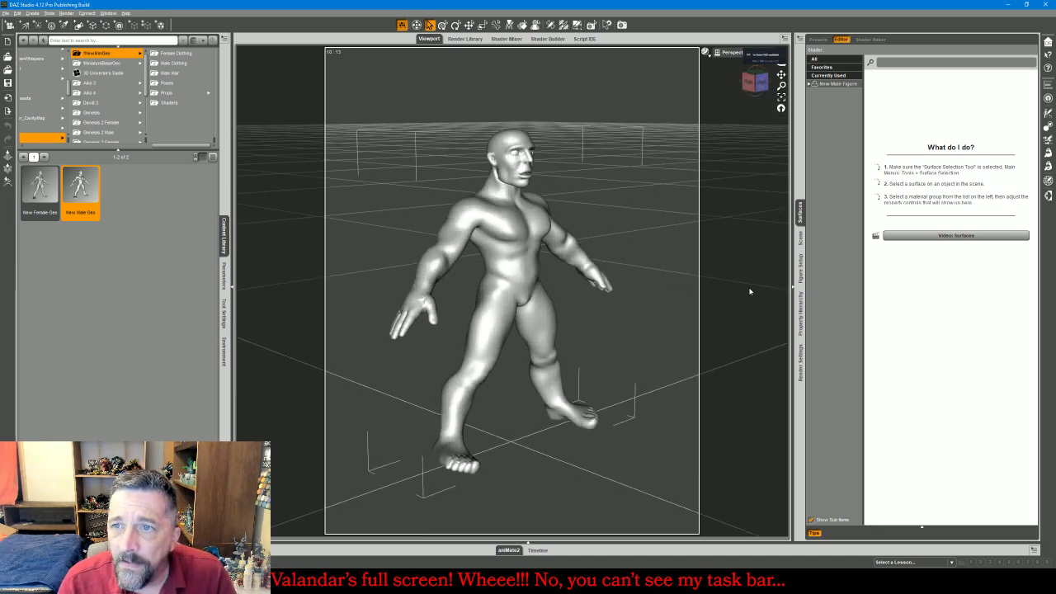
Load the BOOTS and TunicSkirt items from Male Clothing onto the New Male Figure
left_click(800, 241)
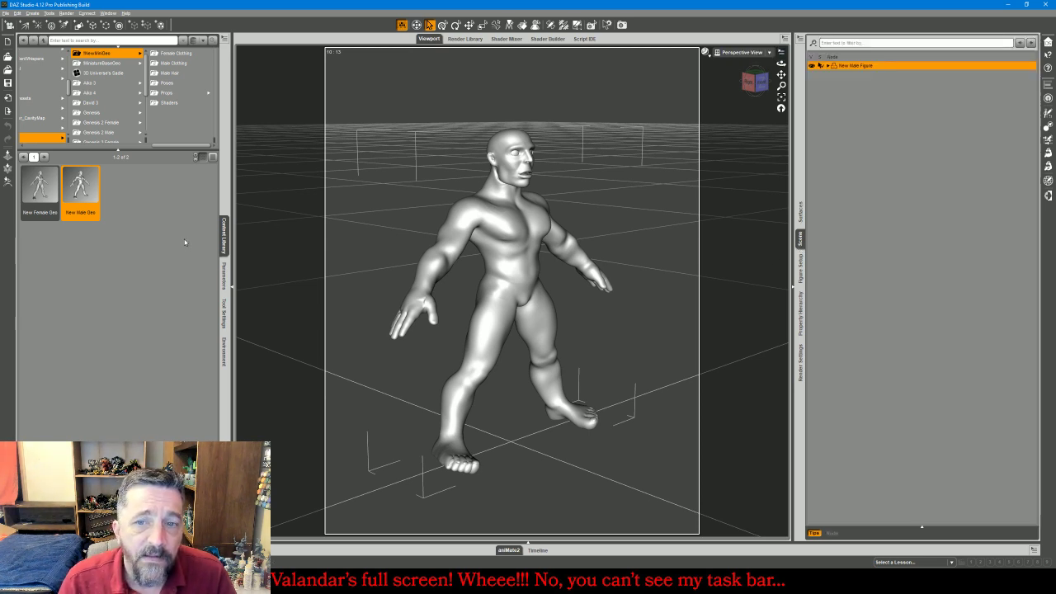
left_click(178, 64)
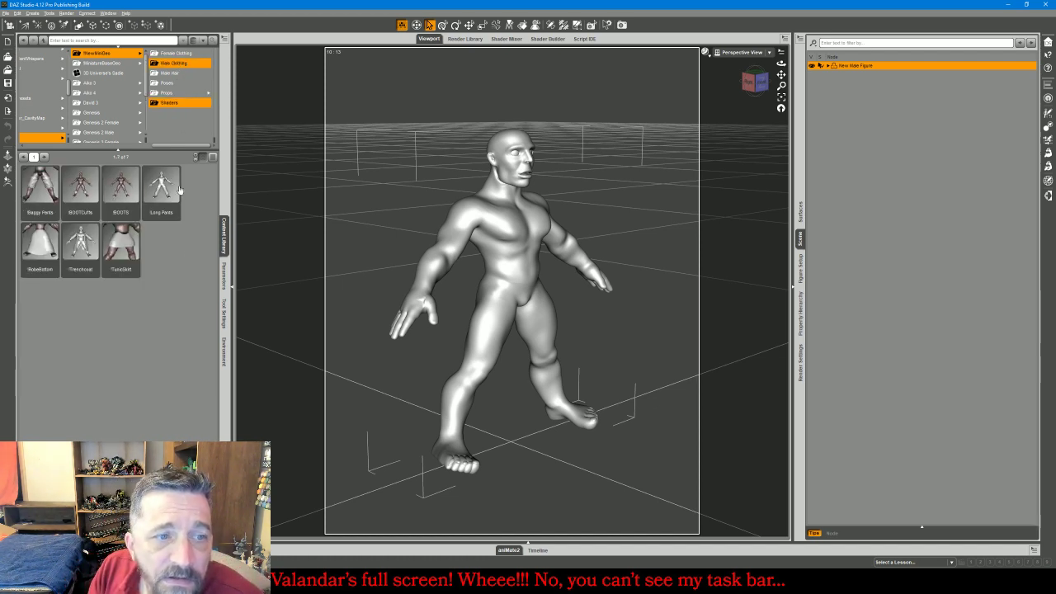
double_click(122, 195)
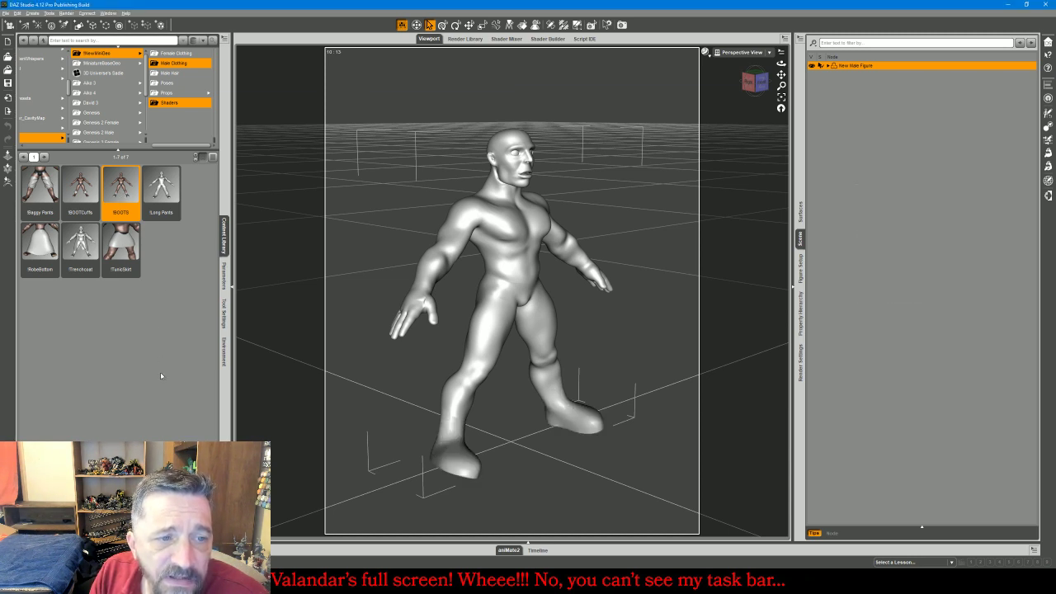
double_click(124, 246)
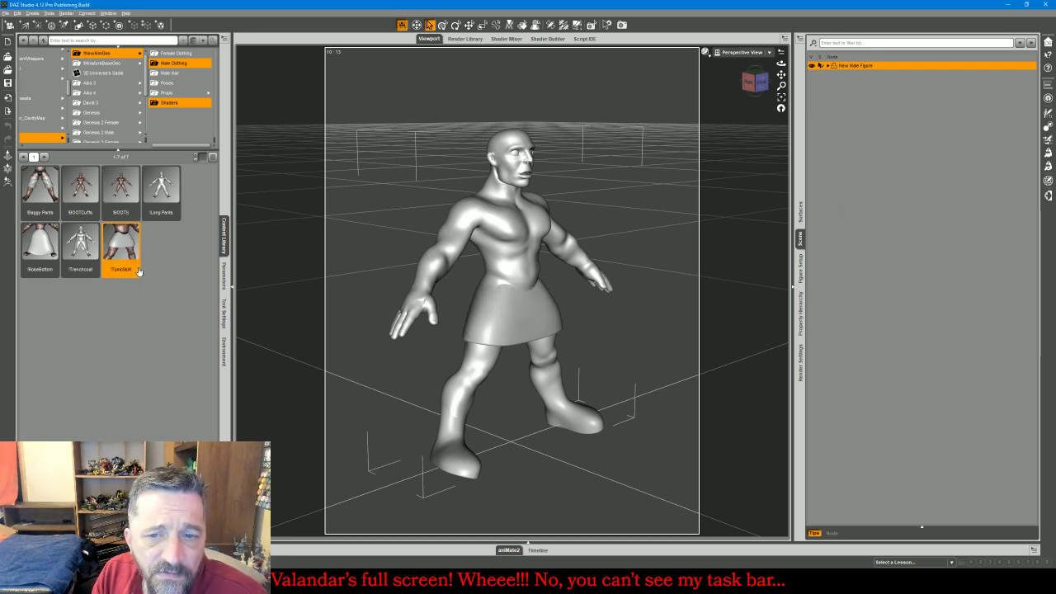
left_click(754, 82)
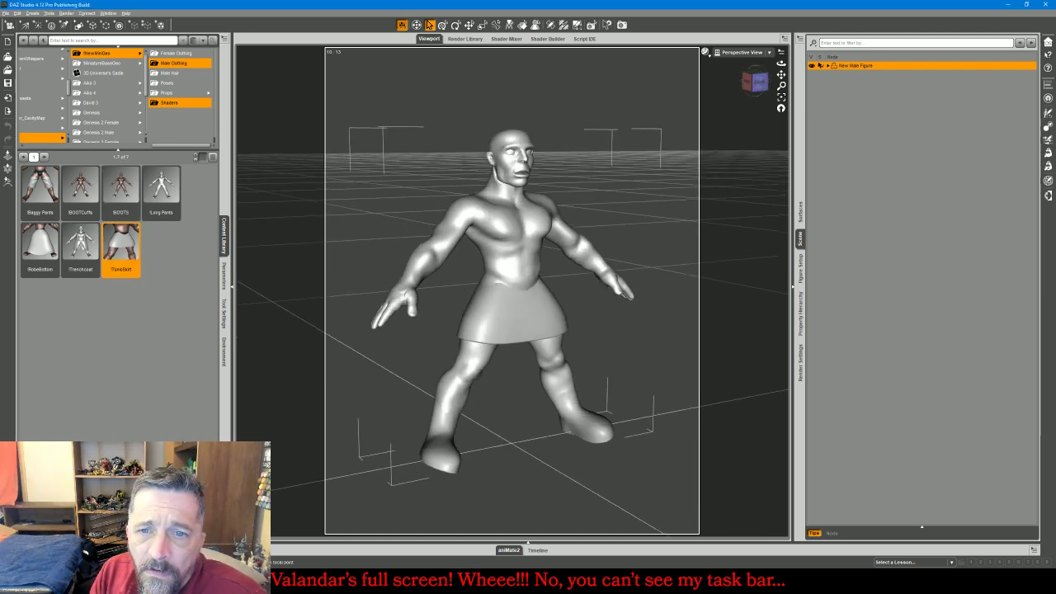
Expand the New Male Figure's scene hierarchy and hide its TunicSkirt and MaleBootBase items
left_click(830, 66)
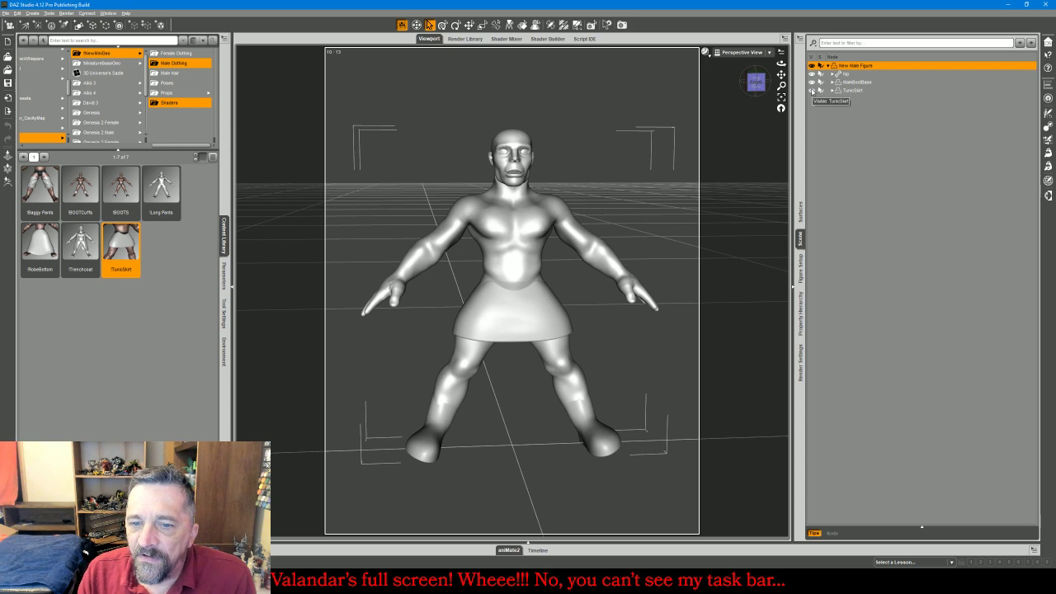
left_click(812, 90)
left_click(812, 84)
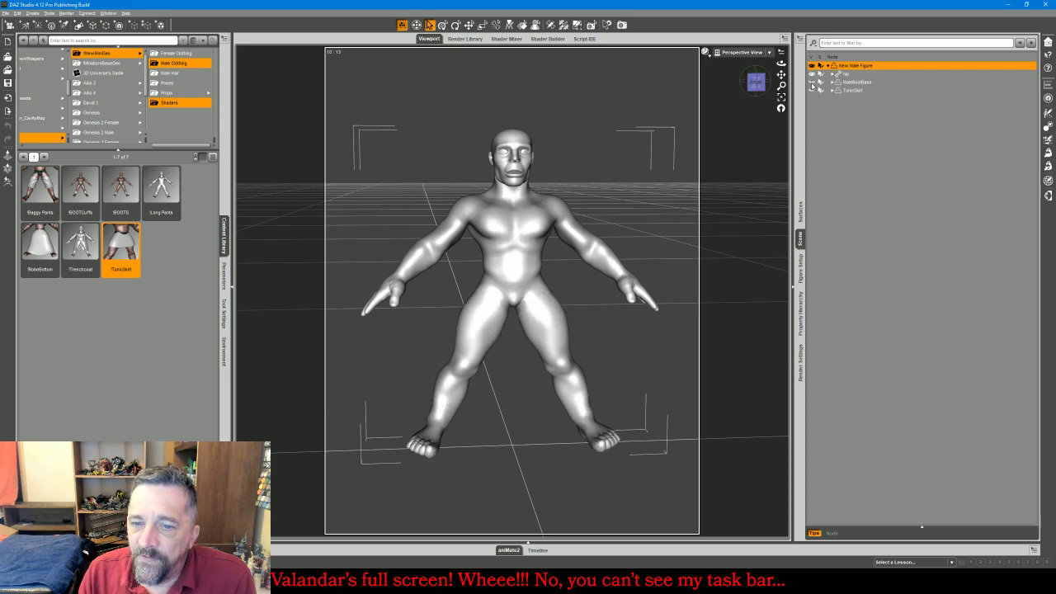
mouse_move(757, 82)
left_mouse_down()
mouse_move(827, 88)
mouse_move(782, 95)
mouse_move(753, 84)
left_mouse_up()
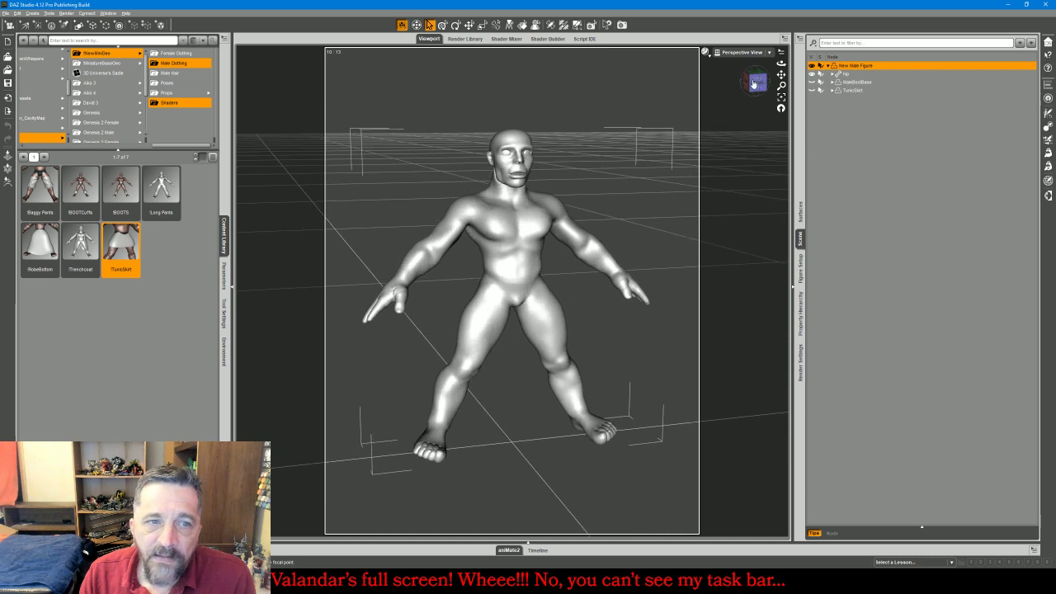
Load the Shield Heater prop from the MiniatureBaseGeo Props into the figure's left hand
left_click(166, 94)
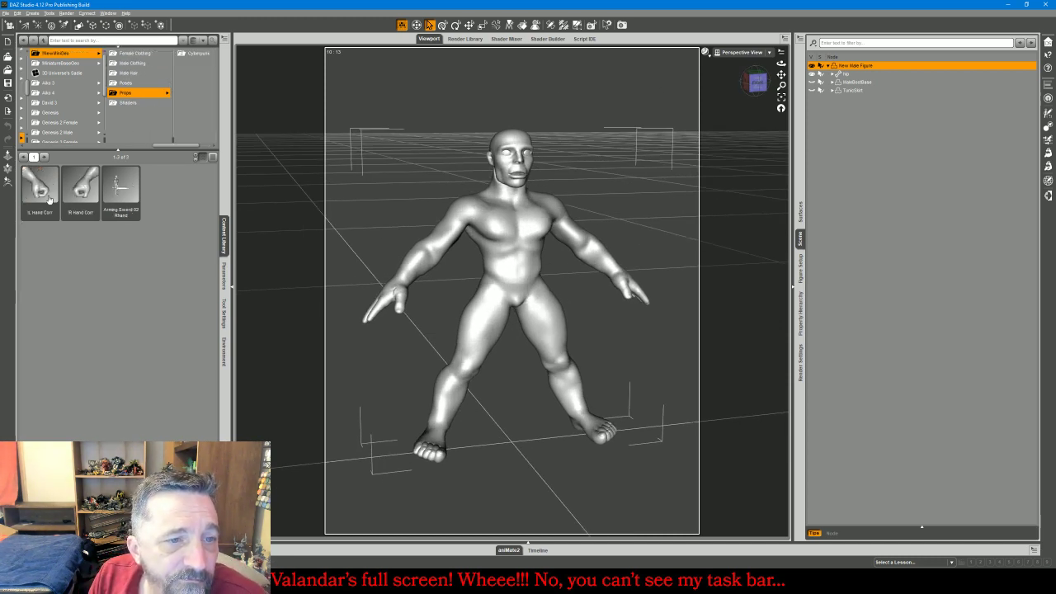
mouse_move(76, 195)
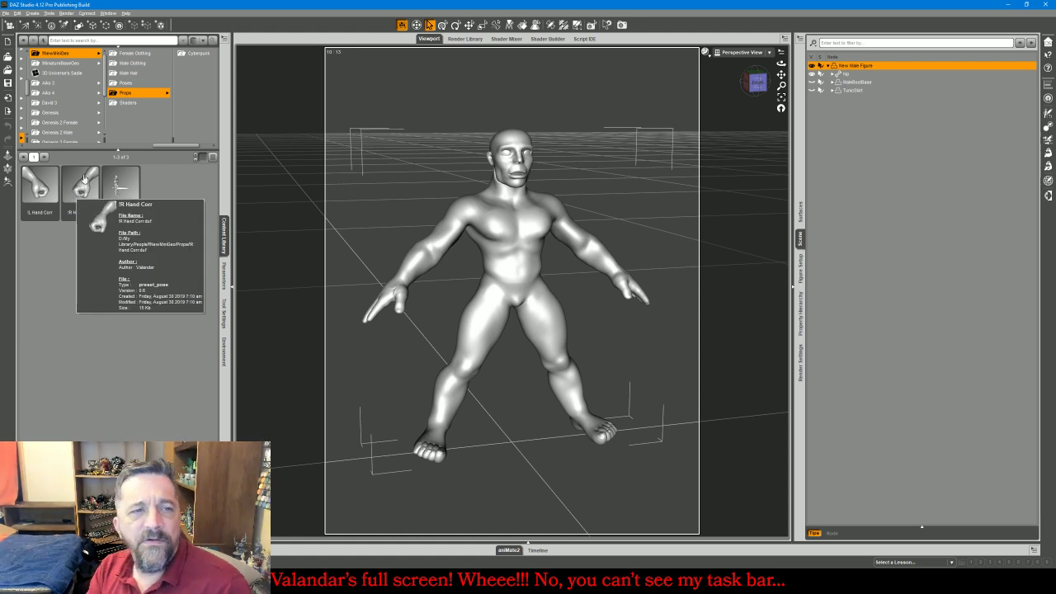
left_click(66, 63)
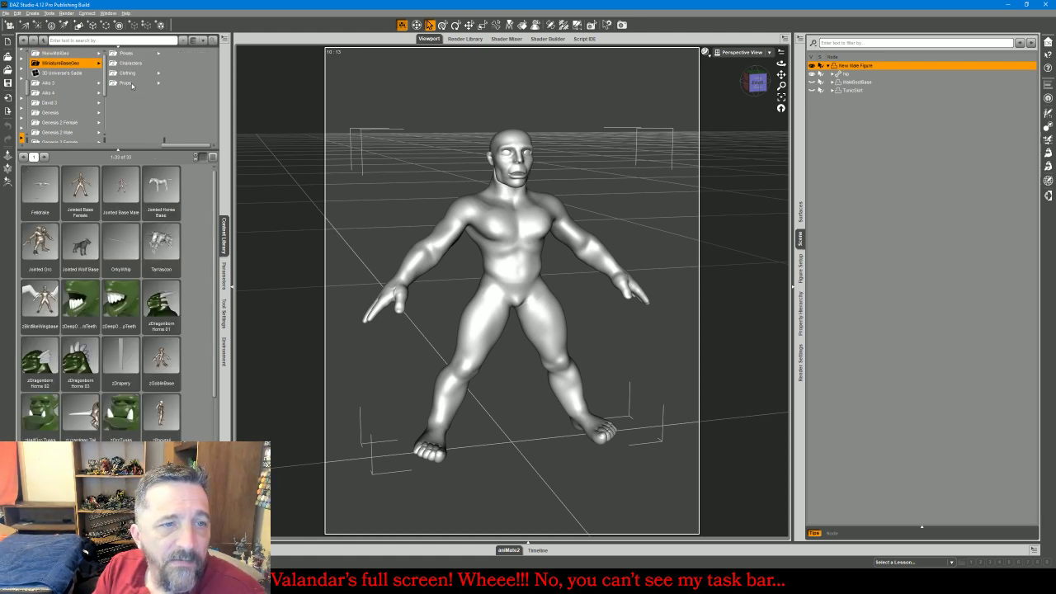
left_click(127, 84)
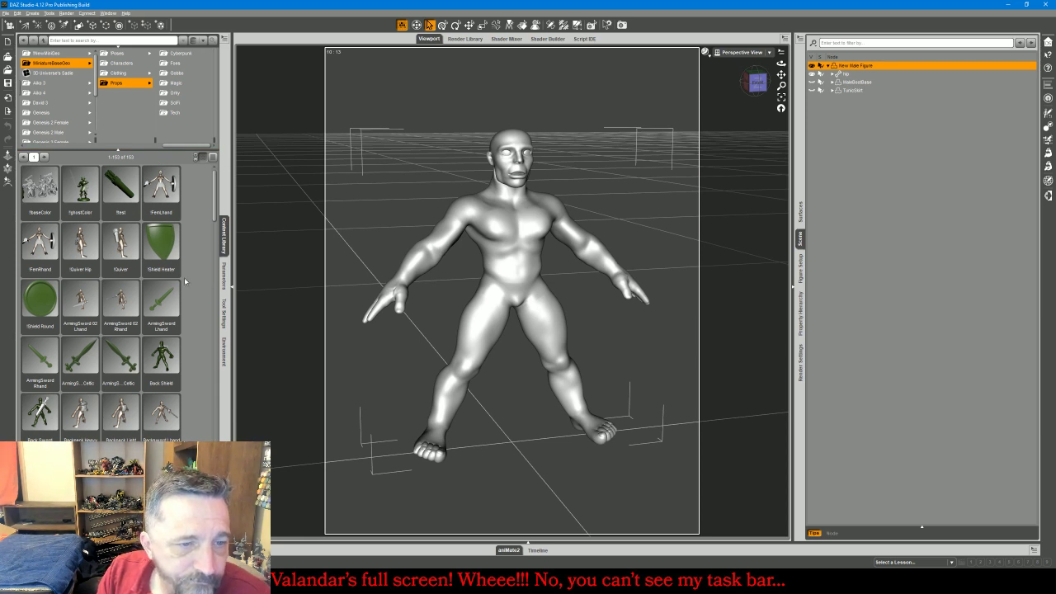
left_click(169, 236)
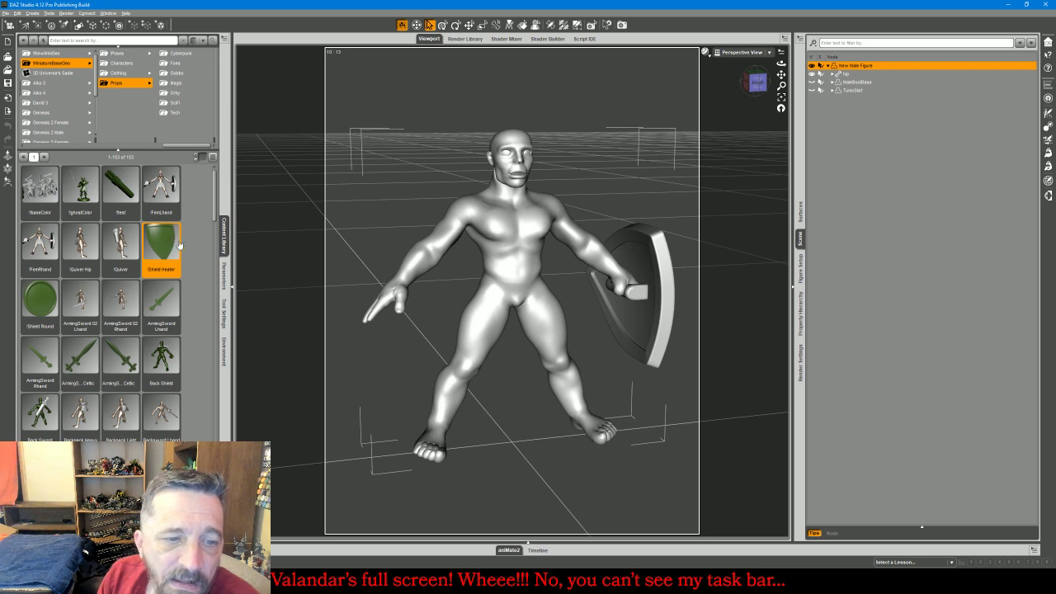
left_click(756, 82)
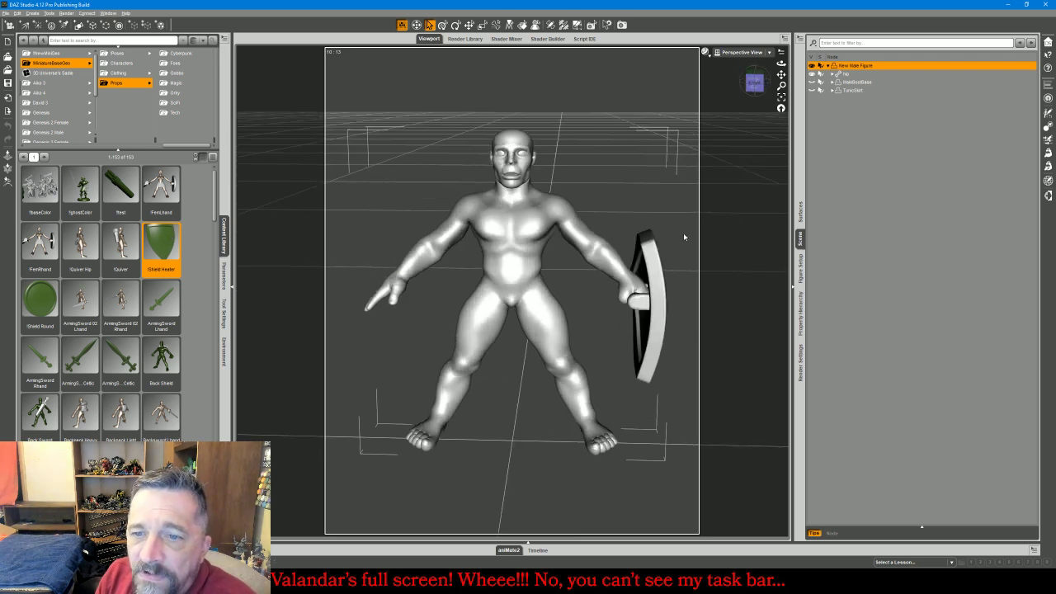
Rotate the heater shield so that it tilts roughly in line with the figure's left forearm
left_click(652, 264)
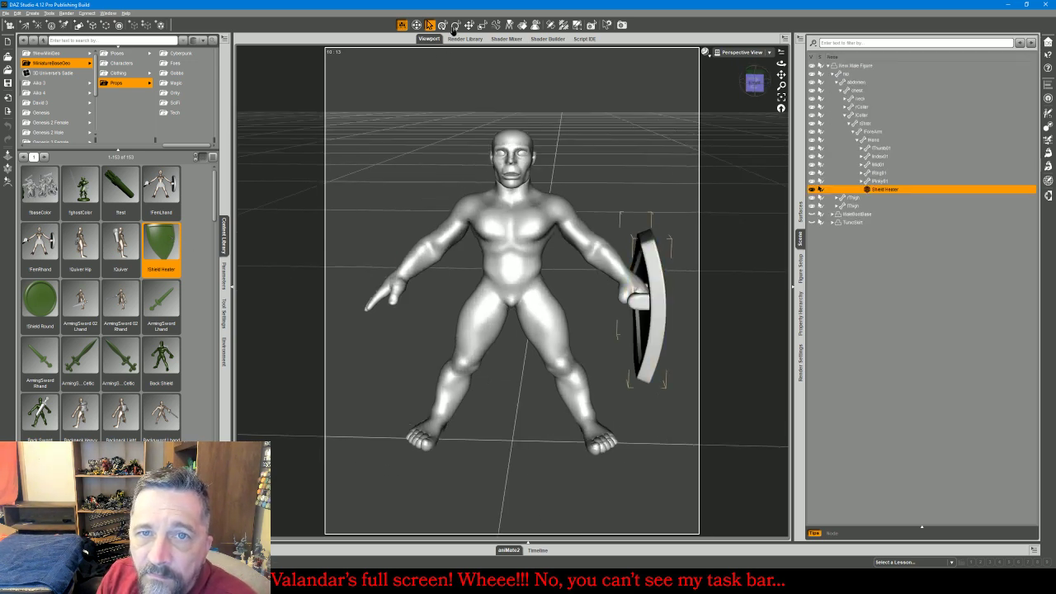
left_click(456, 24)
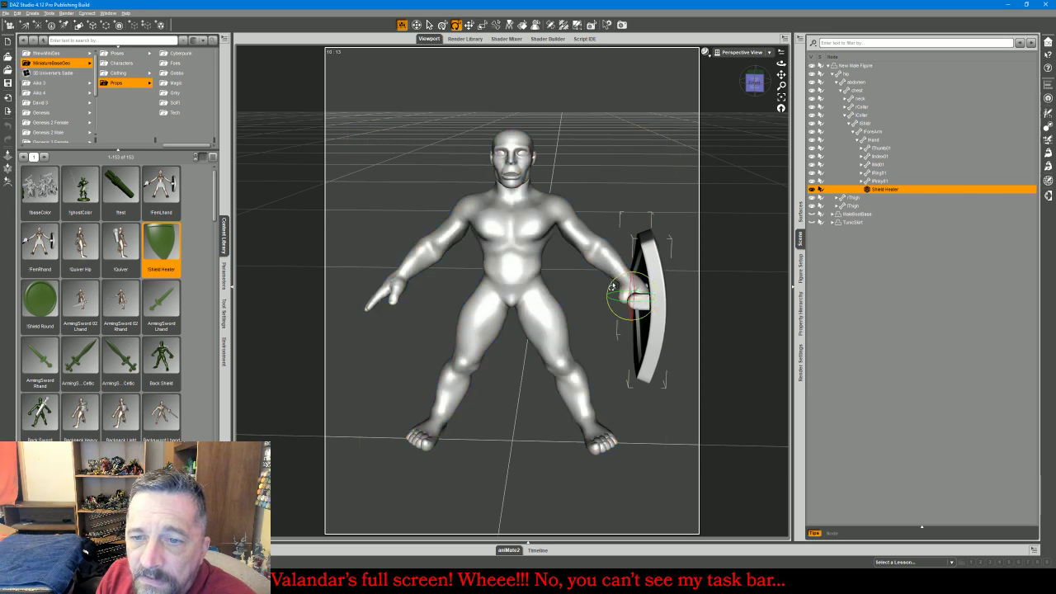
left_click_drag(612, 287, 606, 288)
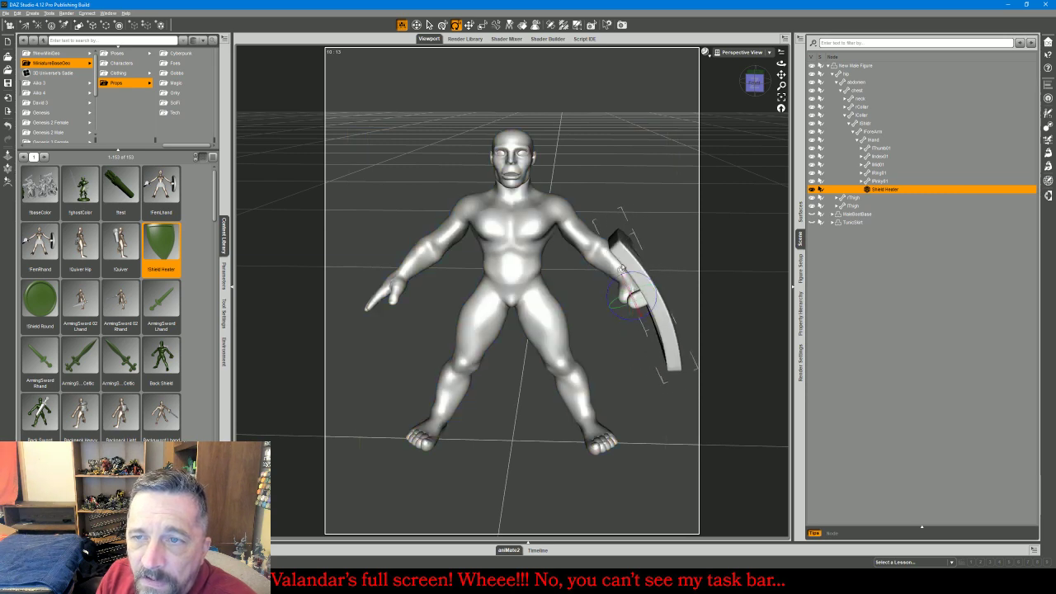
mouse_move(754, 83)
left_mouse_down()
mouse_move(773, 90)
mouse_move(788, 124)
mouse_move(804, 121)
mouse_move(764, 89)
left_mouse_up()
Load the Falchion Rhand prop onto the New Male Figure from the MiniatureBaseGeo Props
left_click(849, 66)
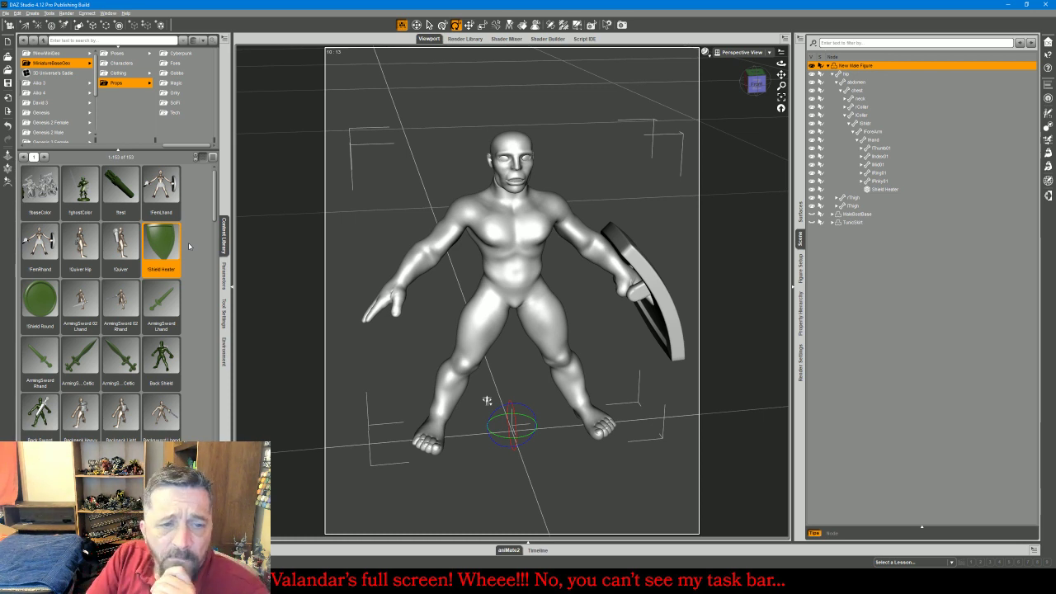
scroll(188, 246, "down", 10)
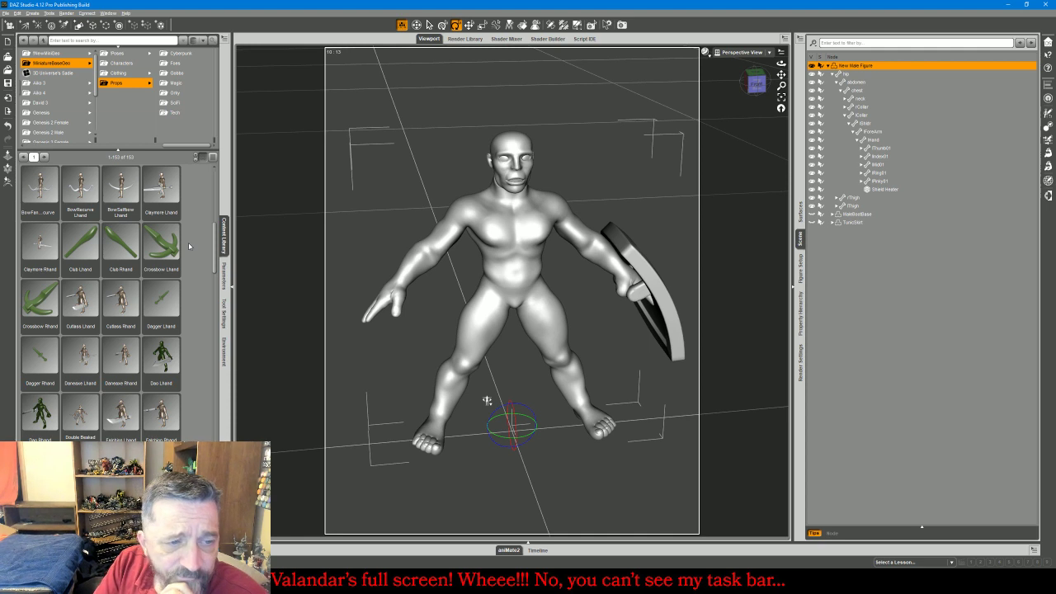
scroll(188, 246, "down", 3)
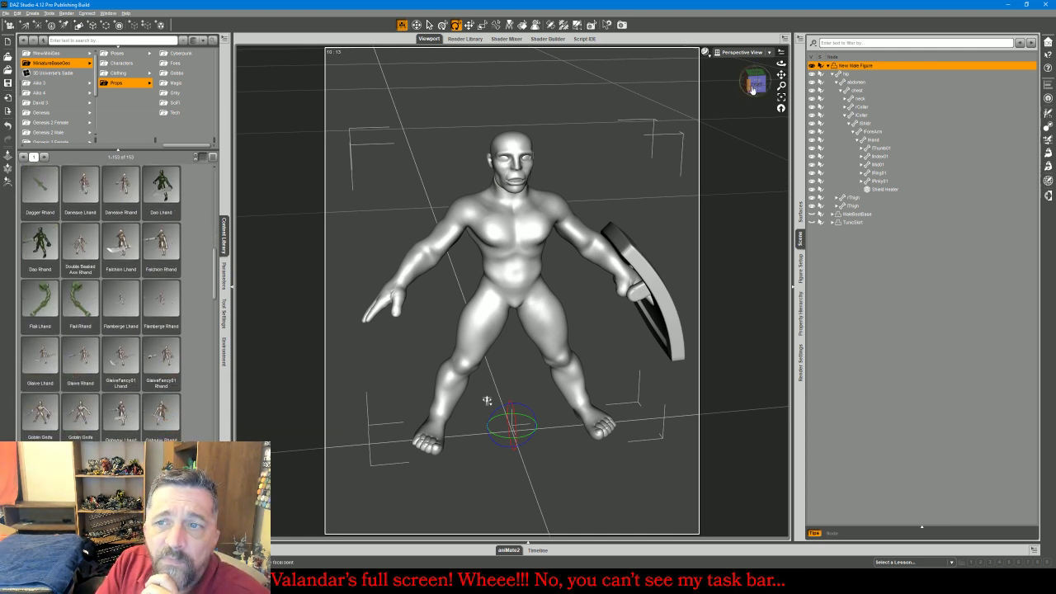
left_click_drag(755, 88, 812, 94)
middle_click_drag(485, 401, 445, 402)
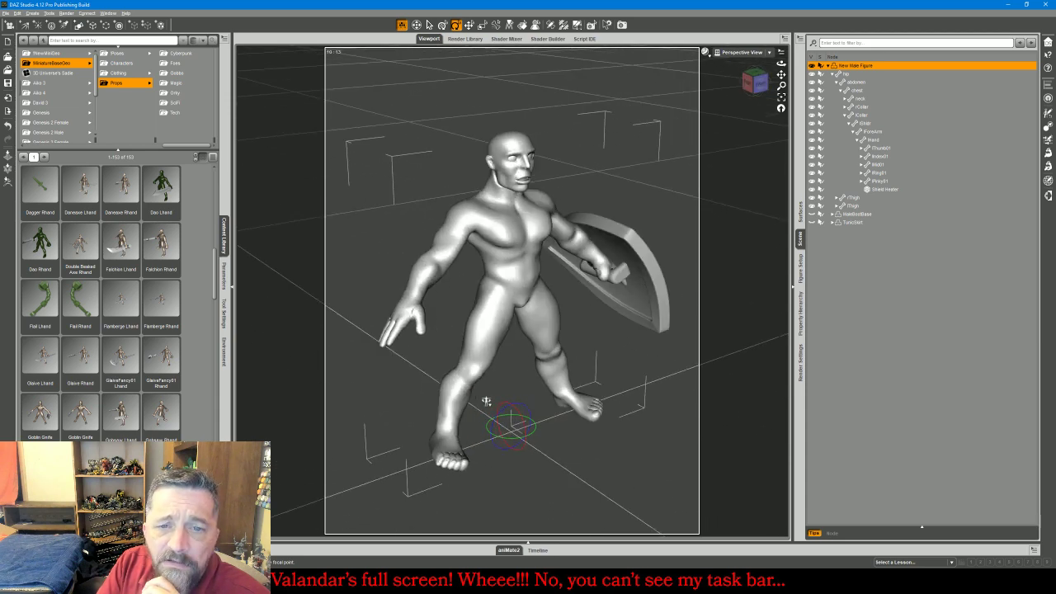
double_click(153, 249)
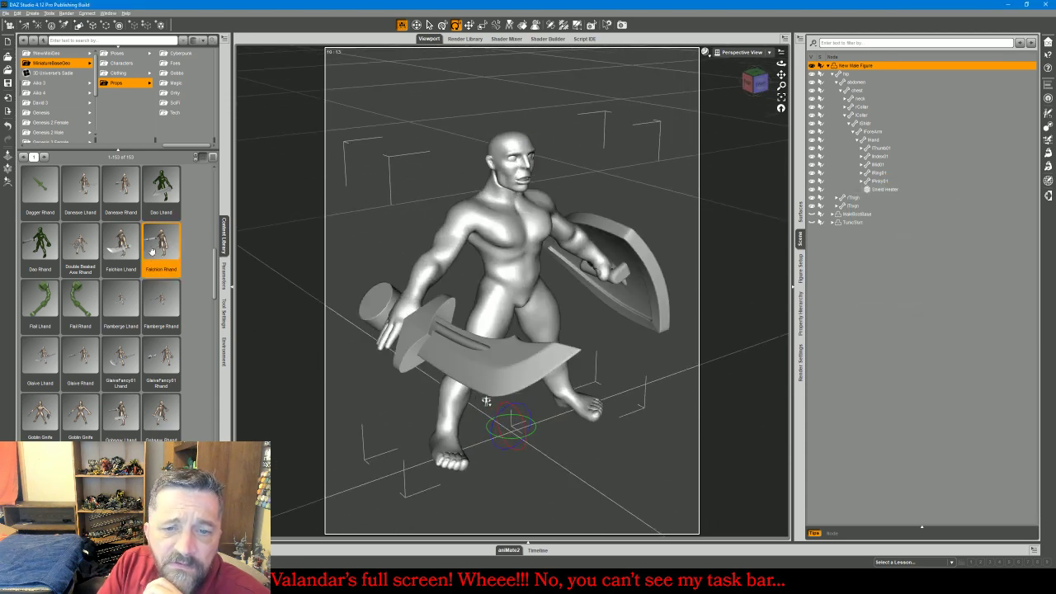
left_click(755, 85)
left_click_drag(755, 84, 763, 89)
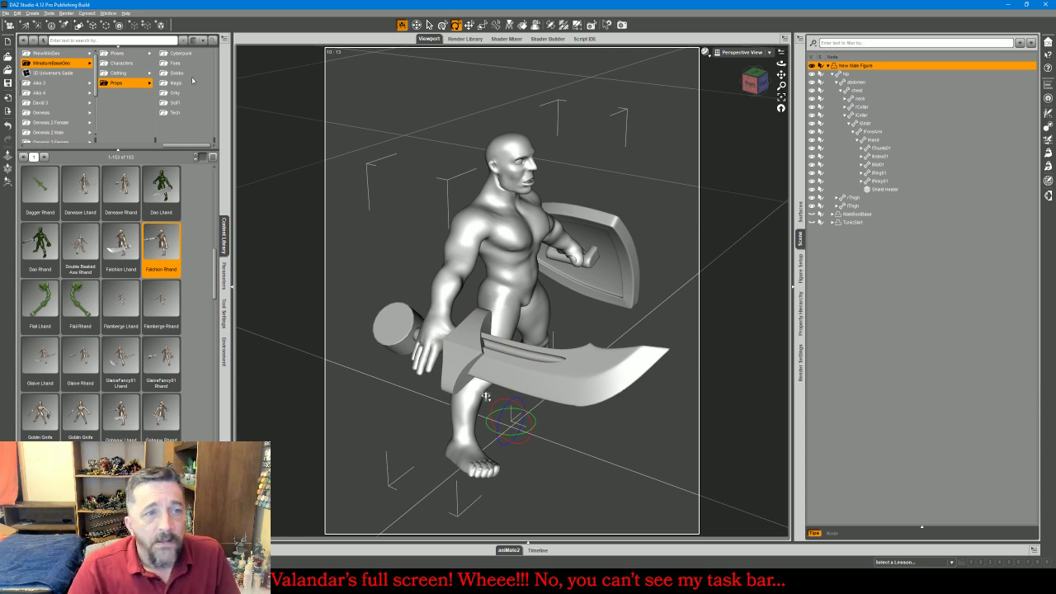
Apply the R Hand Corr and L Hand Corr grip poses to close both of the figure's hands
left_click(64, 53)
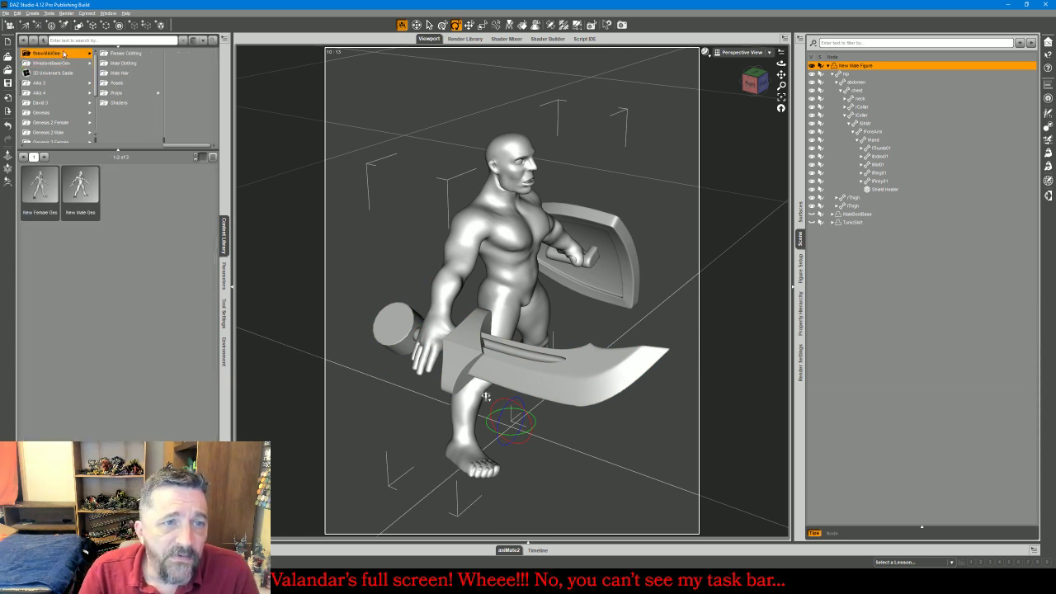
left_click(132, 92)
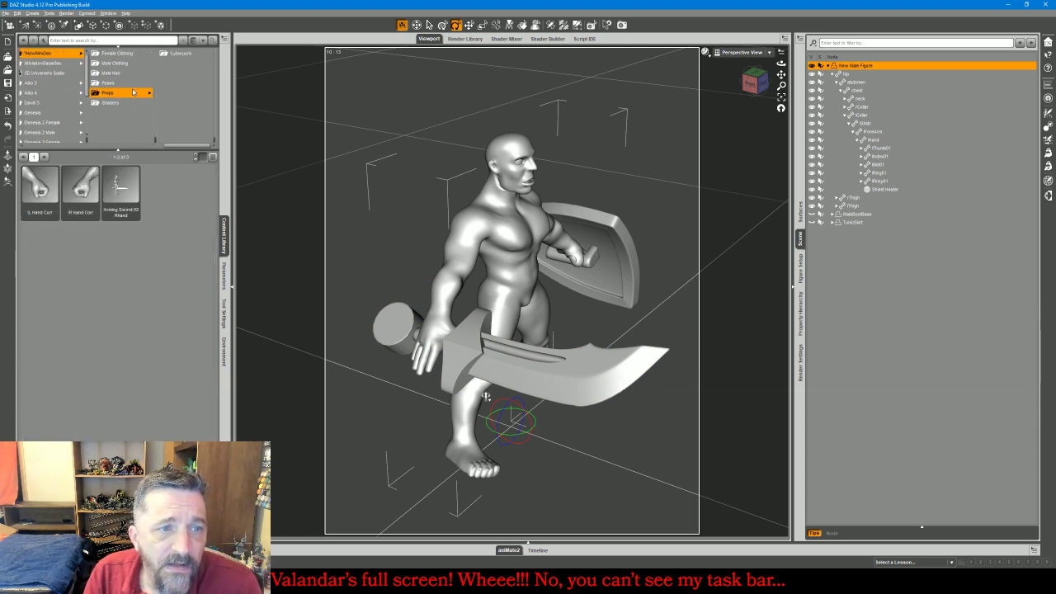
double_click(85, 196)
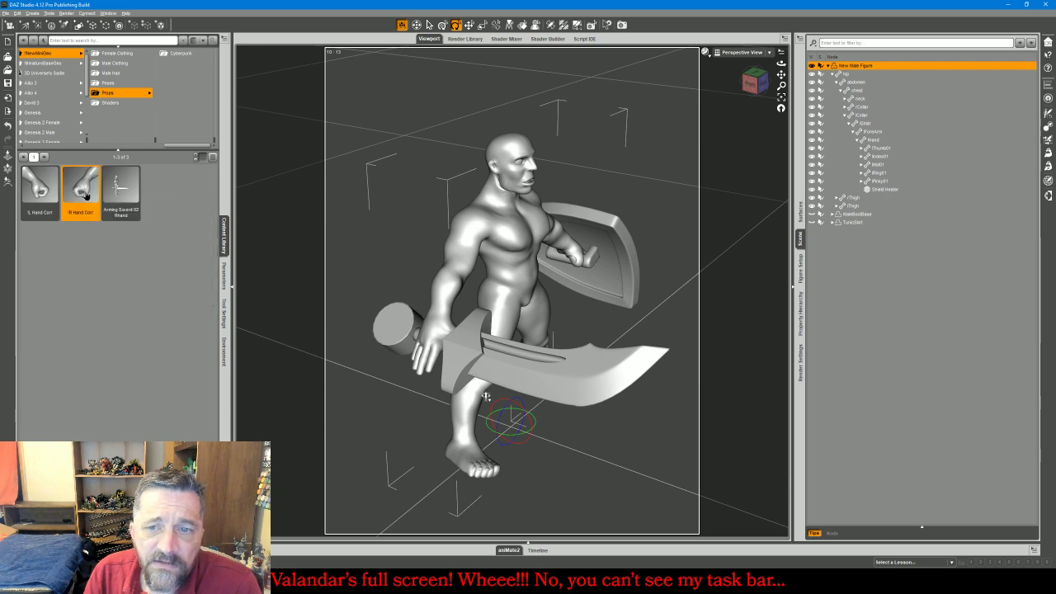
double_click(39, 188)
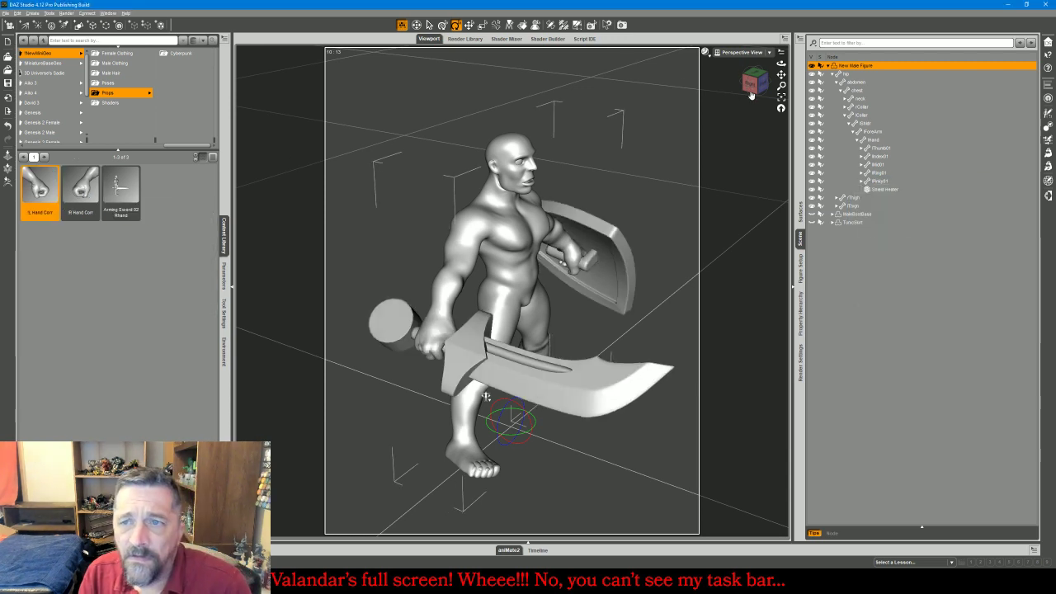
left_click_drag(753, 93, 738, 73)
mouse_move(488, 401)
left_mouse_down()
mouse_move(487, 252)
mouse_move(483, 429)
mouse_move(486, 411)
left_mouse_up()
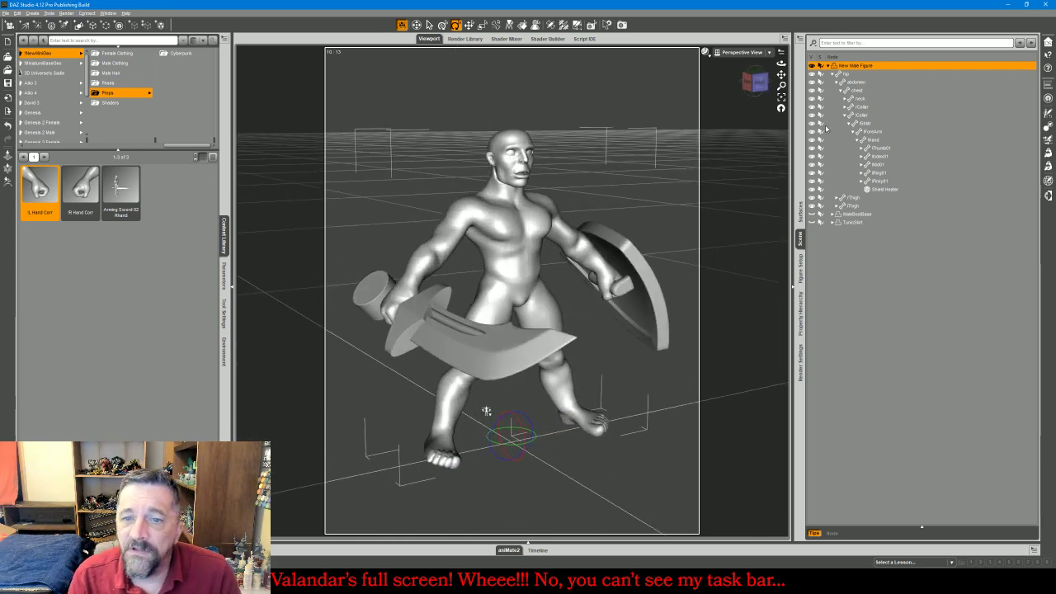
Set the Gnome race morph of the New Male Figure to 100%
left_click(469, 347)
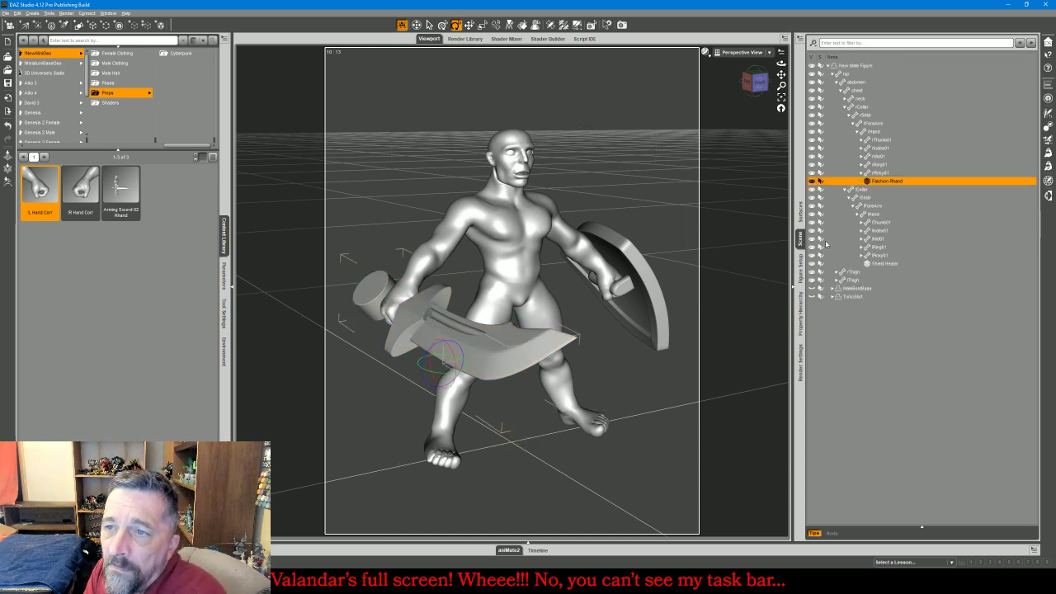
left_click(870, 67)
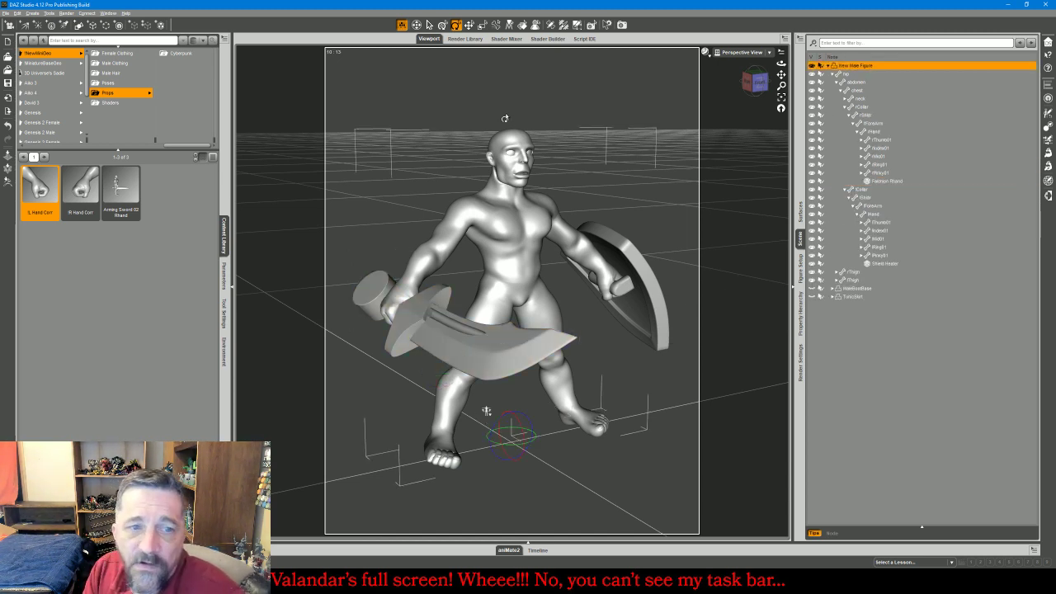
left_click(223, 277)
left_click(37, 160)
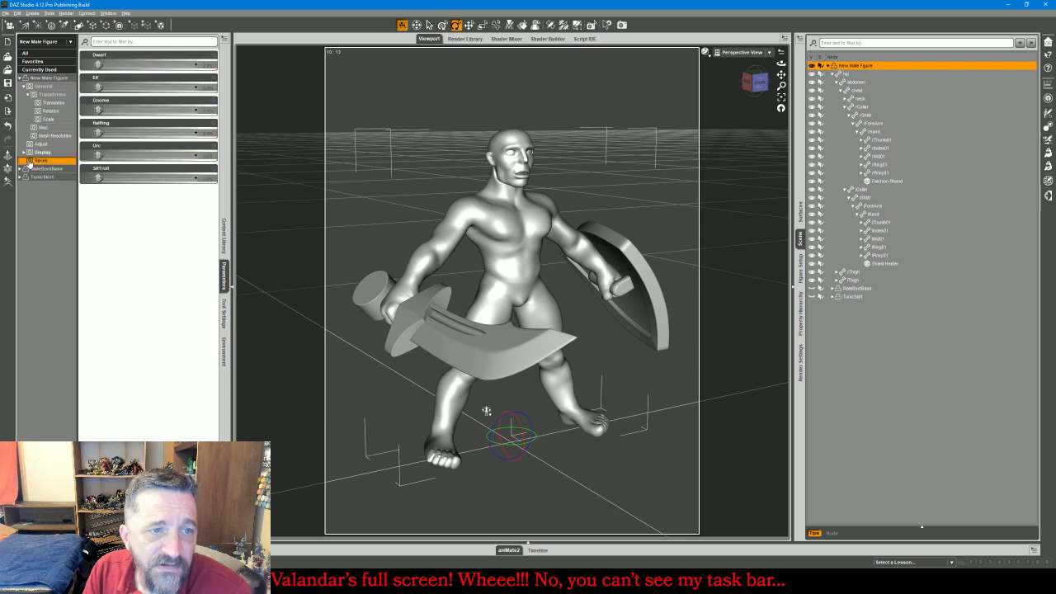
left_click(205, 110)
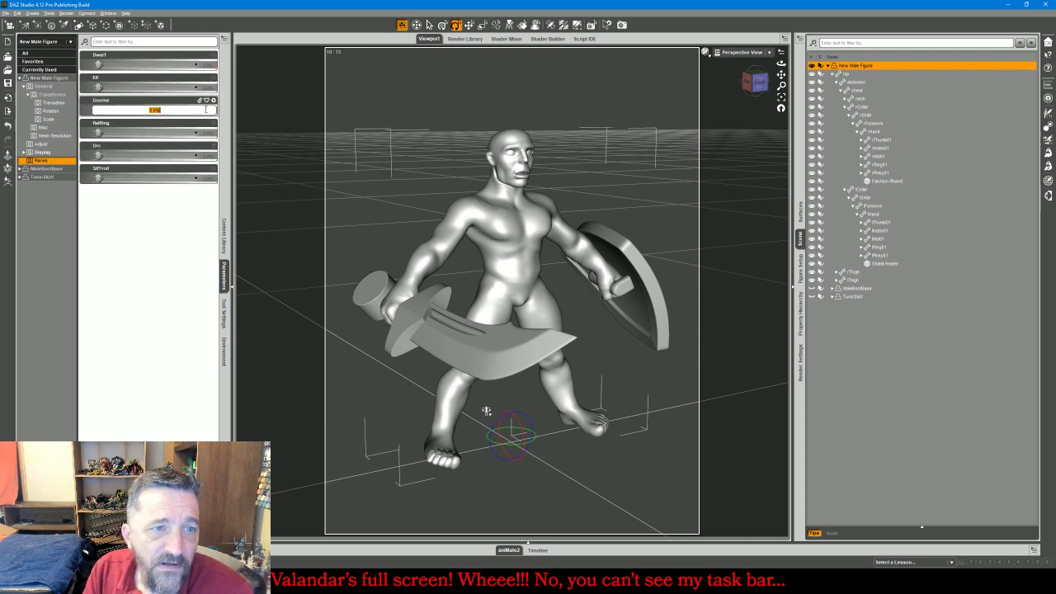
type("100")
key("Return")
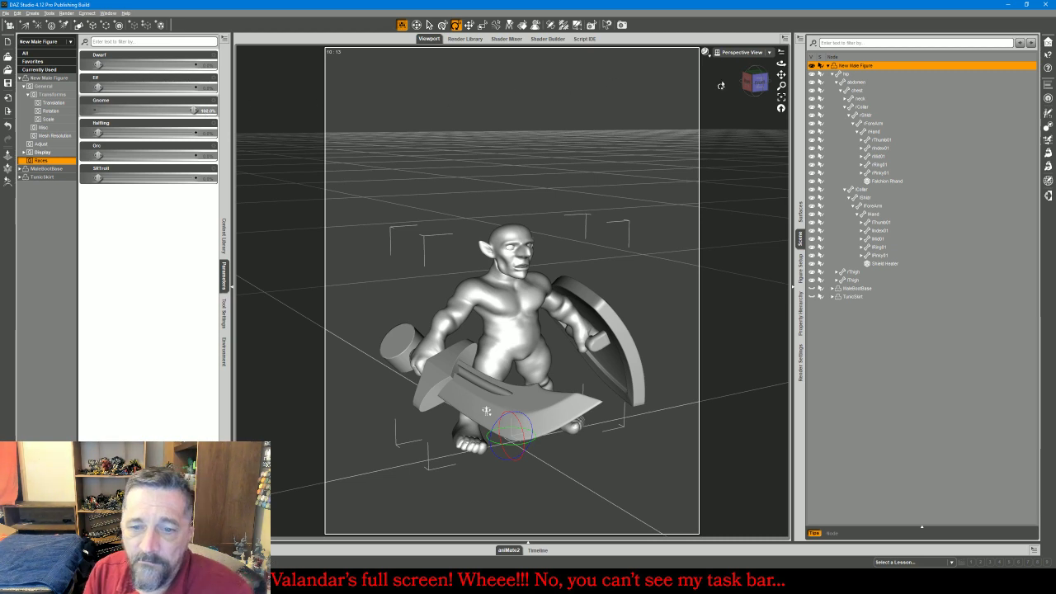
Straighten the right hand holding the falchion by setting the rHand Twist to 0
left_click(887, 181)
left_click(781, 98)
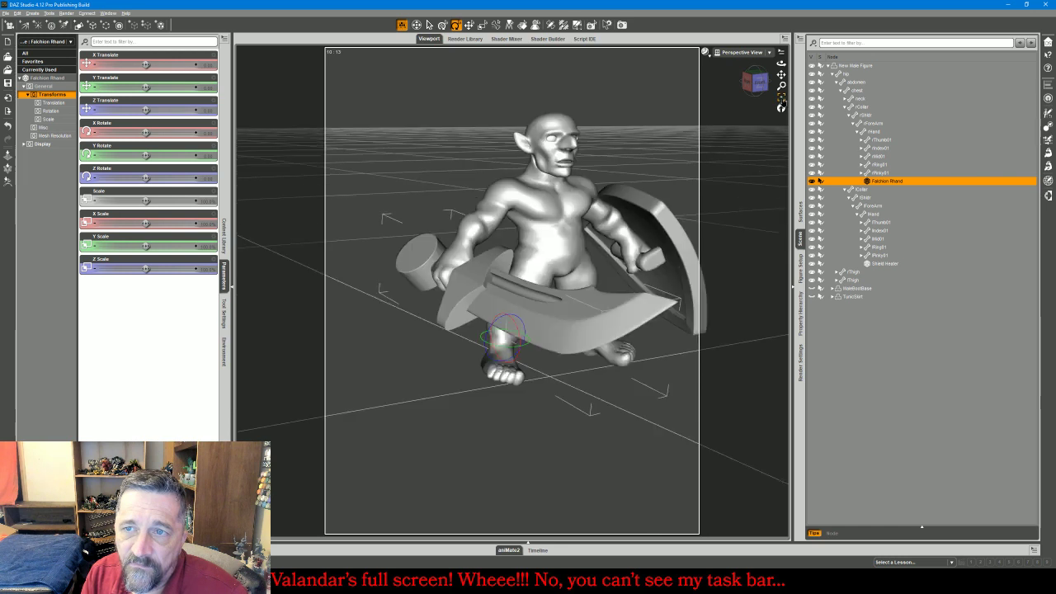
left_click(743, 52)
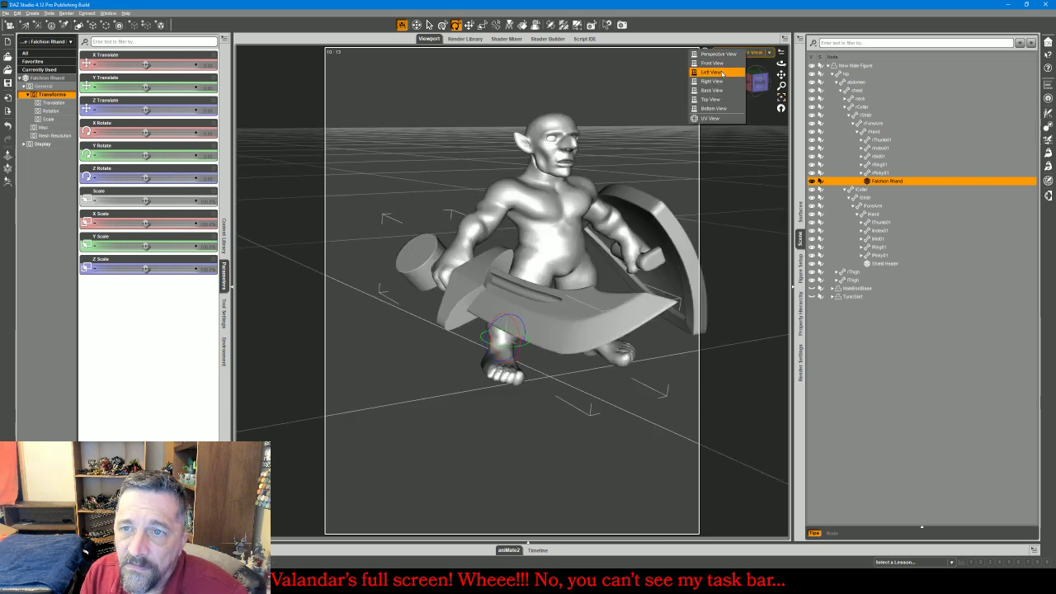
left_click(722, 72)
left_click(782, 97)
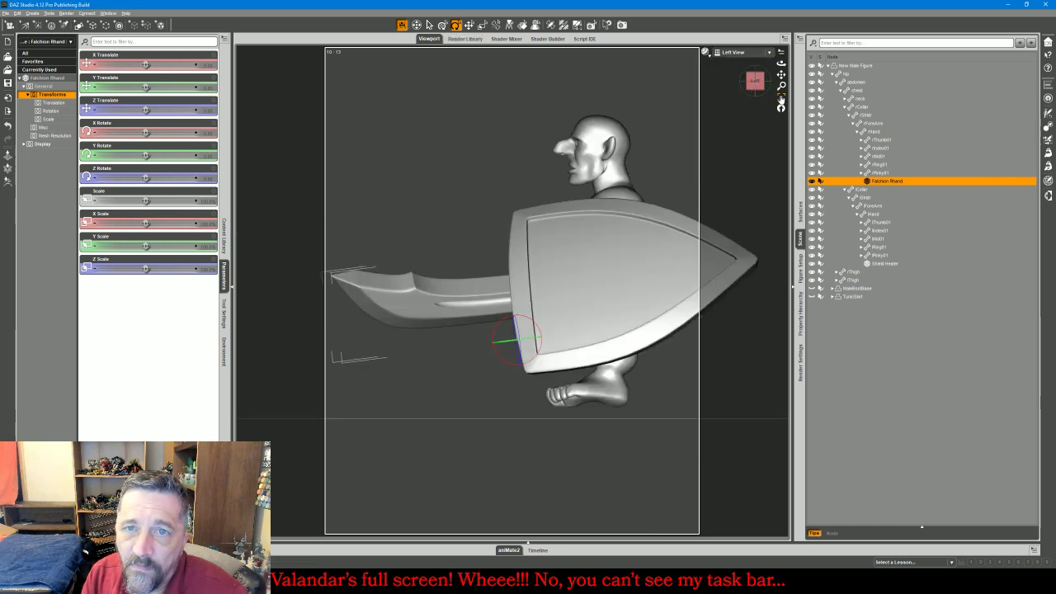
left_click(743, 52)
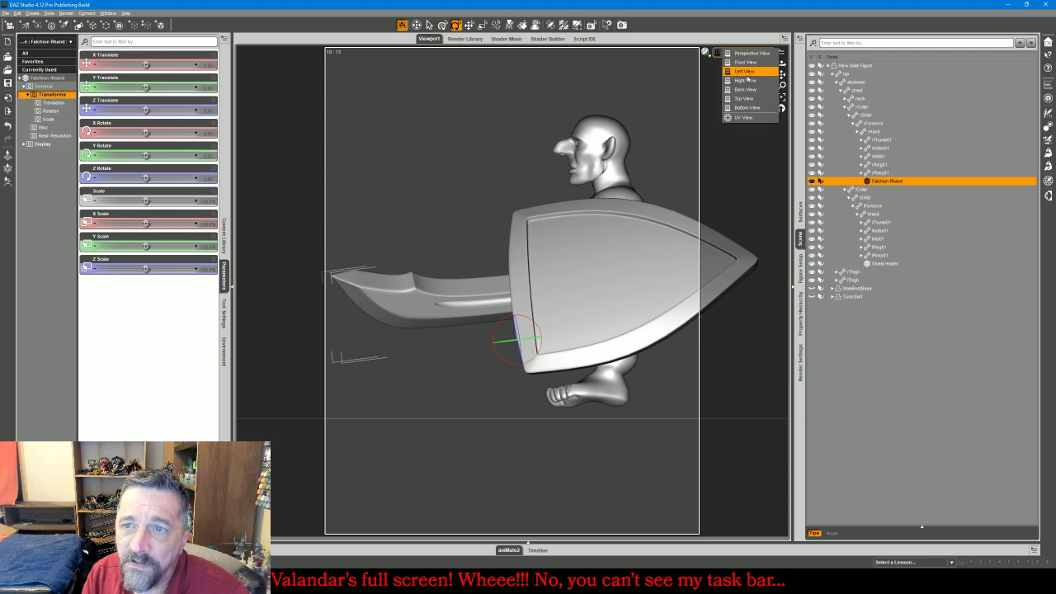
left_click(751, 81)
left_click(781, 97)
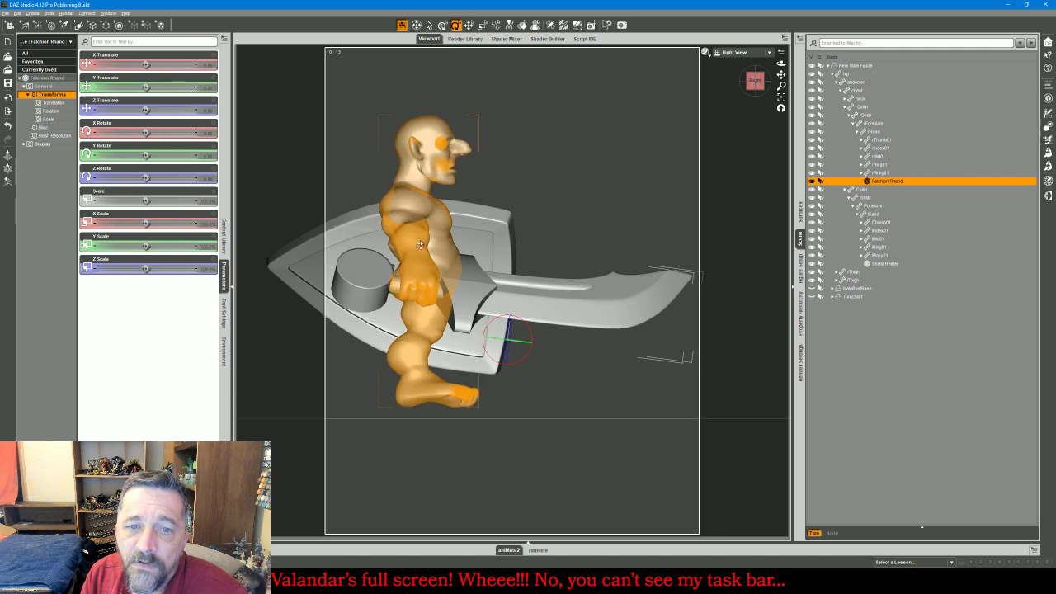
left_click(417, 285)
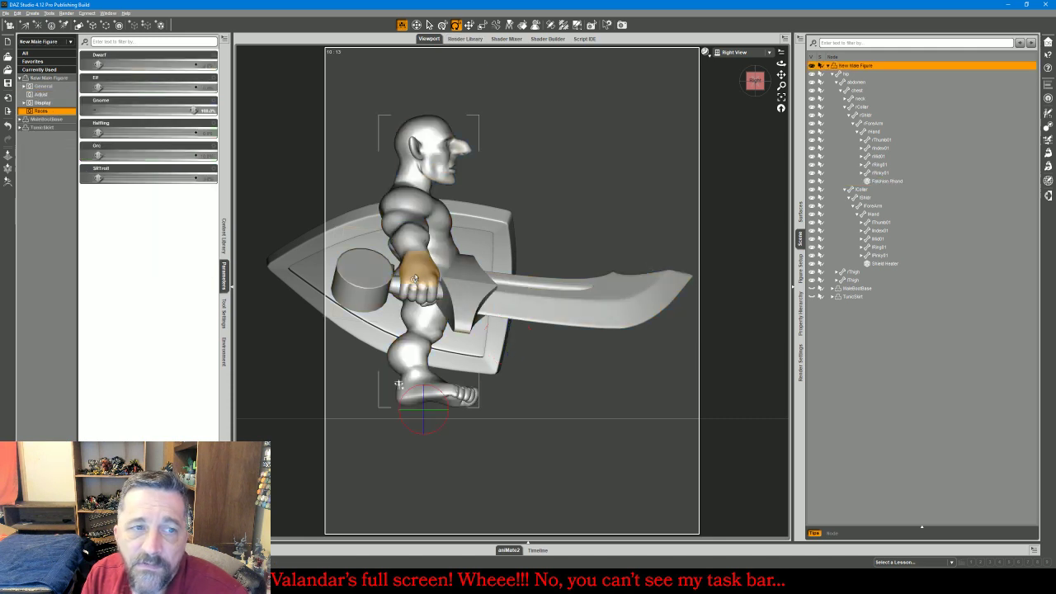
left_click(417, 285)
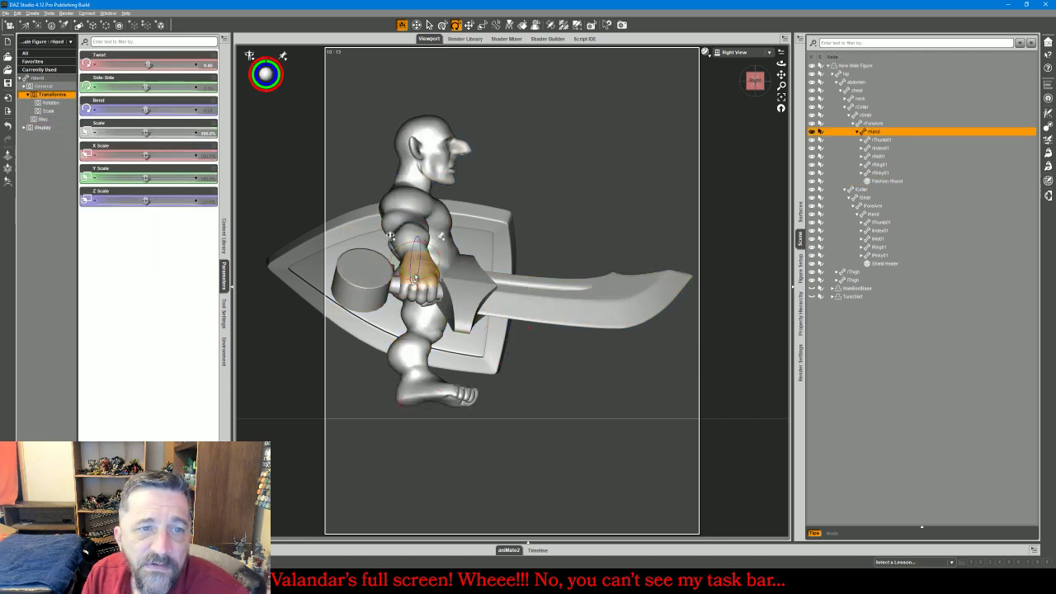
left_click(208, 66)
type("0")
key("Return")
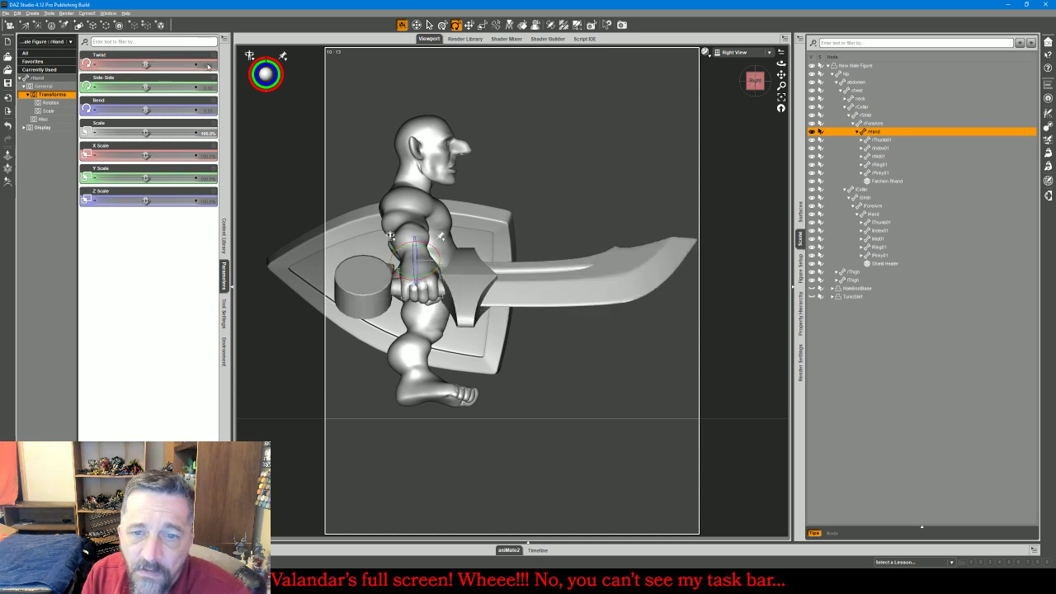
Check the falchion's joint points from the side and above, and uniformly scale the falchion down to roughly three quarters of its size
left_click(557, 284)
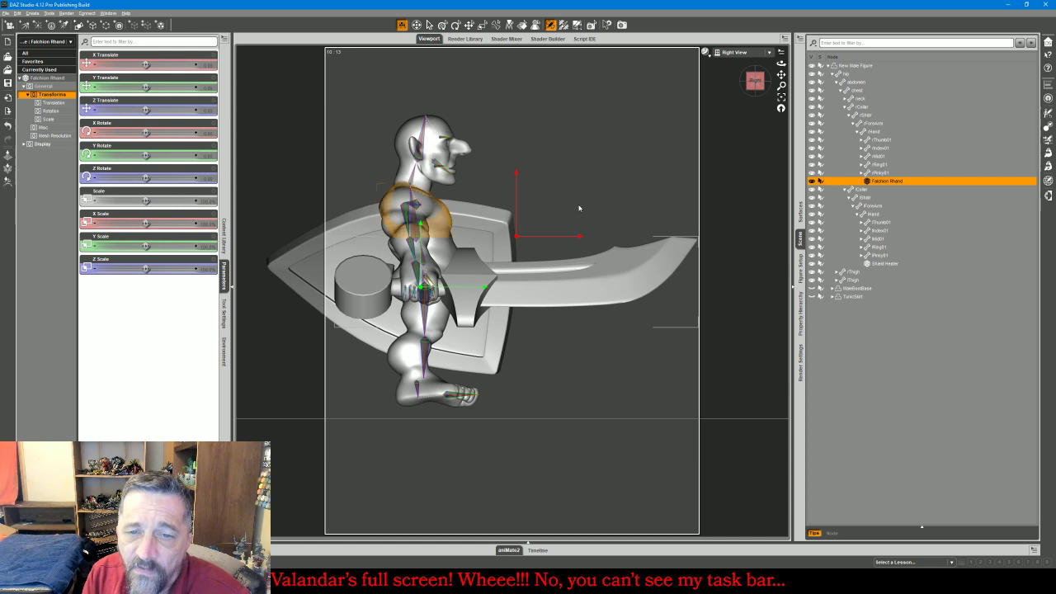
left_click(730, 53)
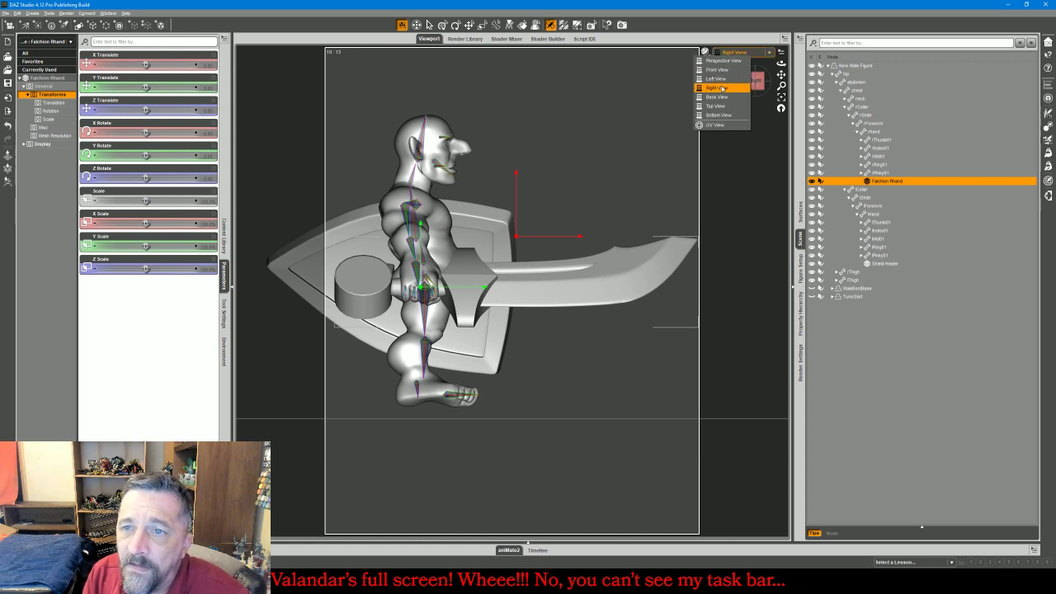
left_click(723, 109)
left_click(780, 97)
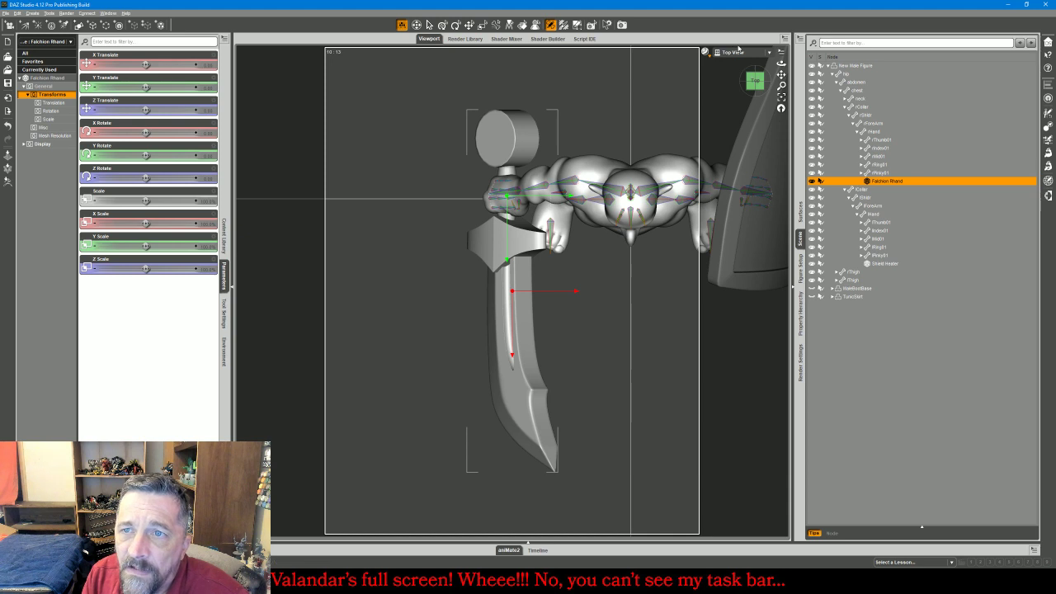
left_click(738, 51)
left_click(730, 57)
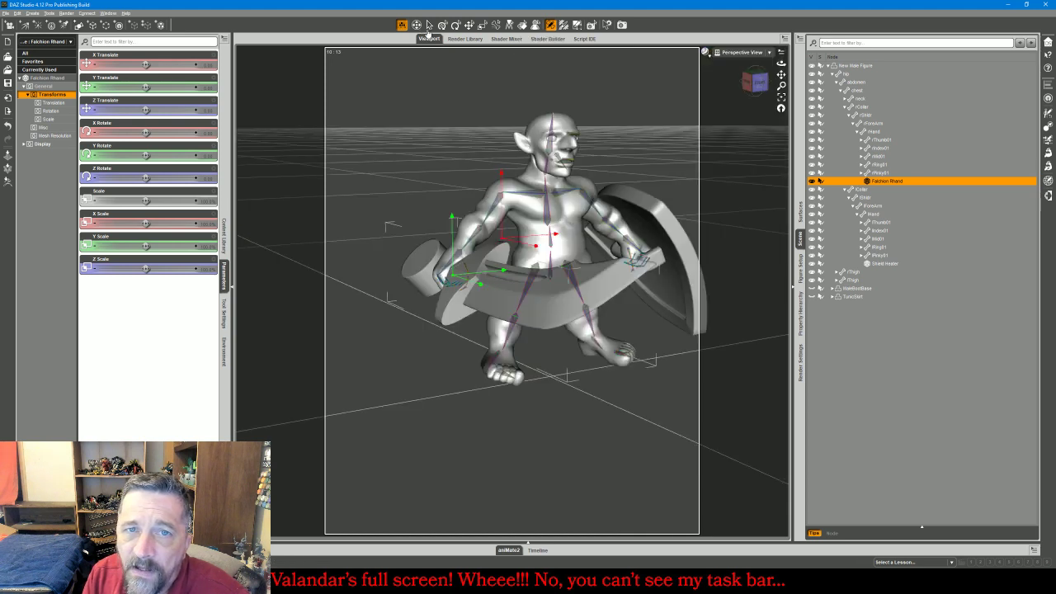
left_click(429, 26)
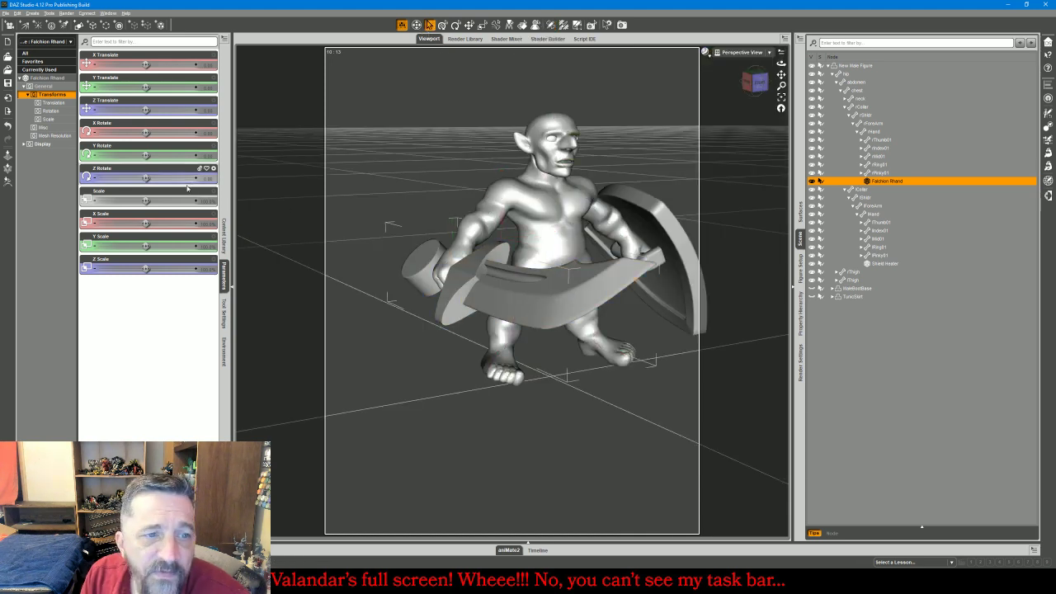
left_click_drag(146, 200, 126, 201)
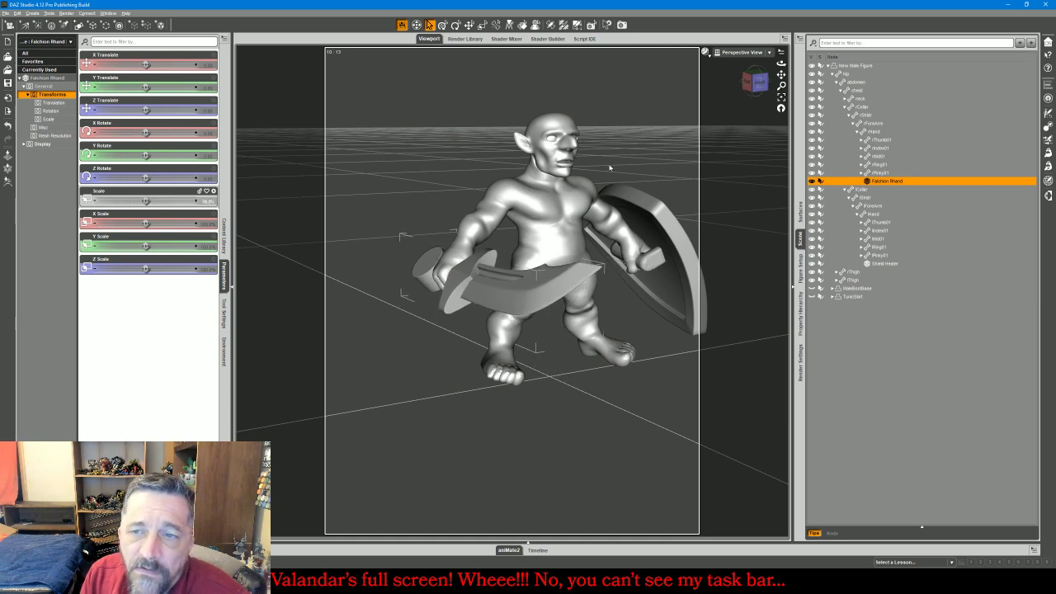
Uniformly scale the heater shield down to about 62% to suit the gnome's body
left_click_drag(781, 63, 711, 64)
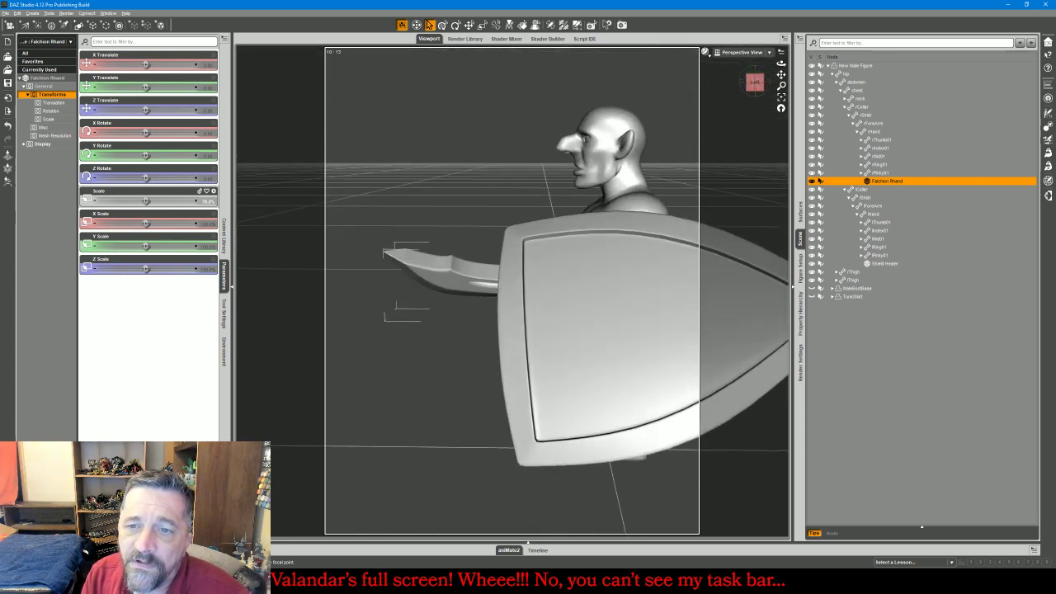
left_click(528, 283)
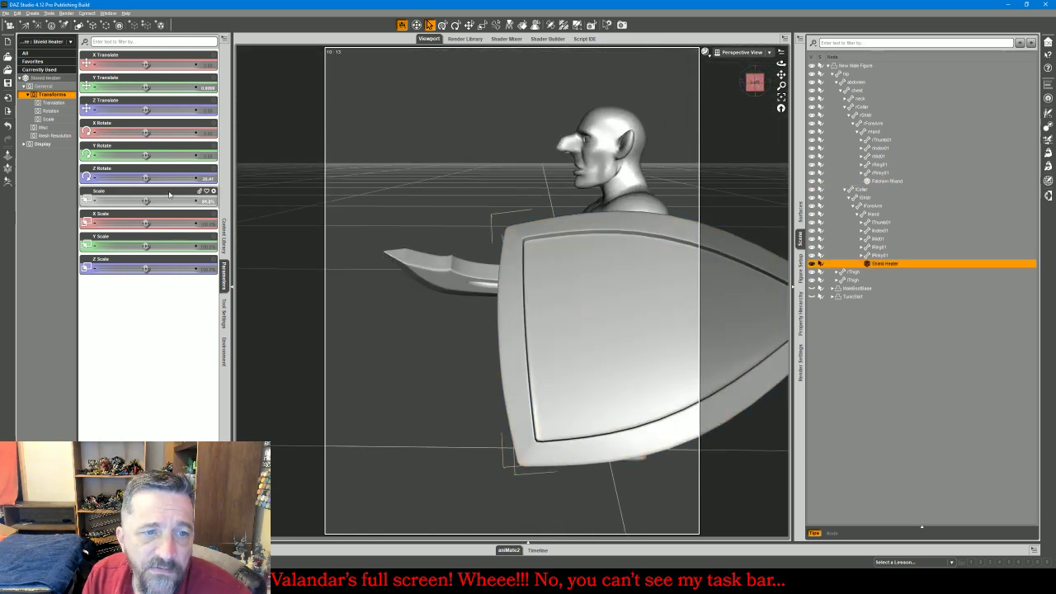
left_click_drag(146, 200, 127, 200)
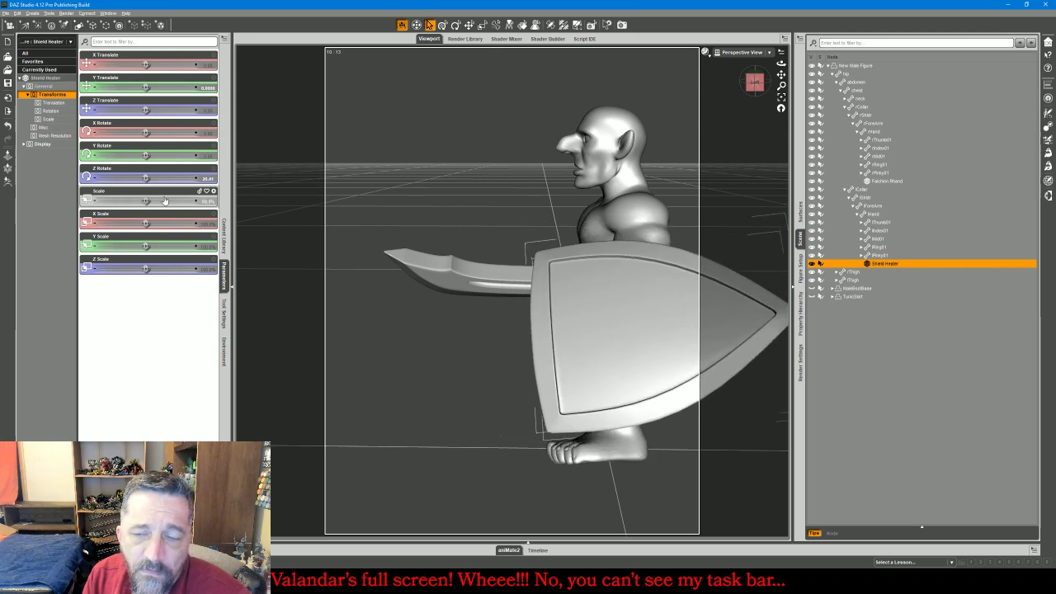
Move the heater shield about 0.2 cm along its Z axis to align its grip with the left hand
left_click_drag(757, 84, 809, 11)
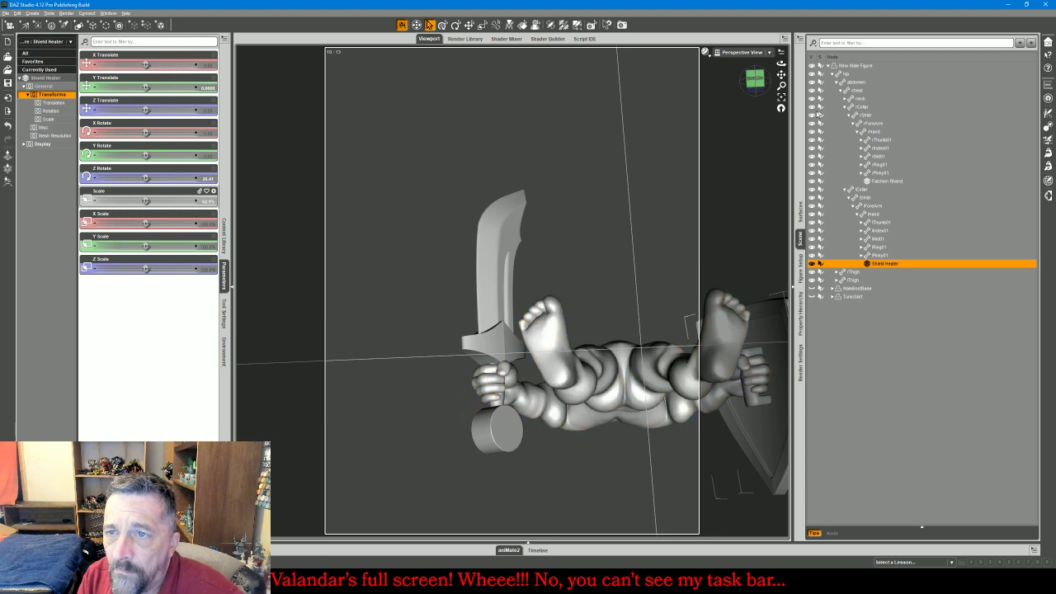
left_click(782, 75)
left_click_drag(781, 74, 615, 81)
left_click(619, 355)
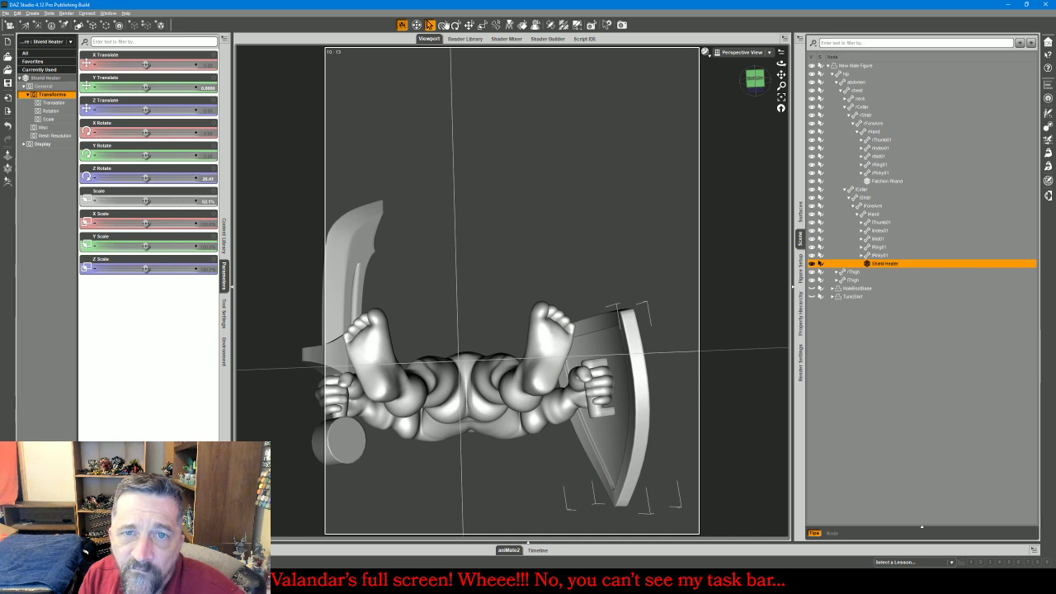
left_click(469, 25)
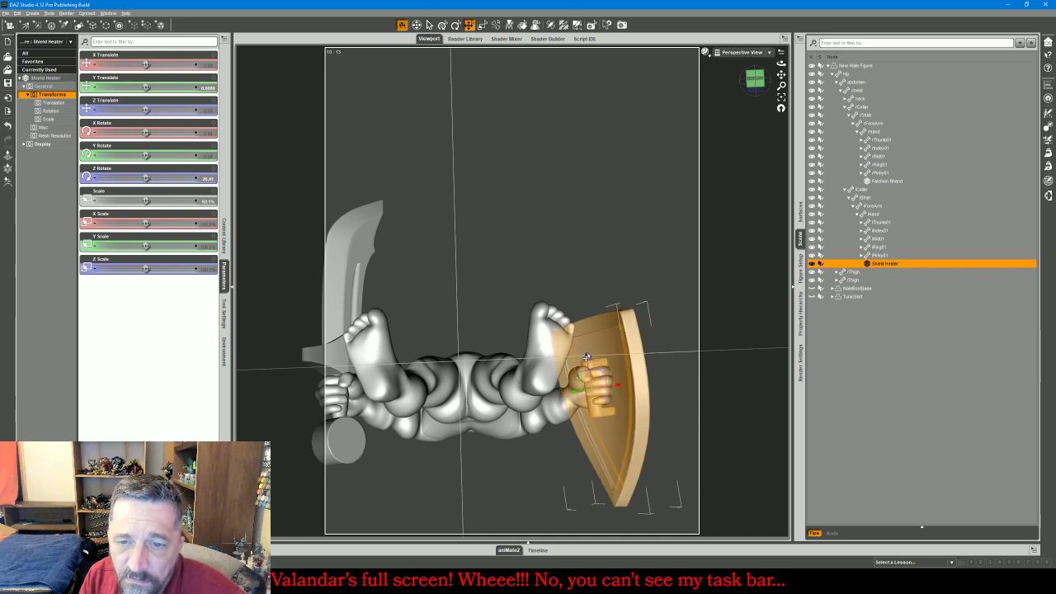
left_click_drag(586, 354, 583, 357)
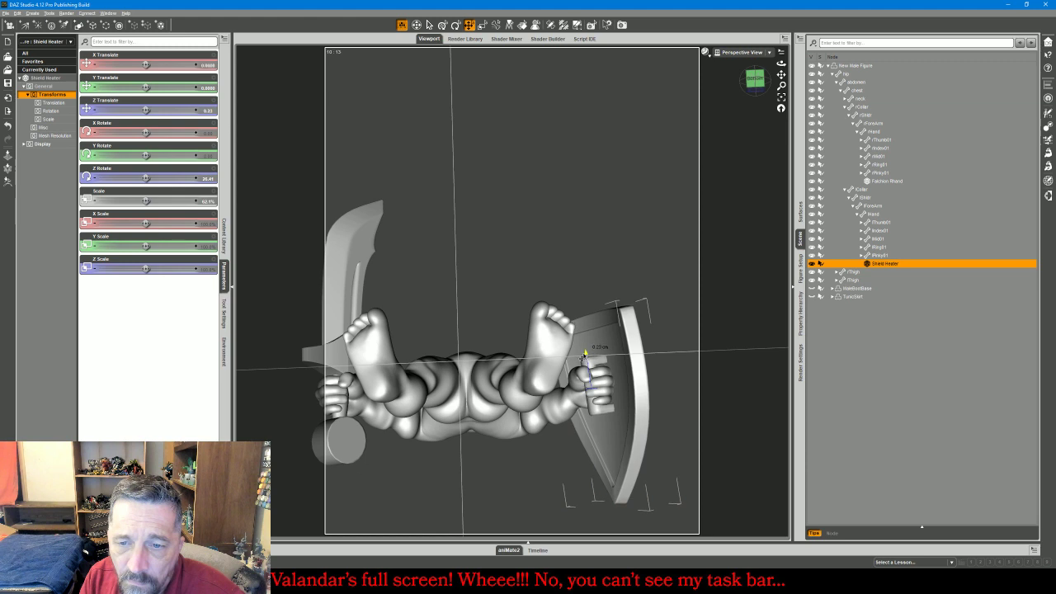
Hide the falchion and the heater shield so that only the bare gnome figure is shown
left_click(742, 52)
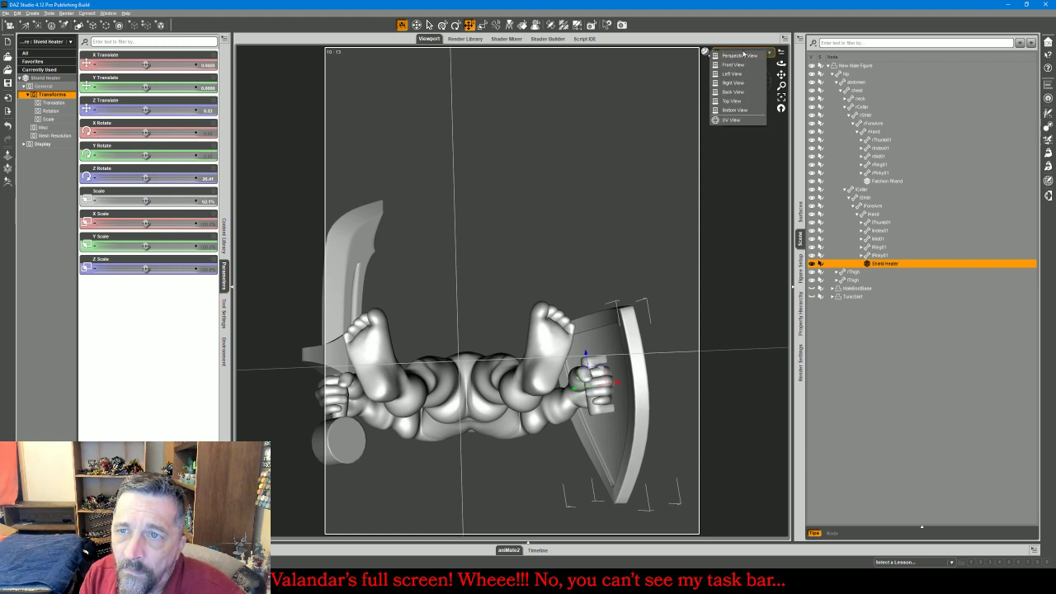
left_click(880, 432)
left_click_drag(756, 92, 763, 130)
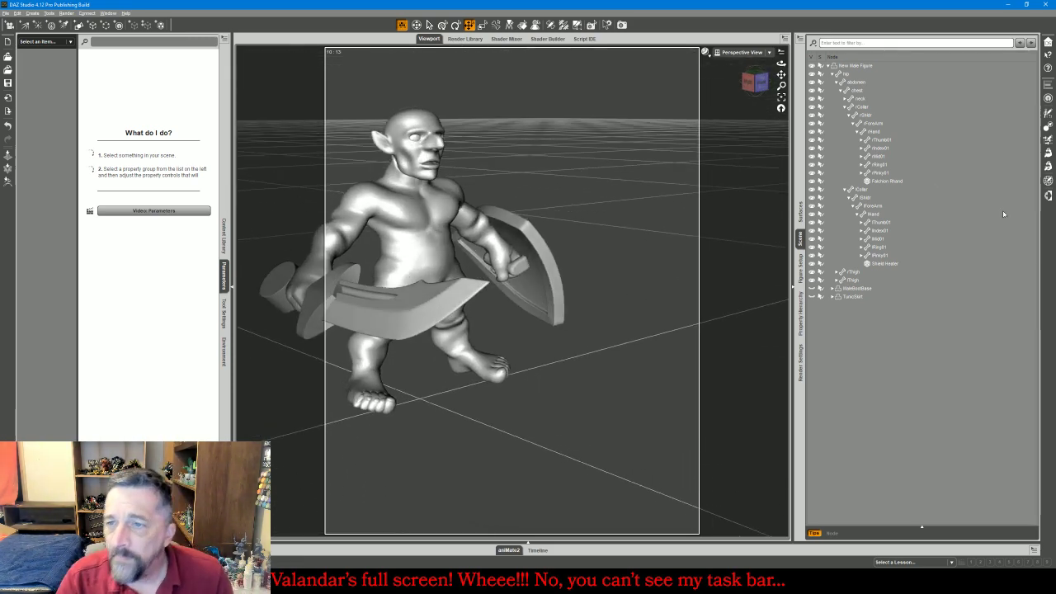
left_click(812, 181)
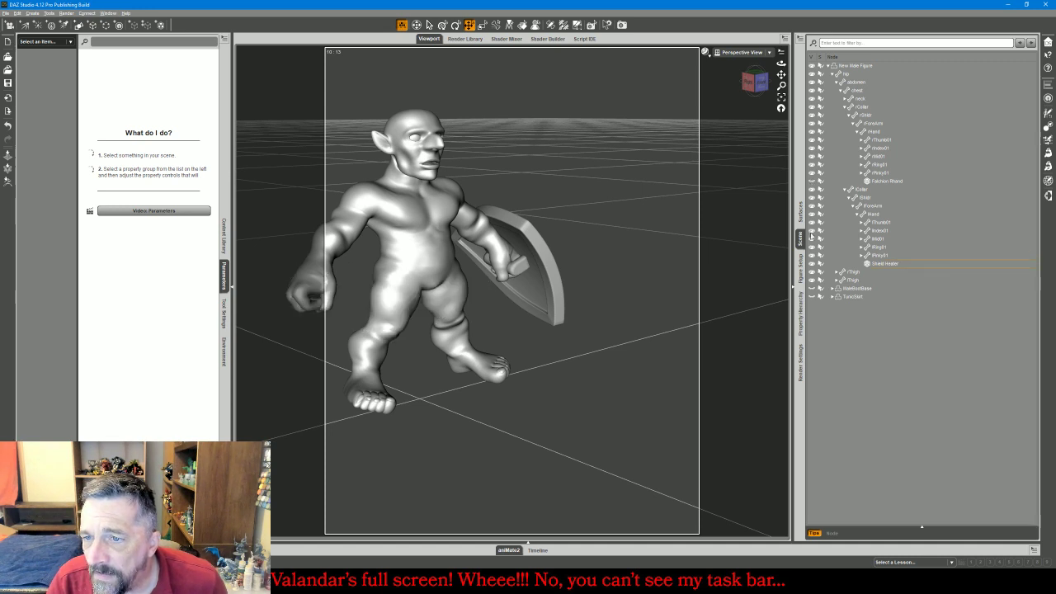
left_click(811, 264)
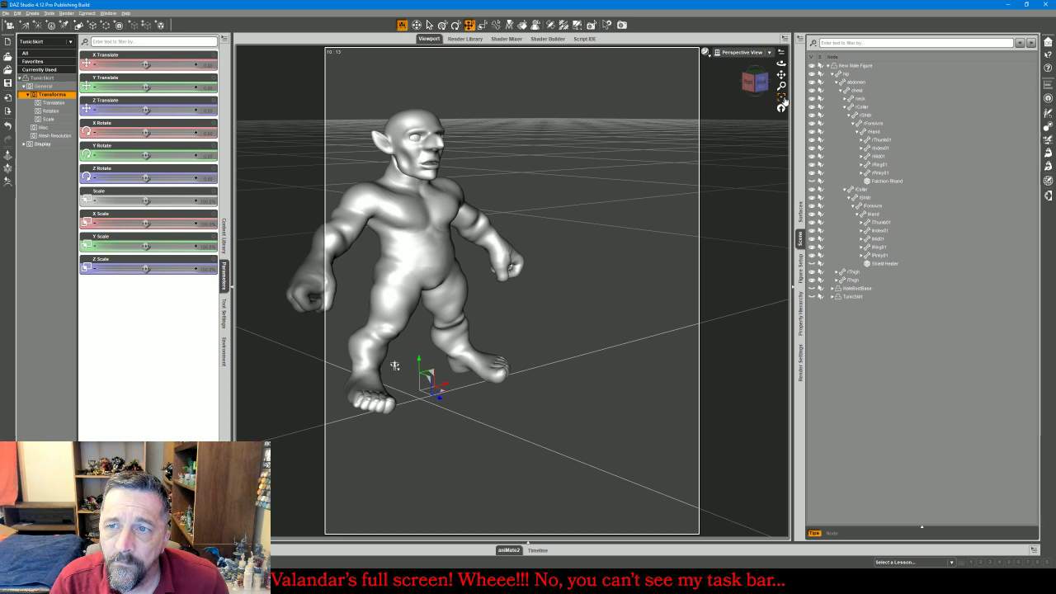
Close the gnome figure's mouth by reducing the Bend of the jaw
left_click(850, 65)
left_click(781, 97)
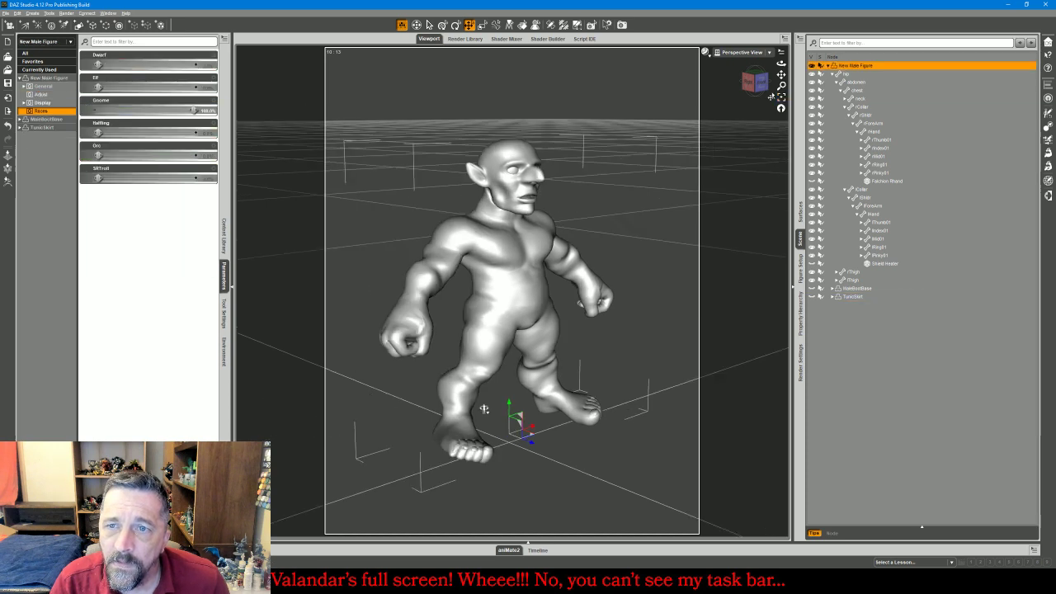
left_click_drag(761, 90, 732, 77)
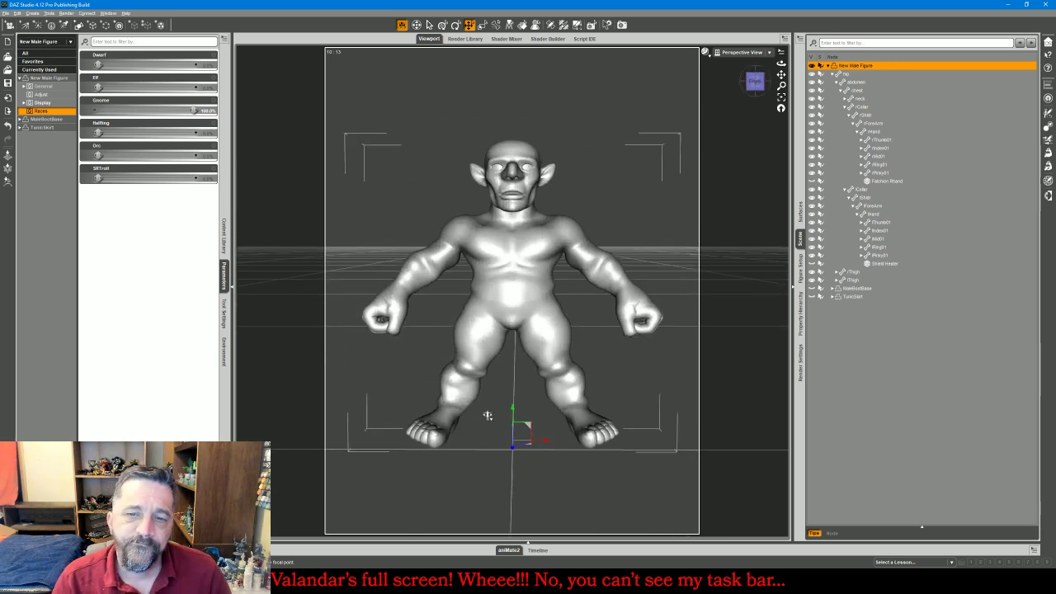
middle_click_drag(487, 416, 486, 411)
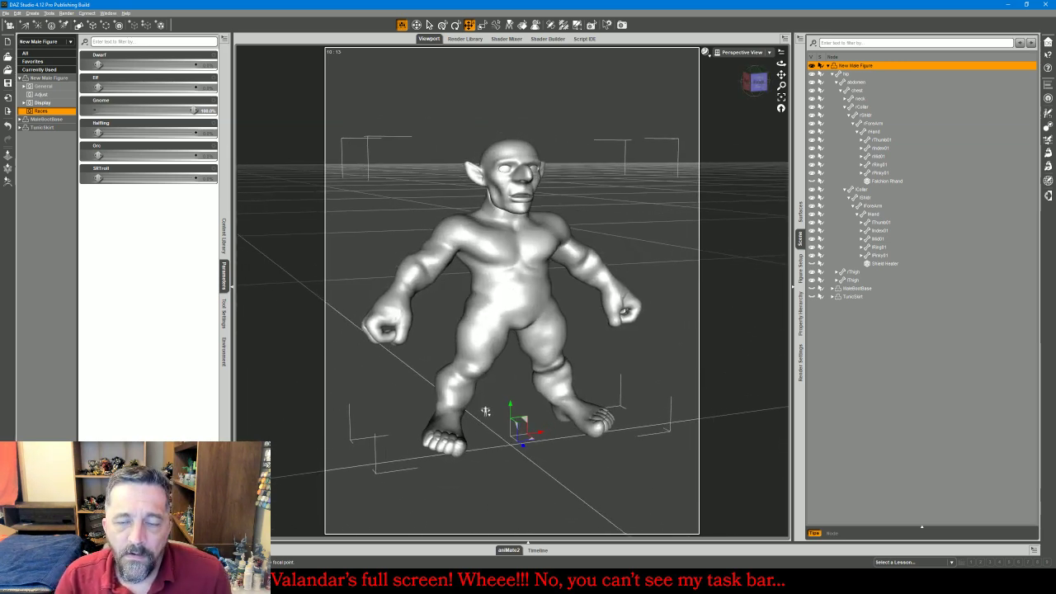
left_click(514, 206)
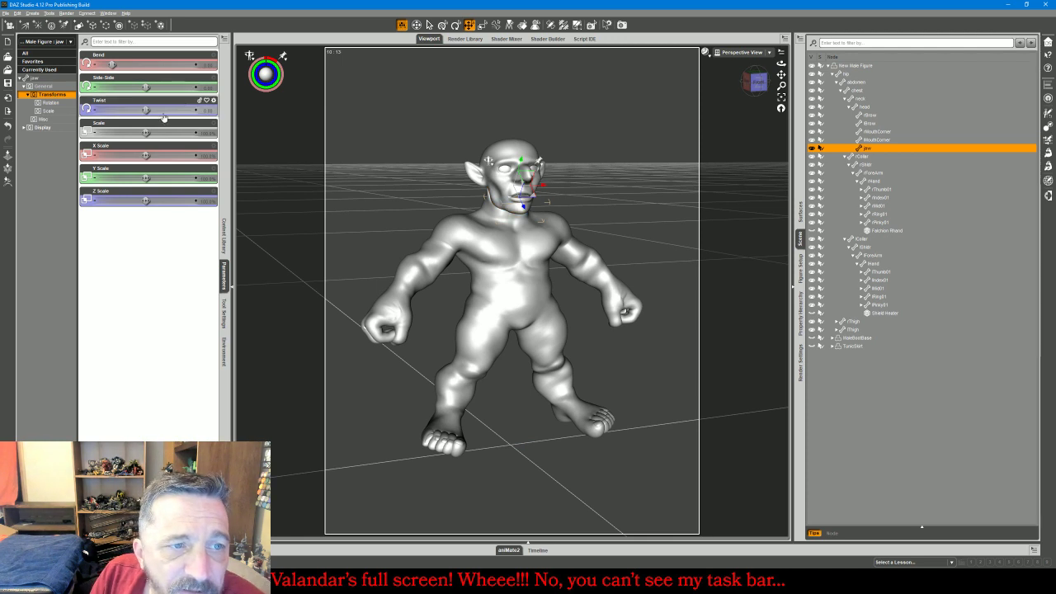
left_click_drag(112, 65, 97, 65)
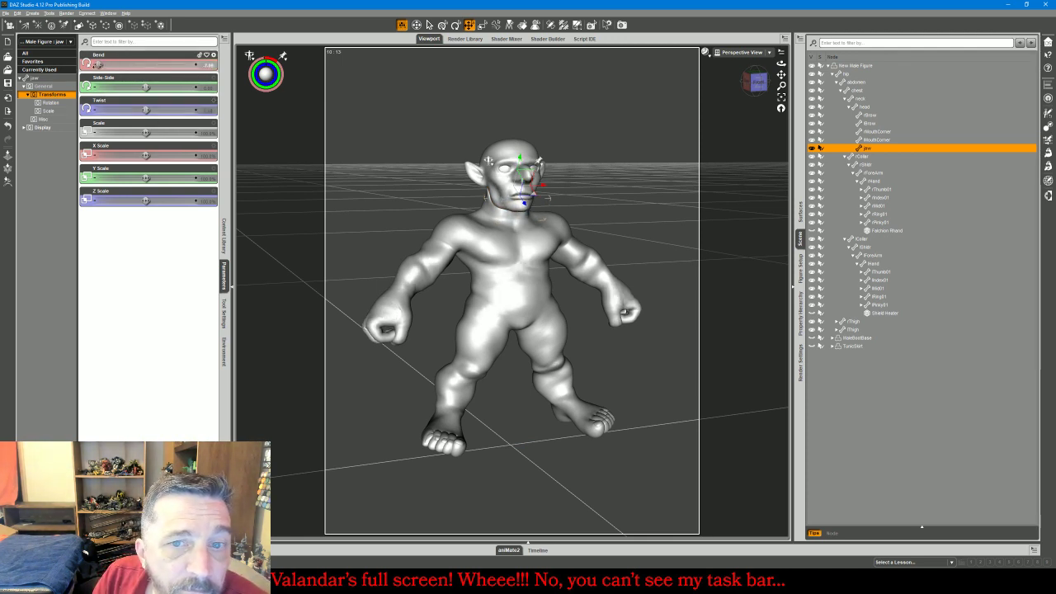
Reduce the mouthLower adjustment morph of the New Male Figure to about 19%
left_click(853, 66)
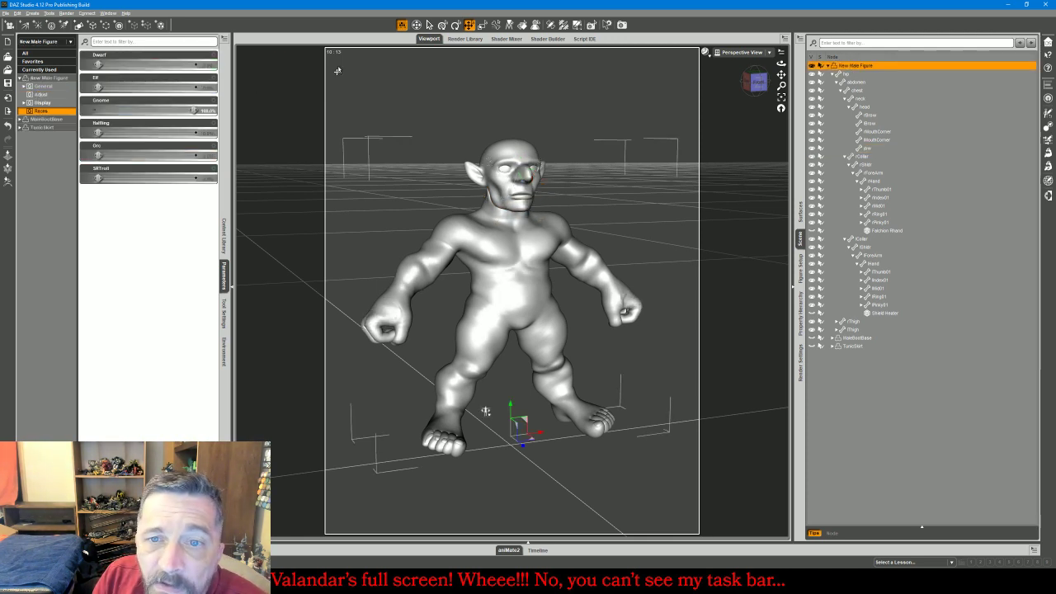
left_click(70, 111)
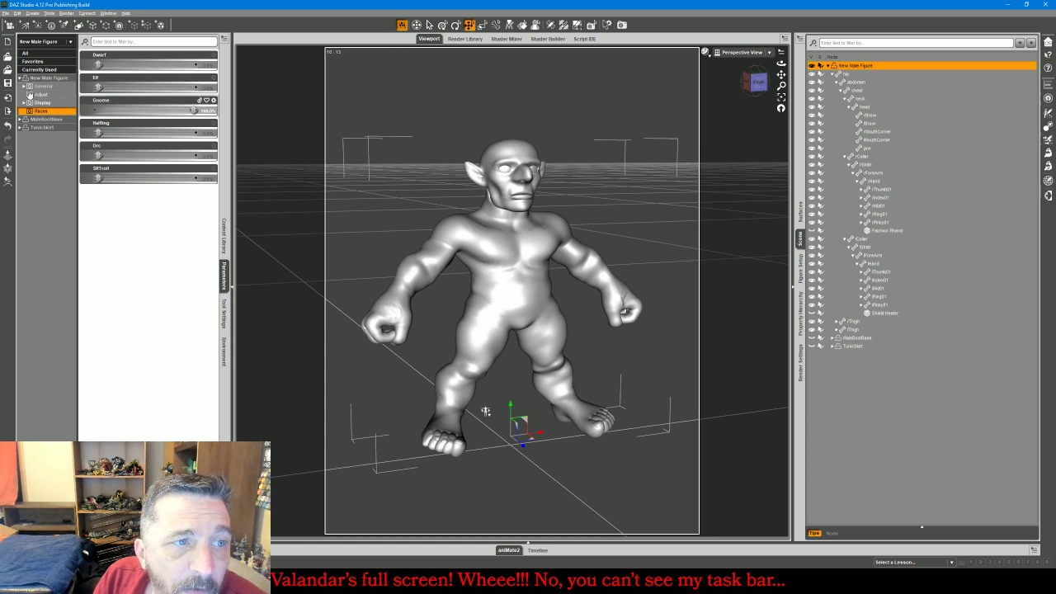
left_click(25, 86)
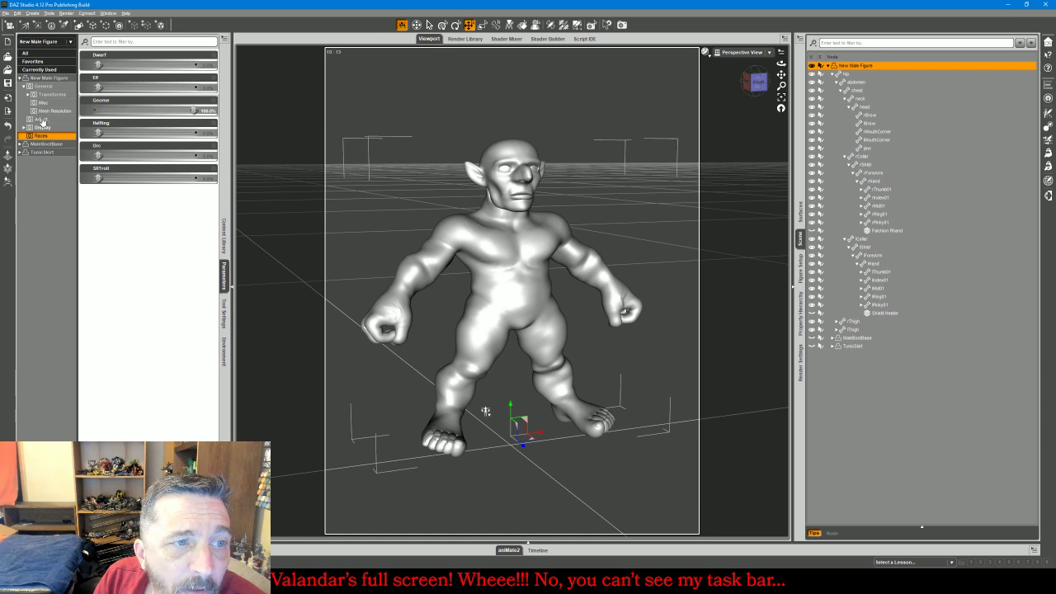
left_click(40, 120)
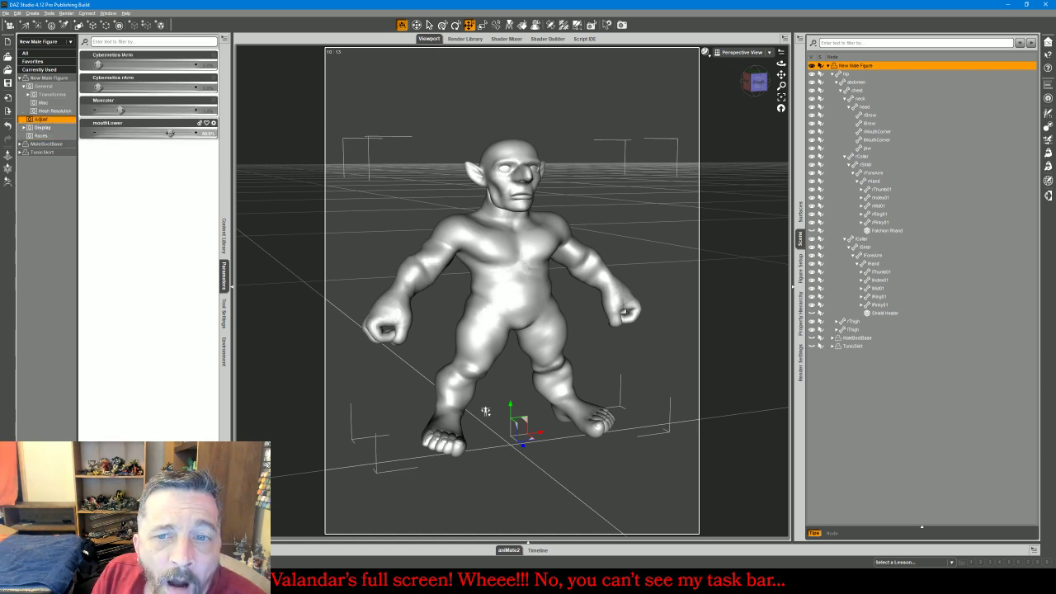
mouse_move(169, 133)
left_mouse_down()
mouse_move(194, 133)
mouse_move(155, 133)
left_mouse_up()
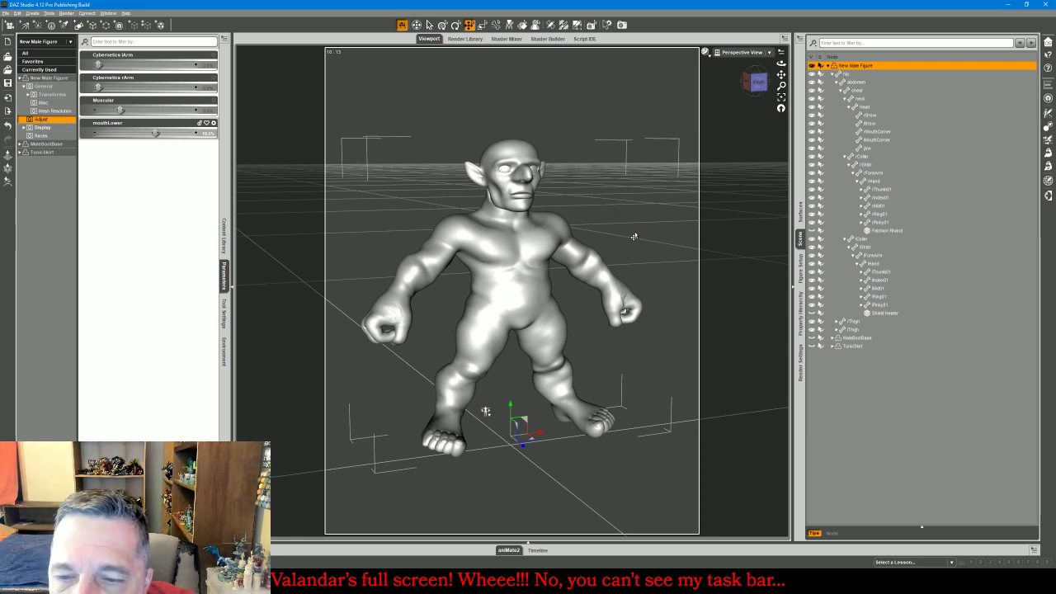
Rotate the gnome's hip, twisting it about -31° and tilting it about -20° side to side so the body leans back
left_click(511, 316)
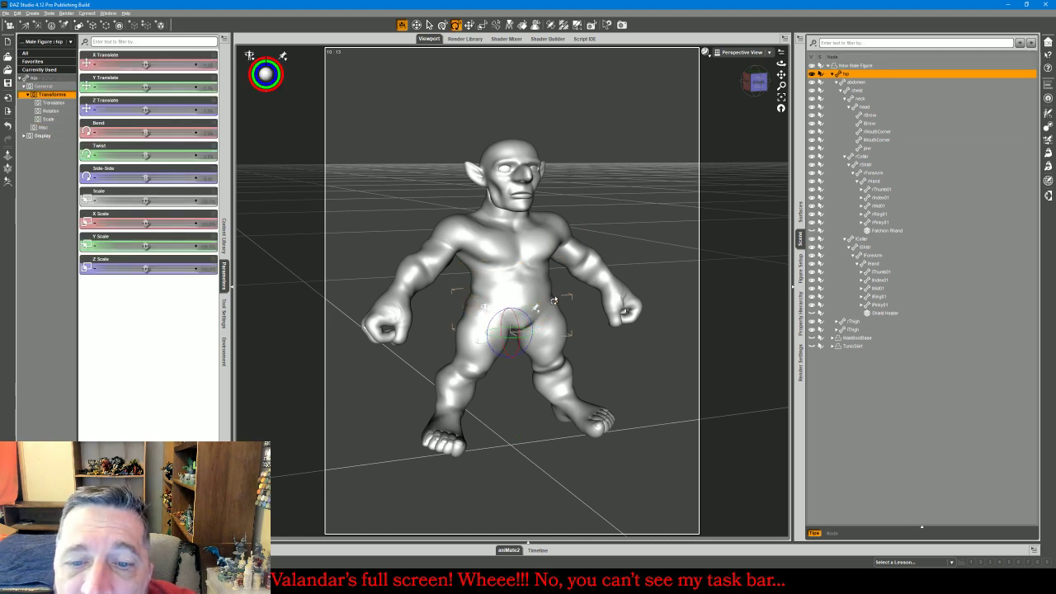
left_click_drag(509, 341, 502, 339)
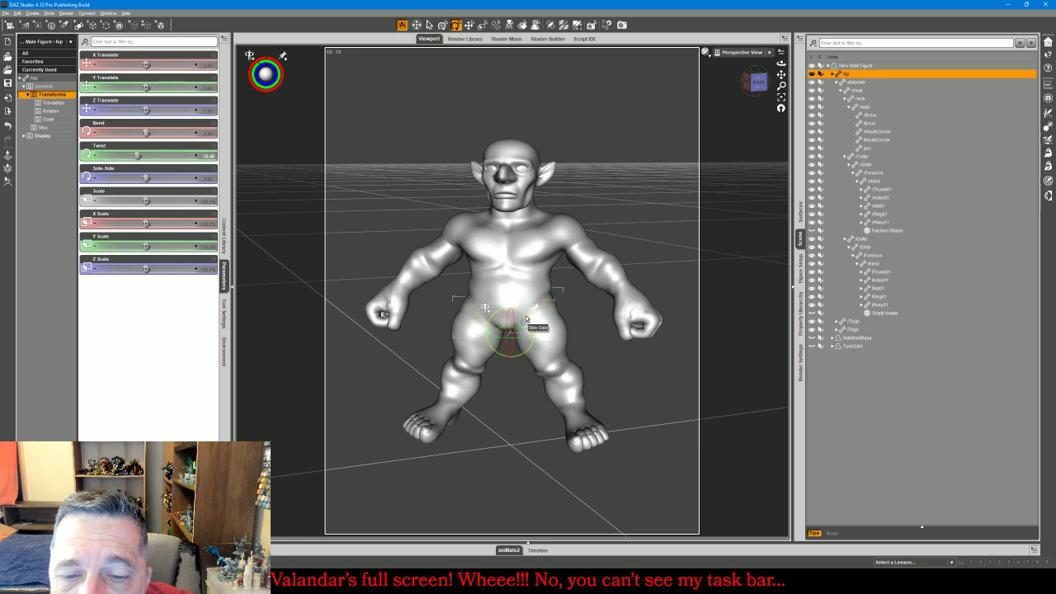
left_click_drag(525, 319, 695, 207)
left_click_drag(757, 88, 720, 132)
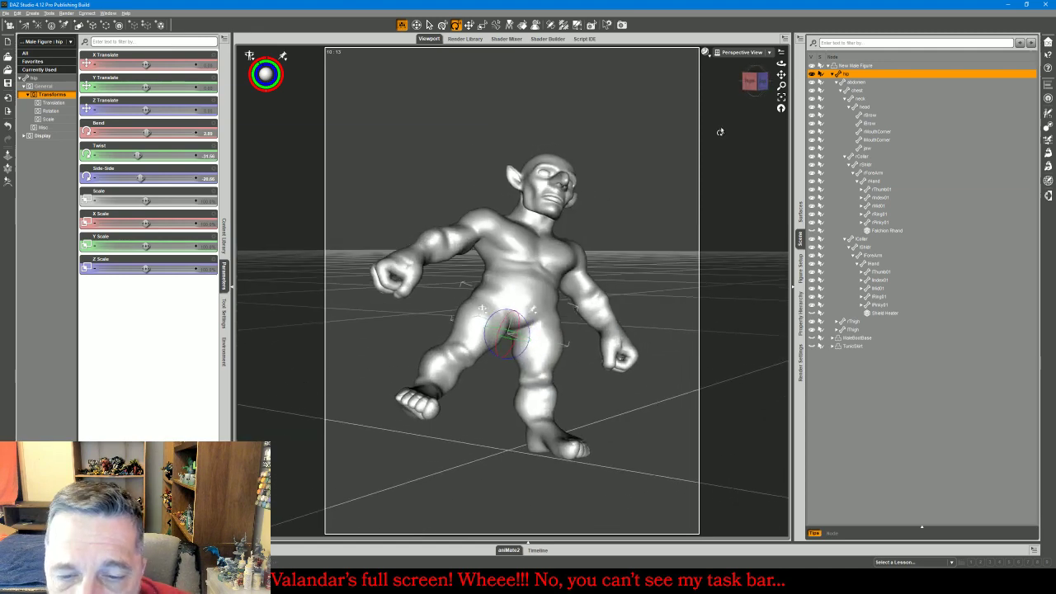
Pose the left leg by bending the thigh forward and outward and bending the shin back at the knee about 52°
left_click(556, 348)
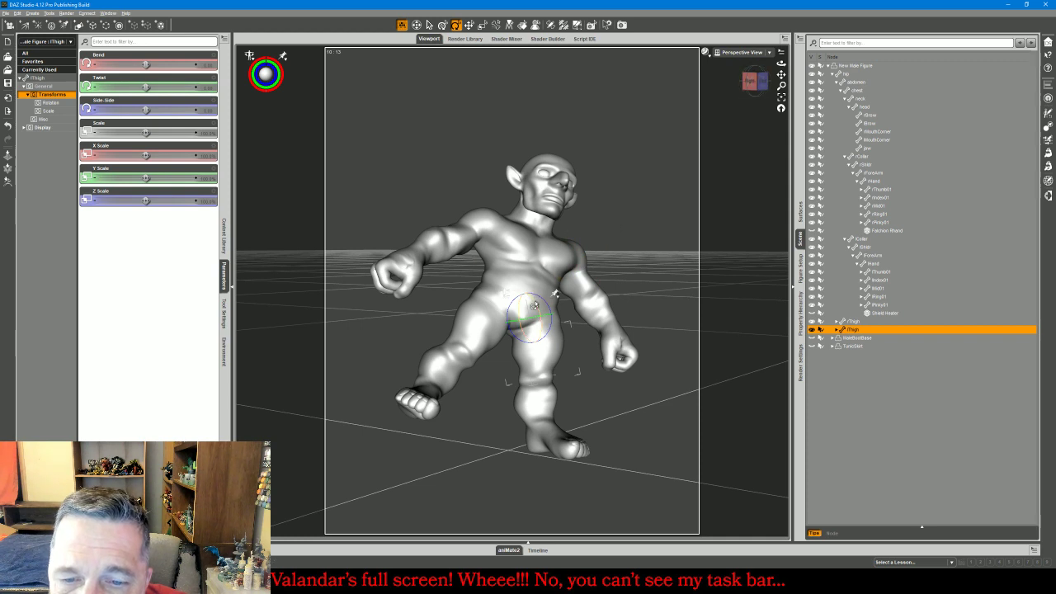
left_click_drag(534, 307, 531, 298)
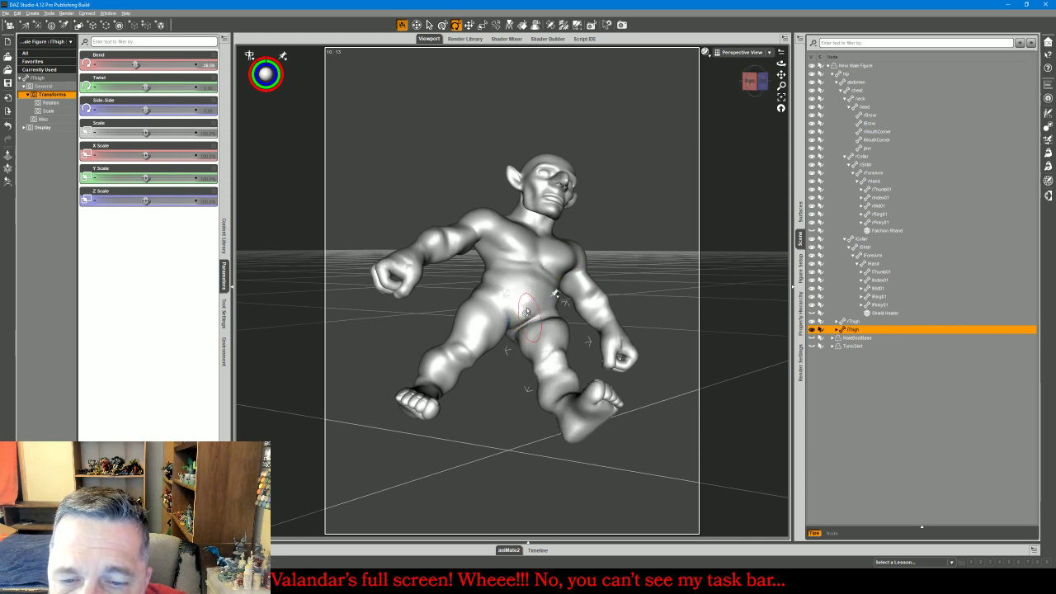
left_click_drag(513, 334, 515, 344)
left_click(576, 360)
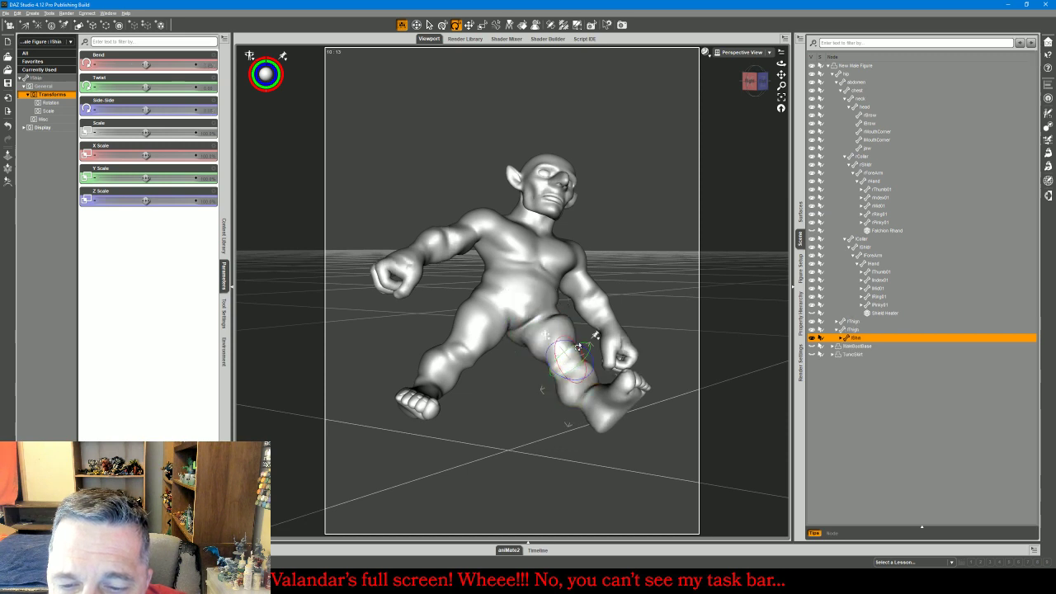
left_click_drag(576, 361, 583, 367)
Check the left leg from the front view and twist the left thigh about 19° to bring the foot inward
left_click(755, 53)
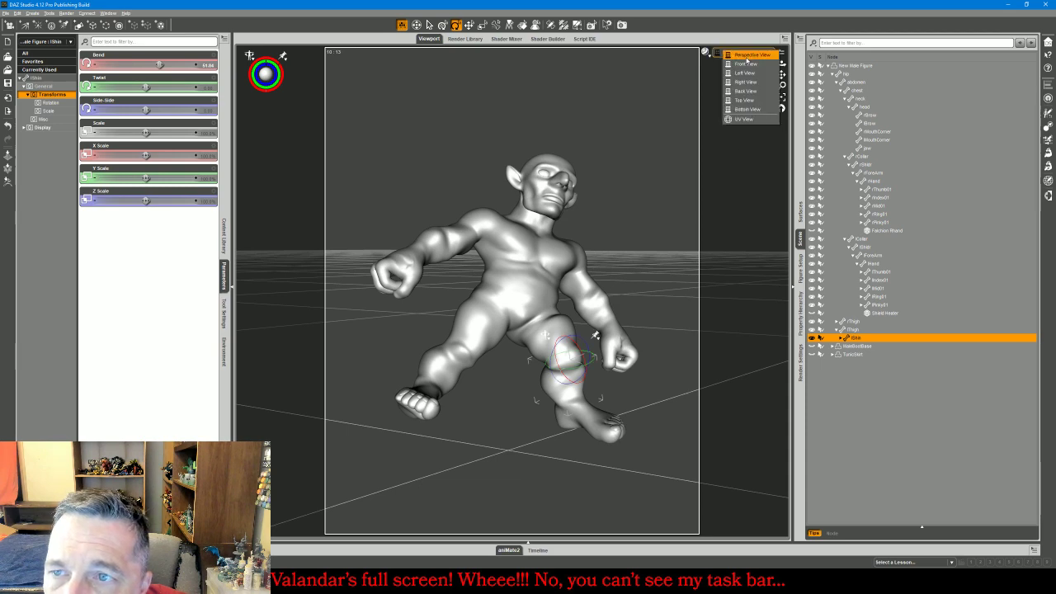
left_click(748, 68)
left_click(783, 97)
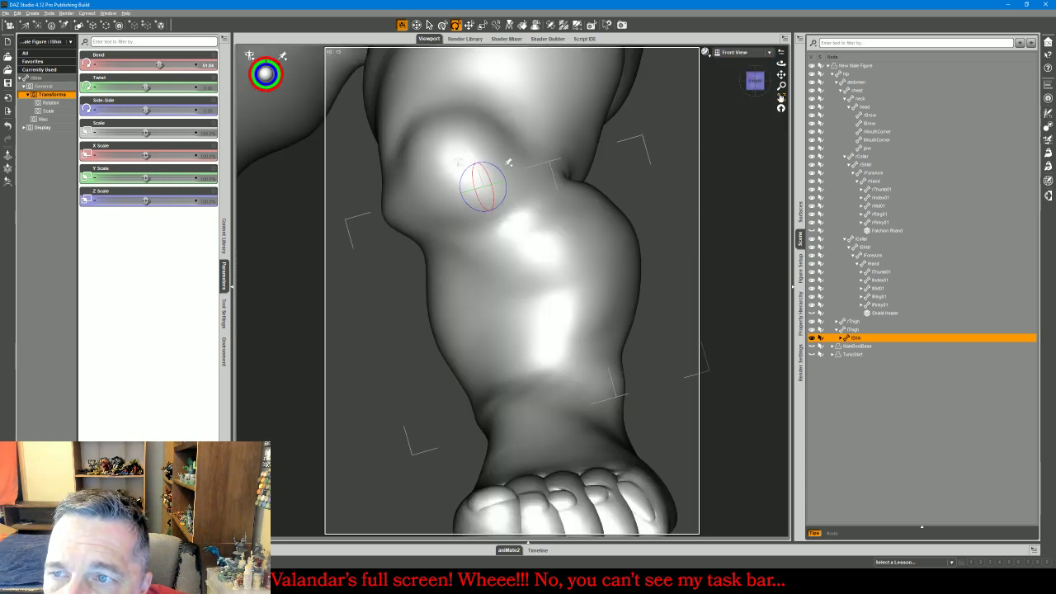
left_click_drag(782, 86, 781, 170)
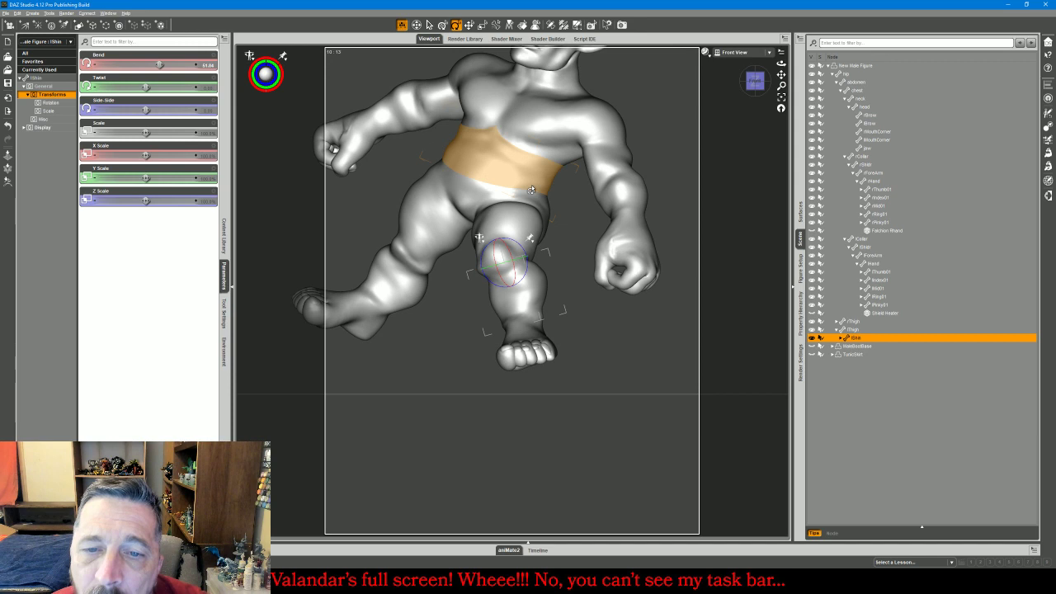
left_click(528, 206)
mouse_move(528, 206)
left_mouse_down()
mouse_move(512, 201)
mouse_move(523, 205)
left_mouse_up()
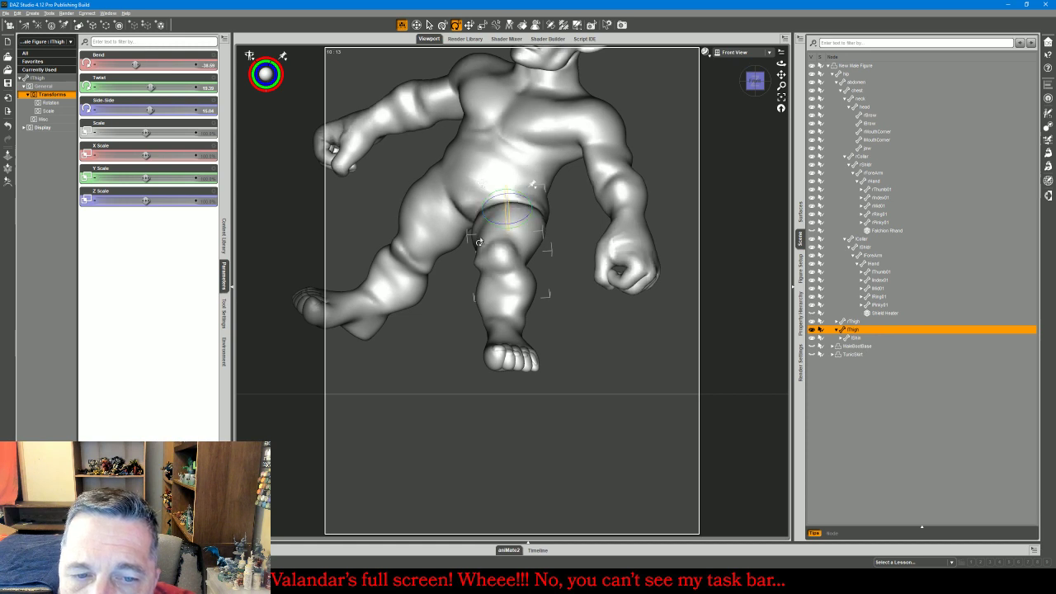
Bend the right shin about 47° and move the right thigh about 9° side to side, returning to the perspective view
left_click(404, 264)
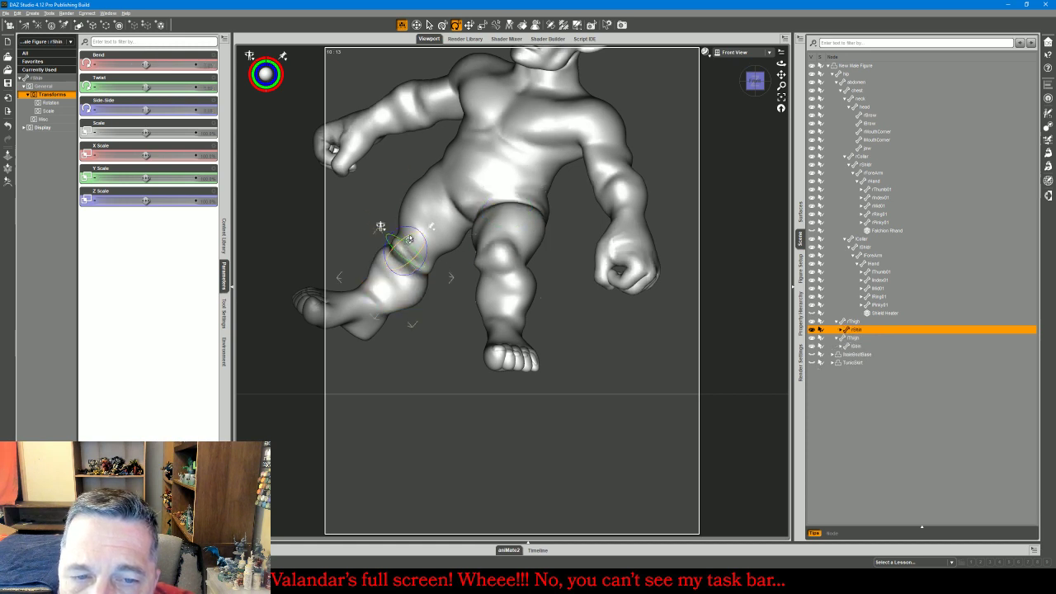
left_click_drag(410, 241, 408, 236)
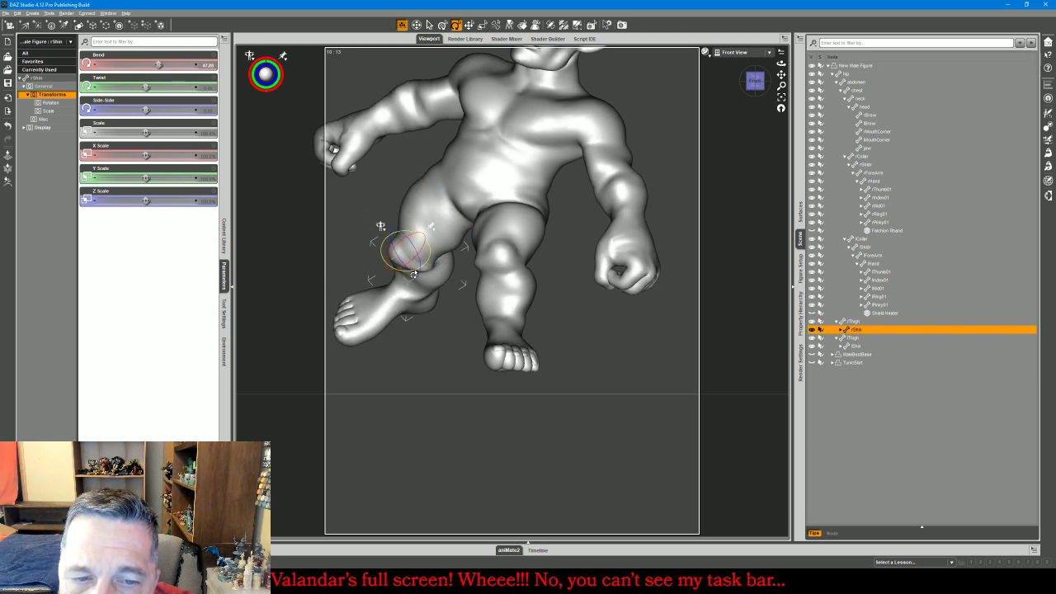
left_click(442, 237)
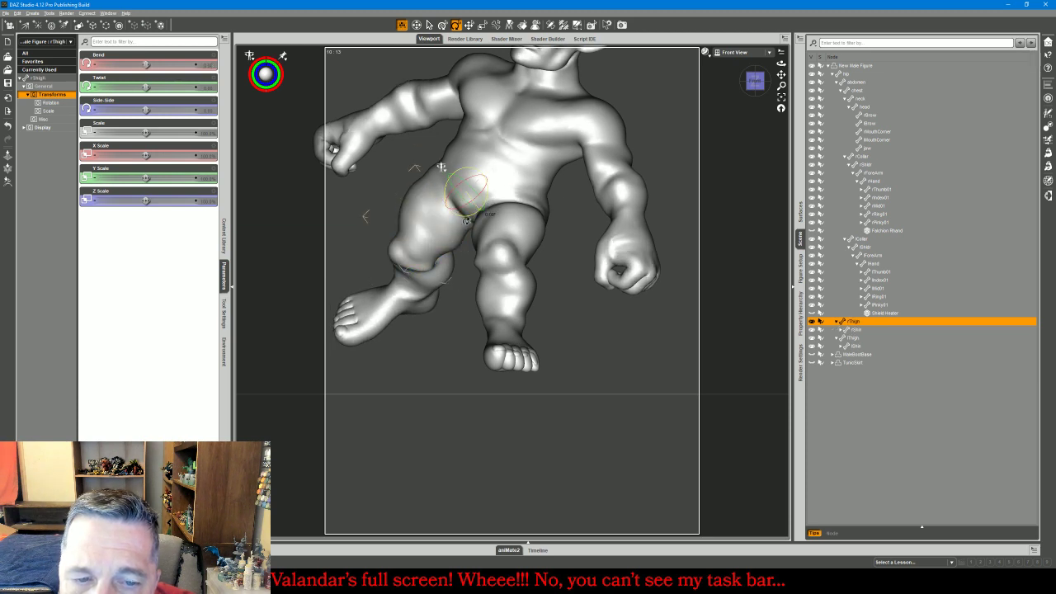
left_click_drag(466, 221, 470, 219)
left_click(742, 53)
left_click(743, 57)
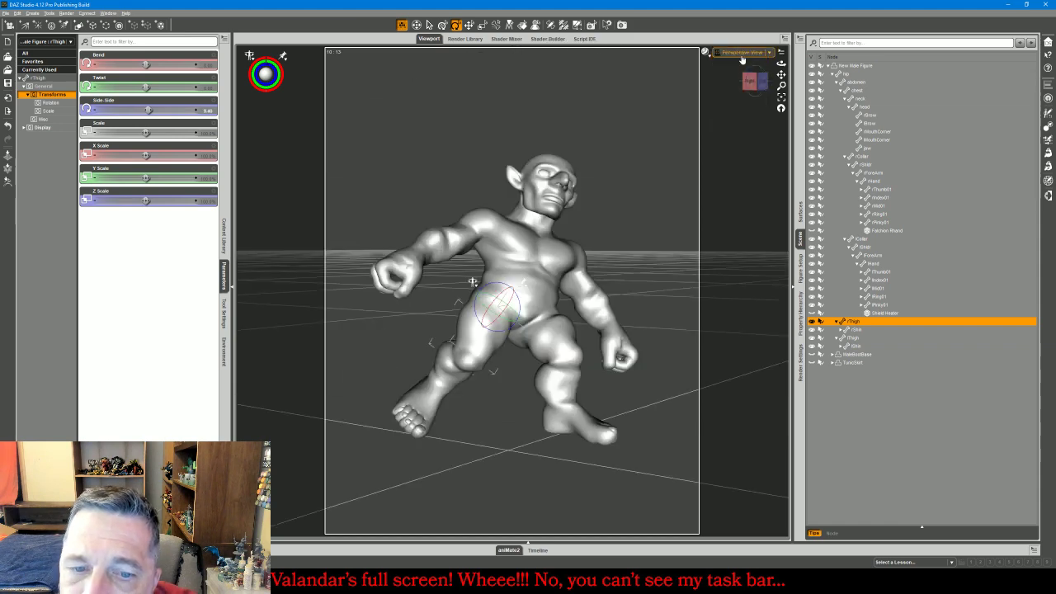
Rotate the abdomen and chest to bring the torso upright, with the chest twisted about -13° and tilted about -26° side to side
left_click_drag(749, 80, 757, 81)
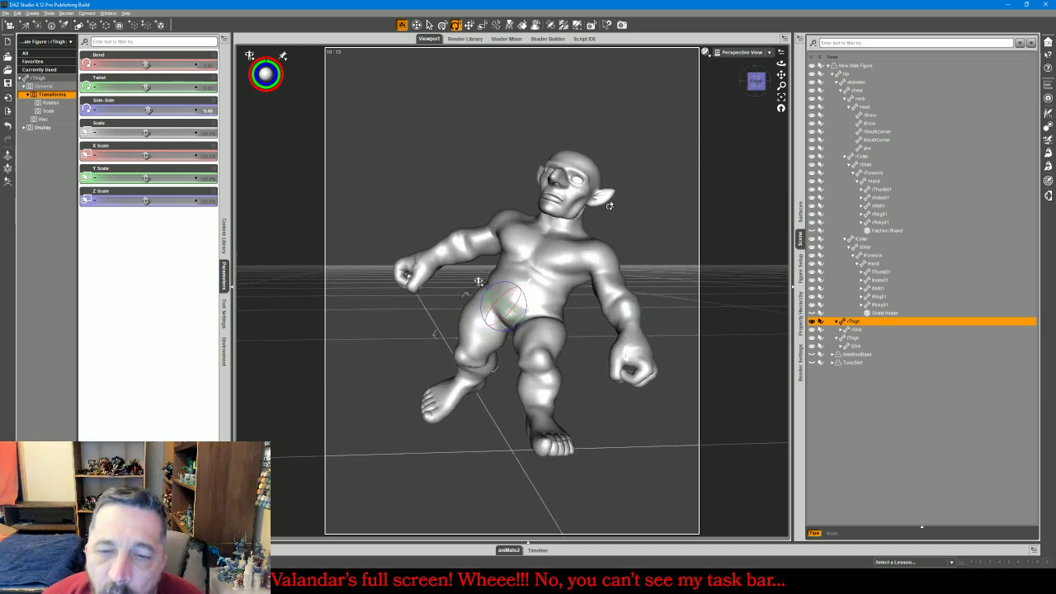
left_click(538, 294)
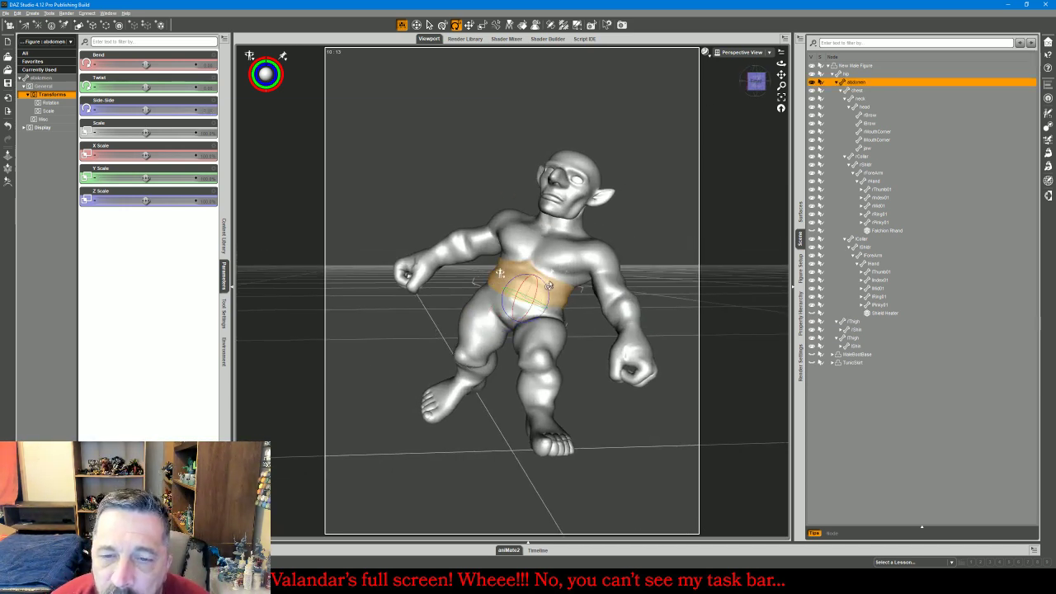
mouse_move(544, 287)
left_mouse_down()
mouse_move(532, 306)
mouse_move(550, 306)
mouse_move(525, 285)
mouse_move(539, 272)
left_mouse_up()
left_click(523, 254)
mouse_move(781, 64)
left_mouse_down()
mouse_move(652, 72)
mouse_move(711, 95)
mouse_move(779, 74)
left_mouse_up()
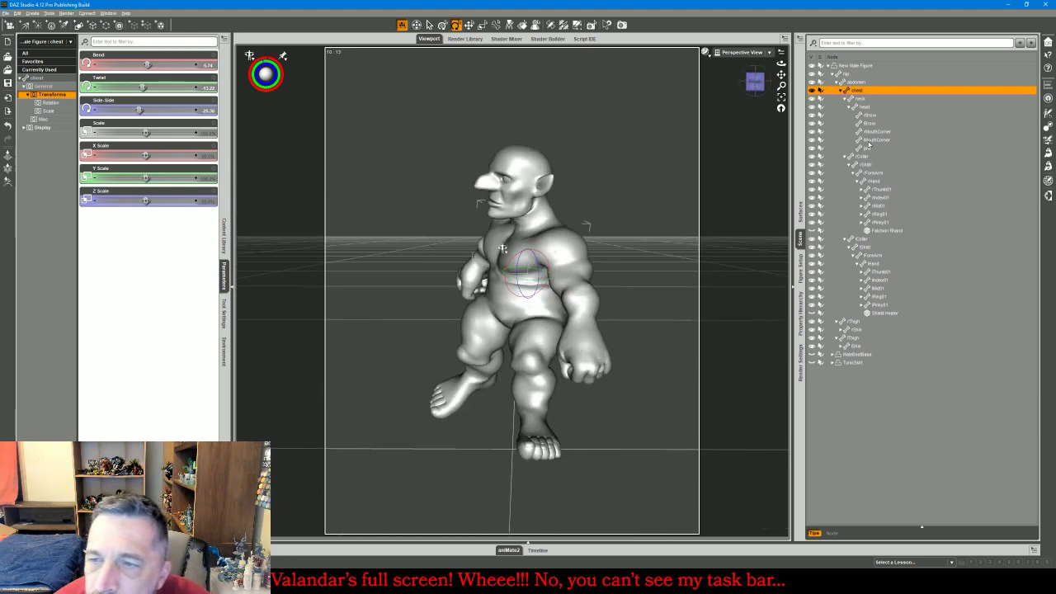
Show the heater shield again and rotate it around its Z axis in the left hand
left_click(812, 313)
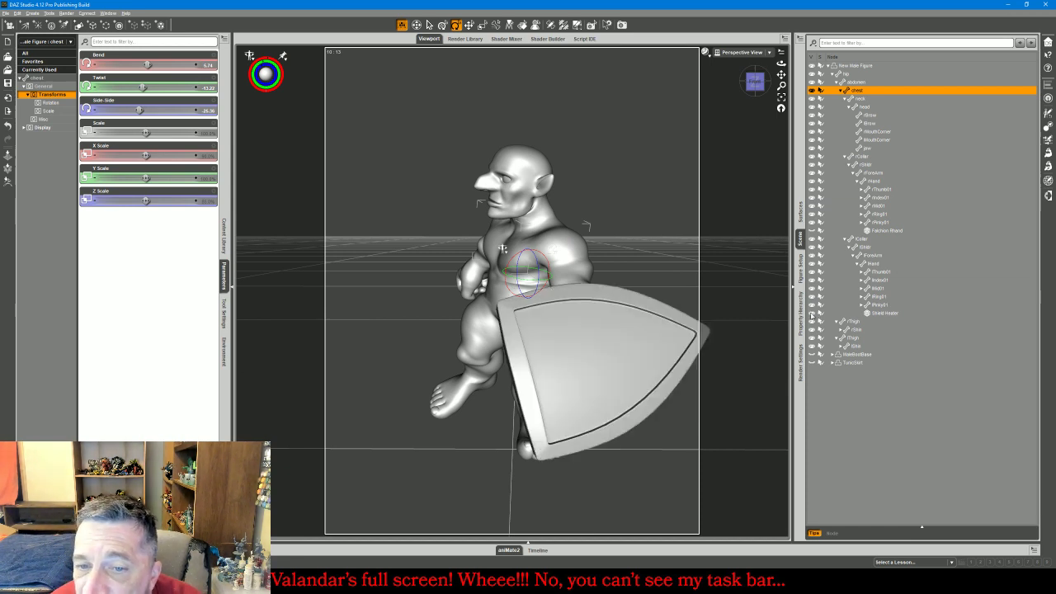
left_click(660, 346)
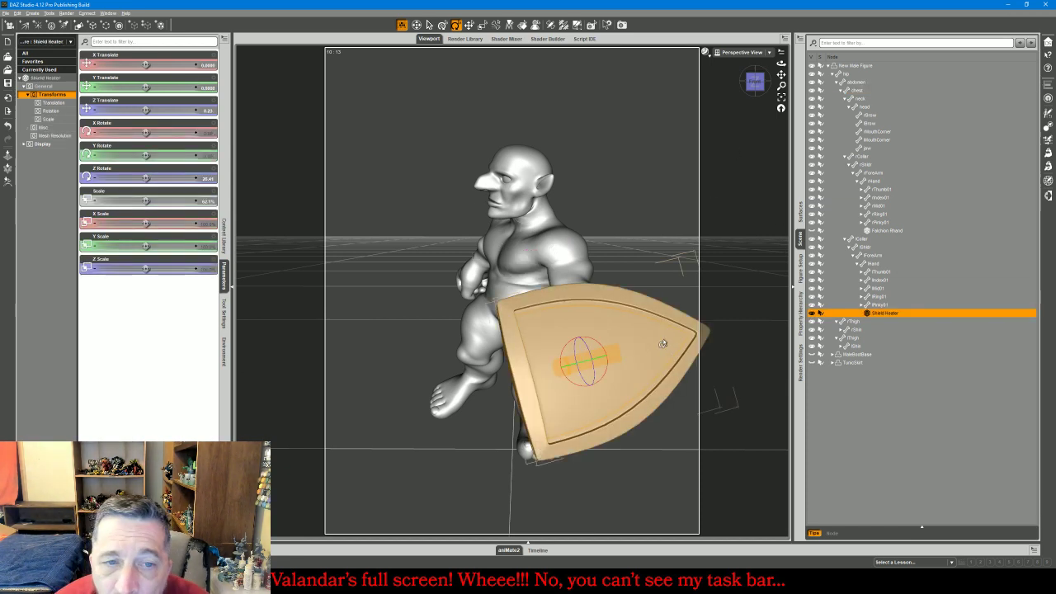
left_click_drag(584, 336, 594, 366)
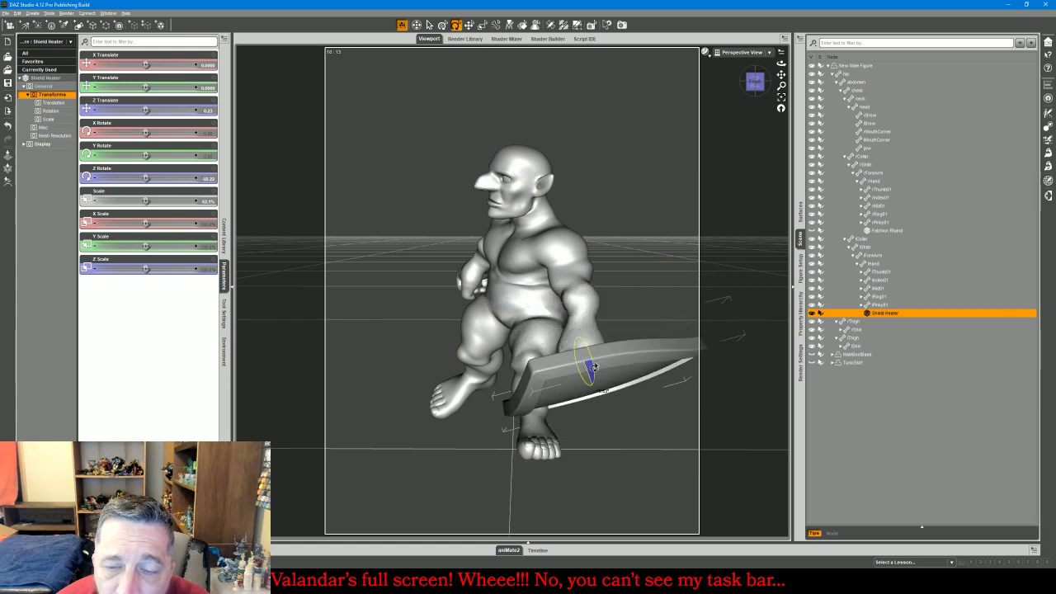
Raise the left arm holding the shield outward by rotating the left collar, shoulder and forearm
left_click_drag(760, 102, 804, 124)
left_click(570, 248)
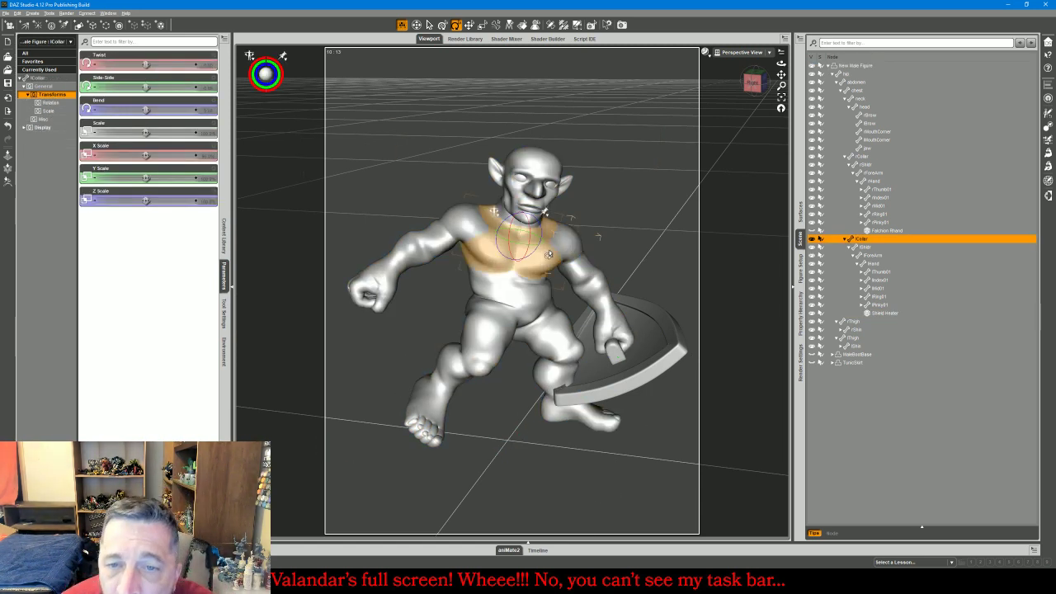
mouse_move(533, 250)
left_mouse_down()
mouse_move(509, 227)
mouse_move(514, 243)
left_mouse_up()
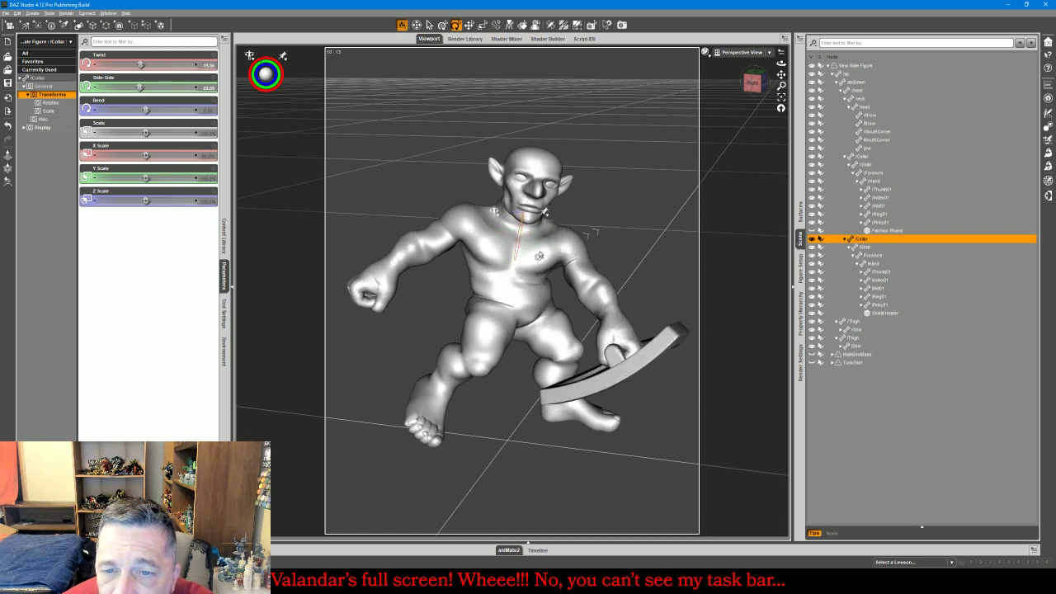
left_click(581, 269)
mouse_move(587, 266)
left_mouse_down()
mouse_move(595, 260)
mouse_move(576, 251)
left_mouse_up()
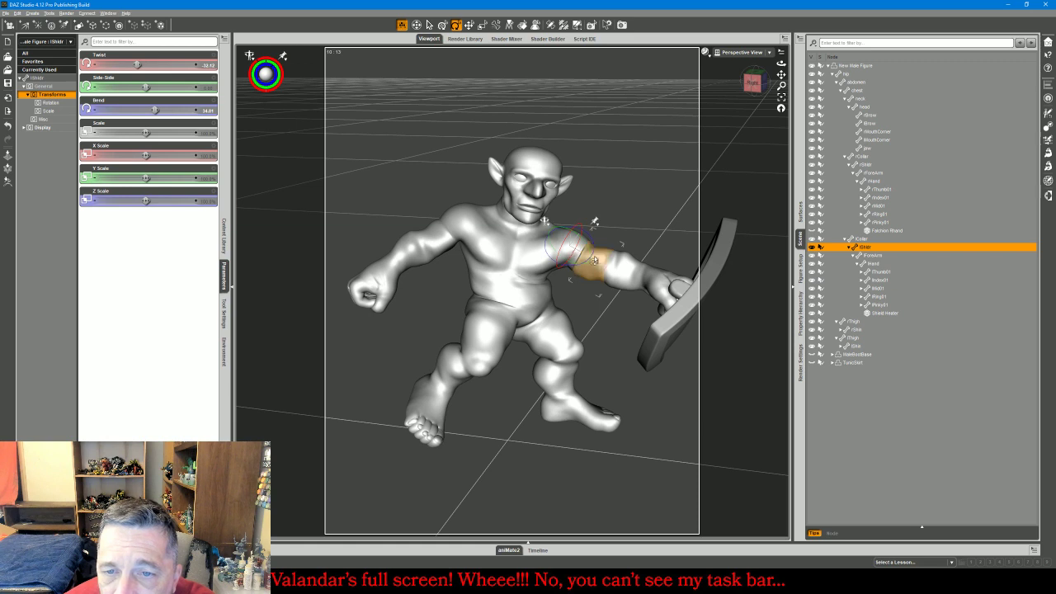
left_click(620, 273)
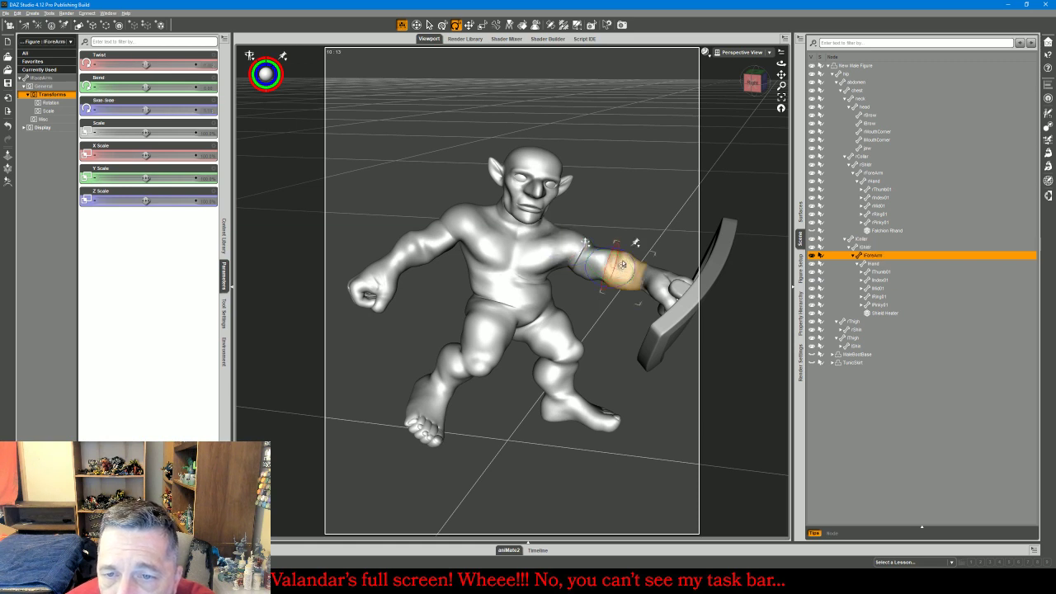
left_click_drag(622, 264, 615, 243)
Rotate the heater shield around its Z axis, checking from above, so that its face points outward in front of the left fist
left_click_drag(758, 85, 750, 88)
left_click(634, 202)
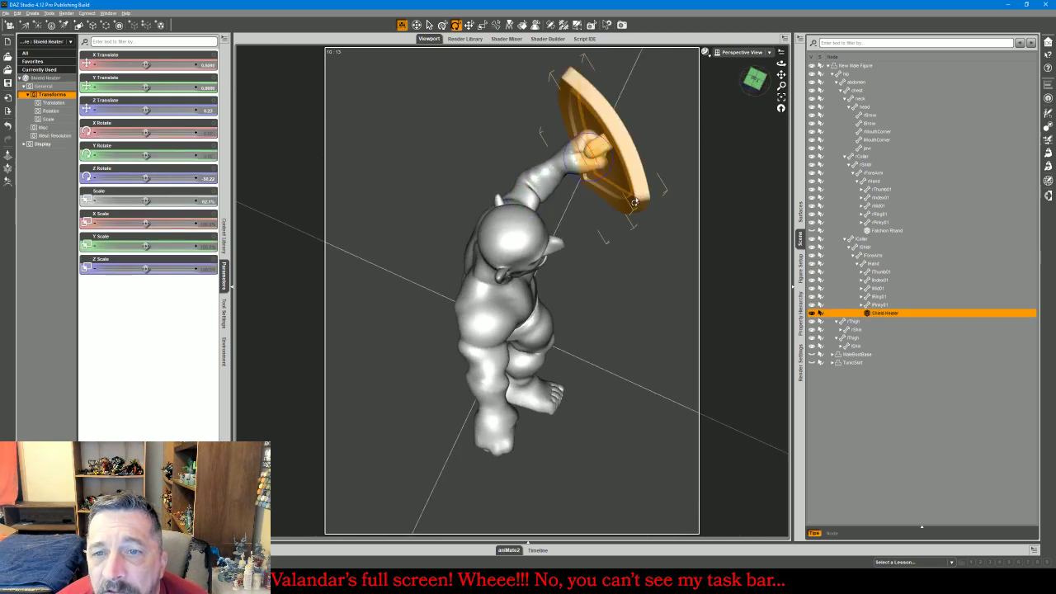
left_click_drag(591, 187, 598, 185)
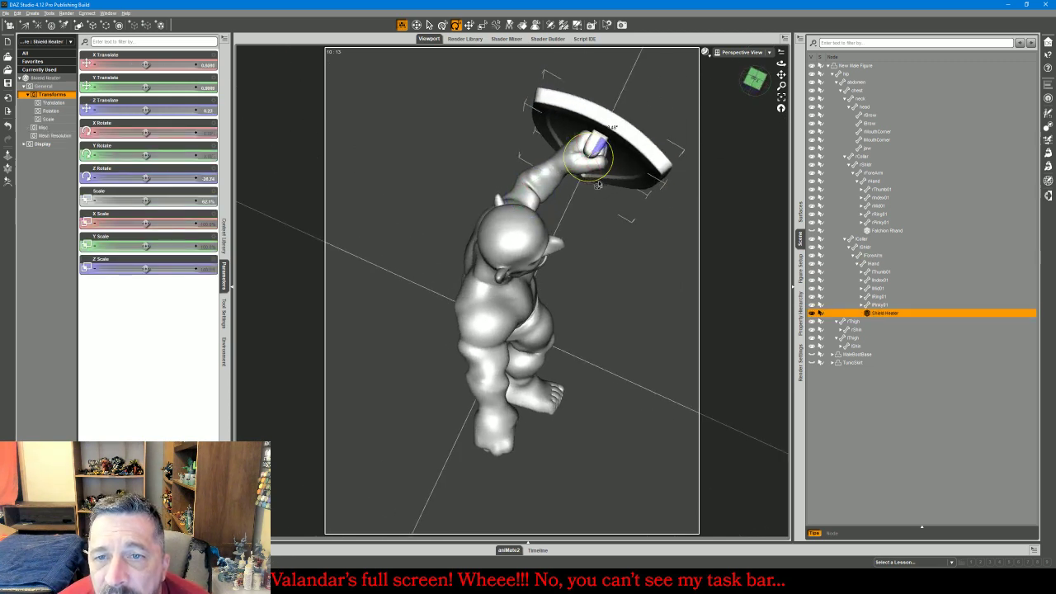
left_click(648, 219)
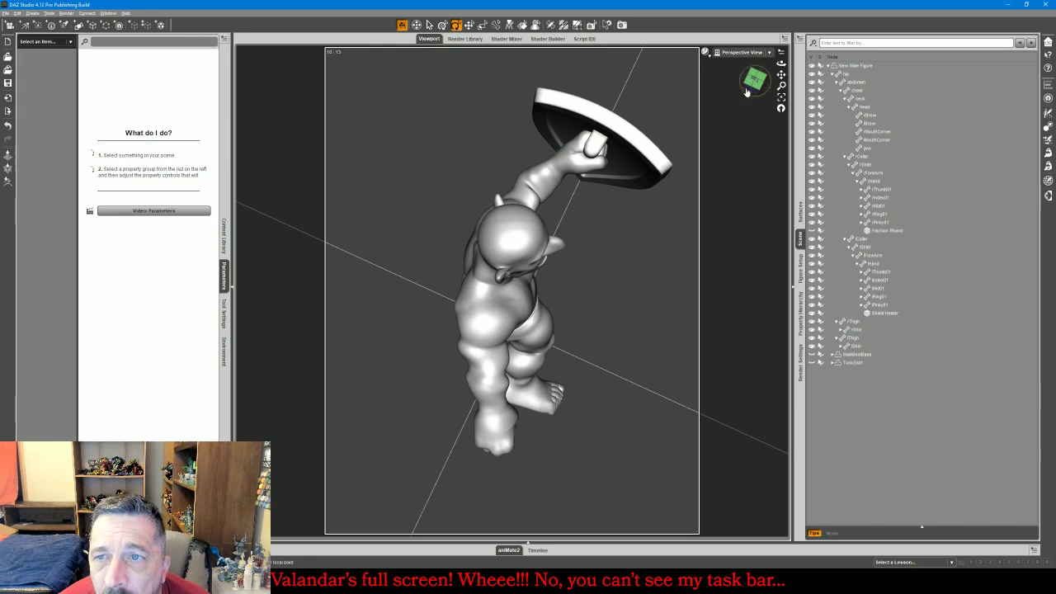
left_click_drag(747, 91, 755, 122)
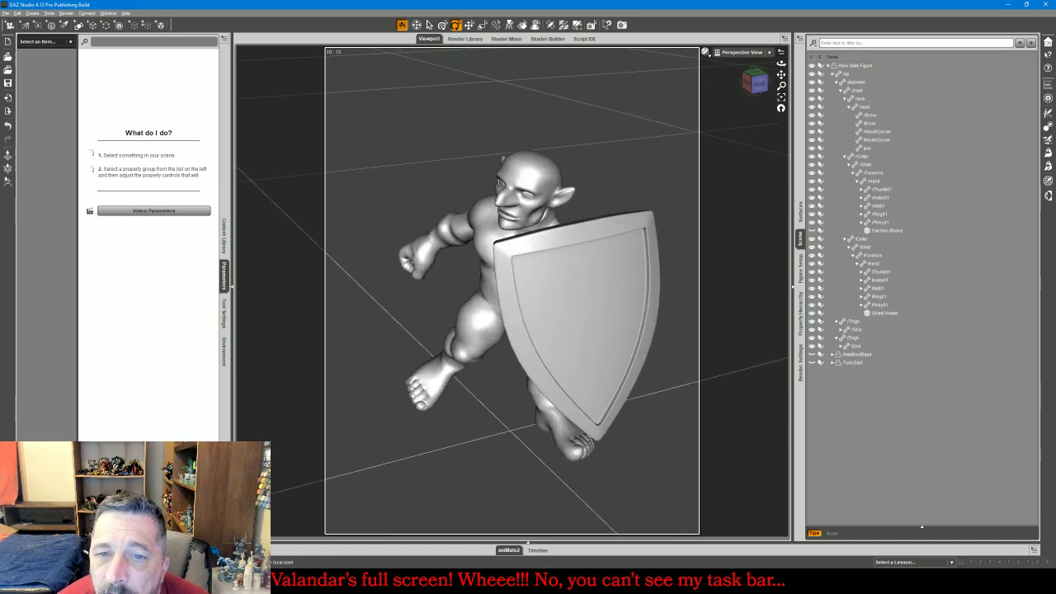
left_click_drag(781, 64, 732, 109)
left_click(570, 446)
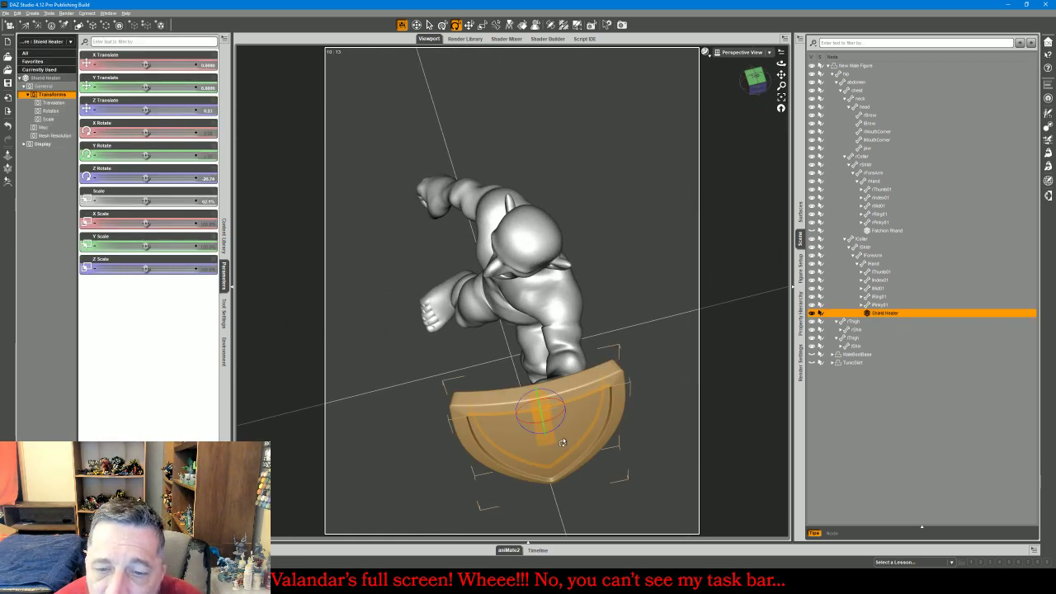
left_click_drag(556, 429, 557, 435)
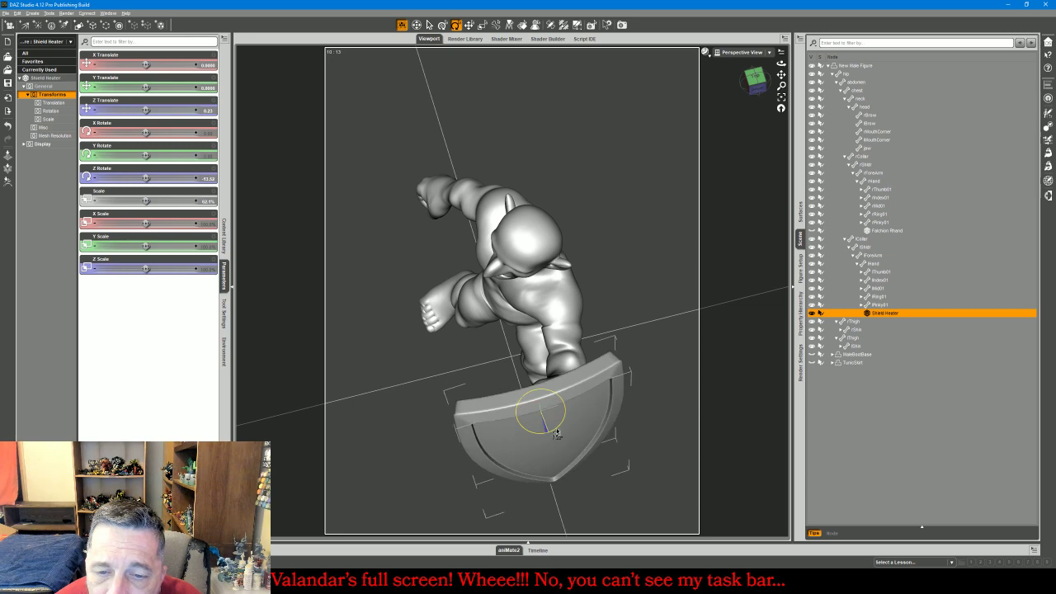
Turn off the limits on the jaw's Bend parameter and set the Bend to -8
left_click(759, 85)
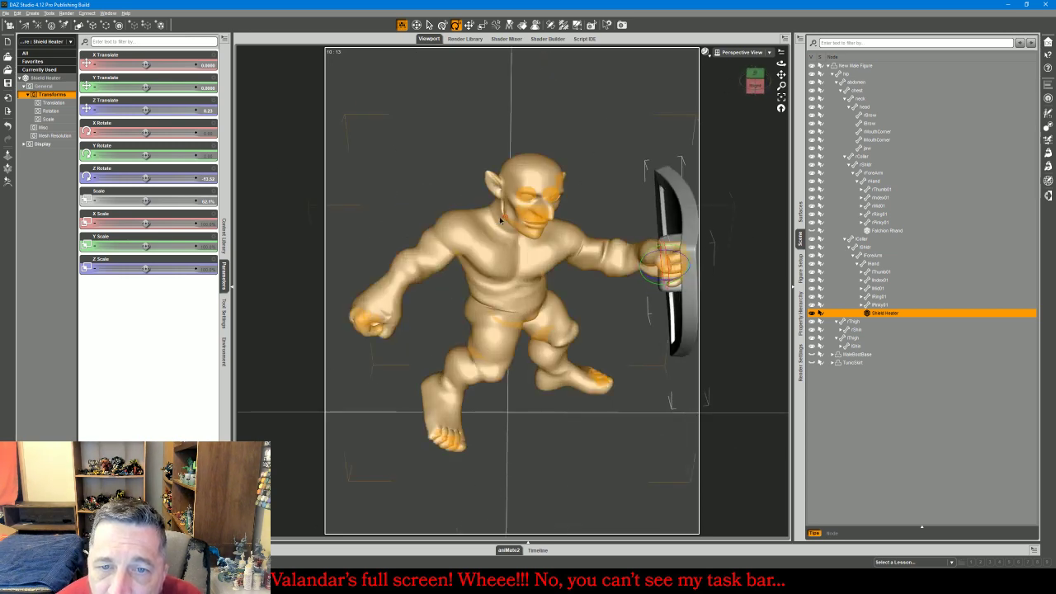
left_click(500, 218)
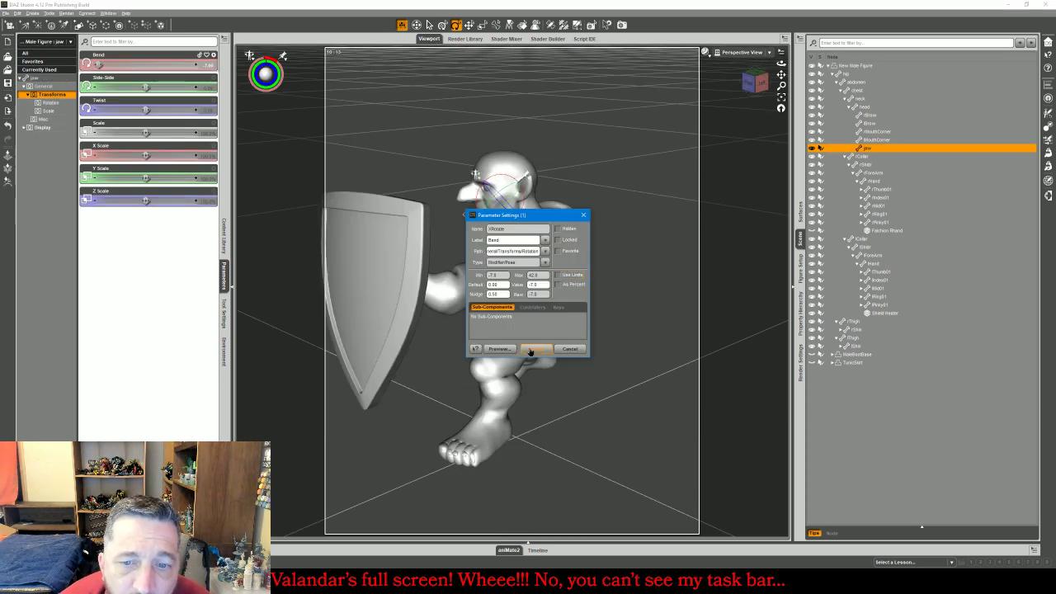
left_click(533, 349)
left_click(210, 65)
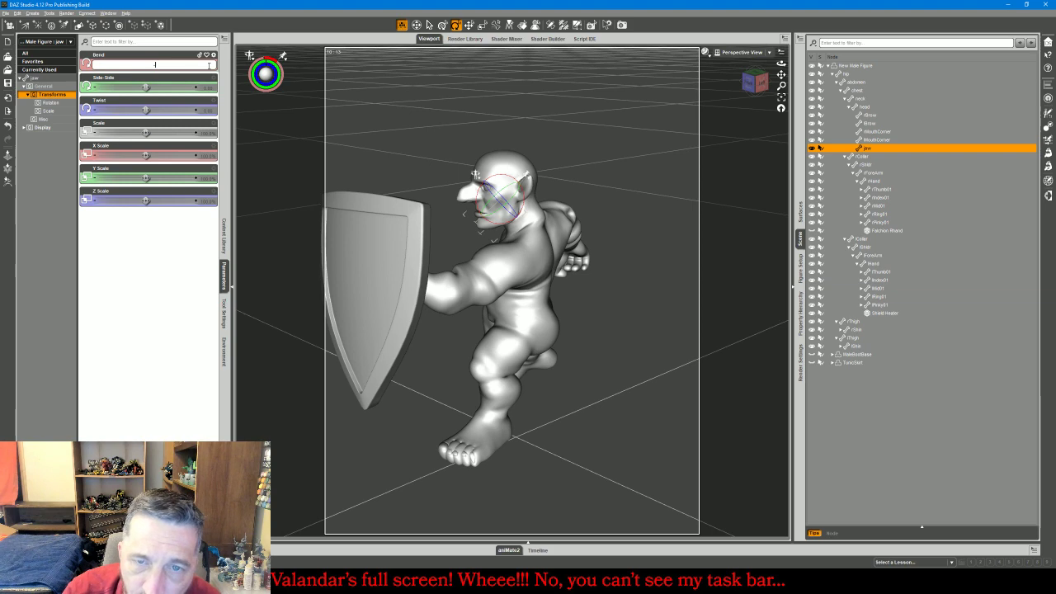
type("-8")
key("Return")
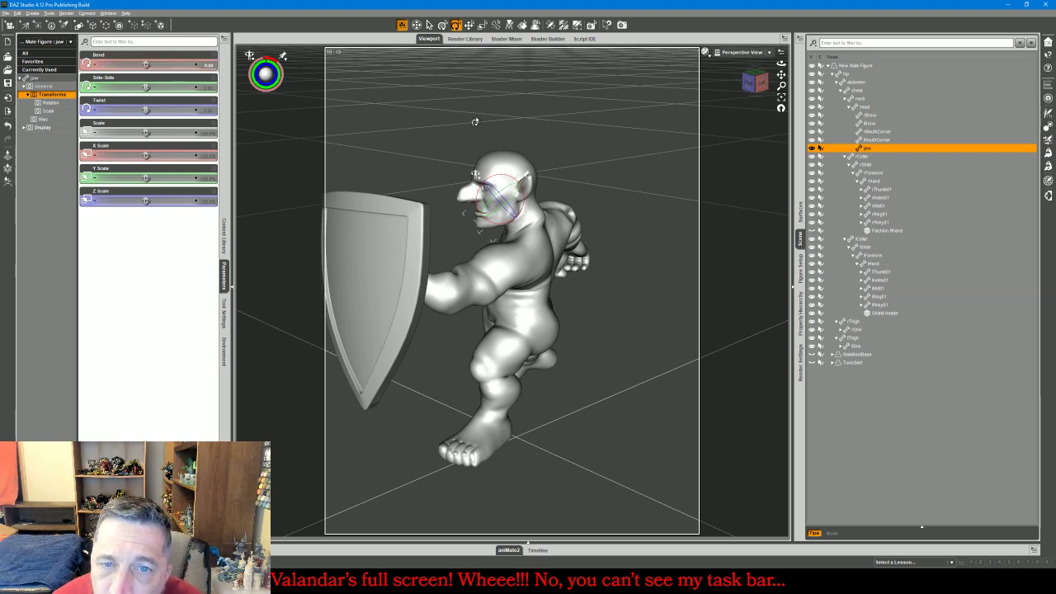
left_click_drag(750, 83, 843, 67)
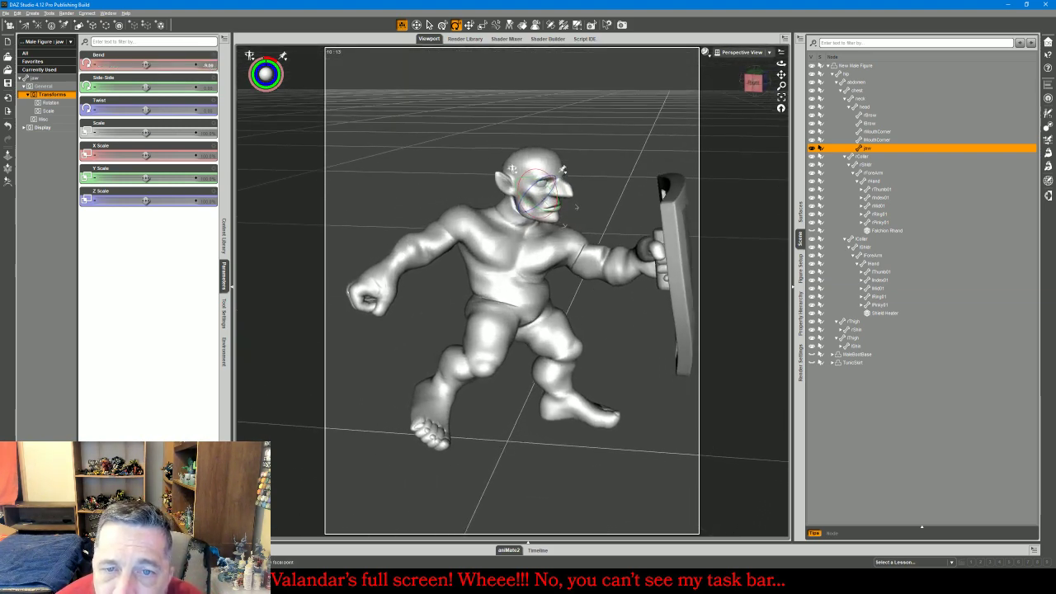
Show the falchion in the right hand again and rotate the right collar to lift the right shoulder
left_click(464, 221)
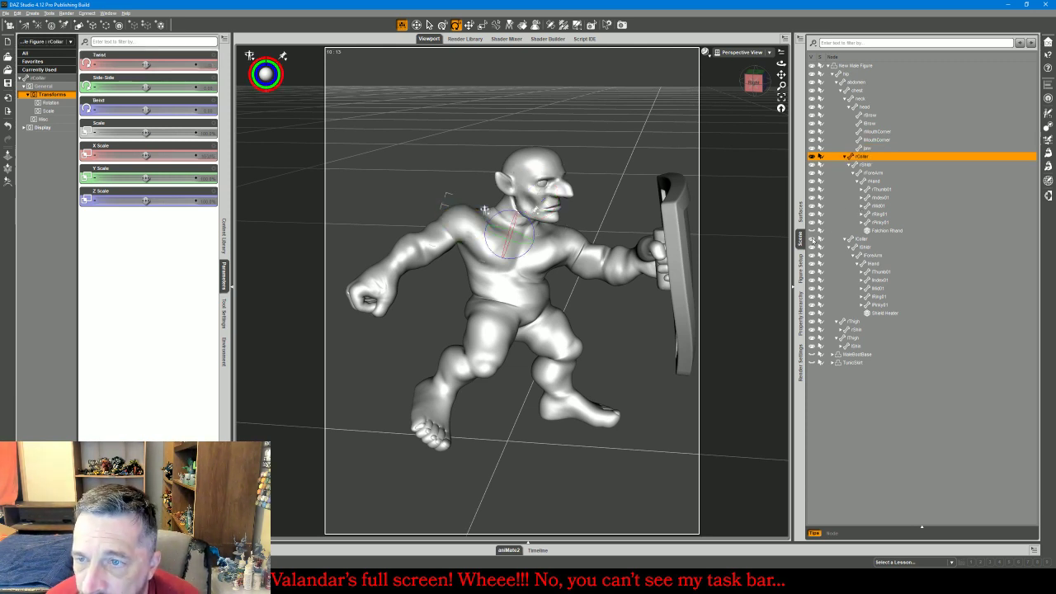
left_click(812, 231)
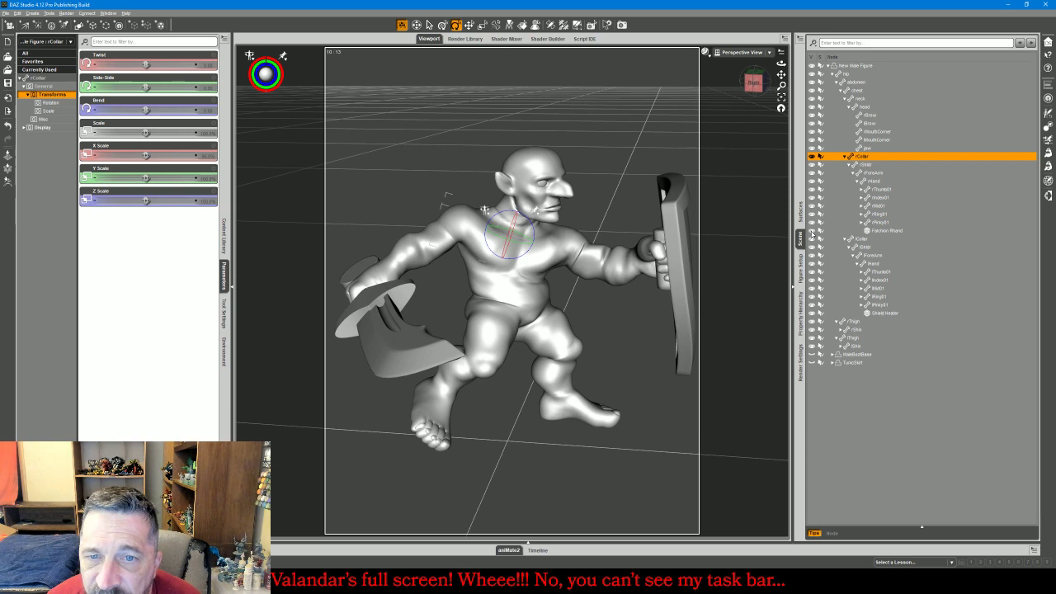
mouse_move(754, 80)
left_mouse_down()
mouse_move(684, 112)
mouse_move(755, 86)
left_mouse_up()
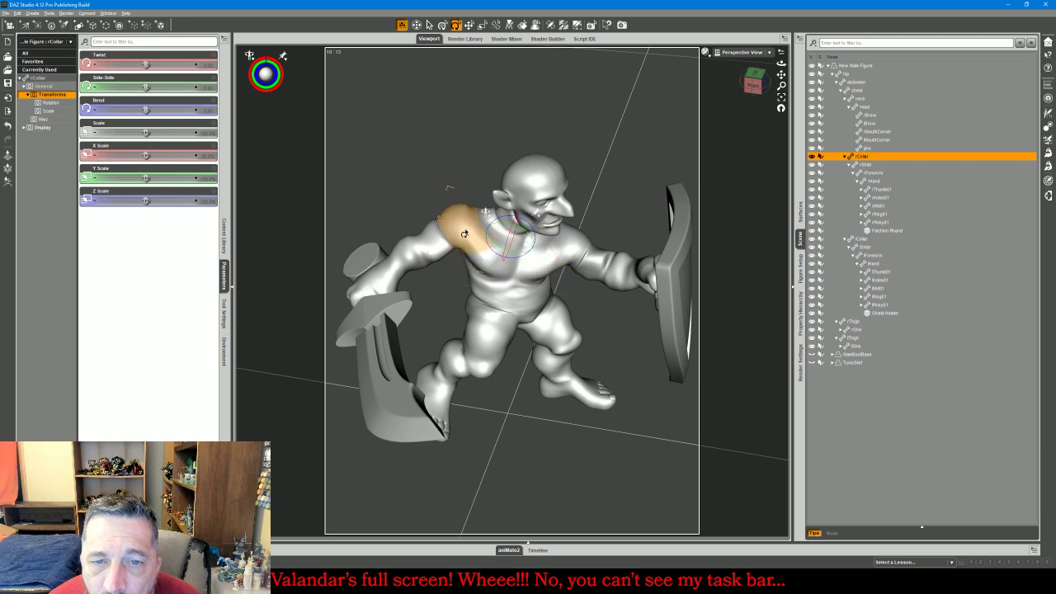
left_click_drag(450, 188, 454, 184)
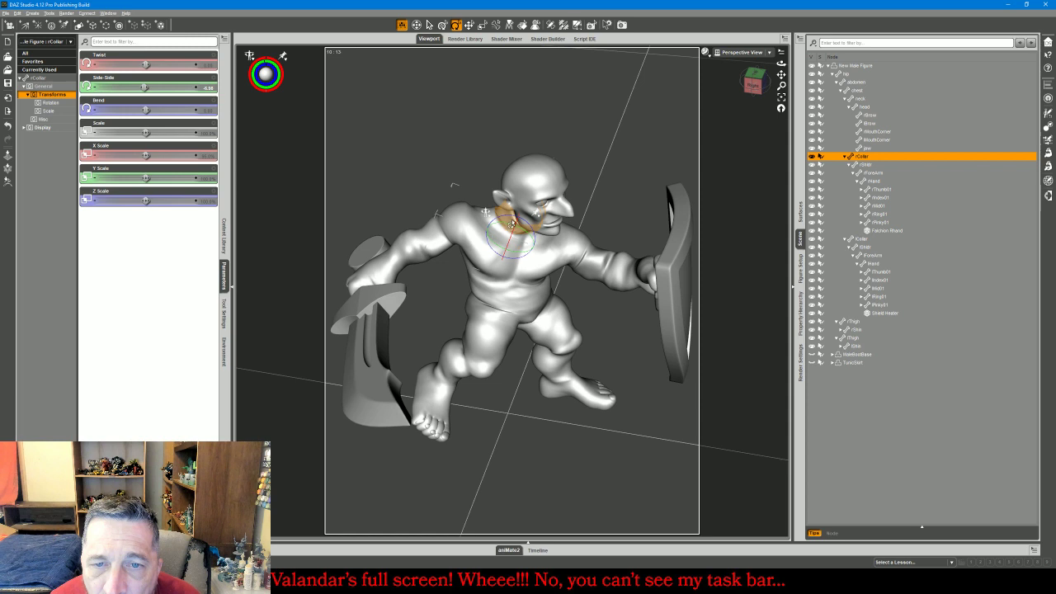
left_click_drag(509, 220, 510, 220)
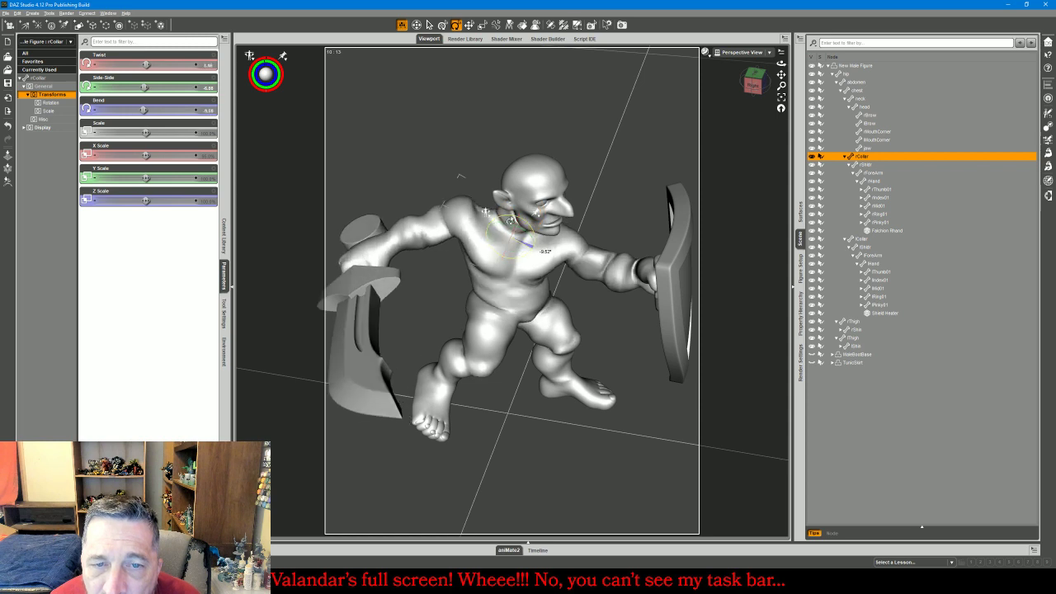
Bring the falchion forward across the body by rotating the right shoulder, collar and forearm
left_click(444, 240)
left_click_drag(453, 239, 471, 219)
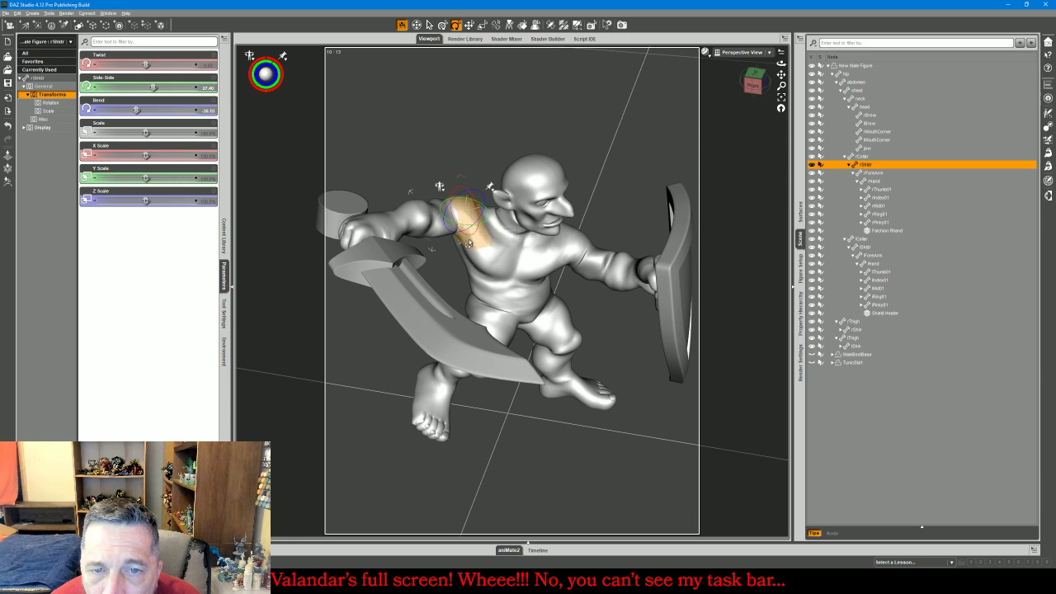
left_click(463, 246)
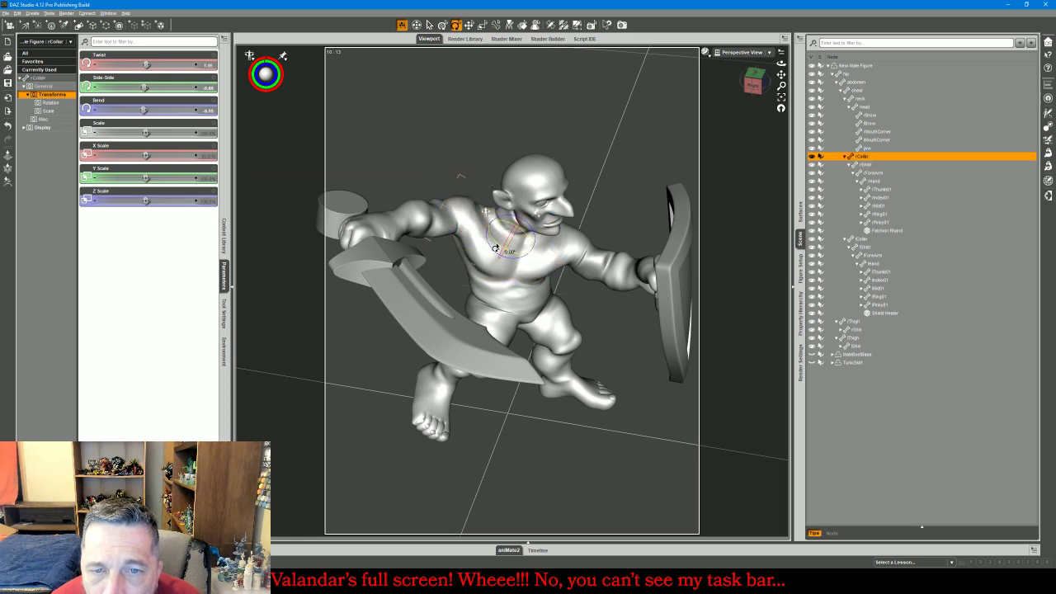
left_click_drag(495, 247, 505, 251)
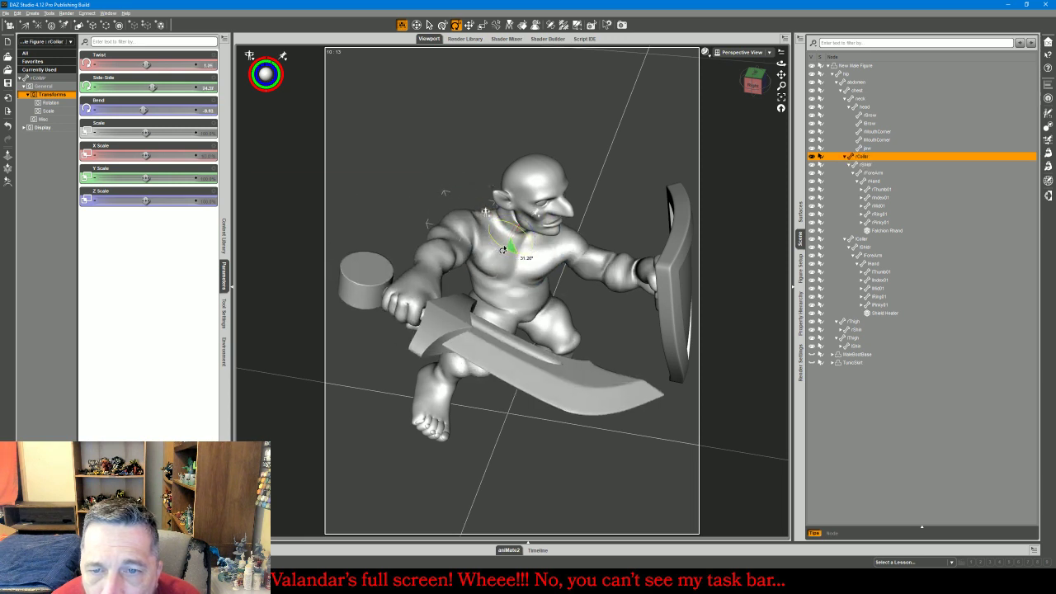
left_click(443, 270)
left_click_drag(448, 274, 454, 277)
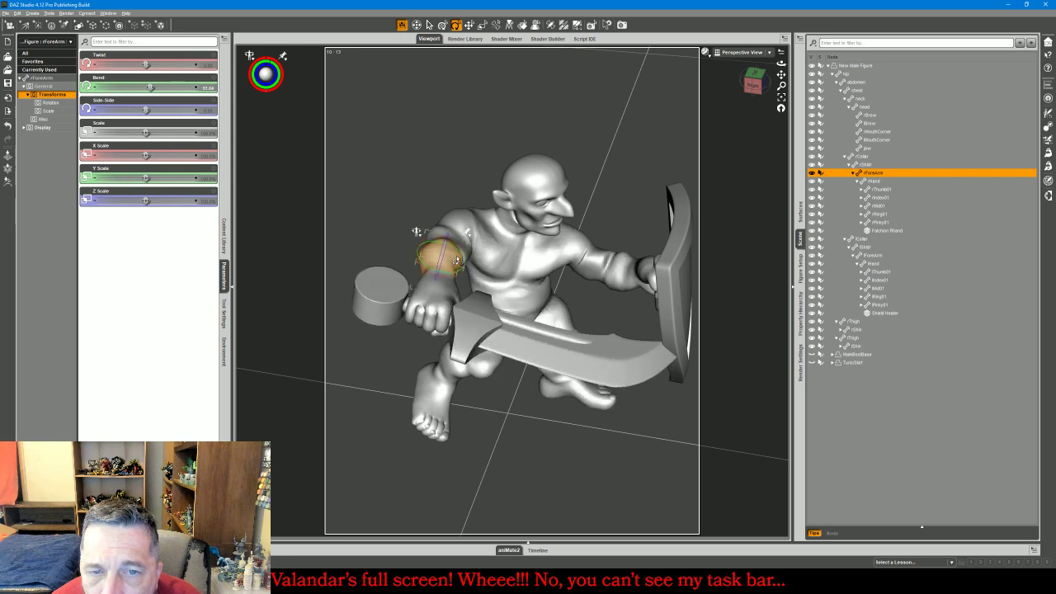
left_click(454, 233)
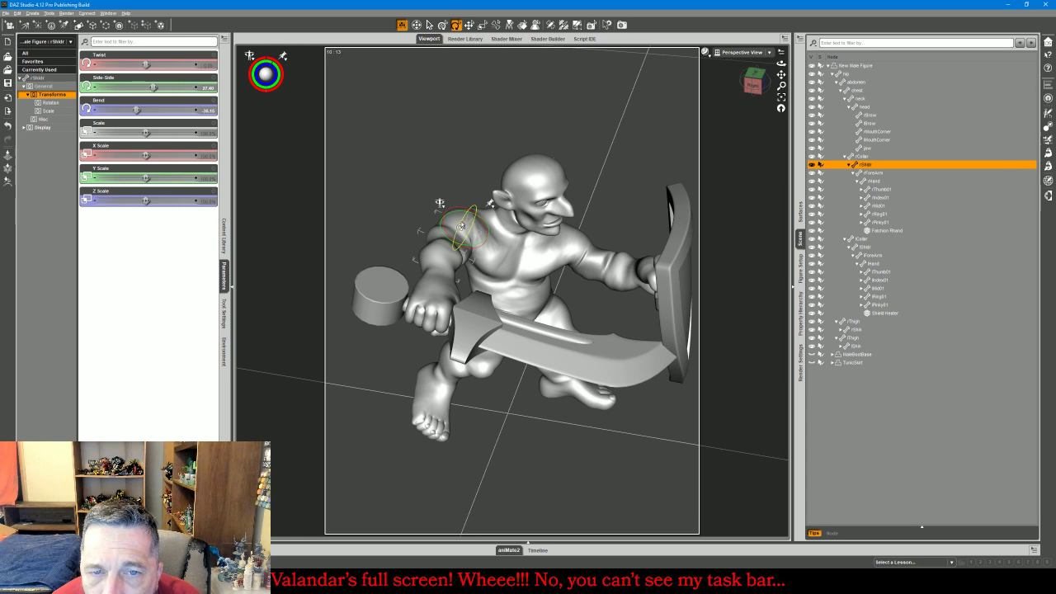
left_click_drag(460, 226, 466, 243)
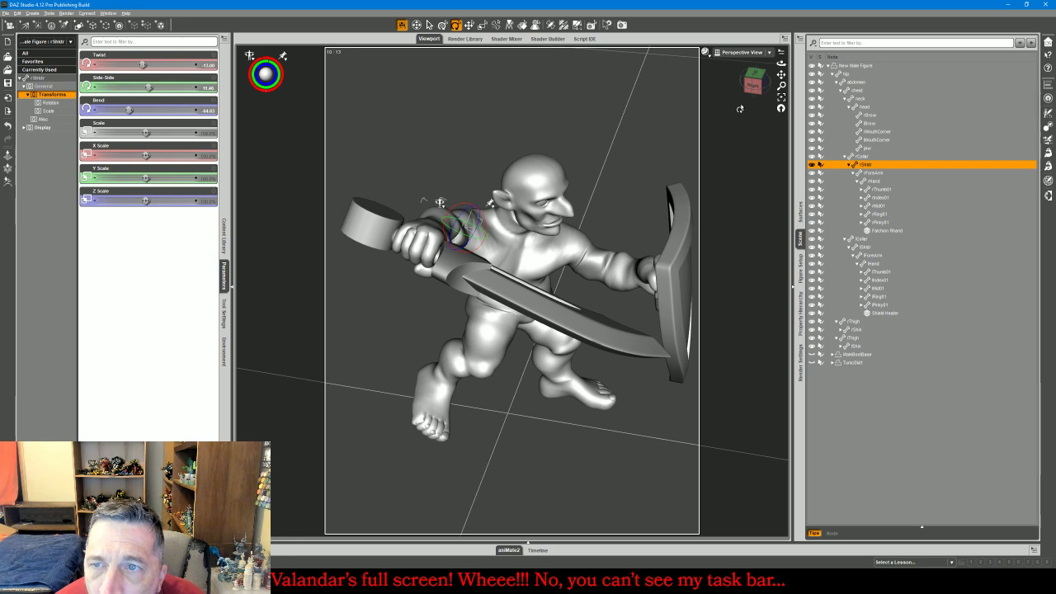
Rotate the right forearm and twist the right hand, working from behind, to re-aim the falchion's blade
left_click_drag(753, 90, 754, 79)
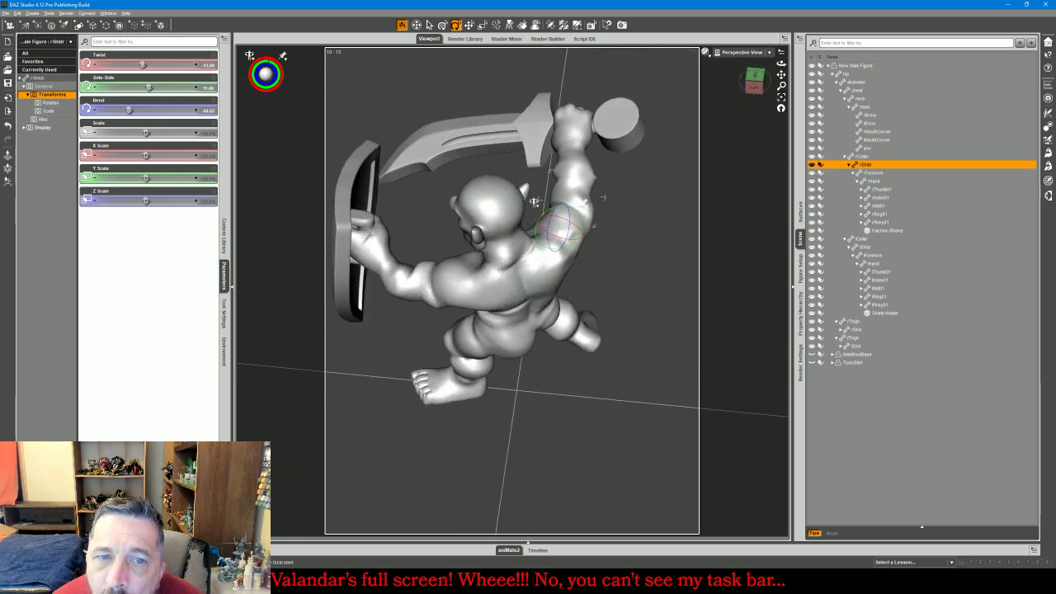
left_click(577, 158)
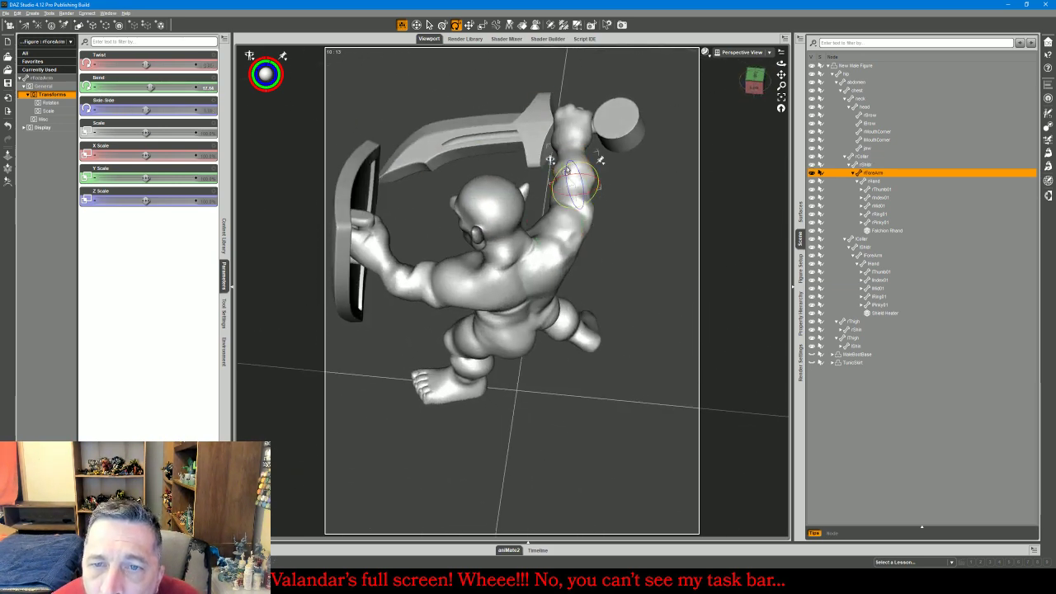
left_click_drag(559, 173, 561, 147)
left_click(566, 156)
Raise the sword arm above the head by rotating the right shoulder and collar
left_click_drag(758, 96, 838, 58)
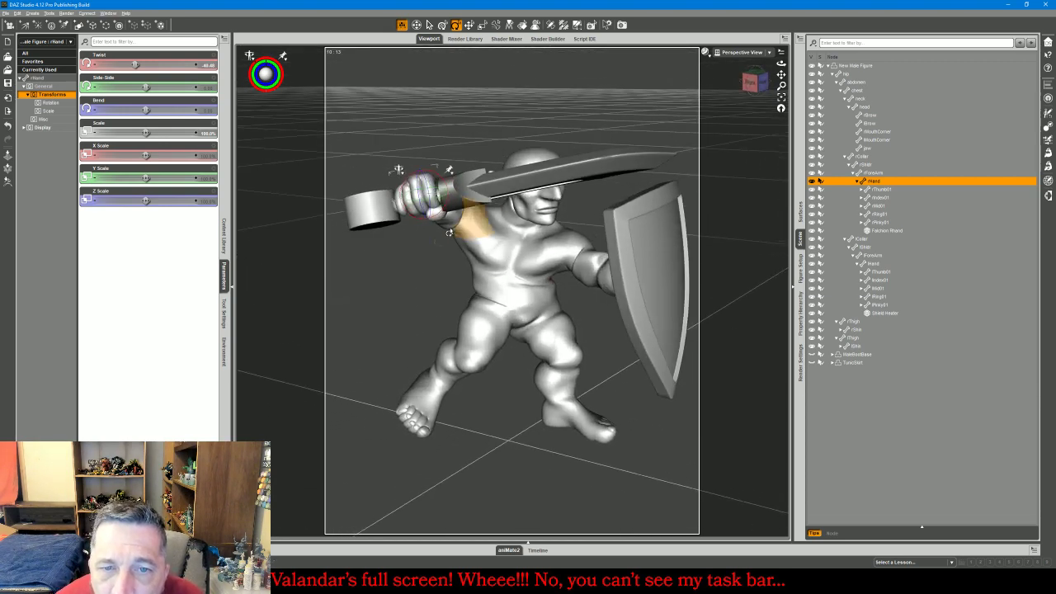
left_click(449, 233)
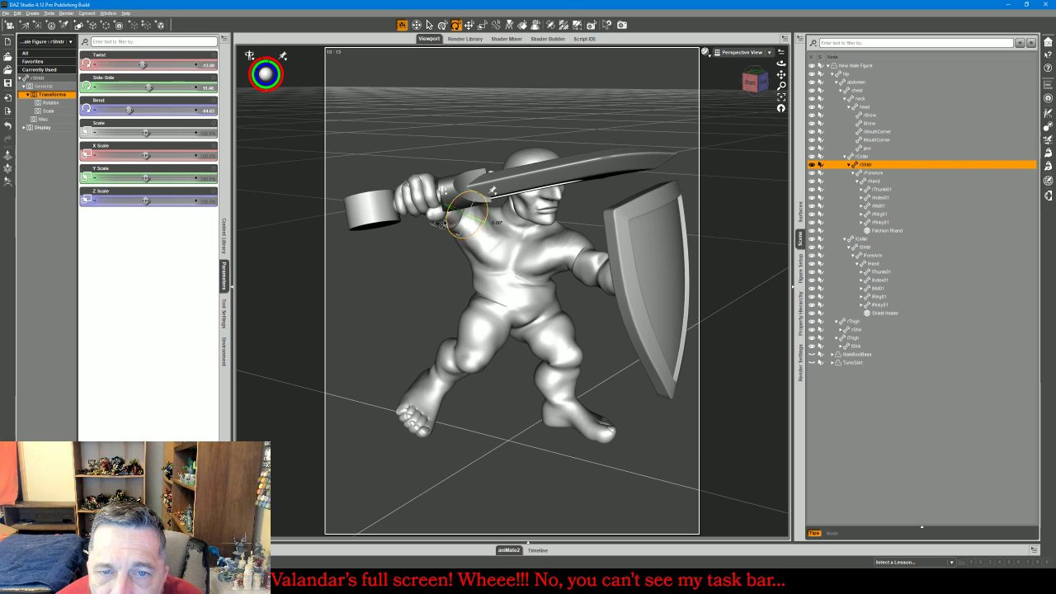
left_click_drag(440, 224, 446, 210)
left_click(456, 233)
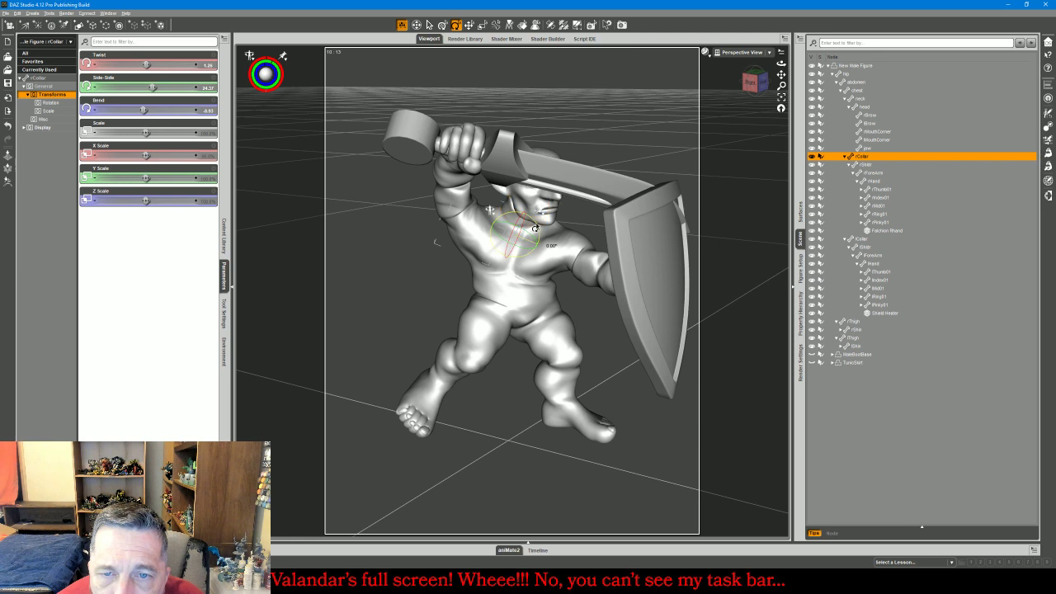
mouse_move(535, 229)
left_mouse_down()
mouse_move(510, 231)
mouse_move(532, 235)
left_mouse_up()
left_click(462, 196)
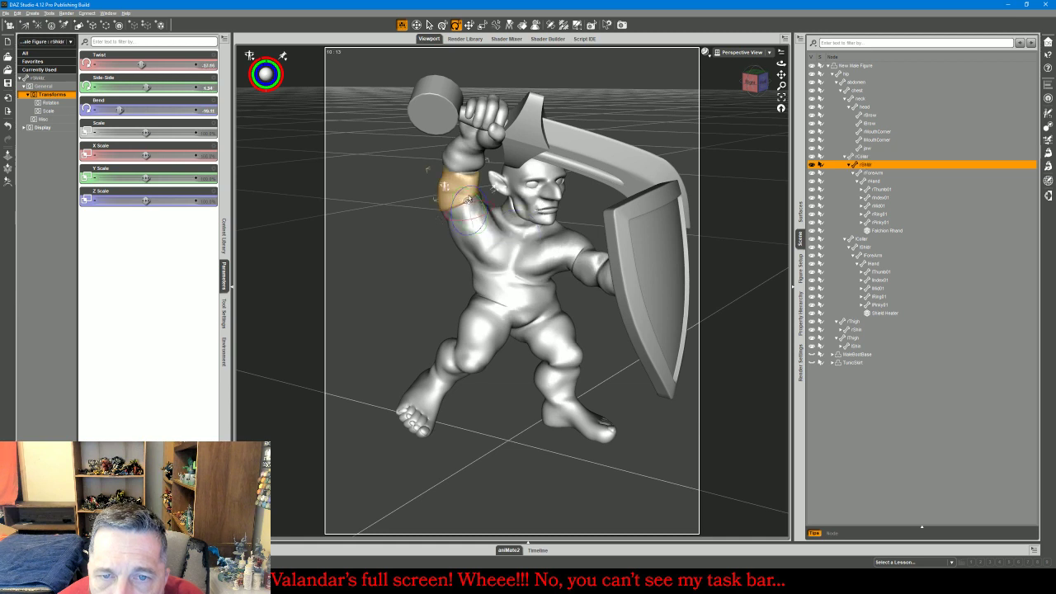
left_click_drag(475, 221, 468, 225)
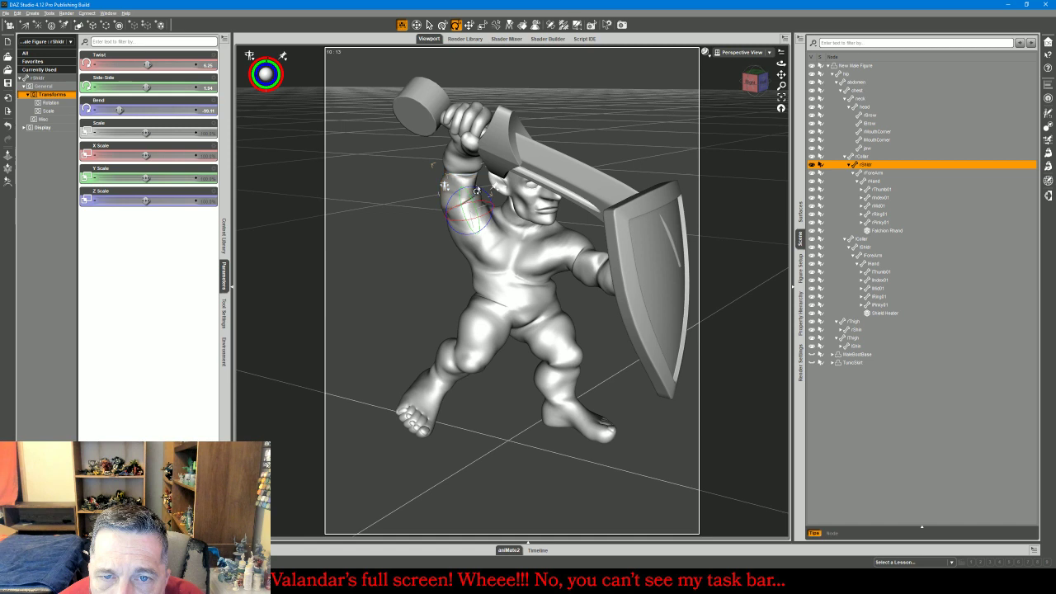
left_click_drag(469, 202, 464, 200)
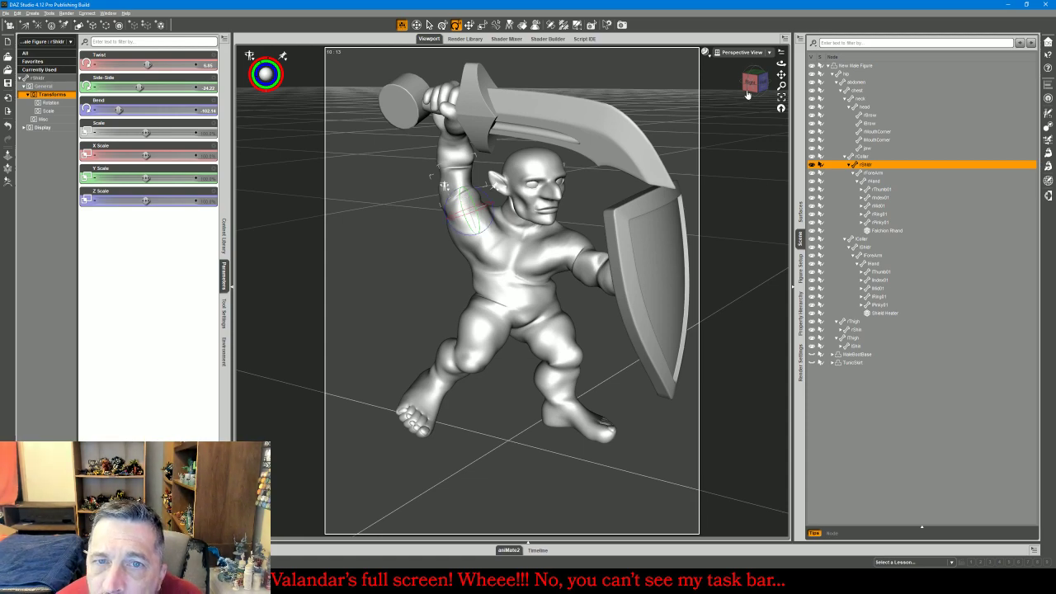
Adjust the raised sword arm from the side by rotating the right shoulder and right collar
left_click_drag(754, 81, 667, 76)
left_click_drag(531, 188, 450, 183)
mouse_move(743, 92)
left_mouse_down()
mouse_move(779, 86)
mouse_move(743, 91)
left_mouse_up()
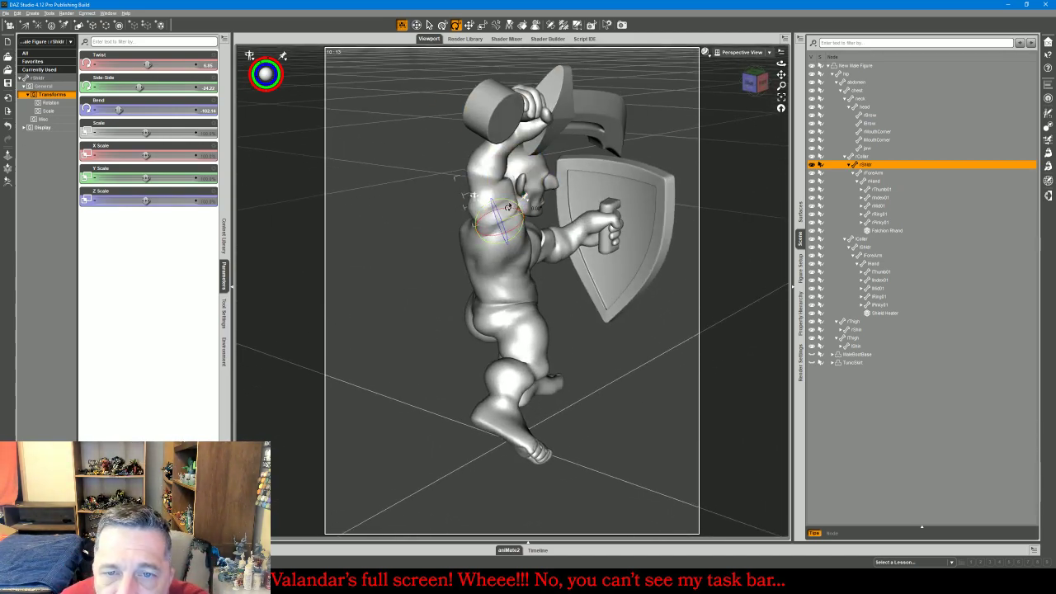
left_click_drag(508, 207, 494, 240)
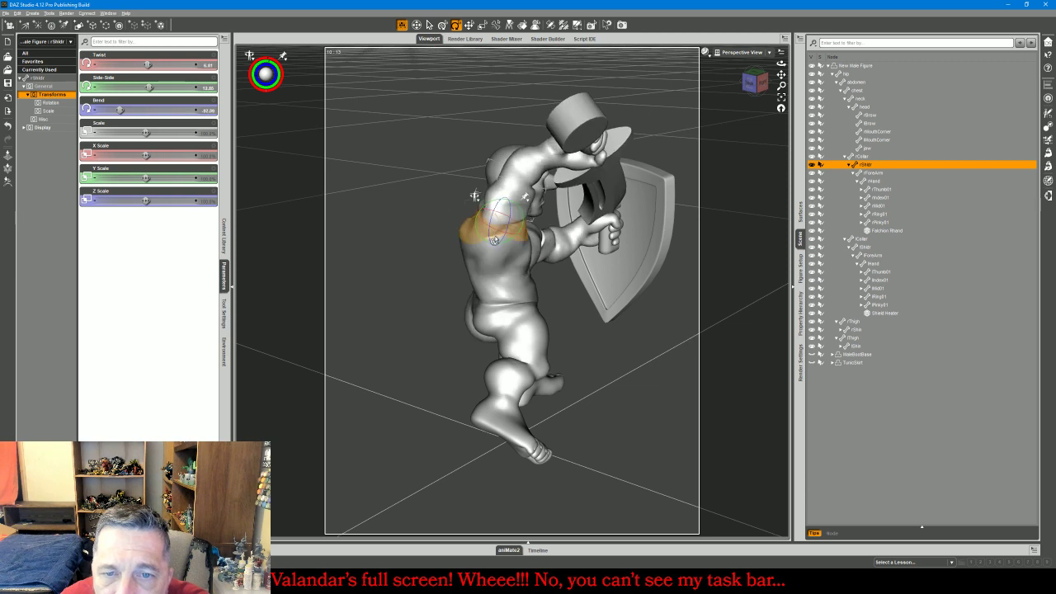
left_click(462, 231)
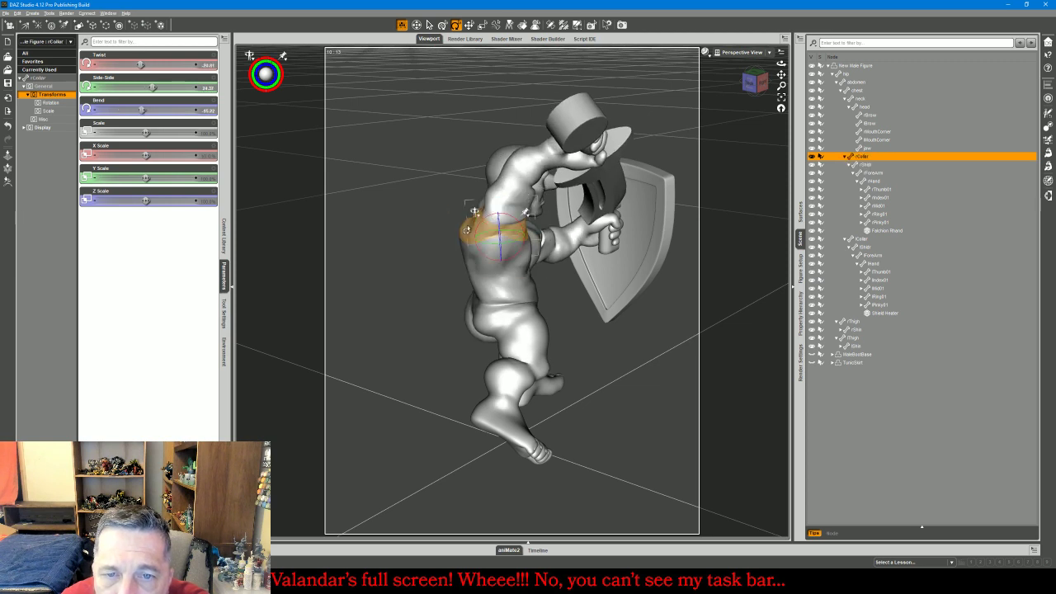
mouse_move(516, 237)
left_mouse_down()
mouse_move(505, 235)
mouse_move(517, 223)
mouse_move(507, 228)
left_mouse_up()
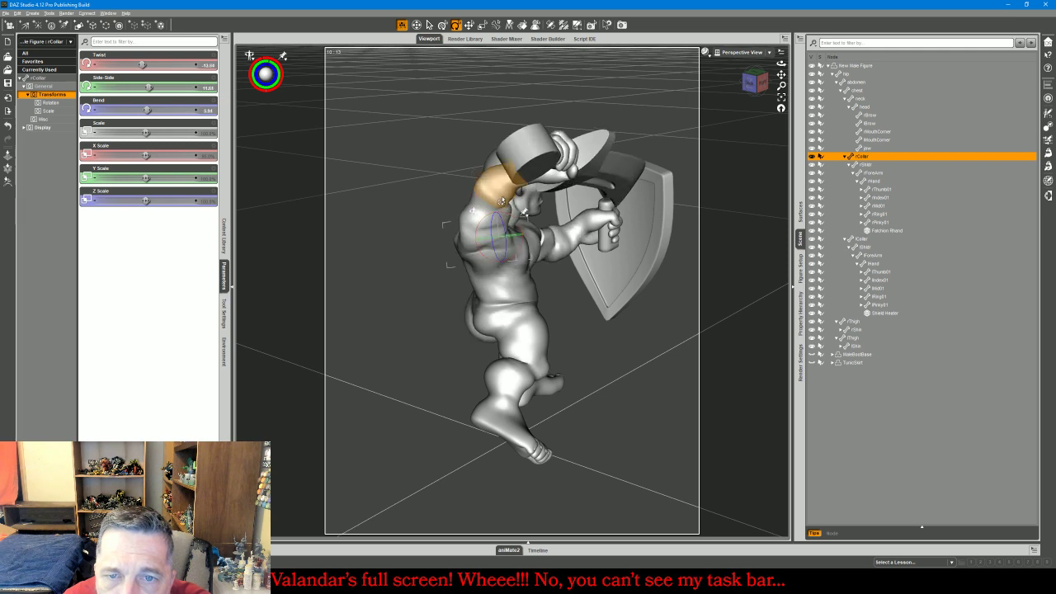
Twist the right forearm and swing the right upper arm back so that the falchion clears the head
left_click(497, 192)
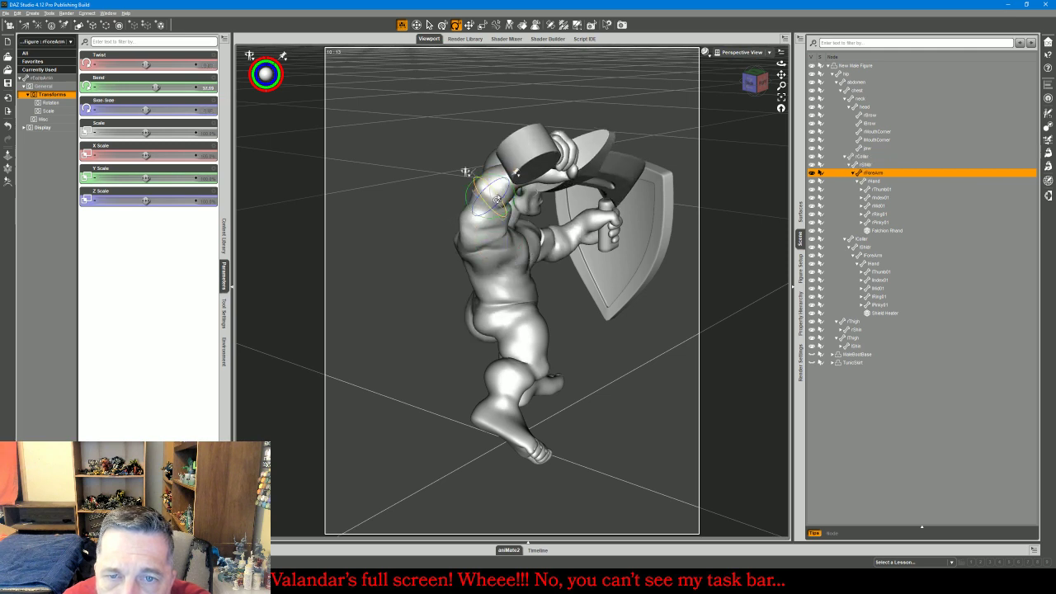
left_click_drag(496, 201, 484, 221)
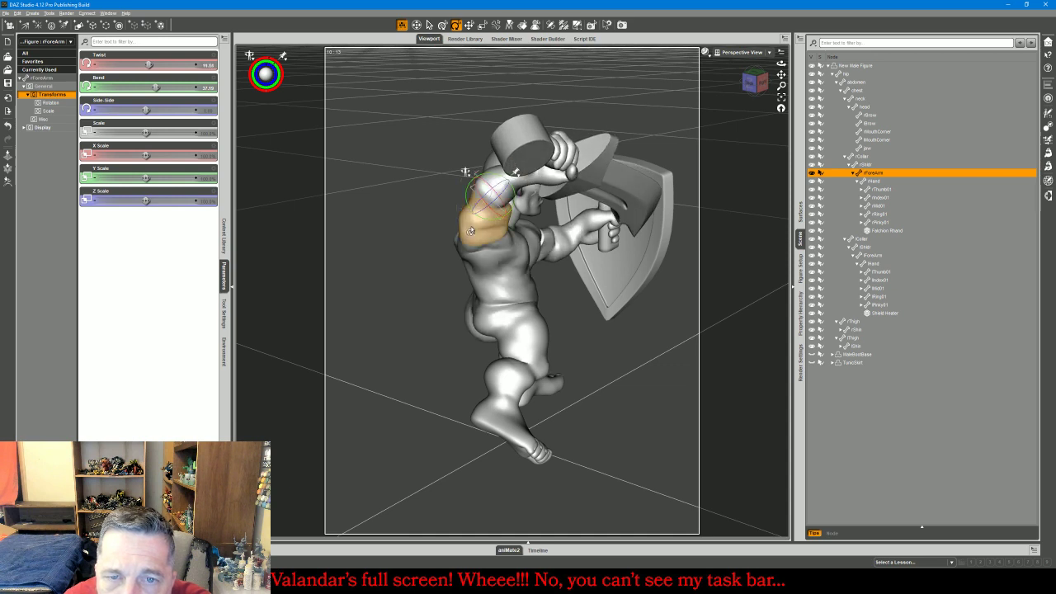
left_click(472, 224)
left_click_drag(475, 222, 468, 223)
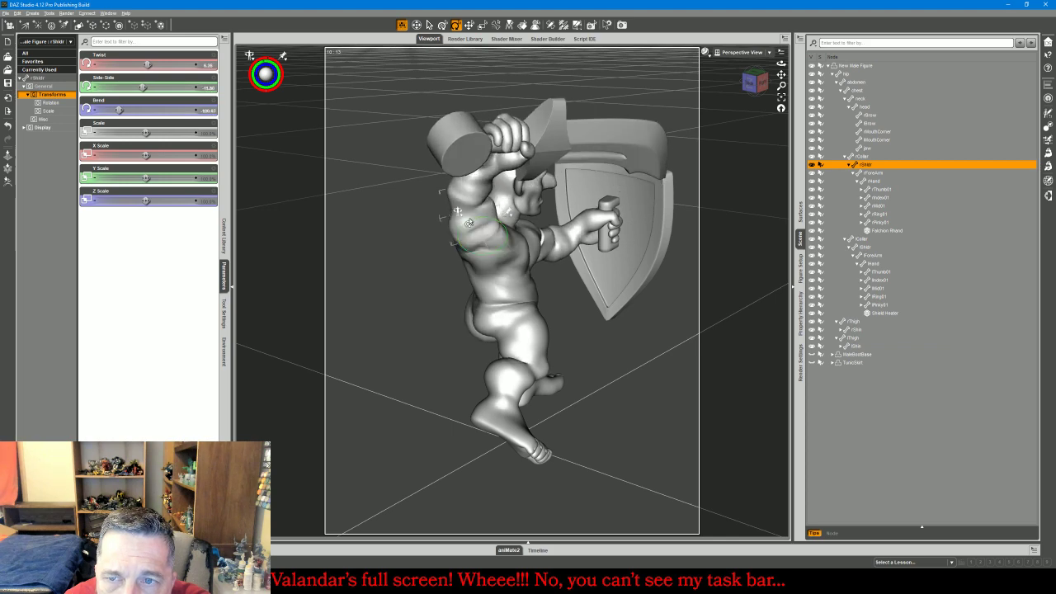
Swing the right shoulder outward from the body and bend the right forearm so that the falchion lies above the head
left_click_drag(759, 79, 698, 64)
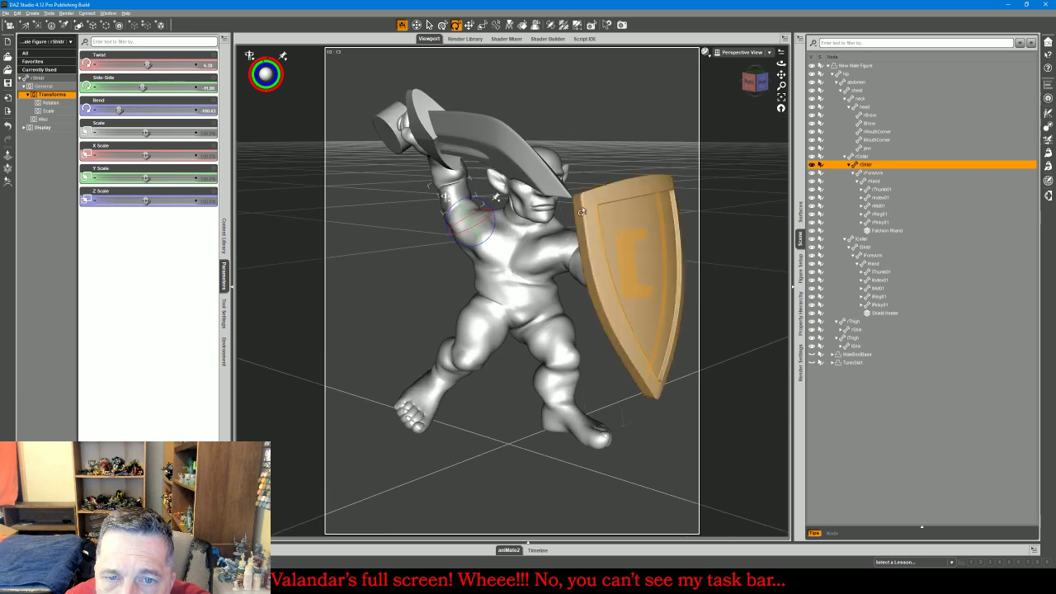
left_click_drag(467, 252, 454, 223)
left_click(429, 184)
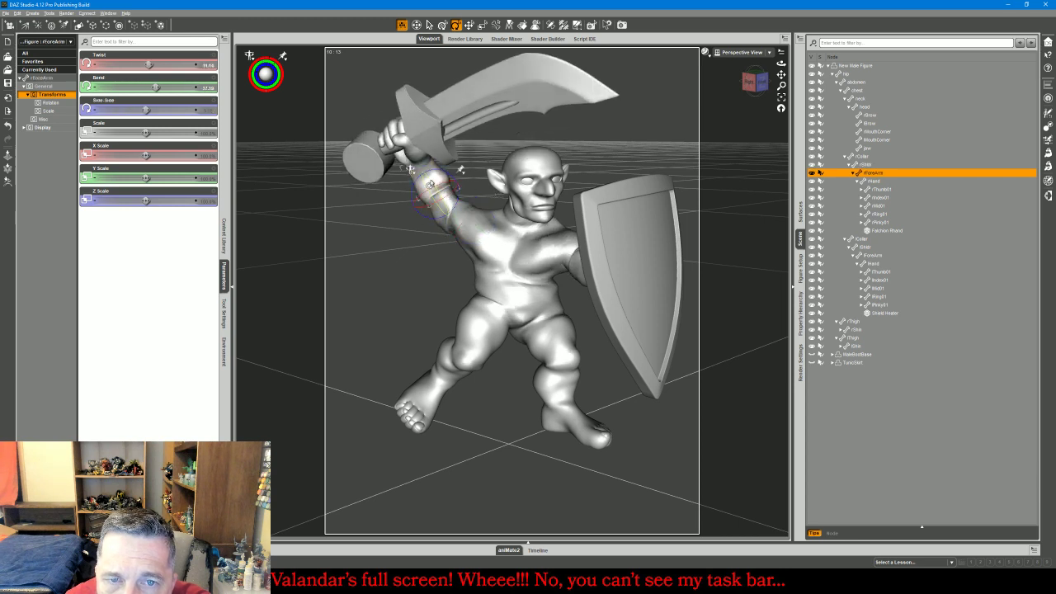
left_click_drag(430, 188, 434, 190)
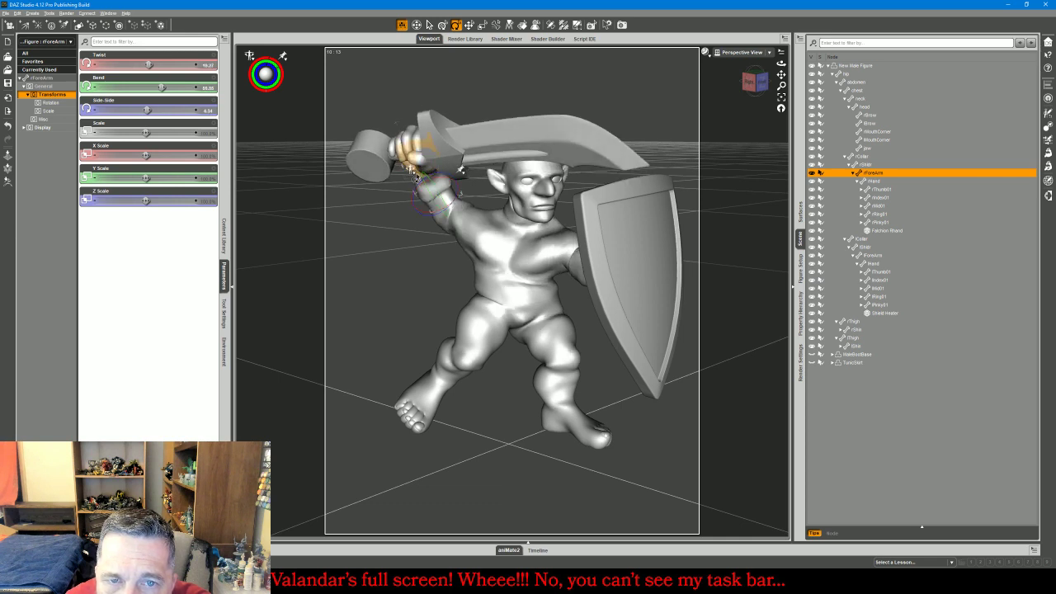
Rotate the right hand to aim the falchion toward the shield, checking from above, and fine-tune the hand's Side-Side parameter
left_click(416, 177)
left_click_drag(412, 174, 410, 167)
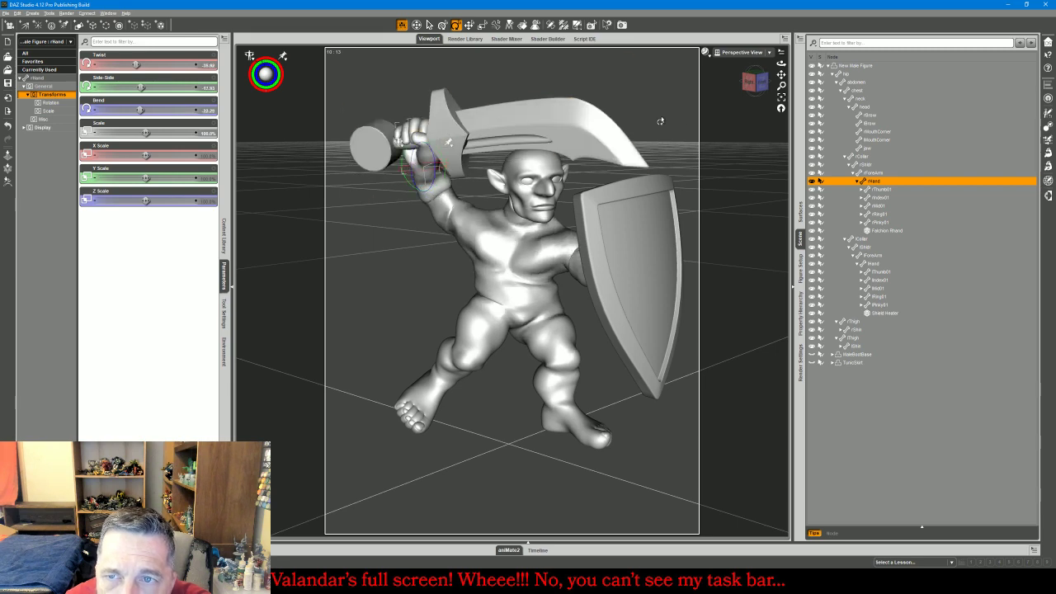
left_click_drag(756, 89, 637, 106)
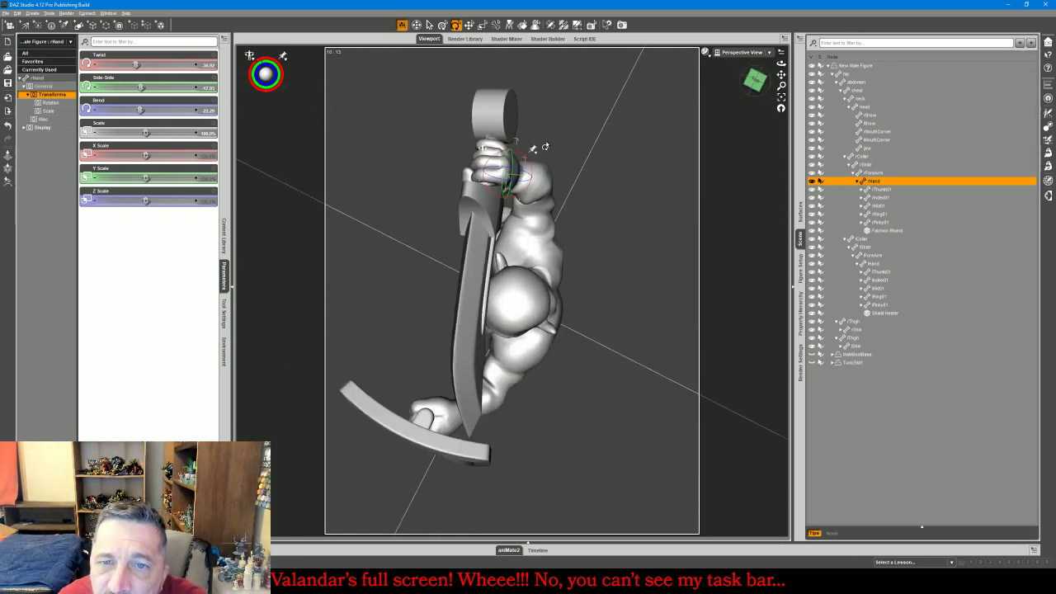
left_click_drag(526, 165, 522, 161)
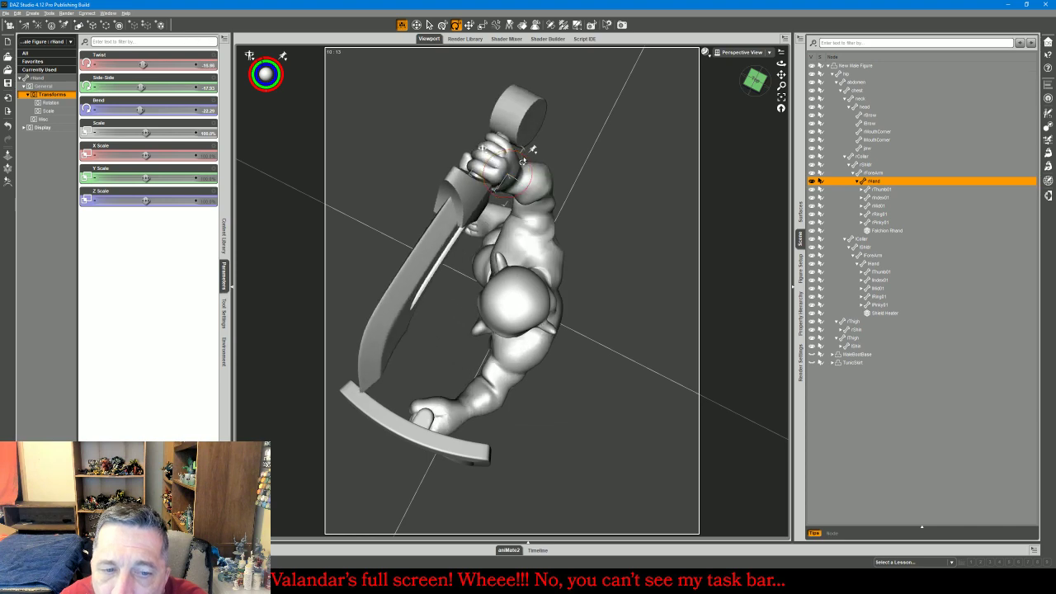
left_click_drag(764, 83, 734, 64)
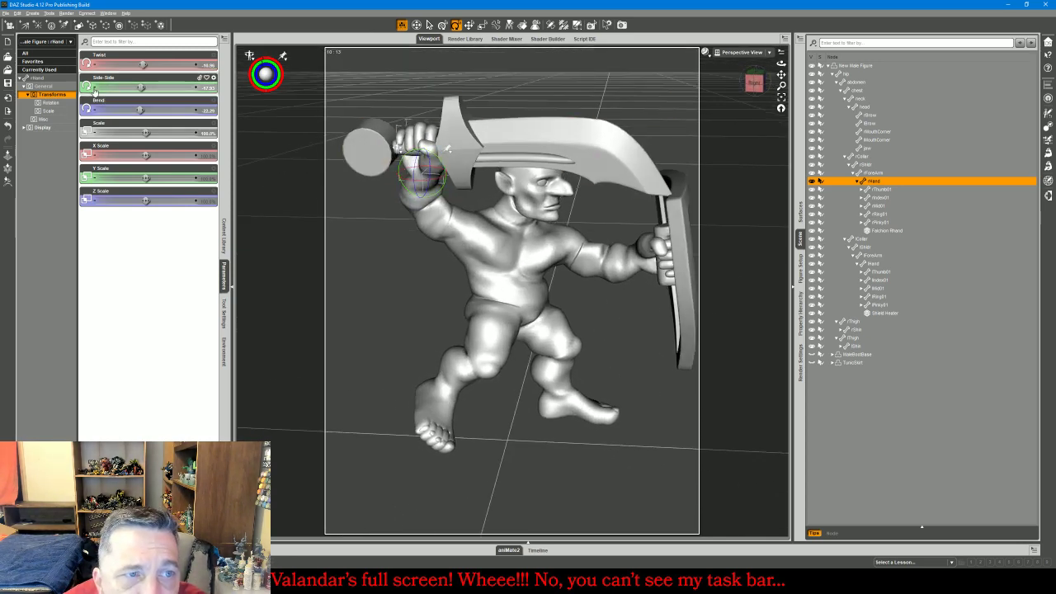
left_click(196, 88)
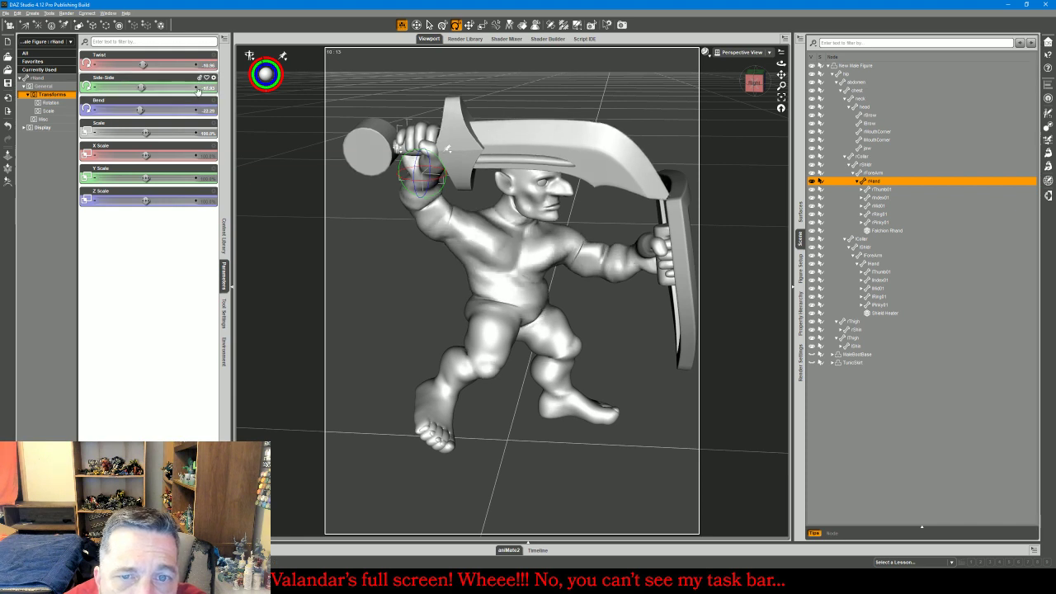
left_click(95, 88)
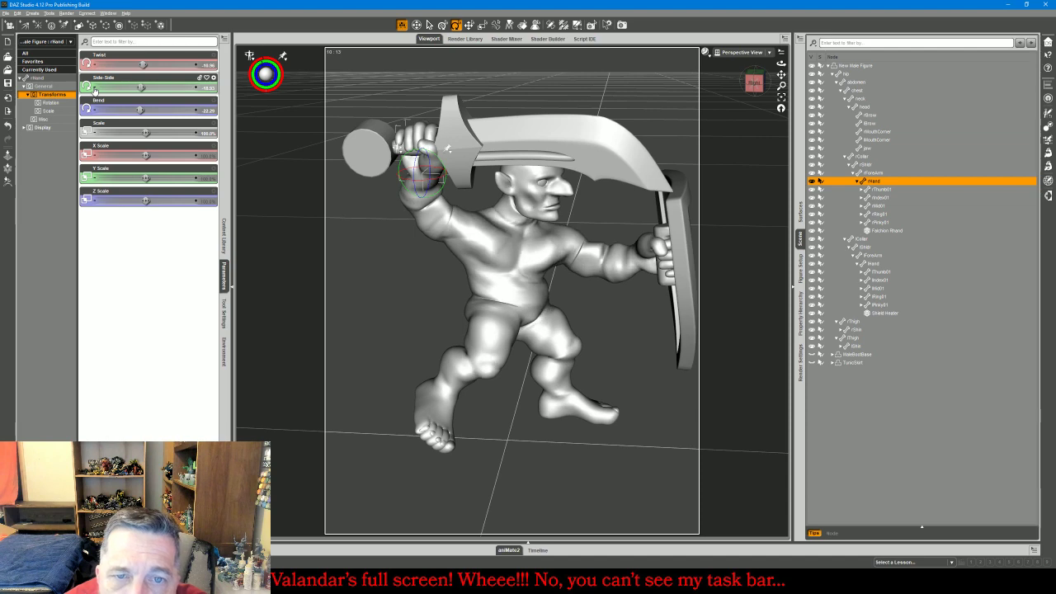
Try a Side-Side value of -18.75 on the right hand, checking the falchion's tip against the shield's upper edge up close
left_click_drag(763, 83, 731, 112)
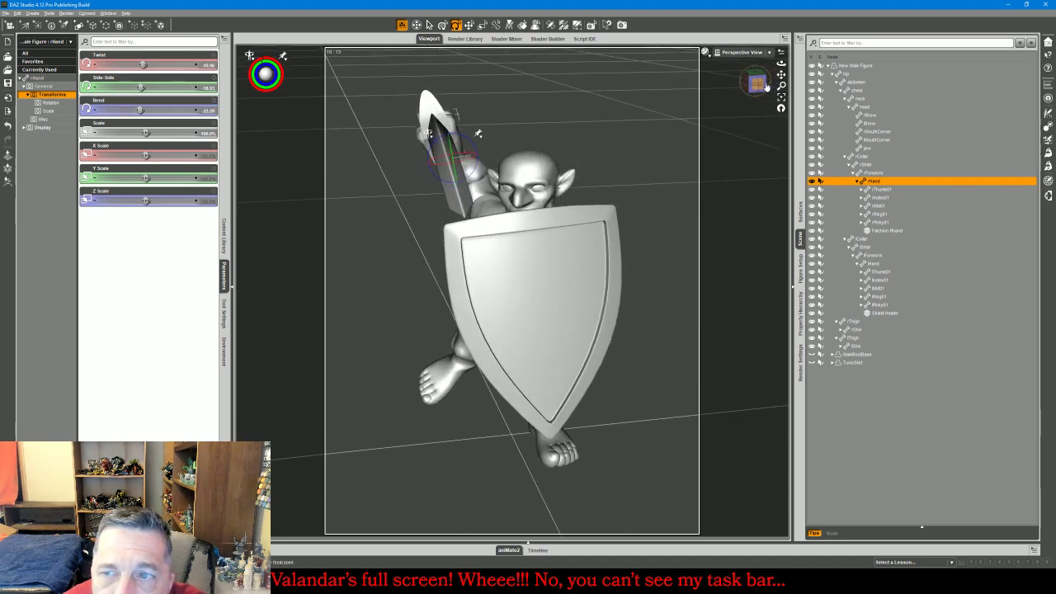
left_click(784, 88)
left_click_drag(781, 86, 782, 156)
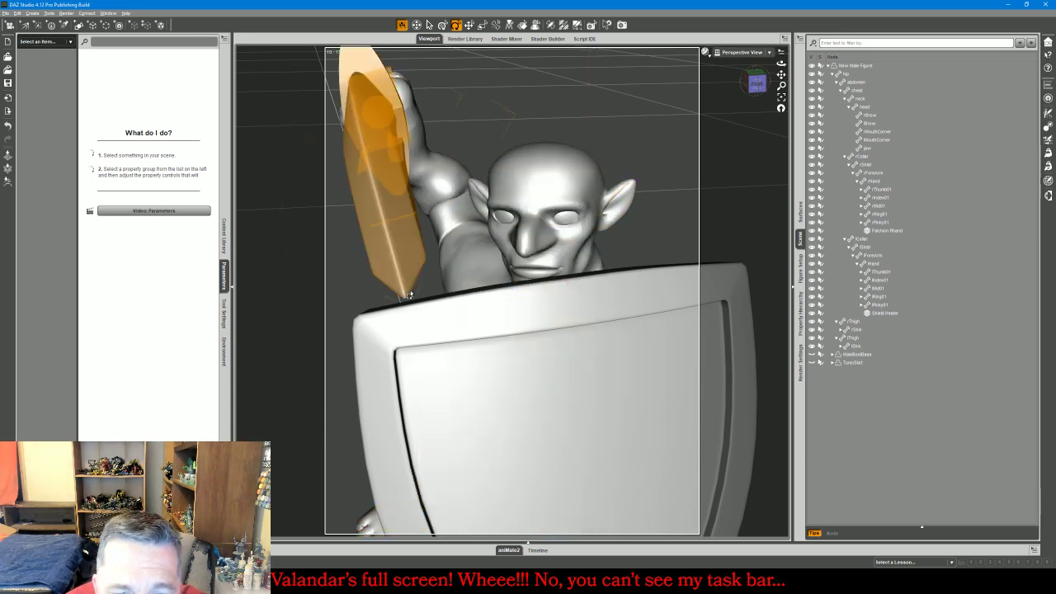
left_click(397, 272)
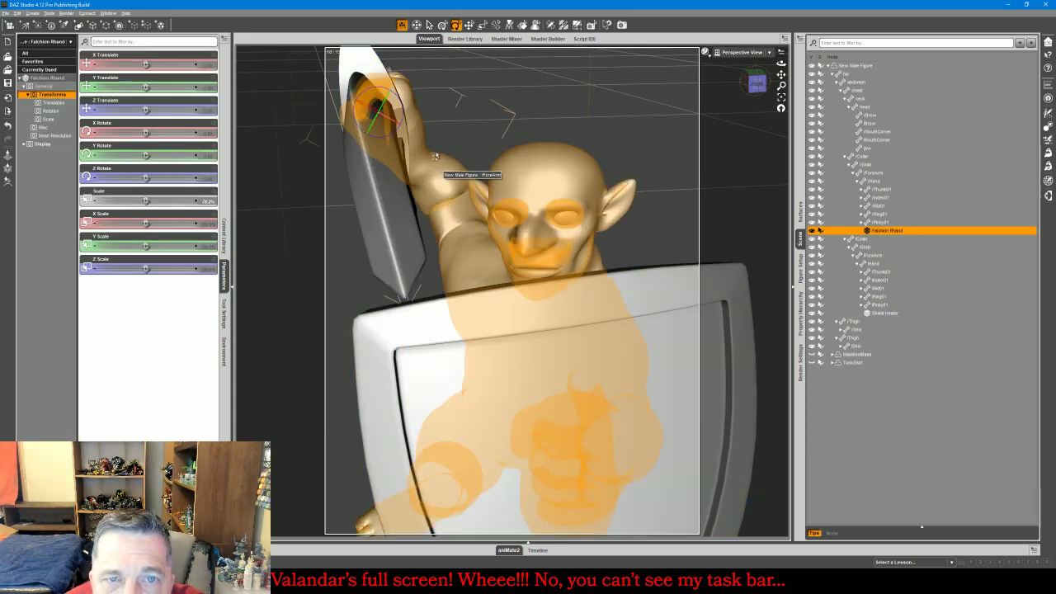
left_click(414, 117)
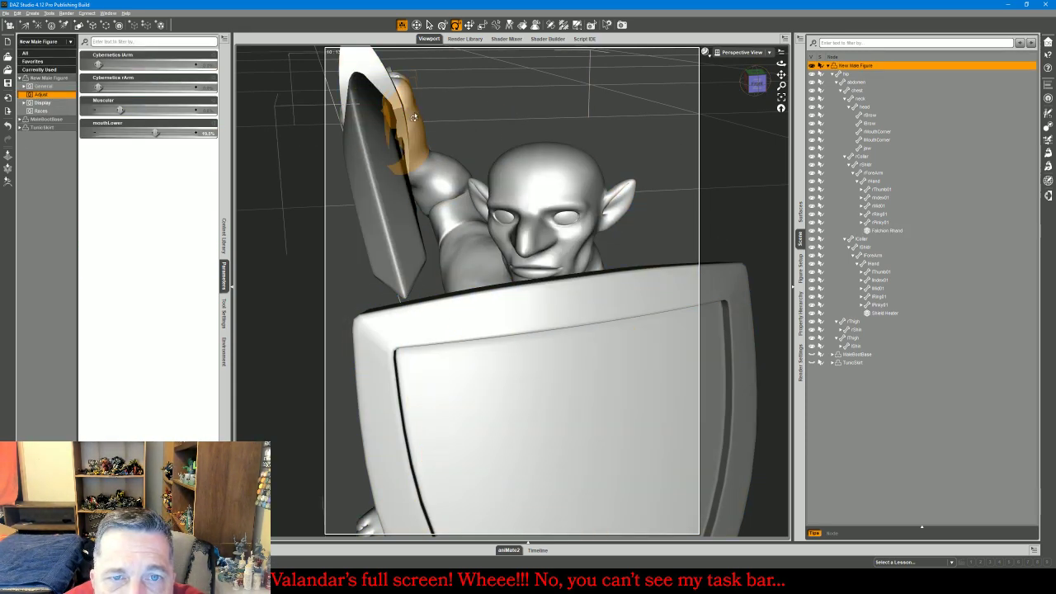
left_click(414, 117)
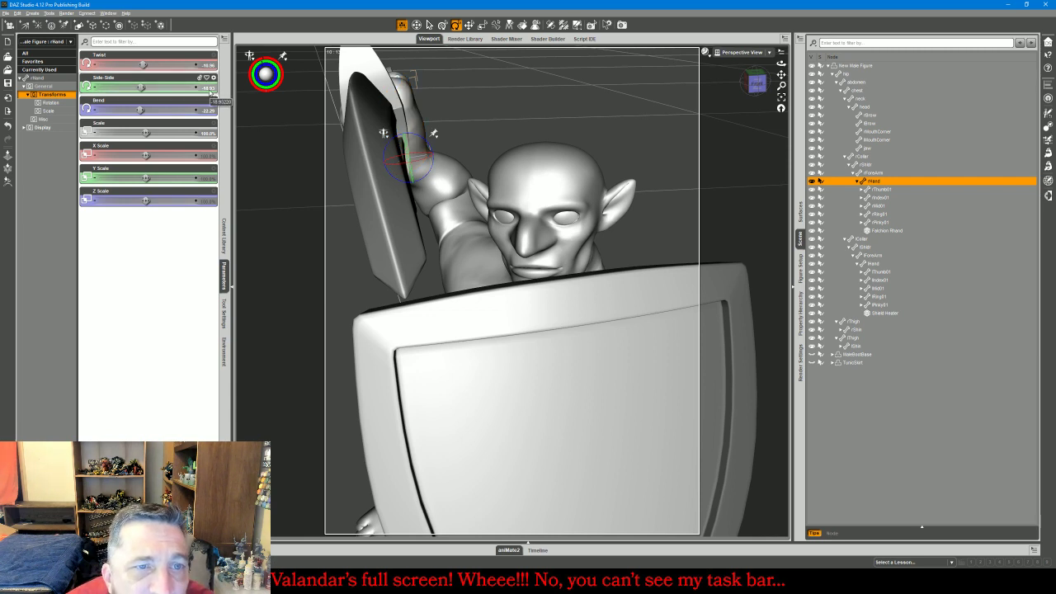
left_click(210, 88)
key("BackSpace")
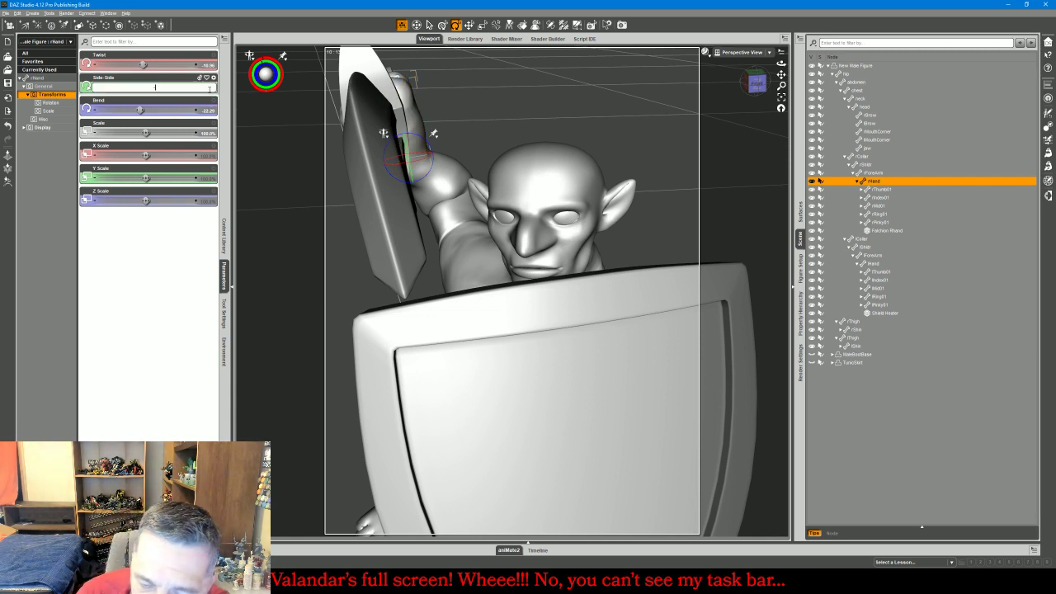
type("-18.75")
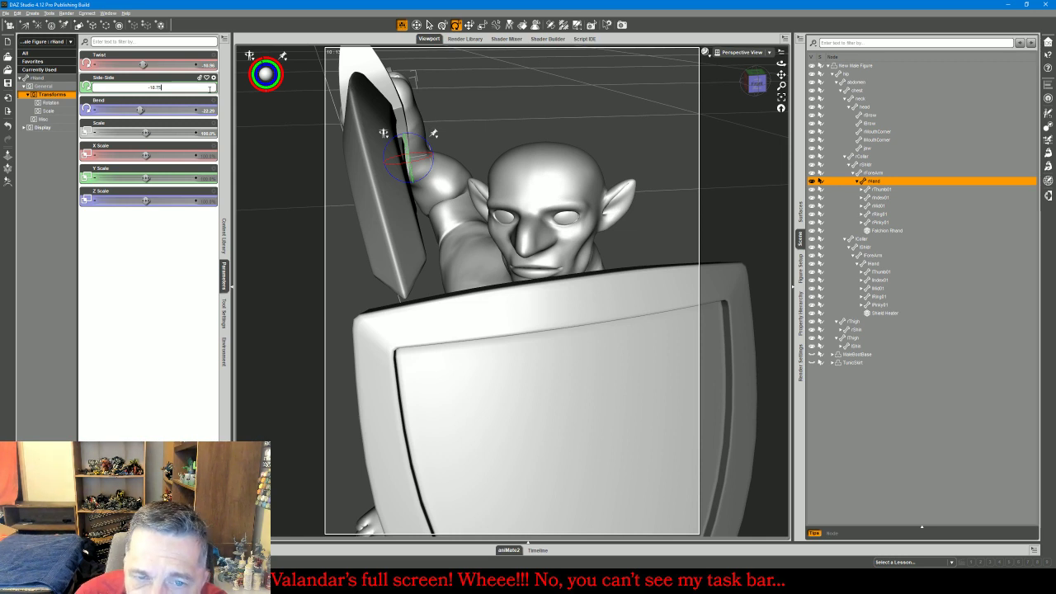
key("Return")
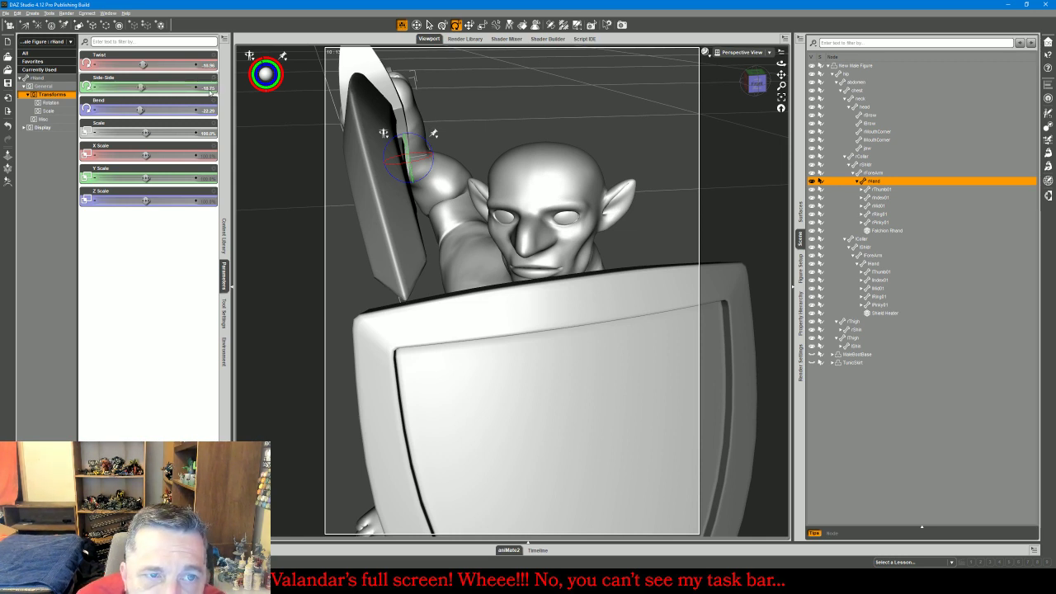
Set the right hand's Side-Side rotation to -18.5 to adjust the falchion's tip at the shield
left_click(210, 88)
type("-18")
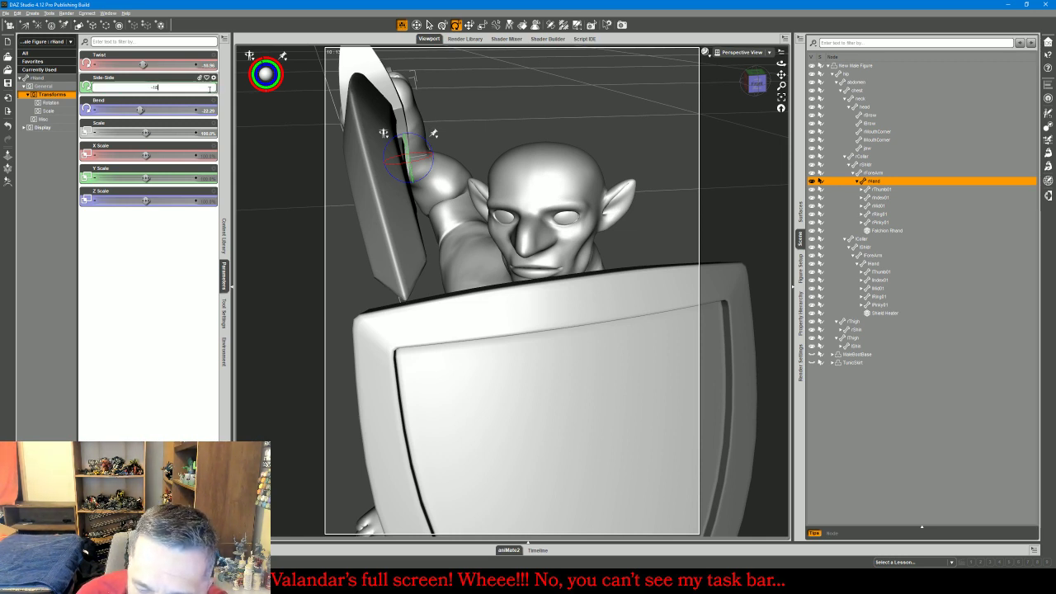
type(".5")
key("Return")
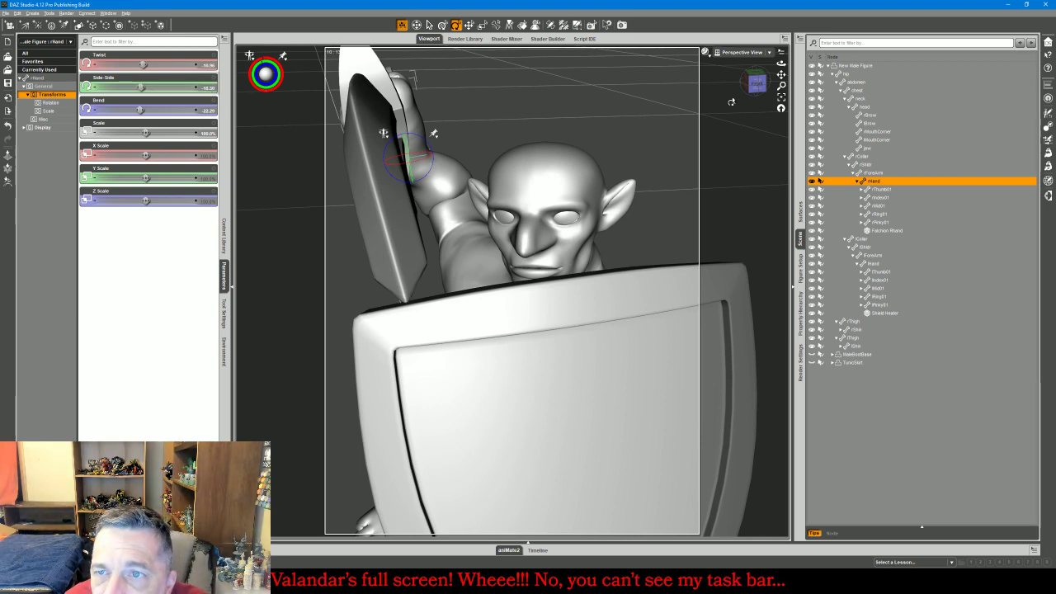
Make the MaleBootBase boots and the TunicSkirt visible on the posed figure and lower the whole figure to the floor
left_click_drag(781, 63, 759, 60)
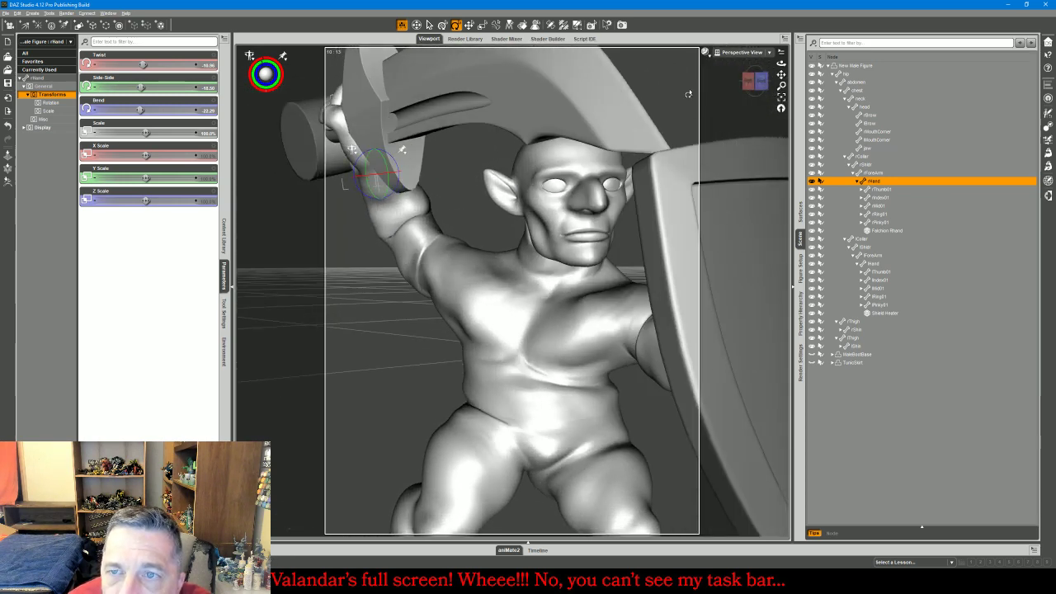
left_click(689, 94)
left_click(782, 97)
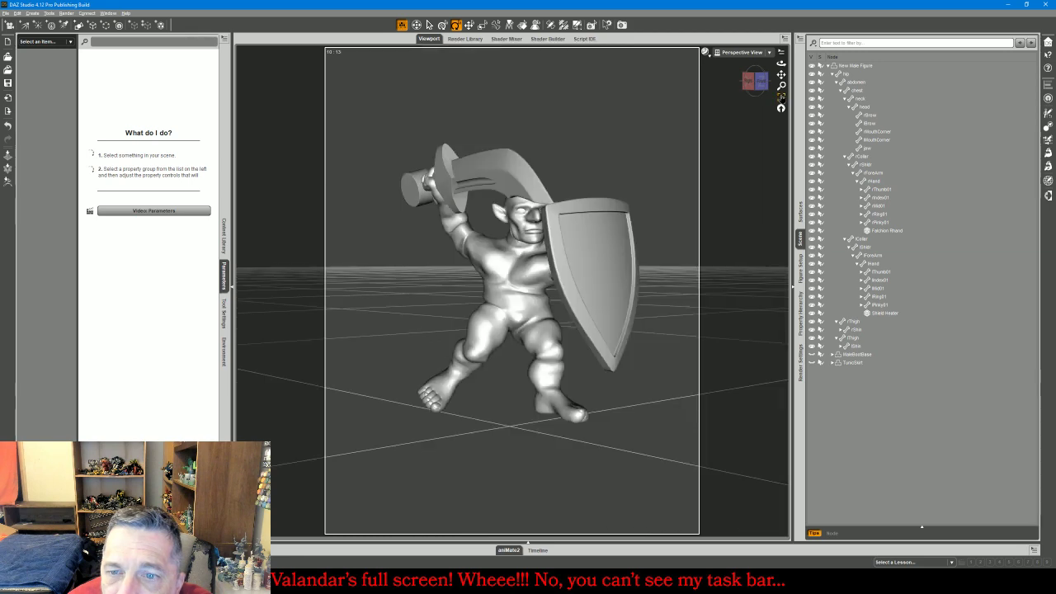
left_click(811, 354)
left_click(812, 363)
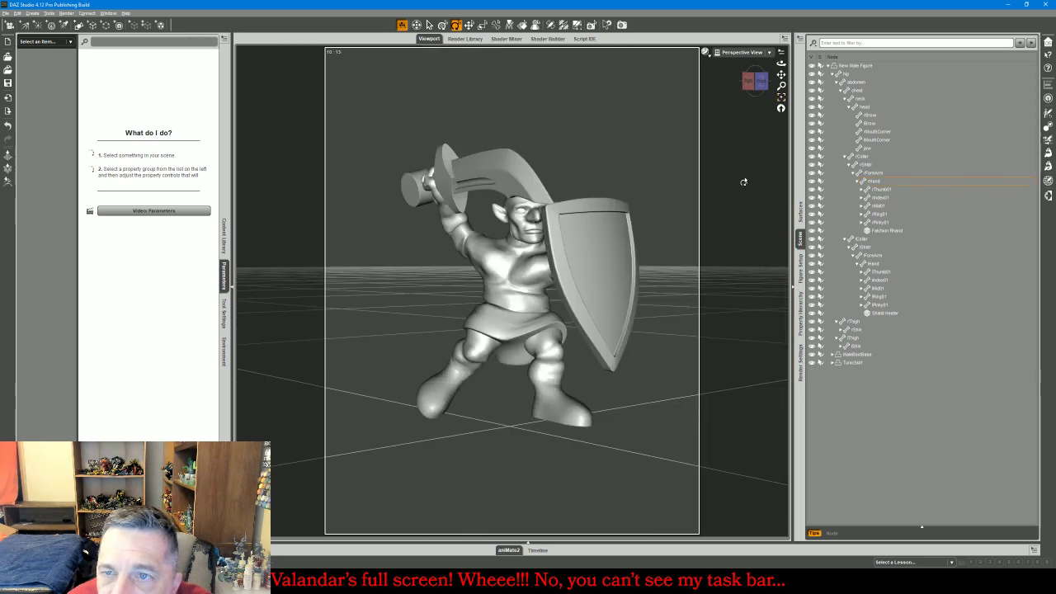
mouse_move(755, 85)
left_mouse_down()
mouse_move(778, 86)
mouse_move(732, 87)
mouse_move(746, 83)
left_mouse_up()
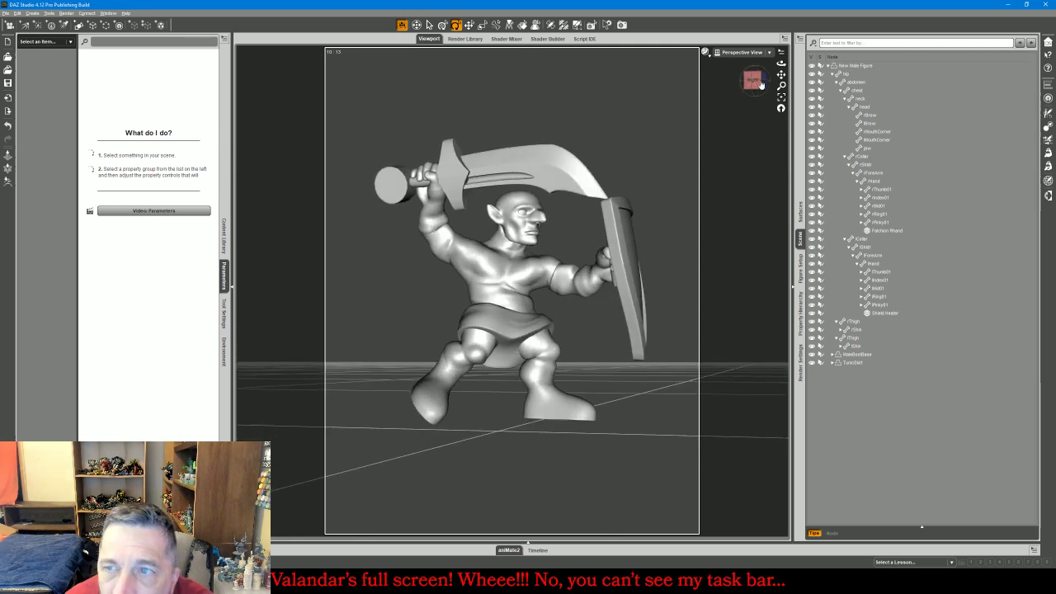
left_click(862, 66)
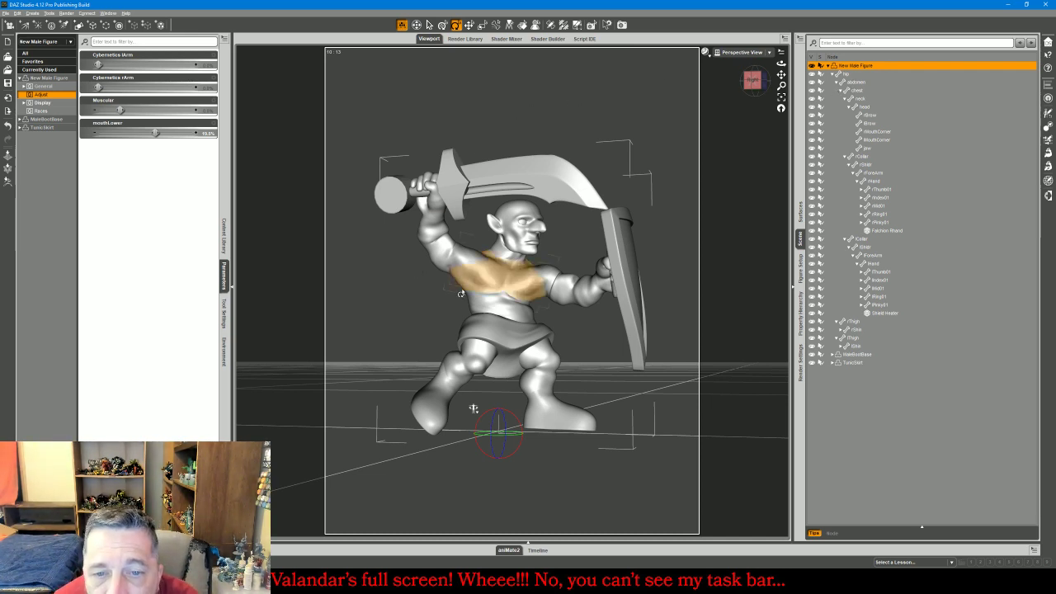
Set the Twist of the TunicSkirt's left thigh to -19.35, checking how the skirt sits from the front and side
left_click(481, 349)
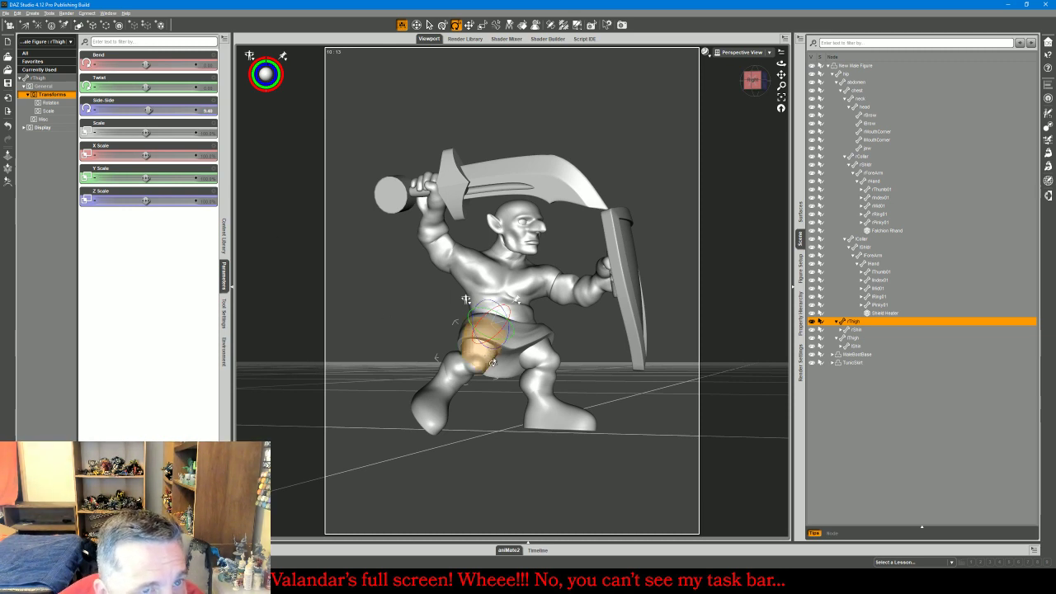
left_click(538, 363)
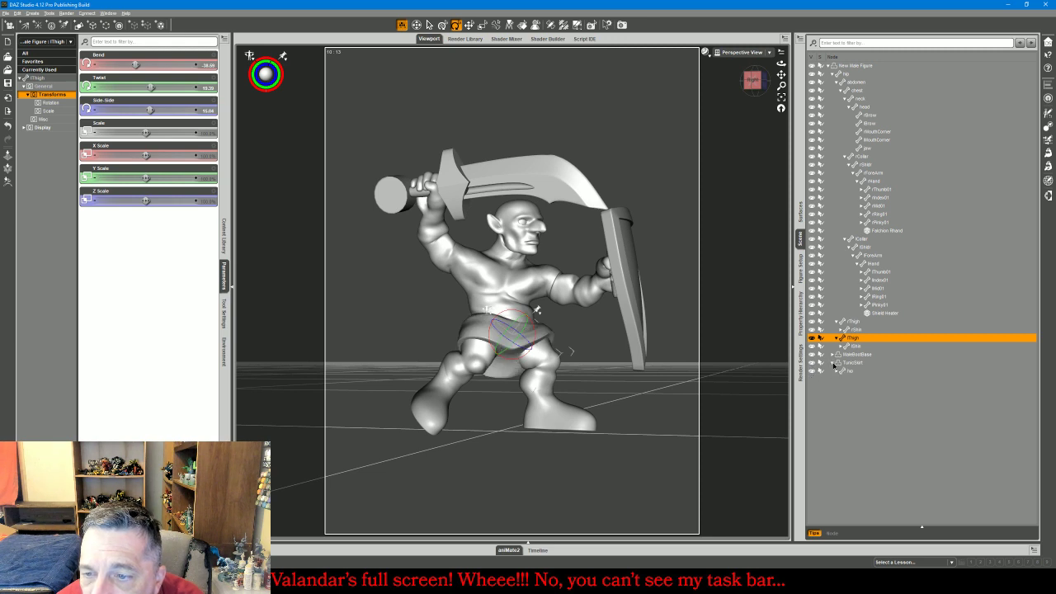
left_click(843, 396)
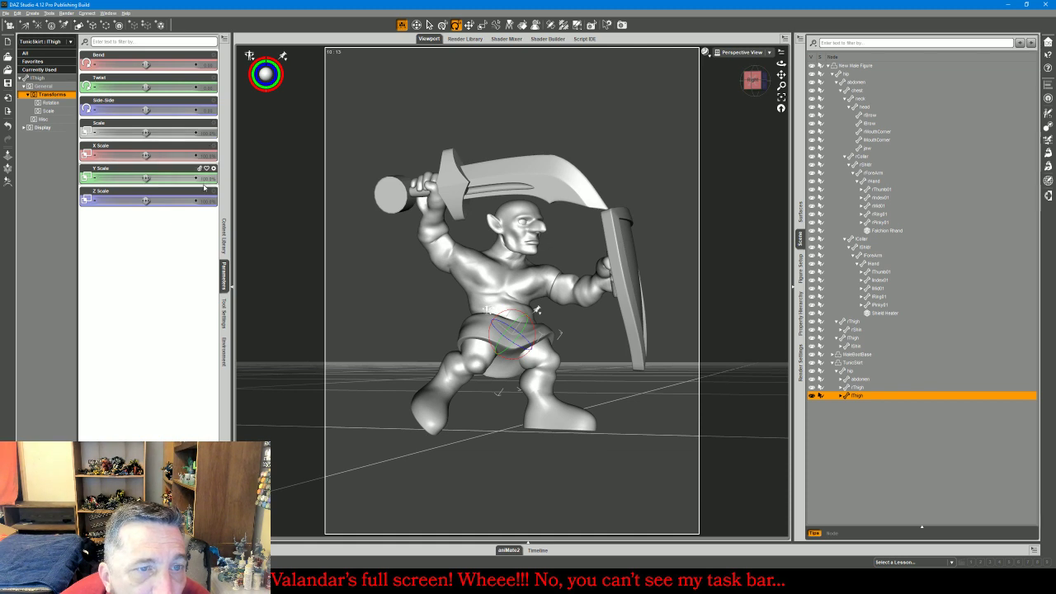
double_click(209, 89)
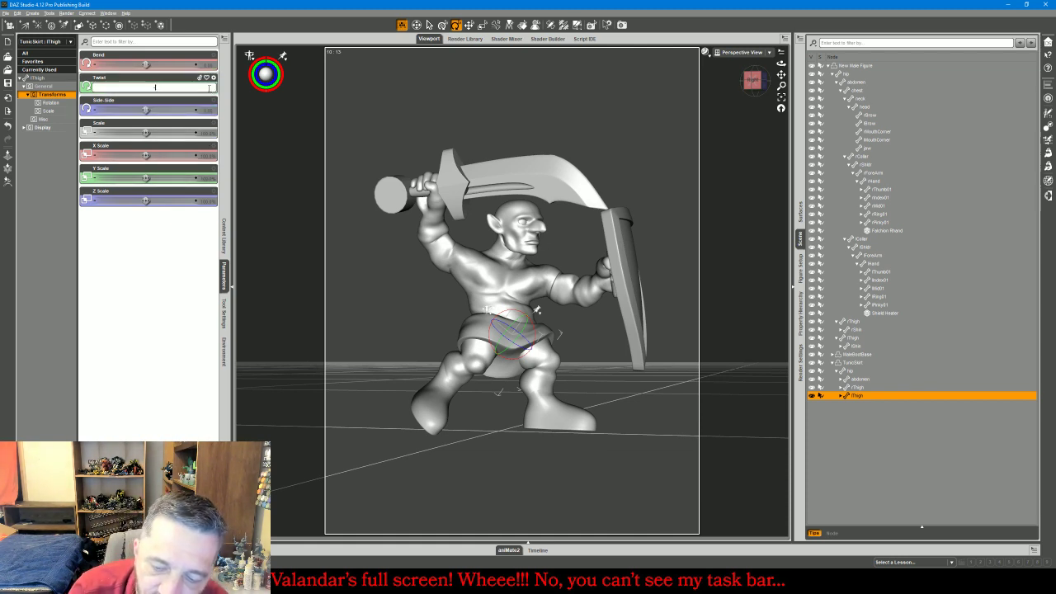
type("-19.35")
key("Return")
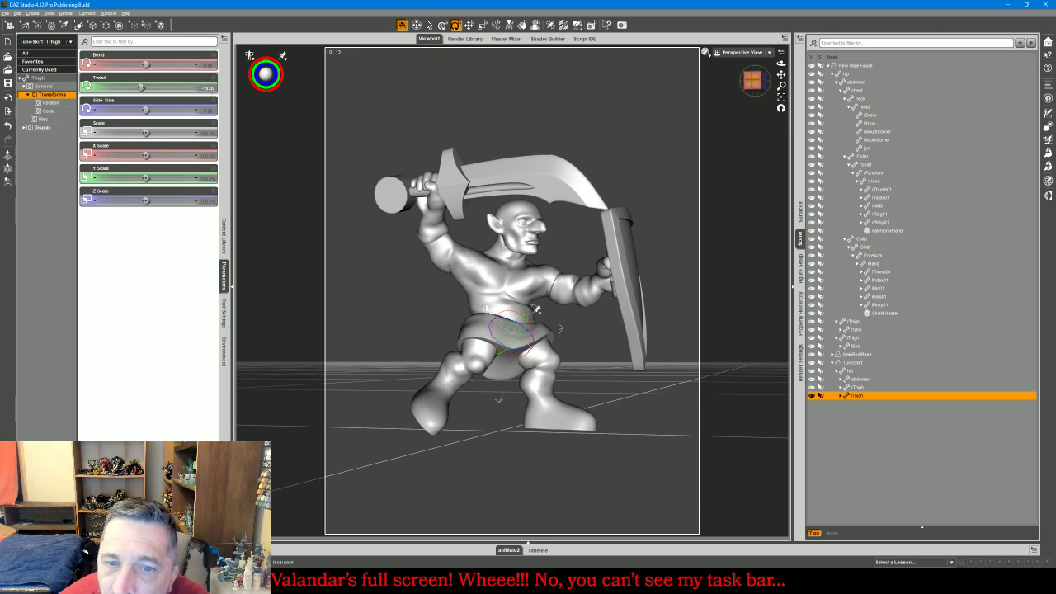
left_click_drag(753, 80, 454, 96)
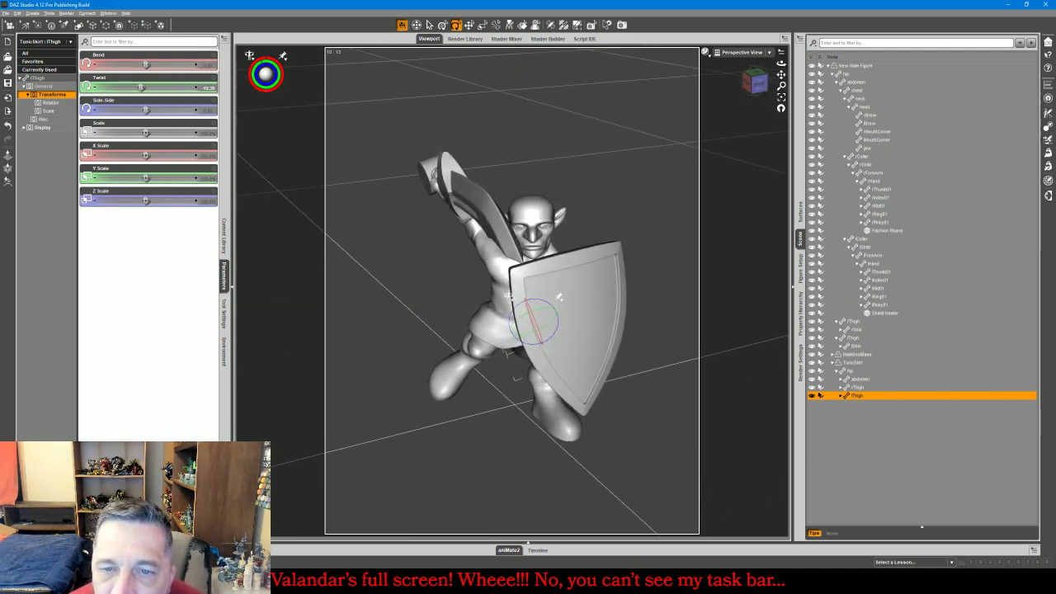
left_click_drag(559, 297, 537, 302)
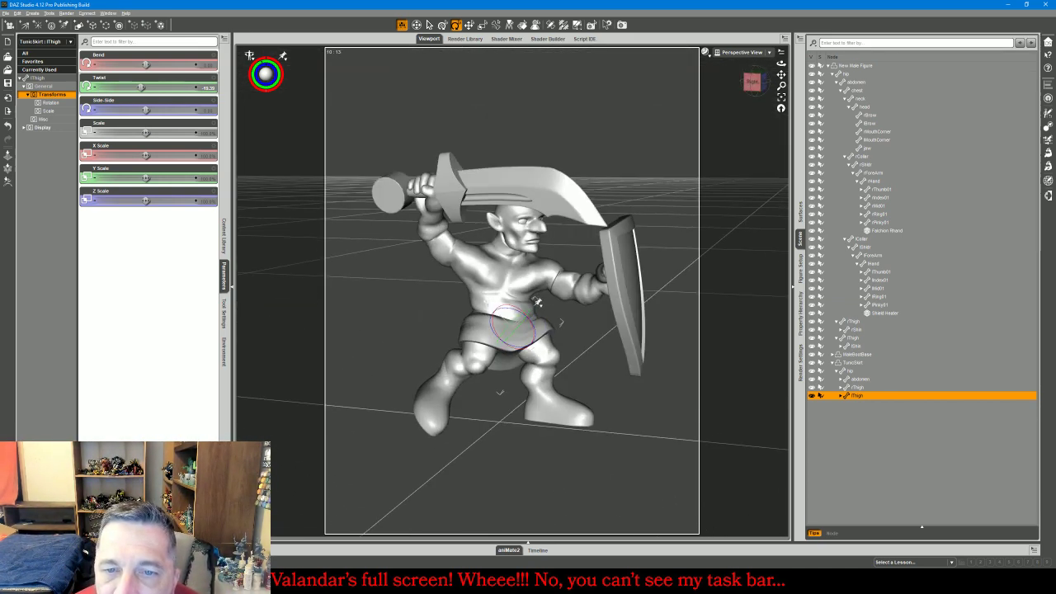
Rotate the figure's right mouth corner to give the face more expression, checking the head from both sides
left_click(514, 247)
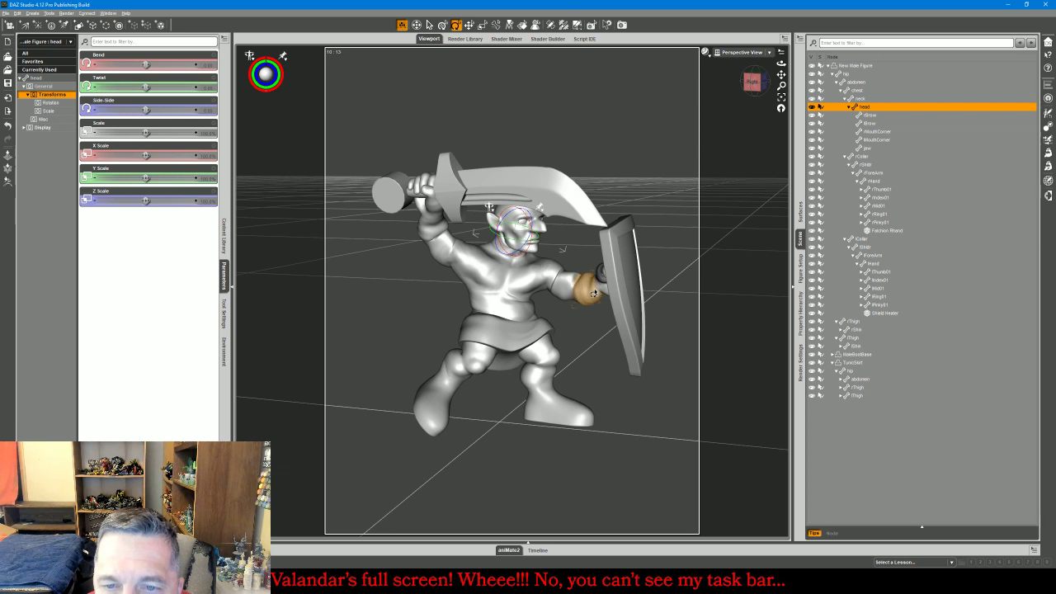
left_click(593, 292)
left_click(521, 244)
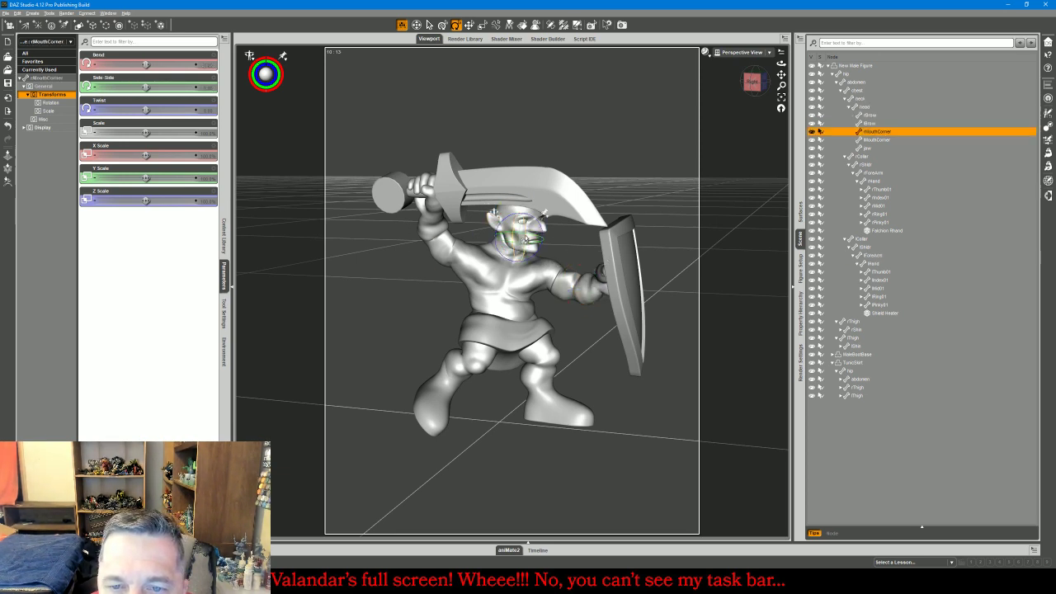
left_click_drag(525, 240, 548, 236)
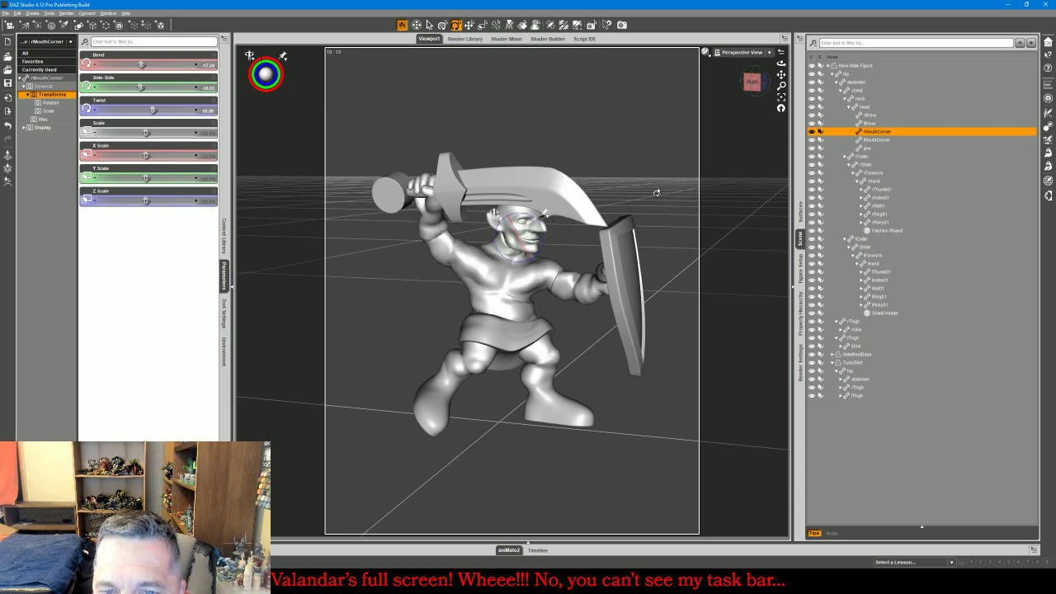
left_click_drag(755, 89, 650, 85)
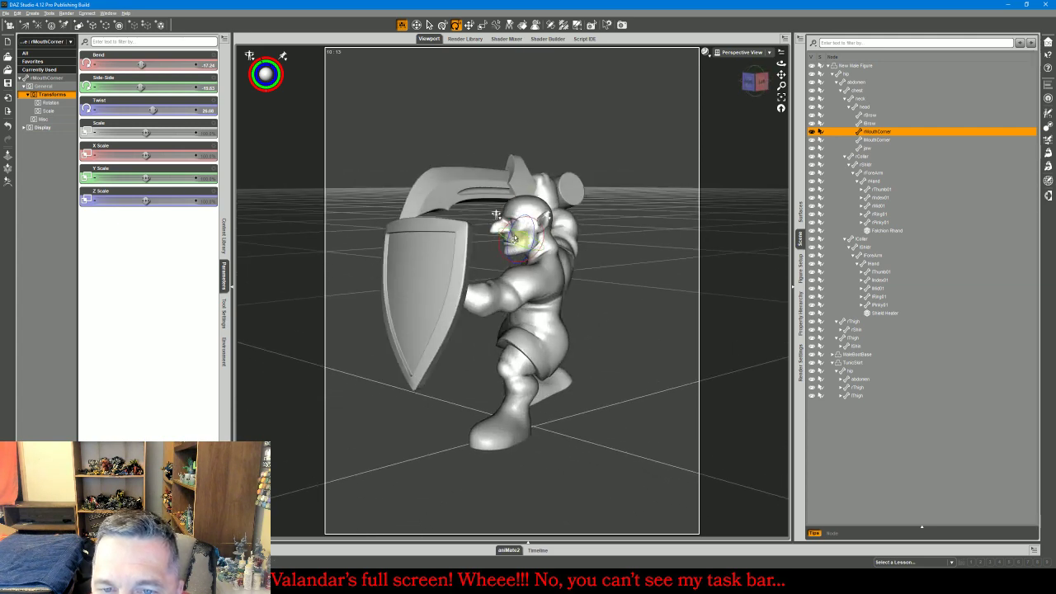
mouse_move(760, 83)
left_mouse_down()
mouse_move(810, 97)
mouse_move(766, 76)
left_mouse_up()
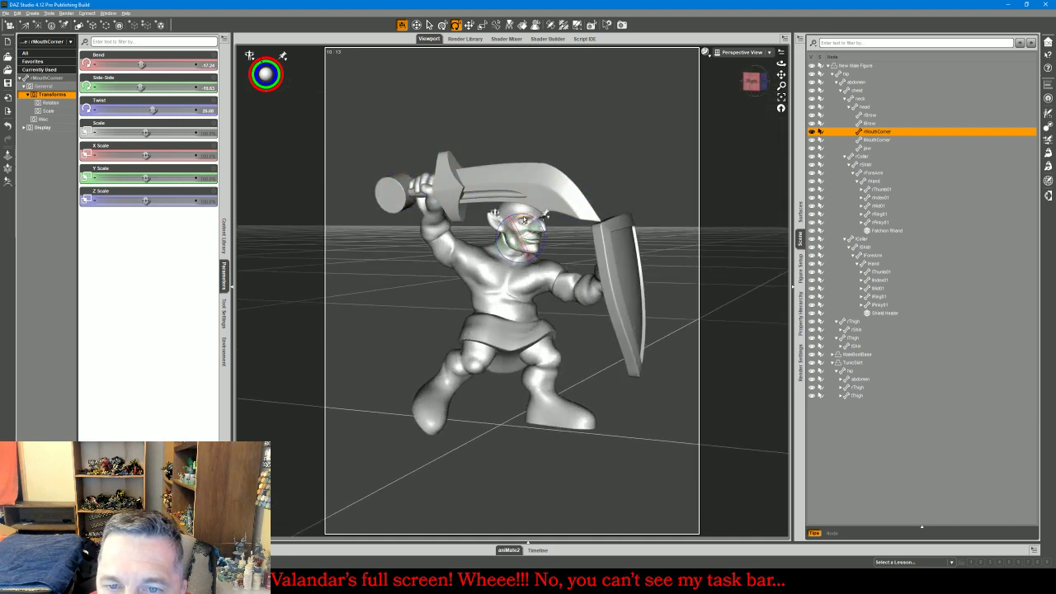
left_click(493, 215)
left_click_drag(528, 214, 511, 217)
left_click(635, 177)
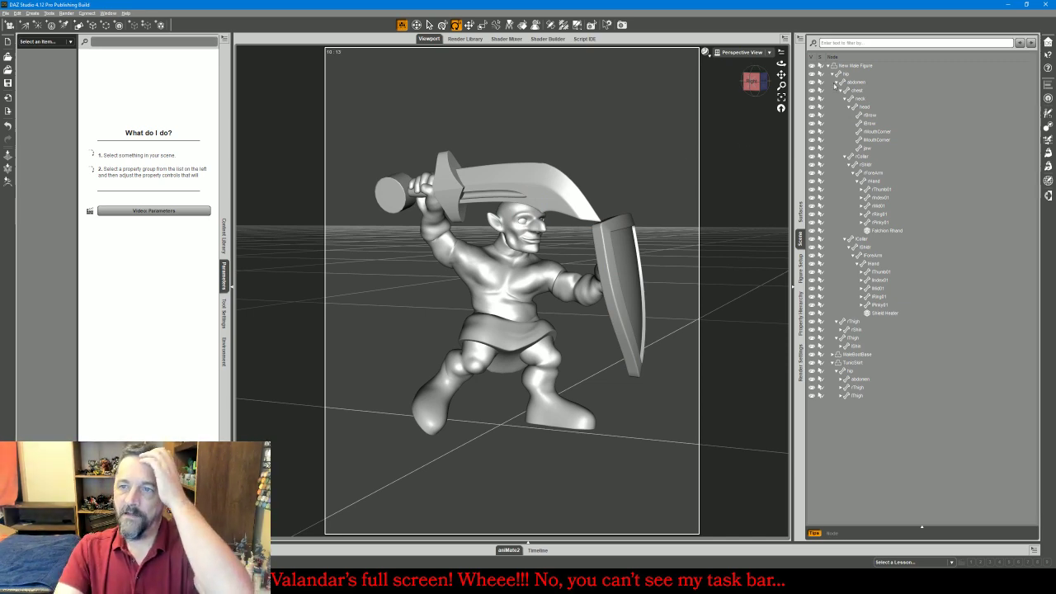
Rotate the left foot in the Front View so that the boot's sole lies flat on the floor
left_click(855, 66)
middle_click_drag(476, 401, 509, 410)
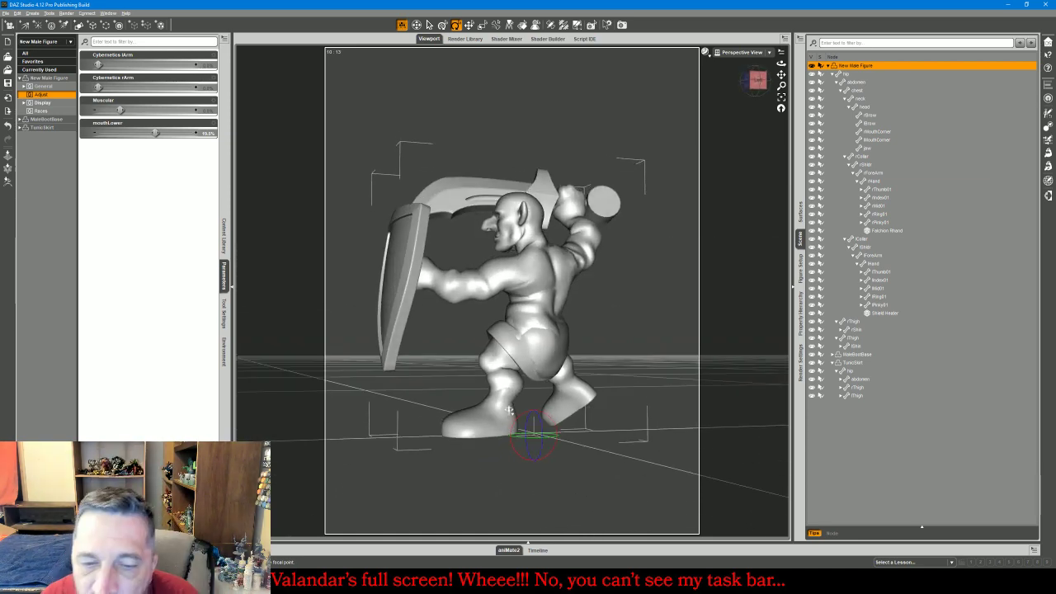
left_click(743, 52)
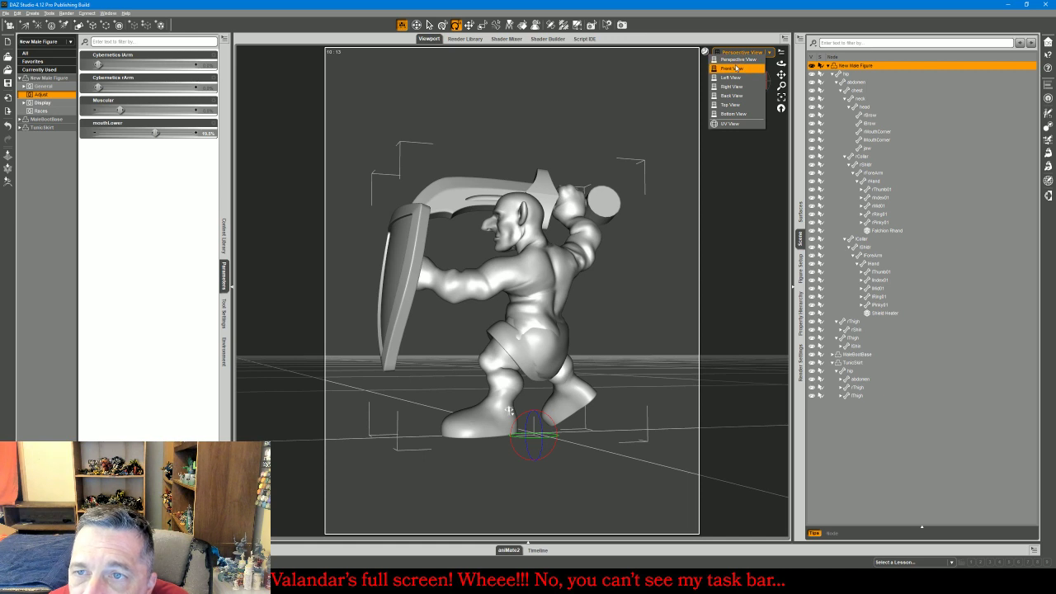
left_click(737, 68)
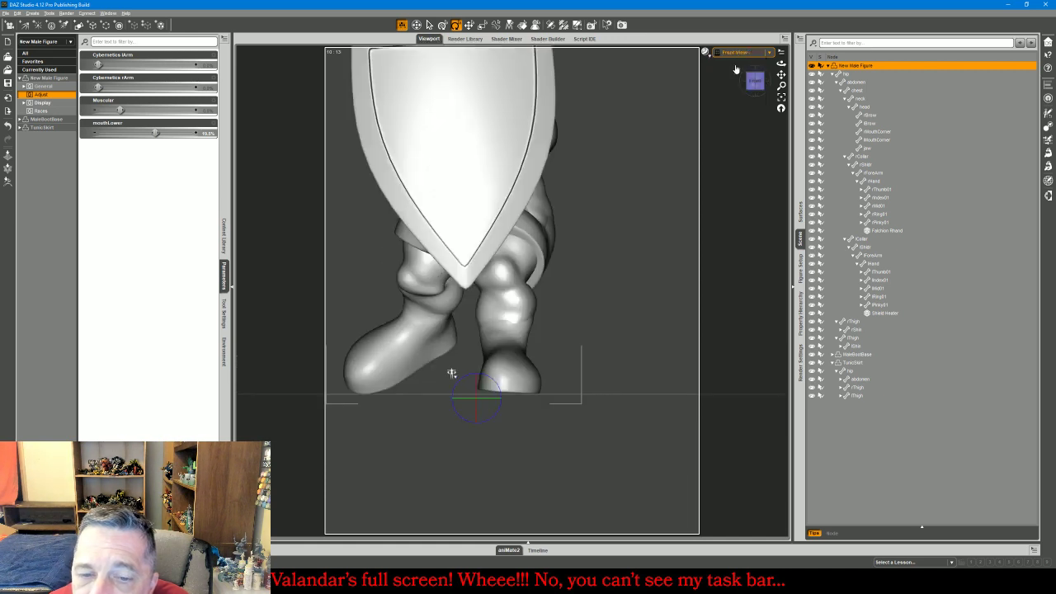
left_click(514, 356)
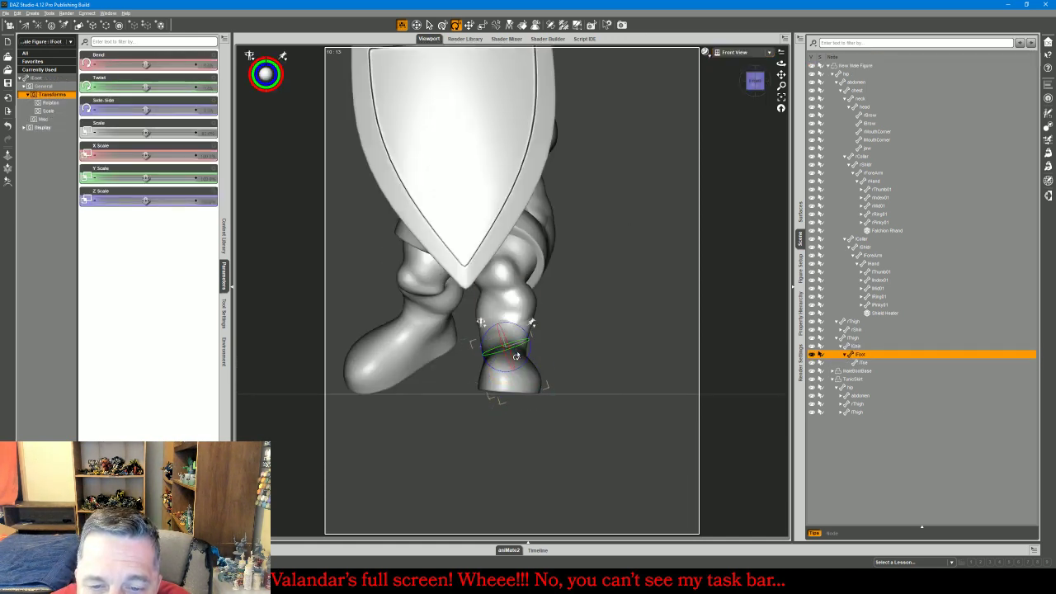
left_click_drag(524, 366, 506, 357)
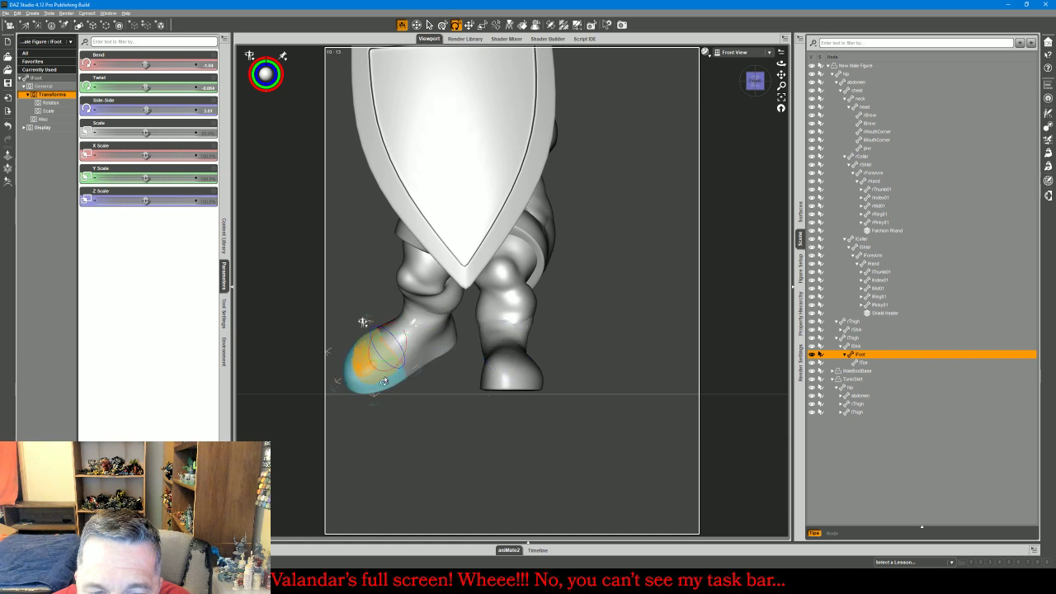
Bend the right toe slightly in the Front View to adjust how the tip of the rear boot meets the floor
left_click(366, 361)
left_click_drag(389, 326, 387, 334)
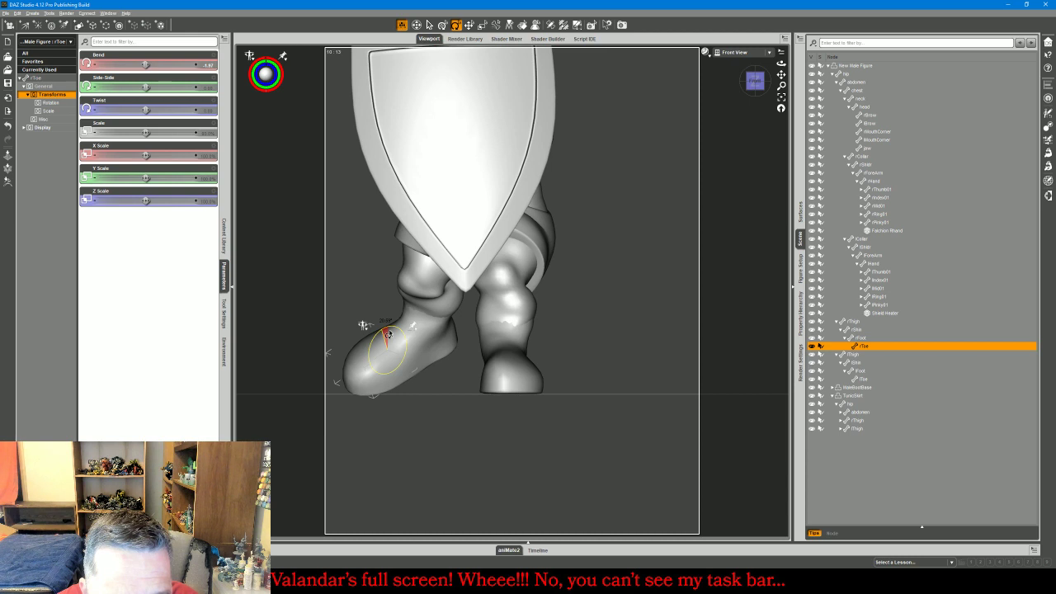
left_click_drag(390, 334, 390, 333)
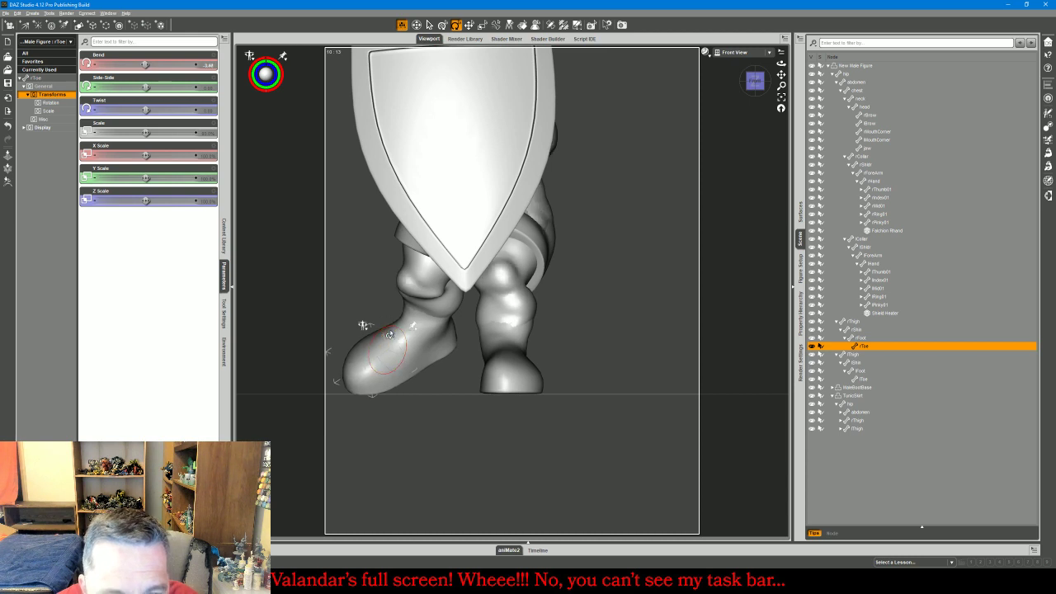
Pin the translation and rotation of both feet so they hold their place while the hip moves
left_click(616, 330)
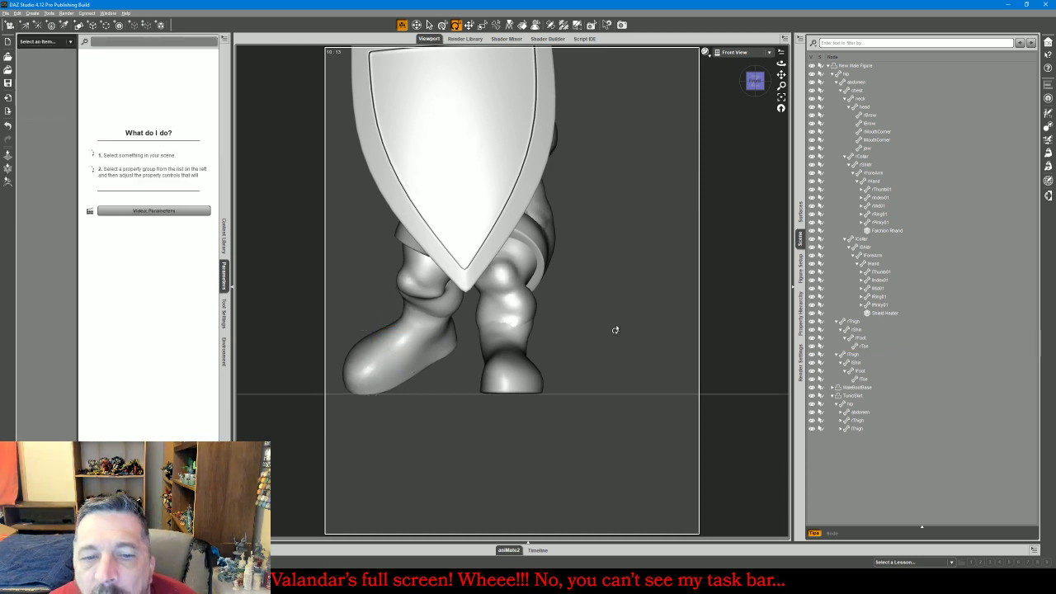
left_click(743, 52)
left_click(745, 60)
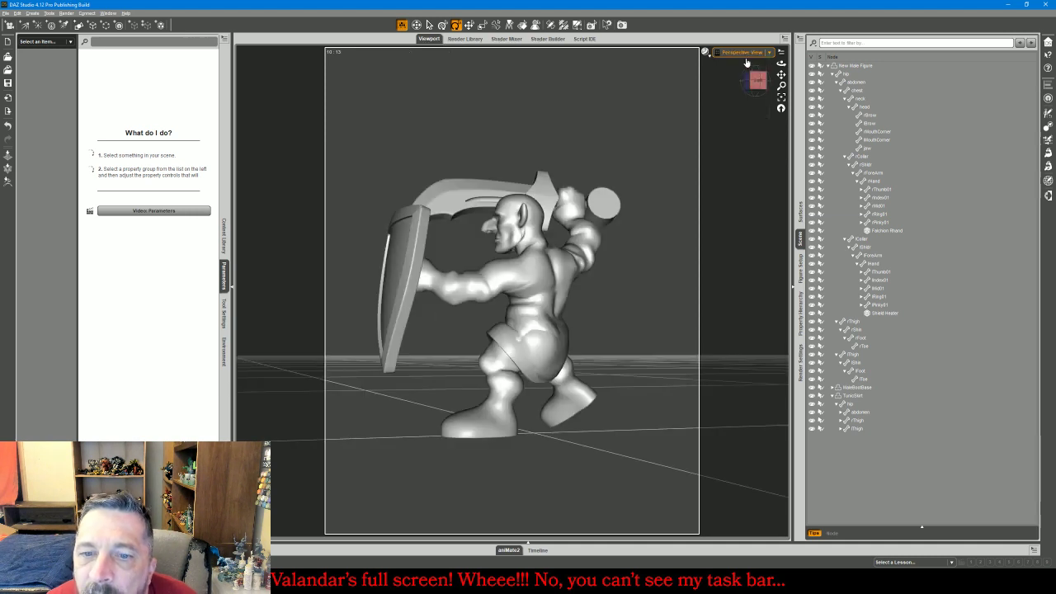
left_click(586, 402)
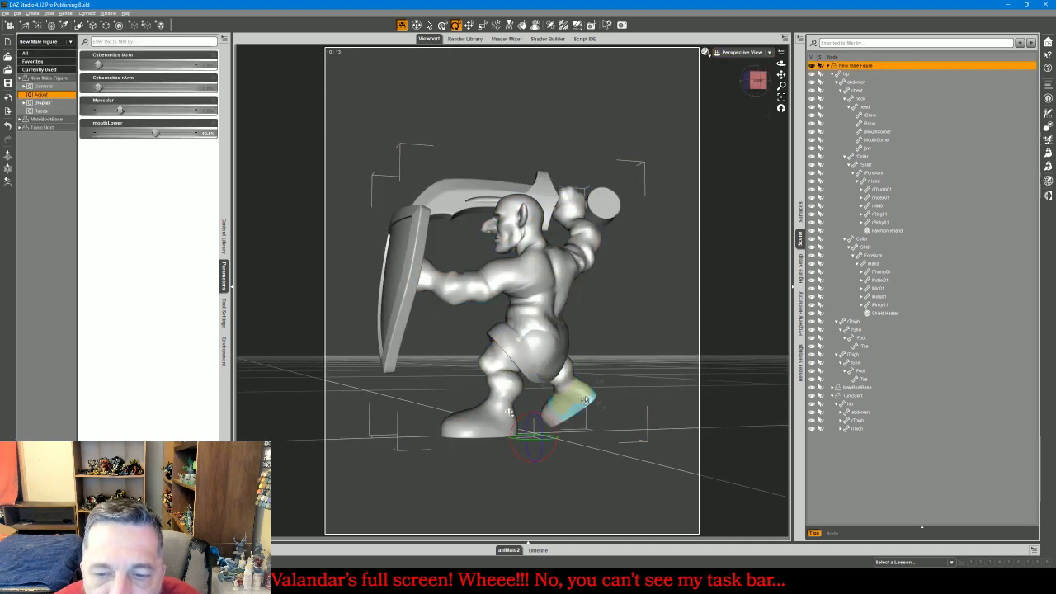
left_click(584, 400)
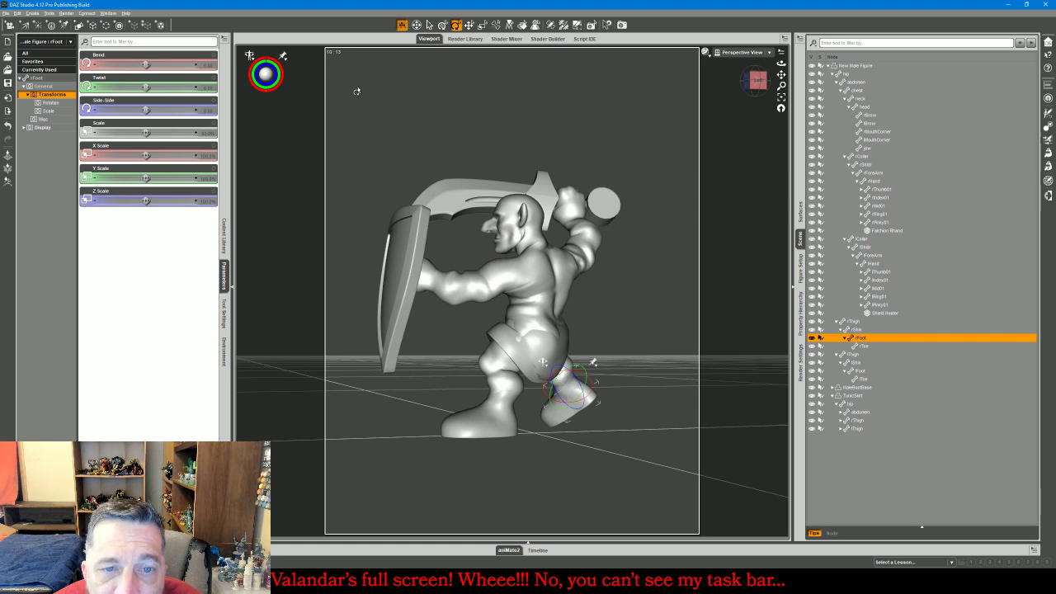
left_click(284, 55)
left_click(294, 61)
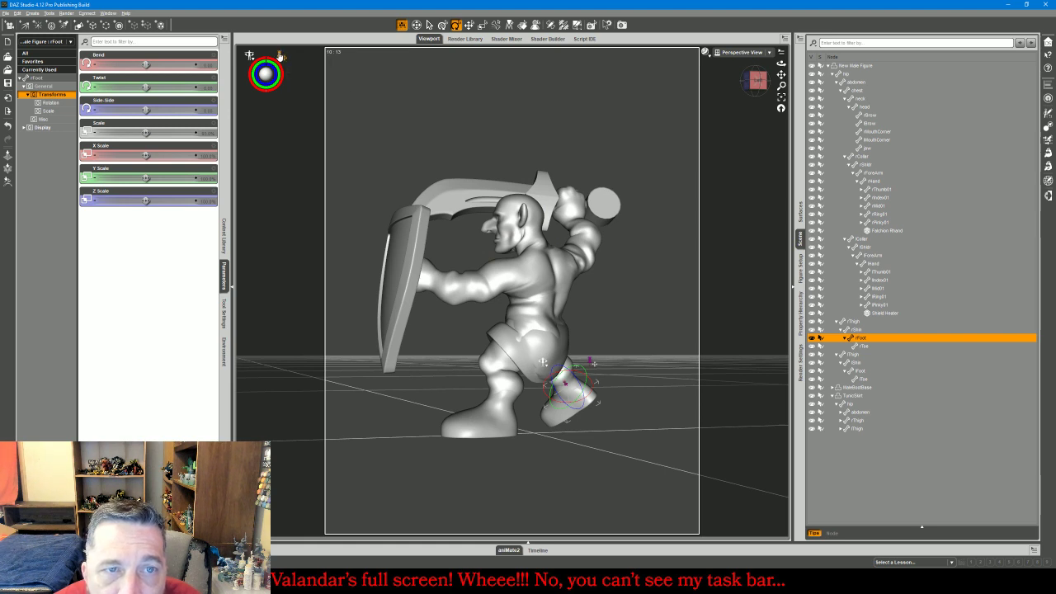
left_click(279, 54)
left_click(296, 66)
left_click(561, 368)
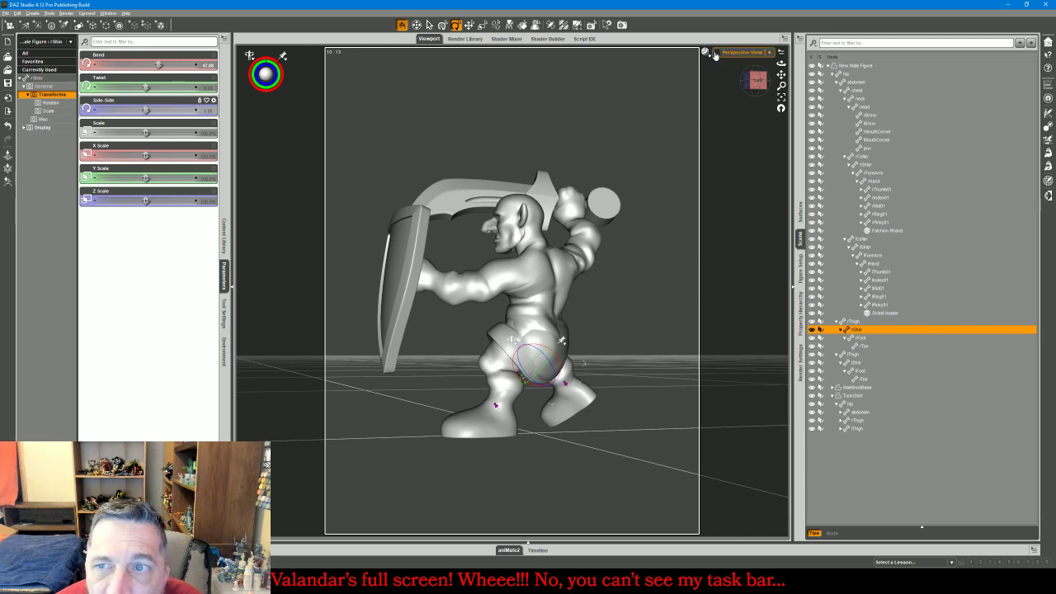
Move the hip toward the figure's sword-arm side in the Back View and unpin all the pinned nodes
left_click(741, 52)
left_click(729, 94)
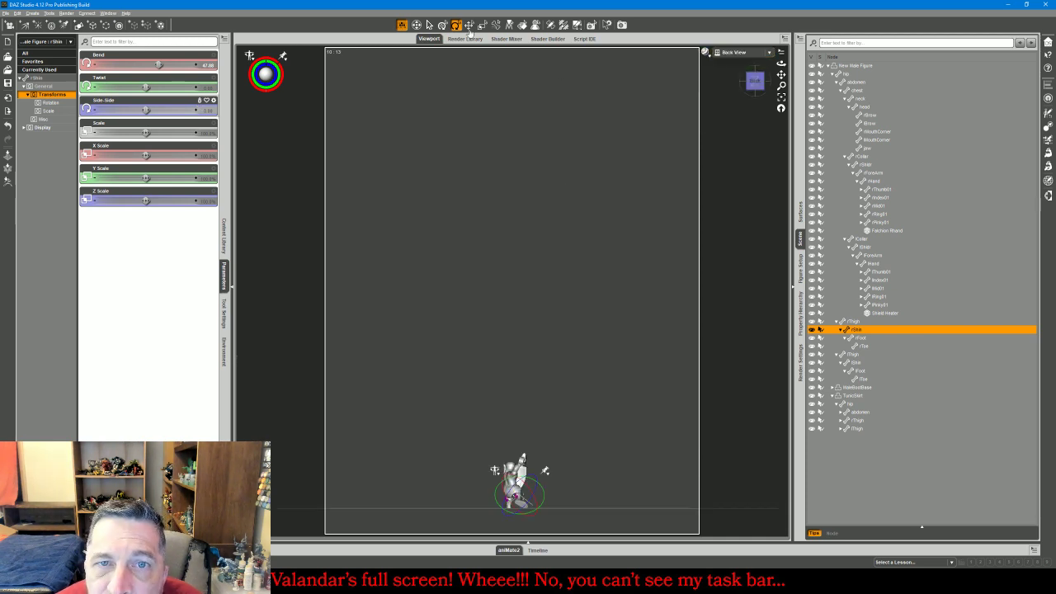
left_click(758, 124)
left_click(781, 101)
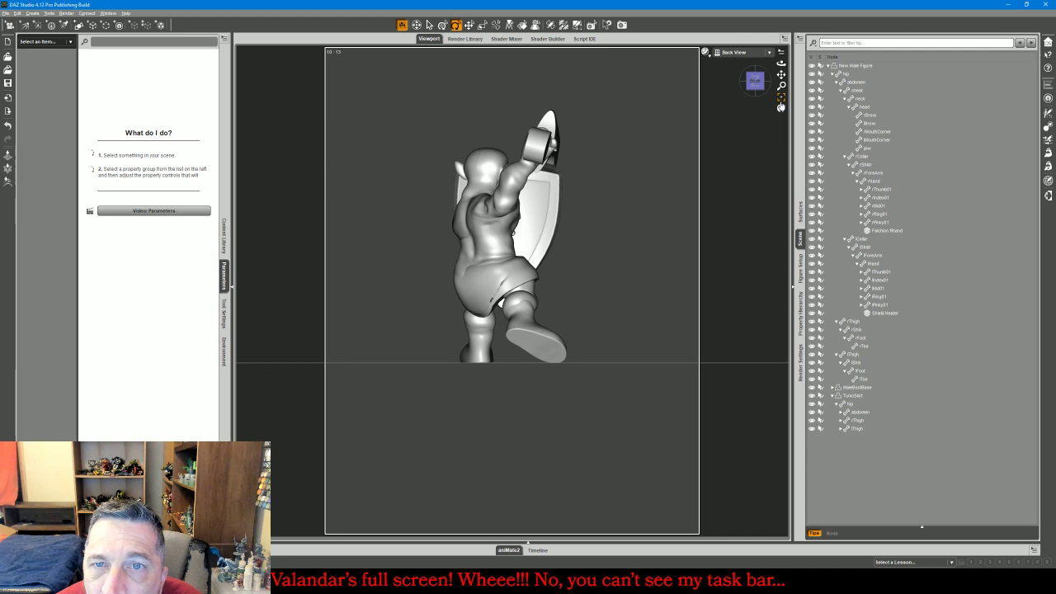
left_click(485, 291)
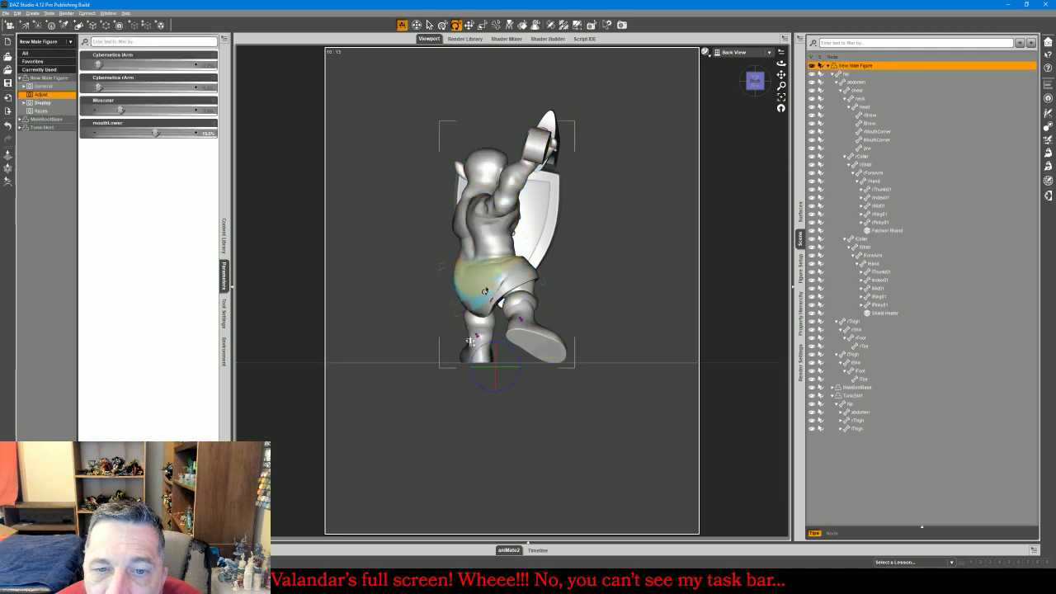
left_click(485, 292)
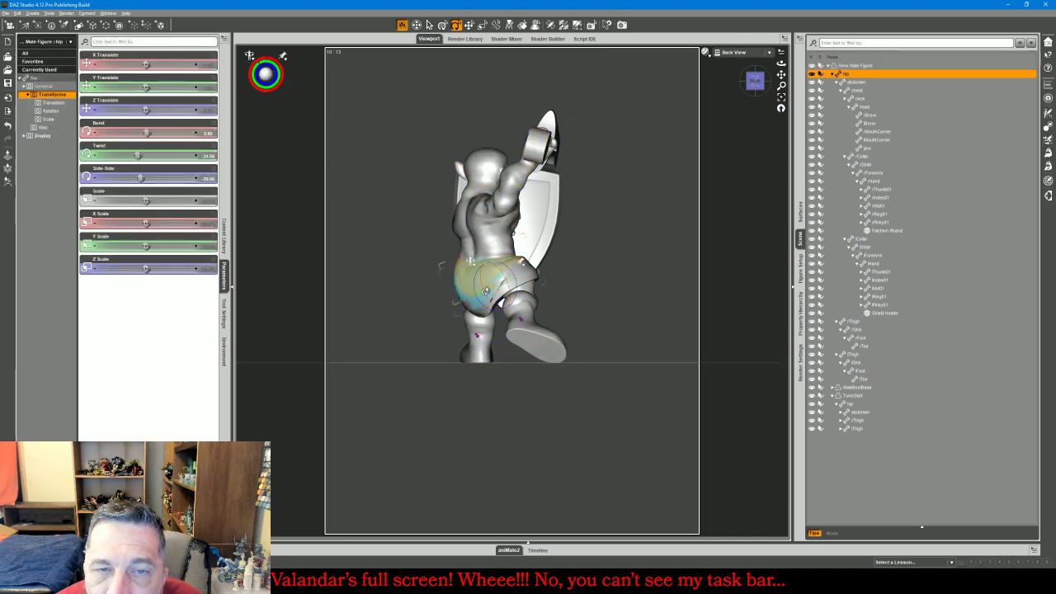
left_click(469, 24)
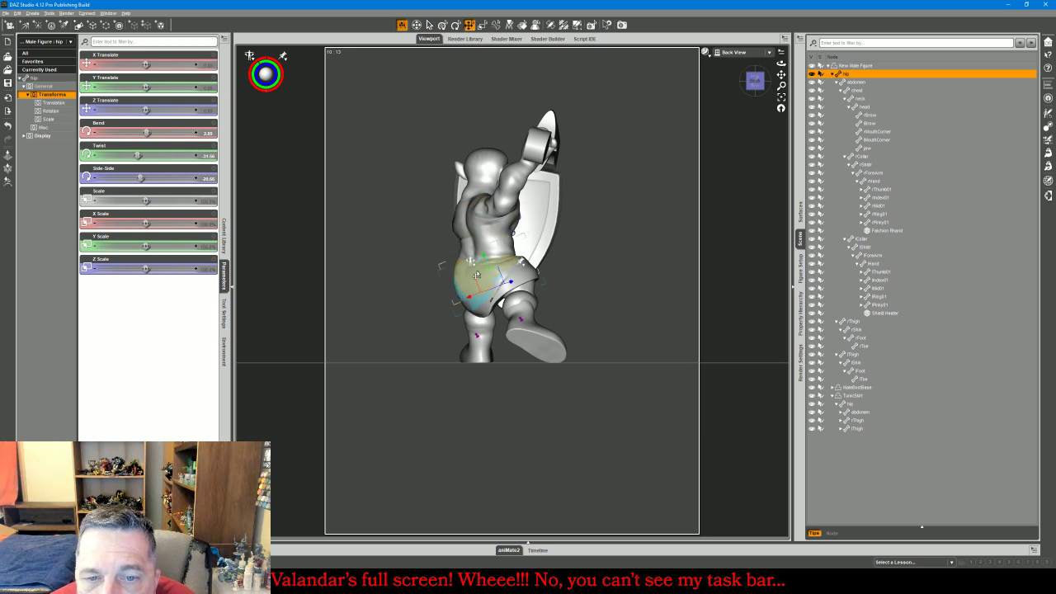
left_click_drag(476, 275, 495, 279)
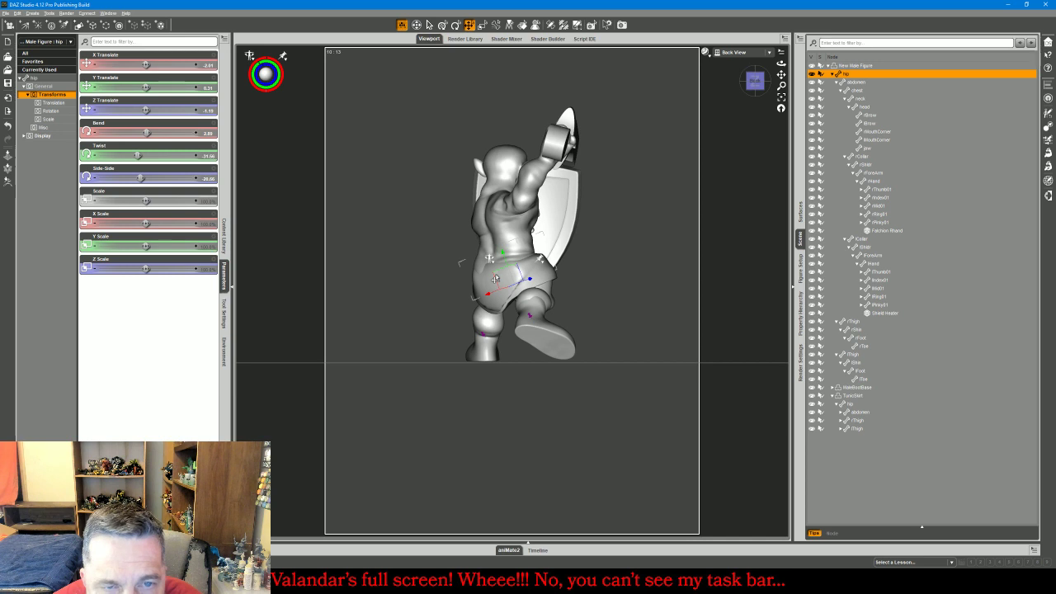
left_click(283, 55)
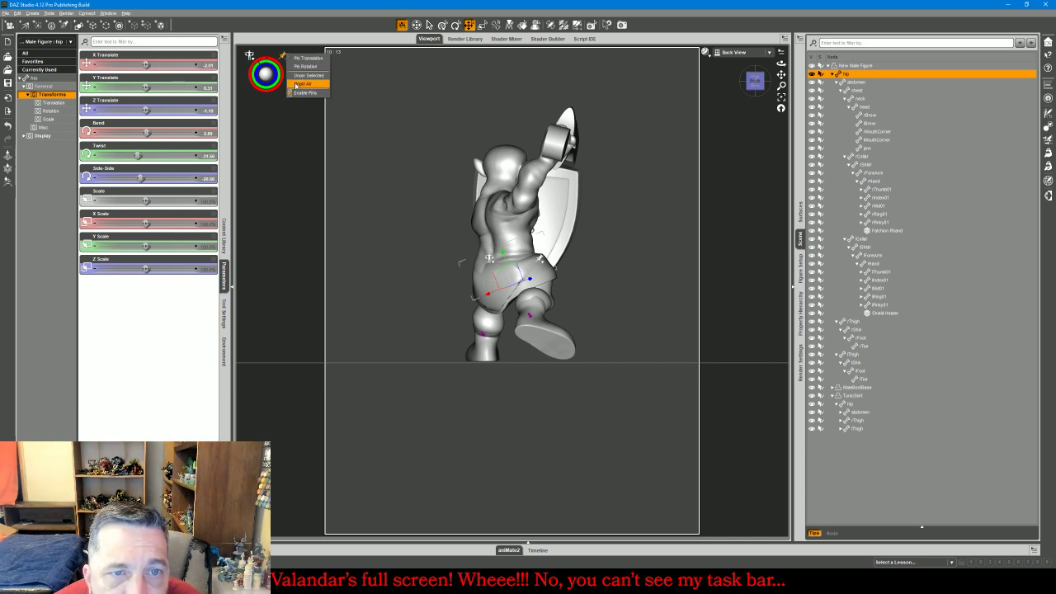
left_click(299, 83)
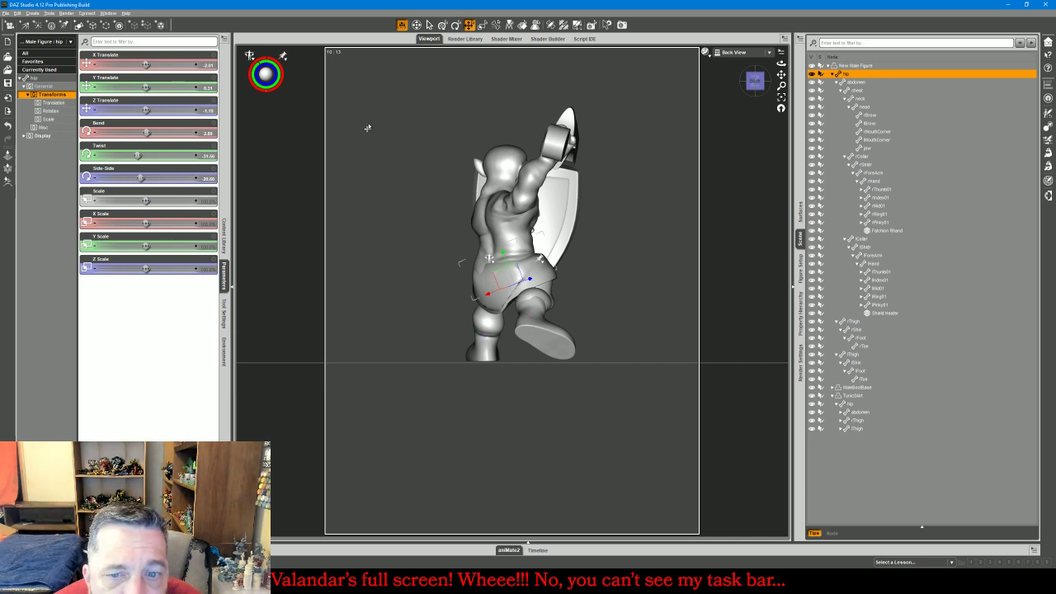
Rotate the right thigh in the Perspective View to bring the rear leg inward and forward under the body
left_click(742, 52)
left_click(746, 75)
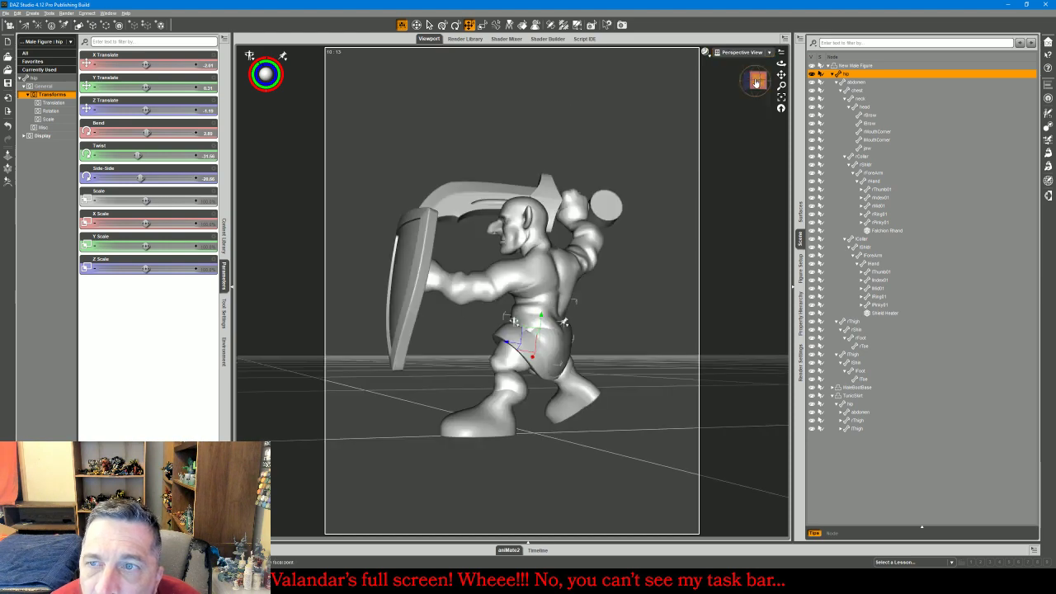
left_click_drag(756, 83, 688, 138)
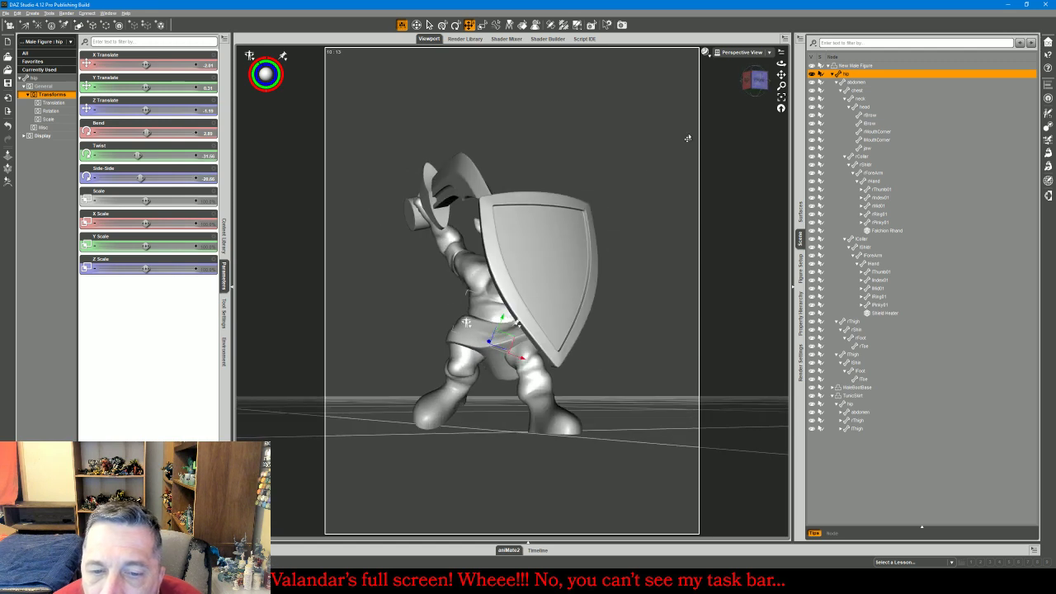
left_click(459, 368)
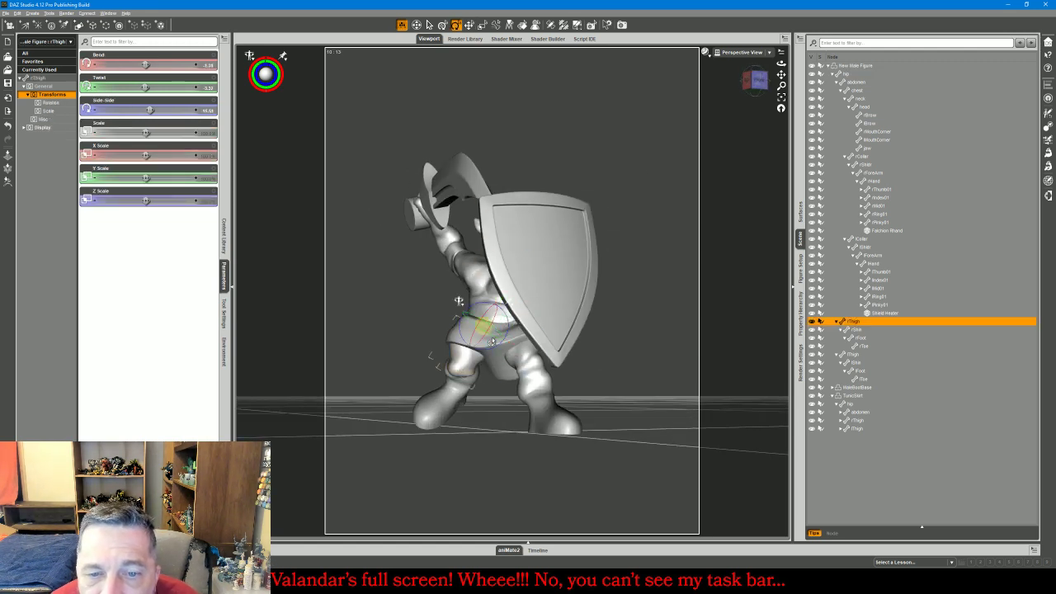
left_click_drag(486, 353, 484, 317)
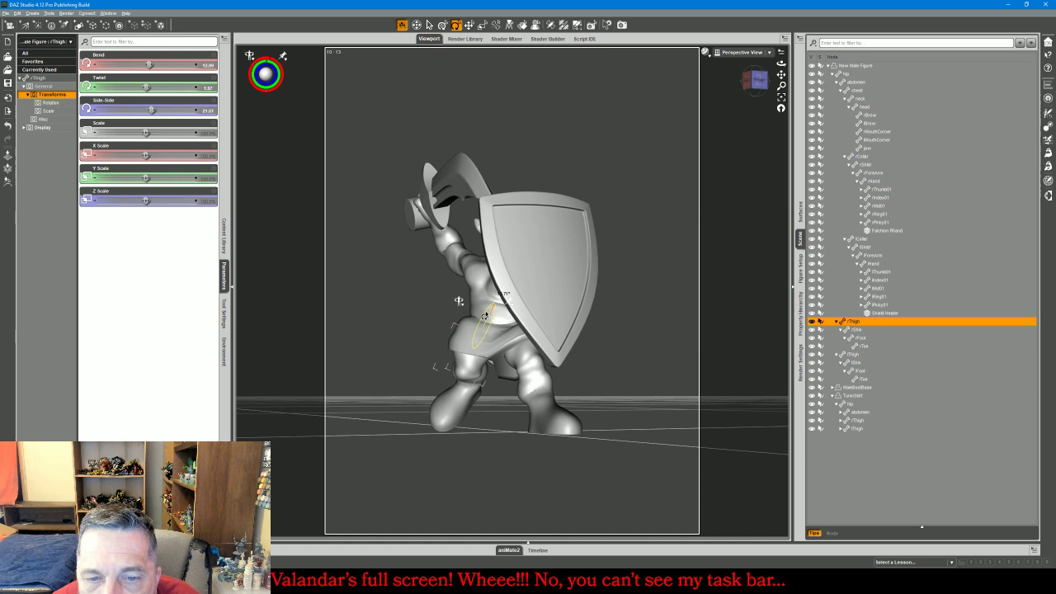
Bend the right toe and twist the right shin to redirect the rear boot
left_click(457, 408)
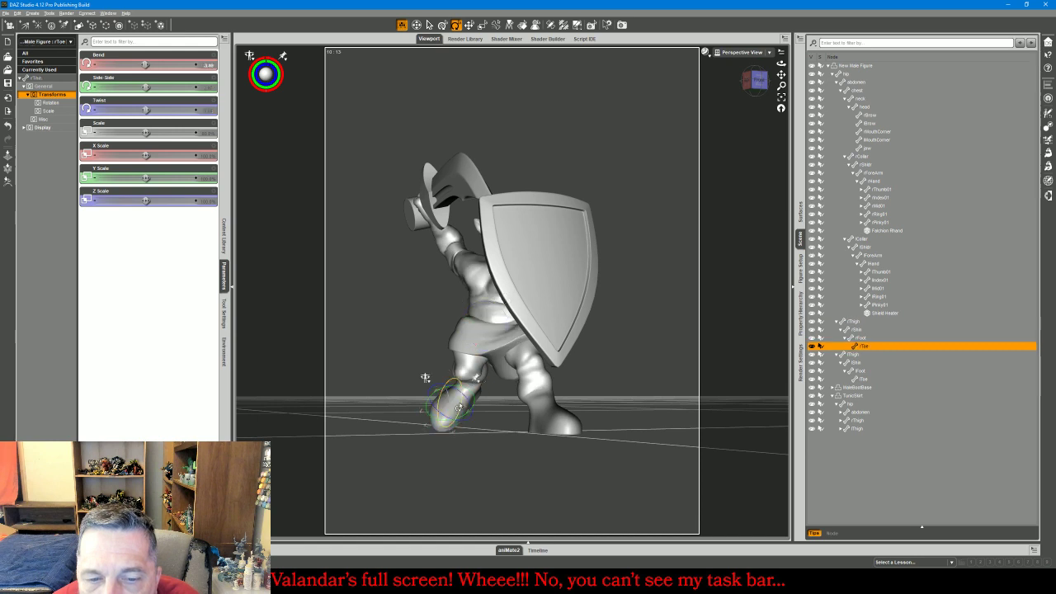
left_click_drag(458, 407, 499, 365)
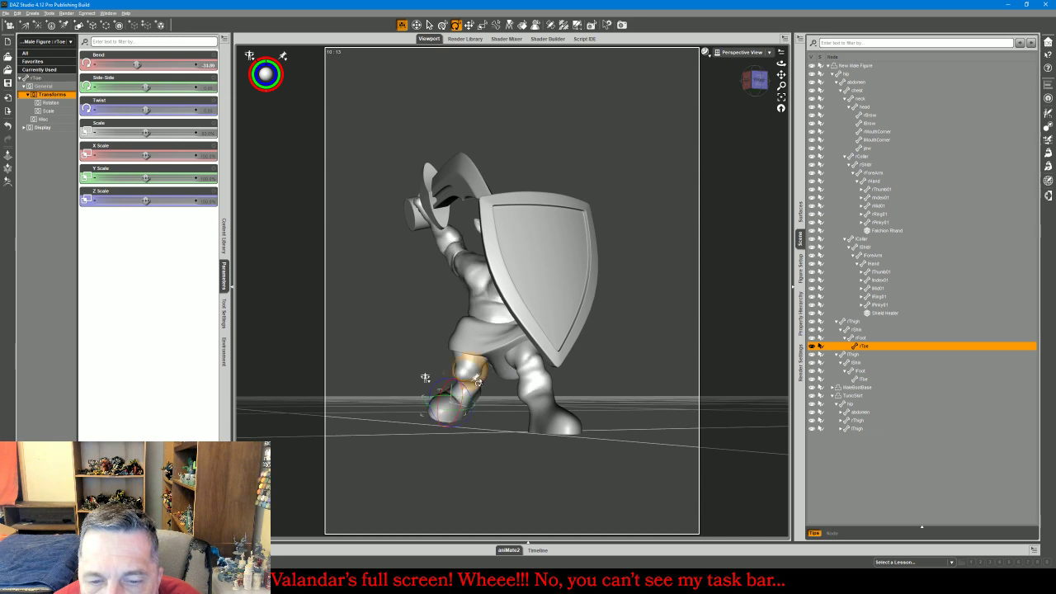
left_click(477, 381)
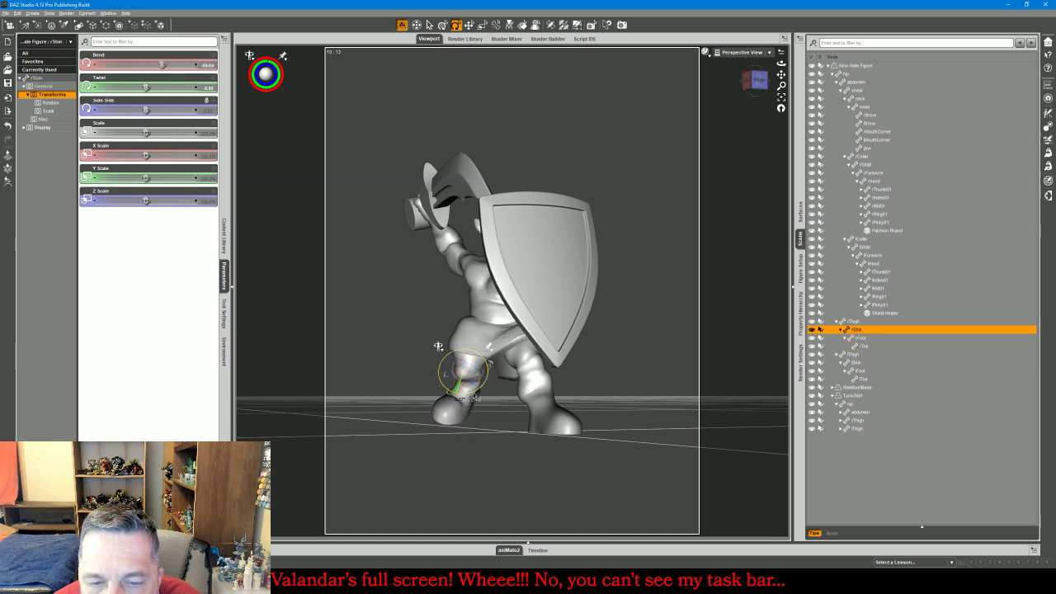
left_click_drag(474, 397, 482, 392)
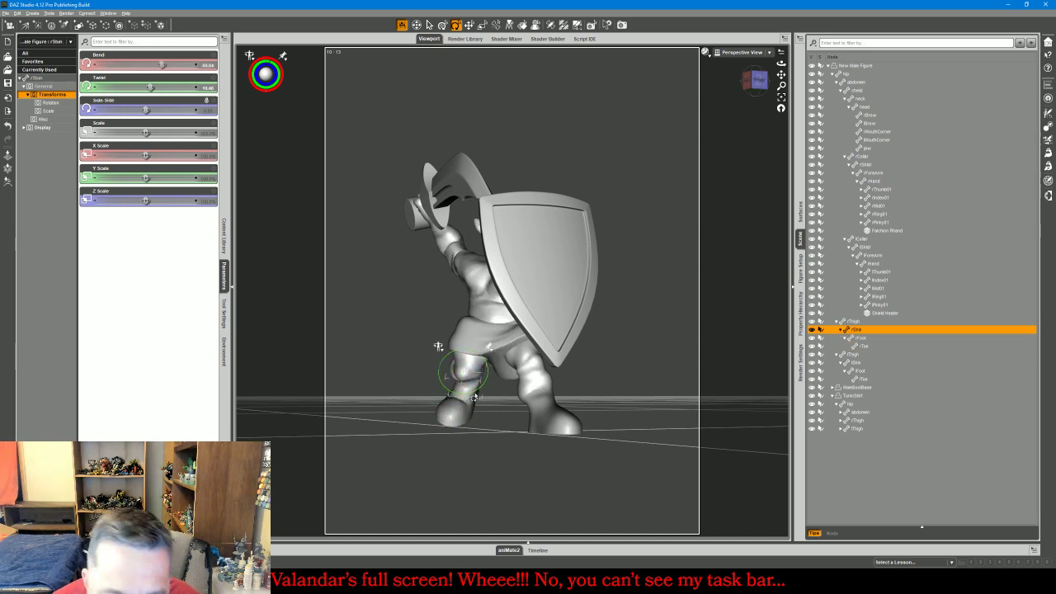
Rotate the right foot and toe in the Front View so the tip of the rear boot meets the floor
left_click(741, 52)
left_click(718, 64)
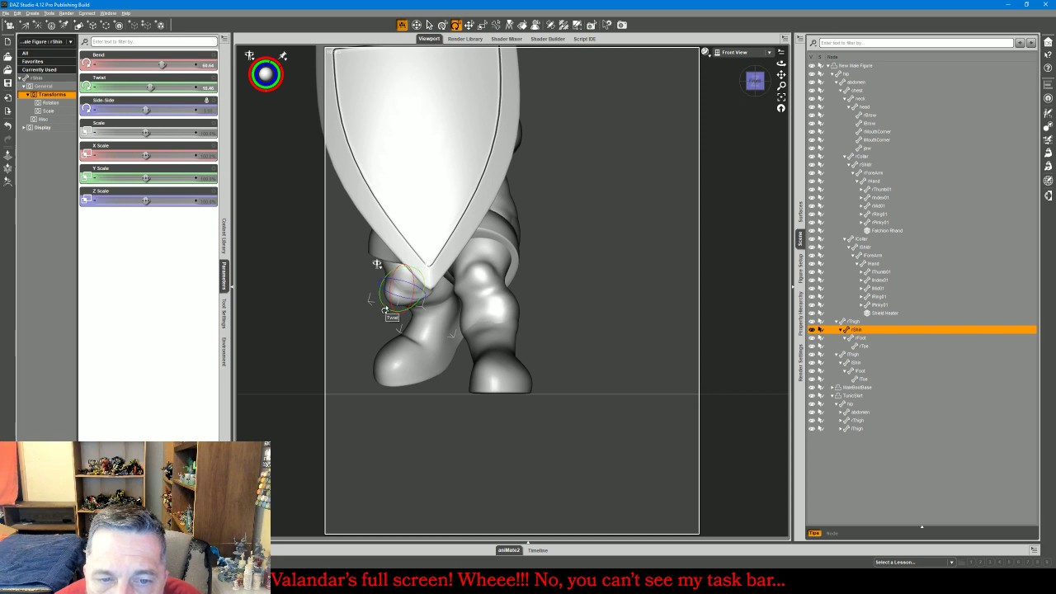
left_click_drag(386, 309, 419, 356)
left_click(409, 320)
left_click(380, 376)
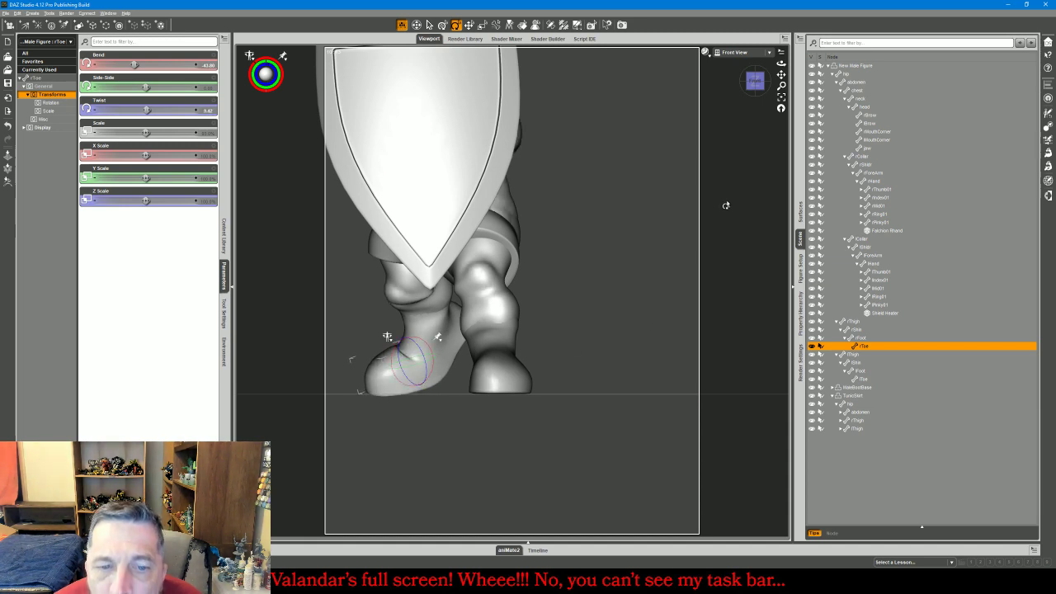
left_click(780, 98)
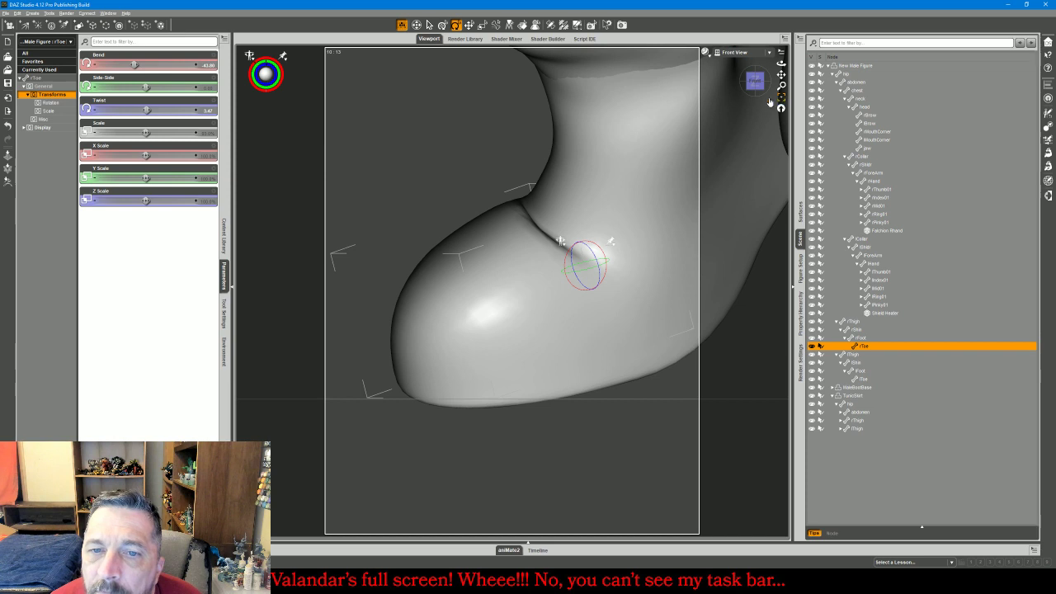
left_click(406, 108)
left_click(780, 98)
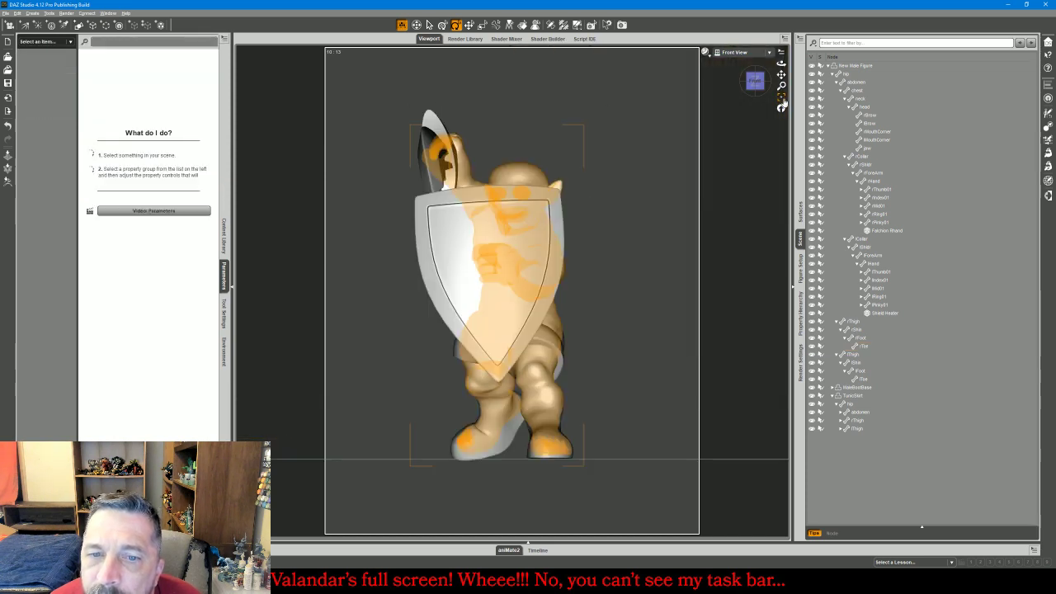
Set the Wrinkles detail of the MaleBootBase boots to 100%, checking the figure from a more frontal angle
left_click(734, 54)
left_click(734, 65)
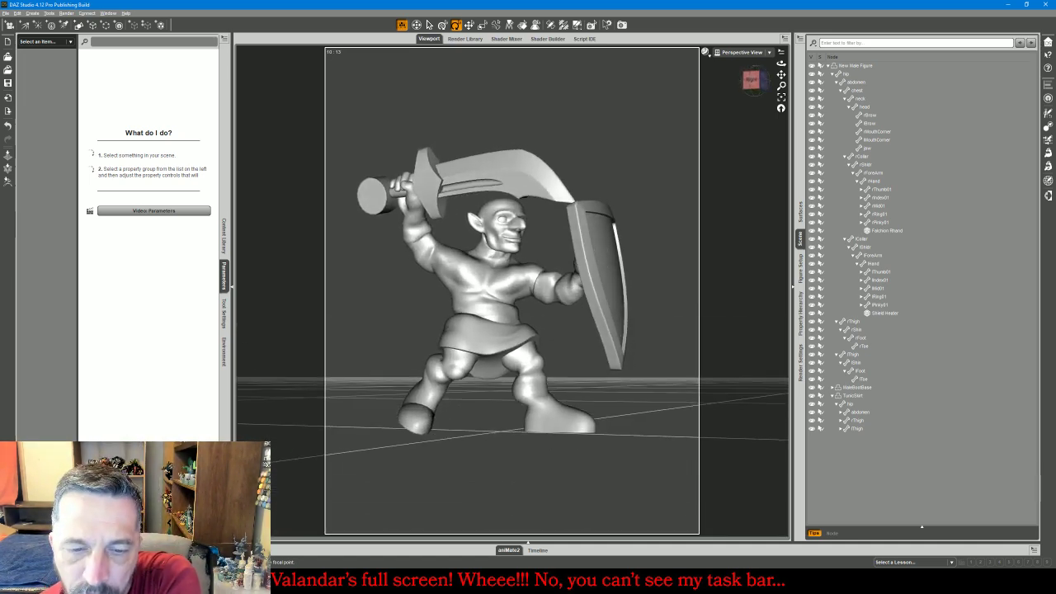
left_click(858, 387)
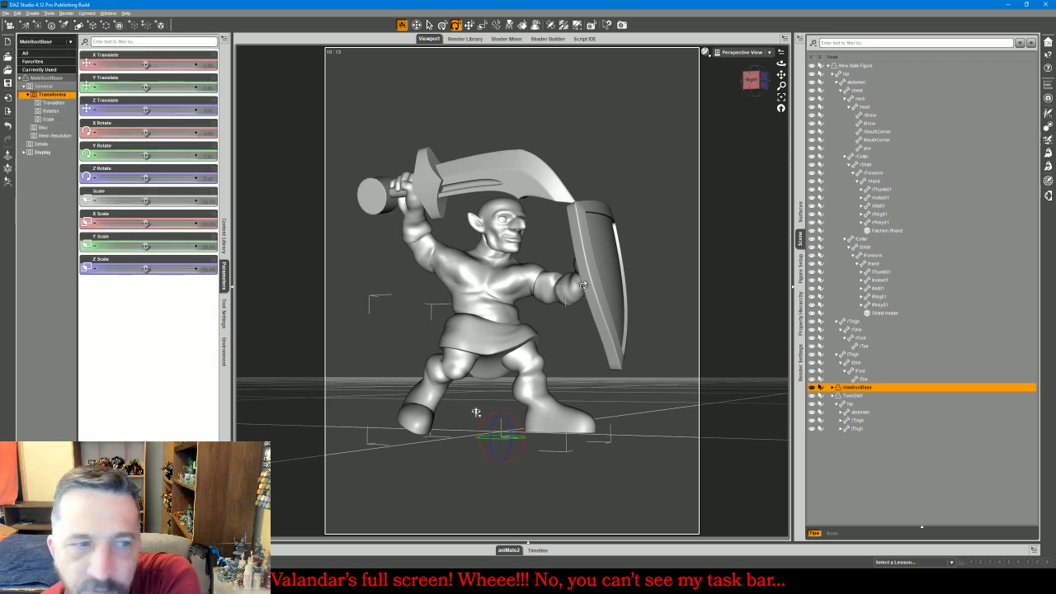
left_click(40, 145)
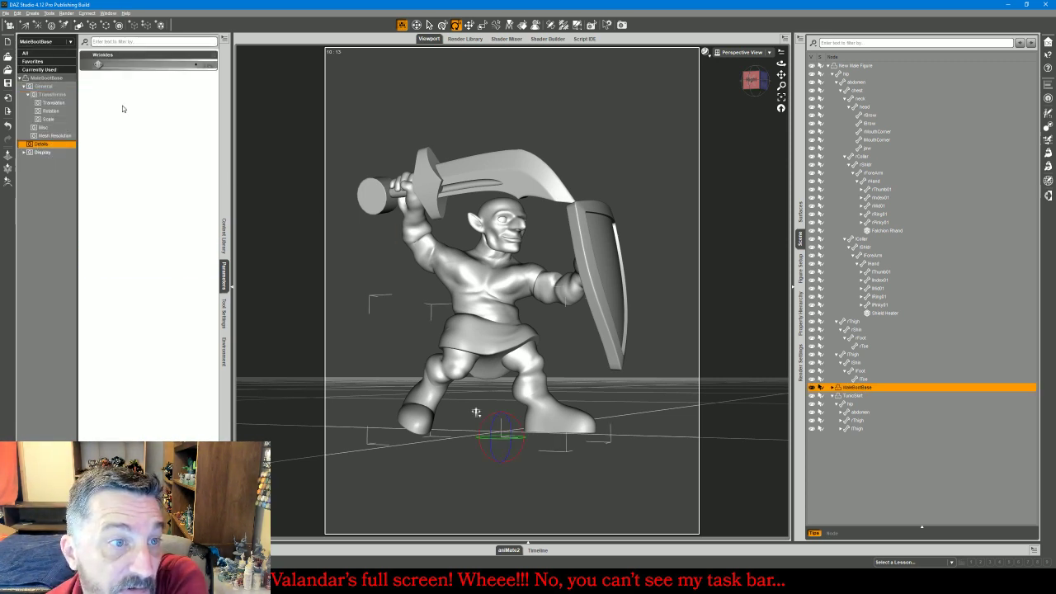
left_click(209, 65)
type("100")
key("Return")
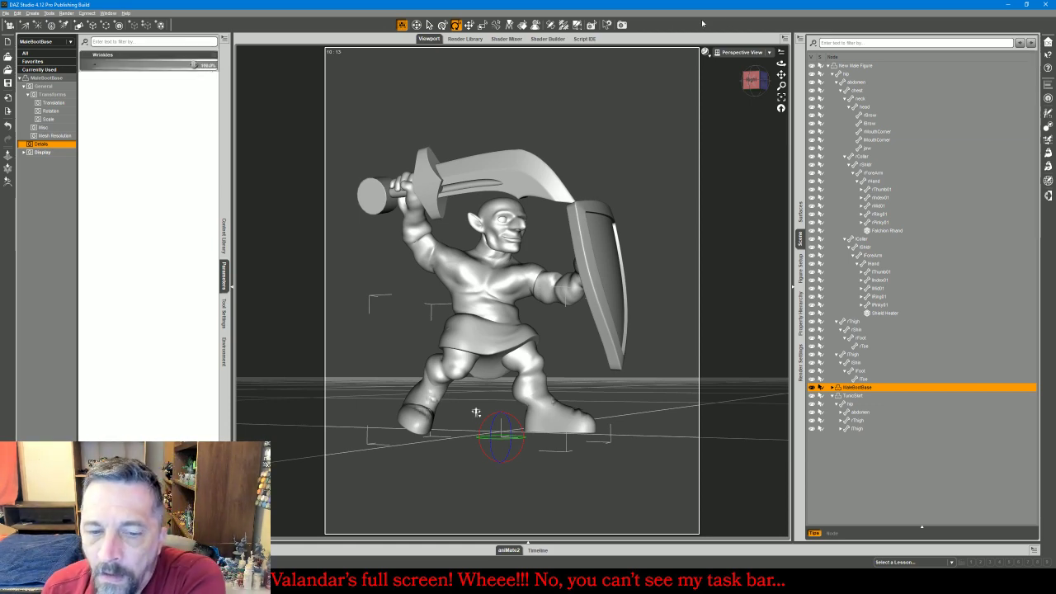
left_click_drag(761, 84, 614, 100)
left_click_drag(506, 402, 481, 410)
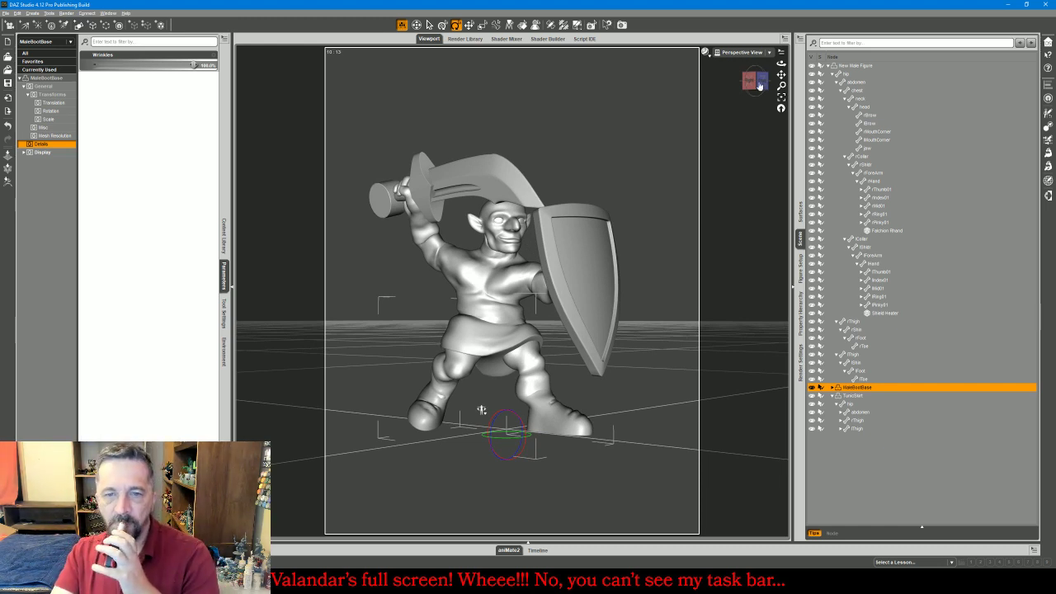
key("alt+Tab")
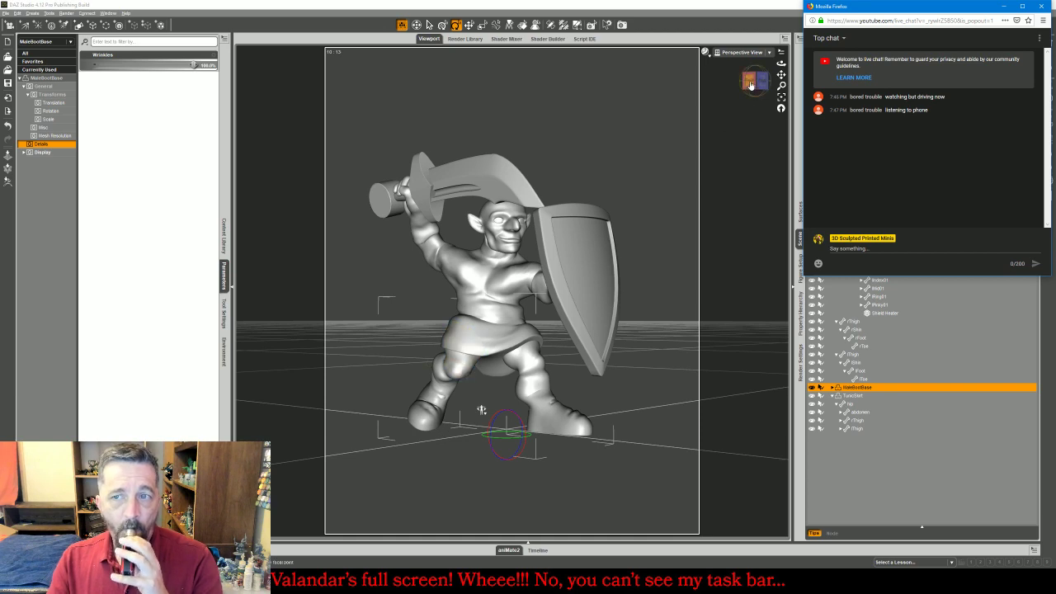
Pin the right foot's rotation and translation so the rear boot stays fixed in place
left_click_drag(752, 84, 792, 81)
left_click_drag(468, 410, 498, 415)
left_click_drag(751, 85, 782, 87)
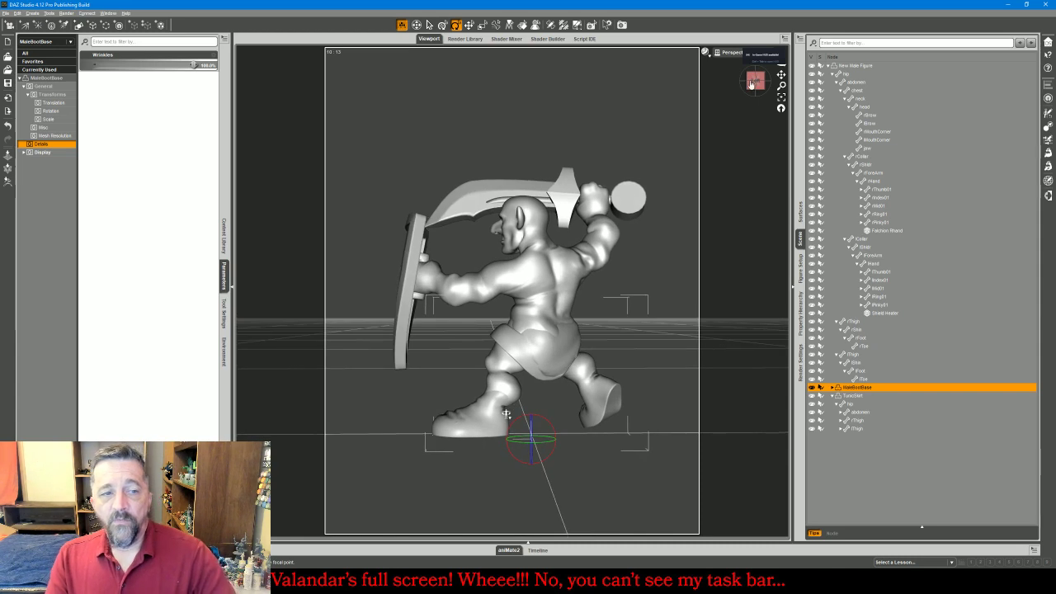
left_click(596, 402)
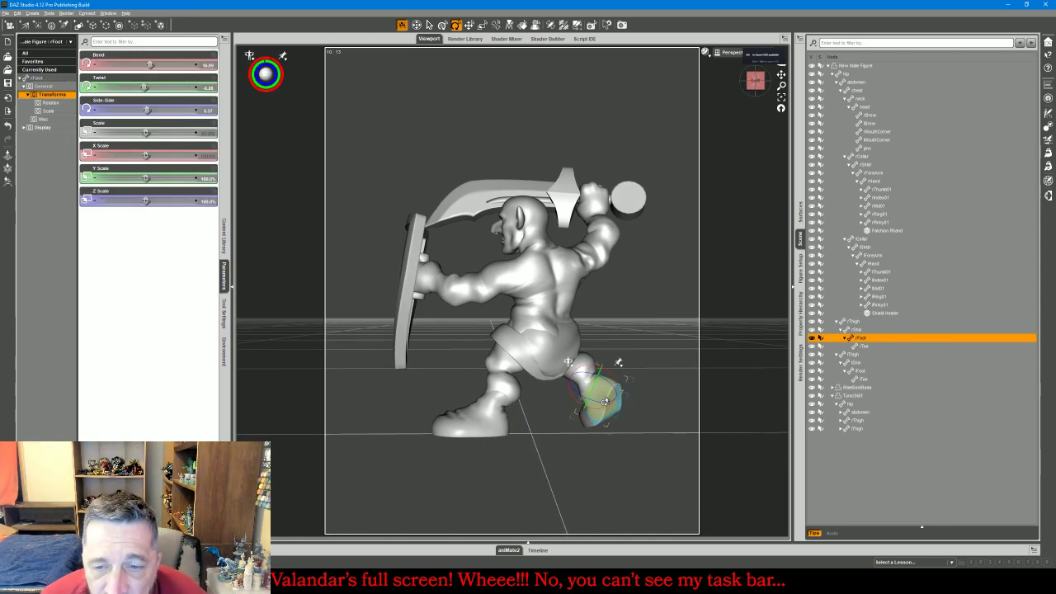
left_click(283, 55)
left_click(295, 71)
left_click(280, 55)
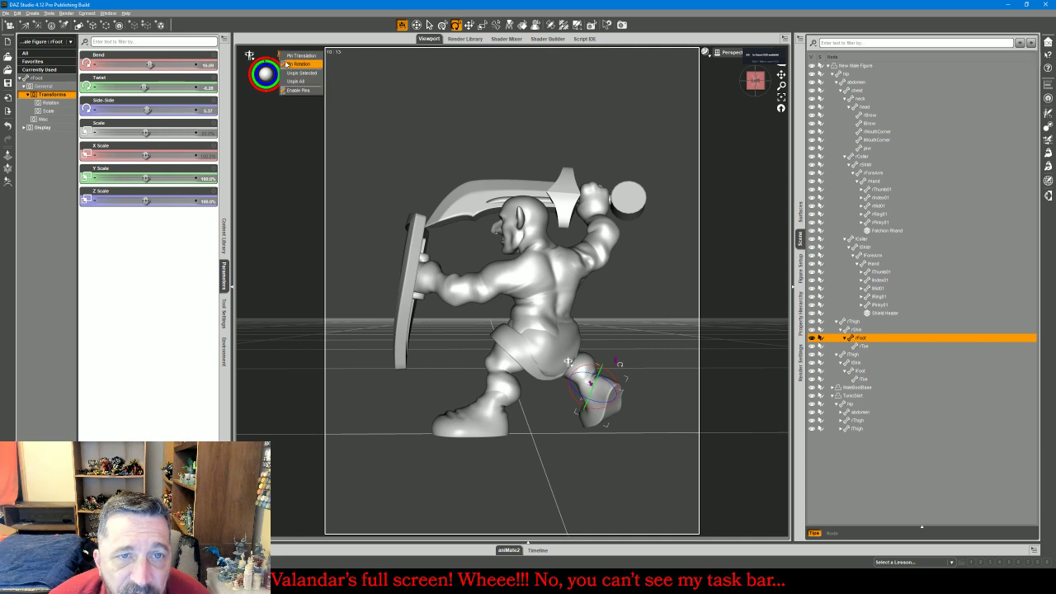
left_click(290, 57)
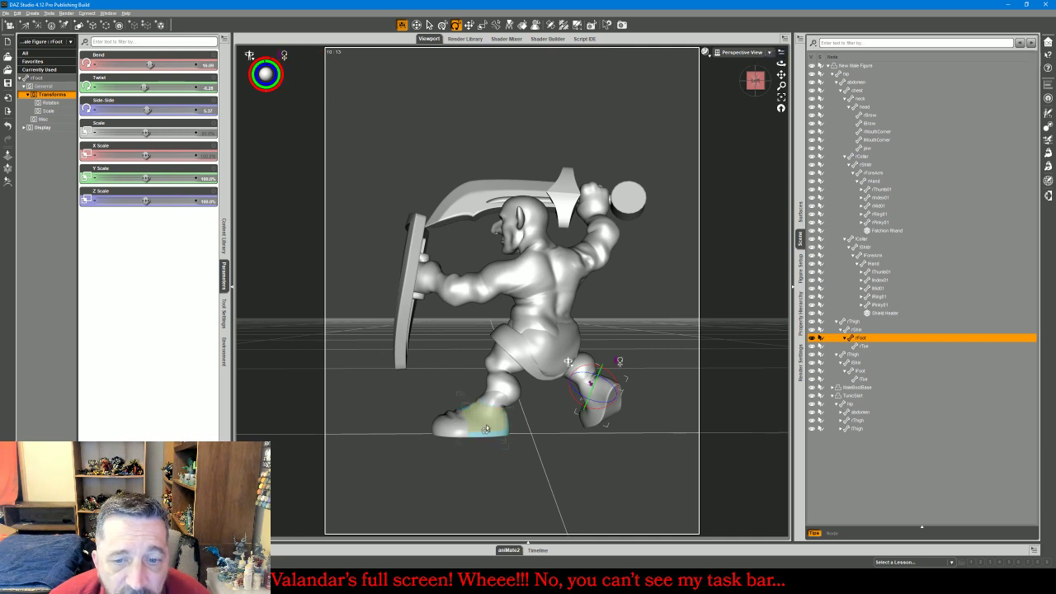
Pin the left foot's translation and rotation so the front boot stays fixed in place
left_click(449, 422)
left_click(284, 55)
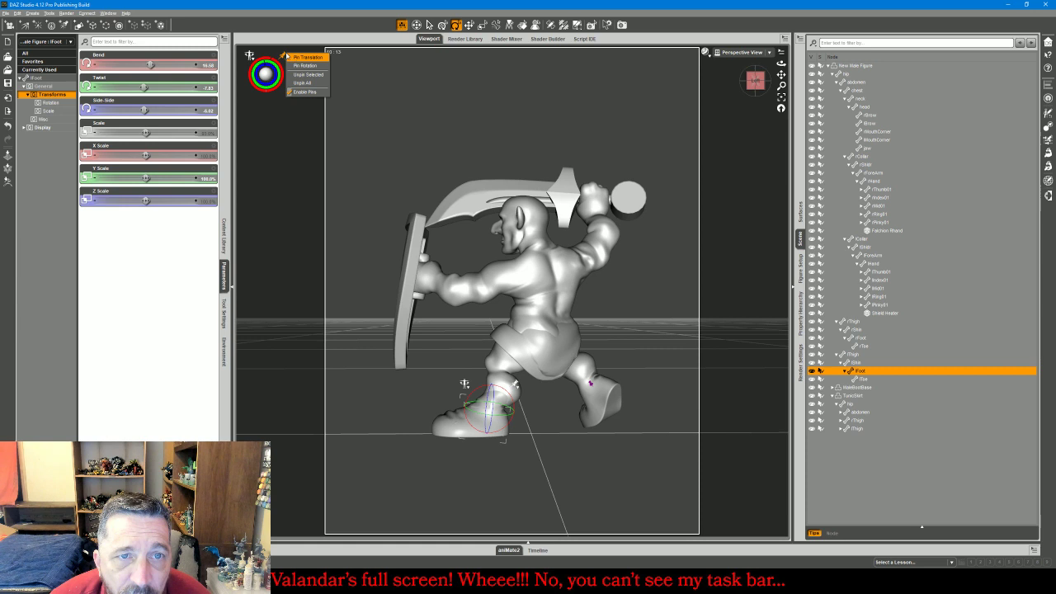
left_click(291, 58)
left_click(279, 55)
left_click(290, 66)
Raise the figure's hip to a Y Translate of 1.00 and remove all pins
left_click(541, 340)
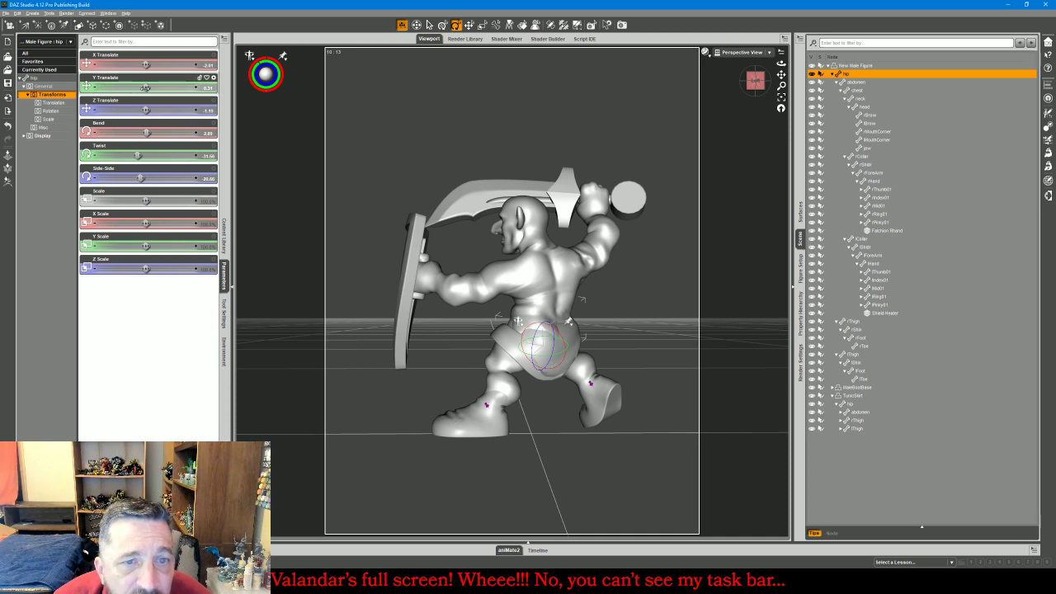
left_click_drag(145, 86, 146, 87)
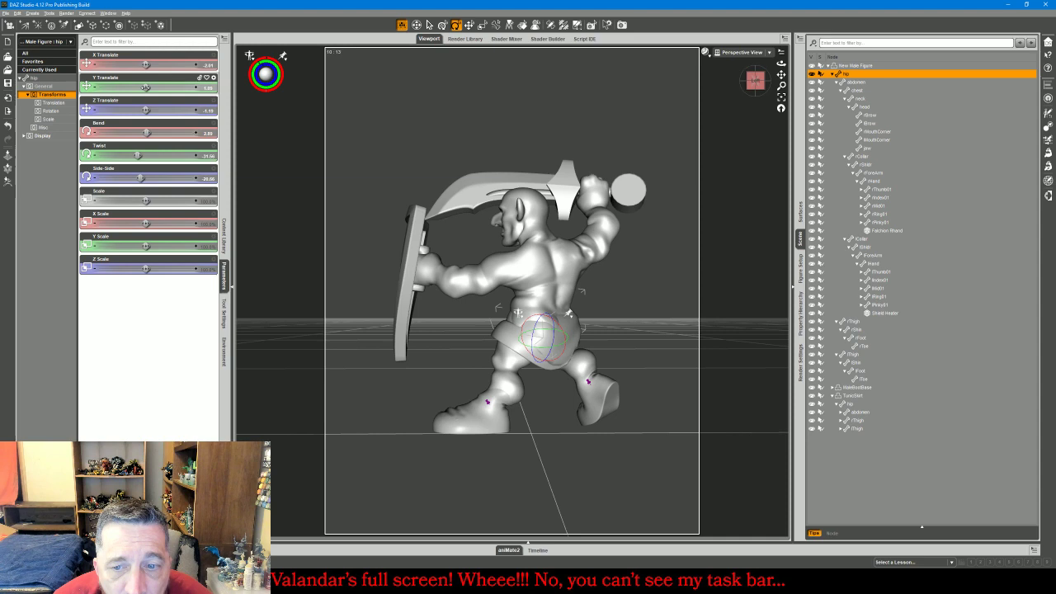
left_click_drag(758, 87, 849, 103)
left_click_drag(772, 114, 743, 103)
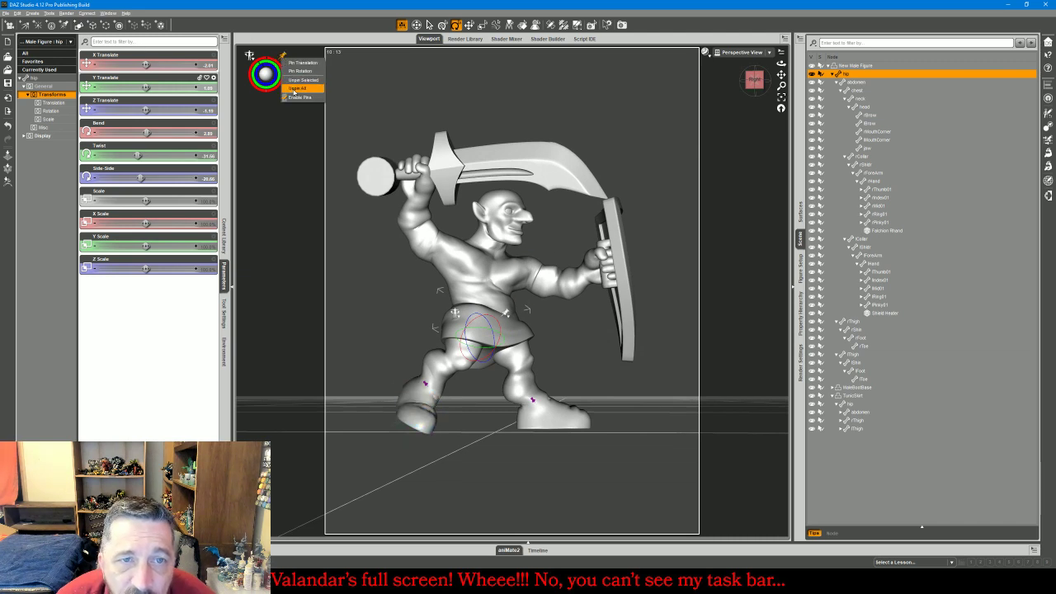
Rotate the right foot and reduce the right shin's bend to straighten the rear leg toward the floor
left_click(420, 396)
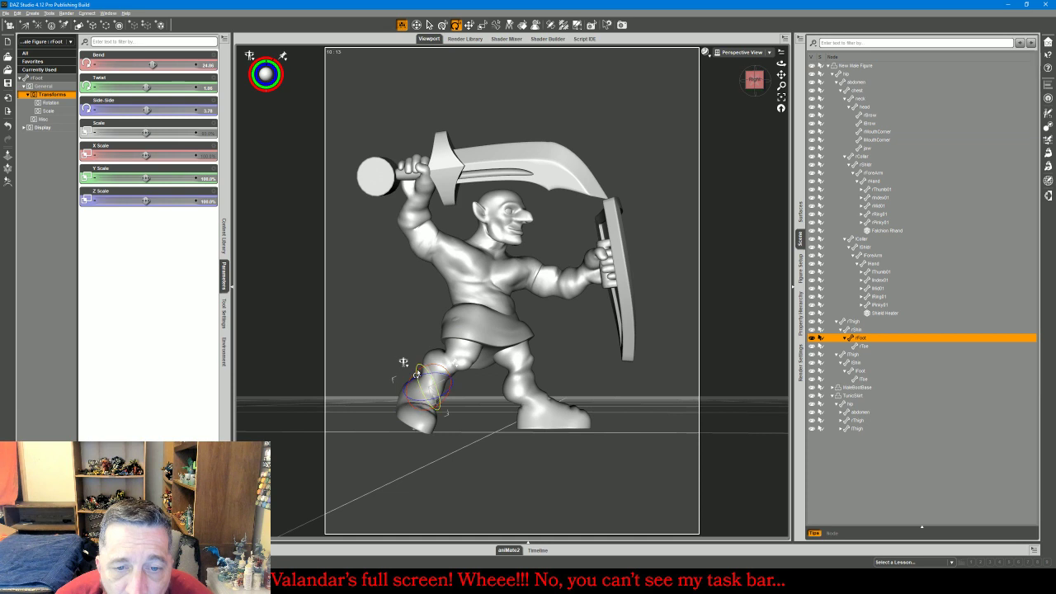
left_click_drag(421, 381, 430, 377)
mouse_move(429, 378)
left_mouse_down()
mouse_move(426, 388)
mouse_move(433, 363)
left_mouse_up()
left_click(433, 362)
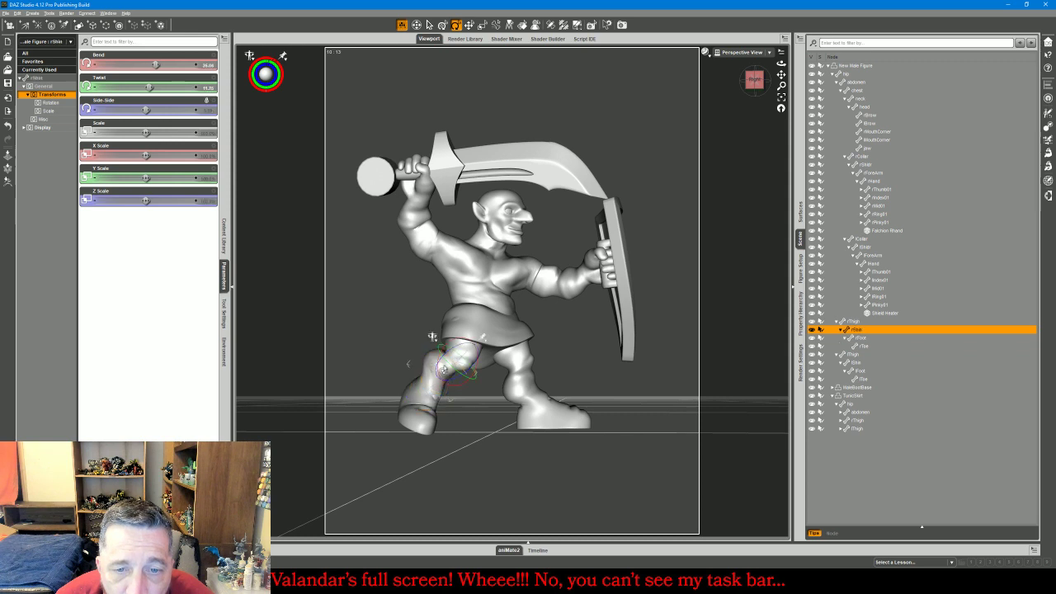
left_click_drag(474, 368, 487, 366)
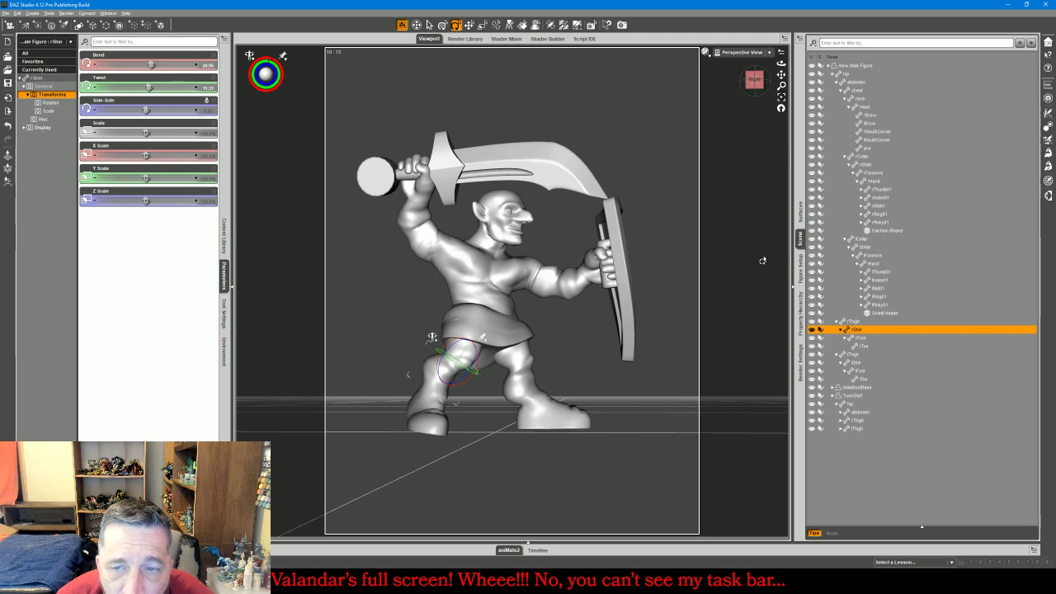
left_click_drag(755, 80, 685, 63)
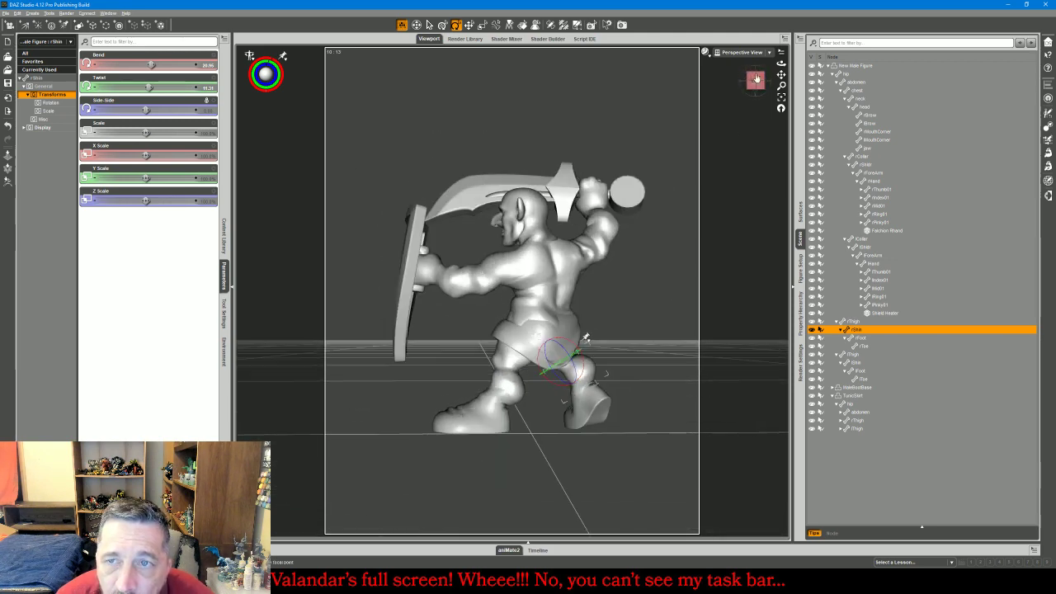
Twist the right toe in the Right View to level the front of the rear boot with the ground
left_click(729, 52)
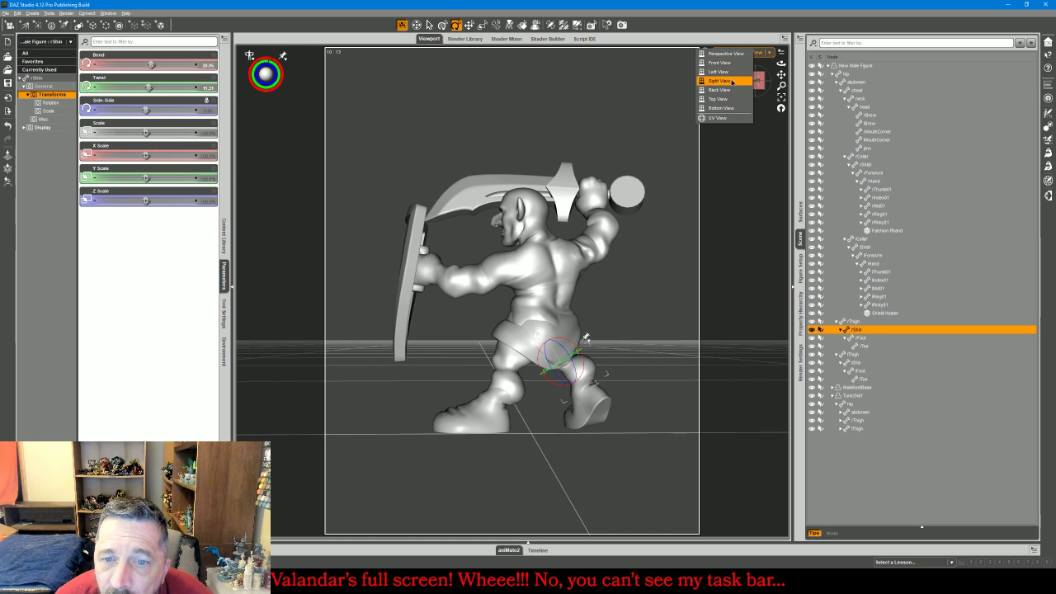
left_click(719, 81)
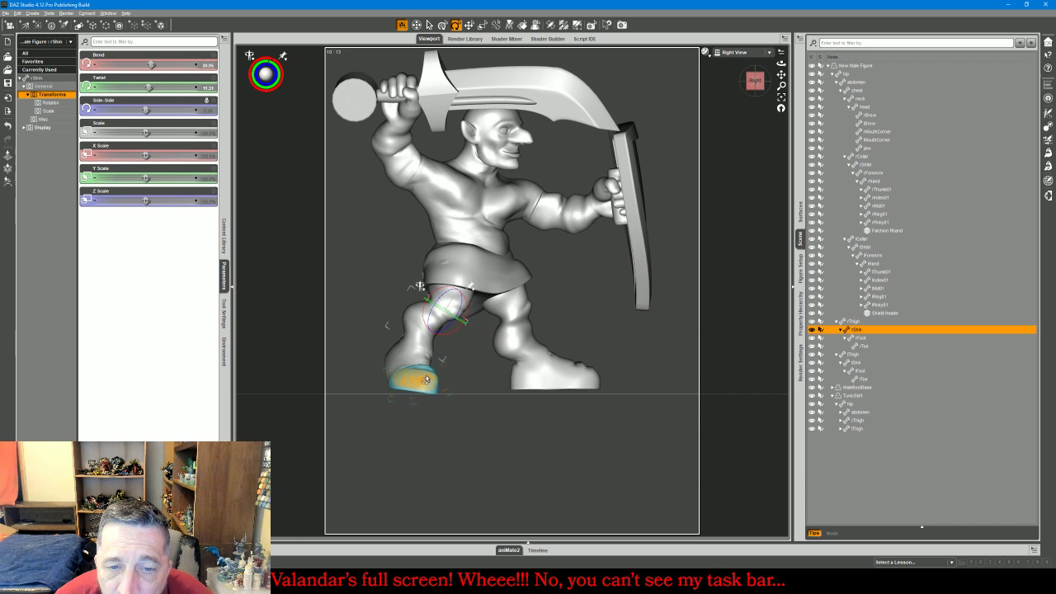
left_click(426, 380)
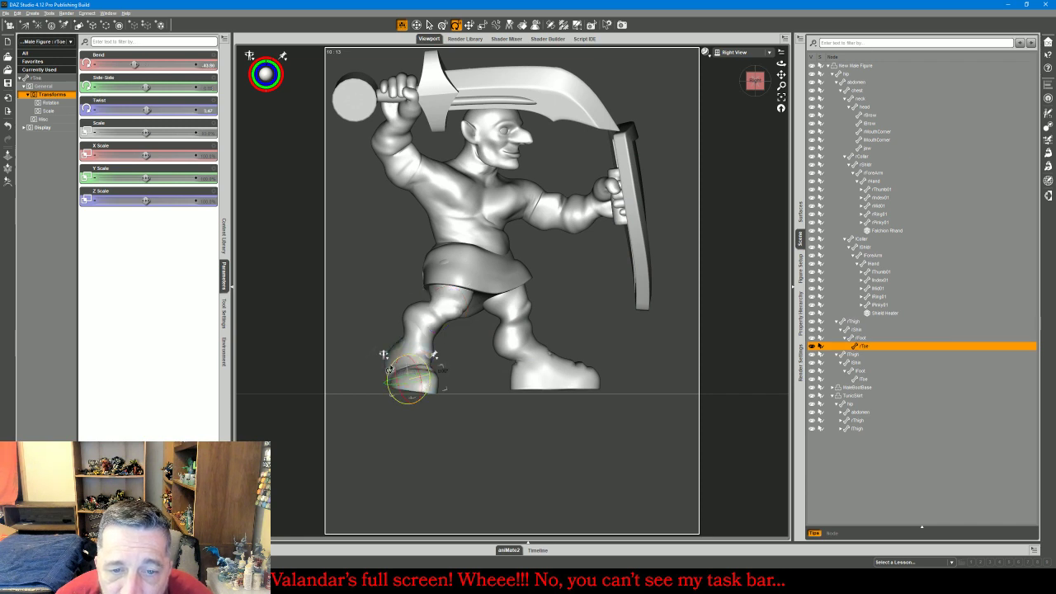
left_click_drag(390, 370, 416, 374)
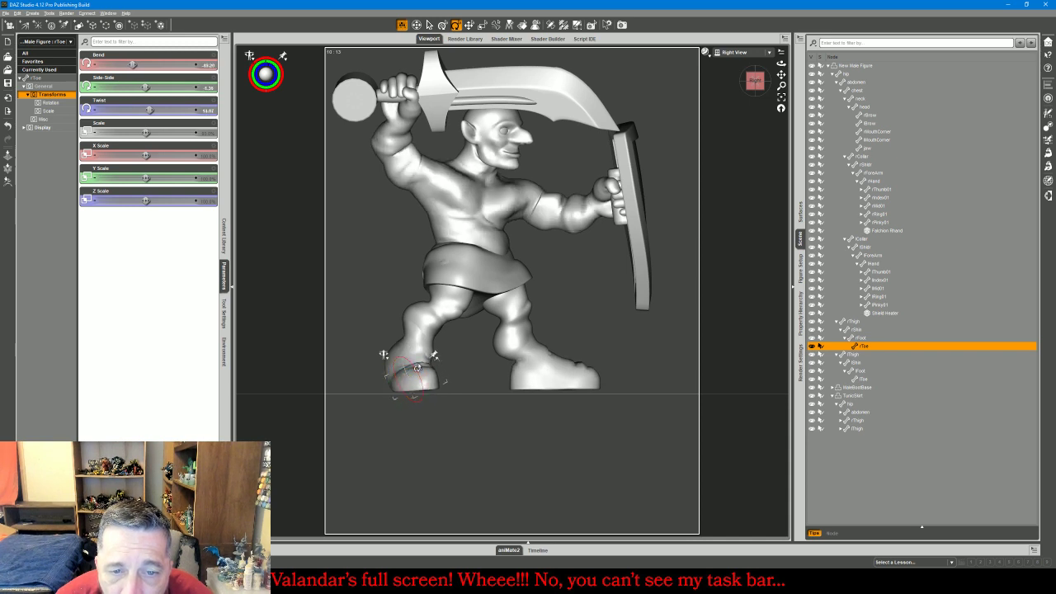
Adjust the right foot's side-to-side tilt so the rear boot's toe rests on the ground line
left_click(415, 334)
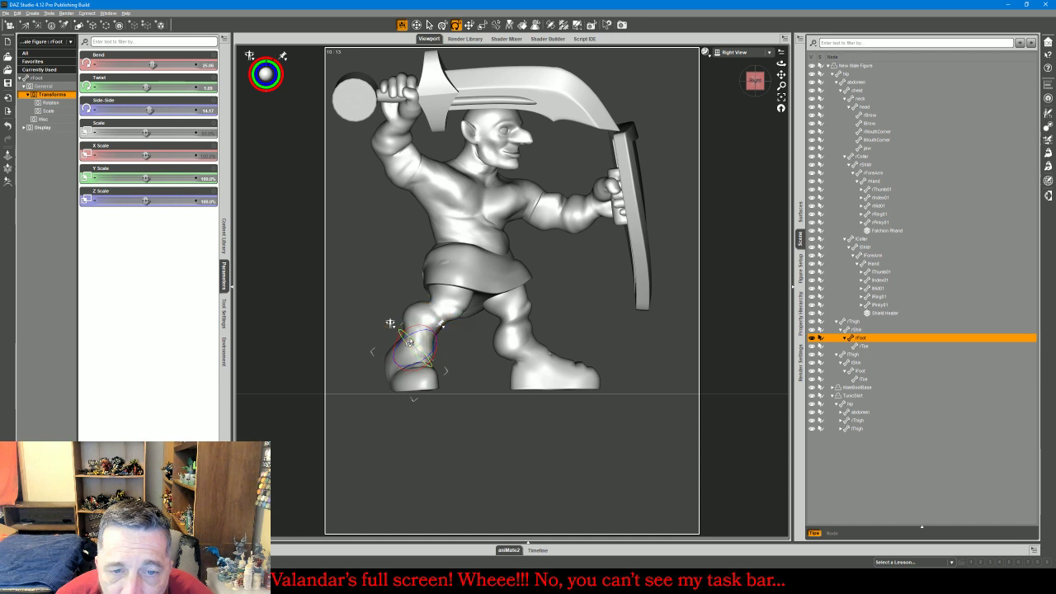
left_click_drag(415, 338, 418, 339)
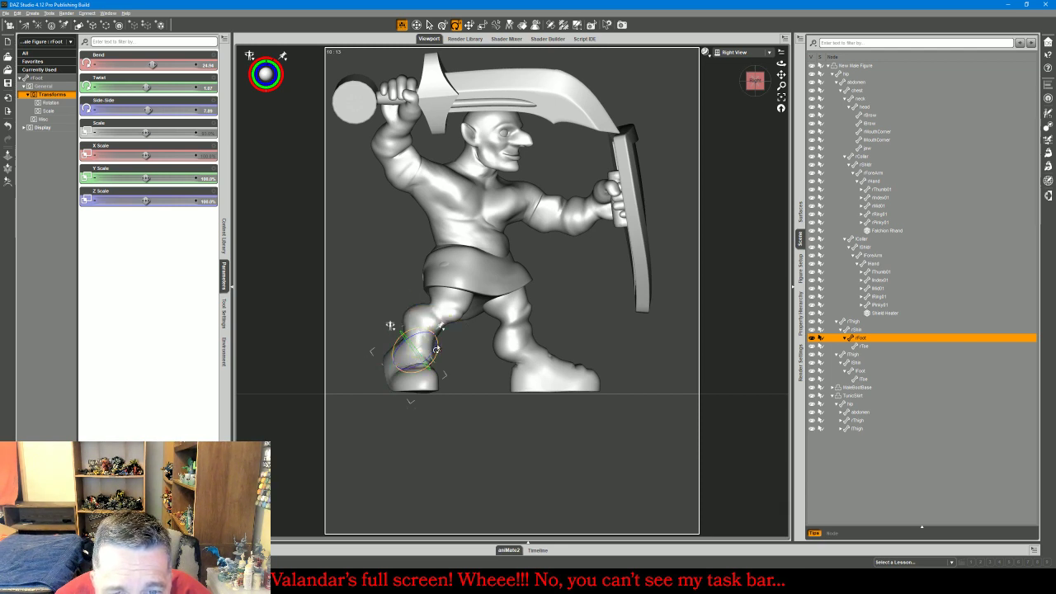
left_click_drag(439, 354, 442, 336)
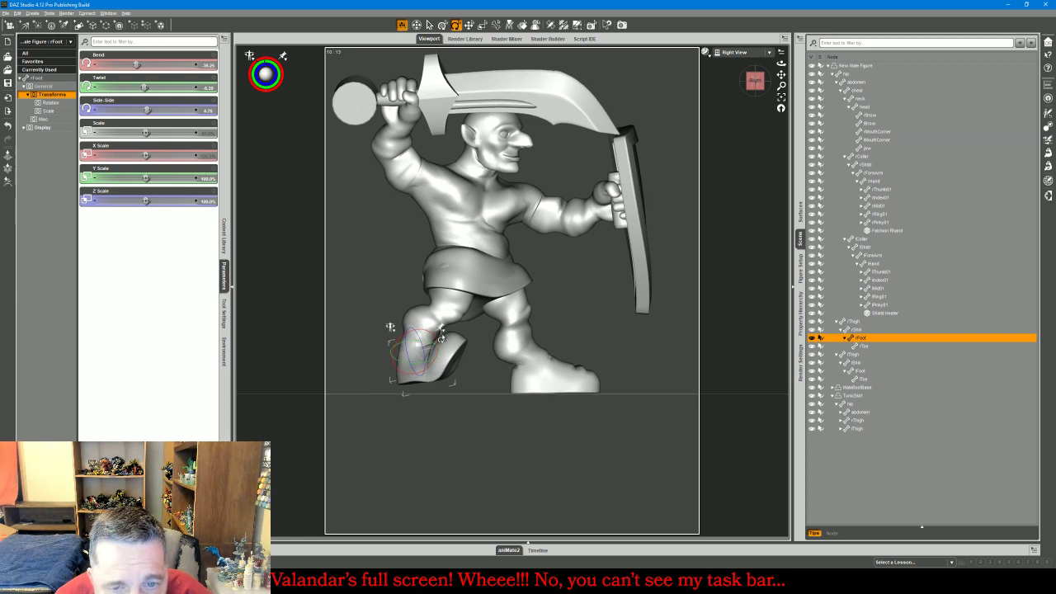
left_click_drag(436, 345, 435, 363)
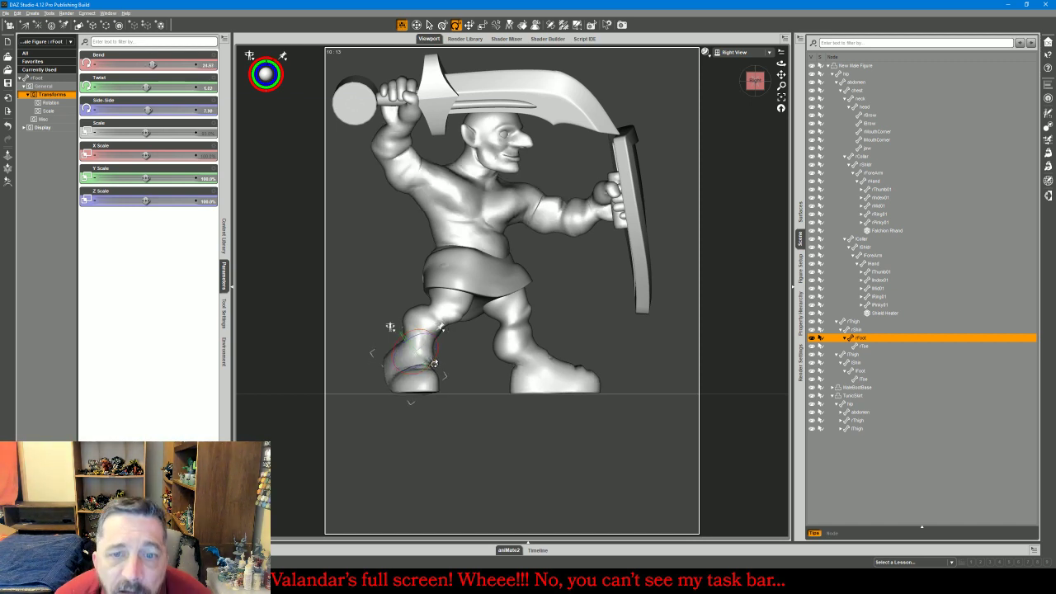
Return to the Perspective View and set the New Male Figure's Muscular adjustment to 100%
left_click(739, 52)
left_click(745, 65)
left_click_drag(781, 64, 273, 83)
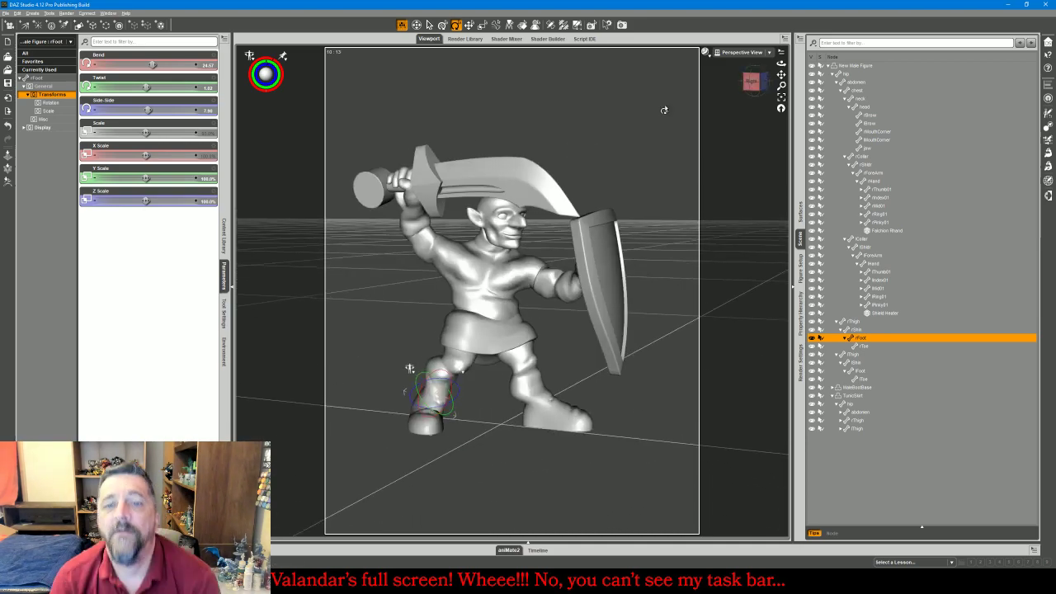
left_click(856, 66)
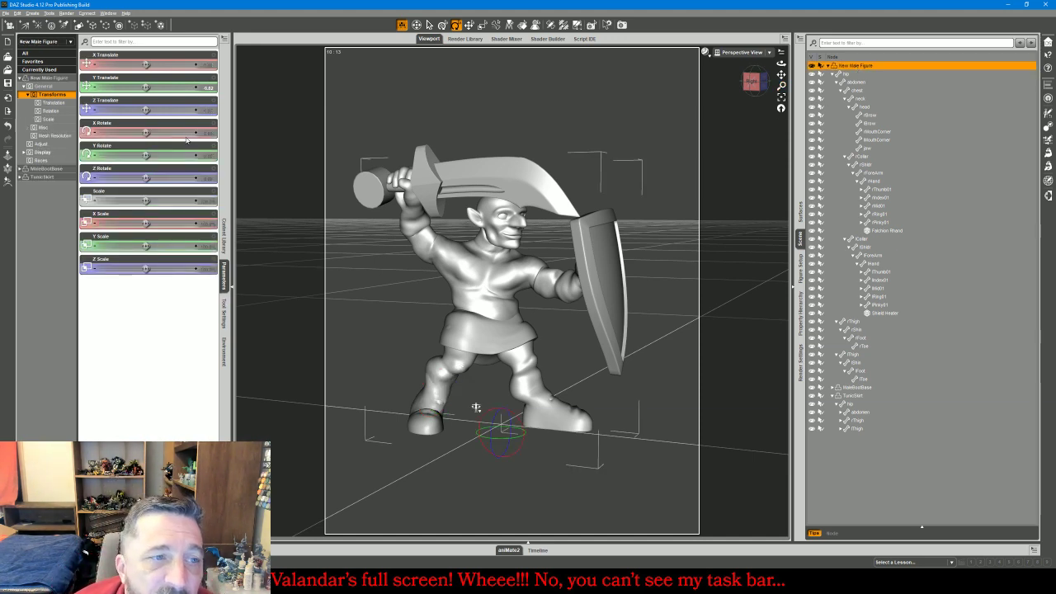
left_click(50, 145)
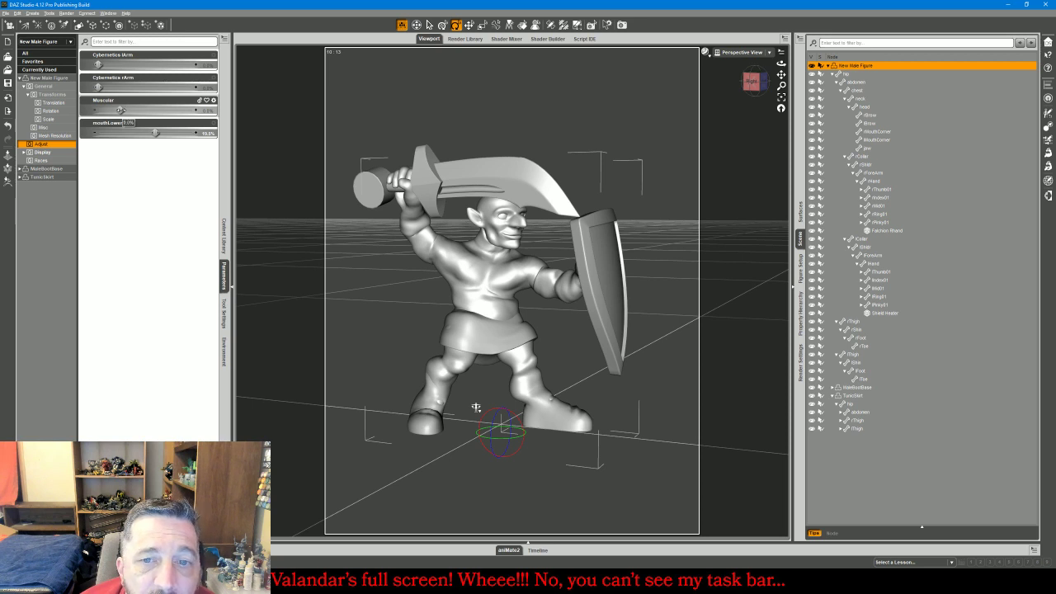
left_click_drag(121, 110, 255, 109)
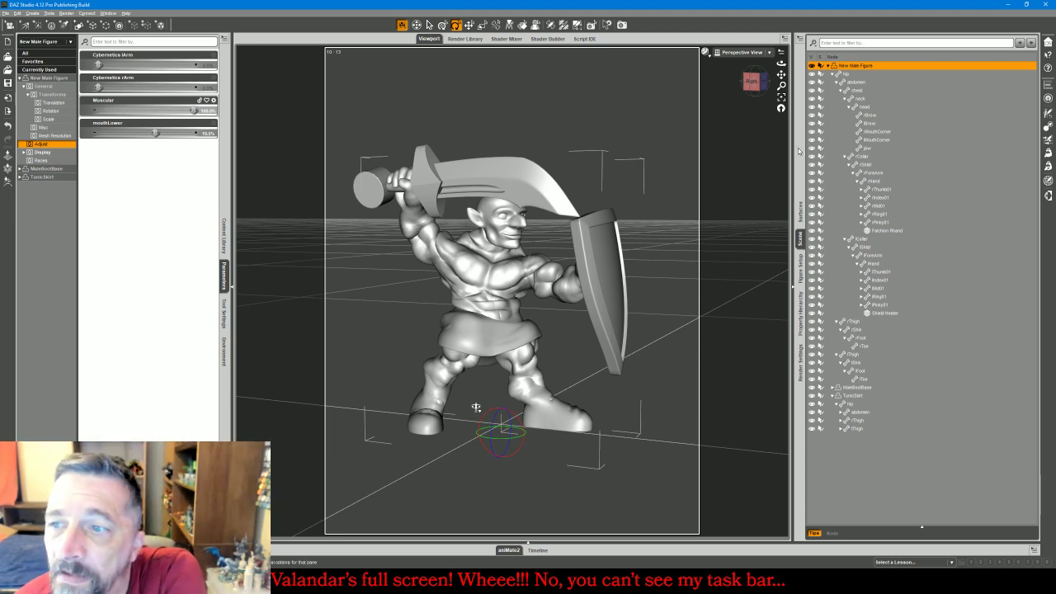
Hide the falchion, the heater shield and the TunicSkirt to expose the figure's body
left_click(812, 231)
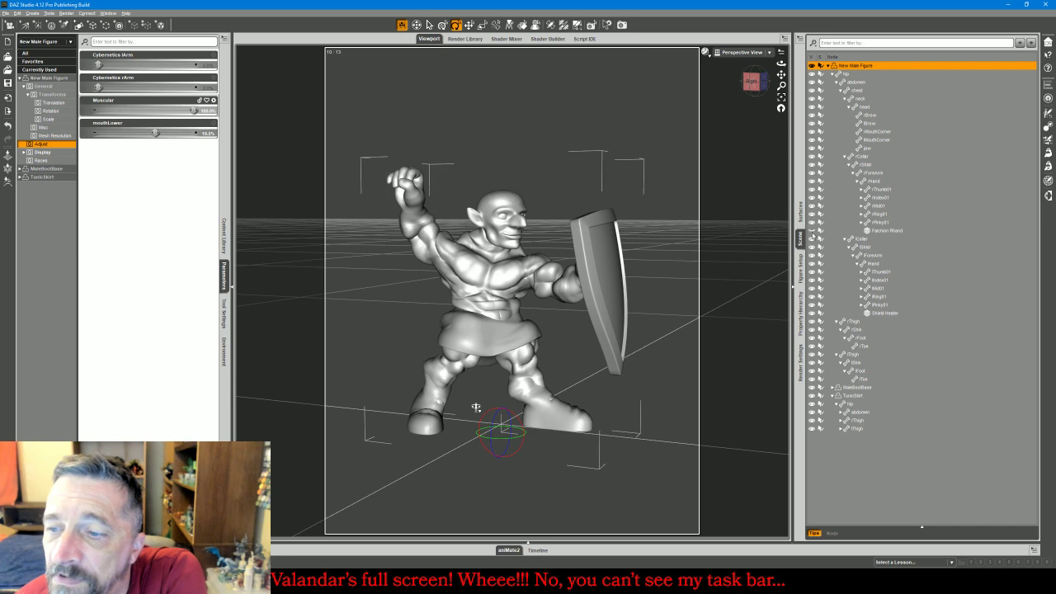
left_click(812, 314)
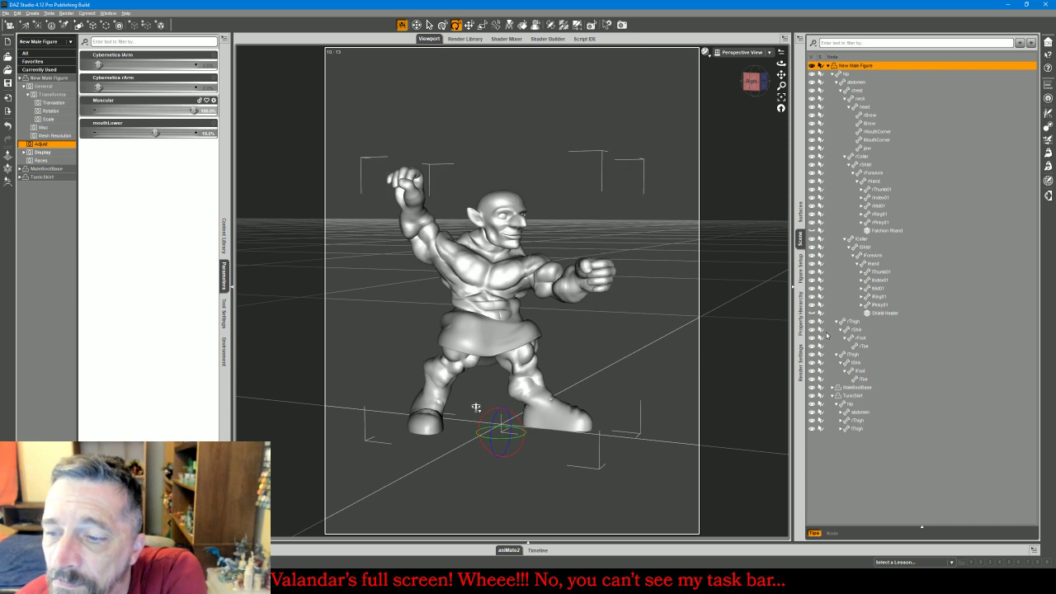
left_click(832, 396)
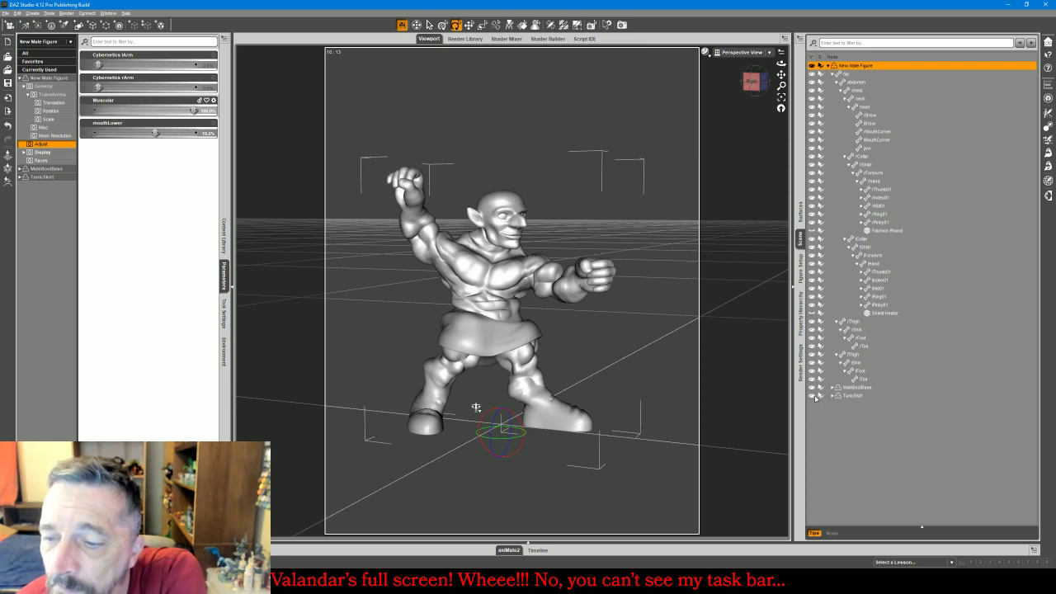
left_click(812, 396)
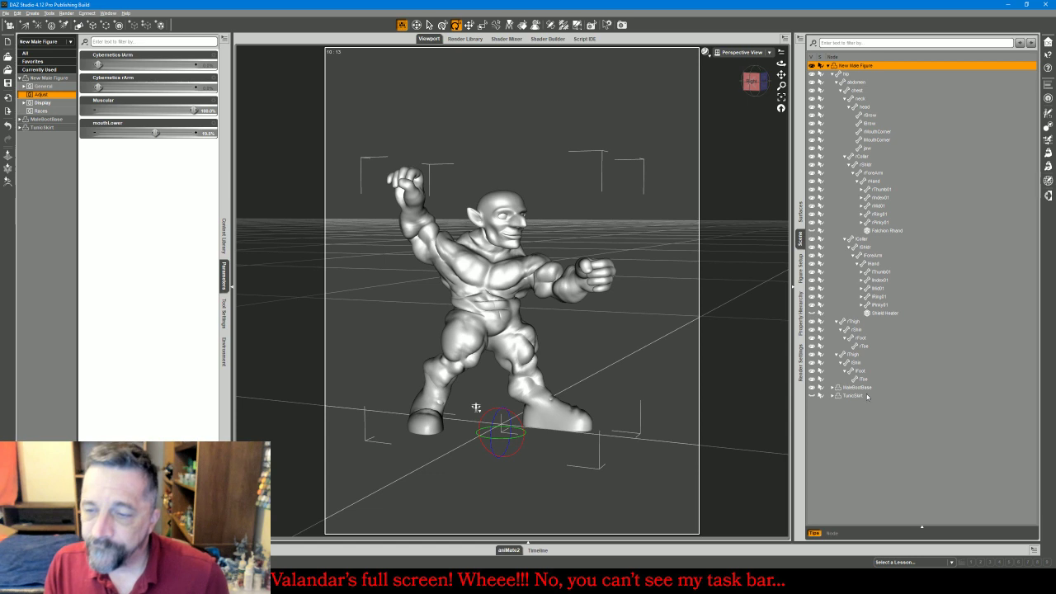
Show the MaleBootBase mesh resolution settings and change the viewport drawing style to Wire Texture Shaded
left_click(858, 388)
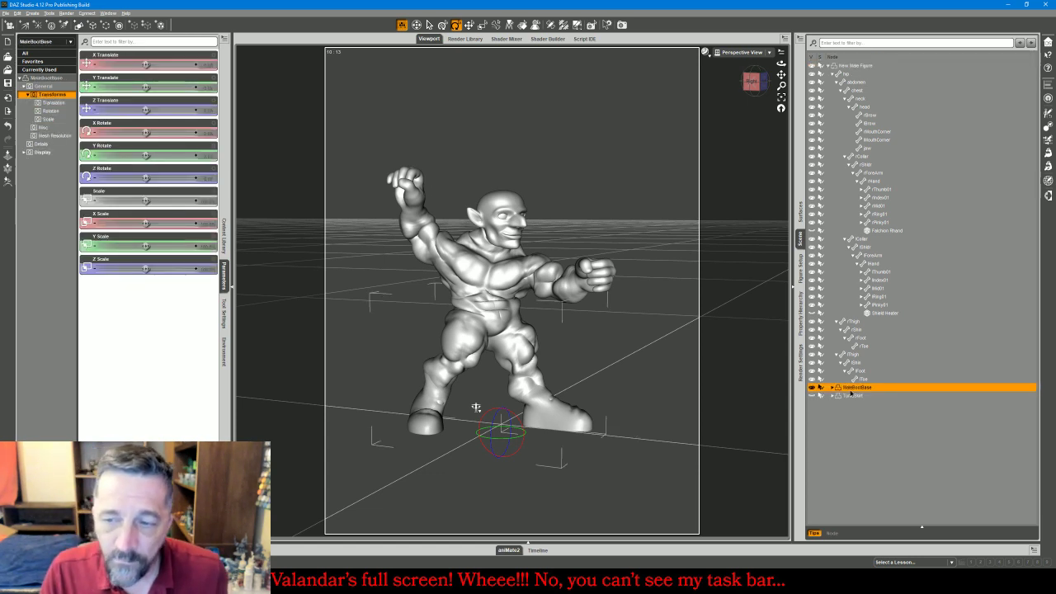
left_click(45, 135)
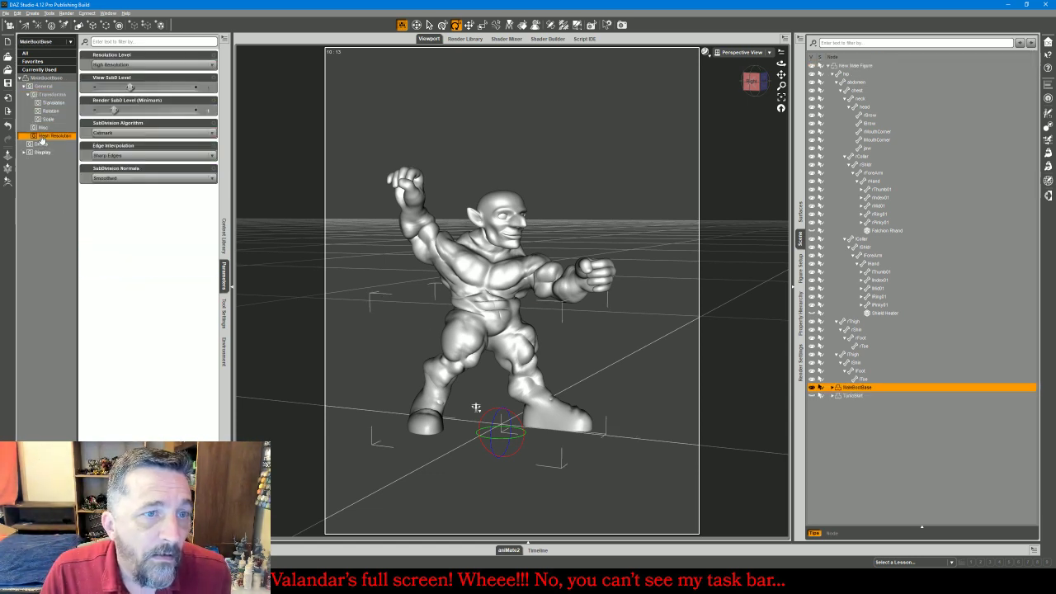
left_click(707, 53)
left_click(707, 53)
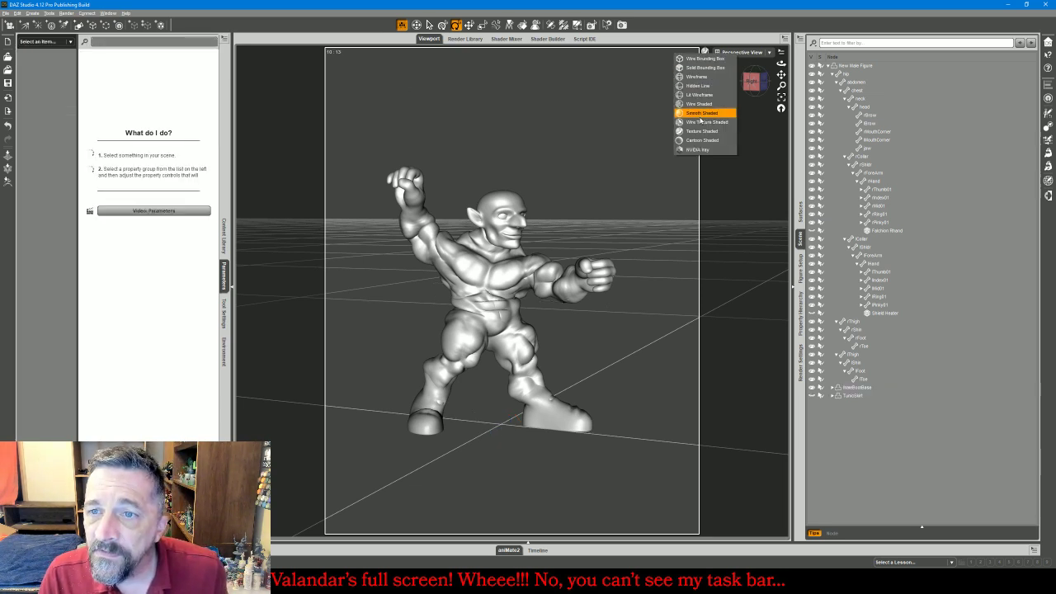
left_click(702, 123)
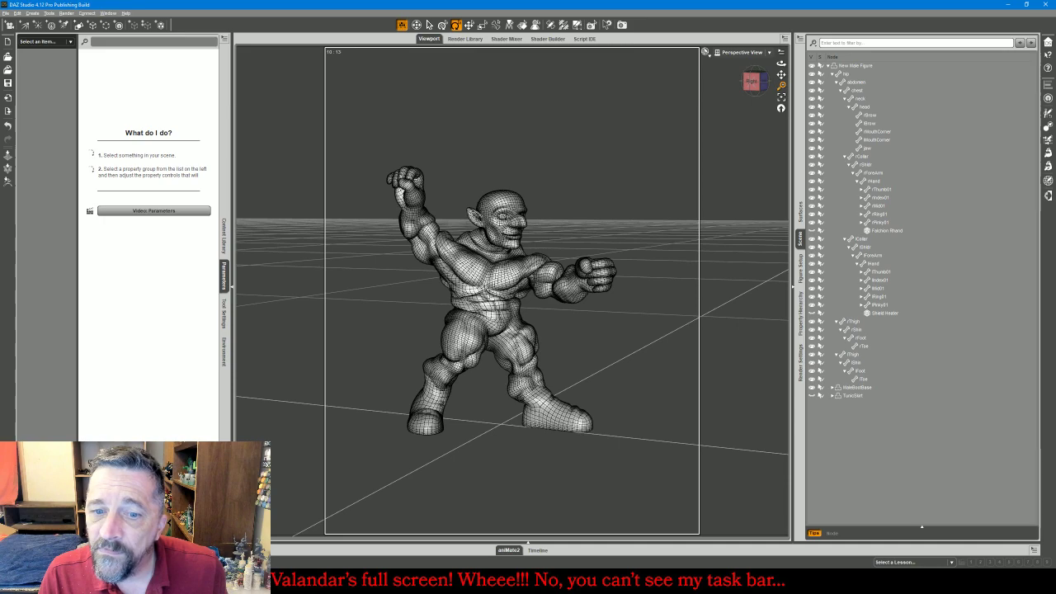
Set the MaleBootBase View SubD Level to 2 and raise its minimum Render SubD Level, with the front boot in close view
mouse_move(782, 86)
left_mouse_down()
mouse_move(782, 62)
mouse_move(781, 75)
left_mouse_up()
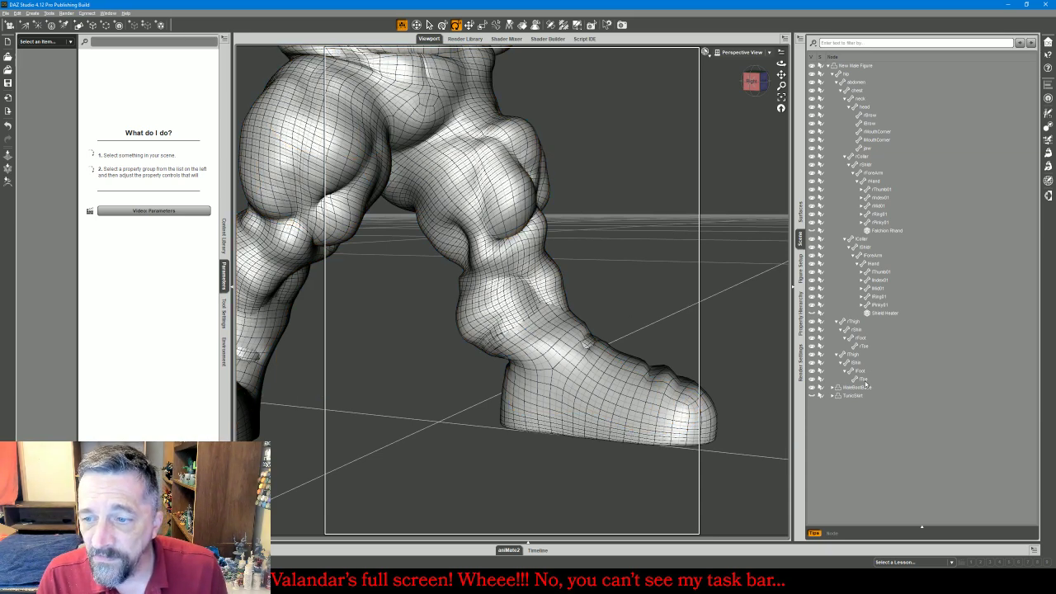
left_click(863, 386)
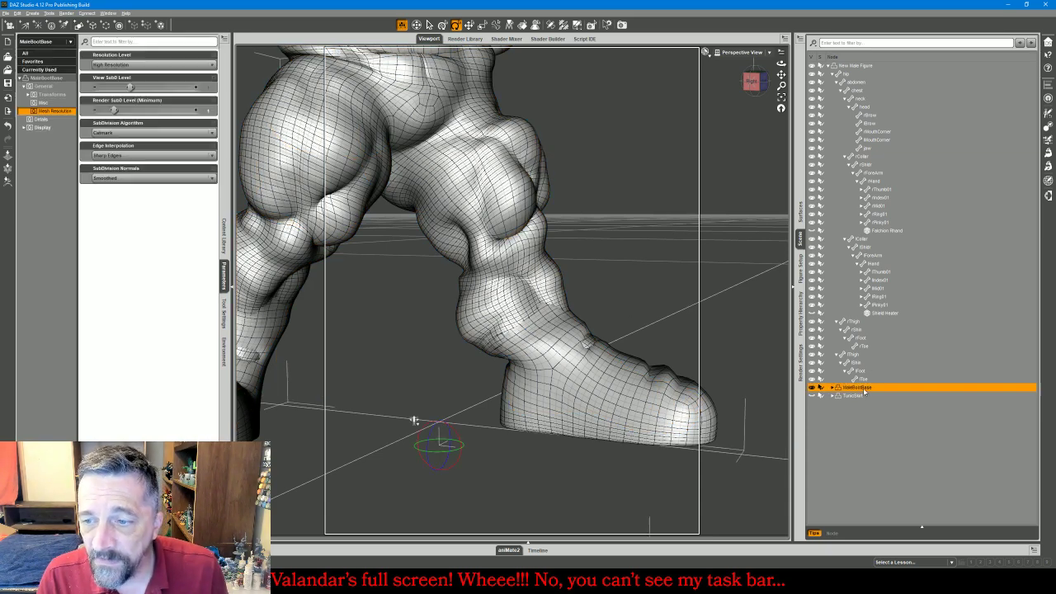
left_click(196, 88)
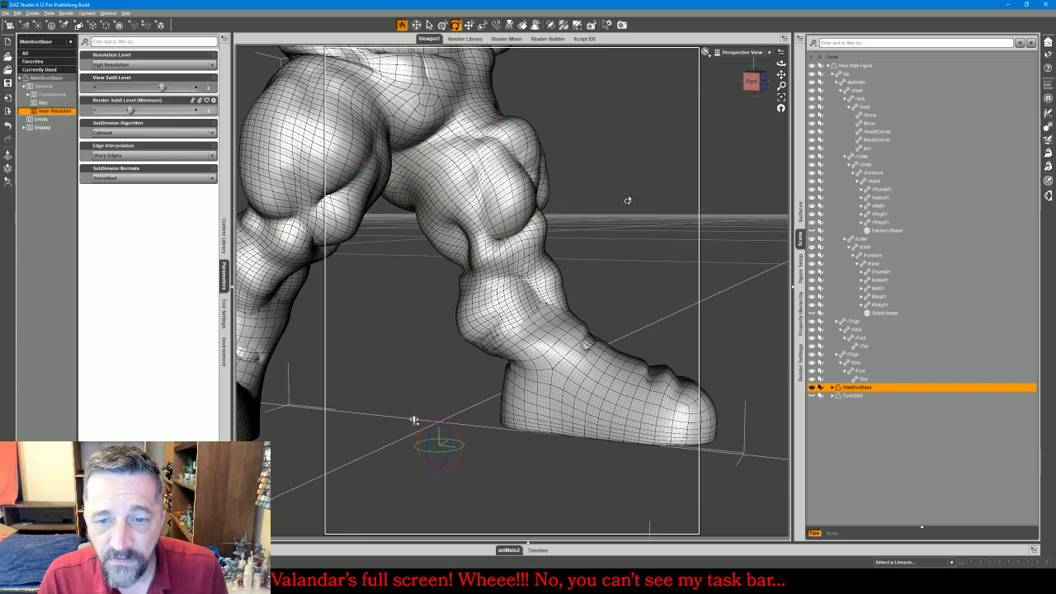
Deselect the boots, frame the whole figure and set the viewport drawing style to Texture Shaded
left_click(655, 205)
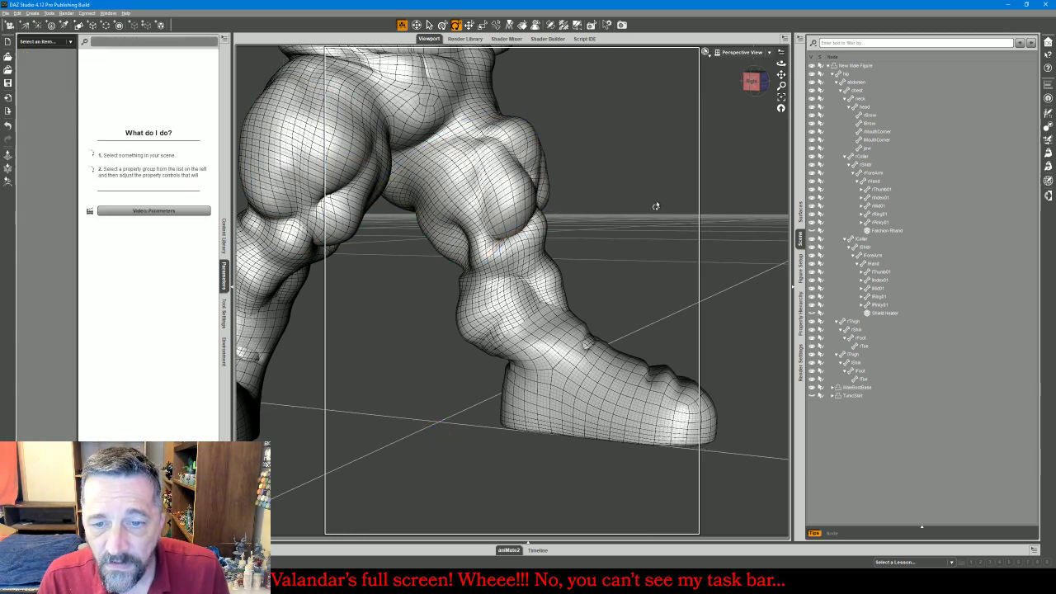
left_click(782, 97)
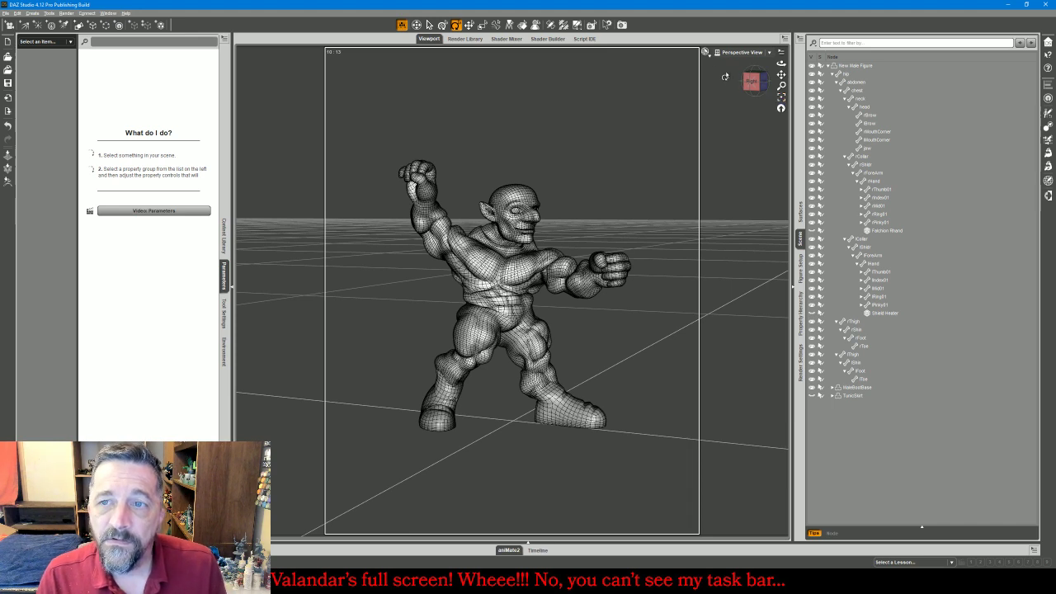
left_click(707, 53)
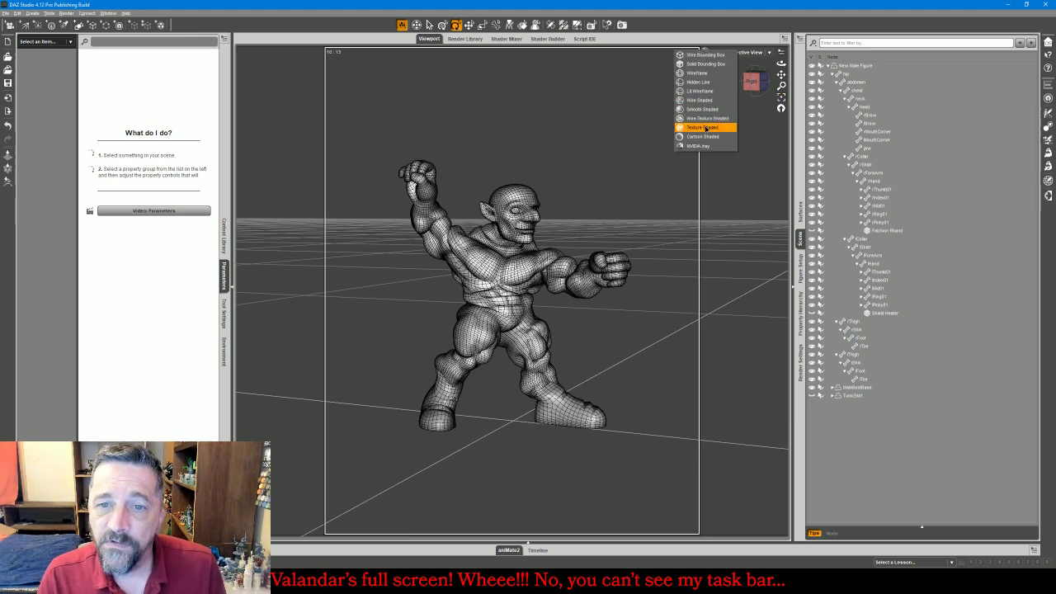
left_click(705, 128)
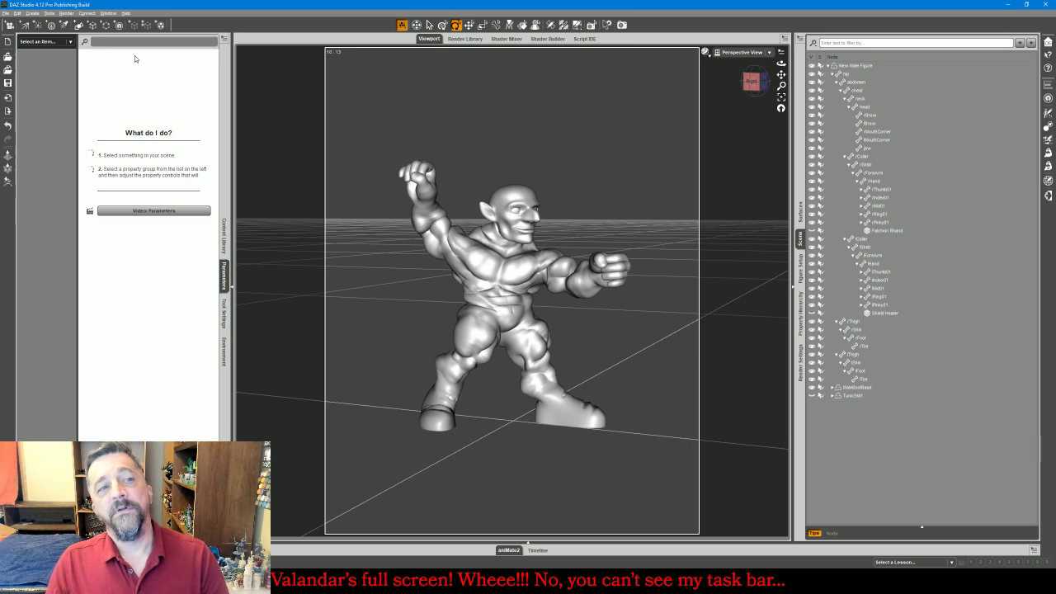
Start exporting the visible booted figure and create a folder named Gnomes inside the !BROADCAST folder
left_click(5, 13)
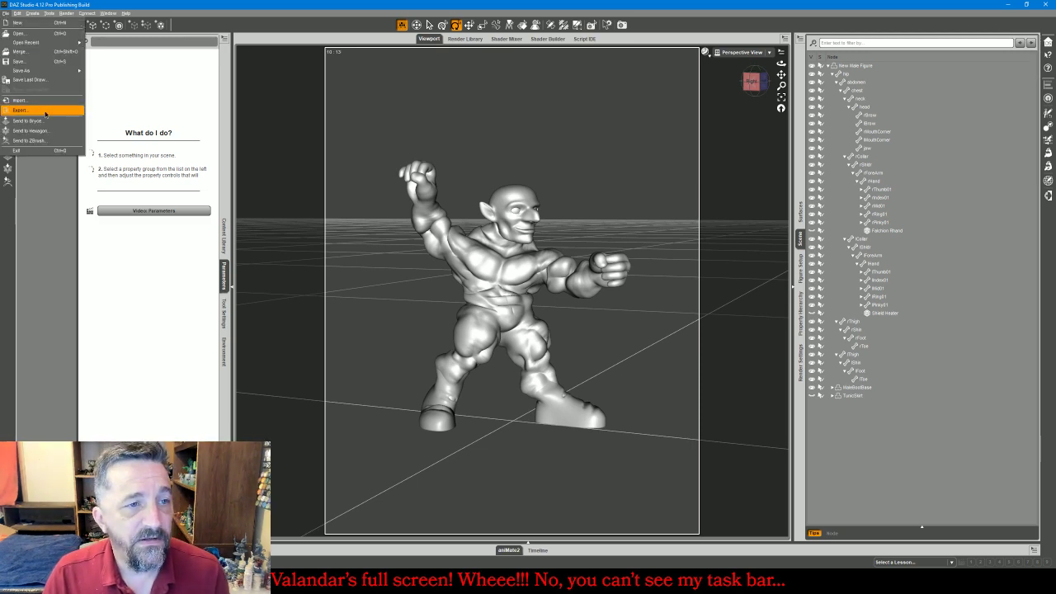
left_click(41, 110)
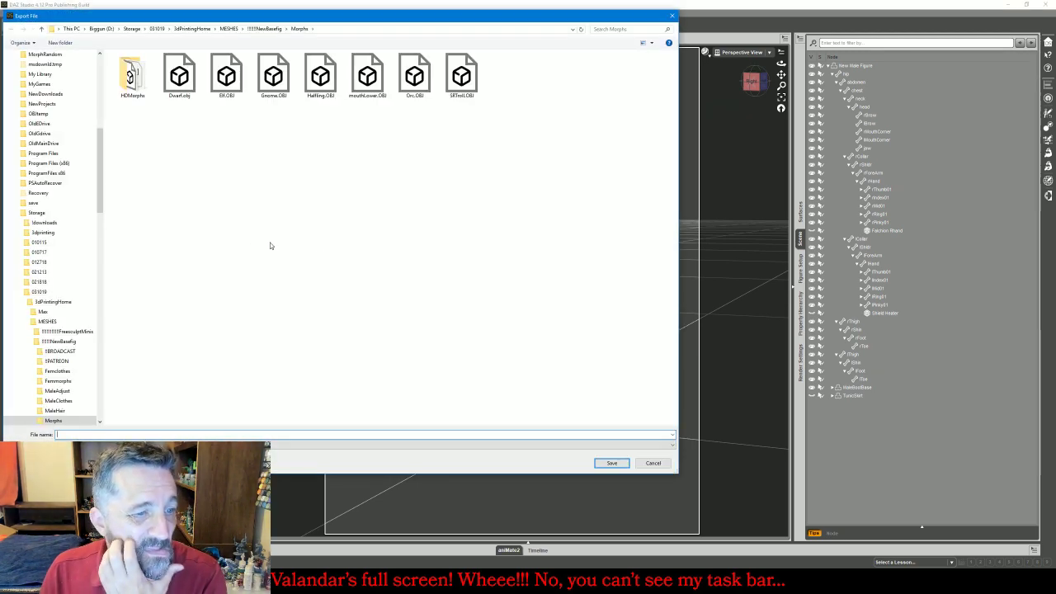
left_click(60, 352)
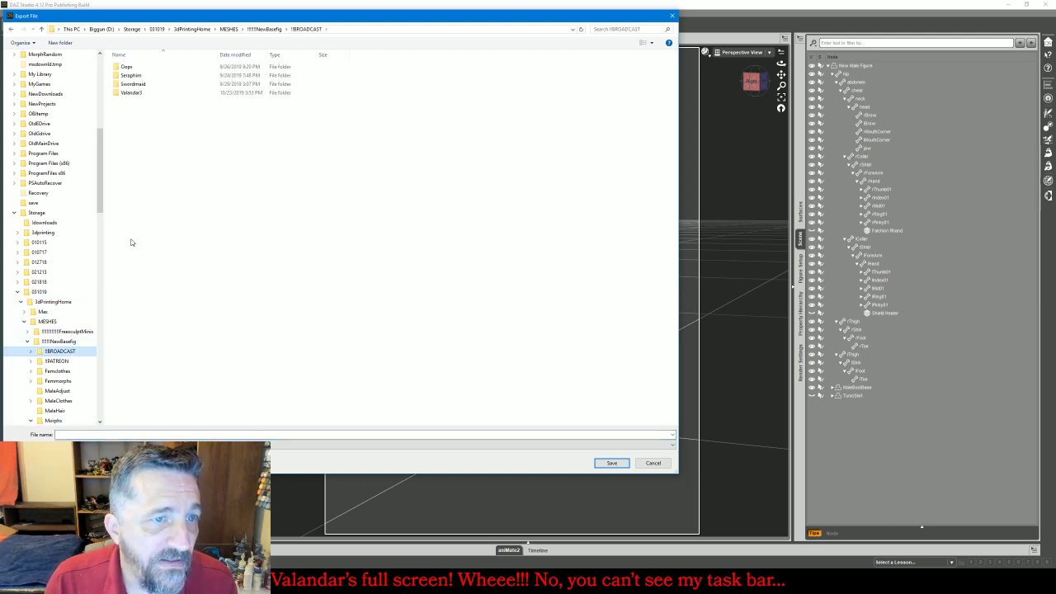
left_click(59, 43)
type("G")
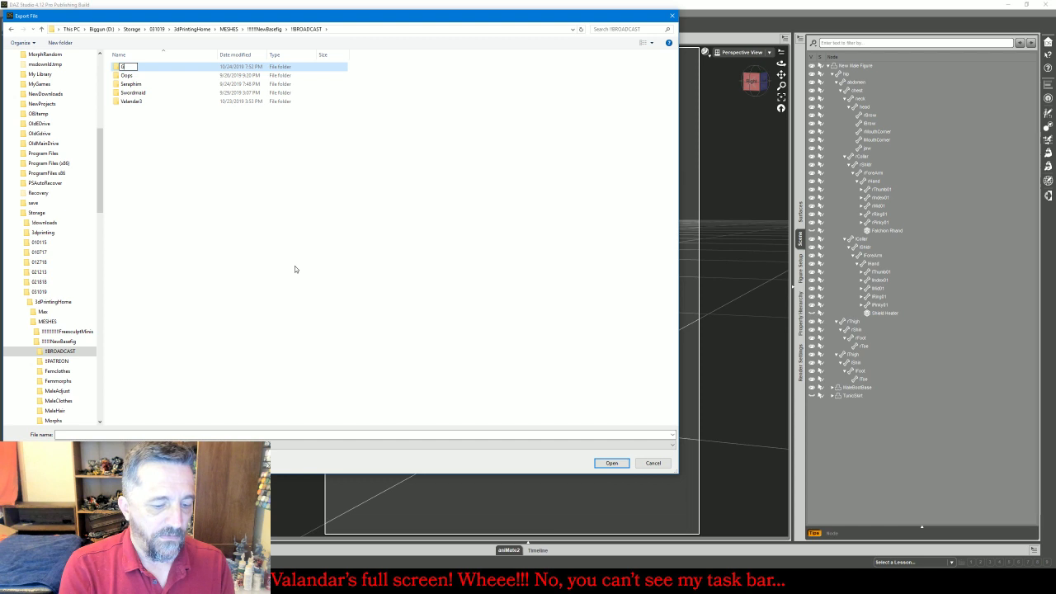
type("nomes")
key("Return")
Export the booted figure into the Gnomes folder as GnomBod, accepting the OBJ options at 100% scale
key("Return")
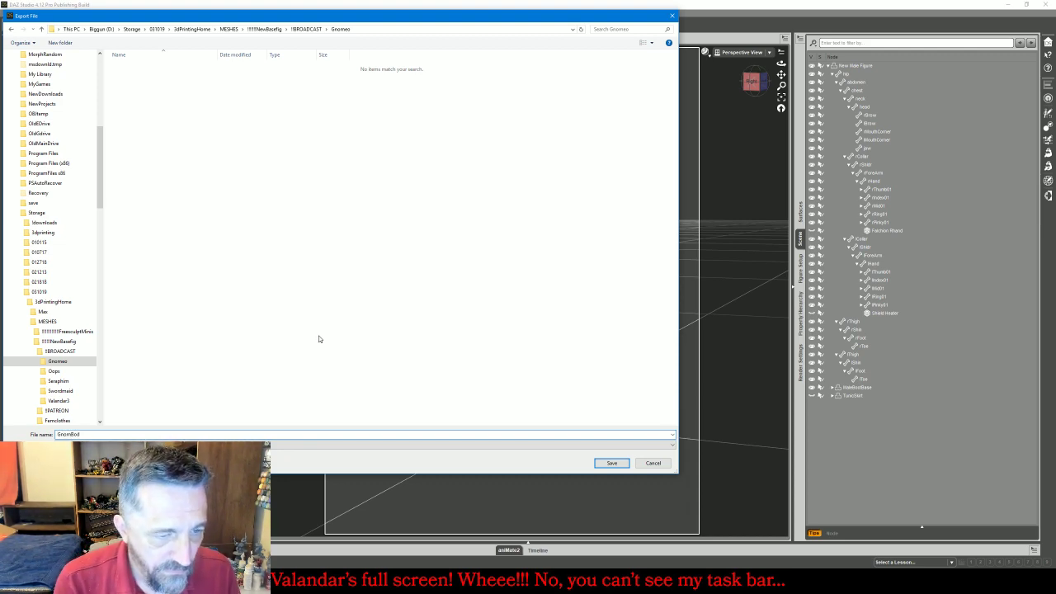
key("Return")
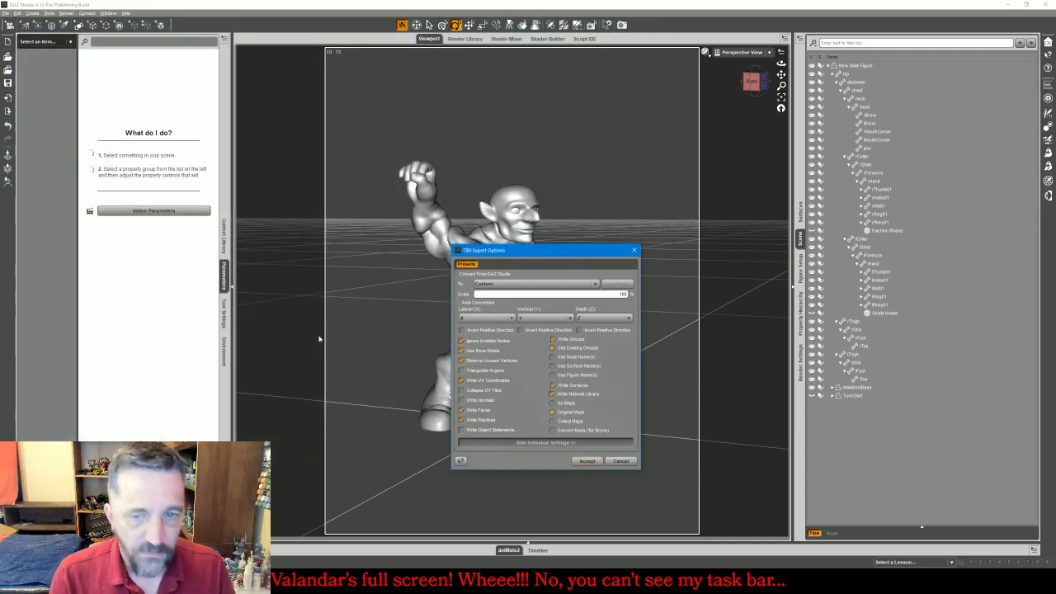
left_click(587, 460)
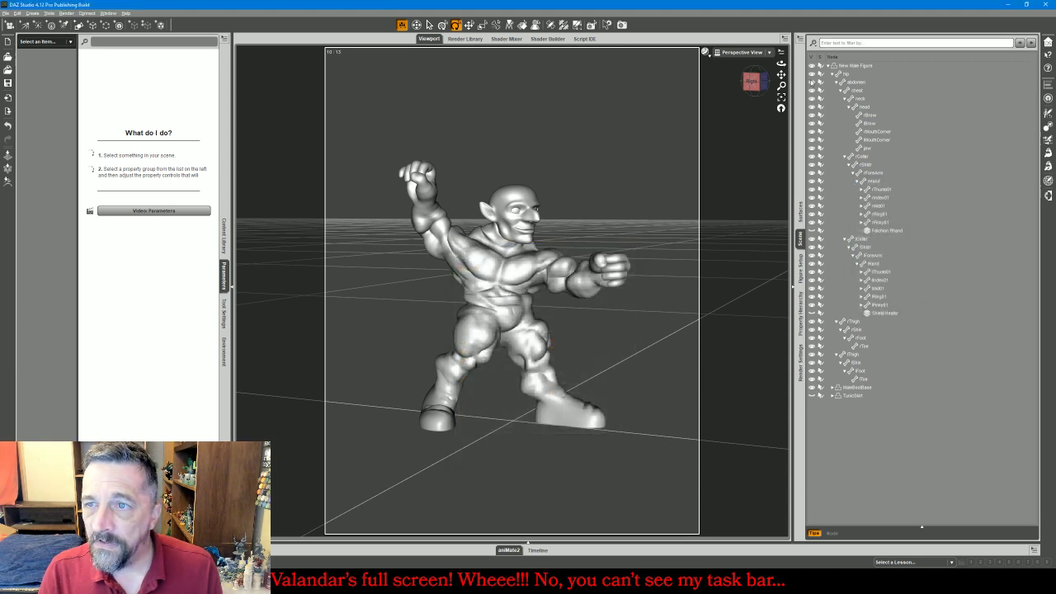
Hide the New Male Figure and MaleBootBase, and show the TunicSkirt on its own
left_click(812, 65)
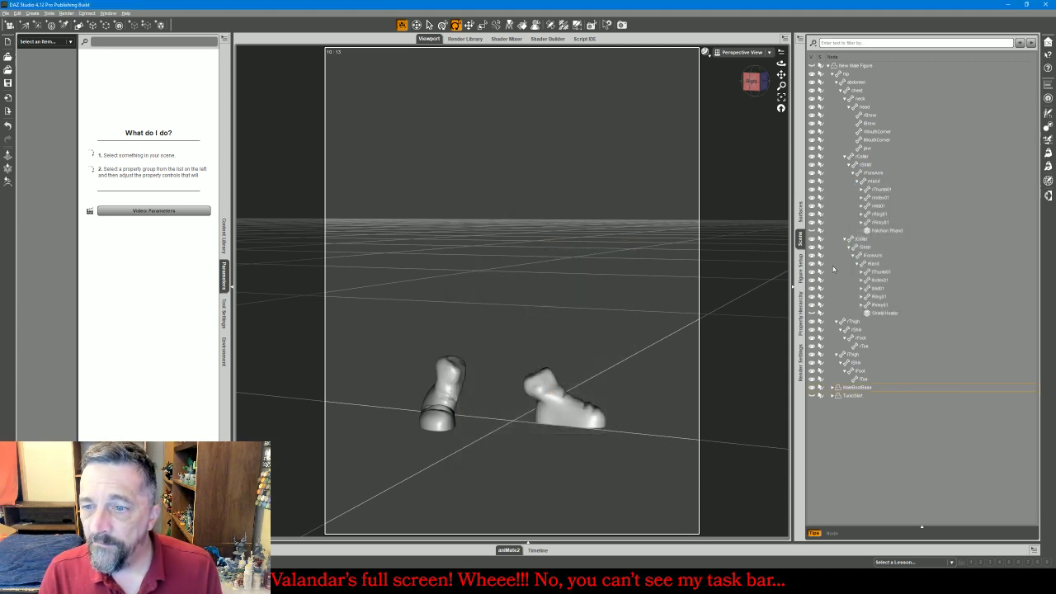
left_click(812, 386)
left_click(812, 395)
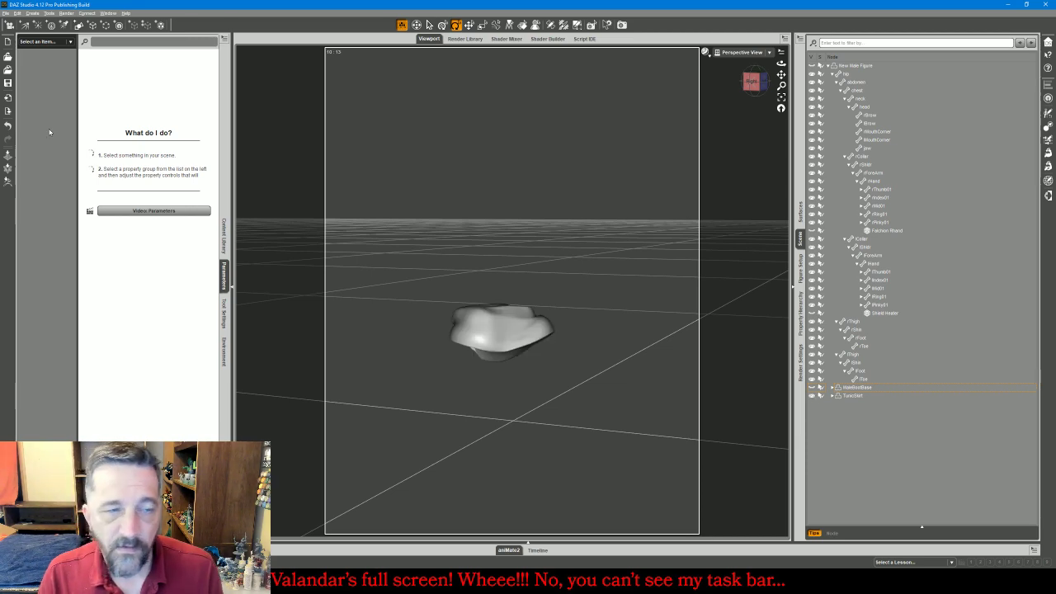
Export the isolated skirt as GnomSkirt into the Gnomes folder, accepting the current OBJ export options
left_click(6, 14)
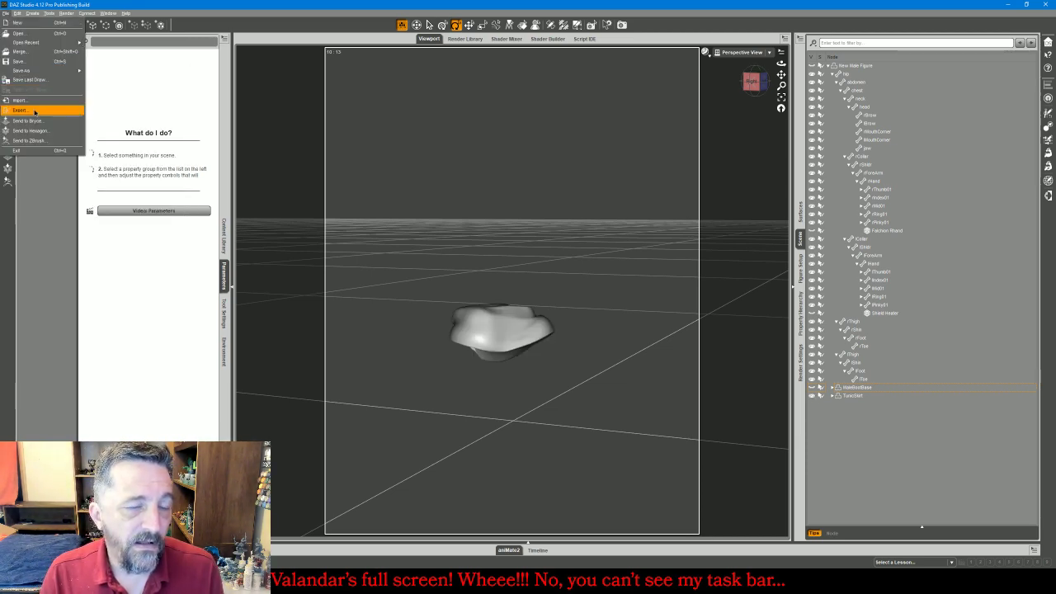
left_click(34, 111)
type("GnomSkirt")
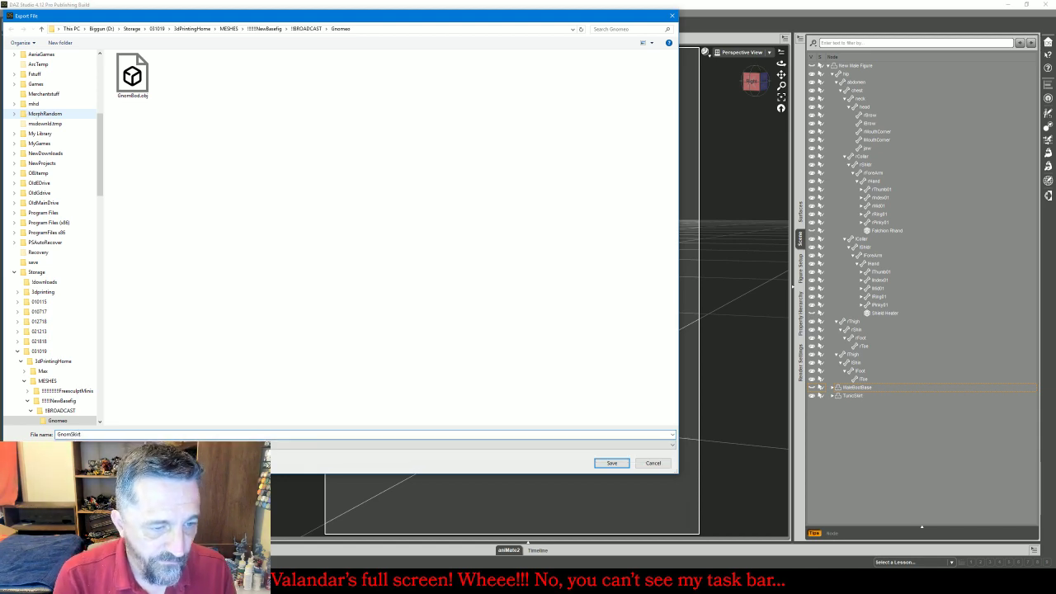
key("Return")
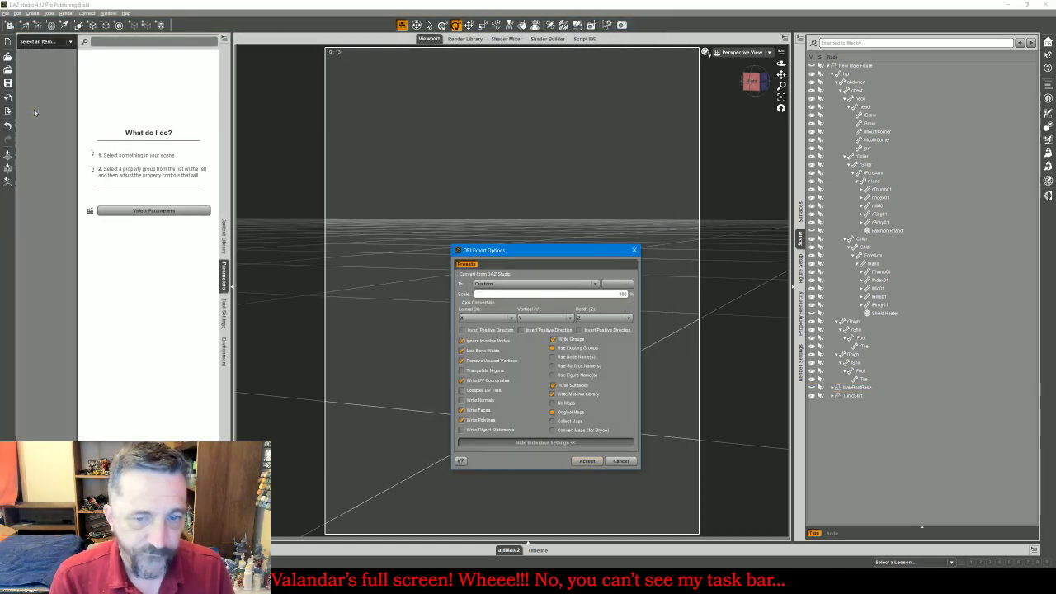
left_click(580, 460)
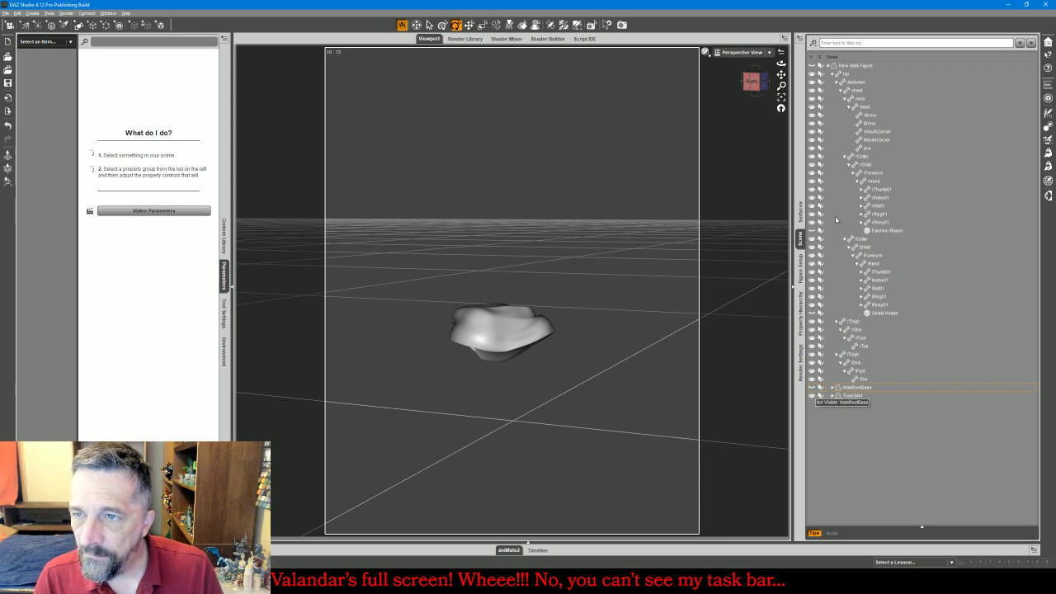
Check the skirt against the figure's body, and leave only the heater shield visible in the scene
left_click(811, 66)
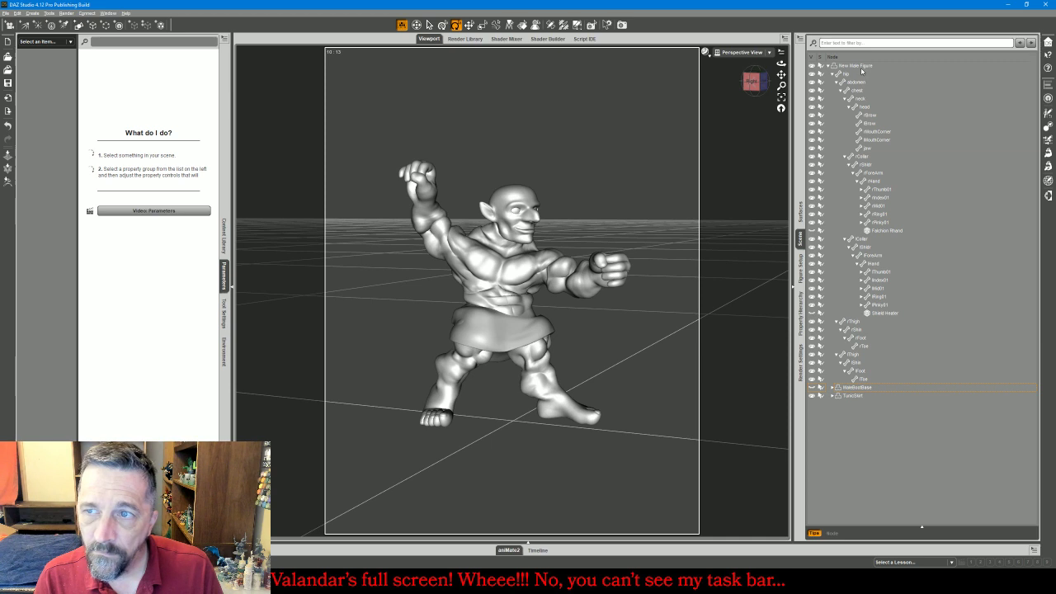
left_click(811, 66)
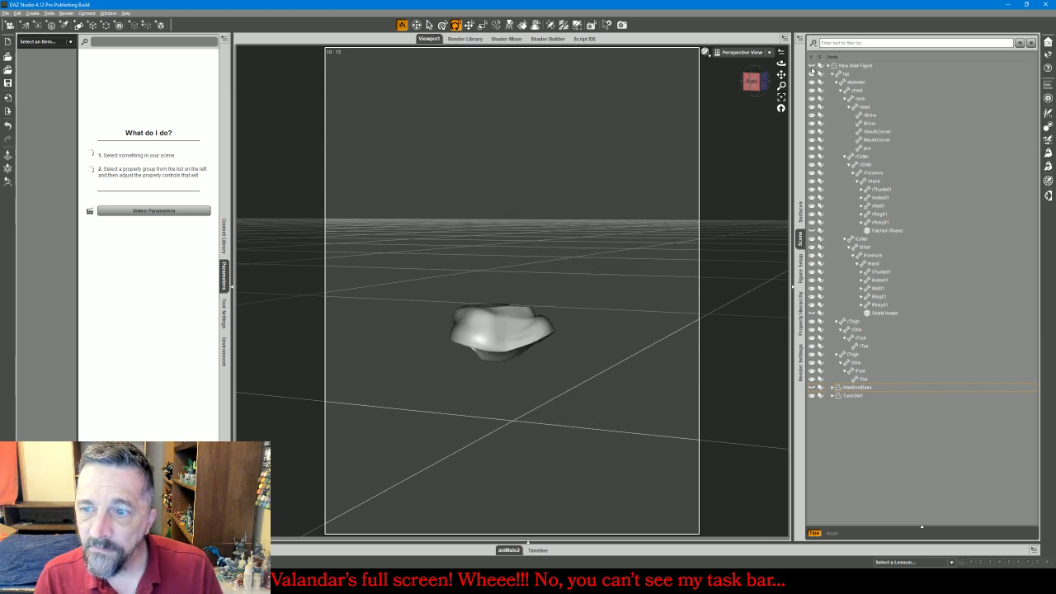
left_click(812, 396)
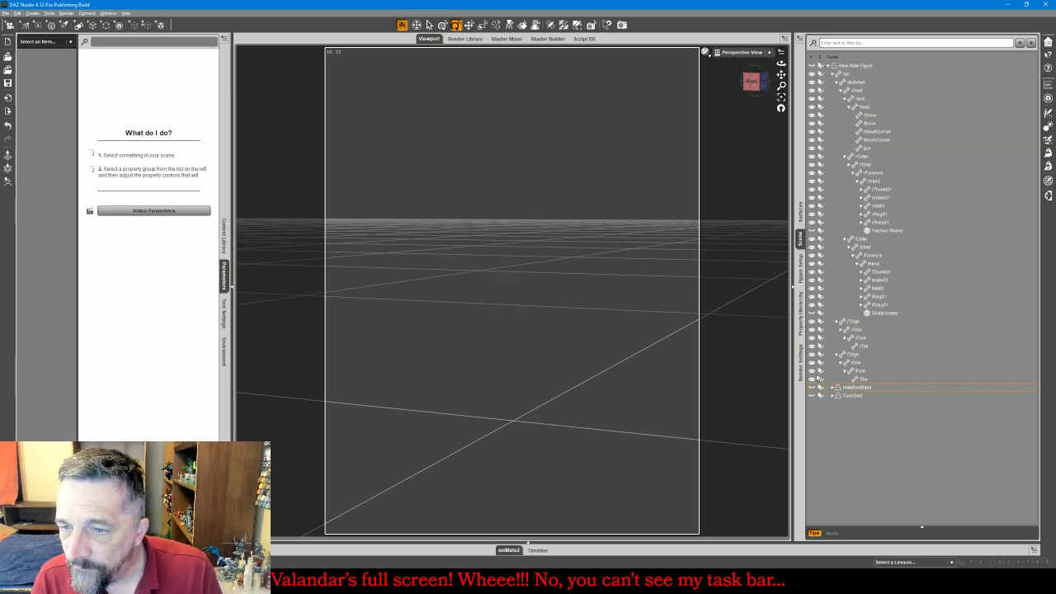
left_click(813, 313)
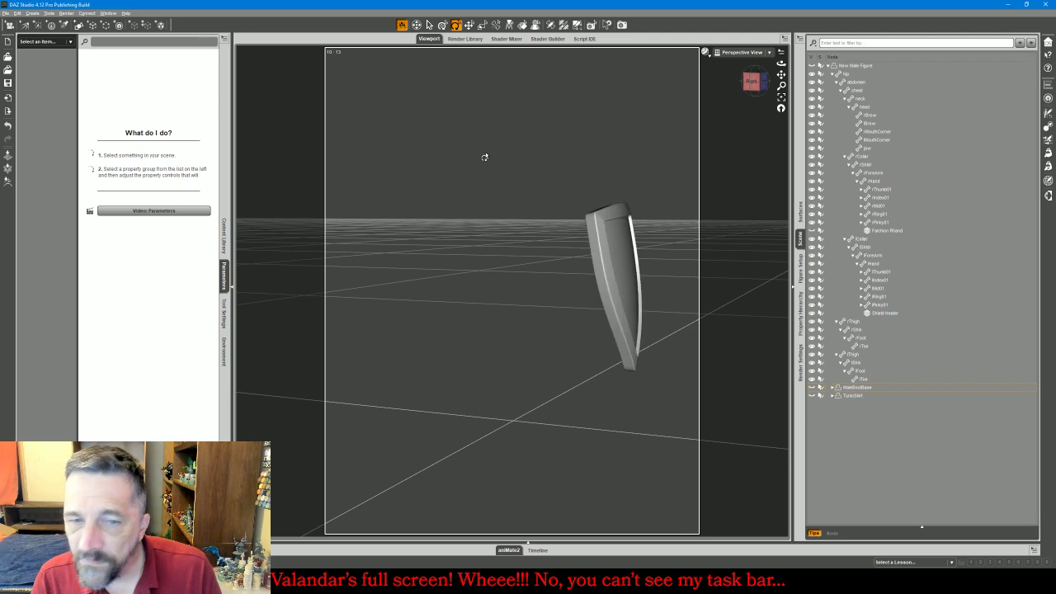
Export the isolated heater shield as GnomShield into the Gnomes folder with the current OBJ export options
left_click(6, 13)
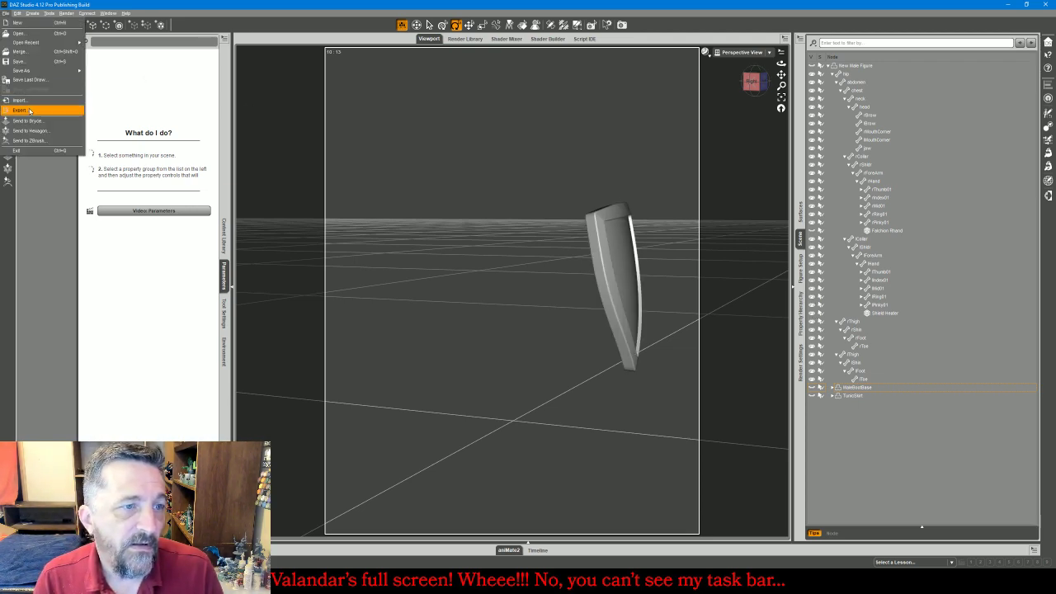
left_click(23, 110)
type("Gn")
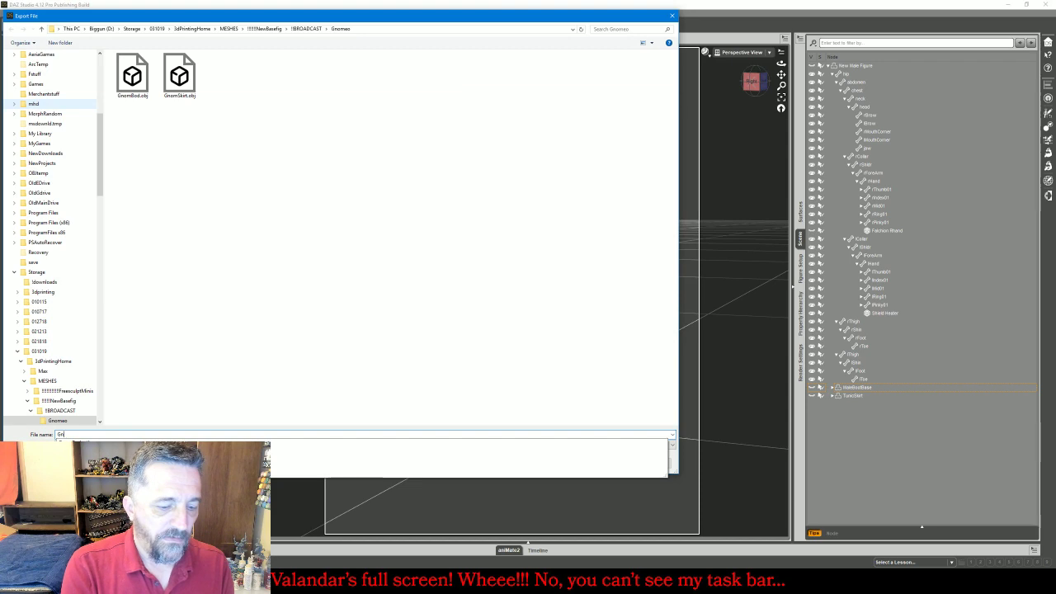
type("omShield")
key("Return")
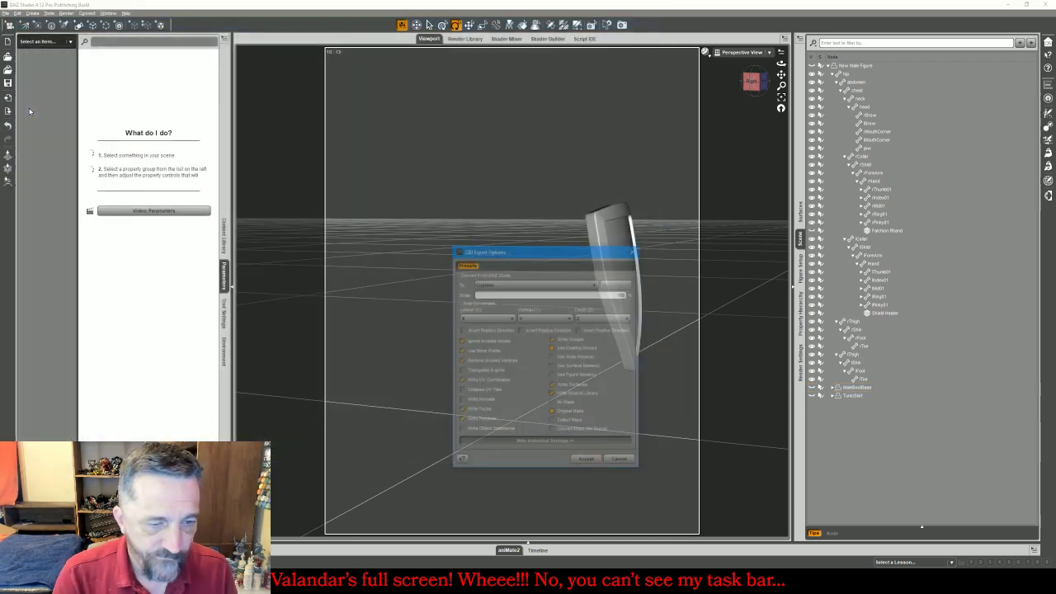
left_click(586, 461)
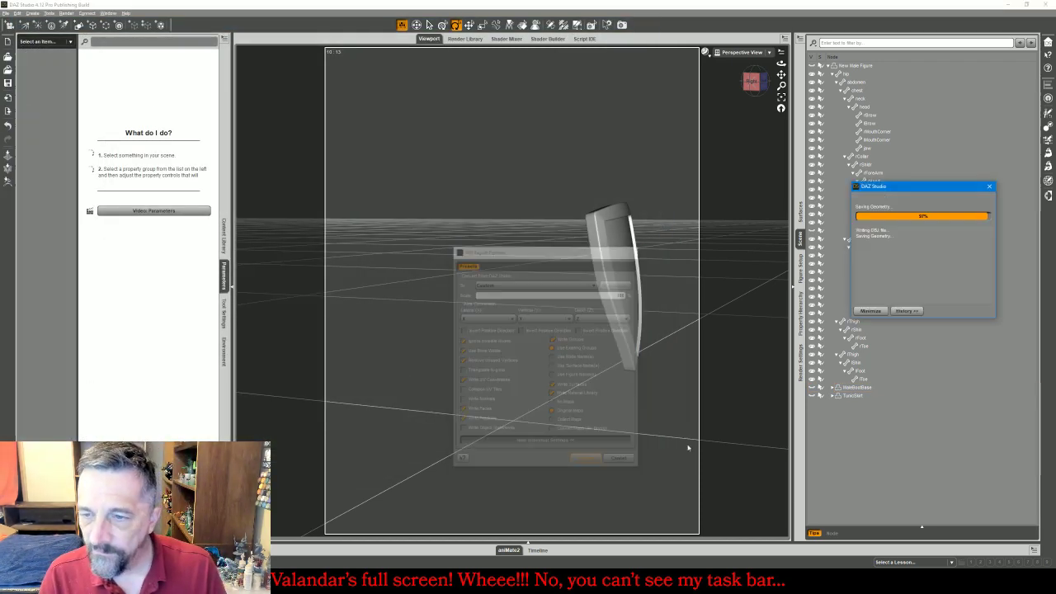
Hide the heater shield, show only the falchion and export it as GnomSword with the current OBJ options
left_click(811, 313)
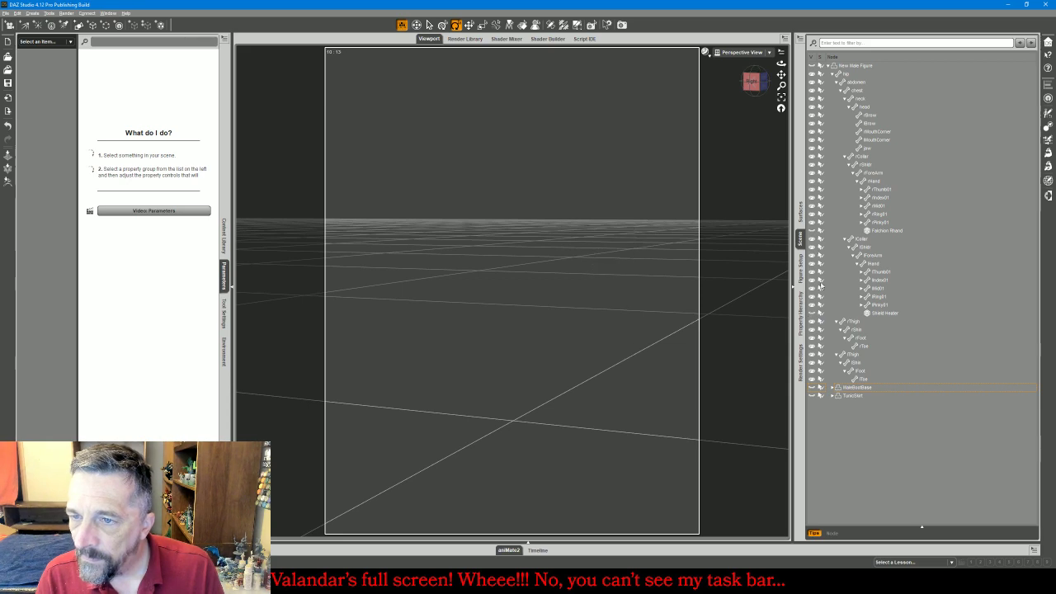
left_click(811, 232)
left_click(5, 13)
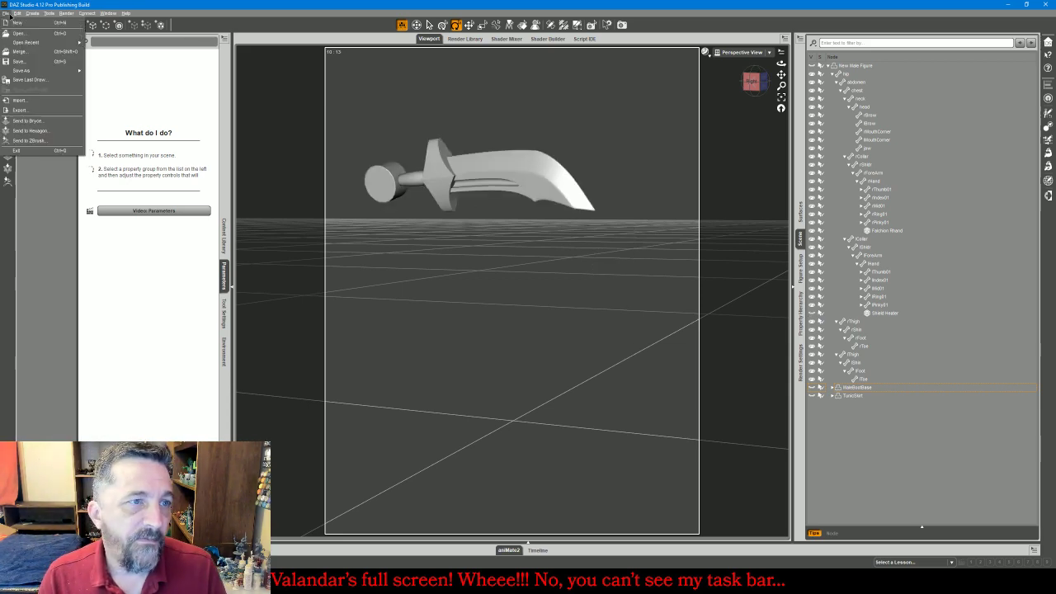
left_click(41, 113)
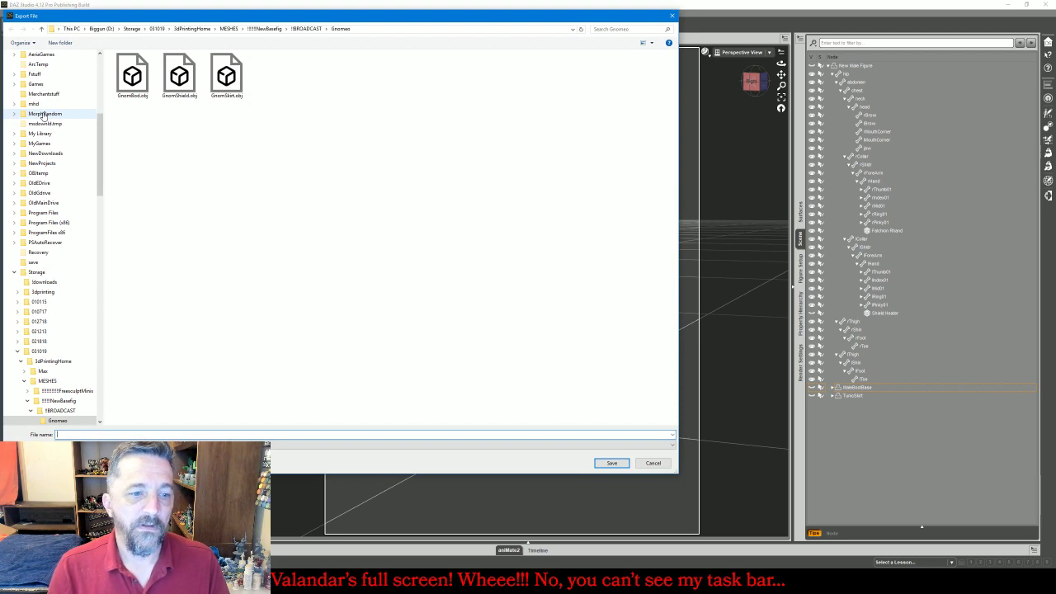
type("GnomSw")
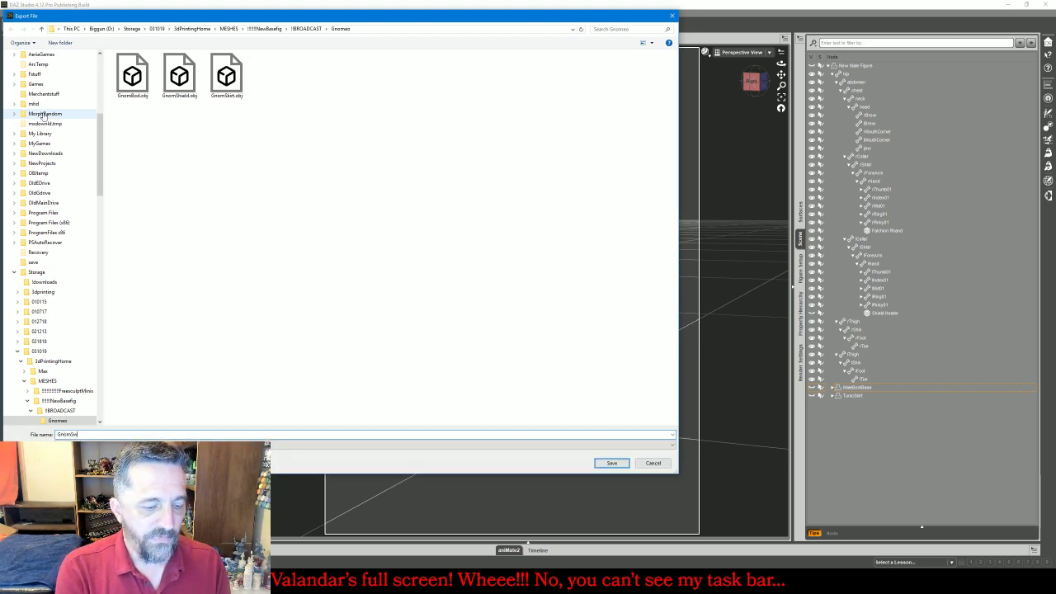
type("ord")
key("Return")
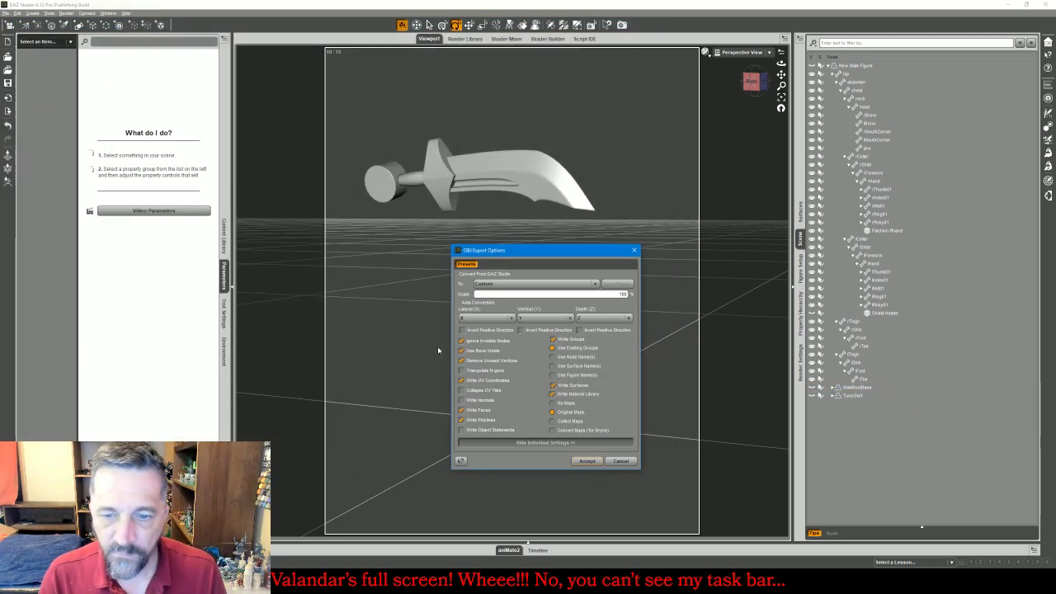
left_click(587, 461)
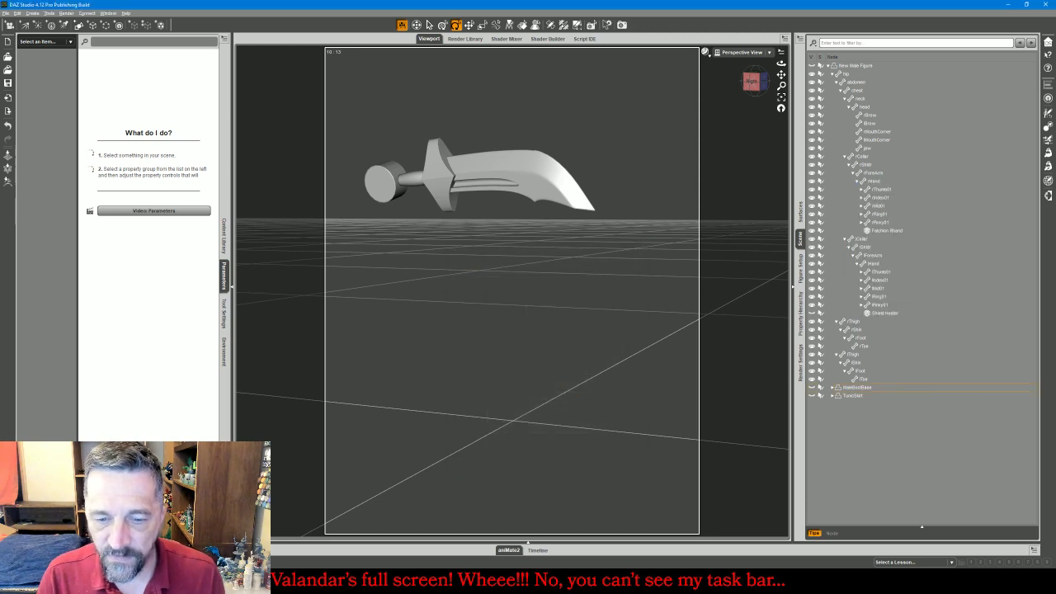
Switch to ZBrush, dismiss the LightBox browser, and resize the window to fill the visible recording area
left_click(527, 582)
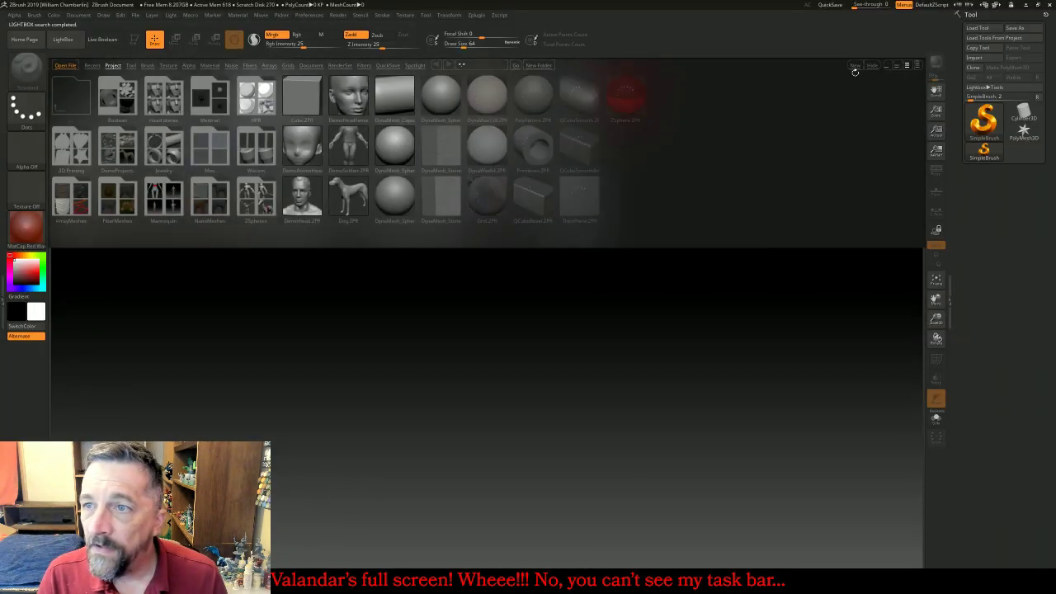
left_click(870, 64)
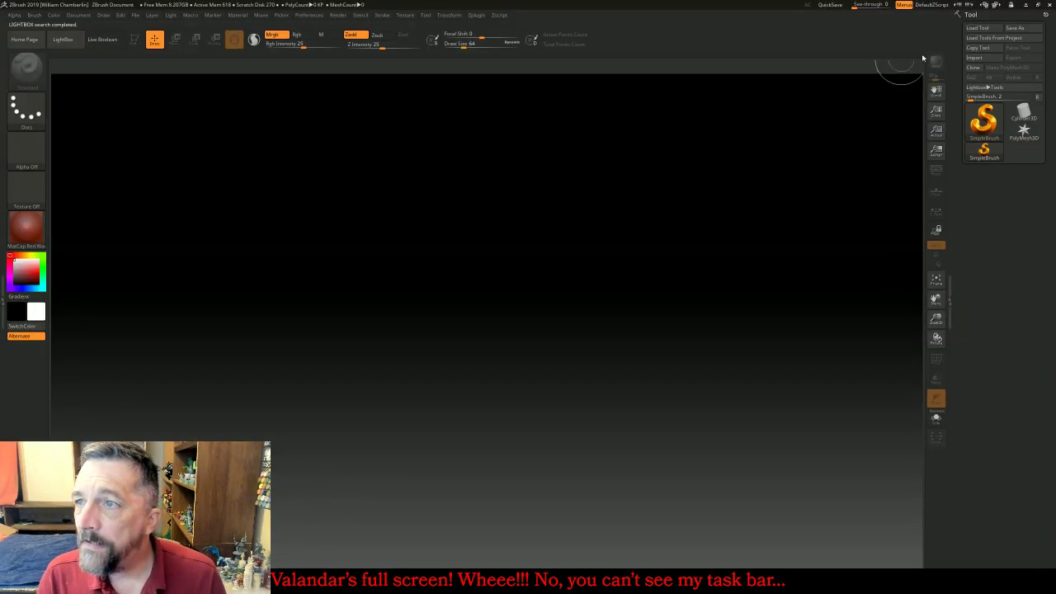
left_click(1037, 5)
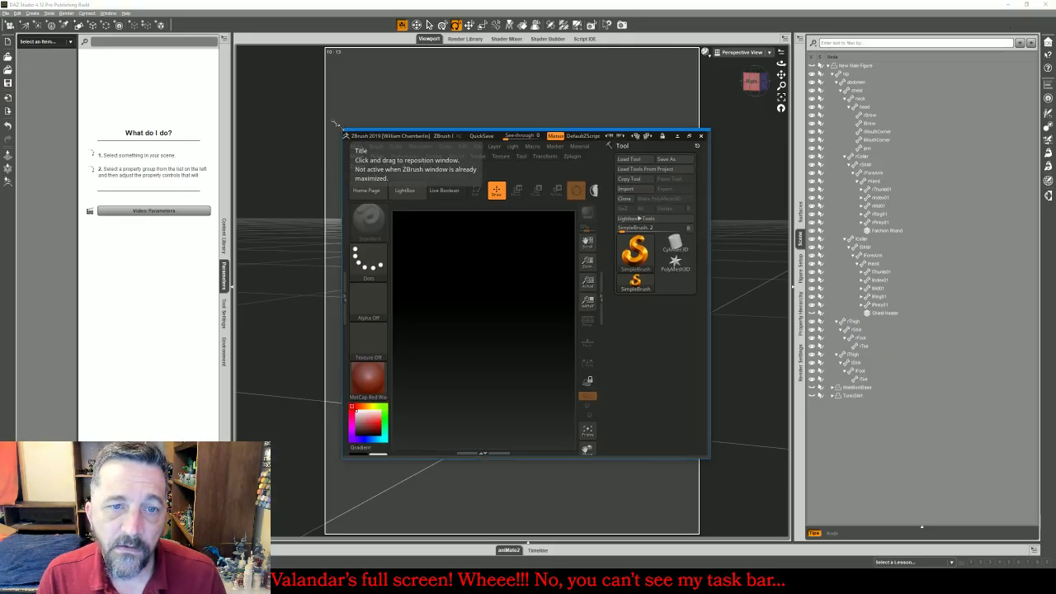
left_click_drag(336, 123, 1, 1)
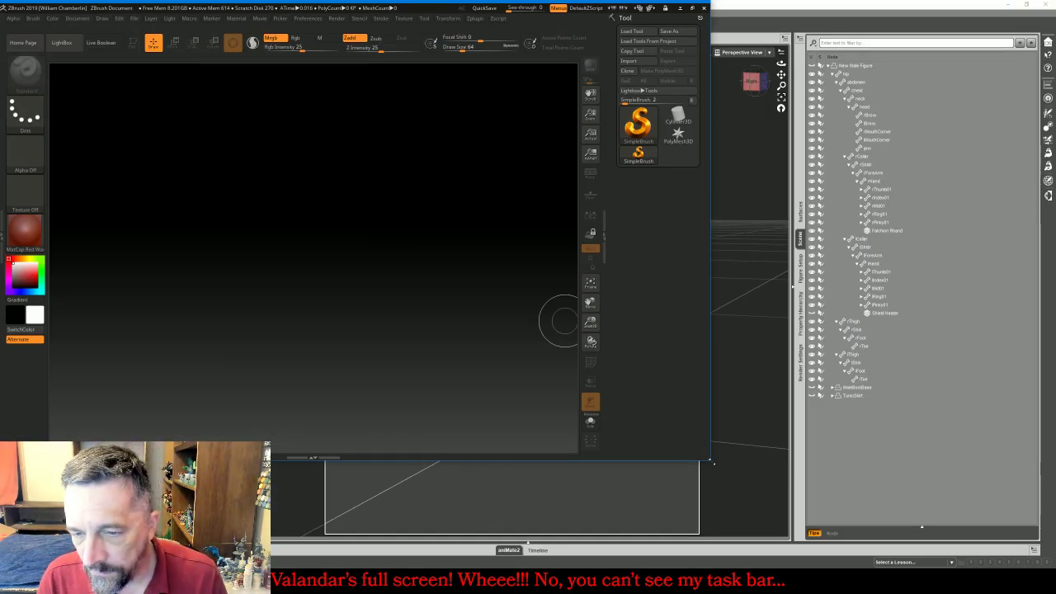
left_click_drag(714, 463, 1053, 577)
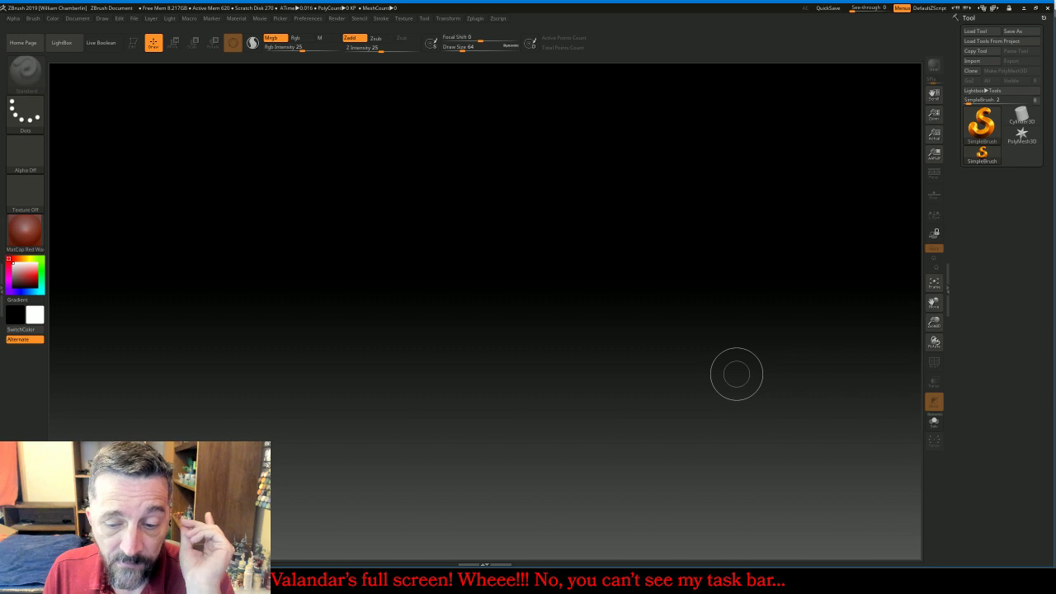
key("alt+Tab")
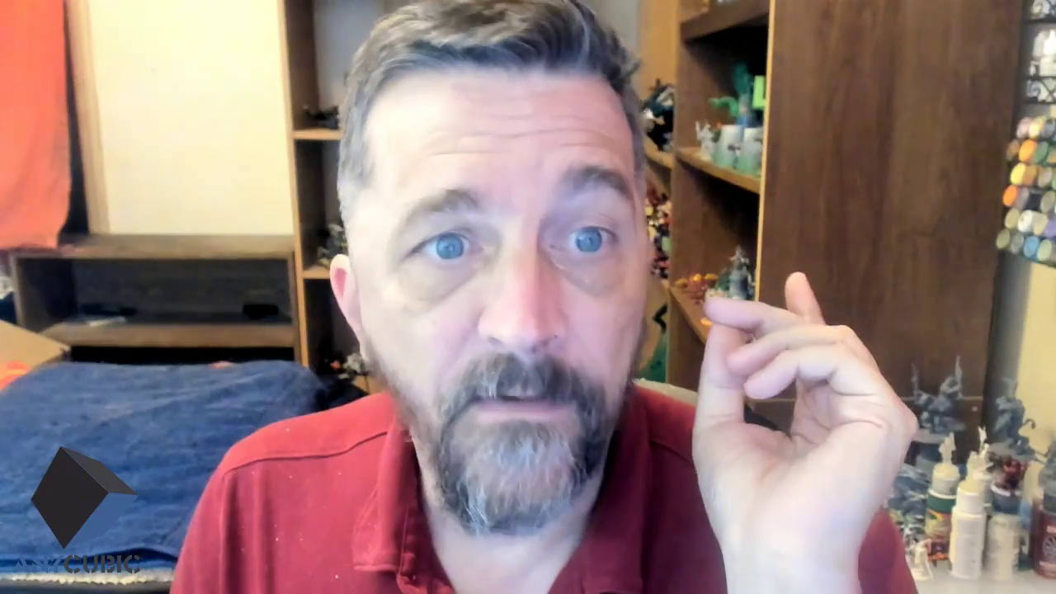
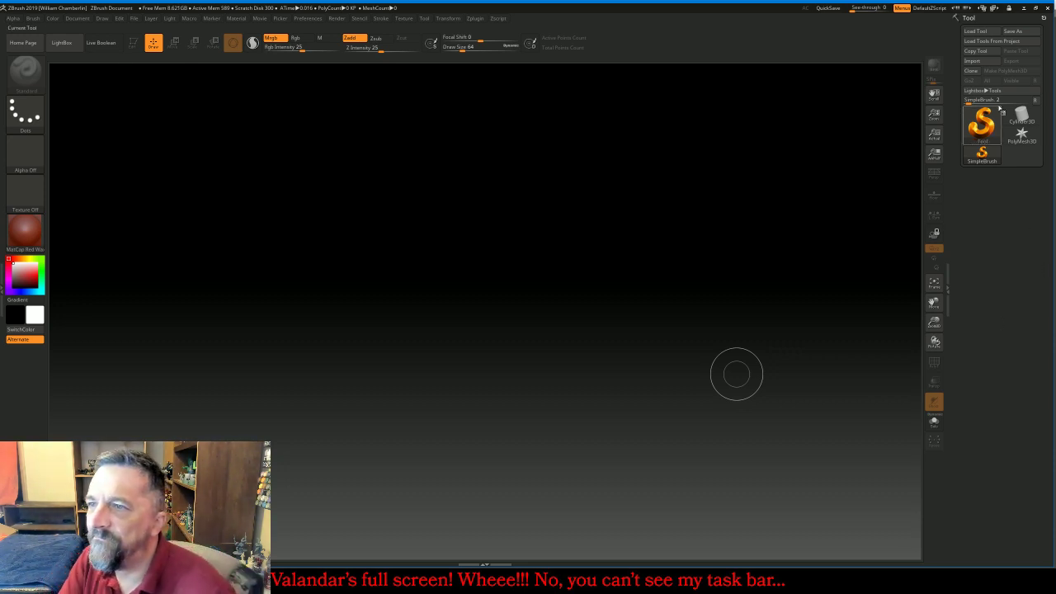
Import the GnomBod mesh from the Gnomes folder inside the !!BROADCAST directory
left_click(973, 61)
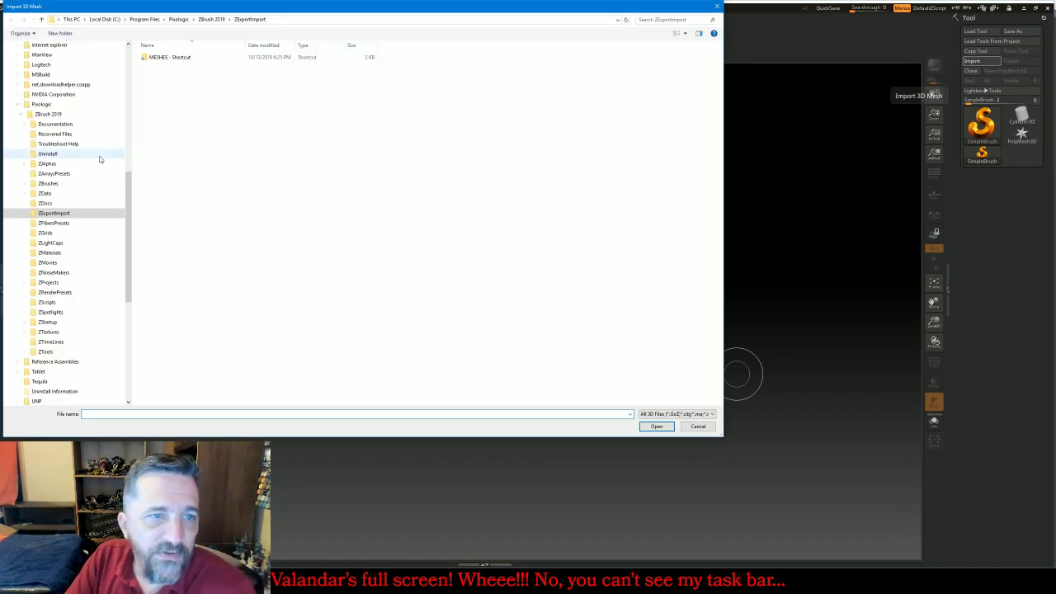
double_click(161, 58)
double_click(208, 70)
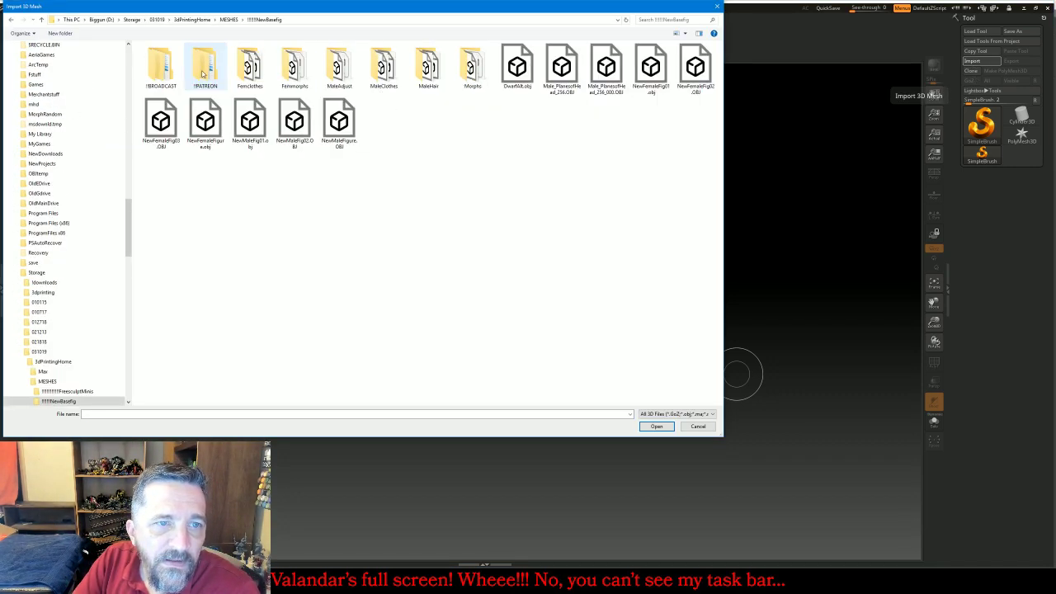
double_click(170, 74)
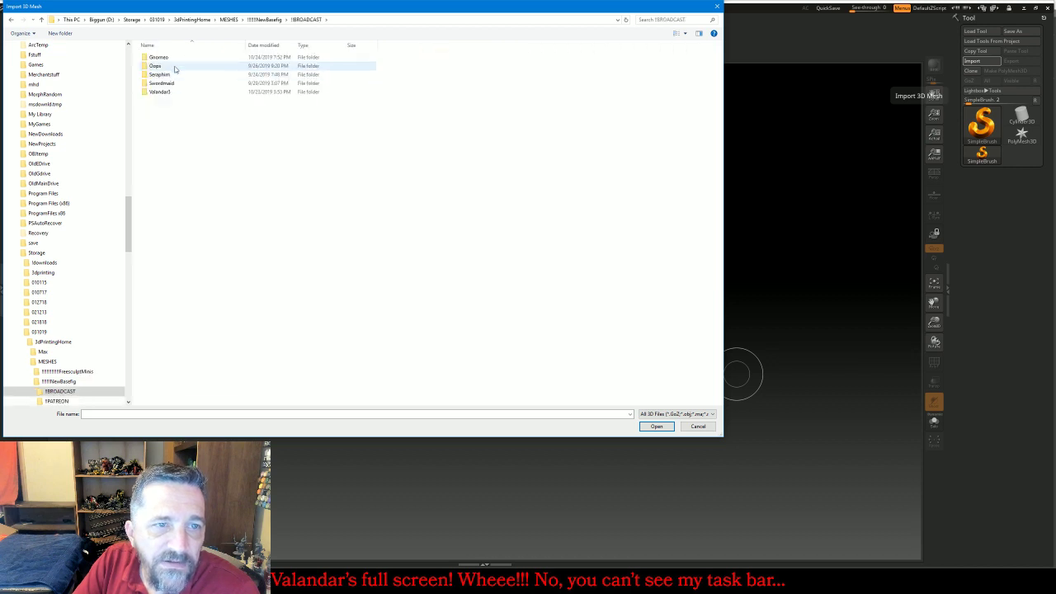
double_click(170, 57)
double_click(162, 65)
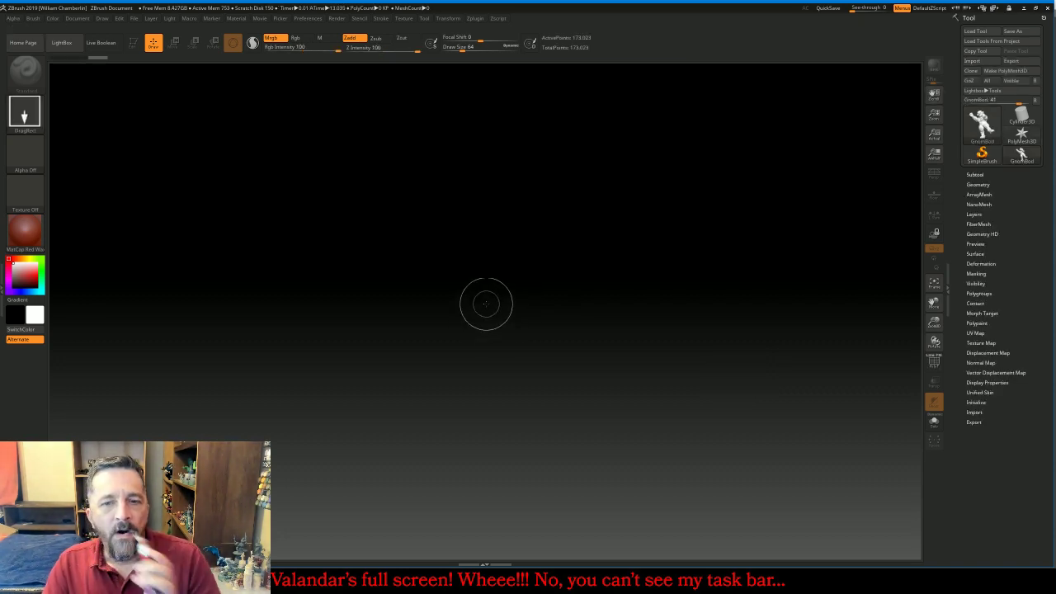
Place the gnome body on the canvas in Edit mode and apply the grey AL_25 material to it
left_click_drag(486, 303, 476, 547)
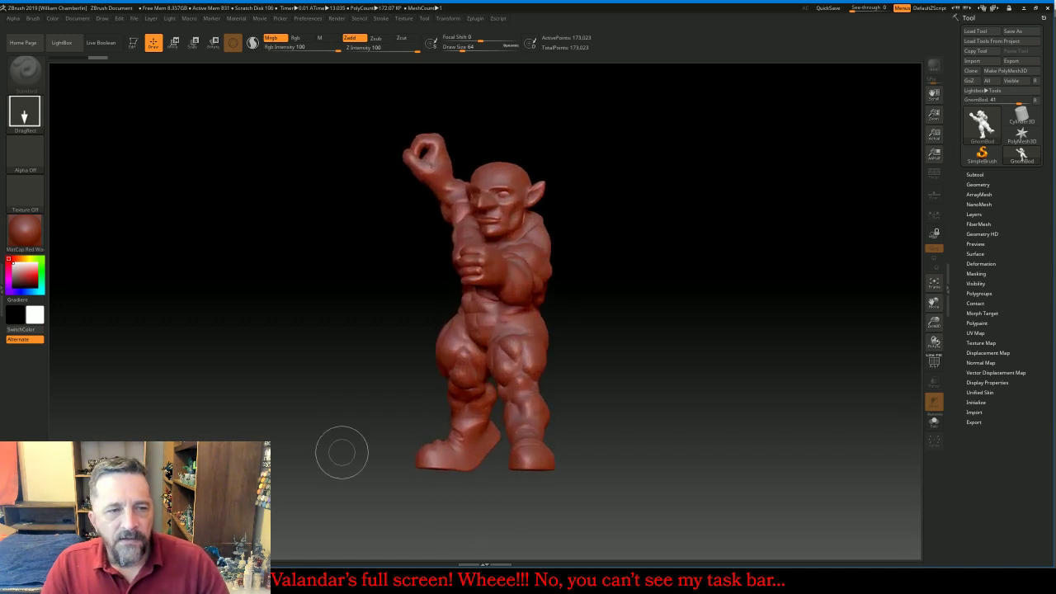
left_click(135, 46)
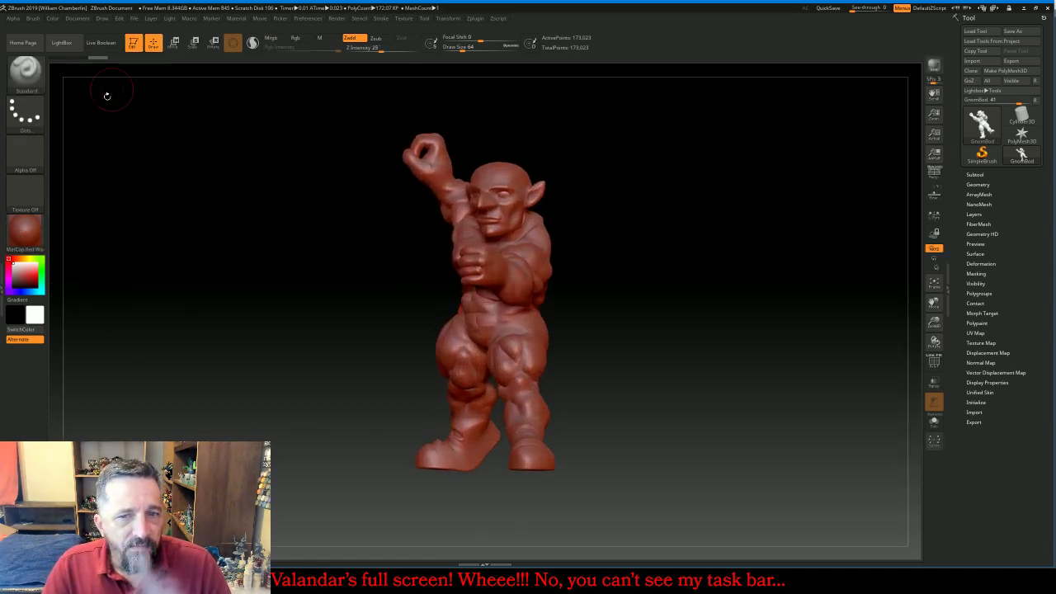
left_click(15, 230)
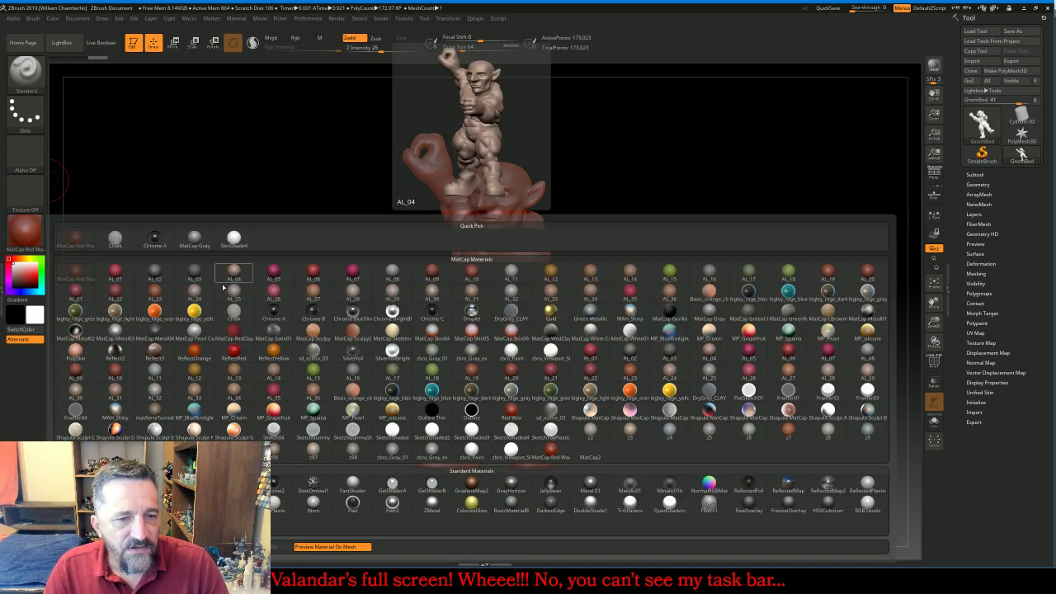
left_click(226, 290)
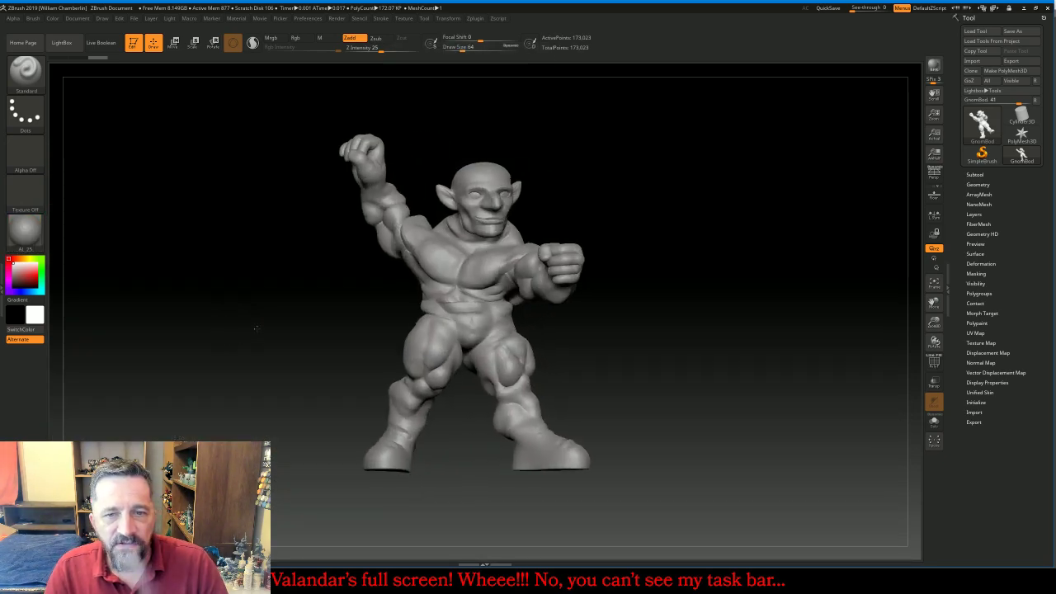
left_click_drag(255, 328, 264, 328)
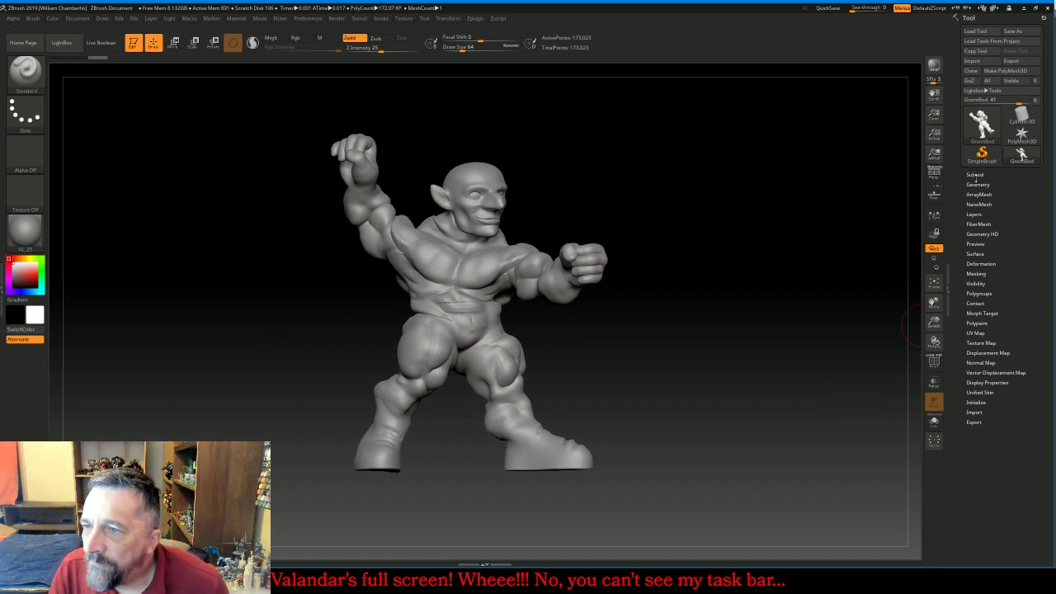
Subdivide the gnome body twice and delete its lower subdivision levels
left_click(978, 185)
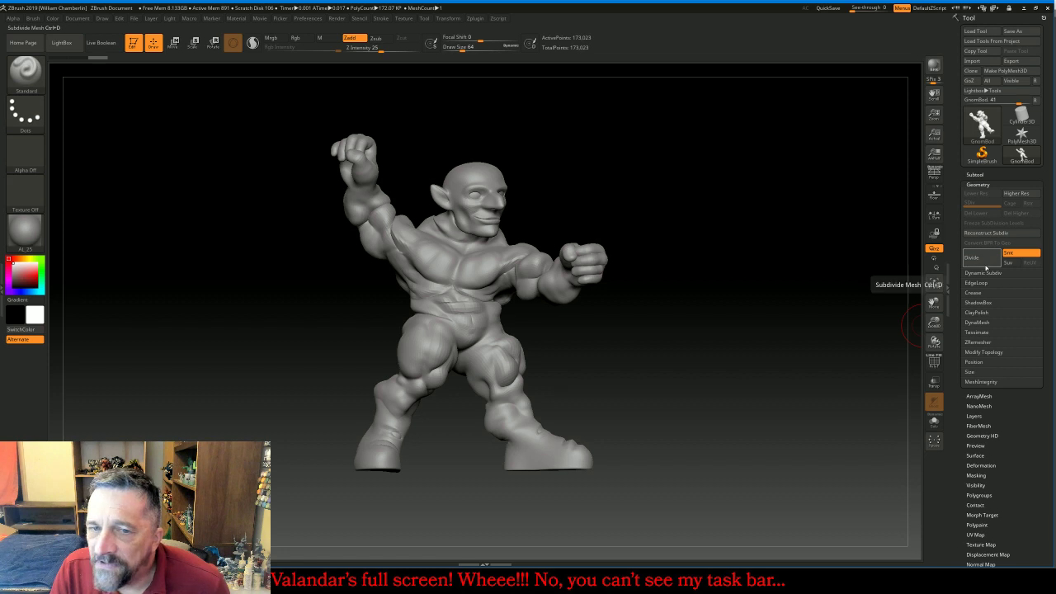
left_click(985, 262)
left_click(986, 262)
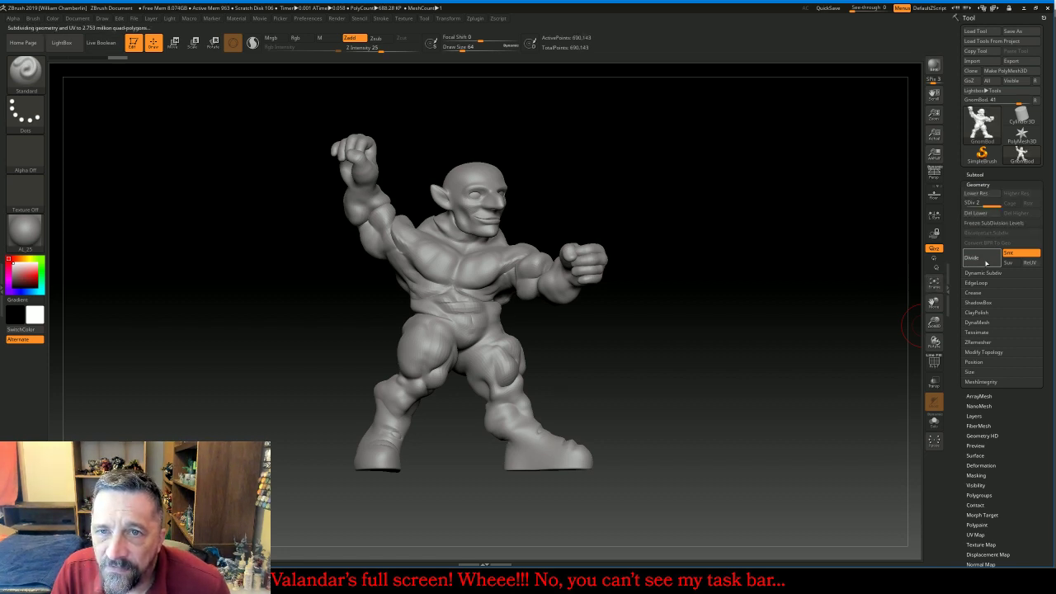
left_click(976, 213)
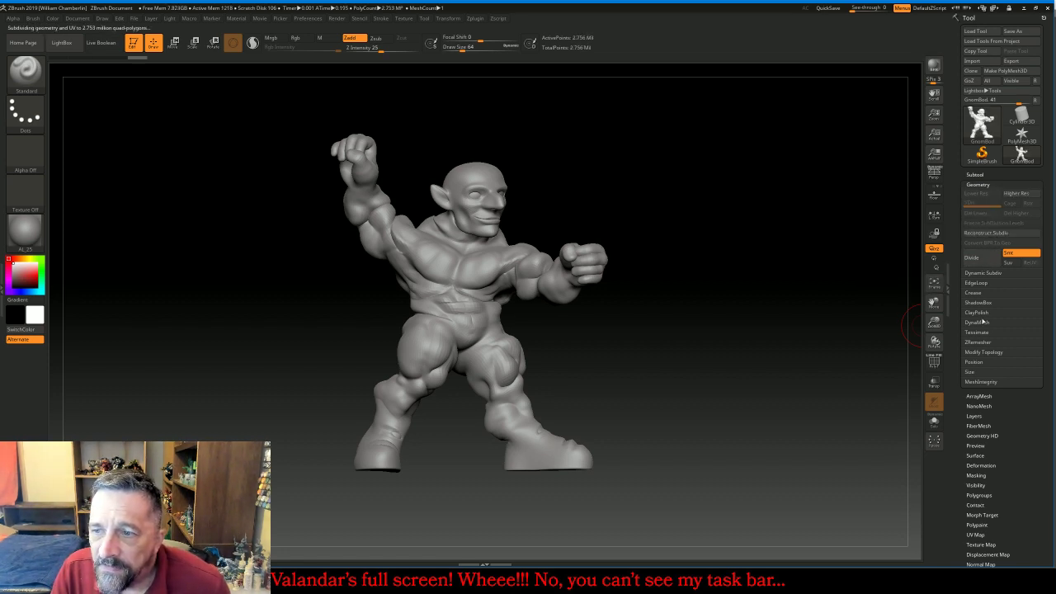
Convert the gnome body to a DynaMesh at resolution 1024
left_click(980, 323)
left_click(983, 351)
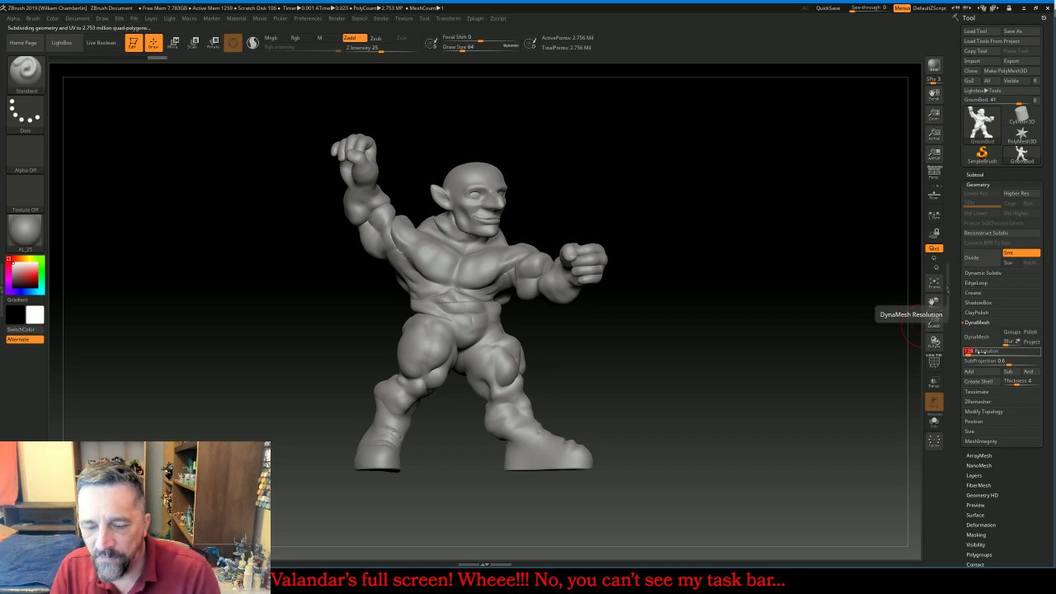
type("1024")
key("Return")
left_click(987, 338)
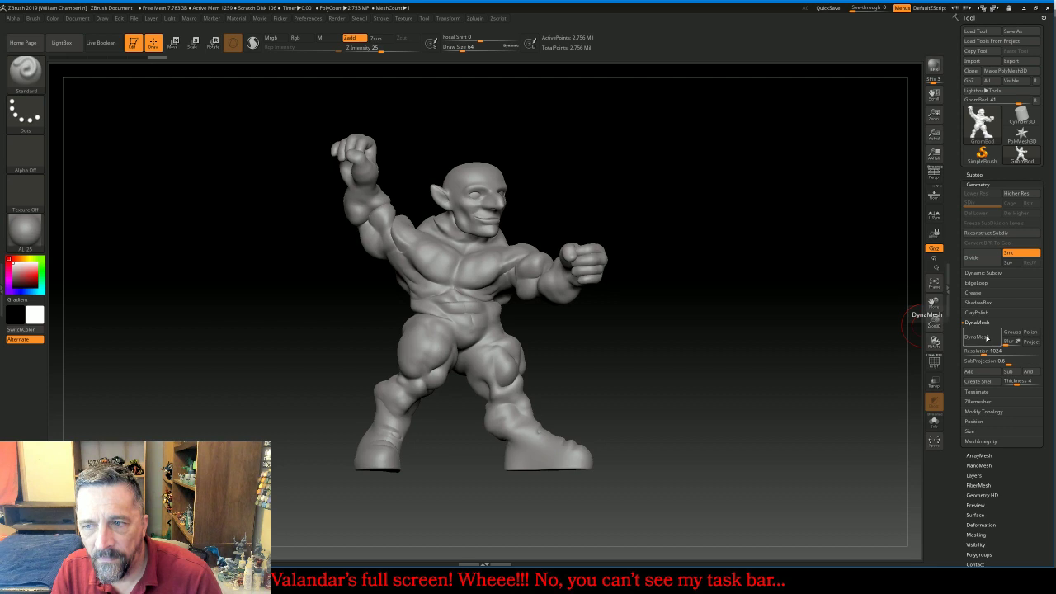
left_click(987, 339)
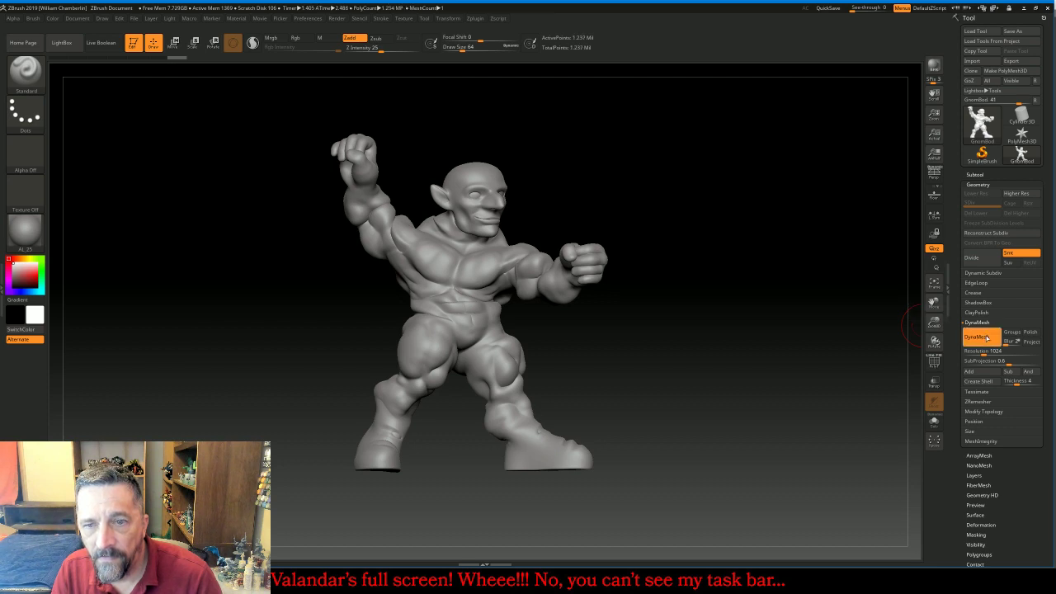
Duplicate the gnome body subtool and ZRemesh the copy with the Half polygon count option
left_click(975, 174)
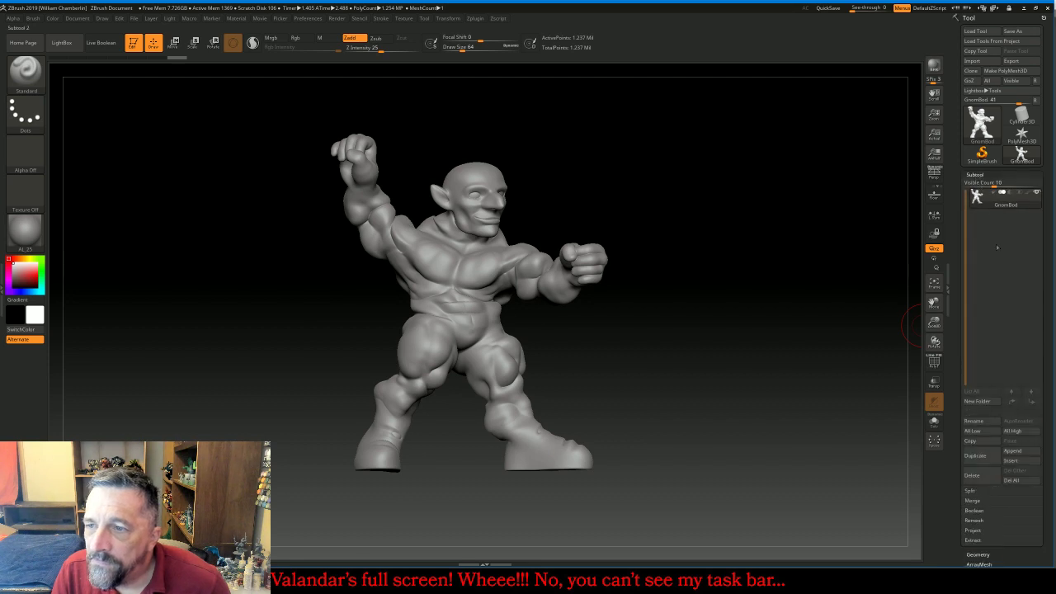
left_click(989, 450)
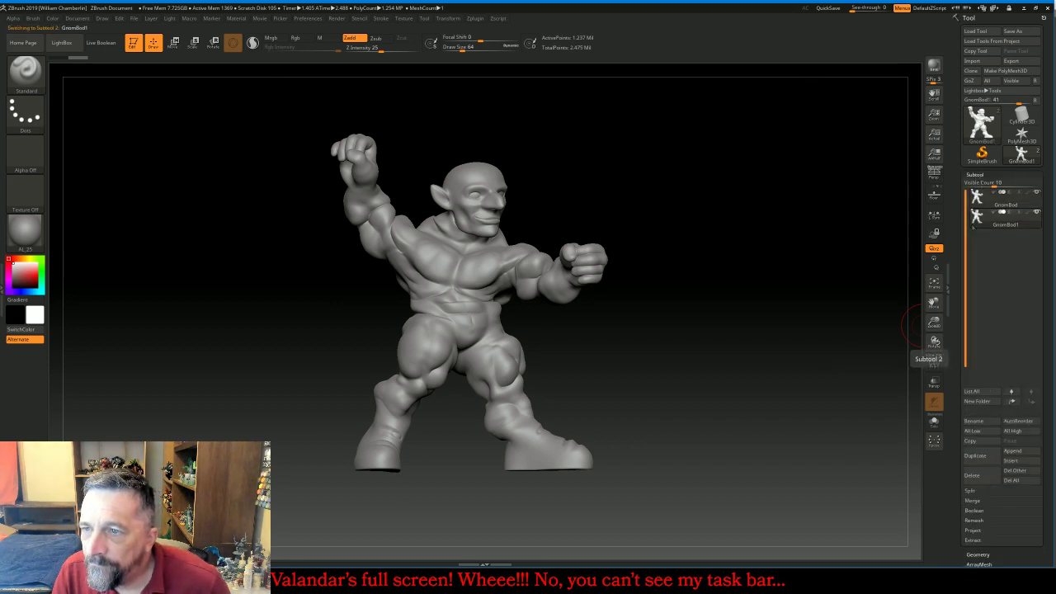
left_click(974, 175)
left_click(977, 184)
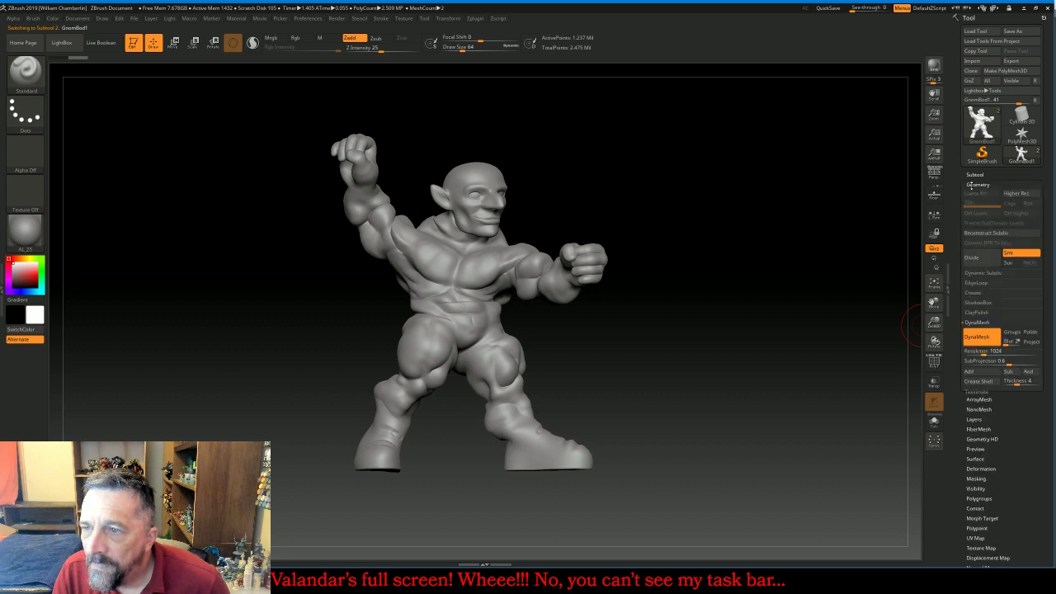
left_click(977, 337)
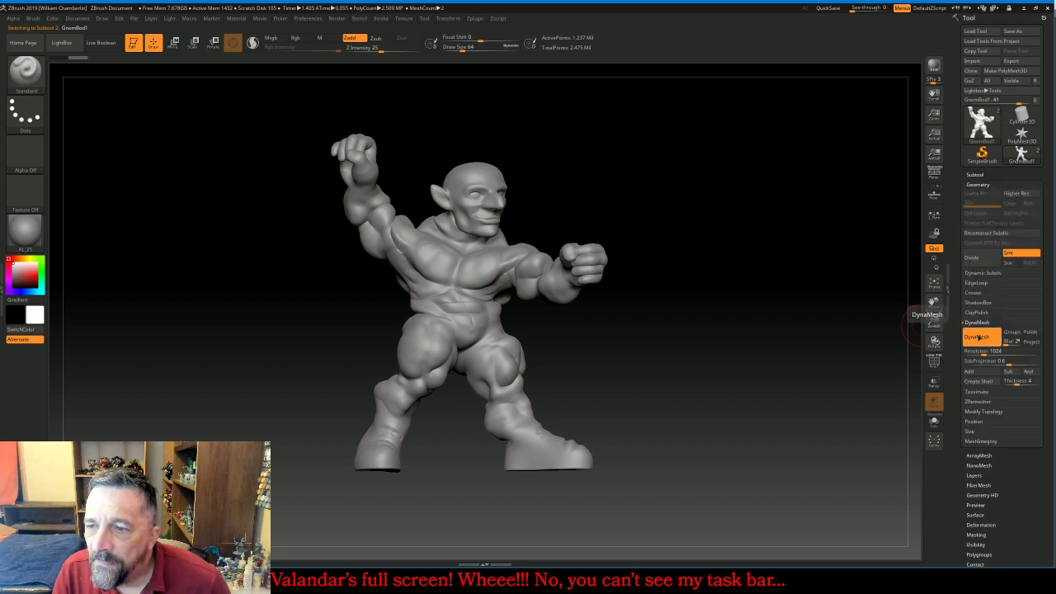
left_click(978, 403)
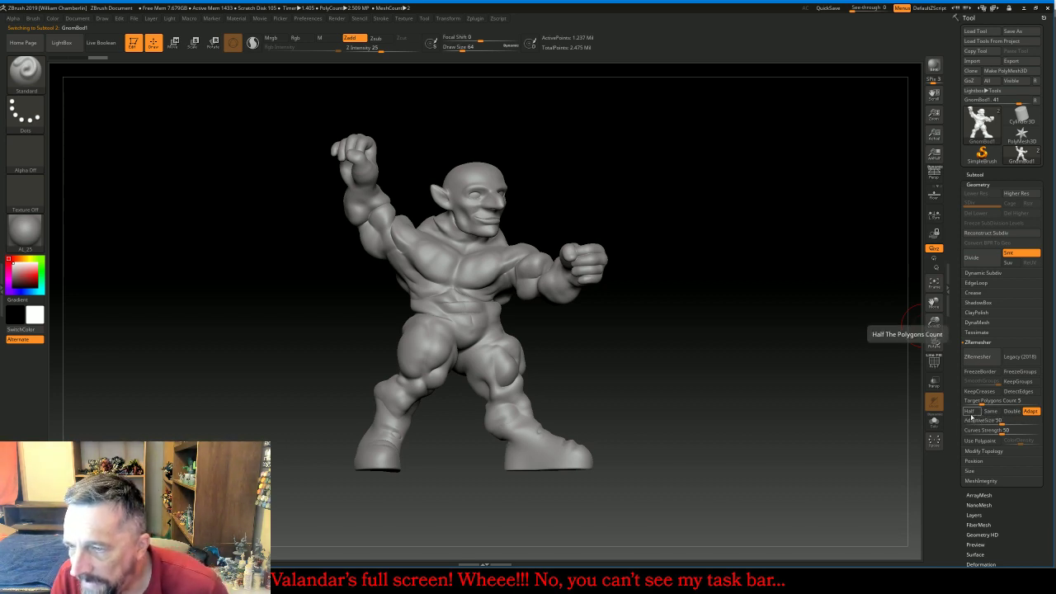
left_click(970, 411)
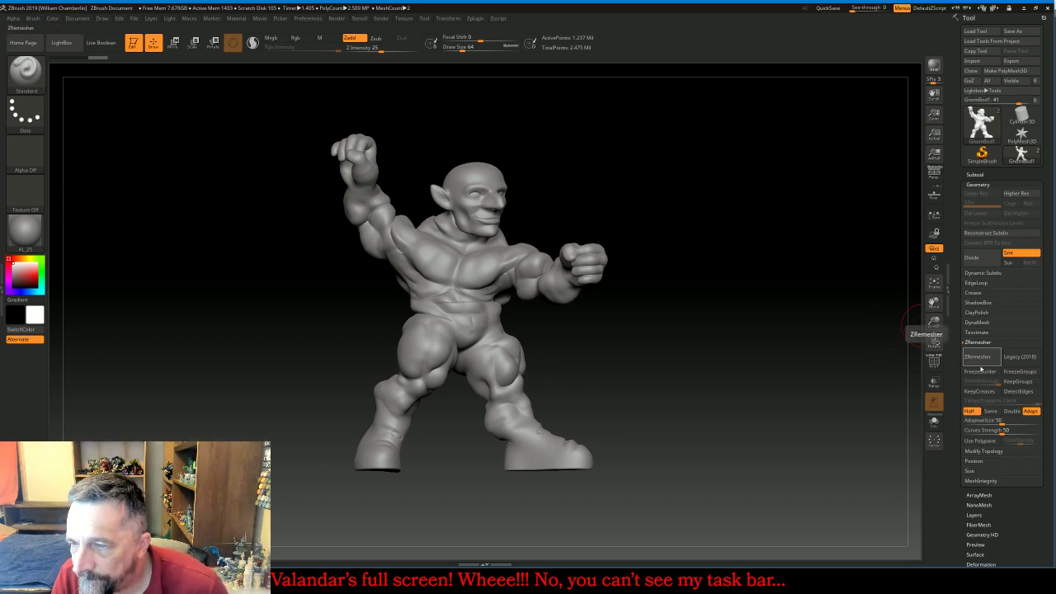
left_click(979, 357)
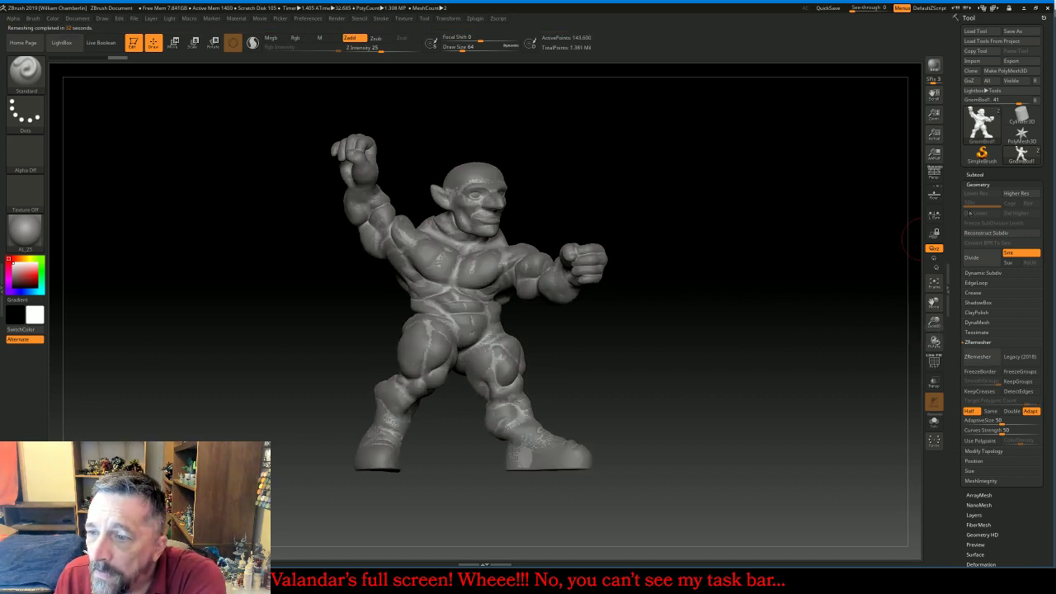
Compare the overlapping bodies with transparency, and hide the original GnomBod subtool so only the remeshed copy shows
left_click(934, 381)
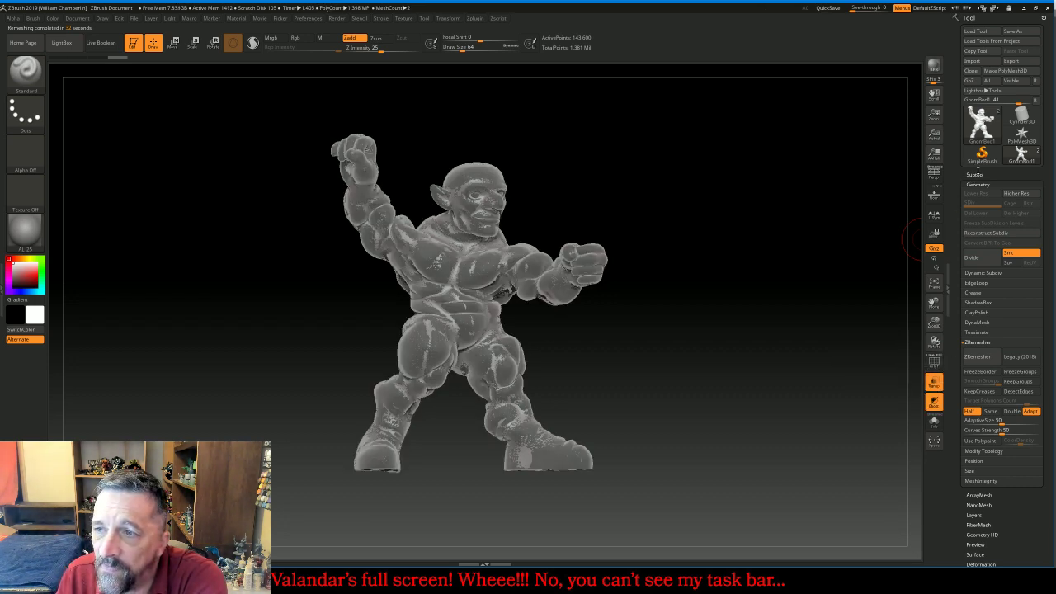
left_click(975, 174)
left_click(1037, 196)
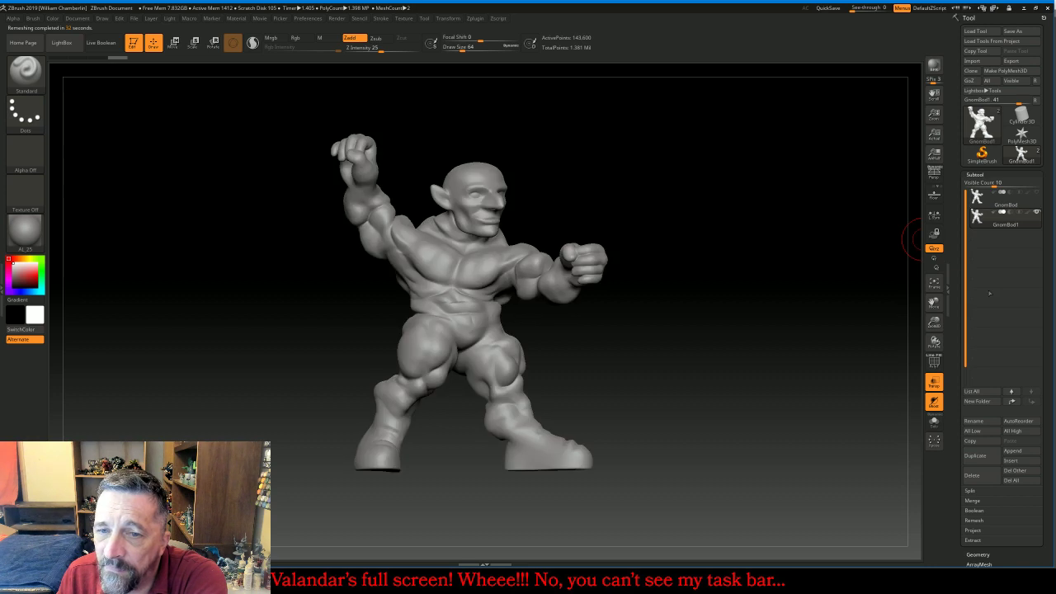
left_click(934, 381)
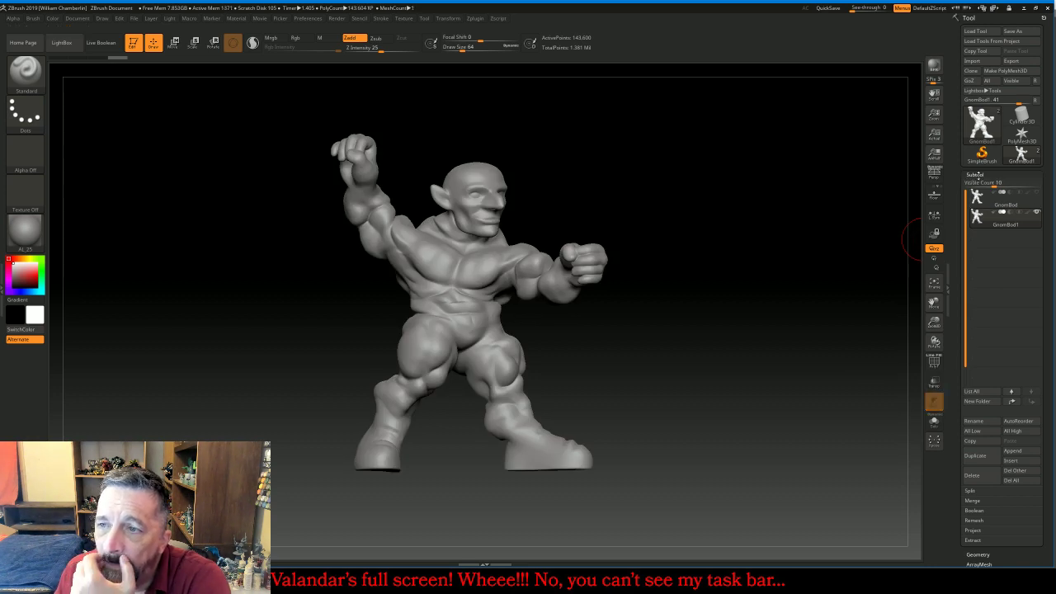
Convert the remeshed gnome copy to a DynaMesh at resolution 256 and apply a Polish deformation of 100
left_click(976, 174)
left_click(977, 184)
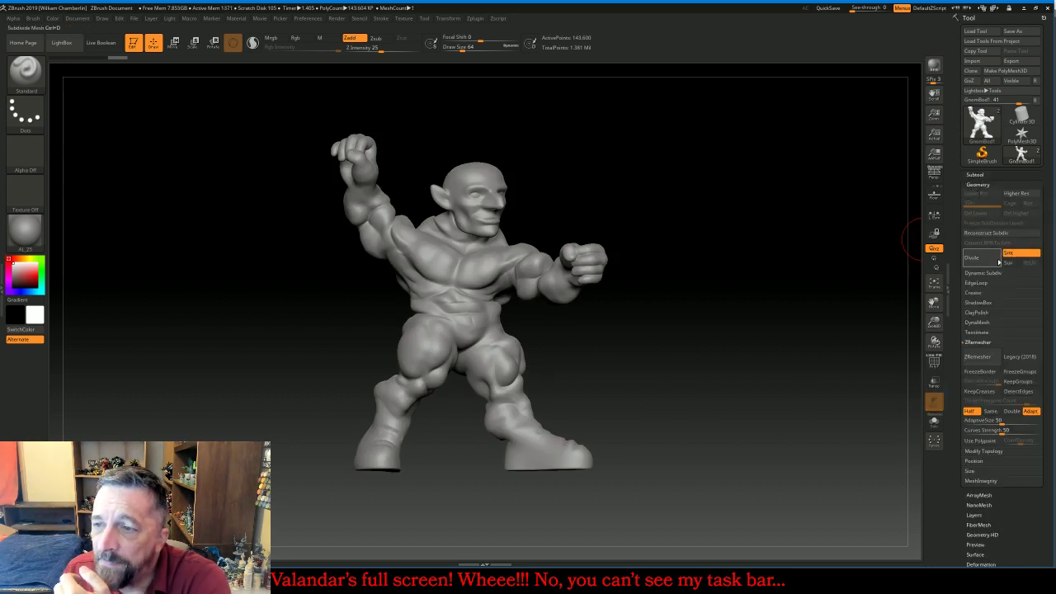
left_click(978, 323)
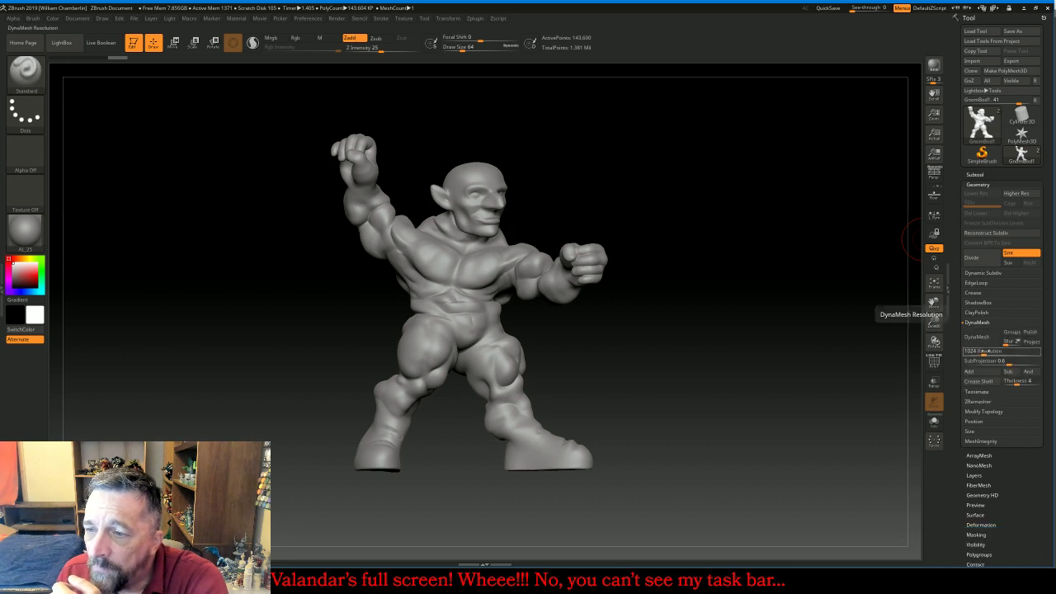
type("25")
key("Return")
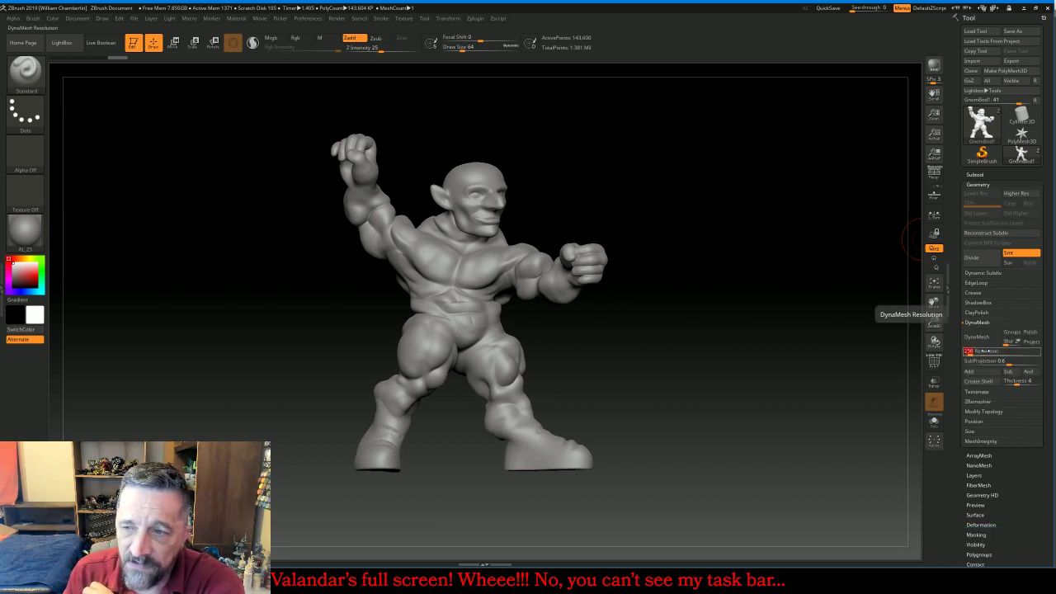
key("Return")
left_click(979, 337)
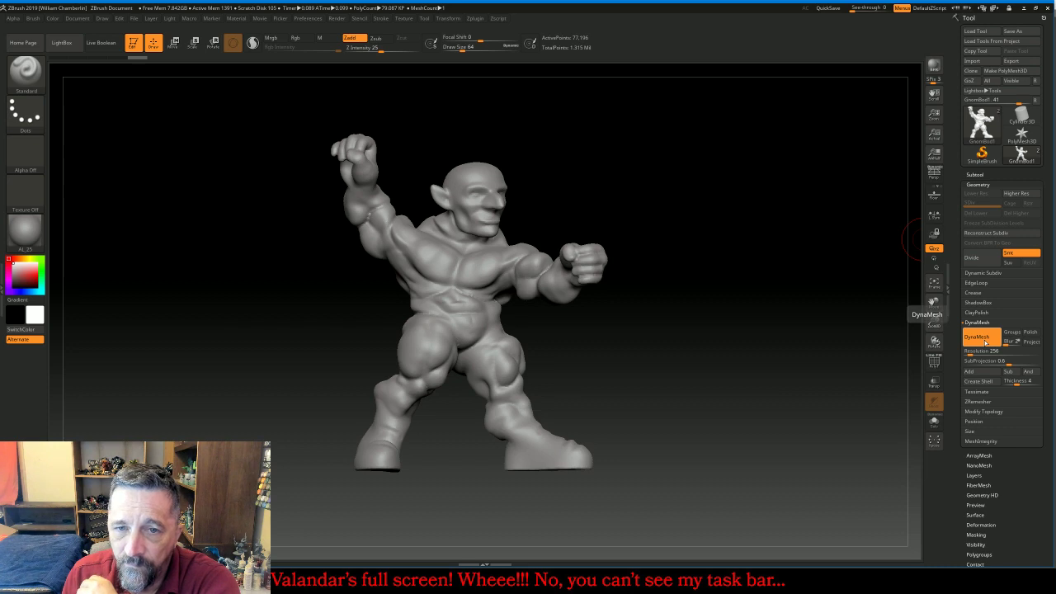
left_click(982, 525)
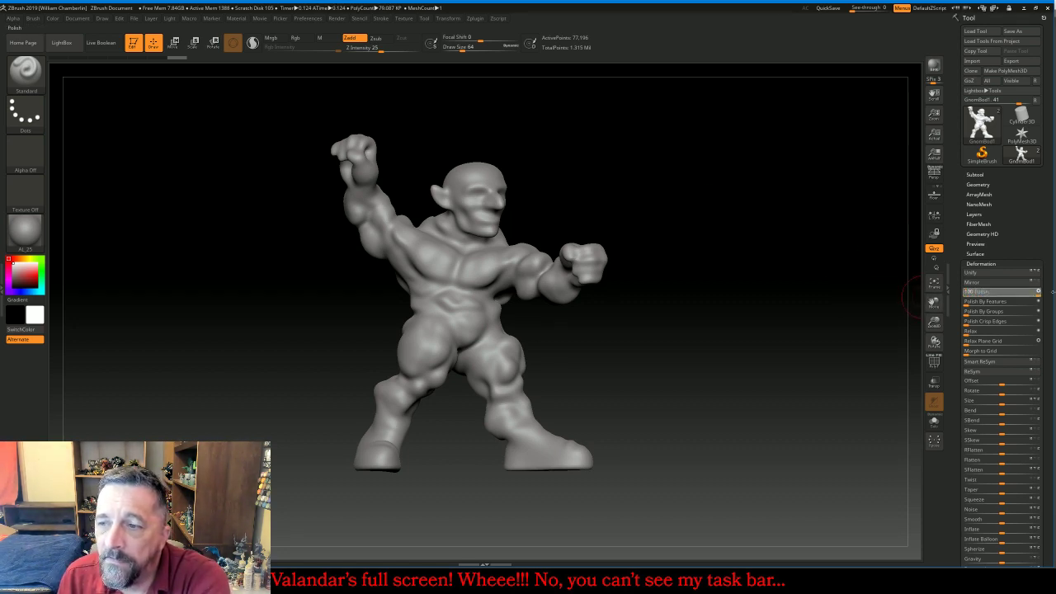
left_click_drag(989, 294, 1040, 291)
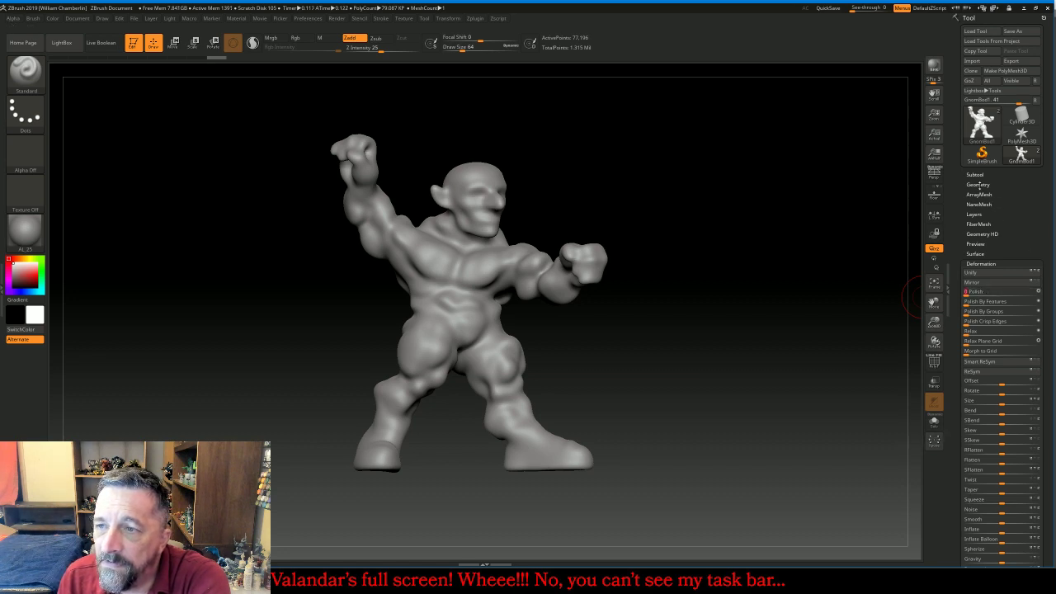
ZRemesh the polished gnome copy three times in a row with the Half polygon count option
left_click(978, 184)
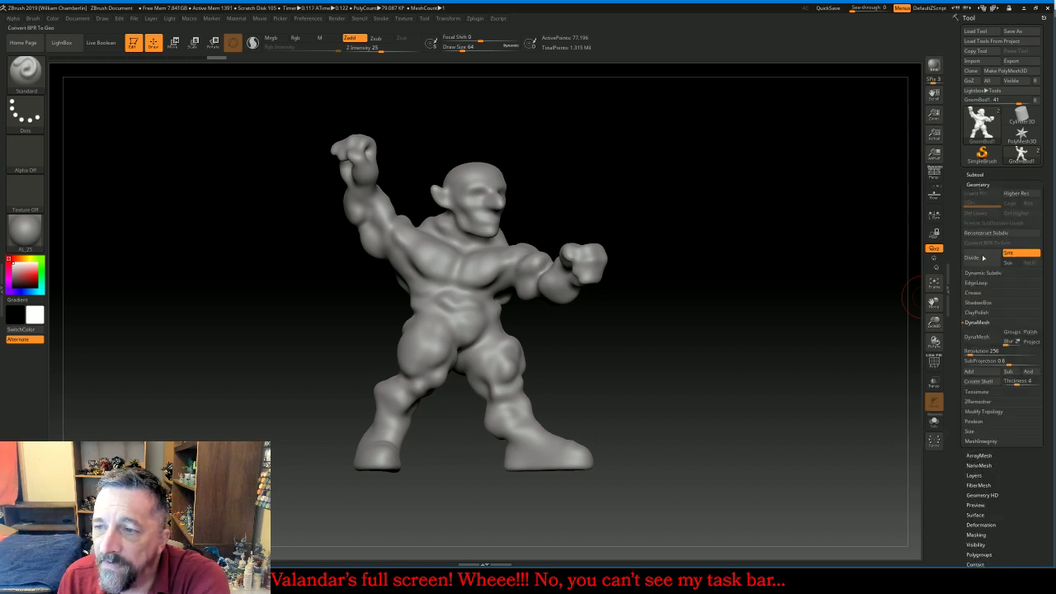
left_click(979, 401)
left_click(976, 357)
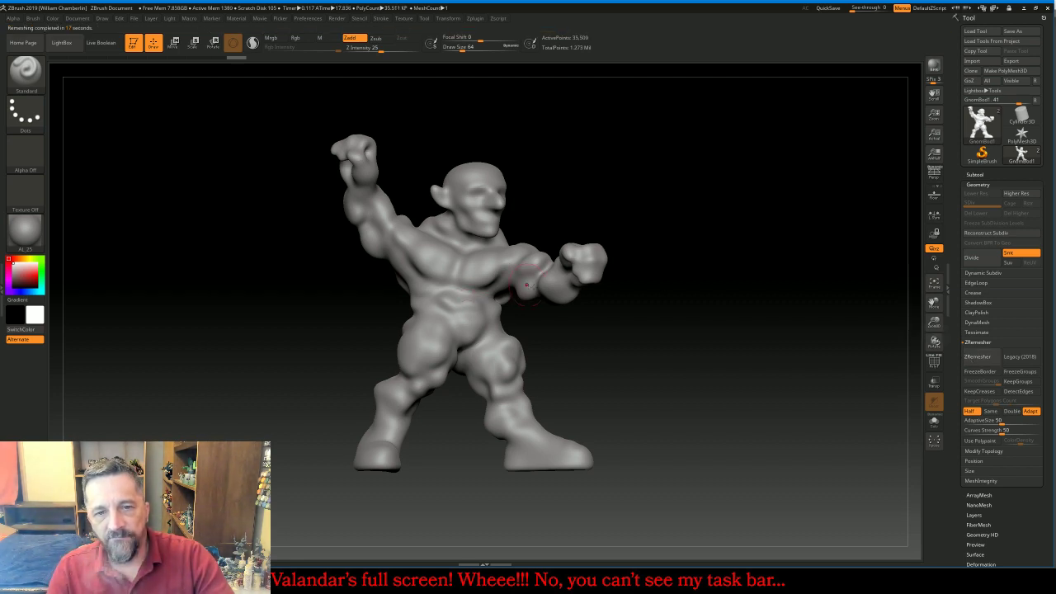
left_click(976, 356)
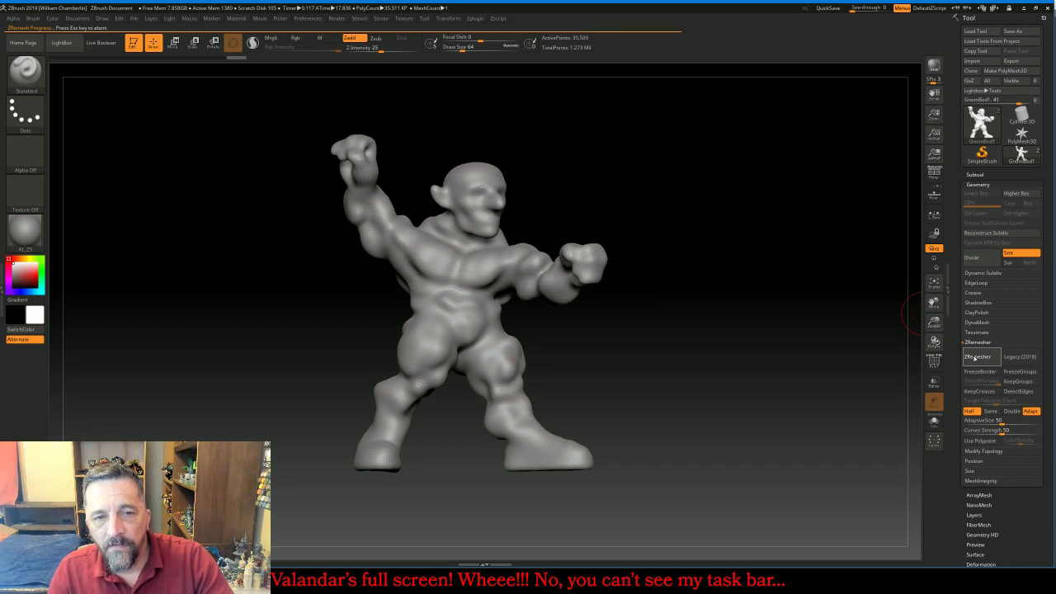
left_click(977, 357)
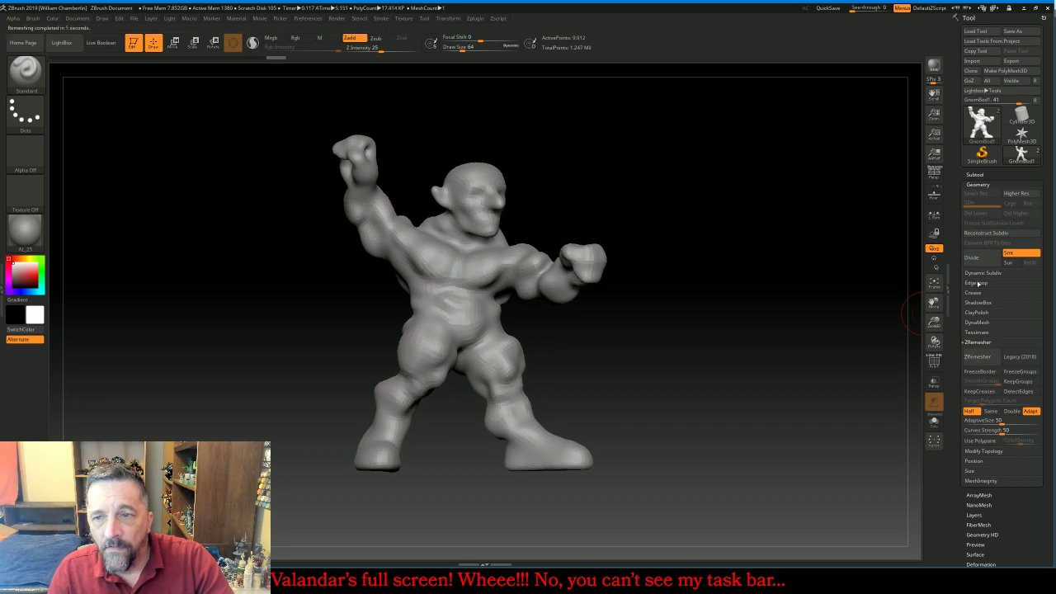
Smooth away the low-polygon copy's muscle and facial detail with the Polish deformation
left_click(973, 186)
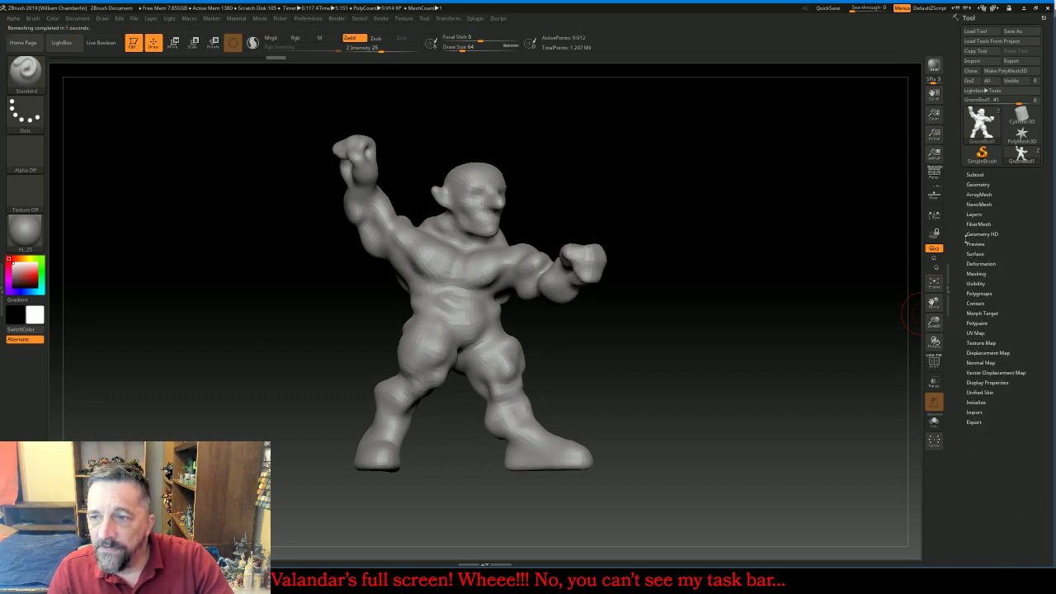
left_click(979, 263)
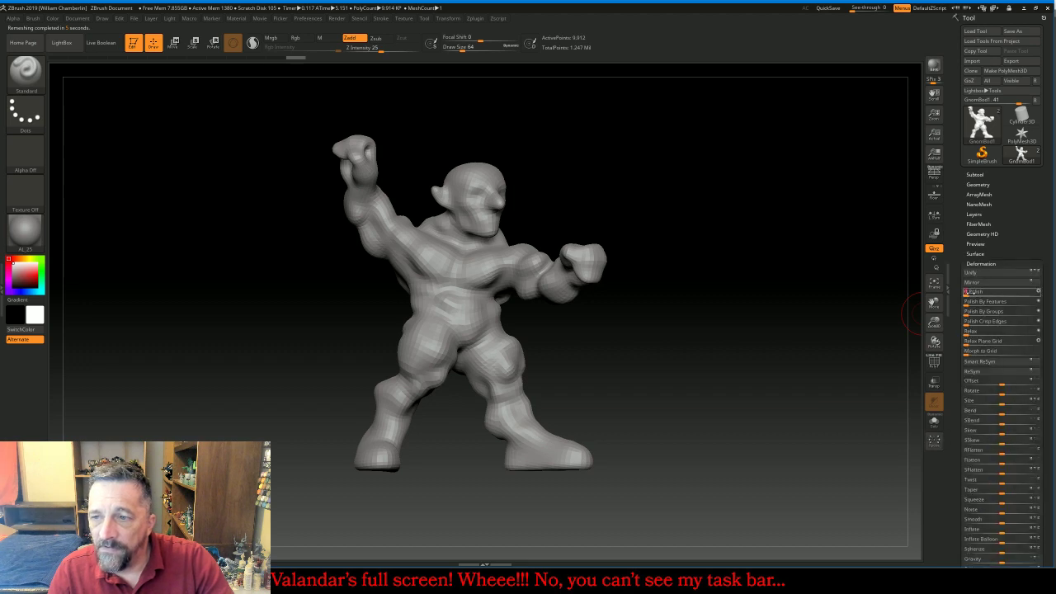
left_click(973, 291)
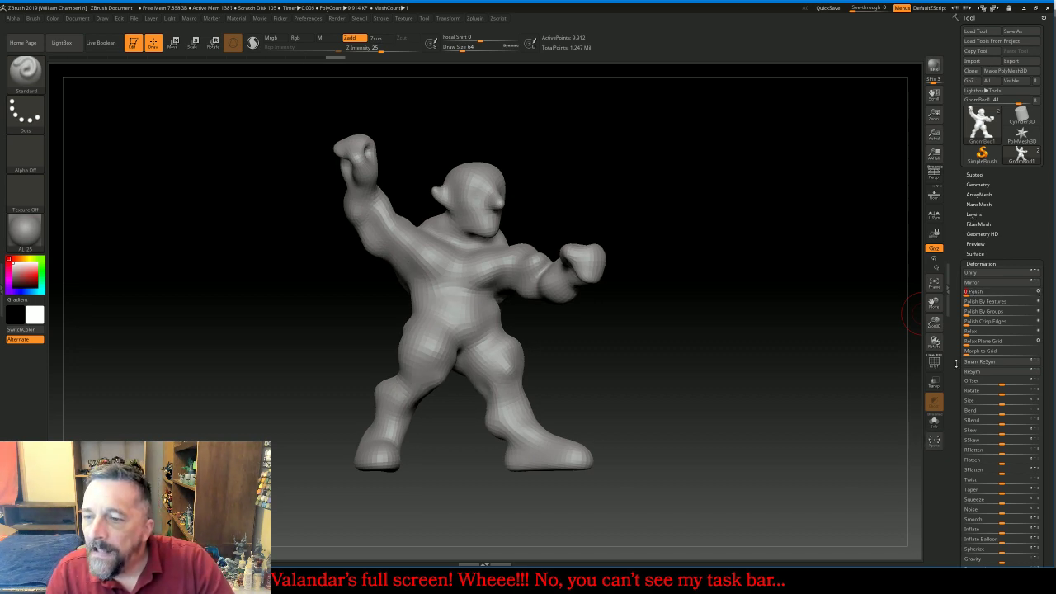
Show the original GnomBod subtool again and inflate the smoothed copy until it covers nearly all of the original body
left_click(975, 174)
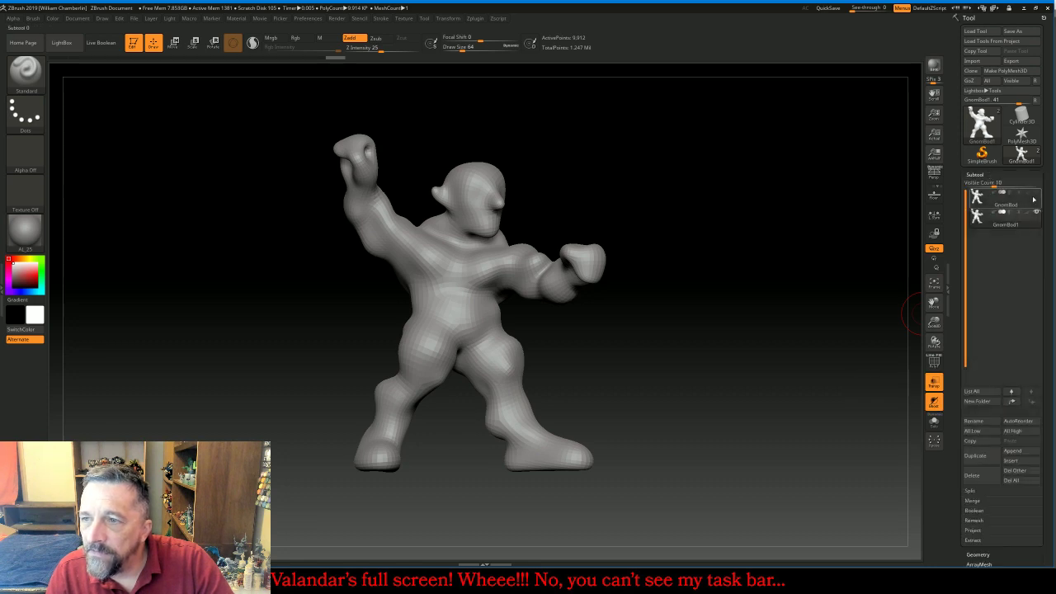
left_click(1037, 194)
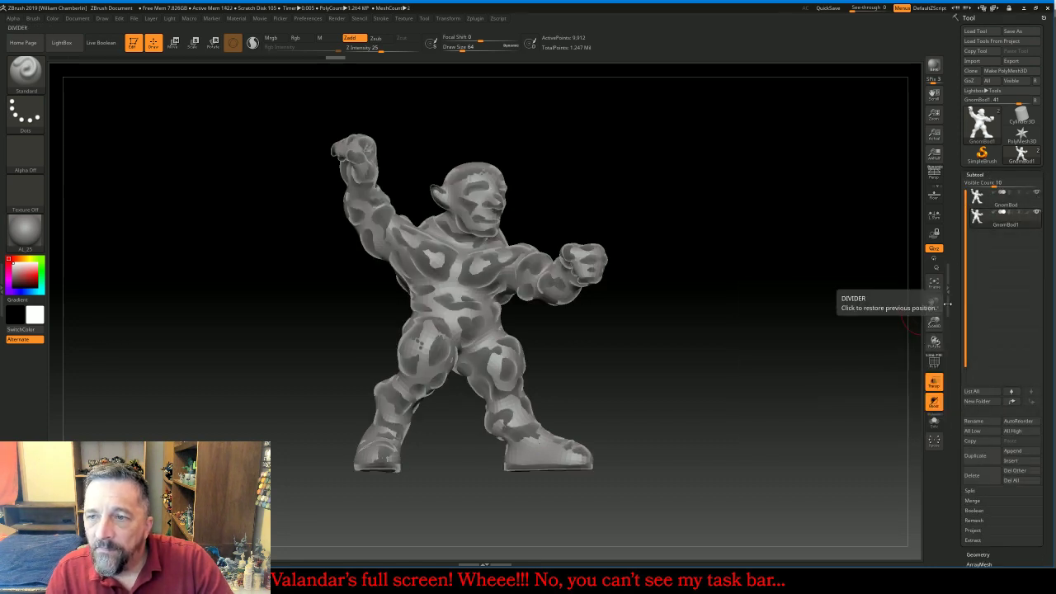
mouse_move(933, 323)
left_mouse_down()
mouse_move(931, 347)
mouse_move(933, 331)
left_mouse_up()
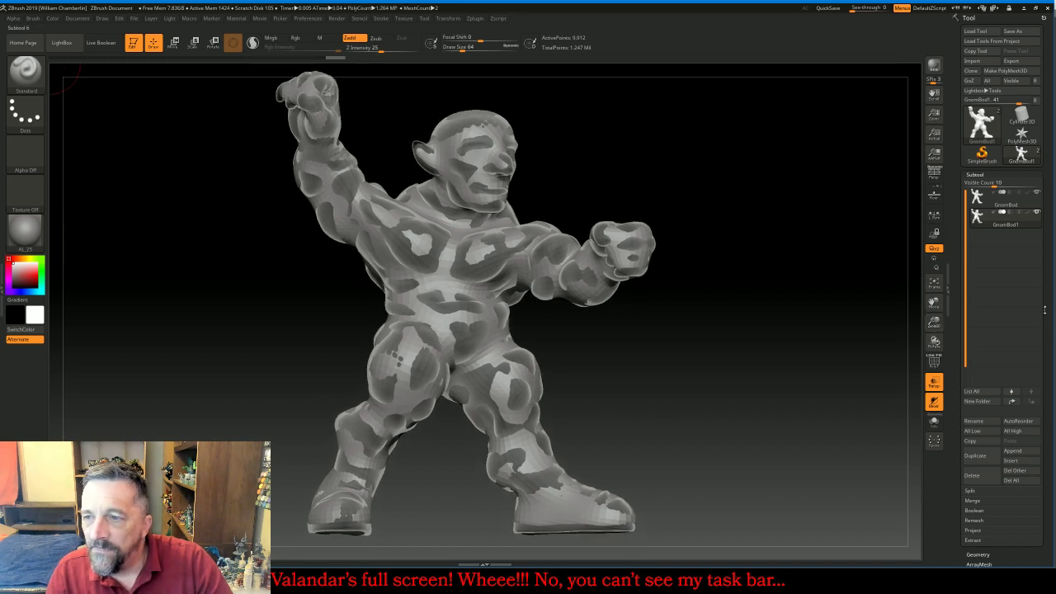
scroll(1014, 380, "down", 5)
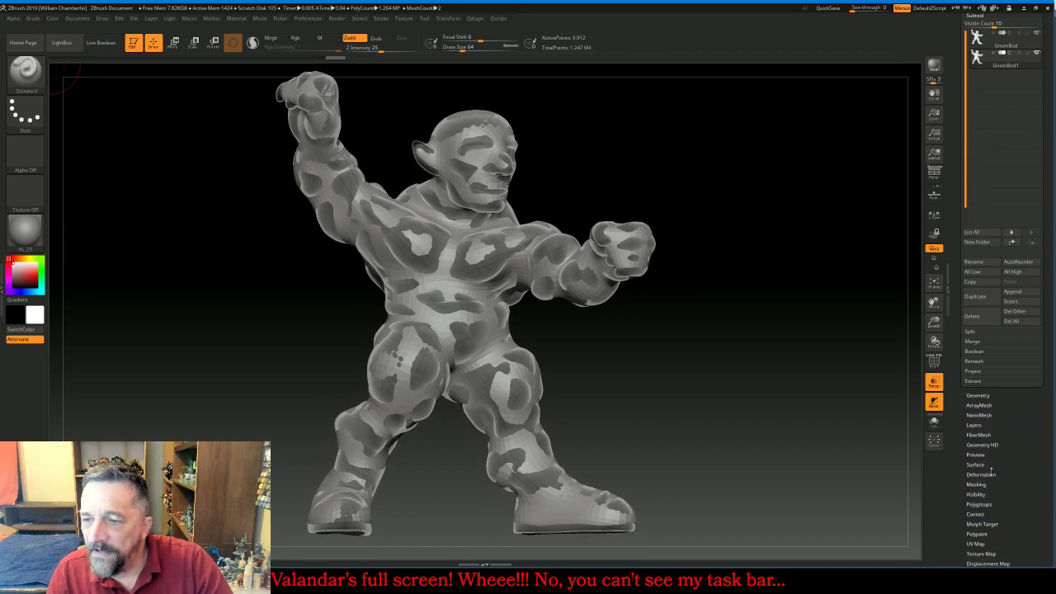
left_click(982, 474)
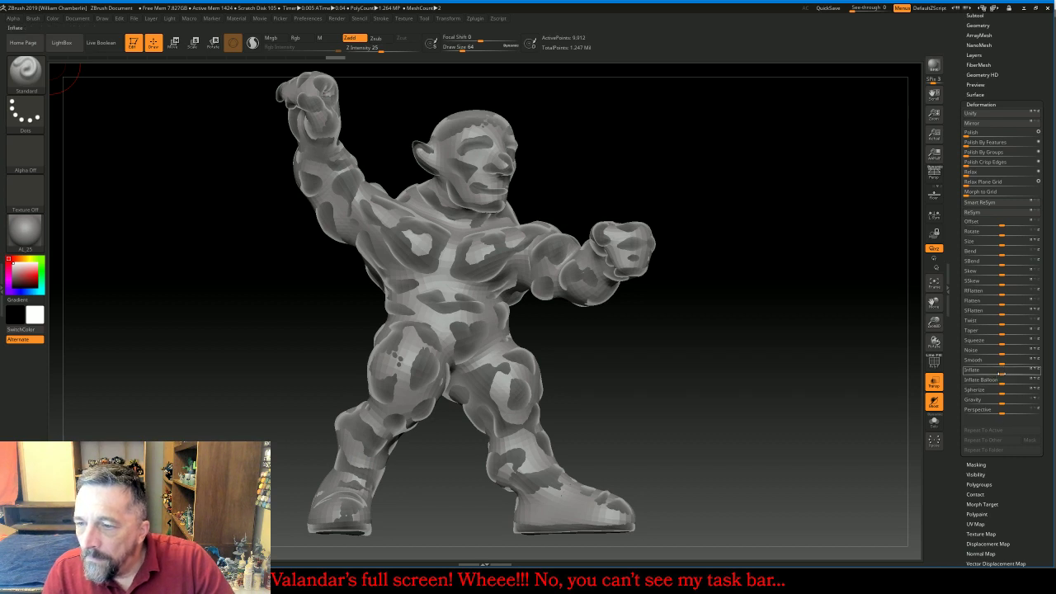
left_click_drag(1000, 373, 1006, 373)
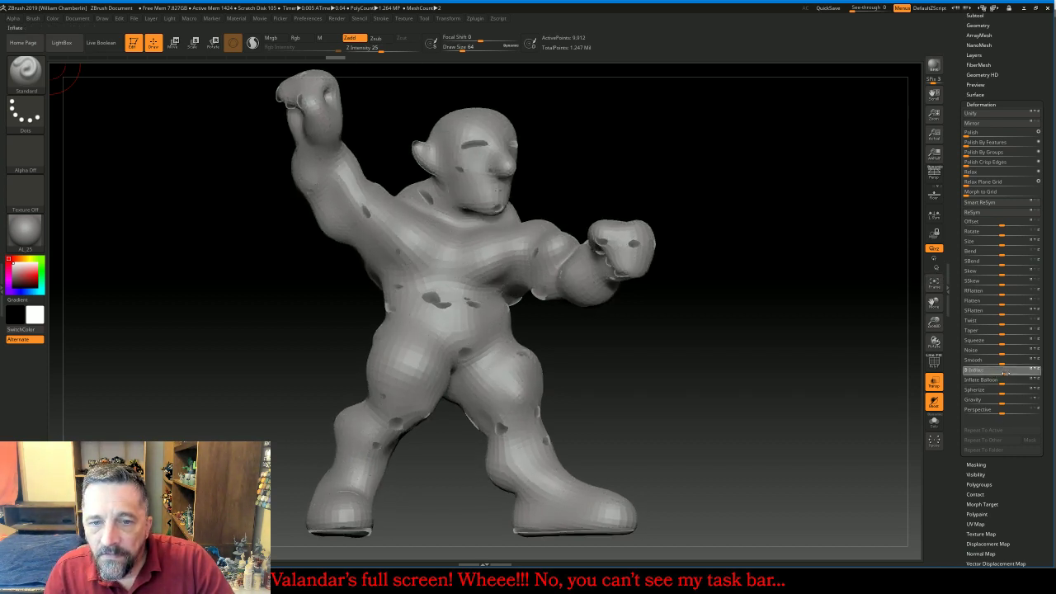
left_click_drag(1005, 374, 1006, 374)
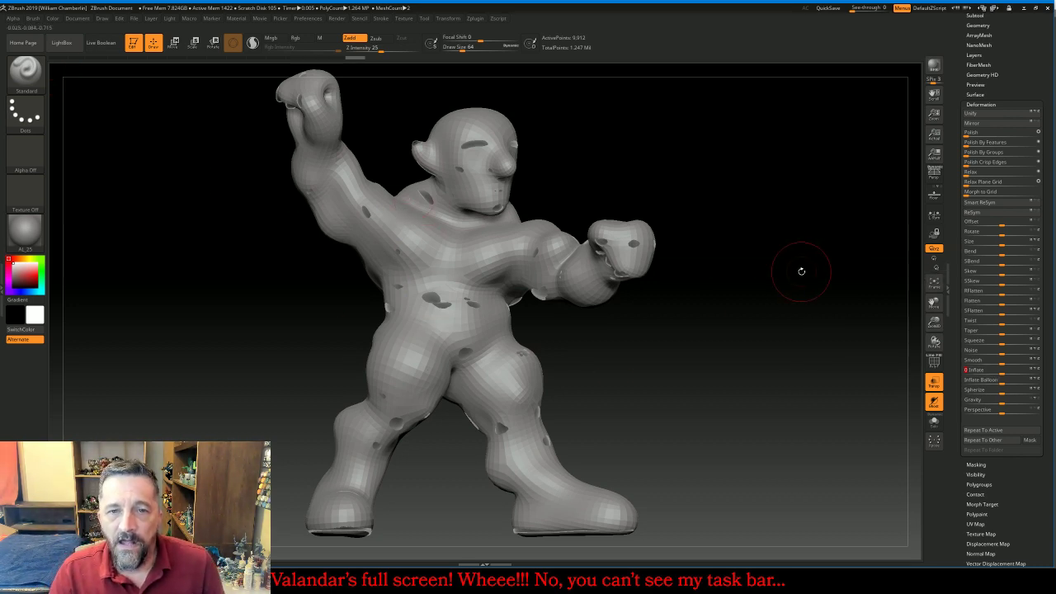
mouse_move(801, 271)
left_mouse_down()
mouse_move(714, 281)
mouse_move(805, 282)
left_mouse_up()
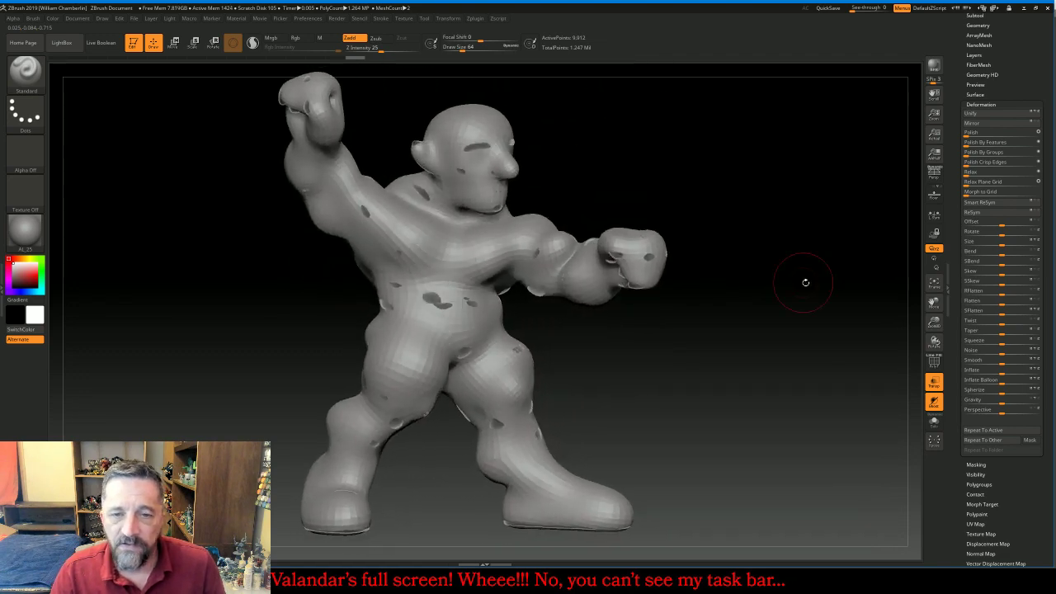
Subdivide the inflated gnome copy four times
left_click_drag(1017, 58, 1010, 113)
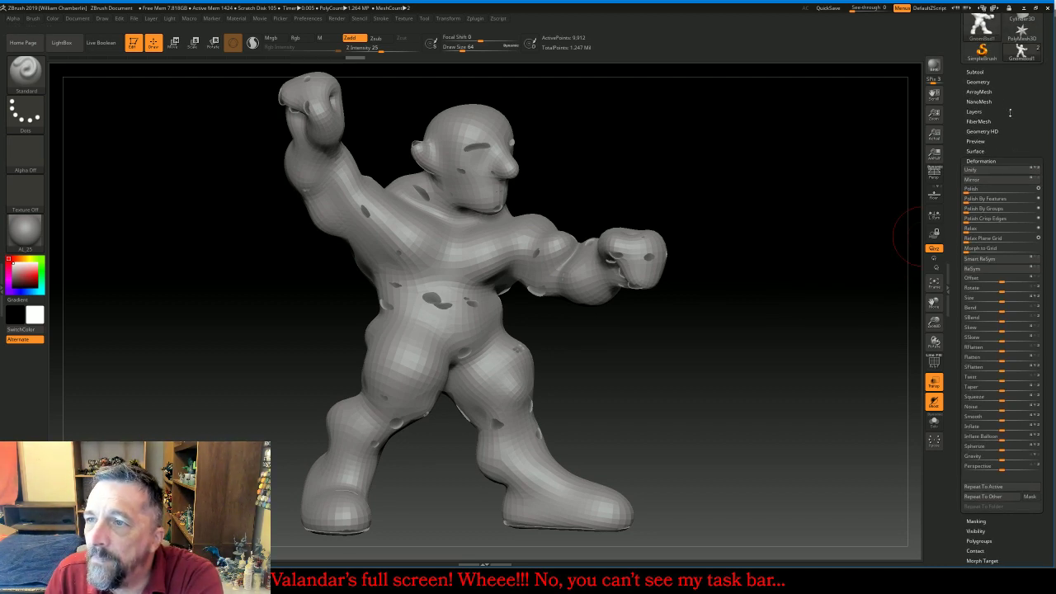
left_click(976, 82)
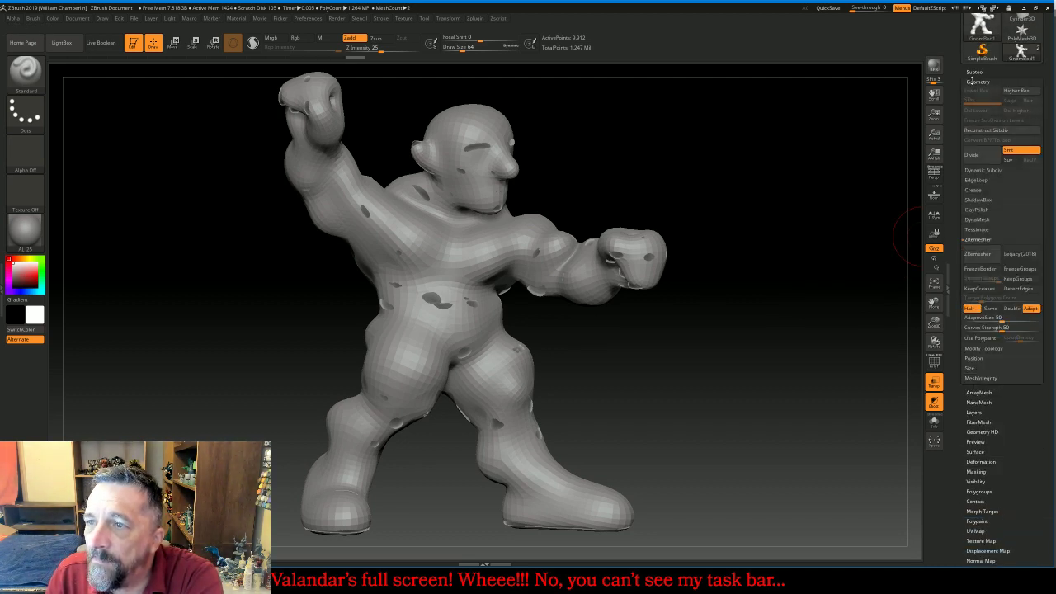
left_click(990, 151)
left_click(990, 151)
left_click(990, 151)
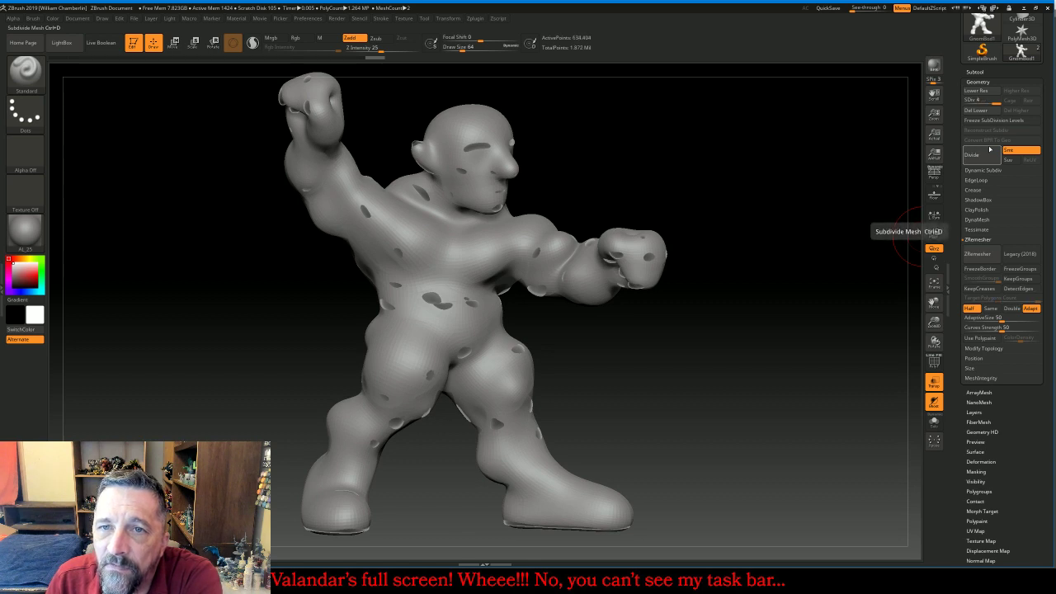
left_click(990, 151)
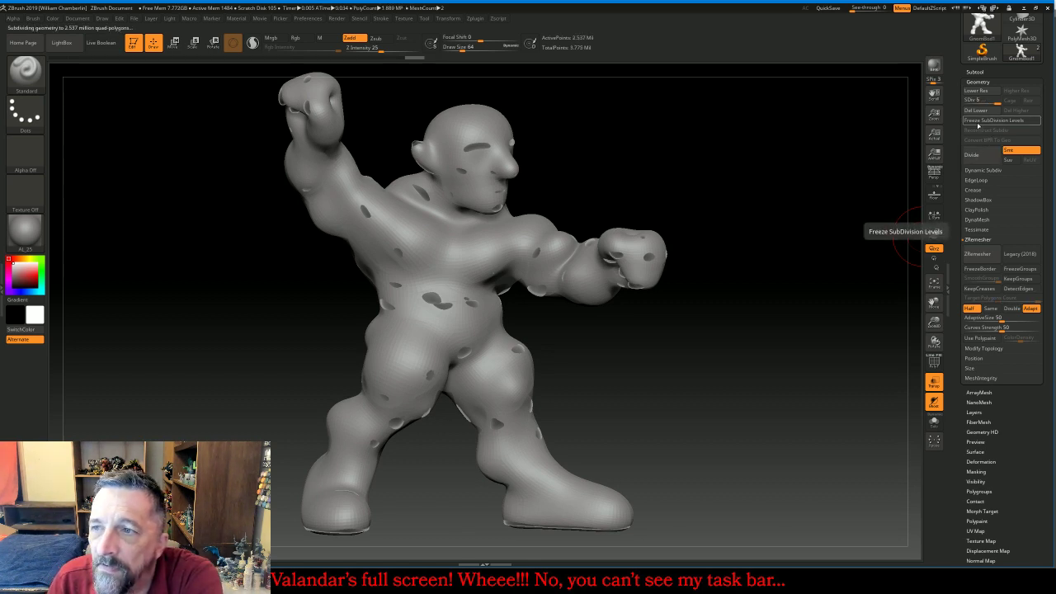
Delete the inflated copy's lower subdivision levels and convert it to a DynaMesh at resolution 1024
left_click(977, 220)
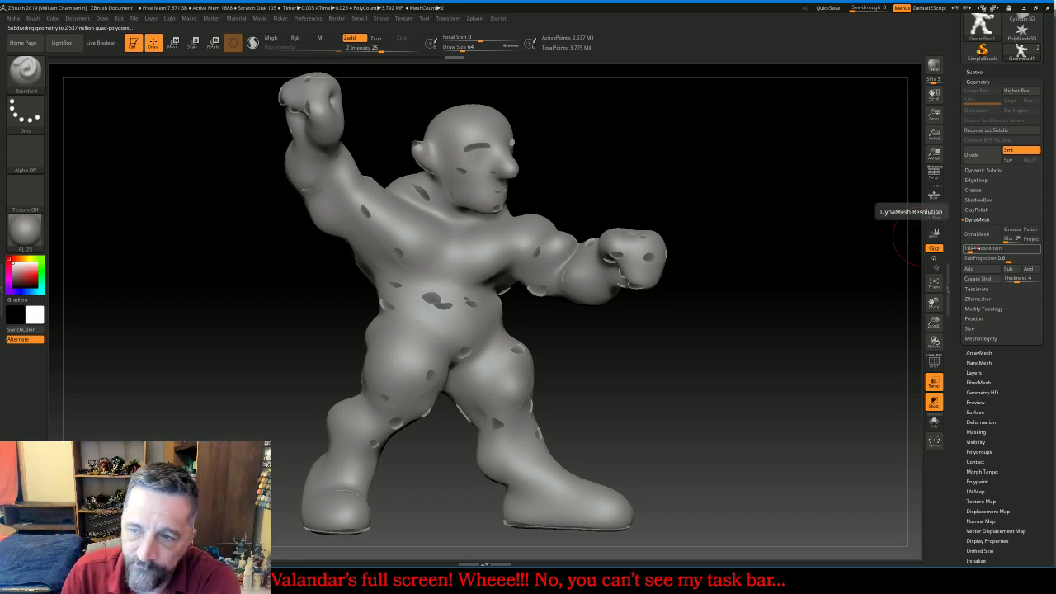
left_click(975, 249)
left_click(977, 235)
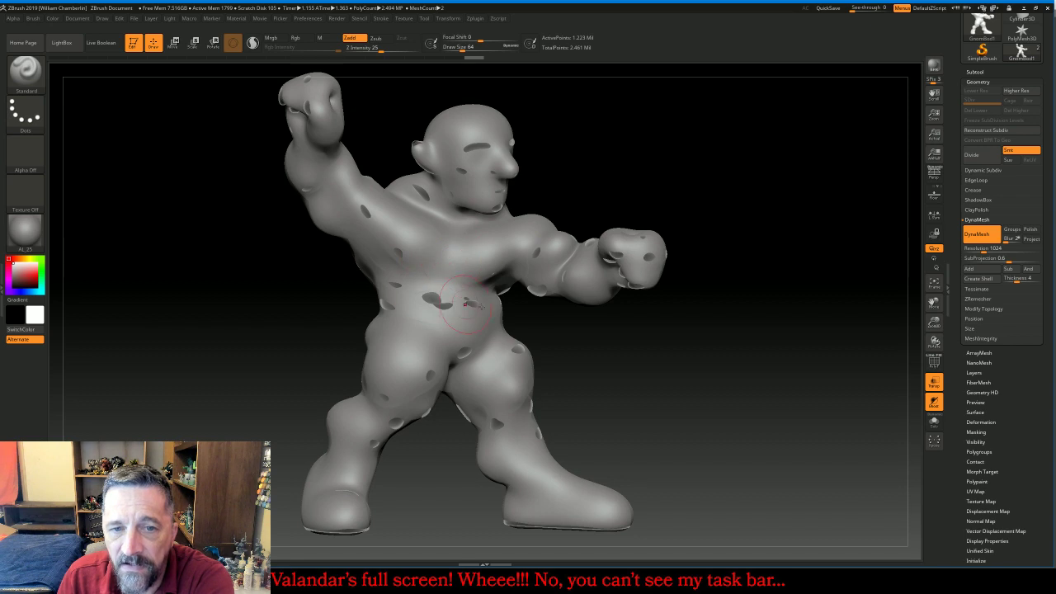
Hide the GnomBod1 copy, select the original GnomBod subtool and insert a PolyMesh3D star below it as a placeholder
left_click(973, 71)
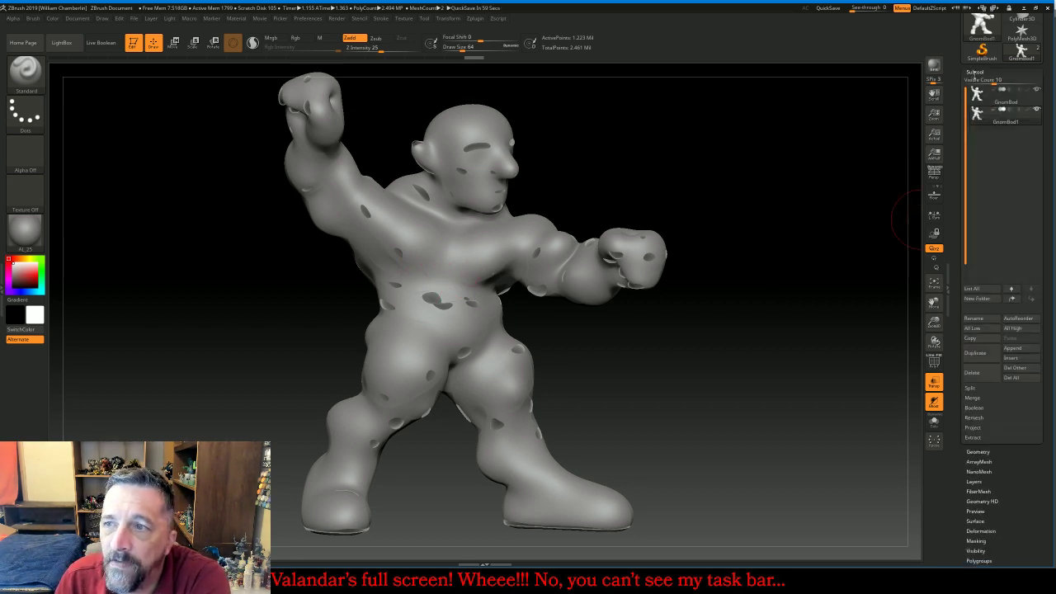
left_click(1005, 96)
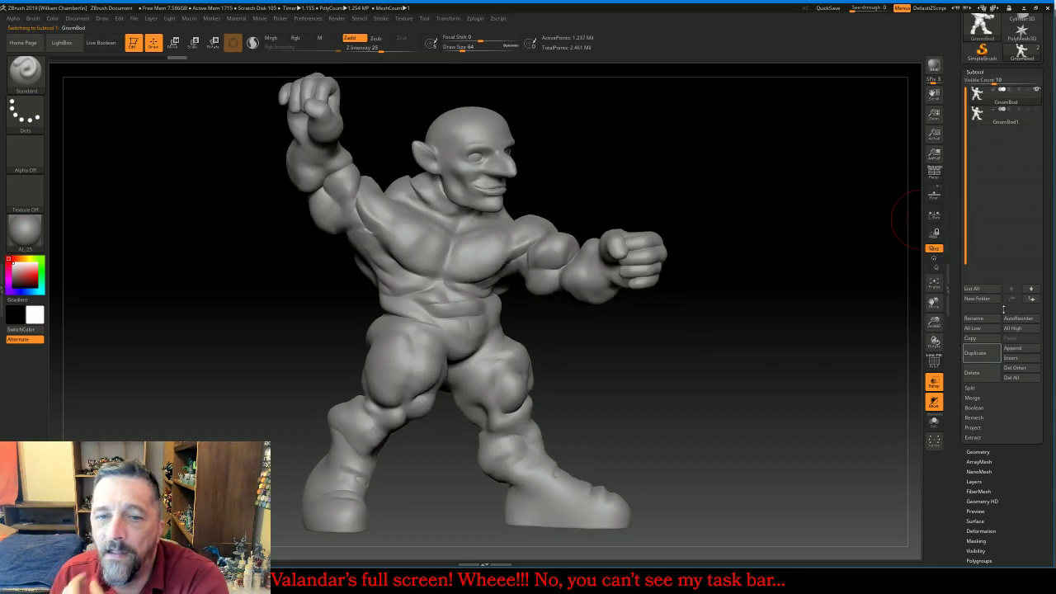
left_click(1010, 358)
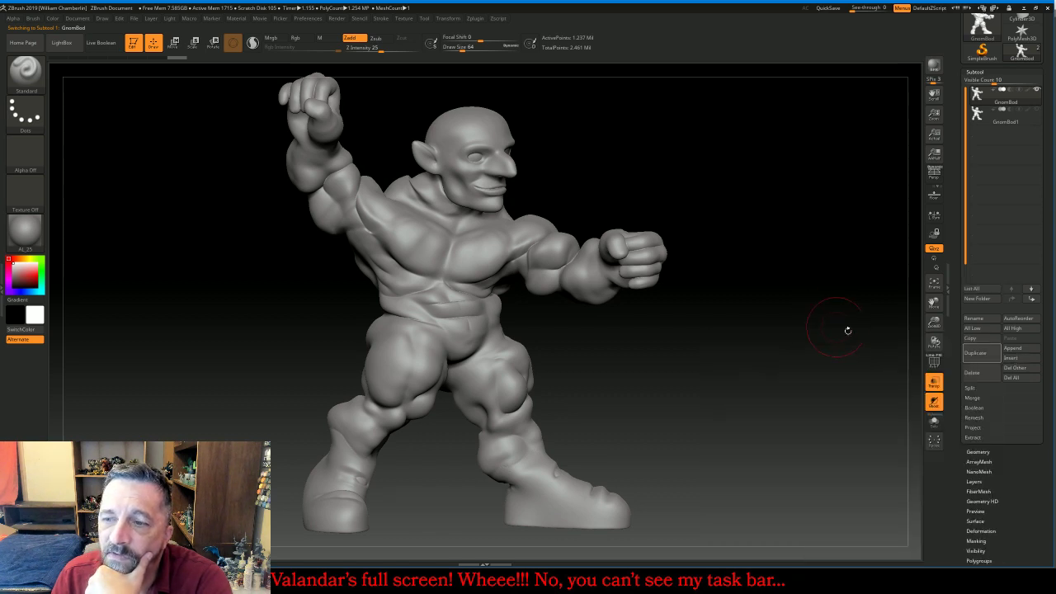
left_click(1011, 358)
left_click(855, 356)
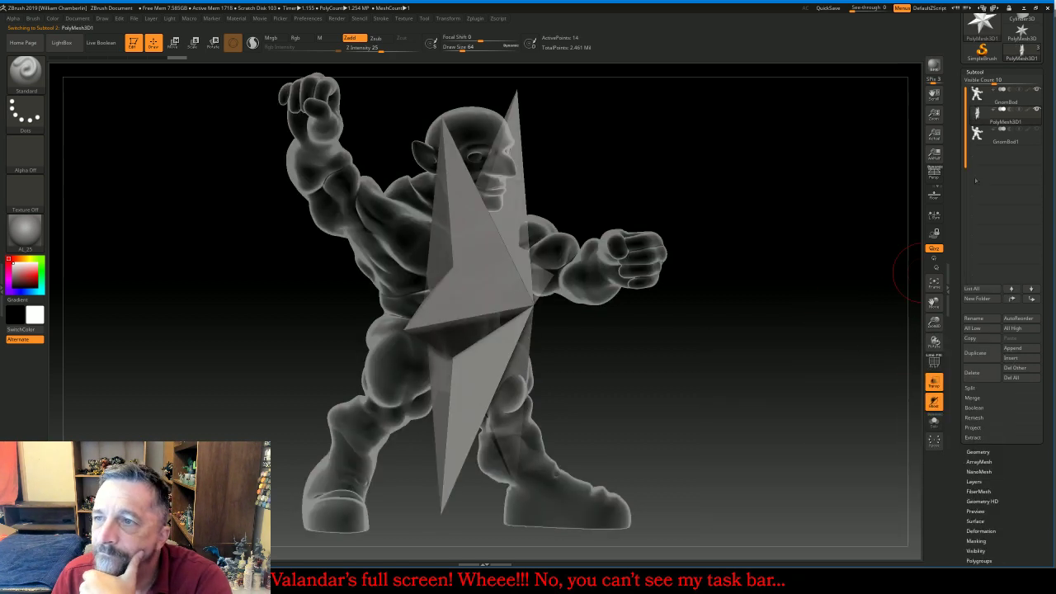
Turn off transparency and replace the star placeholder with the imported GnomSkirt.obj mesh
left_click(933, 382)
left_click_drag(1050, 89, 1050, 159)
left_click(973, 60)
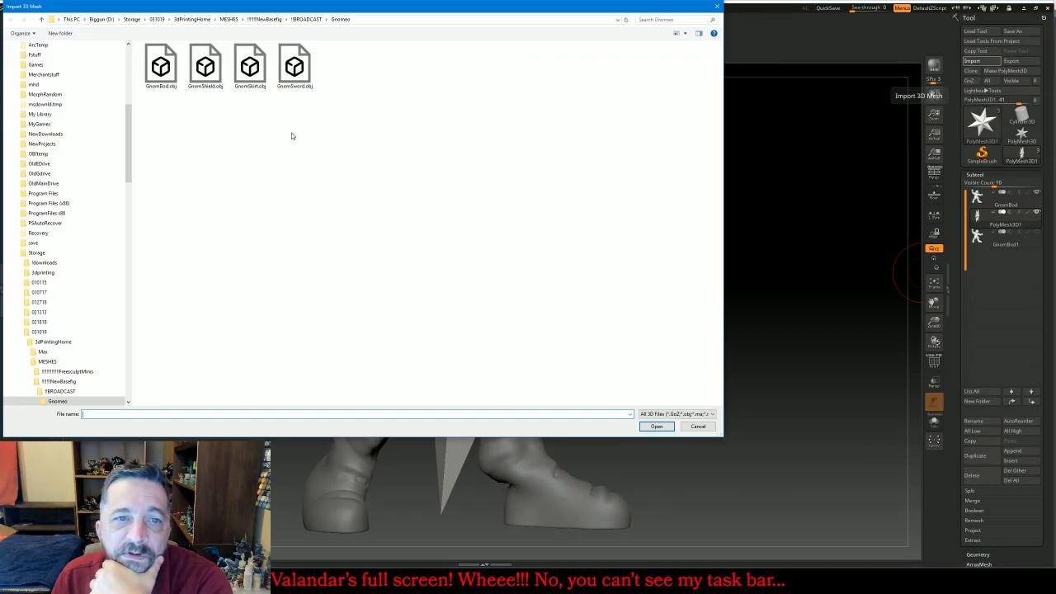
left_click(241, 75)
double_click(241, 75)
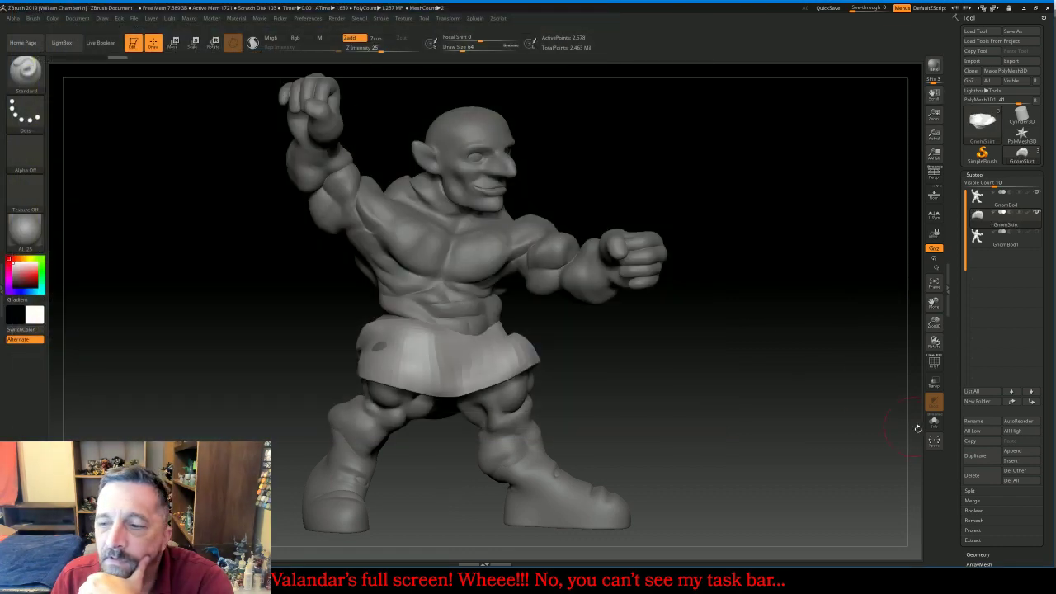
Insert another PolyMesh3D star subtool below the skirt as a placeholder
left_click(1007, 462)
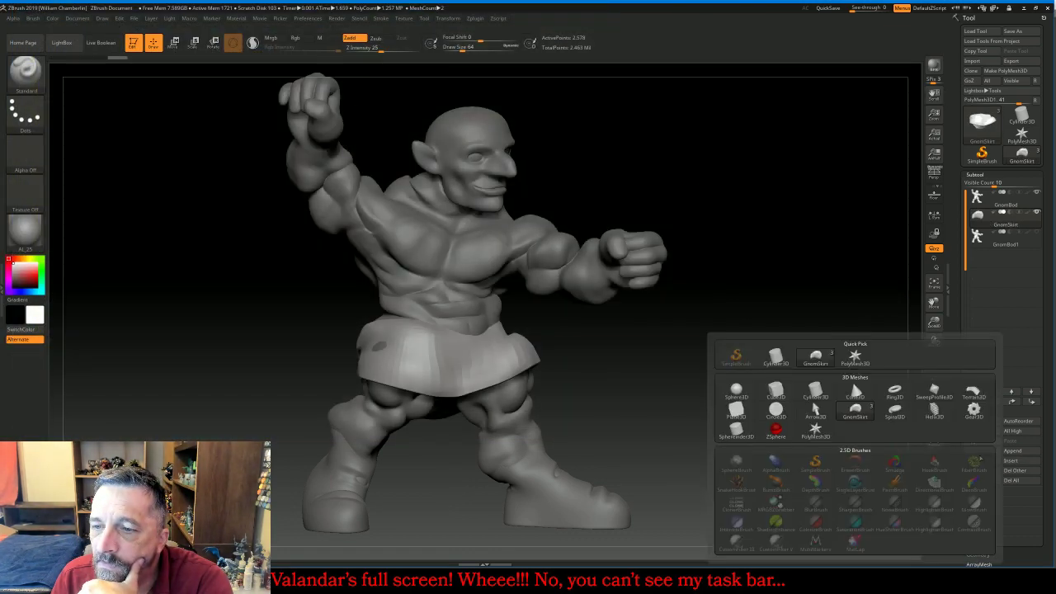
left_click(865, 366)
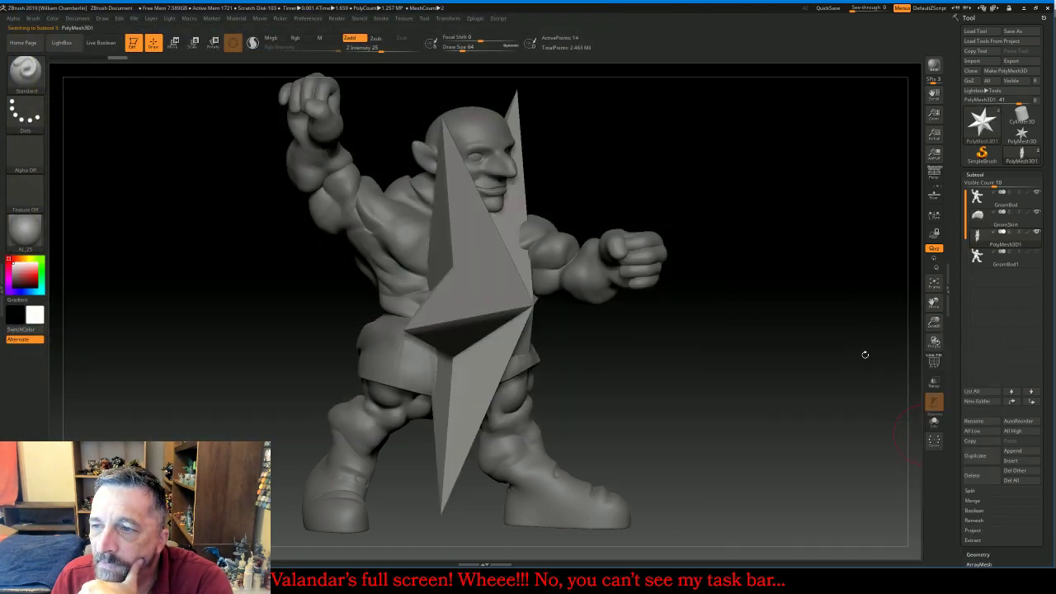
Replace the star placeholder with GnomShield.obj, and bring in GnomSword.obj through another new PolyMesh3D star subtool
left_click(972, 61)
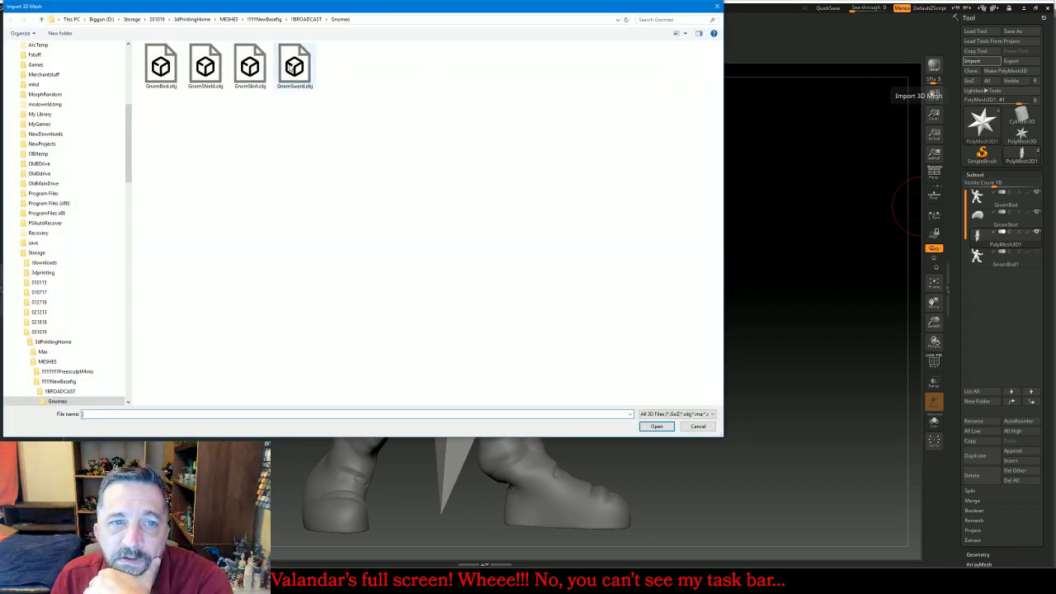
double_click(205, 66)
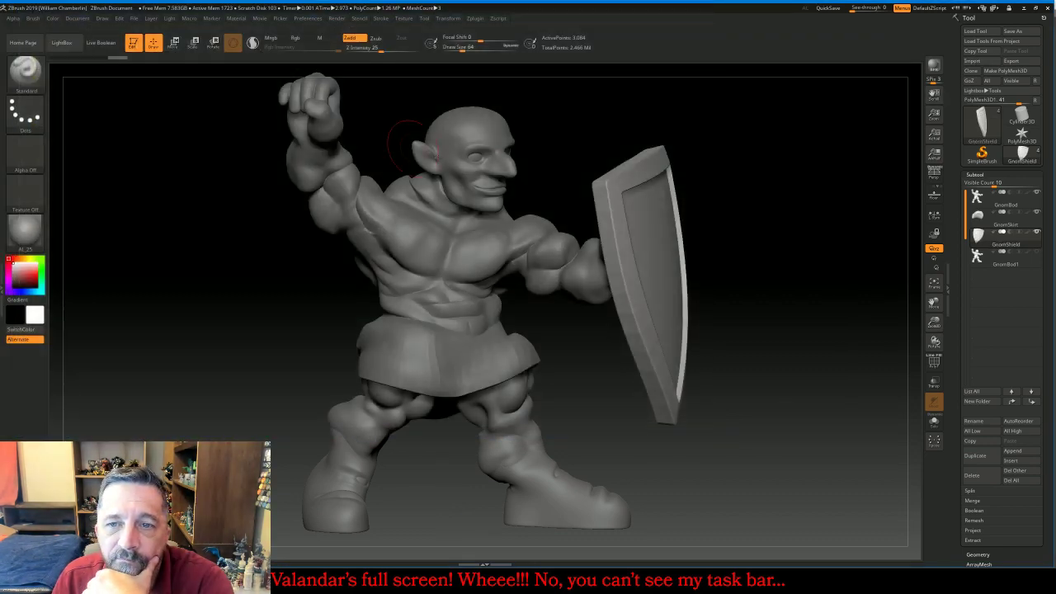
left_click(1012, 451)
left_click(855, 360)
left_click(973, 60)
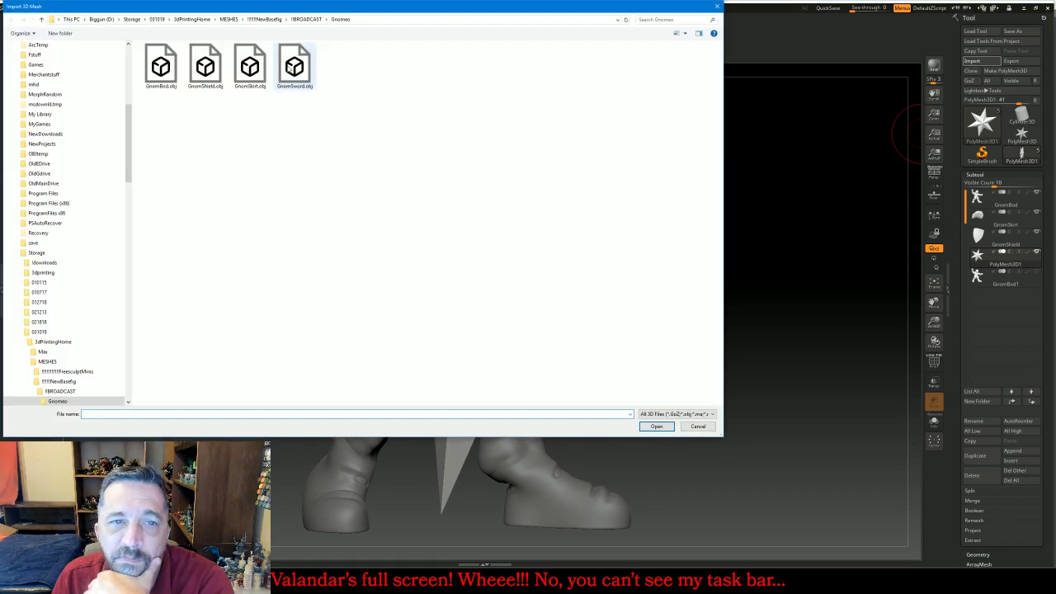
double_click(294, 66)
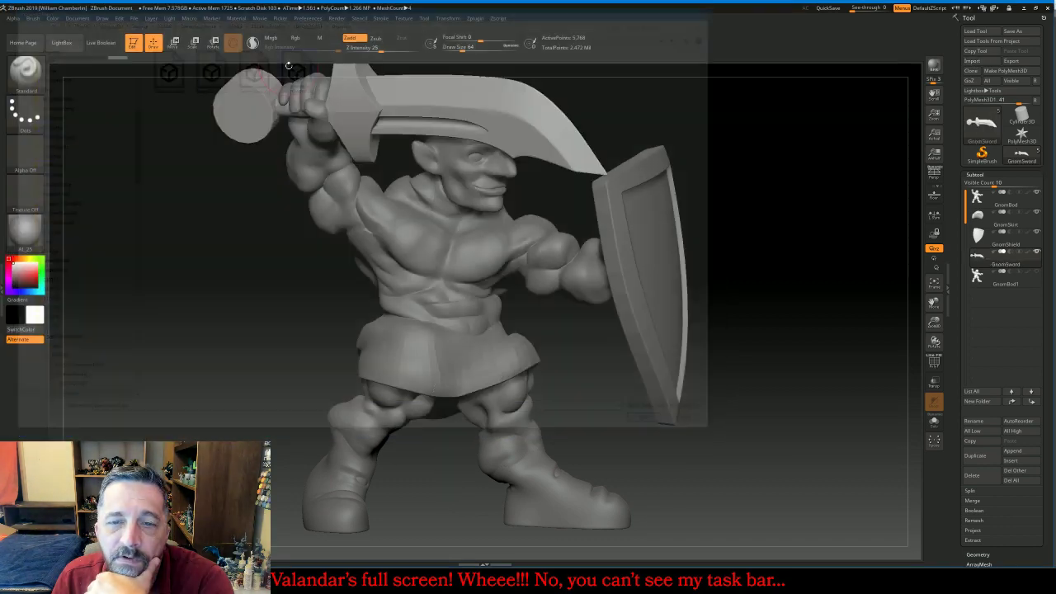
Hide the shield and sword subtools and smooth the sharp crease across the back of GnomSkirt
left_click_drag(784, 364, 702, 357)
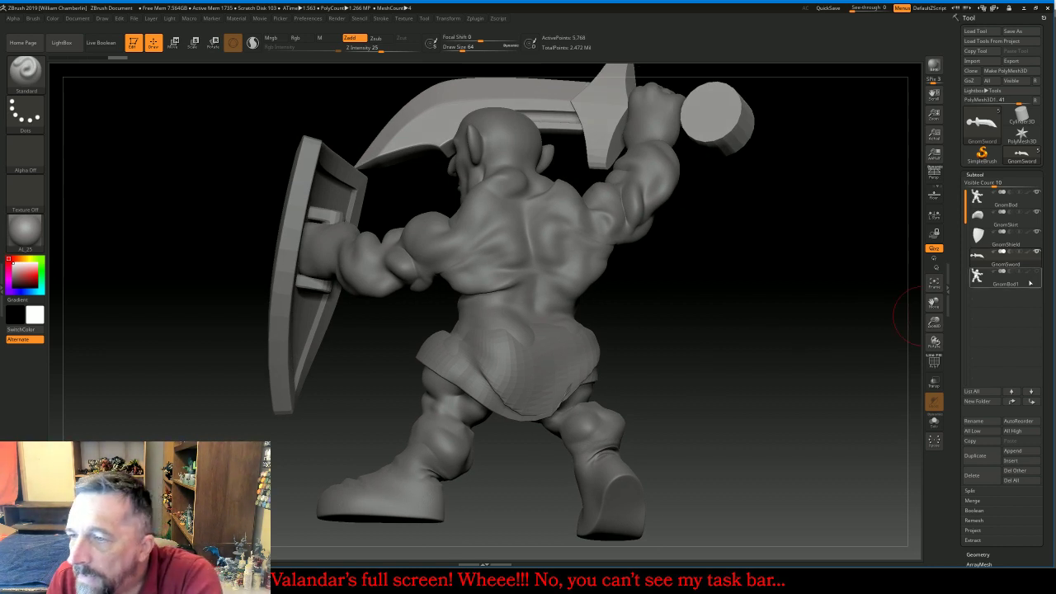
left_click(1037, 232)
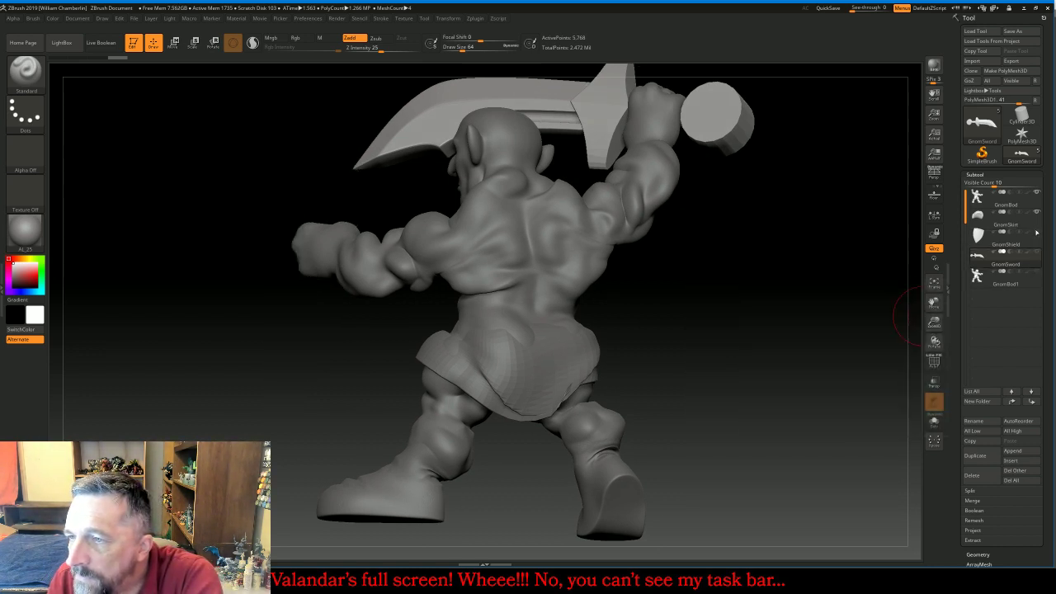
left_click(976, 217)
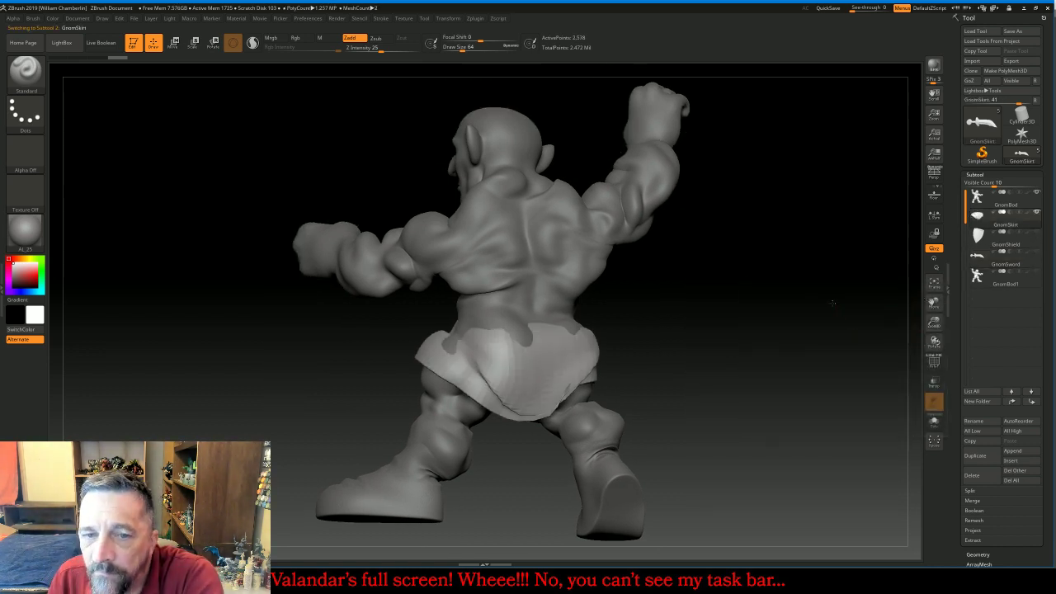
left_click_drag(841, 320, 858, 334)
left_click_drag(740, 434, 702, 385)
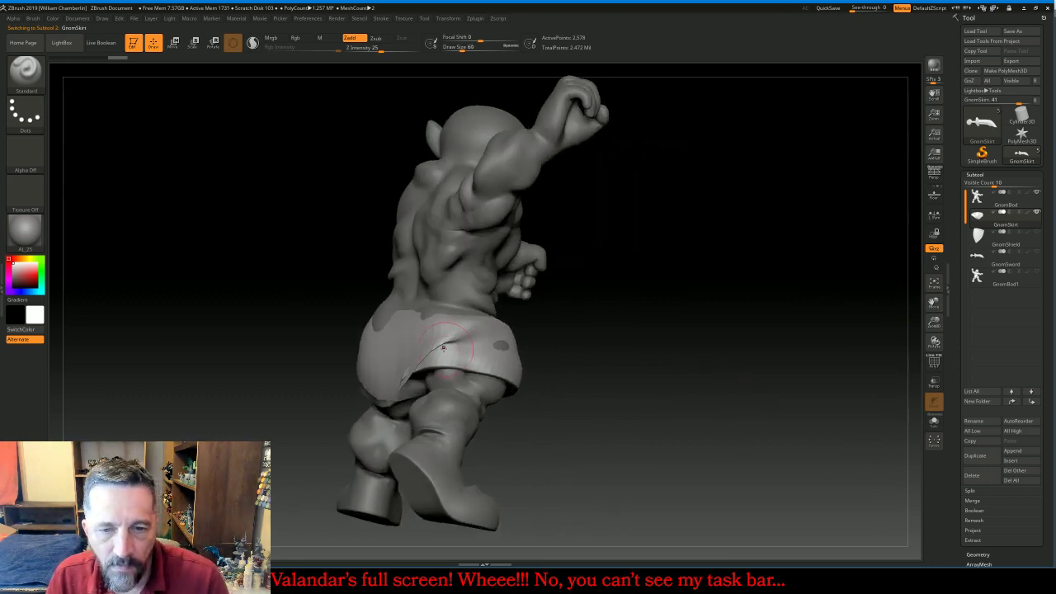
key("shift")
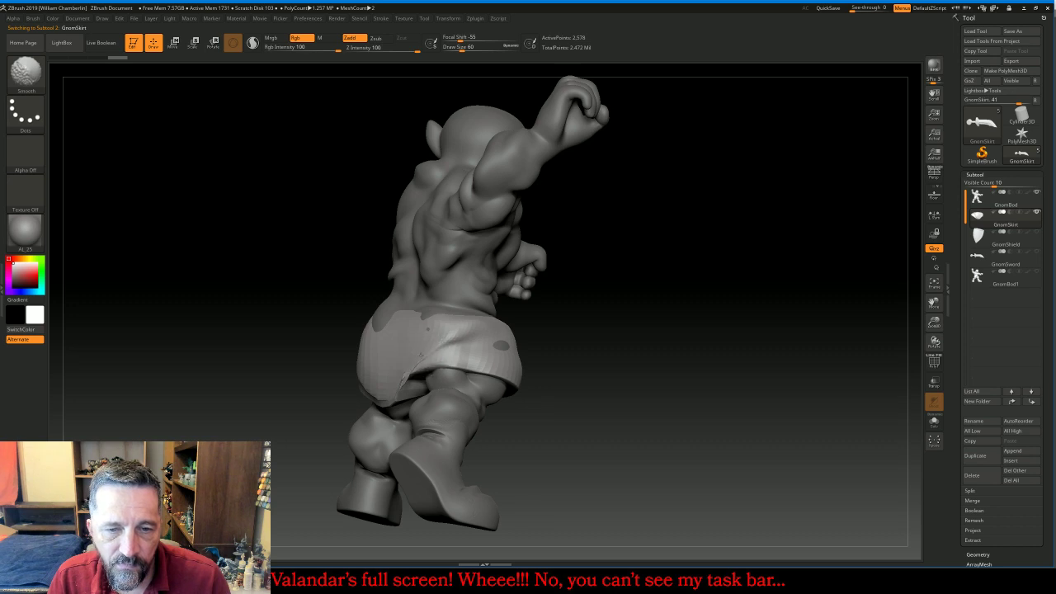
left_click_drag(422, 353, 402, 375, "shift")
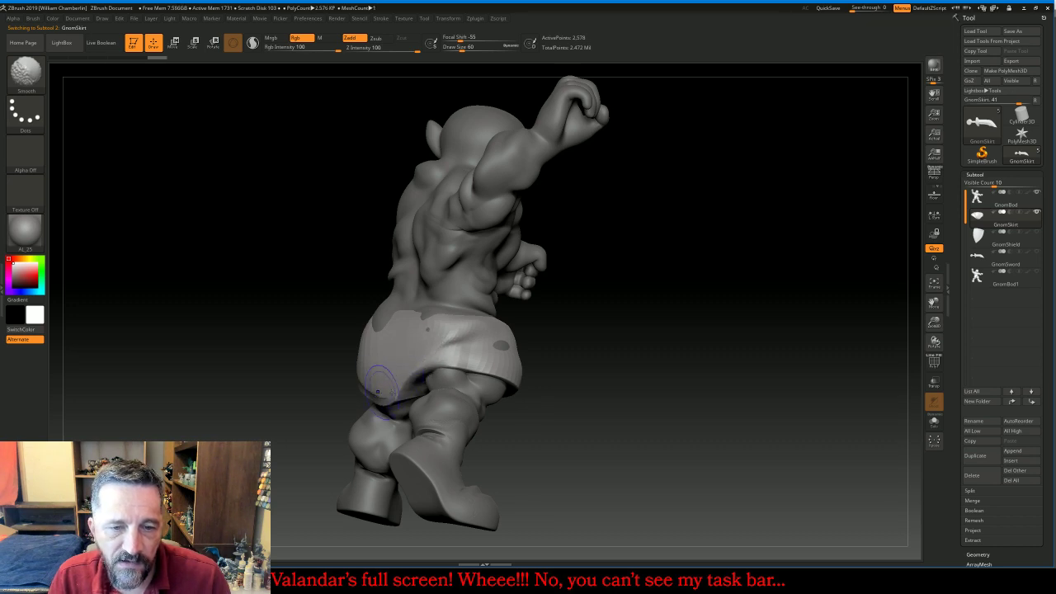
Smooth the remaining rough areas around the rear and sides of the skirt
left_click_drag(577, 429, 763, 448)
key("shift")
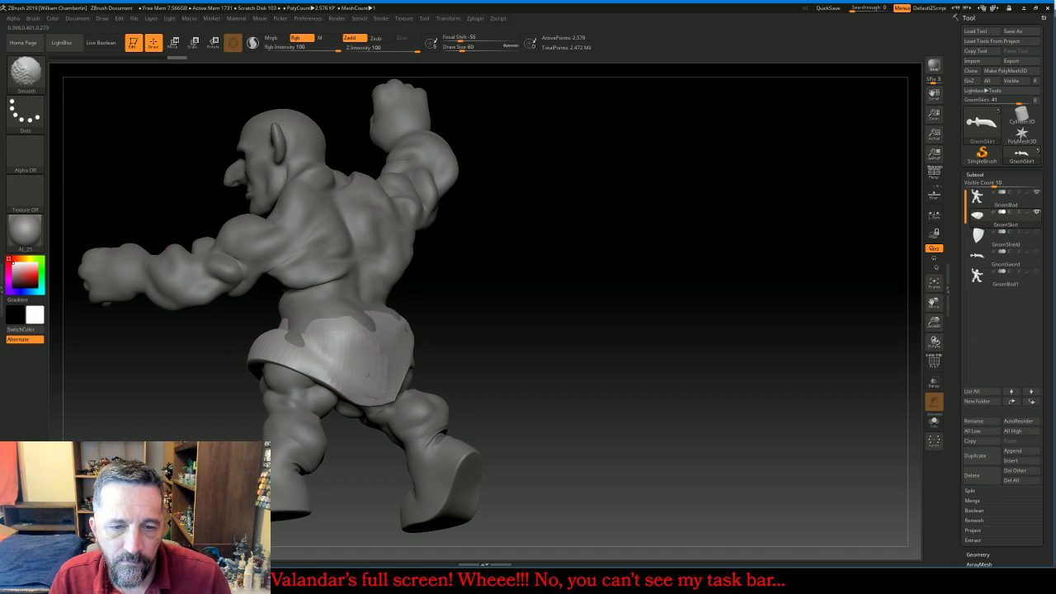
left_click_drag(425, 353, 445, 354)
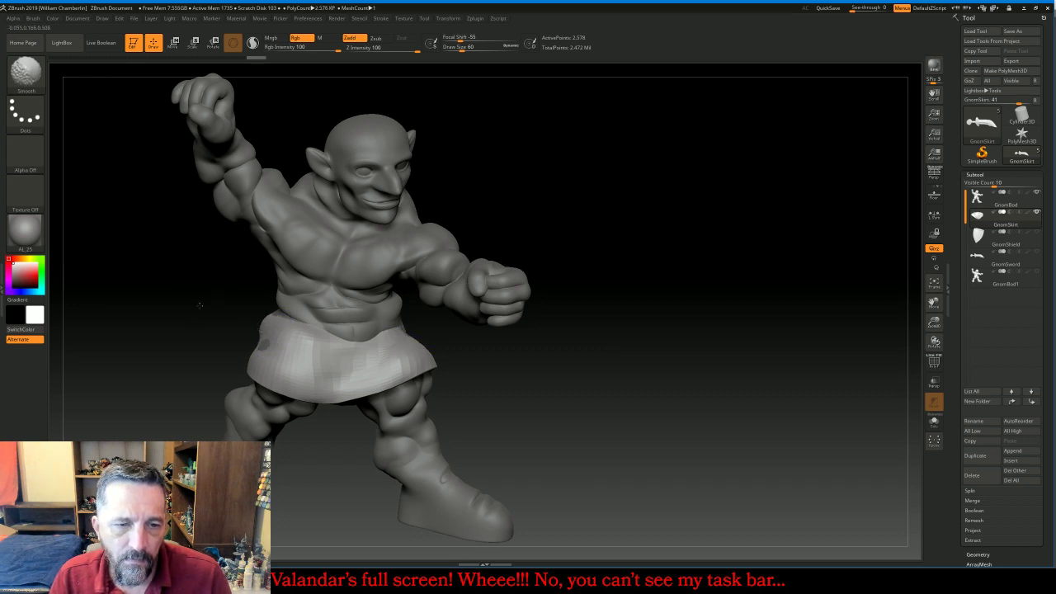
mouse_move(200, 306)
left_mouse_down()
mouse_move(300, 339)
mouse_move(279, 331)
mouse_move(288, 349)
left_mouse_up()
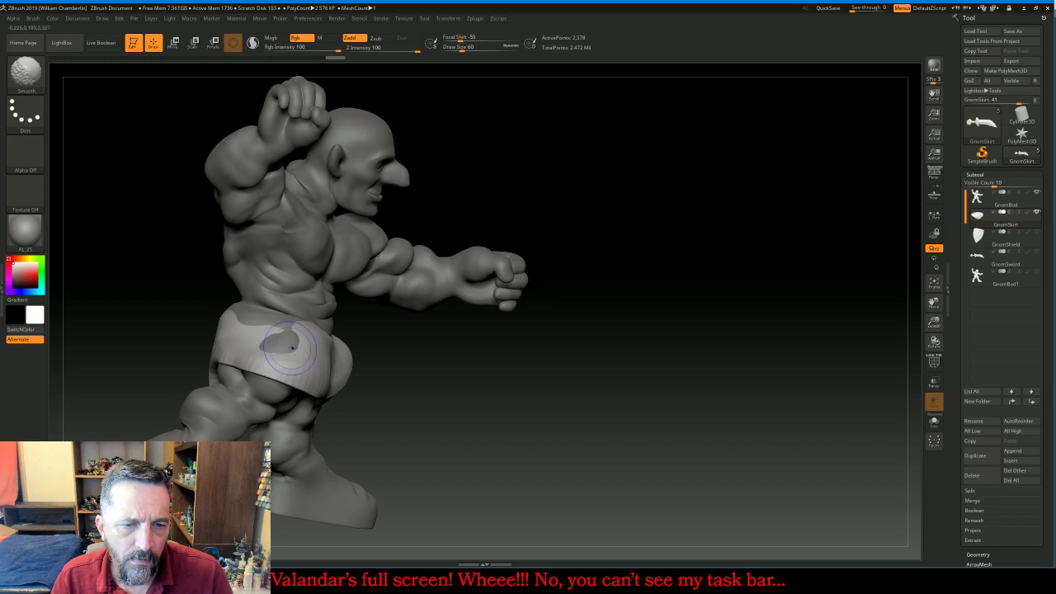
mouse_move(701, 381)
left_mouse_down()
mouse_move(599, 390)
mouse_move(676, 406)
left_mouse_up()
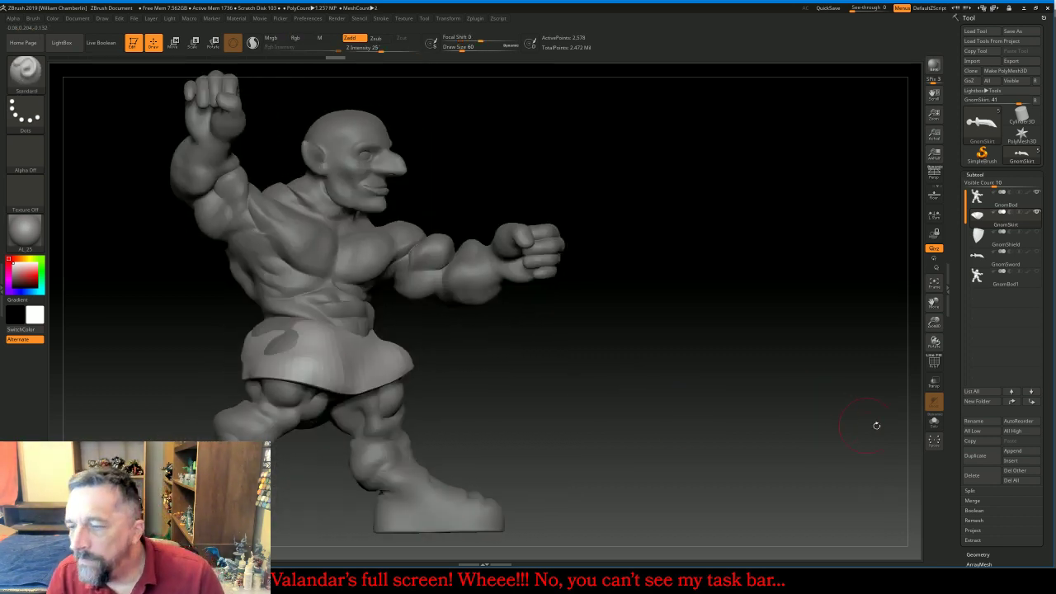
Duplicate GnomSkirt and move the copy below GnomBod1 at the end of the subtool list
left_click(979, 456)
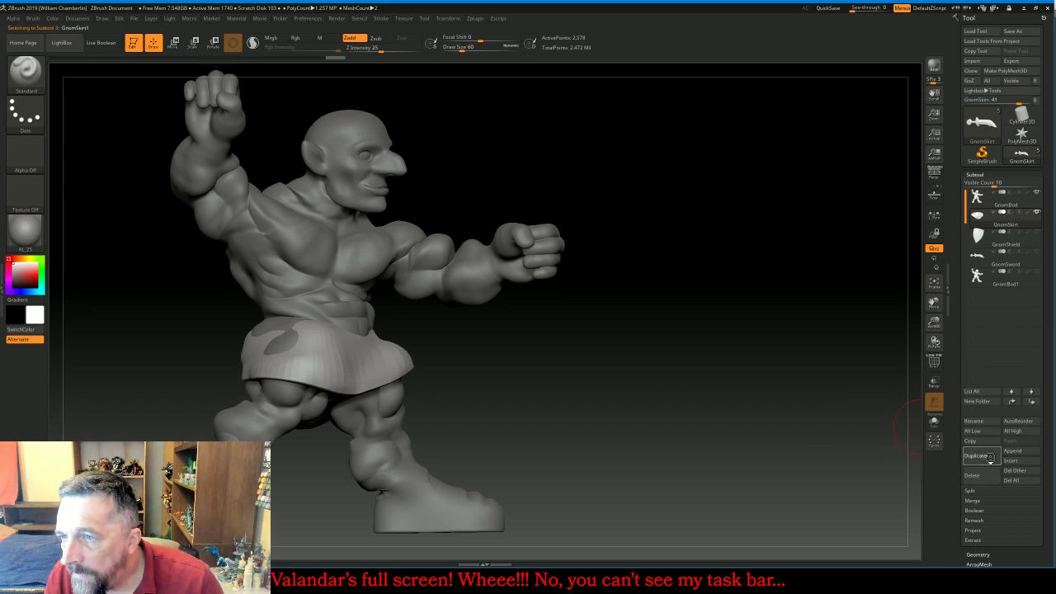
left_click(1030, 402)
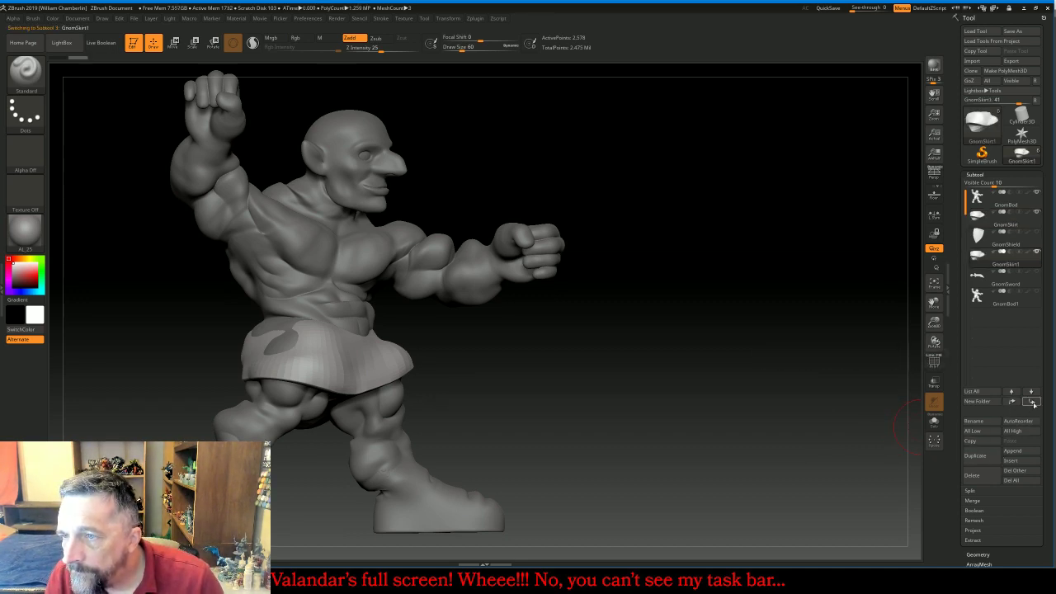
left_click(1031, 401)
left_click(1030, 402)
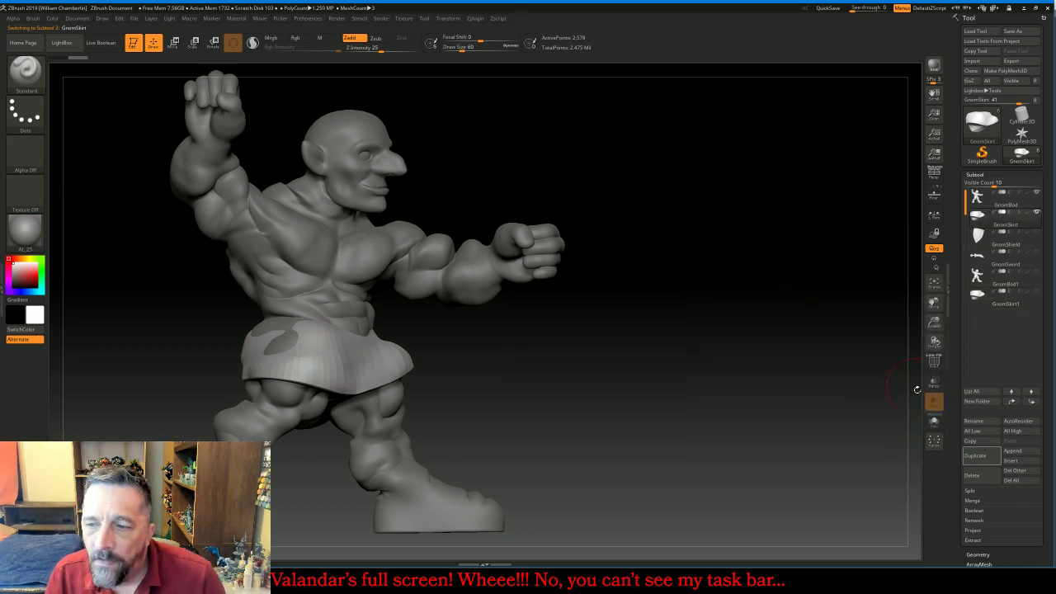
Subdivide the original GnomSkirt four times and delete its lower subdivision levels
left_click(1002, 217)
left_click(981, 556)
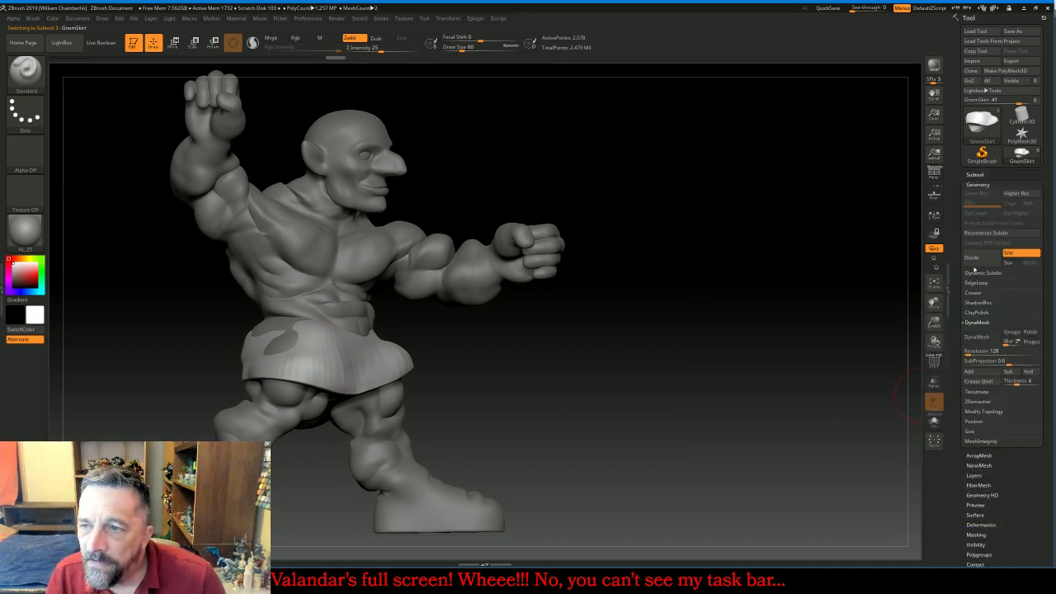
left_click(976, 262)
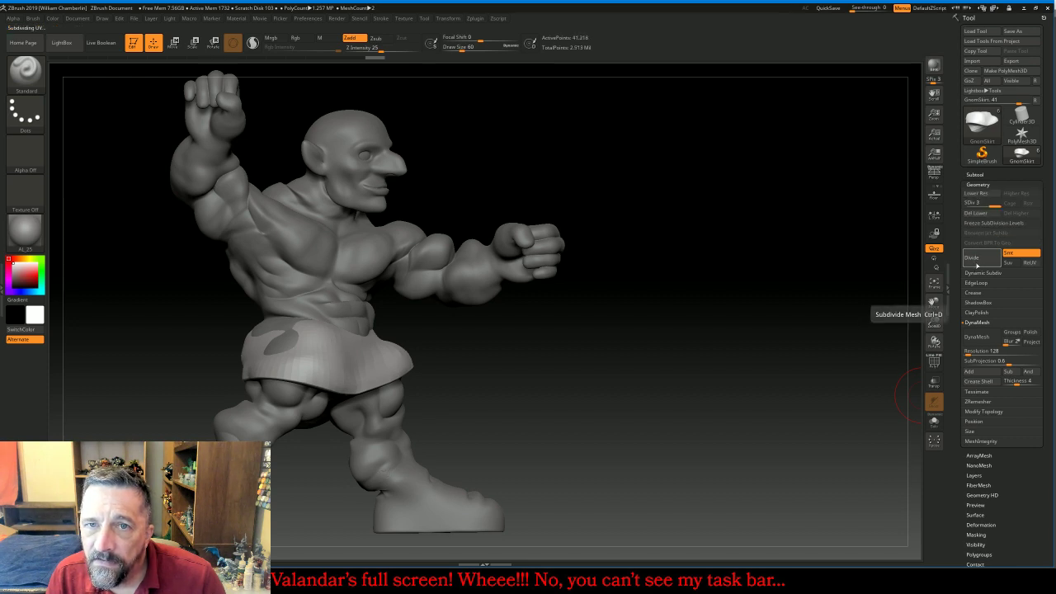
left_click(976, 262)
left_click(976, 262)
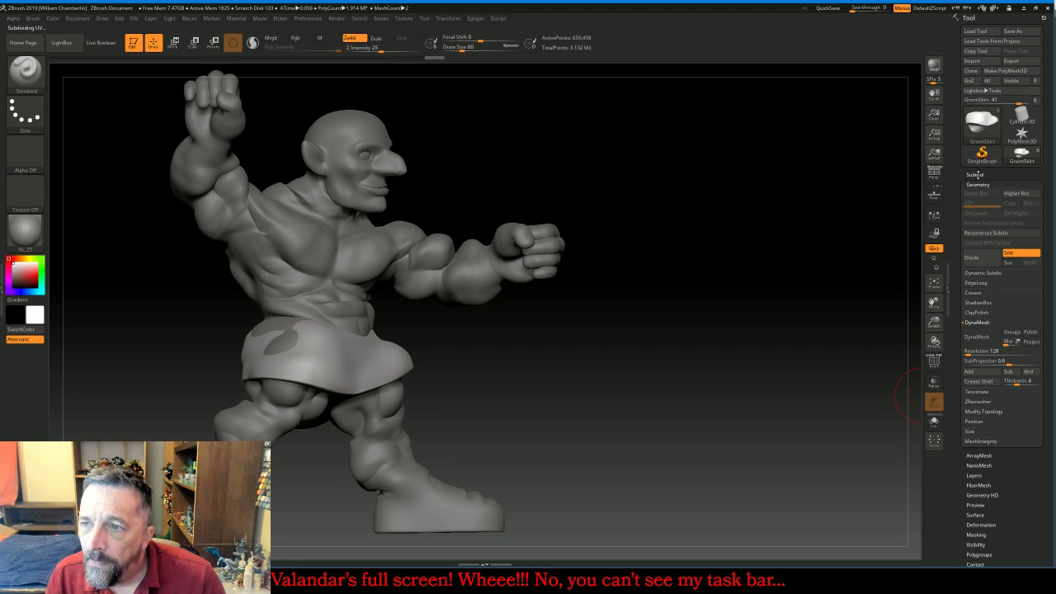
Merge GnomSkirt into the GnomBod subtool above it and remesh the combined body with DynaMesh
left_click(975, 175)
left_click(986, 198)
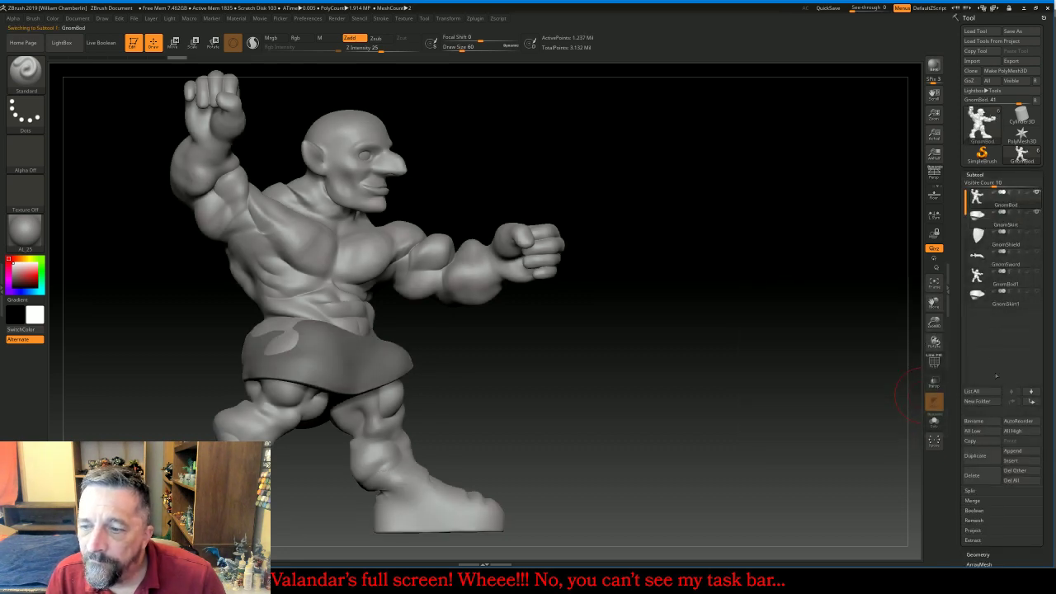
left_click(995, 503)
left_click(977, 511)
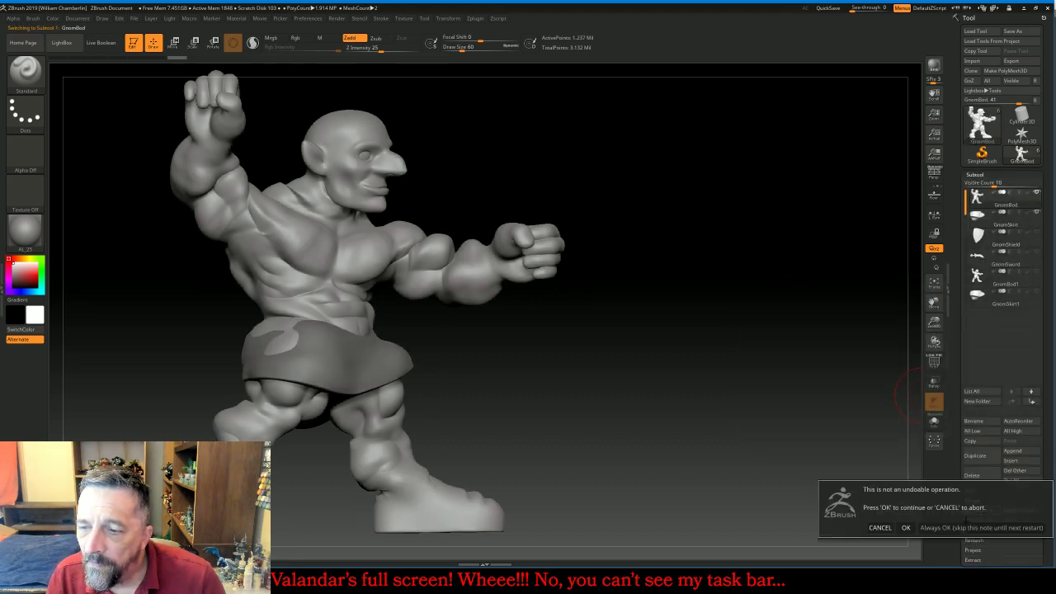
left_click(959, 528)
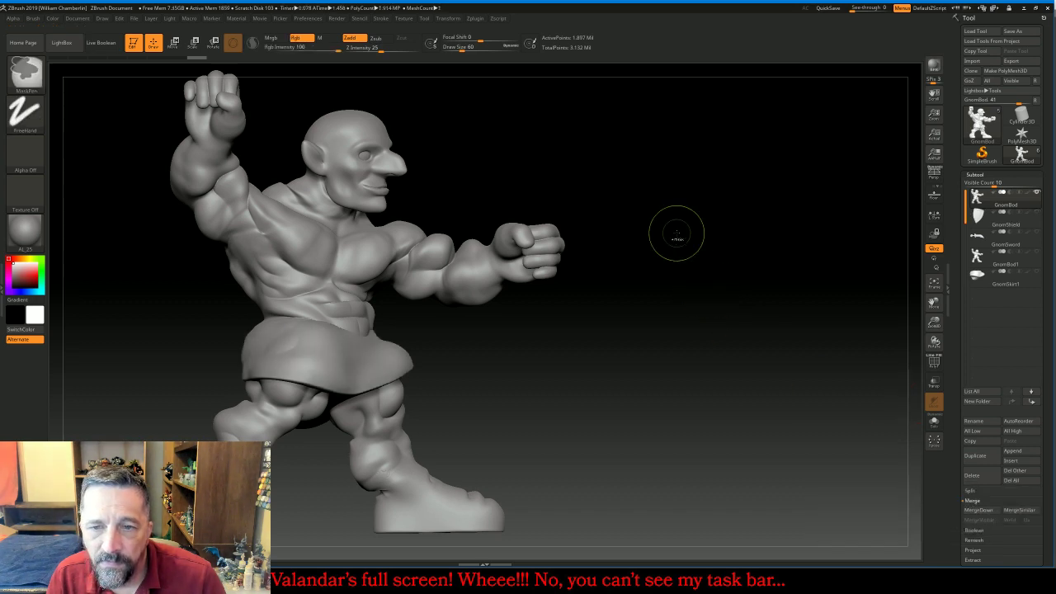
left_click_drag(677, 232, 805, 395, "ctrl")
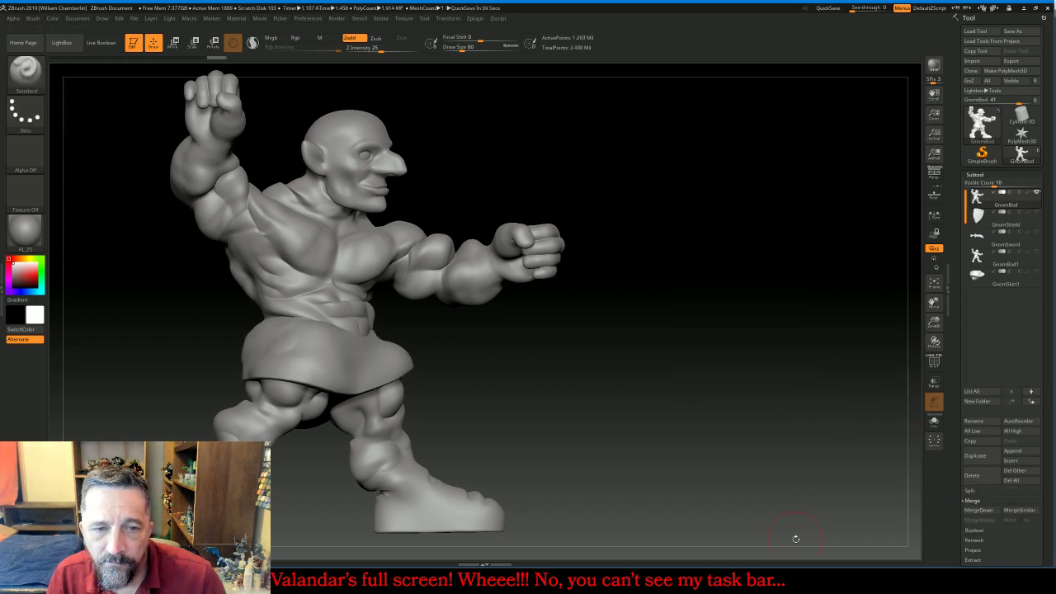
Smooth the seam where the skirt meets the waist across the front and side of the merged body
left_click_drag(934, 323, 931, 396)
key("shift")
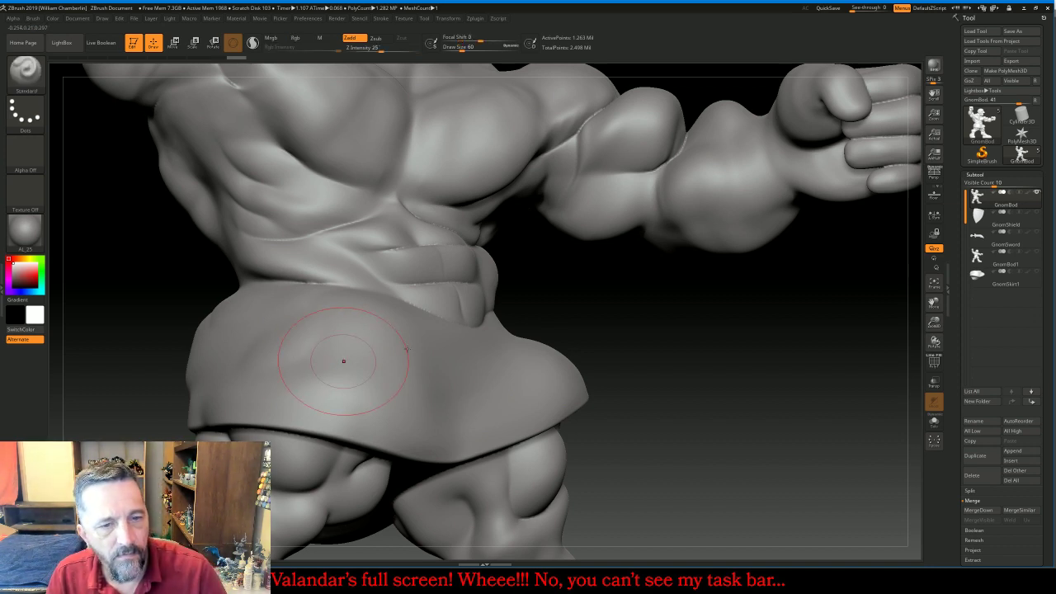
key("shift")
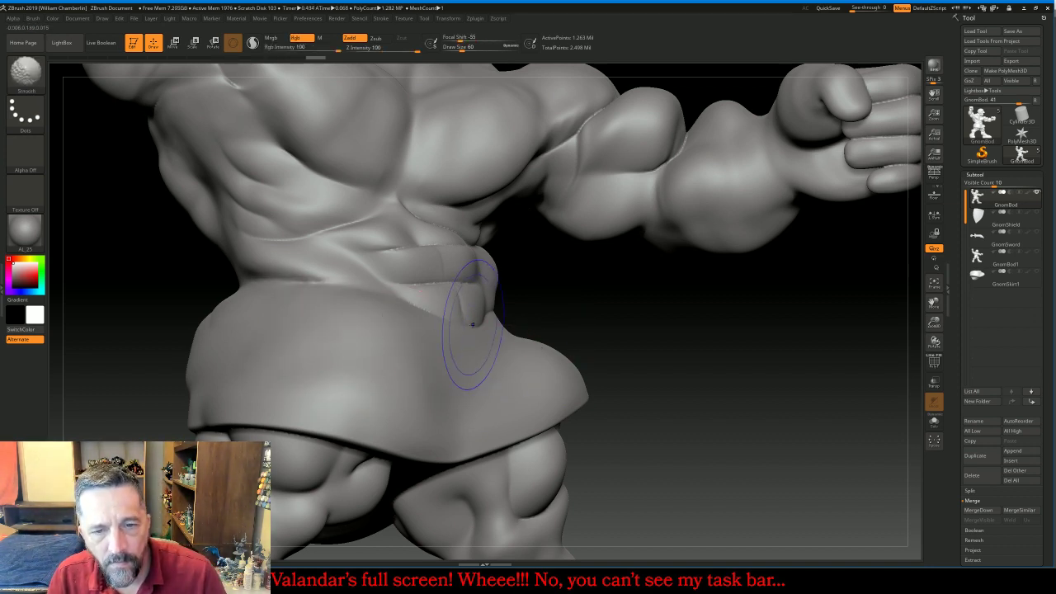
left_click_drag(629, 328, 651, 364)
key("shift")
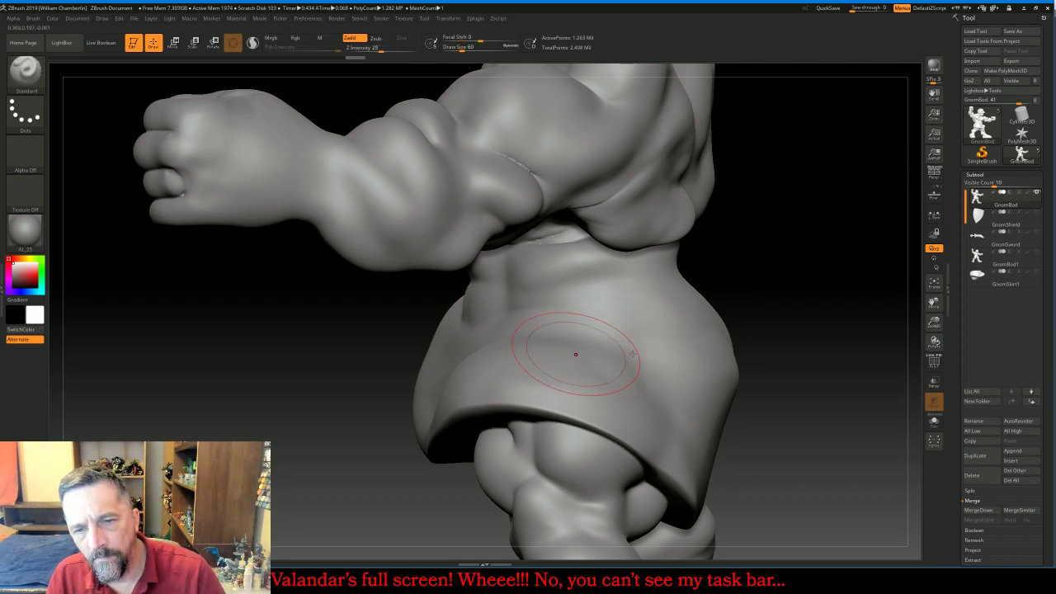
left_click_drag(784, 302, 809, 300)
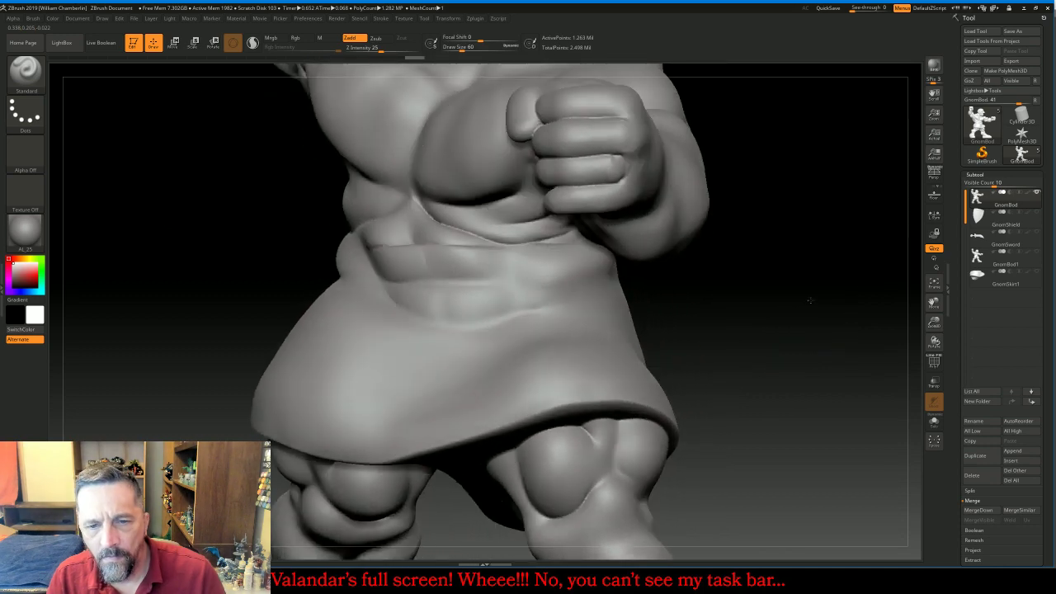
key("shift")
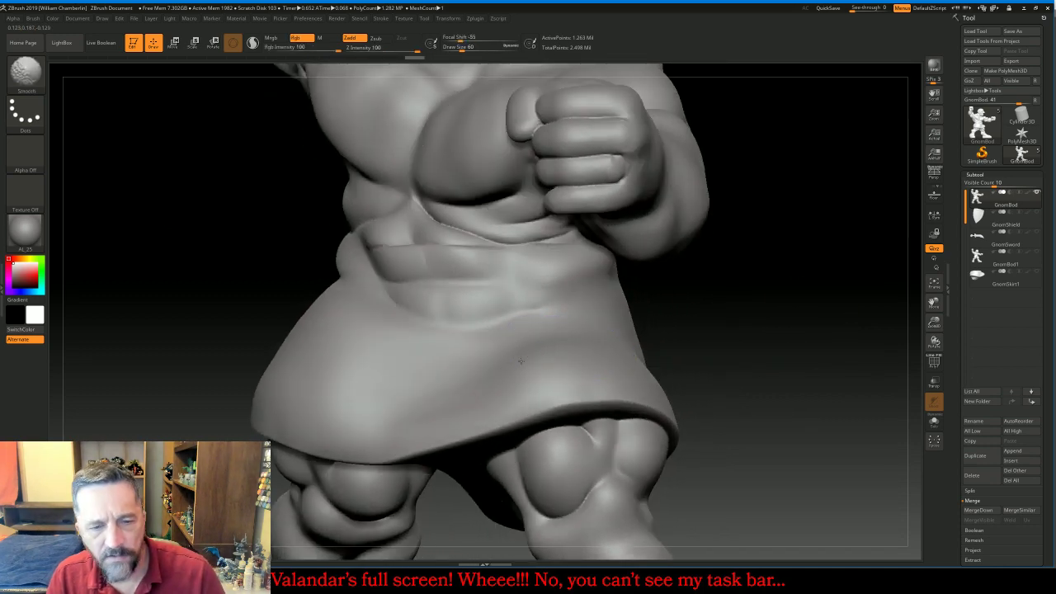
Smooth the skirt's waist seam across the lower back and around the gnome's other hip
left_click_drag(759, 341, 688, 347)
key("shift")
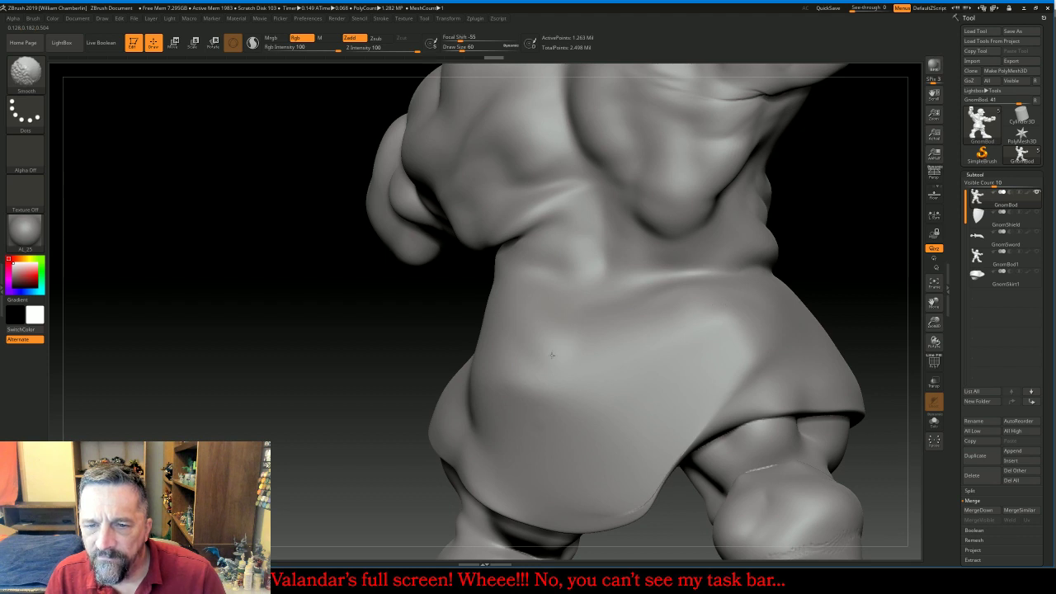
left_click_drag(672, 312, 731, 313, "shift")
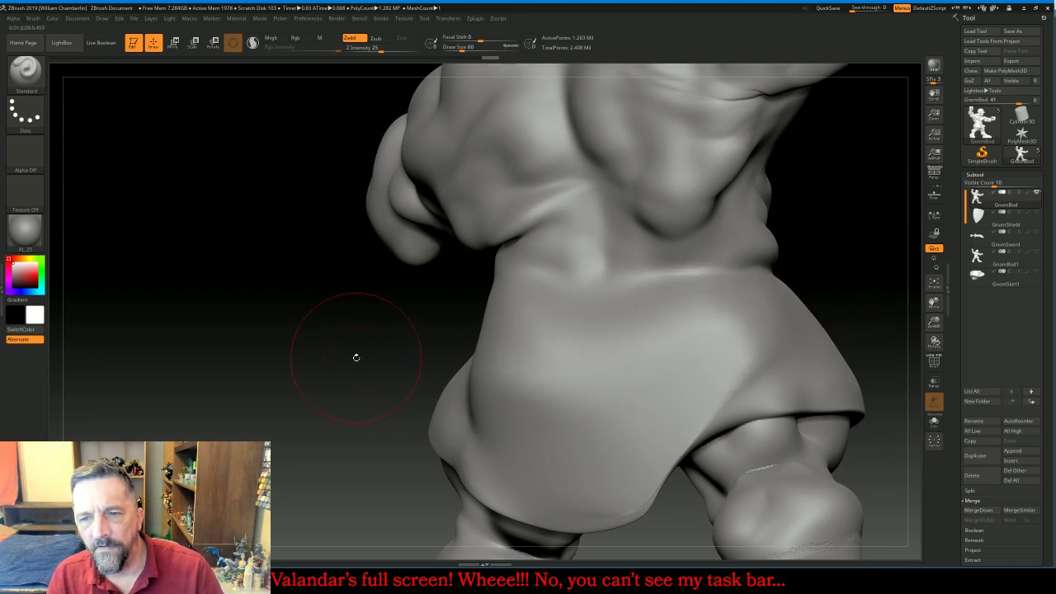
left_click_drag(354, 358, 561, 341)
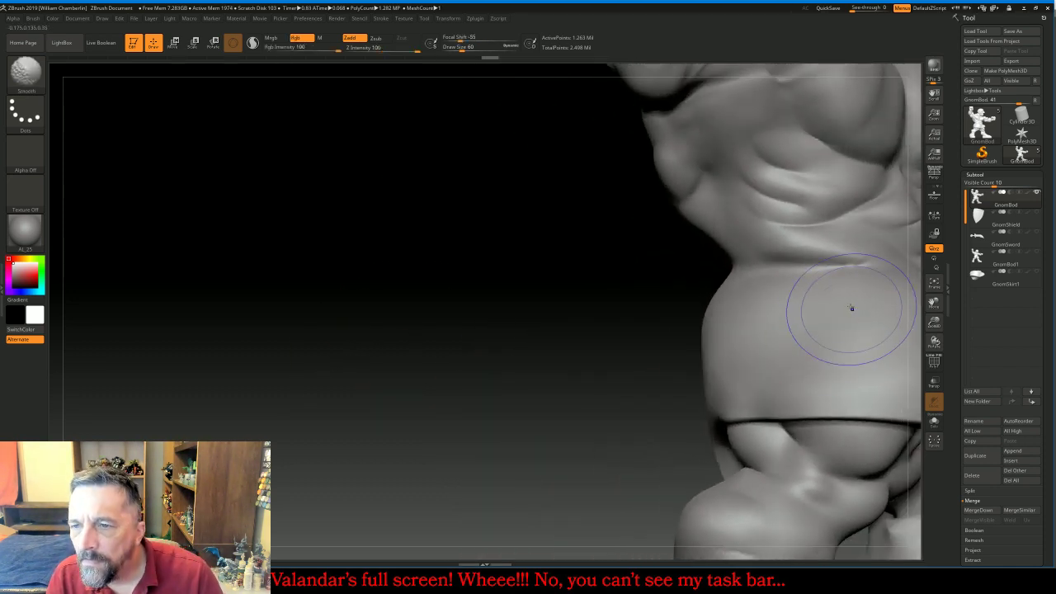
left_click_drag(851, 303, 852, 273, "shift")
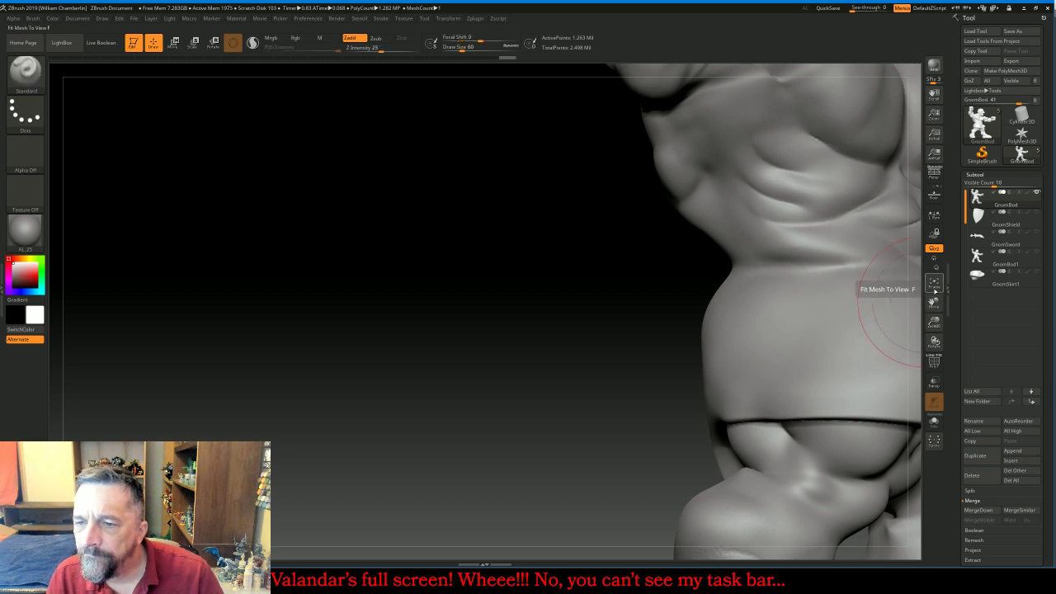
Switch from GnomBod to the simplified GnomBod1 subtool and make GnomSkirt1 visible together with it
key("f")
left_click_drag(818, 363, 786, 392)
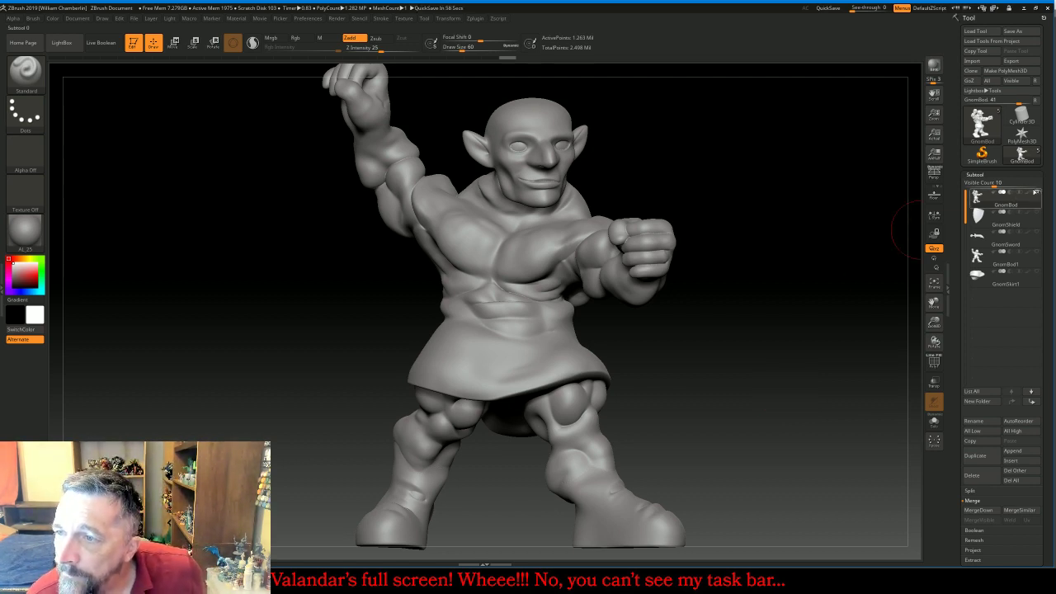
left_click(1002, 256)
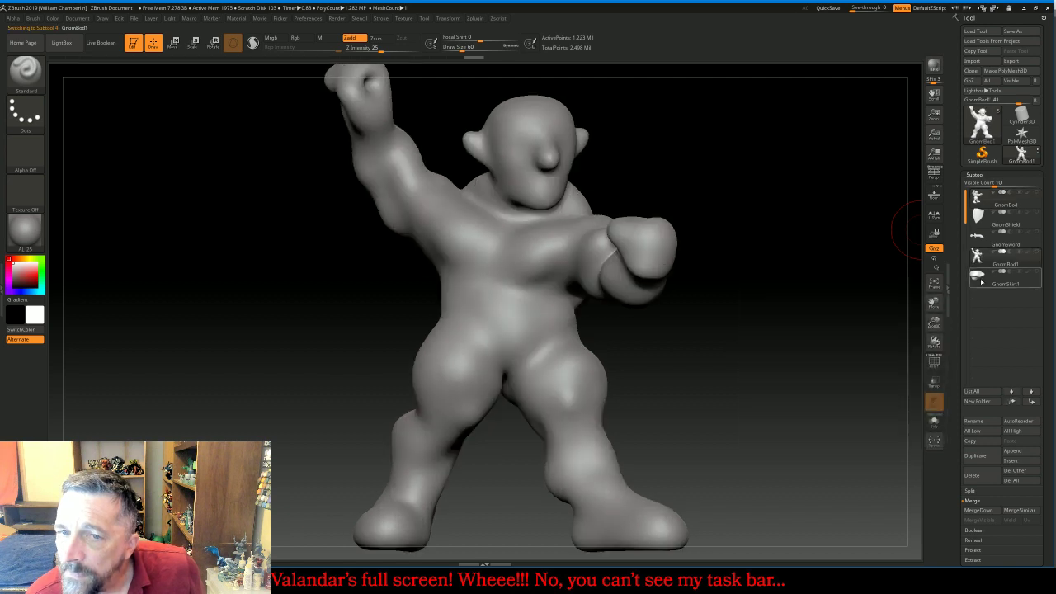
left_click(982, 281)
left_click(984, 261)
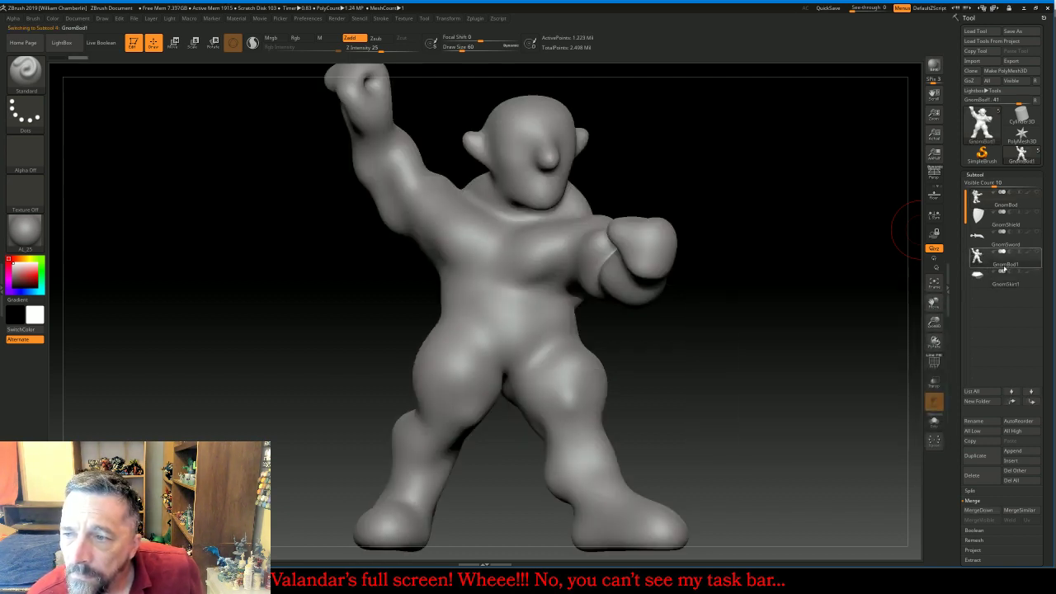
left_click(1036, 253)
left_click(1037, 272)
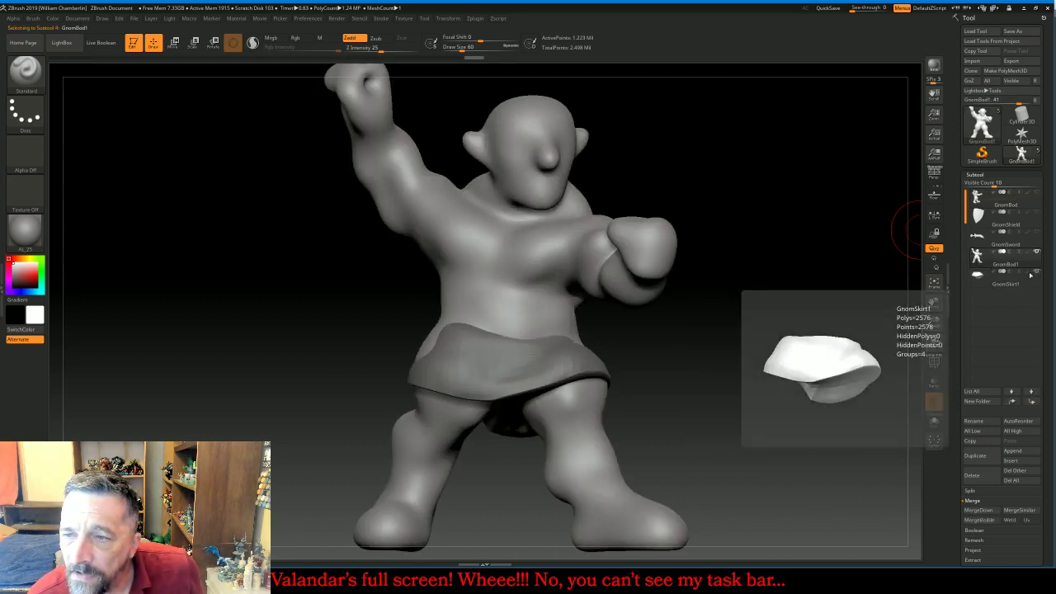
Subdivide the GnomSkirt1 subtool four times and delete its lower subdivision levels
left_click(978, 278)
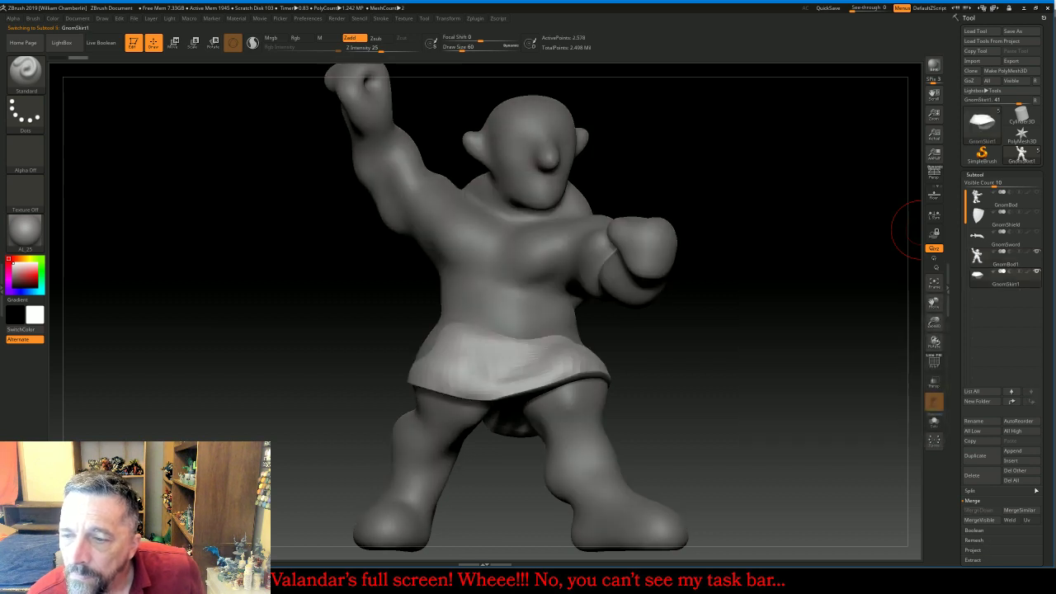
left_click_drag(1042, 475, 1041, 386)
left_click(989, 386)
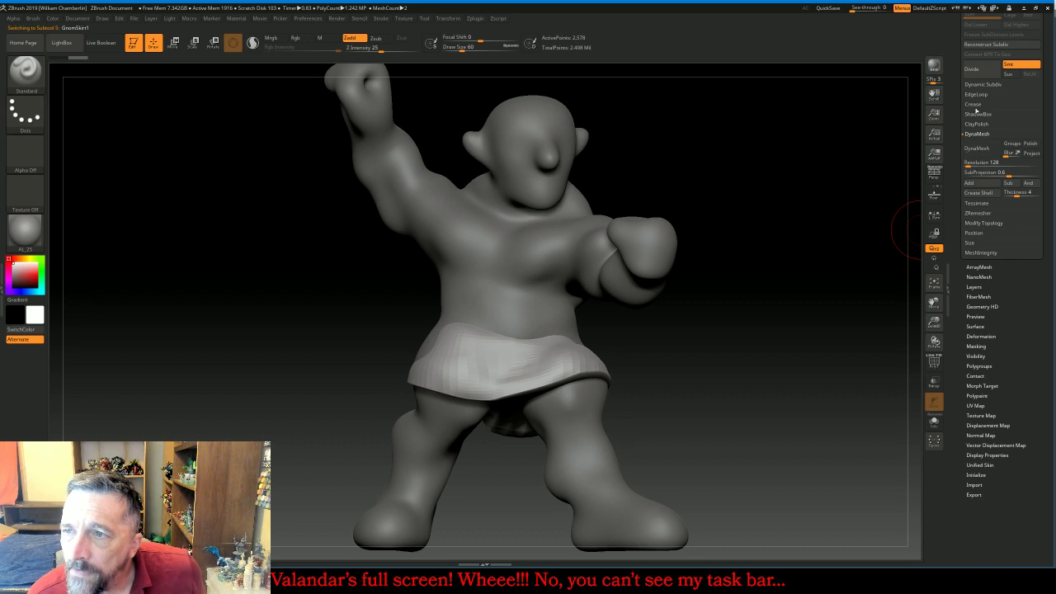
left_click(982, 69)
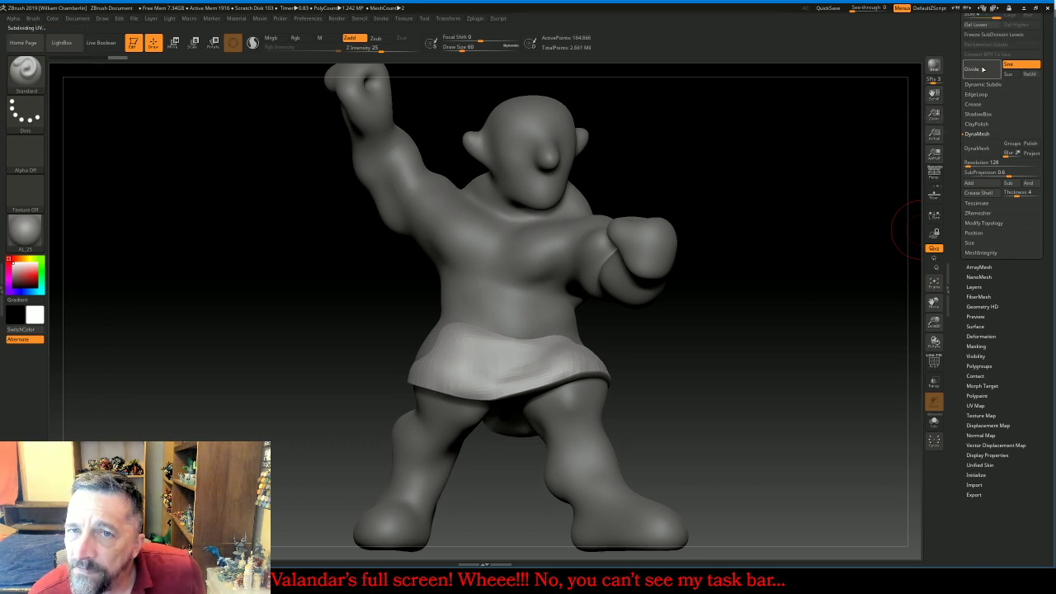
left_click(982, 69)
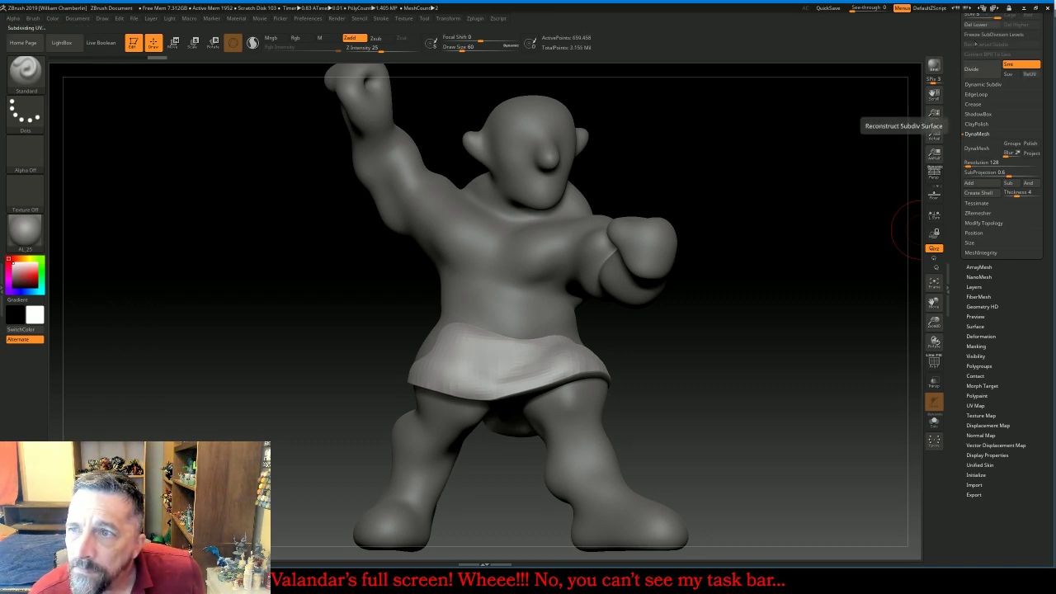
scroll(1034, 305, "up", 3)
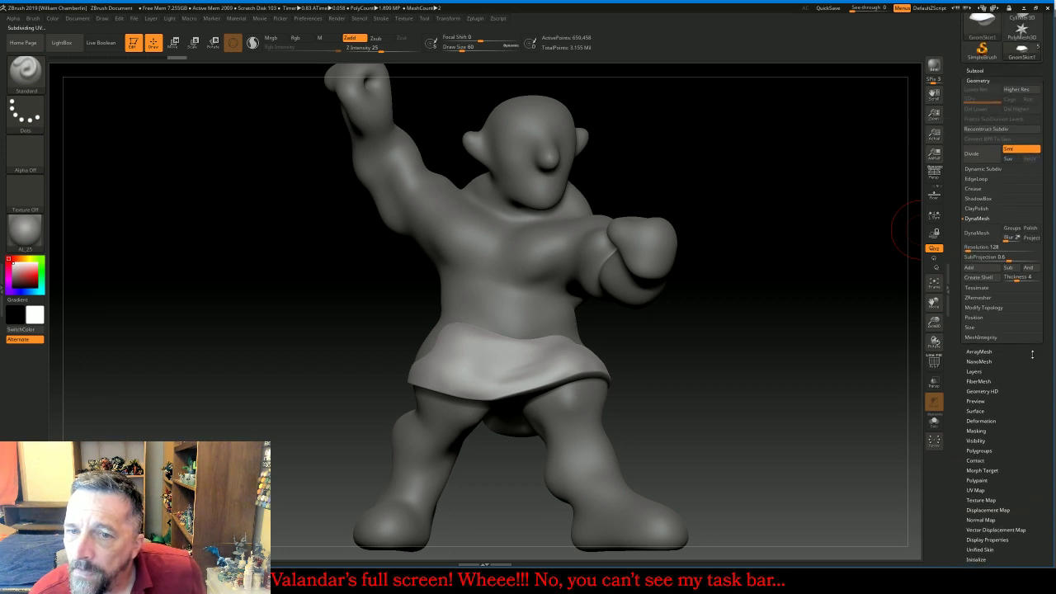
Inflate GnomSkirt1 slightly with the Inflate deformation so the skirt covers the body's hips
left_click(982, 421)
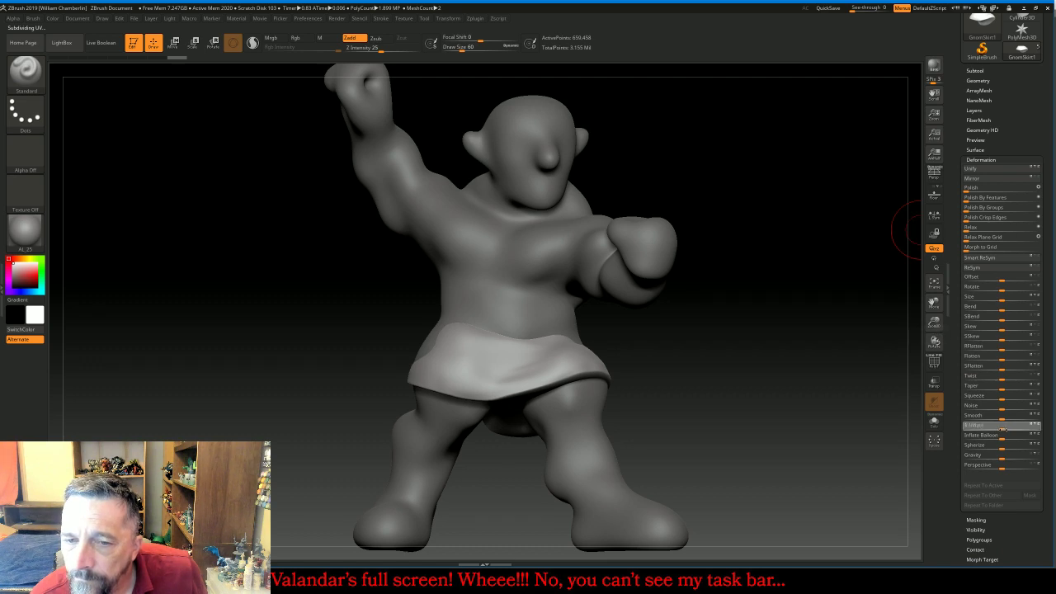
left_click_drag(1003, 430, 1007, 430)
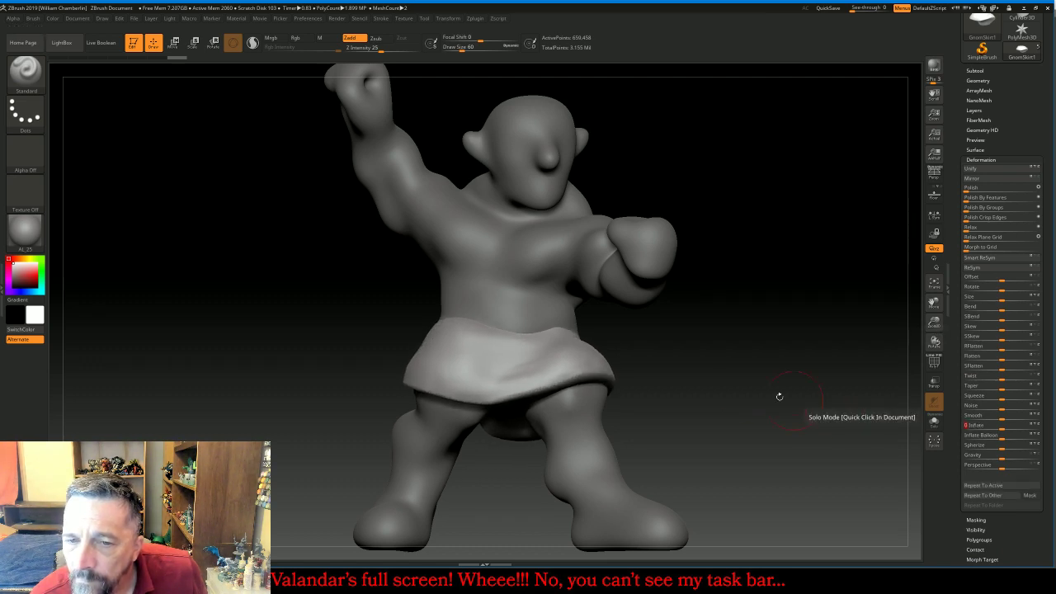
left_click_drag(779, 396, 785, 397)
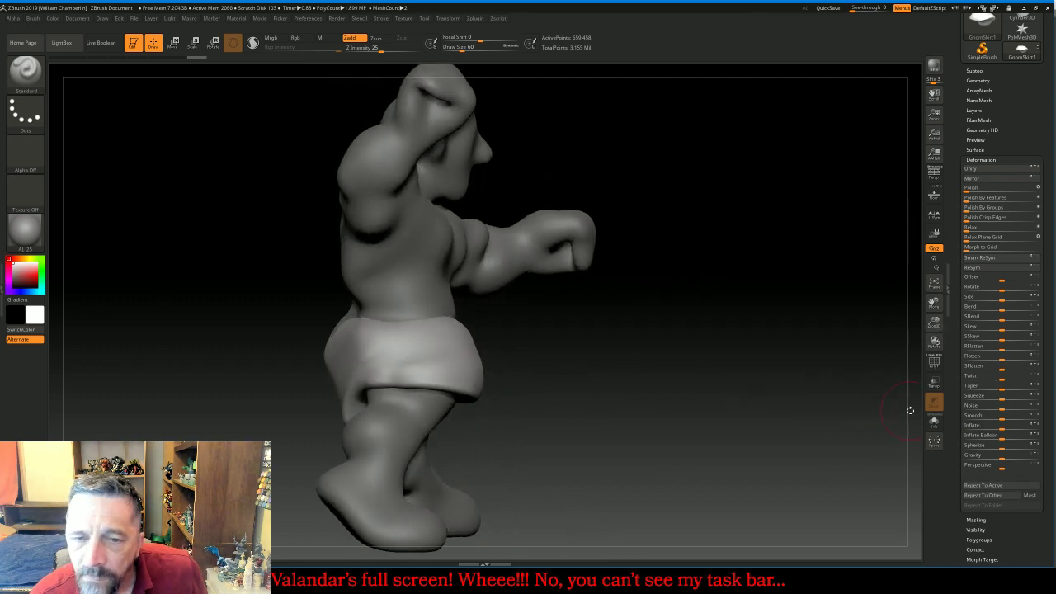
left_click(994, 435)
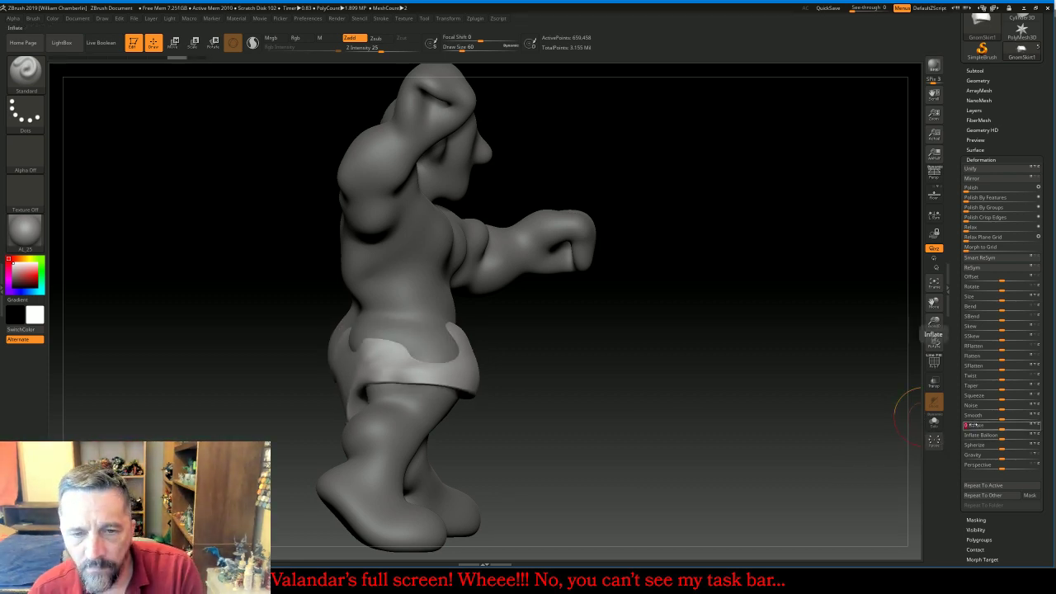
left_click_drag(814, 401, 745, 398)
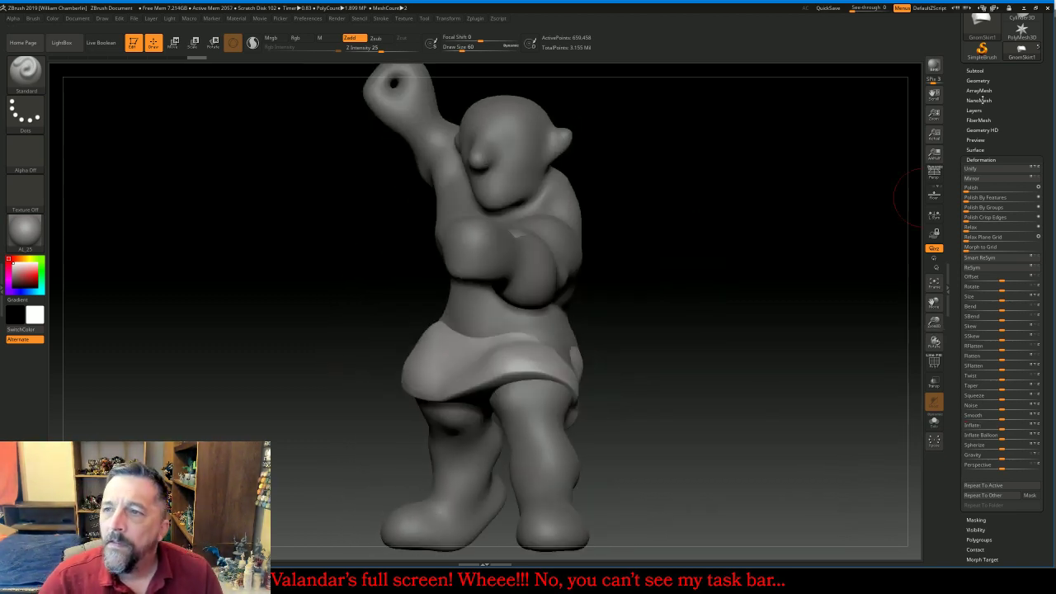
Merge GnomSkirt1 into the GnomBod1 subtool above it and remesh the combined body with DynaMesh
left_click(975, 71)
left_click(1003, 156)
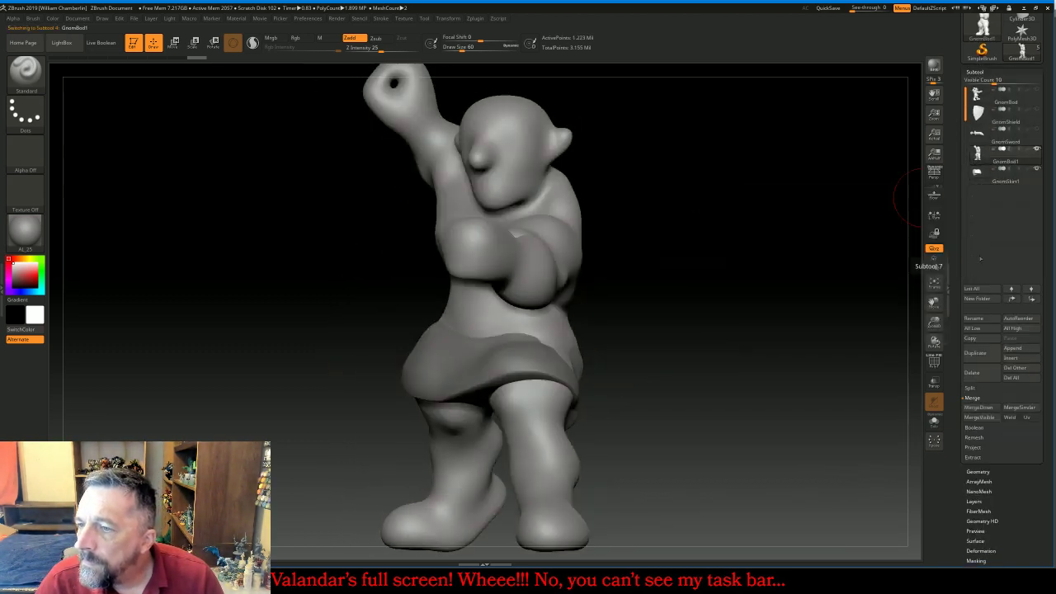
left_click(978, 406)
left_click_drag(738, 198, 817, 327, "ctrl")
Smooth the seam between skirt and waist all the way around the merged GnomBod1 body
mouse_move(792, 387)
left_mouse_down()
mouse_move(610, 368)
mouse_move(464, 335)
left_mouse_up()
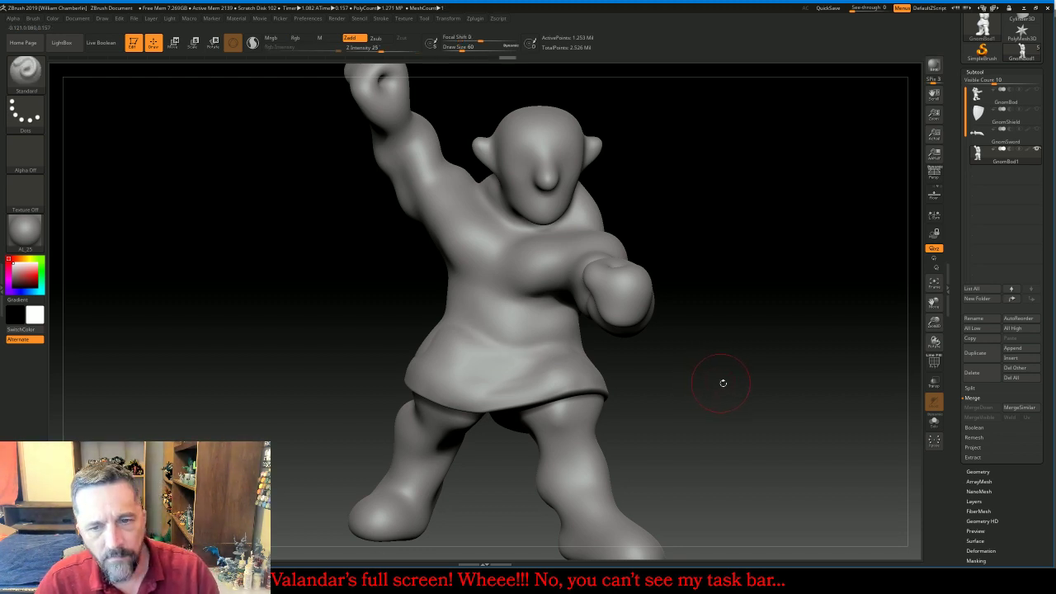
left_click_drag(731, 361, 484, 330)
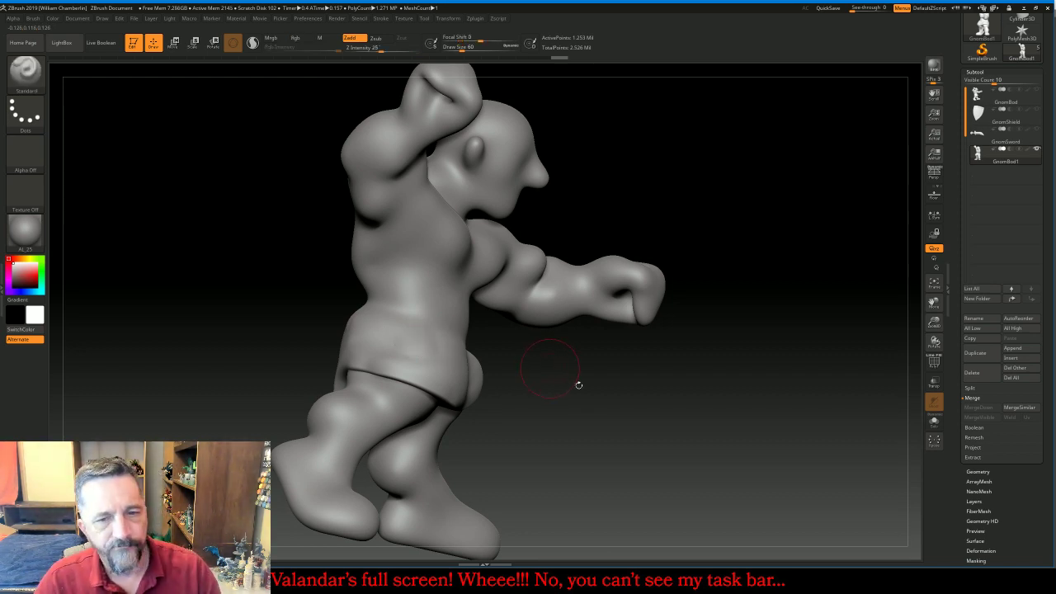
left_click_drag(674, 410, 448, 346)
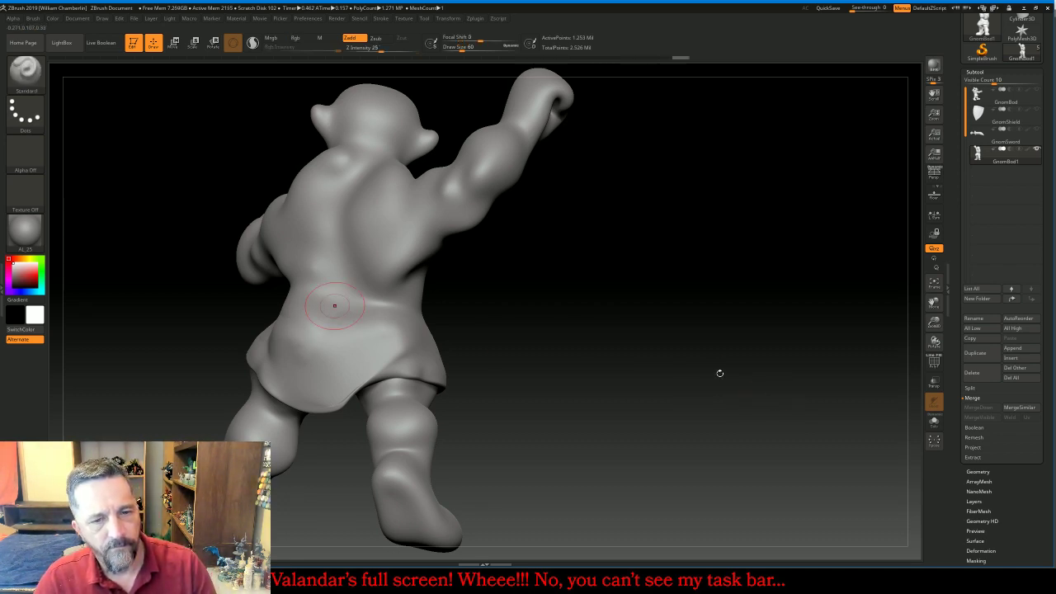
left_click_drag(611, 342, 675, 360)
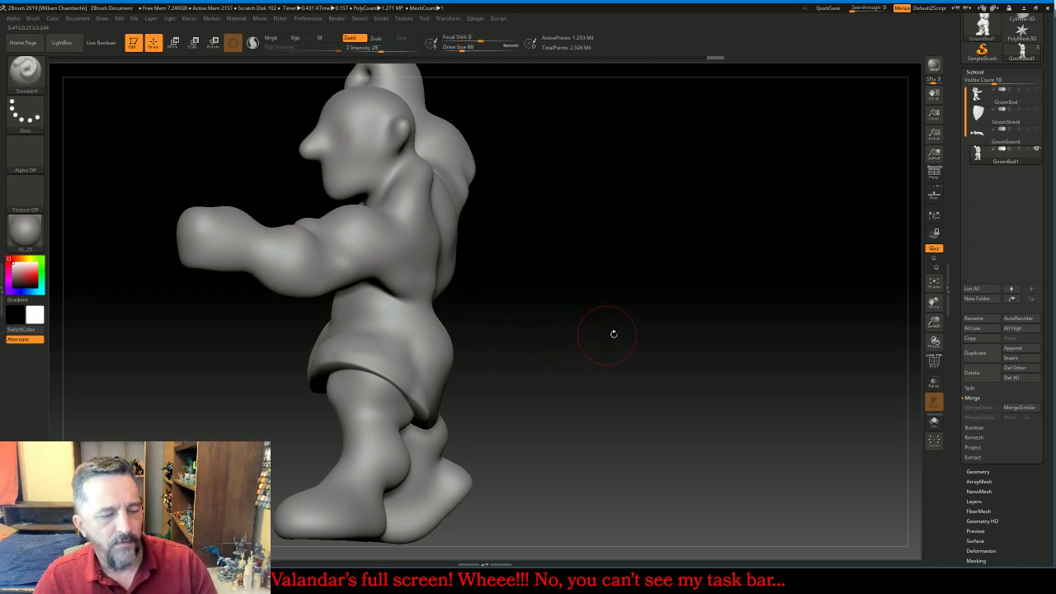
left_click_drag(612, 284, 631, 299)
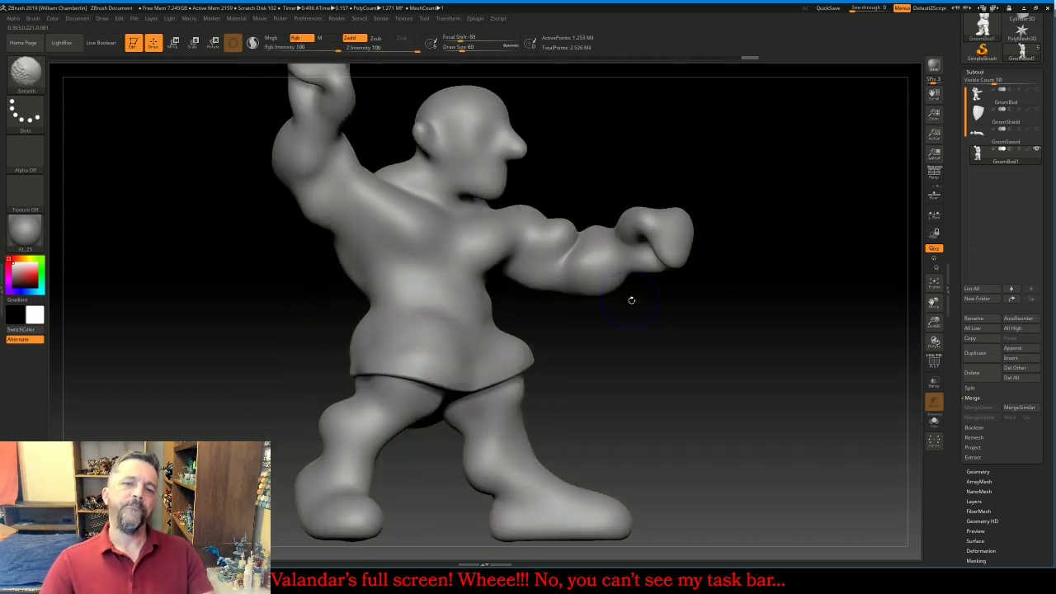
Choose the Inflat sculpting brush and set its draw size to 15, facing the front of the gnome body
mouse_move(705, 335)
left_mouse_down()
mouse_move(733, 334)
mouse_move(712, 339)
left_mouse_up()
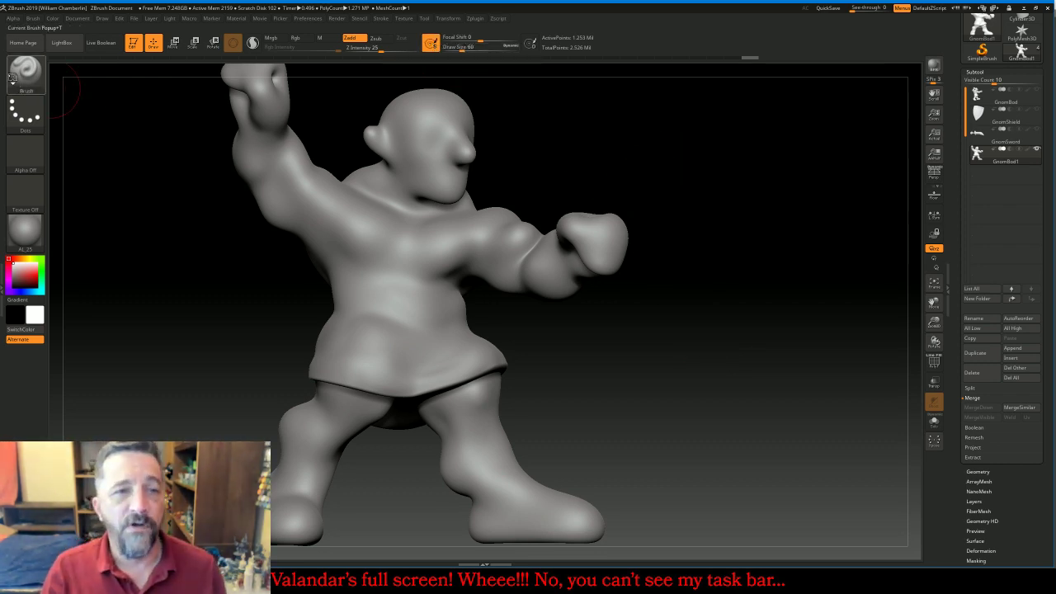
left_click(25, 71)
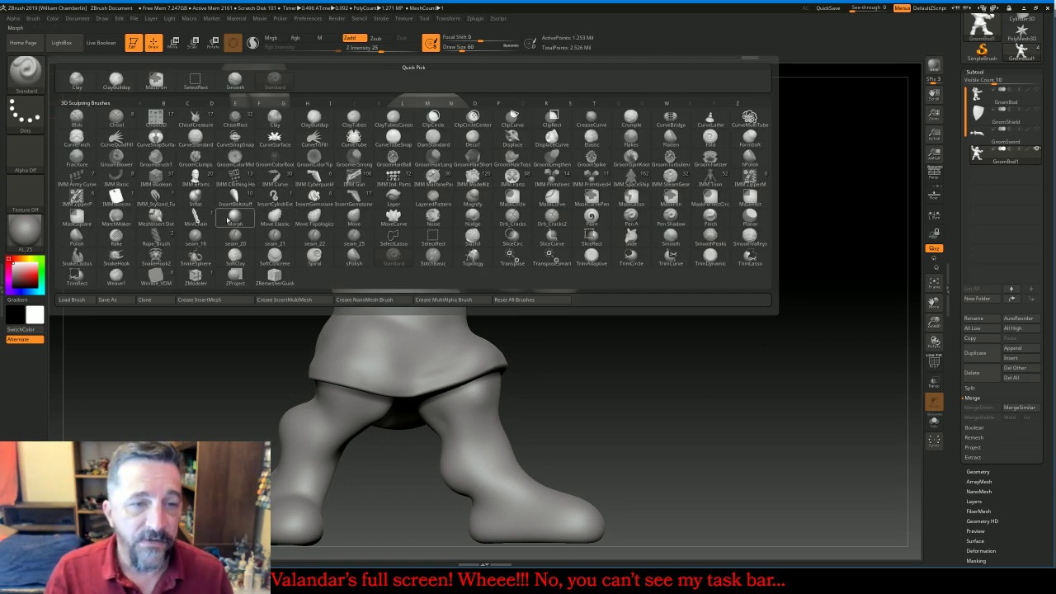
left_click(196, 198)
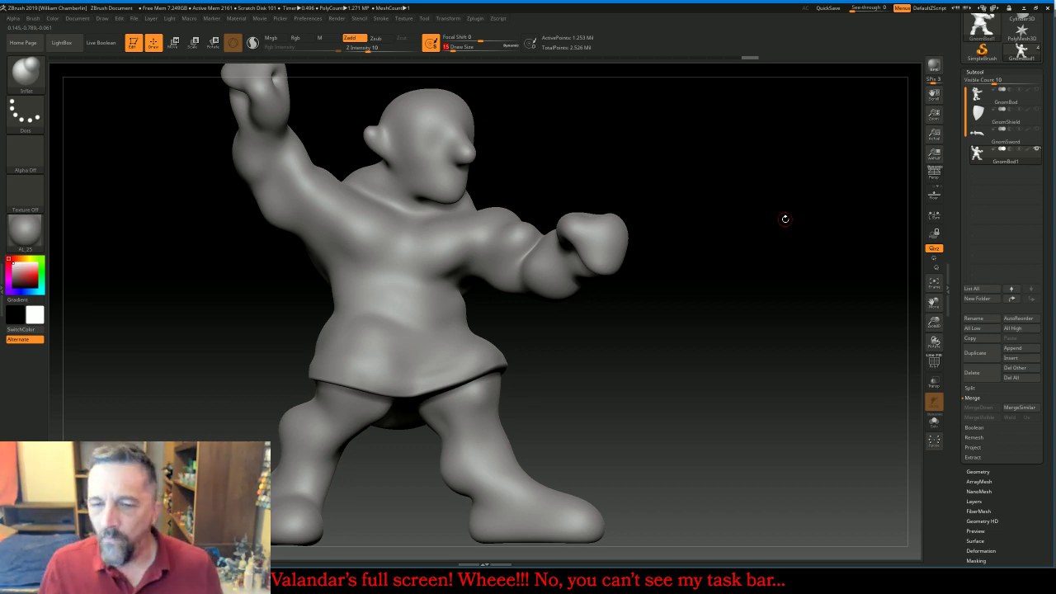
left_click_drag(750, 228, 745, 239)
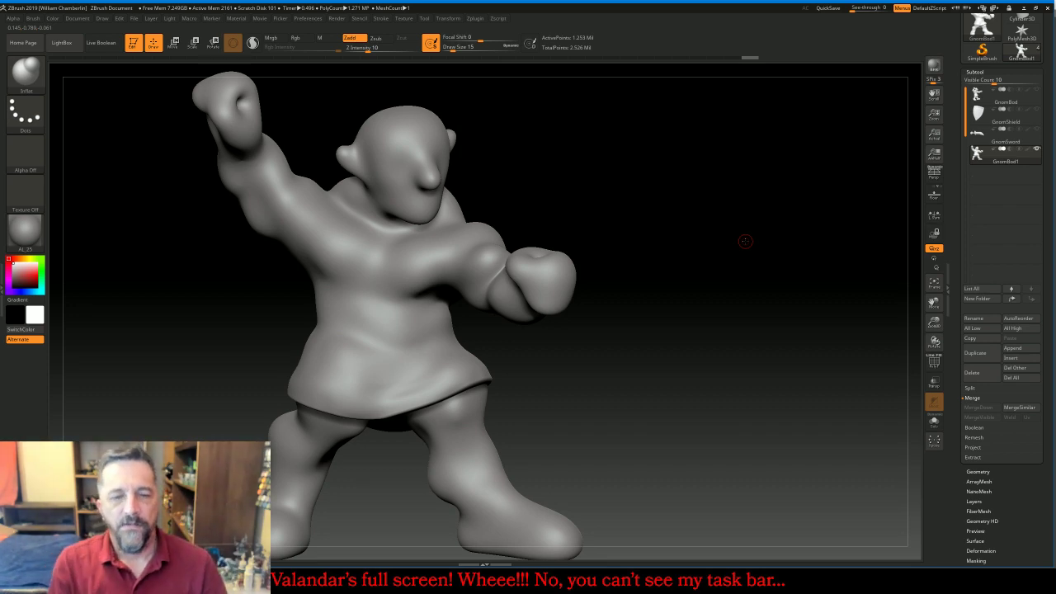
left_click_drag(747, 291, 792, 239)
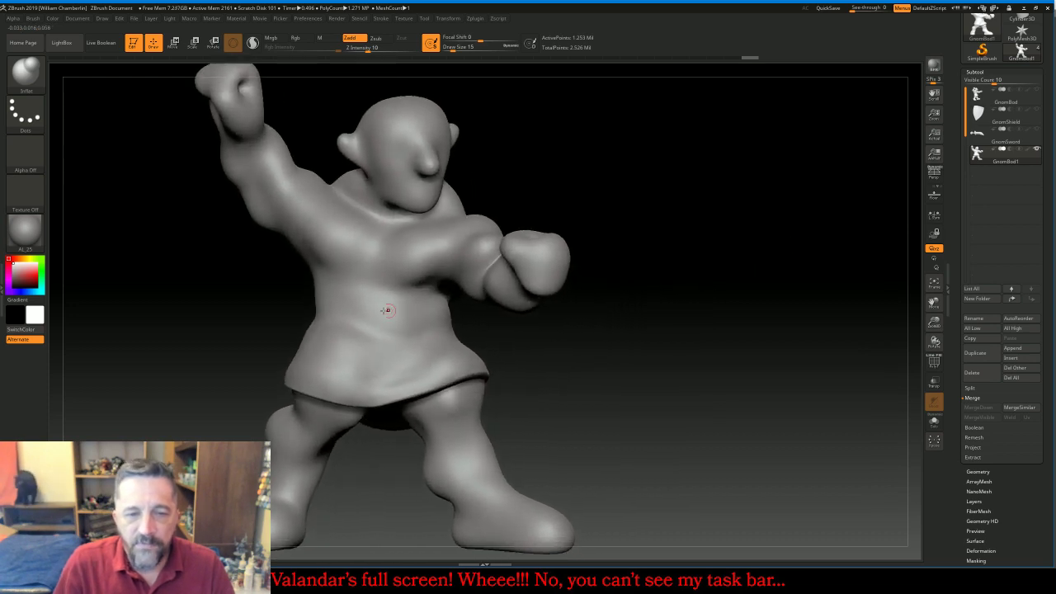
Mask a horizontal band across the gnome's waist and paint it down the front of the tunic skirt to just above the hem
left_click_drag(287, 311, 490, 365, "ctrl")
mouse_move(608, 352)
left_mouse_down()
mouse_move(623, 326)
mouse_move(660, 338)
mouse_move(608, 350)
left_mouse_up()
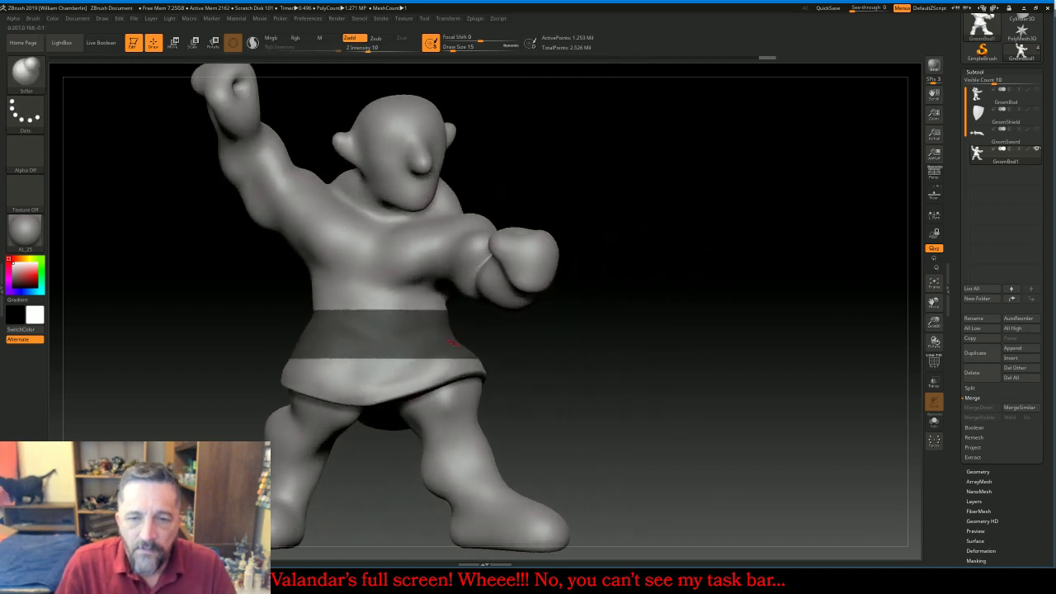
key("ctrl")
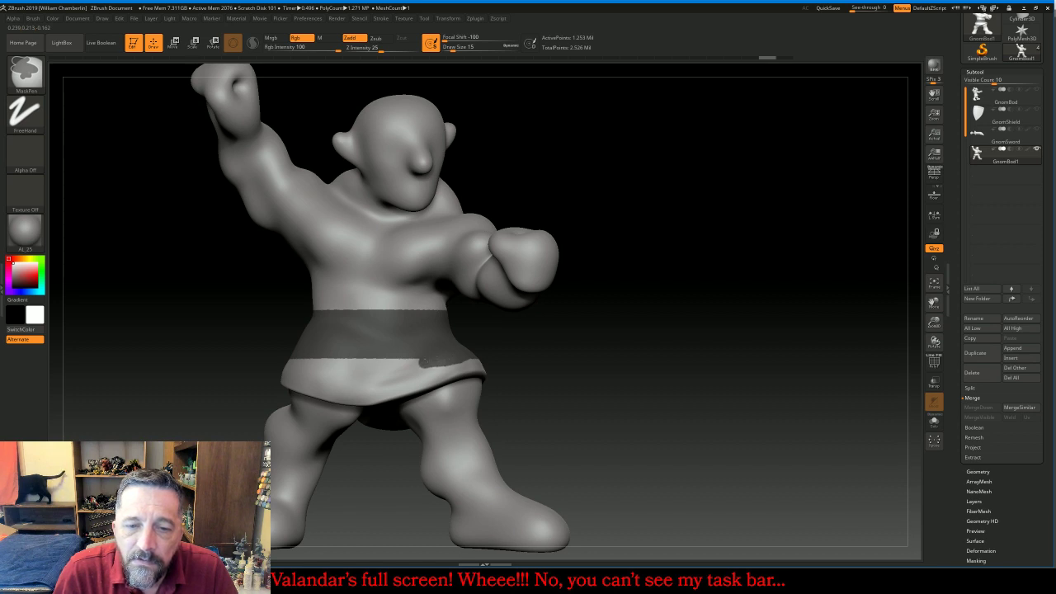
mouse_move(404, 367)
left_mouse_down()
mouse_move(299, 369)
mouse_move(404, 361)
left_mouse_up()
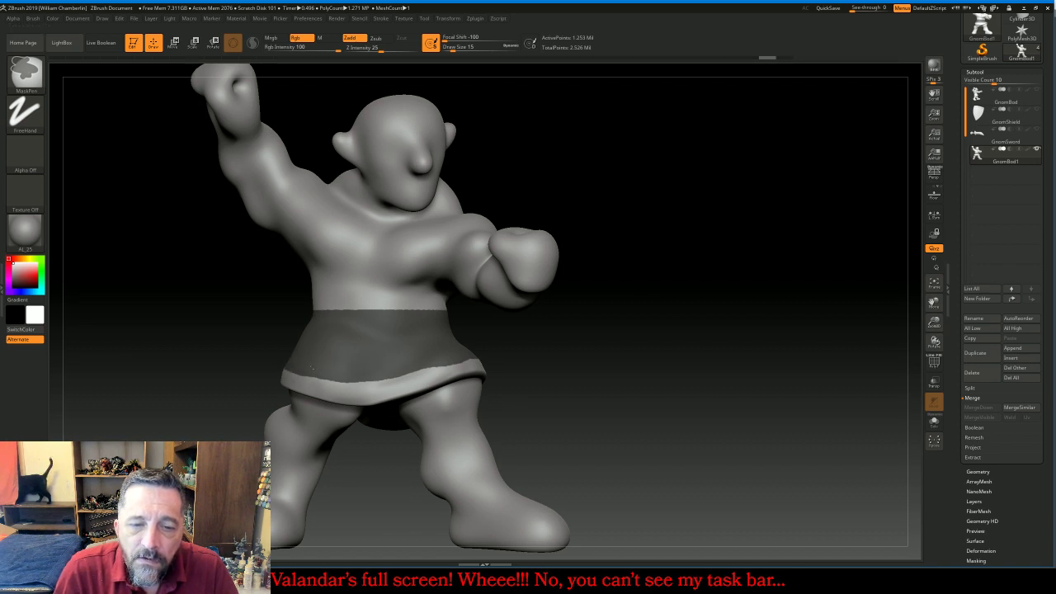
left_click_drag(319, 381, 363, 385)
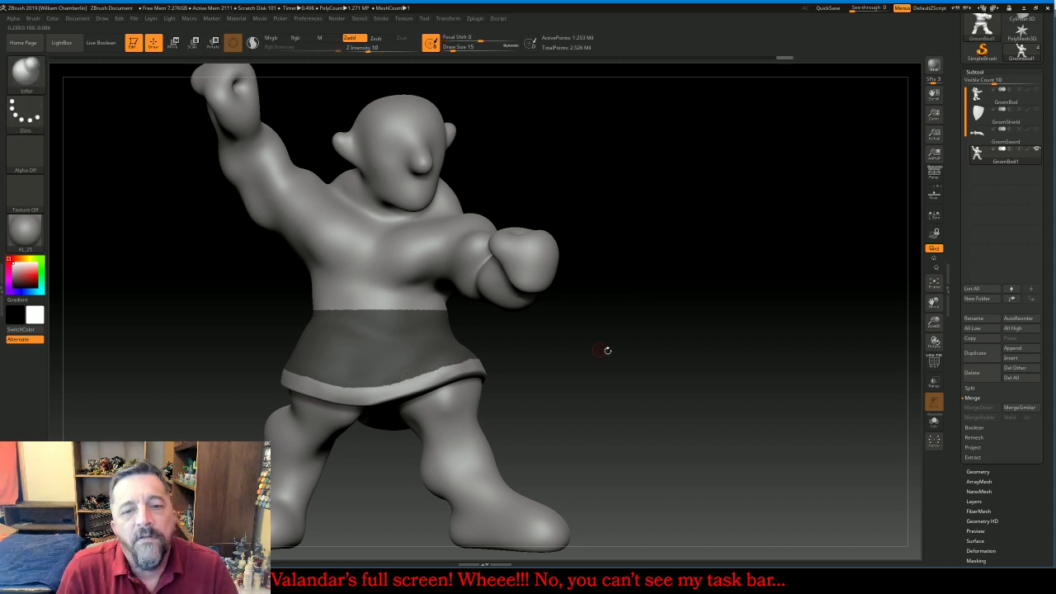
Extend the mask over the back of the tunic skirt, leaving a narrow strip along the hem unmasked
mouse_move(608, 349)
left_mouse_down()
mouse_move(725, 316)
mouse_move(796, 316)
left_mouse_up()
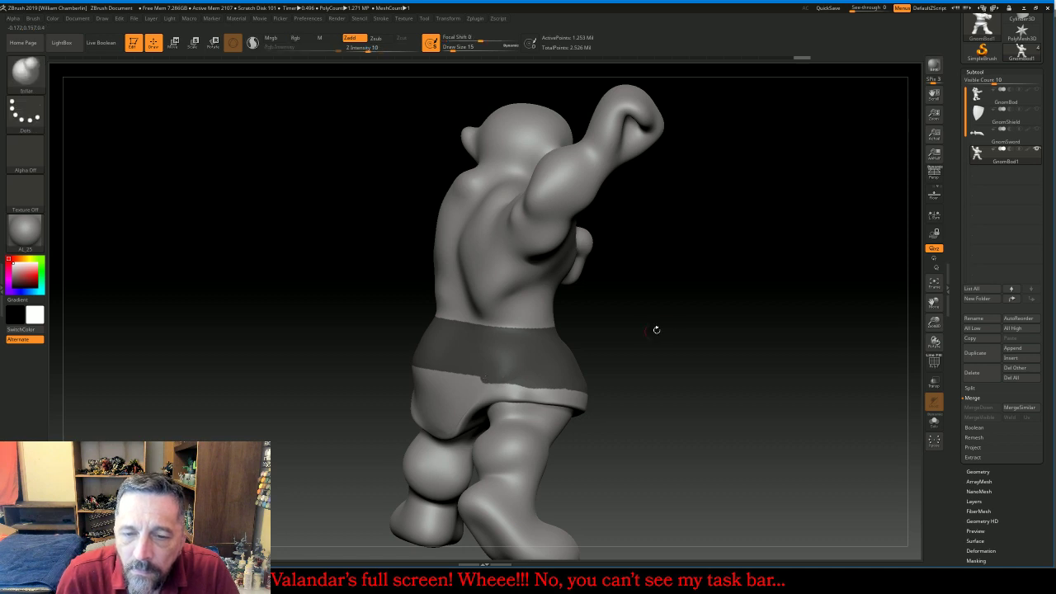
left_click_drag(655, 330, 714, 309)
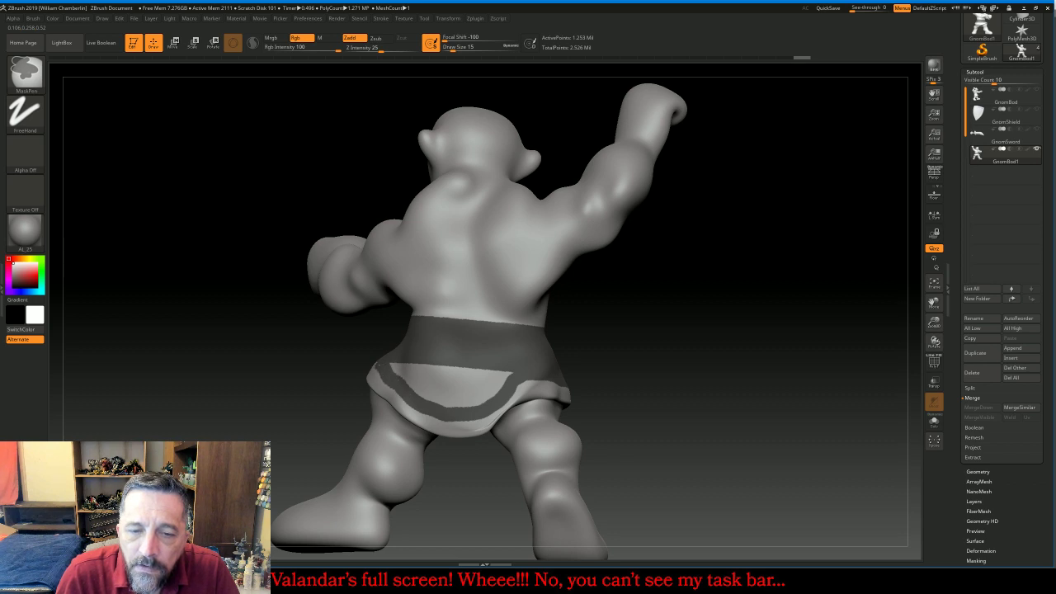
mouse_move(393, 369)
left_mouse_down()
mouse_move(507, 376)
mouse_move(472, 401)
mouse_move(415, 390)
mouse_move(493, 380)
mouse_move(445, 392)
mouse_move(460, 393)
left_mouse_up()
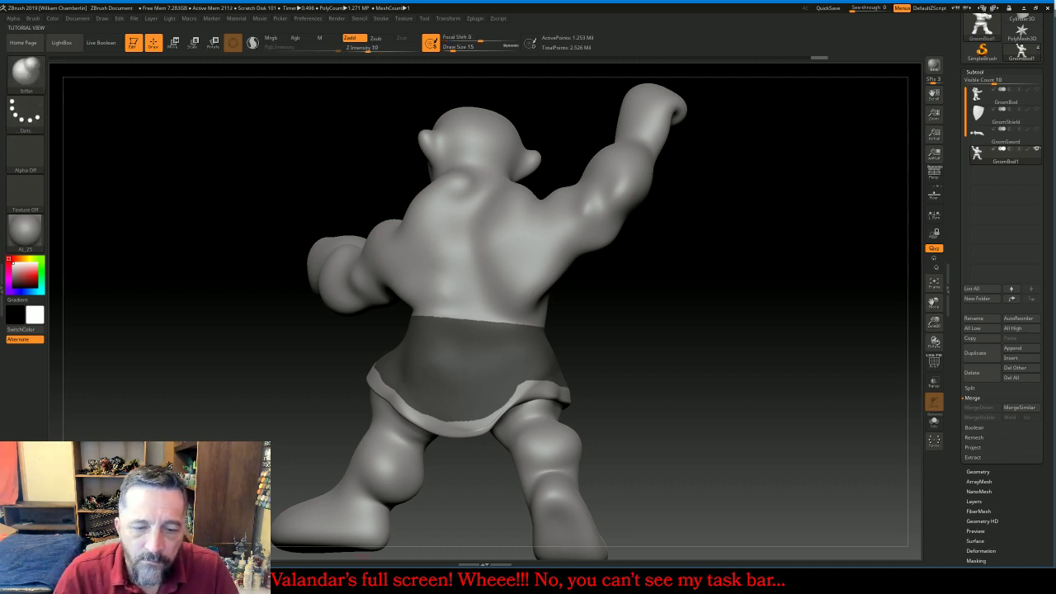
Touch up the skirt mask on the side below the outstretched arm and check it from the side and front
key("alt+Tab")
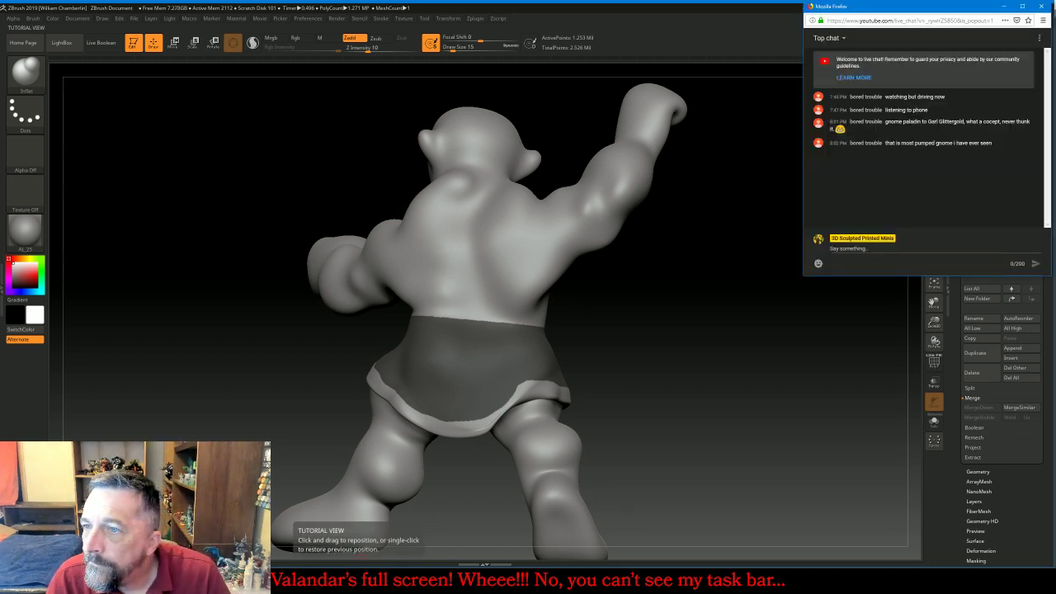
left_click_drag(663, 429, 702, 467)
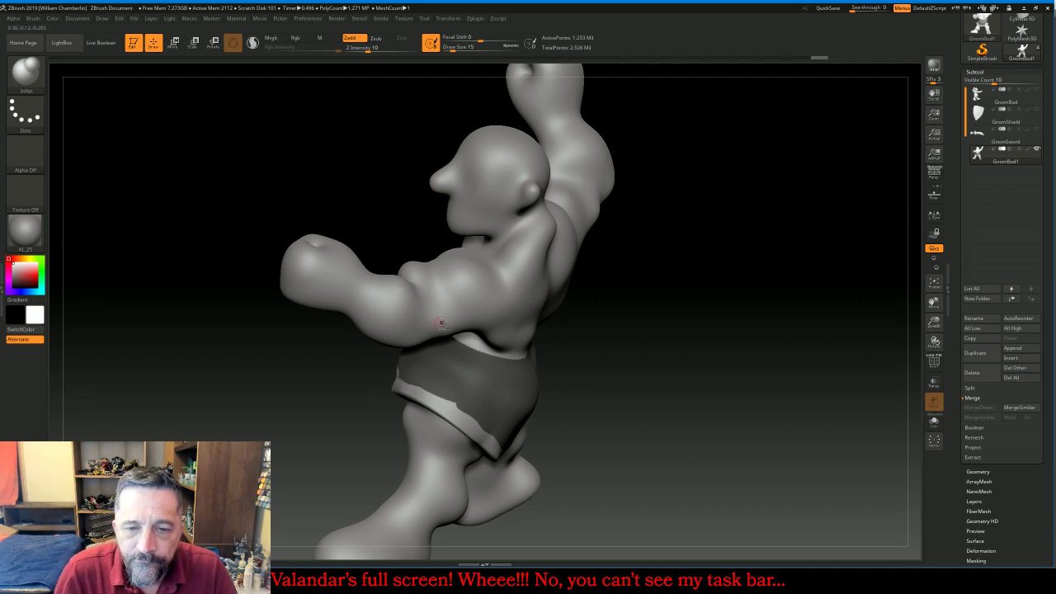
key("ctrl")
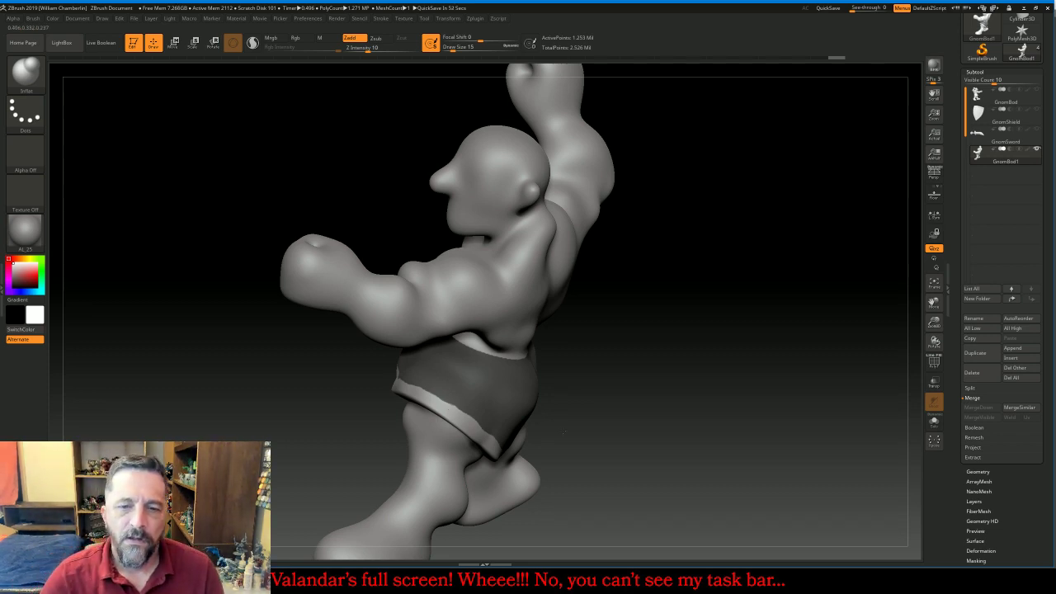
left_click_drag(669, 371, 695, 378)
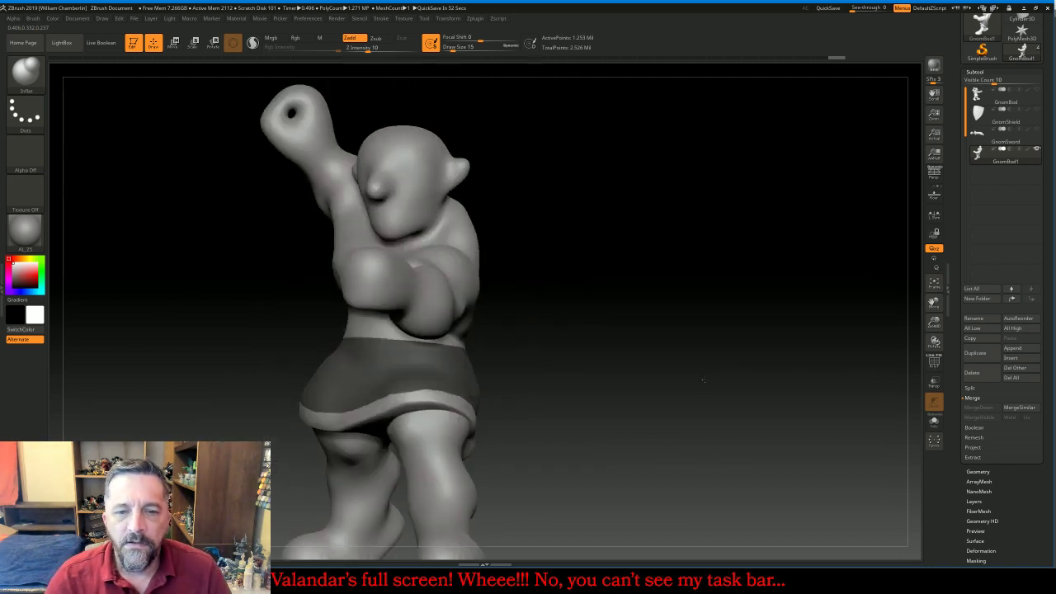
left_click_drag(600, 392, 709, 385)
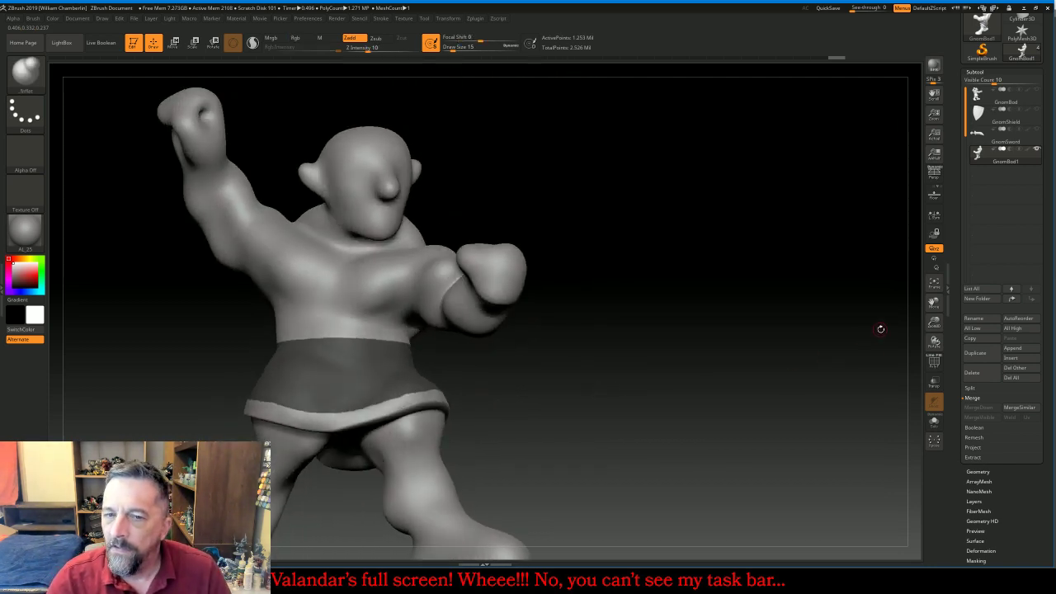
Extract the masked skirt area as a new subtool with Double off and a thickness of 0, and accept the result
left_click(993, 458)
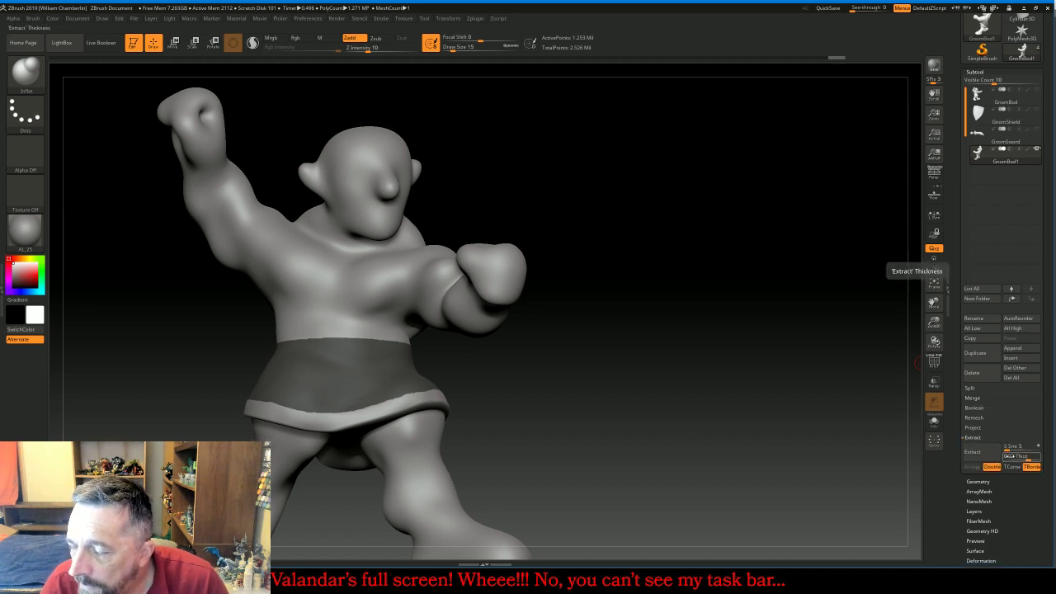
left_click(992, 467)
left_click(1009, 456)
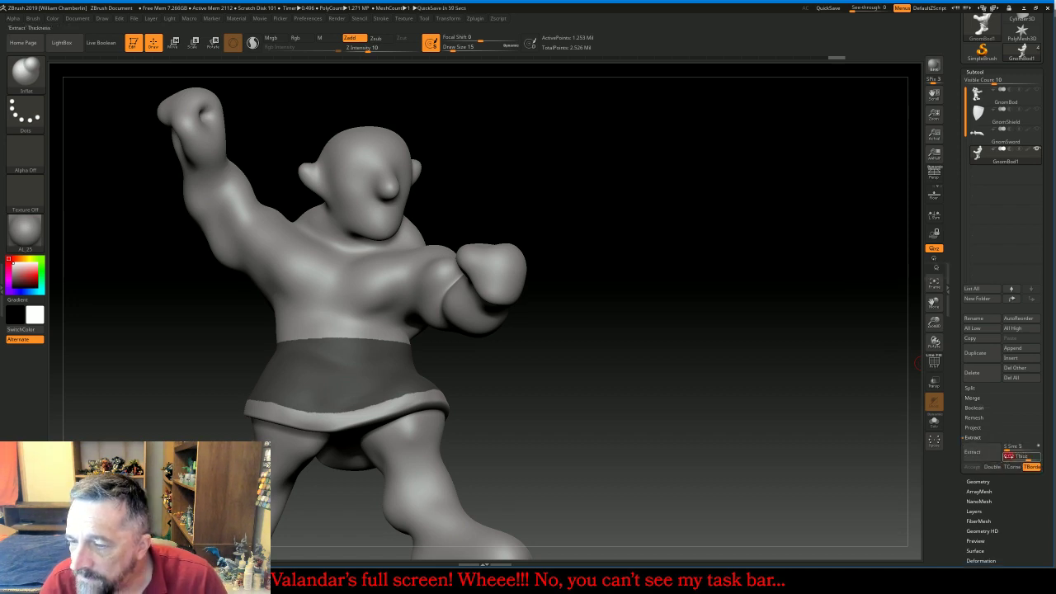
left_click(980, 452)
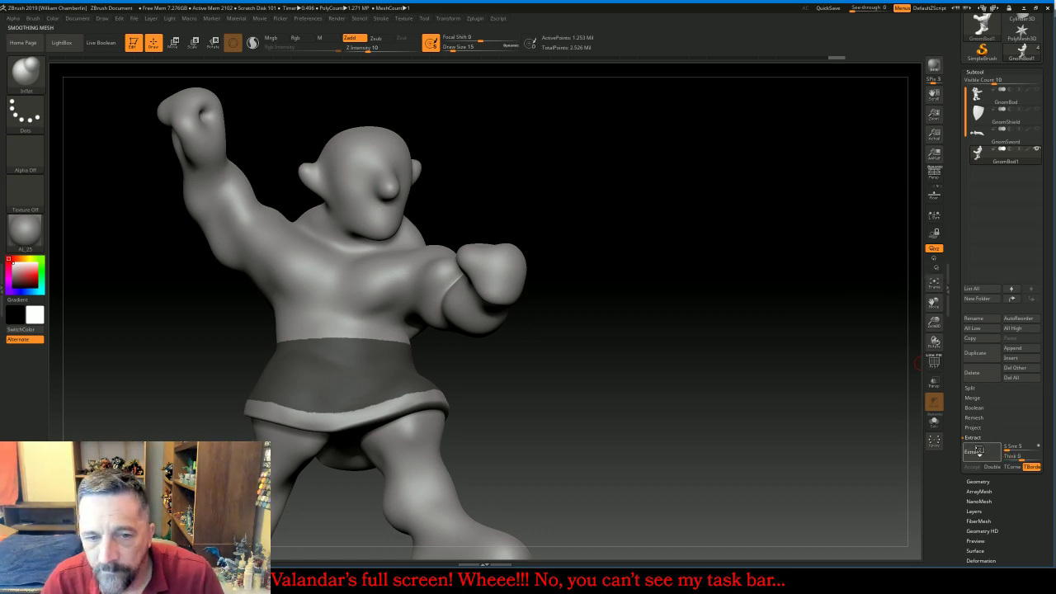
left_click(972, 467)
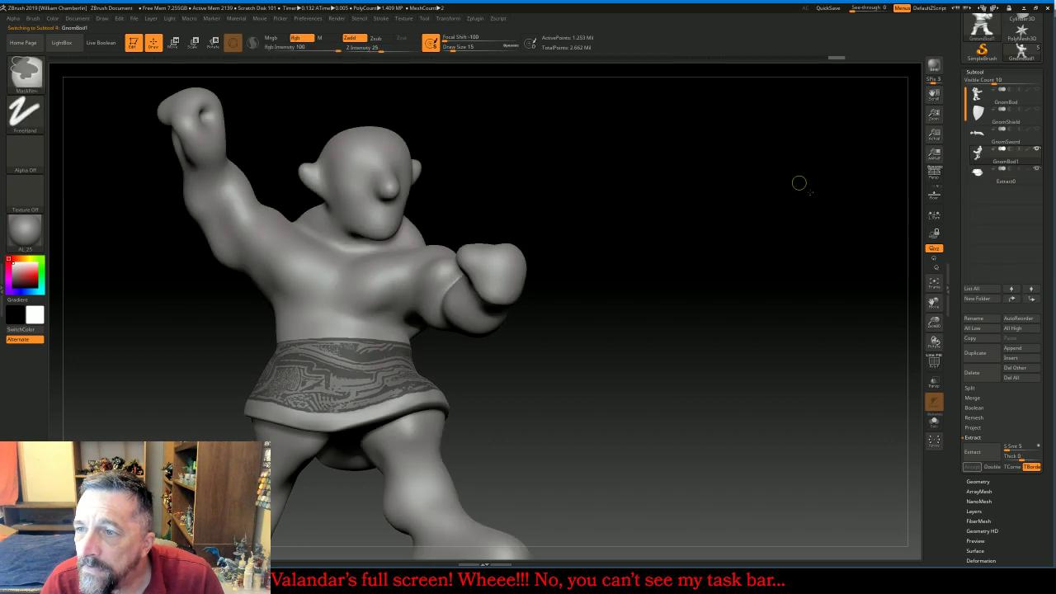
Select the Extract0 subtool, hide the GnomBod1 body and frame the extracted skirt in view
left_click(980, 173)
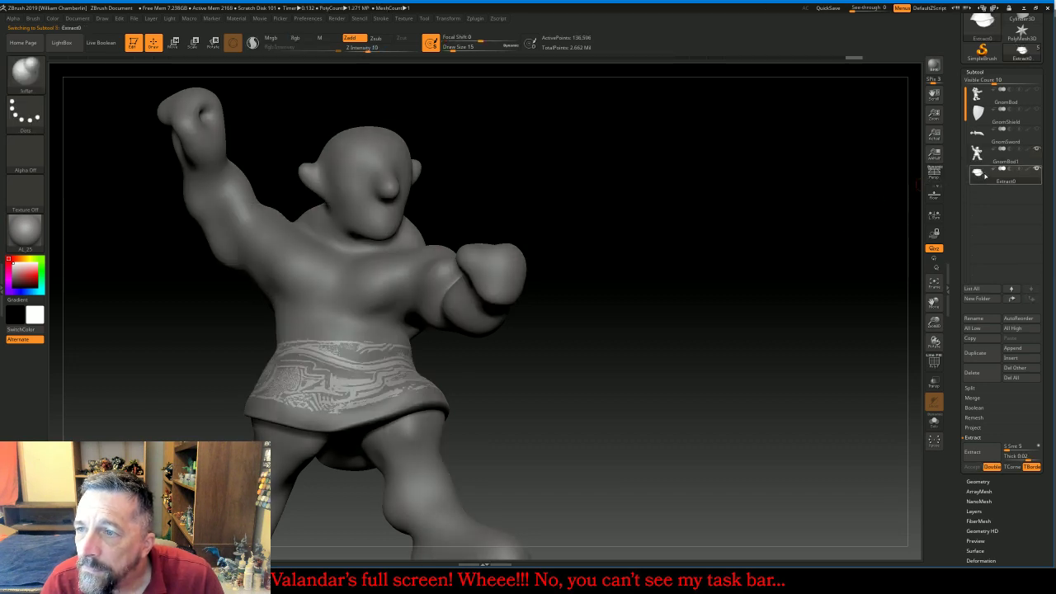
left_click(1037, 149)
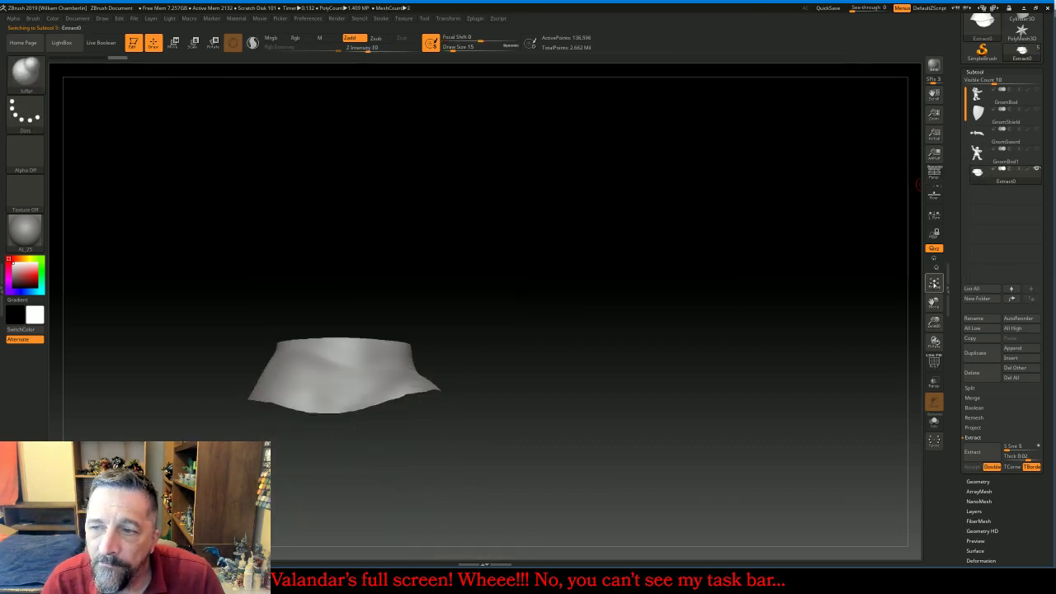
left_click(934, 285)
left_click_drag(934, 323, 874, 332)
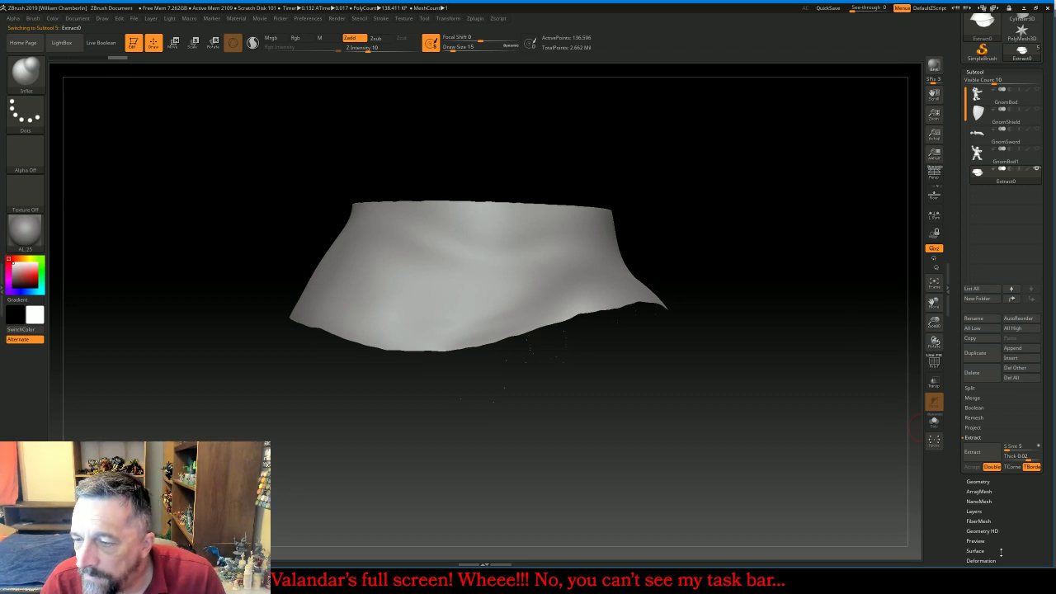
Open the polygroup options and turn on the polyframe display for the extracted skirt, fitting the mesh to the view
scroll(1000, 552, "down", 3)
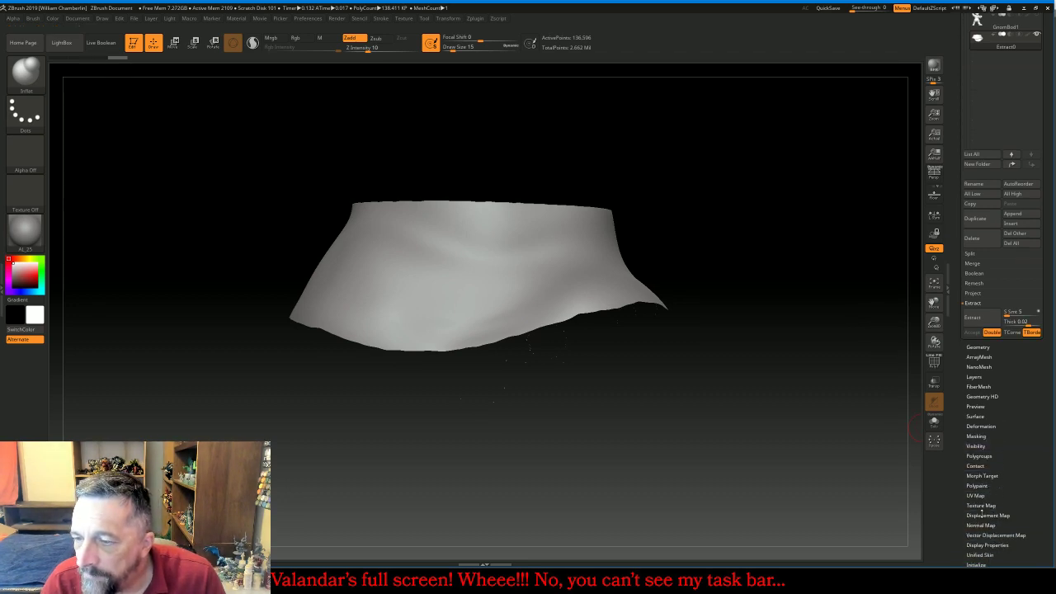
left_click(977, 456)
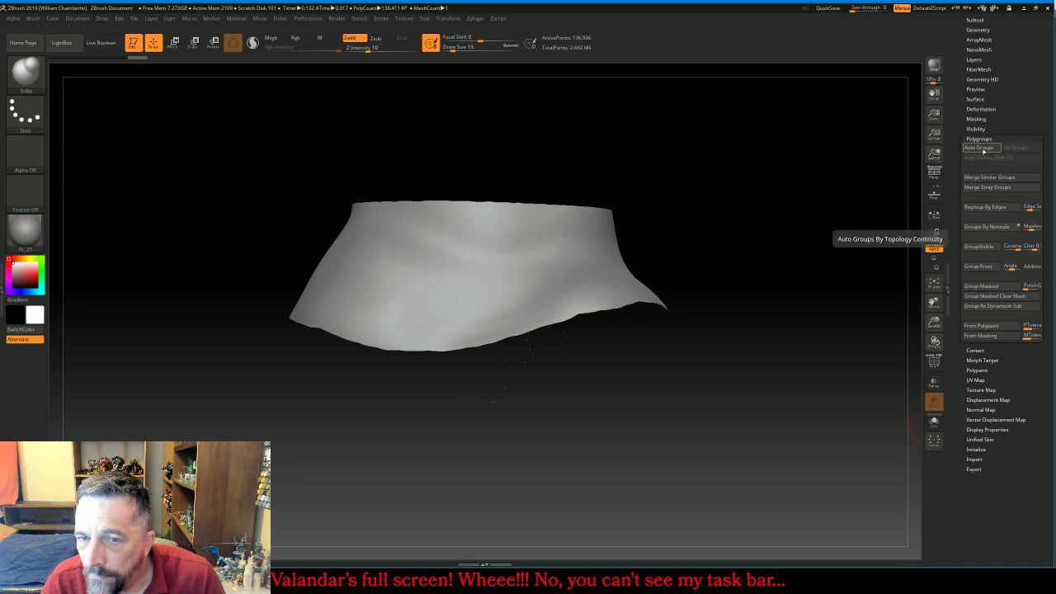
left_click_drag(783, 427, 787, 435)
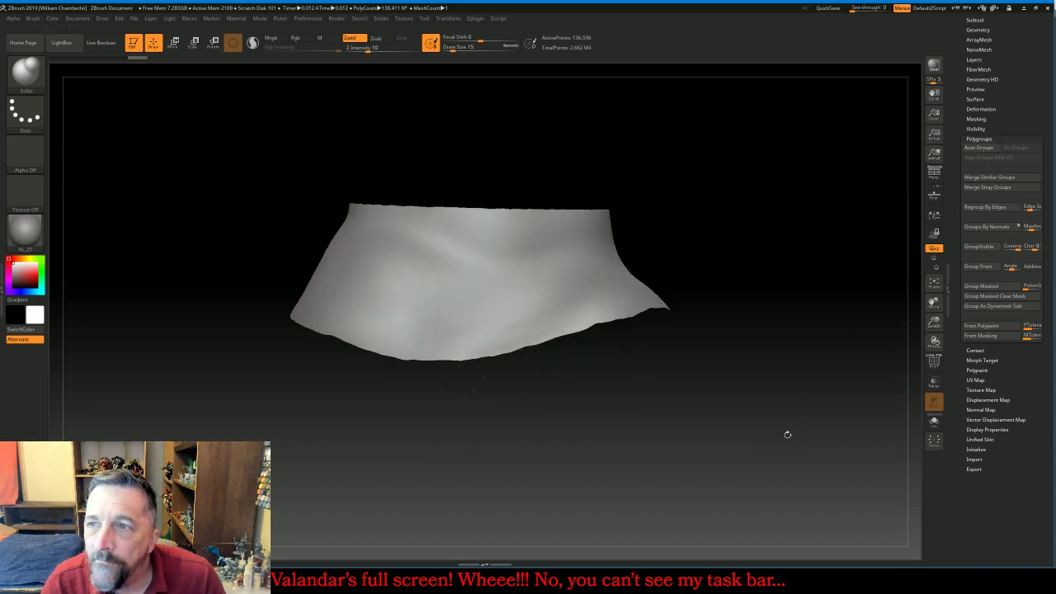
left_click(934, 364)
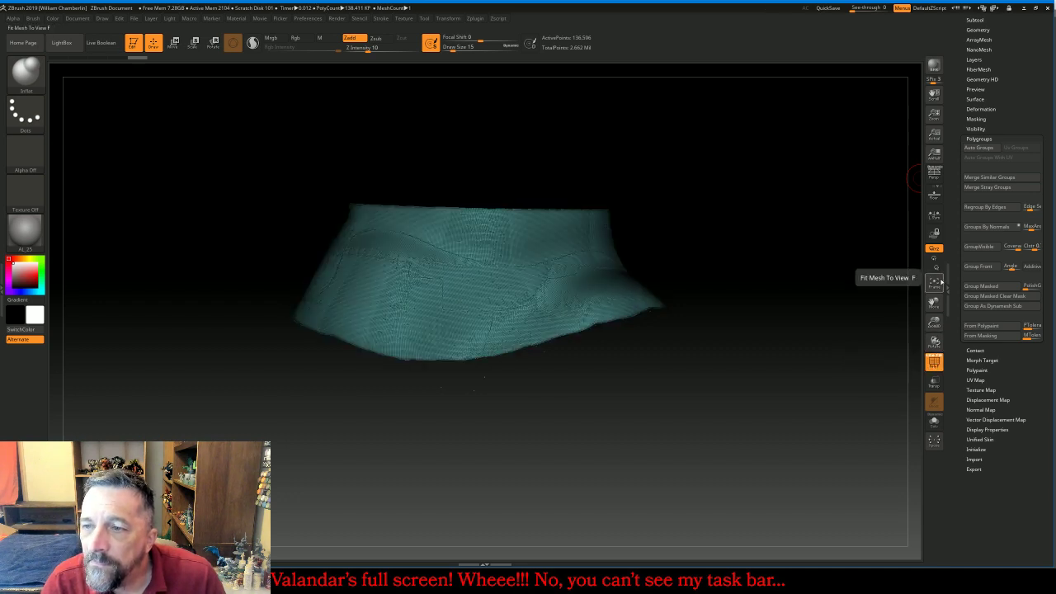
left_click(934, 283)
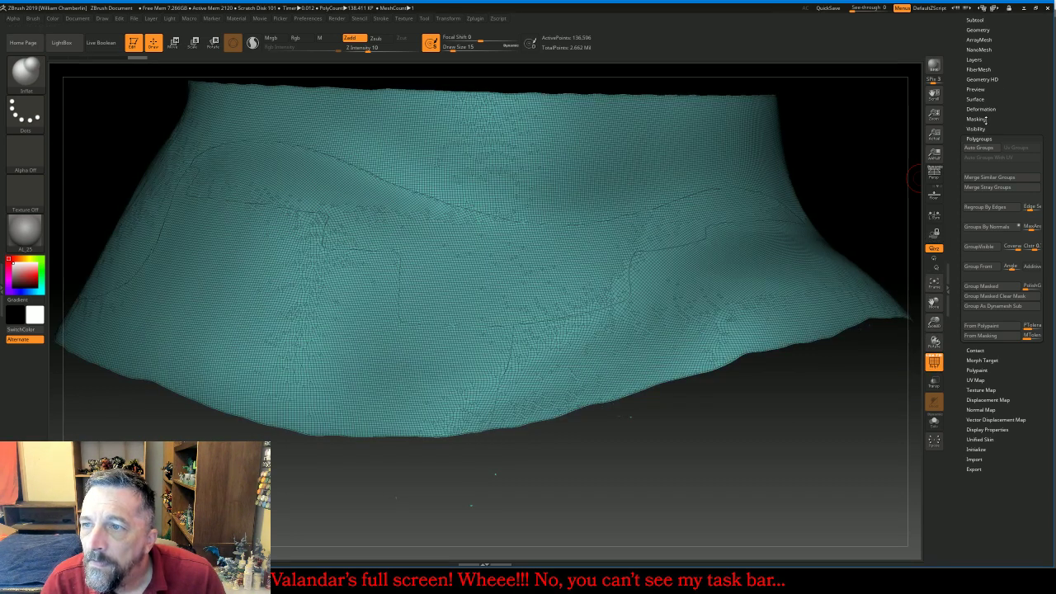
Run ZRemesher repeatedly on the extracted skirt with Half and Adapt on until its mesh is coarse
left_click(978, 29)
left_click(982, 247)
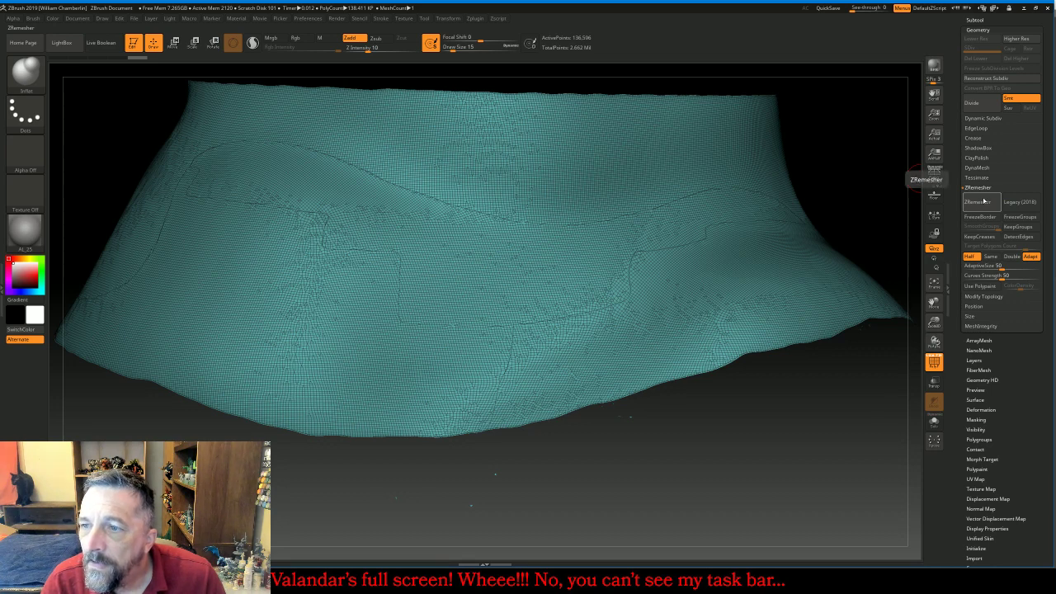
left_click(982, 202)
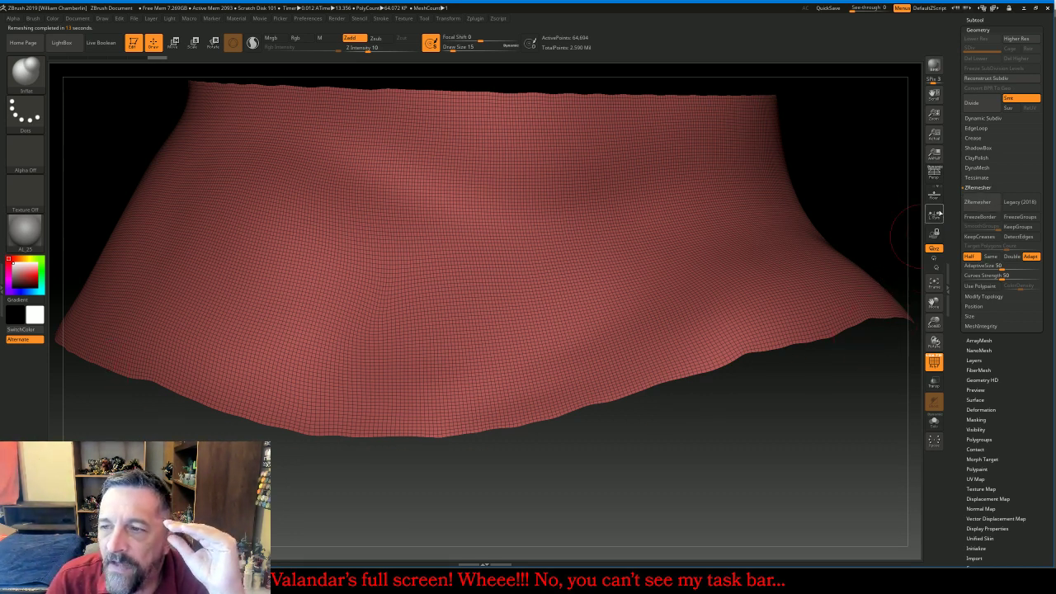
left_click(980, 203)
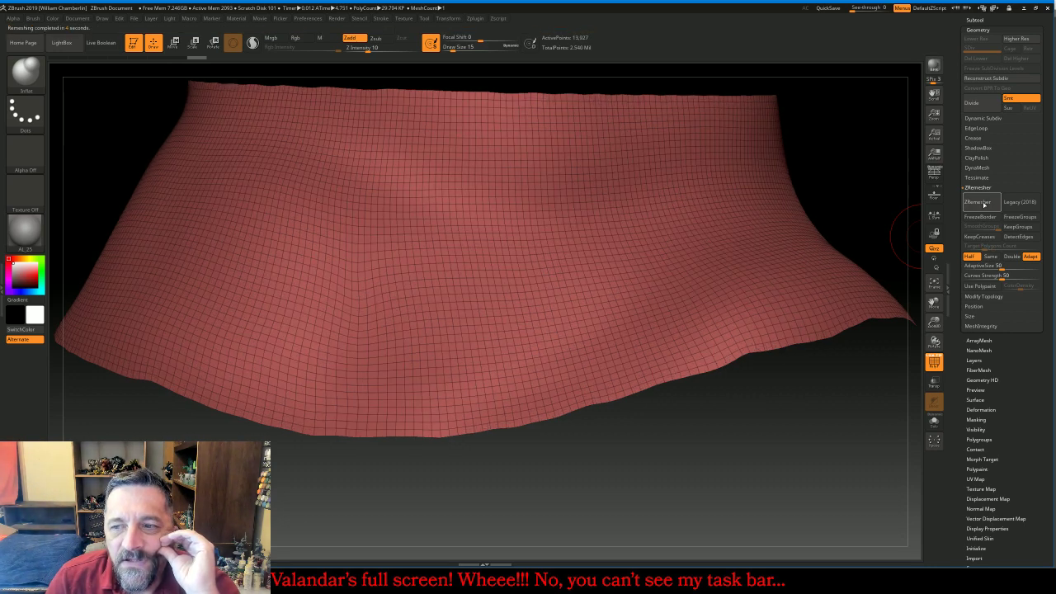
left_click(979, 202)
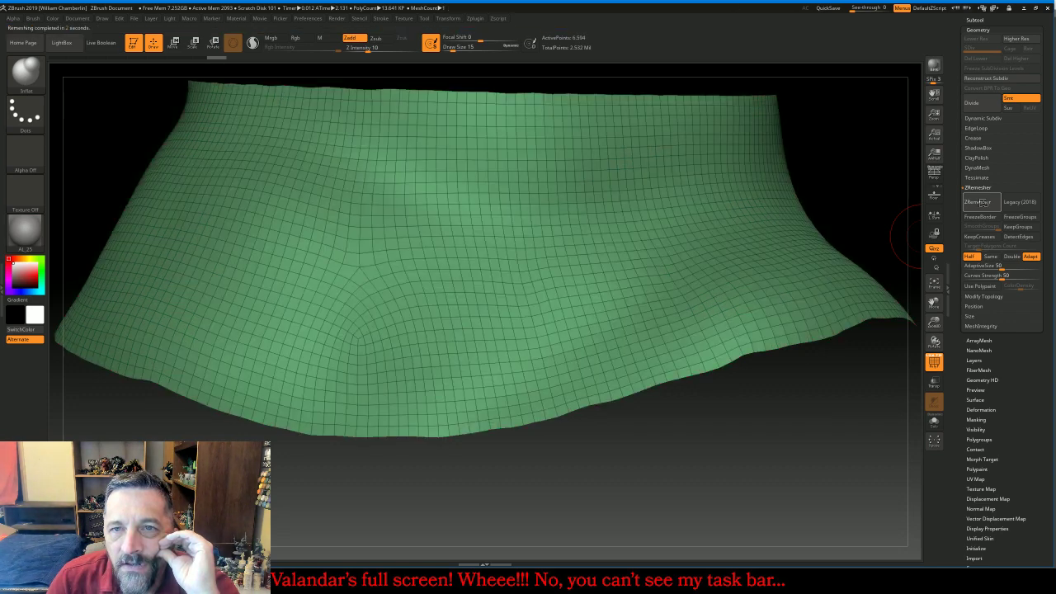
left_click(978, 202)
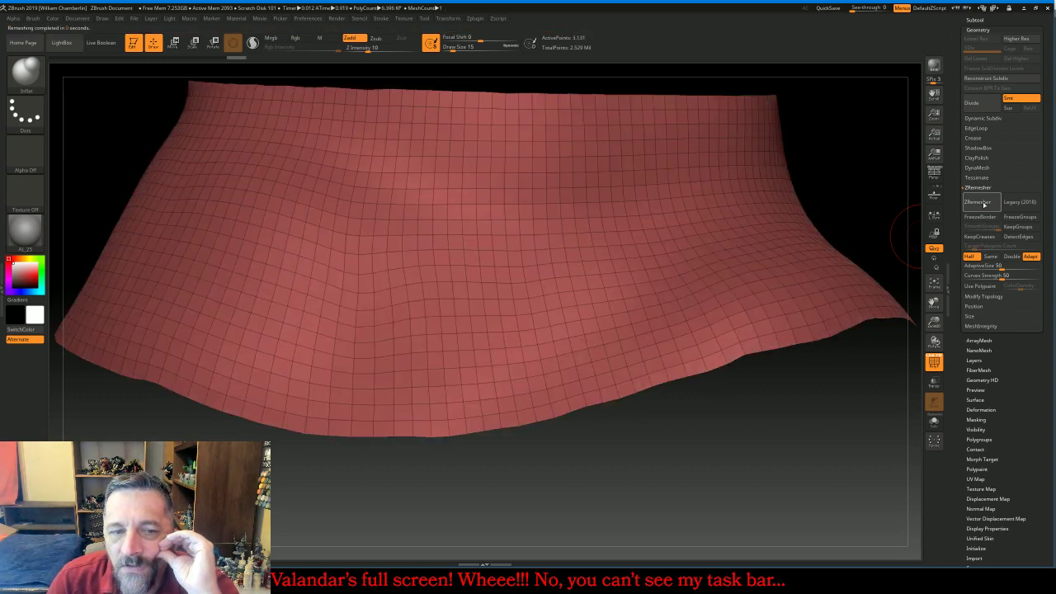
left_click(978, 202)
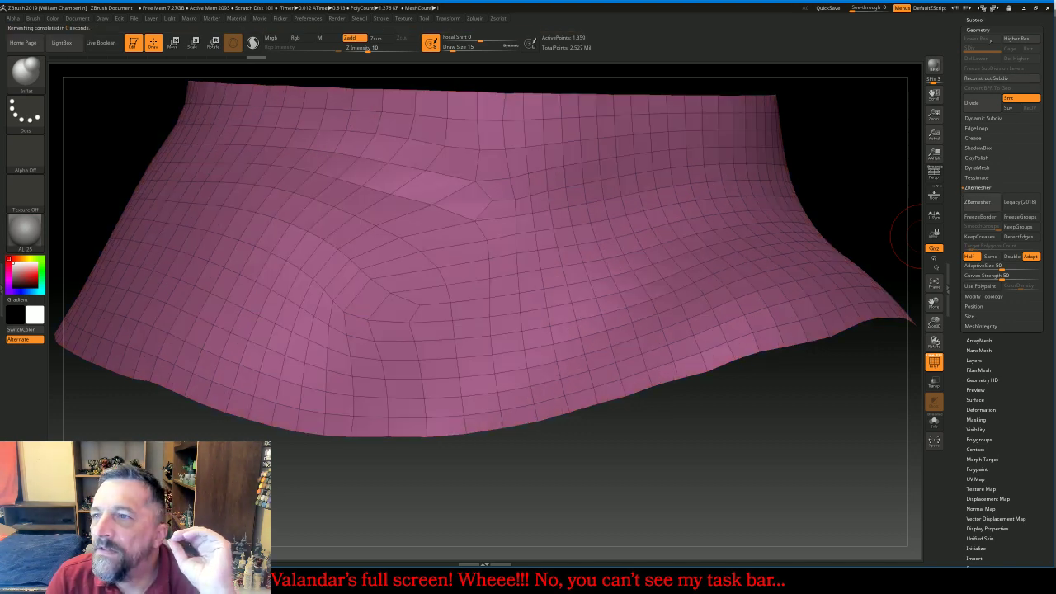
Show the GnomBod subtool with the extracted skirt, frame the figure and turn off the polyframe display to check the skirt's fit
scroll(986, 83, "up", 3)
left_click(976, 93)
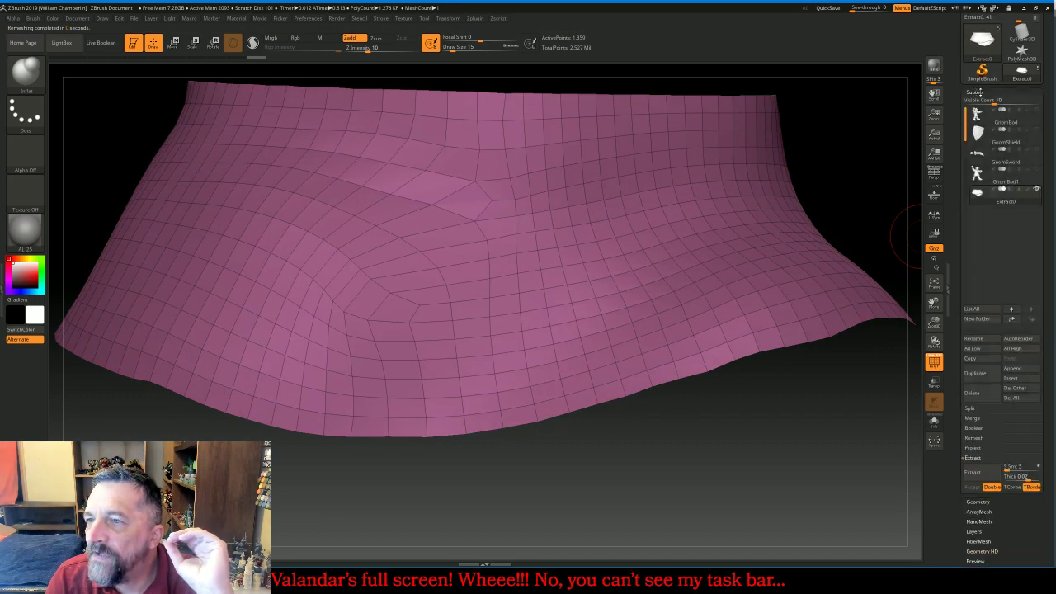
left_click(1038, 116)
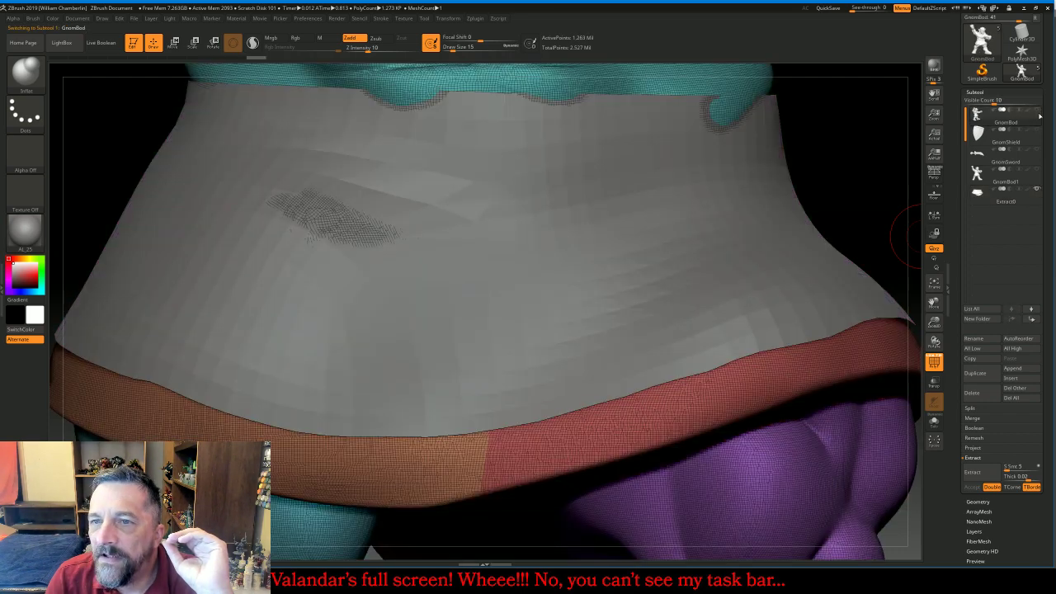
left_click(932, 280)
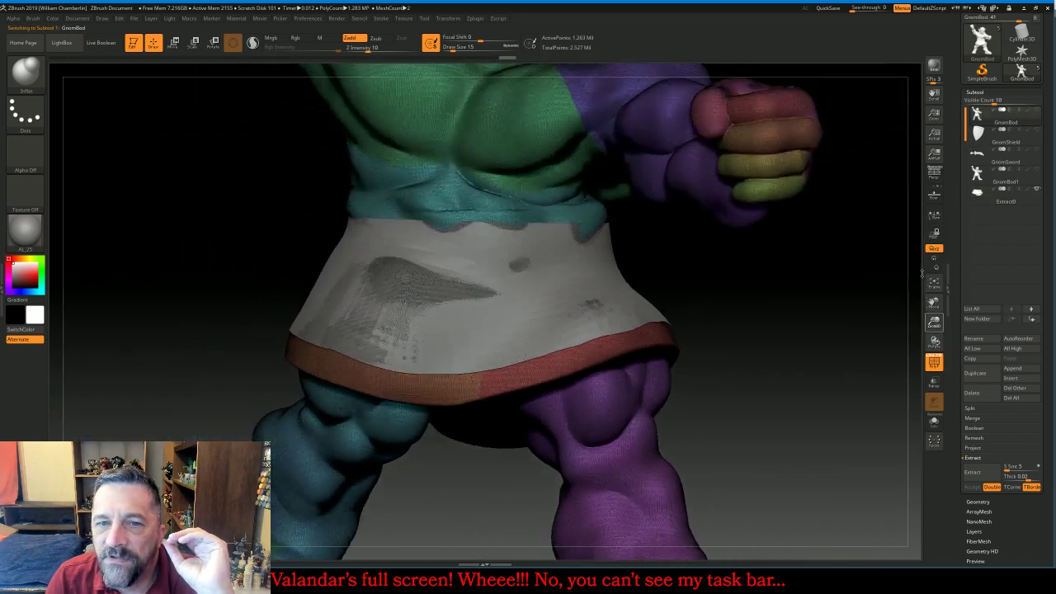
left_click_drag(923, 275, 888, 288)
left_click(932, 365)
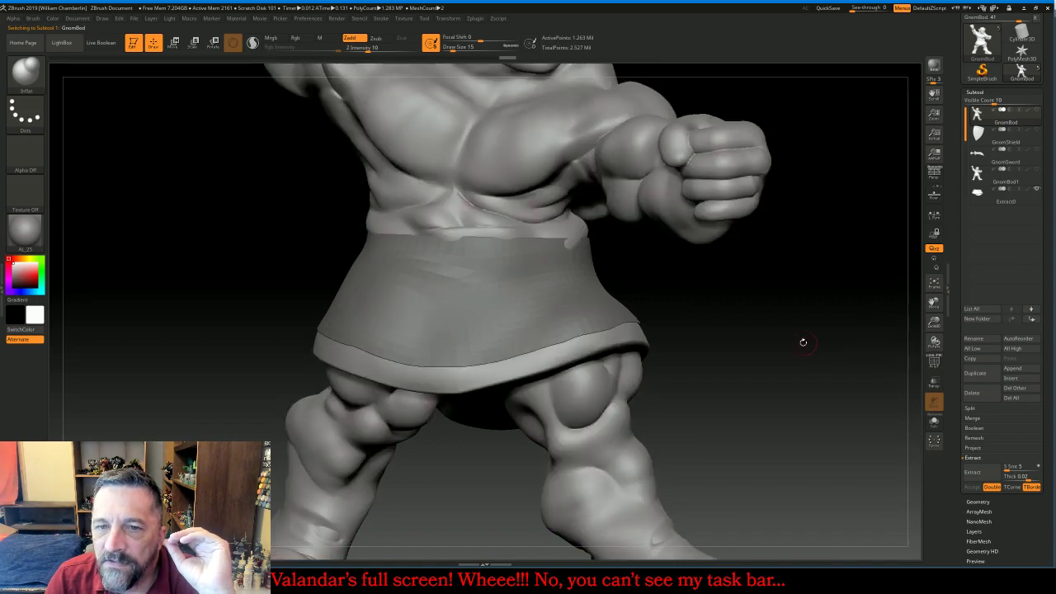
mouse_move(780, 336)
left_mouse_down()
mouse_move(840, 343)
mouse_move(782, 331)
left_mouse_up()
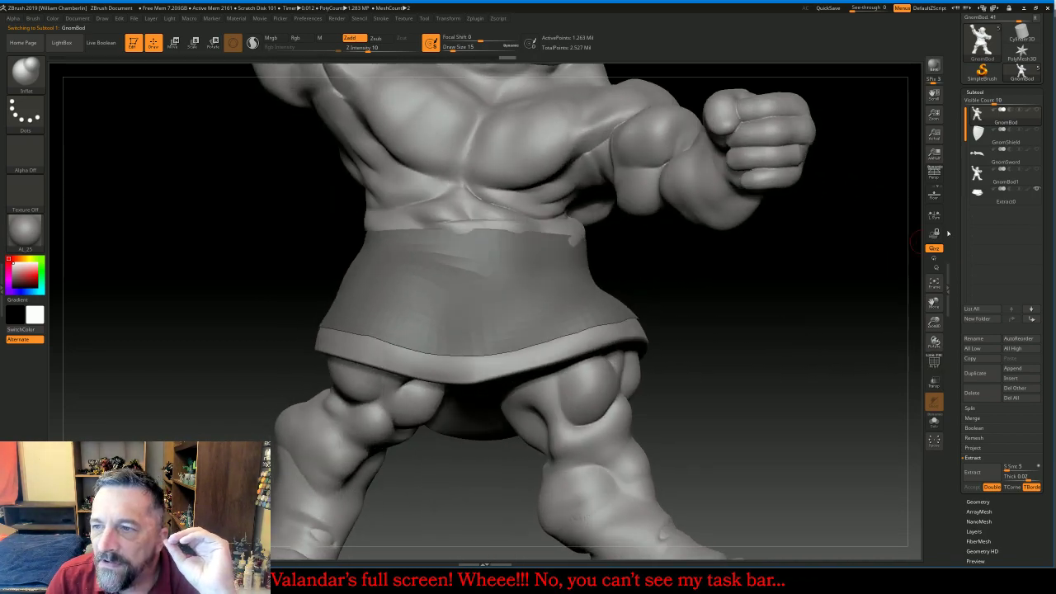
Select the Extract0 skirt with the GnomBod body kept visible, and inflate it slightly so it sits just outside the body
left_click(999, 195)
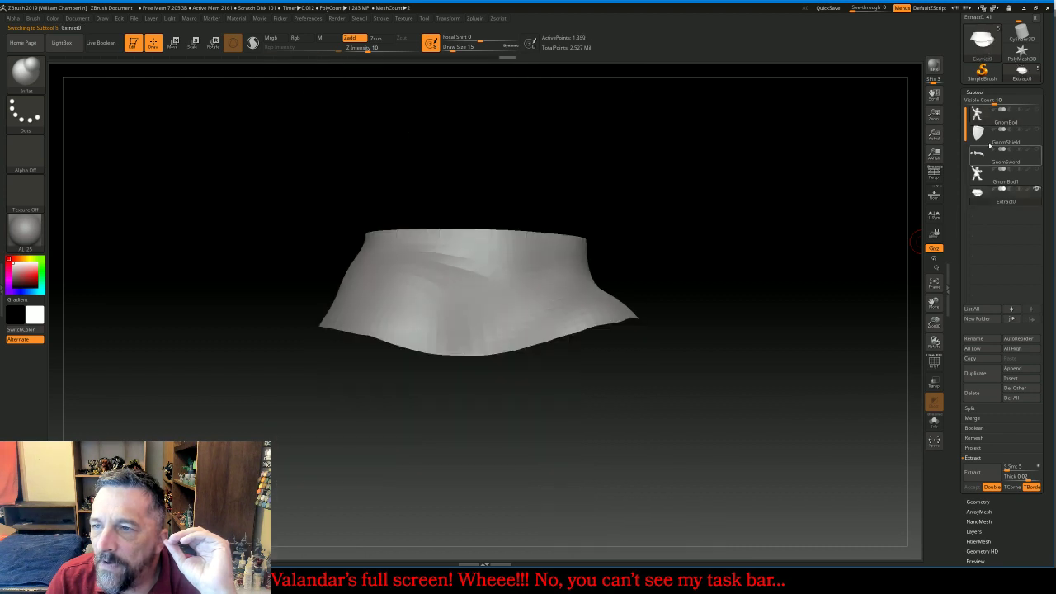
left_click(1035, 111)
left_click(993, 93)
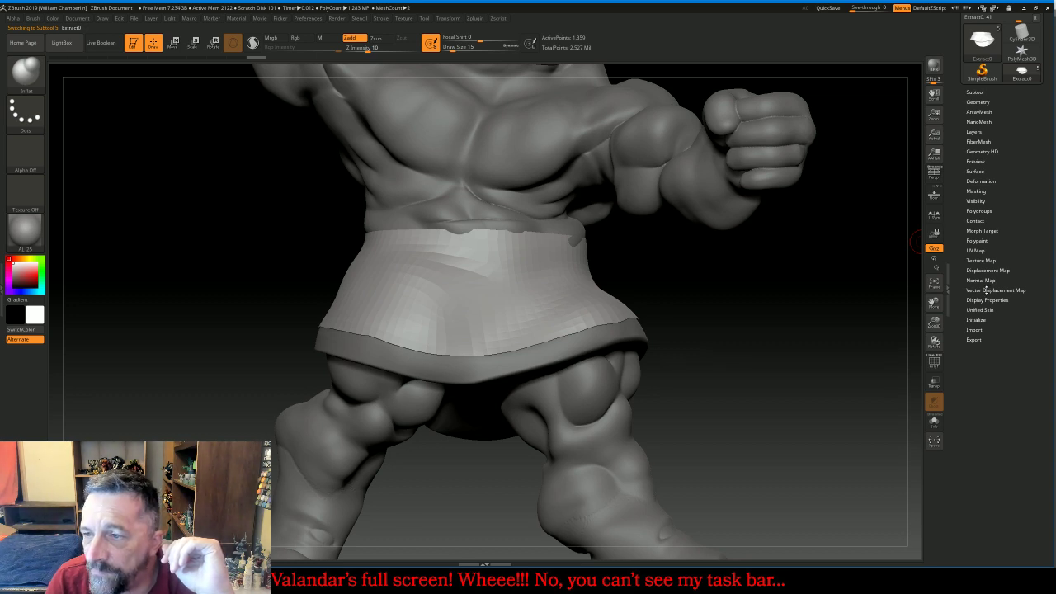
left_click(973, 181)
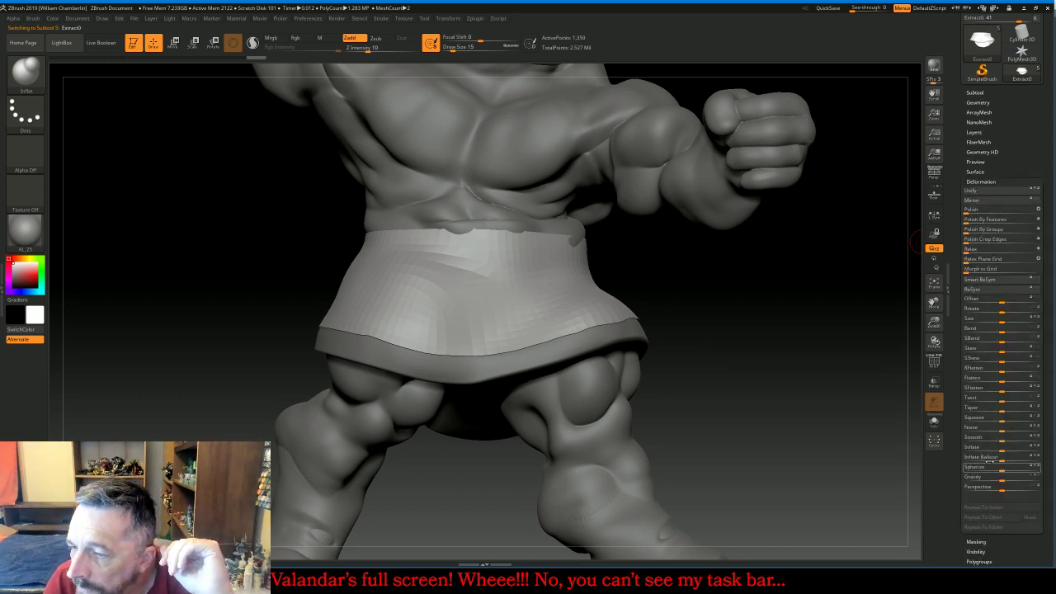
left_click(971, 446)
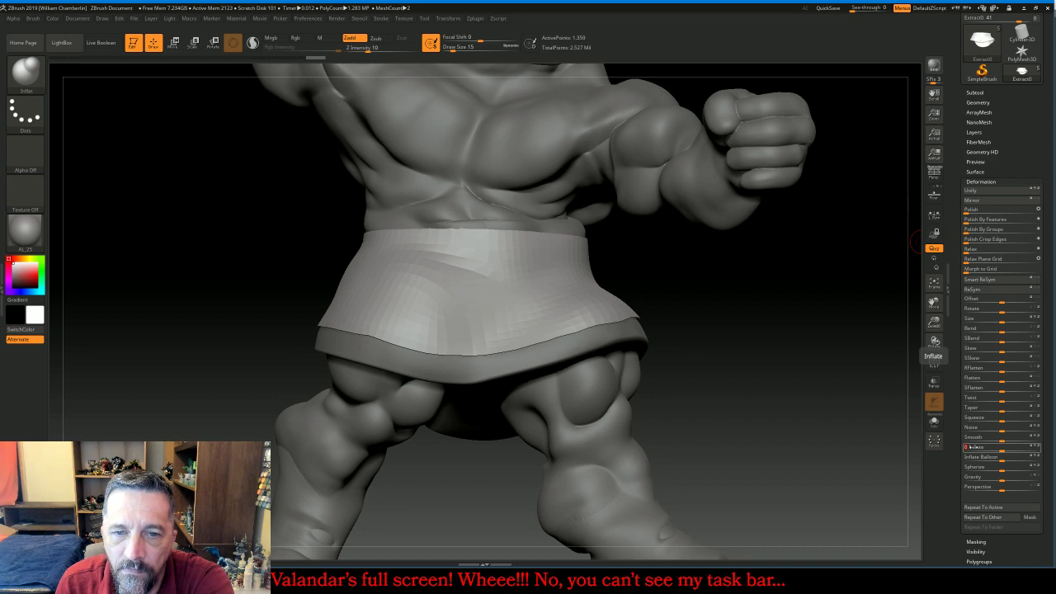
mouse_move(815, 325)
left_mouse_down()
mouse_move(803, 327)
mouse_move(825, 354)
mouse_move(793, 291)
left_mouse_up()
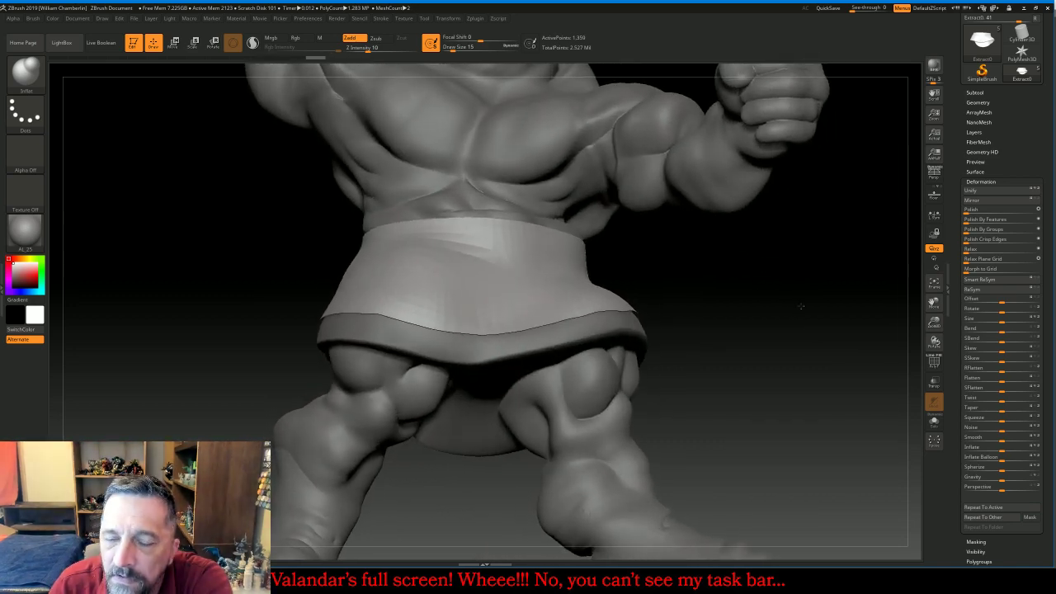
Close the holes in the extracted skirt, then isolate it with the polyframe display on
left_click(978, 102)
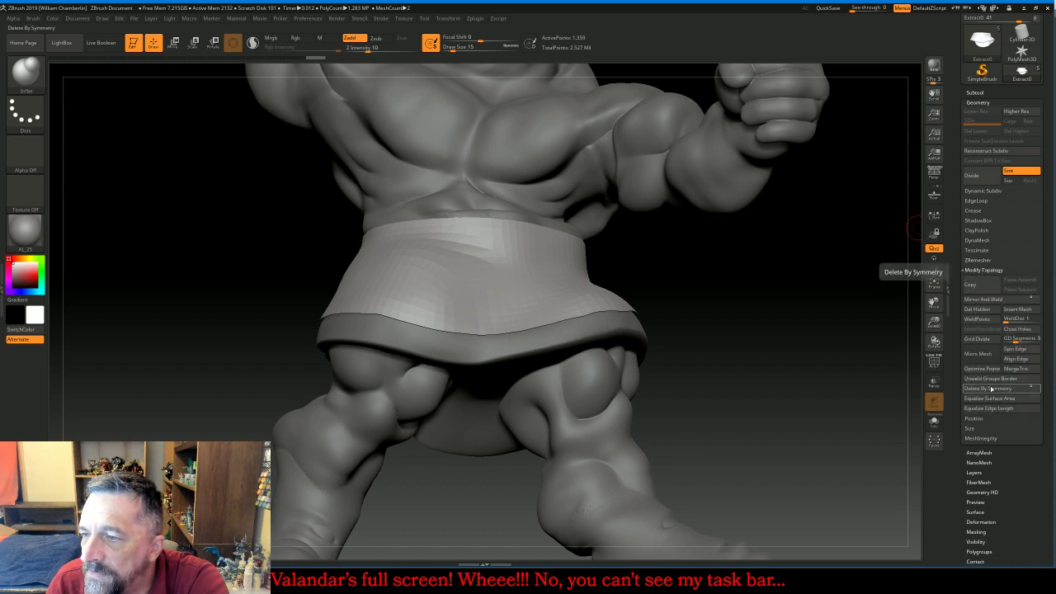
left_click(1019, 329)
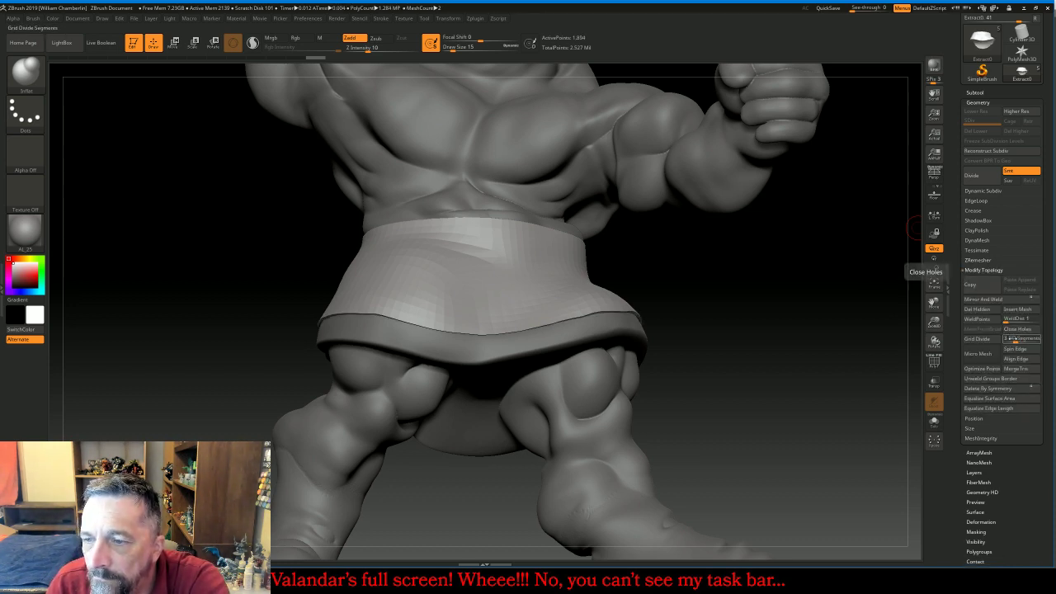
left_click(976, 93)
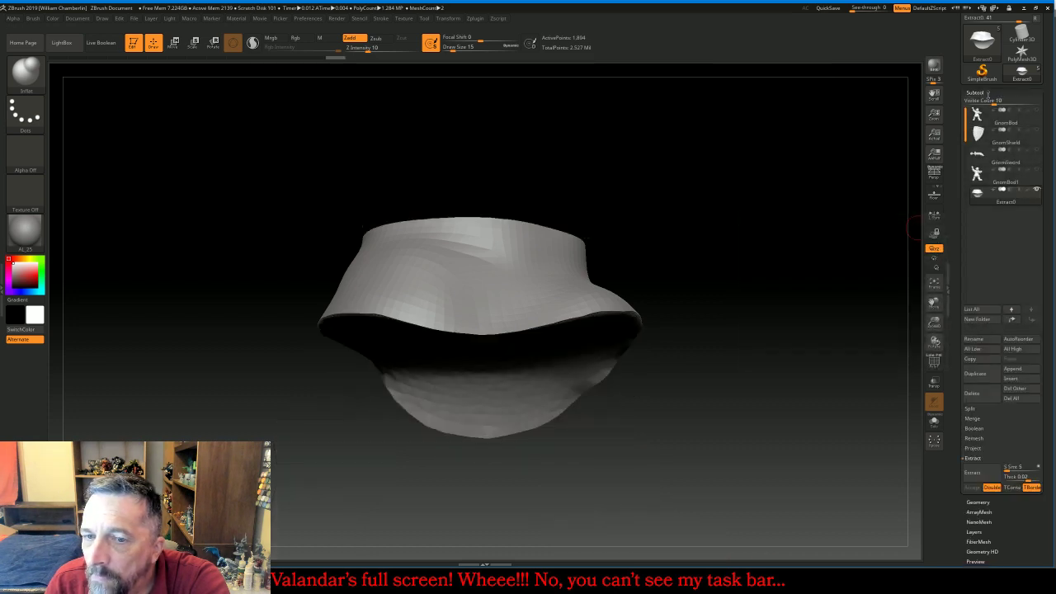
left_click(988, 94)
mouse_move(811, 348)
left_mouse_down()
mouse_move(825, 355)
mouse_move(833, 334)
mouse_move(844, 342)
mouse_move(813, 342)
left_mouse_up()
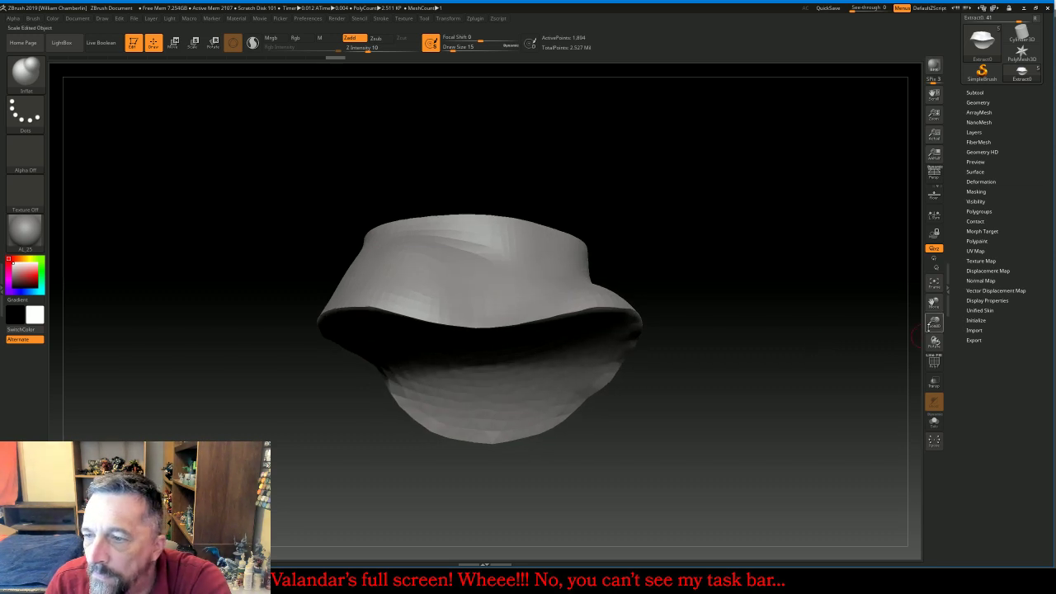
left_click(934, 361)
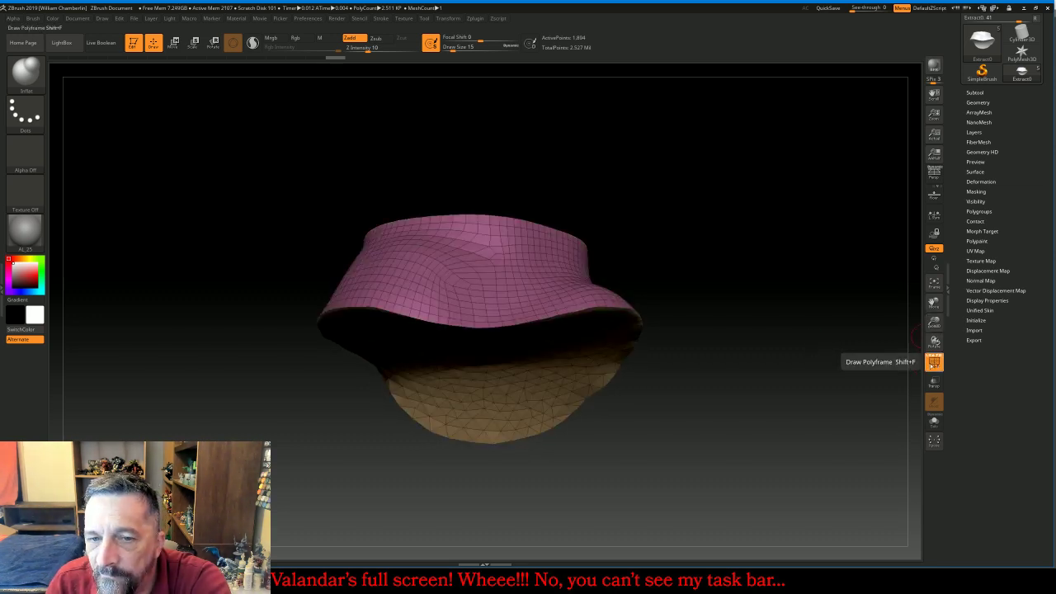
mouse_move(812, 342)
left_mouse_down()
mouse_move(796, 396)
mouse_move(789, 255)
mouse_move(755, 223)
mouse_move(742, 272)
mouse_move(817, 334)
left_mouse_up()
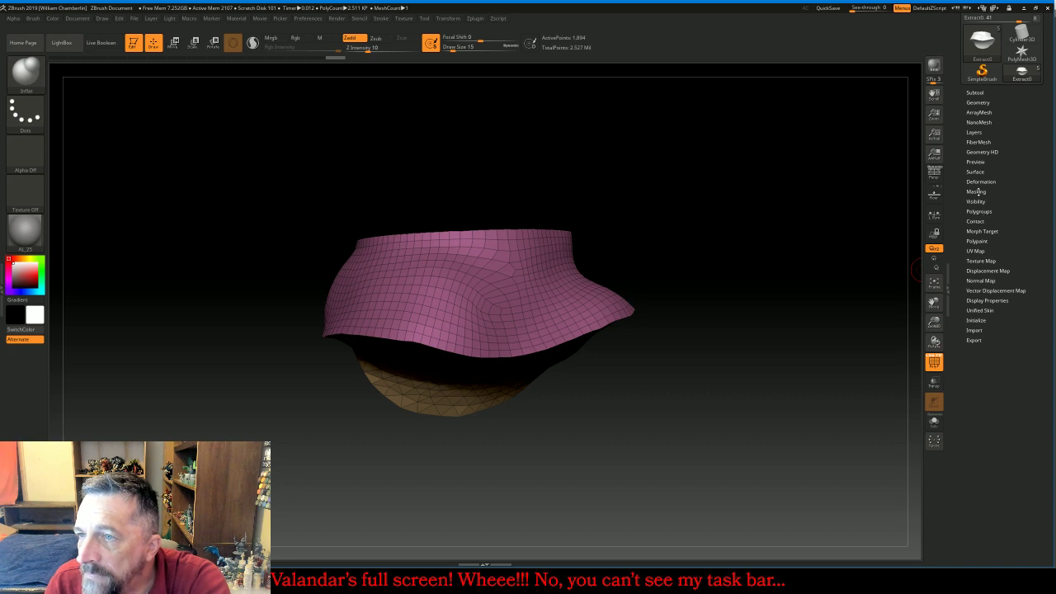
Unweld the polygroup borders of the skirt mesh to separate the cap faces from the cloth surface
left_click(978, 102)
left_click(984, 270)
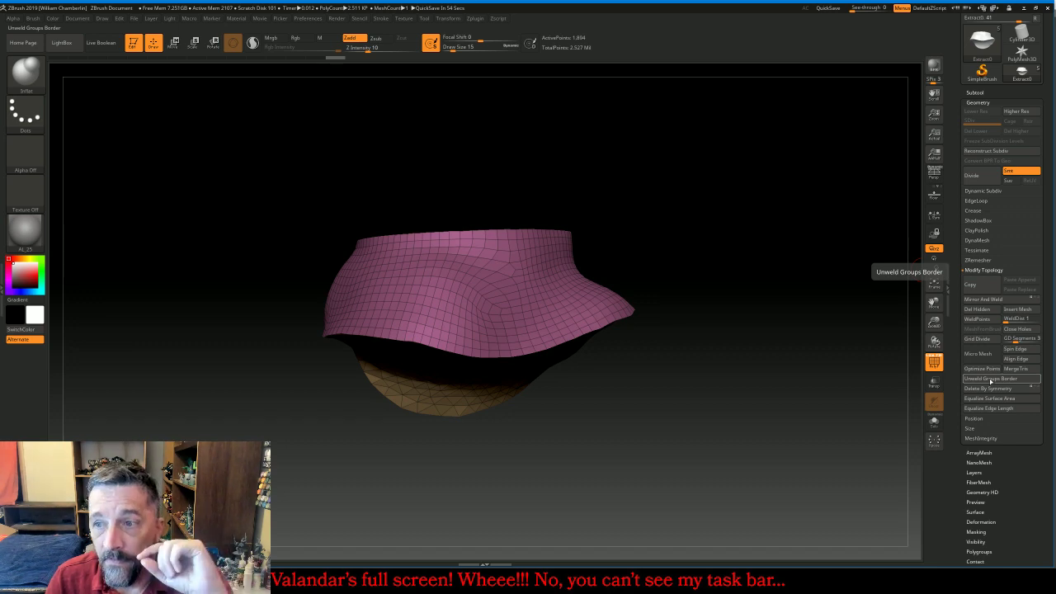
left_click(991, 379)
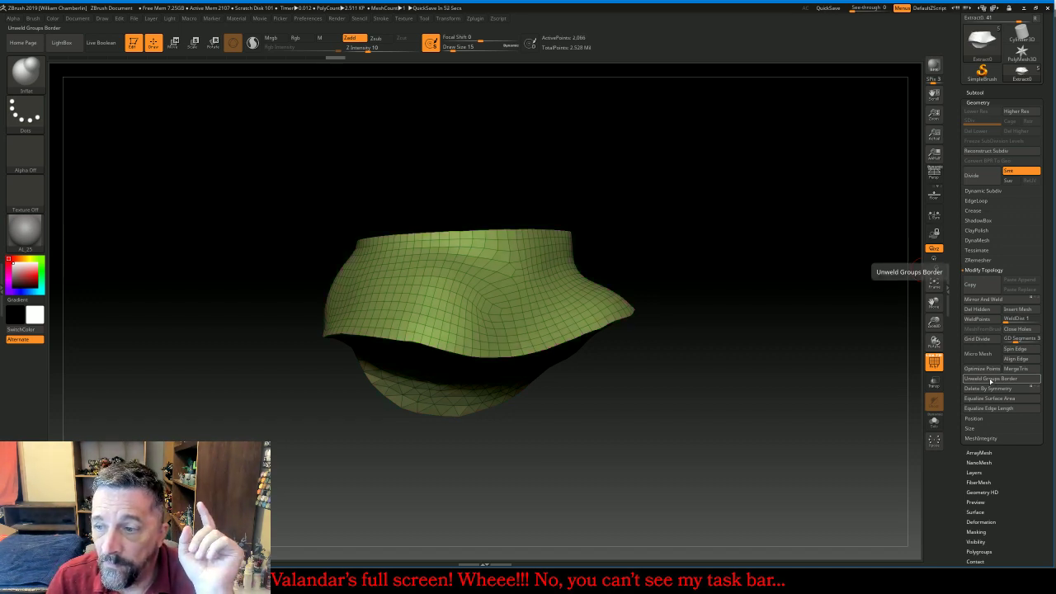
left_click_drag(783, 236, 724, 236)
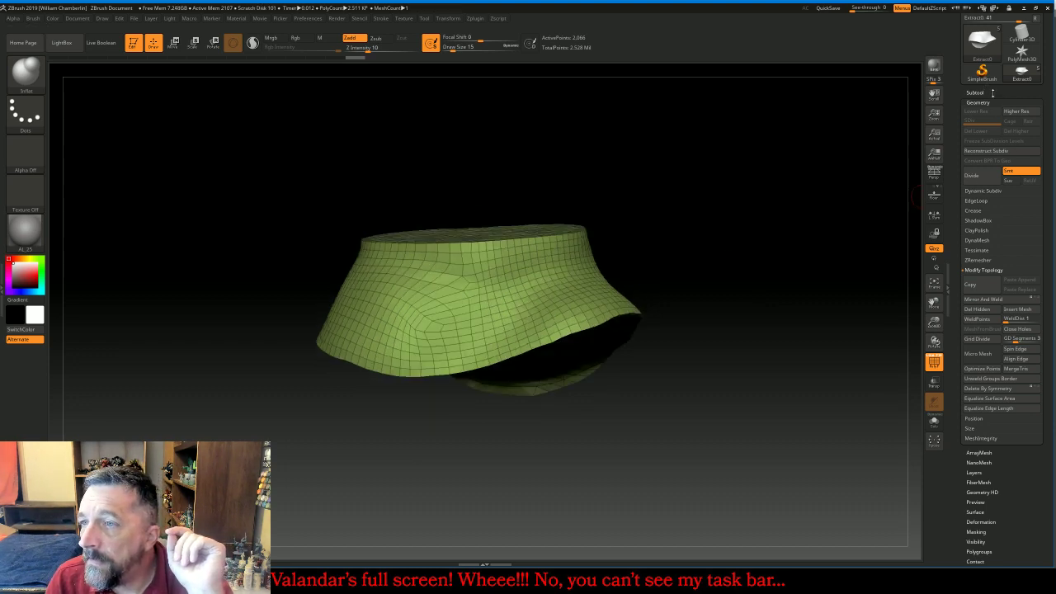
Check the skirt on the whole figure with polyframe off, keeping Extract0 selected and the GnomBod body visible
left_click(990, 93)
left_click(1039, 117)
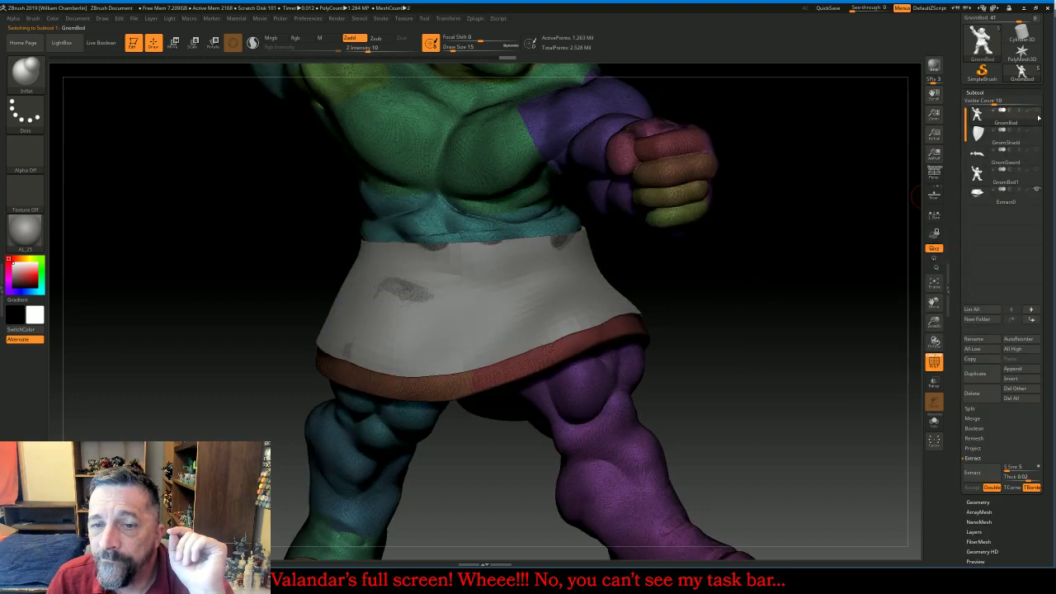
left_click(933, 361)
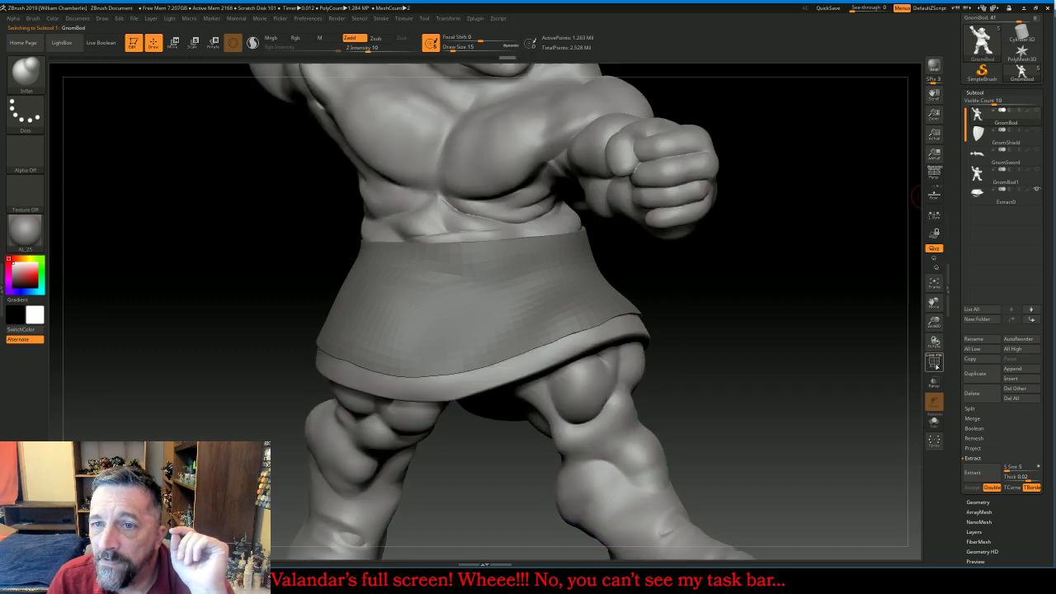
left_click(934, 283)
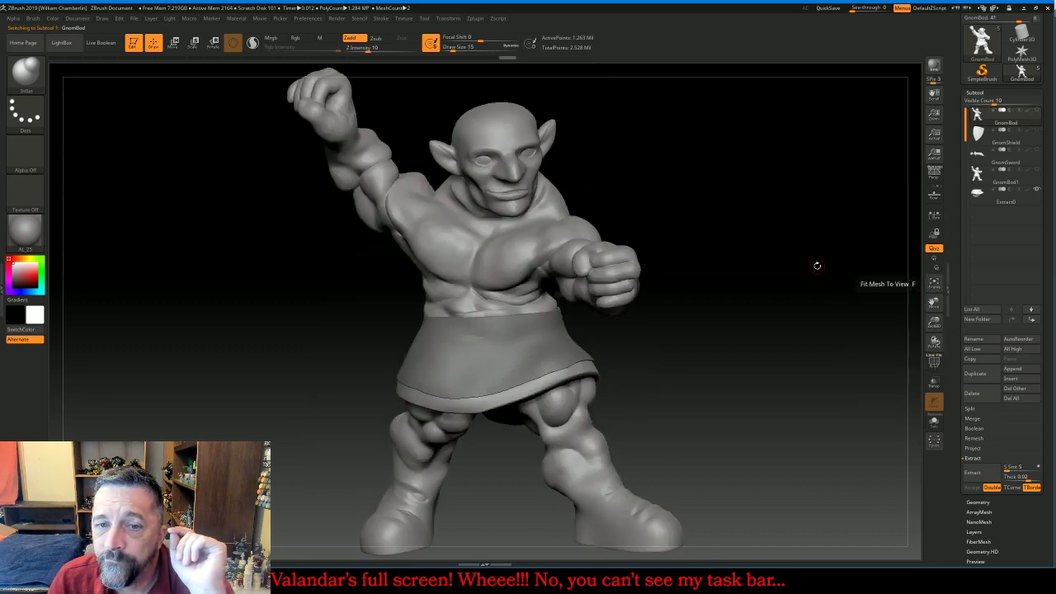
left_click_drag(816, 264, 829, 264)
left_click(983, 198)
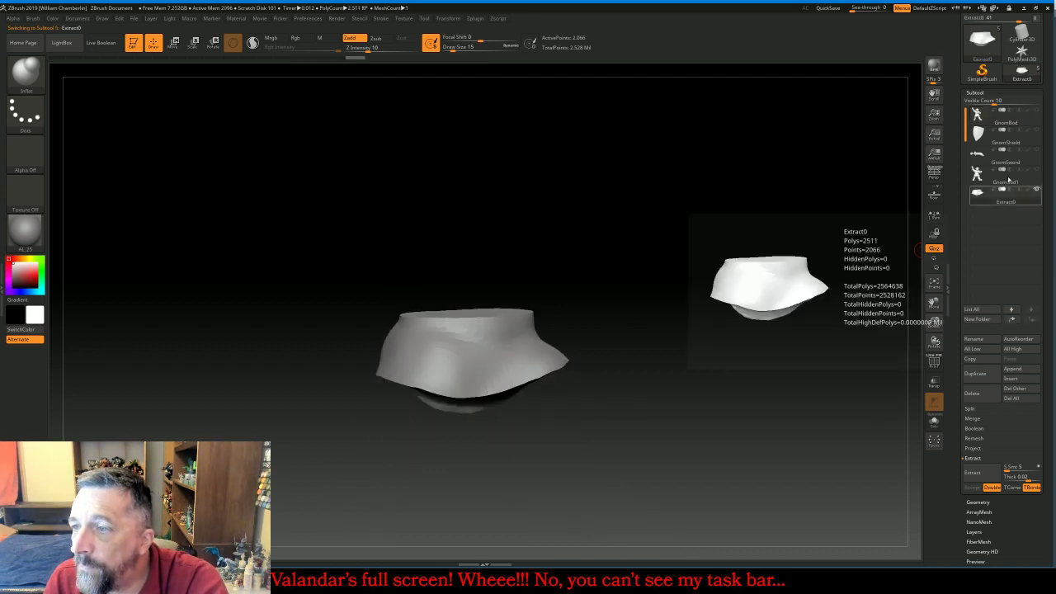
left_click(1037, 110)
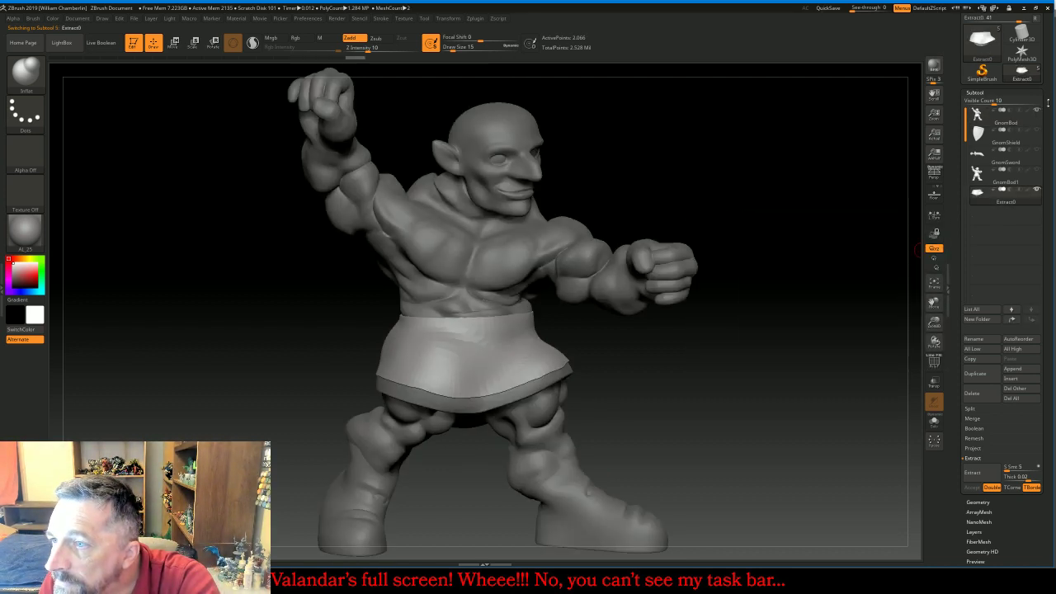
Export the Extract0 skirt as an OBJ file named GnomeMaille in the Gnomeo folder
scroll(1052, 93, "up", 2)
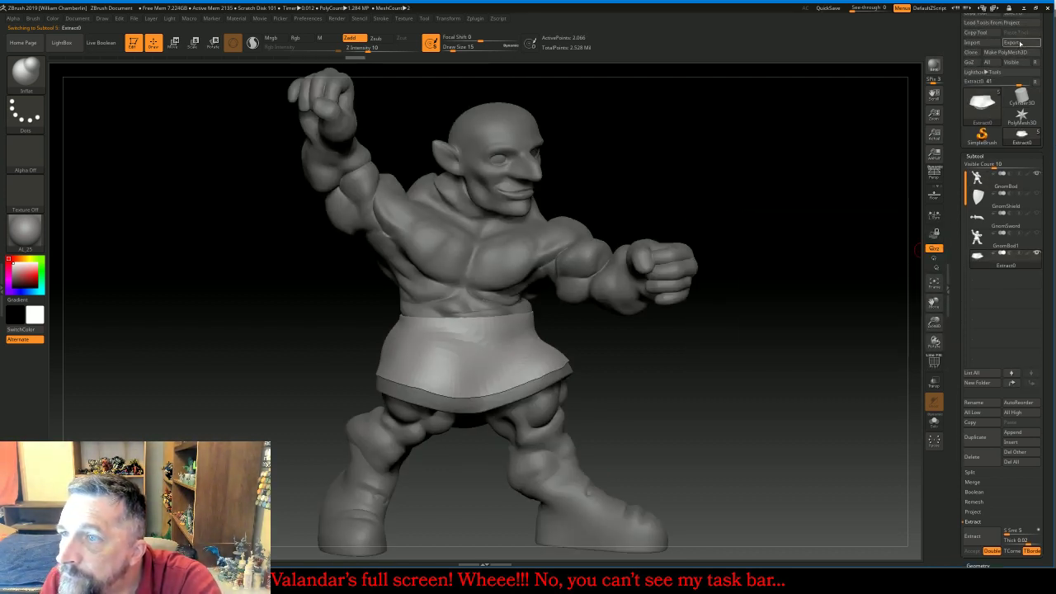
left_click(1012, 42)
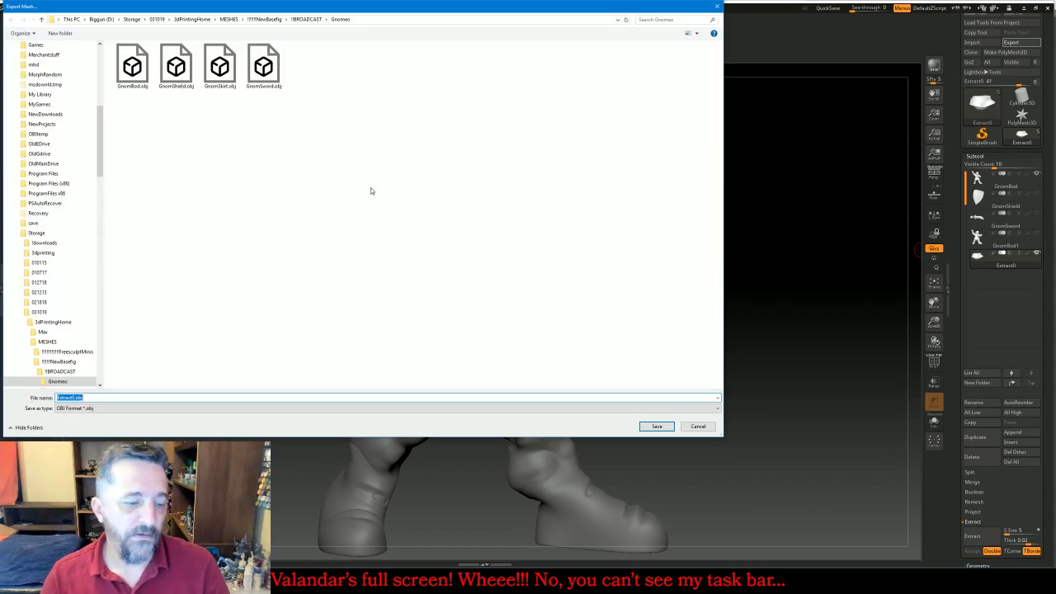
type("Gn")
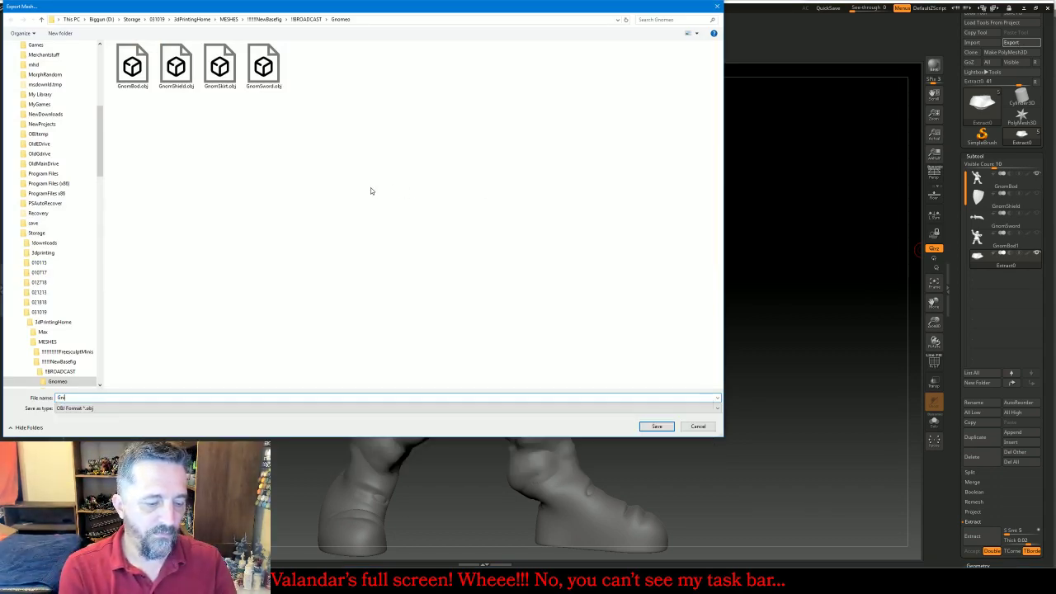
type("omeMaille")
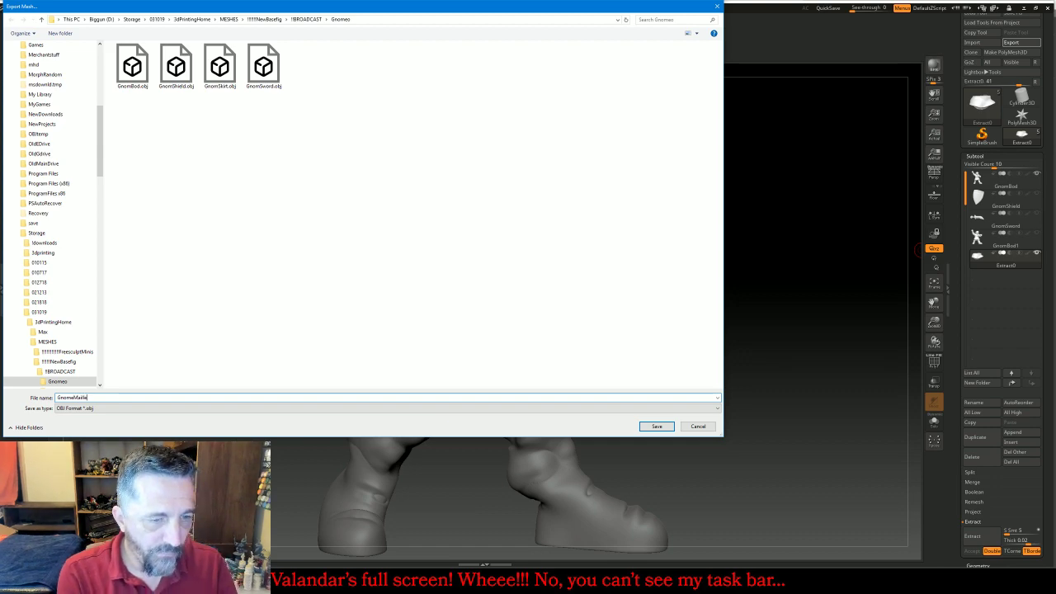
key("Return")
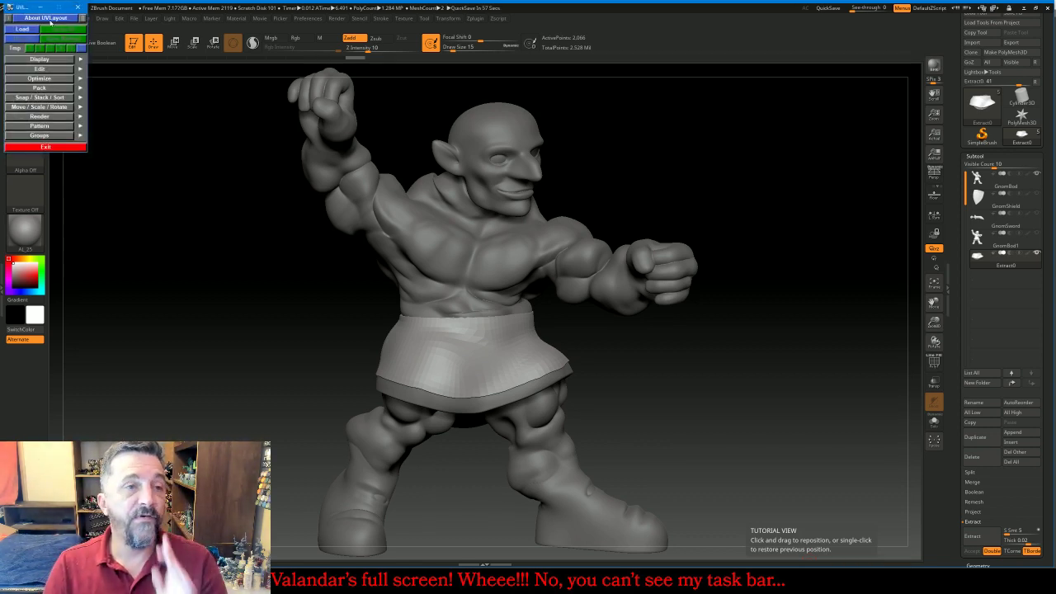
Load GnomeMaille.OBJ from the Gnomeo folder into UVLayout as a Poly mesh with new UVs and enlarge its viewing window
left_click(25, 59)
left_click(20, 33)
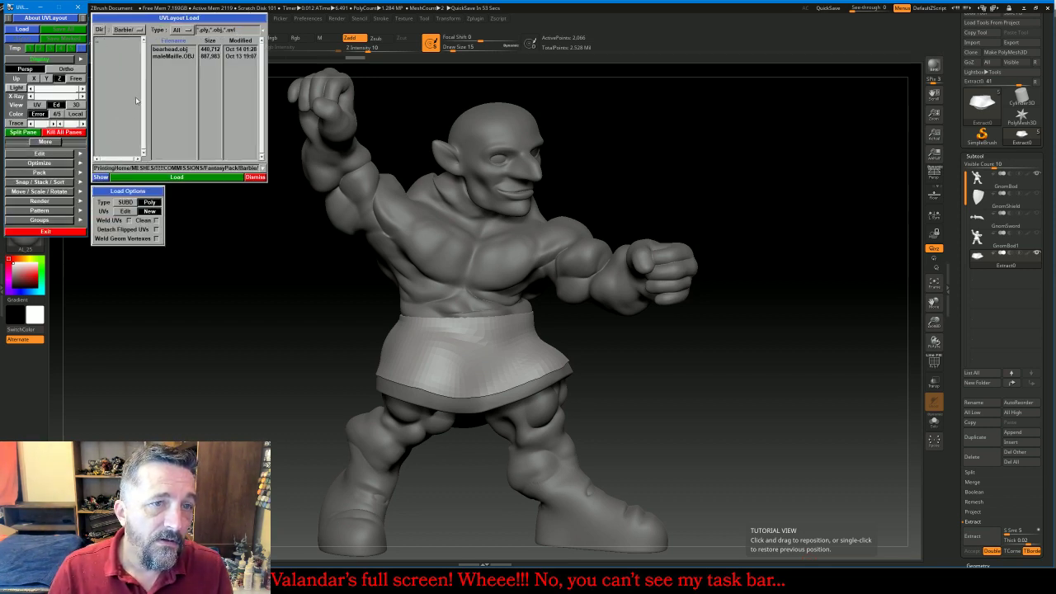
double_click(110, 41)
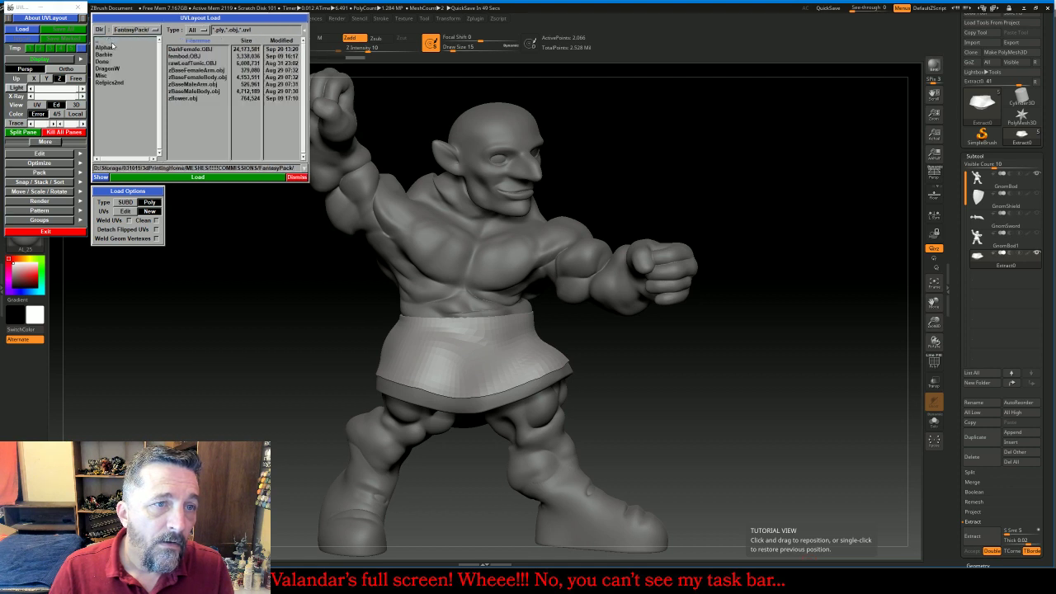
double_click(111, 42)
double_click(111, 42)
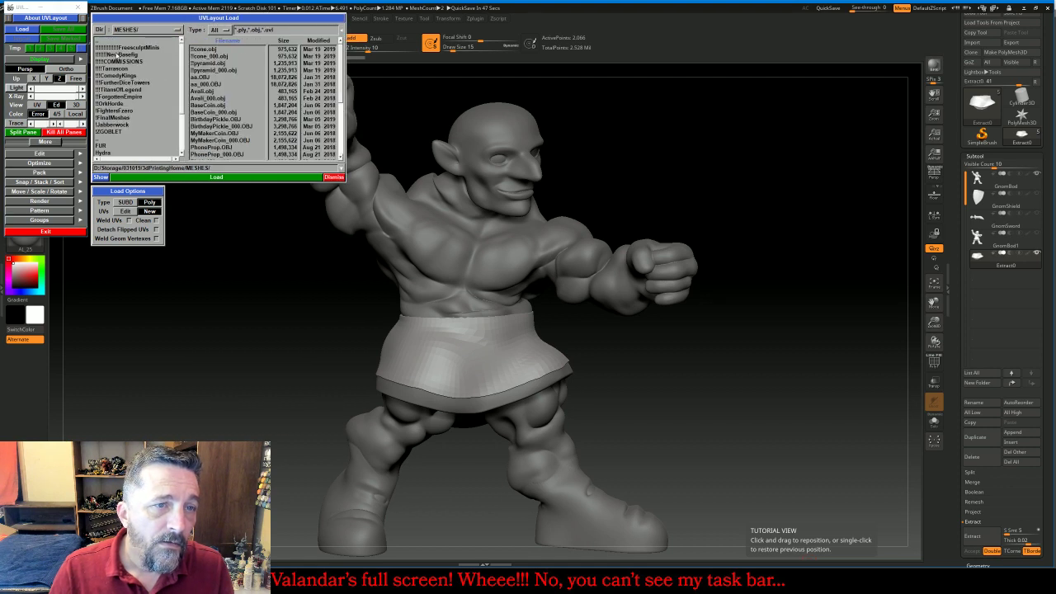
double_click(116, 55)
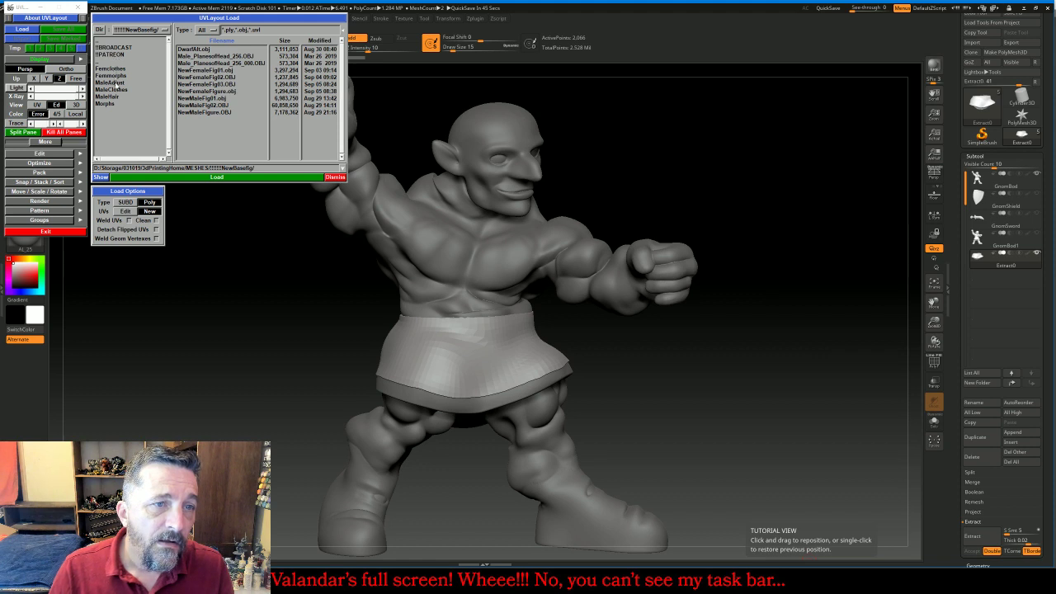
double_click(117, 51)
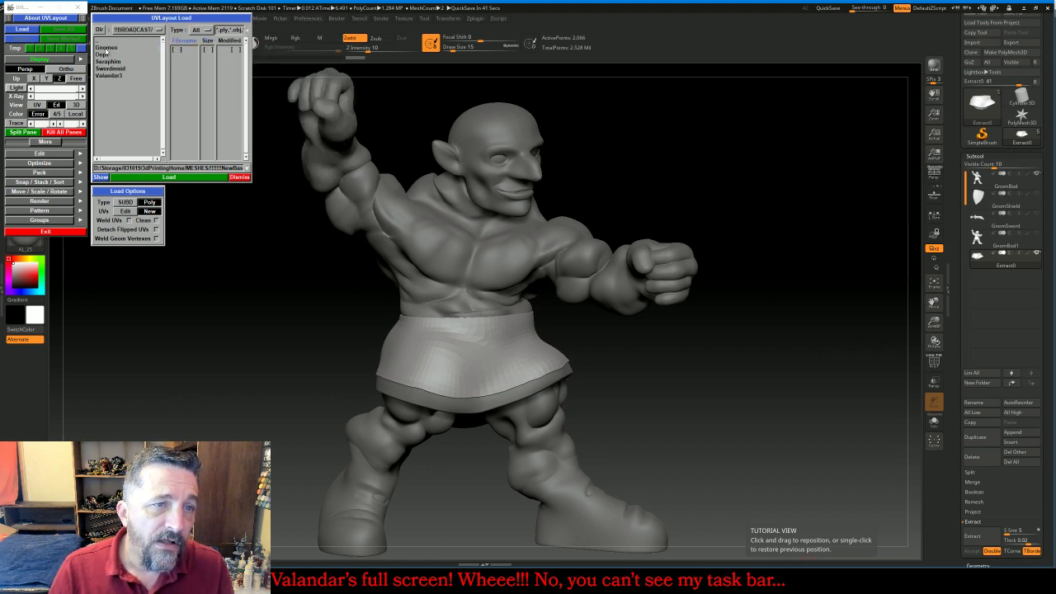
double_click(106, 49)
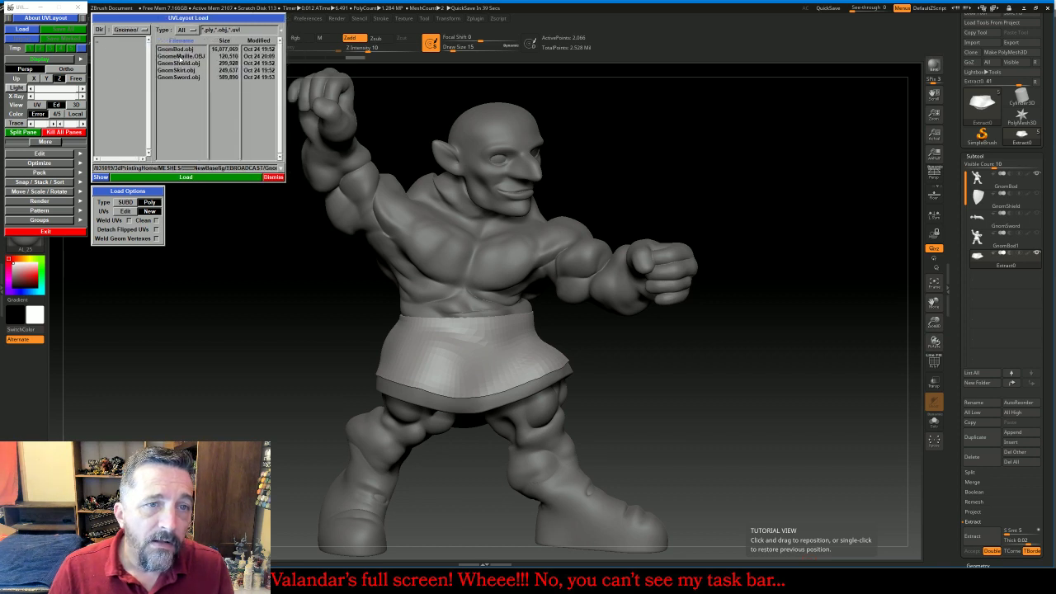
double_click(180, 57)
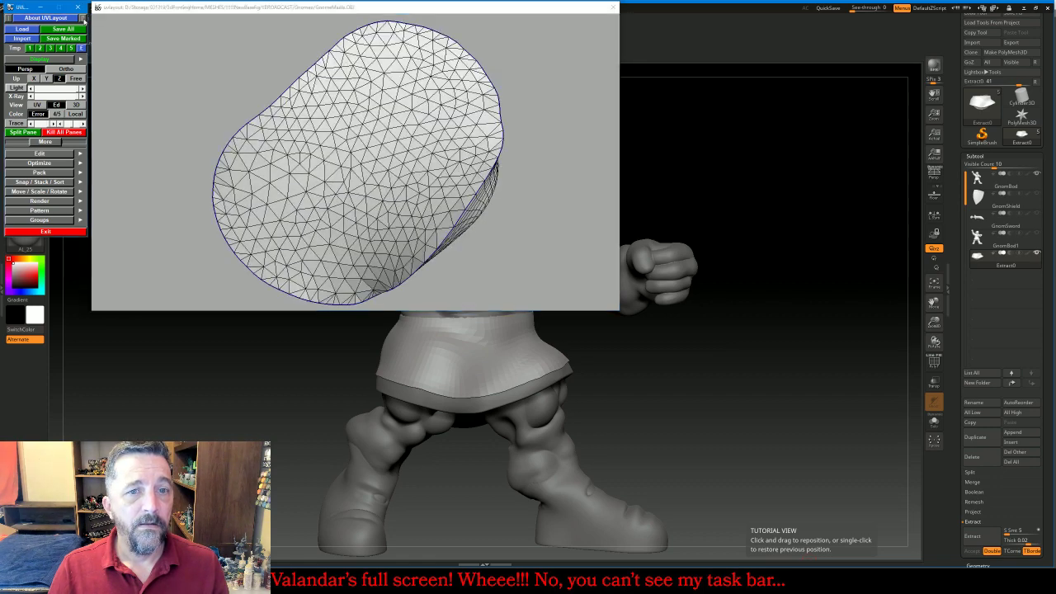
left_click(84, 18)
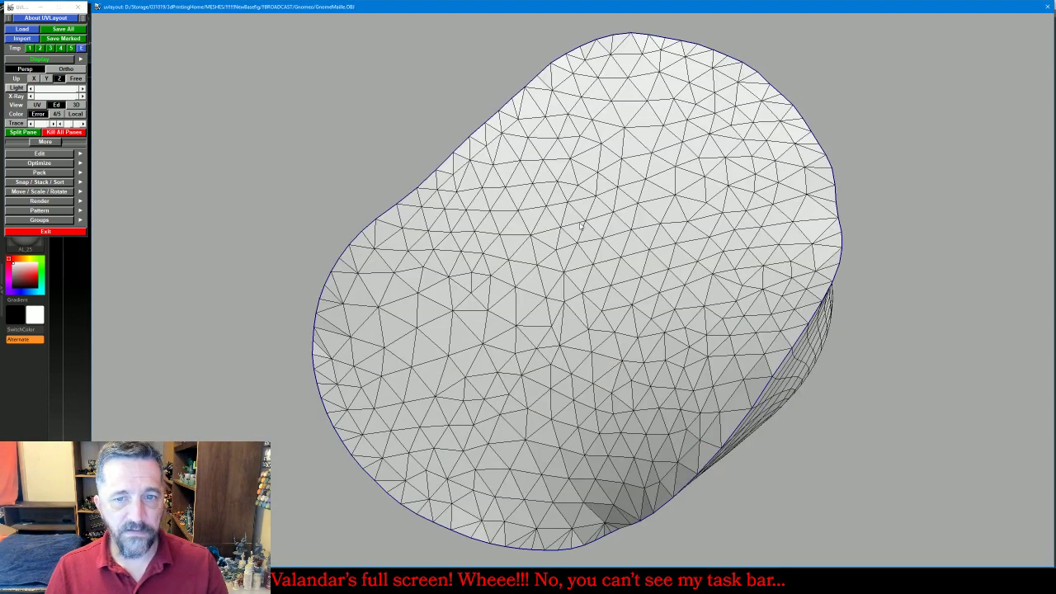
Drop the skirt's large bottom cap and smaller waist cap into UV space, leaving the open cloth band
key("d")
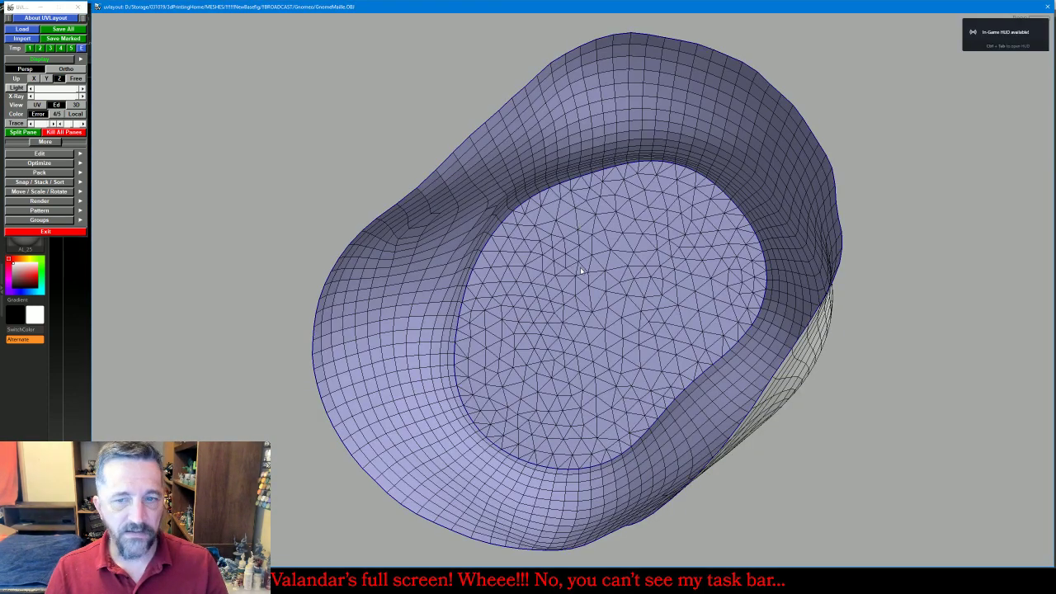
key("d")
left_click_drag(583, 265, 603, 323)
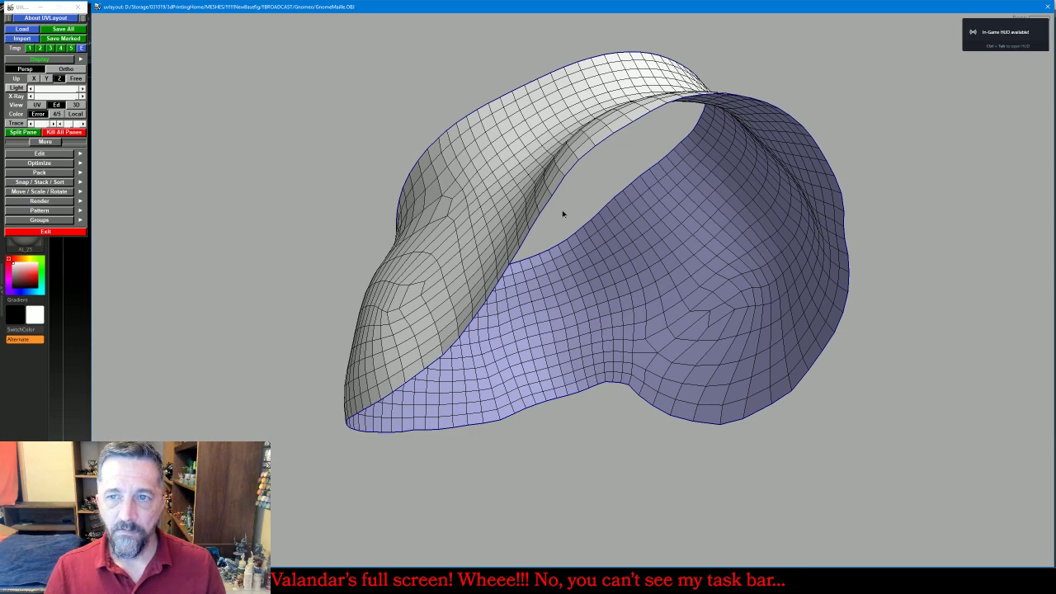
Mark cut seams along the vertical edge loops on both sides of the skirt band and split it into two halves
left_click_drag(563, 215, 481, 217)
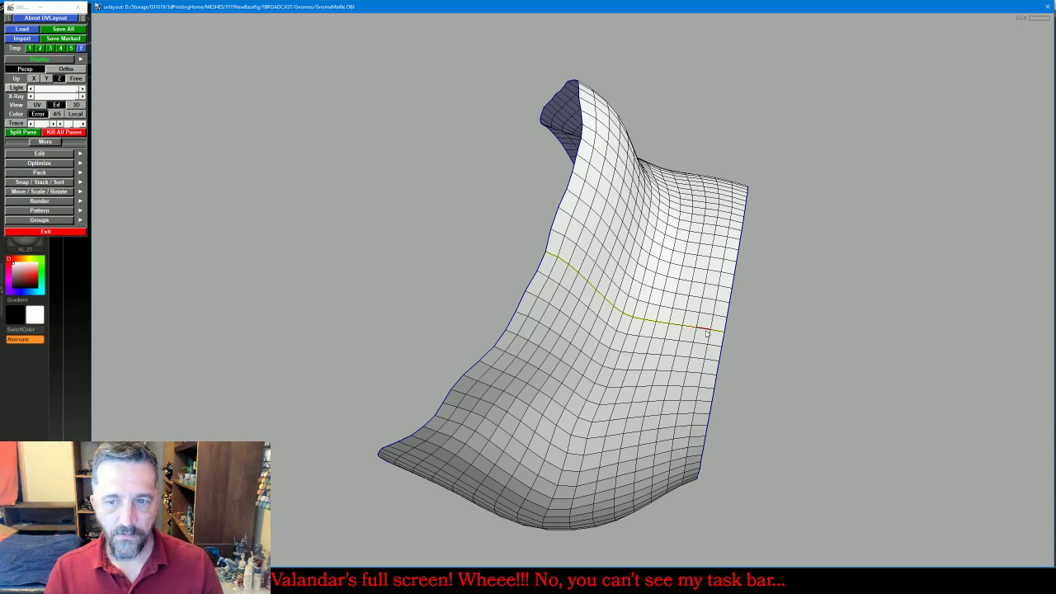
left_click_drag(707, 332, 480, 279)
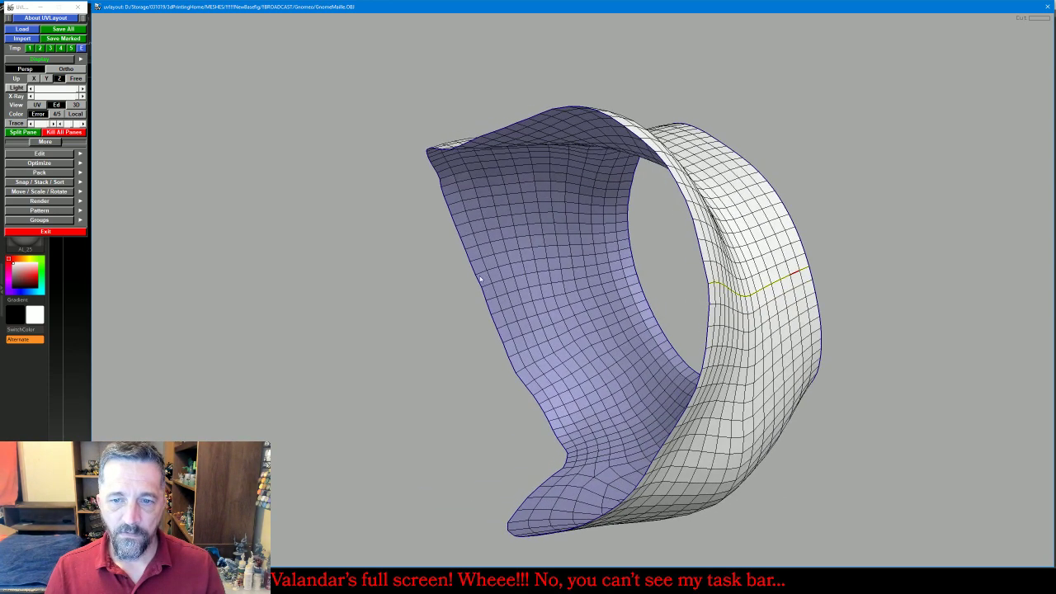
key("c")
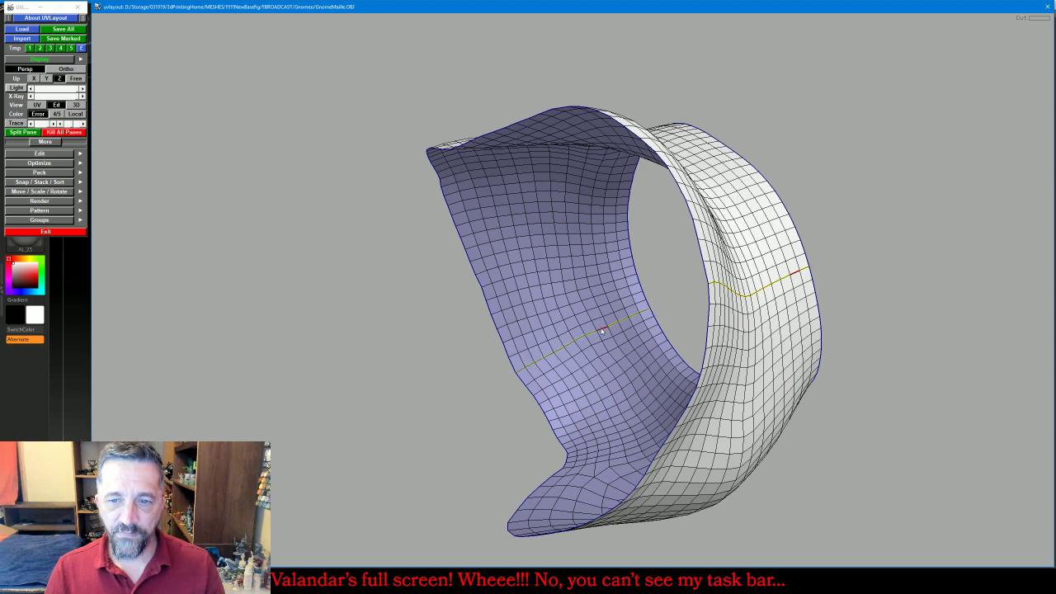
key("Return")
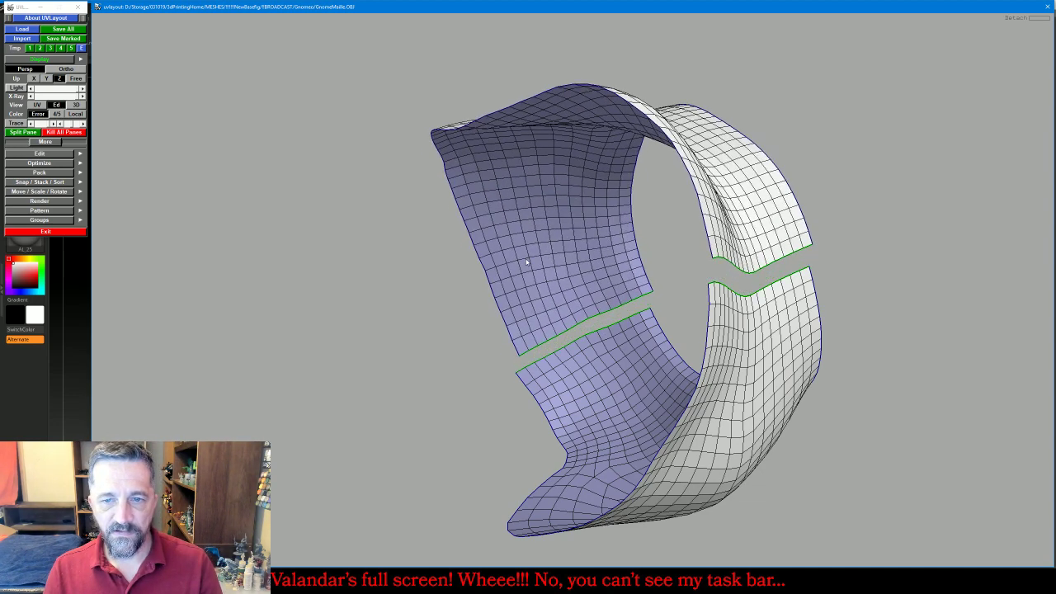
Drop both halves of the skirt band into UV space and show all shells in the UV view
key("d")
key("d")
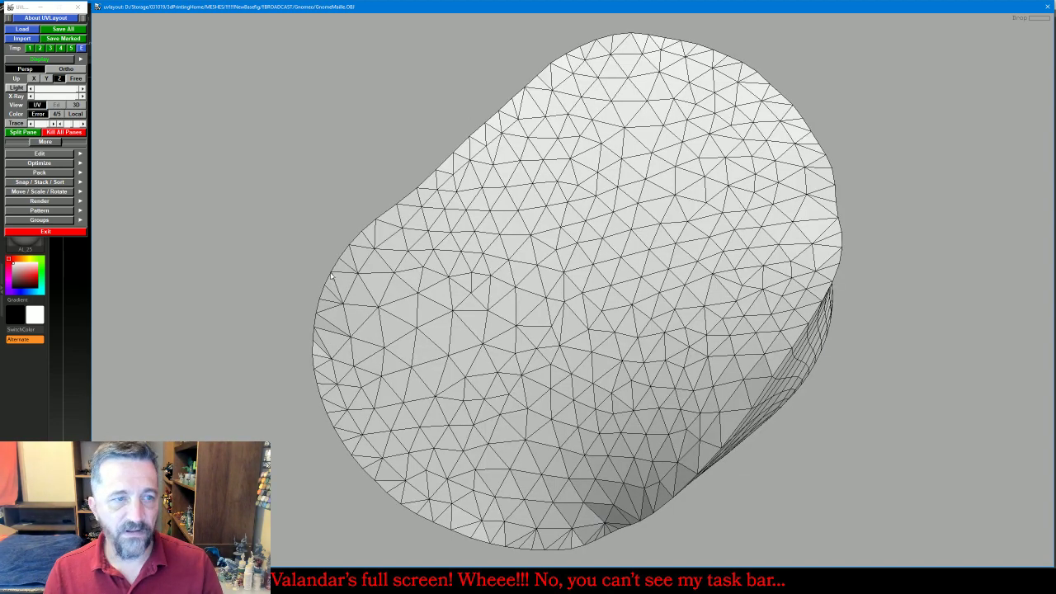
key("1")
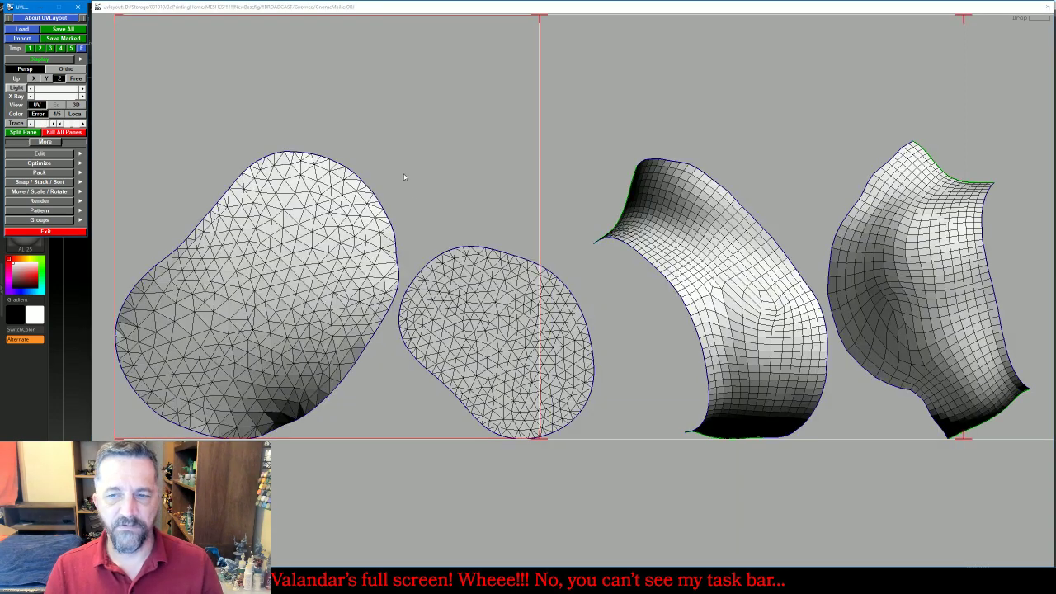
right_click_drag(415, 209, 494, 244)
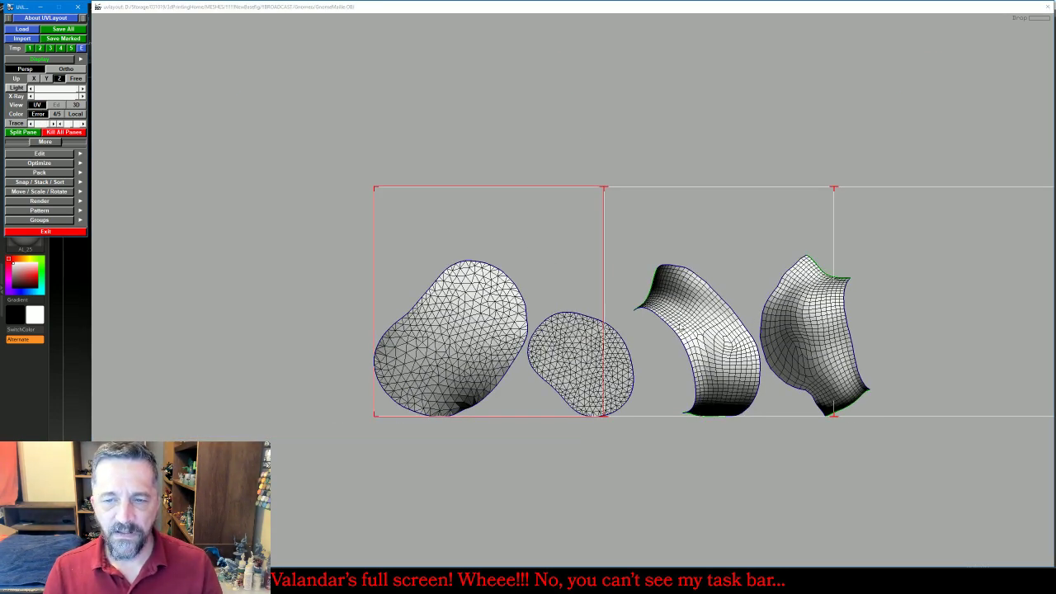
Rotate the two skirt band shells in the UV layout so their waist edges face up
left_click(712, 334)
left_click_drag(716, 343, 620, 353)
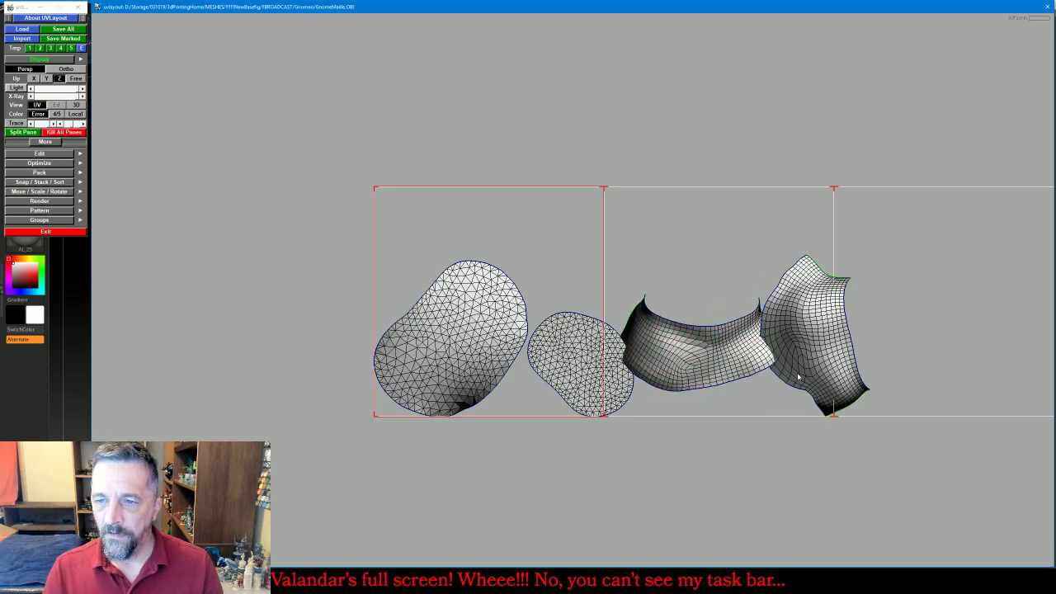
left_click_drag(825, 361, 890, 340)
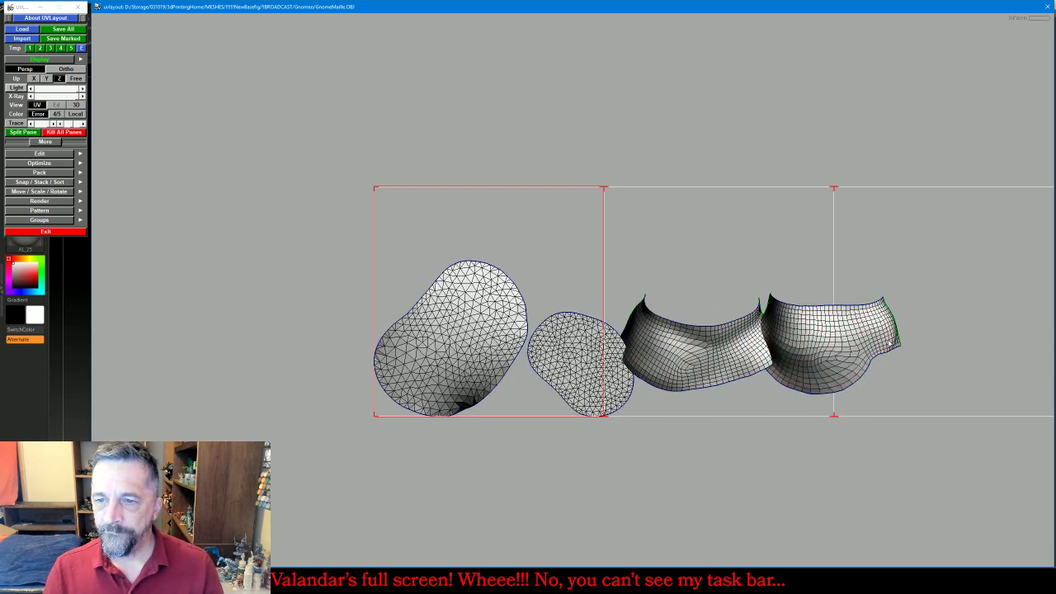
Flatten all four UV shells and run the timed optimization to reduce their distortion
left_click_drag(935, 255, 237, 388)
key("f")
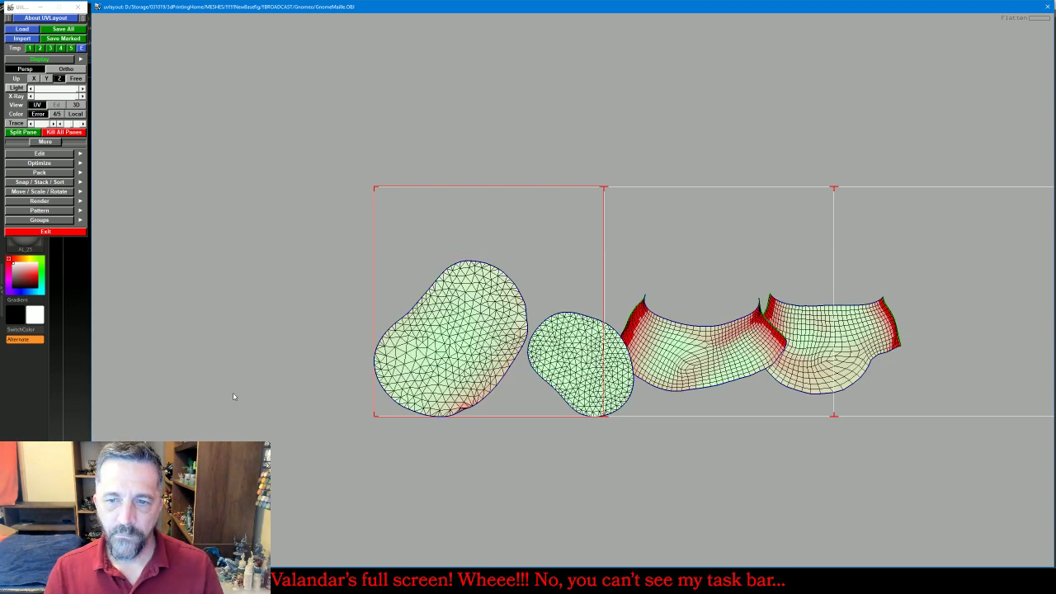
left_click(49, 163)
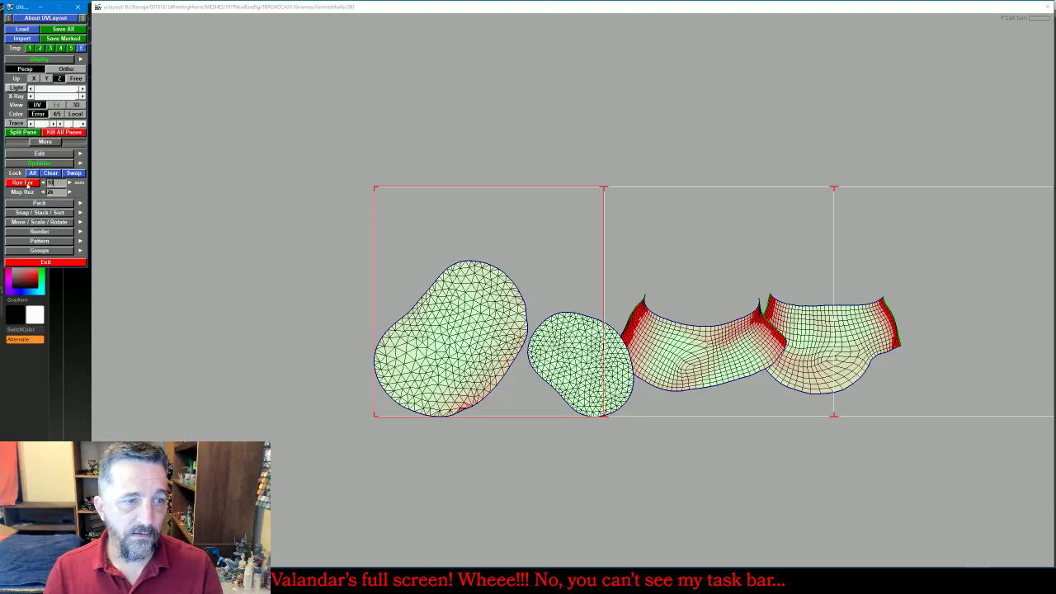
left_click(26, 183)
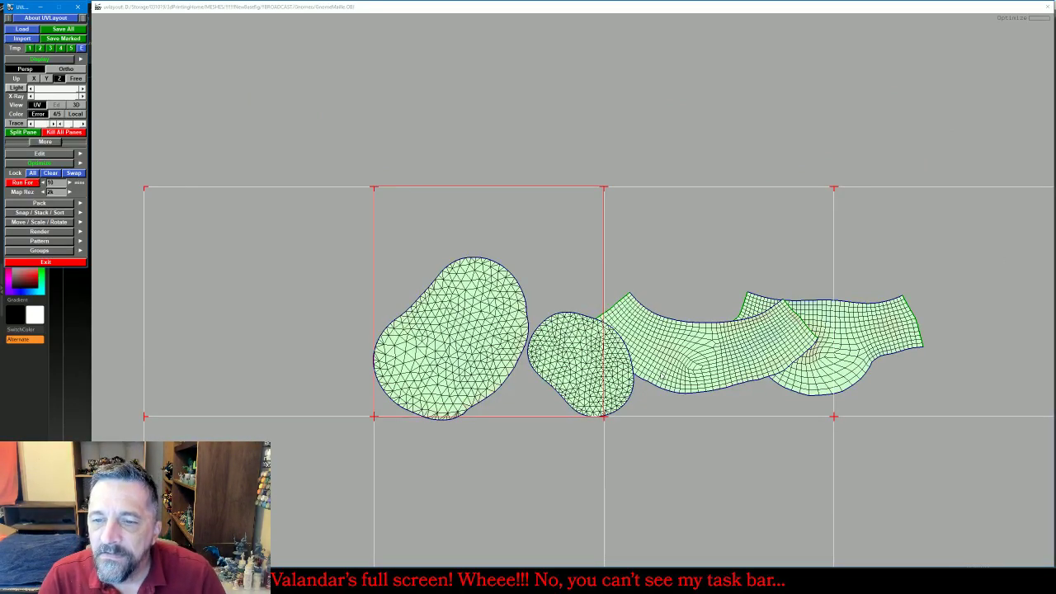
Fine-tune the rotation of the two skirt band shells and turn both cap shells so their long sides lie horizontal
left_click_drag(686, 369, 729, 379)
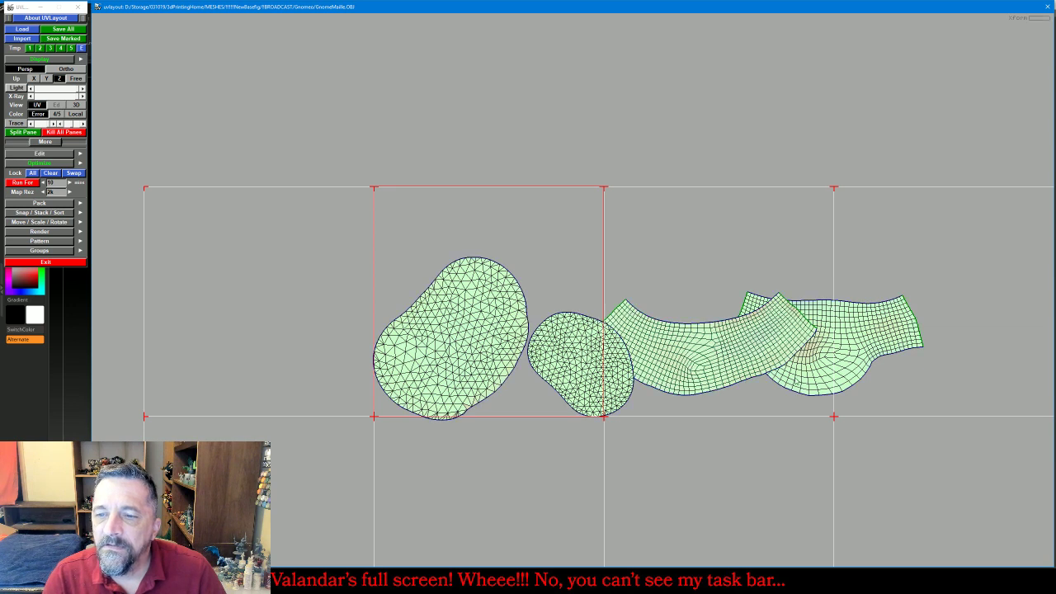
left_click_drag(795, 380, 733, 369)
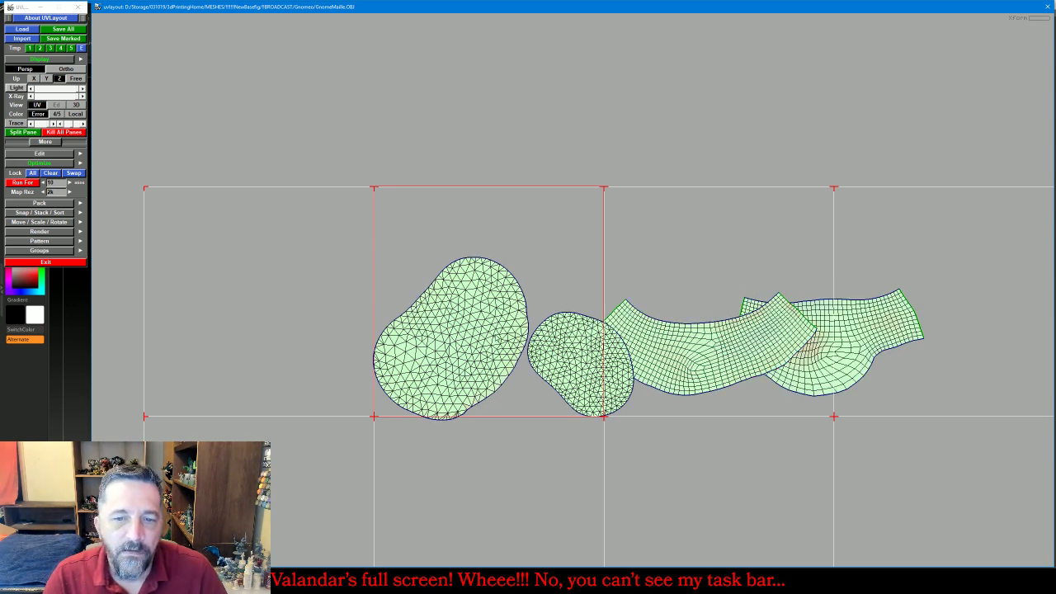
key("g")
key("g")
right_click_drag(489, 355, 490, 347)
key("ctrl+z")
key("g")
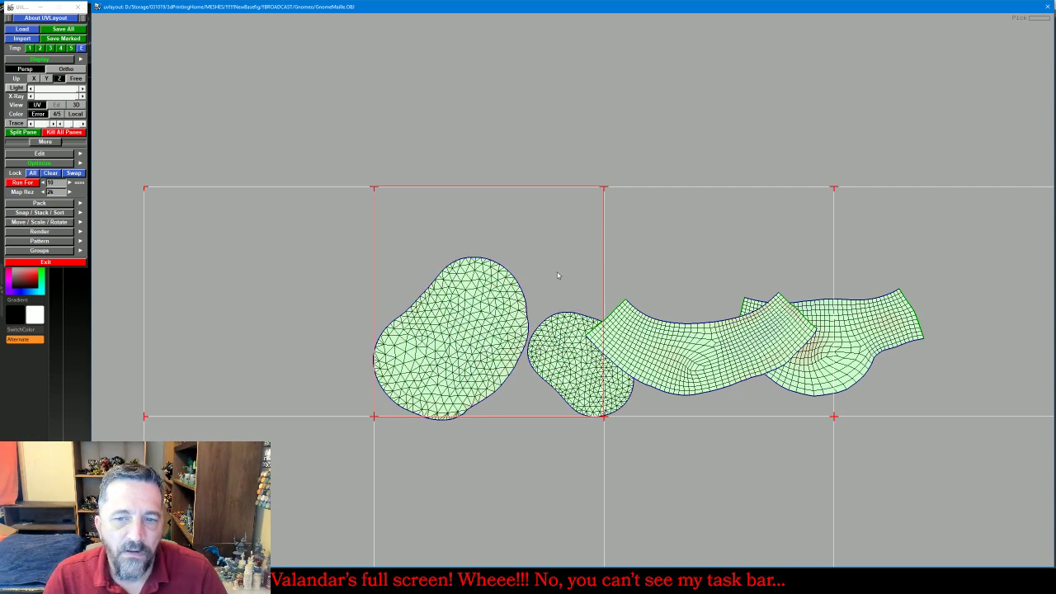
left_click_drag(472, 353, 520, 365)
left_click_drag(604, 398, 492, 375)
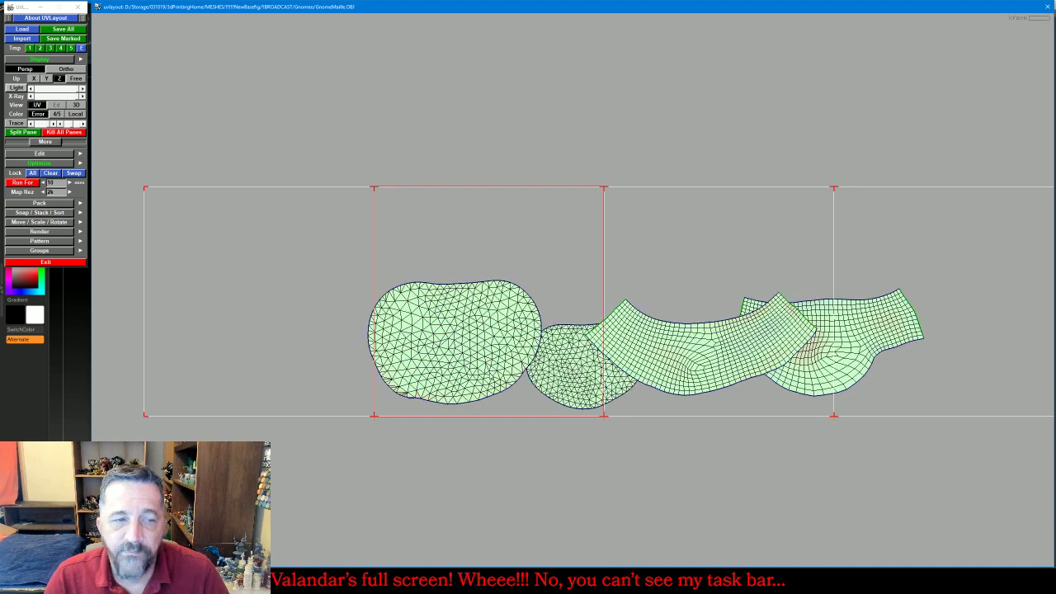
Pack all shells into one tile at Best quality and auto fit the layout to the UV square
left_click(41, 203)
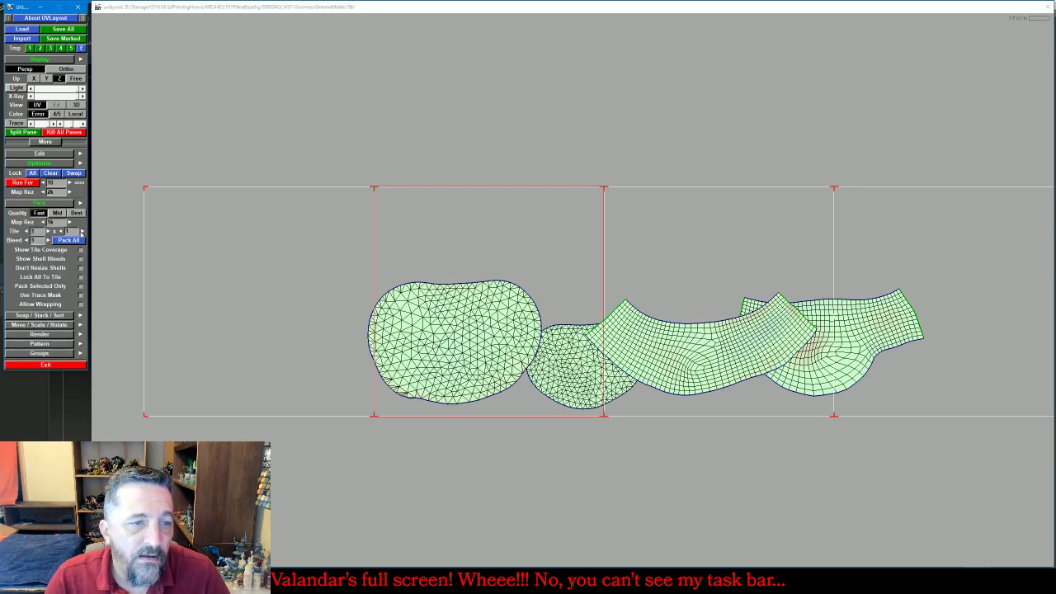
left_click(75, 213)
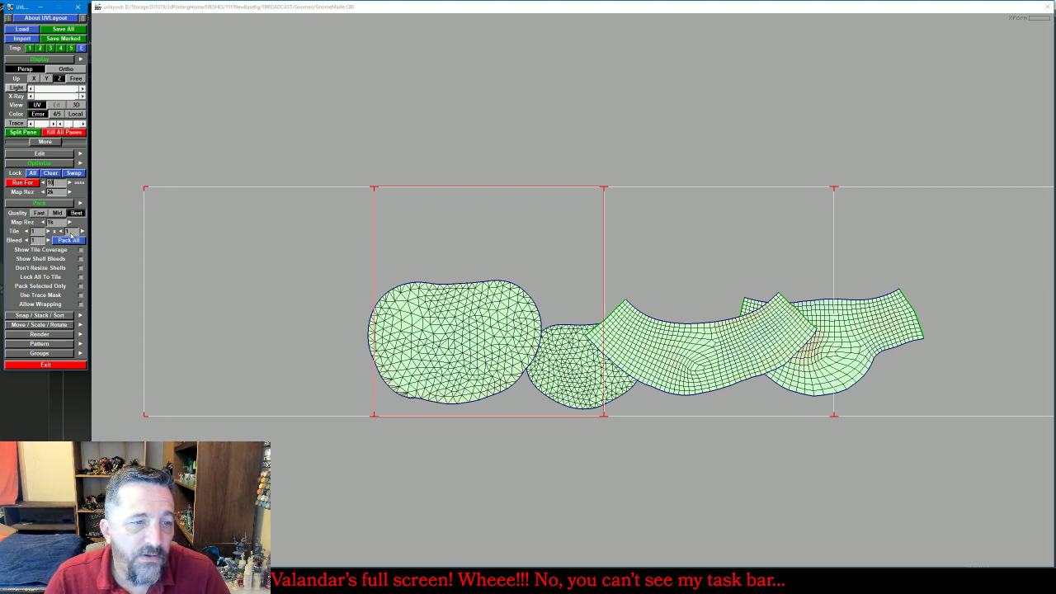
left_click(77, 242)
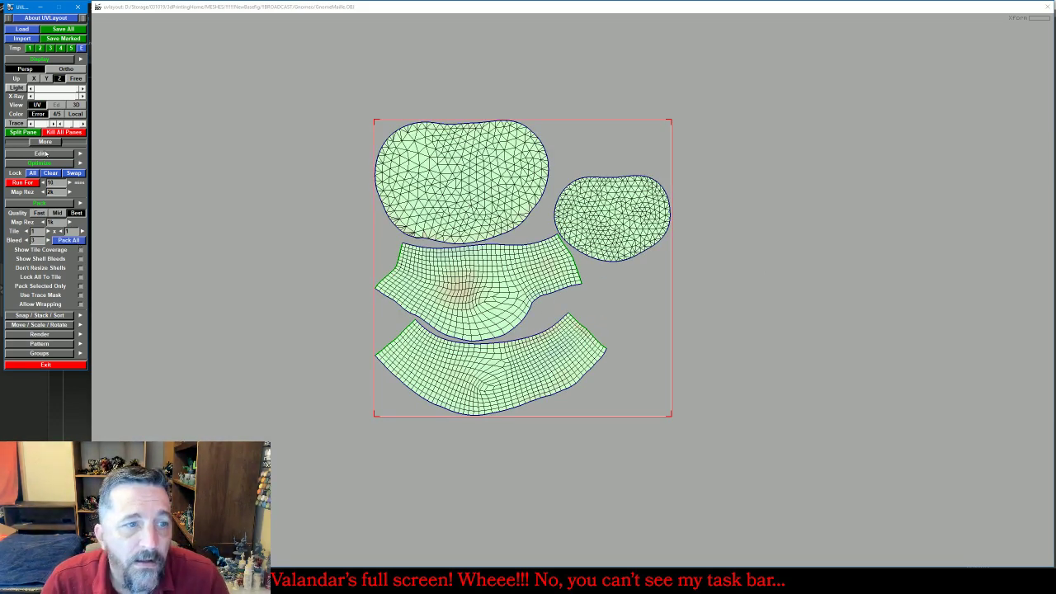
left_click(45, 154)
left_click(28, 185)
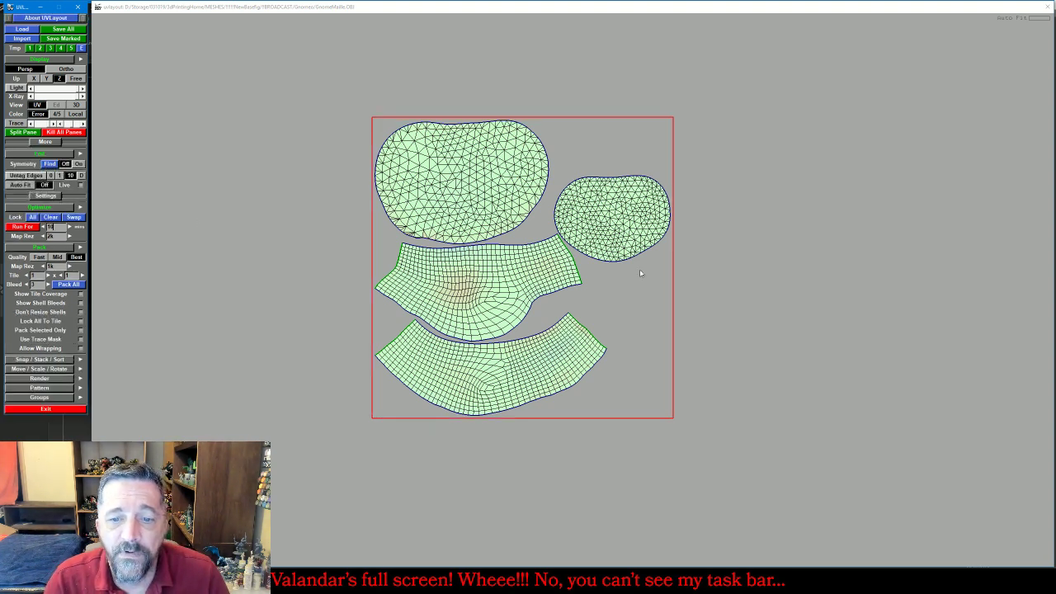
Save the unwrapped mesh over GnomeMaille.OBJ in the Gnomeo folder and exit UVLayout
left_click(63, 35)
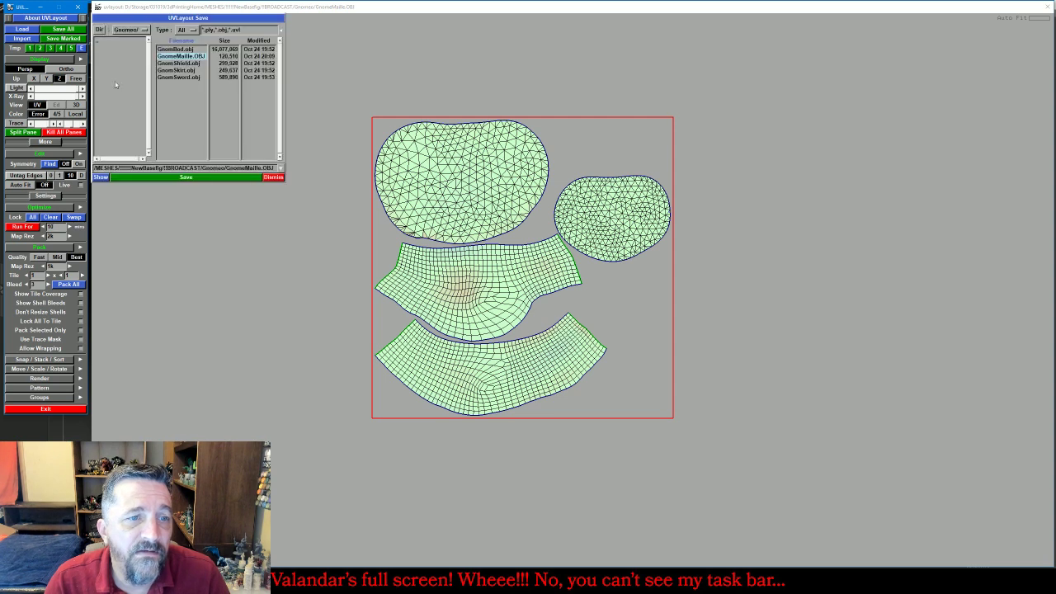
left_click(160, 177)
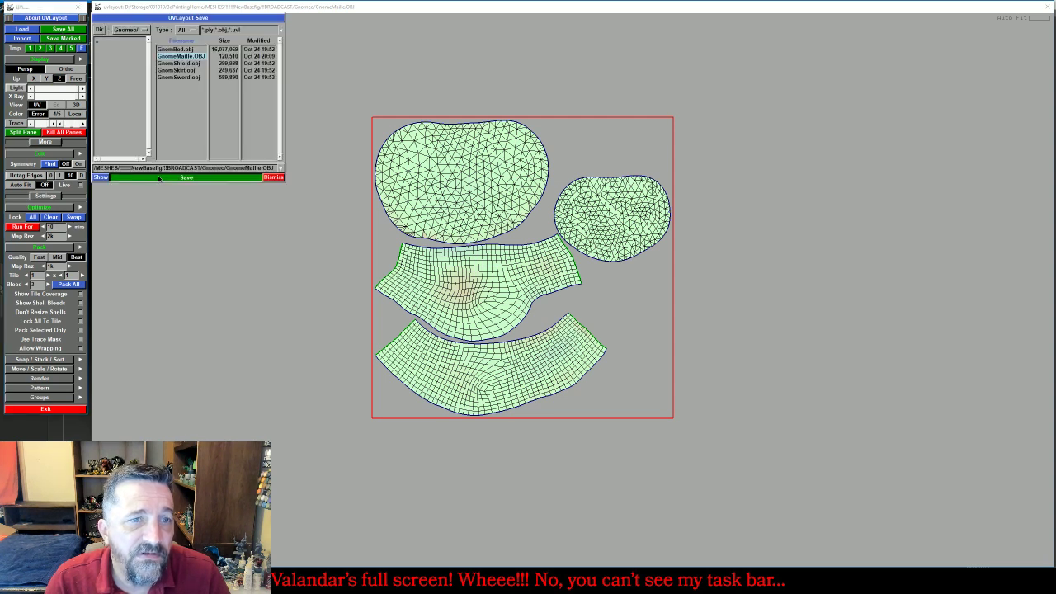
left_click(273, 178)
left_click(46, 409)
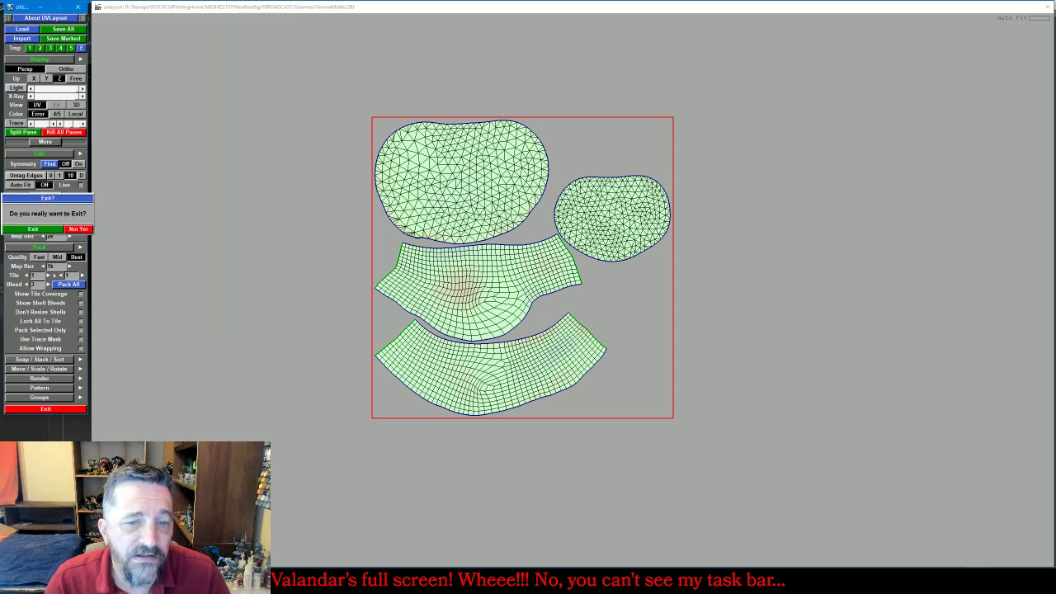
left_click(30, 230)
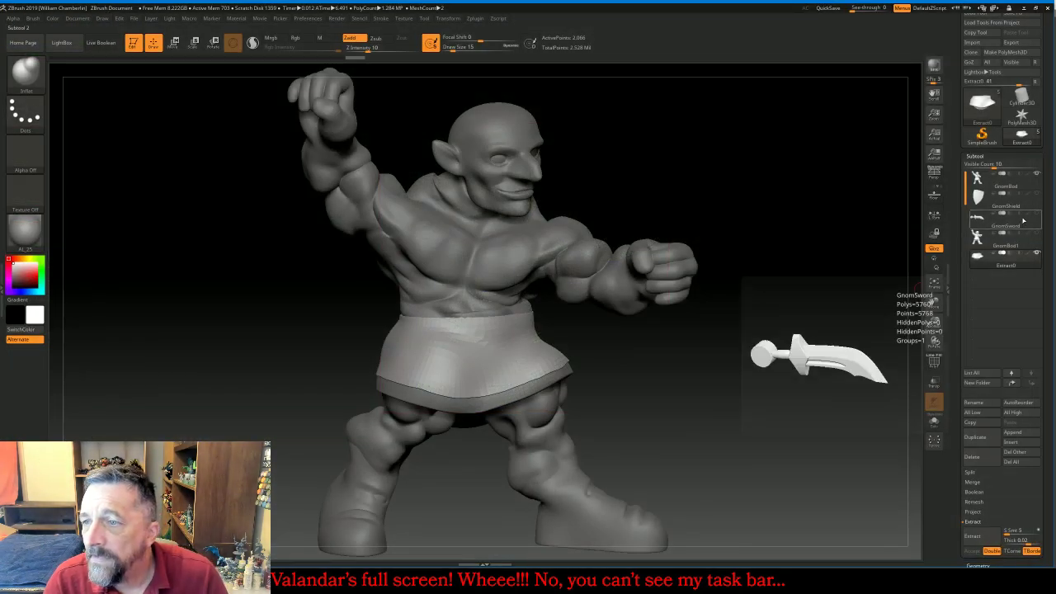
Import GnomeMaille.OBJ from the Gnomeo folder over the extracted skirt subtool and weld its points
left_click(972, 42)
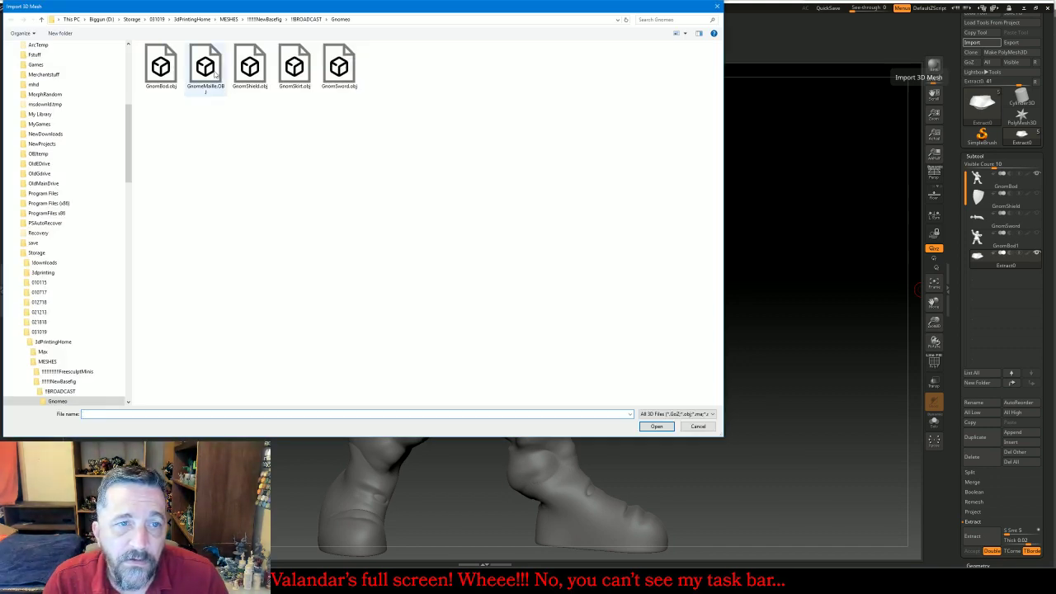
double_click(205, 68)
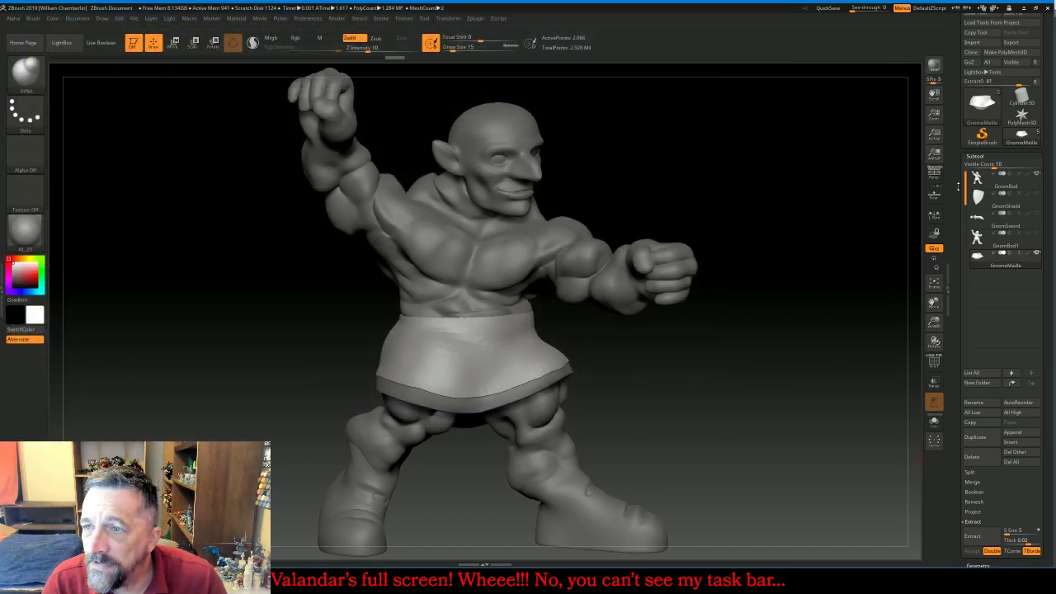
left_click(975, 157)
left_click(978, 167)
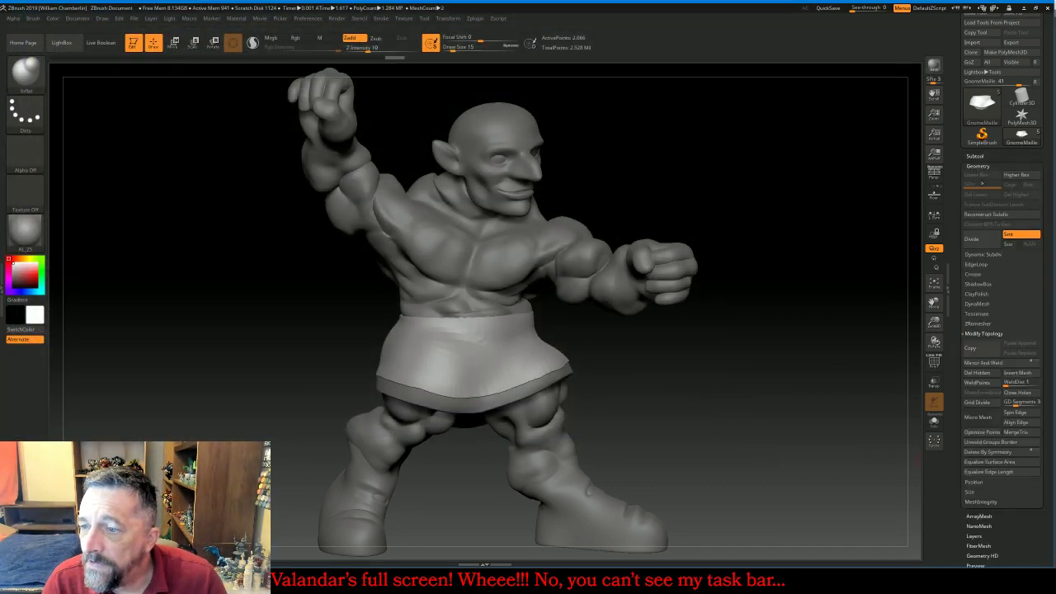
left_click(979, 383)
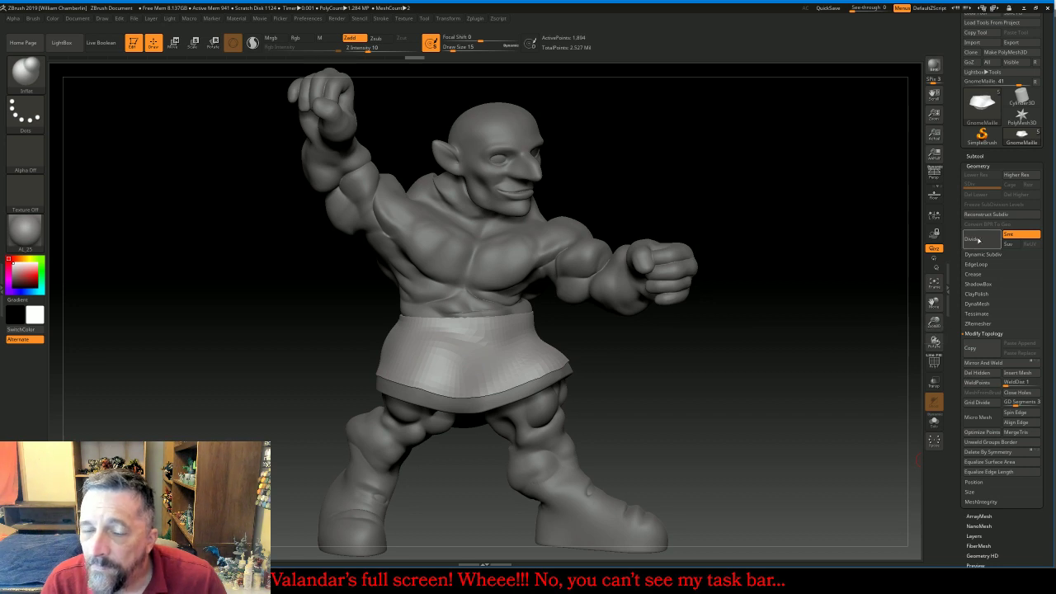
Subdivide the skirt mesh up to subdivision level 6 and delete its lower subdivision levels
left_click(978, 240)
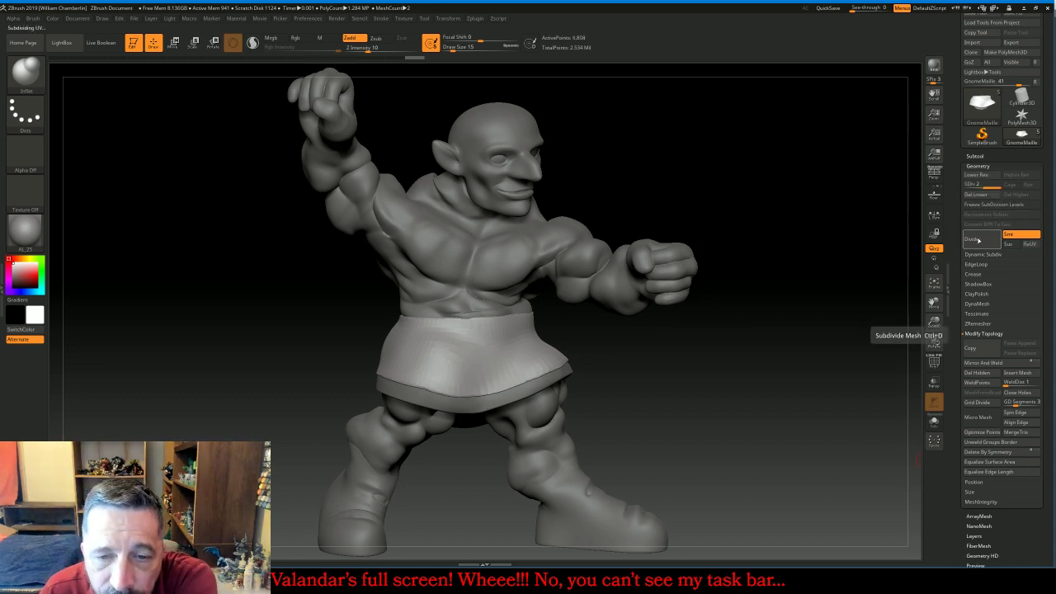
left_click(978, 240)
left_click(979, 240)
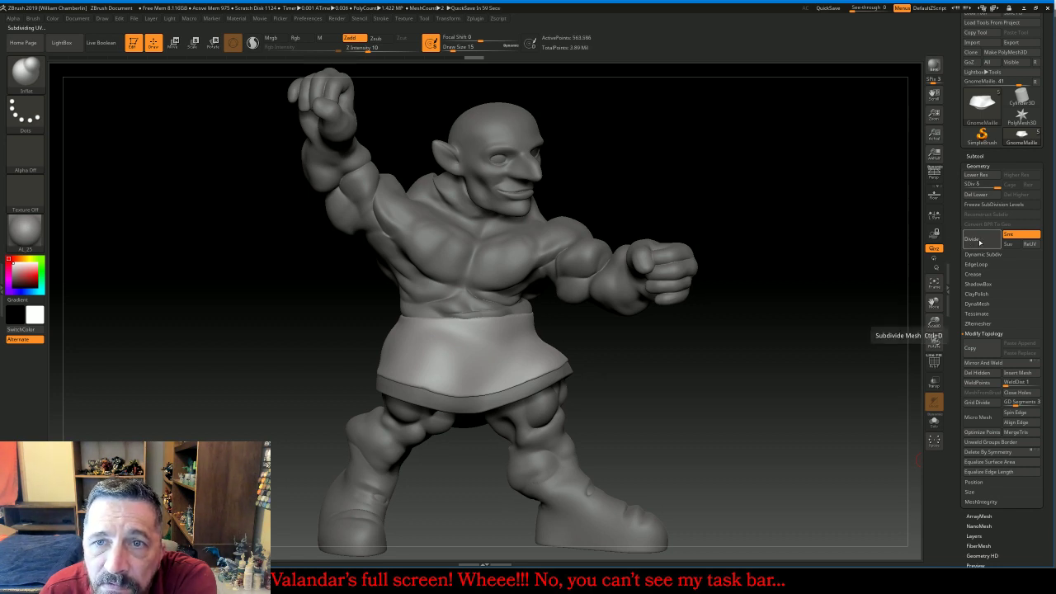
left_click(979, 241)
left_click(979, 242)
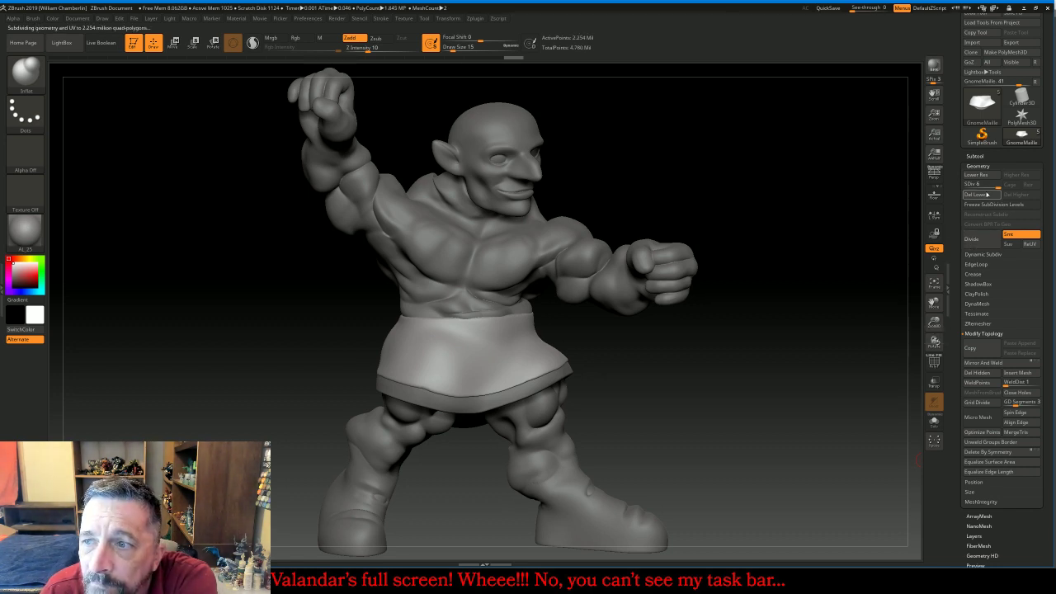
Examine the density of the skirt mesh from the front and from below with the polyframe displayed
left_click(934, 283)
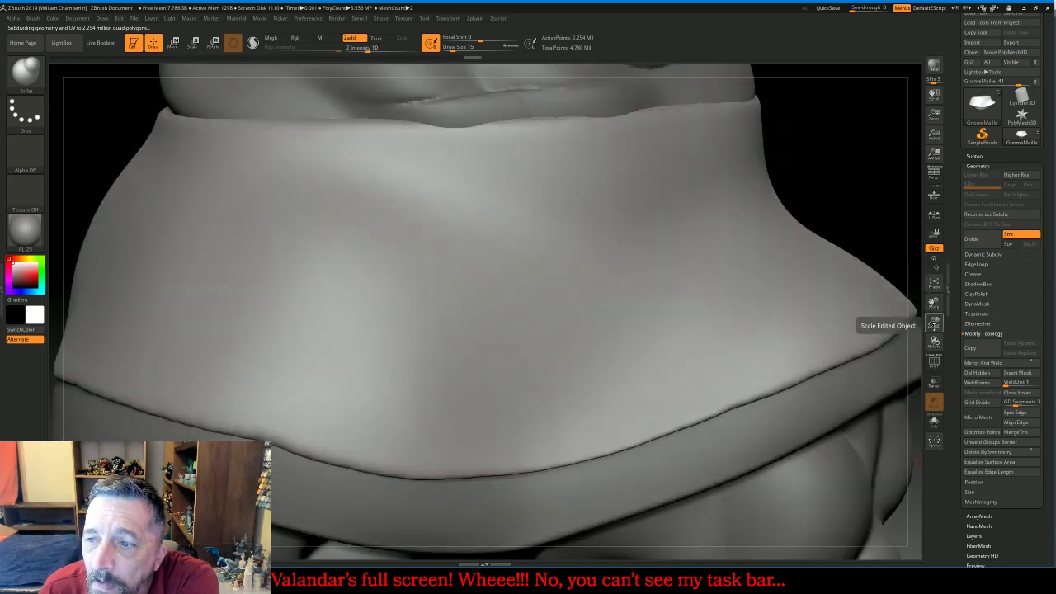
left_click_drag(934, 324, 924, 300)
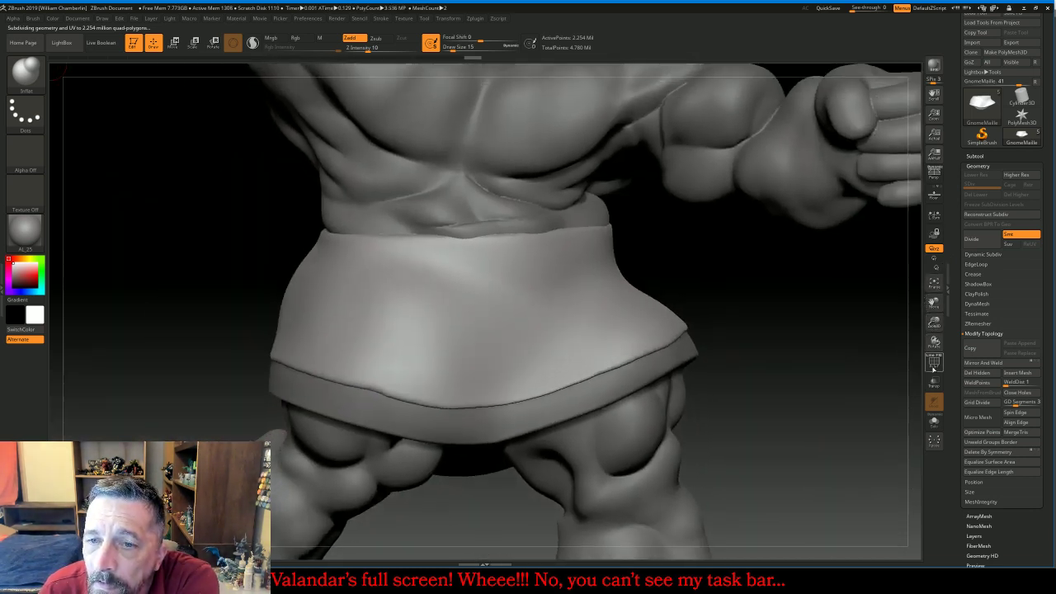
left_click(934, 363)
left_click_drag(934, 341, 770, 301)
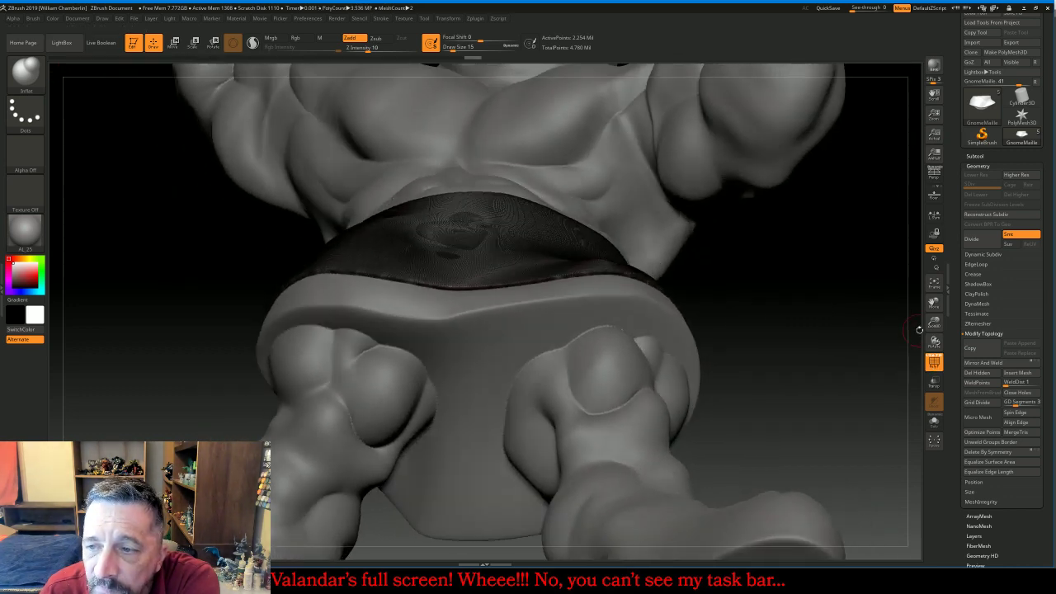
left_click_drag(932, 325, 747, 320)
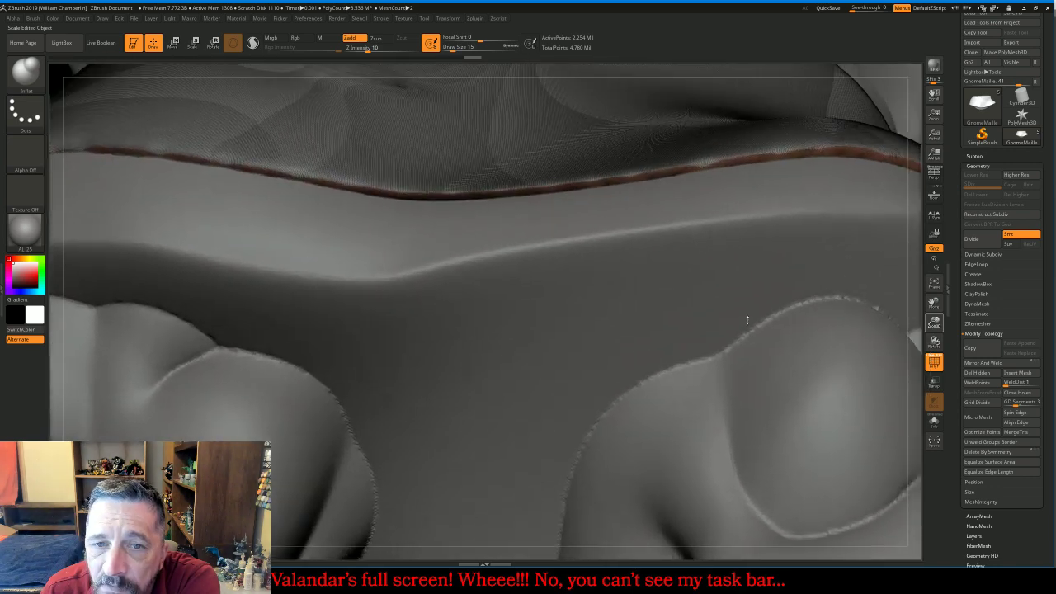
left_click(934, 287)
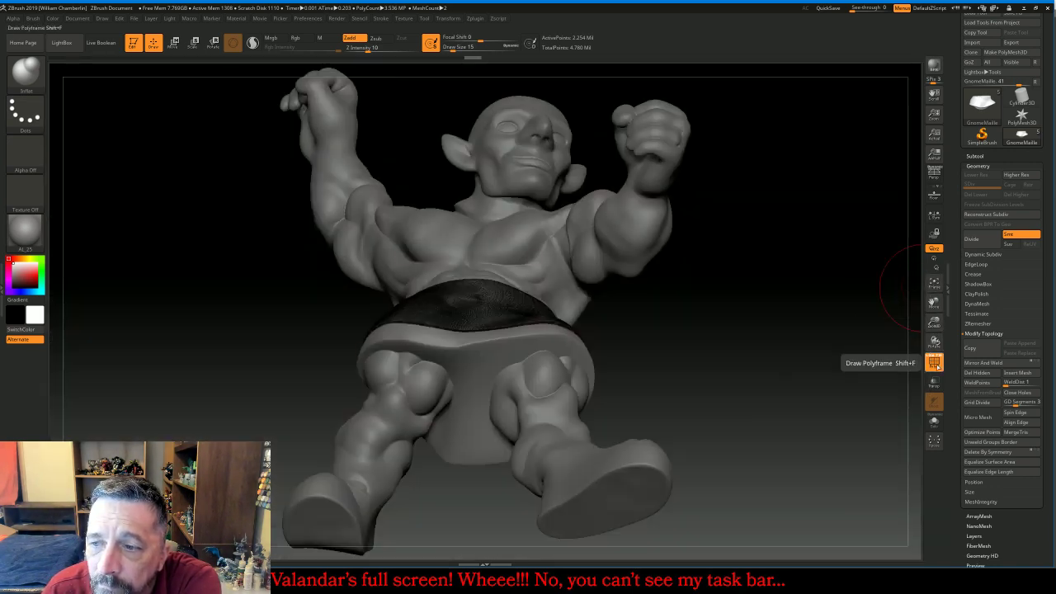
left_click_drag(783, 241, 908, 366)
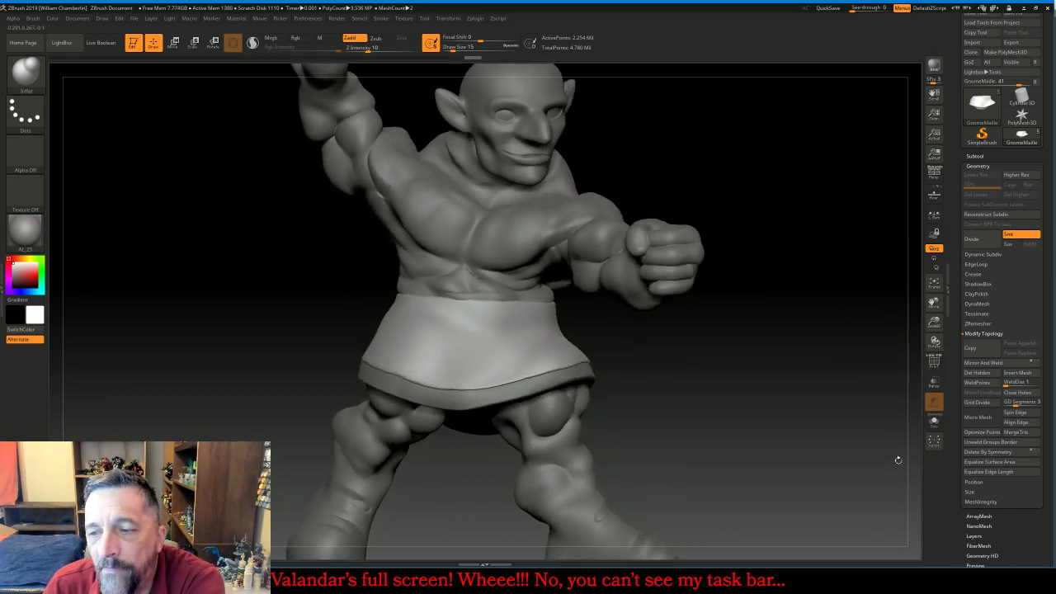
Start surface noise on the skirt and load RevMaille_000.bmp from the FreesculptMinis ALPHAS folder as its alpha
scroll(1007, 468, "down", 5)
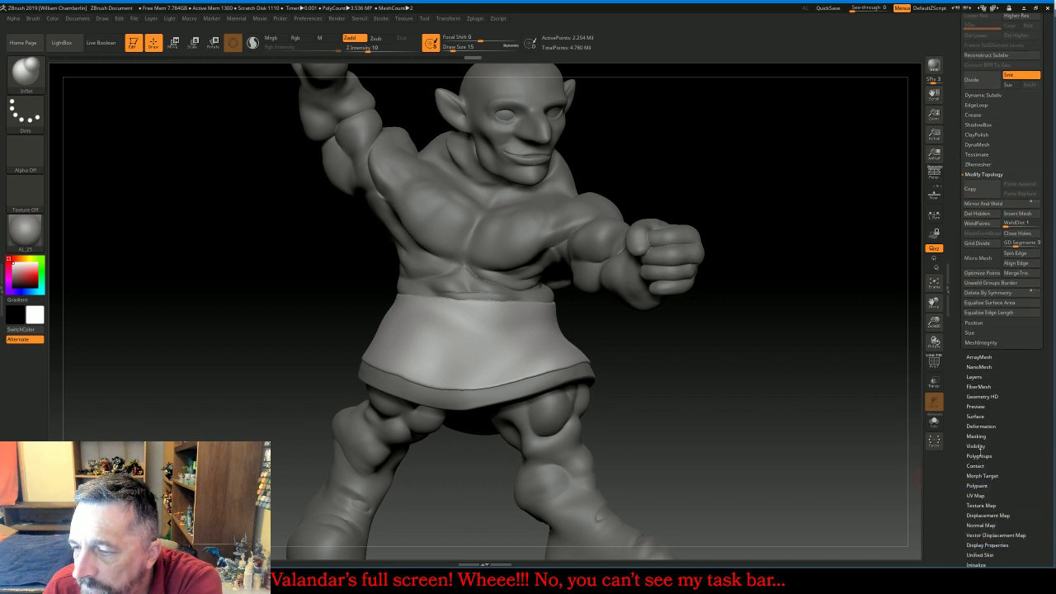
left_click(976, 416)
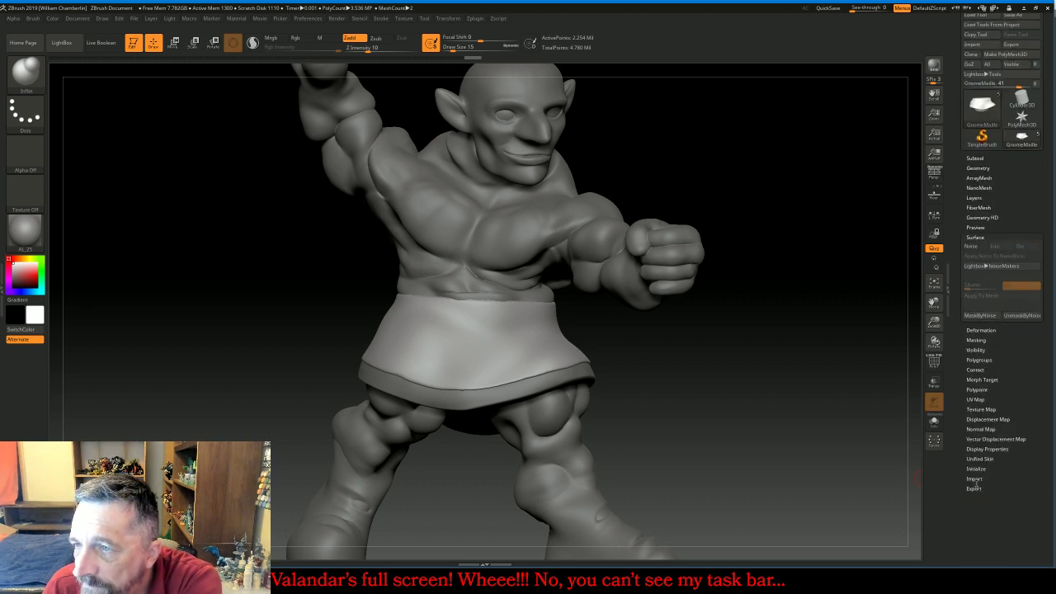
left_click(970, 246)
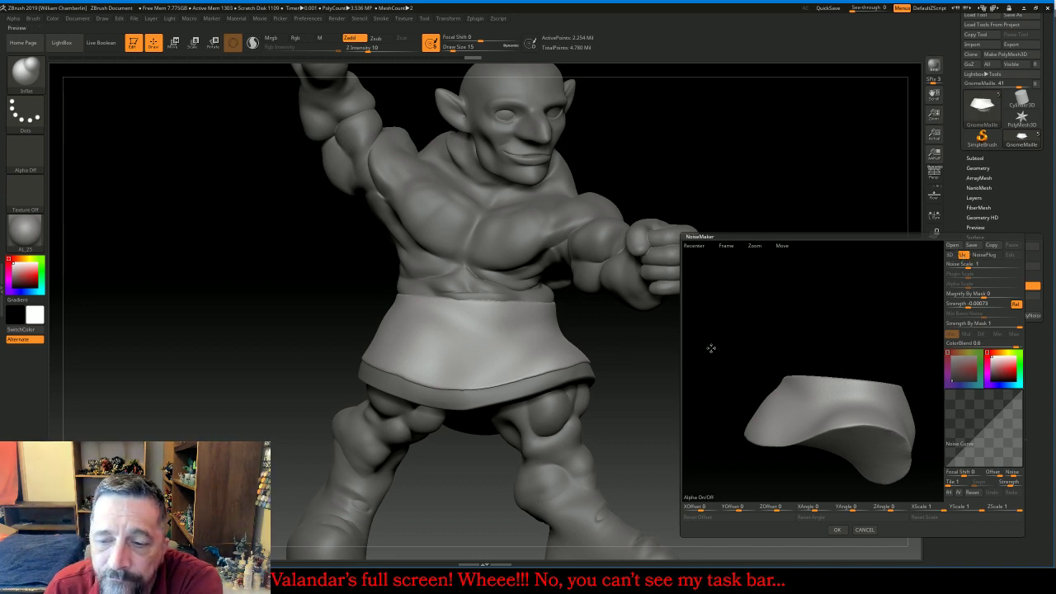
left_click(708, 496)
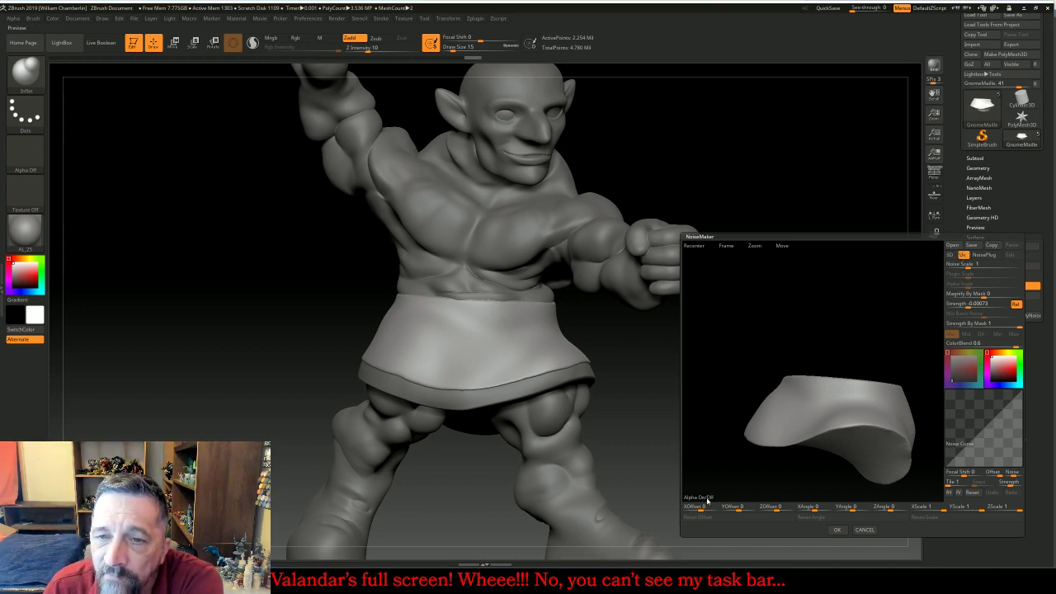
scroll(104, 264, "down", 1)
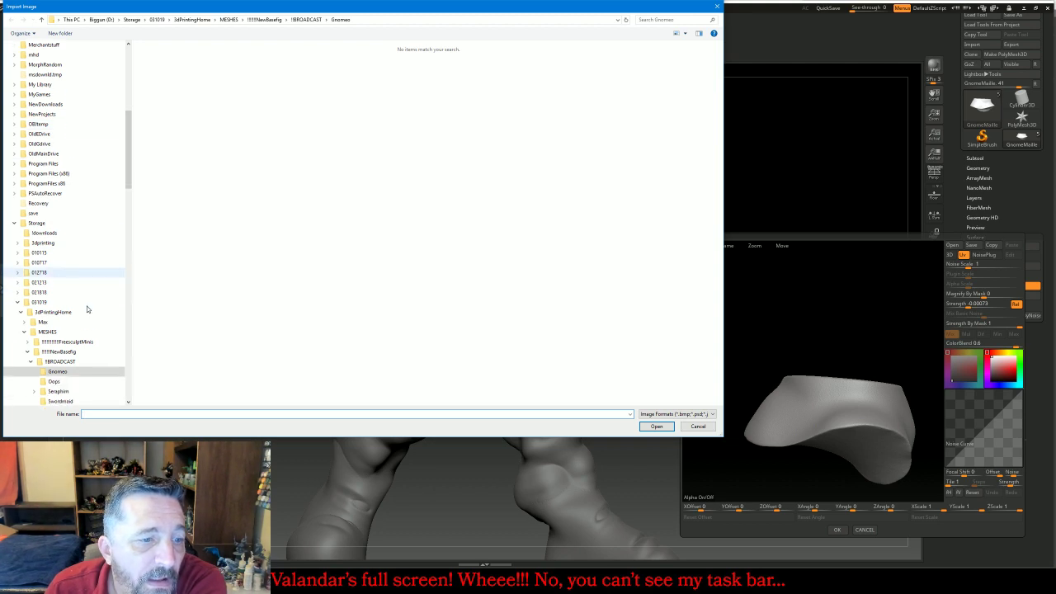
left_click(80, 333)
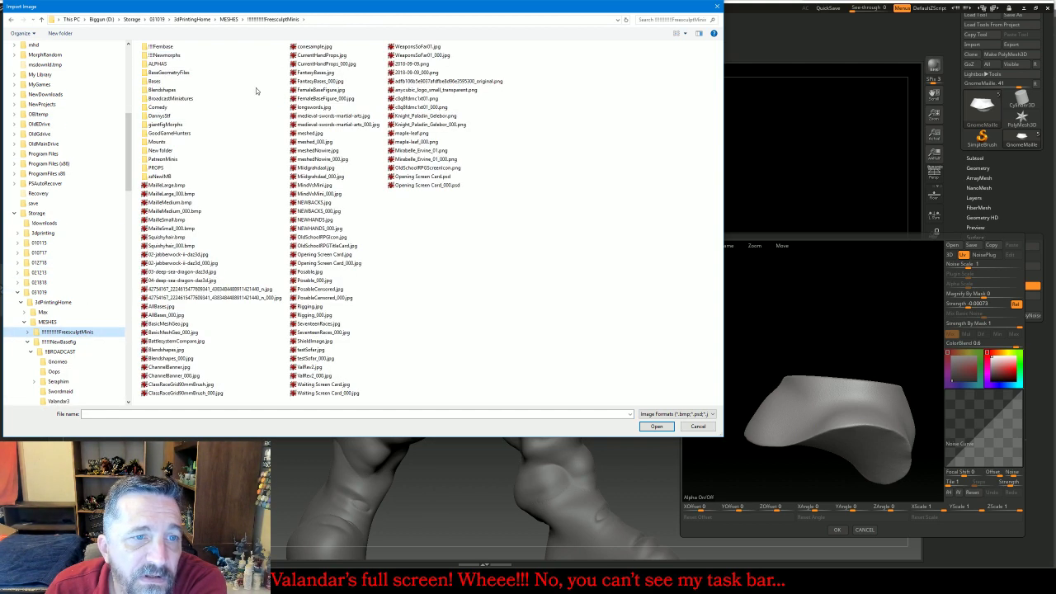
double_click(158, 64)
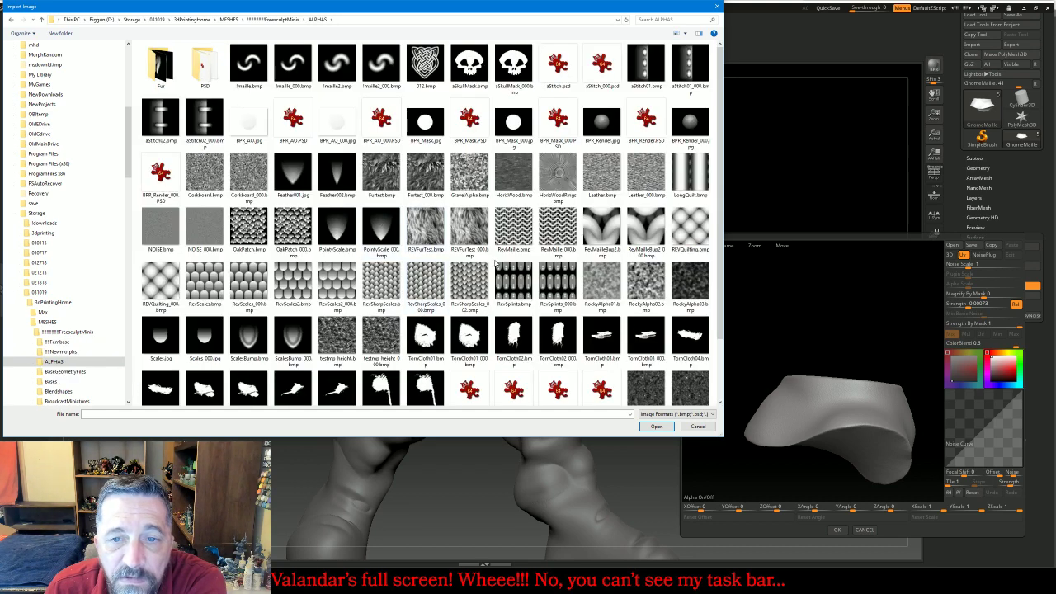
double_click(564, 223)
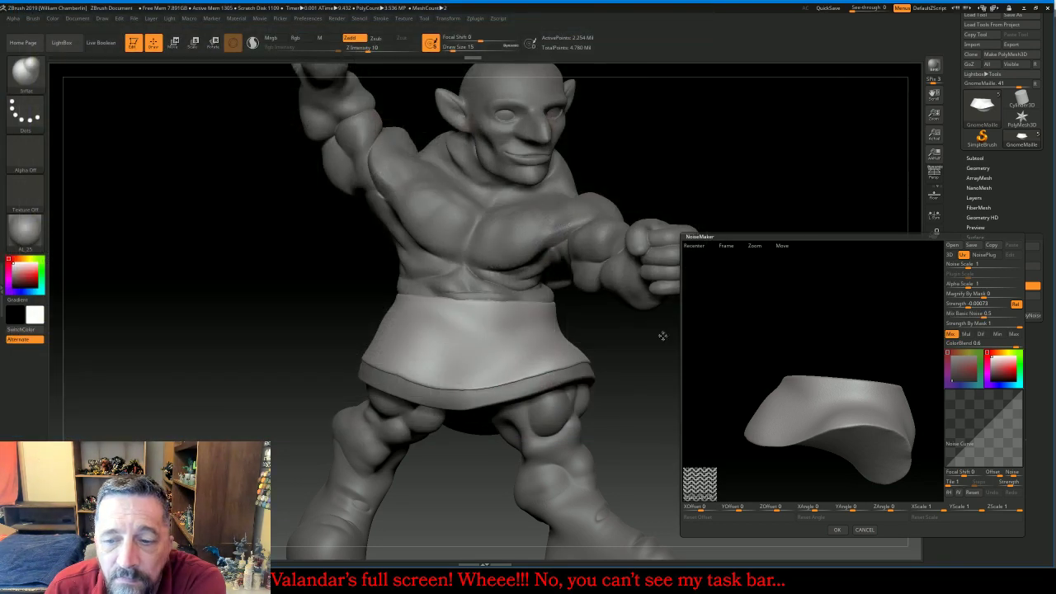
Set the noise's Mix Basic Noise to 0, Strength to -0.03612 and Alpha Scale to 0.3, and accept the chainmail pattern
left_click_drag(845, 325, 853, 327)
left_click(723, 246)
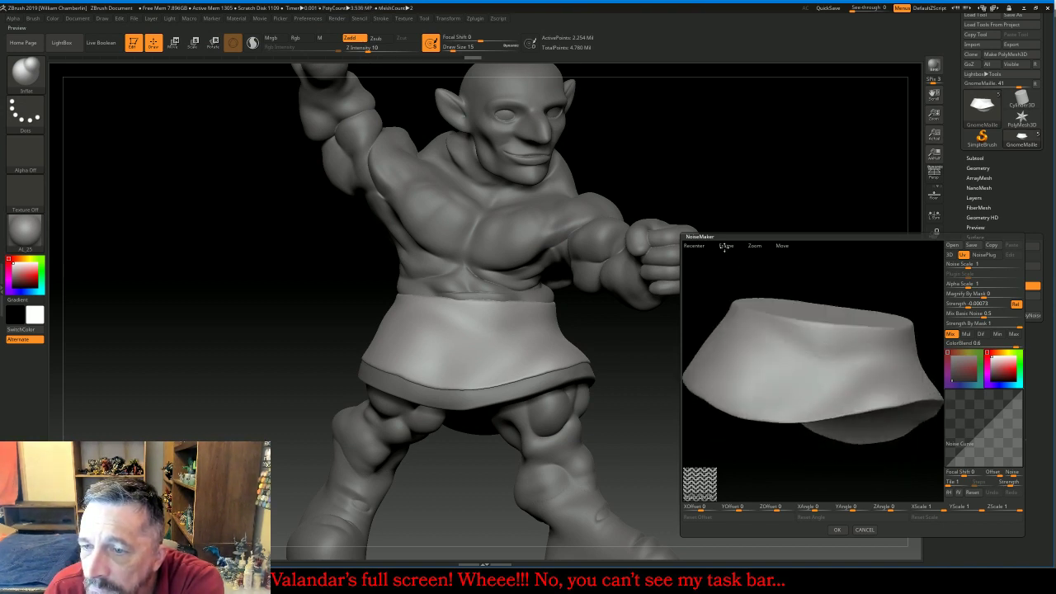
left_click_drag(750, 245, 752, 270)
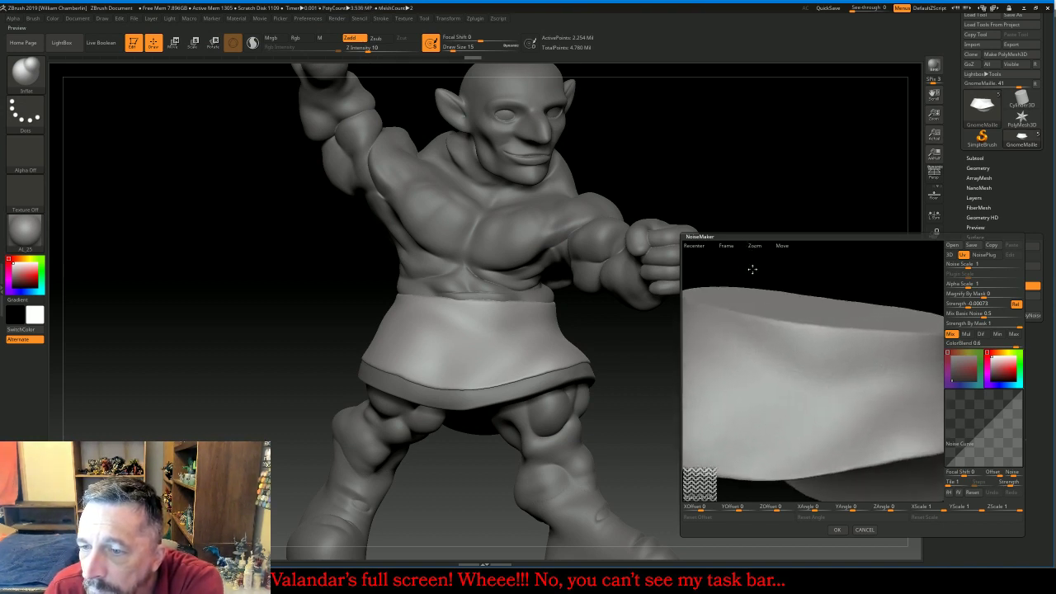
mouse_move(982, 314)
left_mouse_down()
mouse_move(946, 314)
mouse_move(972, 306)
left_mouse_up()
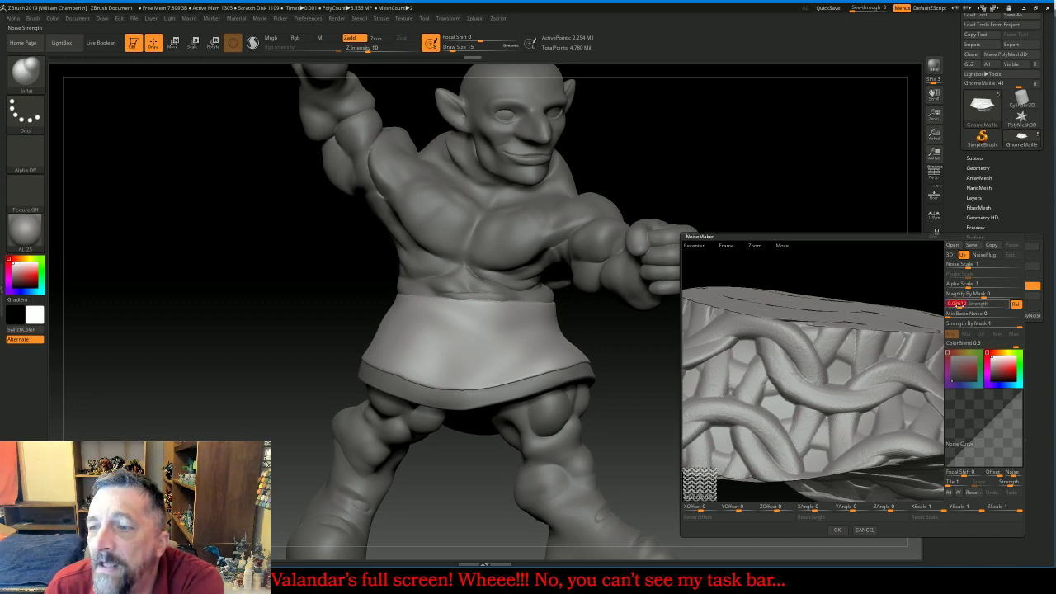
left_click_drag(968, 286, 965, 288)
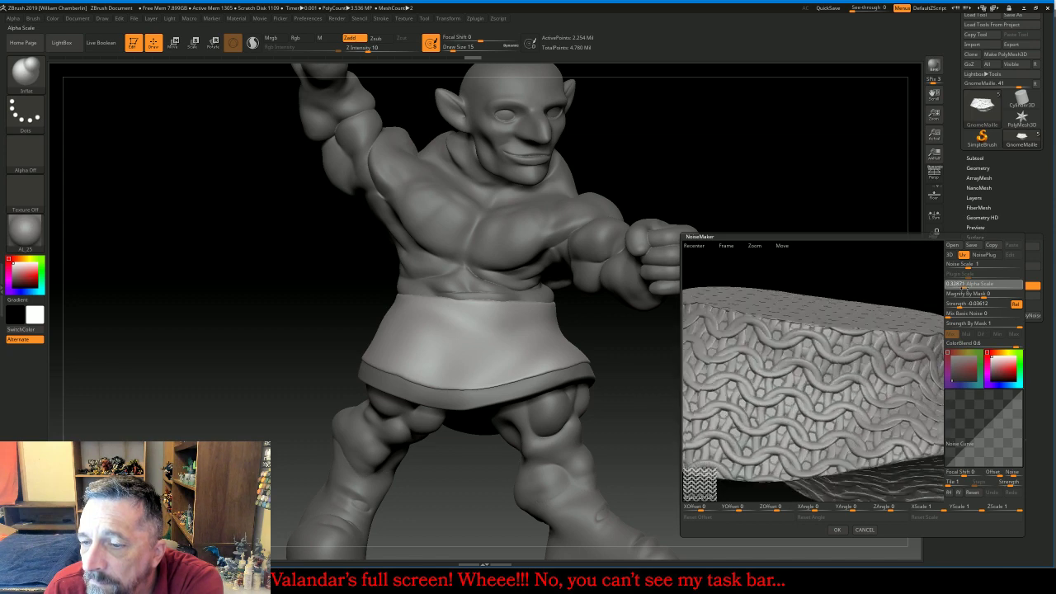
left_click(964, 285)
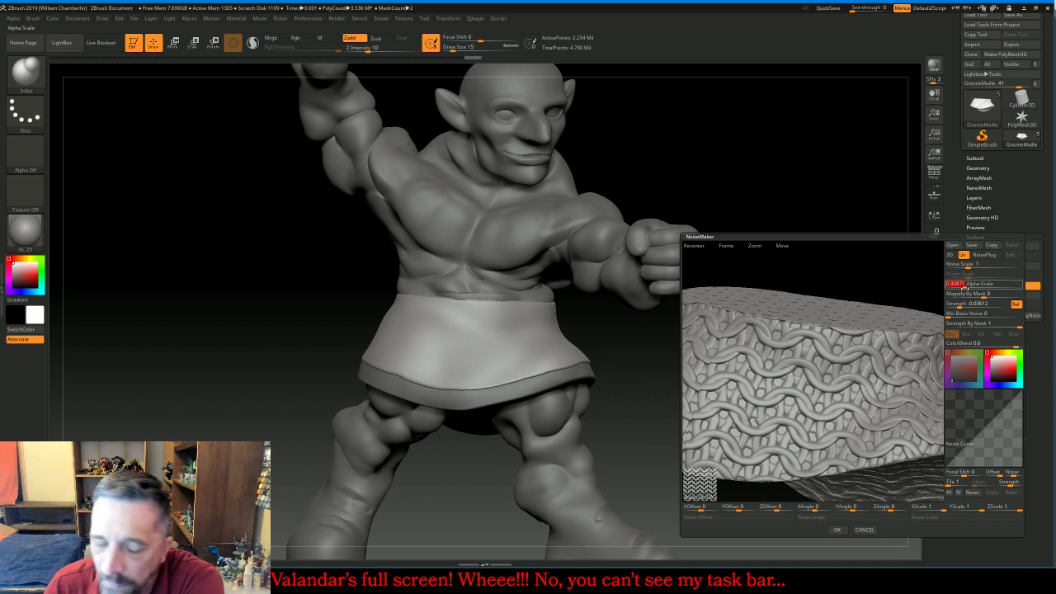
key("Return")
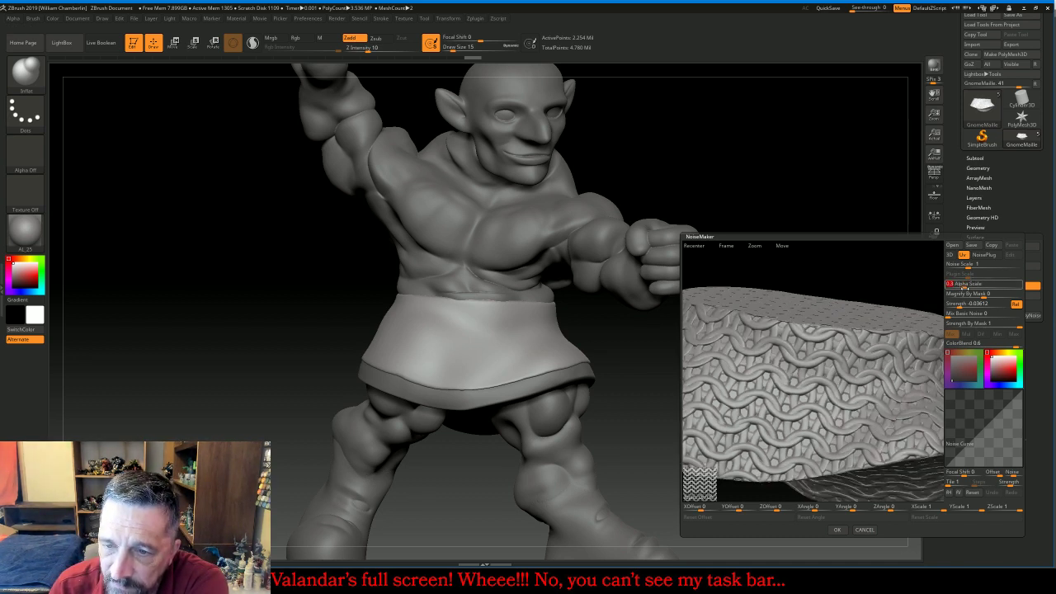
left_click(847, 530)
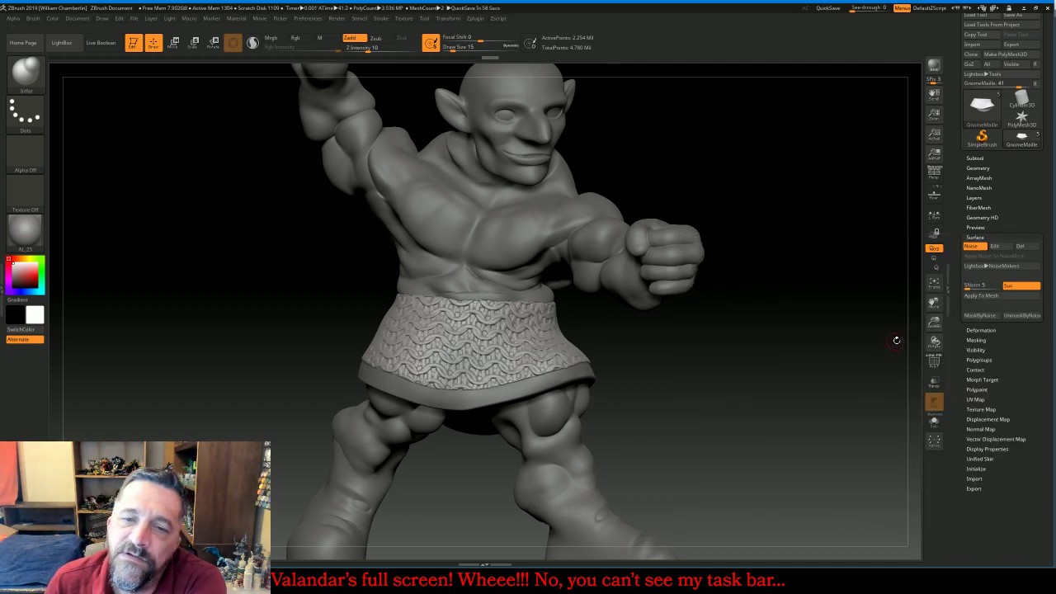
Edit the skirt's surface noise, setting its Alpha Scale to 0.4
left_click(995, 246)
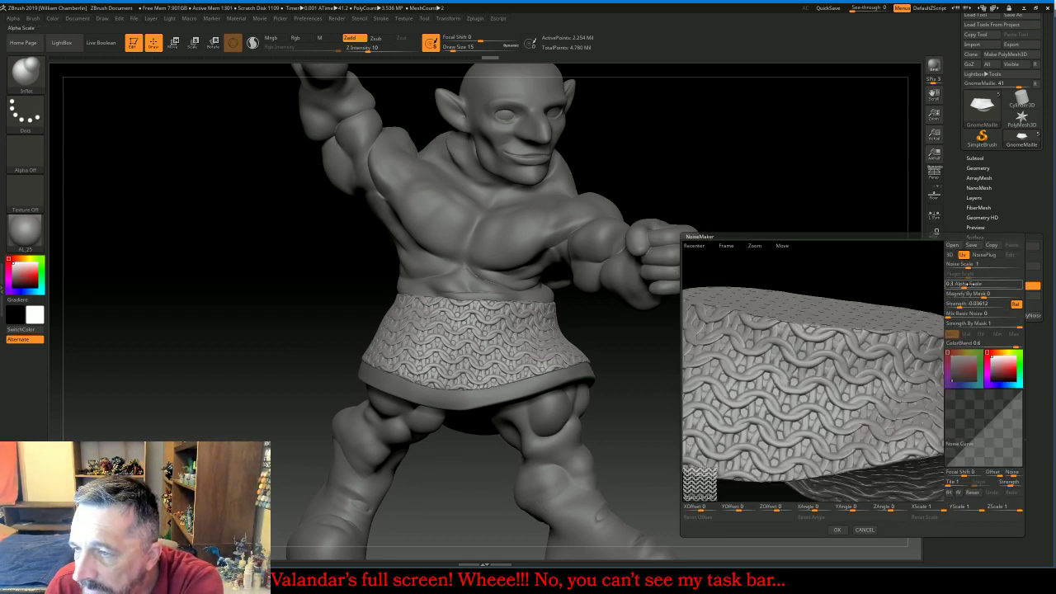
left_click(971, 284)
type("0.4")
key("Return")
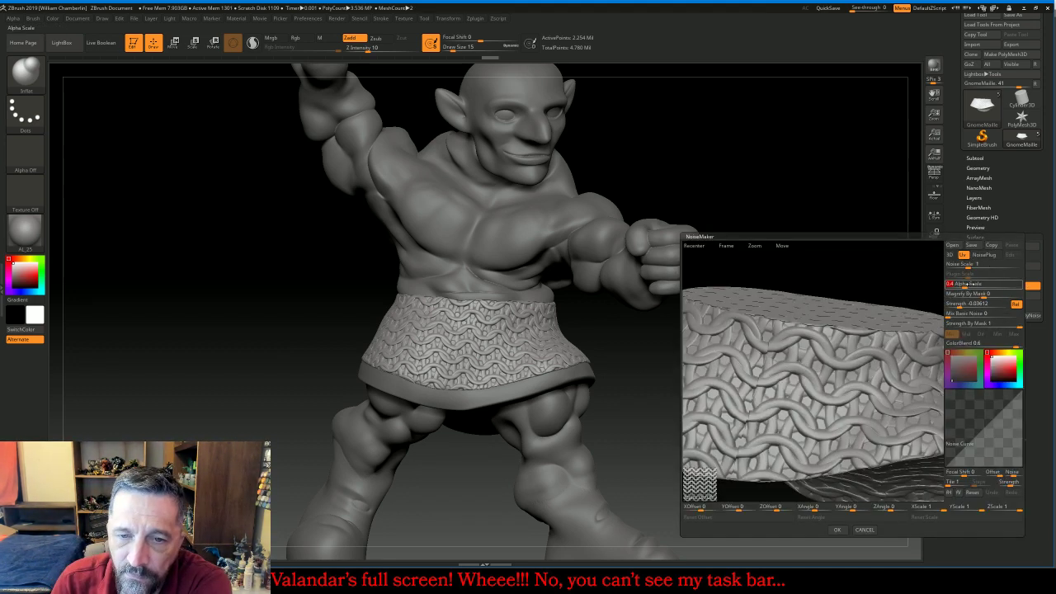
left_click(837, 530)
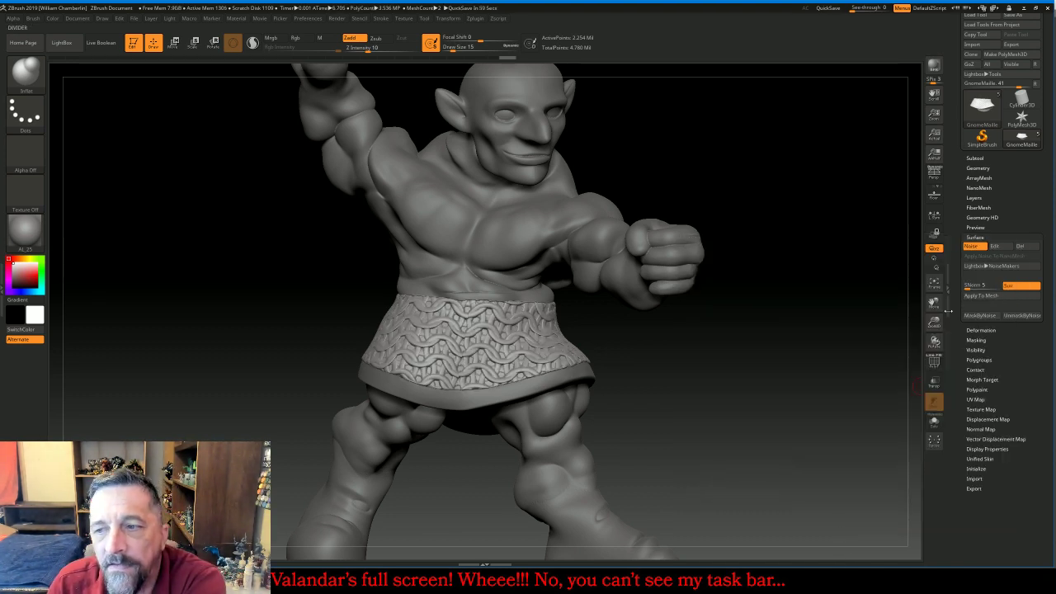
Apply the chainmail surface noise to the skirt mesh and check the pattern up close
left_click_drag(934, 322, 927, 347)
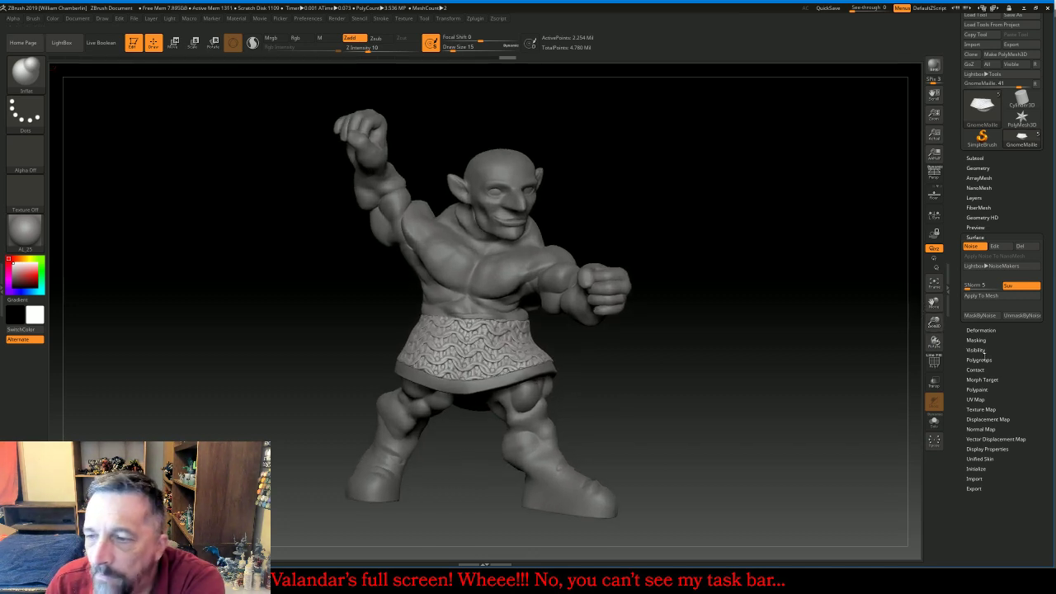
left_click(981, 296)
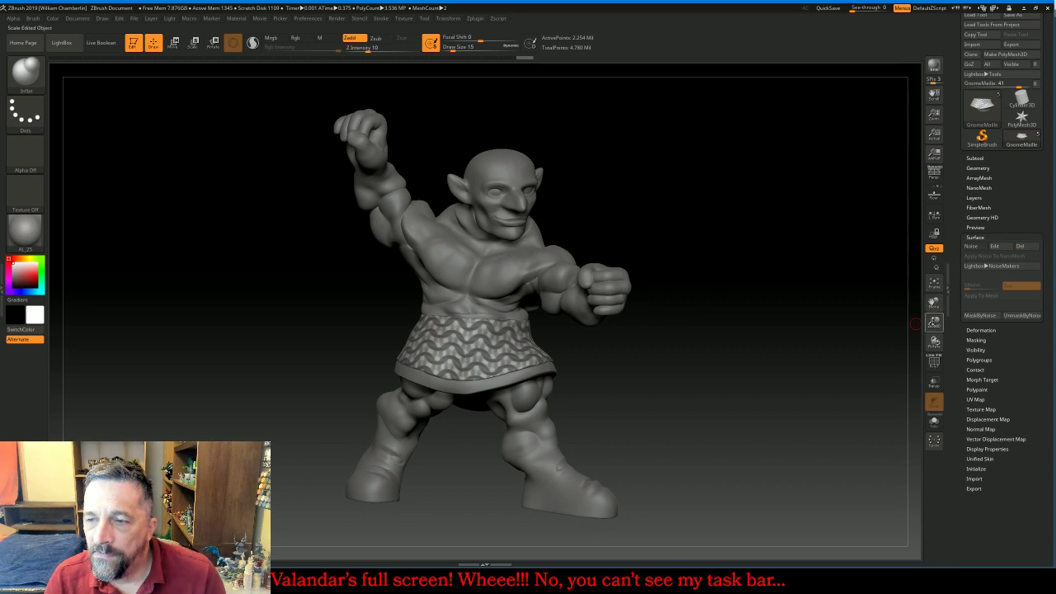
left_click_drag(915, 323, 920, 343)
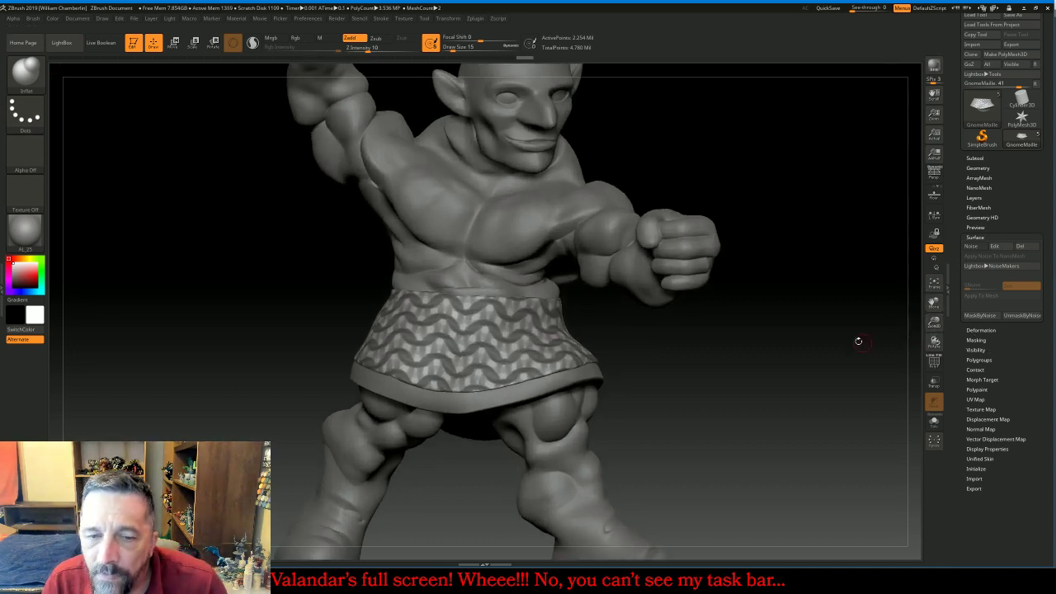
key("ctrl")
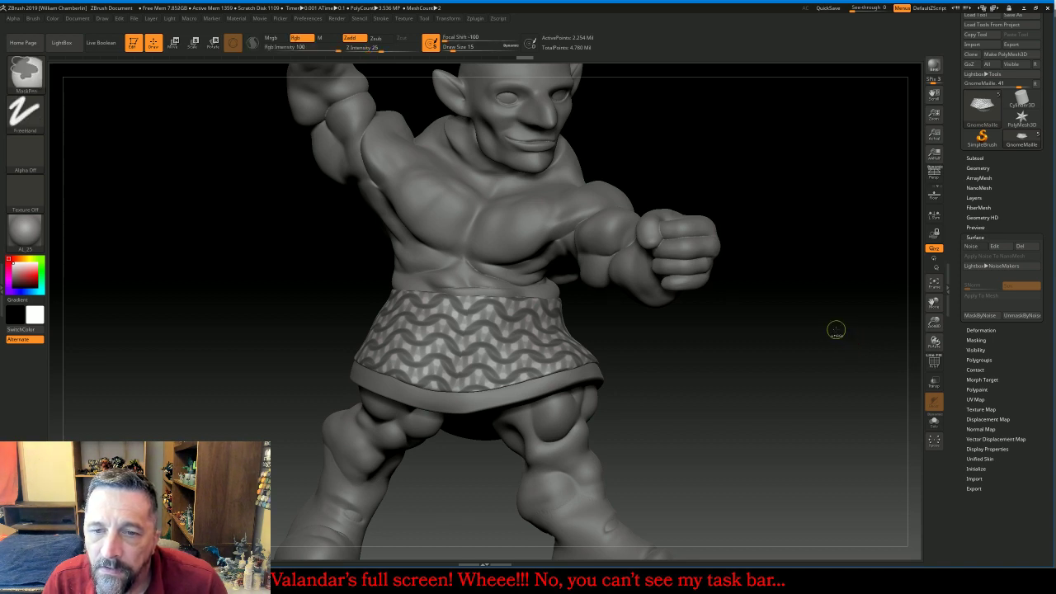
Invert the skirt's mask and slightly inflate the unmasked chainmail links with the Inflate deformation
left_click(836, 330, "ctrl")
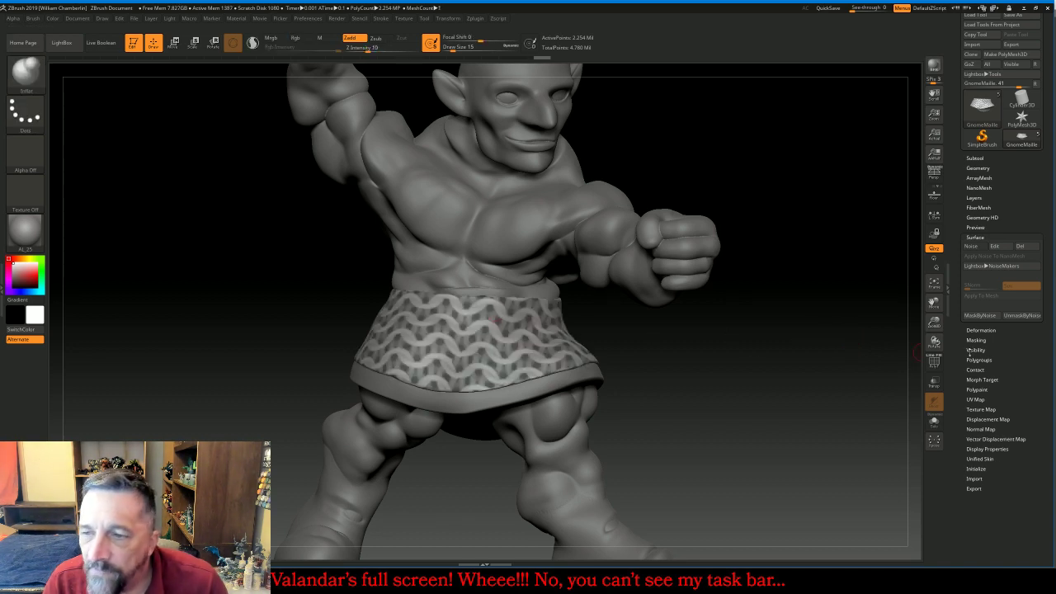
left_click(979, 330)
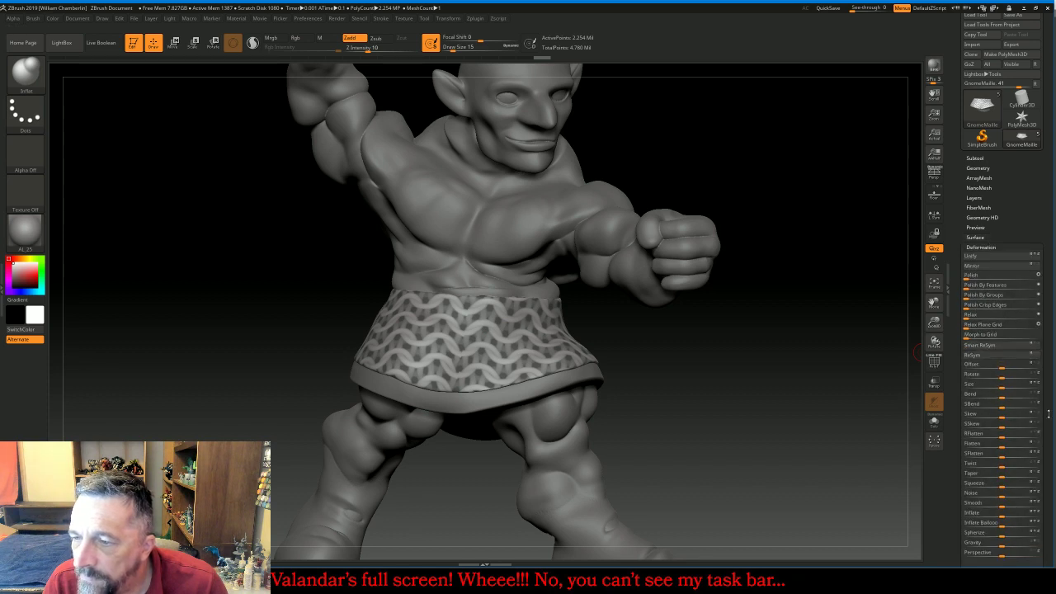
scroll(998, 347, "down", 2)
scroll(1000, 382, "down", 1)
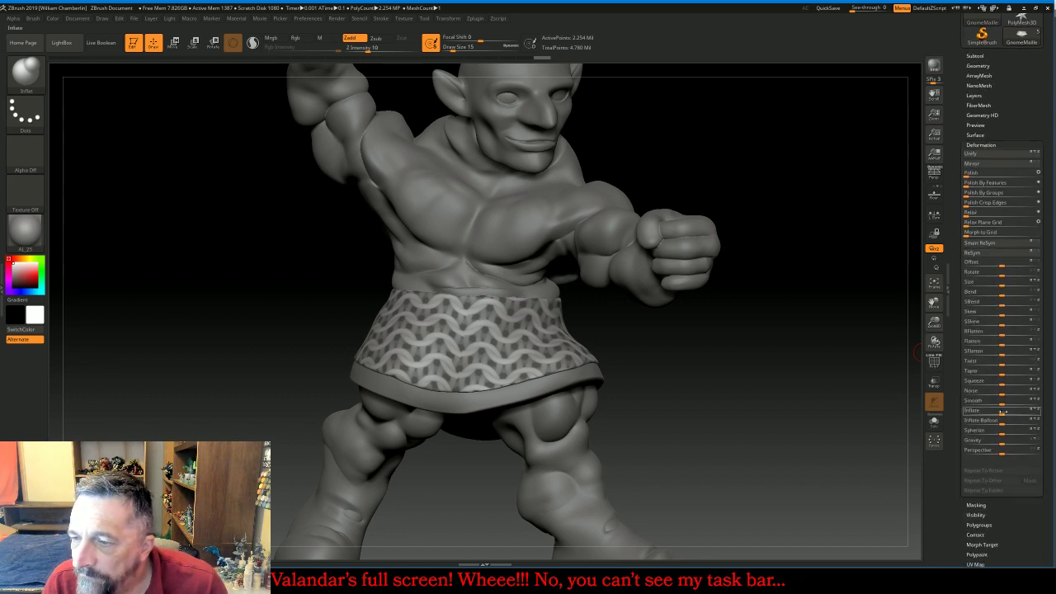
left_click(1000, 414)
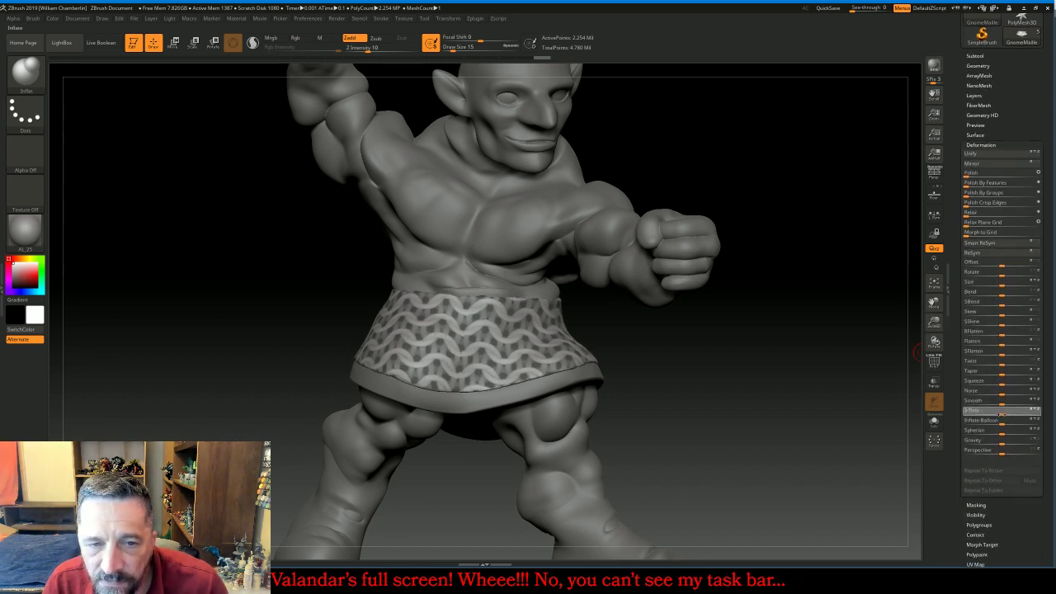
left_click_drag(1005, 413, 1009, 412)
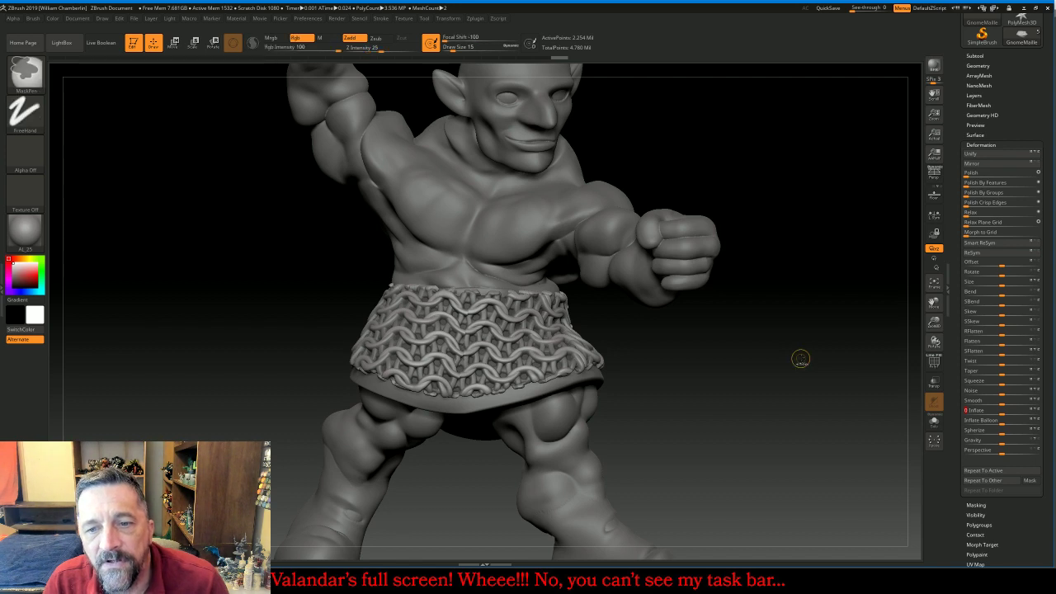
Invert the mask again, deflate the gaps between the links slightly, and clear the mask to check the chainmail from all sides
key("ctrl+z")
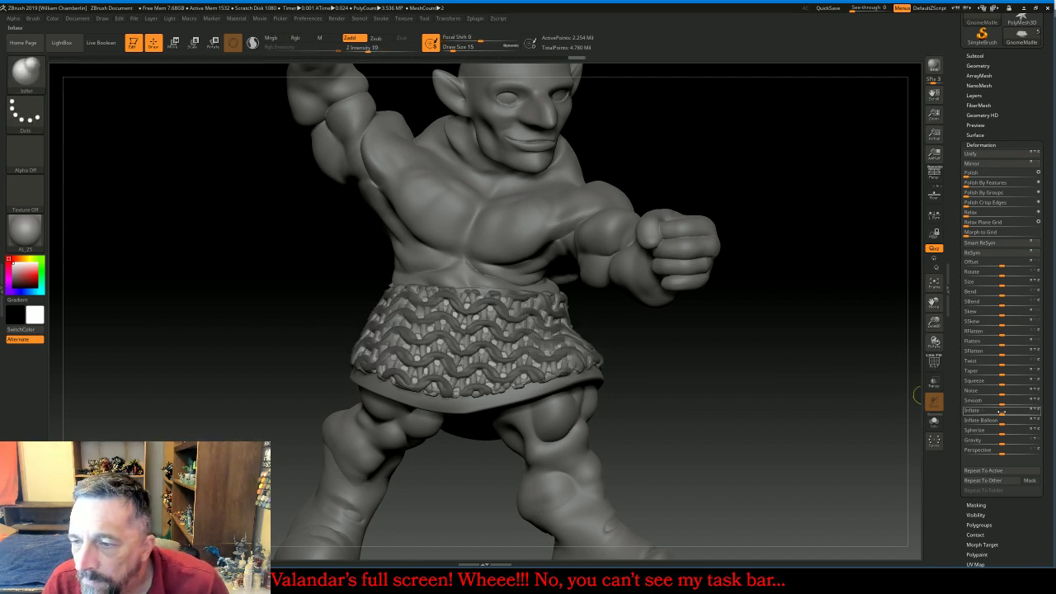
left_click_drag(1002, 413, 999, 414)
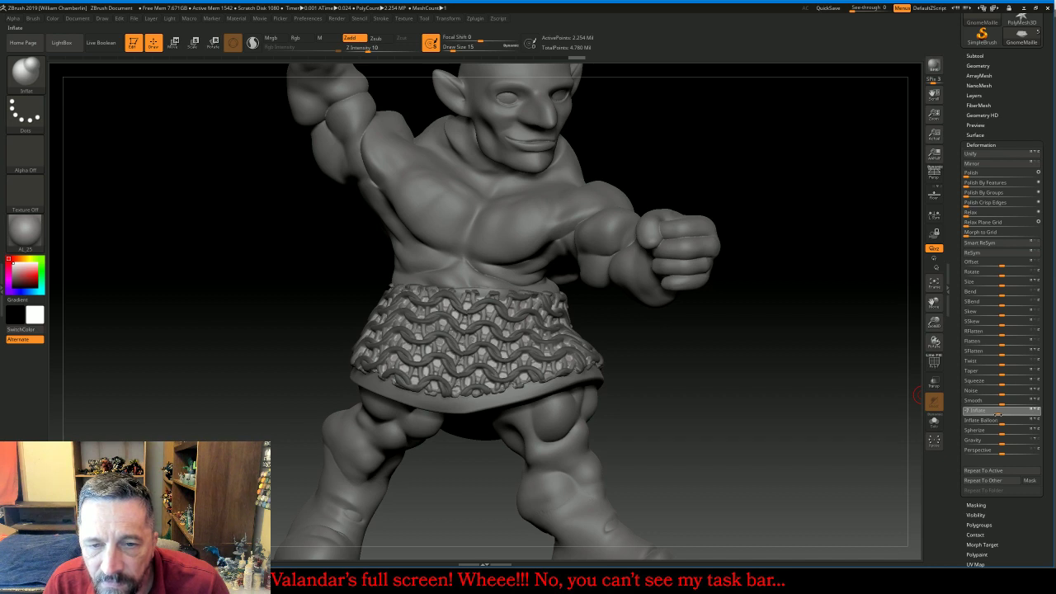
left_click_drag(999, 414, 998, 414)
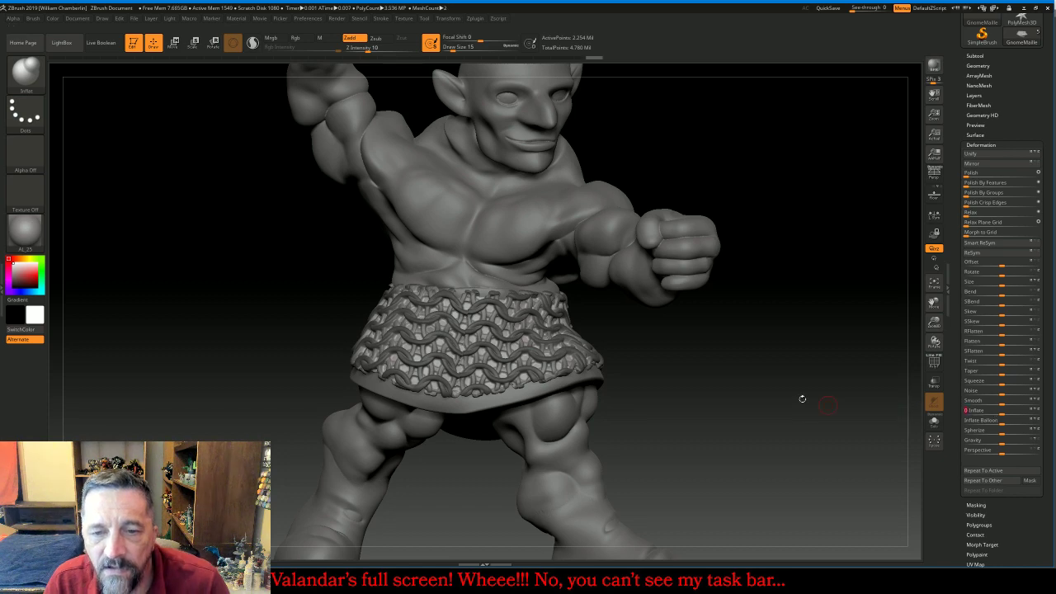
left_click_drag(762, 390, 858, 400)
left_click_drag(1002, 414, 1004, 414)
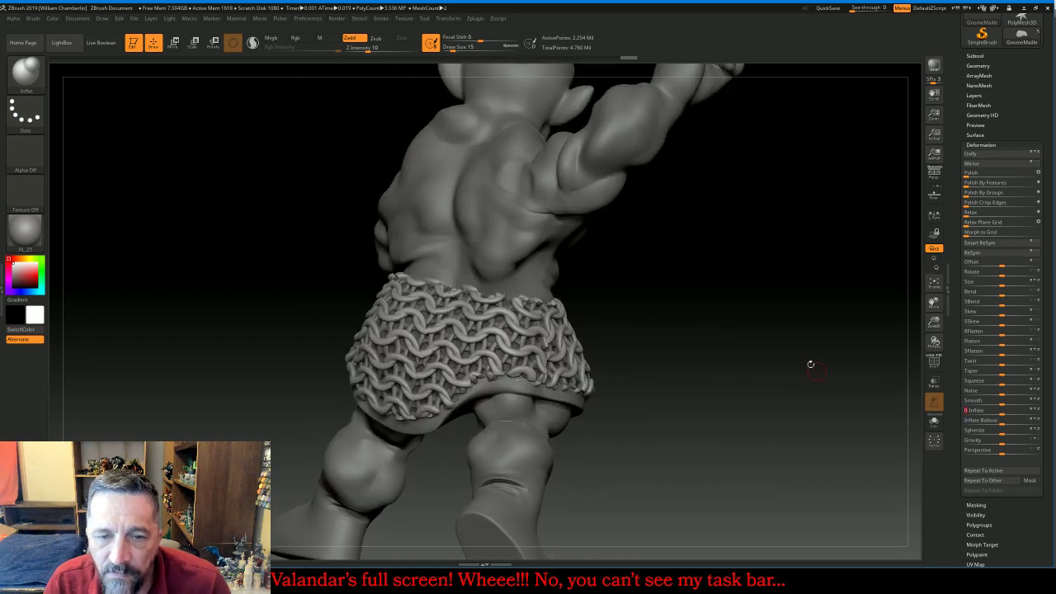
left_click_drag(780, 320, 718, 285)
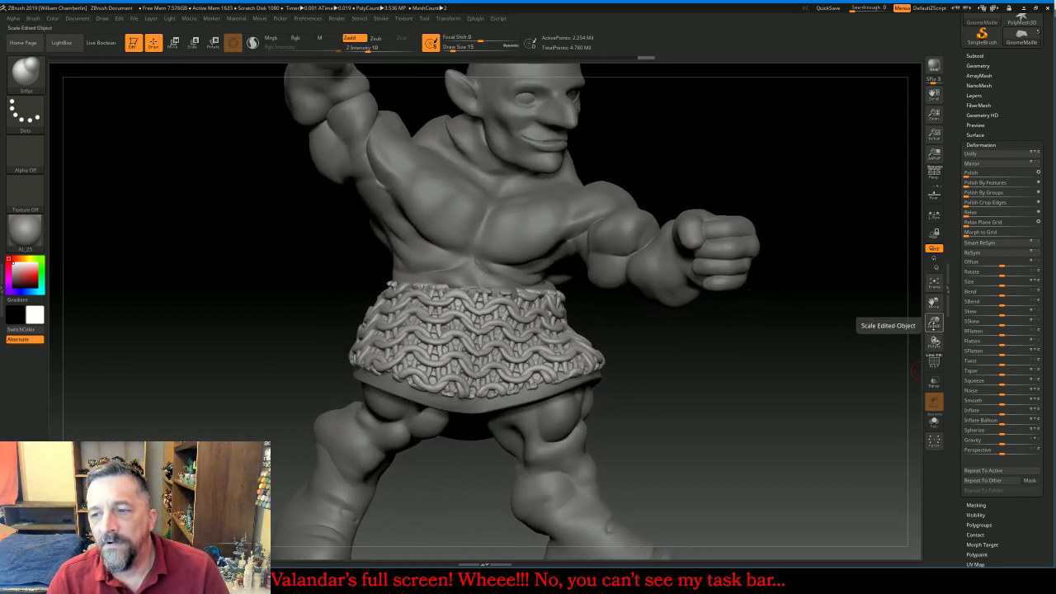
left_click_drag(934, 322, 840, 306)
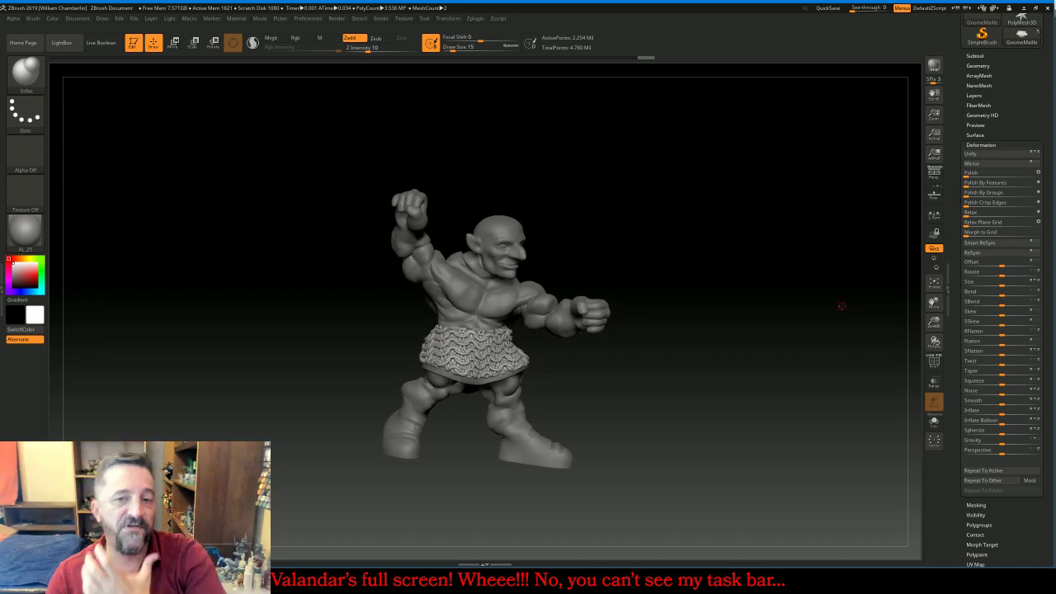
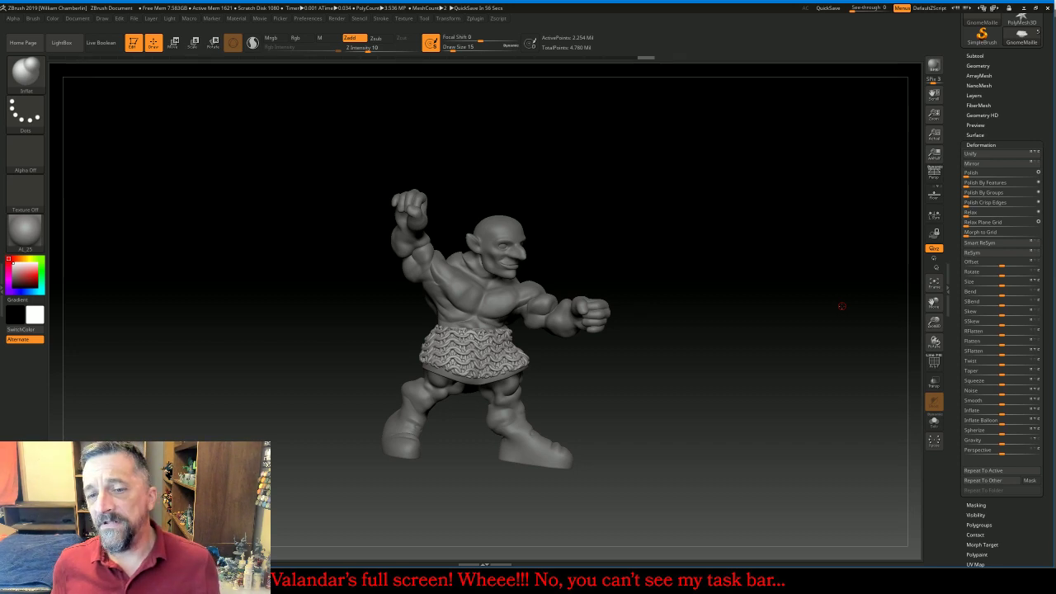
mouse_move(605, 181)
left_mouse_down()
mouse_move(729, 196)
mouse_move(591, 184)
mouse_move(618, 174)
left_mouse_up()
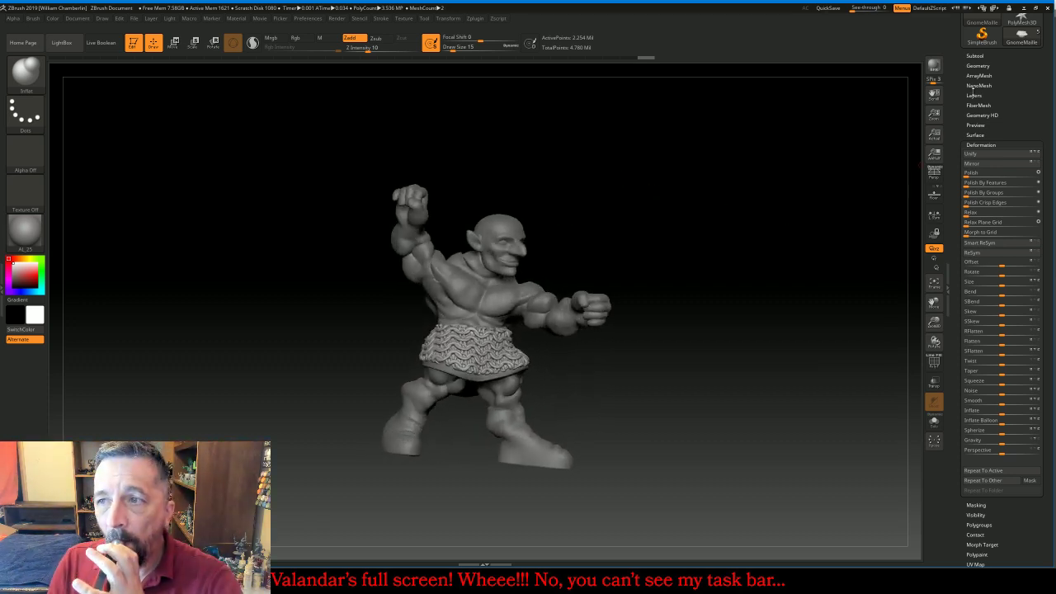
Select the GnomBod1 subtool and hide the GnomeMaille skirt
left_click(975, 55)
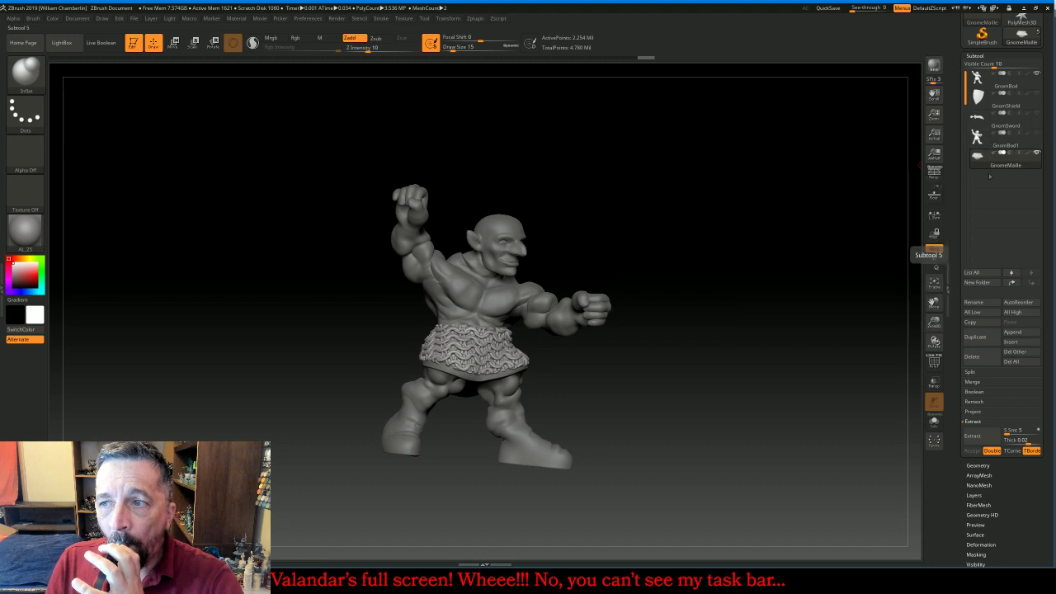
left_click(977, 136)
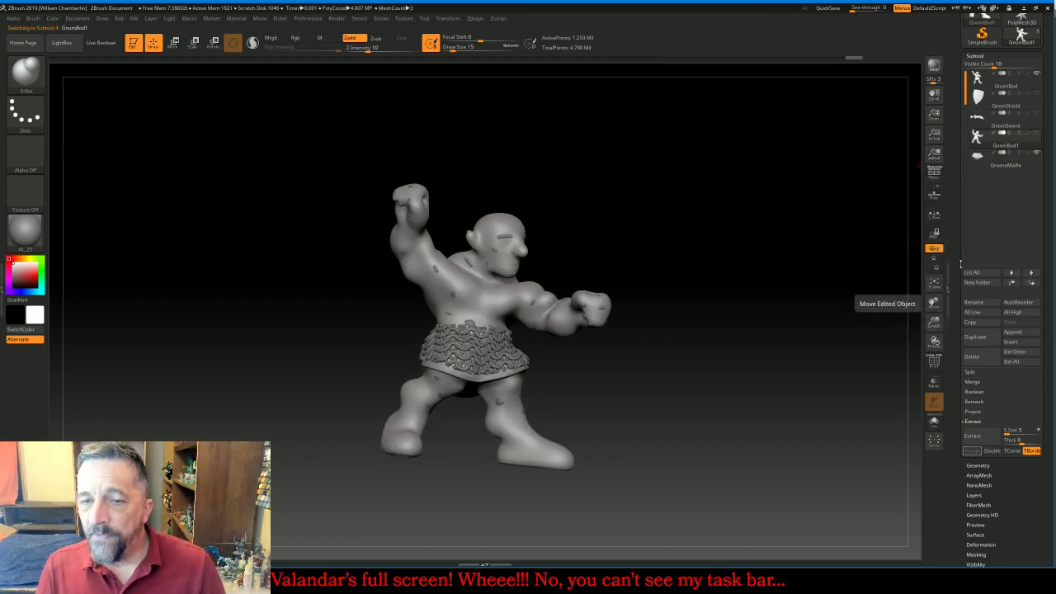
left_click(1037, 152)
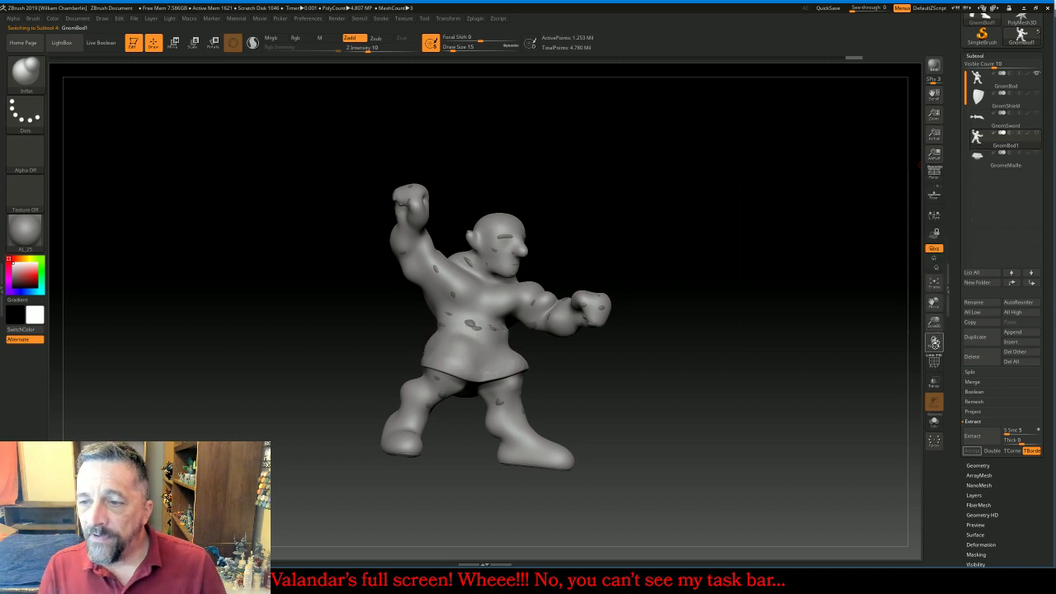
left_click_drag(934, 323, 923, 386)
left_click_drag(815, 171, 807, 174)
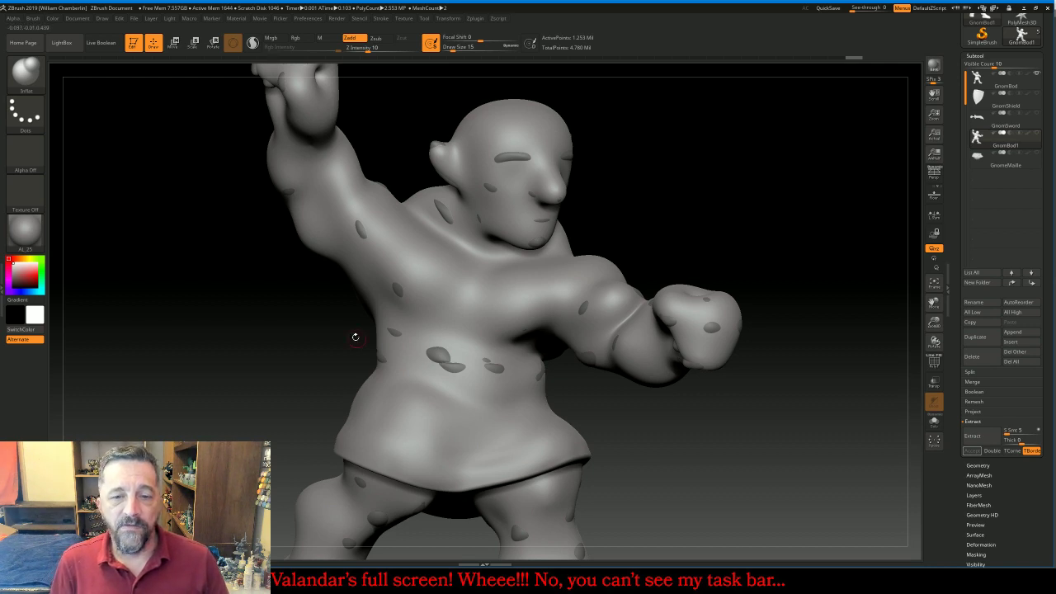
Try a freehand mask band across the front of the gnome's waist and clear it
left_click_drag(685, 176, 693, 174)
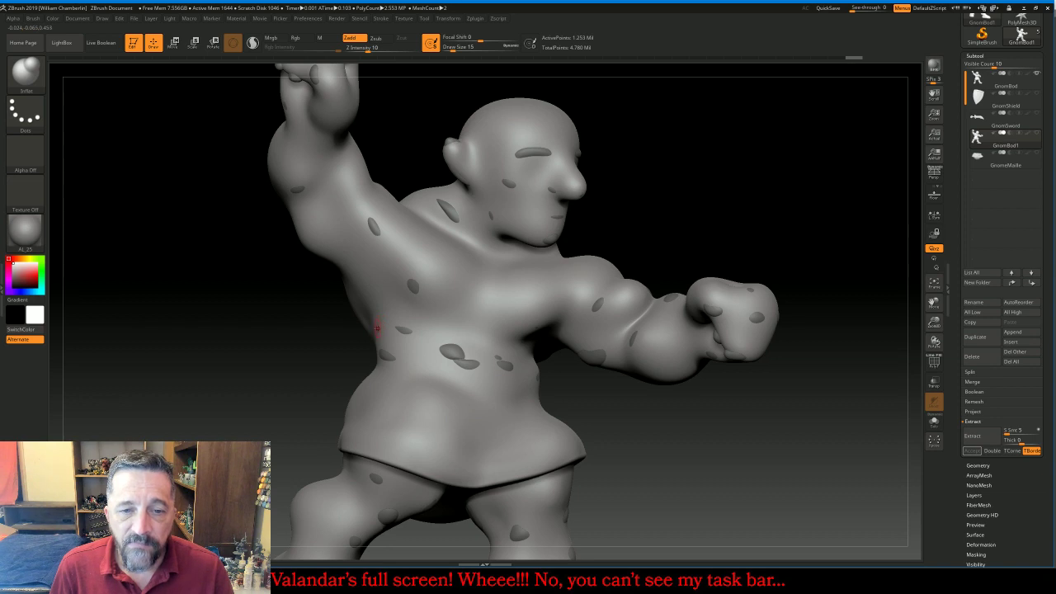
key("ctrl")
left_click_drag(398, 335, 535, 371, "ctrl")
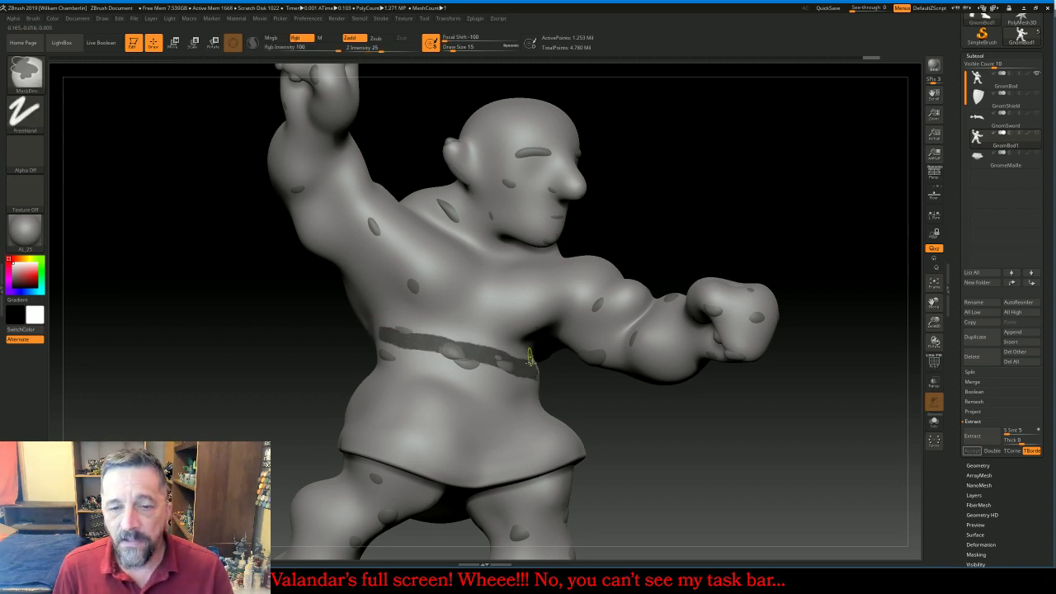
left_click_drag(714, 160, 780, 203, "ctrl")
Open the Lazy Mouse stroke settings and turn LazyMouse on for the MaskPen brush
scroll(1048, 106, "up", 4)
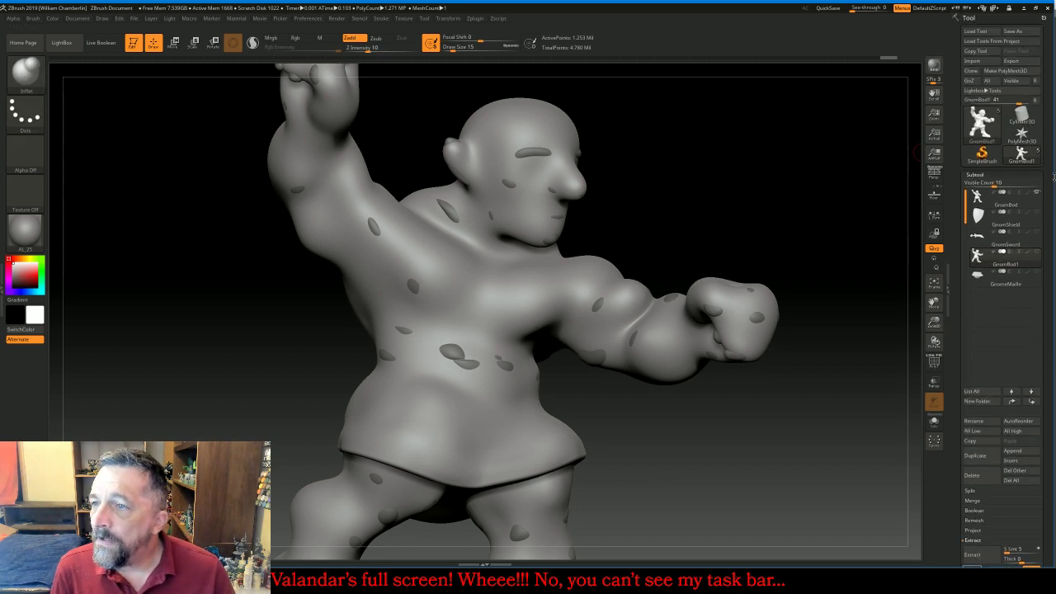
left_click(381, 18)
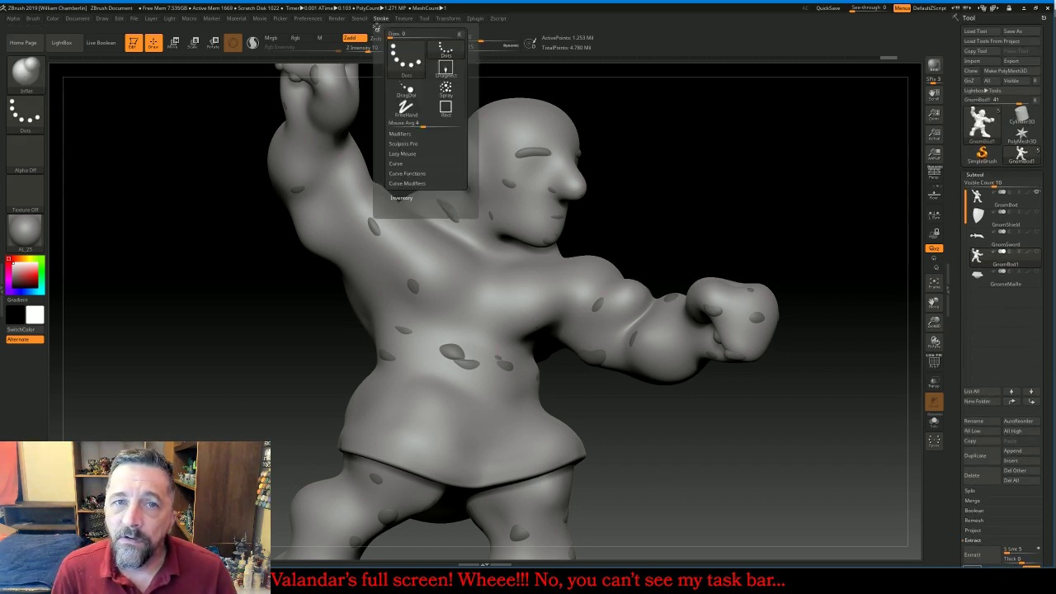
left_click(382, 31)
left_click(980, 151)
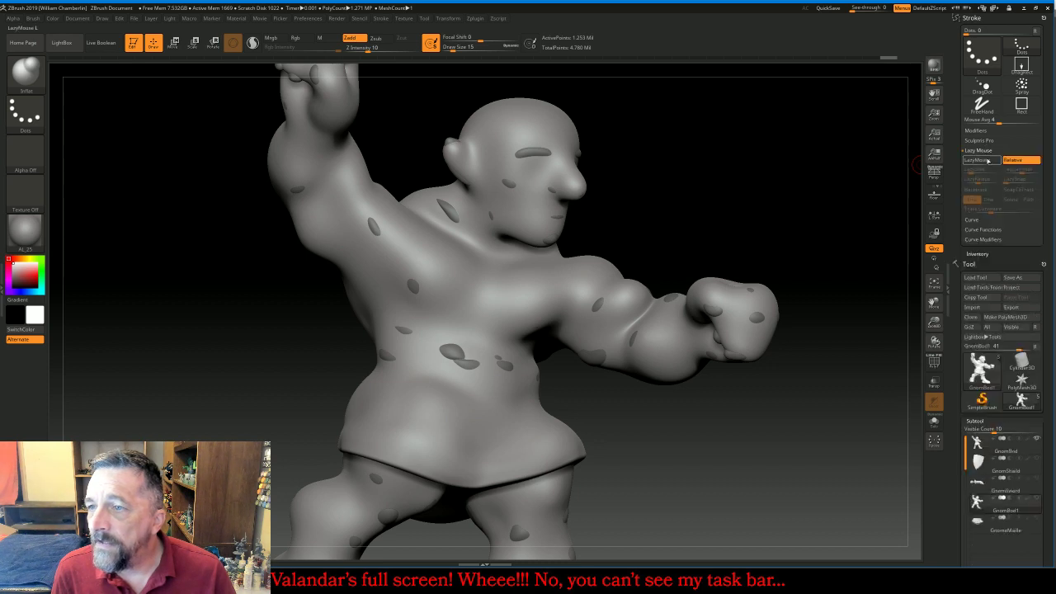
key("ctrl")
left_click(980, 161)
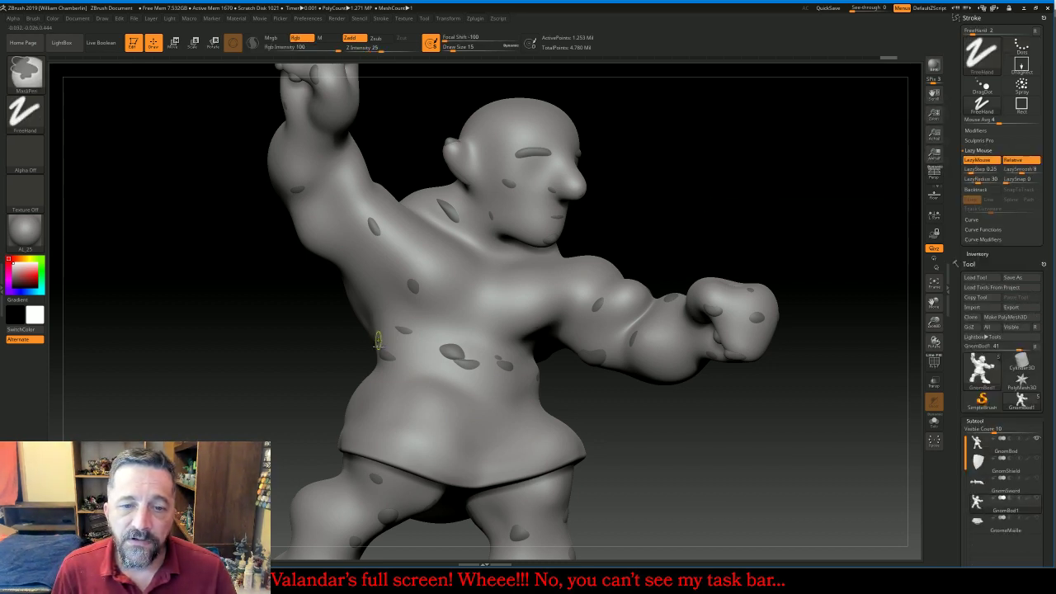
Paint a continuous mask band around the gnome's waist, covering the front, both sides and the back
left_click_drag(383, 340, 504, 365, "ctrl")
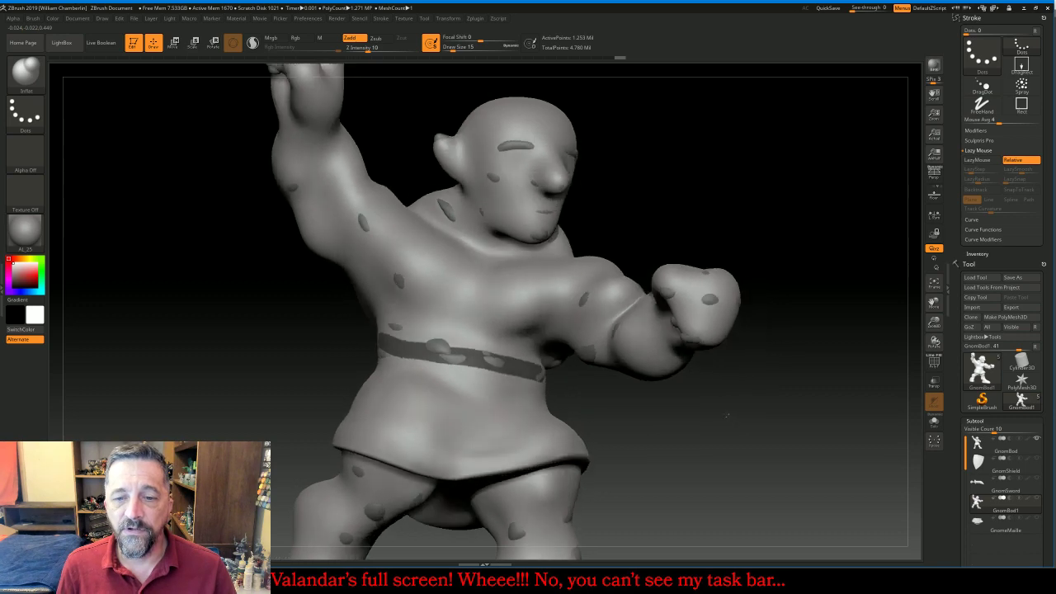
left_click_drag(669, 403, 691, 398)
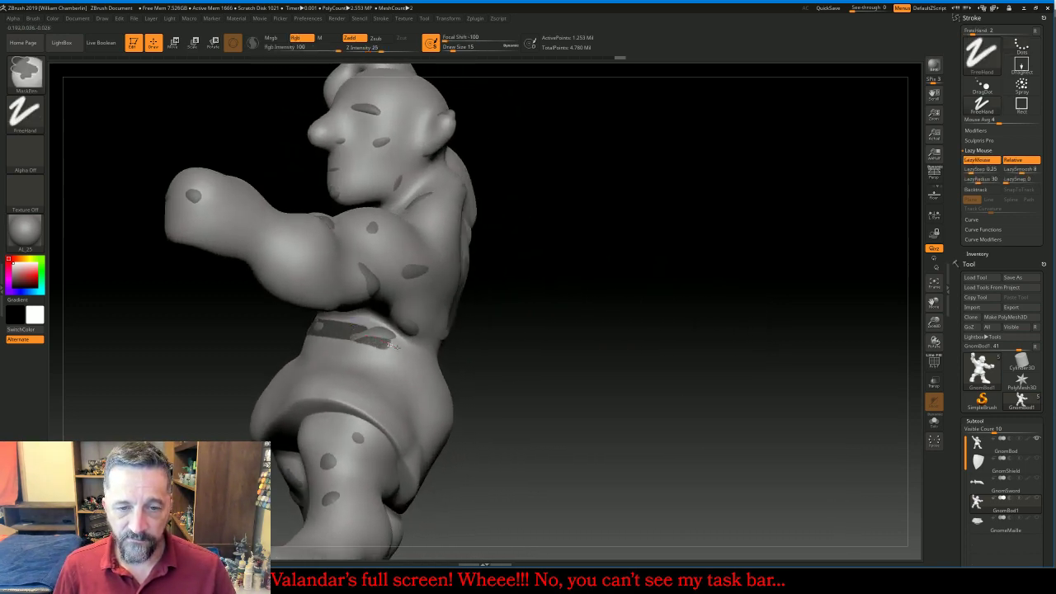
left_click_drag(389, 345, 409, 353, "ctrl")
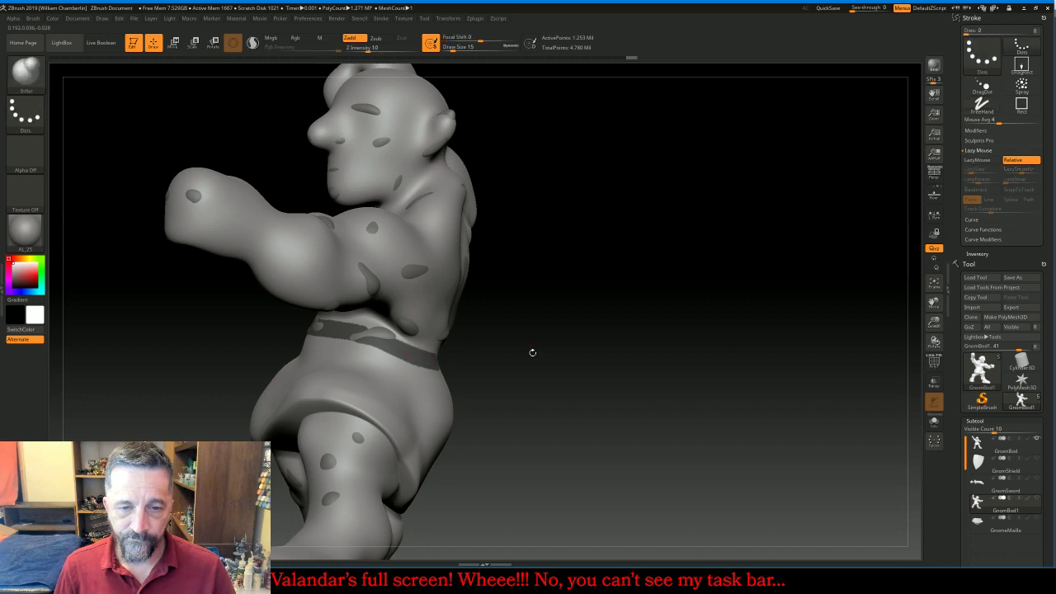
mouse_move(530, 351)
left_mouse_down()
mouse_move(668, 297)
mouse_move(647, 278)
mouse_move(535, 287)
left_mouse_up()
key("ctrl")
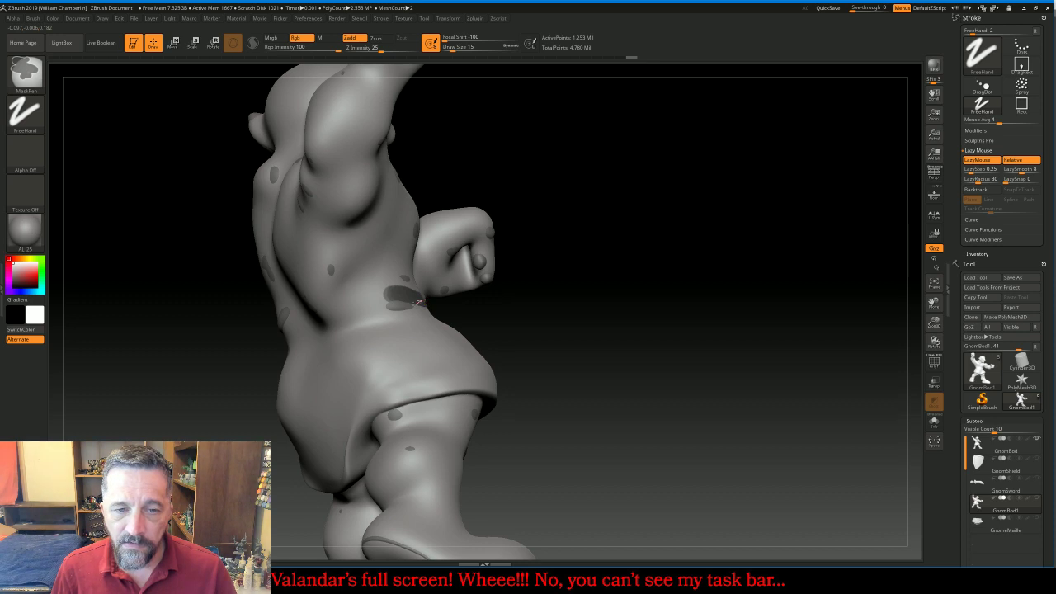
left_click_drag(419, 302, 319, 325, "ctrl")
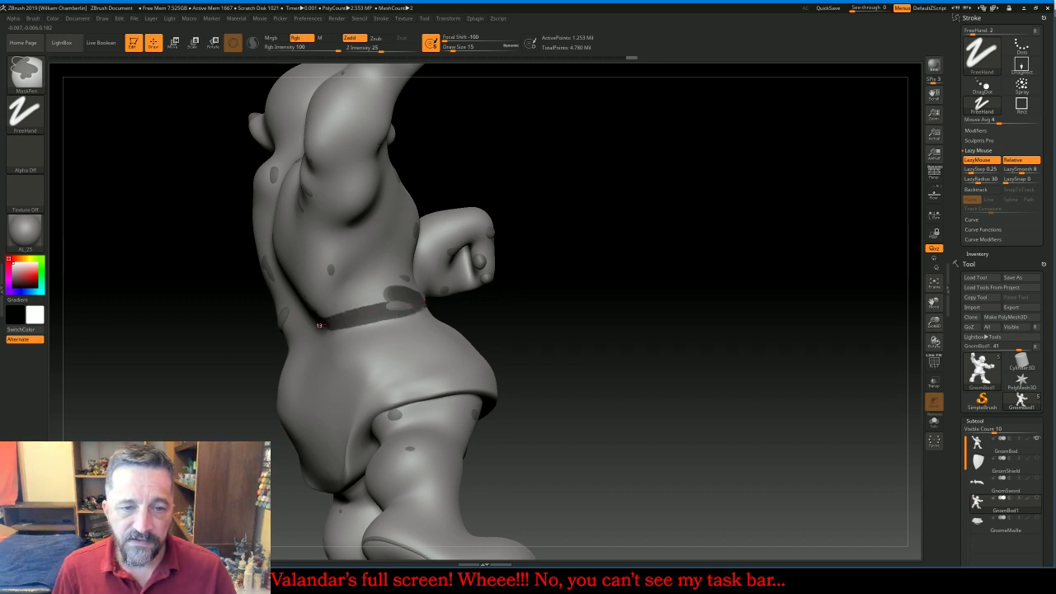
left_click_drag(582, 310, 637, 302)
key("ctrl")
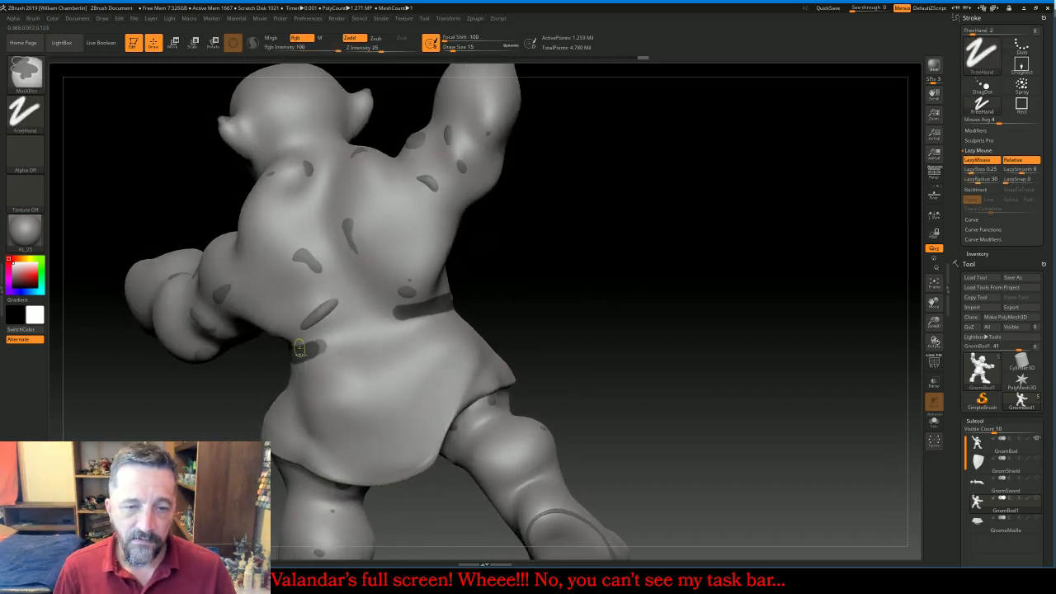
left_click_drag(334, 341, 399, 321, "ctrl")
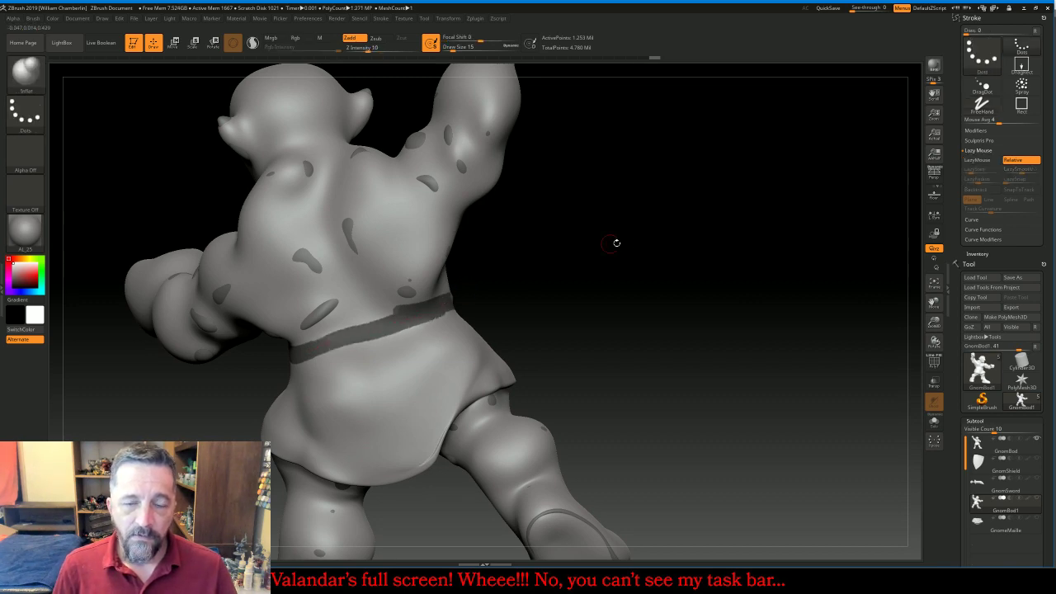
Mask the garment's neckline across the gnome's upper chest and the front edges of both armholes
mouse_move(616, 240)
left_mouse_down()
mouse_move(637, 251)
mouse_move(569, 277)
left_mouse_up()
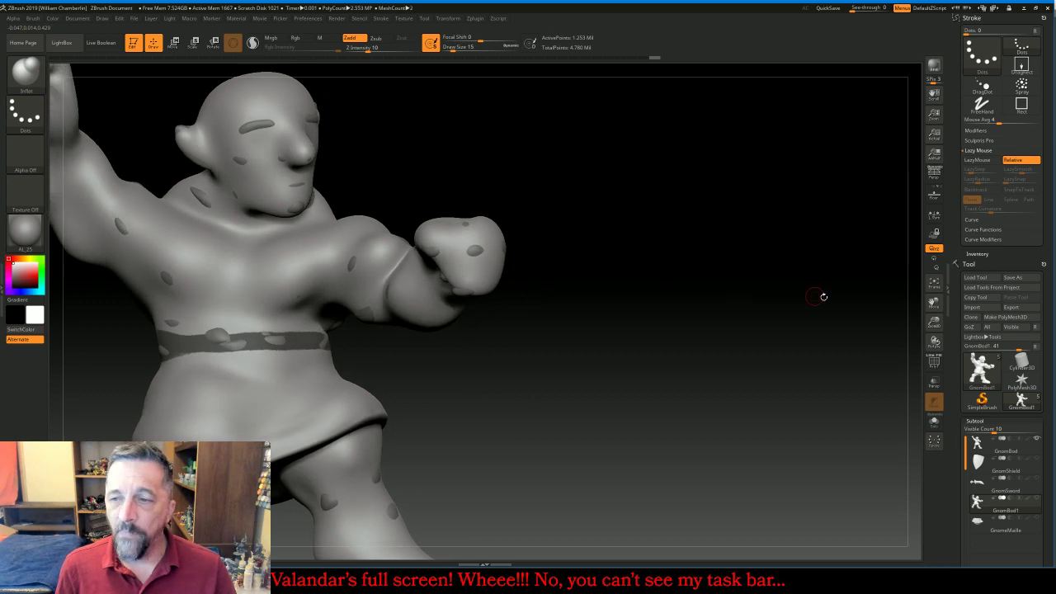
left_click_drag(933, 302, 1055, 264)
left_click_drag(788, 259, 809, 281)
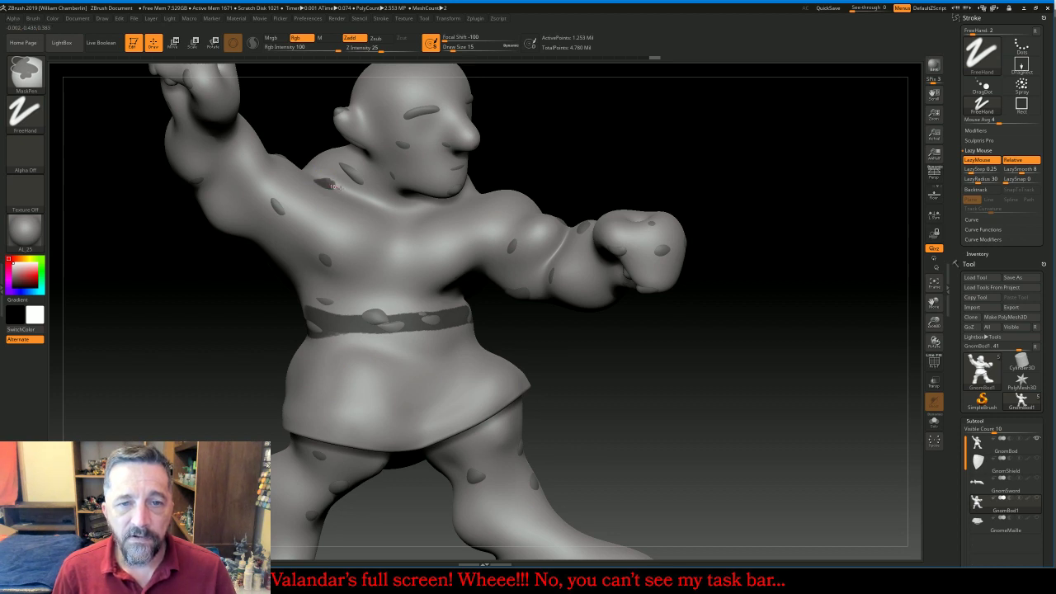
mouse_move(335, 187)
left_mouse_down("ctrl")
mouse_move(465, 231)
mouse_move(466, 249)
left_mouse_up("ctrl")
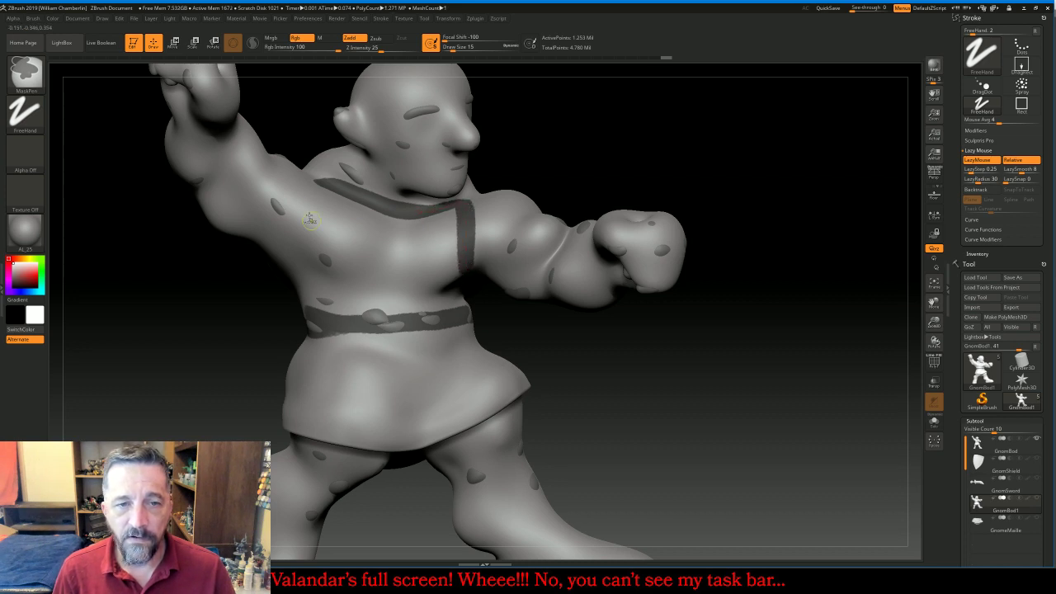
left_click_drag(314, 208, 310, 221, "ctrl")
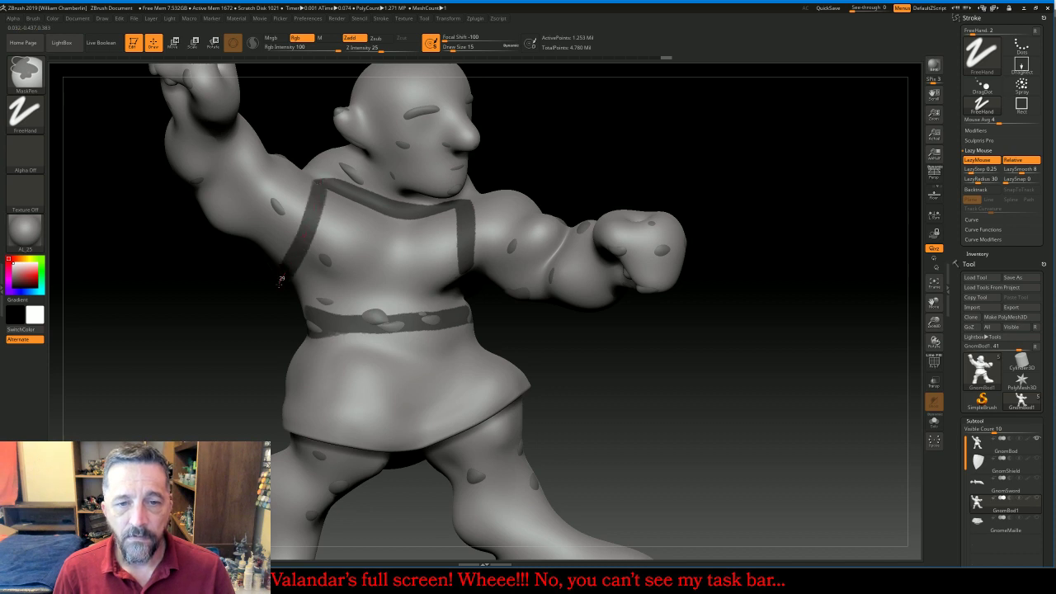
Carry the armhole mask lines over both shoulders onto the back and join them with a curved back neckline
mouse_move(631, 172)
left_mouse_down()
mouse_move(750, 107)
mouse_move(698, 151)
mouse_move(663, 223)
mouse_move(651, 173)
mouse_move(684, 217)
mouse_move(660, 244)
left_mouse_up()
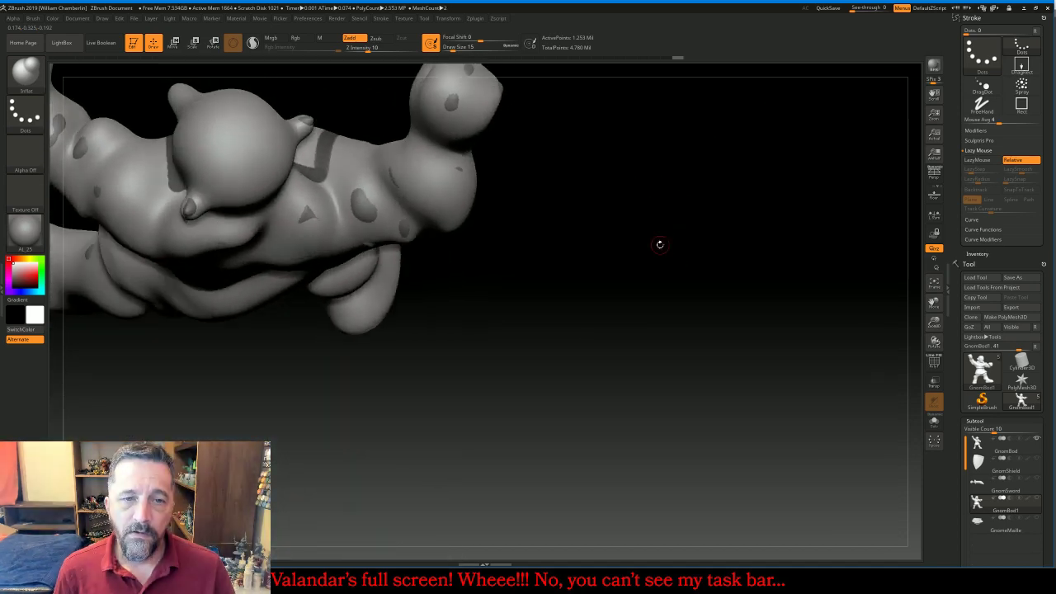
mouse_move(579, 231)
left_mouse_down()
mouse_move(569, 278)
mouse_move(589, 299)
mouse_move(579, 229)
mouse_move(427, 239)
left_mouse_up()
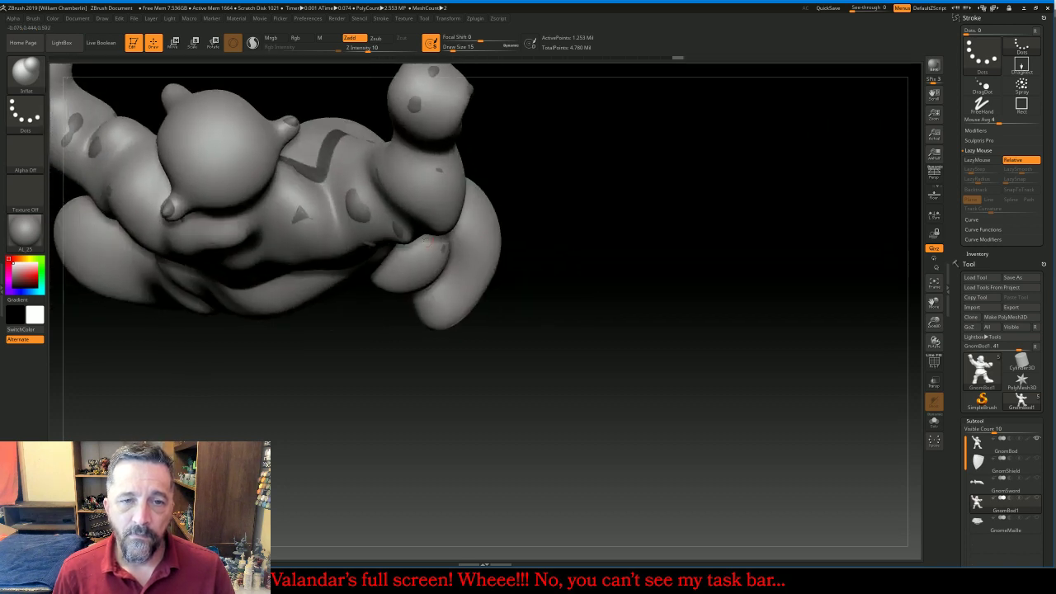
key("ctrl")
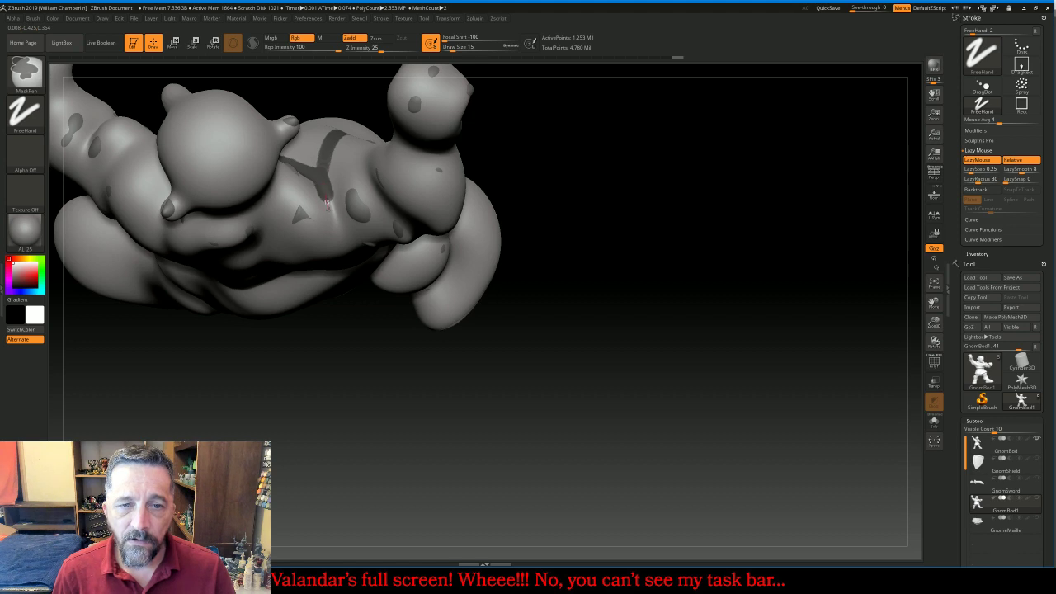
left_click_drag(651, 243, 189, 229)
left_click_drag(191, 175, 162, 250, "ctrl")
mouse_move(340, 336)
left_mouse_down()
mouse_move(467, 334)
mouse_move(423, 289)
mouse_move(426, 319)
left_mouse_up()
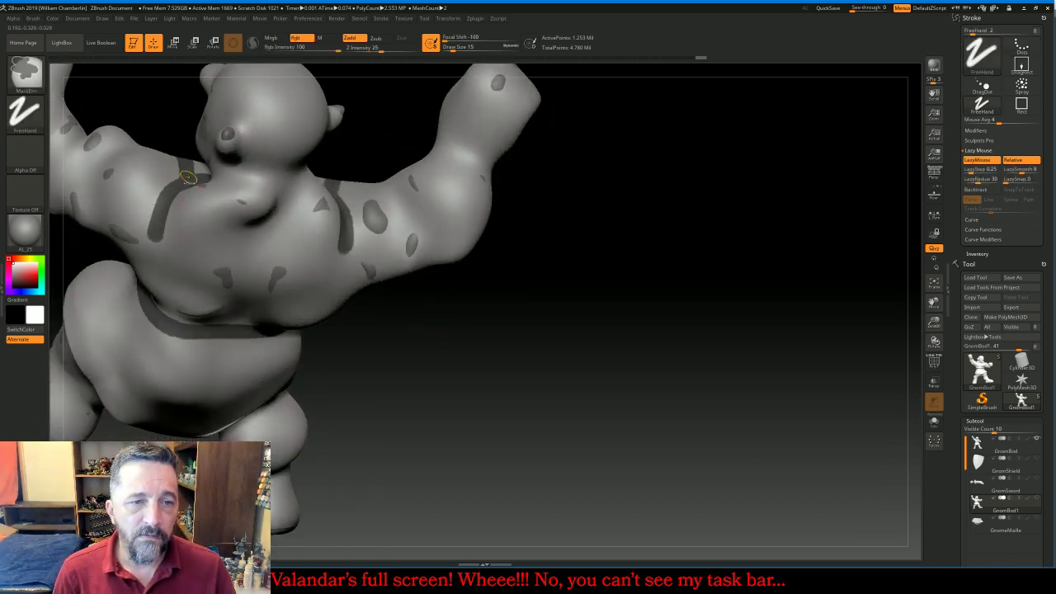
mouse_move(190, 173)
left_mouse_down("ctrl")
mouse_move(215, 213)
mouse_move(289, 224)
mouse_move(319, 215)
left_mouse_up("ctrl")
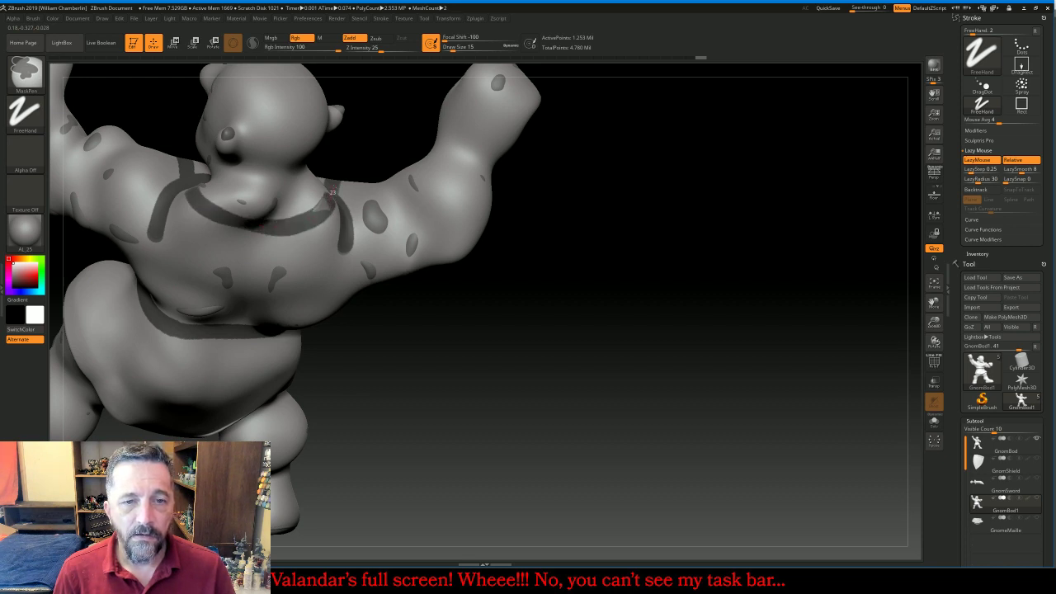
Complete the mask outline over the shoulder and around the back of the raised arm's armhole to the armpit
mouse_move(377, 129)
left_mouse_down()
mouse_move(320, 235)
mouse_move(304, 241)
left_mouse_up()
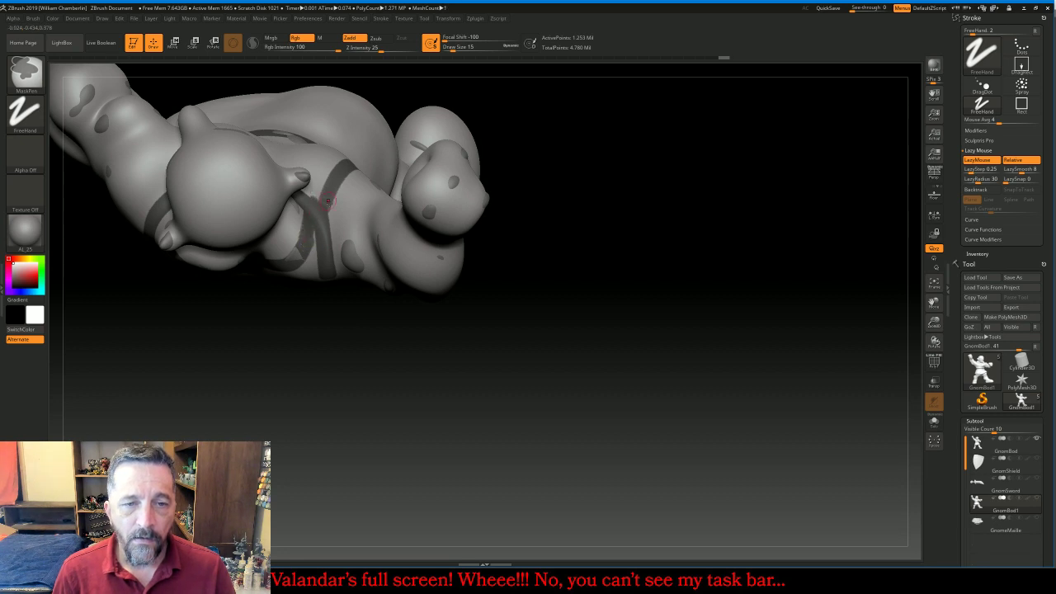
left_click_drag(285, 350, 338, 401)
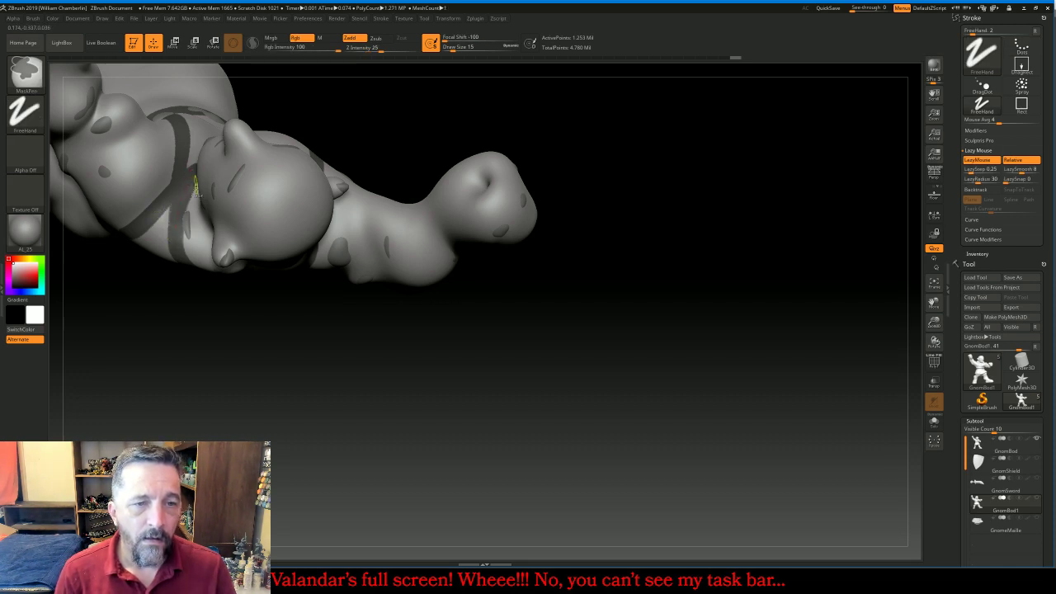
mouse_move(341, 434)
left_mouse_down()
mouse_move(337, 312)
mouse_move(288, 208)
mouse_move(281, 246)
mouse_move(301, 288)
mouse_move(352, 296)
left_mouse_up()
key("ctrl")
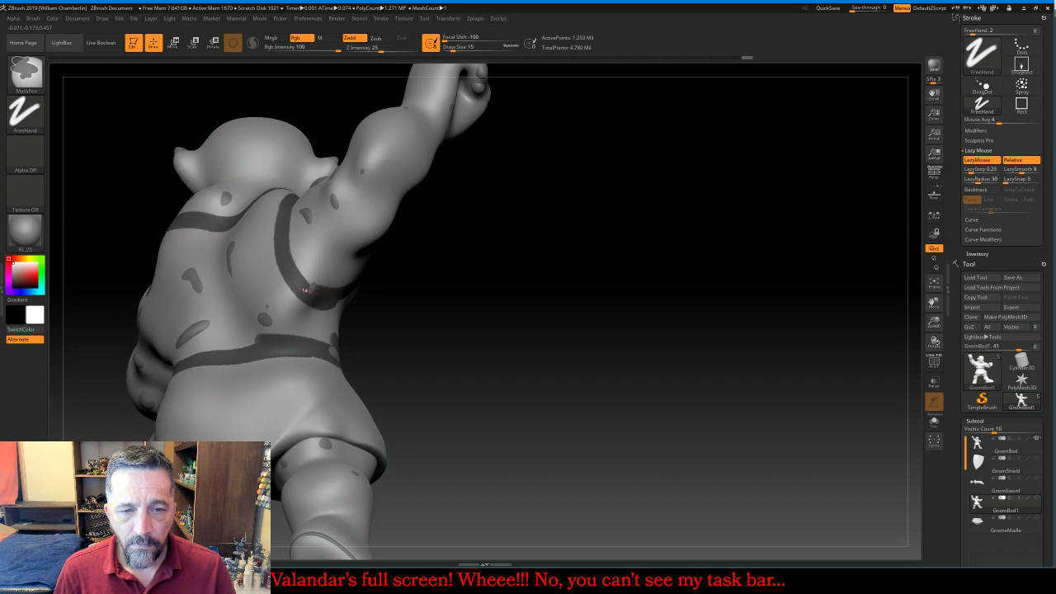
Mask the other arm's armhole edge through the armpit and around the back of the shoulder, closing the outline
mouse_move(391, 288)
left_mouse_down()
mouse_move(509, 236)
mouse_move(490, 180)
left_mouse_up()
key("ctrl")
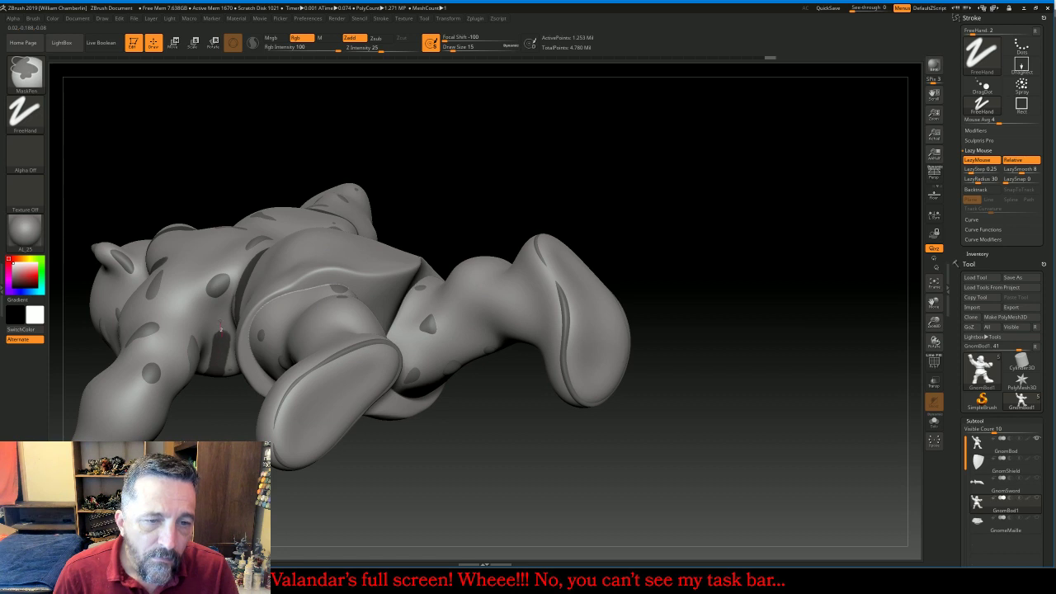
left_click_drag(206, 290, 216, 284, "ctrl")
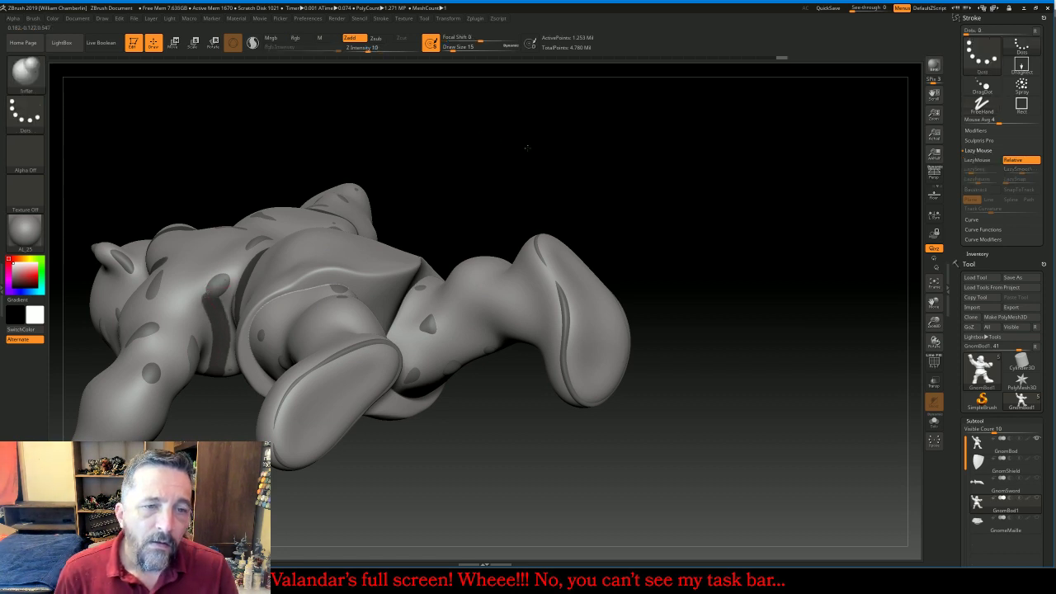
mouse_move(526, 146)
left_mouse_down()
mouse_move(538, 169)
mouse_move(523, 158)
left_mouse_up()
key("ctrl")
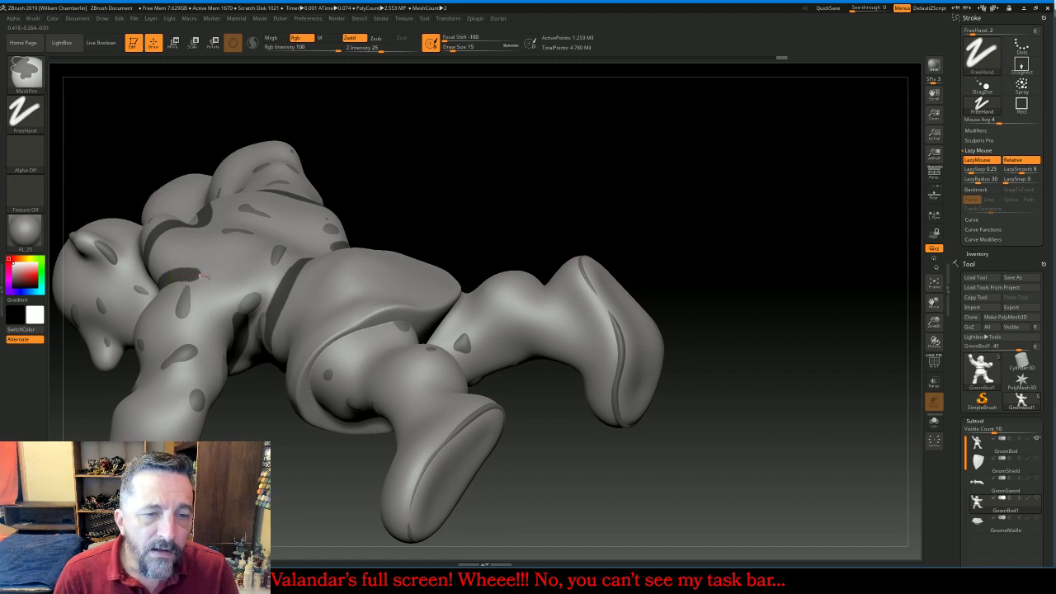
left_click_drag(201, 275, 221, 286, "ctrl")
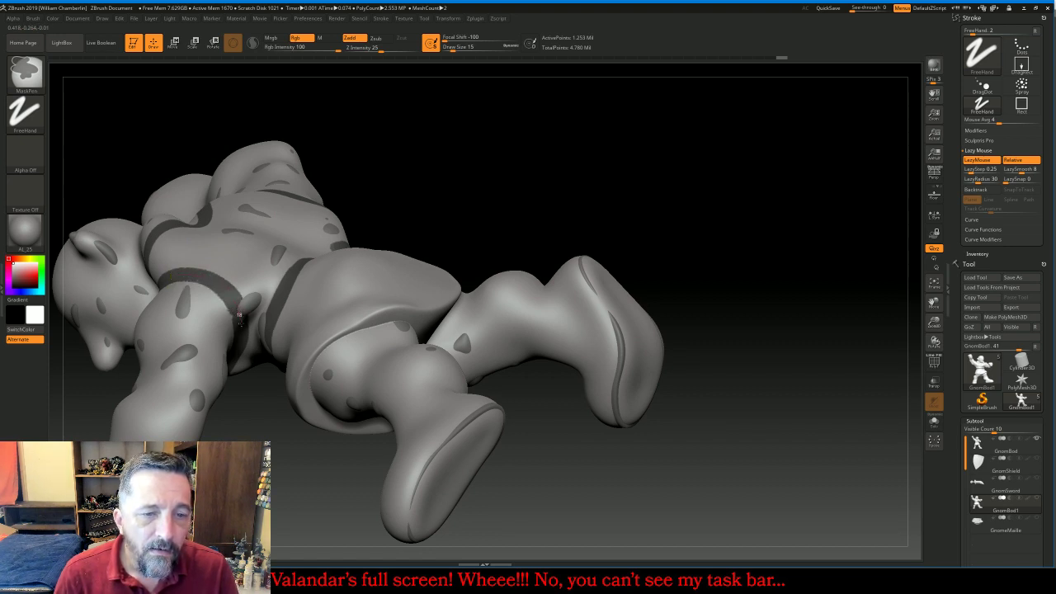
left_click_drag(239, 320, 242, 326, "ctrl")
Enlarge the draw size to 27 and fill the chest inside the garment outline with mask
mouse_move(617, 184)
left_mouse_down()
mouse_move(648, 146)
mouse_move(634, 196)
mouse_move(667, 142)
left_mouse_up()
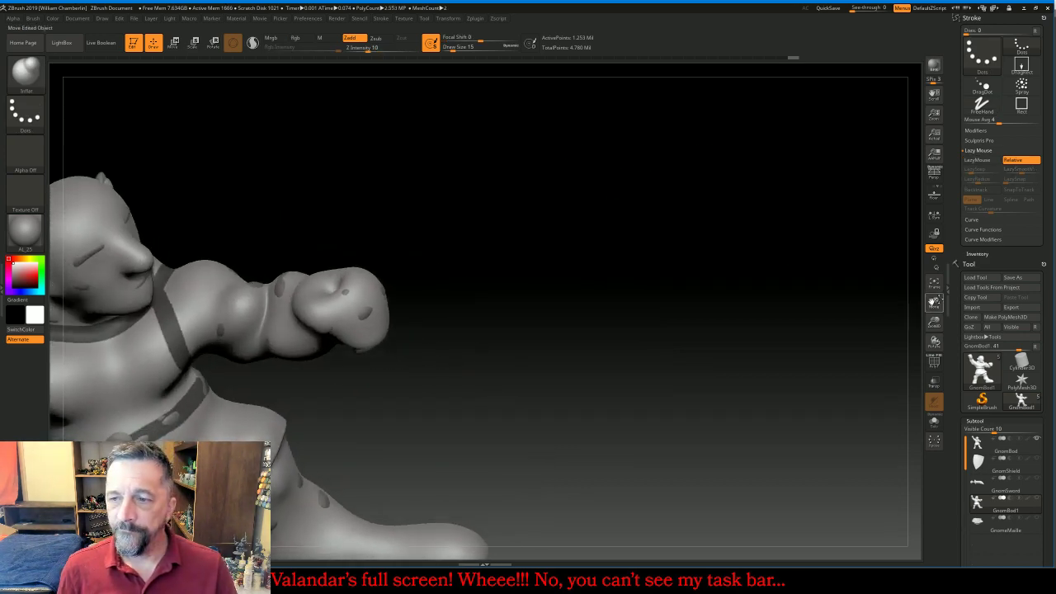
left_click_drag(934, 304, 1050, 279)
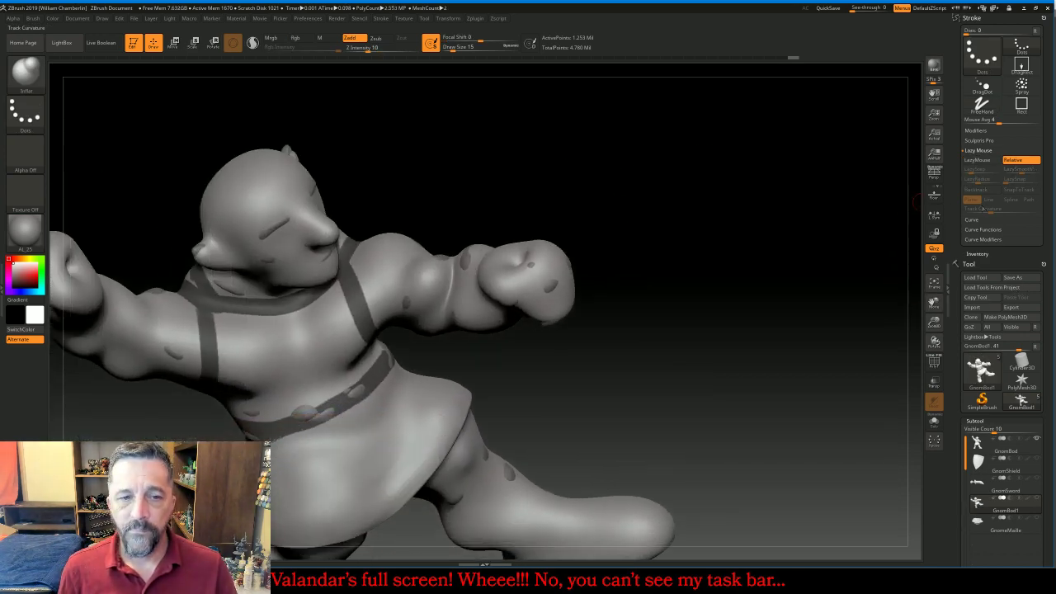
left_click_drag(745, 247, 690, 253)
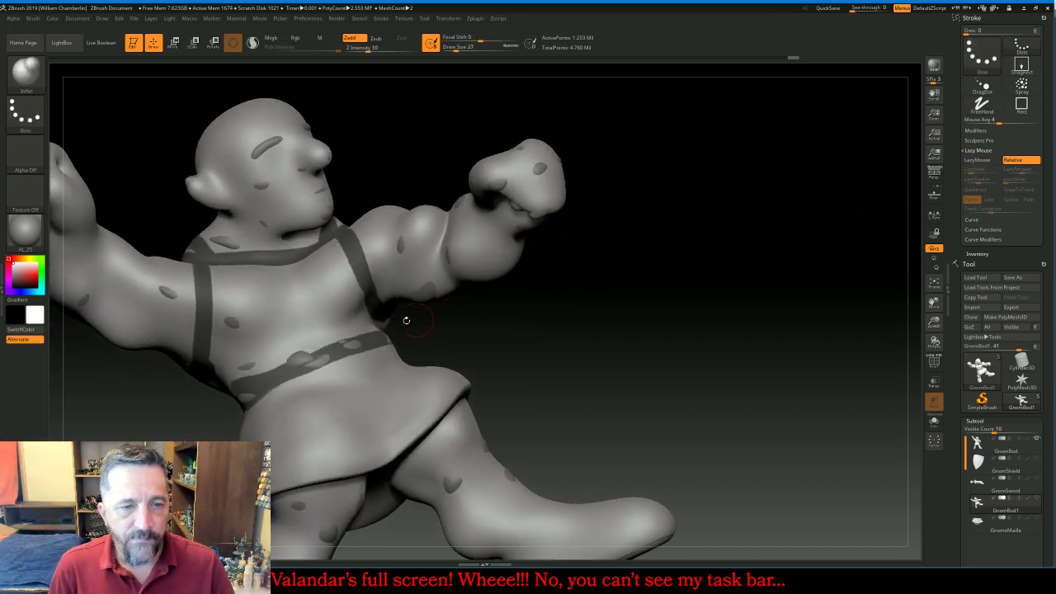
mouse_move(225, 281)
left_mouse_down("ctrl")
mouse_move(336, 247)
mouse_move(346, 293)
mouse_move(231, 307)
mouse_move(219, 330)
mouse_move(272, 334)
left_mouse_up("ctrl")
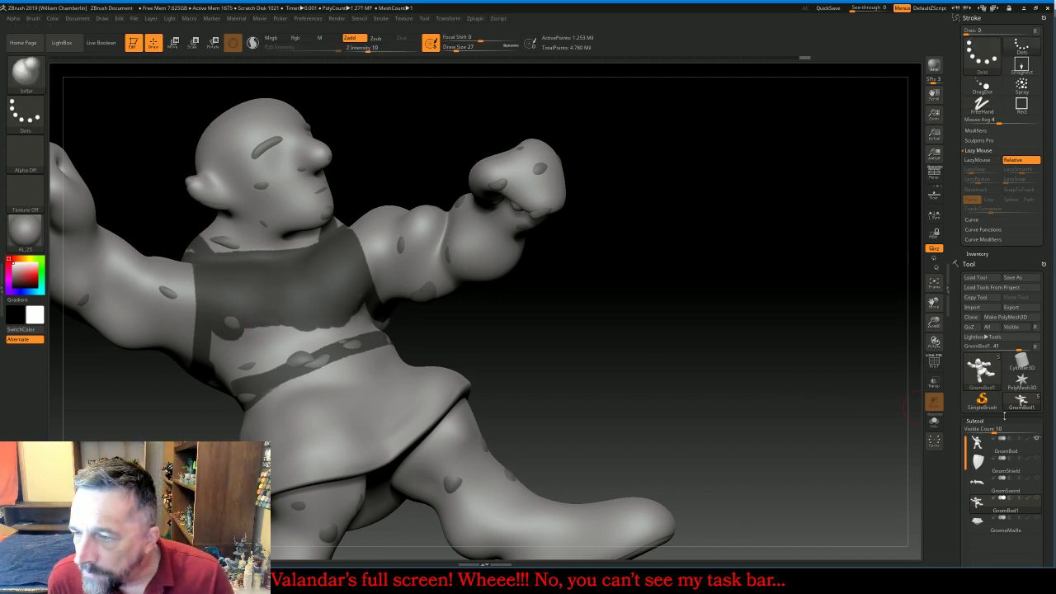
Hide the GnomBod subtool and fill the belly and sides of the garment outline with mask down to the waist band
left_click(1037, 439)
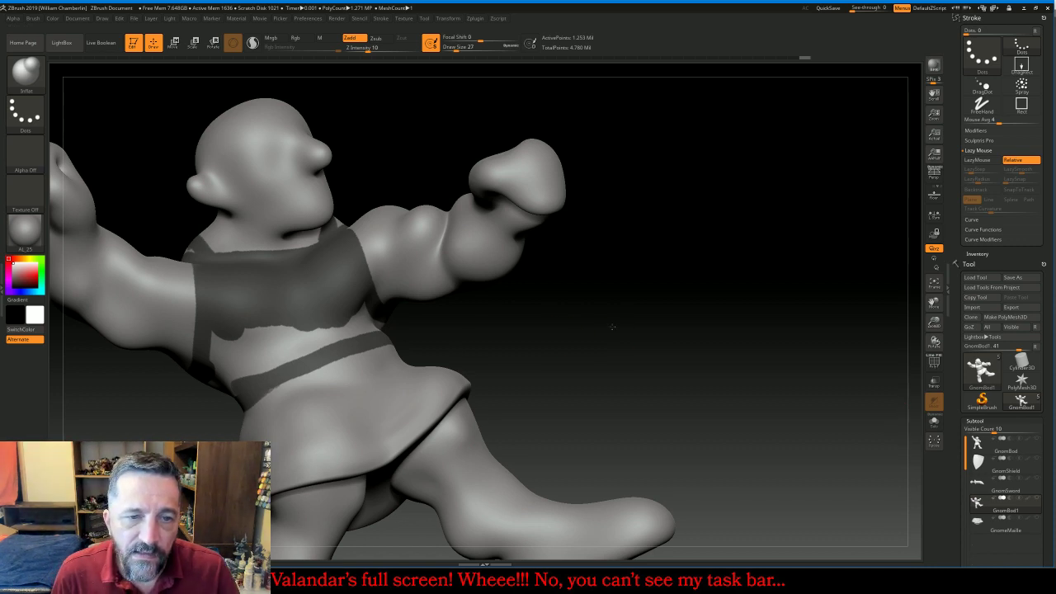
left_click_drag(613, 325, 599, 325)
mouse_move(367, 309)
left_mouse_down("ctrl")
mouse_move(378, 324)
mouse_move(264, 330)
mouse_move(254, 363)
mouse_move(295, 353)
left_mouse_up("ctrl")
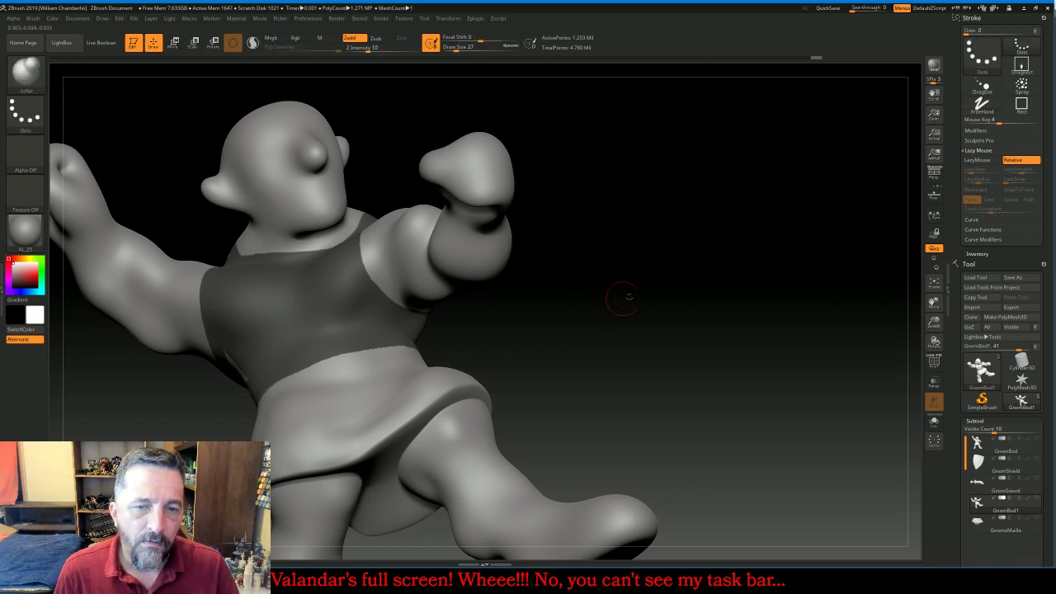
mouse_move(620, 299)
left_mouse_down()
mouse_move(658, 252)
mouse_move(487, 289)
left_mouse_up()
mouse_move(308, 310)
left_mouse_down("ctrl")
mouse_move(305, 345)
mouse_move(272, 371)
left_mouse_up("ctrl")
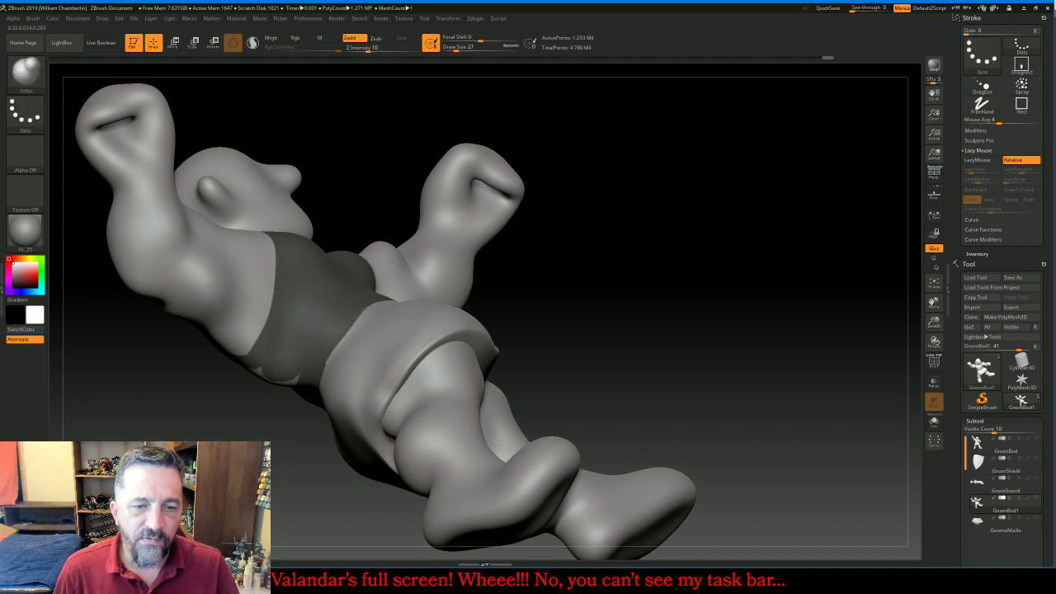
left_click_drag(570, 347, 673, 256)
mouse_move(309, 335)
left_mouse_down("ctrl")
mouse_move(282, 348)
mouse_move(286, 391)
left_mouse_up("ctrl")
Fill the lower back of the garment outline with mask above the waist band
mouse_move(388, 235)
left_mouse_down()
mouse_move(410, 182)
mouse_move(396, 231)
mouse_move(408, 219)
mouse_move(387, 238)
left_mouse_up()
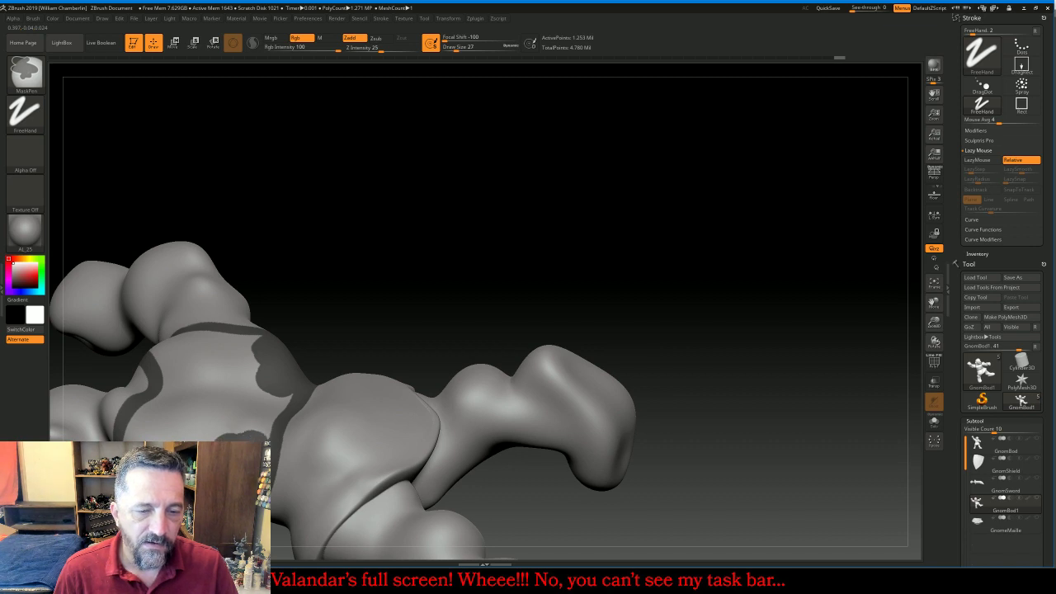
mouse_move(262, 433)
left_mouse_down("ctrl")
mouse_move(283, 398)
mouse_move(219, 403)
left_mouse_up("ctrl")
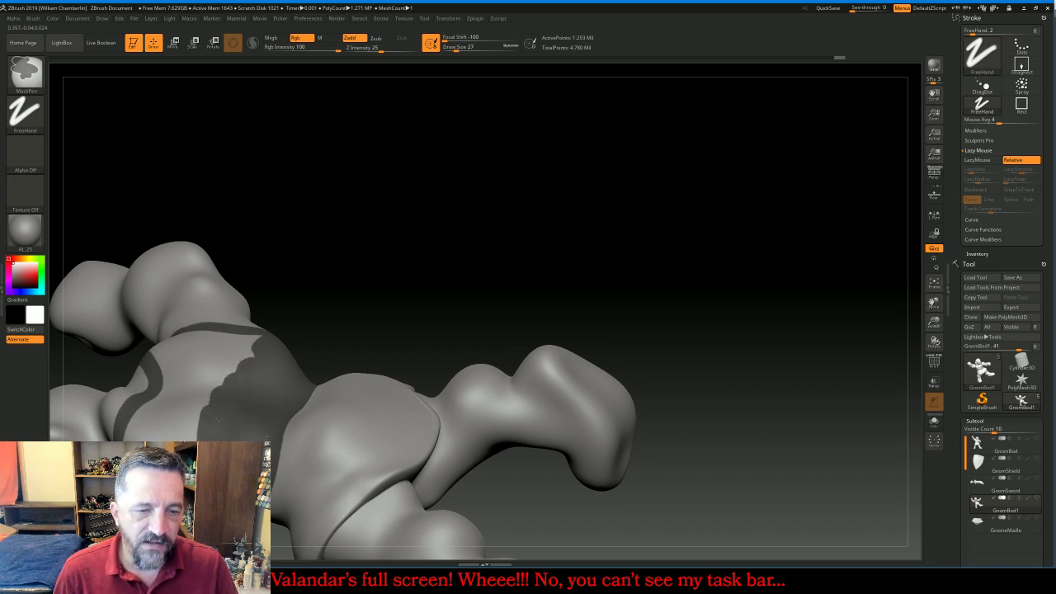
mouse_move(457, 228)
left_mouse_down()
mouse_move(482, 201)
mouse_move(438, 231)
left_mouse_up()
key("ctrl")
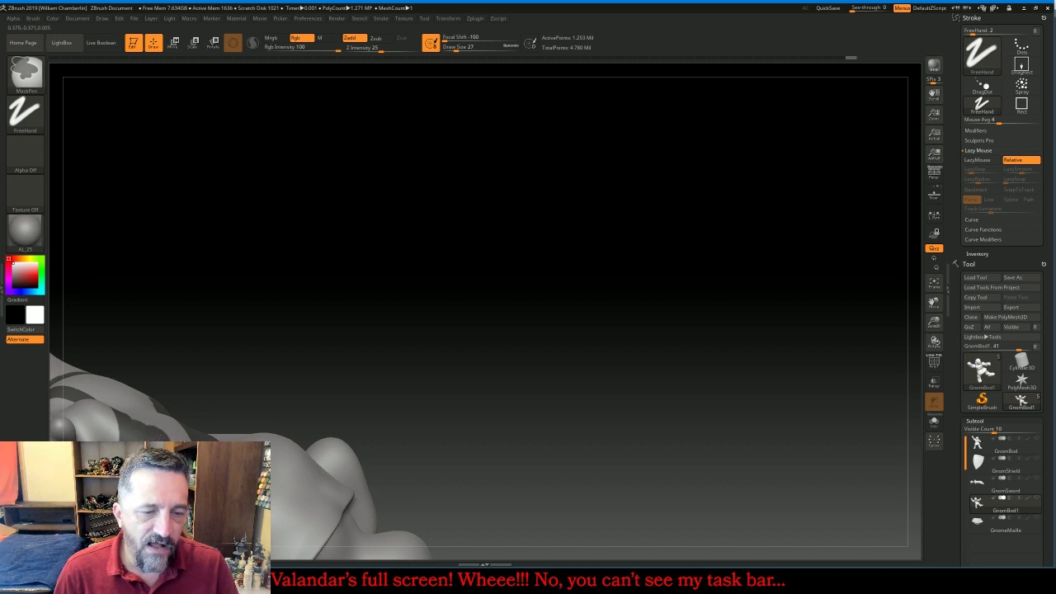
Fill the remaining unmasked areas of the upper back and shoulders inside the garment outline
mouse_move(373, 276)
left_mouse_down()
mouse_move(415, 253)
mouse_move(436, 261)
left_mouse_up()
left_click_drag(933, 301, 1015, 268)
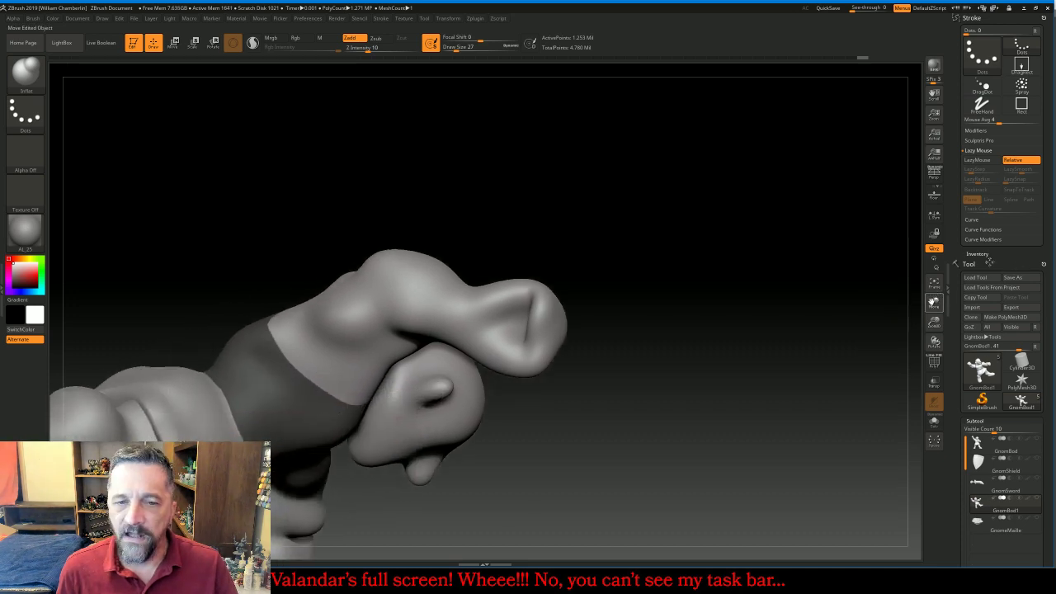
left_click_drag(817, 186, 749, 269)
key("ctrl")
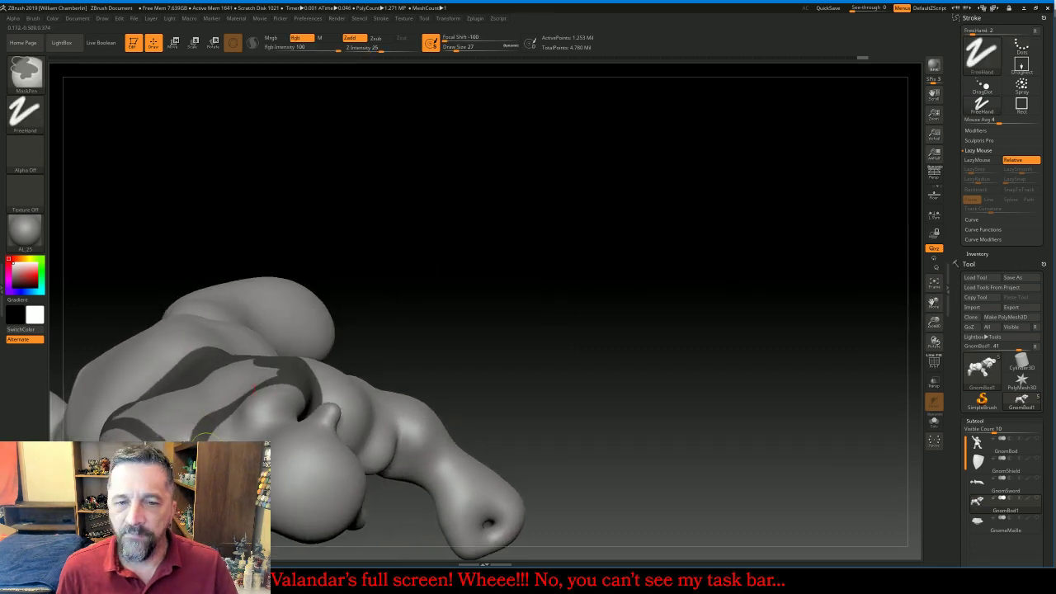
left_click_drag(189, 420, 232, 382, "ctrl")
left_click_drag(486, 226, 495, 275)
mouse_move(241, 369)
left_mouse_down("ctrl")
mouse_move(235, 390)
mouse_move(241, 364)
mouse_move(203, 355)
mouse_move(155, 387)
mouse_move(130, 382)
mouse_move(143, 399)
left_mouse_up("ctrl")
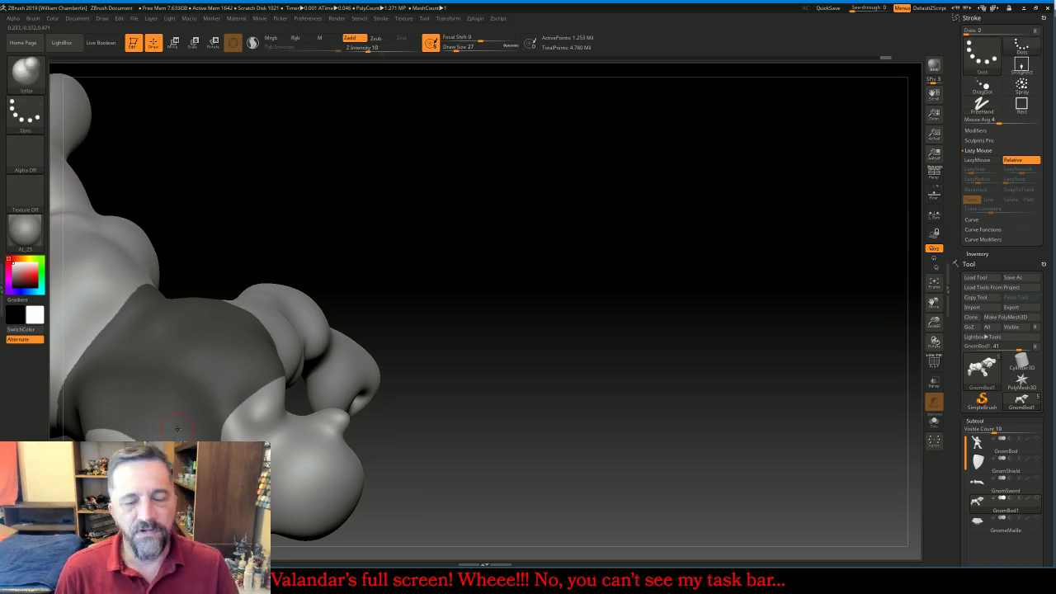
Enable double-sided extraction and preview the masked torso garment at a thickness of 0.0125
mouse_move(641, 401)
left_mouse_down()
mouse_move(605, 293)
mouse_move(608, 261)
mouse_move(623, 286)
left_mouse_up()
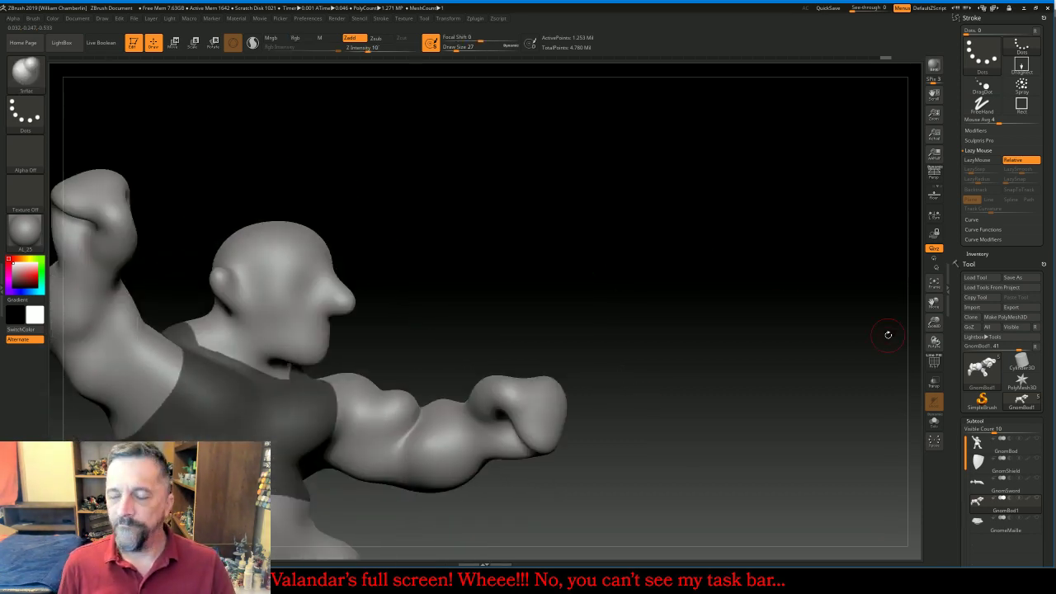
left_click(934, 283)
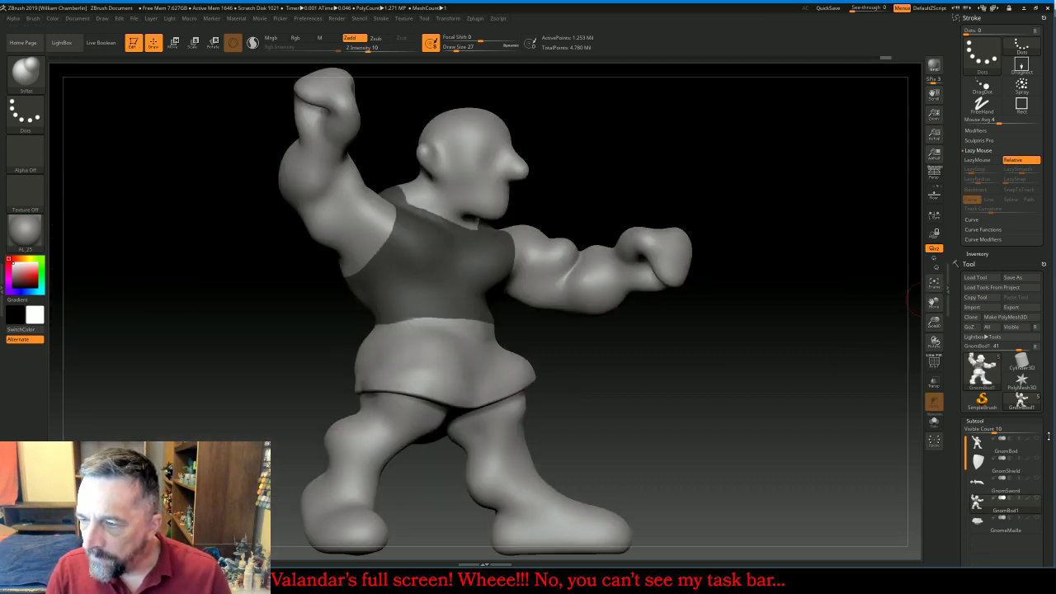
scroll(1002, 450, "down", 7)
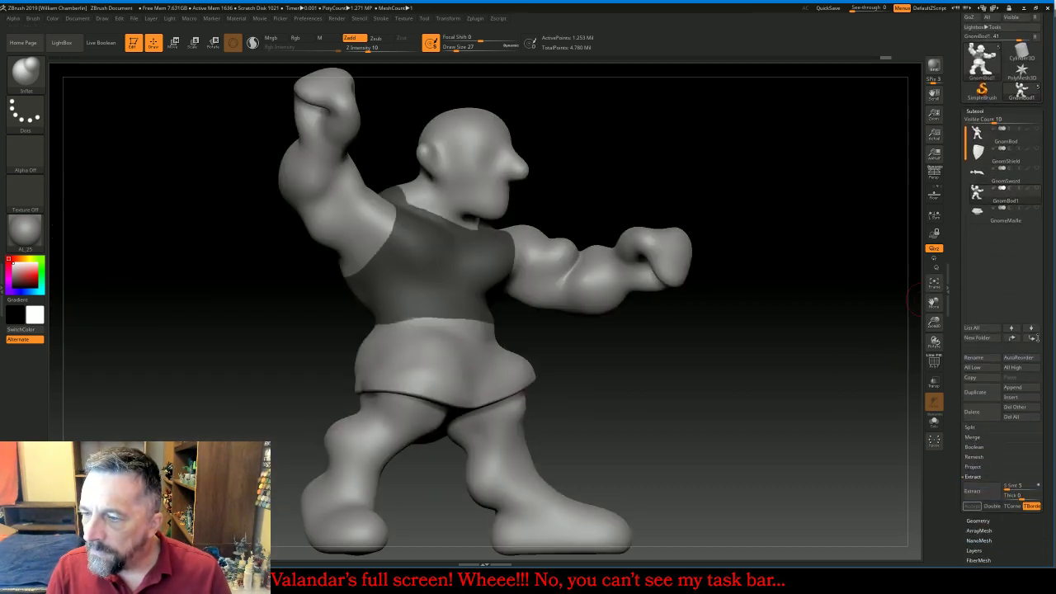
left_click(991, 506)
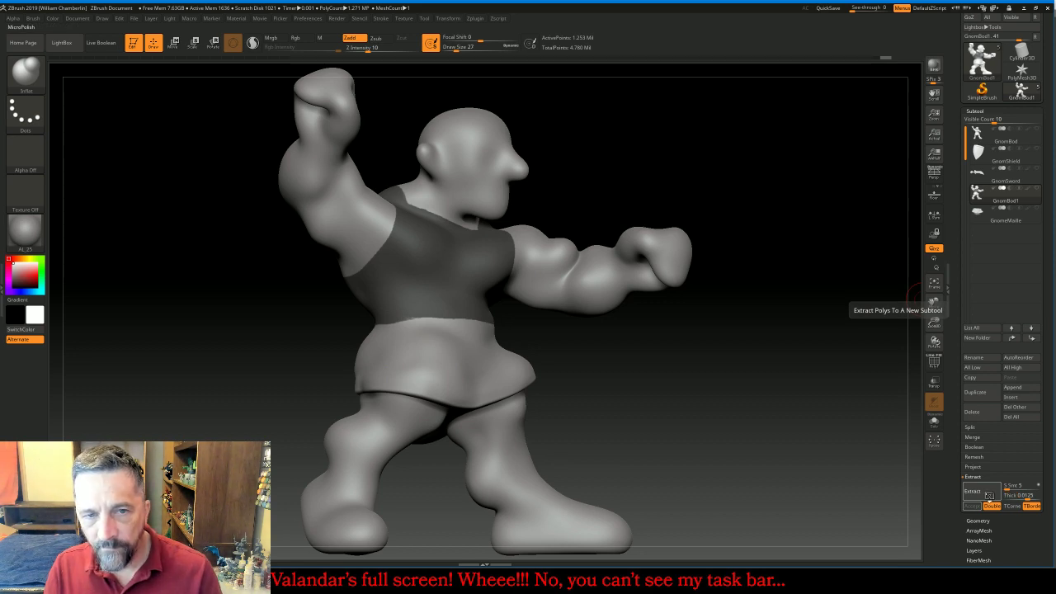
left_click(988, 493)
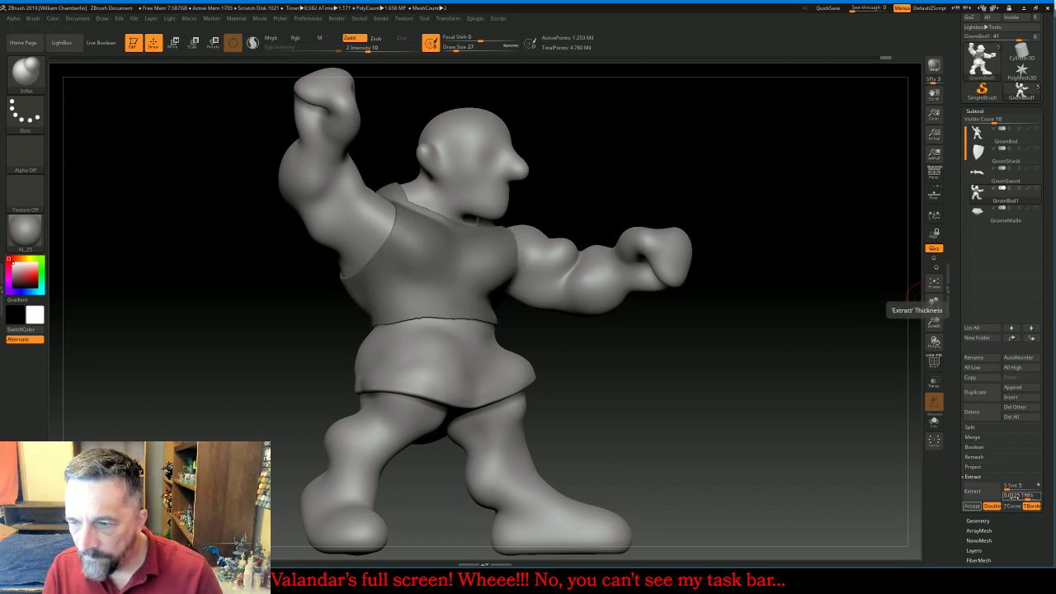
Preview the garment extraction with a thickness of 0.015
key("BackSpace")
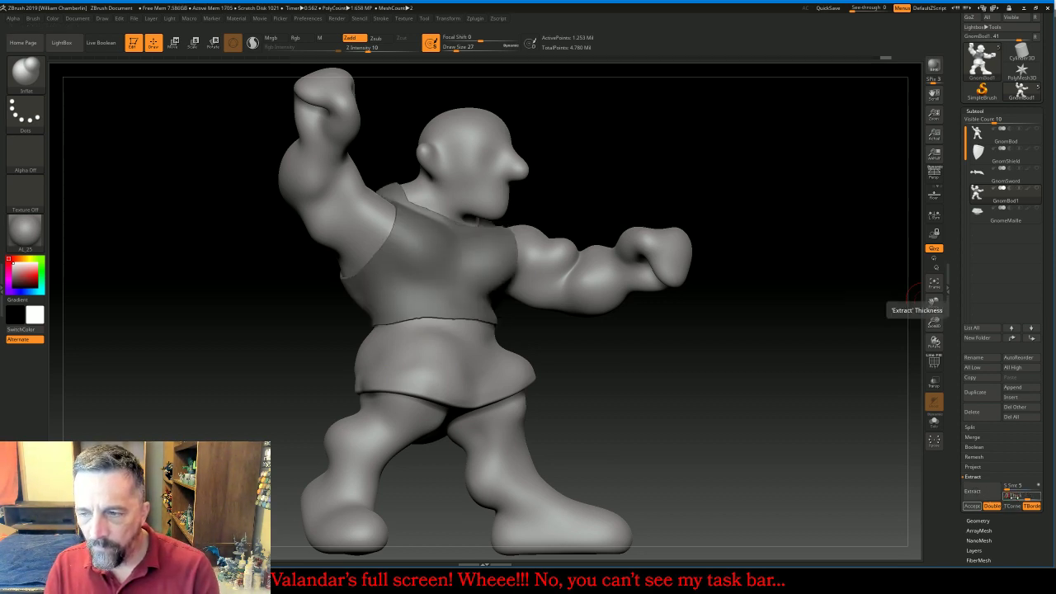
type("0.015")
left_click(973, 491)
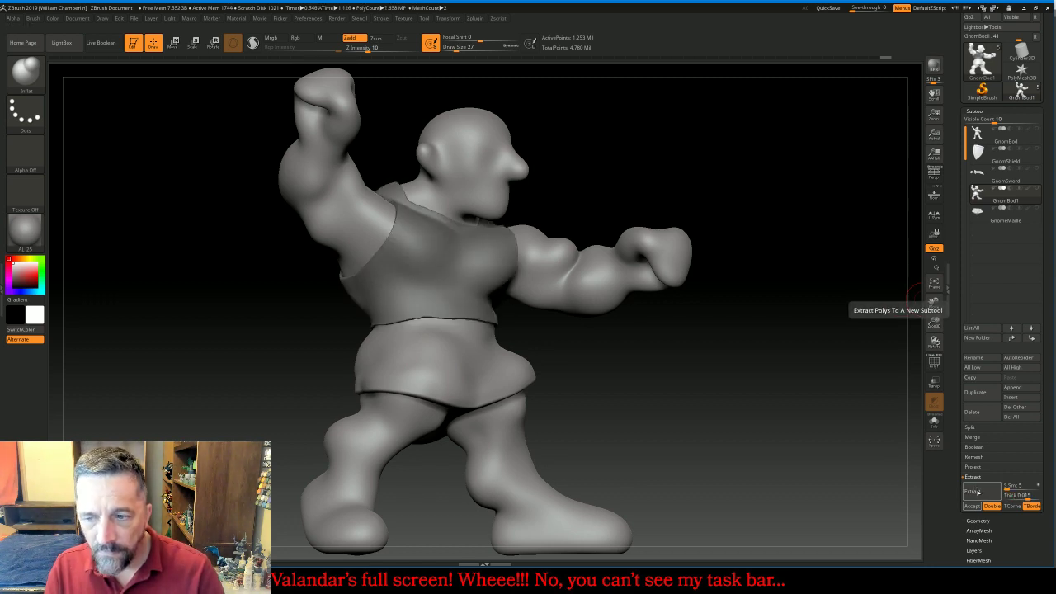
Set the extraction thickness to 0.02, extract the masked garment again and accept it as a new subtool
left_click(1021, 496)
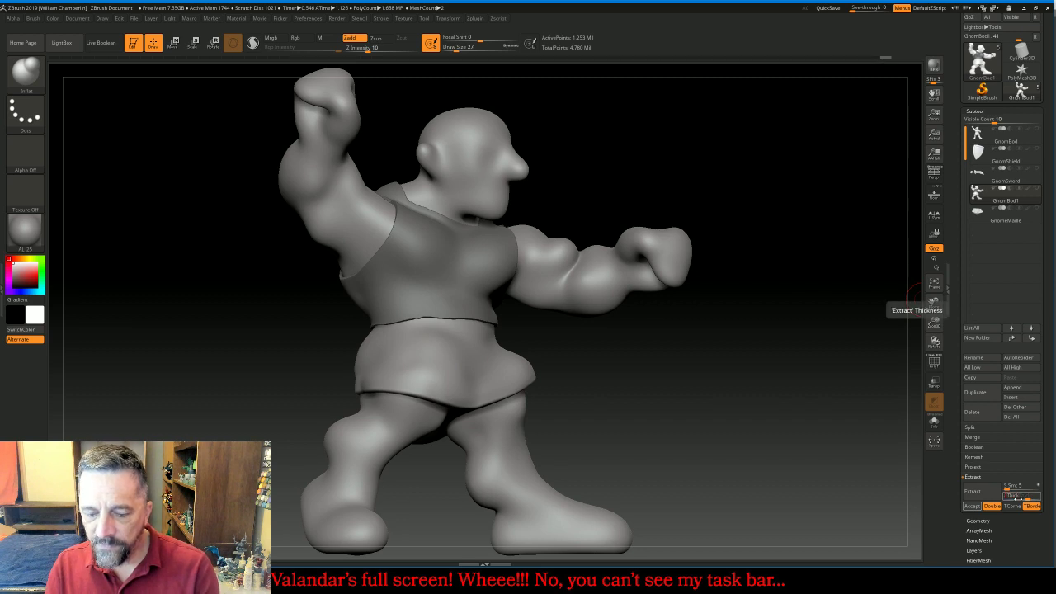
type(".02")
left_click(974, 491)
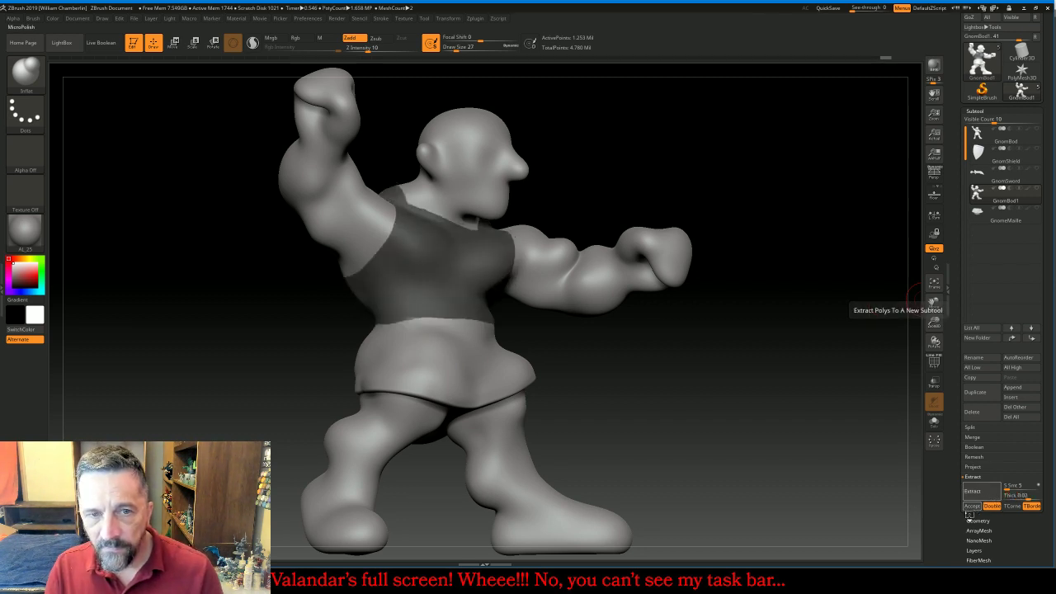
left_click(971, 506)
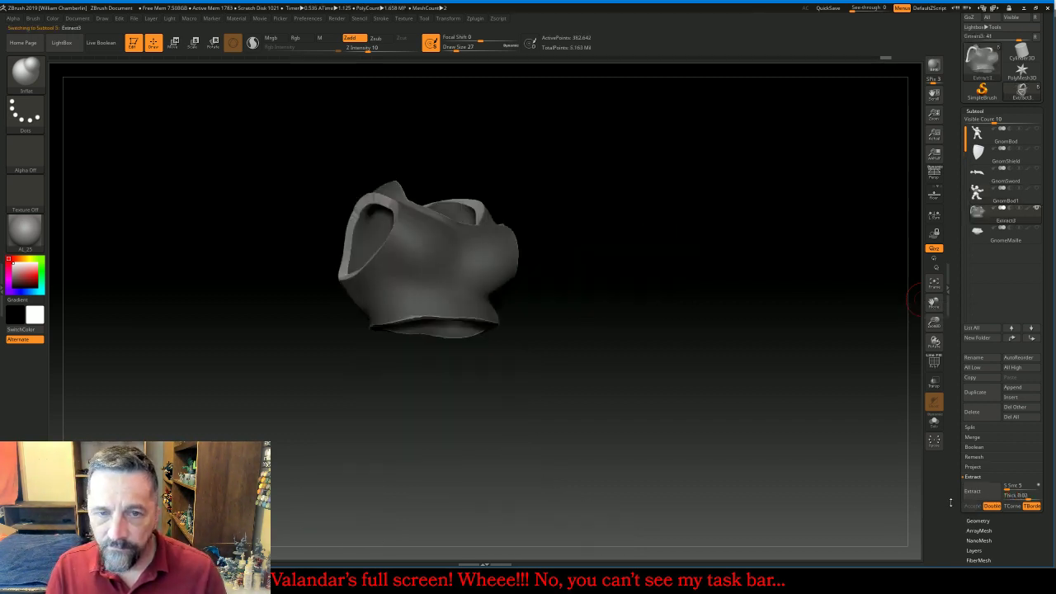
Clear the mask from the extracted garment and show the GnomBod subtool with it
left_click_drag(790, 434, 889, 396)
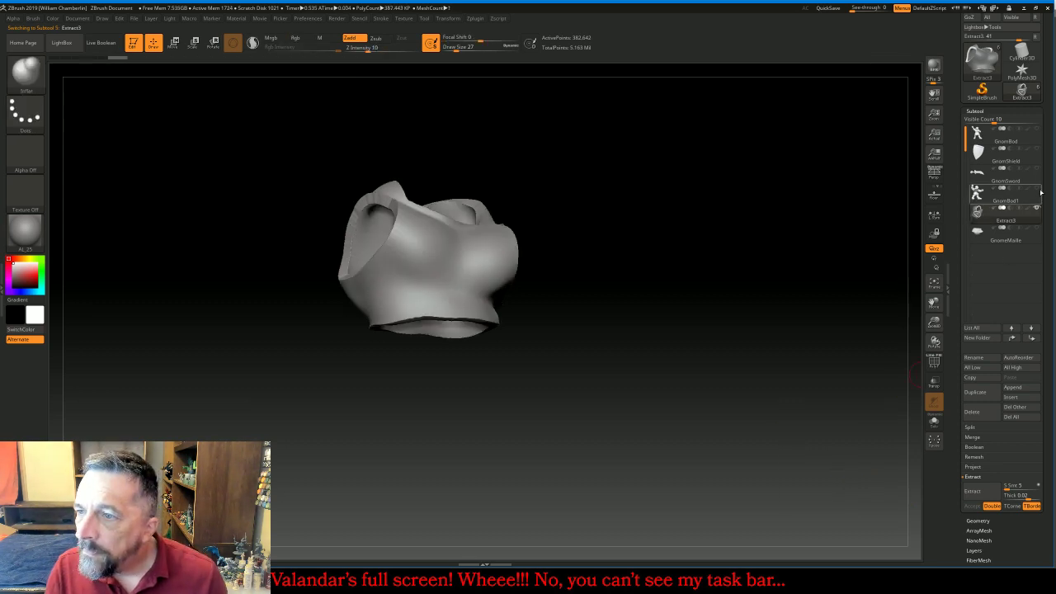
left_click(1038, 132)
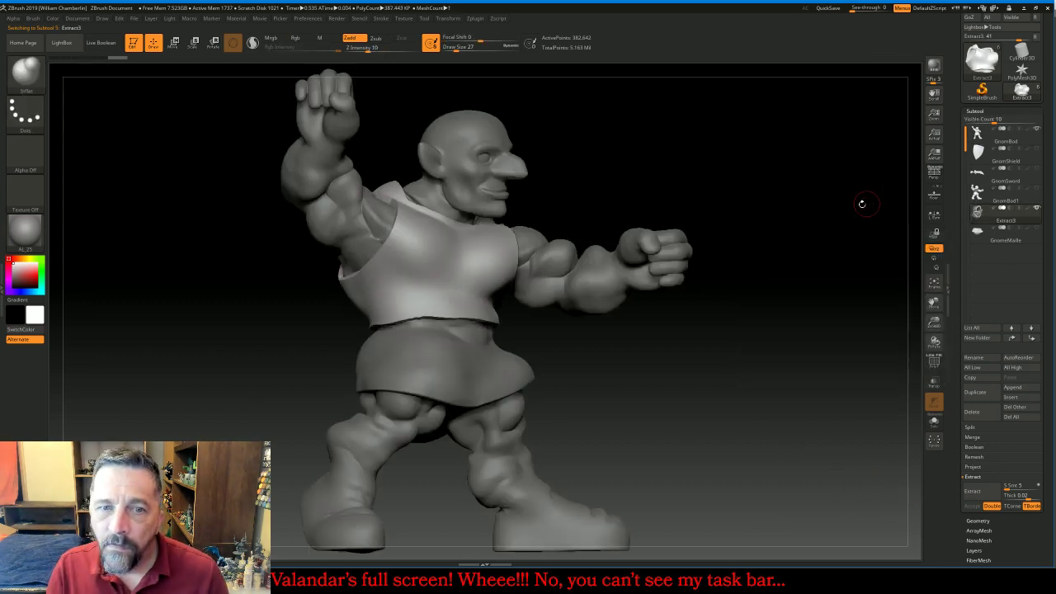
left_click_drag(829, 213, 807, 219)
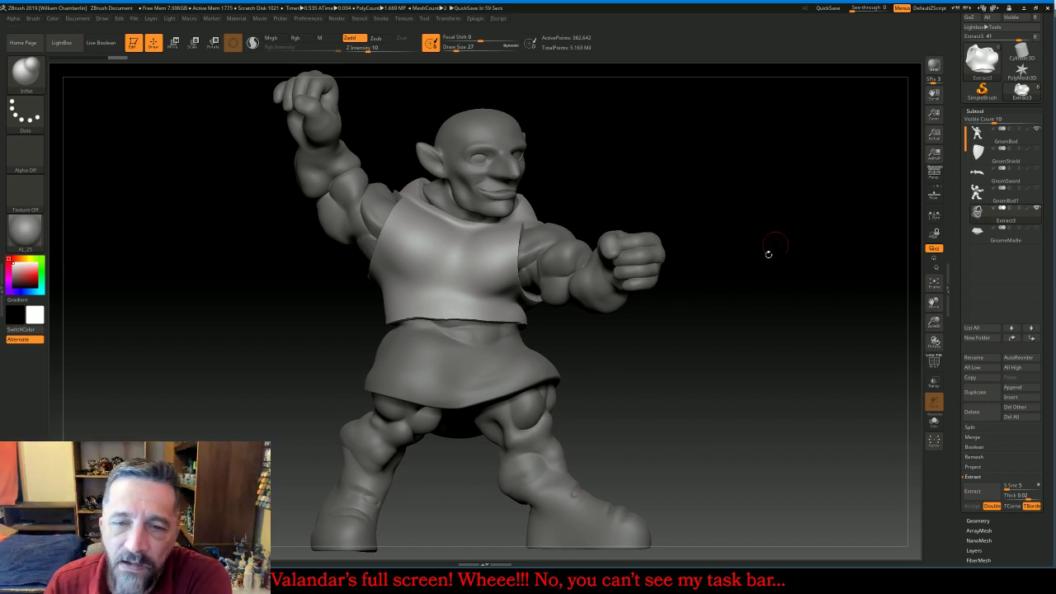
Switch to the ClayBuildup brush with Alpha 01, a draw size of 51 and LazyMouse off
left_click(33, 74)
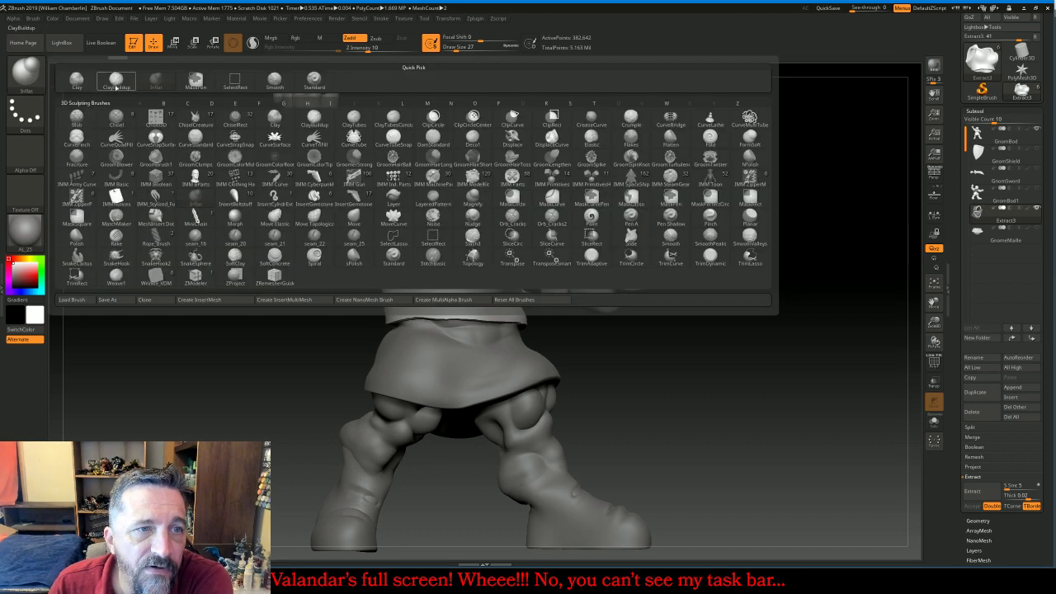
left_click(117, 80)
left_click(29, 146)
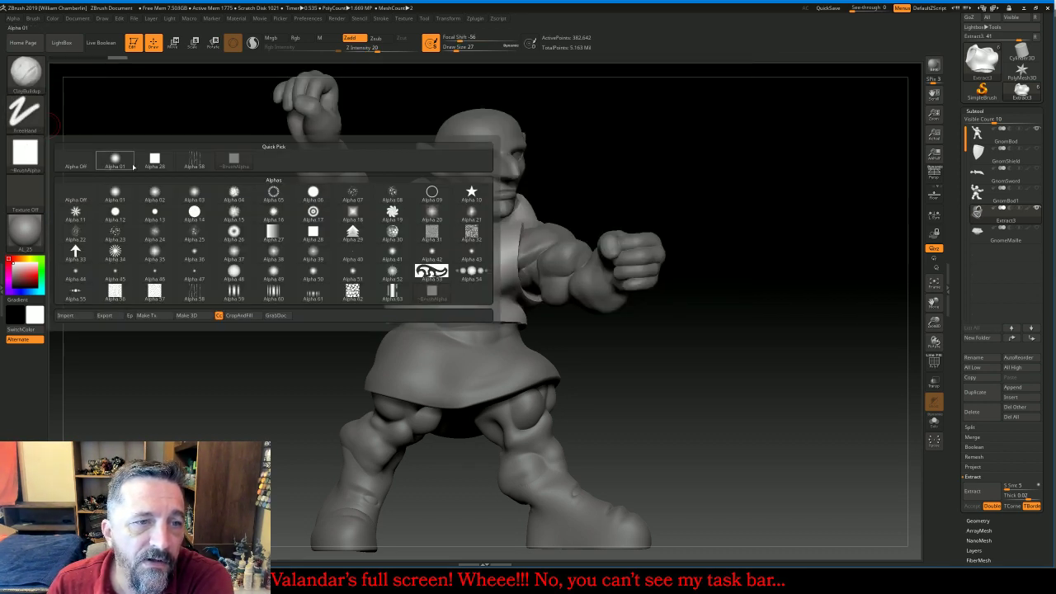
left_click(213, 314)
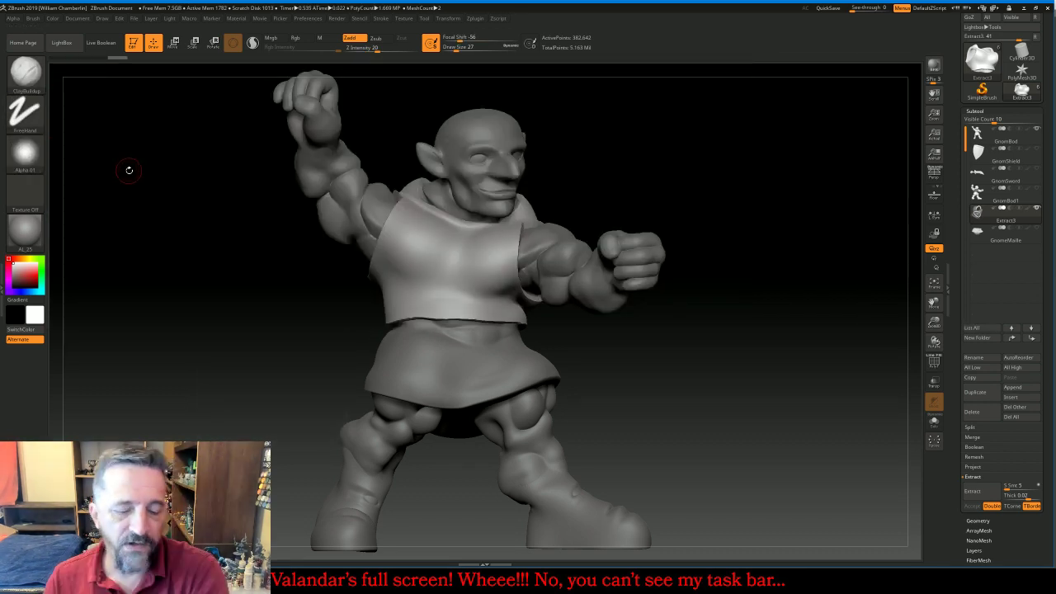
key("bracketright")
key("bracketright")
key("bracketright")
key("bracketright")
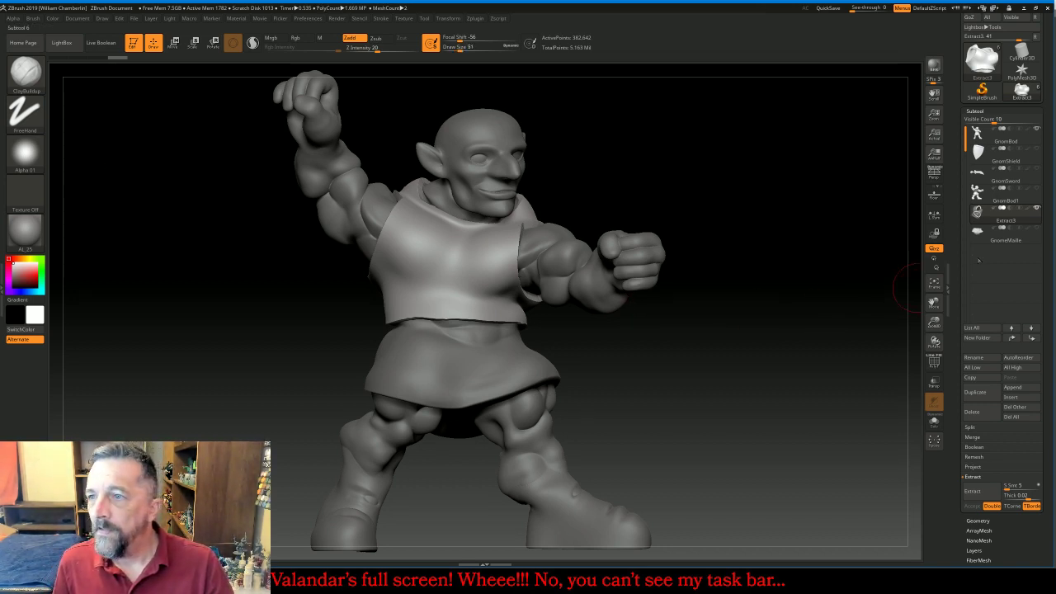
scroll(1004, 138, "up", 4)
left_click(976, 108)
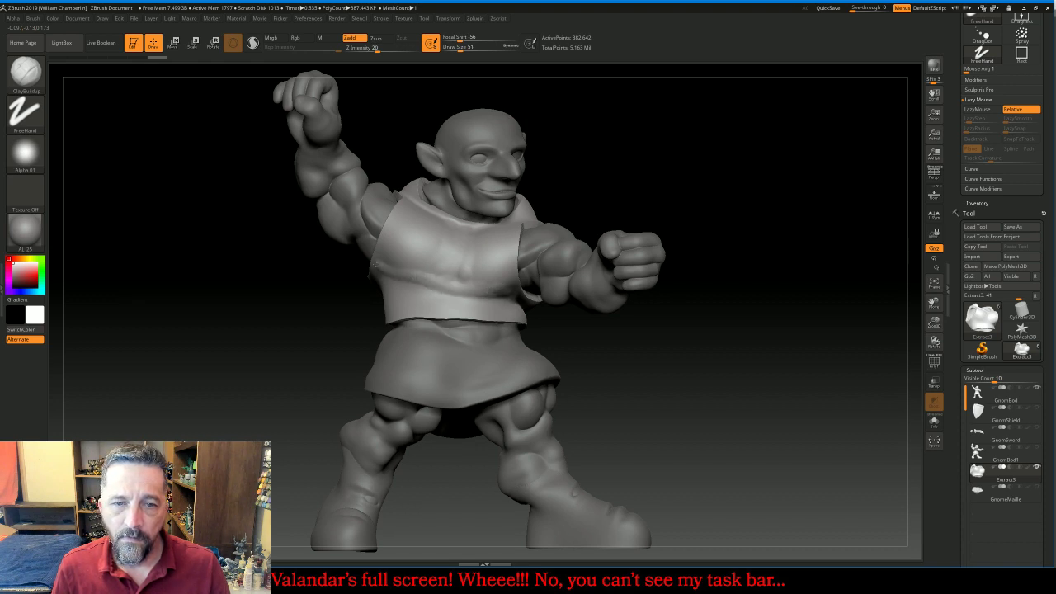
Undo the last stroke on the garment's chest and smooth the middle of its front
key("shift")
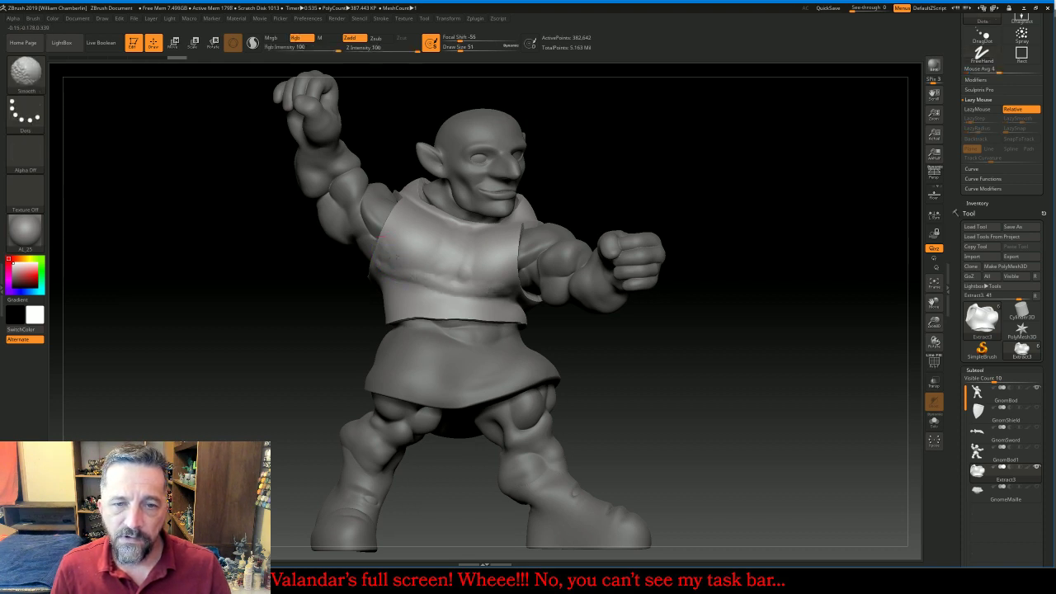
key("ctrl+z")
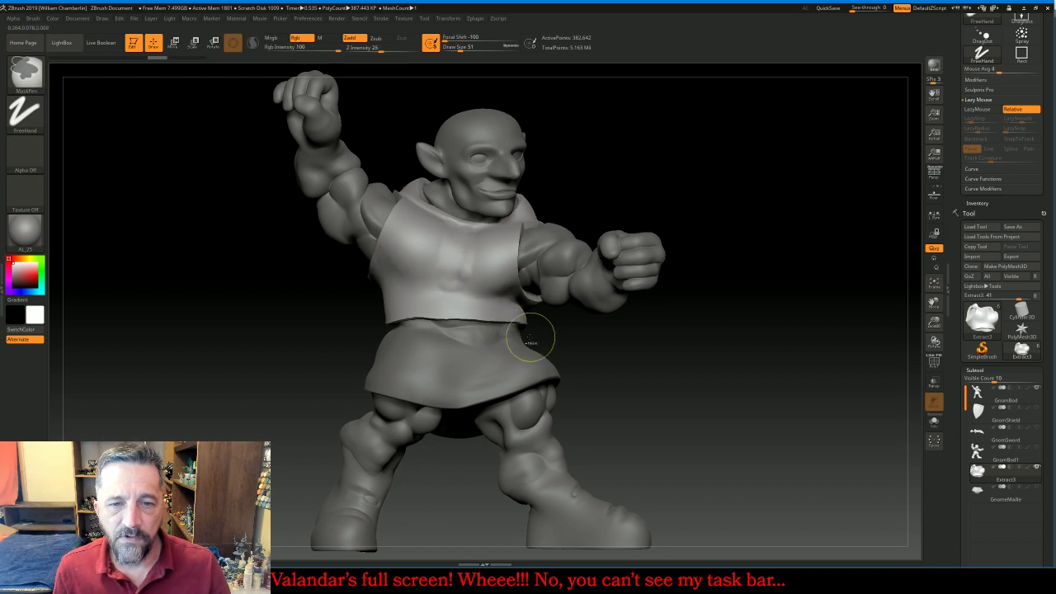
key("shift")
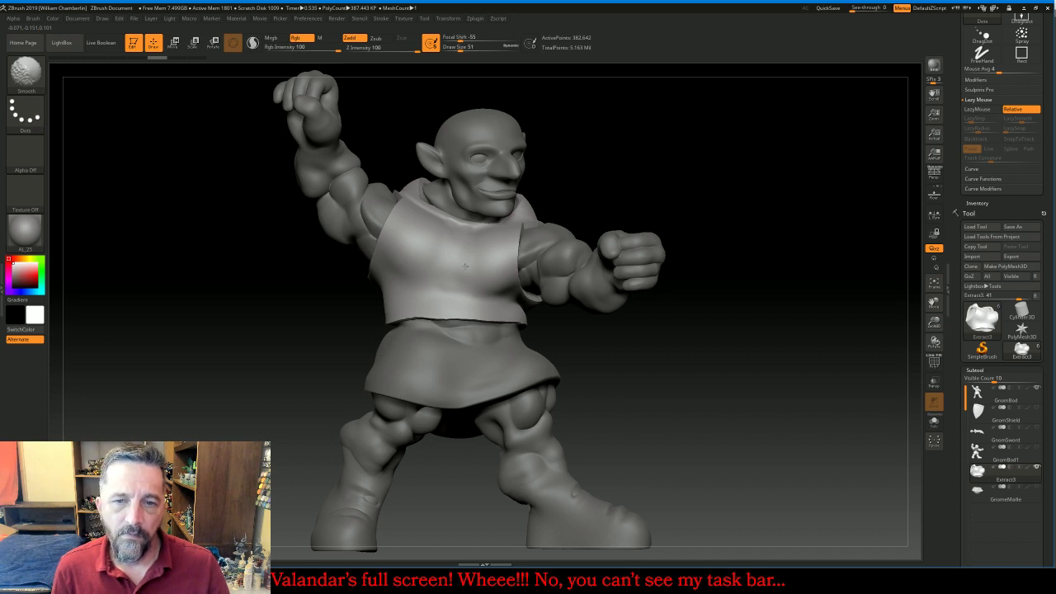
left_click_drag(448, 248, 445, 270, "shift")
key("shift")
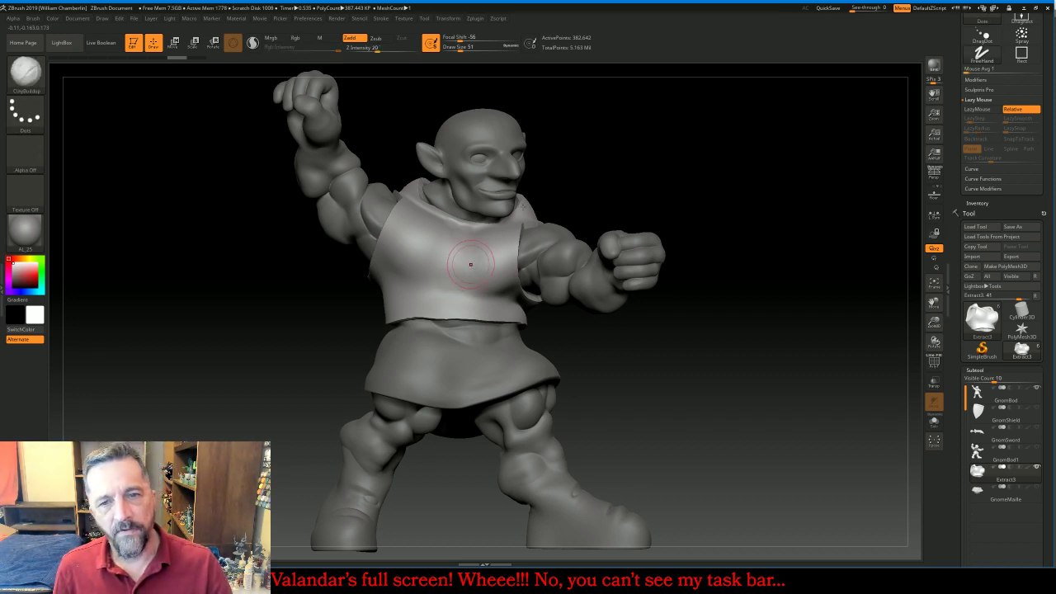
Fill the spine groove on the garment's back with clay strokes and smooth the back surface
left_click_drag(691, 143, 720, 146)
mouse_move(448, 220)
left_mouse_down()
mouse_move(457, 215)
mouse_move(439, 217)
mouse_move(443, 251)
mouse_move(477, 314)
mouse_move(469, 294)
left_mouse_up()
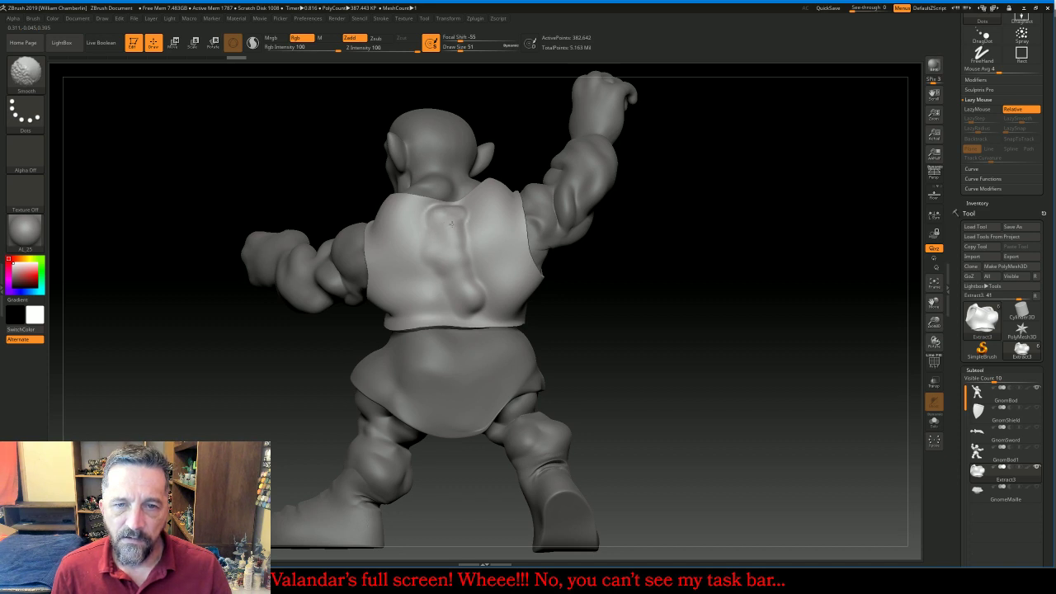
left_click_drag(451, 224, 457, 228, "shift")
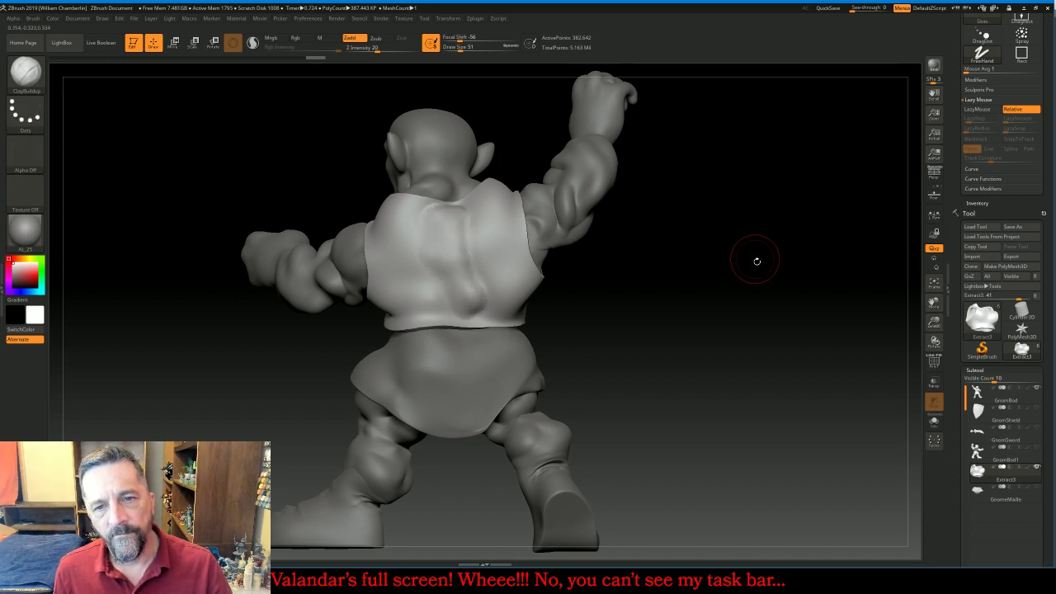
mouse_move(453, 216)
left_mouse_down()
mouse_move(460, 242)
mouse_move(495, 283)
mouse_move(471, 274)
left_mouse_up()
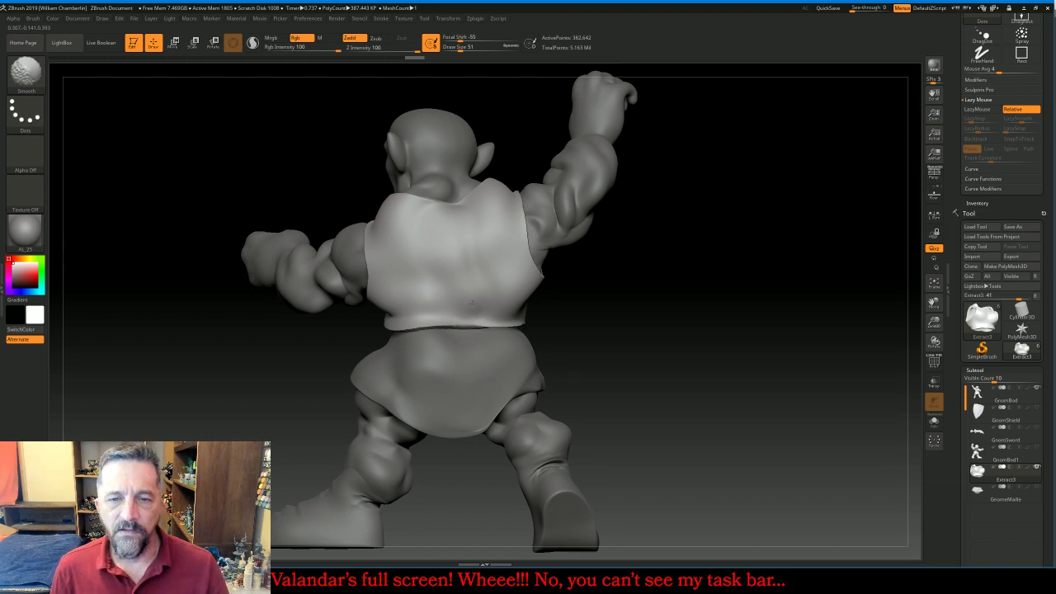
key("shift")
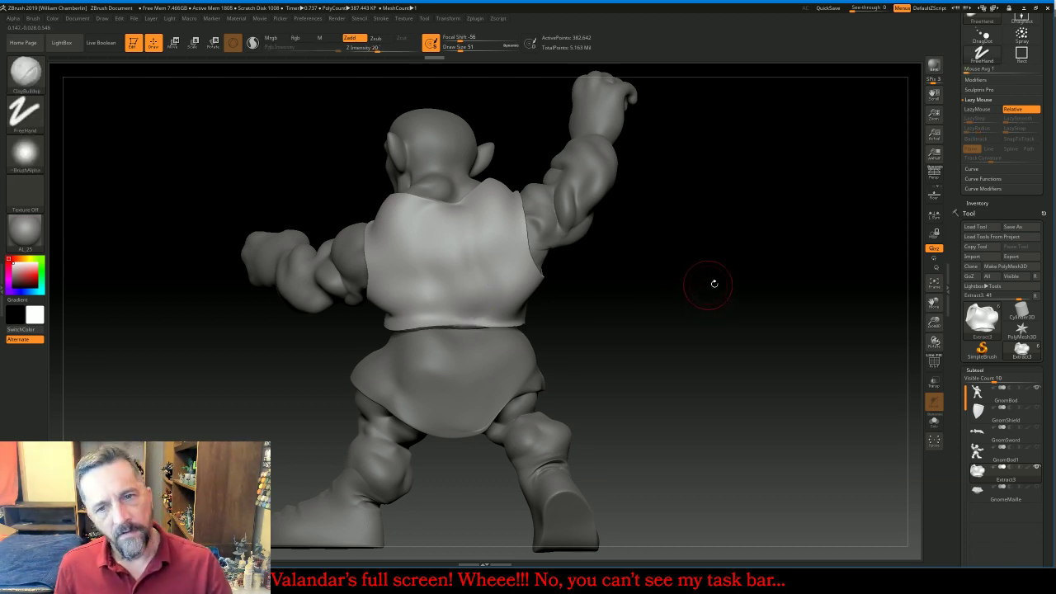
key("shift")
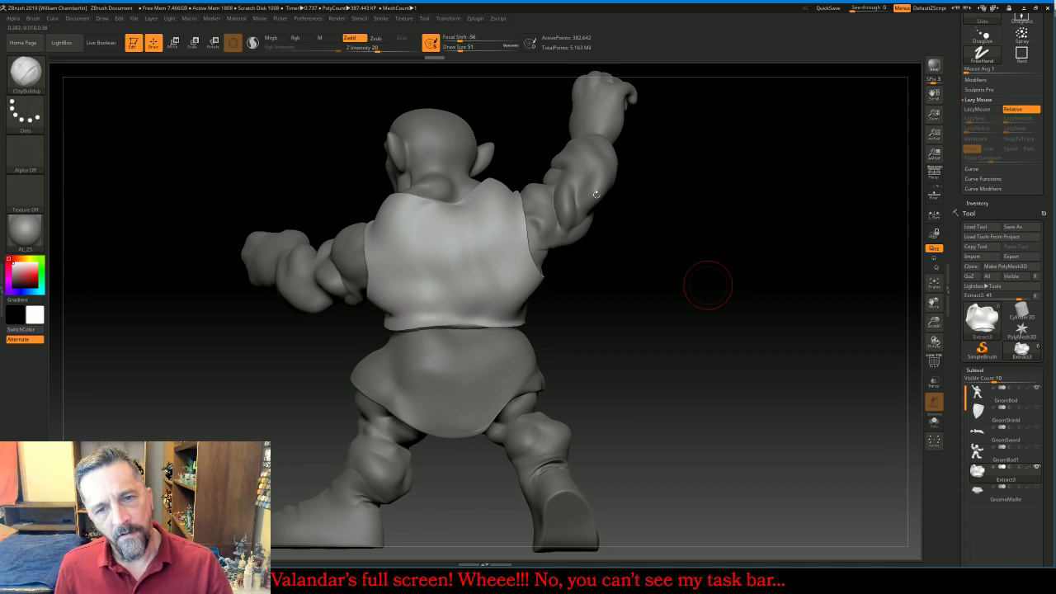
mouse_move(681, 285)
left_mouse_down()
mouse_move(757, 264)
mouse_move(737, 270)
left_mouse_up()
key("shift")
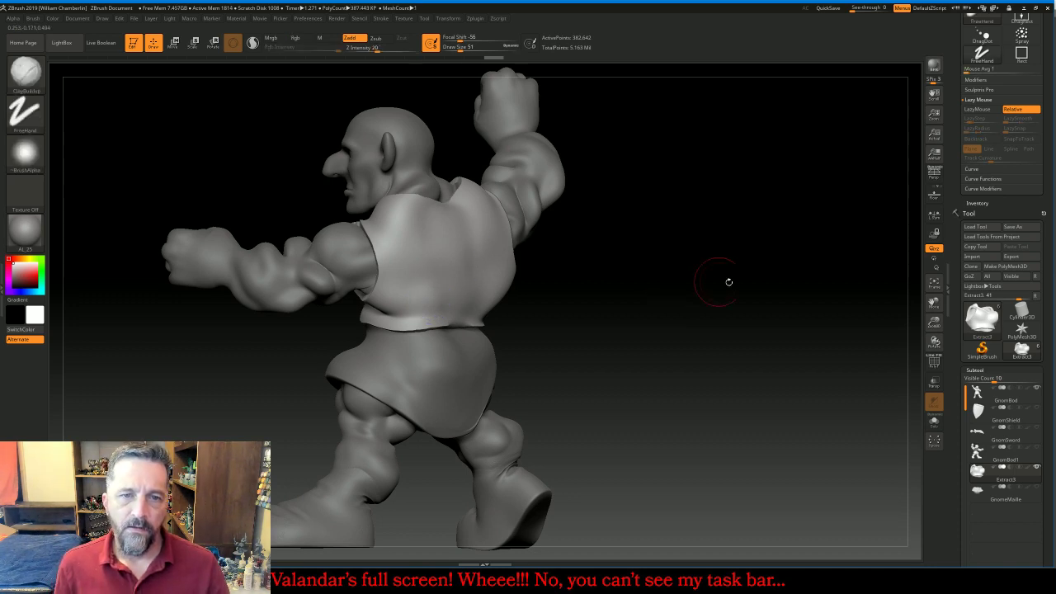
Remesh the extracted garment with DynaMesh at a resolution of 768
mouse_move(726, 278)
left_mouse_down()
mouse_move(751, 264)
mouse_move(788, 277)
mouse_move(768, 255)
left_mouse_up()
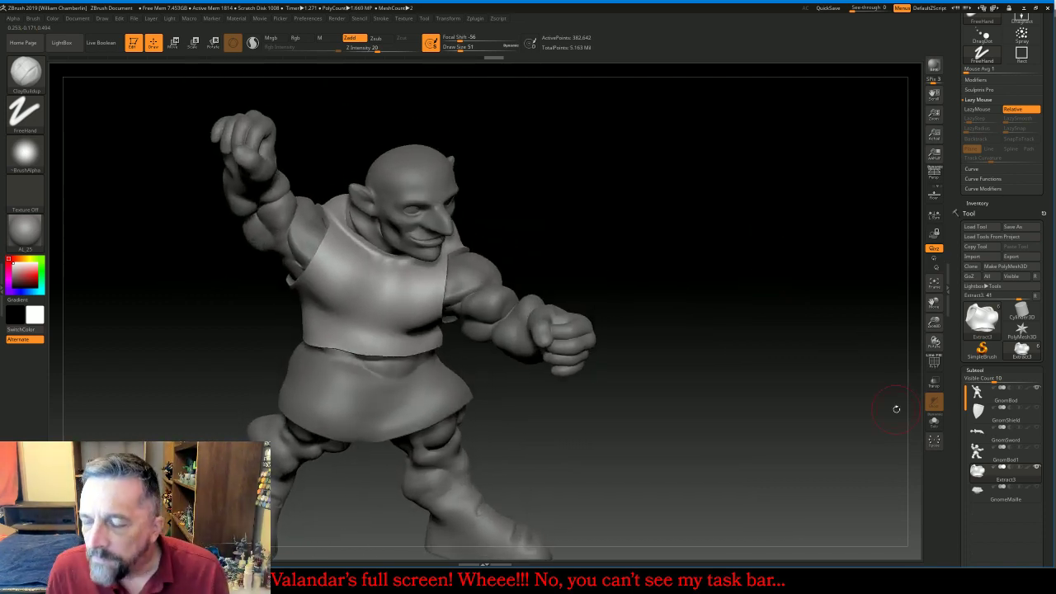
left_click_drag(1053, 382, 1051, 279)
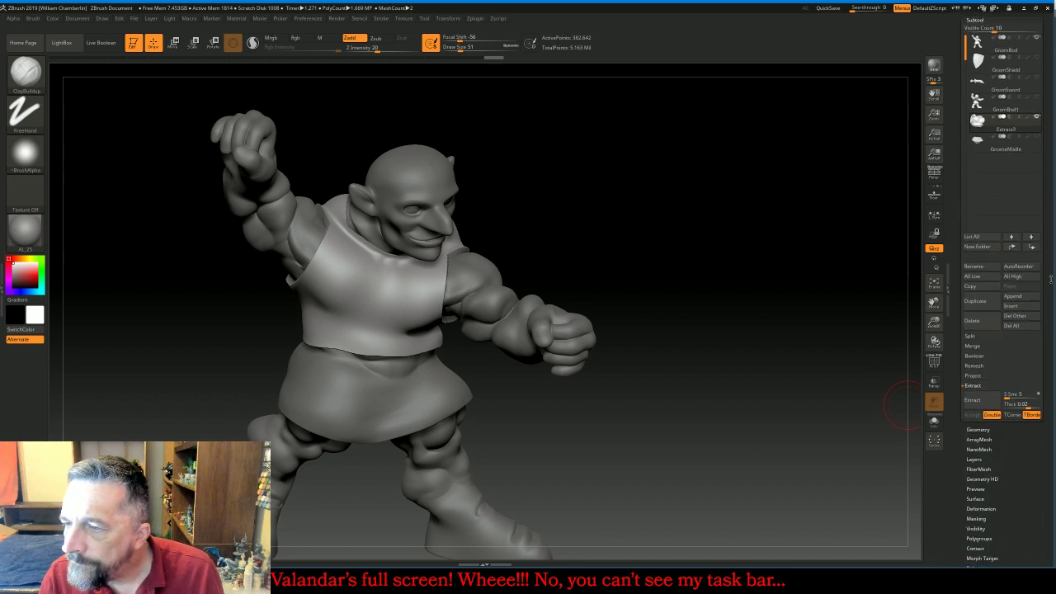
left_click(992, 429)
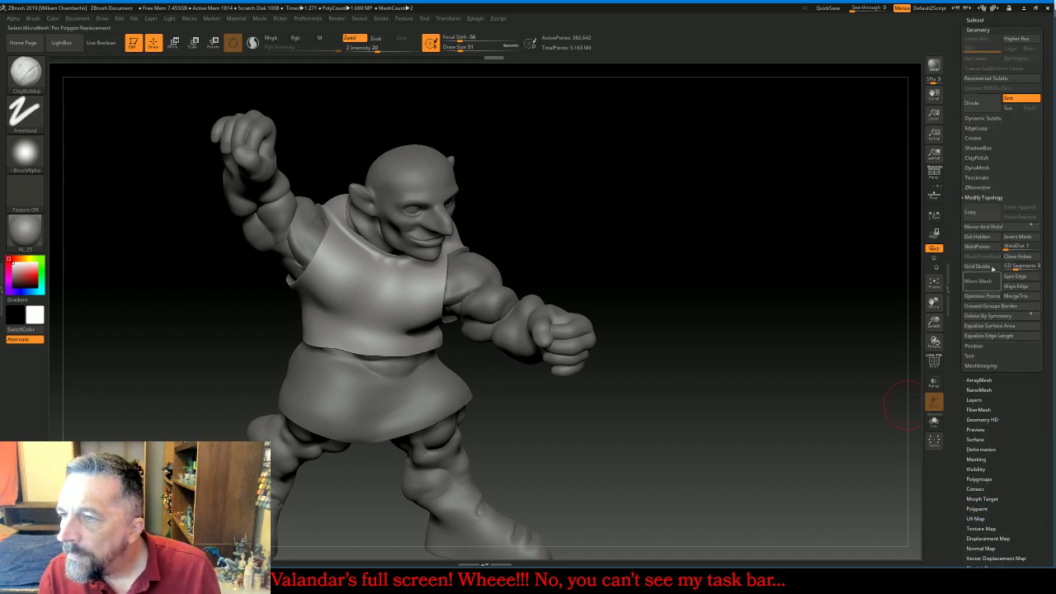
left_click(989, 168)
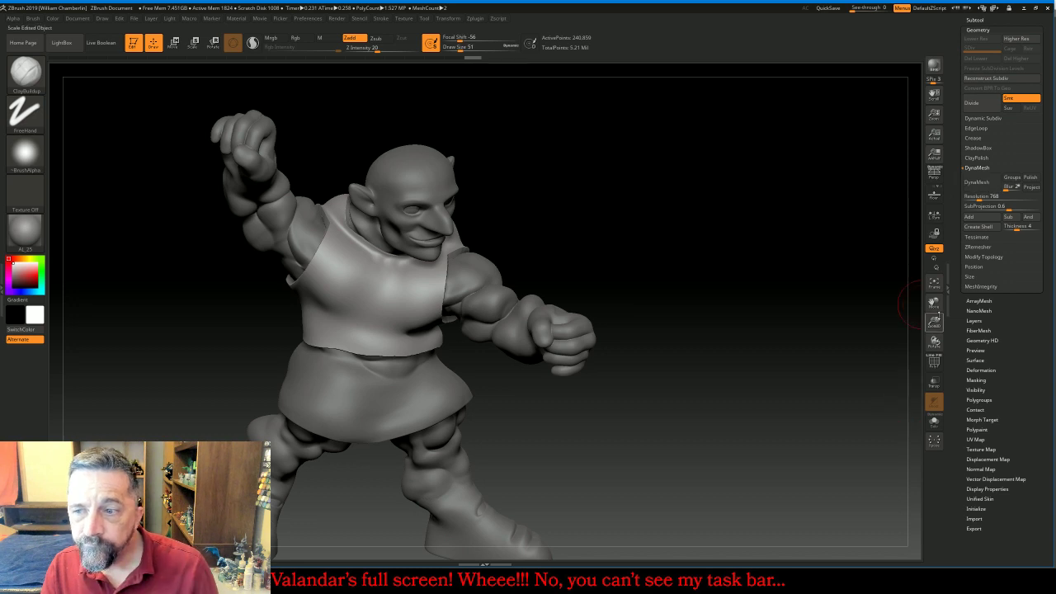
Reduce the draw size to 15 and smooth the garment around the neckline and raised-arm shoulder
mouse_move(934, 323)
left_mouse_down()
mouse_move(936, 305)
mouse_move(950, 337)
left_mouse_up()
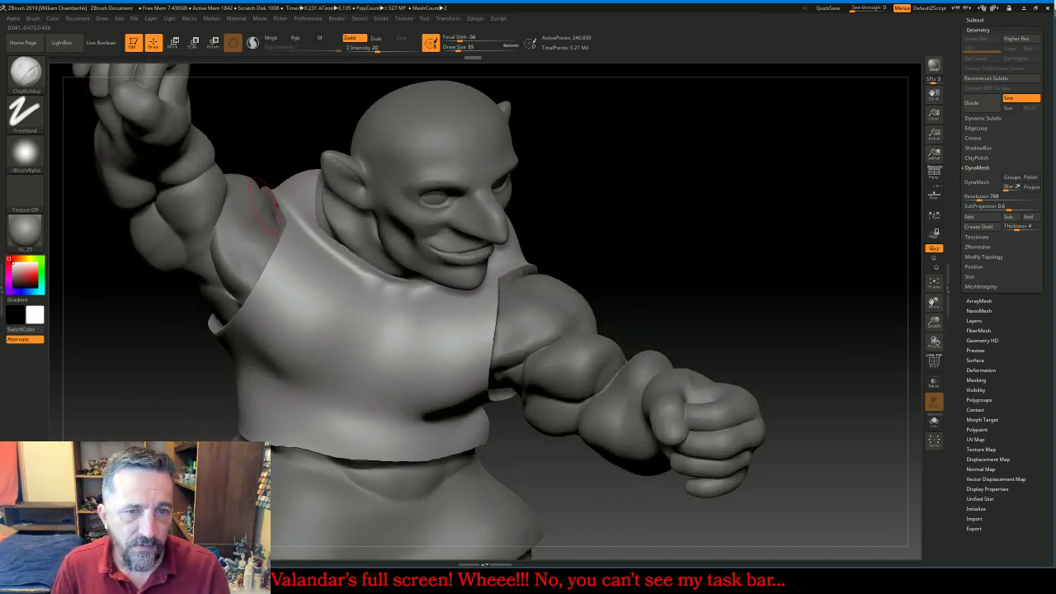
key("shift")
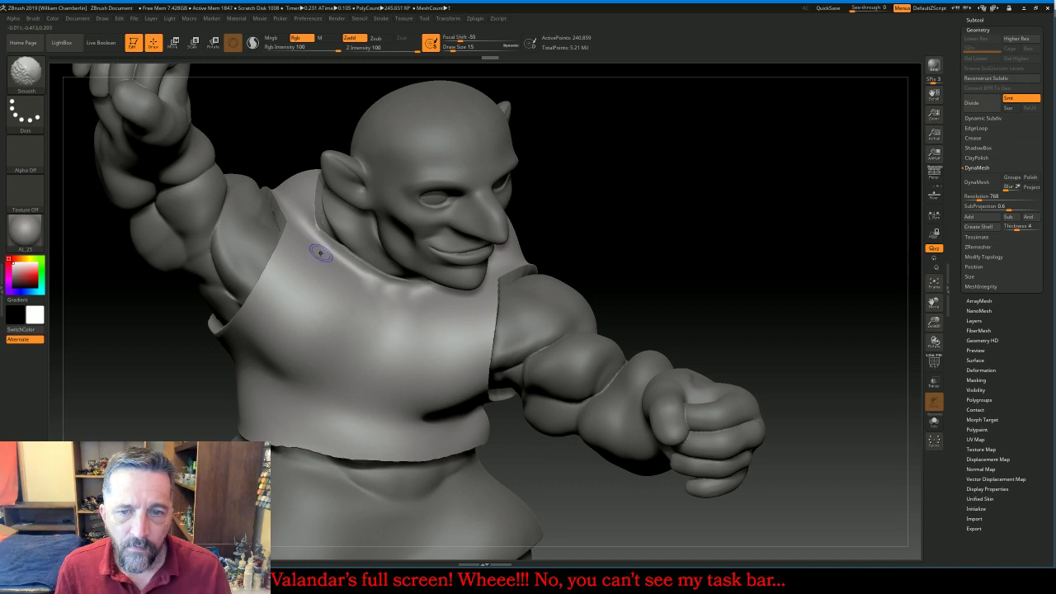
left_click_drag(627, 235, 691, 233)
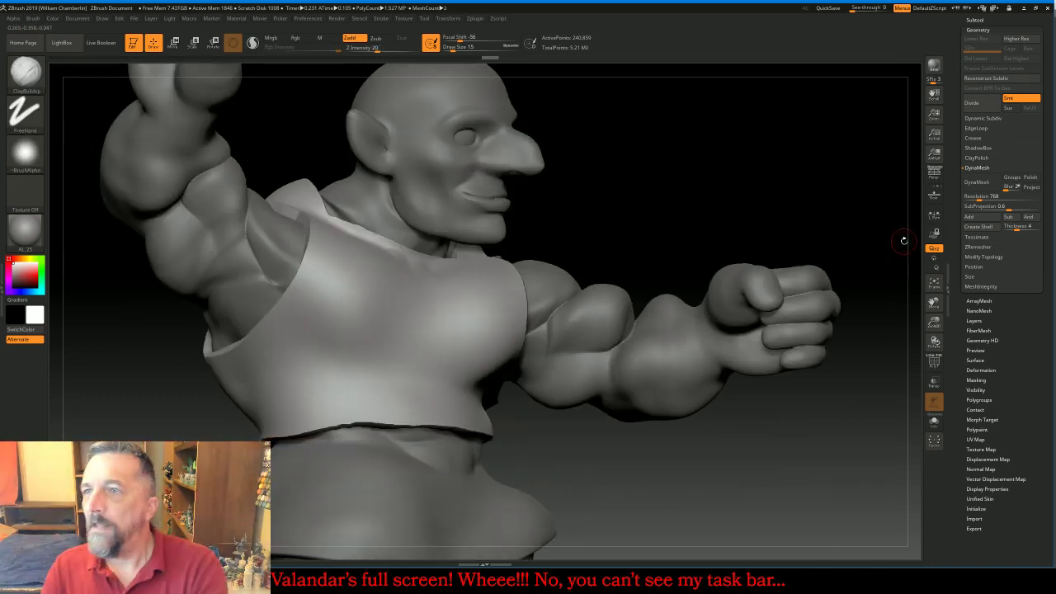
Show the GnomeMaille chainmail skirt, make the smoothed GnomBod1 body active, and hide the detailed body
left_click(986, 20)
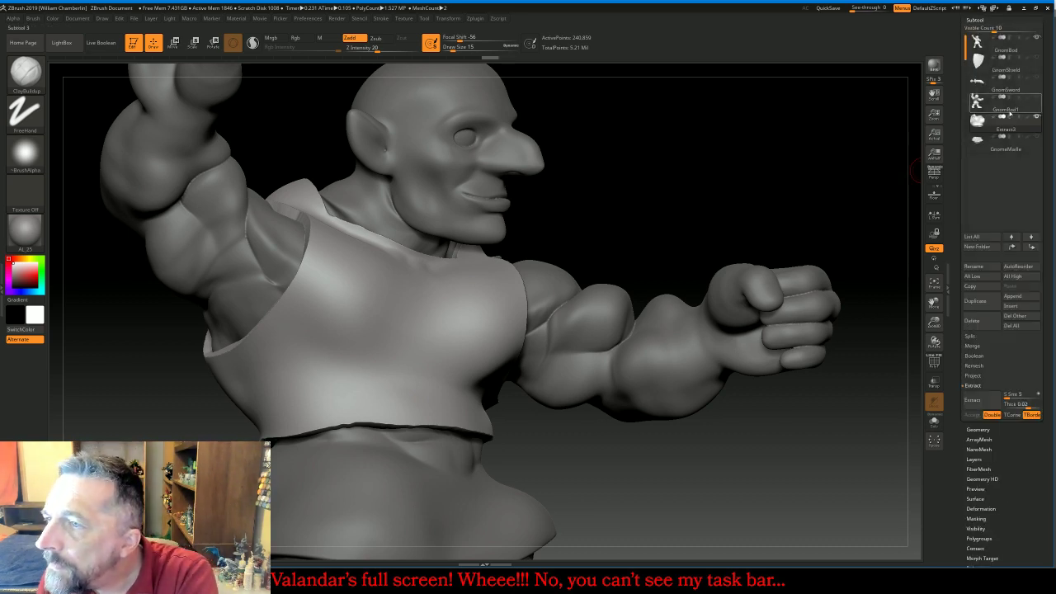
left_click(1038, 138)
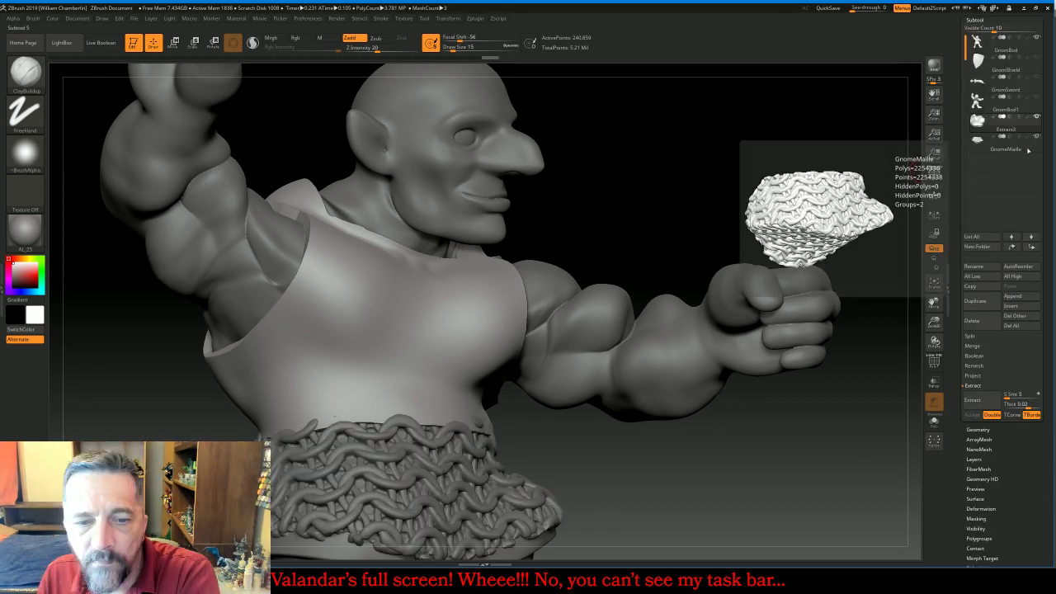
left_click_drag(934, 323, 933, 285)
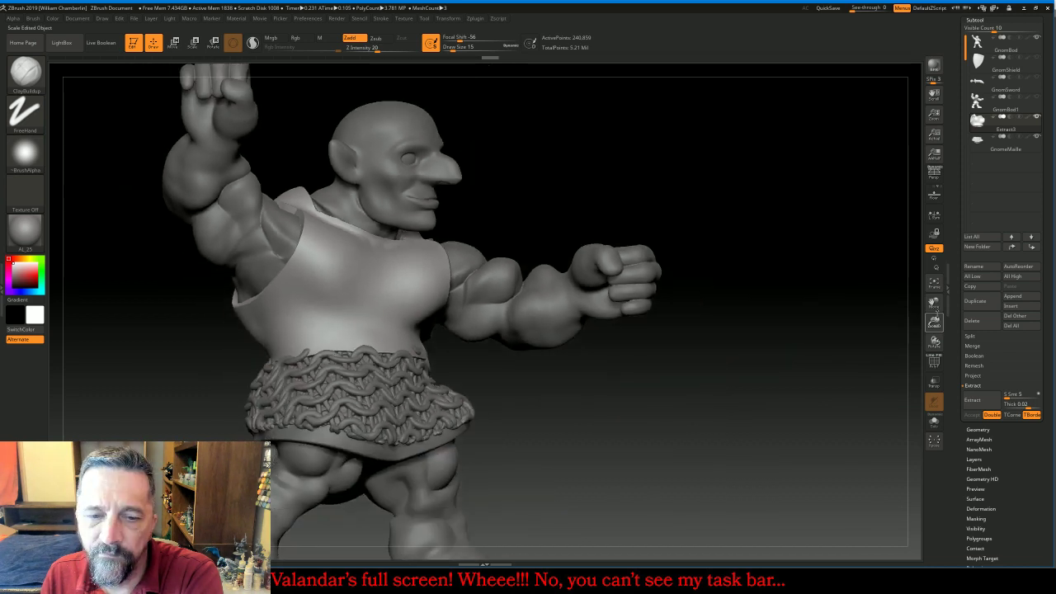
left_click(979, 105)
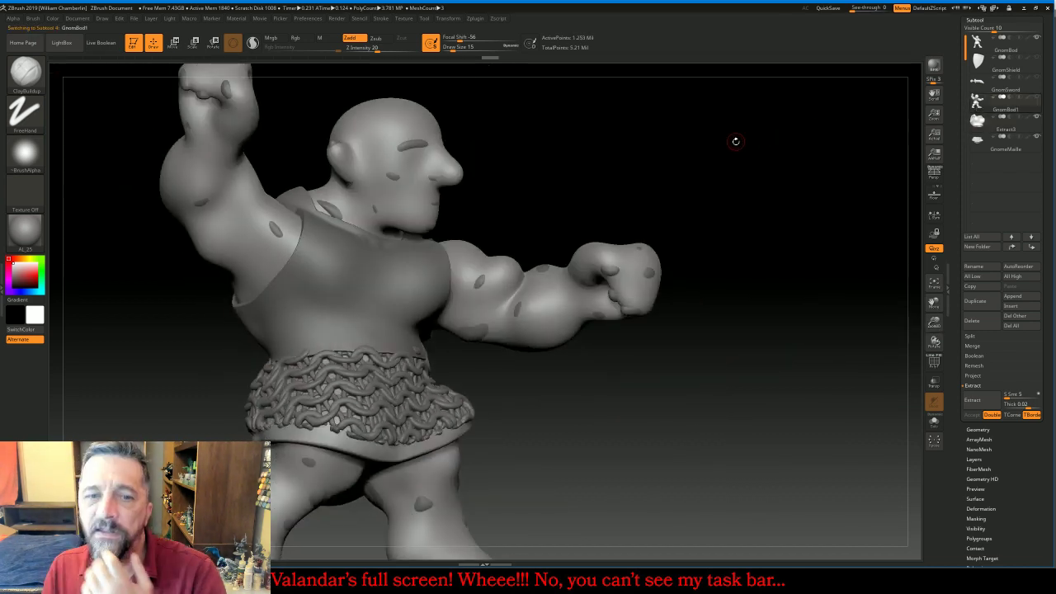
left_click(1037, 39)
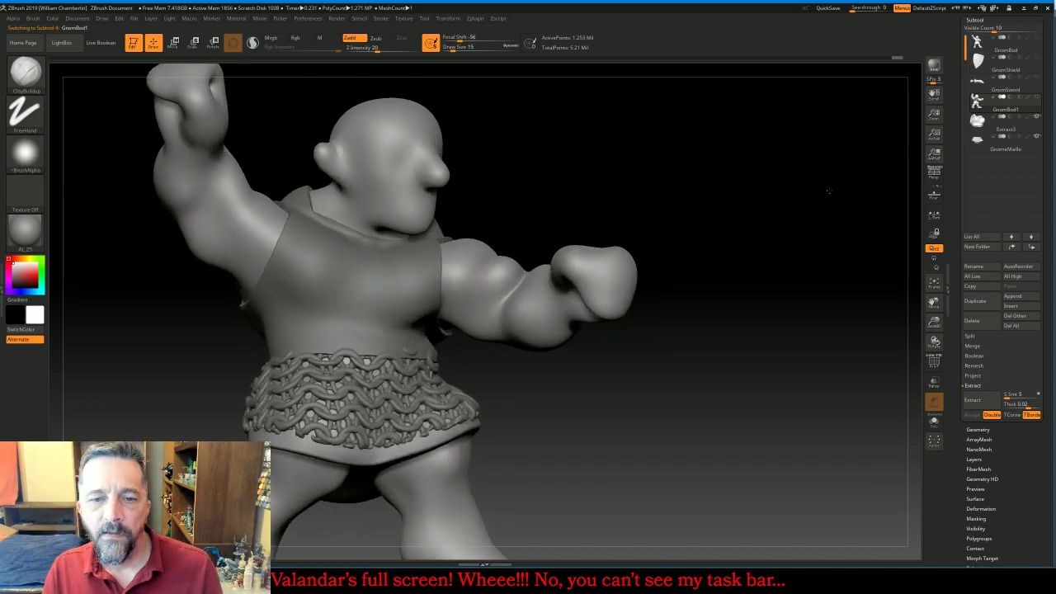
Turn on transparency so the smoothed body can be worked on through the garment and chainmail
left_click_drag(828, 190, 603, 213)
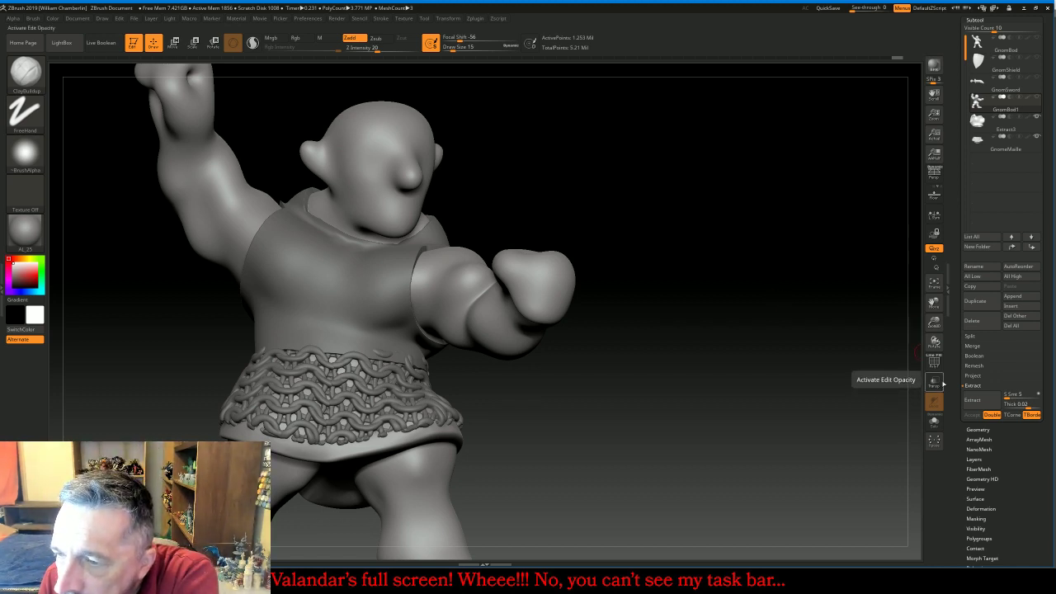
left_click(935, 382)
left_click_drag(828, 336, 832, 342)
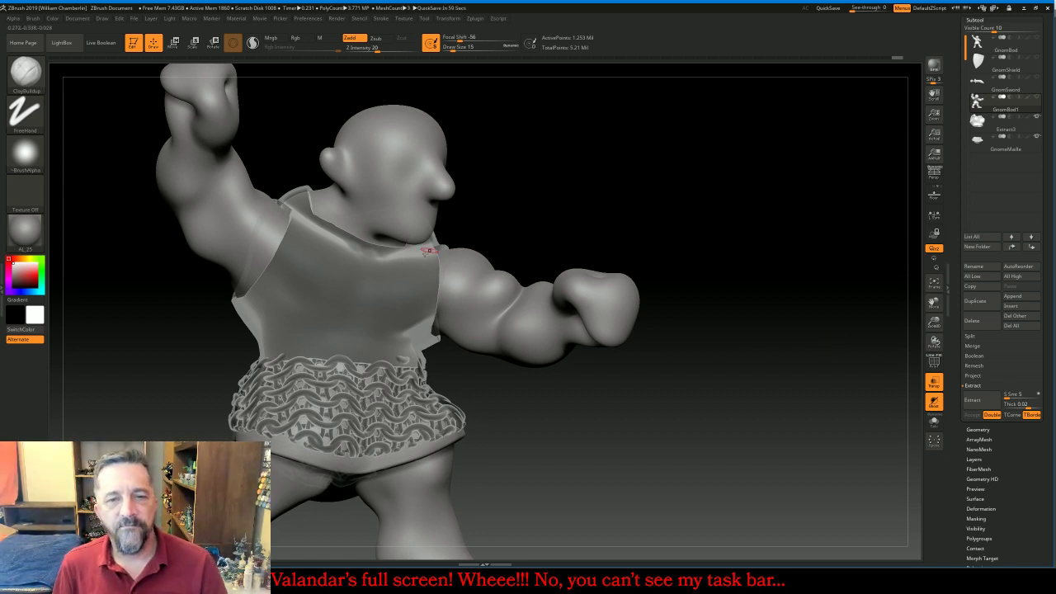
Clear the trial mask from the chest and enable LazyMouse for the MaskPen brush
key("ctrl")
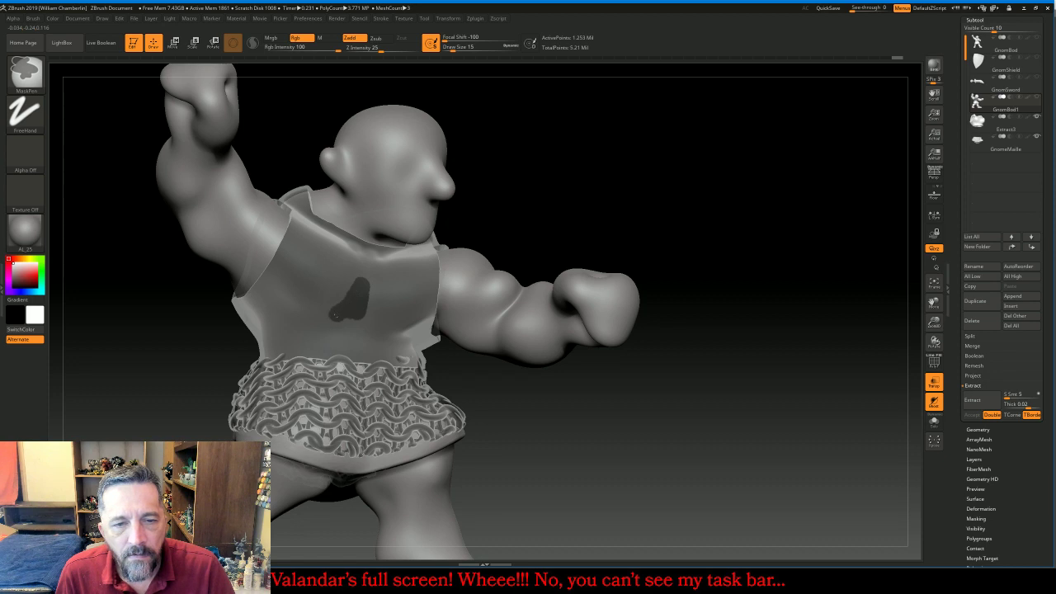
left_click_drag(608, 223, 715, 195, "ctrl")
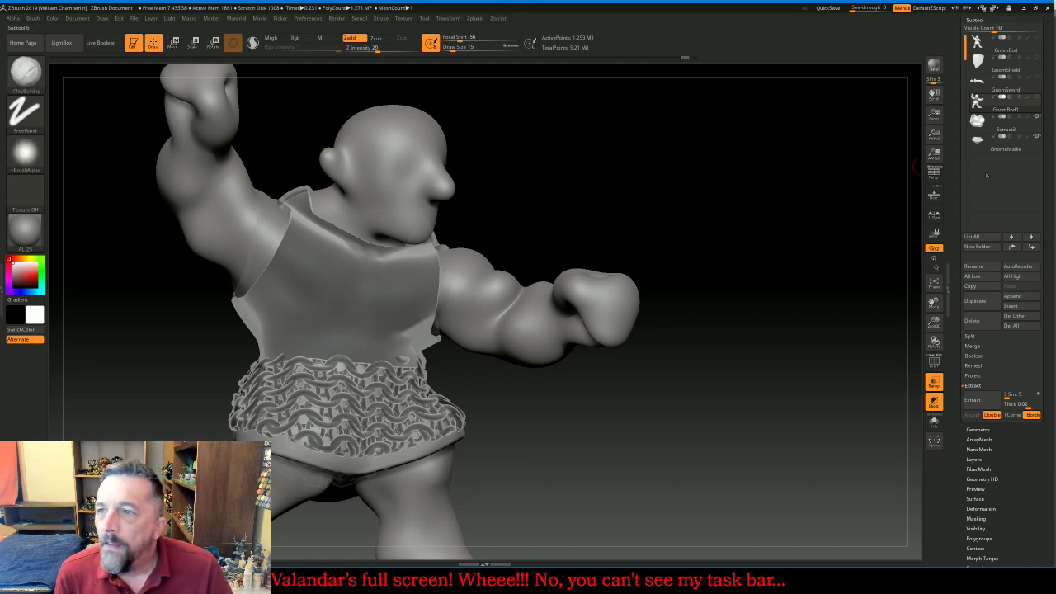
left_click_drag(992, 177, 993, 457)
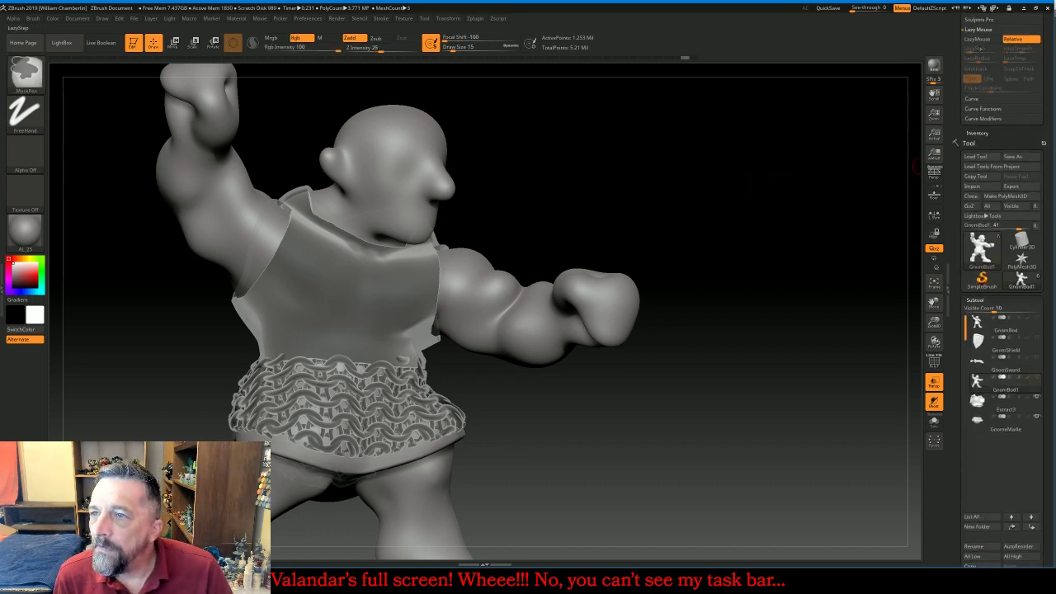
left_click(978, 39)
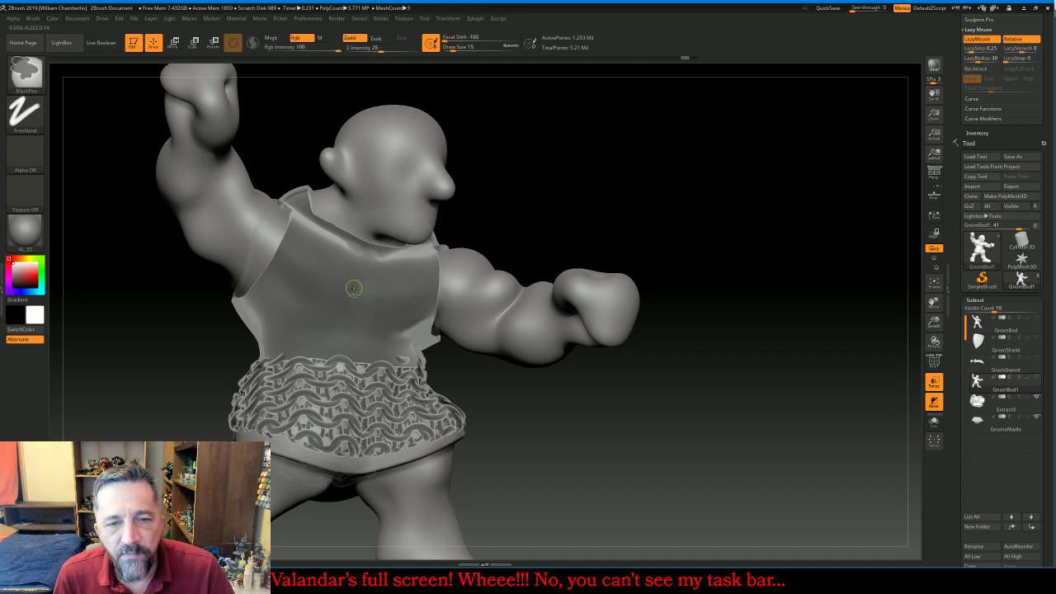
Mask an inverted-V band on the body's front, running from the middle of the chest down to the ribs on both sides
left_click_drag(360, 274, 351, 306, "ctrl")
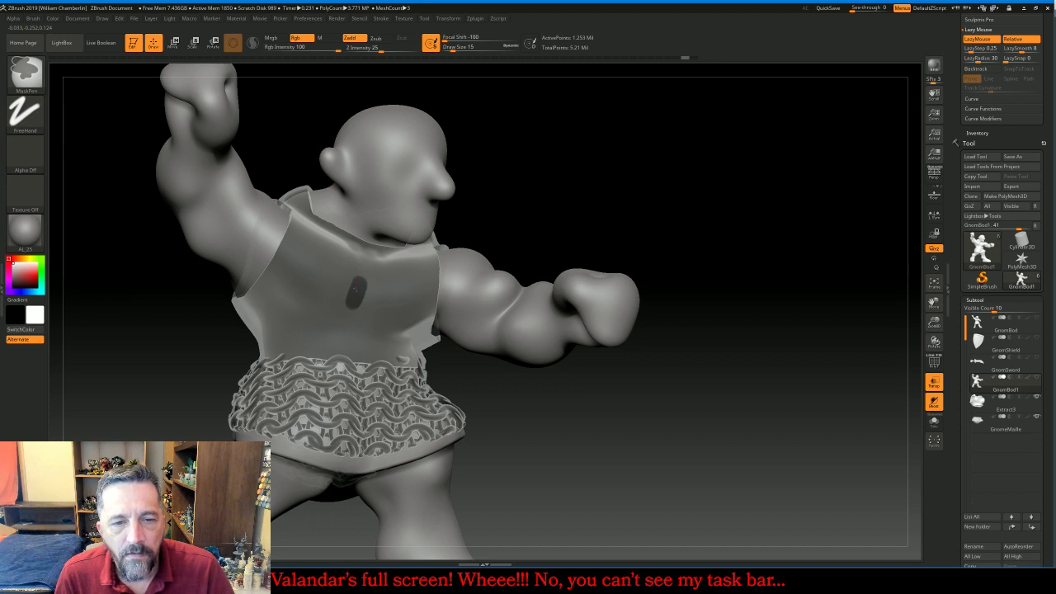
mouse_move(345, 301)
left_mouse_down("ctrl")
mouse_move(299, 333)
mouse_move(248, 344)
left_mouse_up("ctrl")
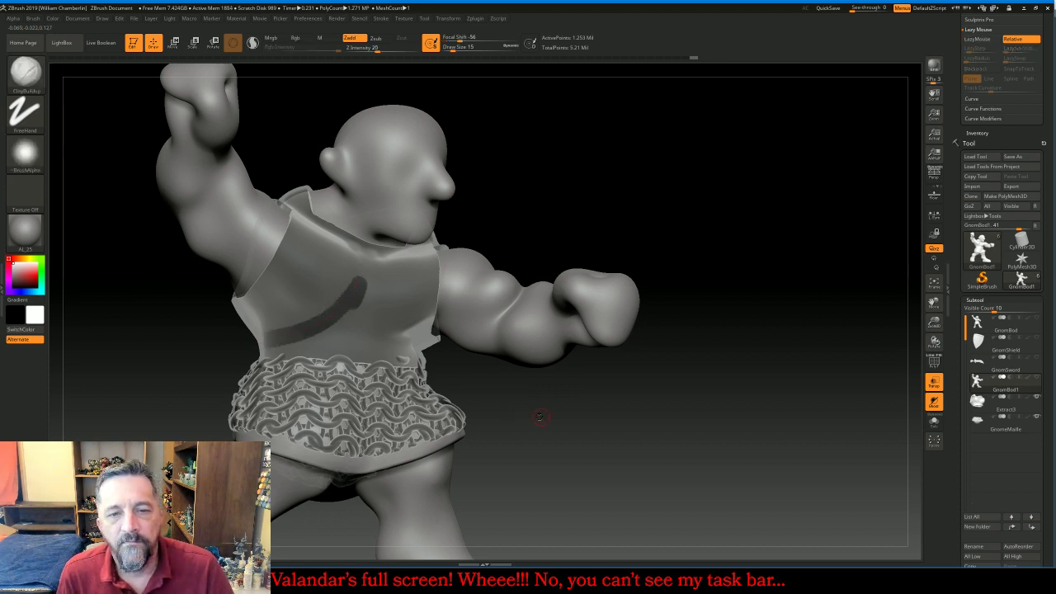
left_click_drag(542, 419, 511, 399)
mouse_move(364, 270)
left_mouse_down("ctrl")
mouse_move(373, 321)
mouse_move(397, 342)
mouse_move(513, 392)
mouse_move(604, 404)
mouse_move(568, 398)
left_mouse_up("ctrl")
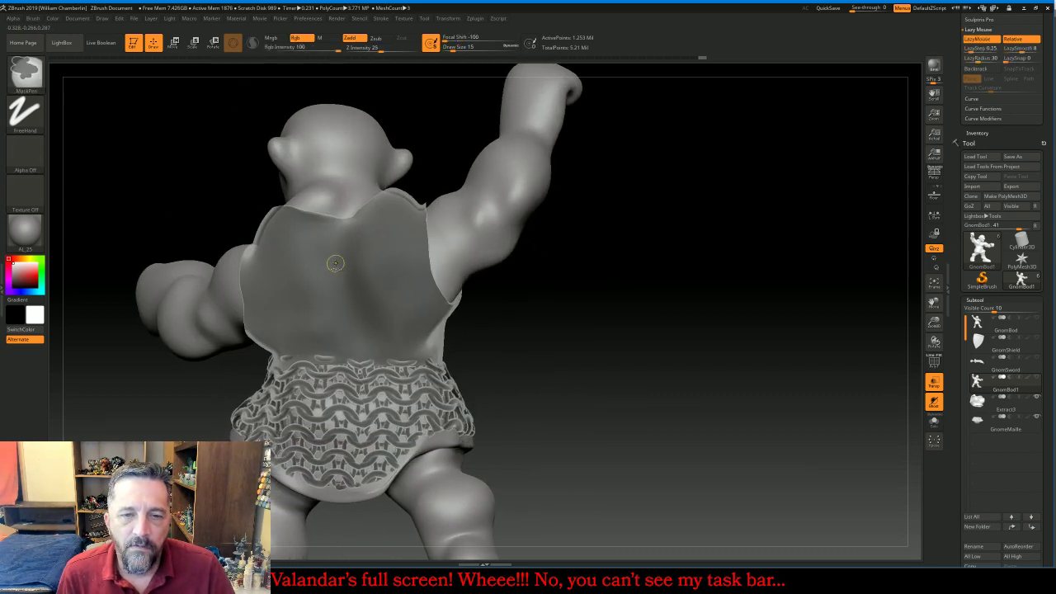
Mask a matching inverted-V band on the back, from the spine down to the ribs on both sides
mouse_move(335, 257)
left_mouse_down("ctrl")
mouse_move(368, 319)
mouse_move(431, 350)
left_mouse_up("ctrl")
left_click_drag(564, 366, 526, 359)
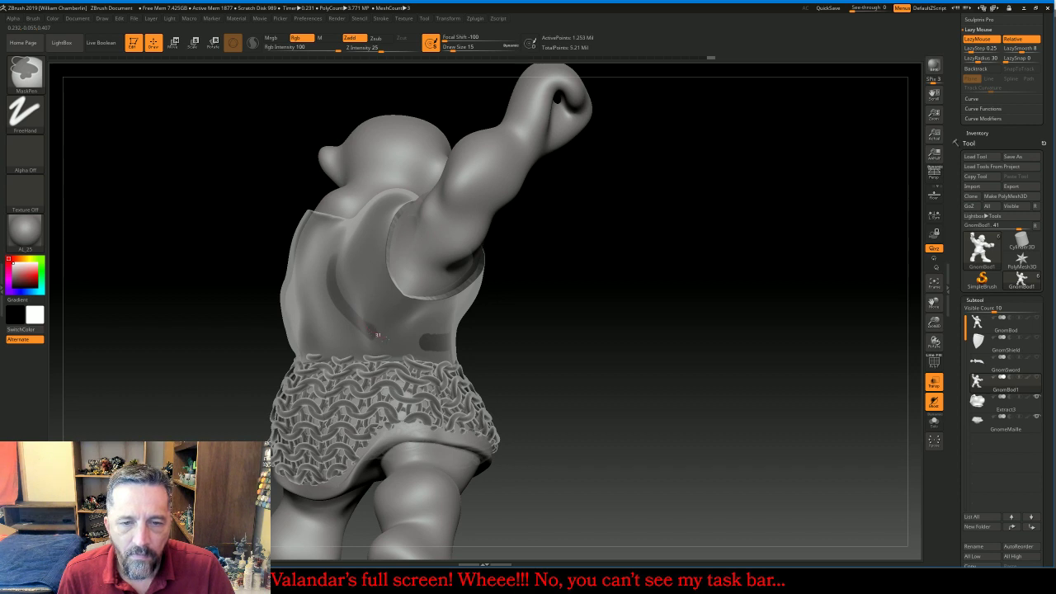
left_click_drag(377, 334, 437, 341, "ctrl")
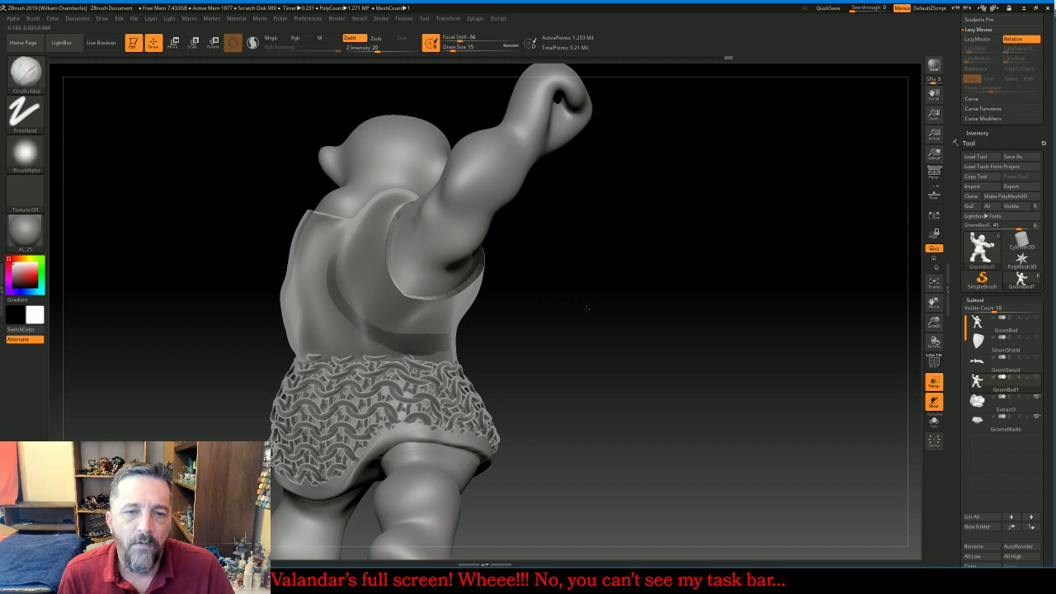
left_click_drag(491, 344, 444, 321)
key("ctrl")
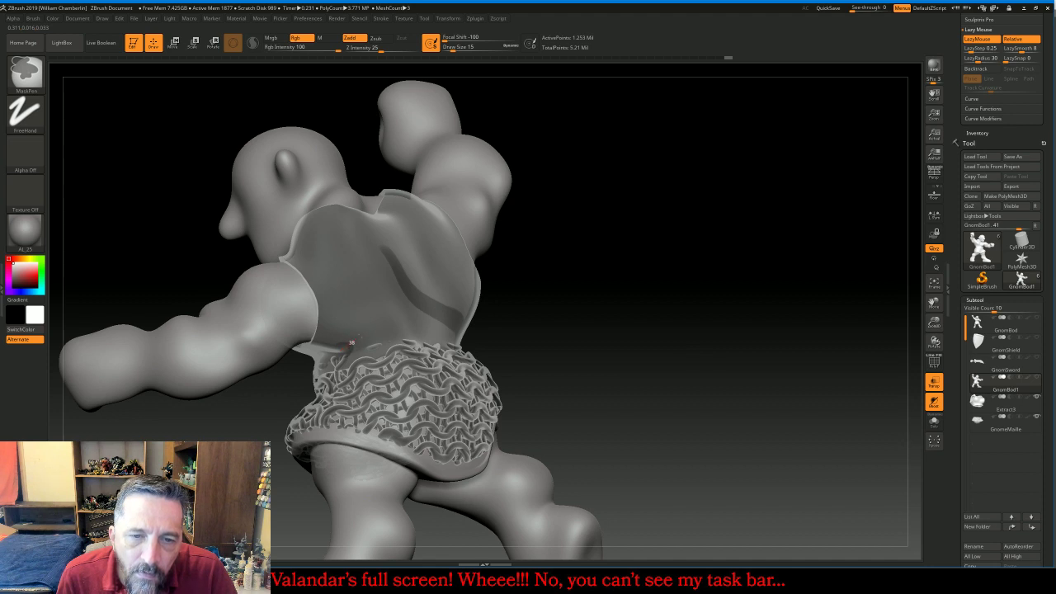
left_click_drag(351, 343, 386, 302, "ctrl")
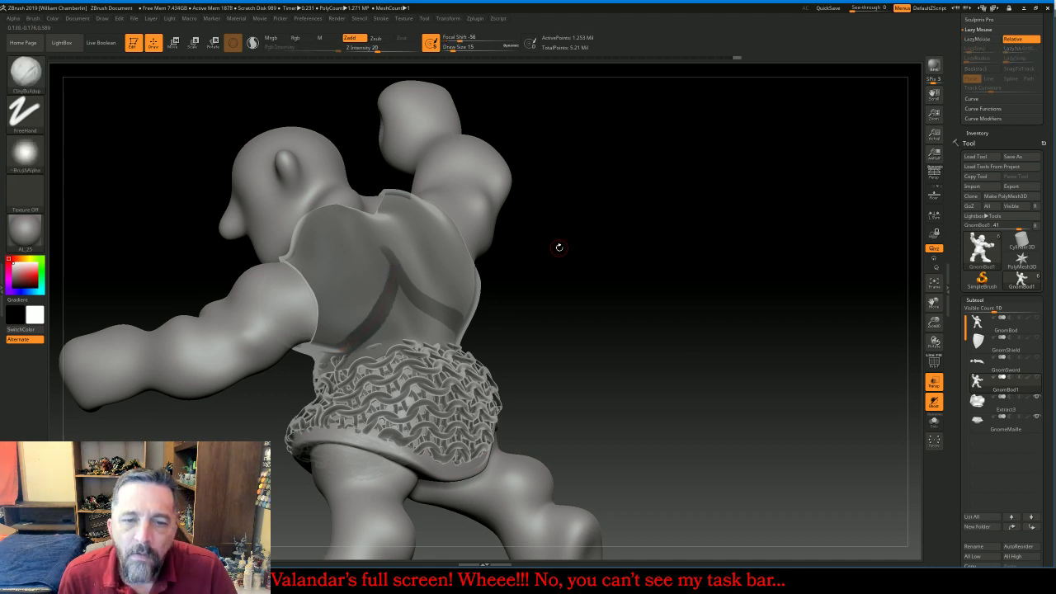
Mask the first parts of a lower band around the sides and back of the waist beneath the chainmail
mouse_move(558, 243)
left_mouse_down()
mouse_move(684, 295)
mouse_move(636, 309)
left_mouse_up()
key("ctrl")
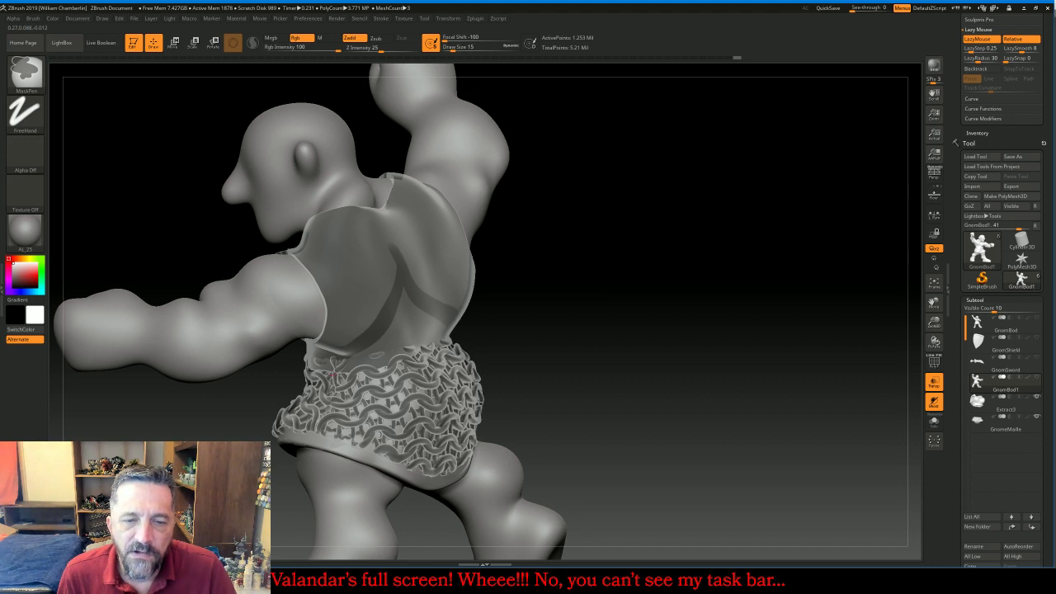
left_click_drag(337, 372, 424, 393, "ctrl")
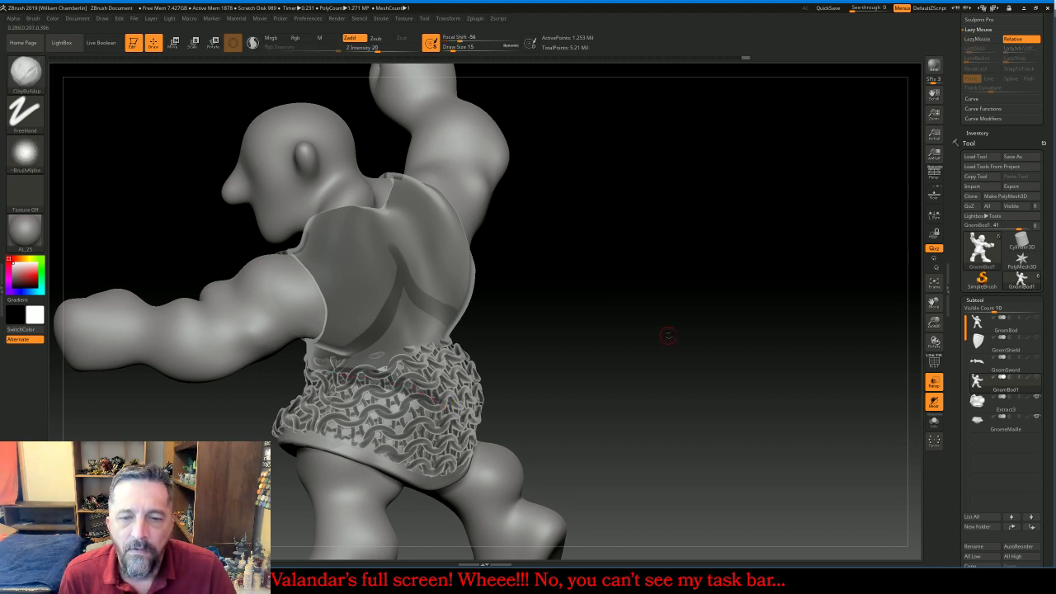
mouse_move(667, 332)
left_mouse_down()
mouse_move(408, 347)
mouse_move(326, 366)
left_mouse_up()
left_click_drag(235, 370, 561, 399)
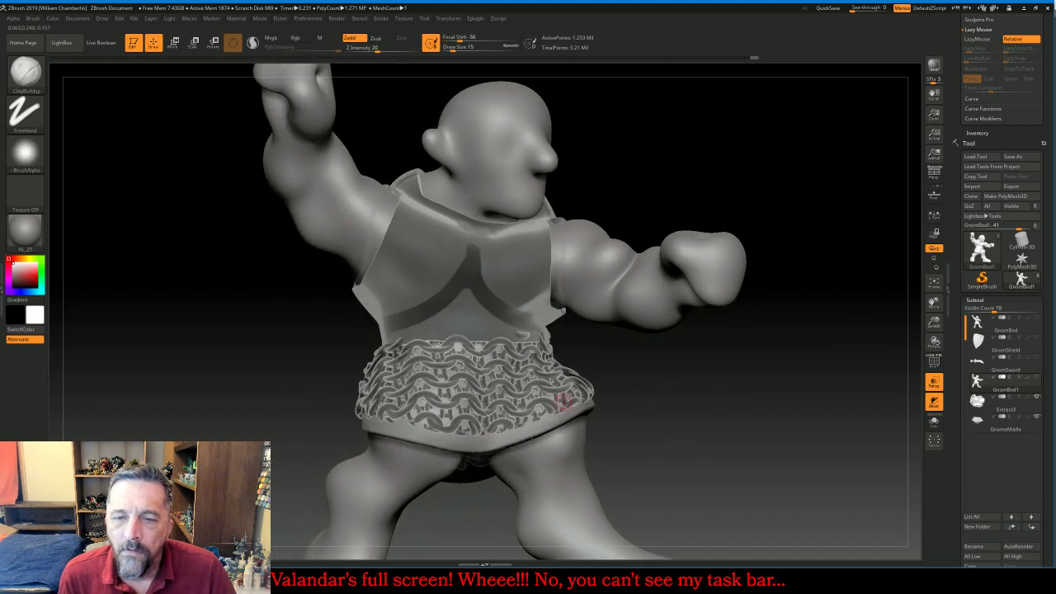
Hide the extracted garment and the chainmail skirt, and turn off transparency
left_click(1037, 397)
left_click(1037, 417)
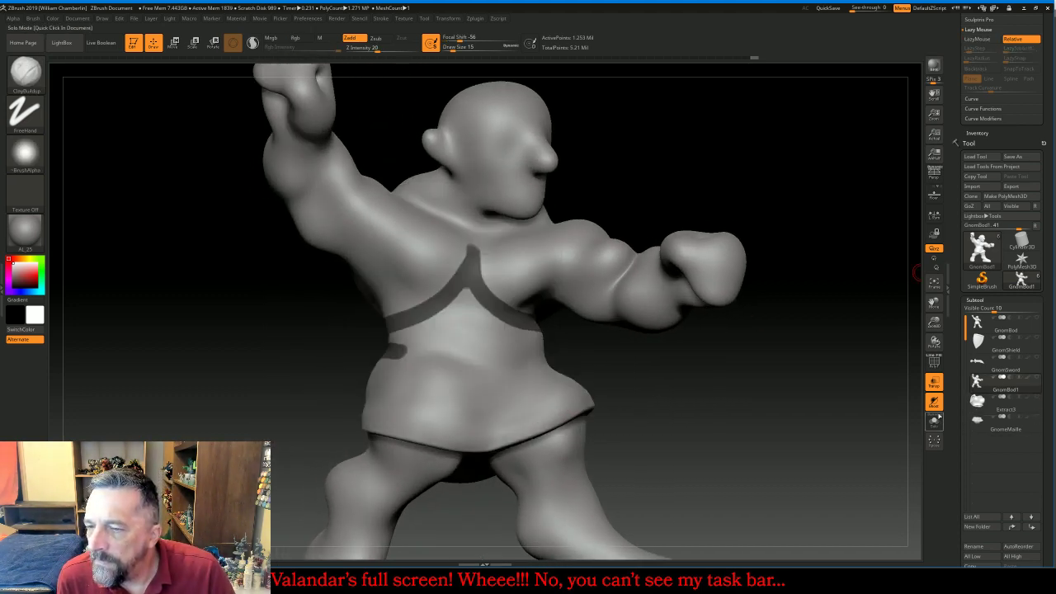
left_click(934, 382)
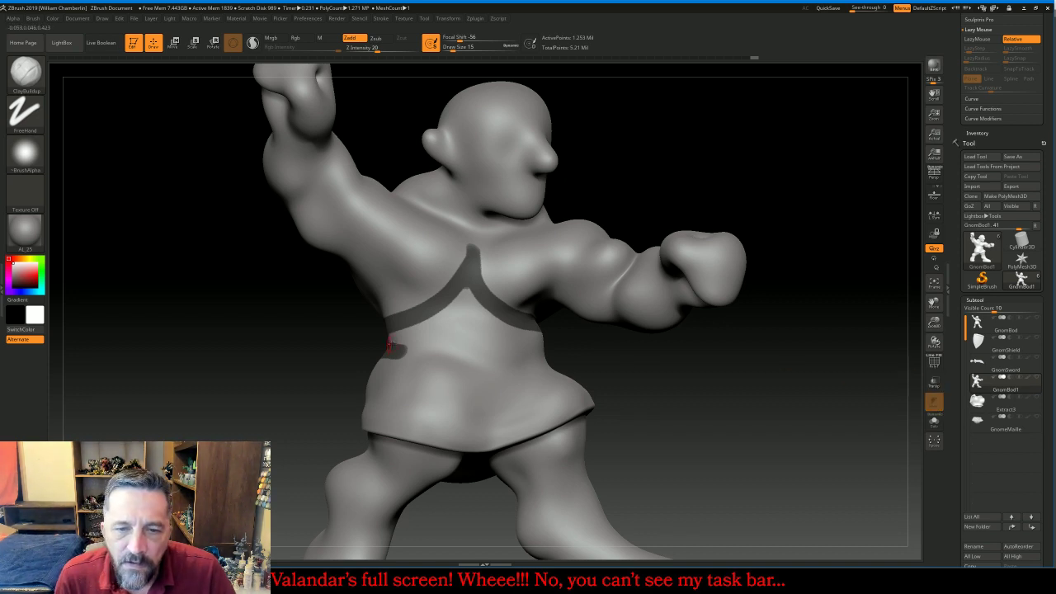
Mask a downward-pointing V band across the front of the hips and continue it around the side into a matching V on the back
key("ctrl")
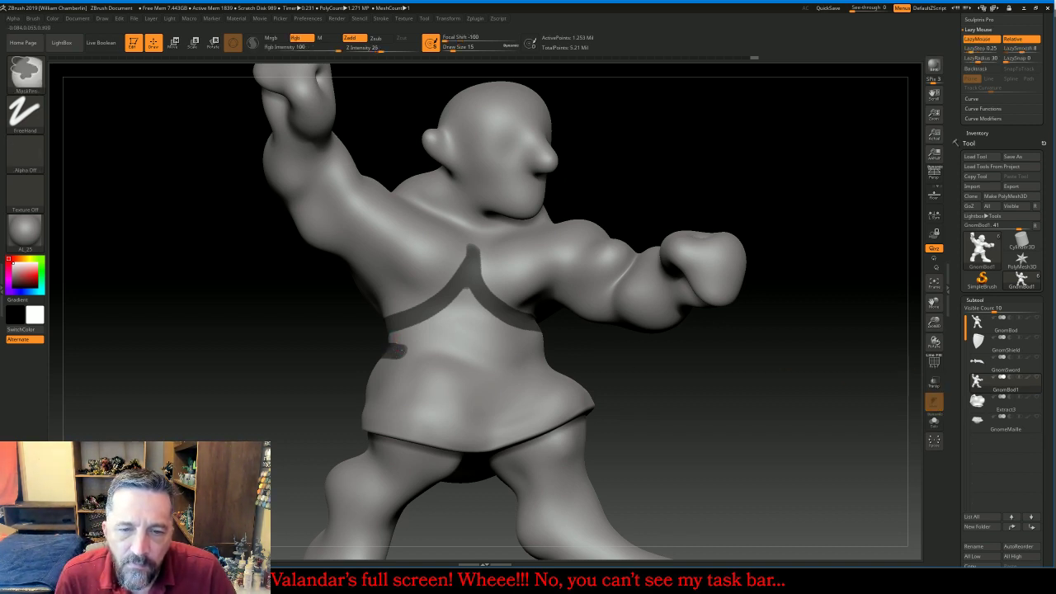
mouse_move(405, 354)
left_mouse_down("ctrl")
mouse_move(479, 388)
mouse_move(537, 347)
left_mouse_up("ctrl")
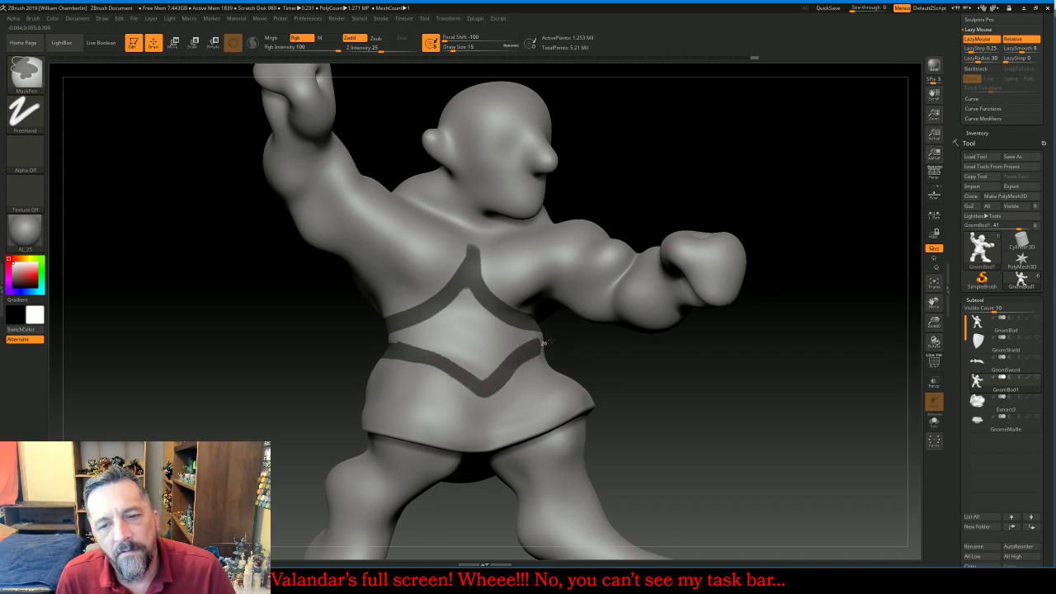
left_click_drag(672, 370, 622, 359)
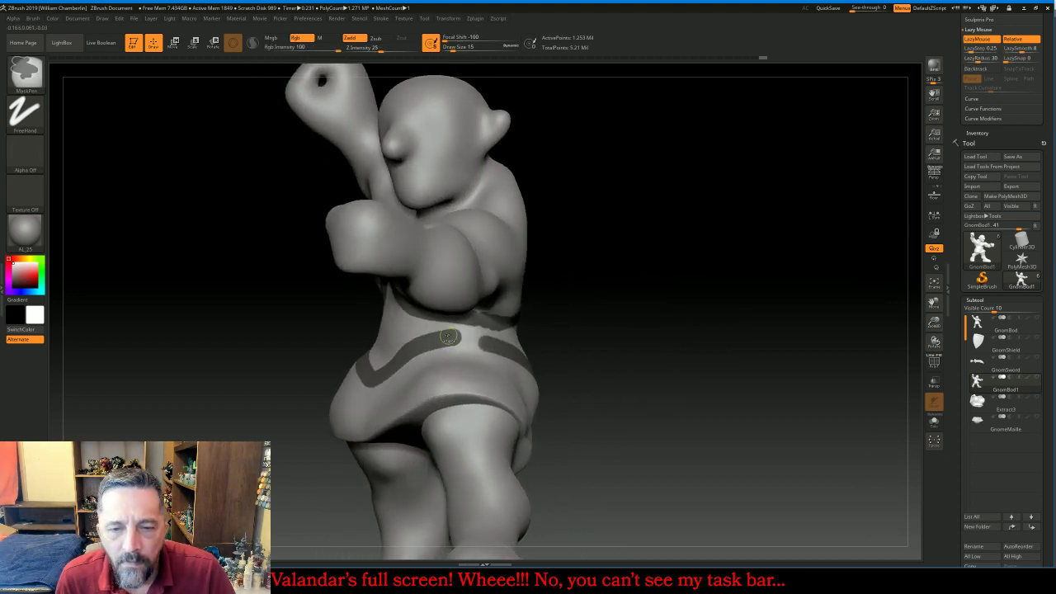
left_click_drag(458, 337, 481, 341, "ctrl")
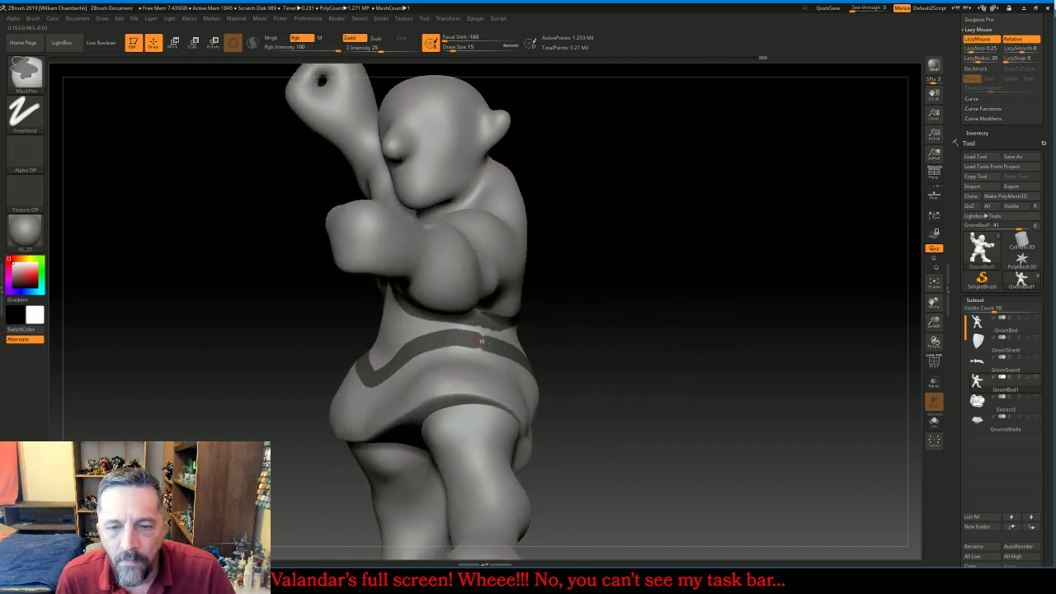
mouse_move(651, 323)
left_mouse_down()
mouse_move(754, 311)
mouse_move(735, 320)
left_mouse_up()
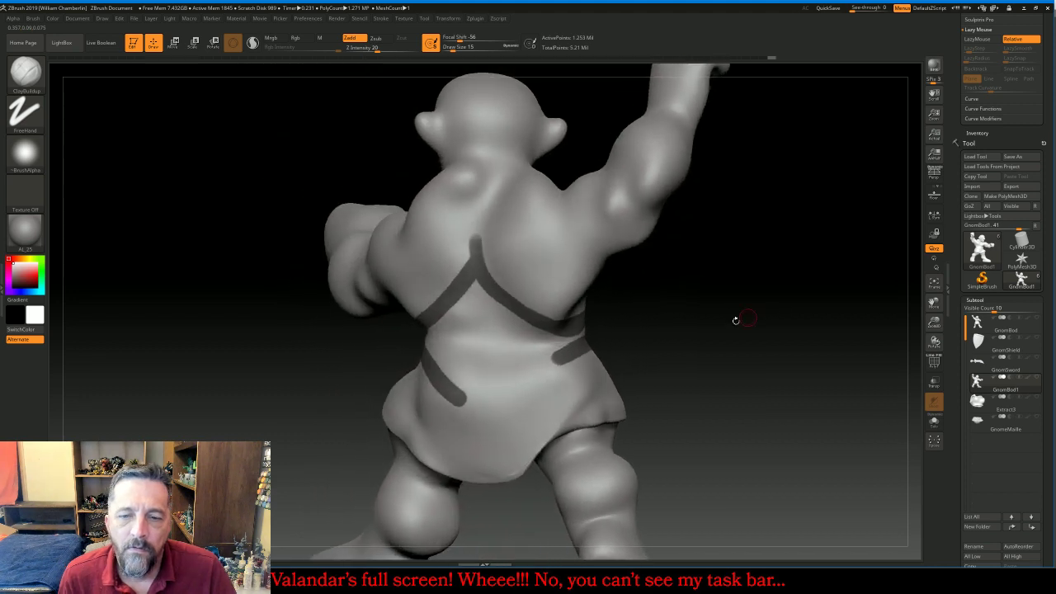
left_click_drag(570, 353, 477, 412, "ctrl")
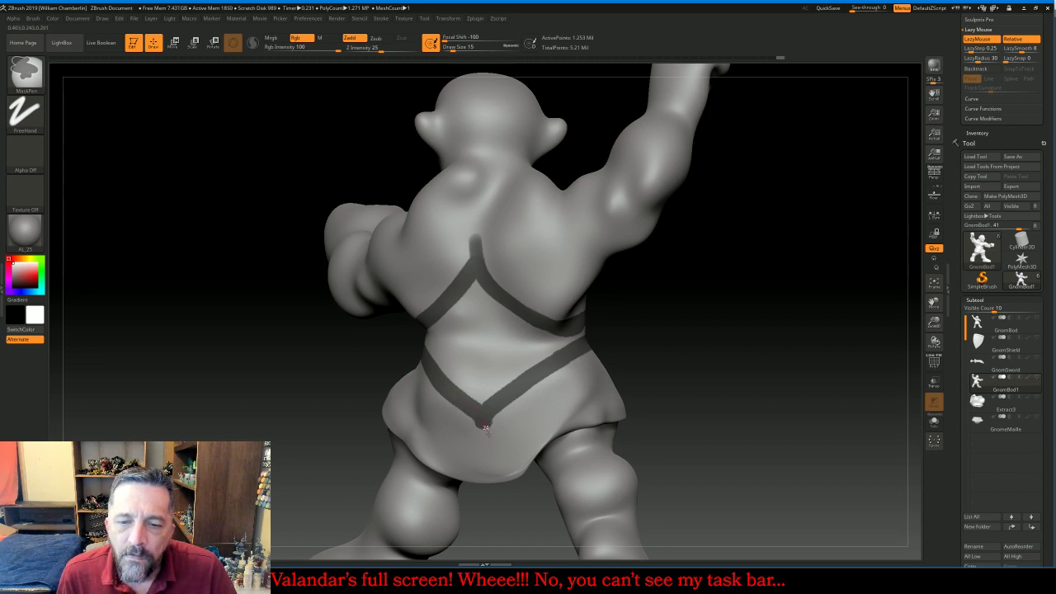
Trim the mask bands' protruding tips to sharp points on the back and front, and tidy the band along the side
left_click_drag(681, 346, 738, 322)
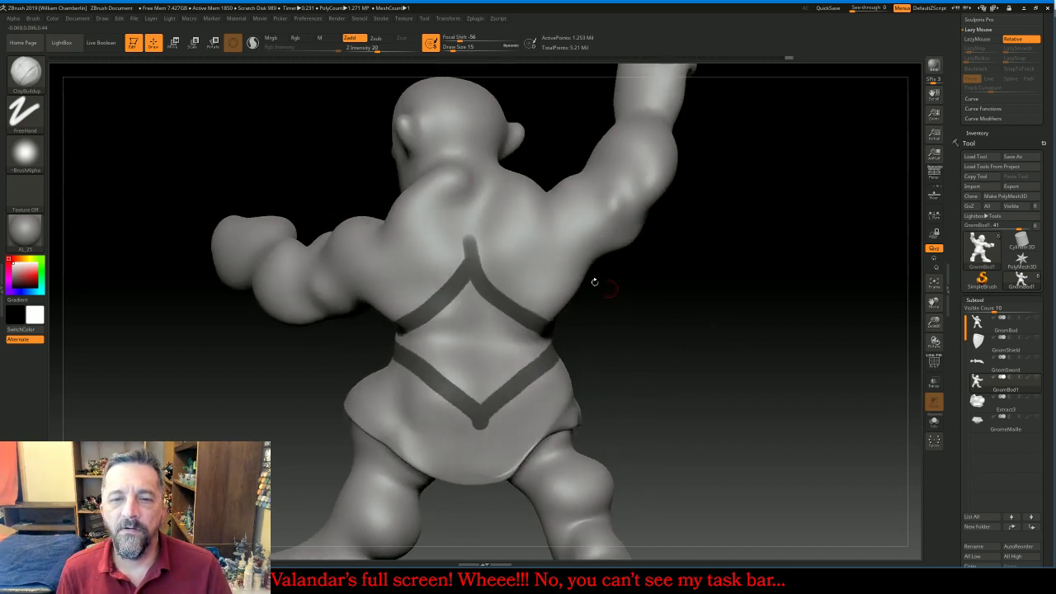
key("ctrl")
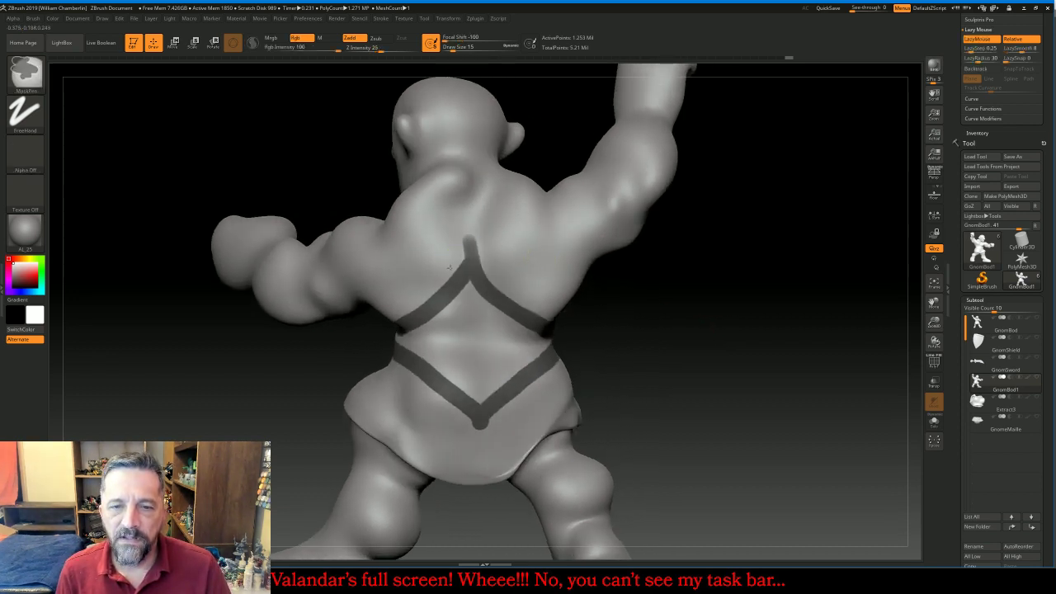
left_click_drag(464, 251, 494, 216, "ctrl+alt")
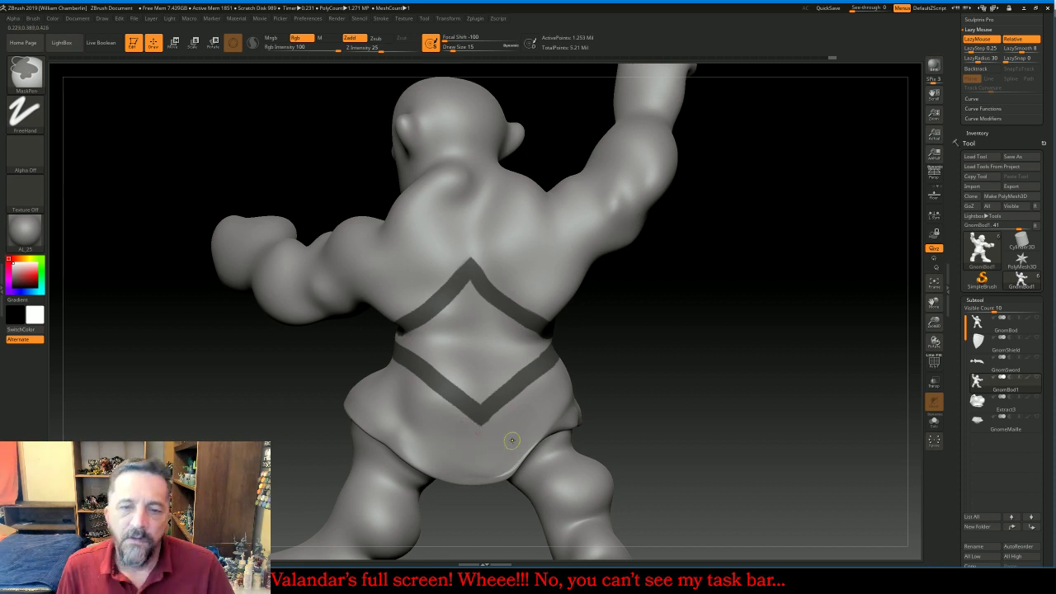
left_click_drag(841, 363, 686, 365)
key("ctrl")
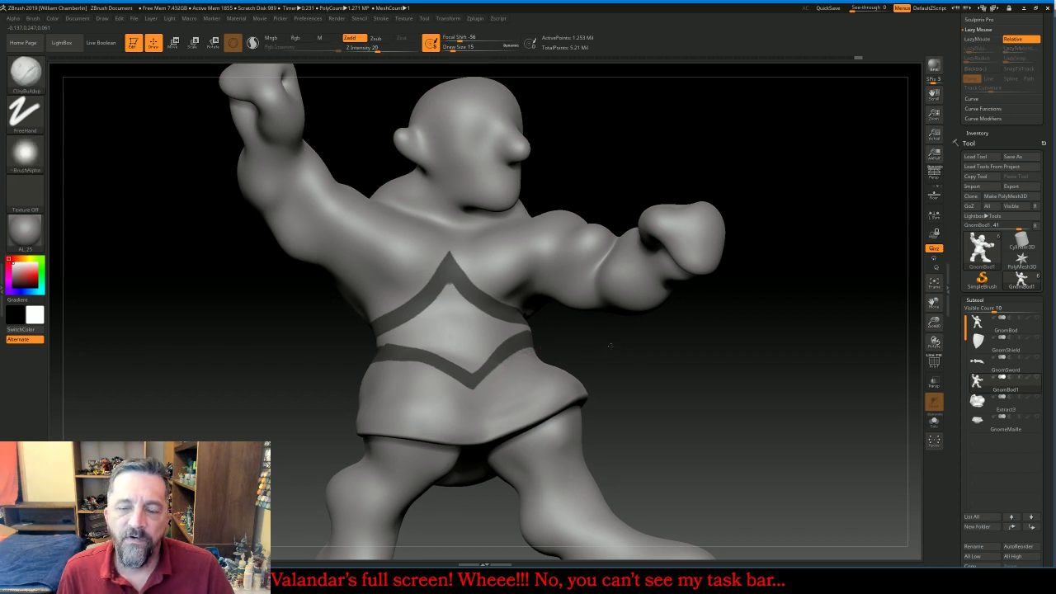
left_click_drag(615, 347, 591, 353)
right_click_drag(591, 353, 567, 346)
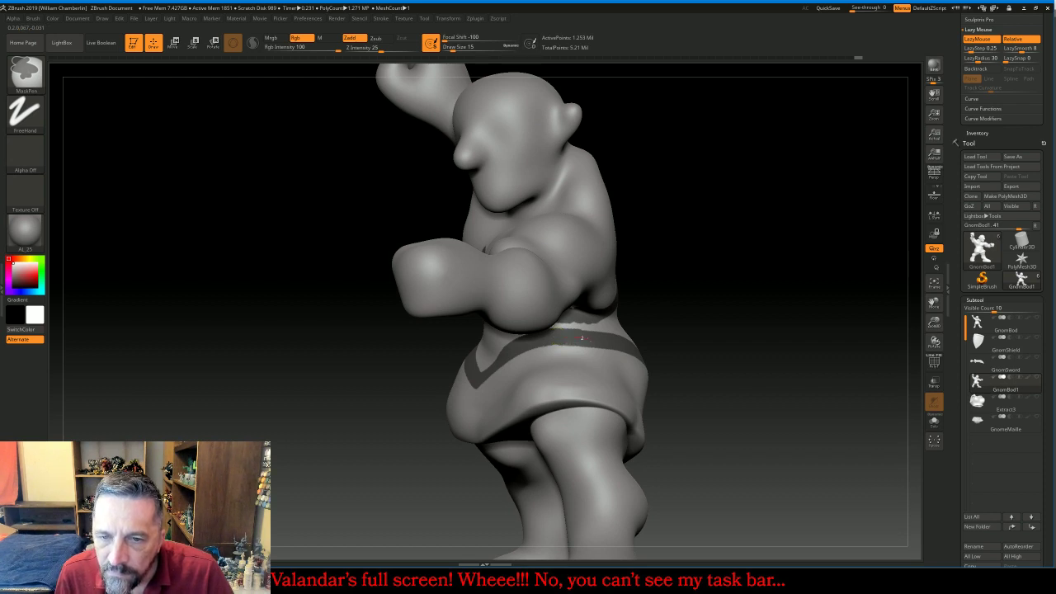
left_click_drag(738, 306, 784, 311)
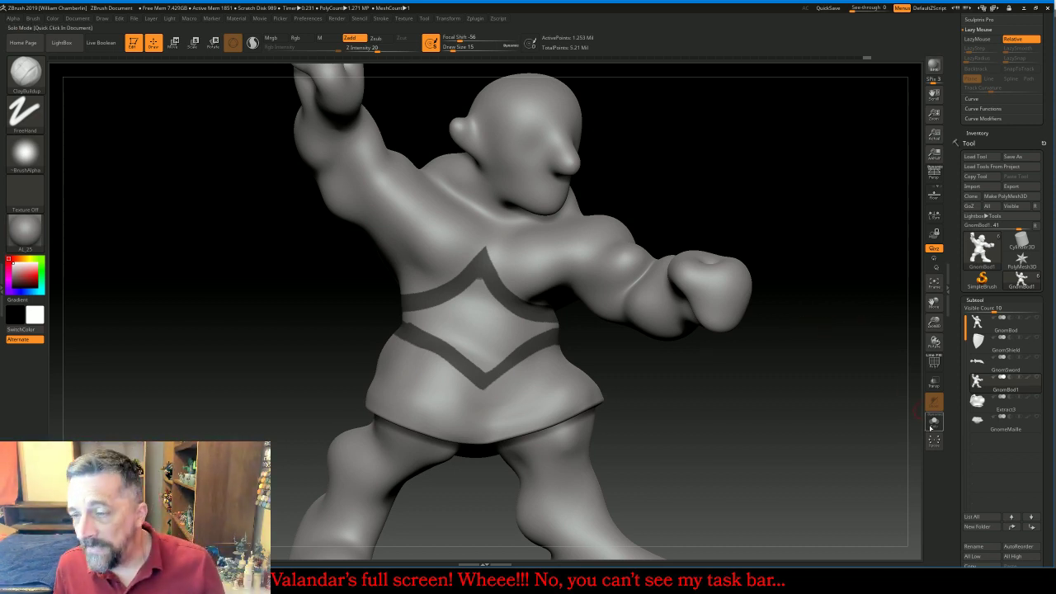
Mask the area enclosed between the upper and lower pointed bands across the front of the torso and around to its side
mouse_move(1046, 410)
left_mouse_down()
mouse_move(1047, 236)
mouse_move(1044, 399)
left_mouse_up()
key("ctrl")
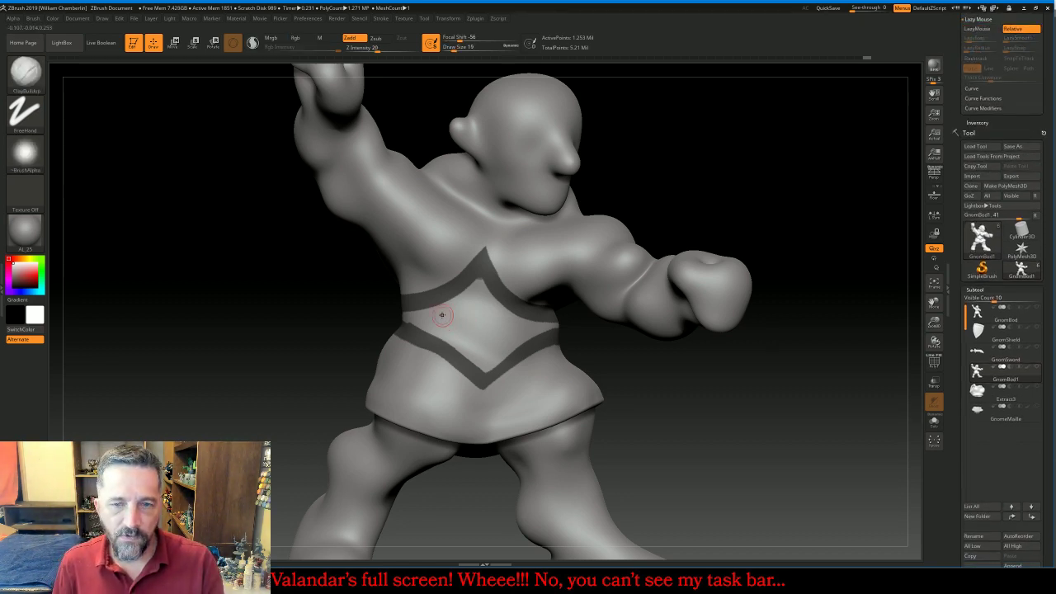
left_click(475, 294, "ctrl")
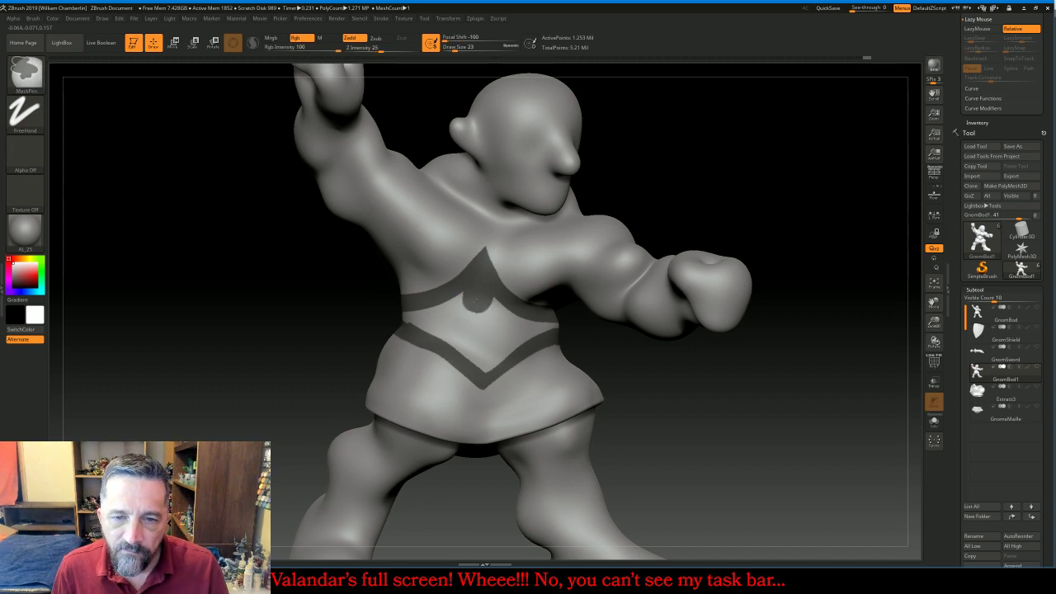
mouse_move(470, 305)
left_mouse_down("ctrl")
mouse_move(441, 321)
mouse_move(485, 356)
mouse_move(529, 327)
mouse_move(475, 332)
left_mouse_up("ctrl")
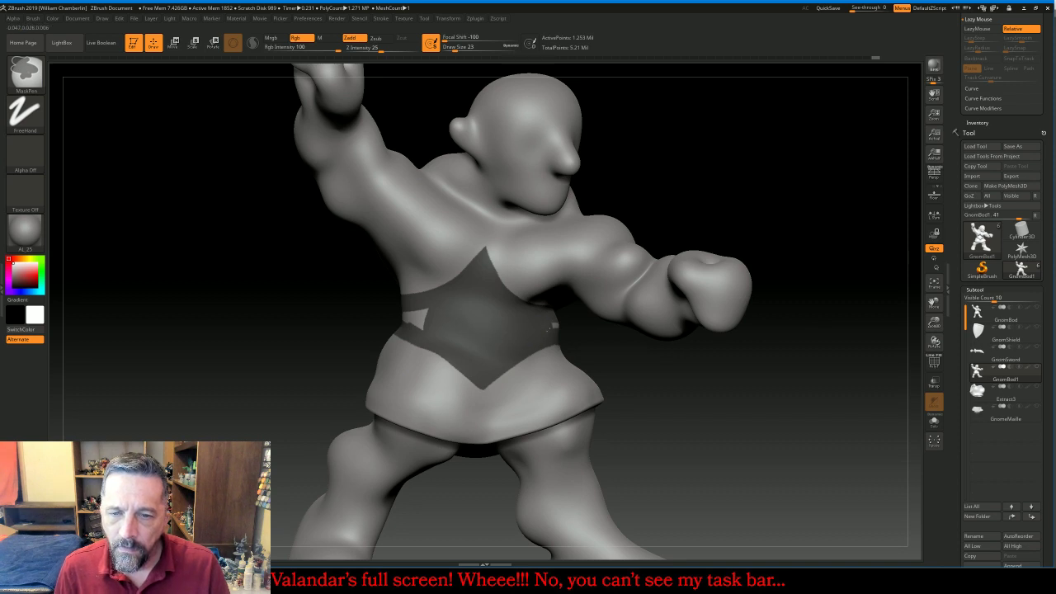
mouse_move(429, 314)
left_mouse_down("ctrl")
mouse_move(316, 317)
mouse_move(330, 313)
left_mouse_up("ctrl")
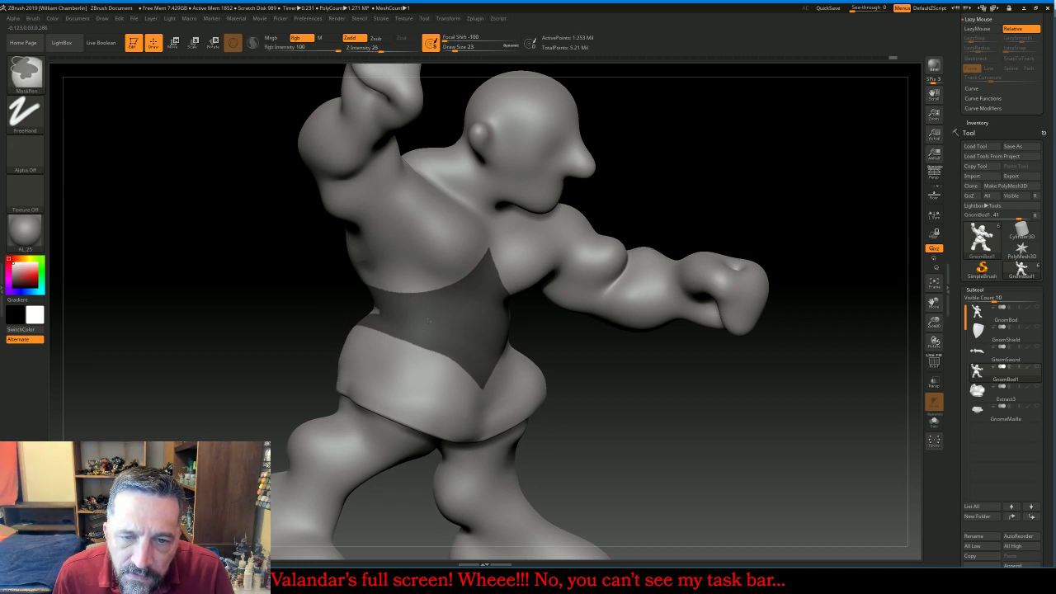
Fill the remaining gaps between the mask bands across the back and far side, completing a solid mask around the waist
left_click_drag(569, 363, 660, 424)
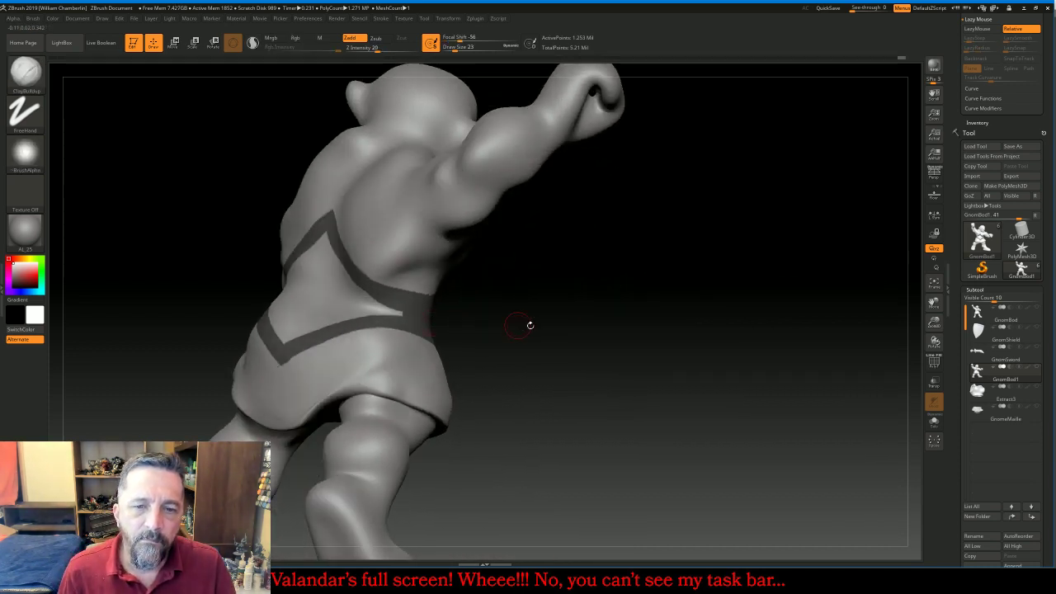
left_click_drag(530, 325, 570, 330)
mouse_move(326, 240)
left_mouse_down("ctrl")
mouse_move(350, 285)
mouse_move(381, 305)
mouse_move(299, 345)
mouse_move(315, 251)
mouse_move(353, 311)
mouse_move(320, 302)
left_mouse_up("ctrl")
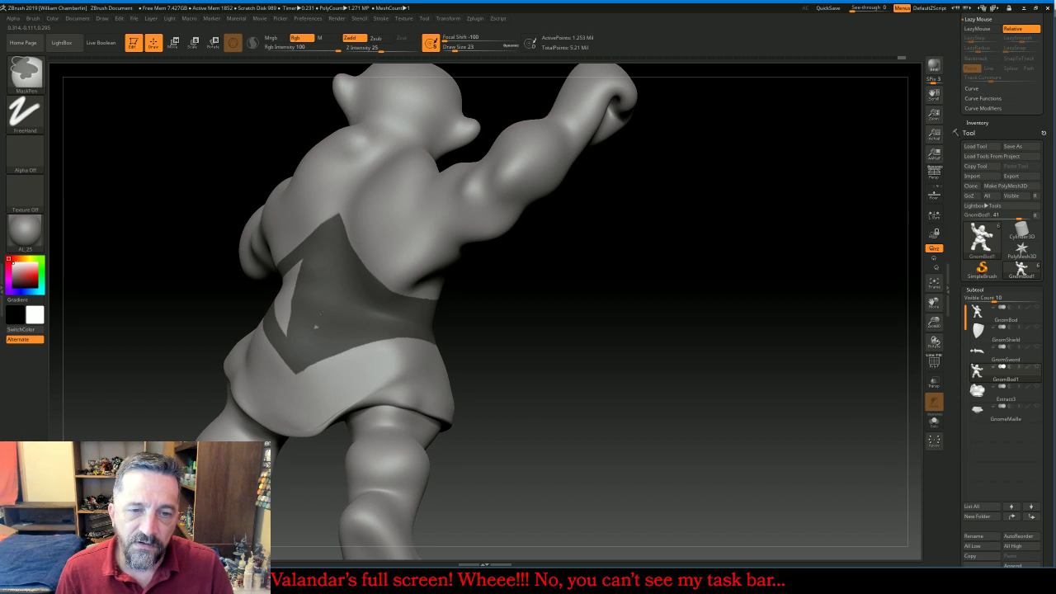
left_click_drag(613, 322, 670, 333)
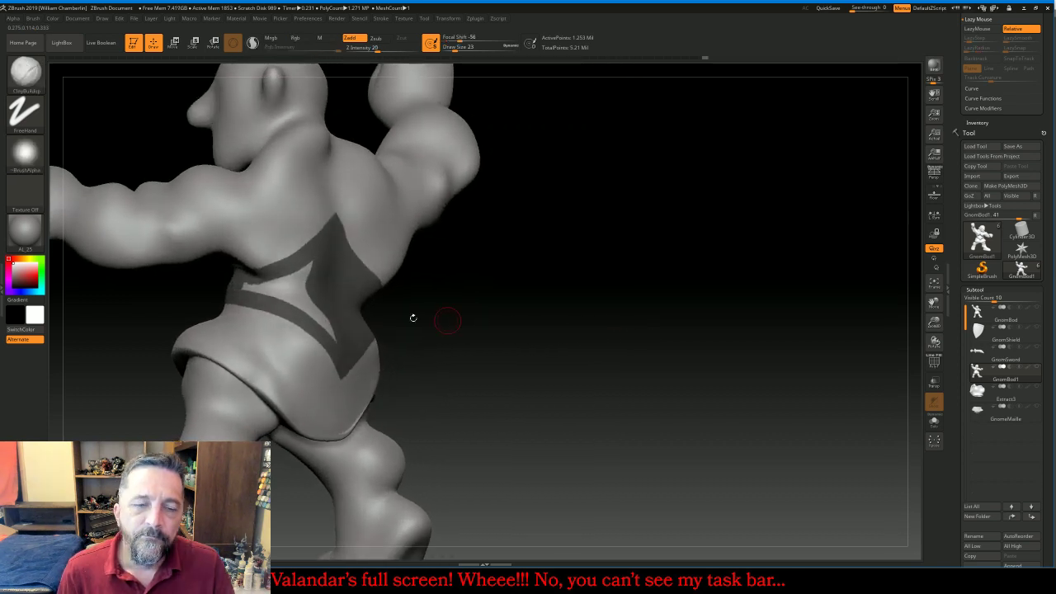
mouse_move(278, 285)
left_mouse_down("ctrl")
mouse_move(241, 285)
mouse_move(304, 269)
mouse_move(294, 287)
left_mouse_up("ctrl")
left_click_drag(620, 340, 458, 354)
mouse_move(593, 339)
left_mouse_down()
mouse_move(661, 343)
mouse_move(665, 325)
left_mouse_up()
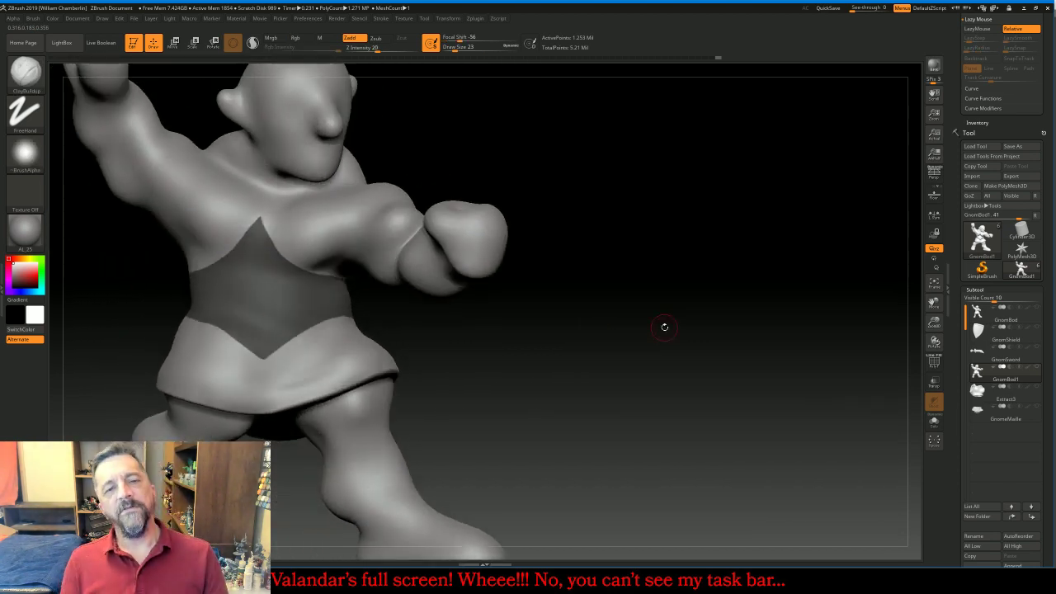
Show the extracted garment and the chainmail skirt again on the full figure
left_click(1035, 411)
left_click(1037, 409)
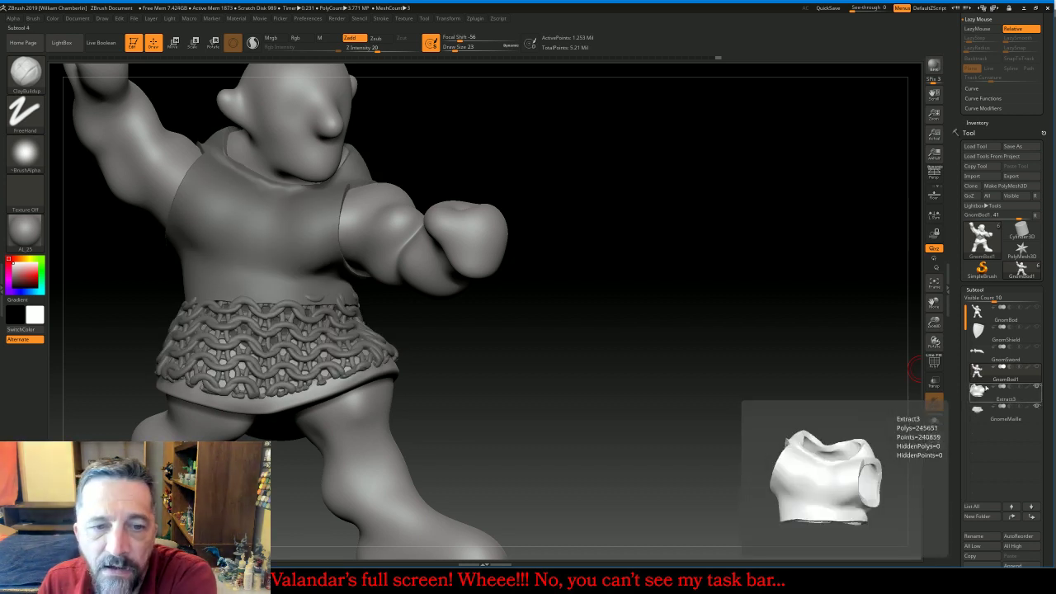
left_click_drag(934, 302, 999, 322)
mouse_move(830, 323)
left_mouse_down()
mouse_move(939, 333)
mouse_move(1022, 444)
left_mouse_up()
Preview an extraction of the masked waist area with a thickness of 0.035 and check it from front and back
scroll(1045, 436, "down", 5)
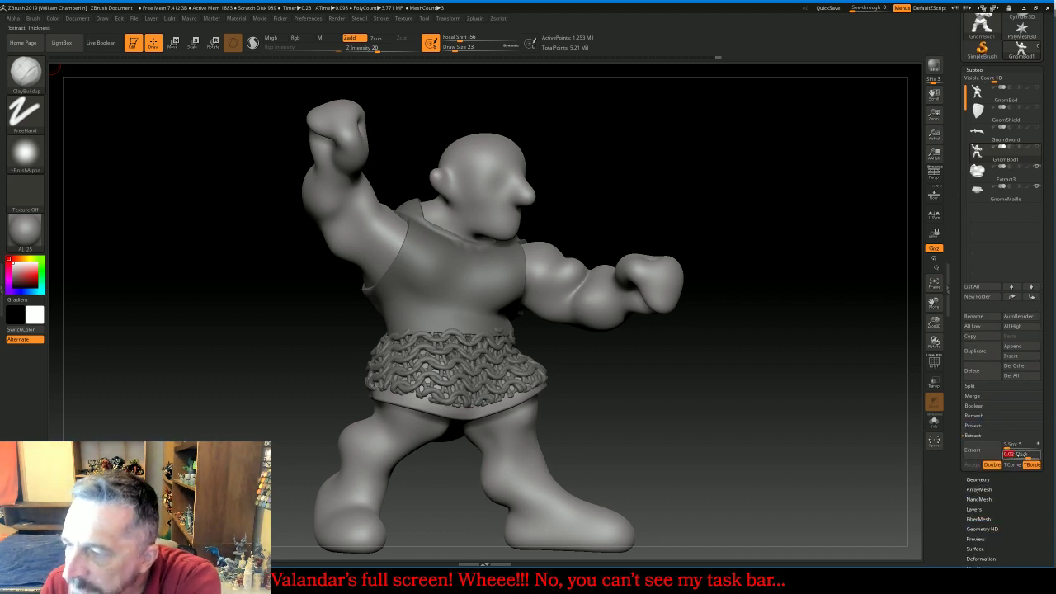
type(".")
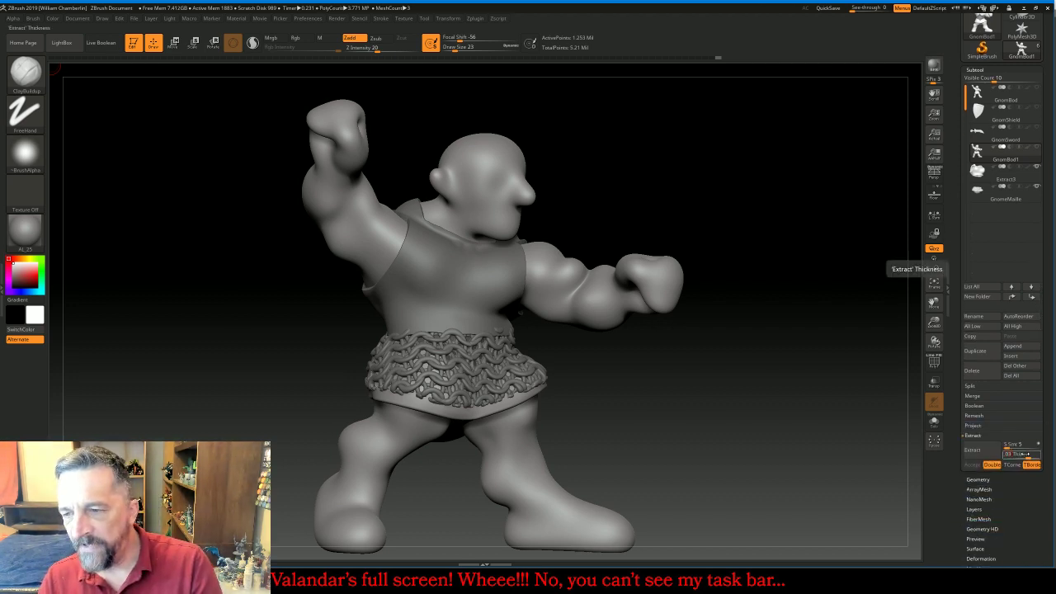
type("035")
key("Return")
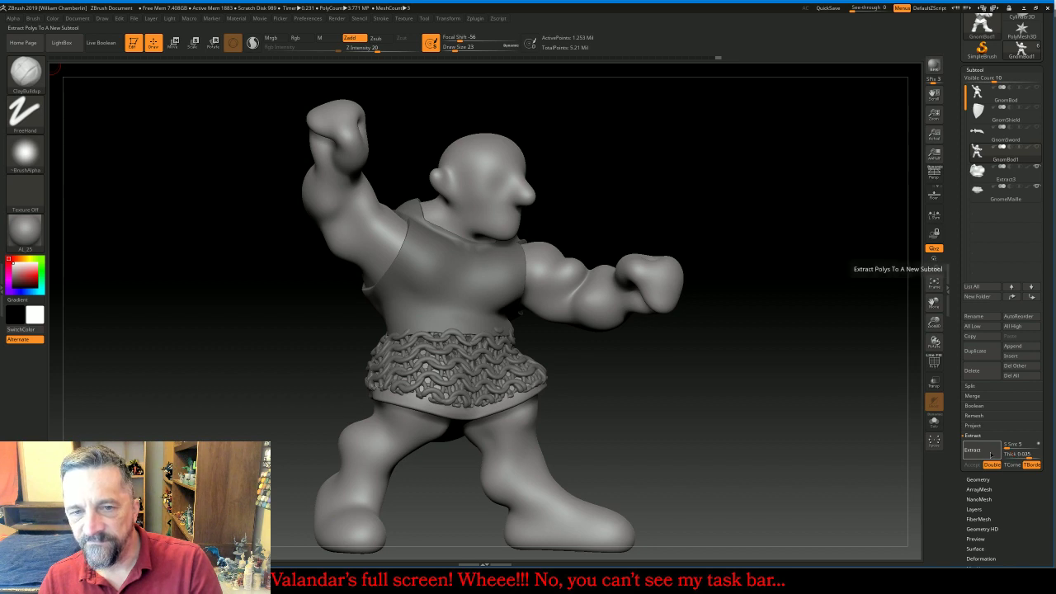
left_click(991, 454)
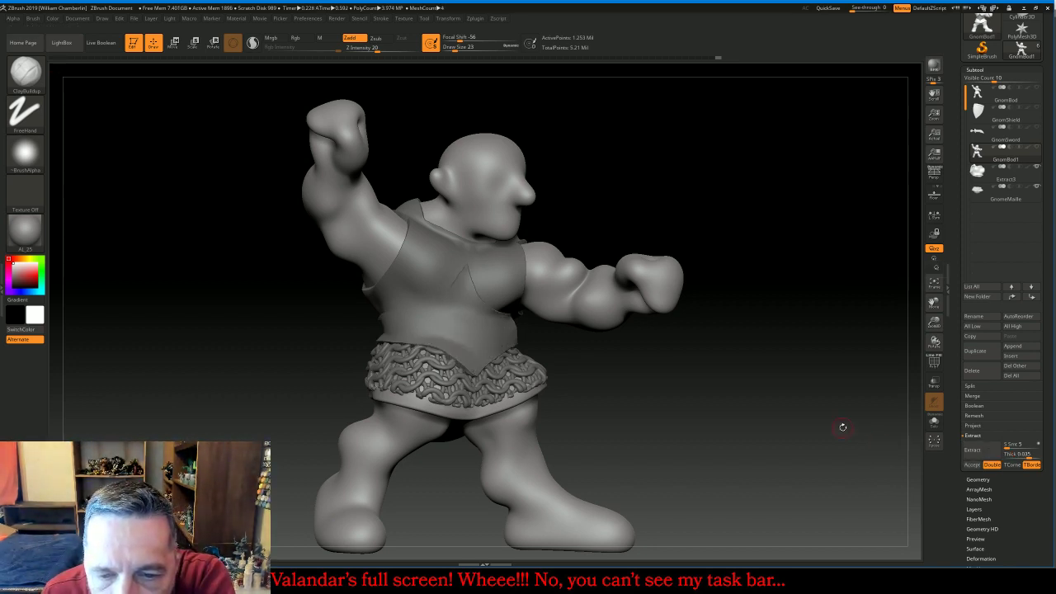
left_click_drag(842, 427, 953, 435)
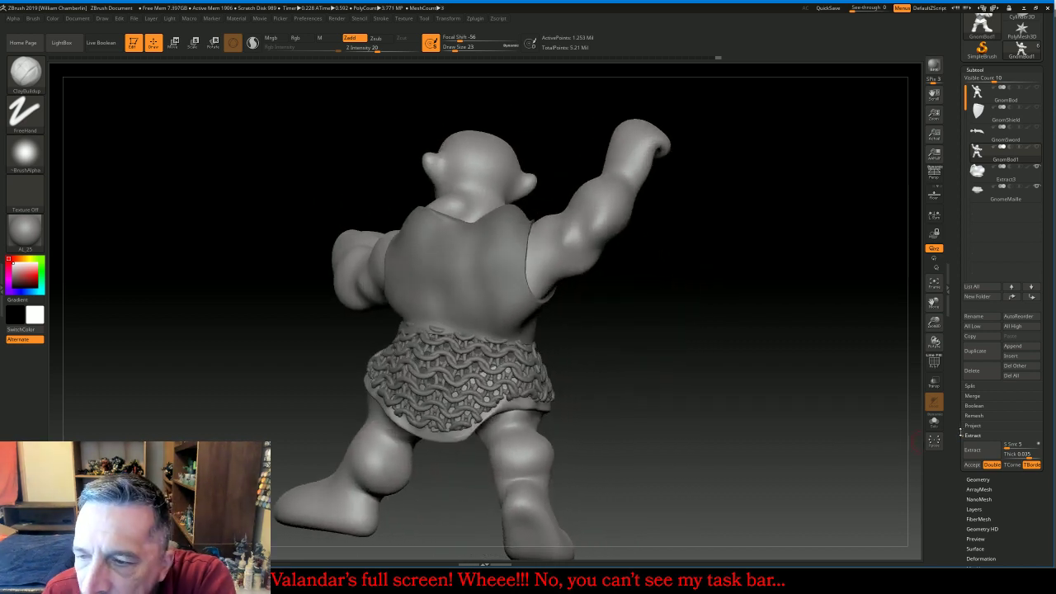
left_click(988, 452)
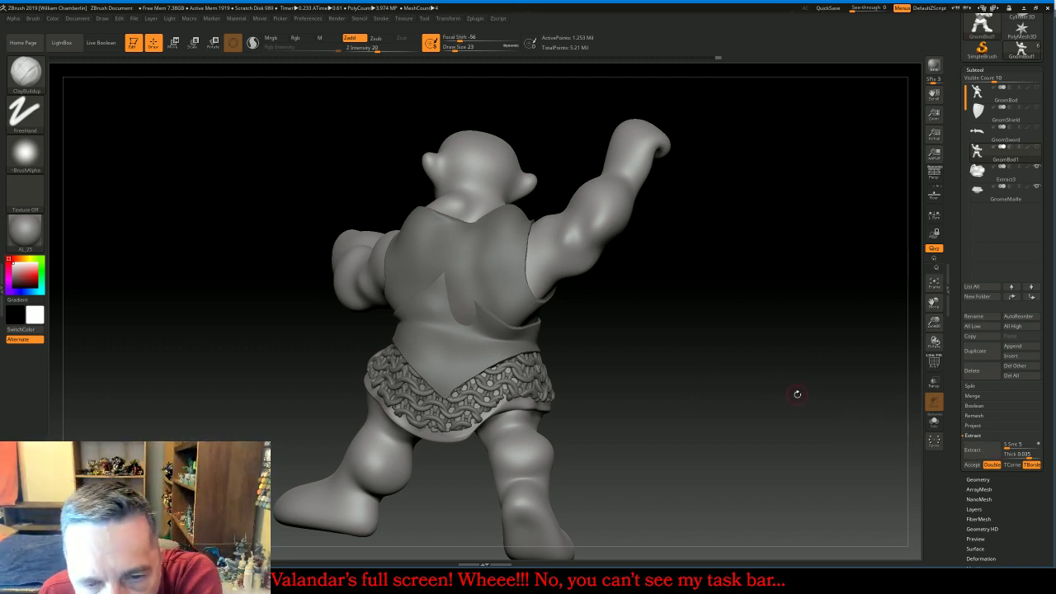
Extract the masked waist area again with a thickness of 0.038 and accept it as a new subtool
left_click(1019, 454)
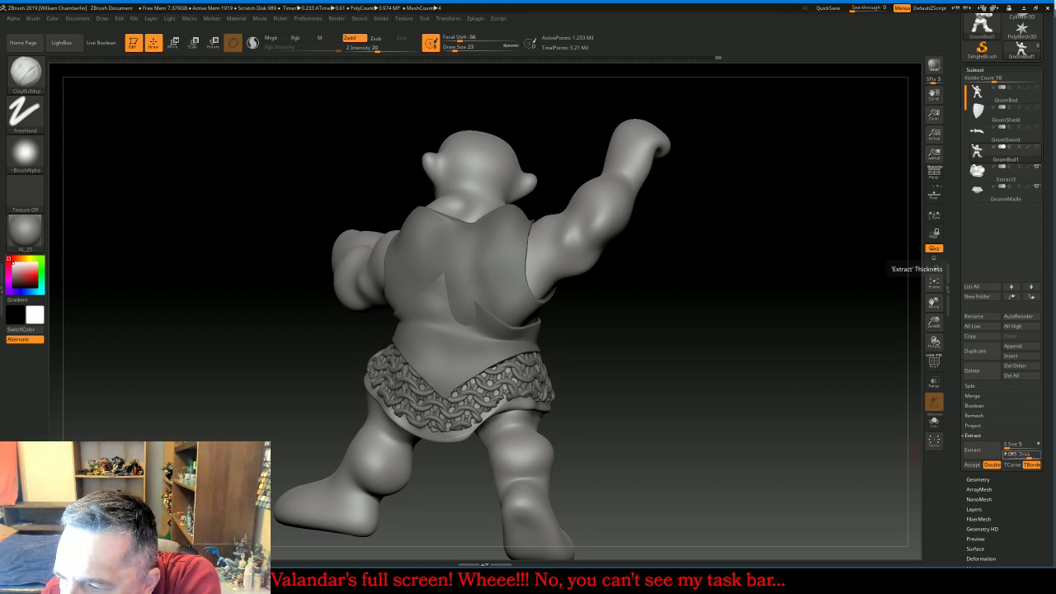
type("0")
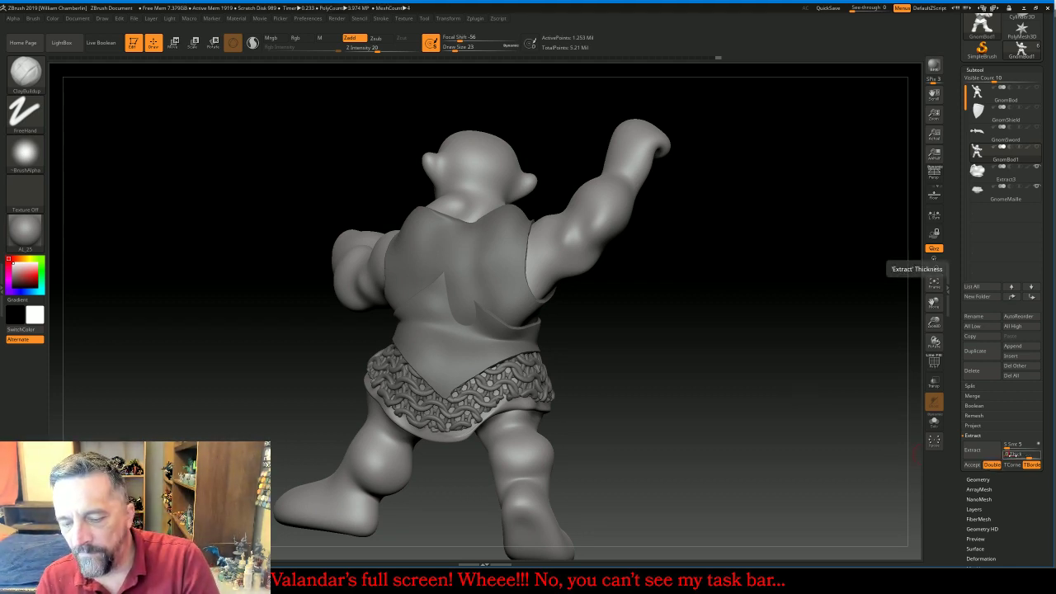
left_click(987, 454)
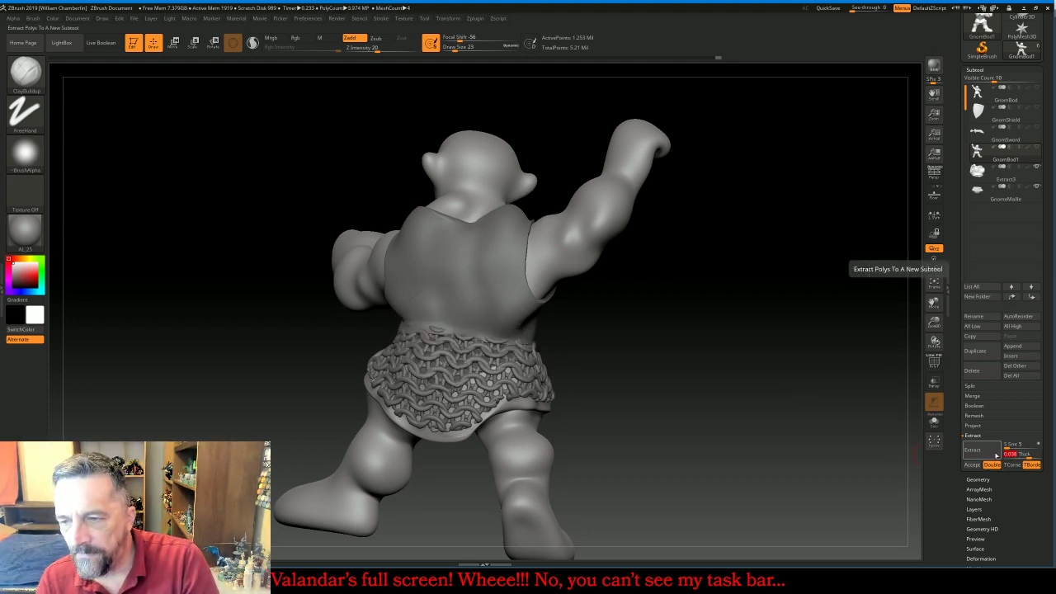
left_click(973, 466)
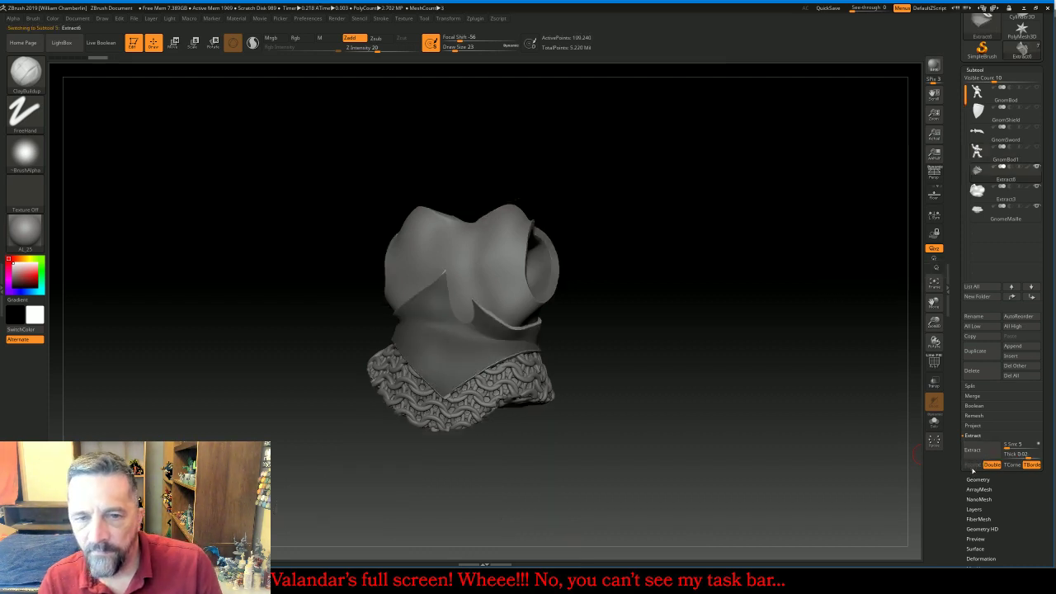
Reshape the extracted waist piece around the garment using the Move brush at draw size 228, with transparency on
mouse_move(787, 396)
left_mouse_down()
mouse_move(782, 385)
mouse_move(708, 387)
left_mouse_up()
left_click(25, 75)
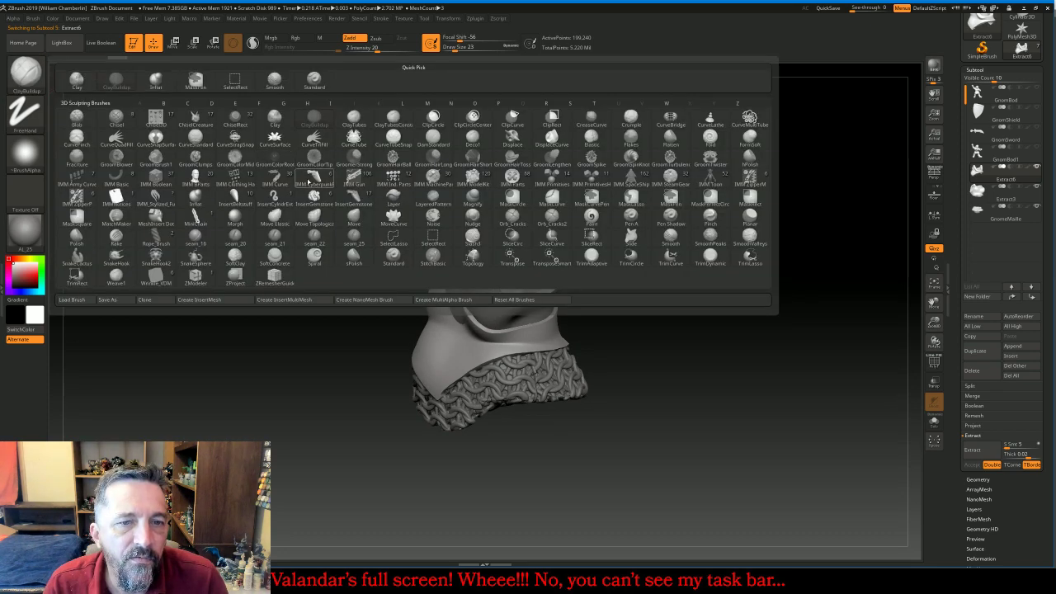
left_click(354, 218)
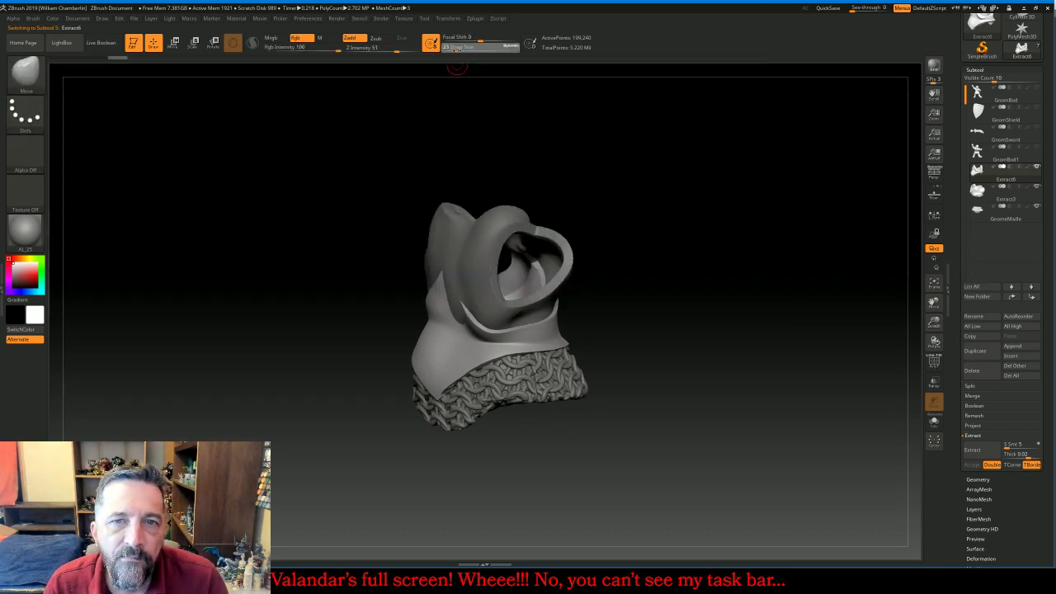
left_click_drag(455, 50, 481, 54)
left_click_drag(641, 176, 735, 239)
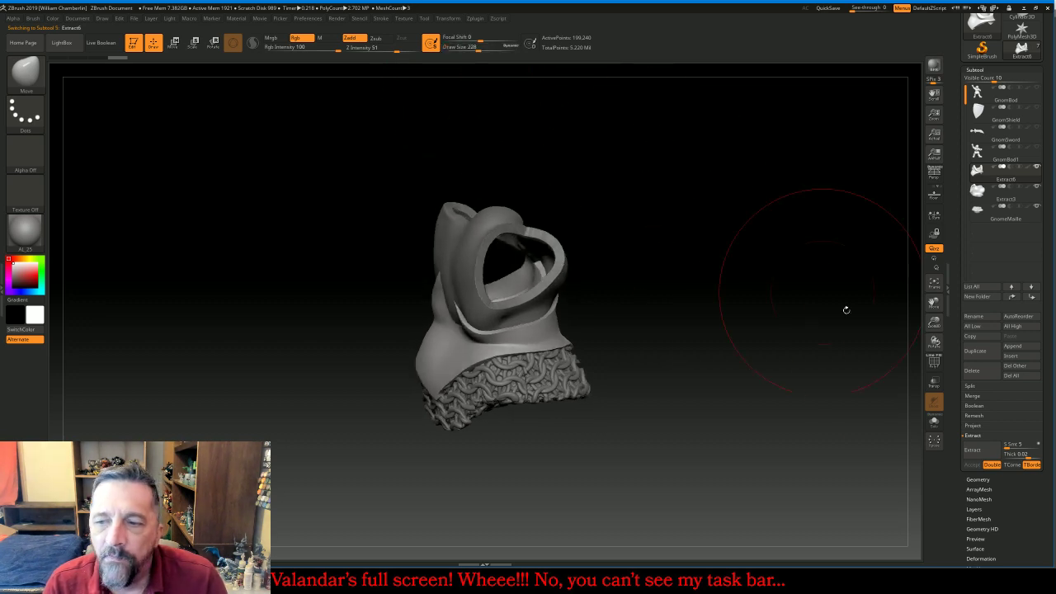
left_click(933, 384)
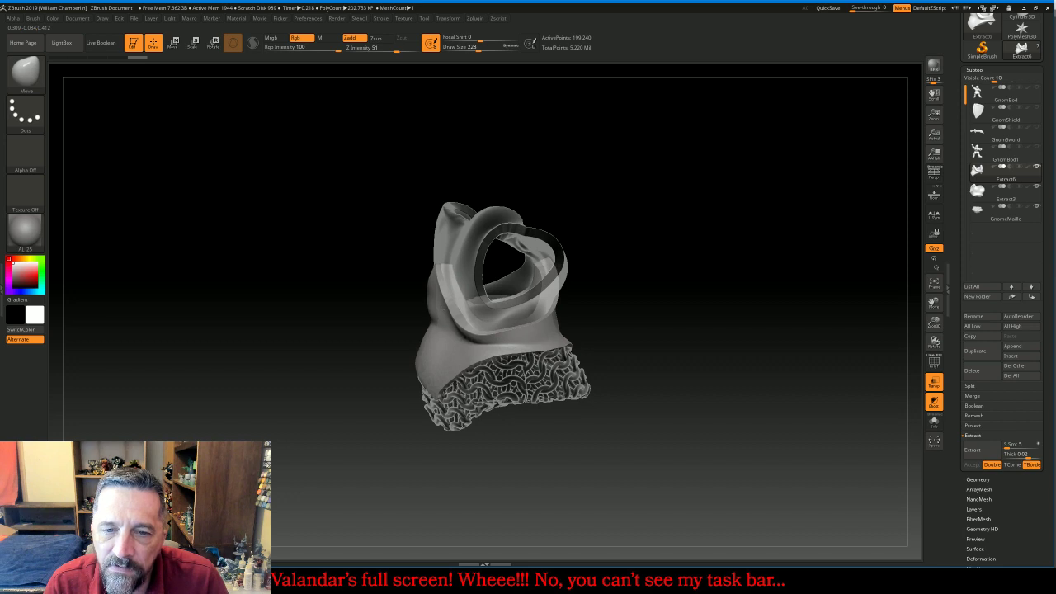
mouse_move(684, 354)
left_mouse_down()
mouse_move(650, 349)
mouse_move(693, 325)
mouse_move(637, 256)
mouse_move(643, 308)
mouse_move(606, 297)
left_mouse_up()
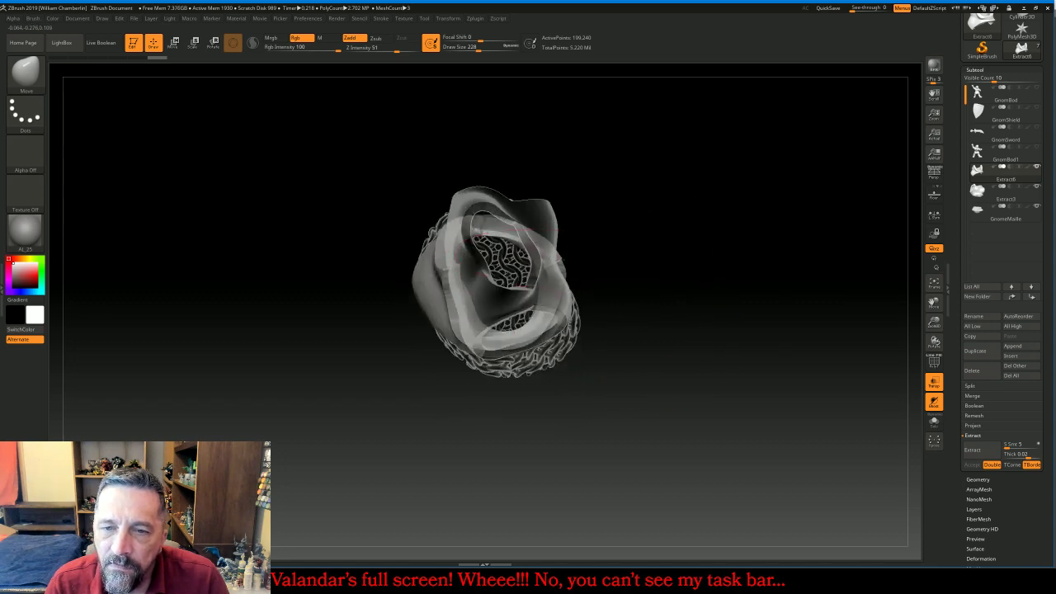
mouse_move(743, 266)
left_mouse_down()
mouse_move(766, 302)
mouse_move(792, 297)
mouse_move(735, 401)
mouse_move(778, 339)
mouse_move(762, 278)
left_mouse_up()
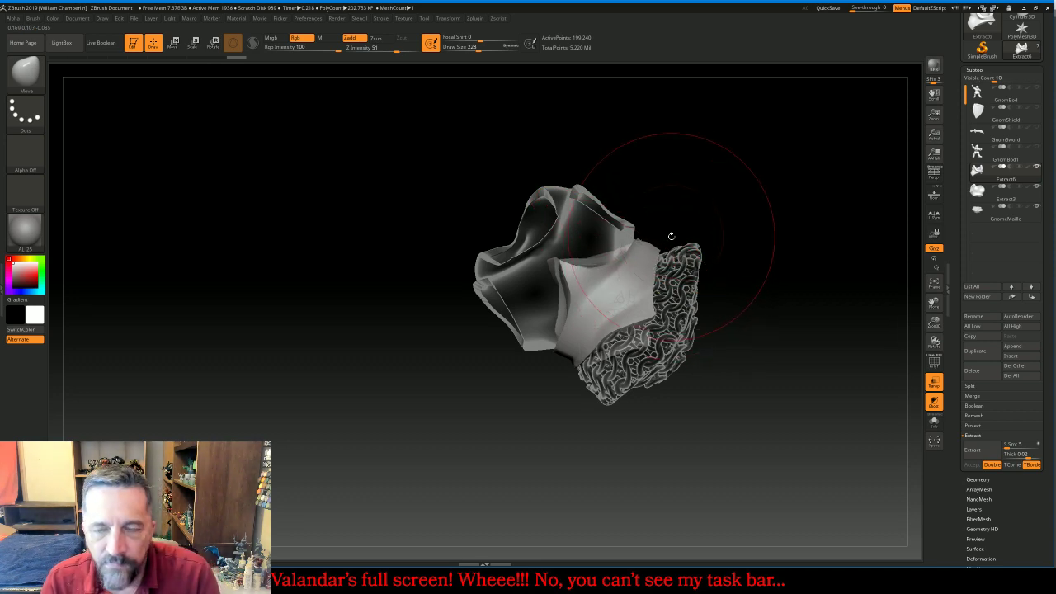
Refine the waist piece's fit using the Move brush at draw size 172, and turn off transparency
key("bracketleft")
key("bracketleft")
key("bracketleft")
key("bracketleft")
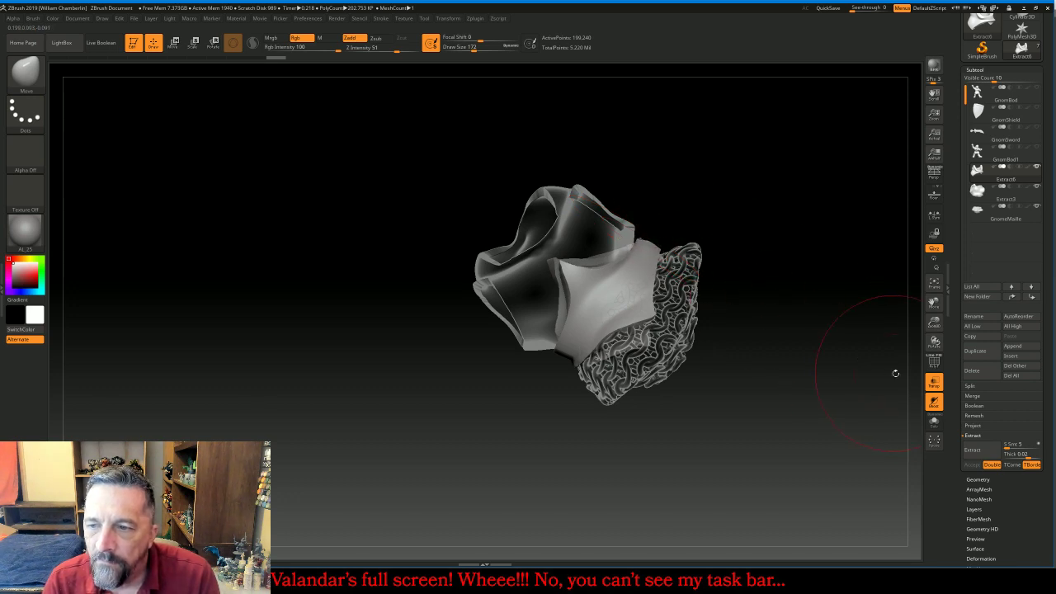
left_click(933, 382)
mouse_move(819, 336)
left_mouse_down()
mouse_move(804, 331)
mouse_move(808, 297)
mouse_move(796, 320)
mouse_move(813, 278)
mouse_move(792, 292)
mouse_move(866, 399)
left_mouse_up()
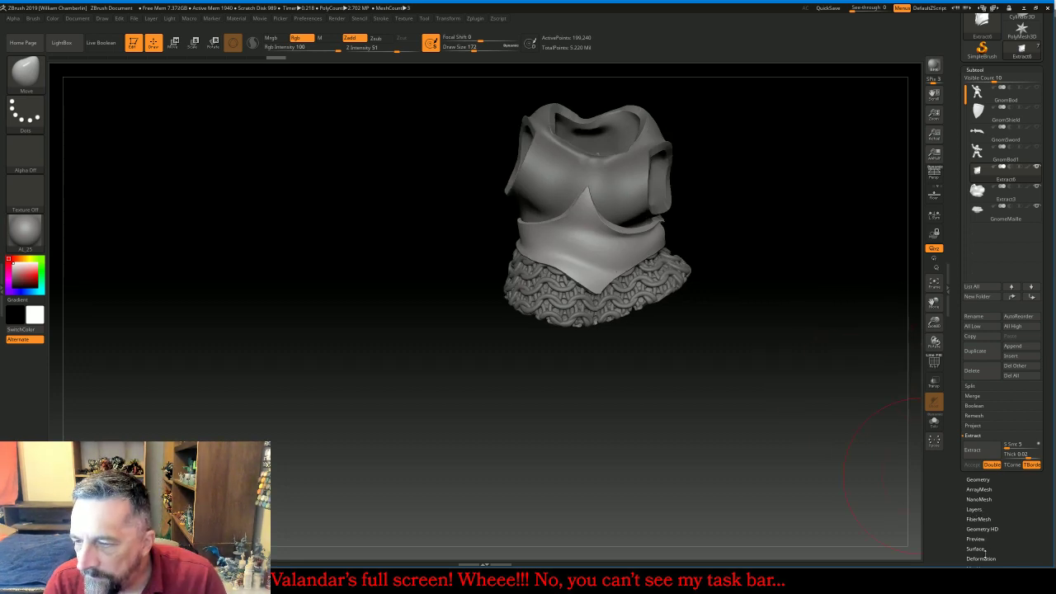
Remesh the waist piece with DynaMesh at a resolution of 256
left_click(978, 479)
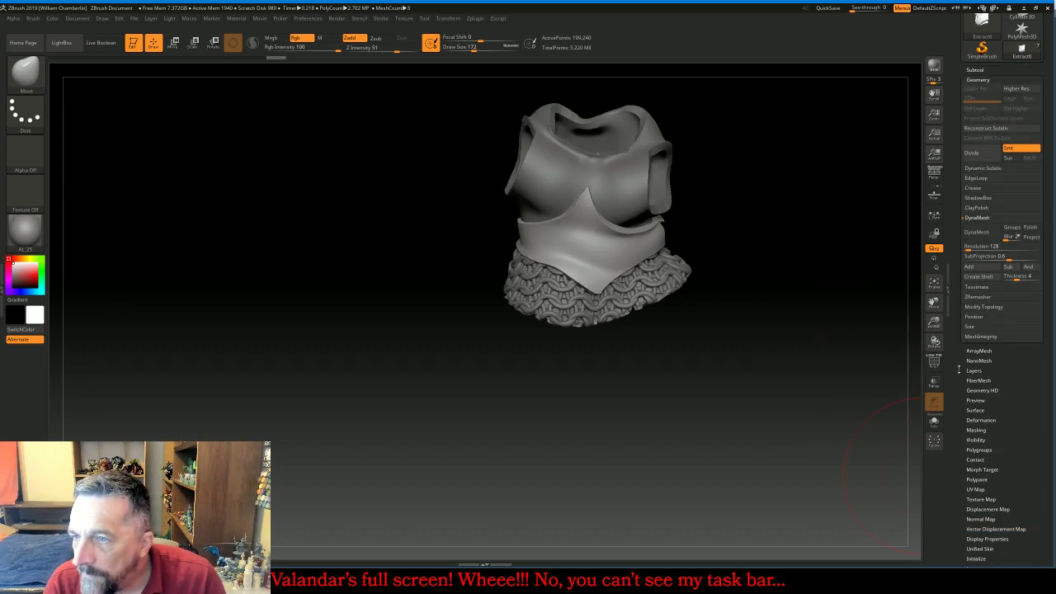
left_click(979, 247)
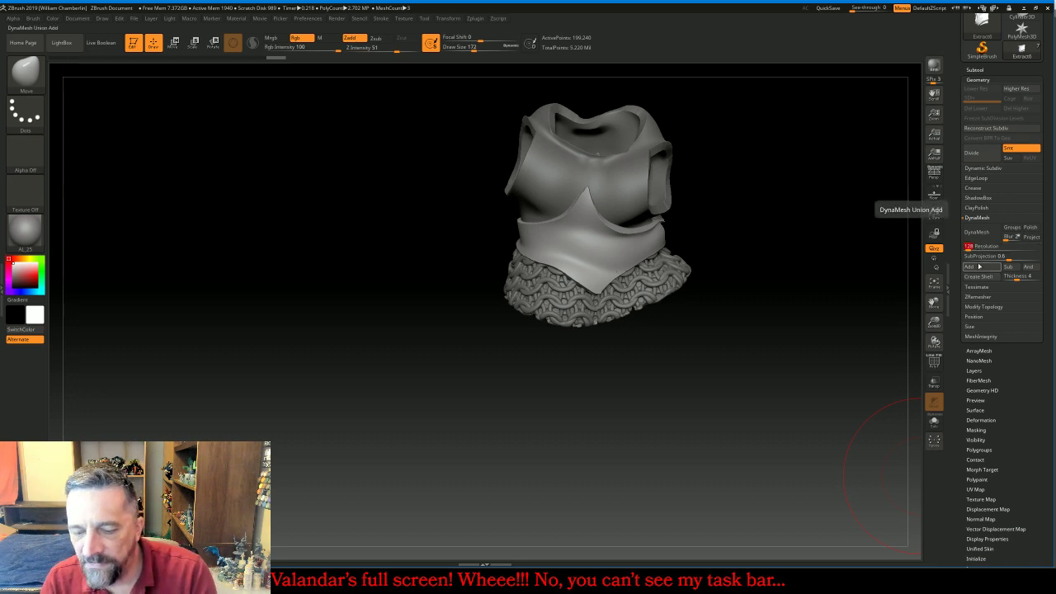
type("256")
left_click(977, 233)
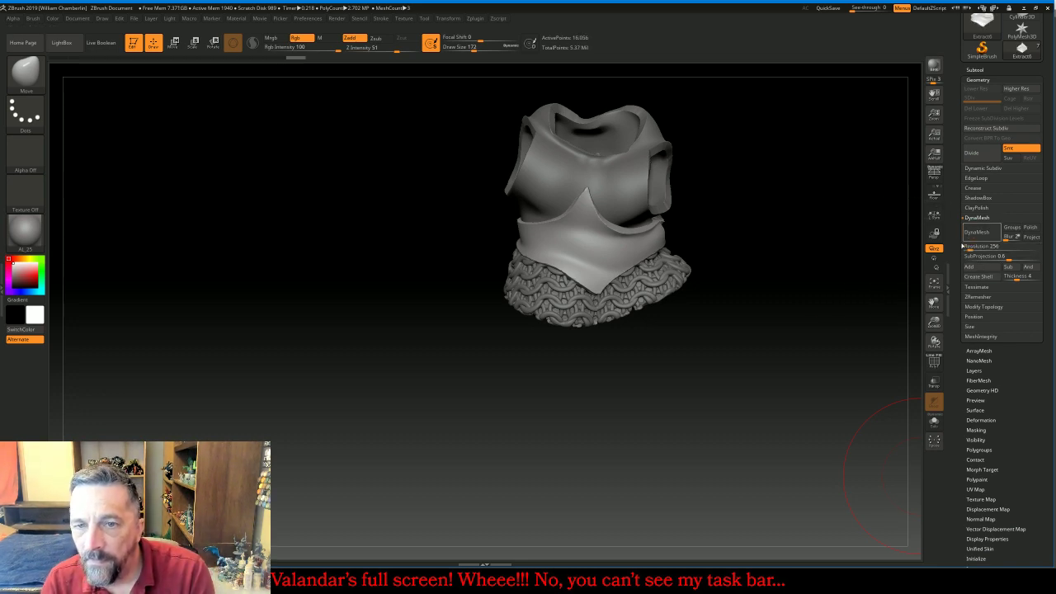
Build up the front of the waist piece with the ClayBuildup brush at draw size 43, and smooth the added clay
left_click(29, 76)
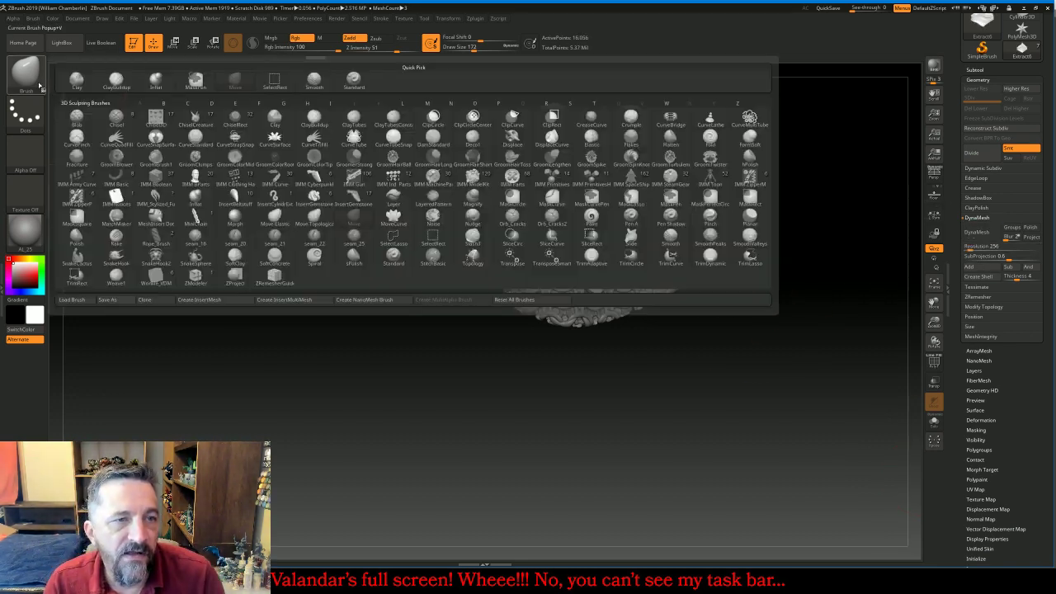
left_click(120, 82)
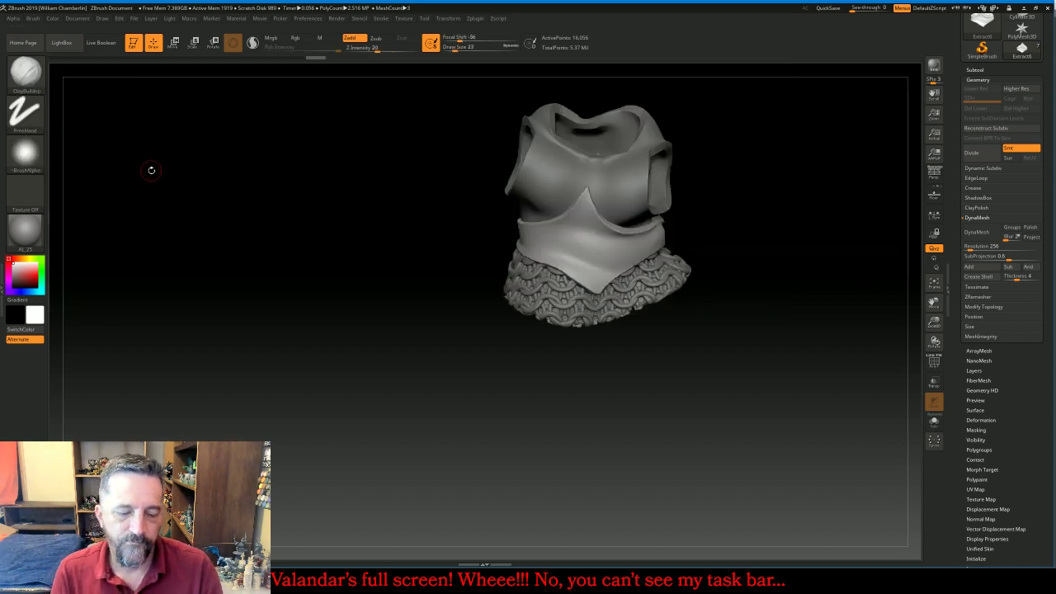
key("bracketright")
key("bracketright")
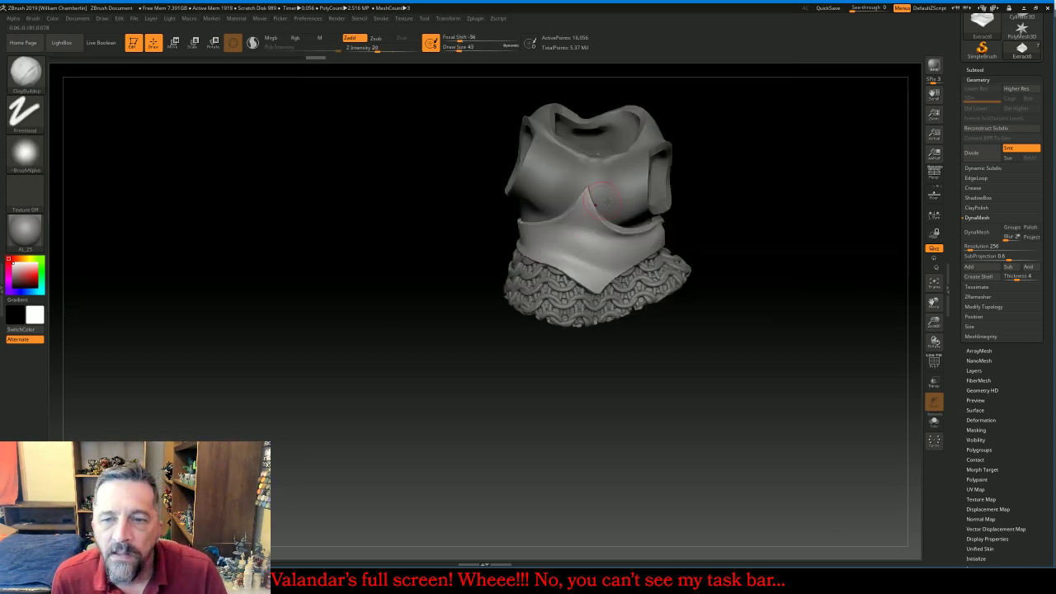
left_click_drag(825, 240, 749, 223)
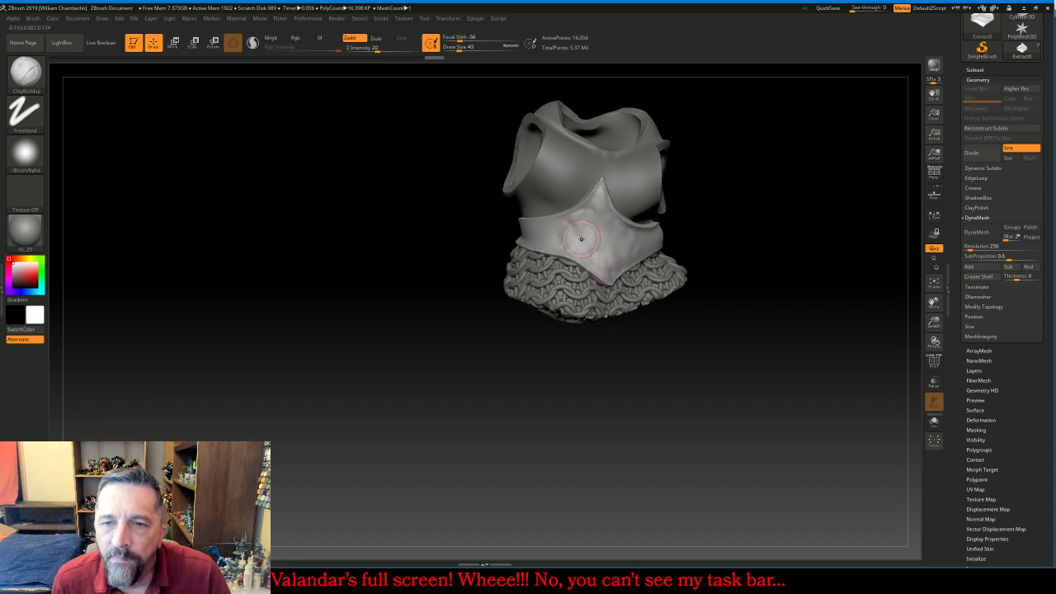
key("shift")
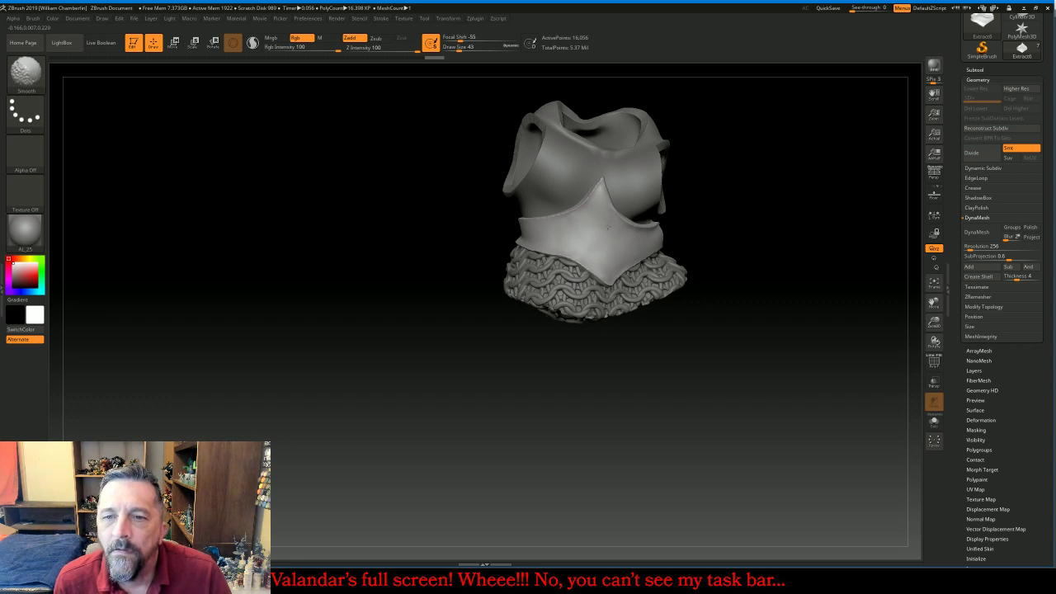
Build up the back of the waist piece with the ClayBuildup brush at draw size 43, and smooth the added clay
left_click_drag(795, 205, 849, 210)
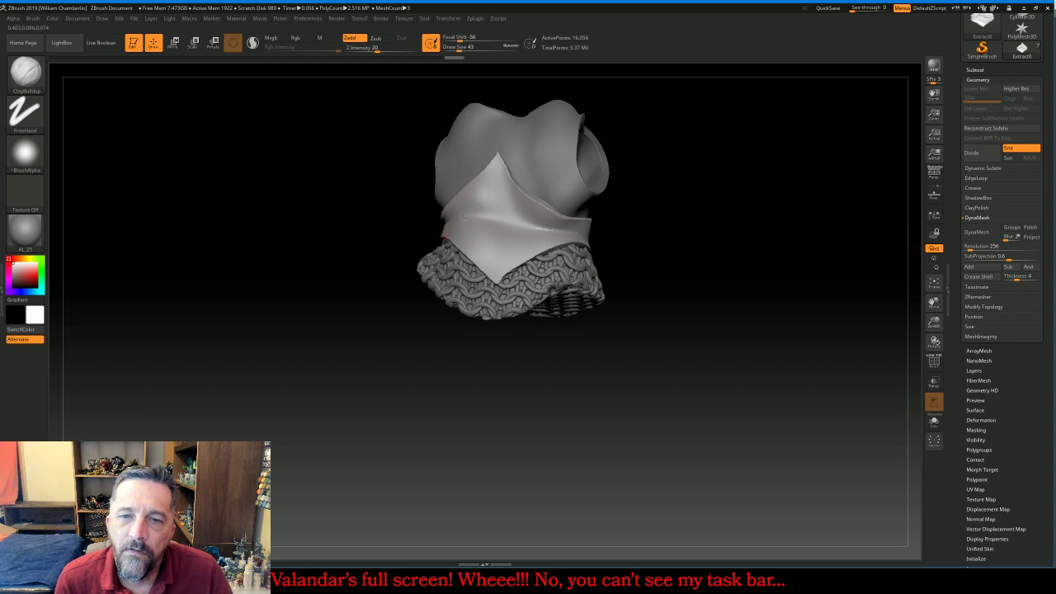
left_click_drag(471, 216, 544, 221)
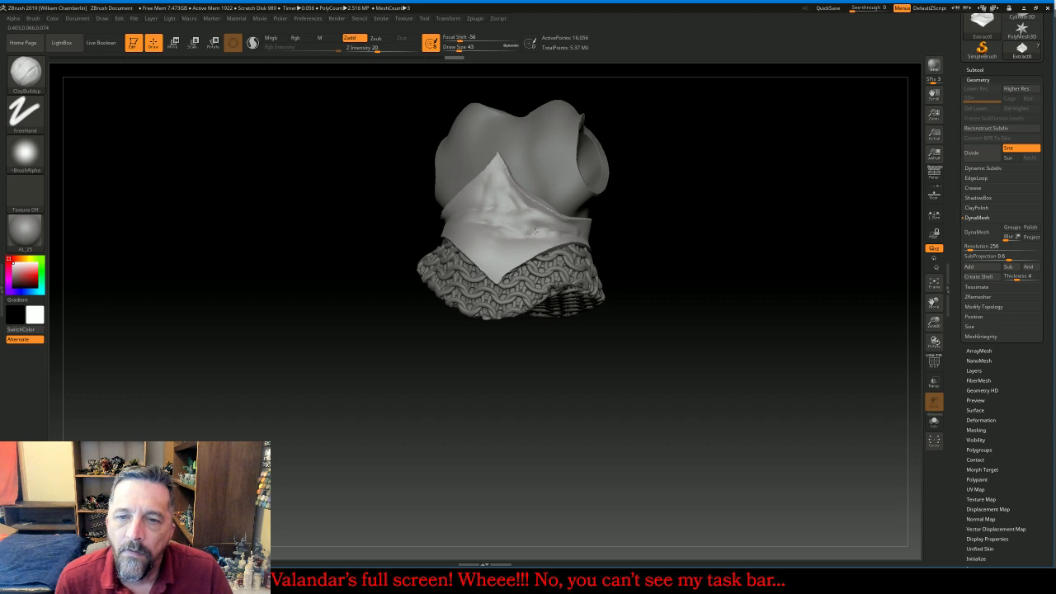
key("shift")
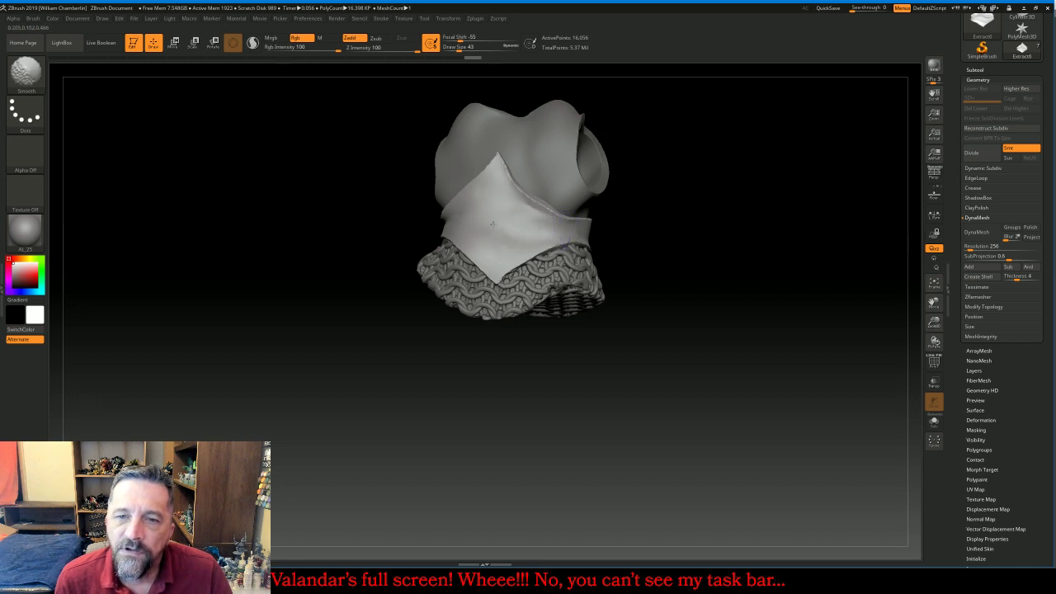
left_click_drag(447, 218, 492, 238, "shift")
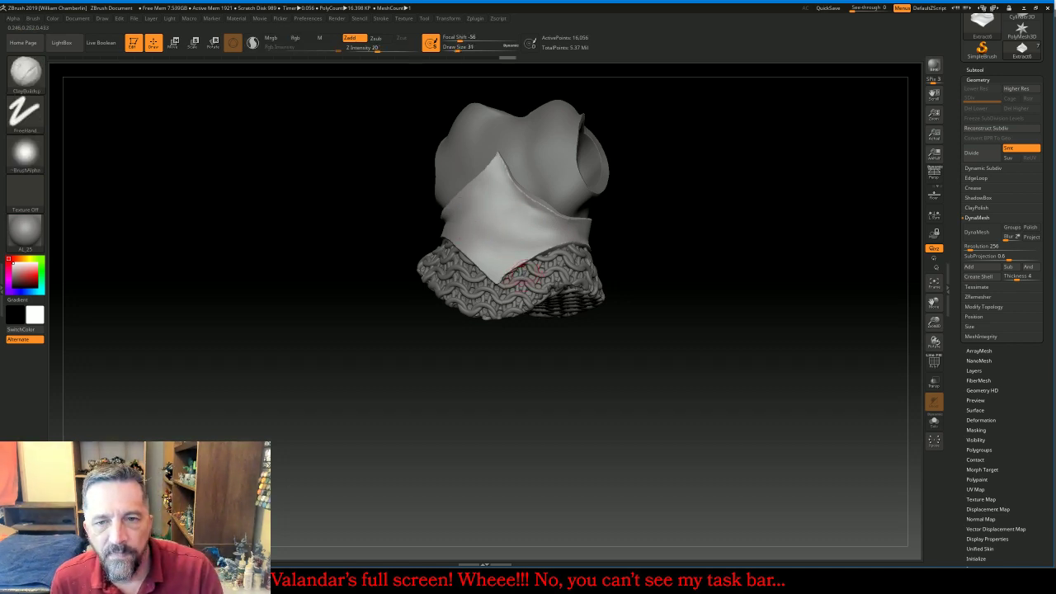
Smooth the back and sides of the waist piece with the Smooth brush at draw size 23
left_click_drag(695, 228, 667, 221)
key("shift")
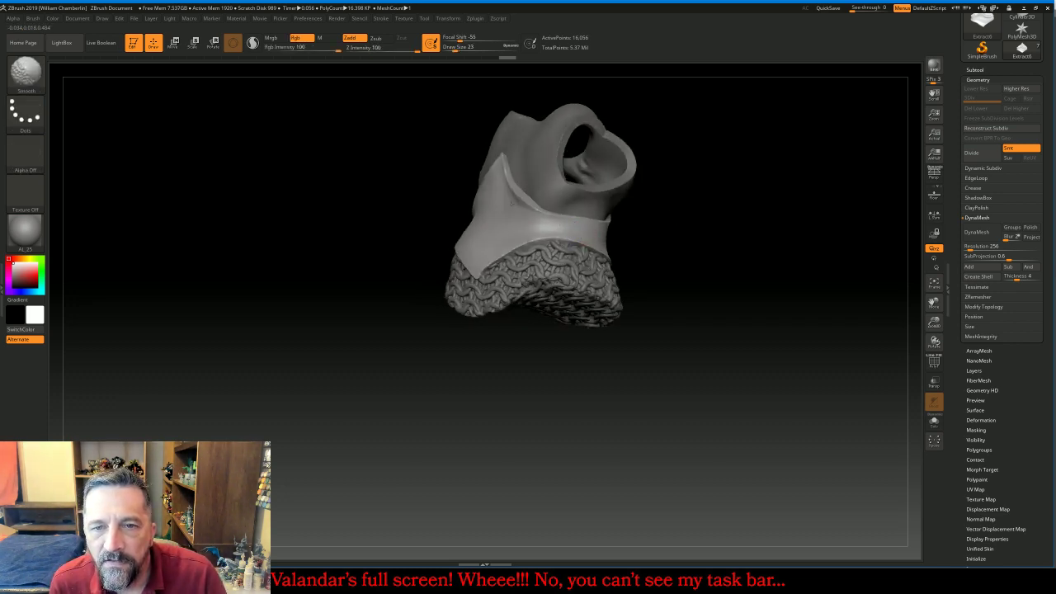
left_click_drag(718, 236, 746, 247)
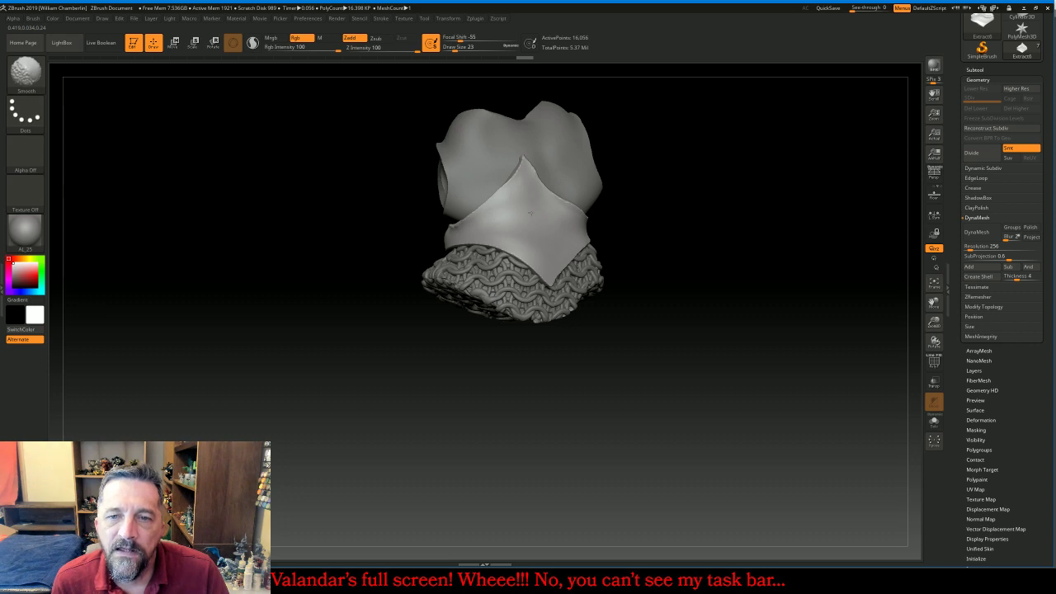
mouse_move(729, 235)
left_mouse_down()
mouse_move(701, 245)
mouse_move(679, 223)
mouse_move(702, 238)
left_mouse_up()
key("shift")
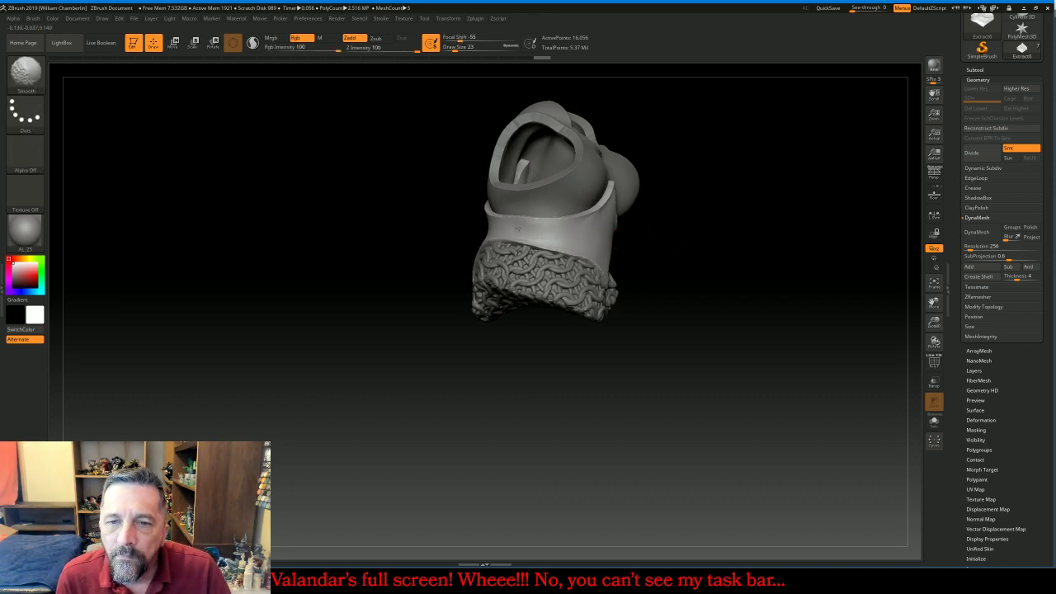
left_click_drag(518, 228, 536, 229, "shift")
left_click_drag(699, 264, 670, 307)
left_click_drag(642, 251, 651, 249, "shift")
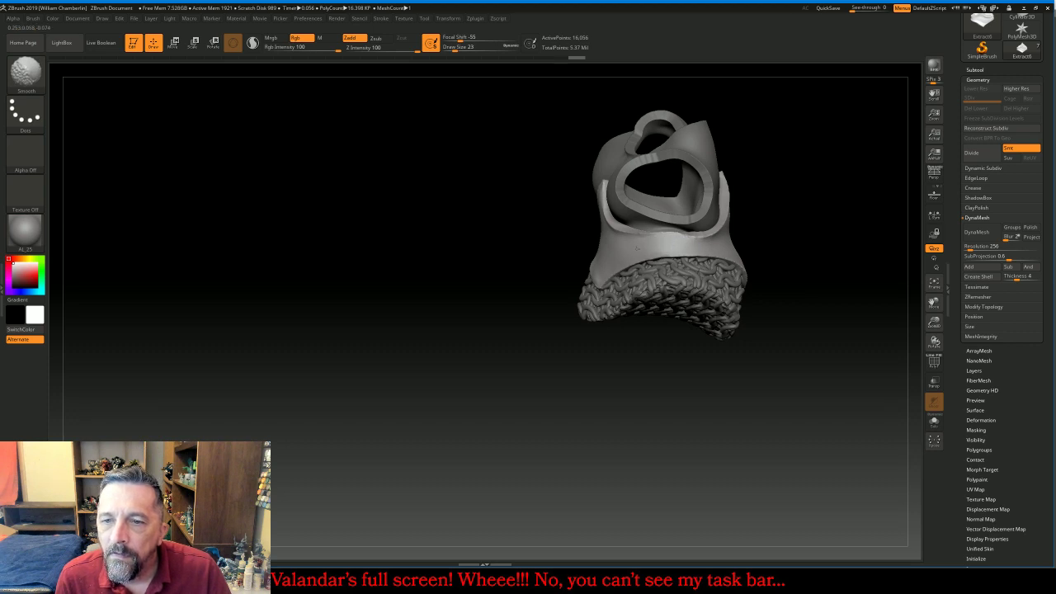
Carve a vertical centre ridge on the waist piece's front and back using the Slash3 brush at Z Intensity 4 and draw size 145
left_click_drag(530, 435, 558, 433)
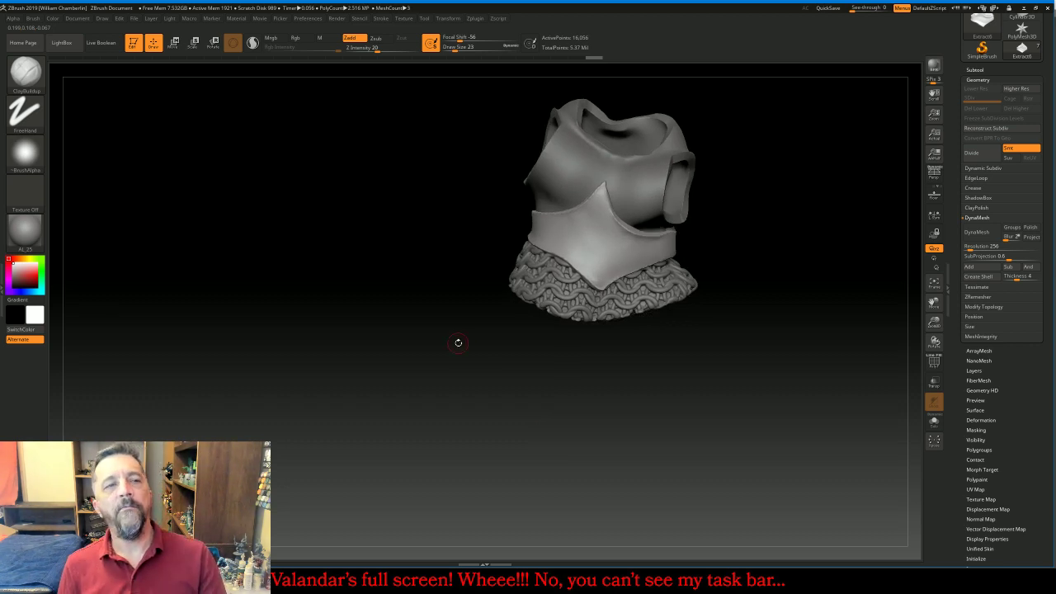
left_click(39, 75)
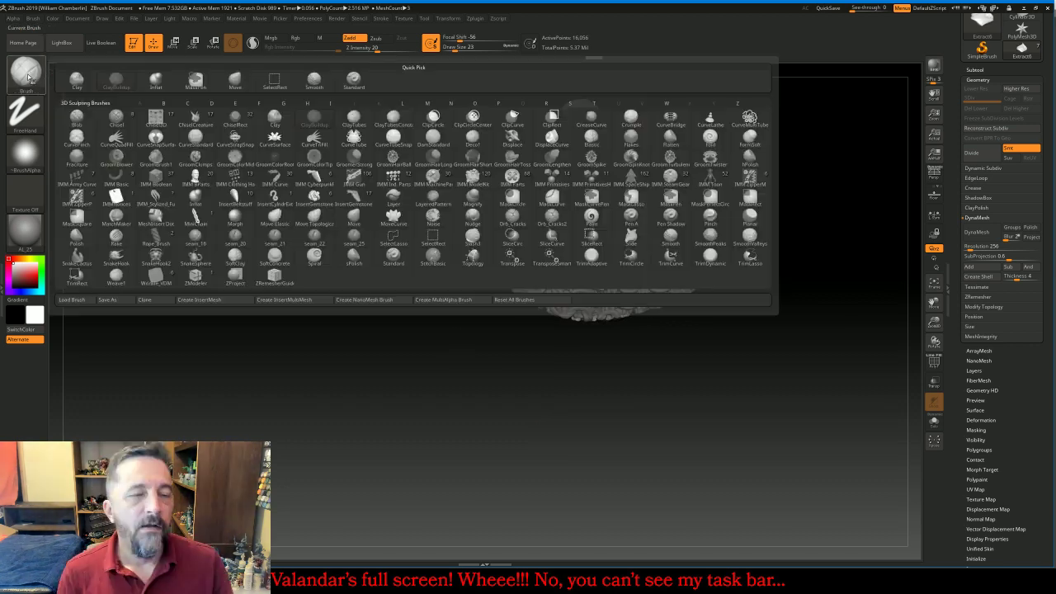
left_click(473, 238)
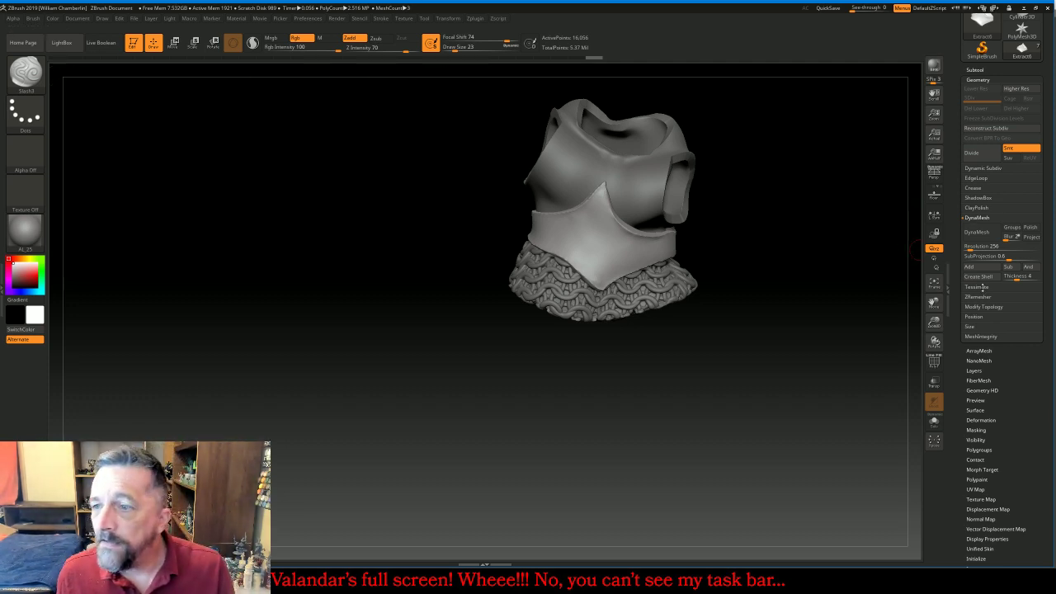
scroll(998, 99, "up", 5)
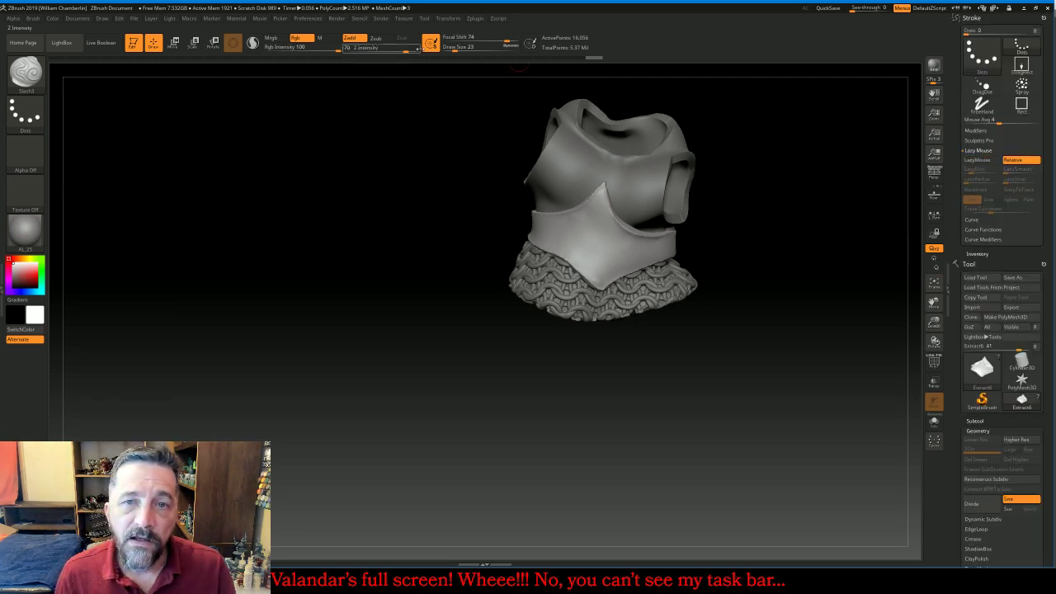
left_click_drag(457, 50, 473, 51)
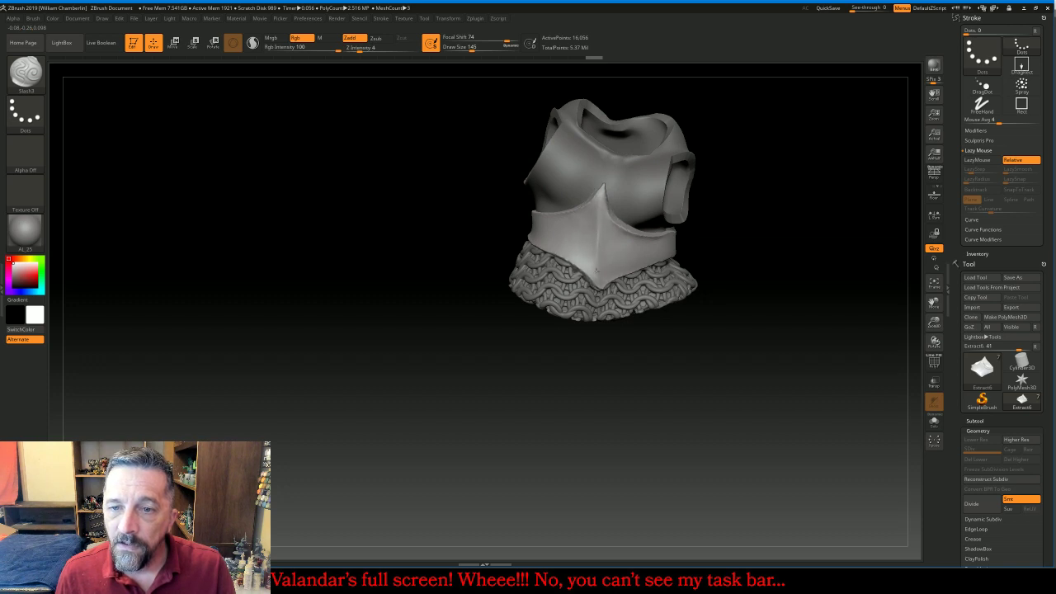
mouse_move(509, 426)
left_mouse_down()
mouse_move(413, 388)
mouse_move(503, 354)
left_mouse_up()
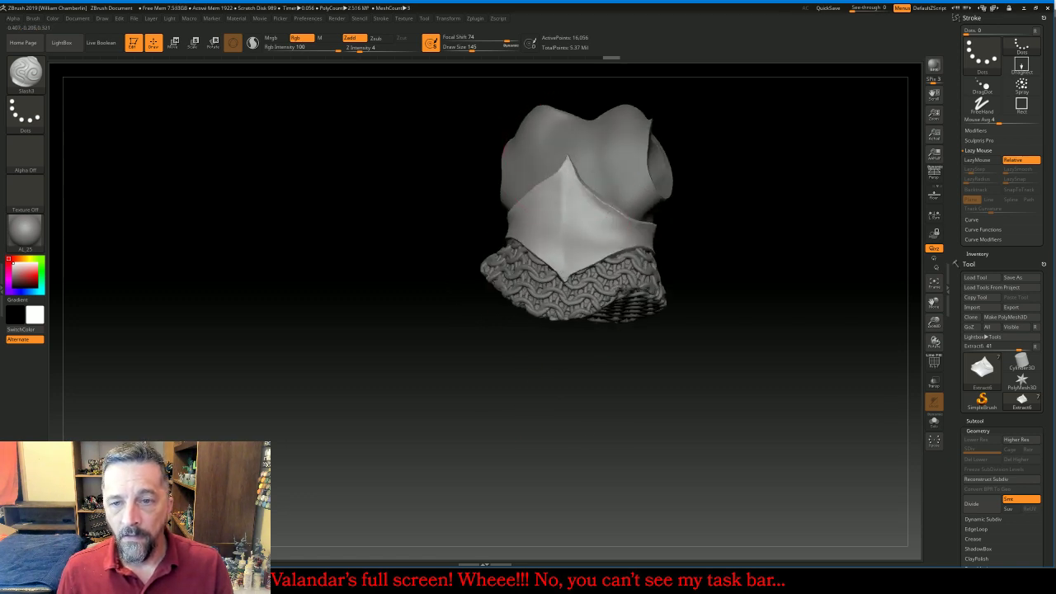
Refine the waist piece's side profile with the Move brush, reducing the draw size from 156 to 116
left_click_drag(754, 377, 717, 389)
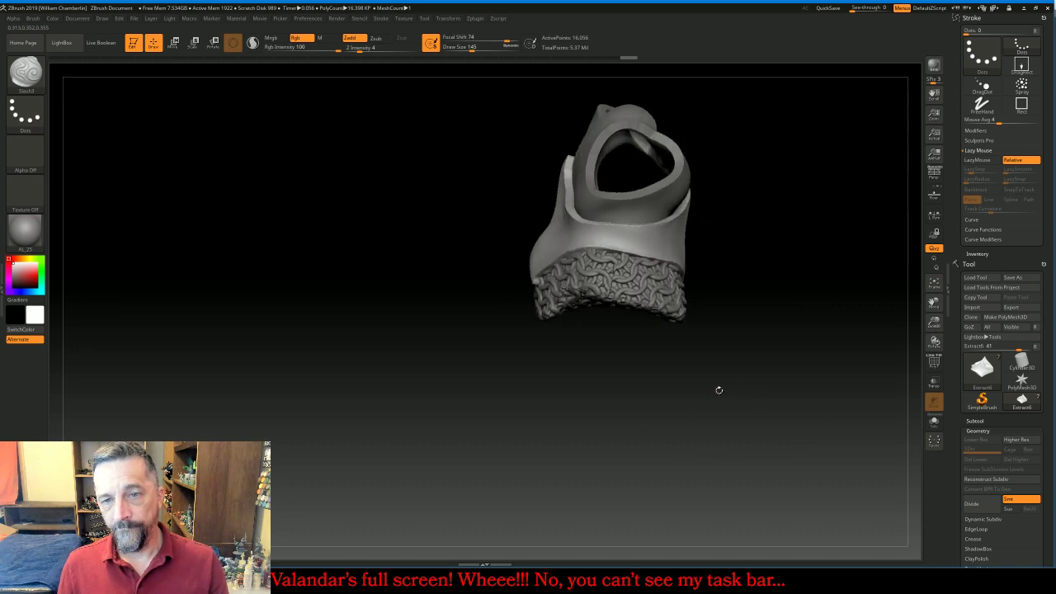
left_click(27, 74)
left_click(238, 83)
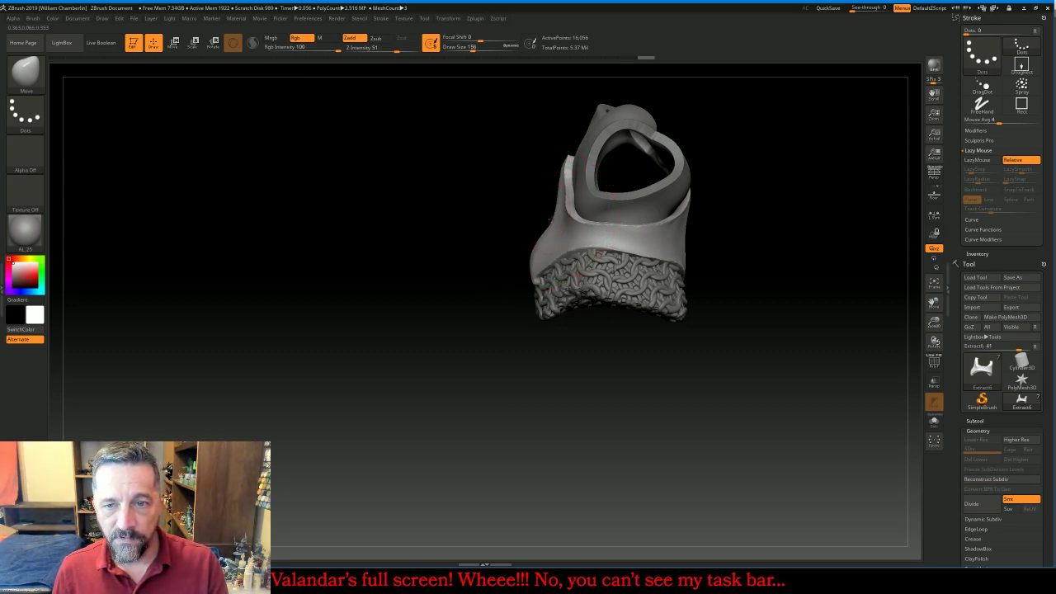
left_click_drag(532, 213, 526, 217)
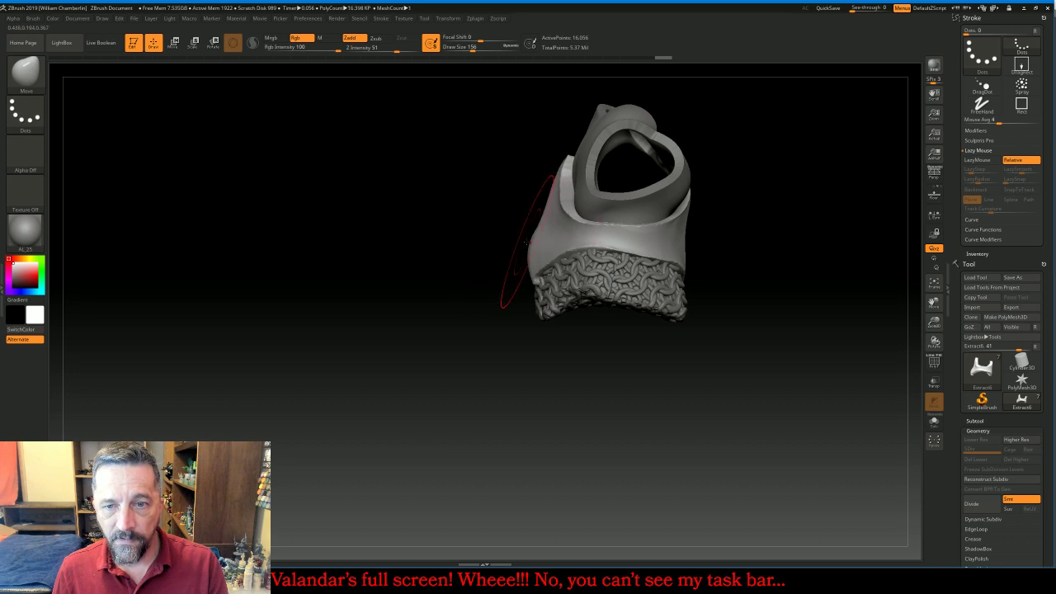
right_click_drag(530, 238, 528, 245)
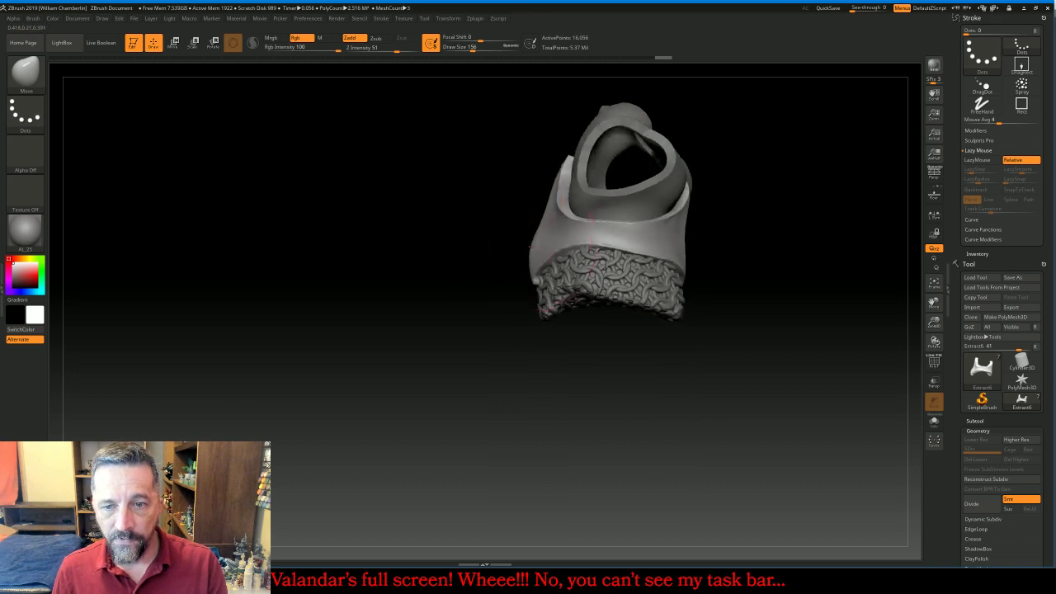
left_click_drag(529, 248, 532, 247)
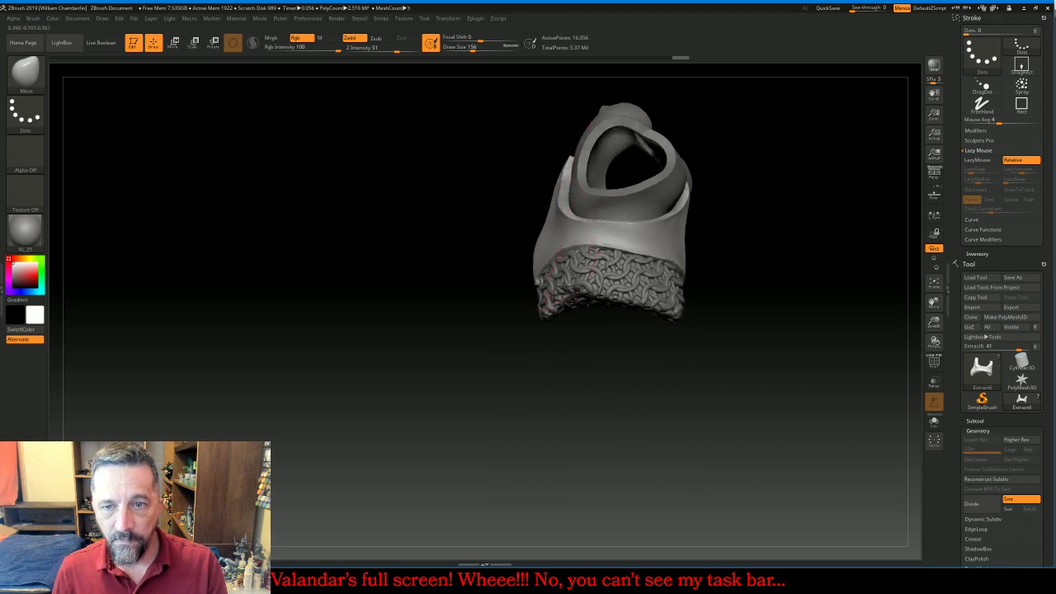
left_click_drag(564, 177, 568, 175)
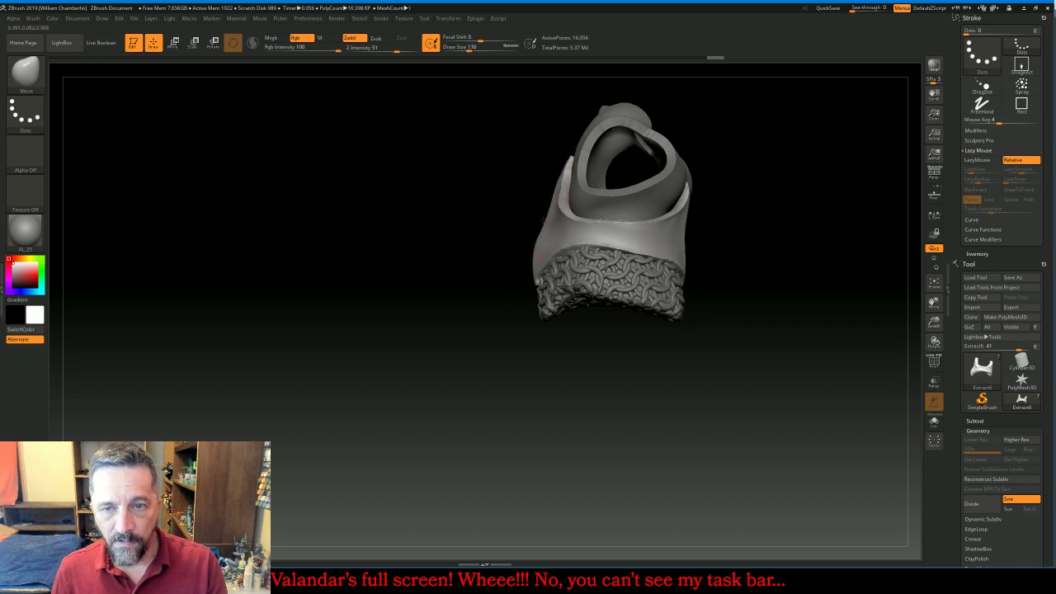
left_click_drag(534, 214, 531, 242)
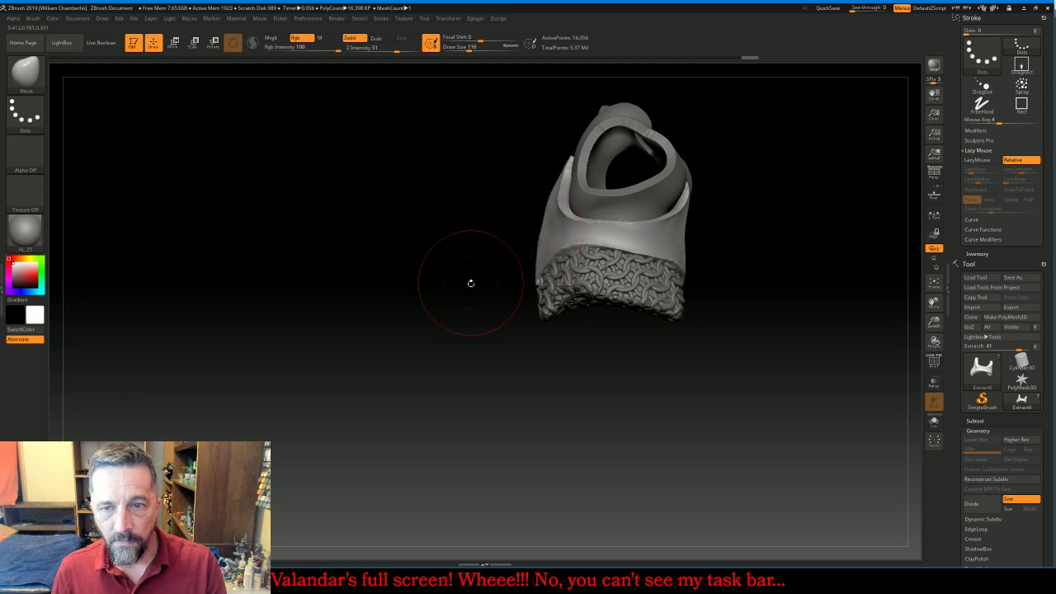
mouse_move(471, 283)
left_mouse_down()
mouse_move(570, 295)
mouse_move(611, 287)
mouse_move(721, 231)
mouse_move(764, 252)
mouse_move(758, 260)
left_mouse_up()
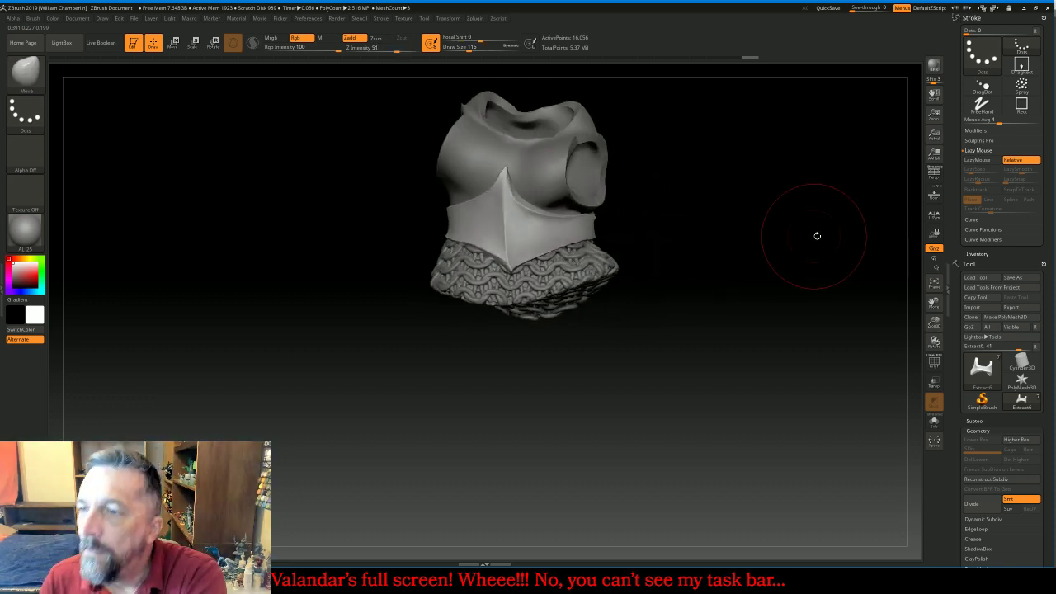
Make the GnomBod subtool active and frame the full figure, with the waist, skirt and legs in view
left_click(995, 421)
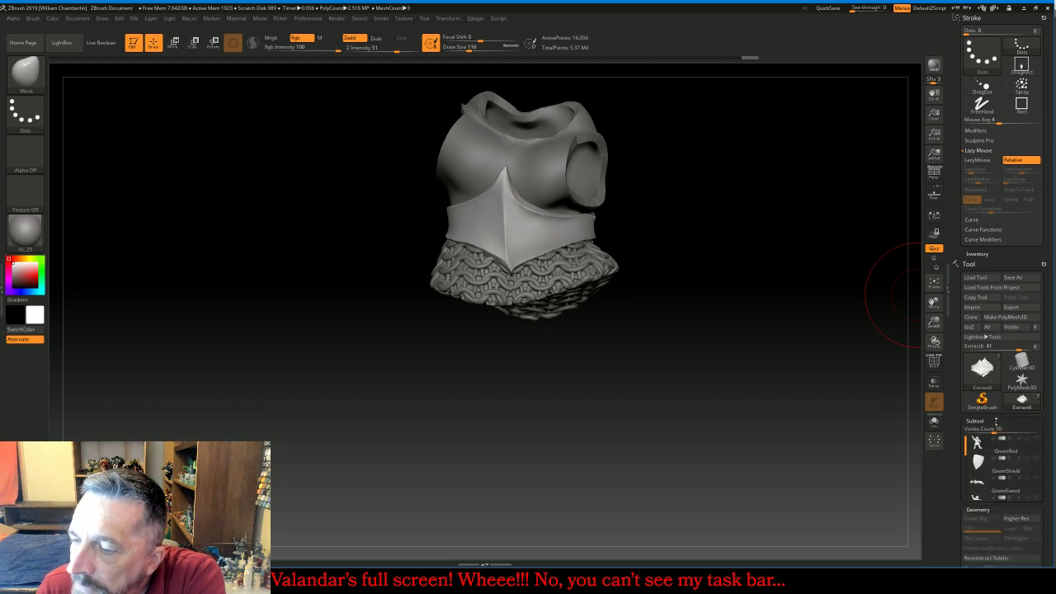
left_click(980, 444)
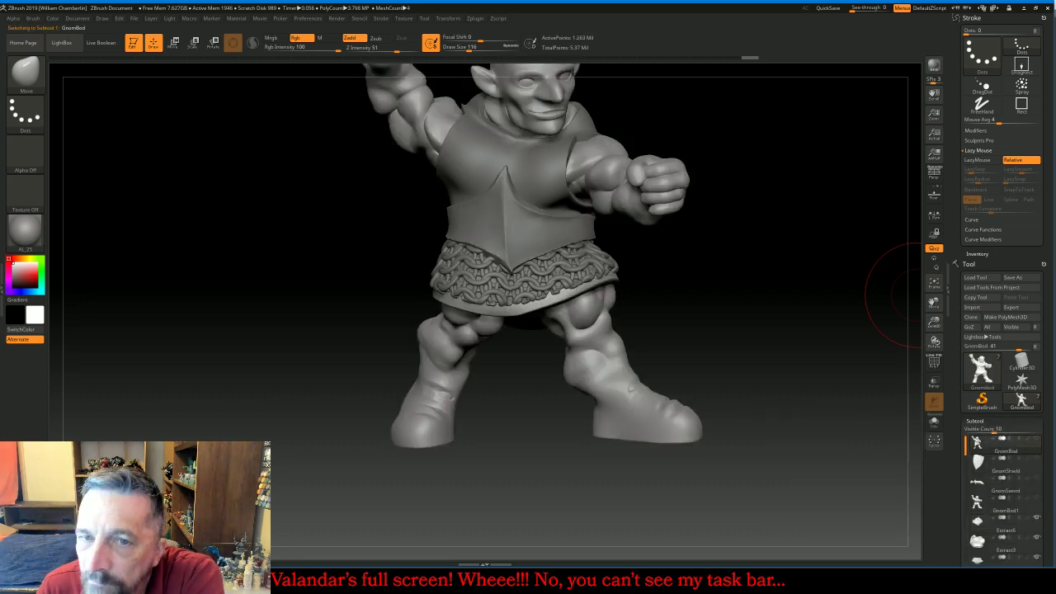
left_click(934, 285)
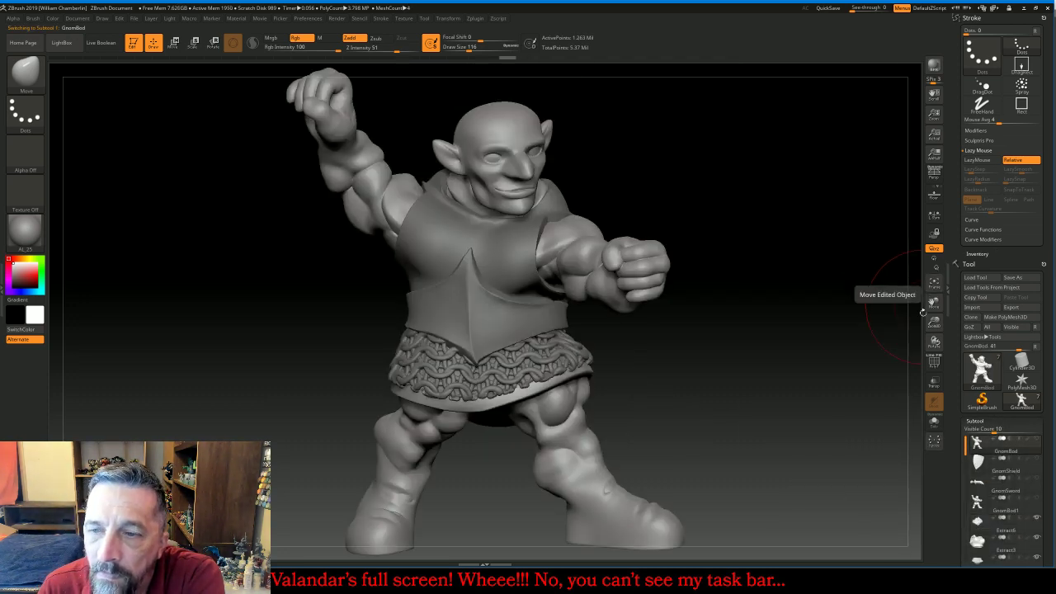
left_click_drag(934, 322, 933, 314)
mouse_move(789, 288)
left_mouse_down()
mouse_move(845, 277)
mouse_move(808, 288)
mouse_move(778, 281)
mouse_move(800, 290)
left_mouse_up()
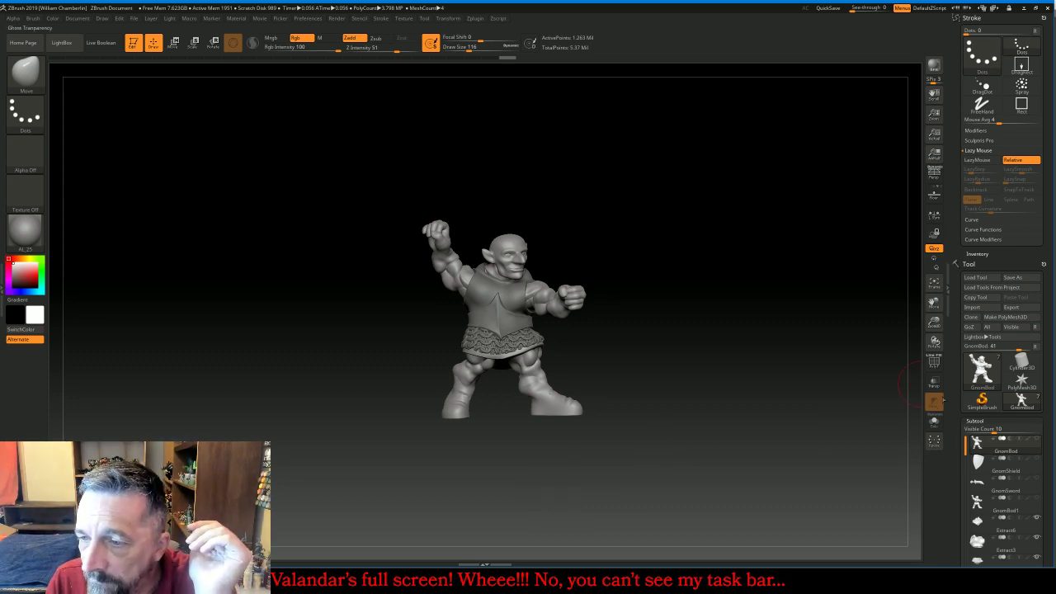
left_click_drag(933, 324, 927, 342)
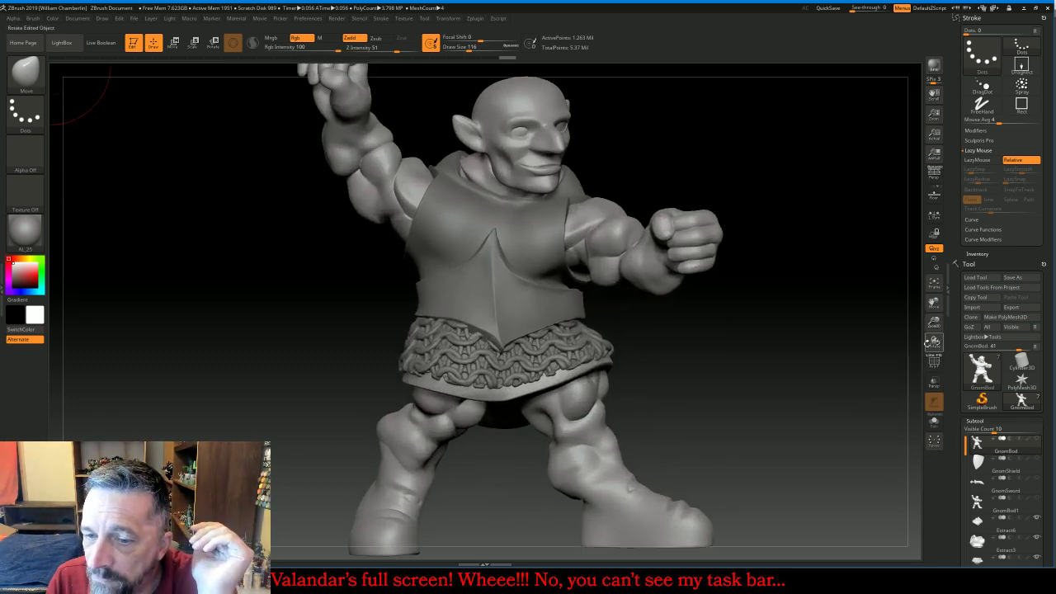
left_click_drag(934, 302, 933, 235)
mouse_move(982, 369)
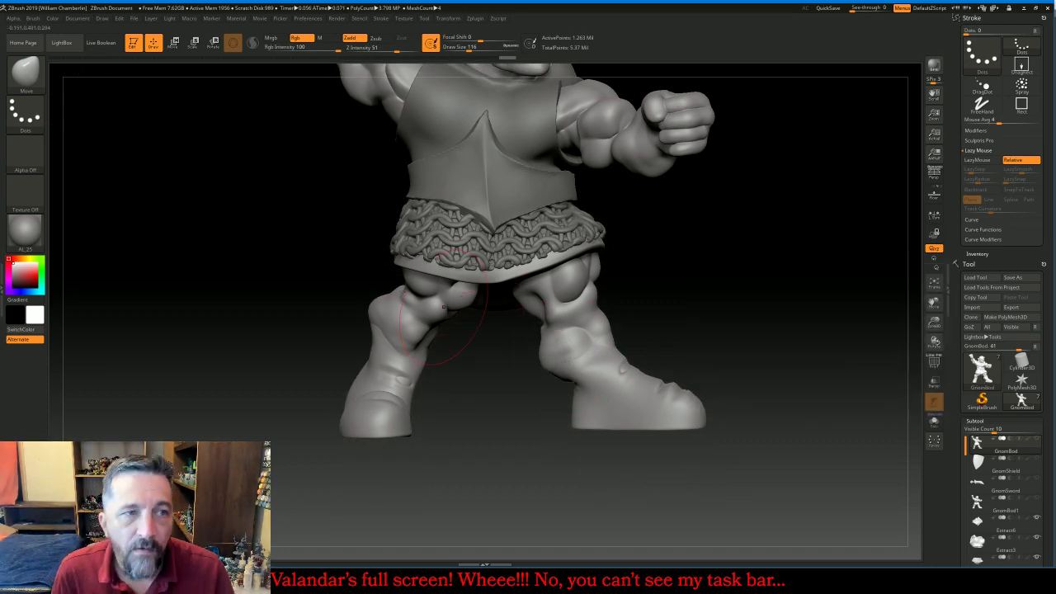
Sculpt the gnome's legs and boots with the Standard brush at draw size 60, smoothing the surfaces from several sides
left_click(25, 71)
left_click(394, 79)
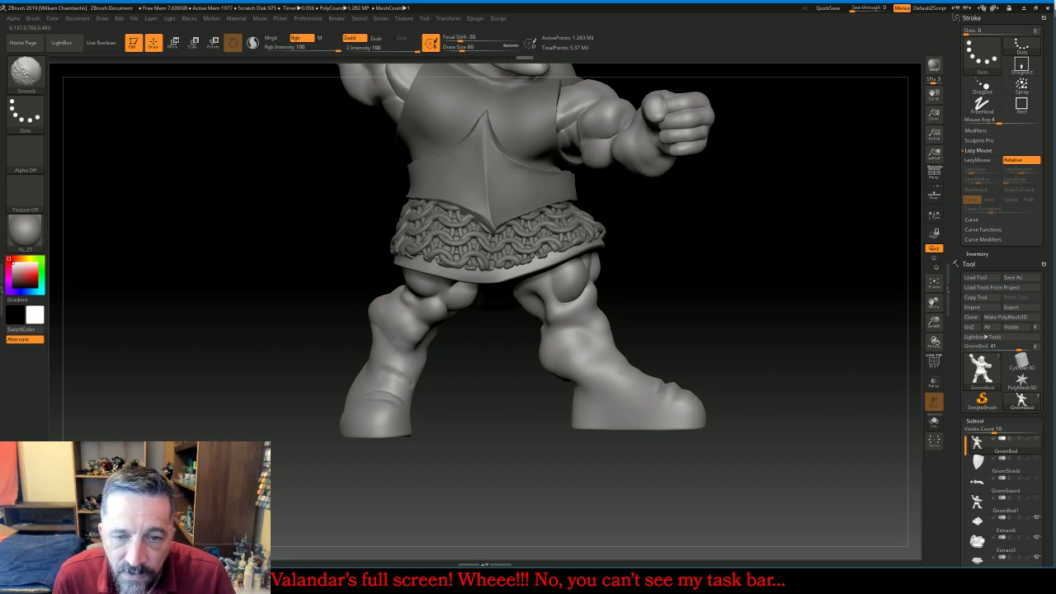
left_click_drag(797, 299, 737, 310)
mouse_move(306, 391)
left_mouse_down("shift")
mouse_move(307, 363)
mouse_move(324, 363)
left_mouse_up("shift")
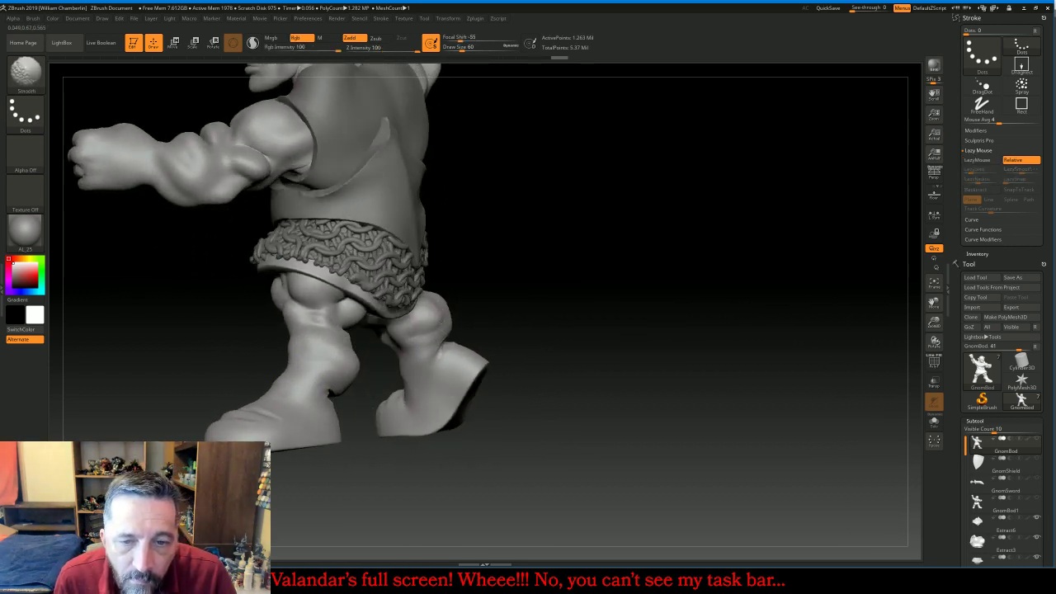
mouse_move(452, 312)
left_mouse_down()
mouse_move(559, 294)
mouse_move(519, 302)
left_mouse_up()
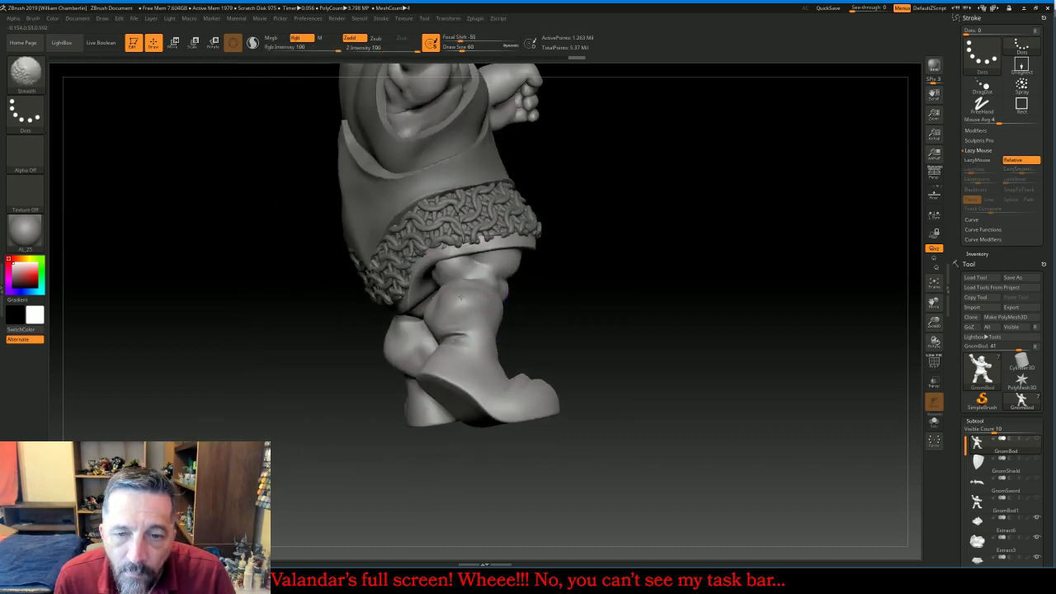
left_click_drag(412, 347, 421, 350, "shift")
mouse_move(569, 325)
left_mouse_down()
mouse_move(609, 329)
mouse_move(652, 302)
mouse_move(636, 313)
mouse_move(684, 307)
mouse_move(651, 306)
left_mouse_up()
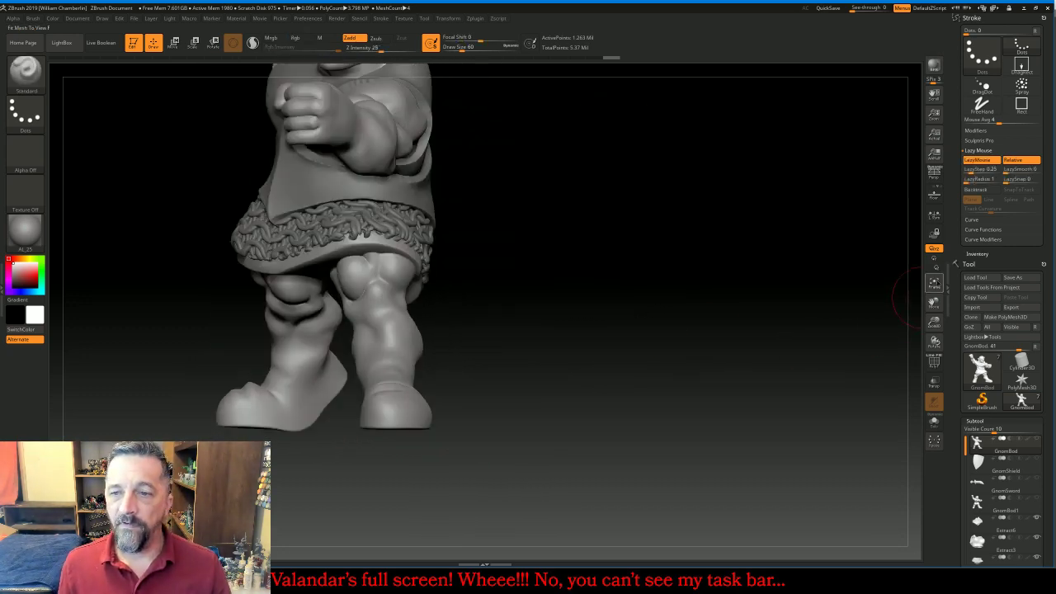
left_click(934, 283)
left_click_drag(839, 317, 834, 321)
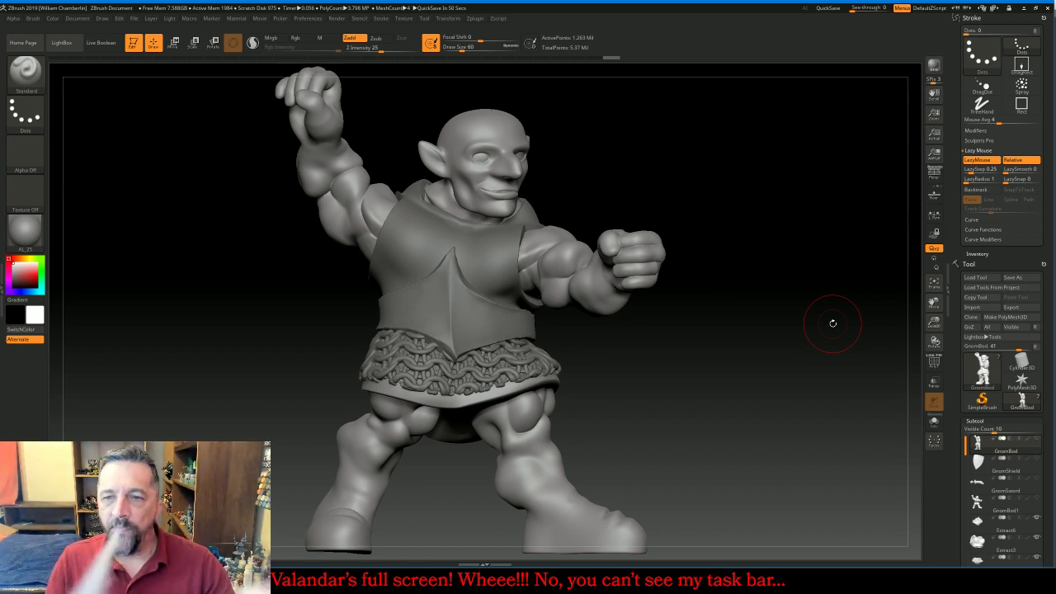
Make the GnomBod1 subtool active and hide the Extract6, Extract3 and GnomeMaile subtools
scroll(1045, 365, "down", 2)
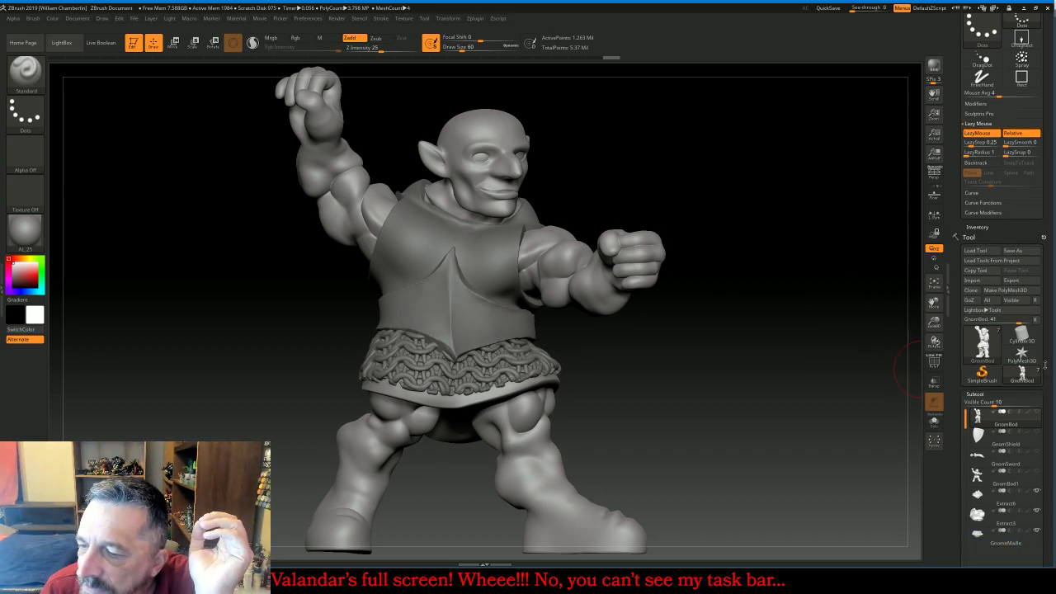
left_click_drag(1045, 365, 1046, 246)
left_click(1004, 361)
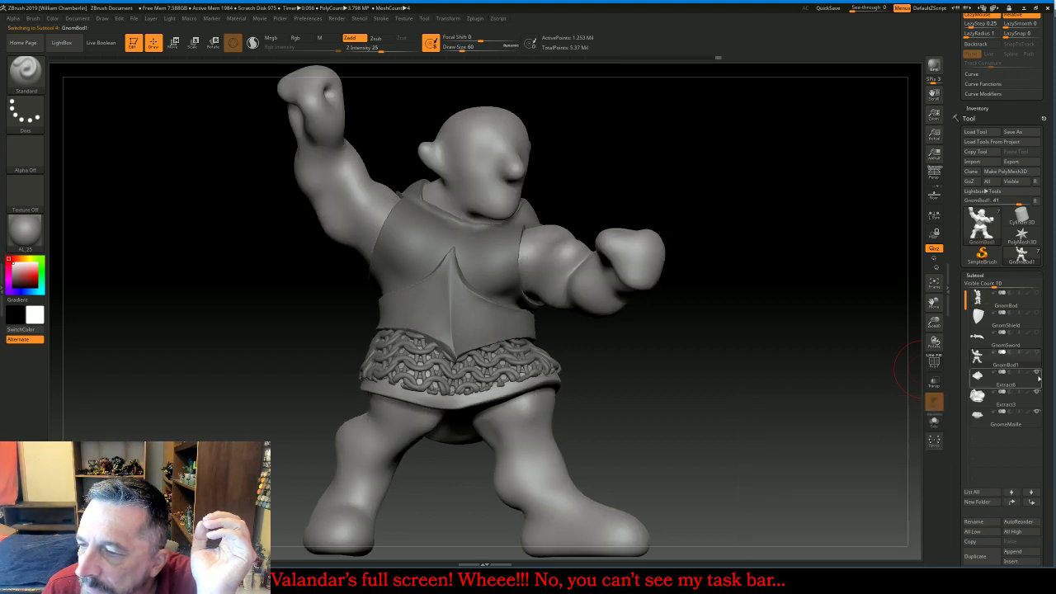
left_click(1037, 376)
left_click(1038, 394)
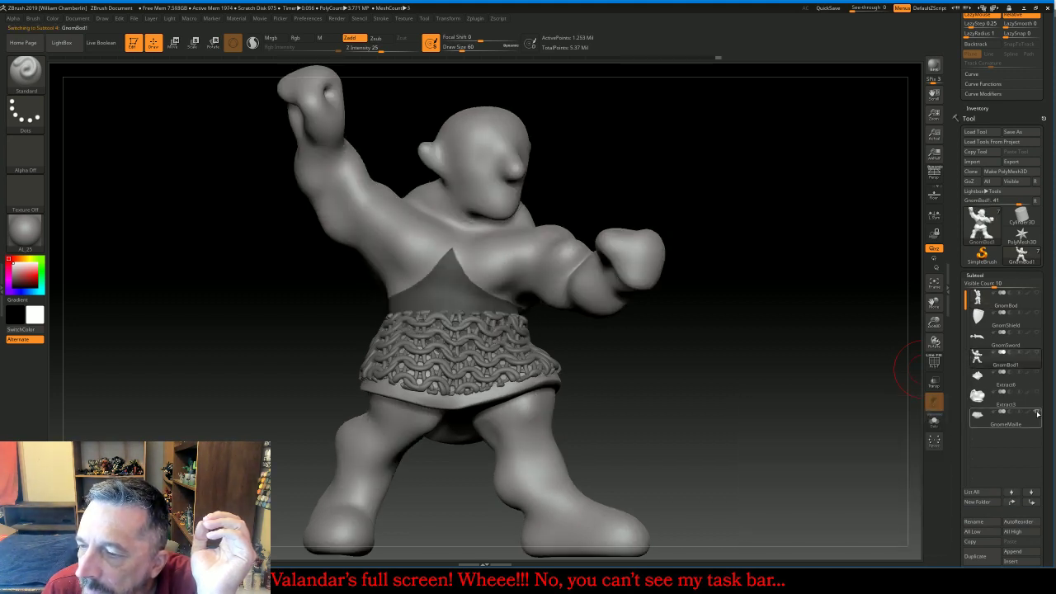
left_click(1038, 413)
key("ctrl")
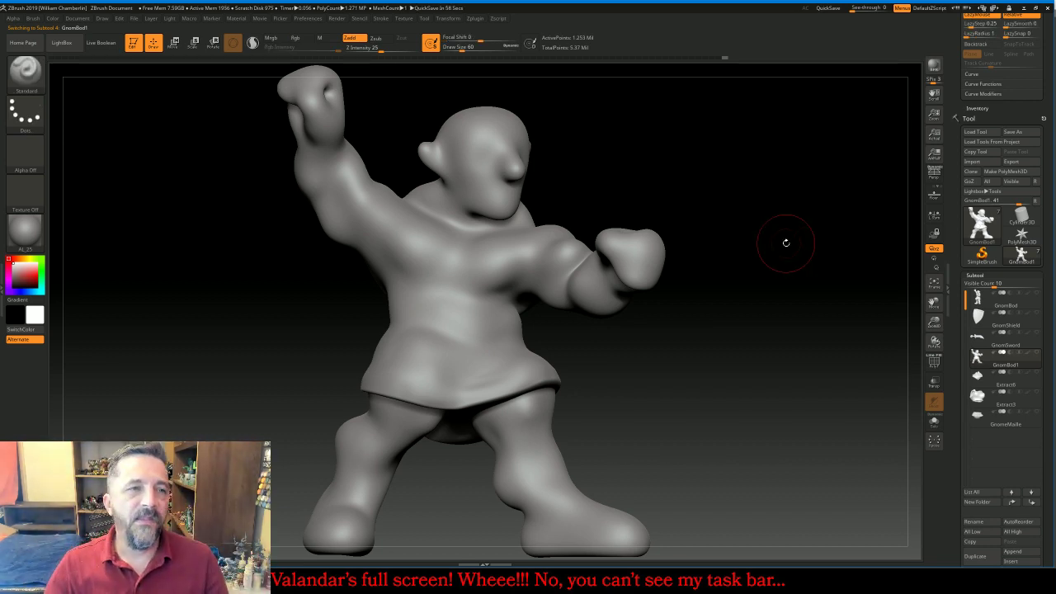
Mask a tapering strip on the front of the raised arm's shoulder using MaskPen at draw size 22 with LazyMouse on
left_click(25, 71)
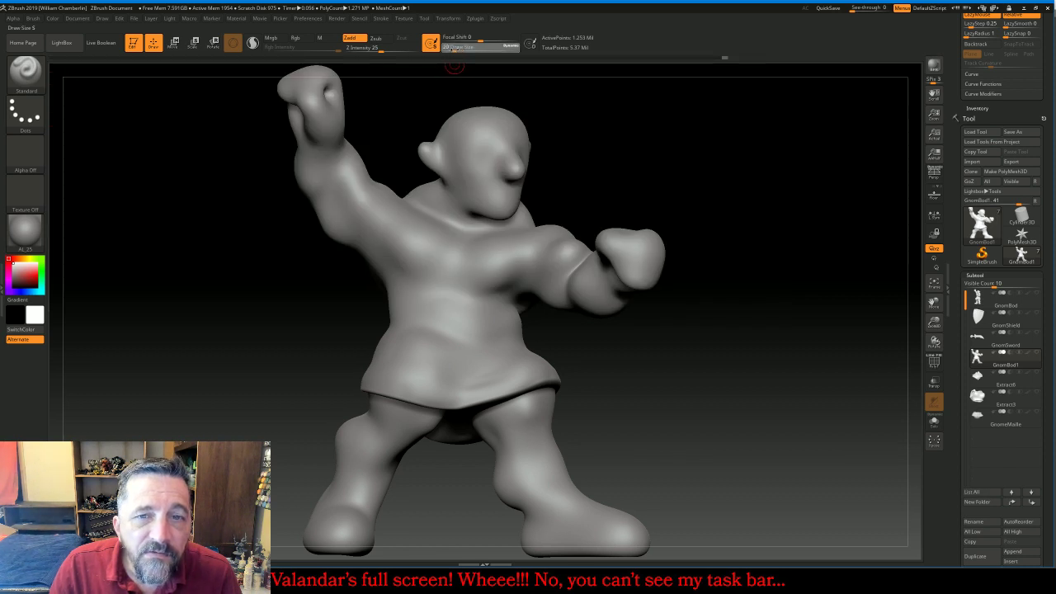
left_click_drag(1010, 102, 1013, 148)
left_click(986, 97, "ctrl")
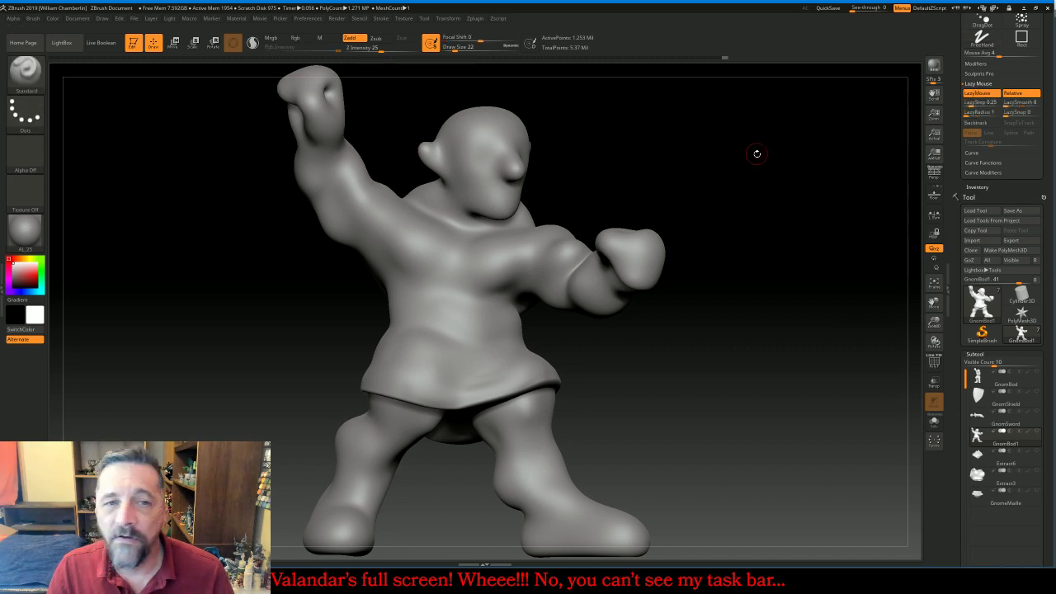
left_click_drag(757, 155, 761, 170)
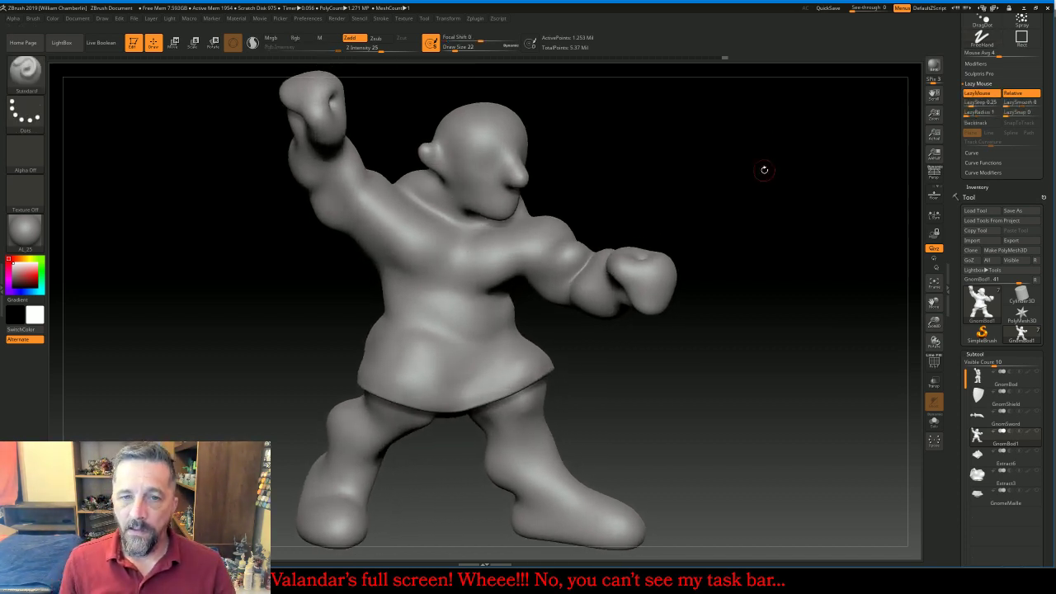
key("ctrl")
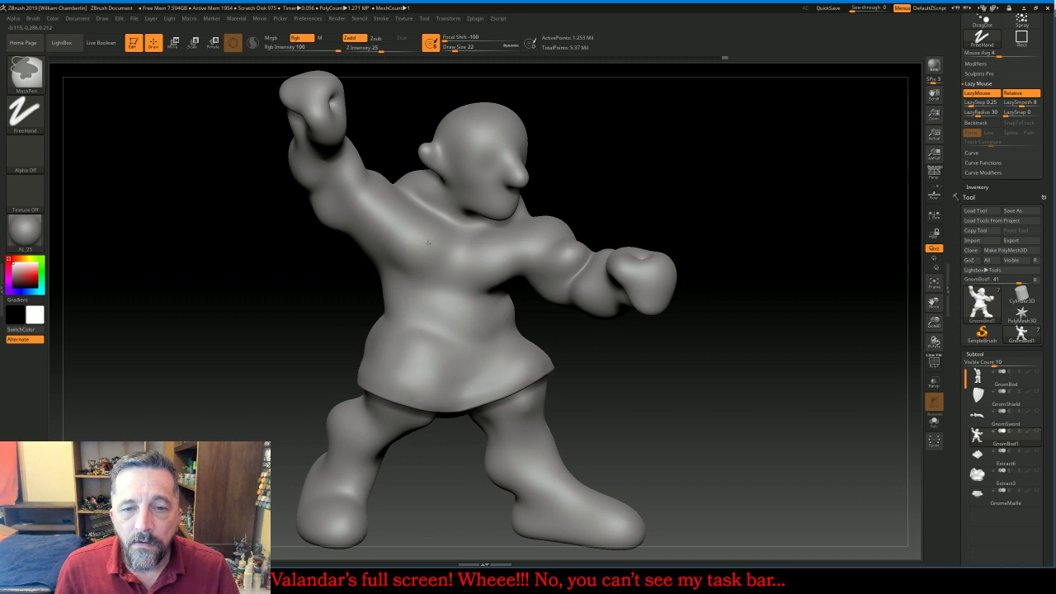
left_click_drag(416, 245, 405, 245, "ctrl")
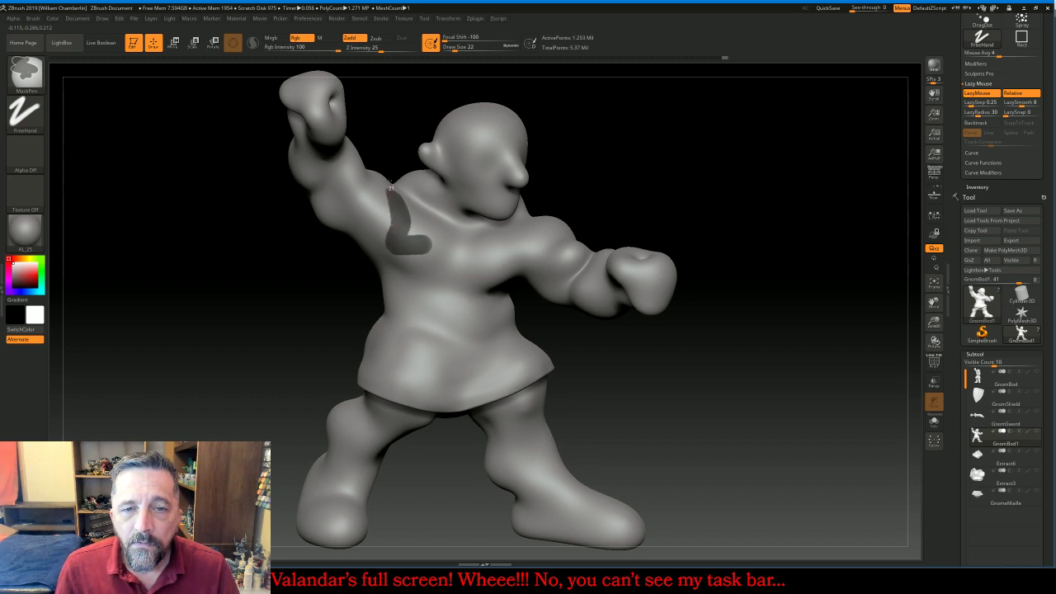
left_click_drag(376, 173, 425, 230, "ctrl")
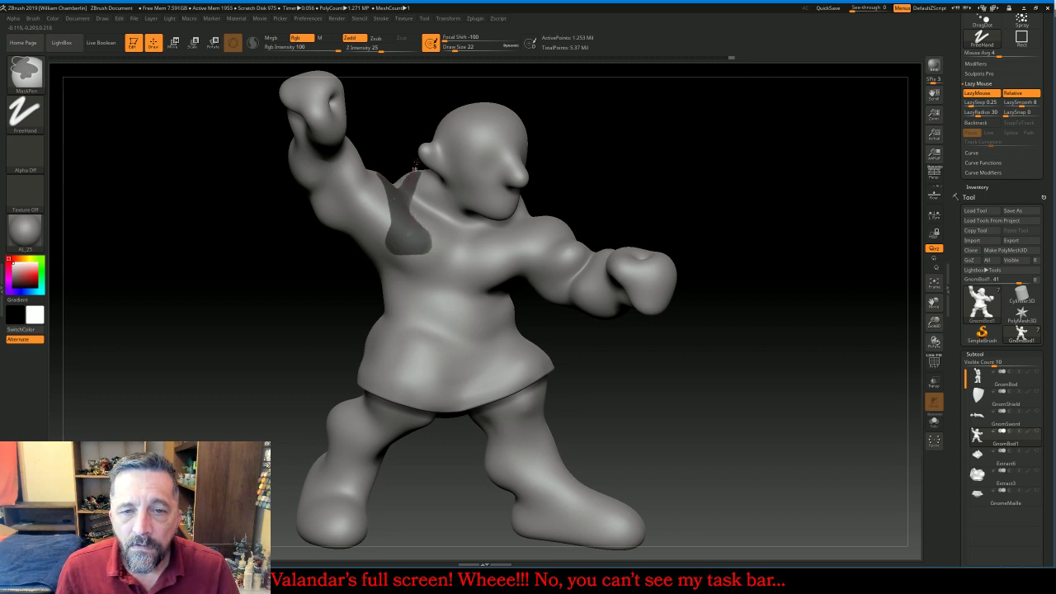
Extend and even out the mask over the top of the raised arm's shoulder
mouse_move(691, 160)
left_mouse_down()
mouse_move(798, 221)
mouse_move(792, 181)
left_mouse_up()
key("ctrl")
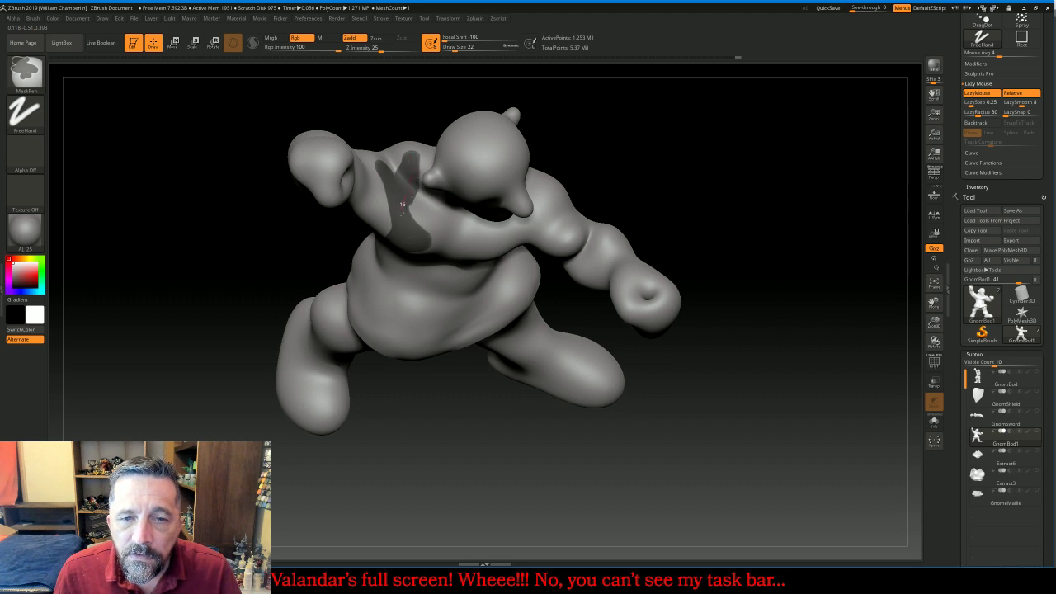
left_click_drag(404, 220, 402, 239, "ctrl")
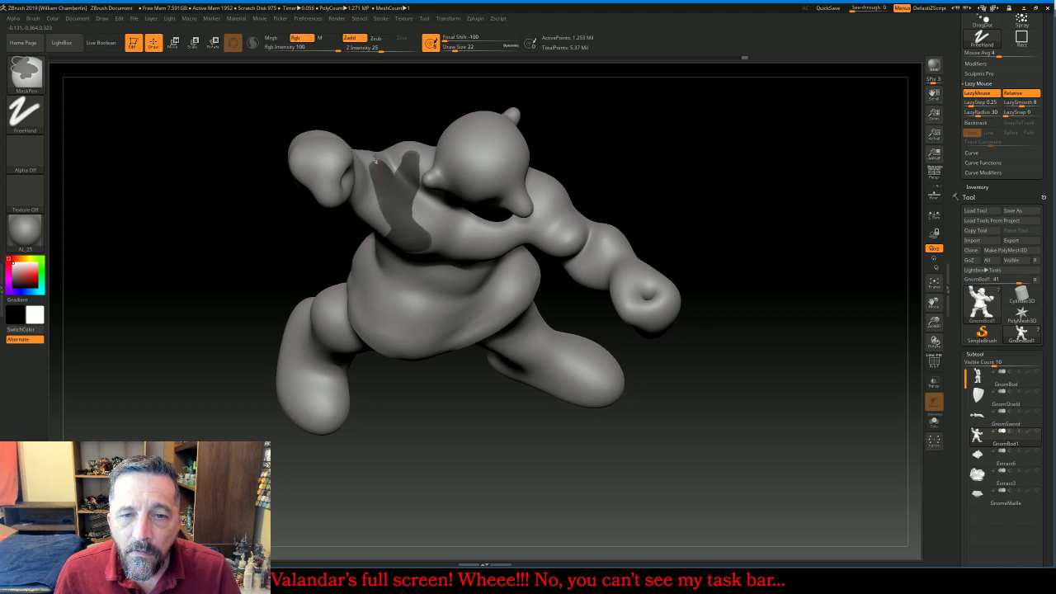
left_click_drag(376, 161, 403, 212, "ctrl")
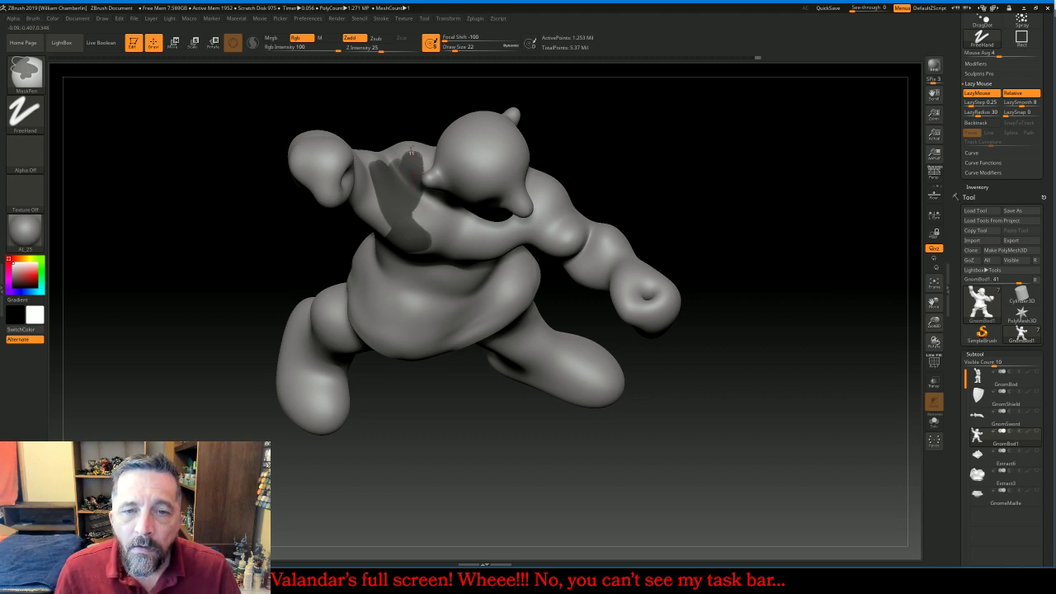
Outline the mask around the back of the raised arm's shoulder, joining it to the front section
mouse_move(755, 201)
left_mouse_down()
mouse_move(794, 189)
mouse_move(776, 188)
mouse_move(773, 219)
mouse_move(723, 195)
mouse_move(759, 206)
mouse_move(745, 212)
left_mouse_up()
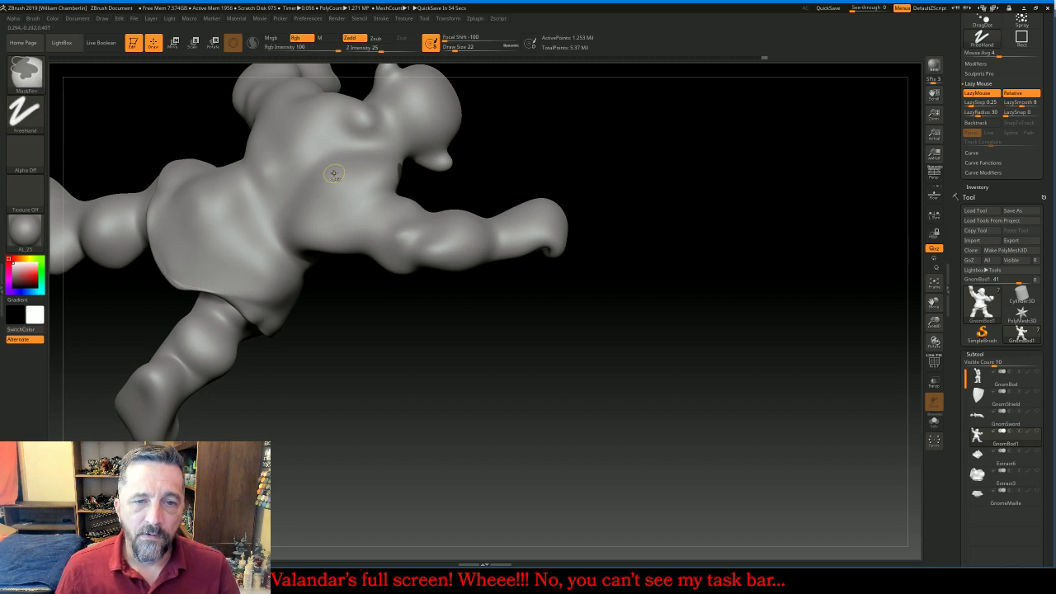
left_click_drag(332, 175, 327, 203, "ctrl")
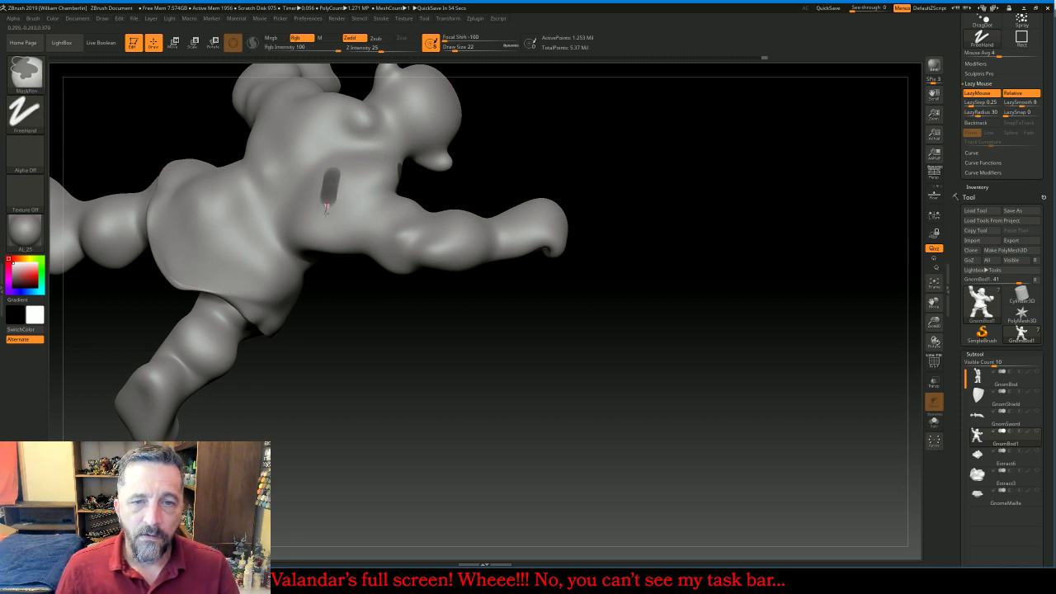
mouse_move(580, 158)
left_mouse_down()
mouse_move(644, 146)
mouse_move(634, 141)
mouse_move(652, 165)
left_mouse_up()
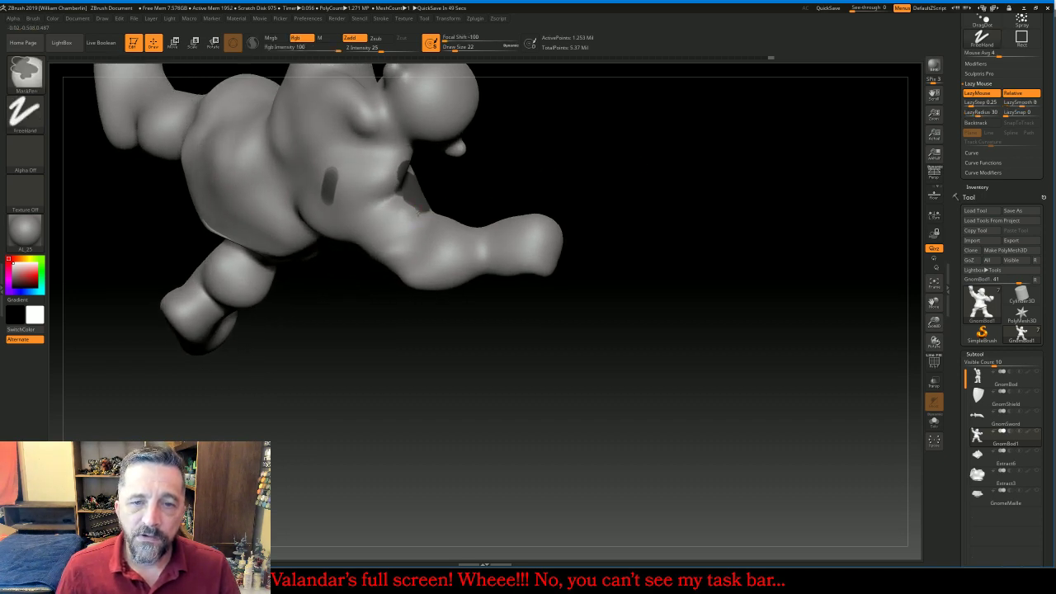
mouse_move(420, 210)
left_mouse_down("ctrl")
mouse_move(372, 212)
mouse_move(335, 175)
left_mouse_up("ctrl")
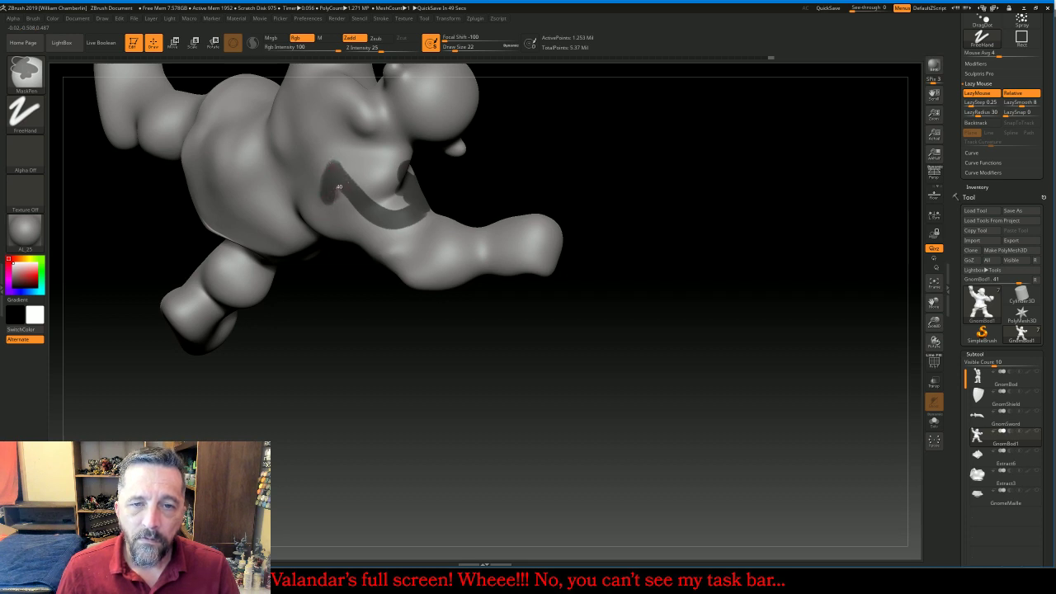
left_click_drag(361, 179, 415, 174, "ctrl")
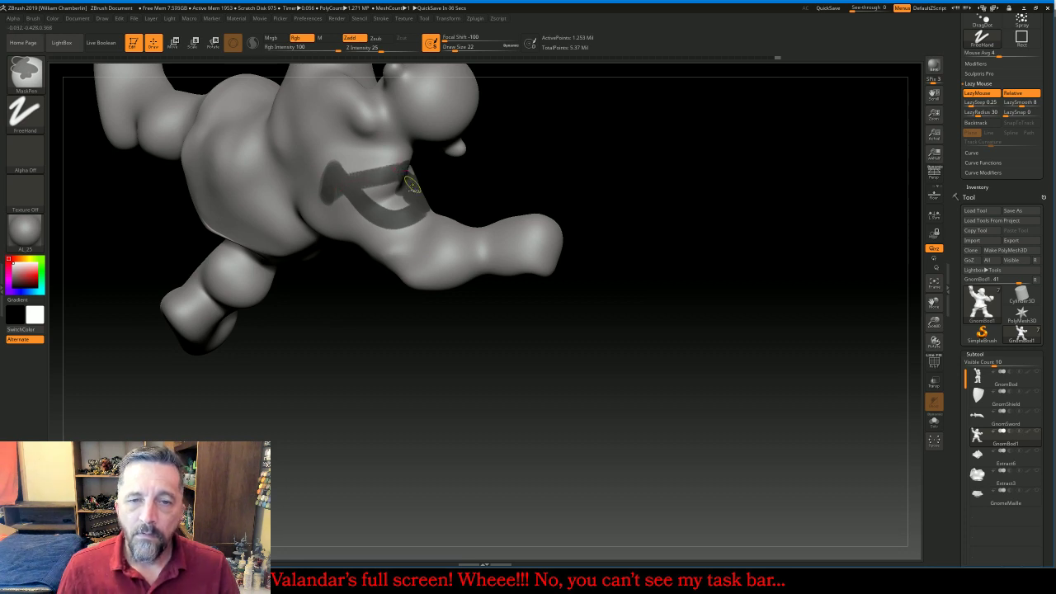
Fill the inside of the raised shoulder's mask outline with LazyMouse turned off for the mask brush
left_click(979, 94, "ctrl")
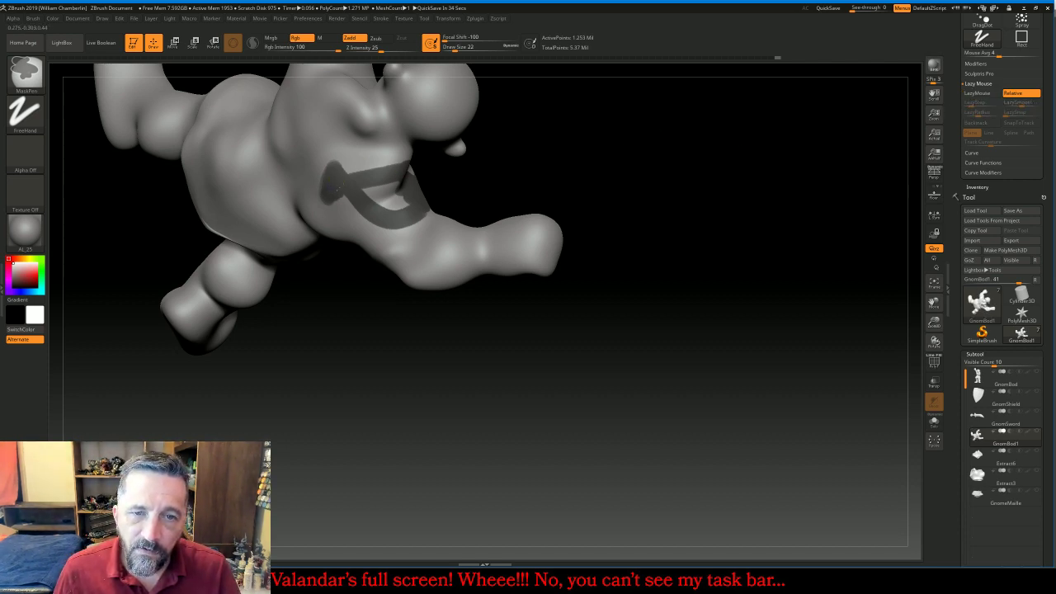
left_click_drag(363, 190, 400, 201, "ctrl")
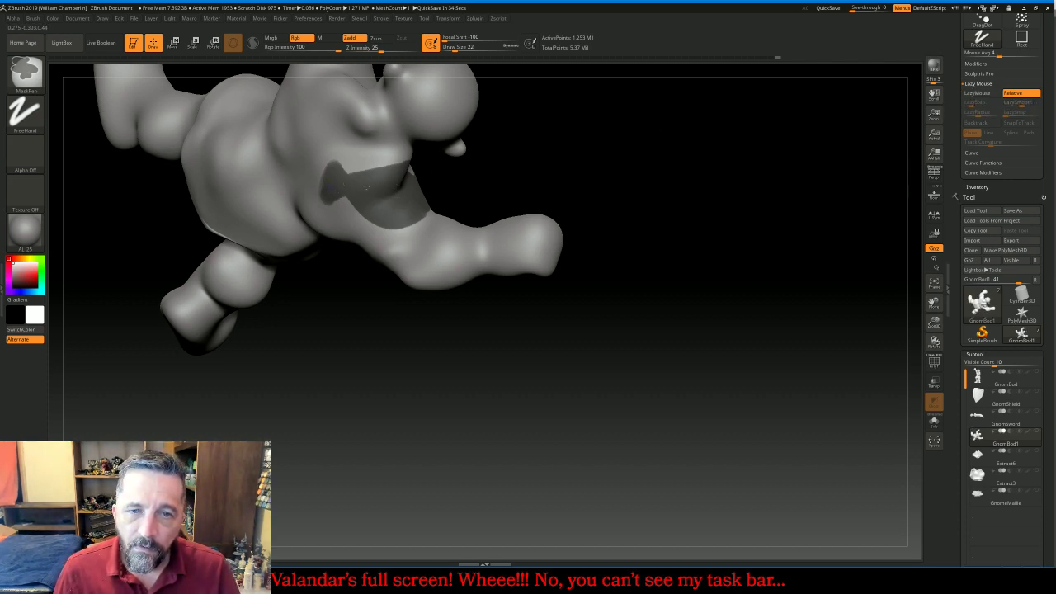
left_click_drag(652, 189, 632, 183)
left_click_drag(425, 168, 419, 185, "ctrl")
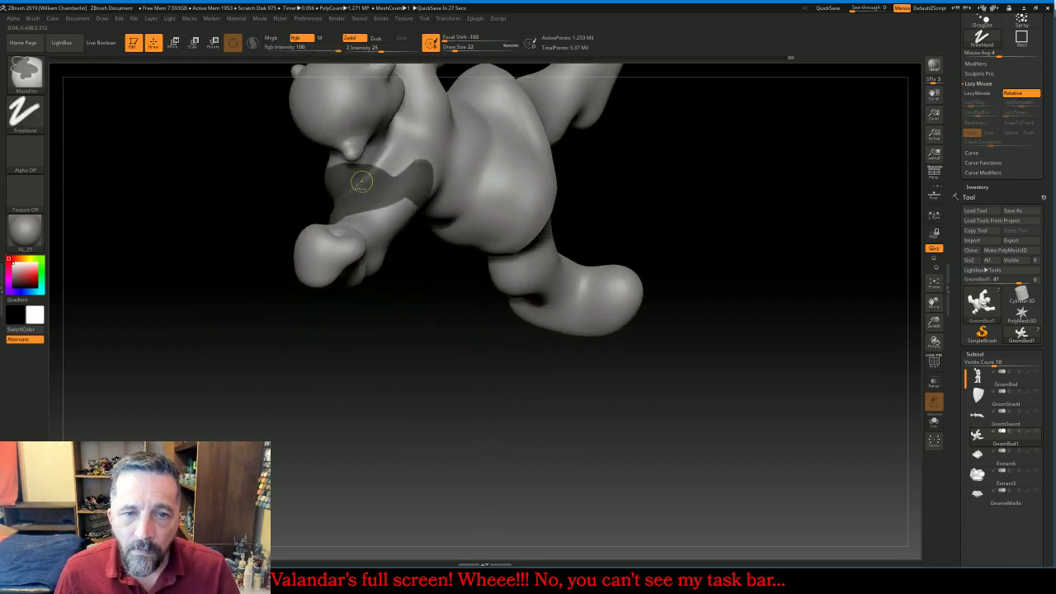
Trim the ends of the raised shoulder's mask into concave edges with pointed corners
left_click_drag(487, 369, 447, 373)
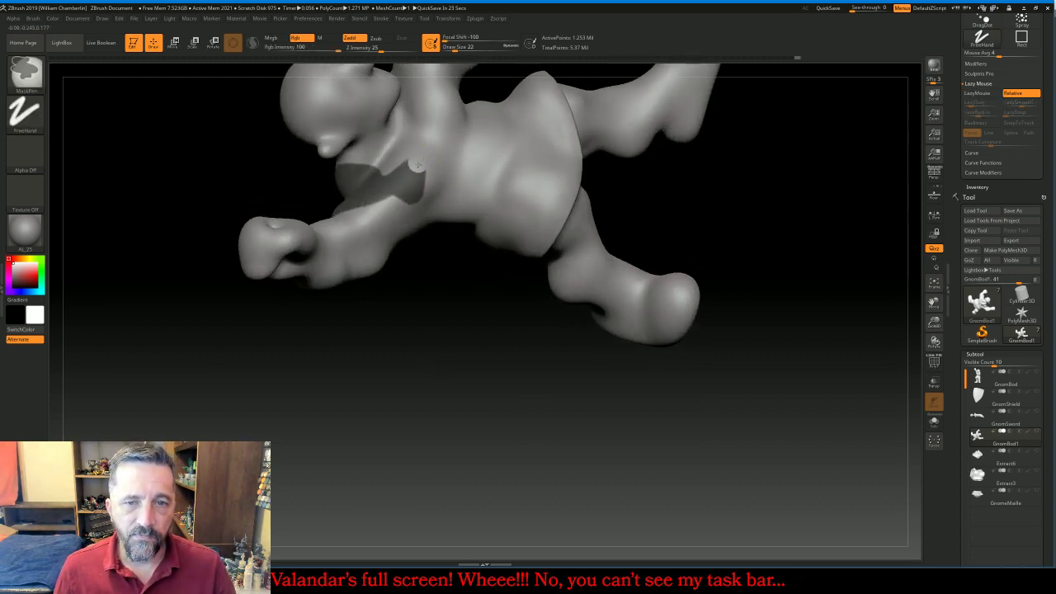
left_click_drag(417, 166, 418, 183, "ctrl")
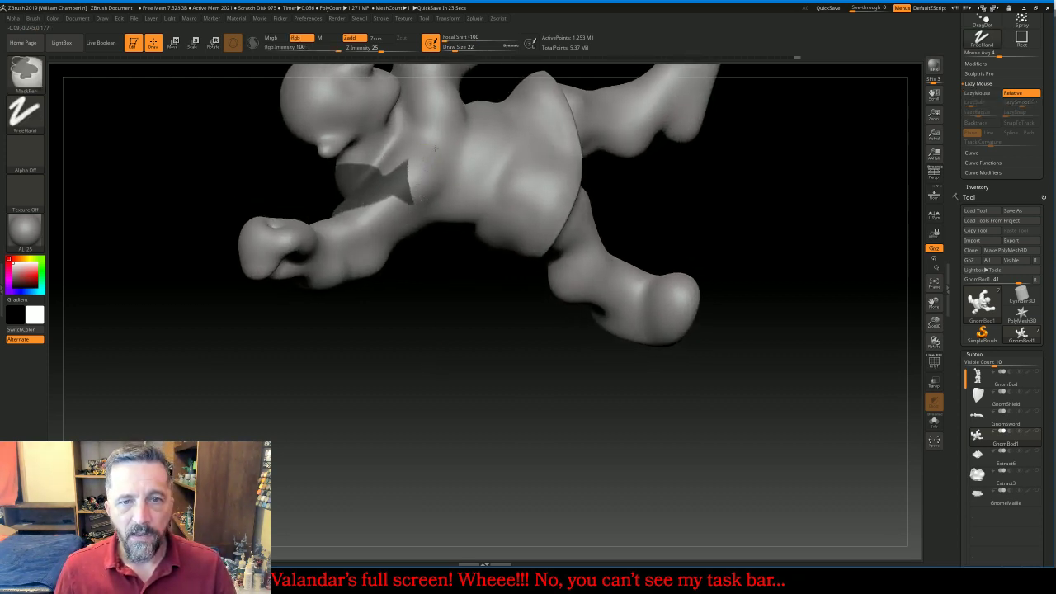
left_click_drag(415, 366, 467, 290)
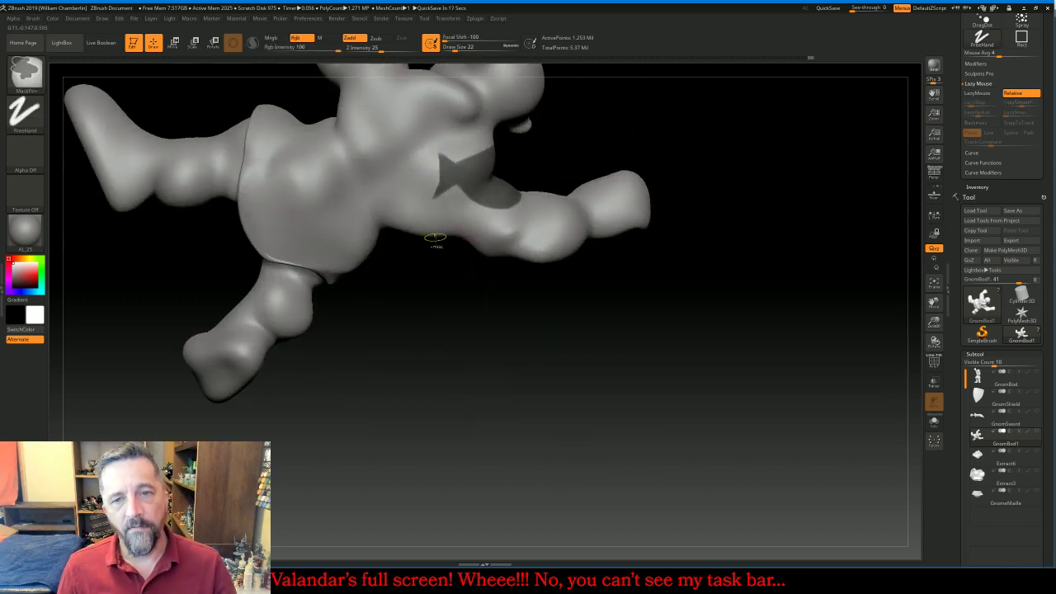
mouse_move(580, 420)
left_mouse_down()
mouse_move(574, 398)
mouse_move(749, 300)
mouse_move(743, 319)
mouse_move(619, 295)
left_mouse_up()
Mask the front outline of the lowered arm's shoulder, from the chest over the upper arm, with LazyMouse on
key("ctrl")
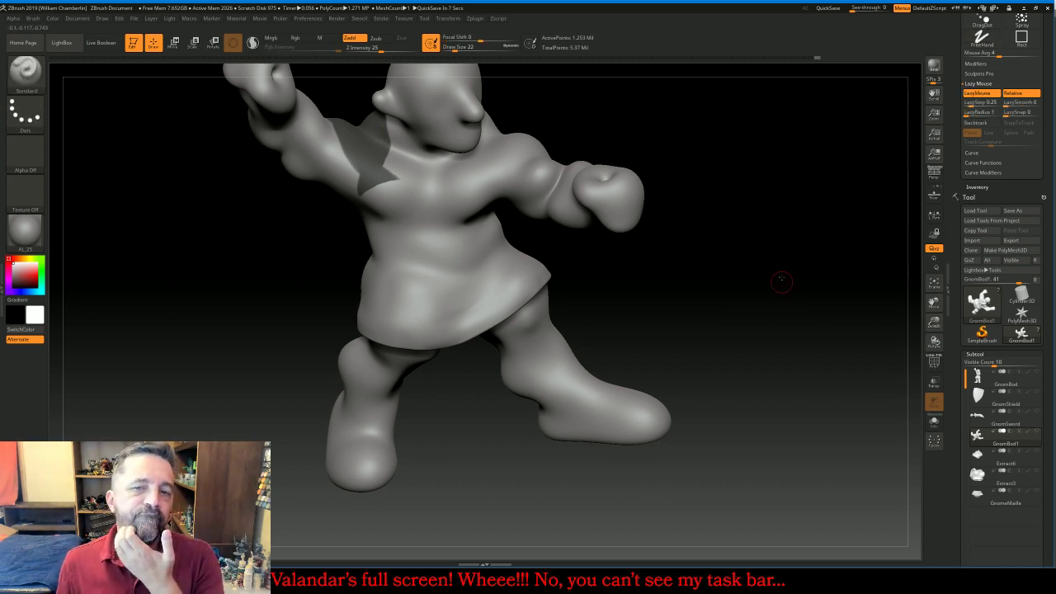
left_click_drag(781, 281, 780, 274)
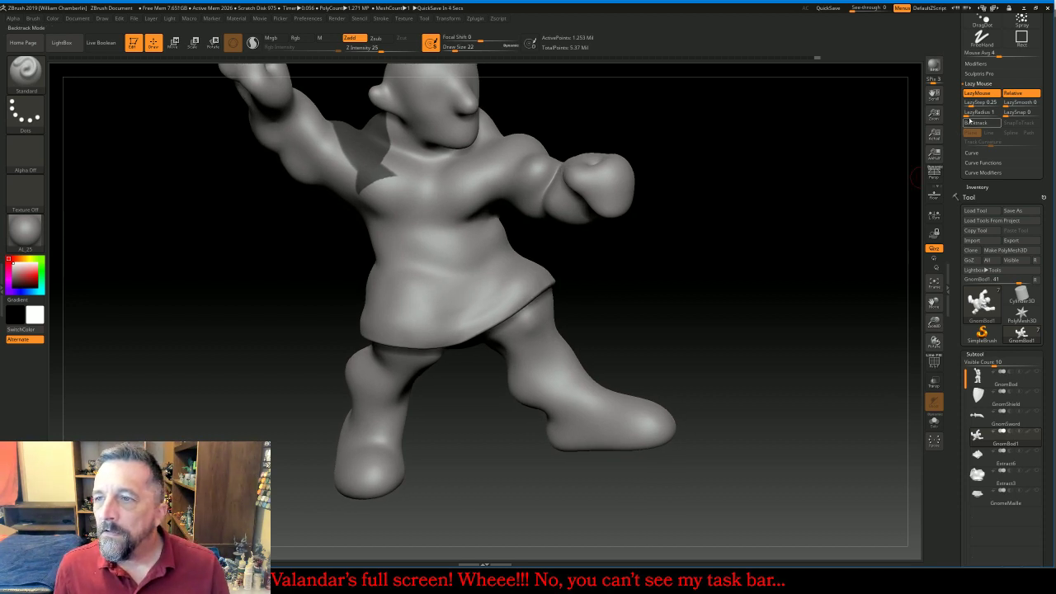
key("ctrl")
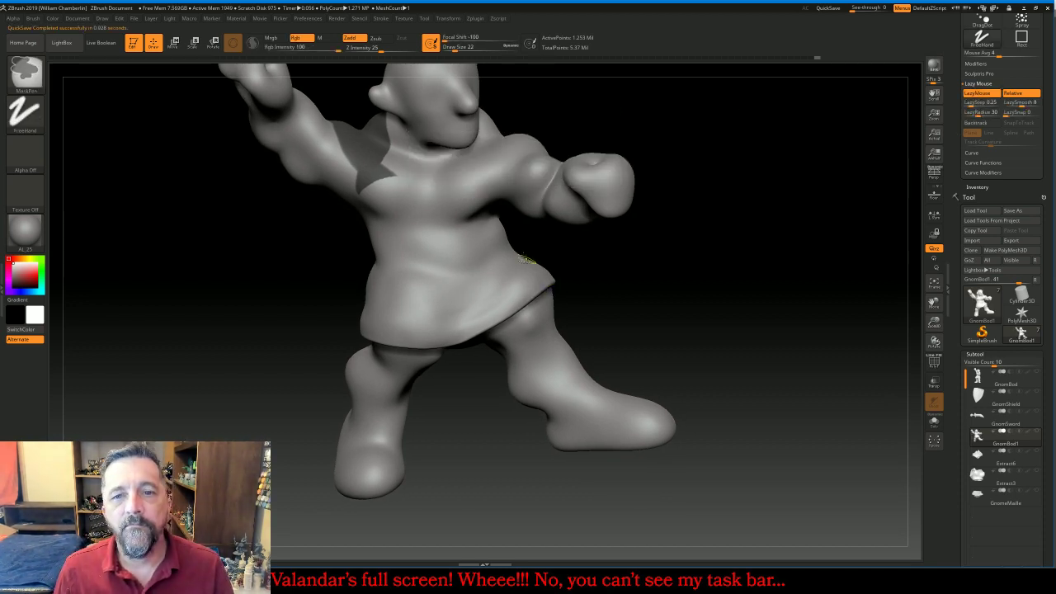
left_click_drag(477, 179, 490, 187, "ctrl")
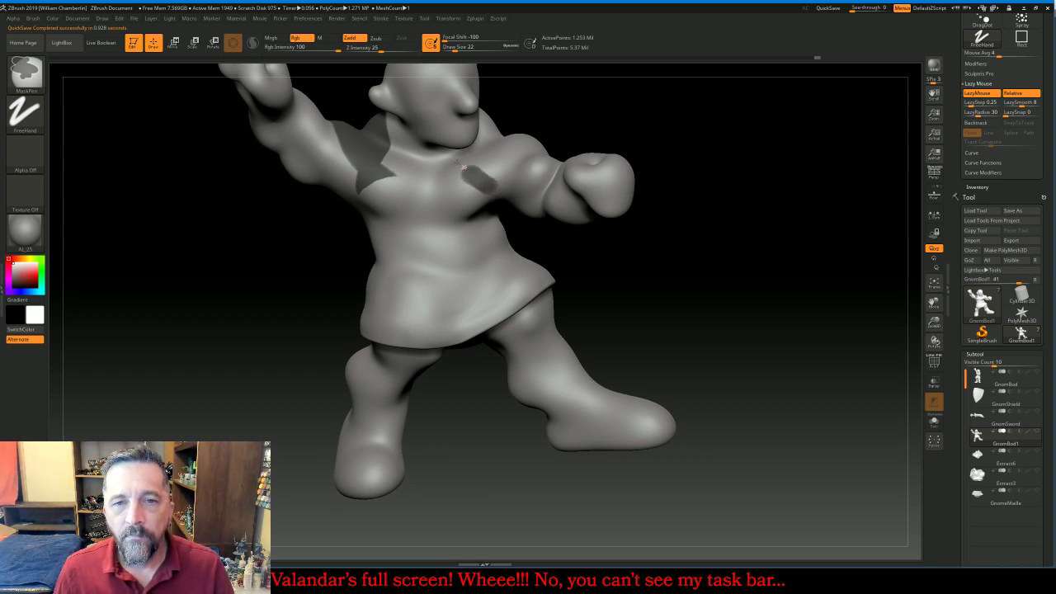
left_click_drag(488, 157, 538, 151, "ctrl")
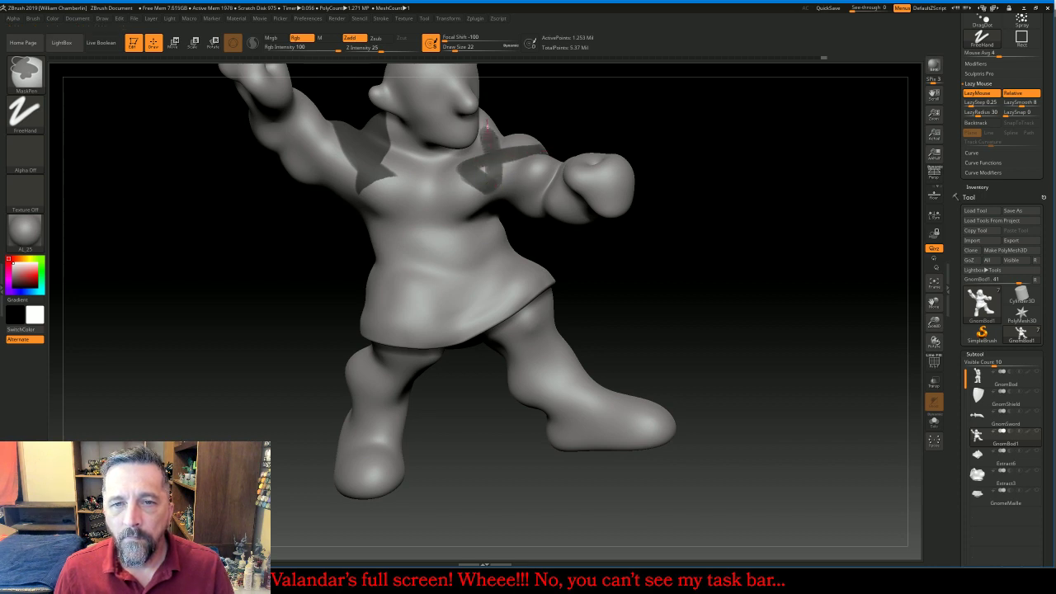
Complete the mask outline around the side and back of the lowered arm's shoulder up to the neck
mouse_move(782, 198)
left_mouse_down()
mouse_move(742, 223)
mouse_move(784, 188)
left_mouse_up()
key("ctrl")
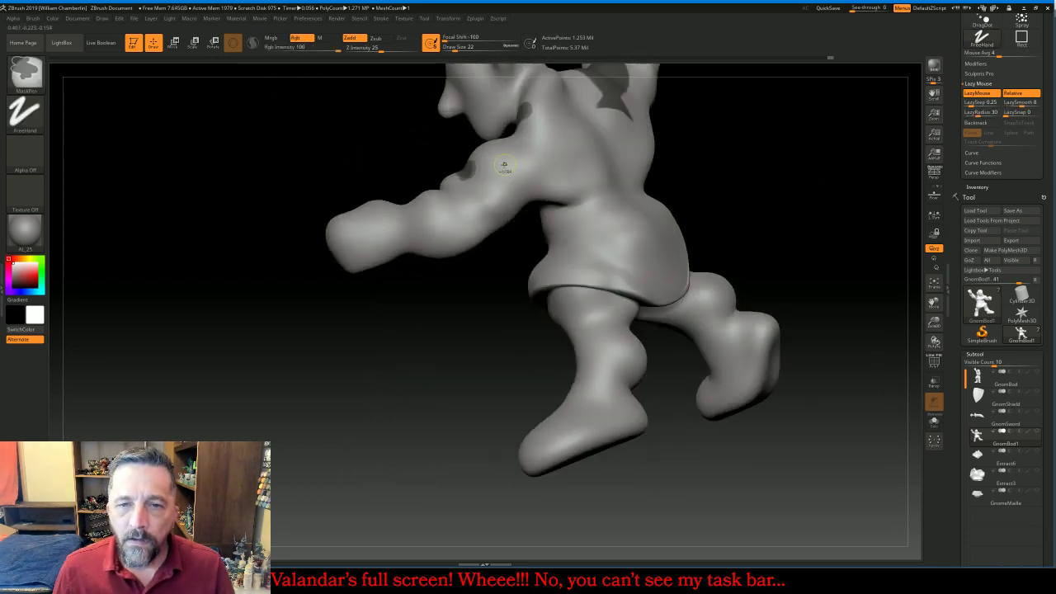
mouse_move(472, 170)
left_mouse_down("ctrl")
mouse_move(535, 165)
mouse_move(564, 147)
mouse_move(579, 178)
left_mouse_up("ctrl")
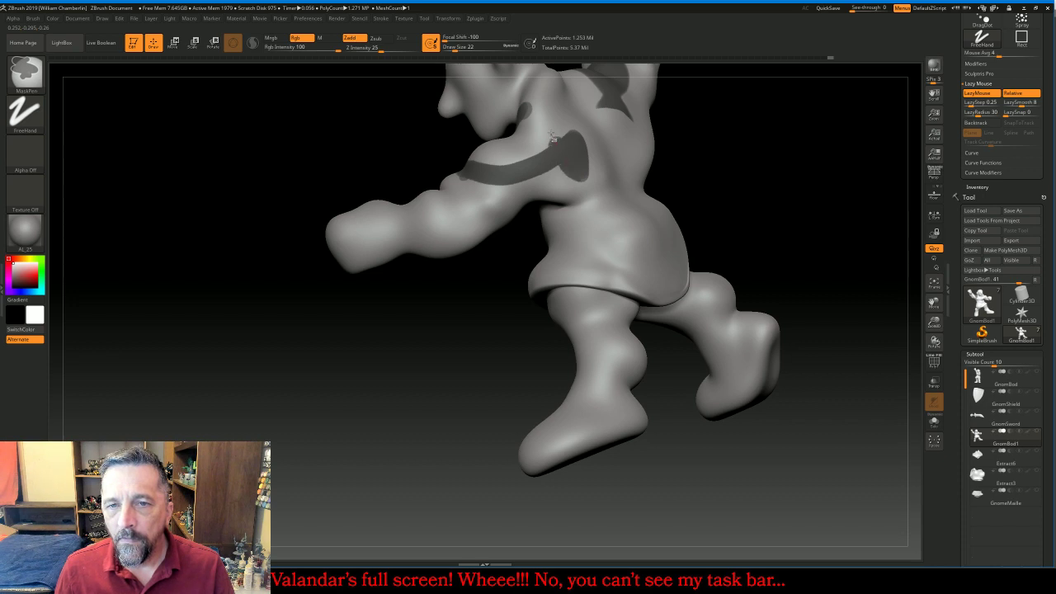
left_click_drag(551, 137, 535, 110, "ctrl")
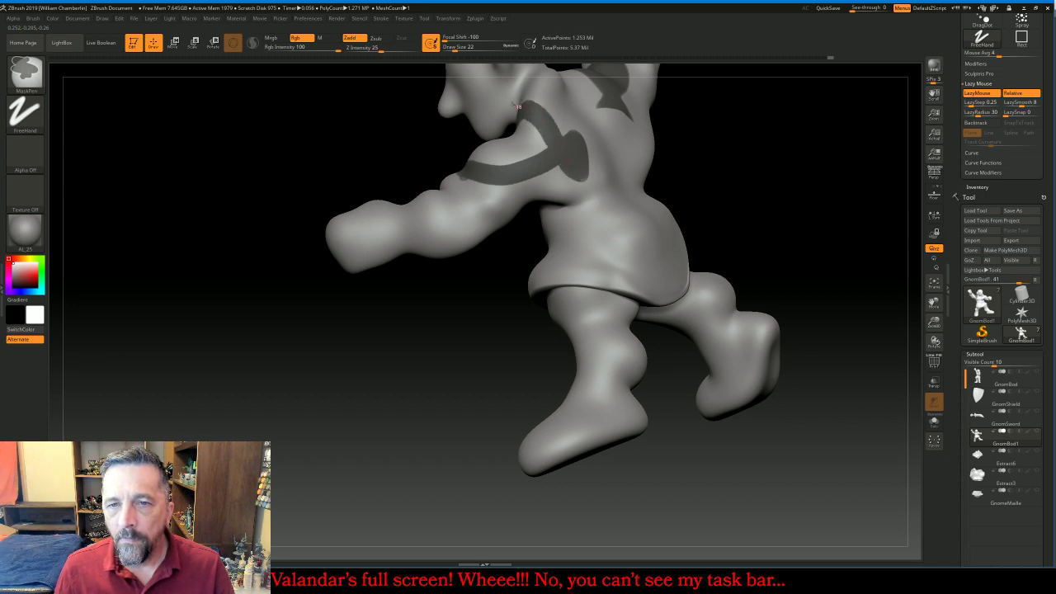
Turn off LazyMouse for the mask brush and fill the lowered arm's shoulder outline with solid mask
left_click(977, 92)
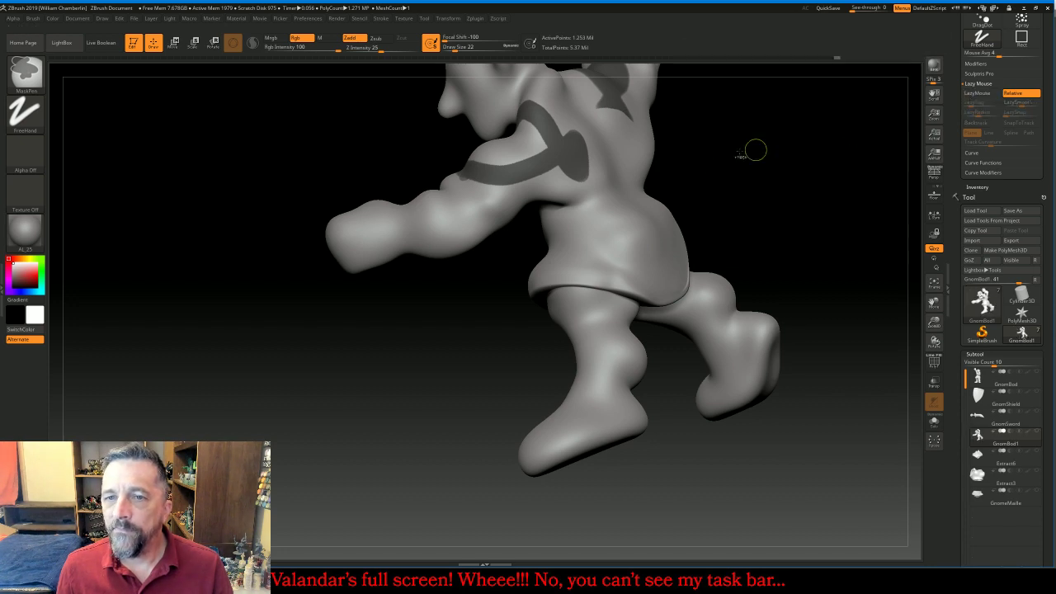
mouse_move(679, 123)
left_mouse_down()
mouse_move(729, 149)
mouse_move(689, 142)
left_mouse_up()
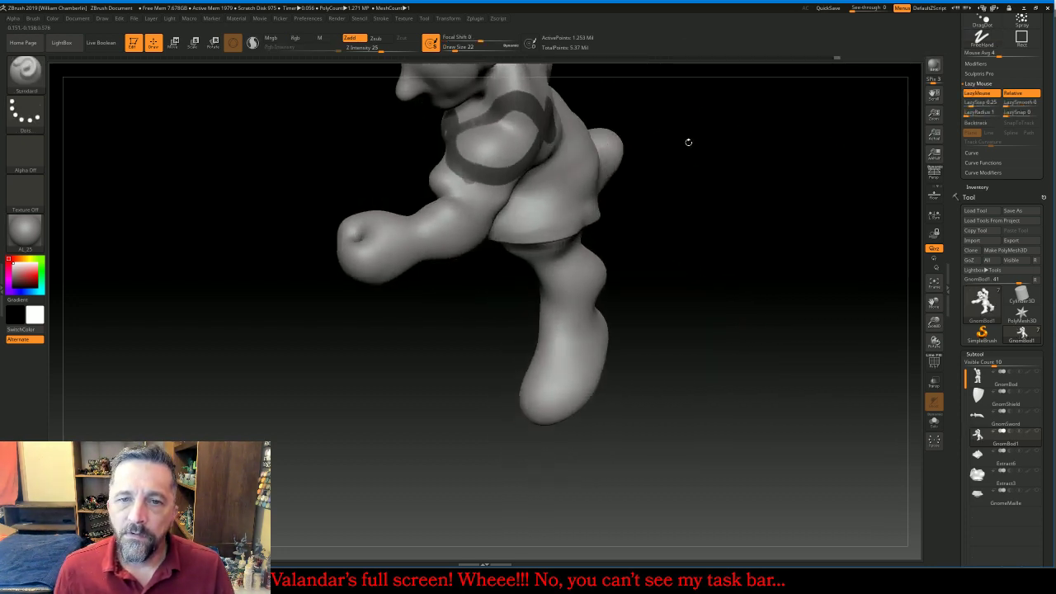
mouse_move(514, 140)
left_mouse_down("ctrl")
mouse_move(485, 155)
mouse_move(462, 145)
mouse_move(472, 127)
mouse_move(530, 123)
mouse_move(516, 153)
mouse_move(491, 165)
mouse_move(522, 126)
left_mouse_up("ctrl")
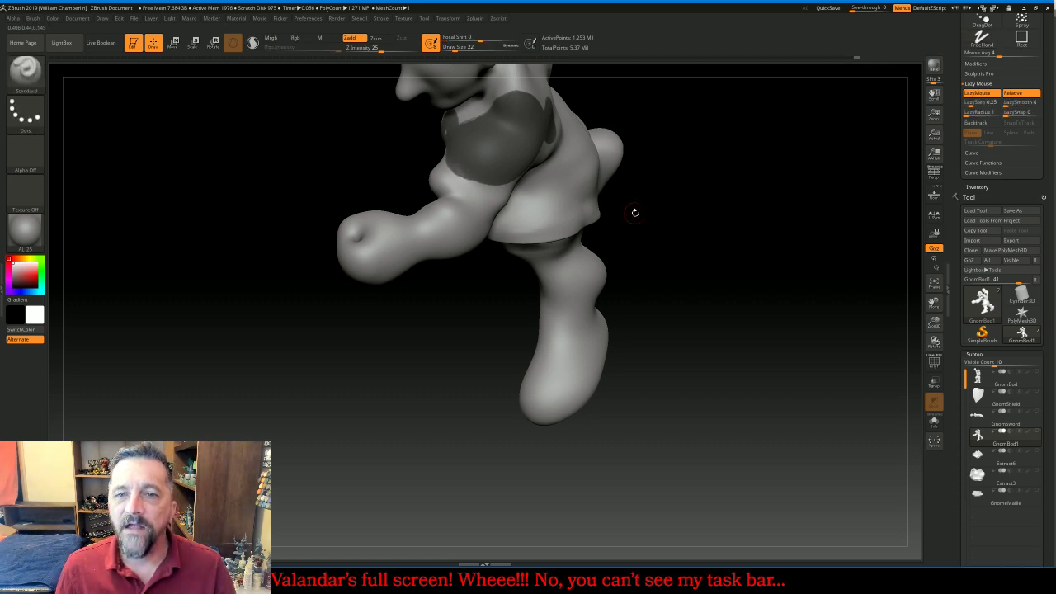
Trim the ends of the lowered arm's shoulder mask into concave edges with pointed corners, front and back
left_click_drag(632, 212, 712, 207)
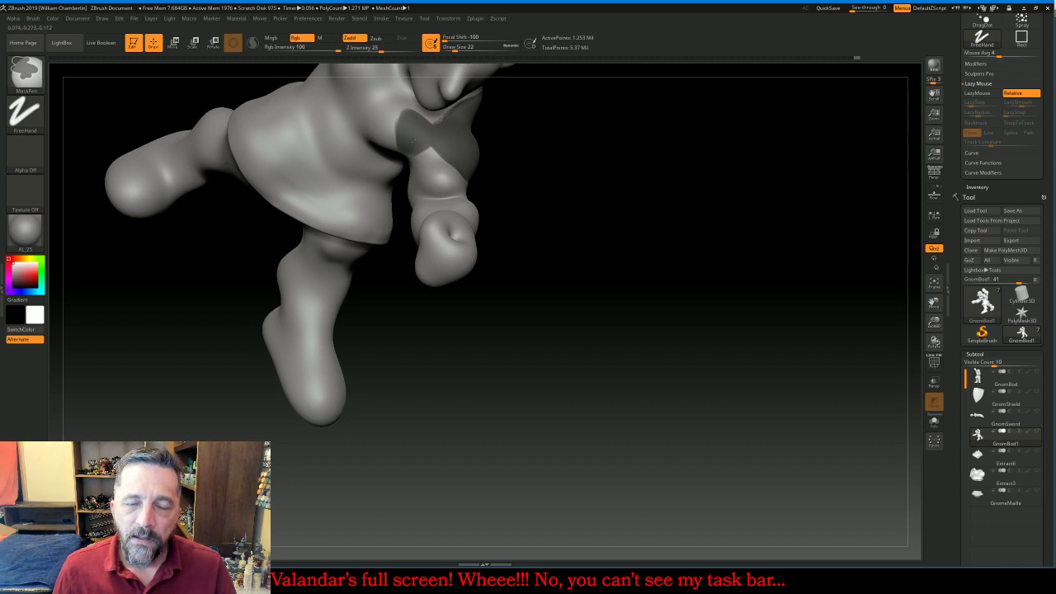
left_click_drag(582, 207, 494, 174)
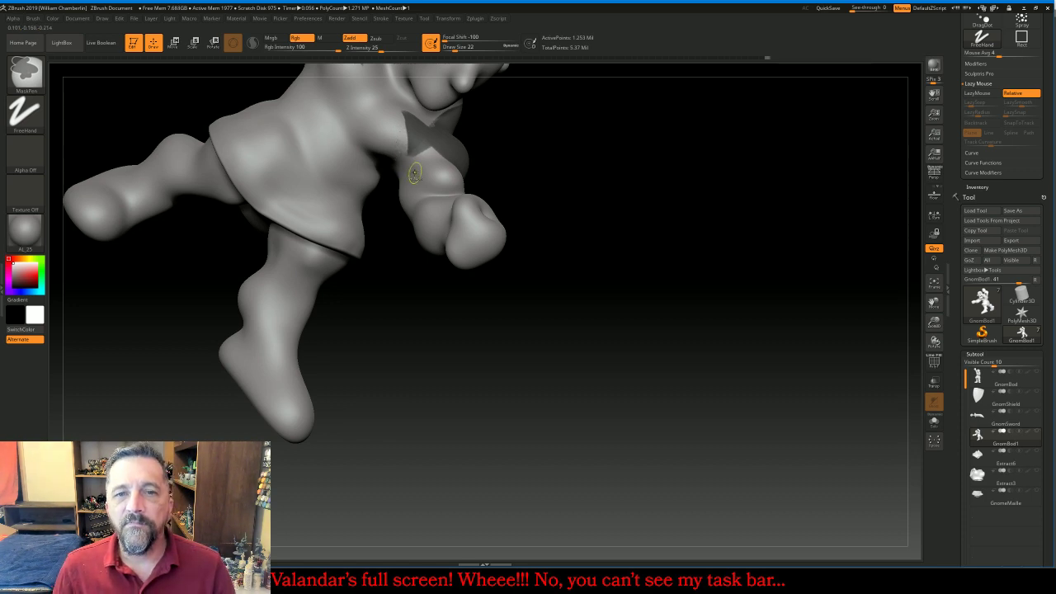
left_click_drag(641, 238, 445, 107)
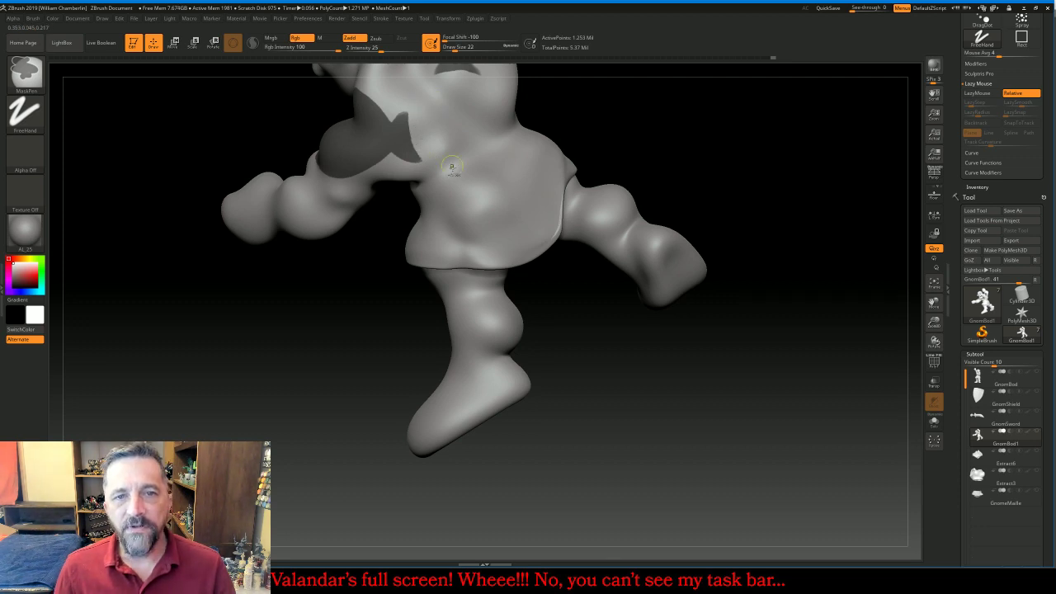
key("l")
mouse_move(655, 389)
left_mouse_down()
mouse_move(730, 297)
mouse_move(786, 299)
left_mouse_up()
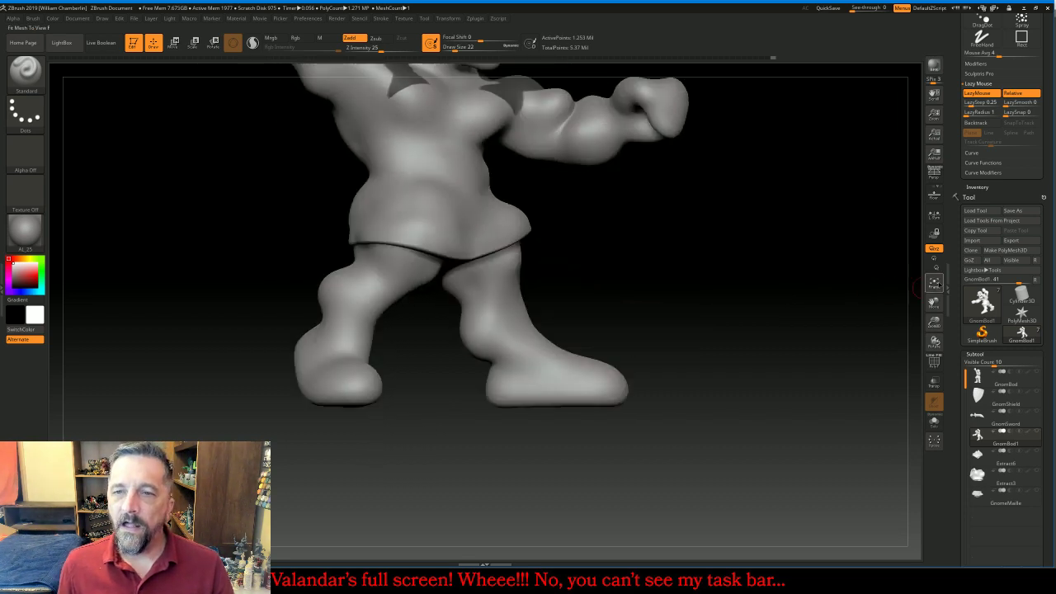
Show the chest armour, extract the masked shoulder pads from the simplified body as a new subtool, and clear the piece's mask
left_click(933, 284)
left_click_drag(891, 292, 856, 299)
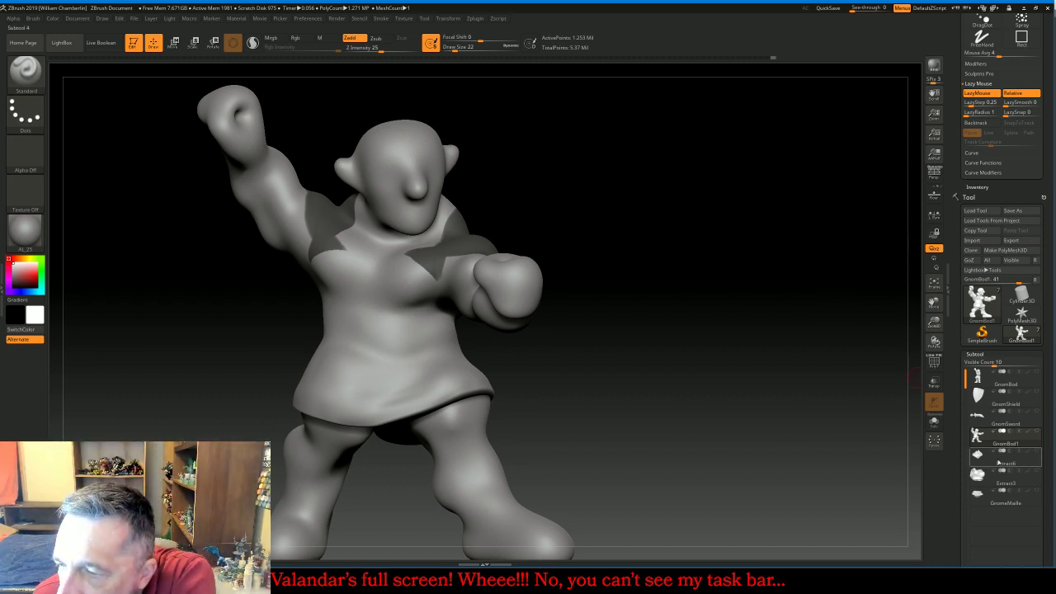
mouse_move(1024, 435)
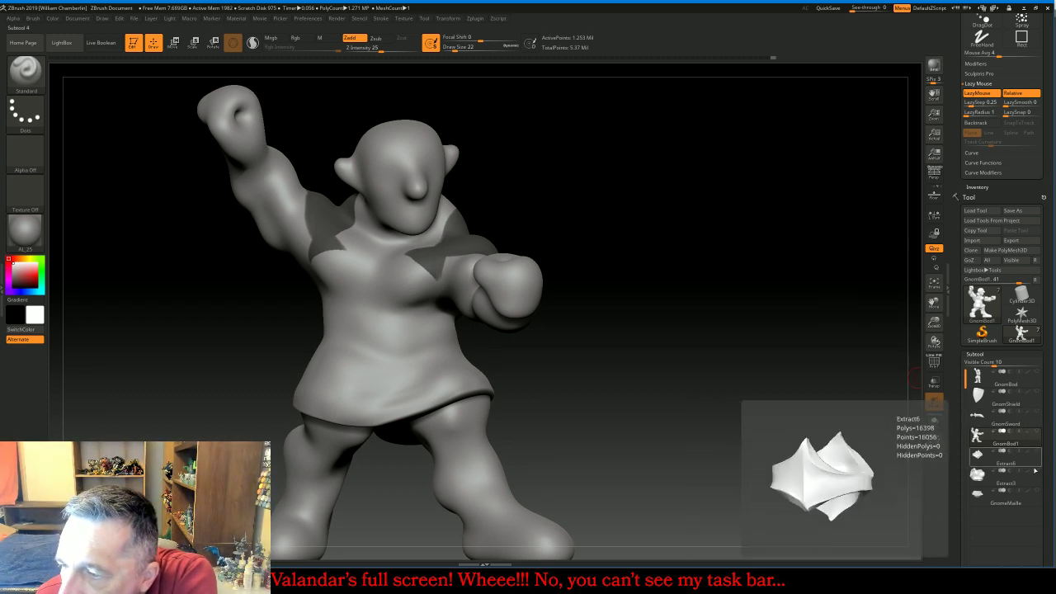
left_click(1038, 473)
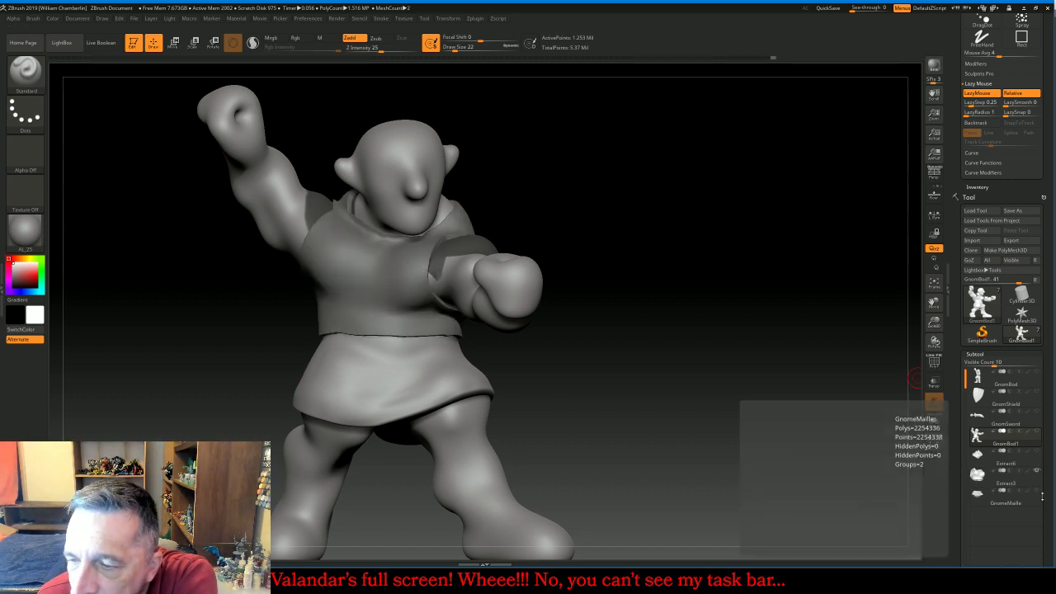
left_click_drag(1045, 491, 1040, 416)
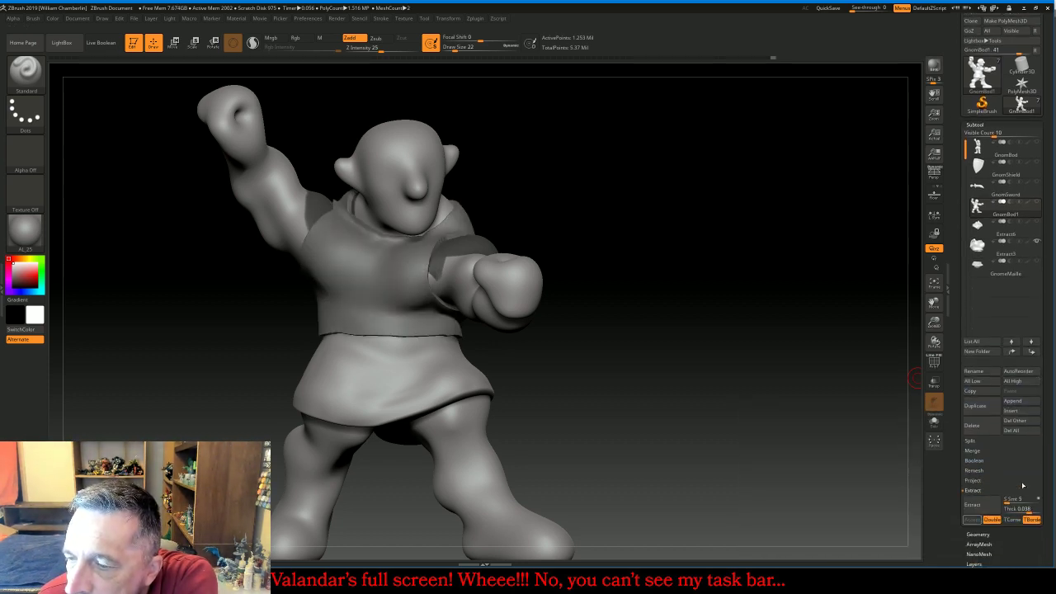
left_click(991, 504)
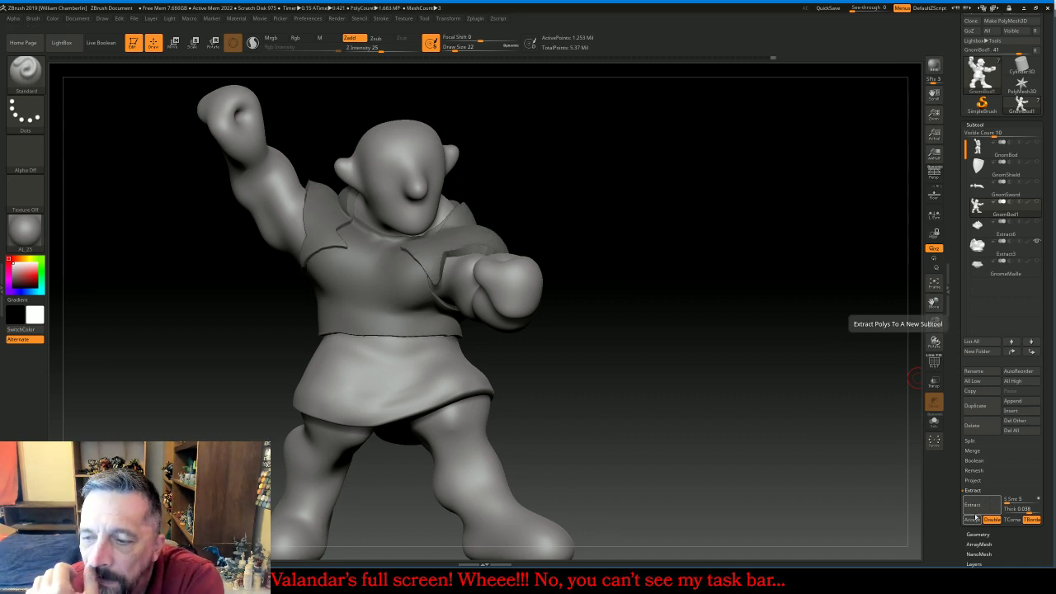
left_click(972, 519)
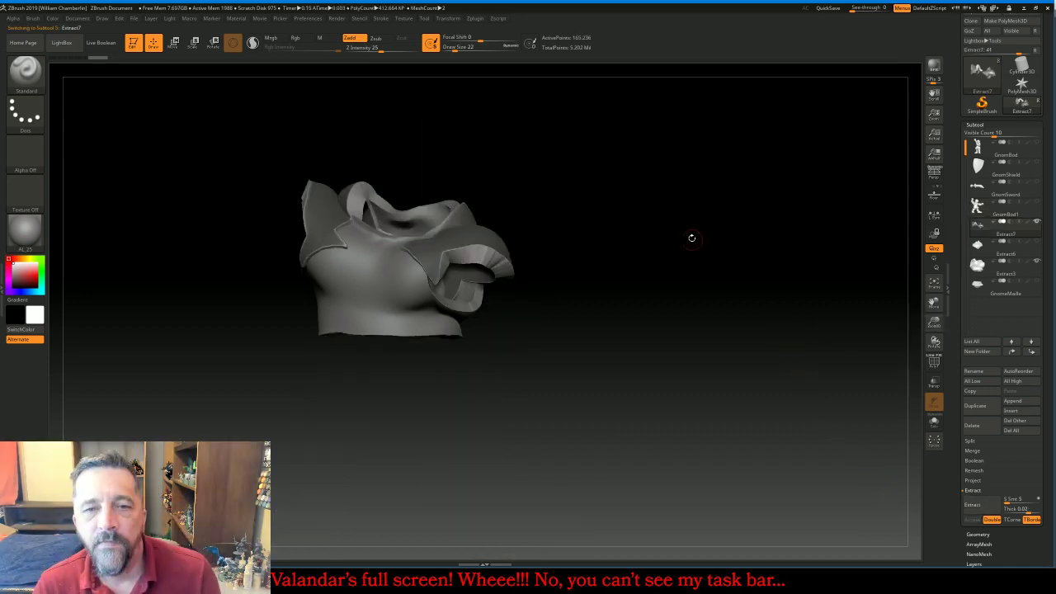
left_click_drag(655, 201, 715, 253, "ctrl")
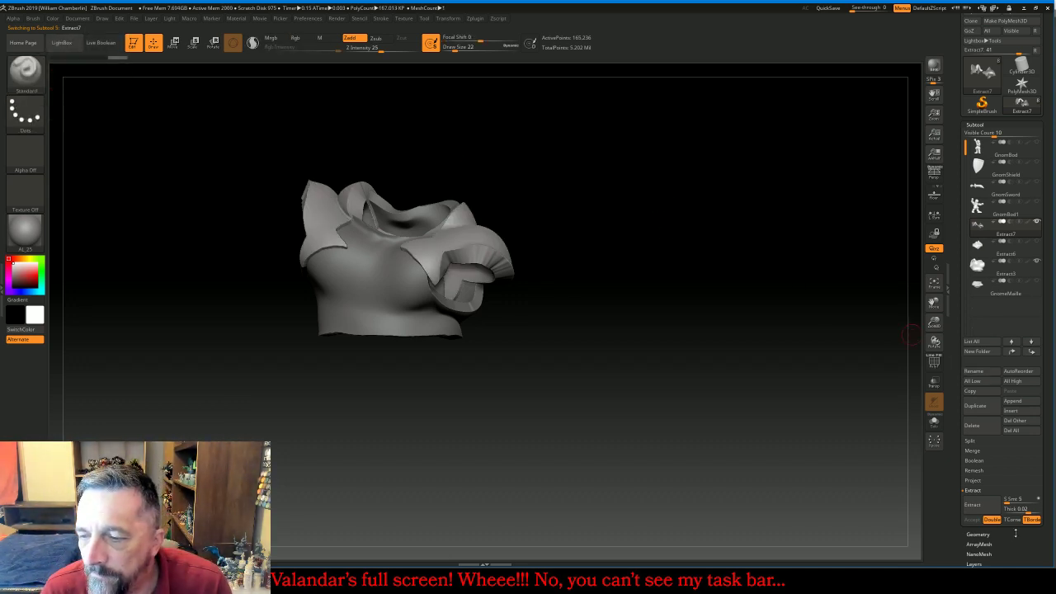
DynaMesh the extracted shoulder pads at a resolution of 512
scroll(996, 453, "down", 3)
left_click(978, 412)
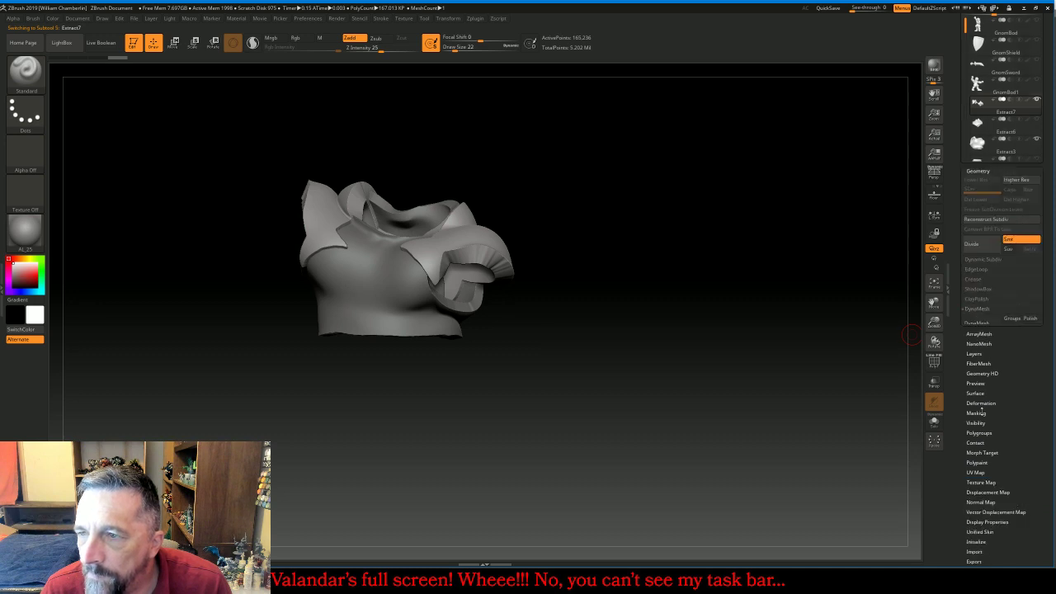
left_click(994, 258)
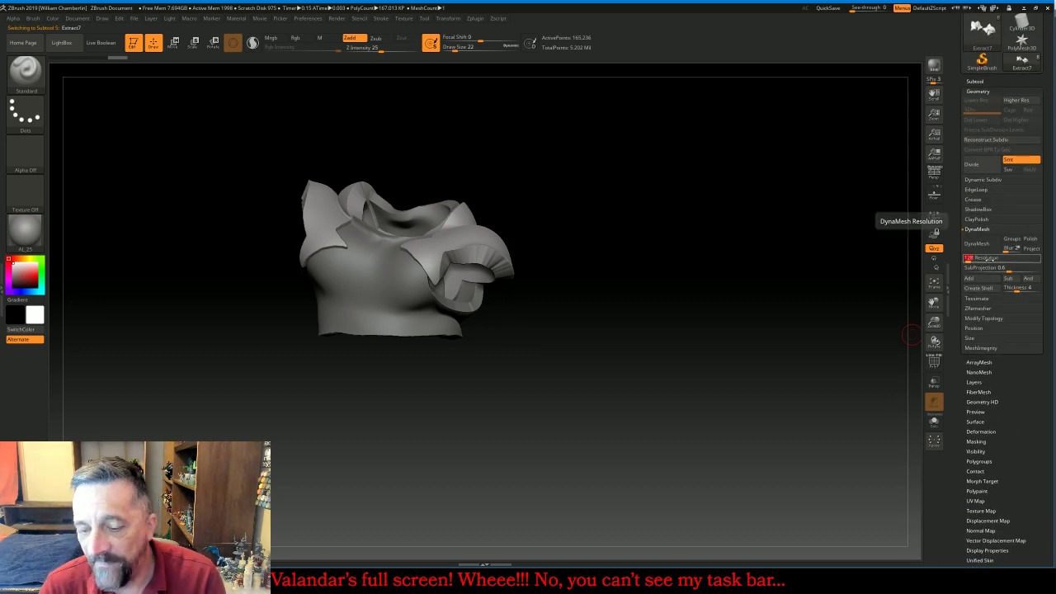
type("512")
key("Return")
left_click(976, 245)
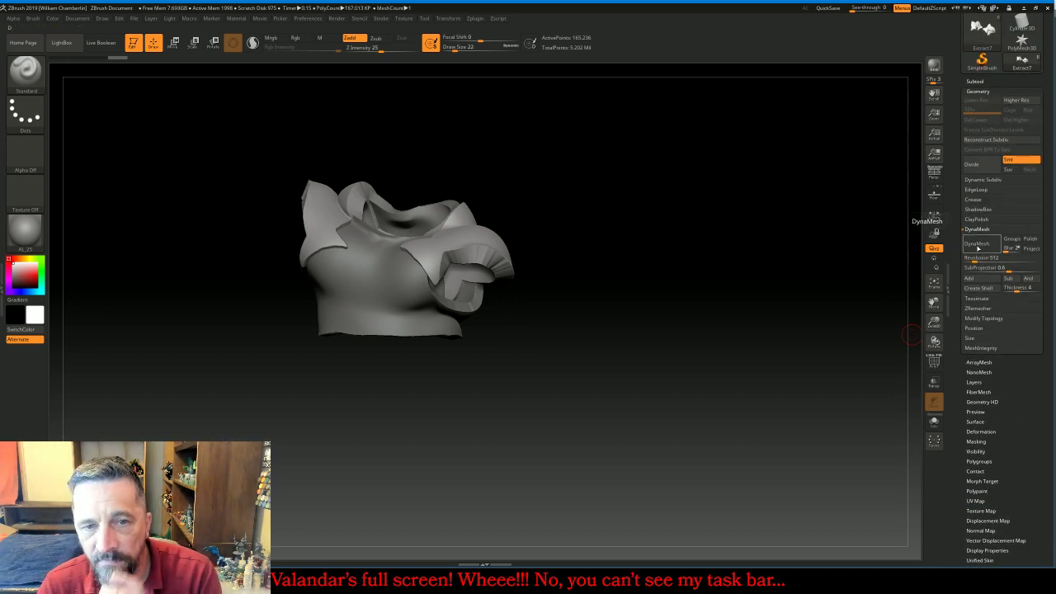
Reshape both shoulder pads with the Move brush, pulling their upper edges up and away from the chest armour
left_click(38, 76)
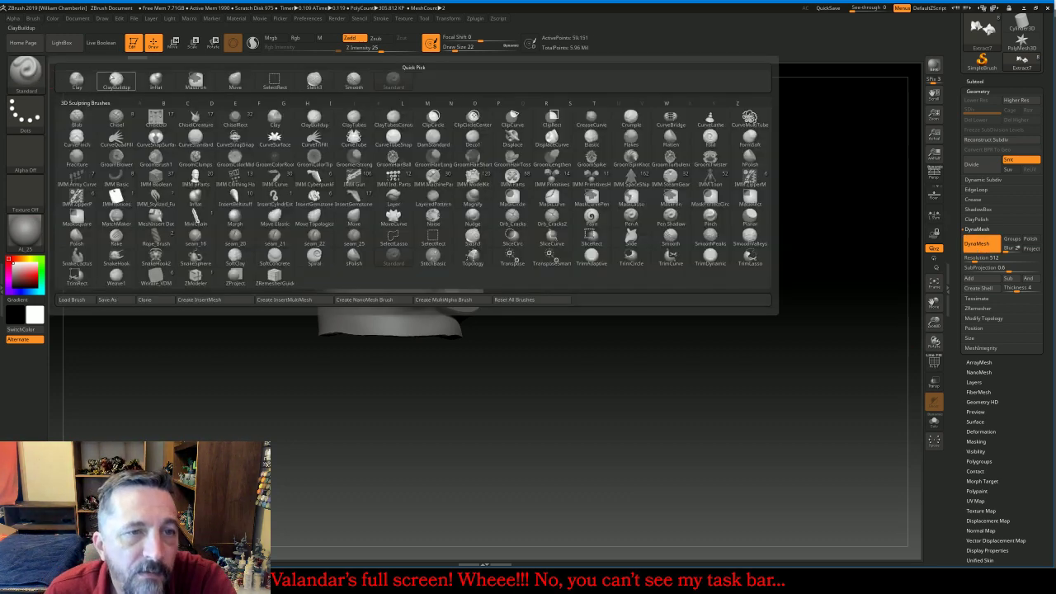
left_click(248, 81)
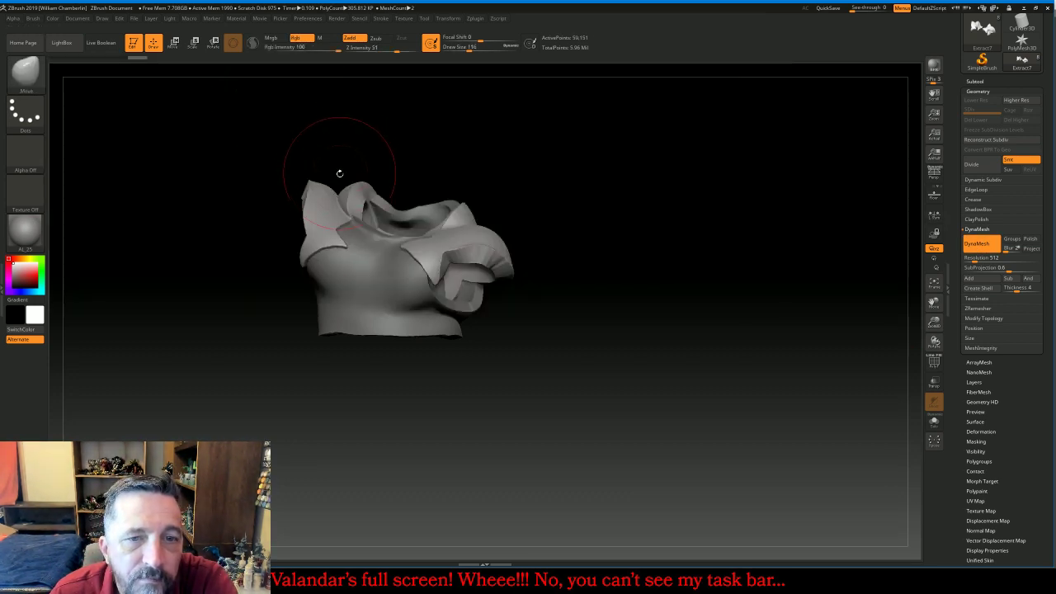
left_click_drag(339, 189, 337, 161)
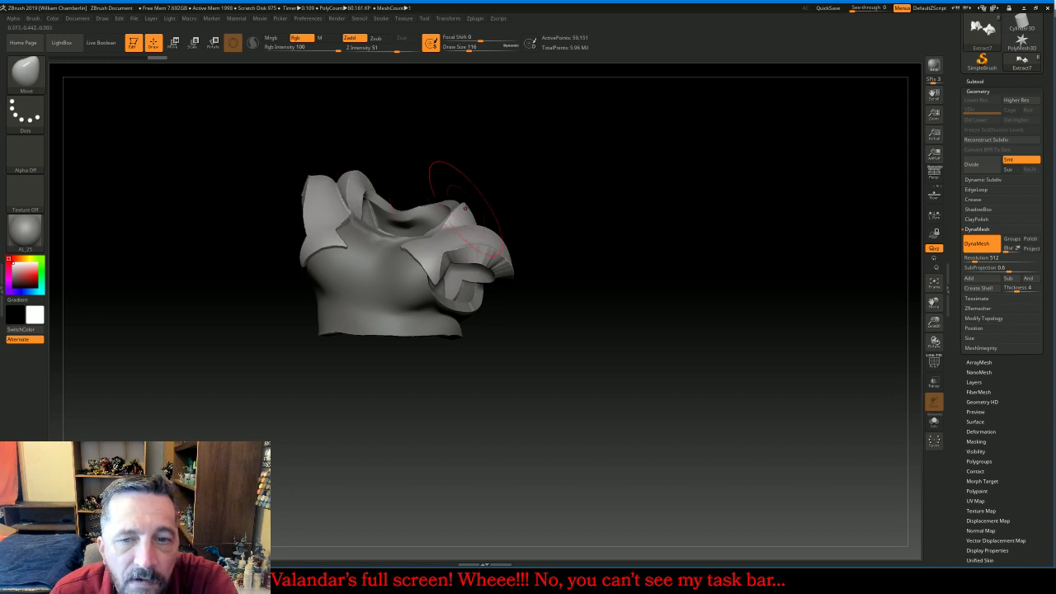
mouse_move(482, 208)
left_mouse_down()
mouse_move(493, 192)
mouse_move(570, 233)
left_mouse_up()
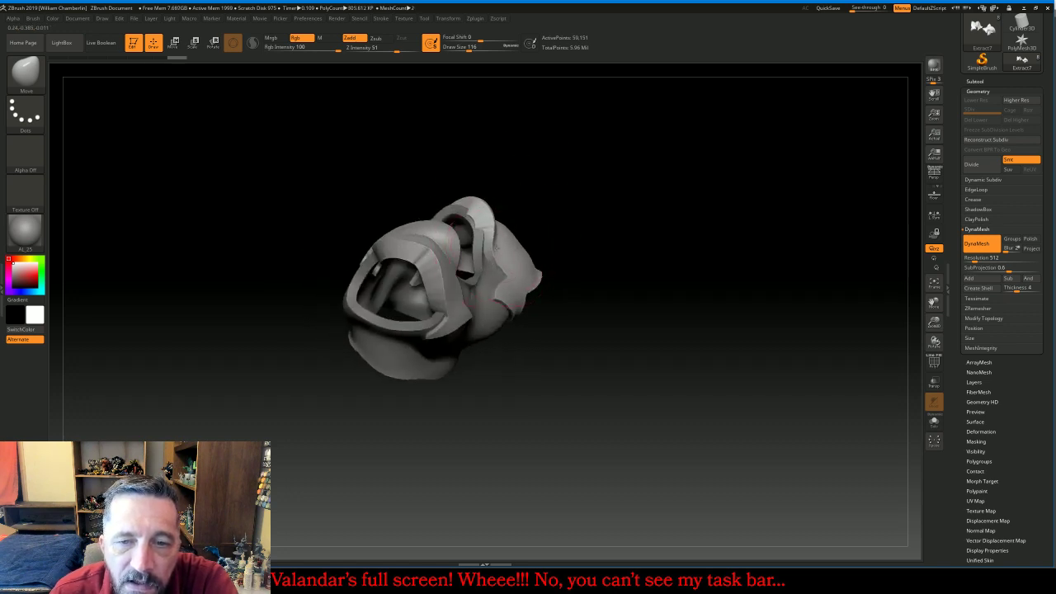
mouse_move(580, 248)
left_mouse_down()
mouse_move(611, 264)
mouse_move(493, 274)
left_mouse_up()
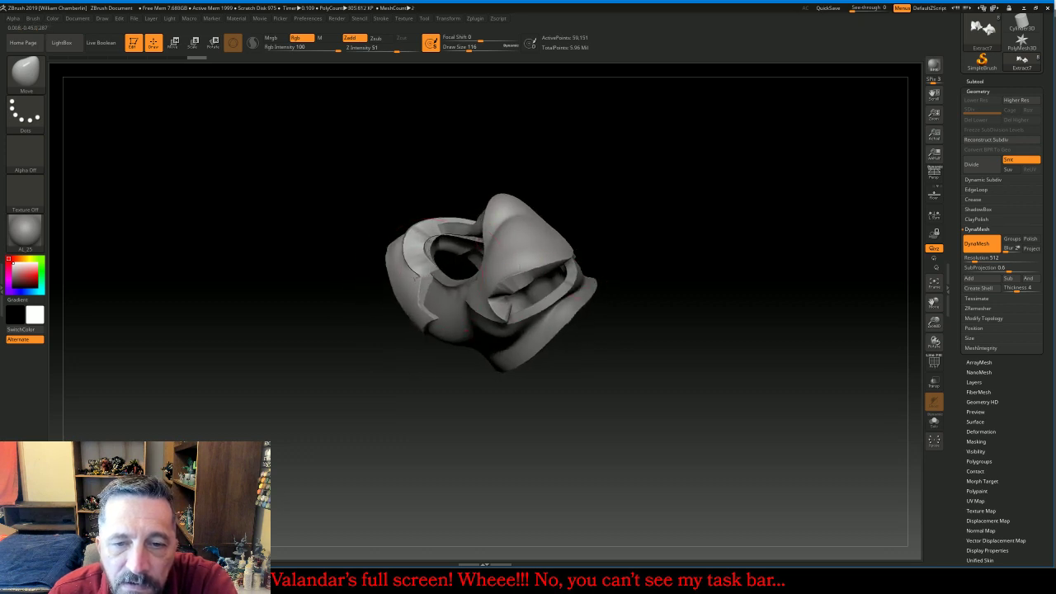
left_click_drag(618, 220, 589, 212)
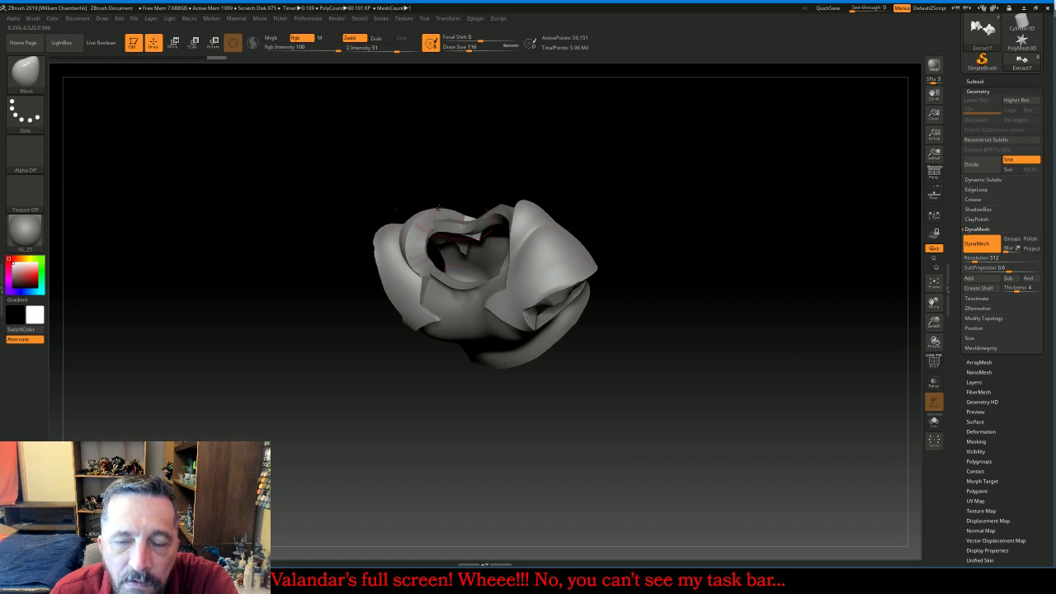
left_click_drag(490, 168, 553, 193)
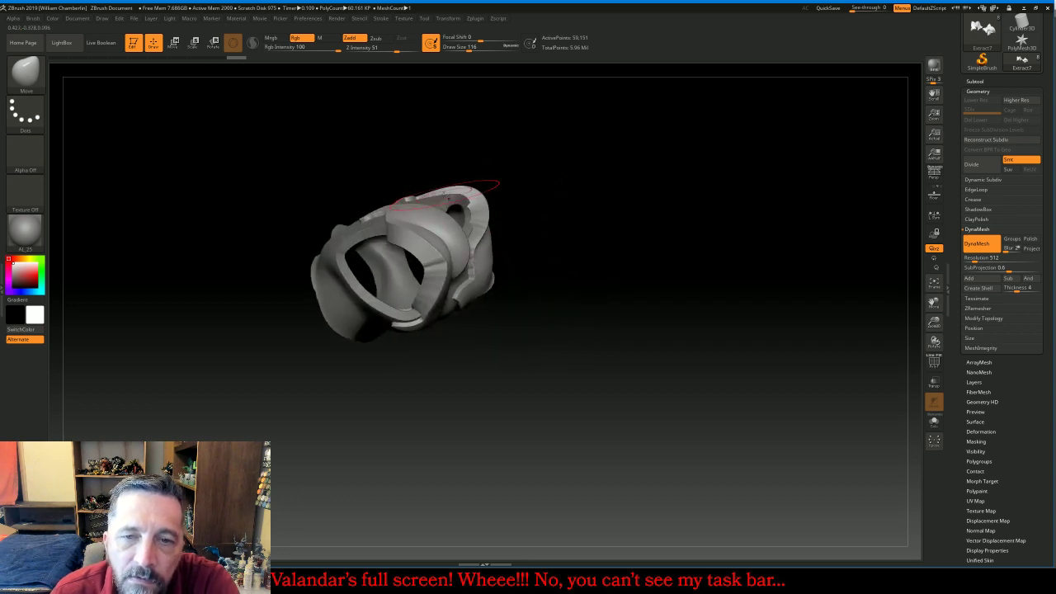
left_click_drag(444, 193, 440, 187)
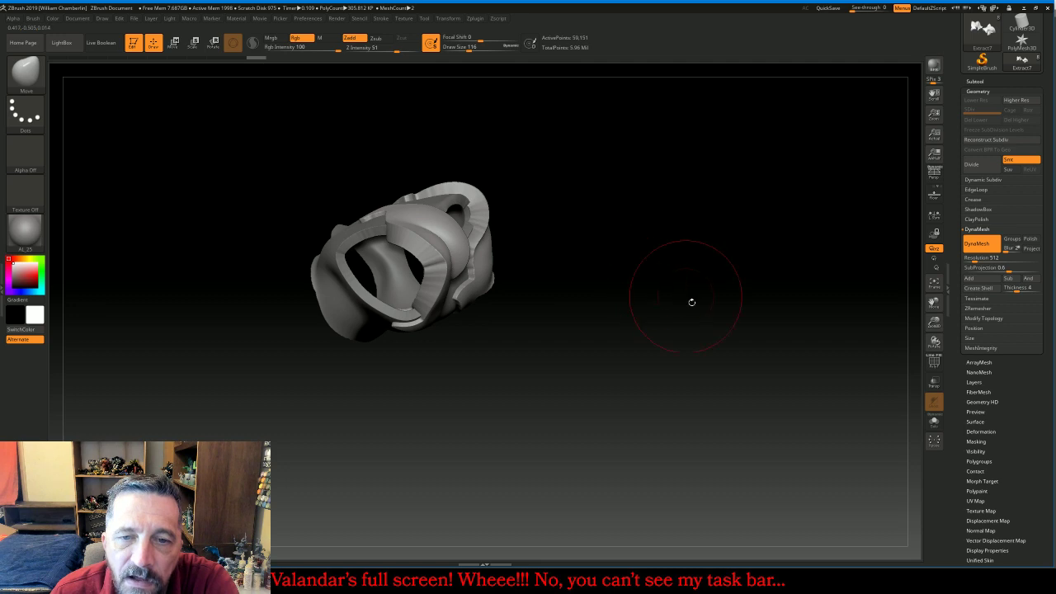
left_click_drag(691, 300, 731, 300)
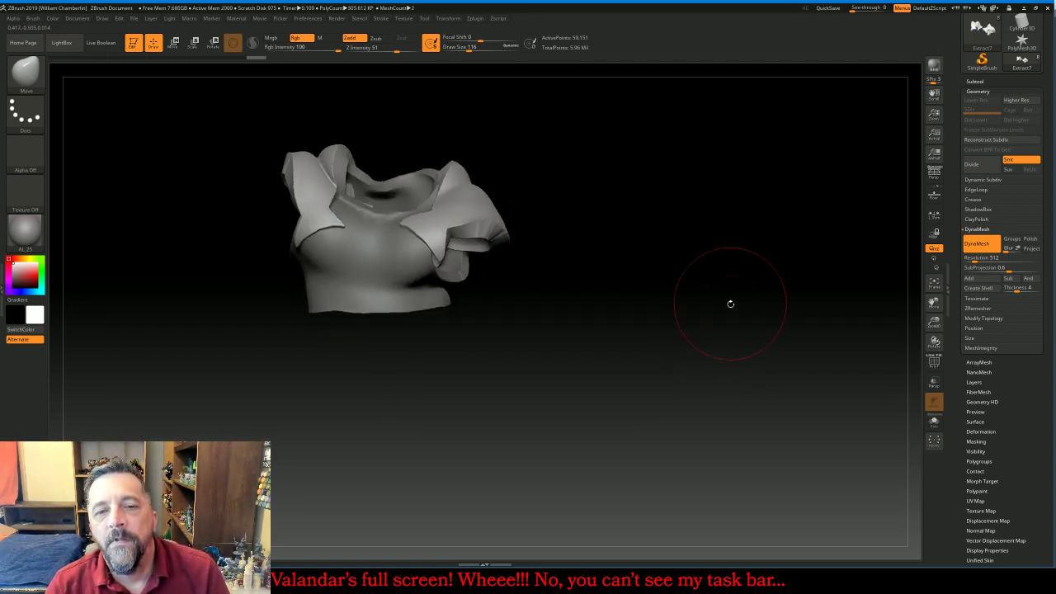
Show the detailed gnome body, waist armour and chain mail together with the shoulder pads, and select the GnomBod subtool
left_click(976, 82)
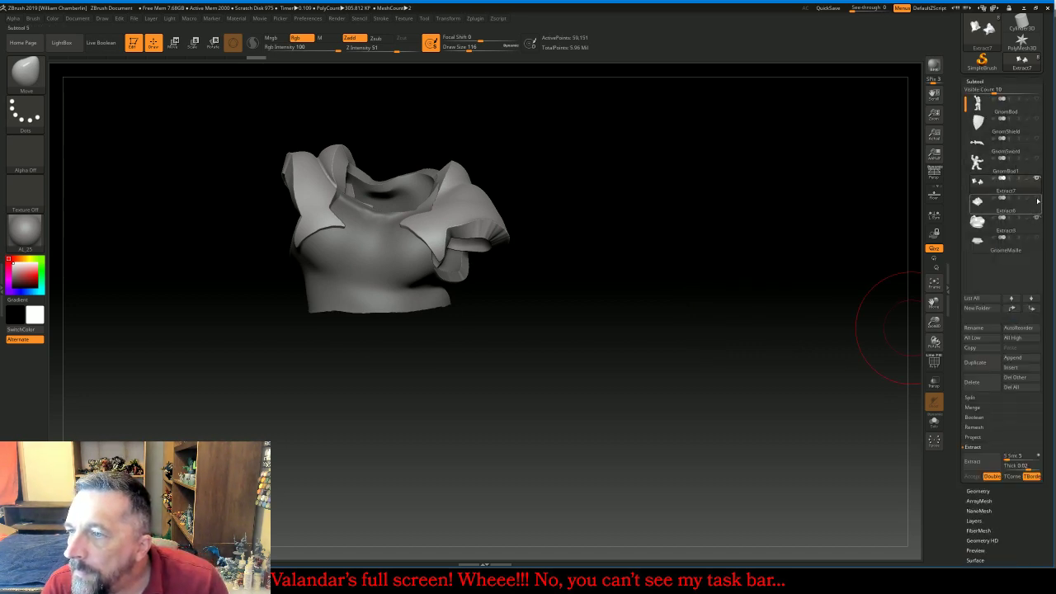
left_click(1031, 243)
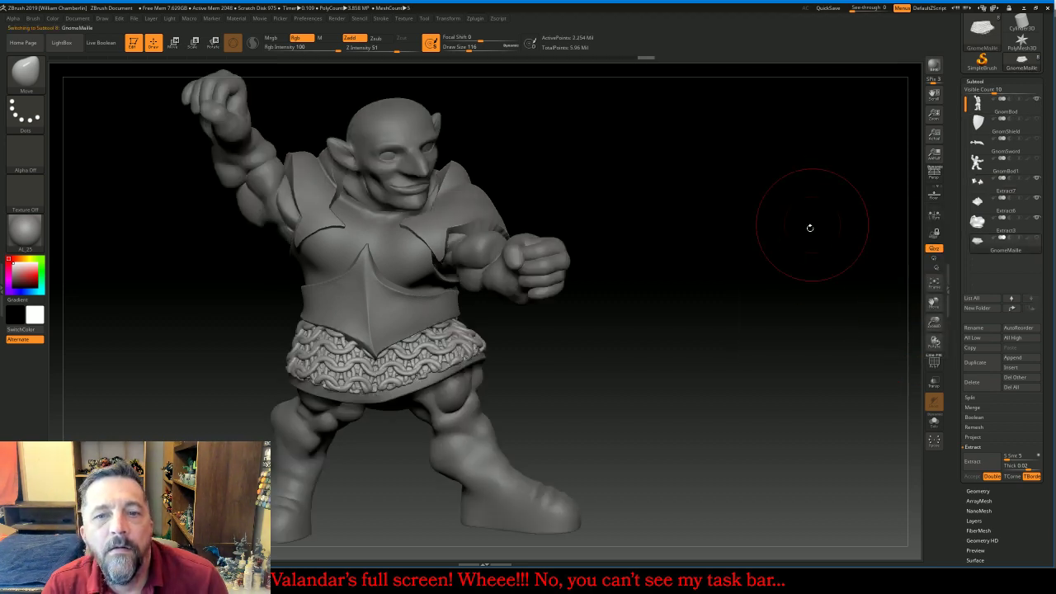
mouse_move(806, 251)
left_mouse_down()
mouse_move(764, 254)
mouse_move(793, 250)
left_mouse_up()
left_click(976, 109)
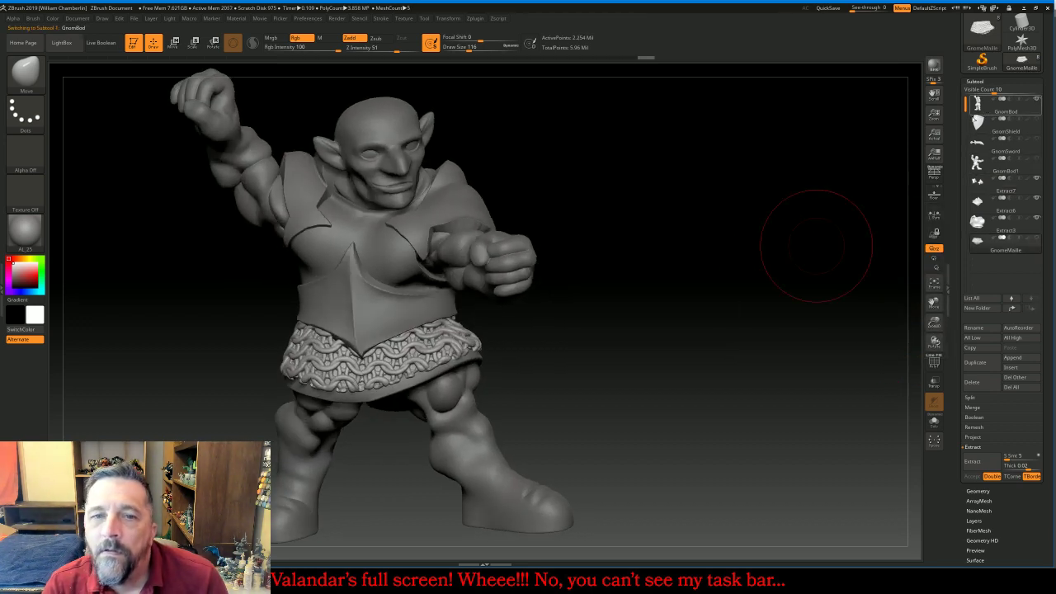
Show the GnomeMaille chainmail skirt subtool on the gnome again
left_click_drag(723, 219, 780, 217)
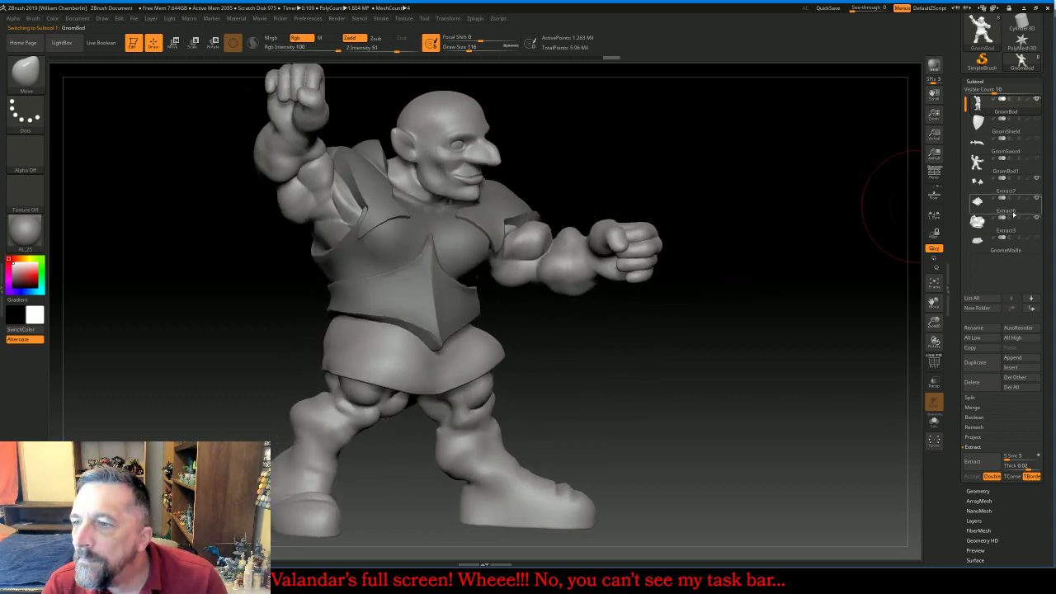
left_click(1037, 237)
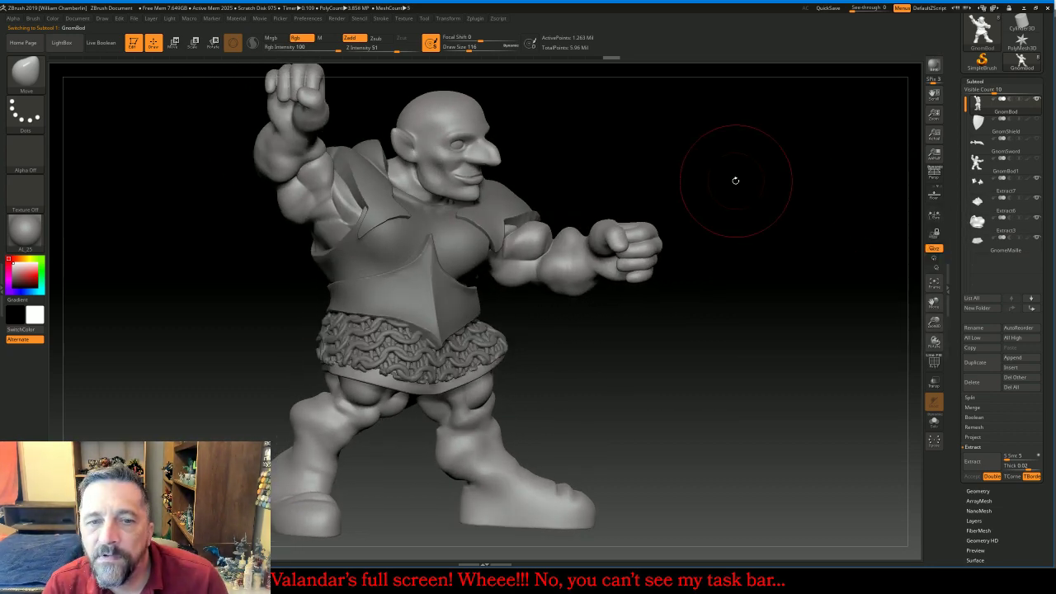
mouse_move(735, 179)
left_mouse_down()
mouse_move(821, 197)
mouse_move(745, 200)
mouse_move(719, 170)
left_mouse_up()
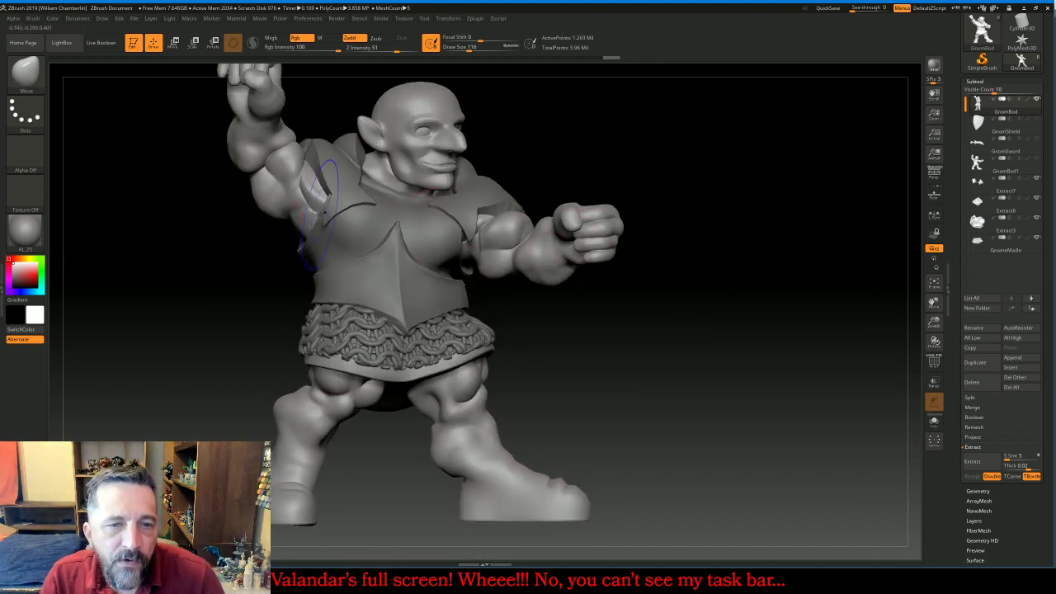
Smooth the lumpy muscle transitions on the gnome's arms and legs from the front and the outstretched arm's side
key("shift")
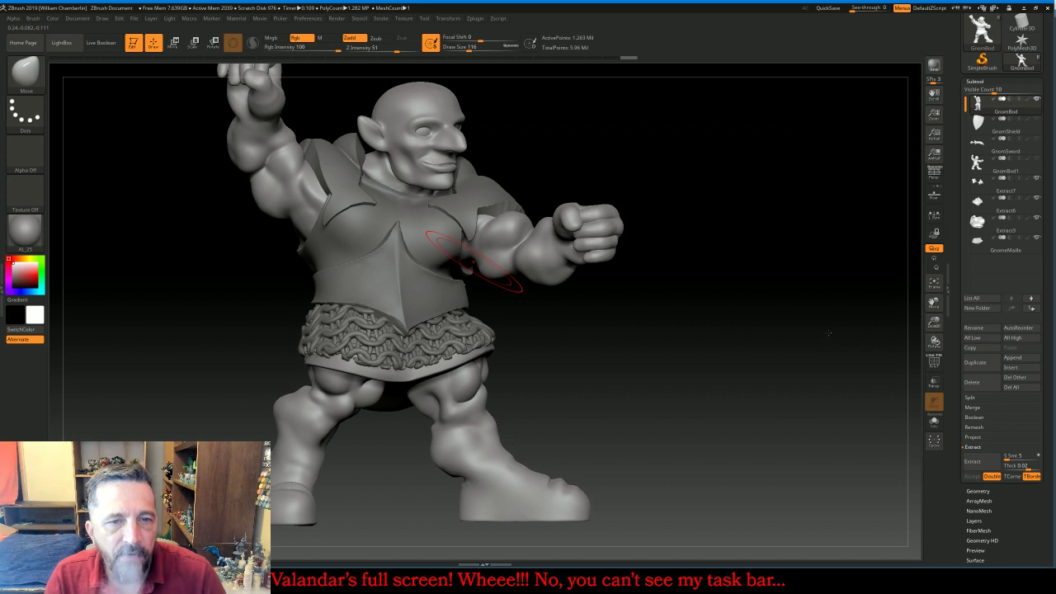
key("shift")
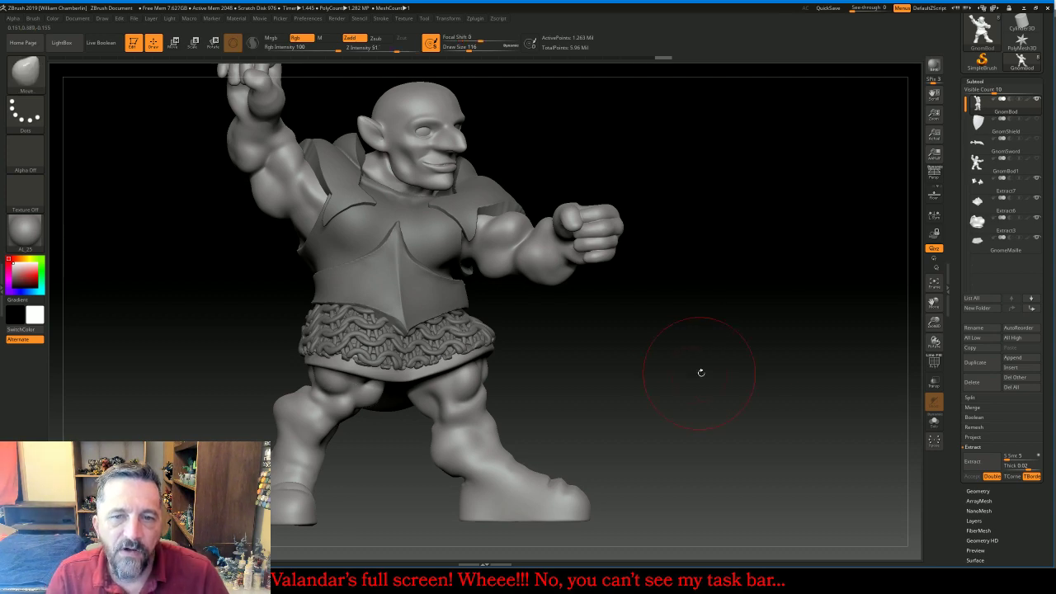
left_click_drag(775, 330, 641, 319)
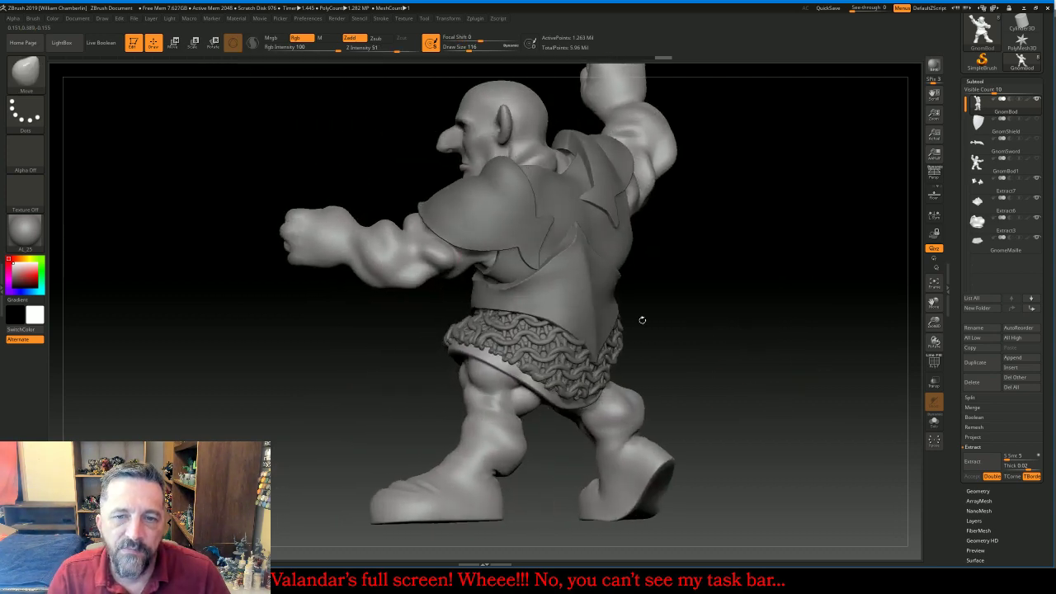
key("shift")
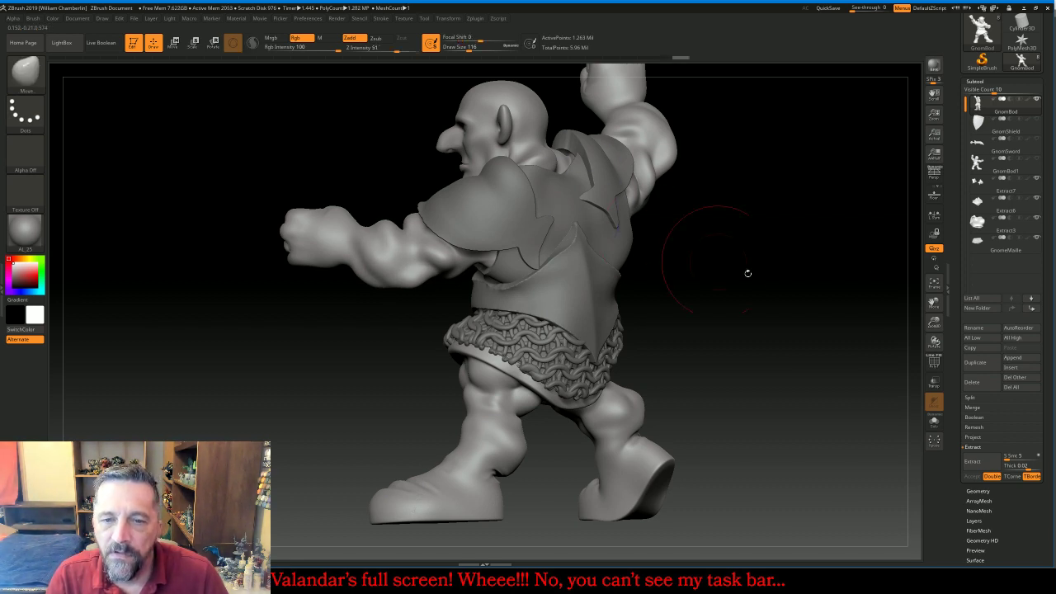
left_click_drag(747, 271, 777, 276)
key("shift")
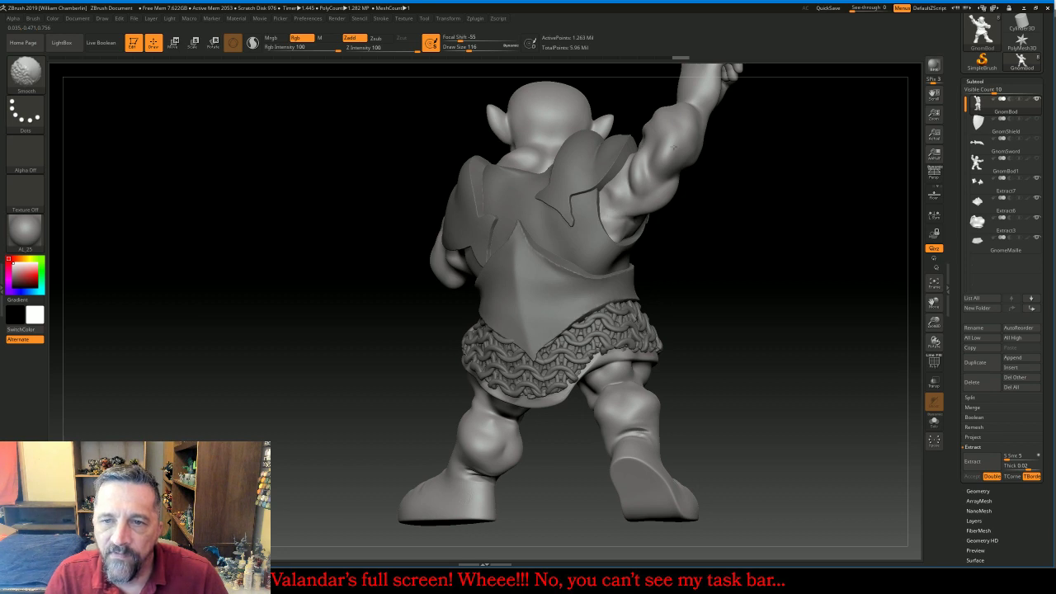
Smooth the raised arm's upper muscles and the back of the supporting lower leg
left_click_drag(636, 175, 660, 172, "shift")
left_click_drag(752, 257, 719, 224)
left_click_drag(670, 198, 681, 175, "shift")
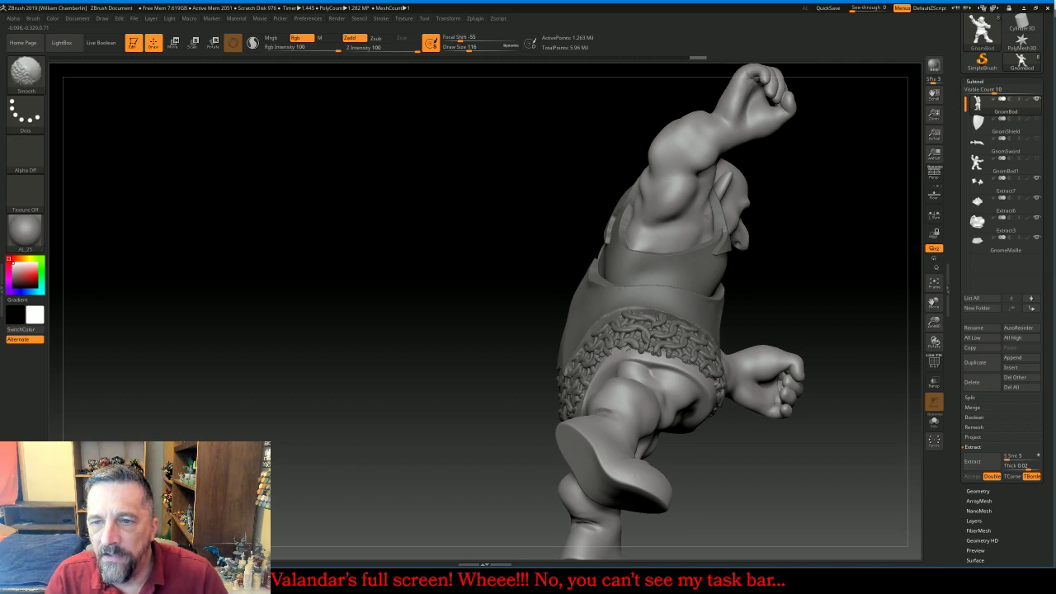
left_click_drag(384, 208, 438, 211)
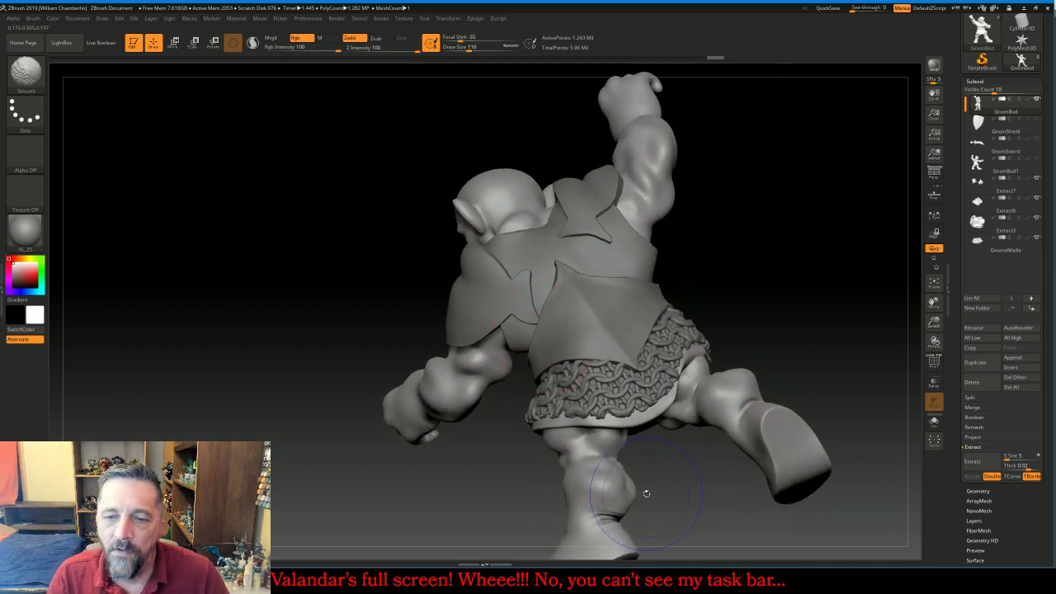
left_click_drag(619, 451, 588, 443, "shift")
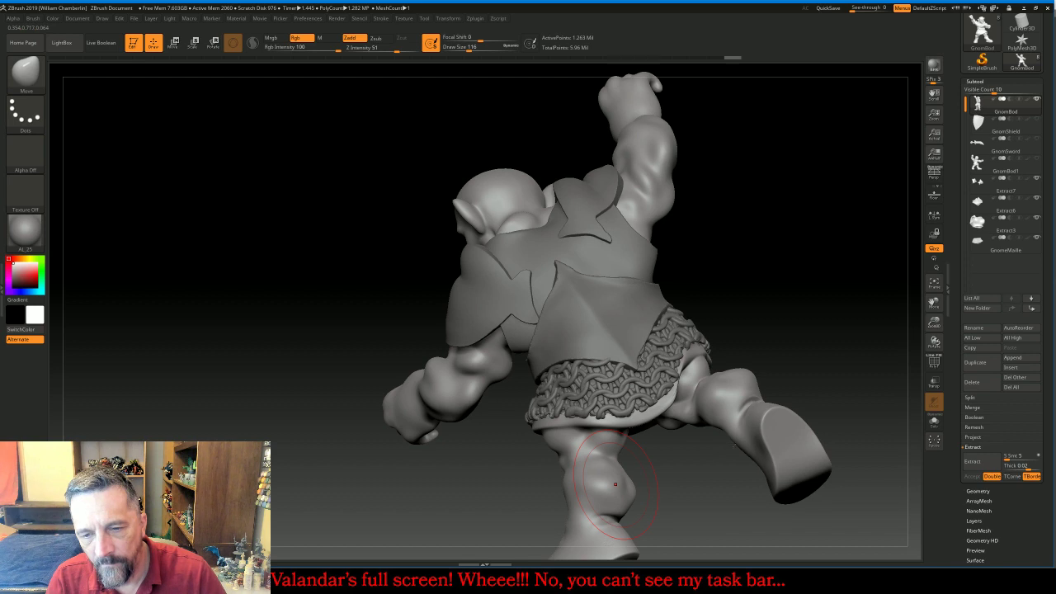
Choose the DamStandard brush, turn off LazyMouse, and set Z Intensity to 17 and Draw Size to 39
left_click_drag(865, 275, 856, 303)
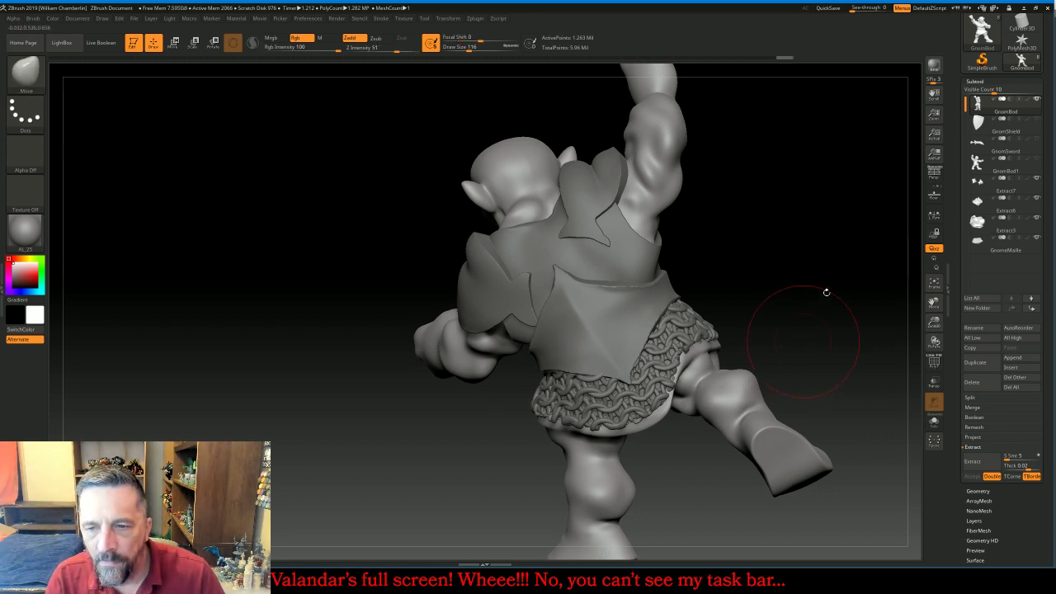
mouse_move(806, 264)
left_mouse_down()
mouse_move(867, 238)
mouse_move(854, 248)
left_mouse_up()
left_click_drag(773, 260, 726, 255)
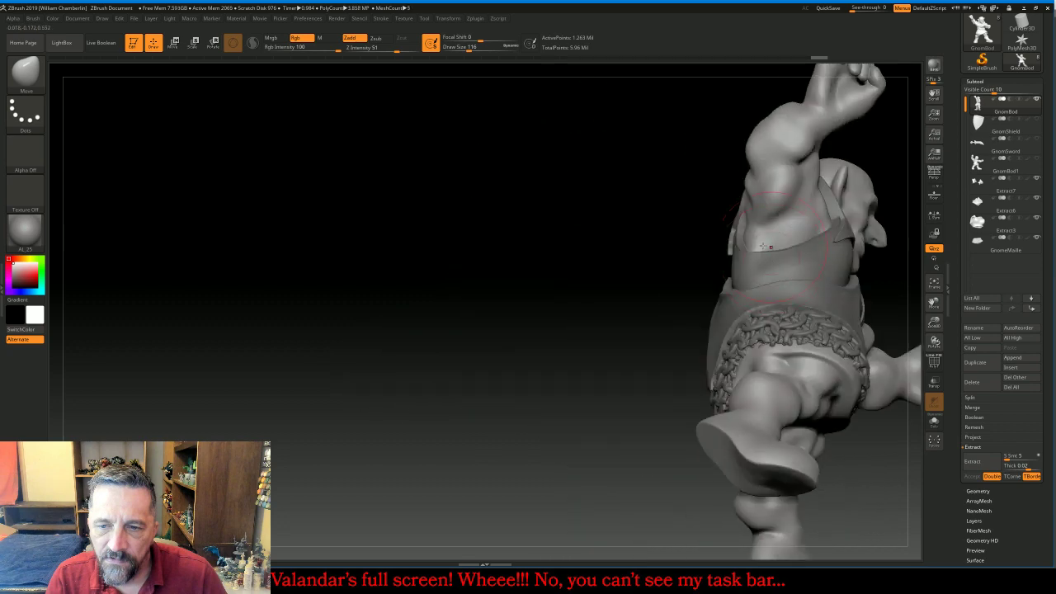
left_click_drag(512, 238, 597, 265)
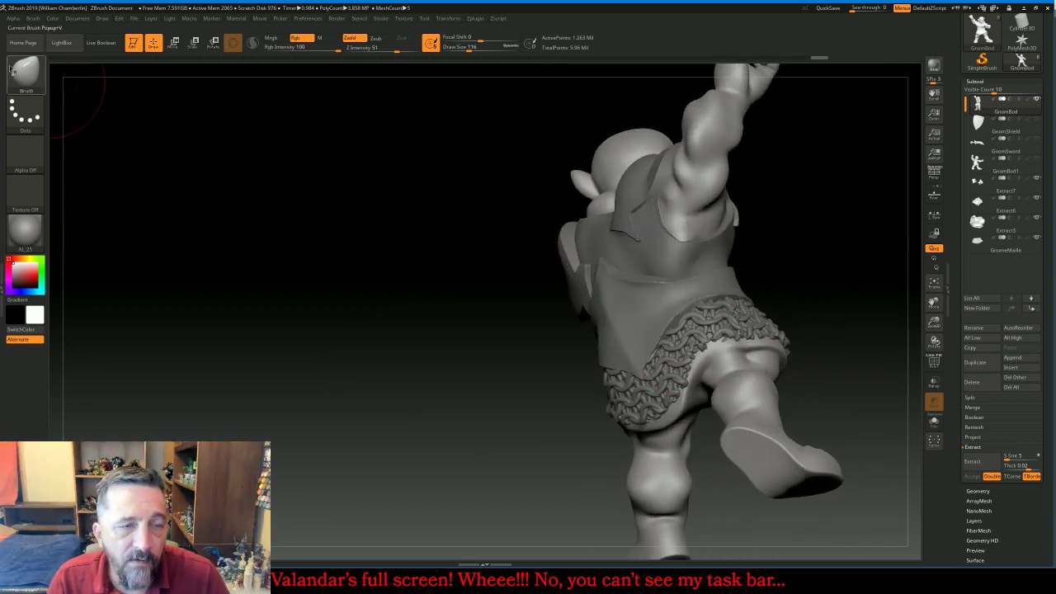
key("b")
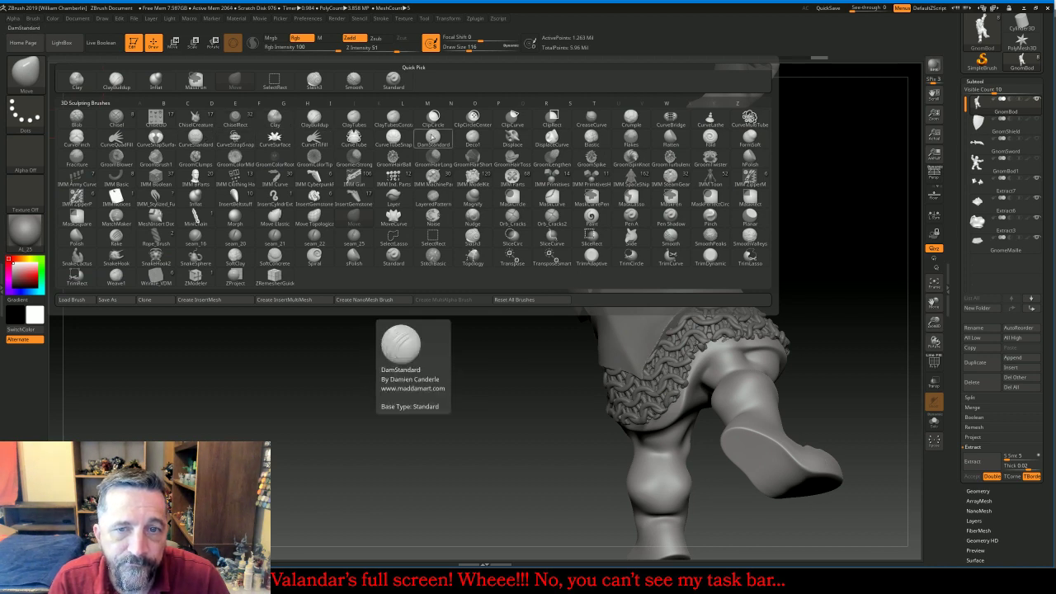
left_click(433, 139)
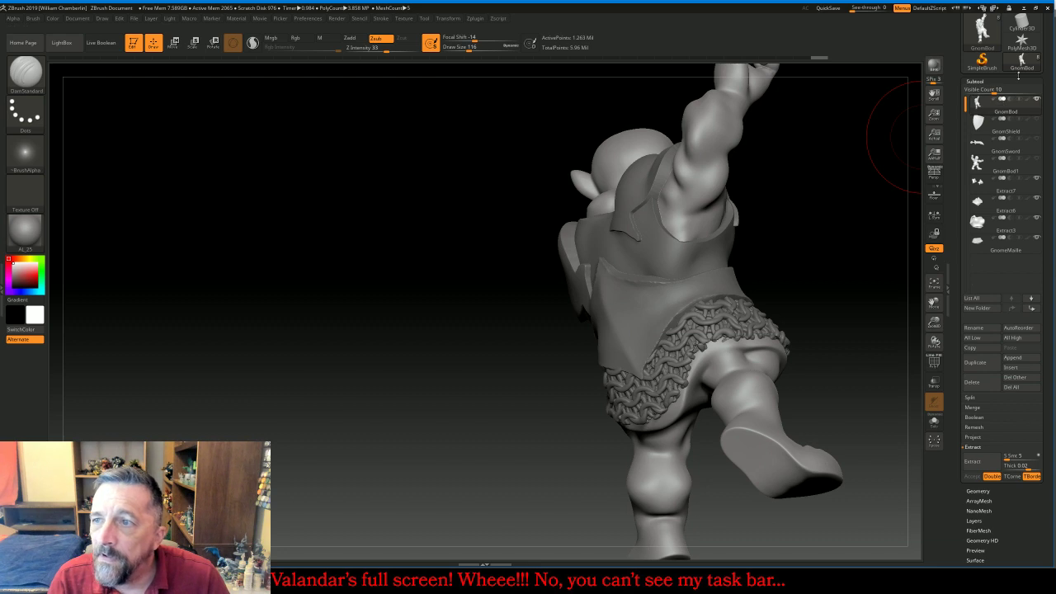
scroll(999, 165, "up", 5)
left_click(997, 160)
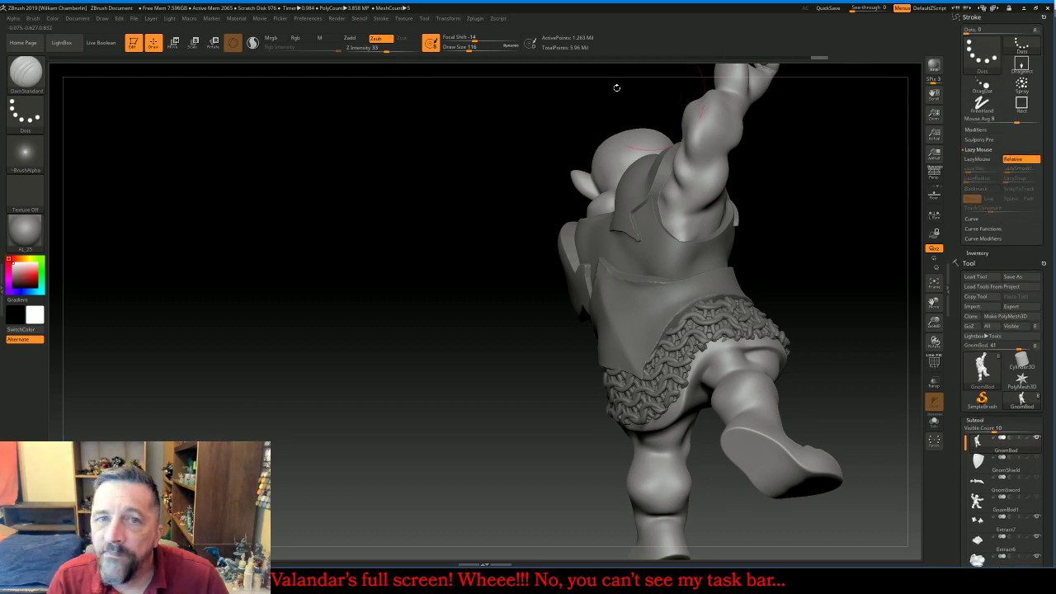
left_click_drag(384, 51, 373, 49)
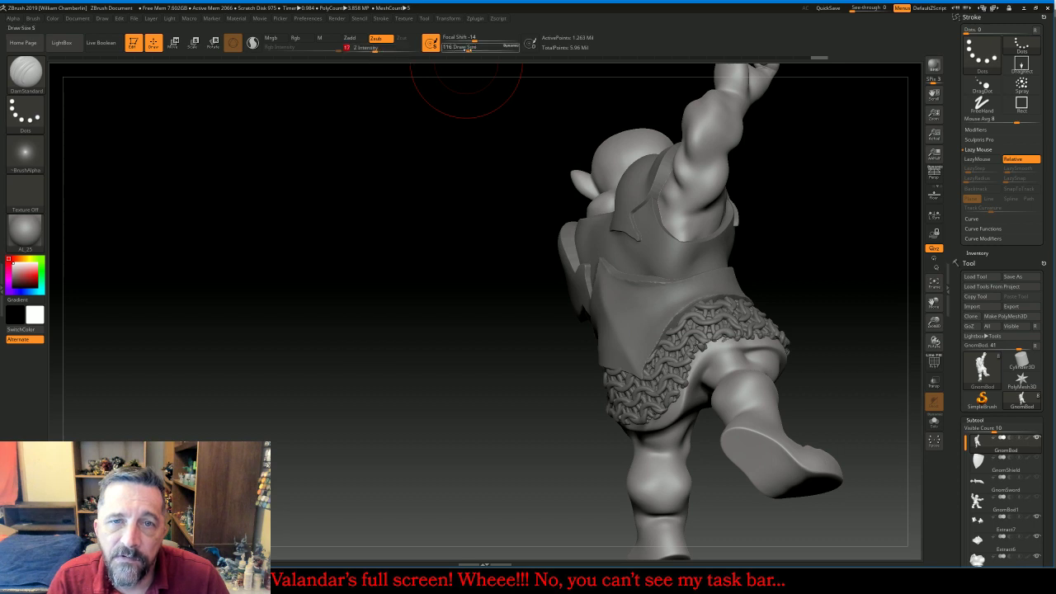
left_click_drag(467, 48, 459, 51)
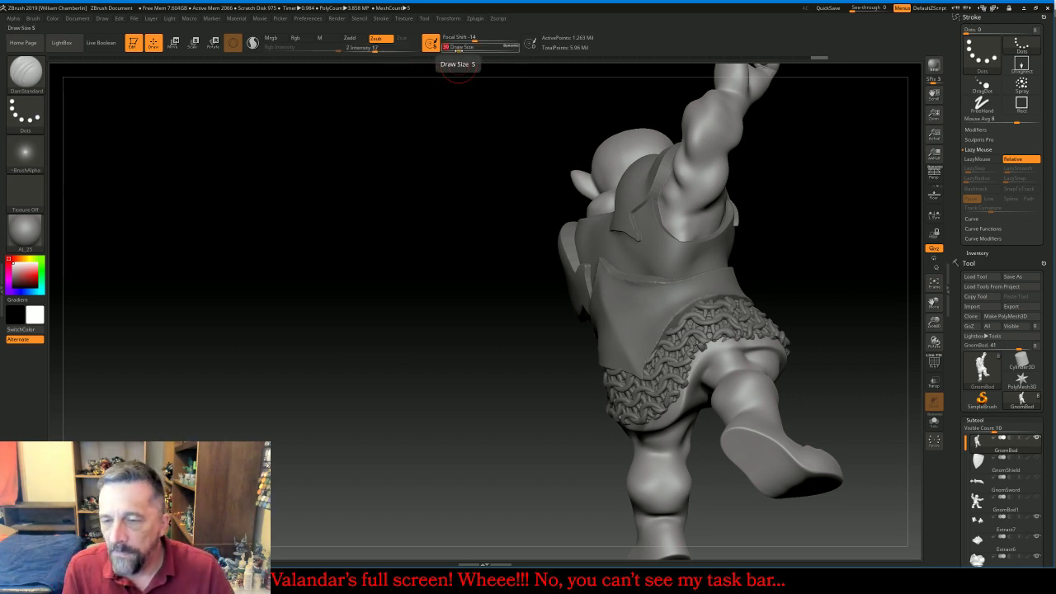
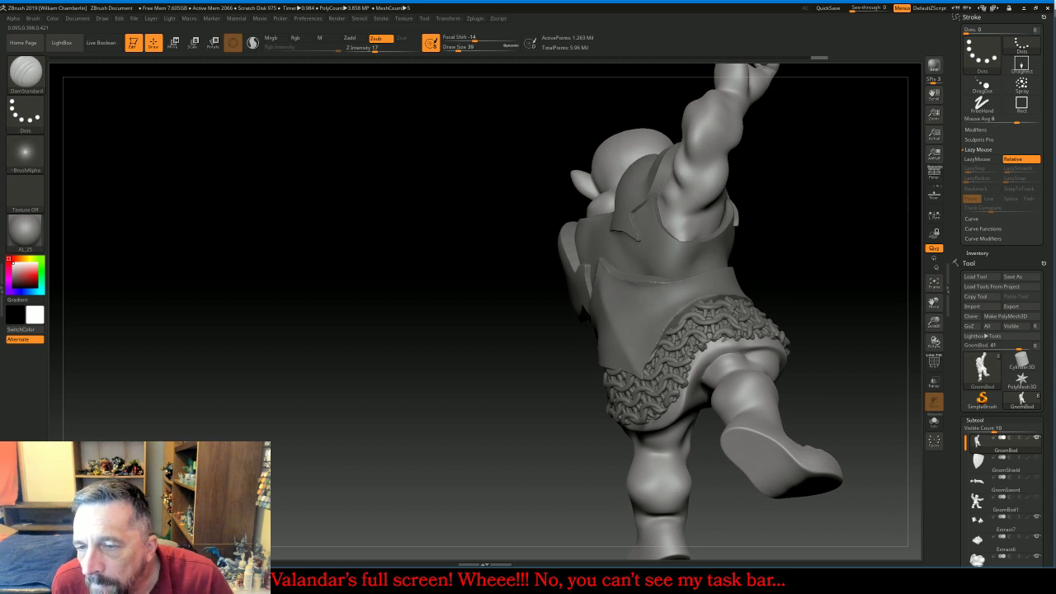
Raise the edge of the hem below the chainmail skirt with DamStandard in Zadd mode
mouse_move(872, 259)
left_mouse_down()
mouse_move(846, 240)
mouse_move(875, 236)
mouse_move(742, 169)
left_mouse_up()
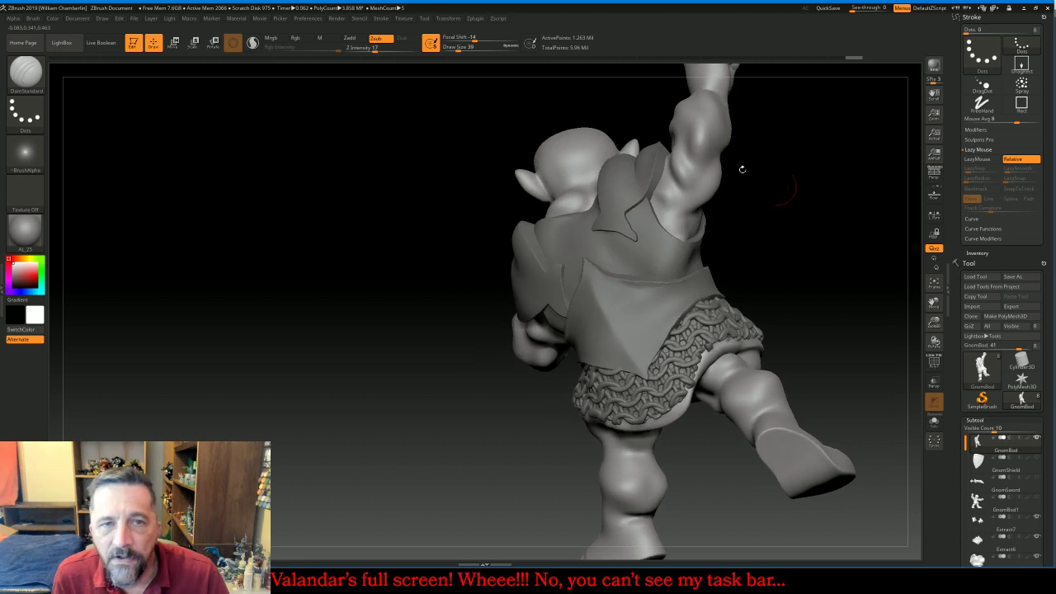
left_click(348, 38)
left_click_drag(818, 275, 806, 279)
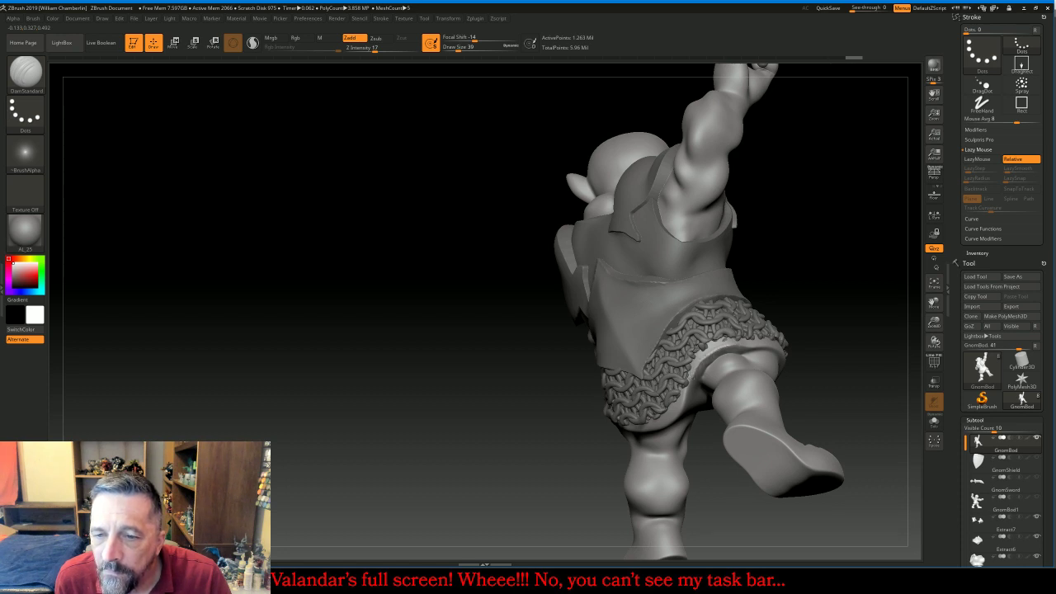
left_click_drag(530, 421, 554, 363)
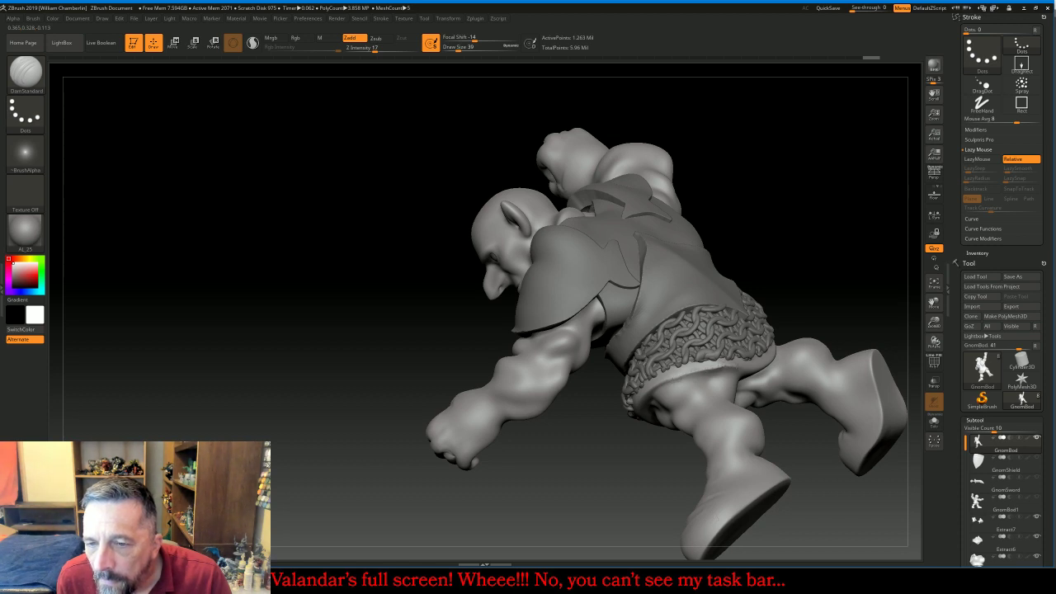
Carve along the hem below the chainmail skirt with DamStandard in Zsub mode
left_click(378, 38)
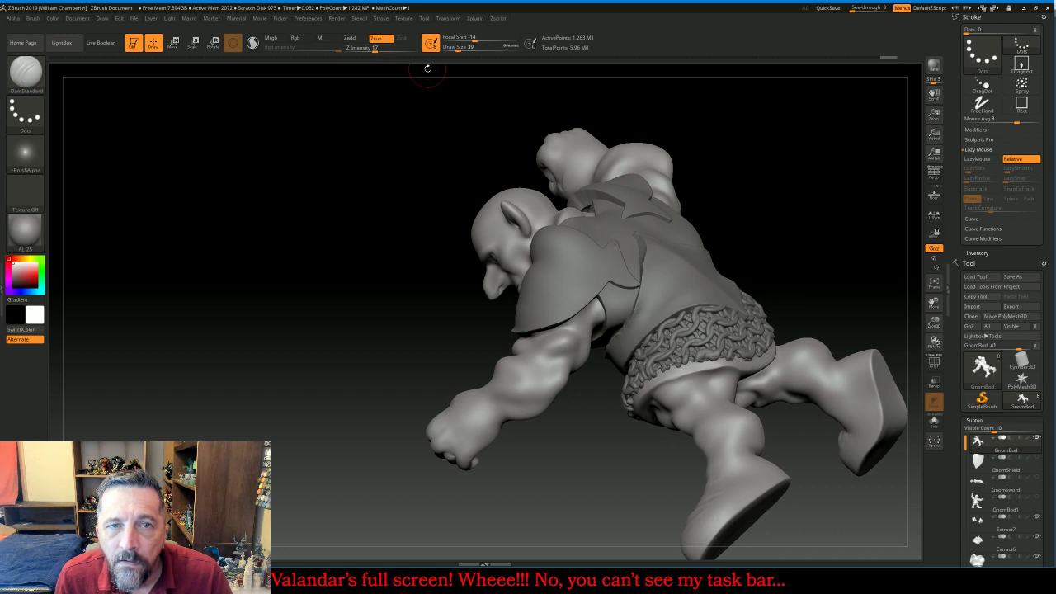
mouse_move(809, 146)
left_mouse_down()
mouse_move(821, 170)
mouse_move(714, 326)
left_mouse_up()
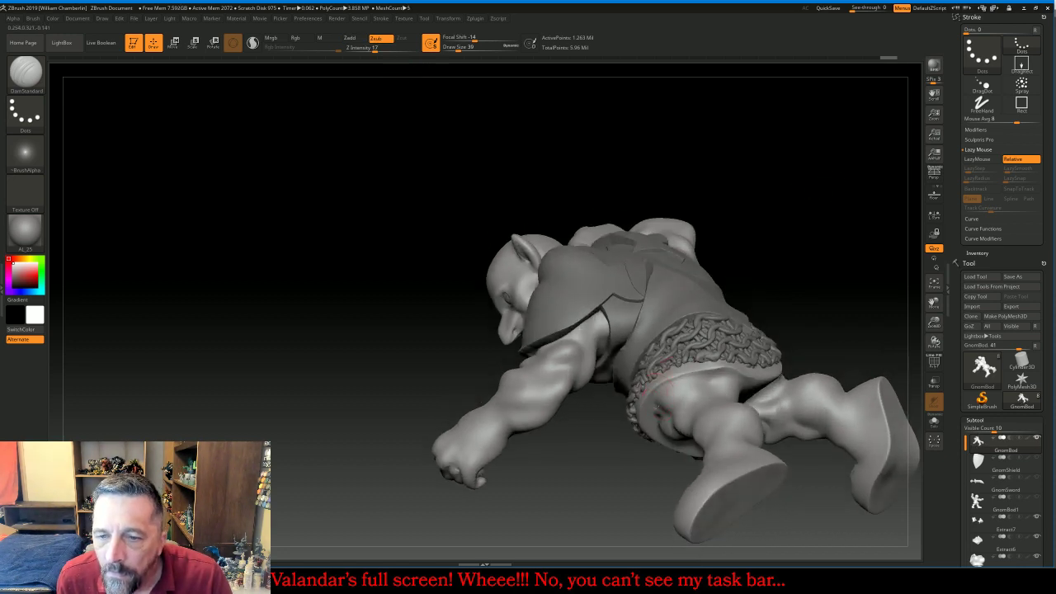
mouse_move(645, 392)
left_mouse_down()
mouse_move(666, 402)
mouse_move(657, 411)
left_mouse_up()
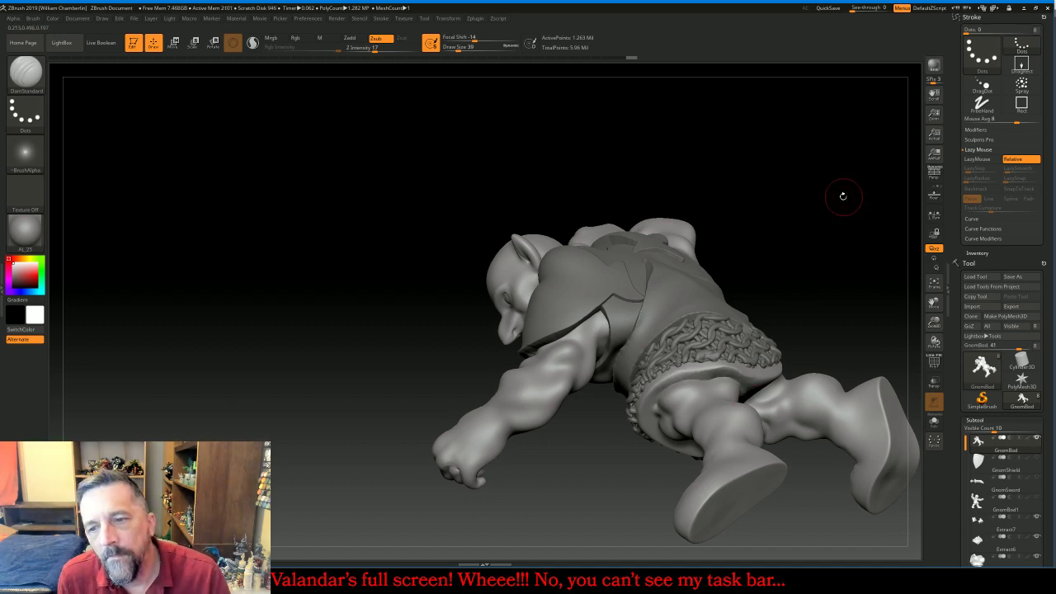
Paint a mask over the shin of the gnome's forward leg, between the knee and the foot
mouse_move(842, 196)
left_mouse_down()
mouse_move(853, 187)
mouse_move(822, 205)
mouse_move(830, 148)
mouse_move(850, 185)
mouse_move(858, 174)
mouse_move(848, 163)
left_mouse_up()
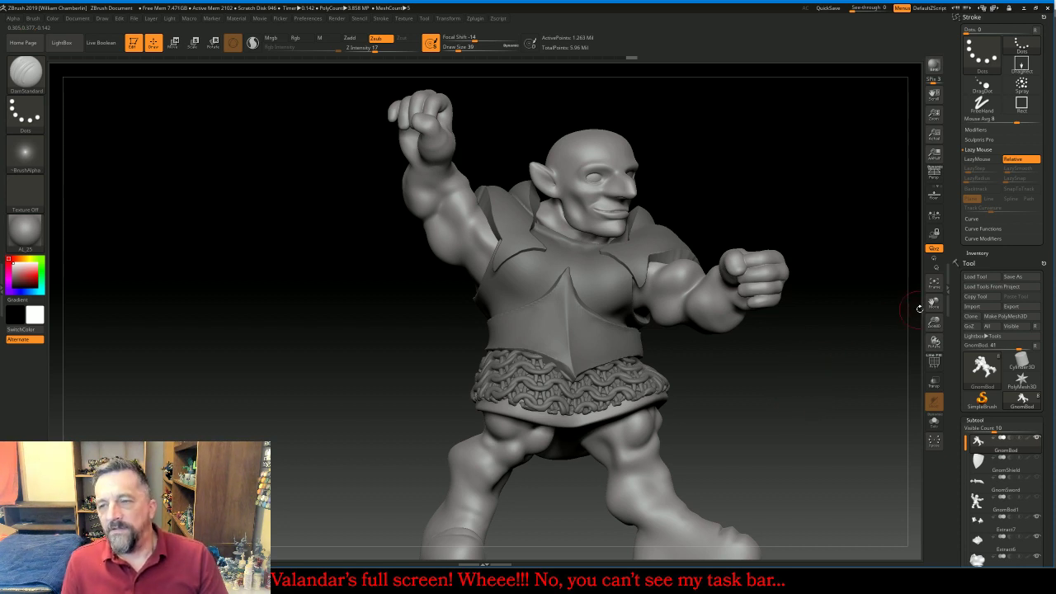
left_click_drag(933, 302, 899, 227)
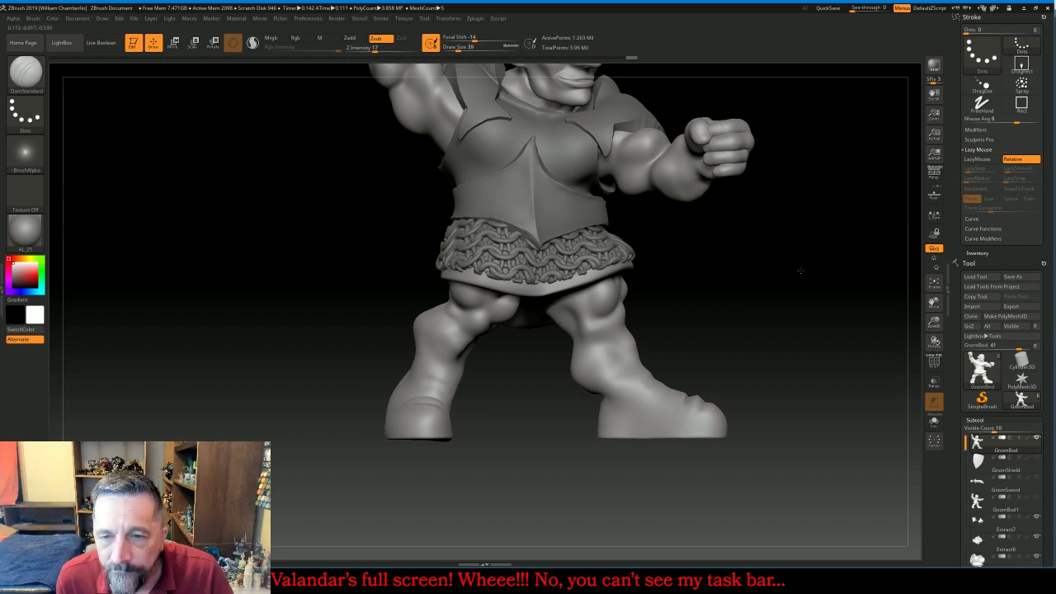
left_click_drag(800, 271, 792, 254)
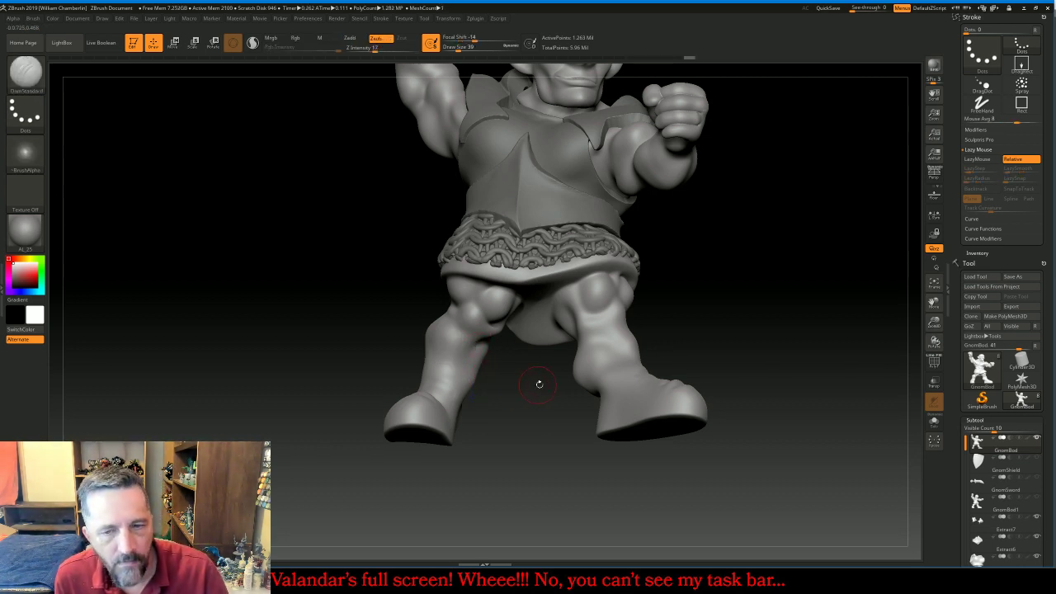
left_click_drag(745, 319, 674, 355)
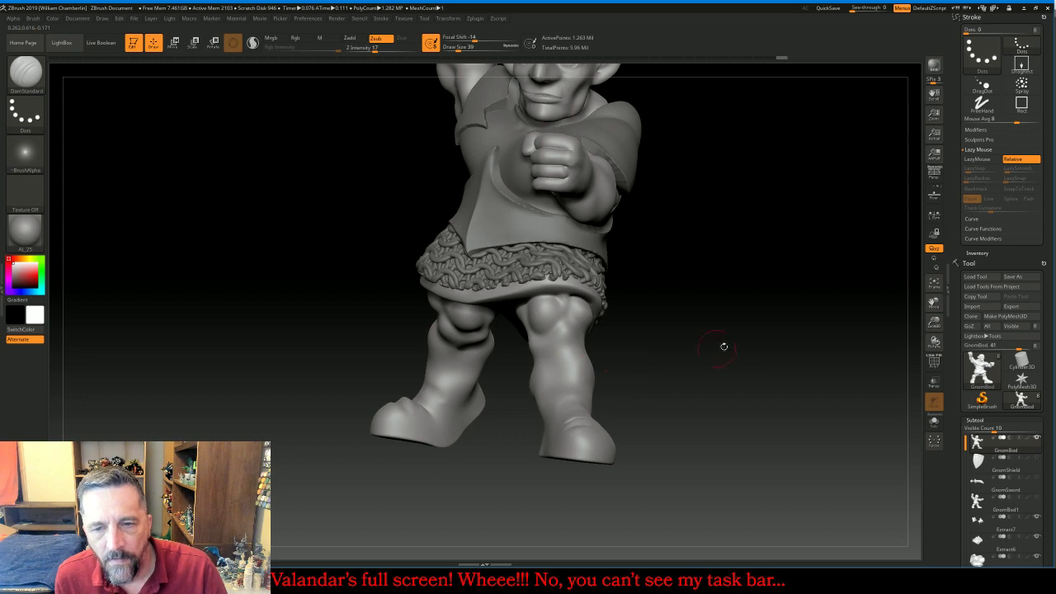
mouse_move(762, 309)
left_mouse_down()
mouse_move(782, 313)
mouse_move(769, 268)
left_mouse_up()
key("ctrl")
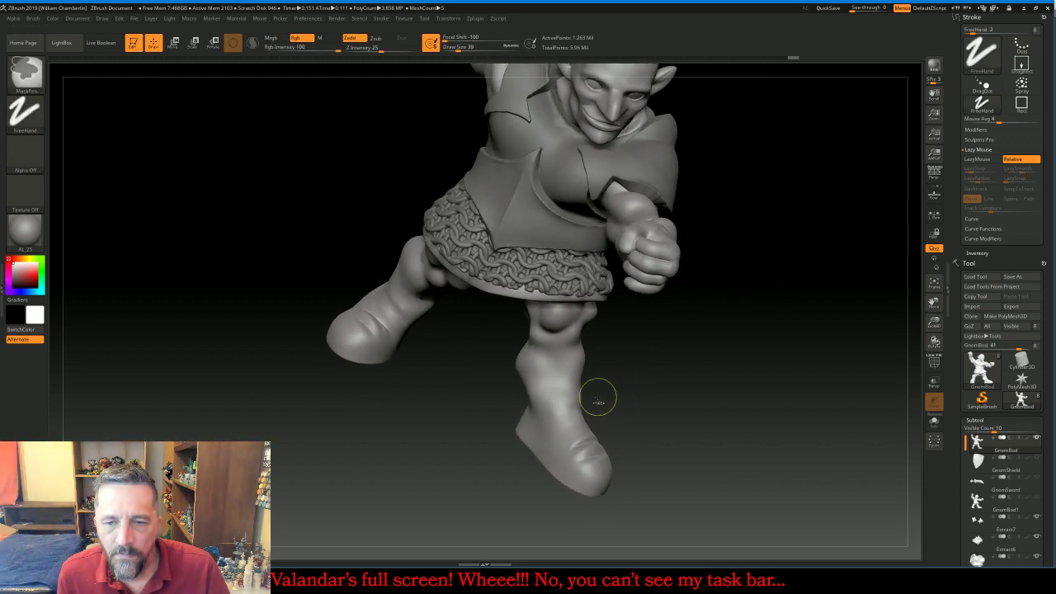
left_click_drag(512, 372, 492, 346, "ctrl")
Extend the shin mask around the calf down to the ankle and invert the mask
mouse_move(632, 394)
left_mouse_down()
mouse_move(776, 349)
mouse_move(747, 344)
left_mouse_up()
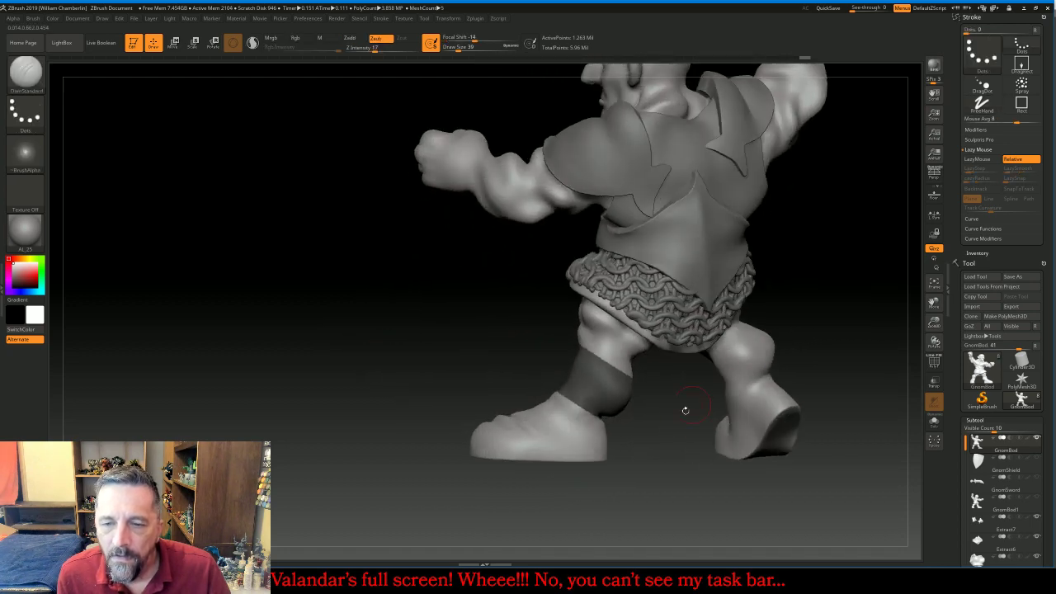
left_click_drag(684, 411, 669, 408)
key("ctrl")
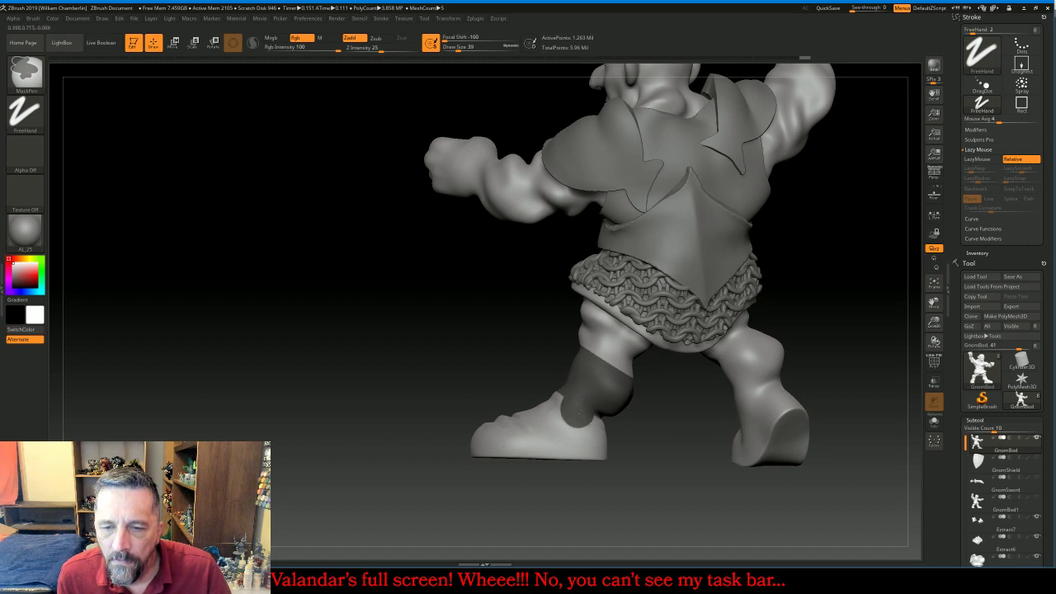
left_click_drag(592, 405, 594, 401, "ctrl")
left_click_drag(609, 470, 726, 454)
key("ctrl")
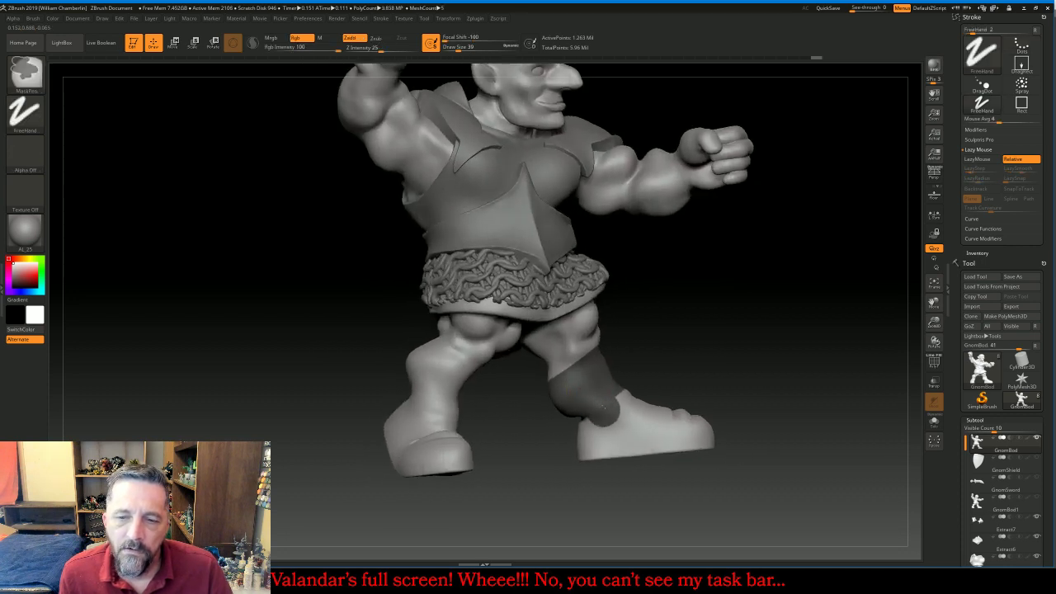
mouse_move(745, 321)
left_mouse_down()
mouse_move(789, 316)
mouse_move(785, 302)
mouse_move(798, 318)
mouse_move(783, 313)
left_mouse_up()
left_click(516, 459, "ctrl")
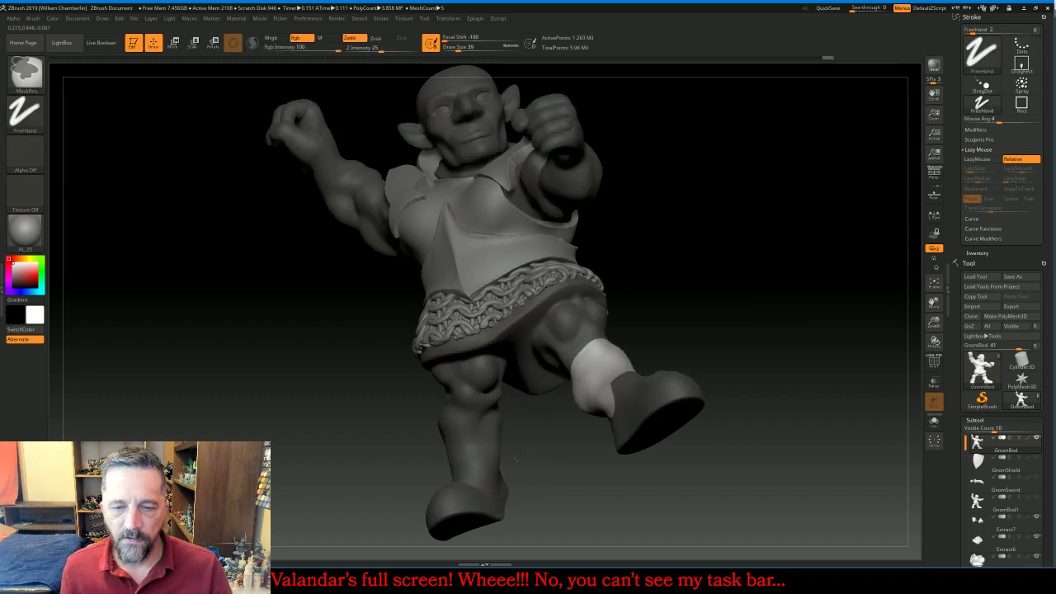
Invert the mask back and paint a matching mask around the shin of the gnome's other leg, down to the ankle
left_click(513, 460, "ctrl")
left_click(522, 462, "ctrl")
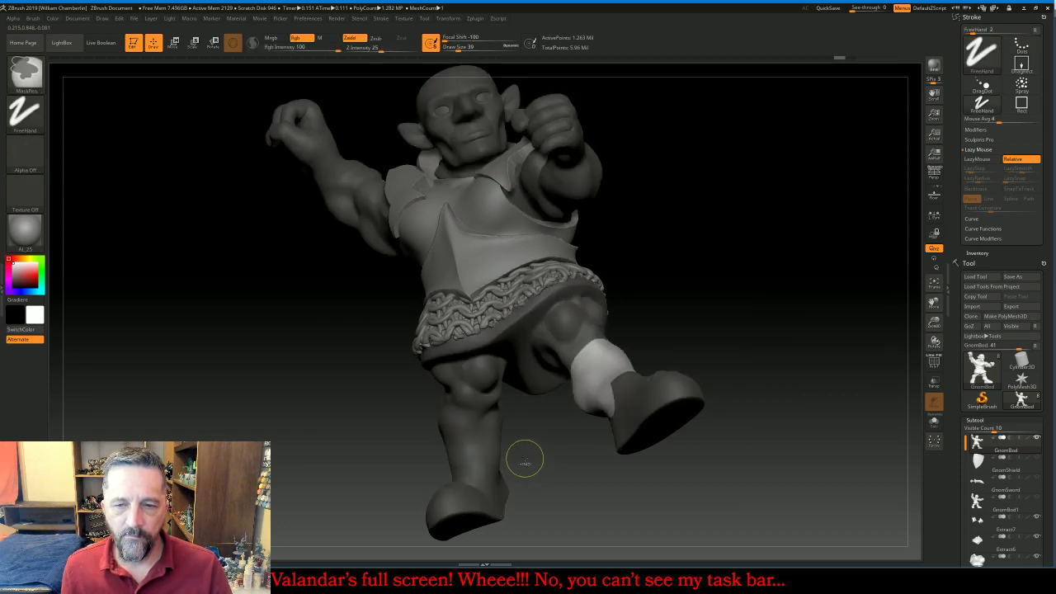
left_click(518, 459, "ctrl")
mouse_move(421, 416)
left_mouse_down("ctrl")
mouse_move(532, 465)
mouse_move(551, 494)
mouse_move(543, 507)
mouse_move(578, 462)
left_mouse_up("ctrl")
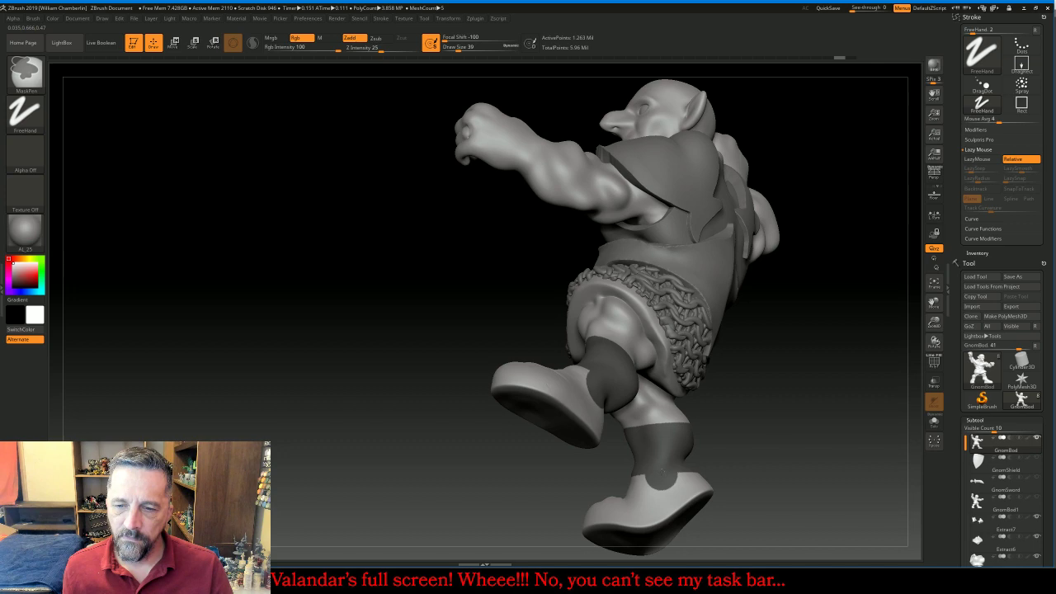
left_click_drag(661, 475, 658, 472, "ctrl")
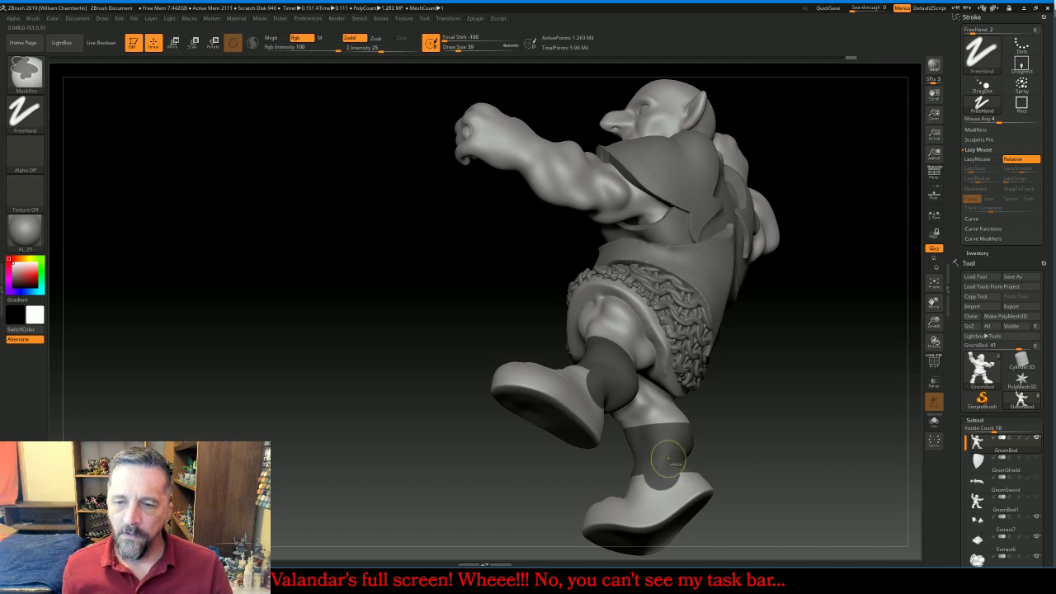
mouse_move(761, 415)
left_mouse_down()
mouse_move(833, 402)
mouse_move(817, 422)
left_mouse_up()
mouse_move(666, 465)
left_mouse_down("ctrl")
mouse_move(667, 486)
mouse_move(663, 472)
left_mouse_up("ctrl")
mouse_move(852, 455)
left_mouse_down()
mouse_move(783, 442)
mouse_move(863, 410)
left_mouse_up()
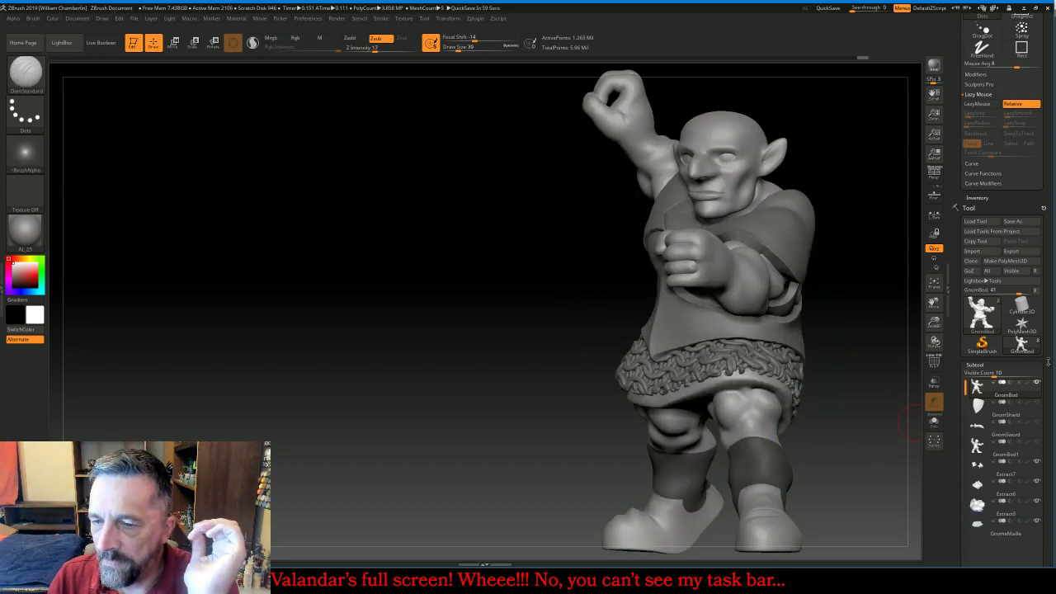
Extract the masked shins as a new subtool with a thickness of 0.02 and accept the result
scroll(1043, 399, "down", 5)
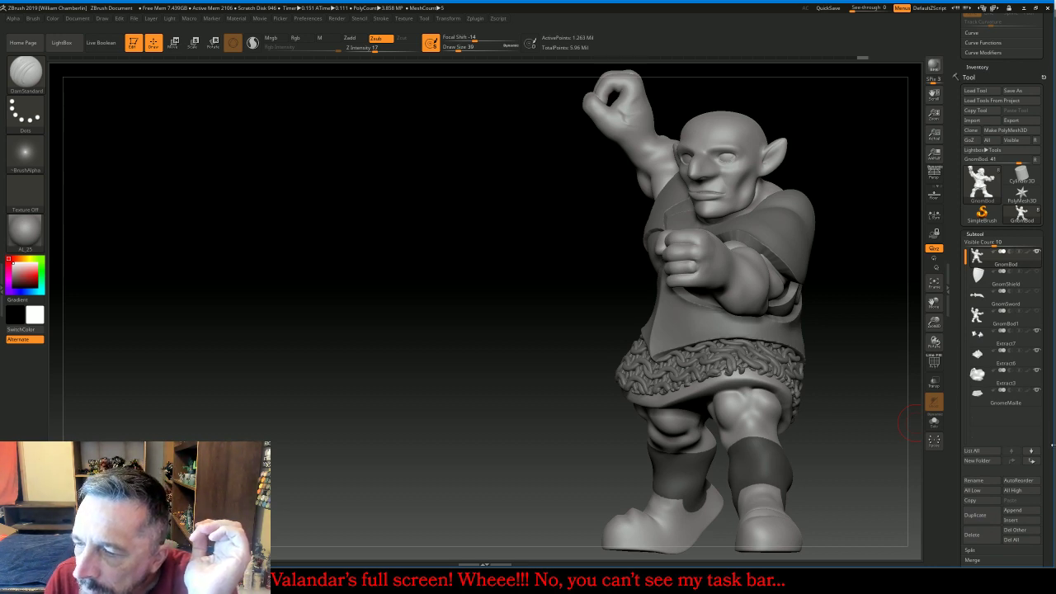
scroll(1050, 412, "down", 5)
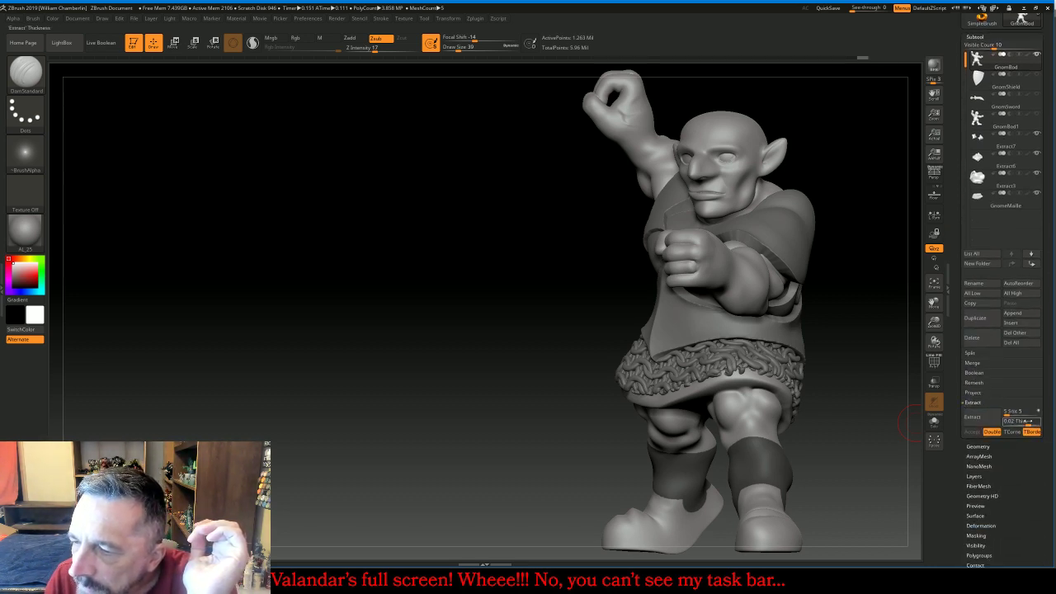
left_click(987, 421)
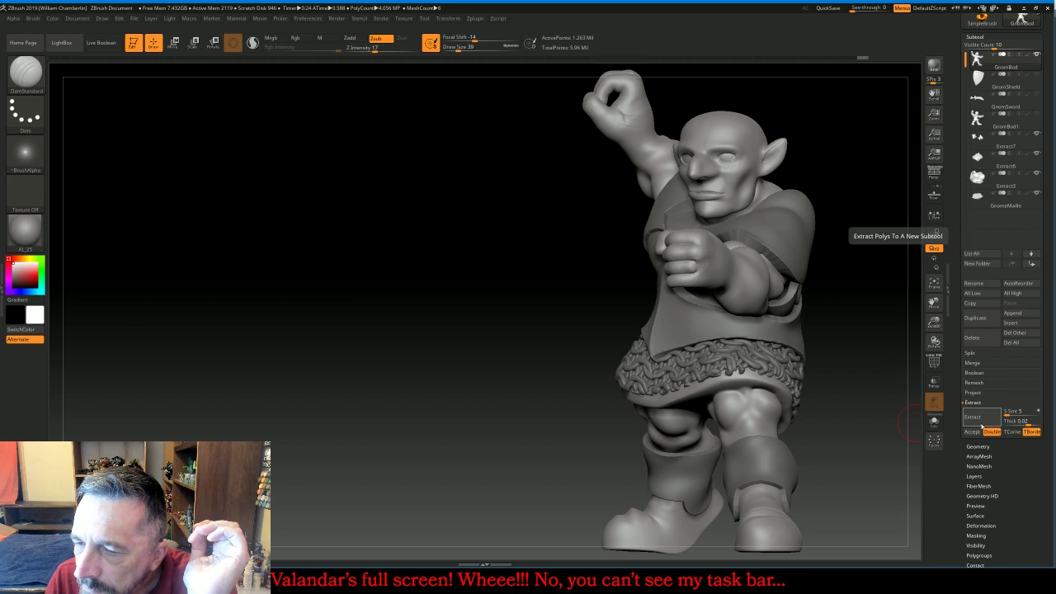
left_click(972, 432)
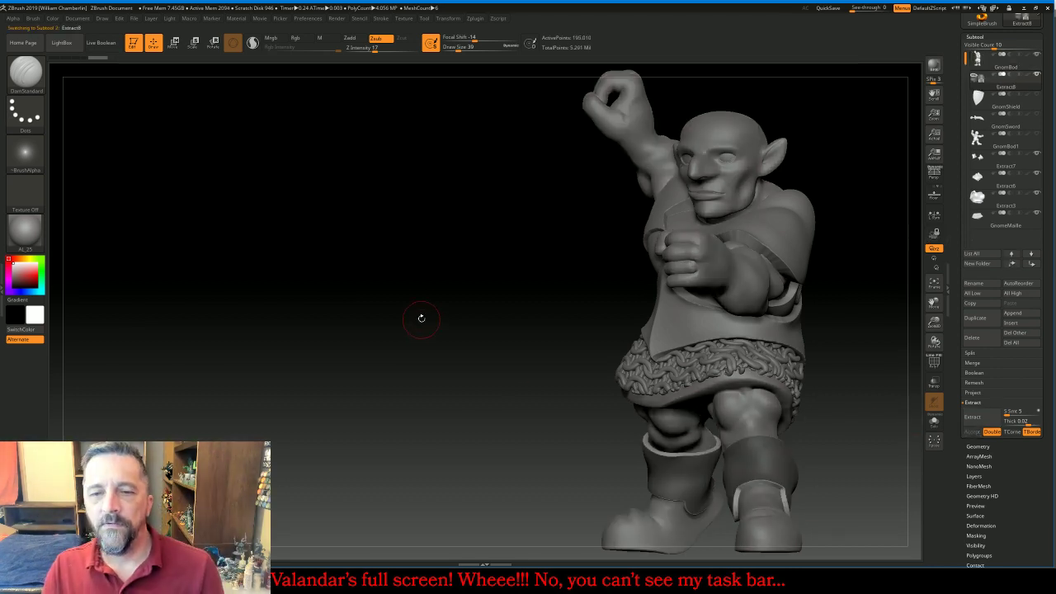
Pull the top front edge of the greave on the gnome's right leg up over the knee with the Move brush
left_click_drag(432, 292, 694, 337)
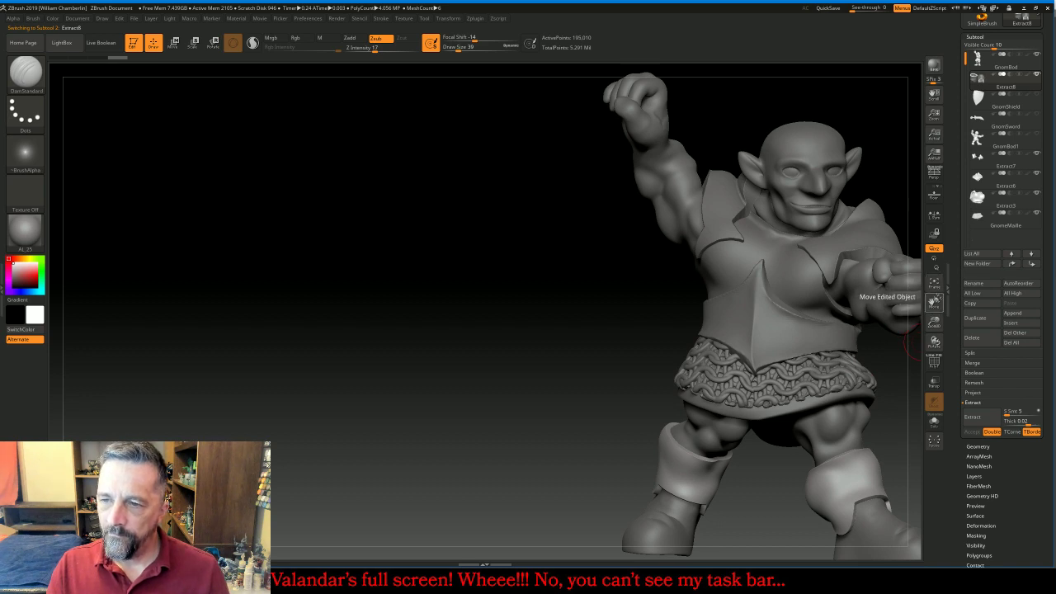
left_click_drag(934, 300, 766, 306)
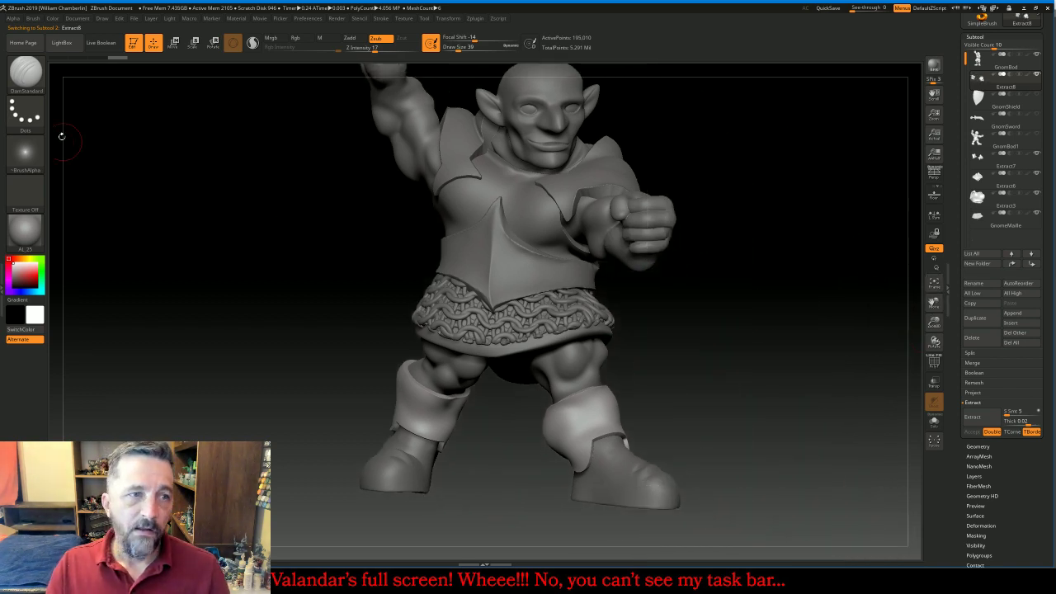
left_click(25, 72)
left_click(274, 83)
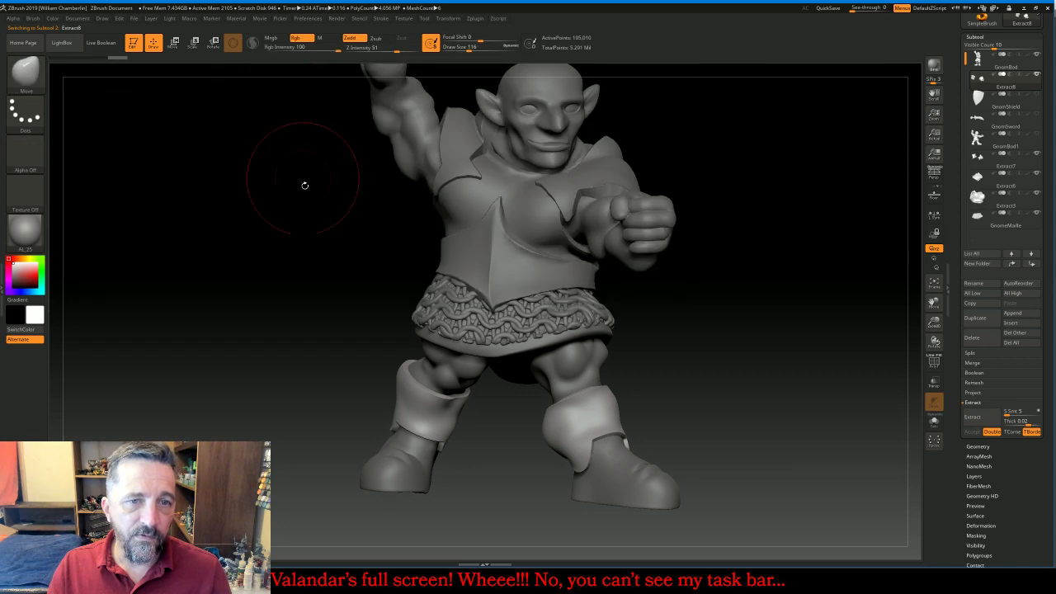
mouse_move(306, 184)
left_mouse_down()
mouse_move(330, 165)
mouse_move(323, 196)
left_mouse_up()
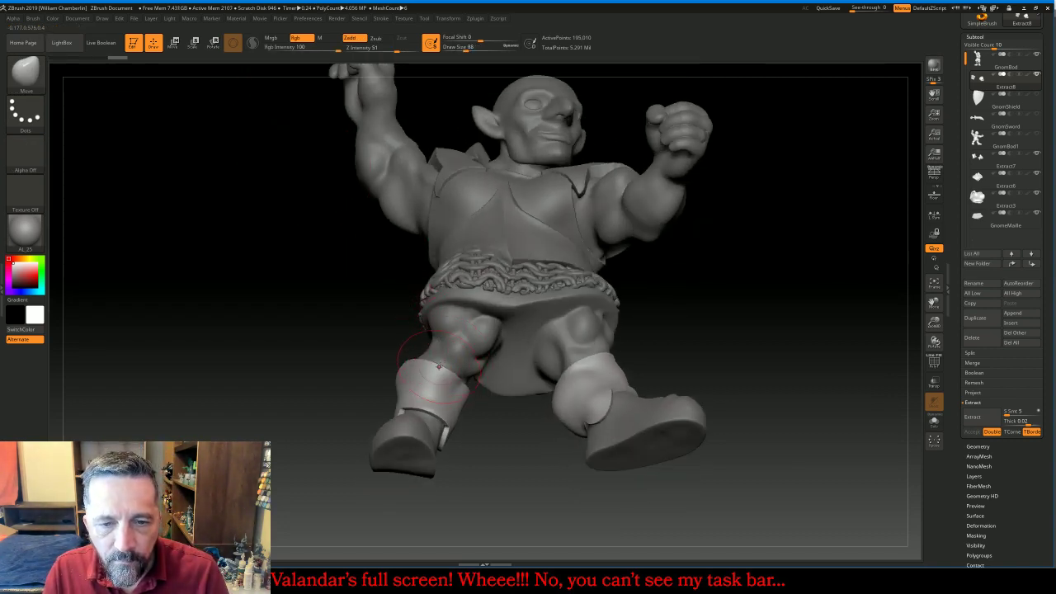
left_click_drag(469, 425, 473, 415)
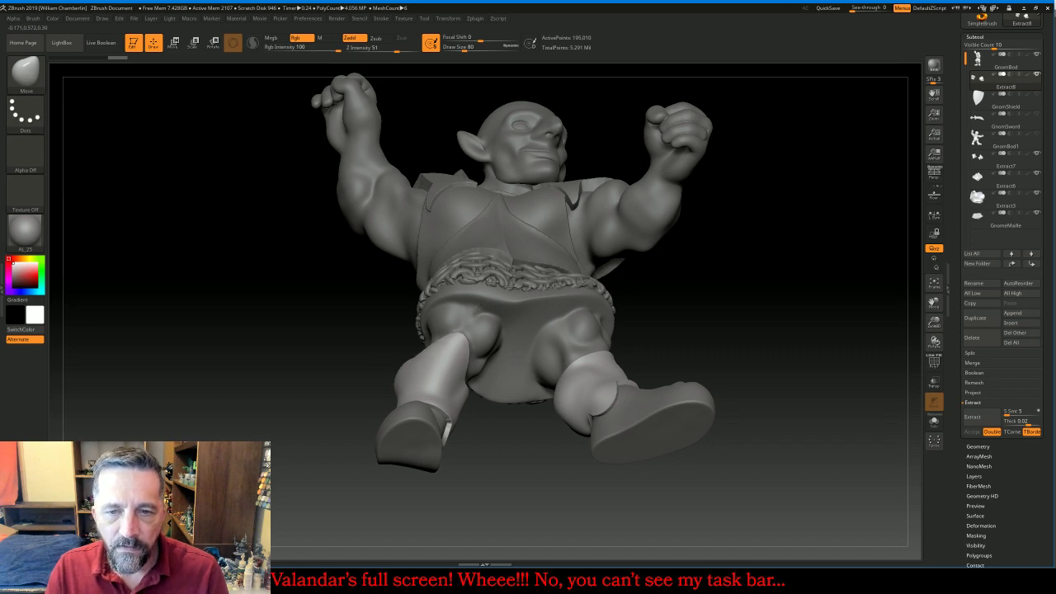
Shape the top front edge of the greave on the gnome's left leg into a point over the knee with the Move brush
left_click_drag(714, 297, 735, 377)
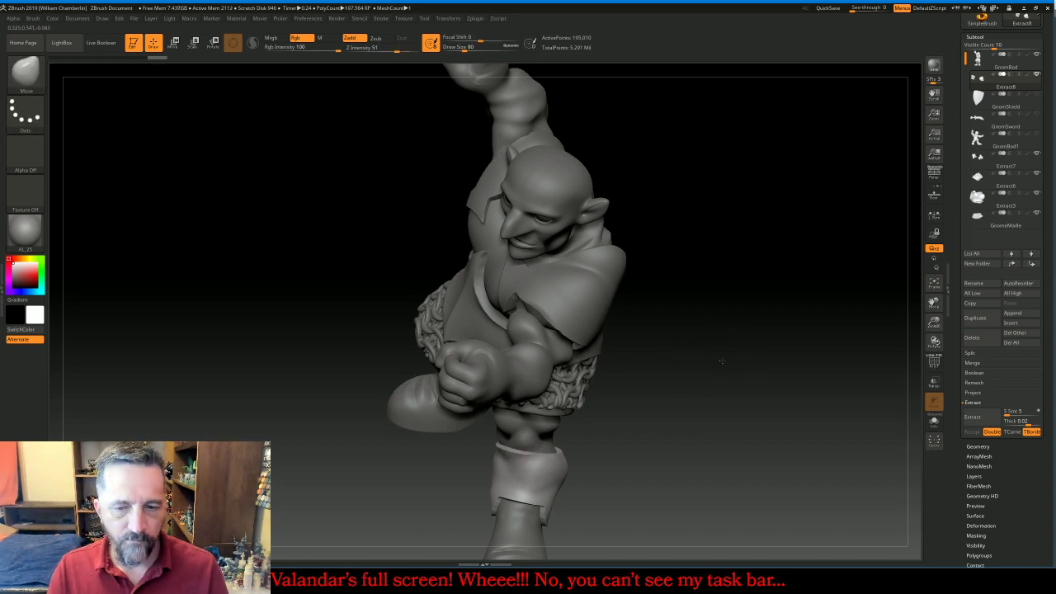
left_click_drag(722, 361, 634, 379)
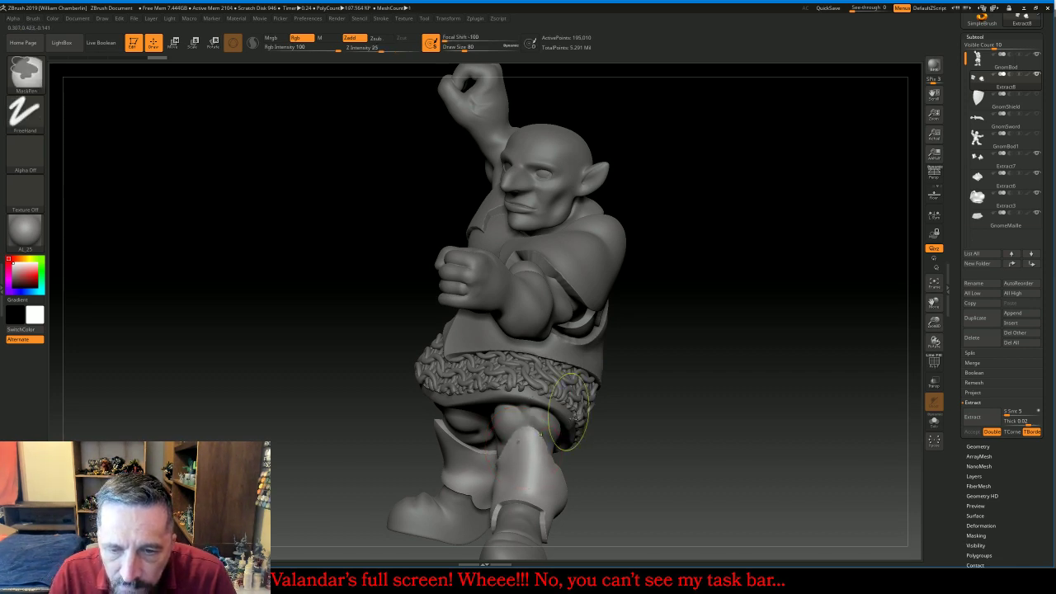
left_click_drag(520, 441, 530, 451, "shift")
mouse_move(720, 472)
left_mouse_down()
mouse_move(723, 404)
mouse_move(742, 402)
left_mouse_up()
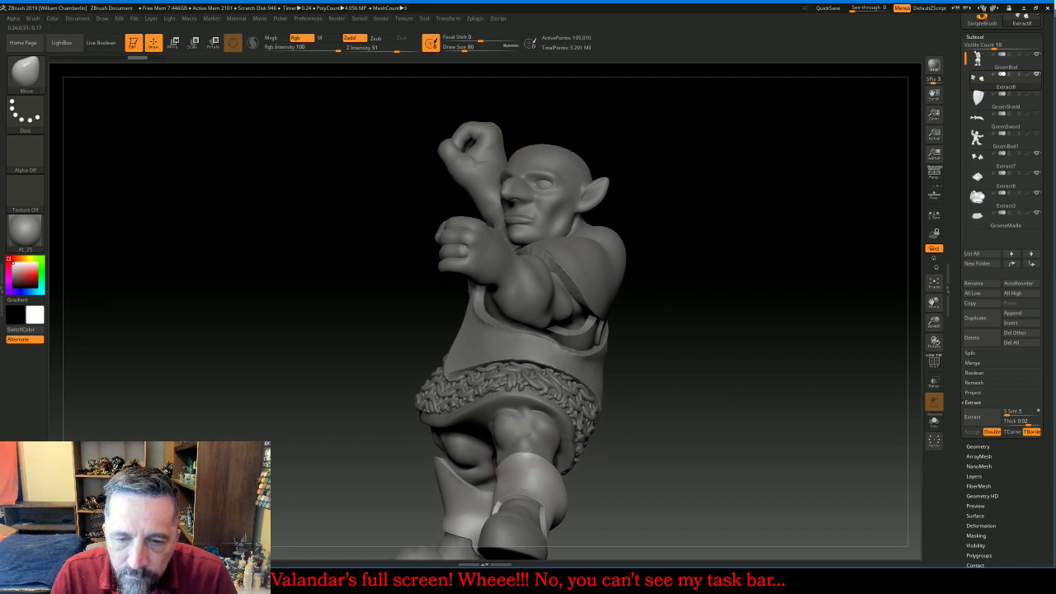
left_click_drag(529, 435, 530, 423)
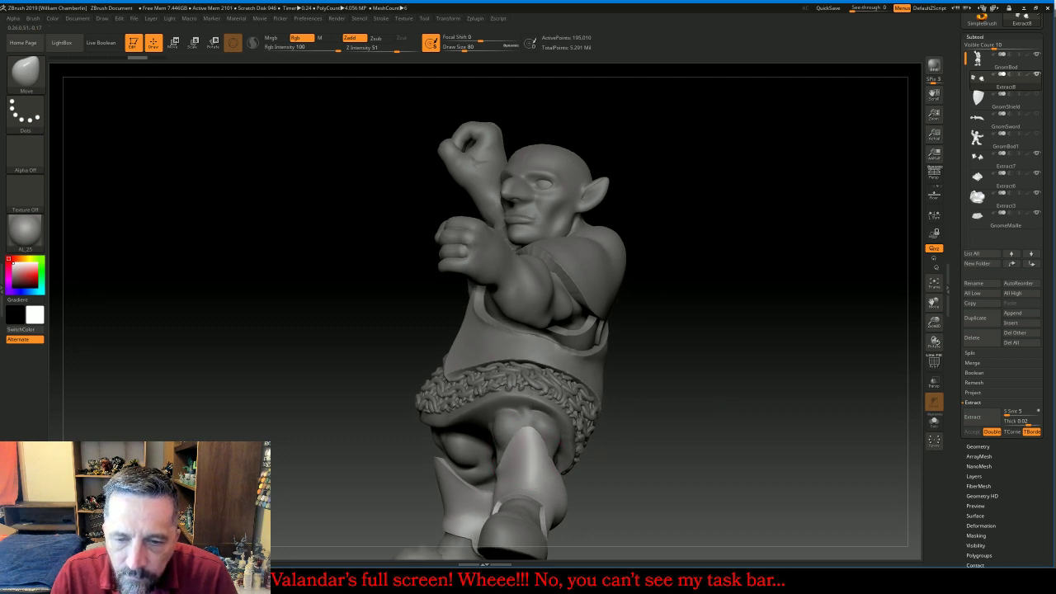
left_click_drag(796, 372, 835, 378)
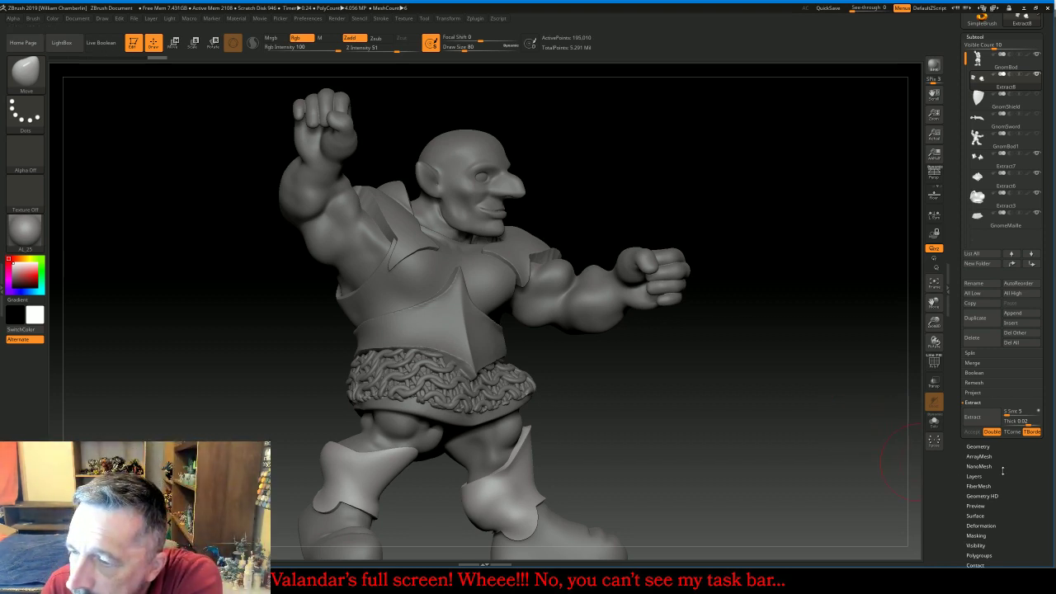
Rebuild the greaves with DynaMesh at resolution 256 and divide them twice, keeping only the highest subdivision level
left_click(993, 446)
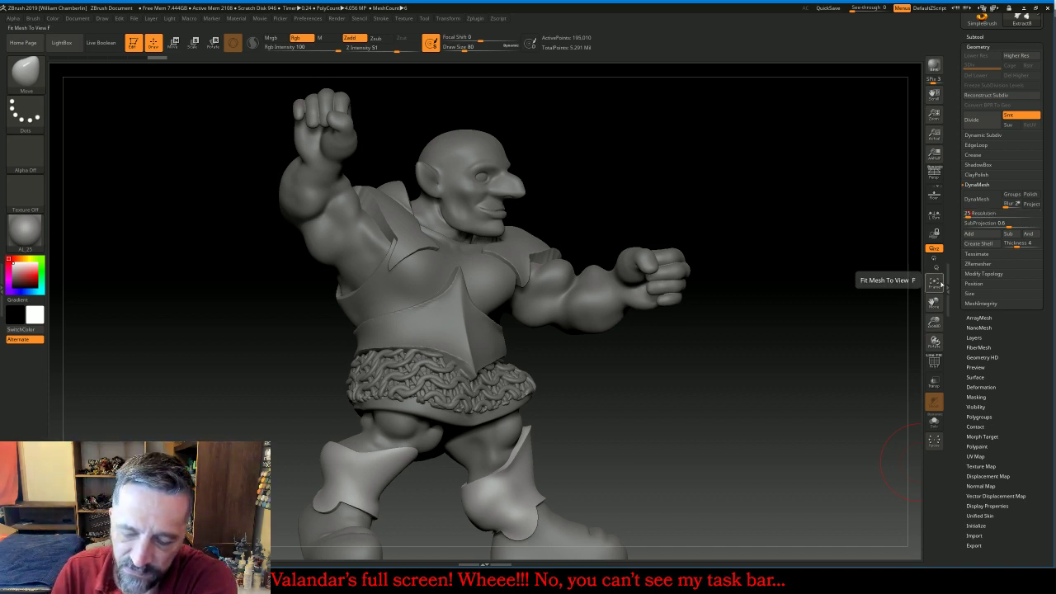
left_click(978, 198)
left_click(978, 200)
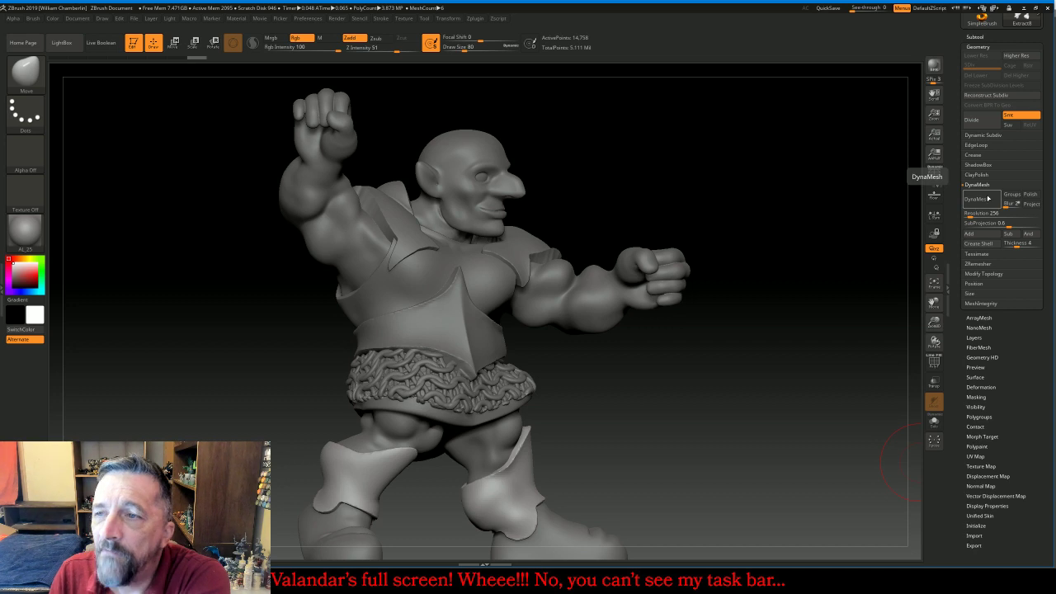
left_click(992, 124)
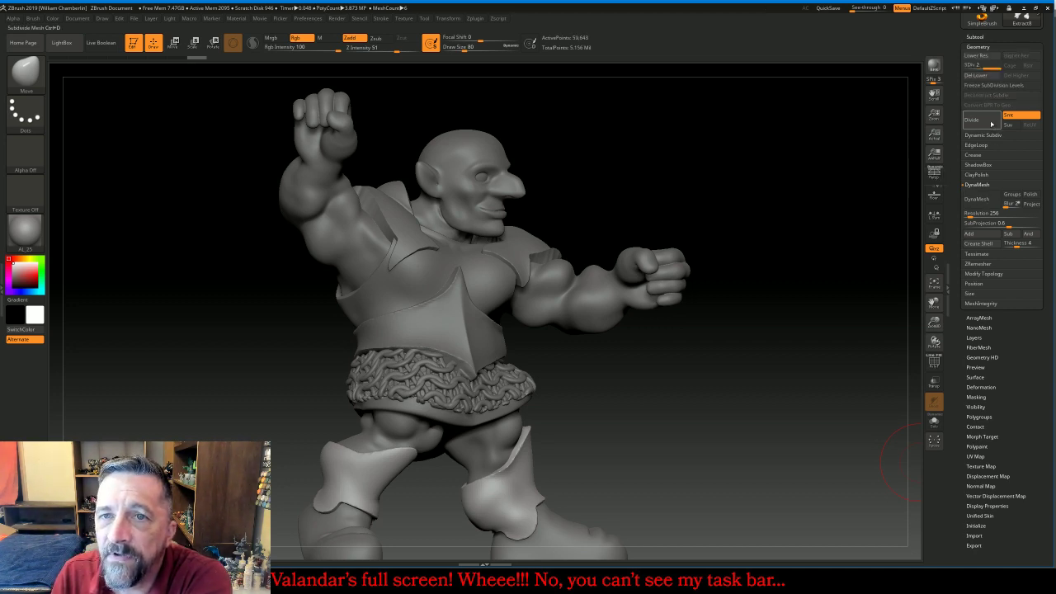
left_click(991, 124)
left_click(984, 84)
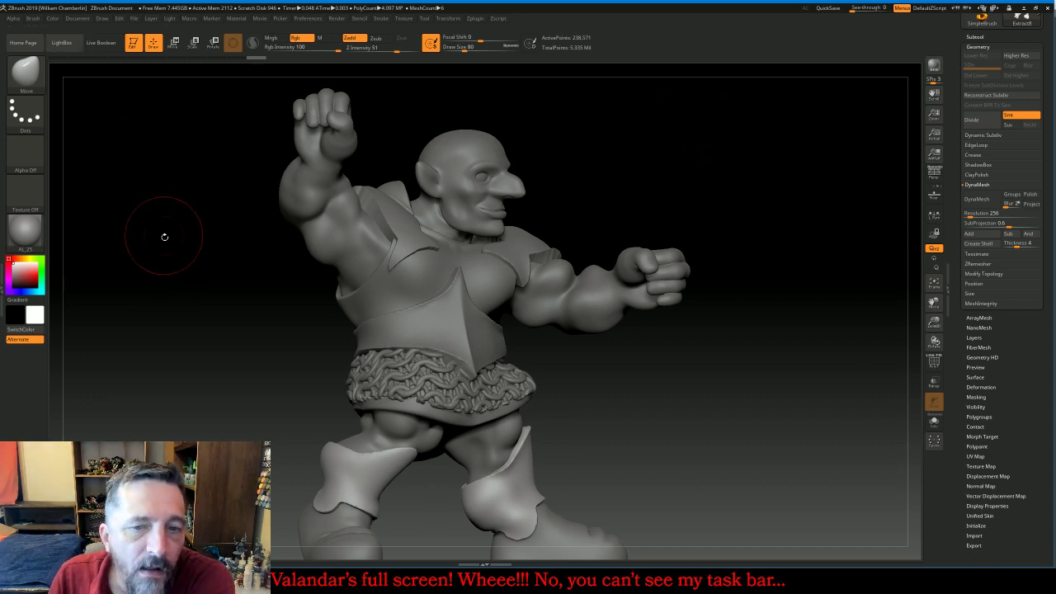
Switch to the seam_16 brush for detailing the greaves
left_click_drag(165, 236, 166, 283)
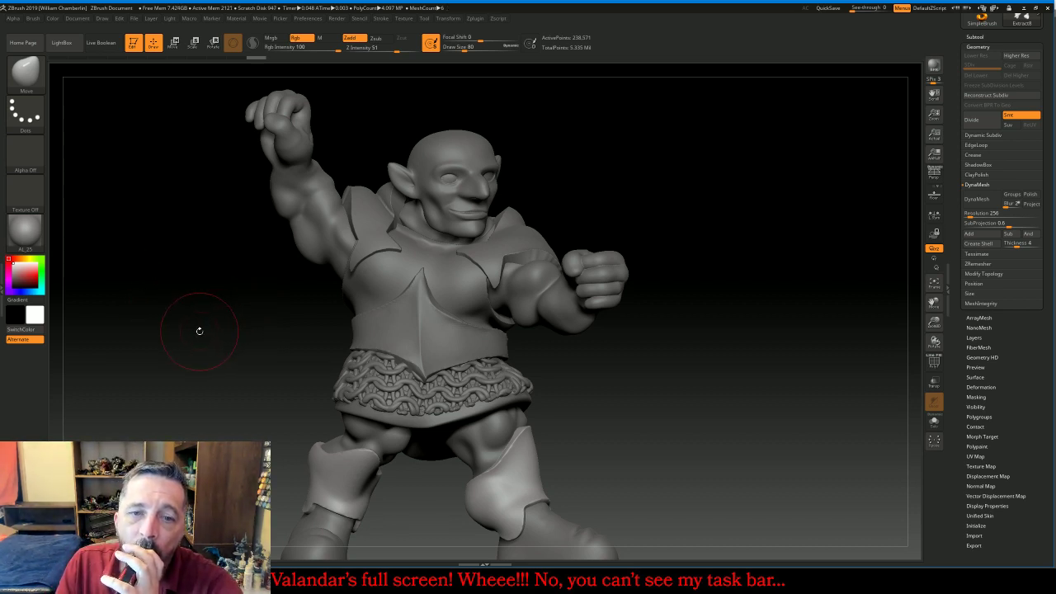
left_click(26, 78)
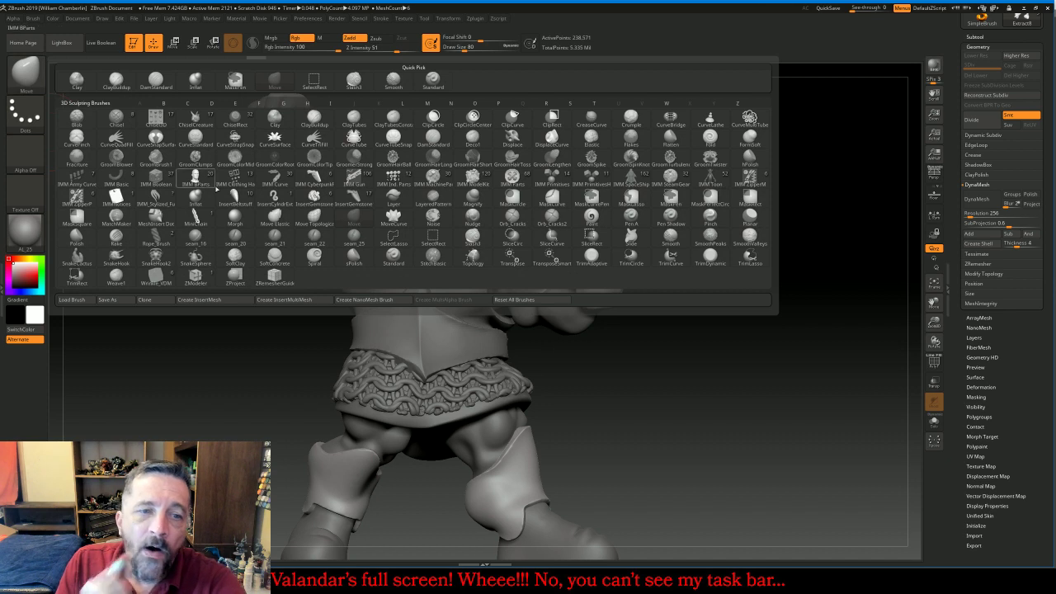
left_click(196, 237)
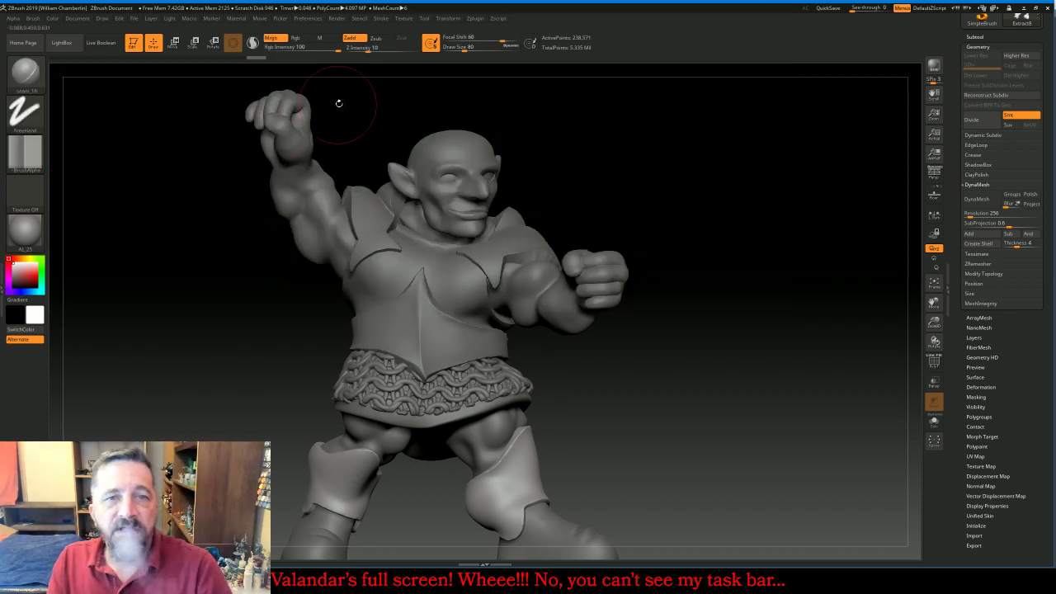
left_click_drag(1017, 39, 1016, 120)
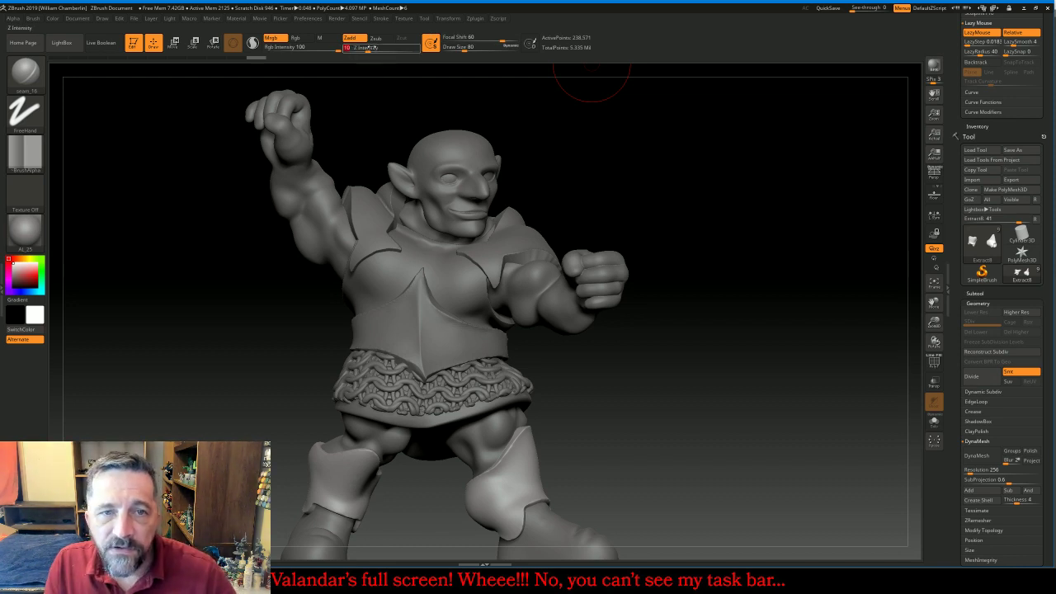
Try a seam stroke along the outer side of the right greave at Z Intensity 20 and undo it
left_click(363, 47)
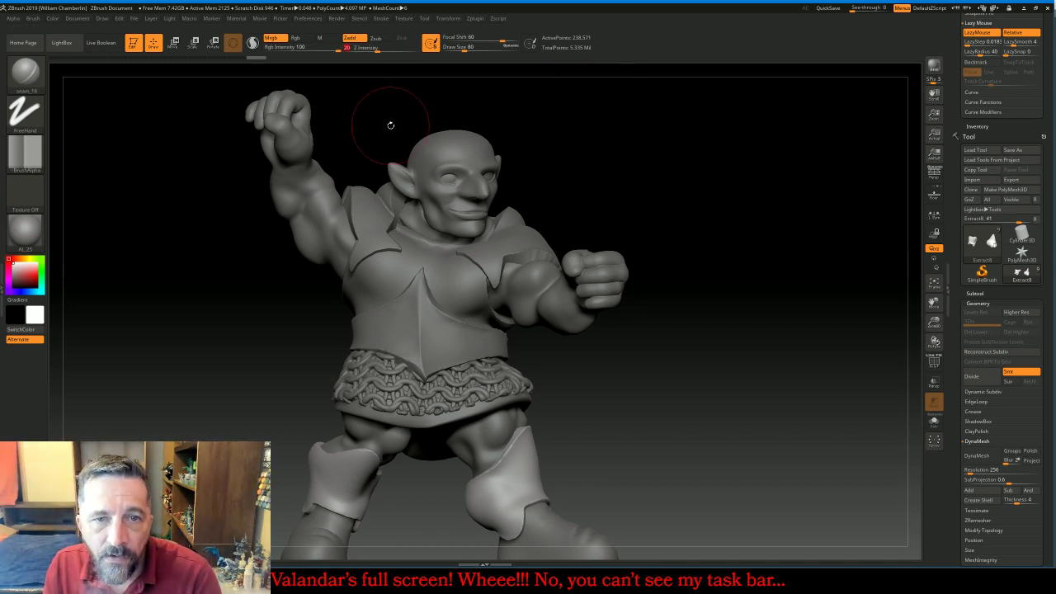
left_click_drag(385, 120, 627, 190)
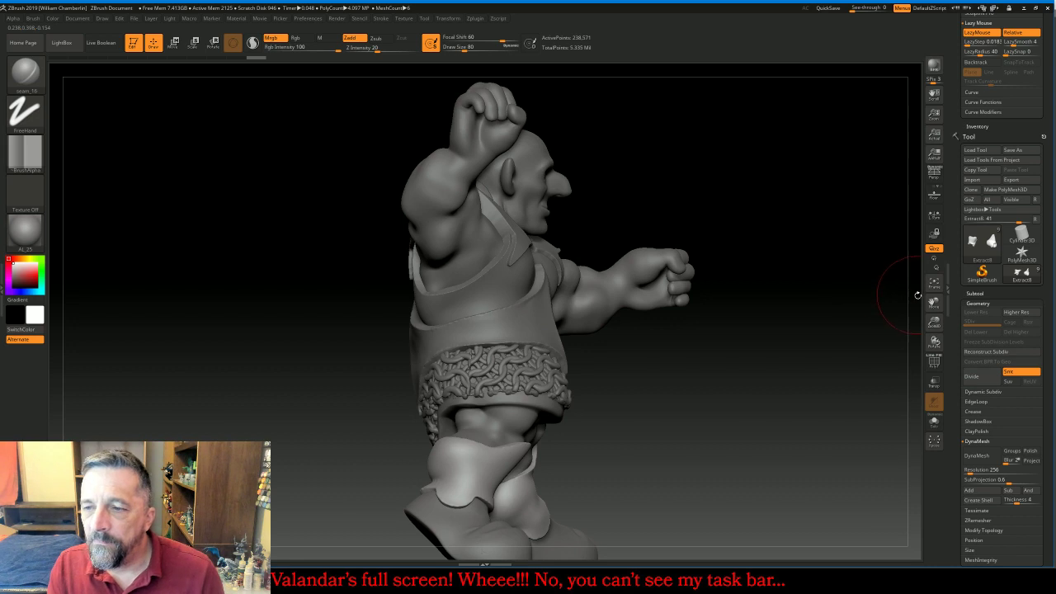
left_click_drag(932, 302, 930, 249)
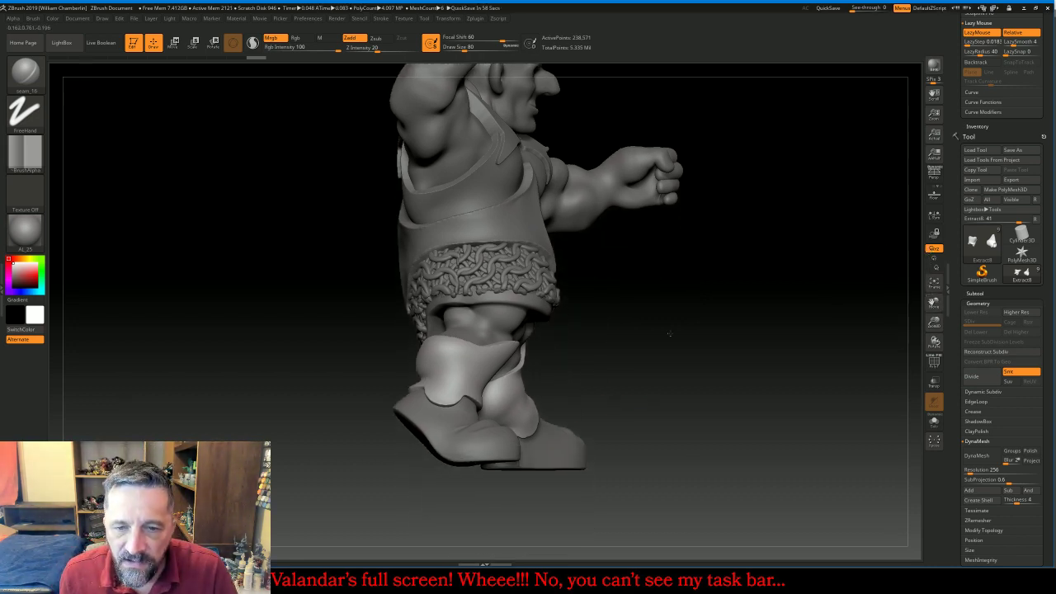
mouse_move(669, 333)
left_mouse_down()
mouse_move(577, 363)
mouse_move(512, 404)
left_mouse_up()
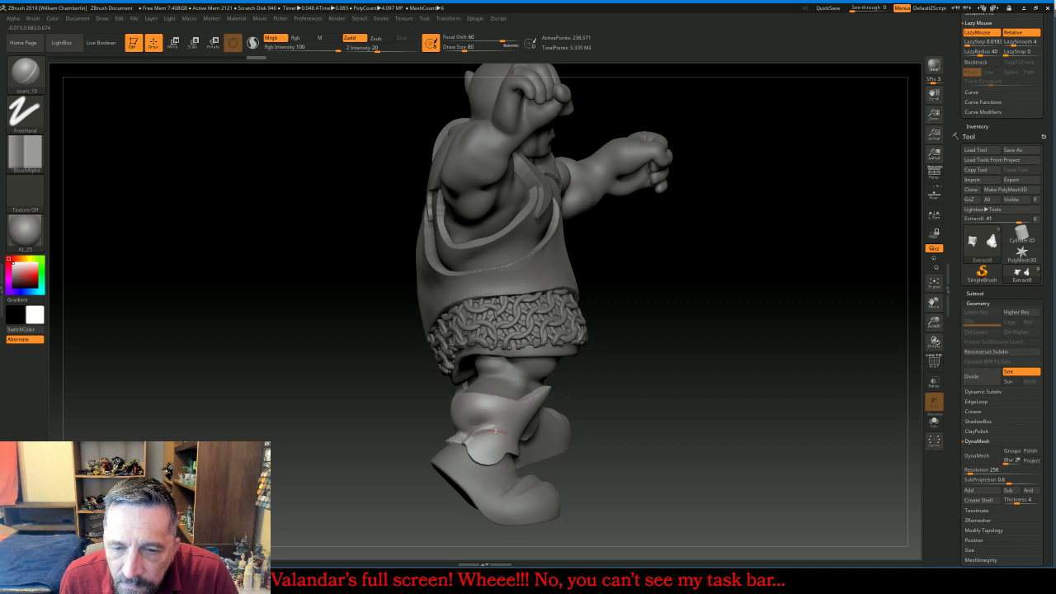
mouse_move(488, 427)
left_mouse_down()
mouse_move(505, 430)
mouse_move(520, 398)
left_mouse_up()
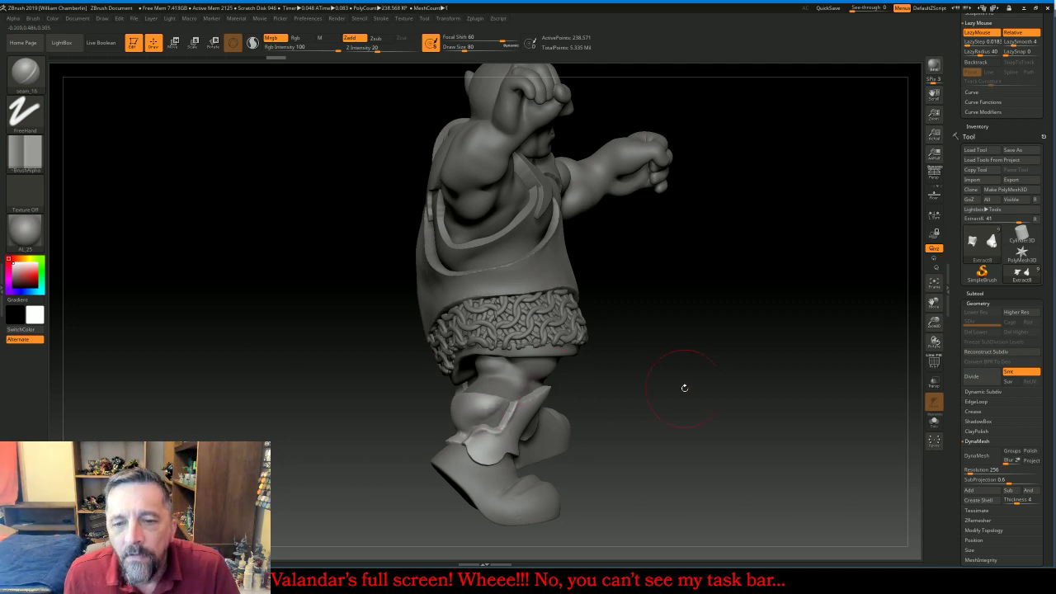
mouse_move(685, 388)
left_mouse_down()
mouse_move(601, 384)
mouse_move(693, 385)
left_mouse_up()
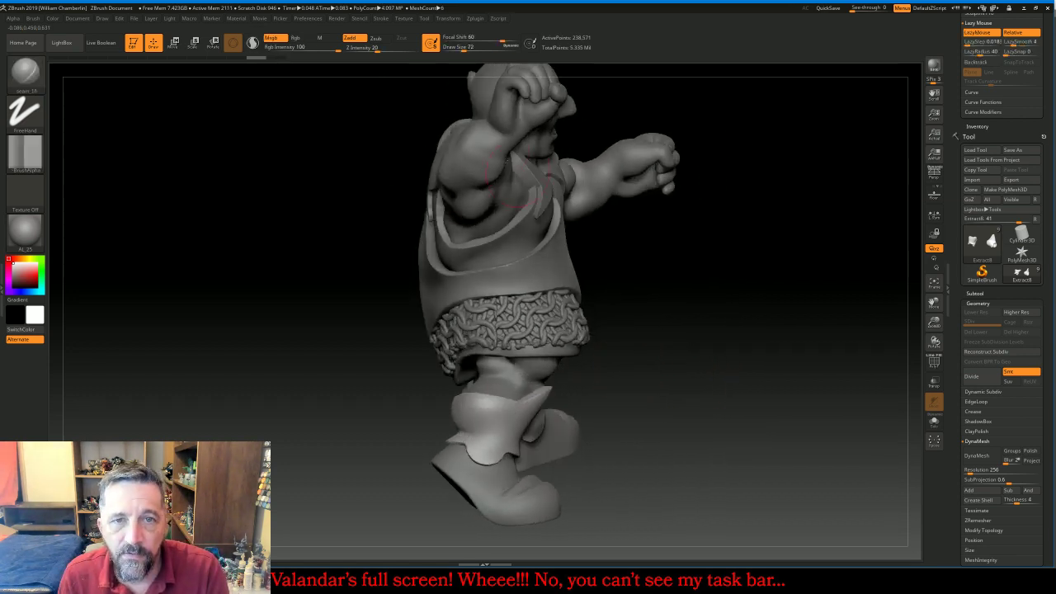
Carve seams along the sides of both greaves with the seam brush at Z Intensity 16 and Draw Size 72
left_click(373, 48)
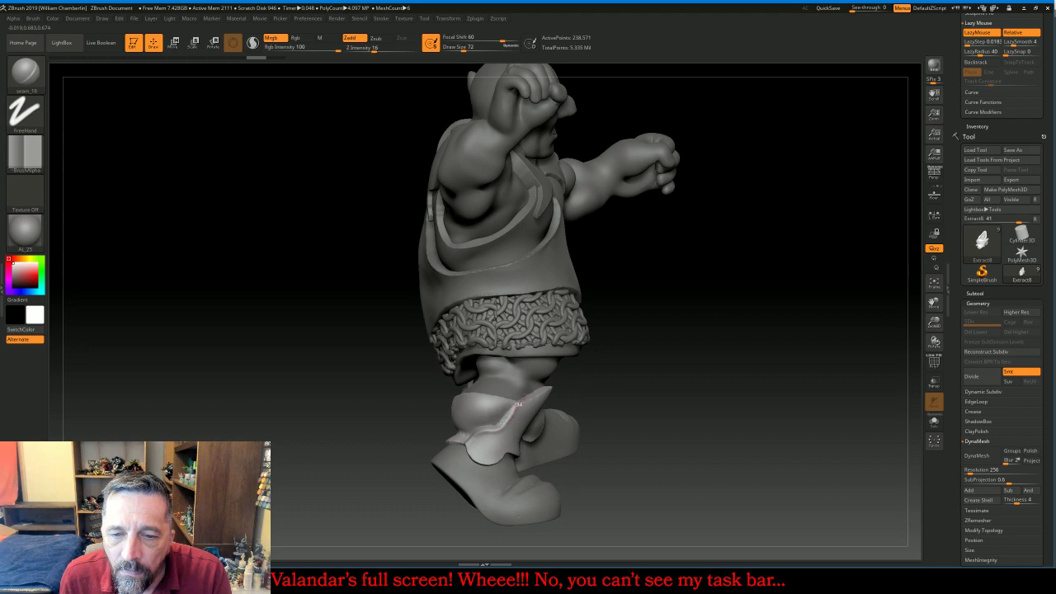
mouse_move(632, 380)
left_mouse_down()
mouse_move(684, 372)
mouse_move(710, 350)
left_mouse_up()
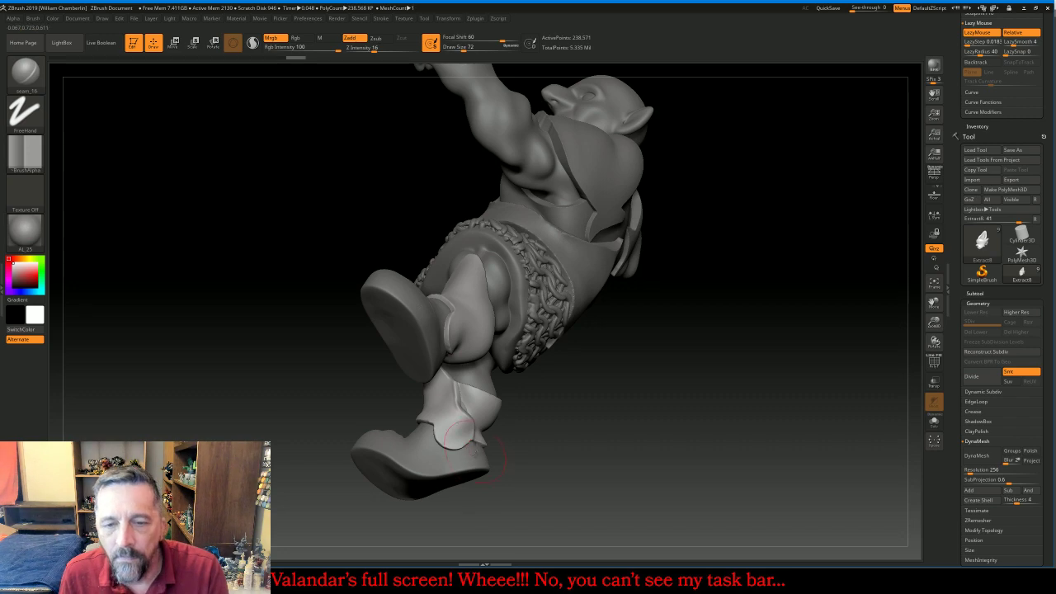
left_click_drag(677, 405, 709, 394)
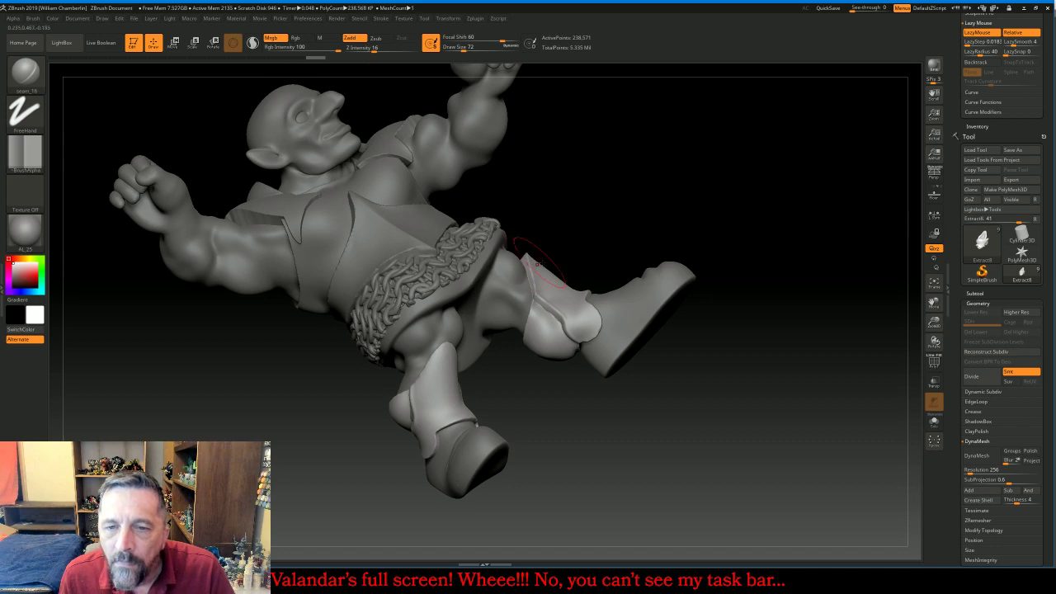
Carve seams along the remaining side edges of the greaves, running down beside the calves to the ankles
left_click_drag(759, 217, 693, 273)
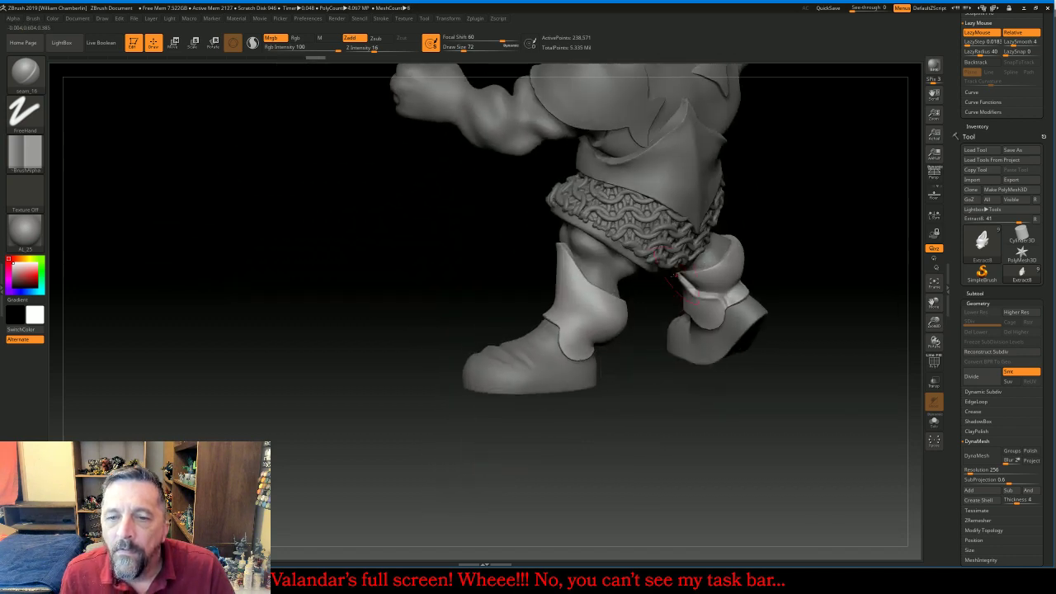
left_click_drag(653, 374, 625, 354)
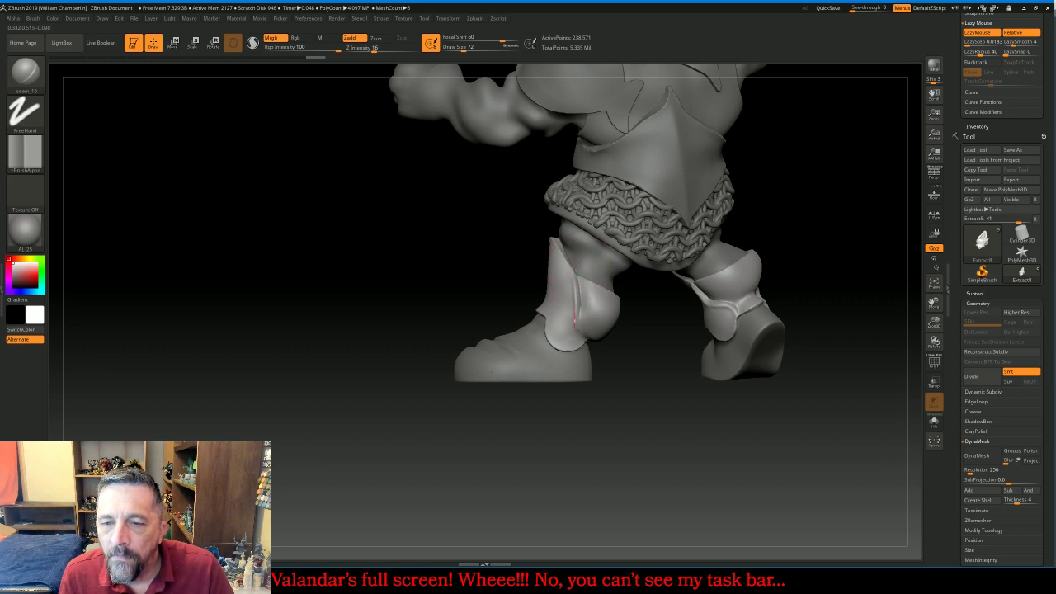
left_click_drag(575, 320, 584, 327)
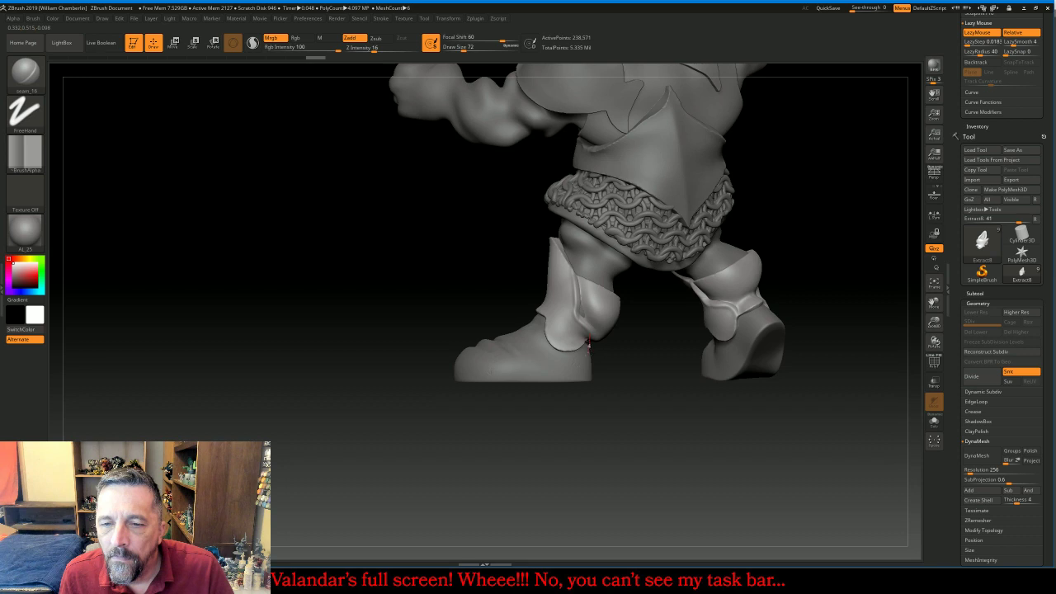
left_click_drag(636, 401, 636, 383)
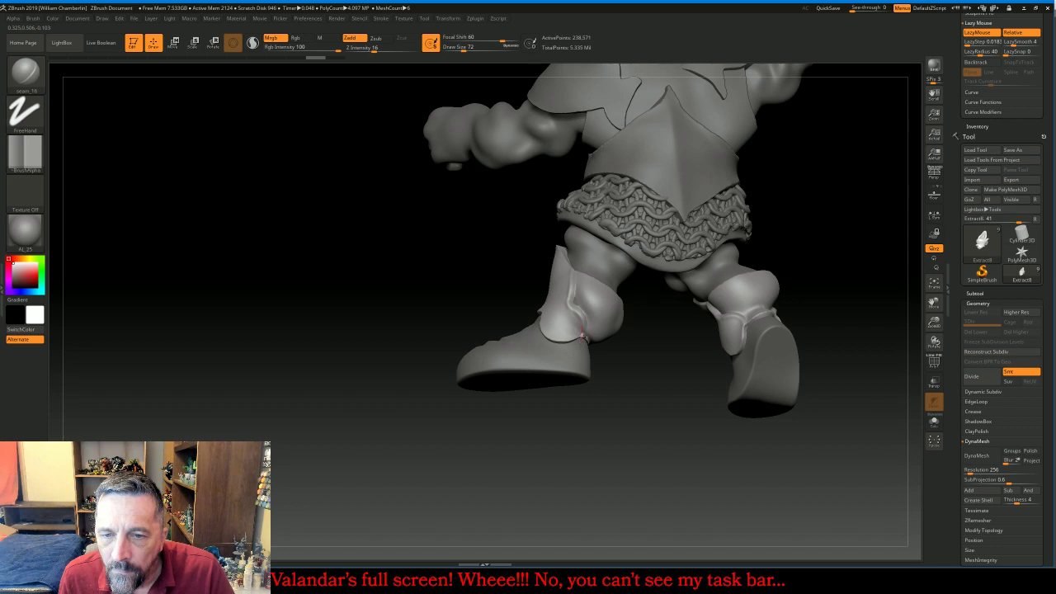
Carve vertical seams down the backs of the greaves over the calves
mouse_move(512, 450)
left_mouse_down()
mouse_move(631, 448)
mouse_move(518, 438)
mouse_move(510, 430)
mouse_move(525, 376)
left_mouse_up()
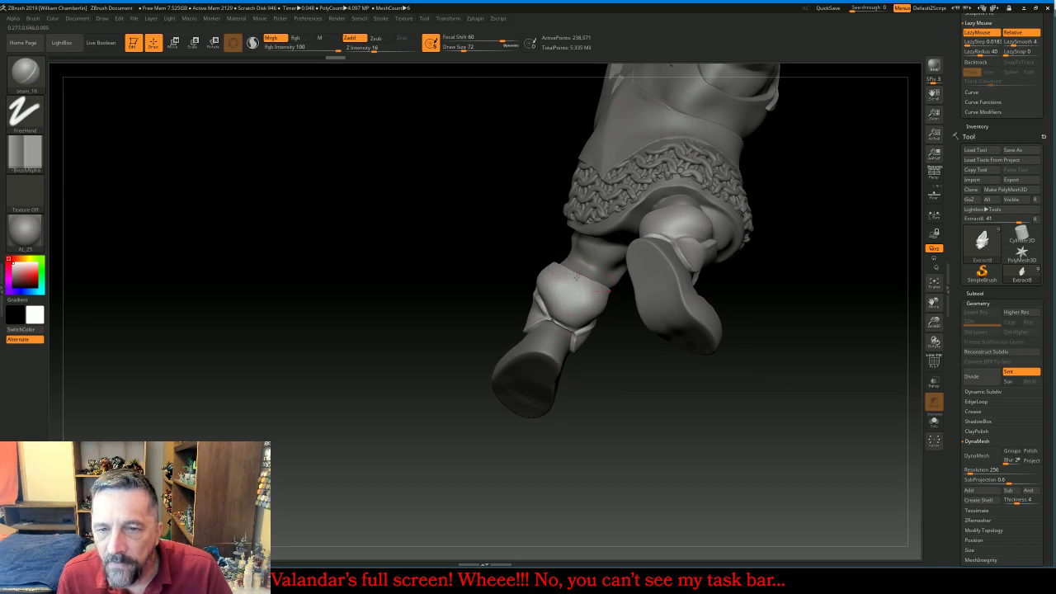
left_click_drag(572, 285, 561, 322)
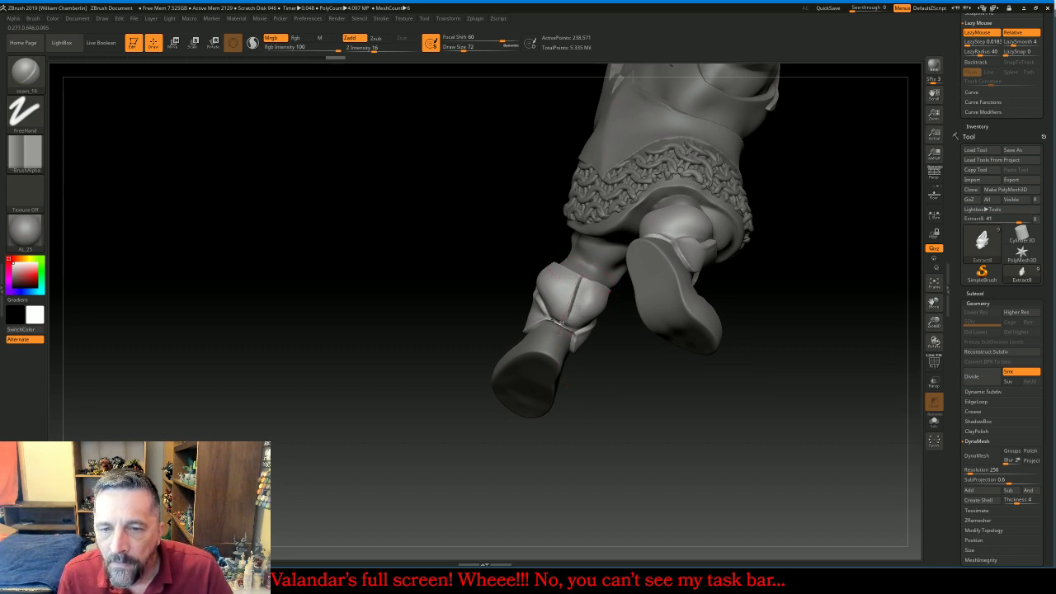
left_click_drag(578, 445, 641, 440)
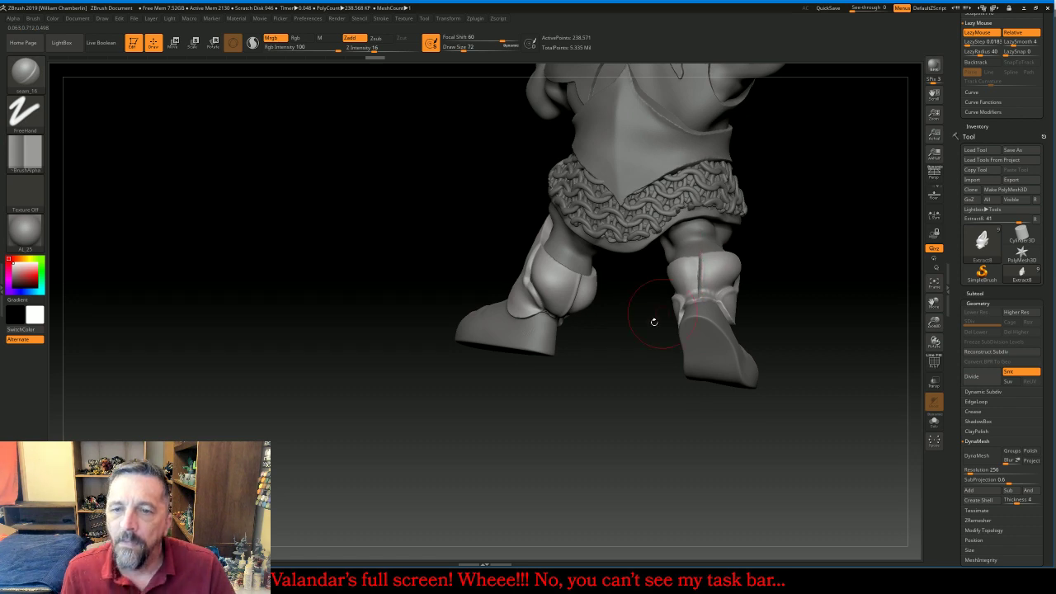
Select the breastplate subtool Extract3, turn on ghost transparency and carve a side seam beneath the raised arm
mouse_move(572, 418)
left_mouse_down()
mouse_move(636, 417)
mouse_move(668, 435)
left_mouse_up()
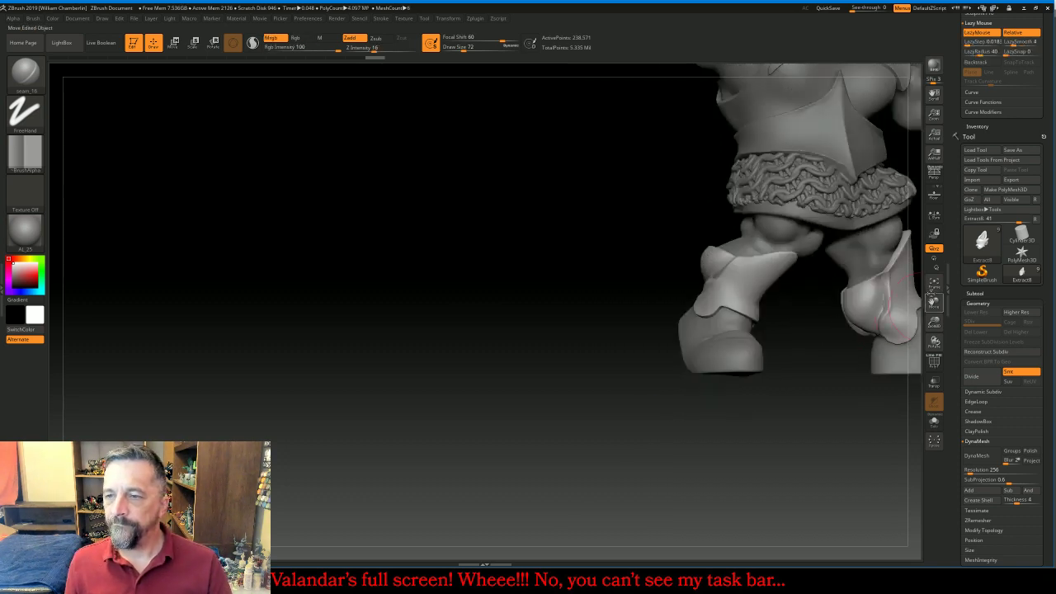
left_click(934, 283)
left_click(934, 283)
left_click_drag(883, 304, 870, 327)
left_click(993, 294)
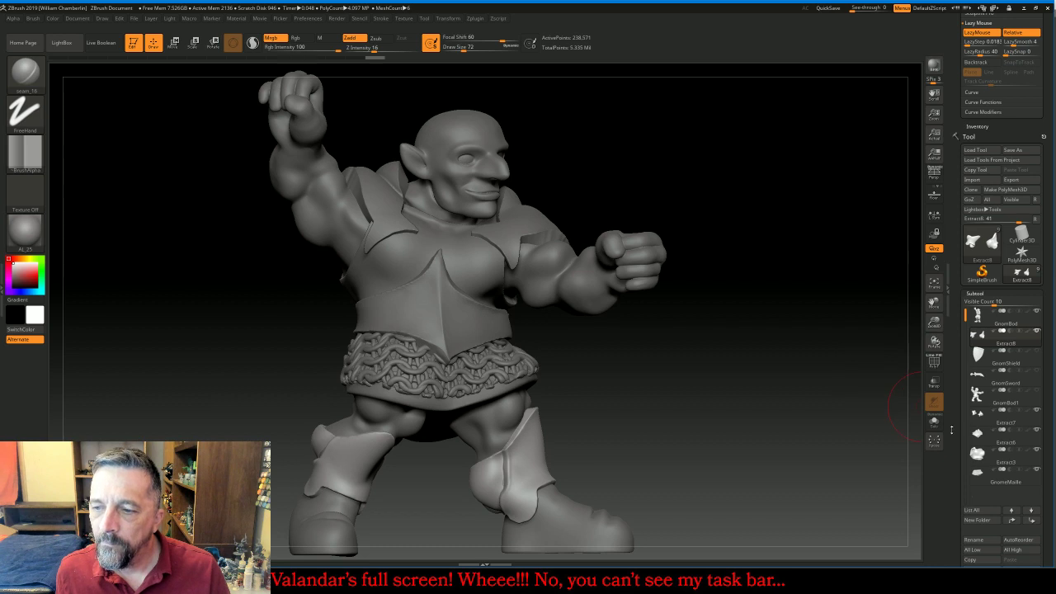
left_click(977, 453)
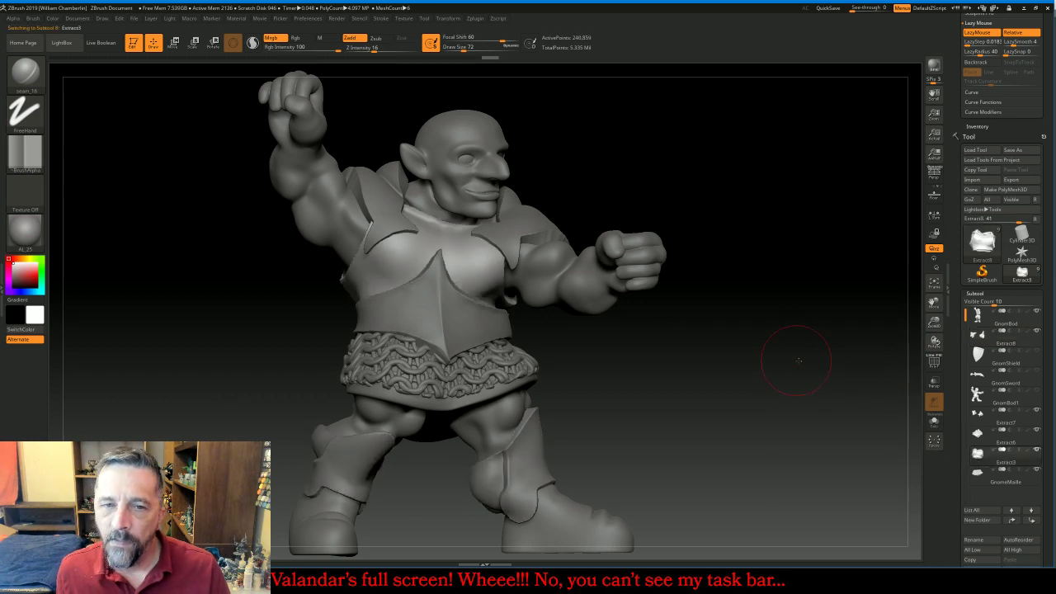
mouse_move(797, 354)
left_mouse_down()
mouse_move(834, 353)
mouse_move(816, 346)
left_mouse_up()
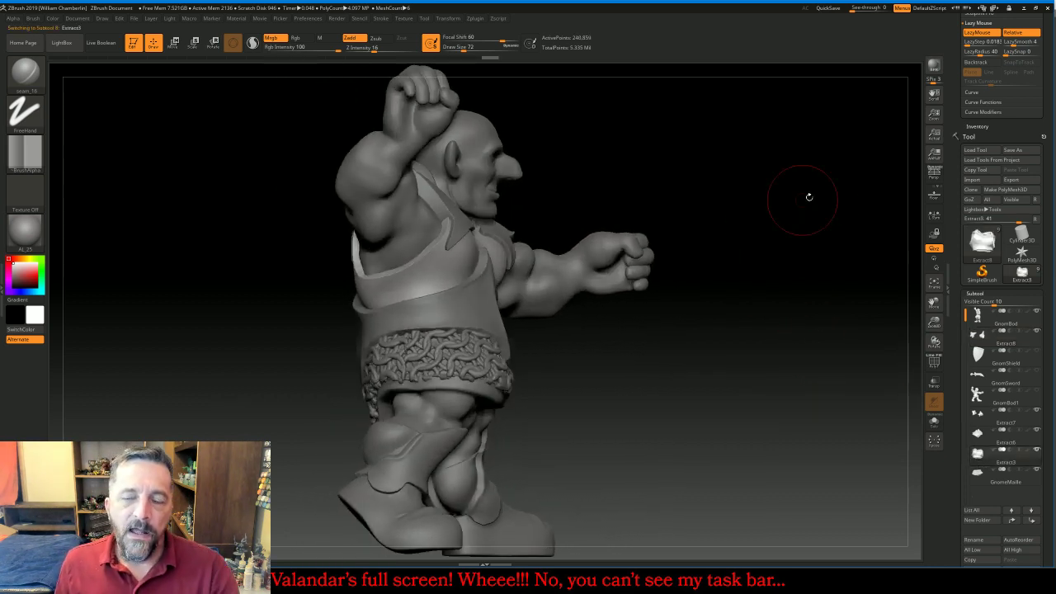
left_click(934, 384)
left_click_drag(886, 382, 710, 344)
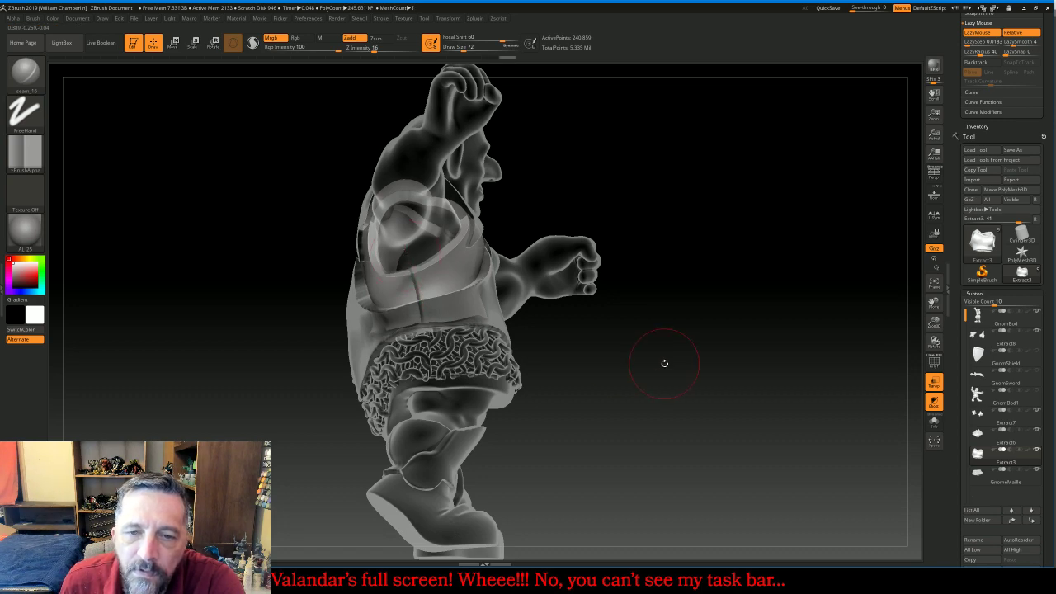
Carve a matching side seam on the breastplate beneath the outstretched arm at Draw Size 80, then turn ghost transparency off
mouse_move(665, 360)
left_mouse_down()
mouse_move(586, 339)
mouse_move(655, 372)
mouse_move(439, 300)
left_mouse_up()
key("ctrl")
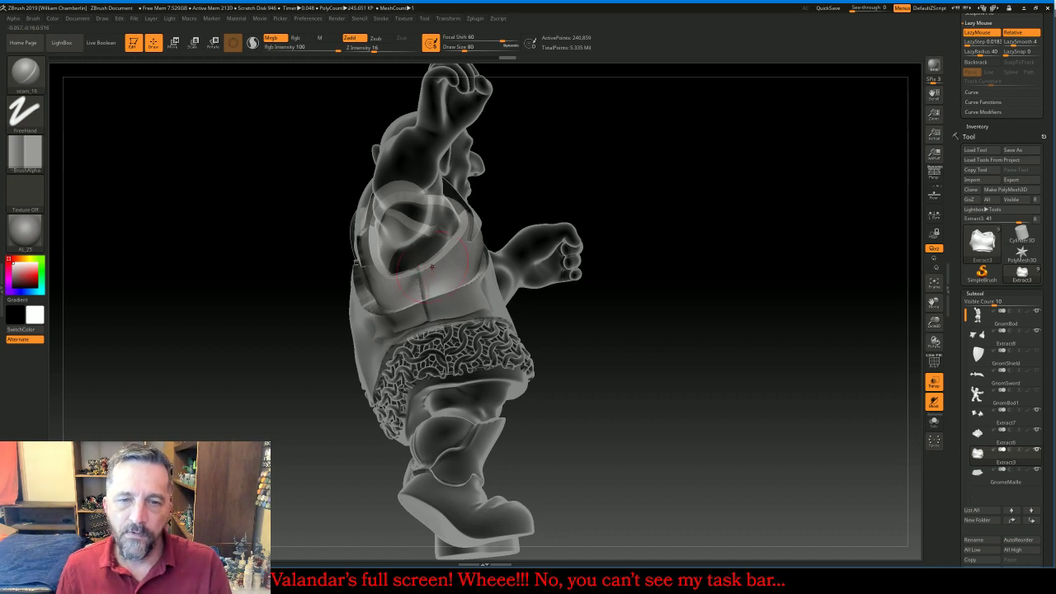
left_click_drag(636, 375, 575, 332)
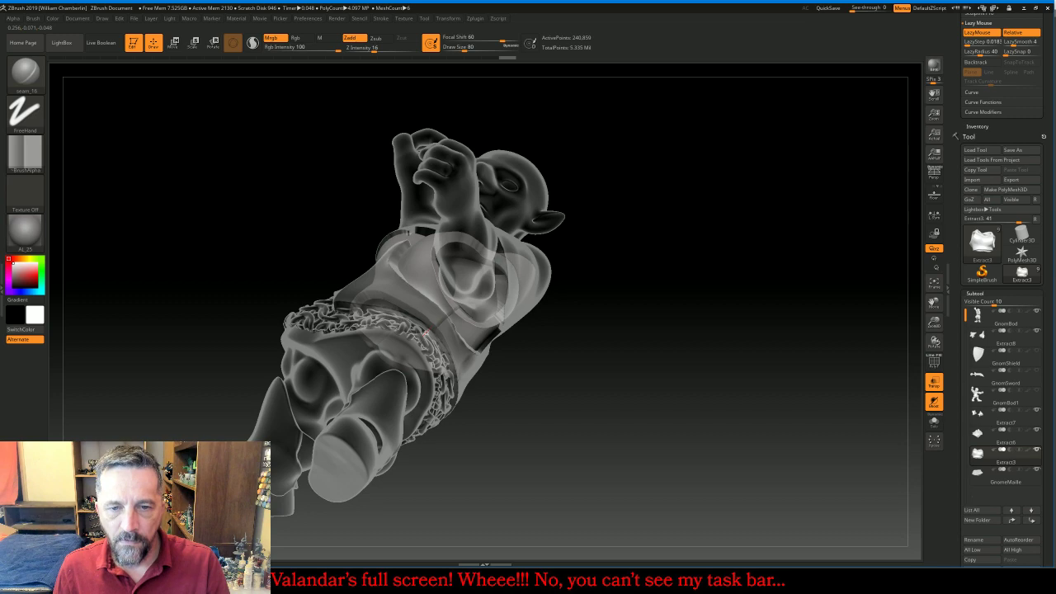
left_click_drag(642, 344, 745, 316)
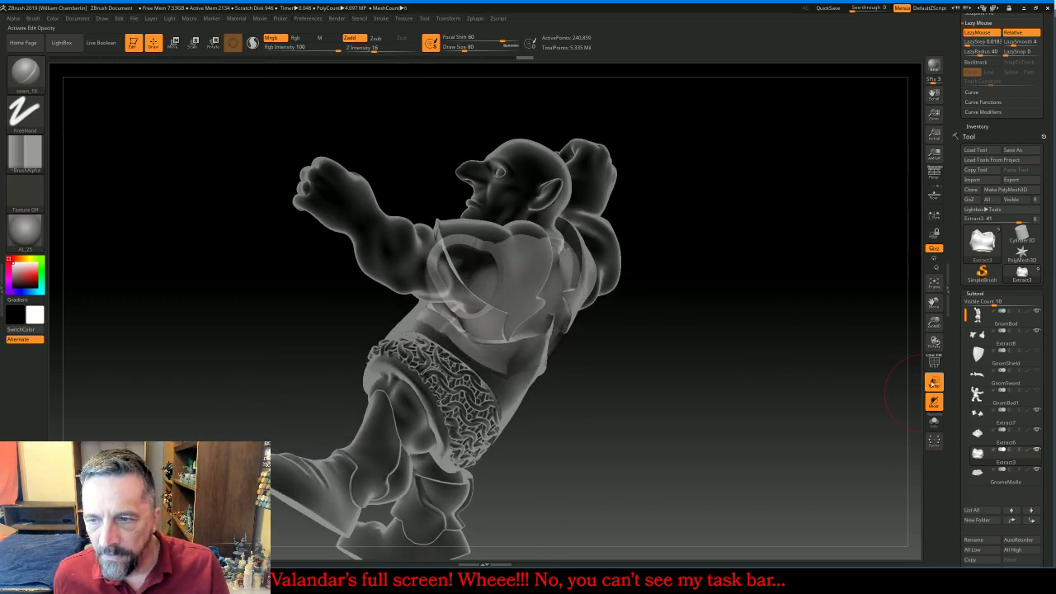
left_click(933, 382)
left_click_drag(803, 374, 876, 404)
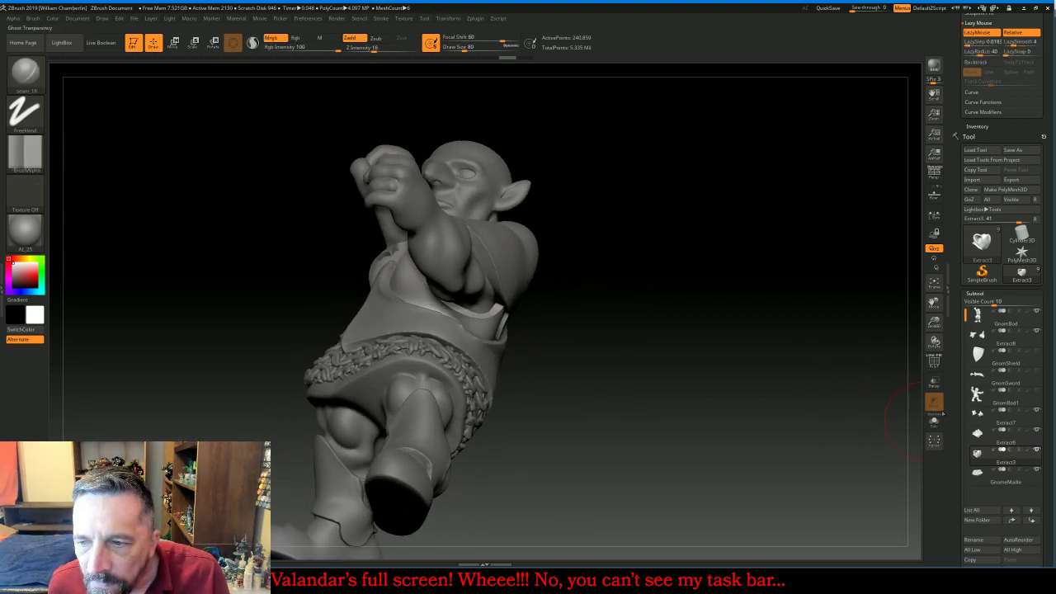
left_click(933, 382)
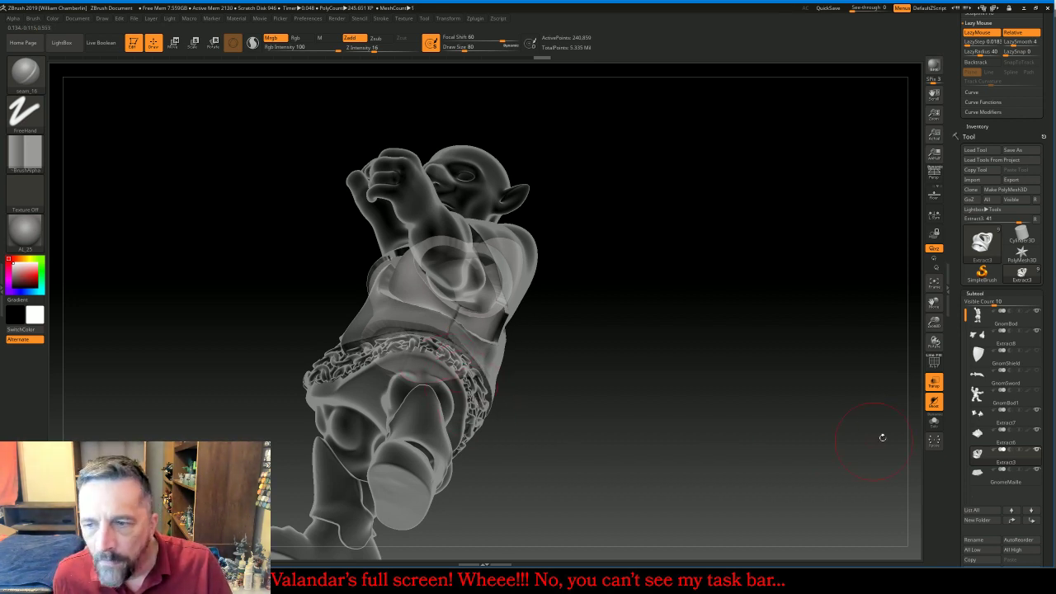
left_click(933, 382)
Hide the shoulder armour and carve seams across both shoulder sections of the breastplate
left_click_drag(792, 331, 825, 372)
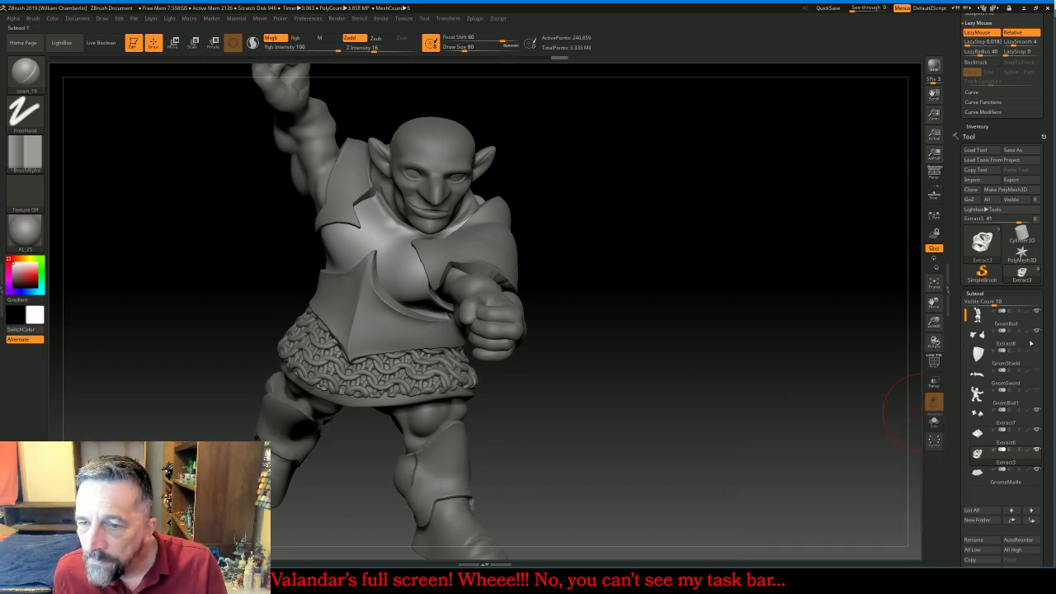
mouse_move(1040, 411)
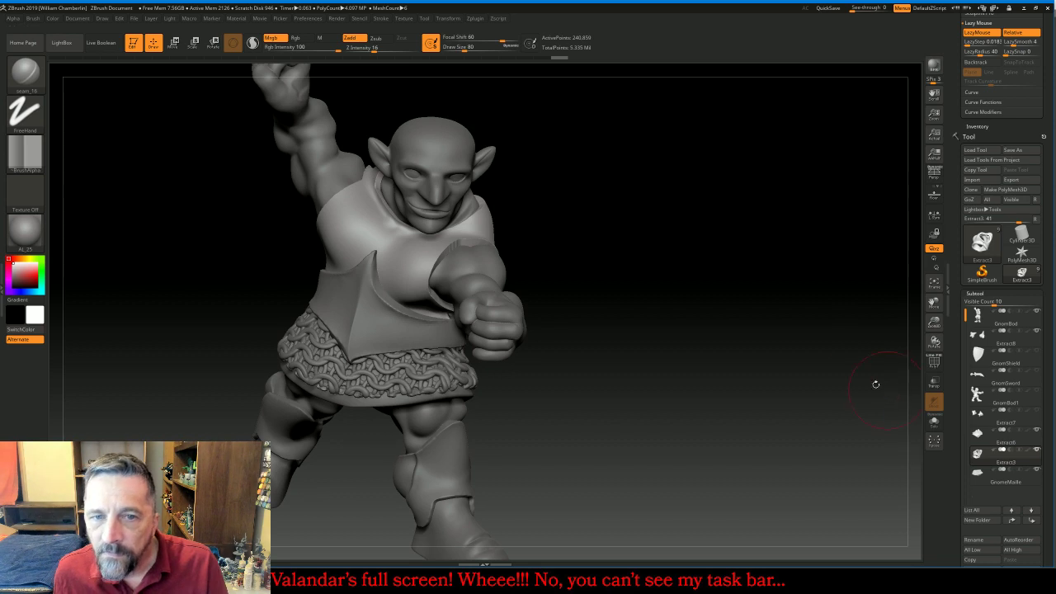
left_click_drag(749, 283, 689, 292)
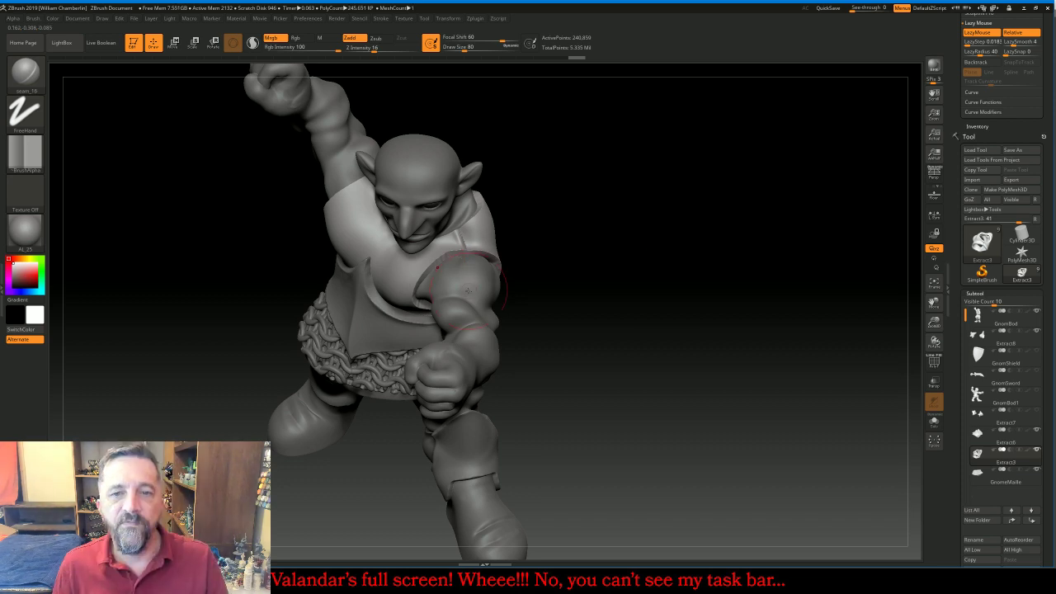
left_click_drag(726, 305, 677, 266)
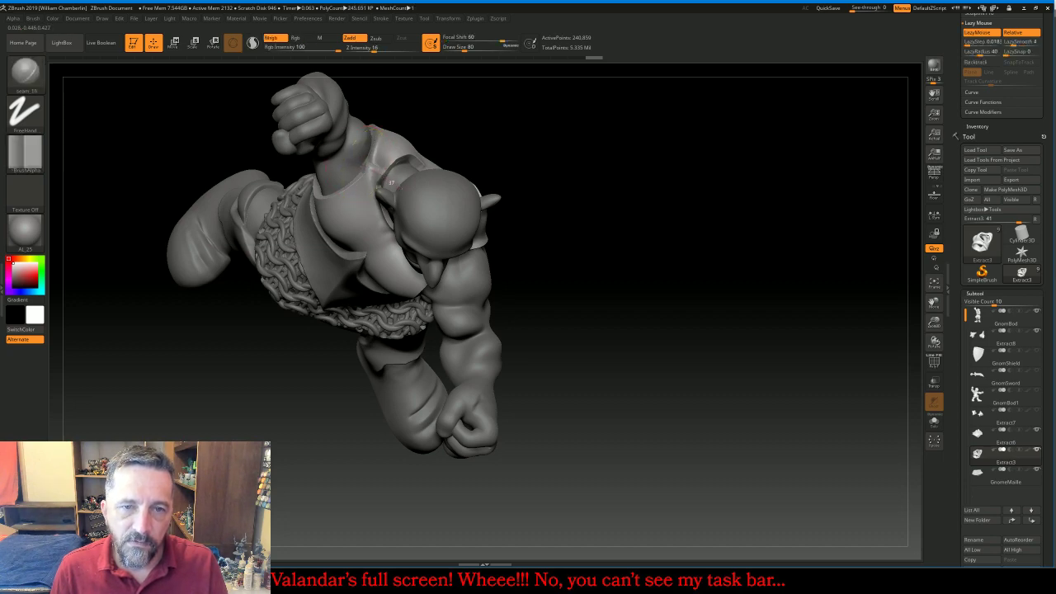
Select the simplified body subtool GnomBod1 and hide the armour pieces, the mail and the detailed body
left_click_drag(693, 411, 758, 363)
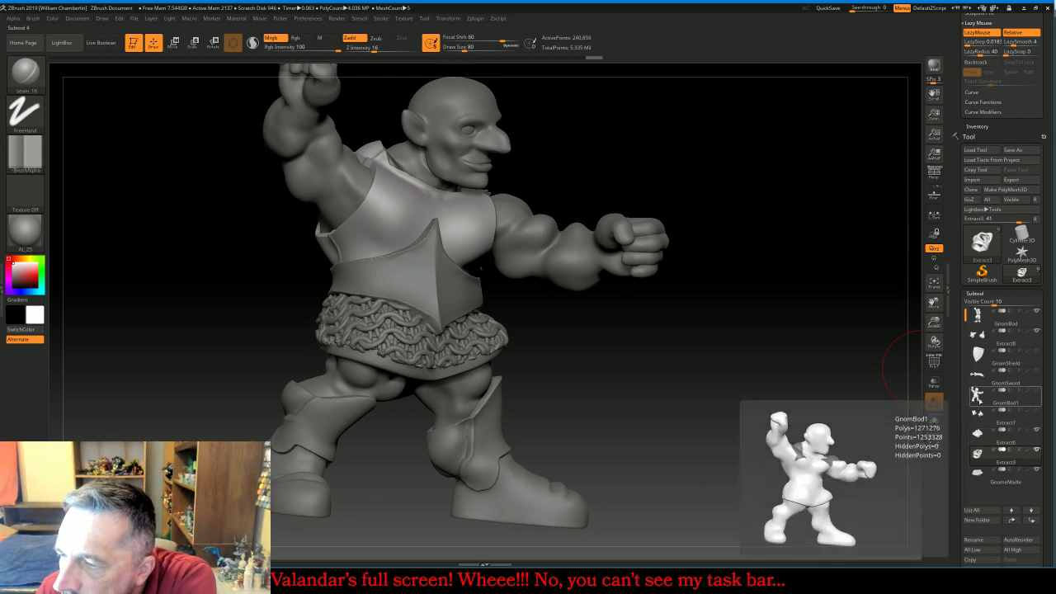
left_click(978, 396)
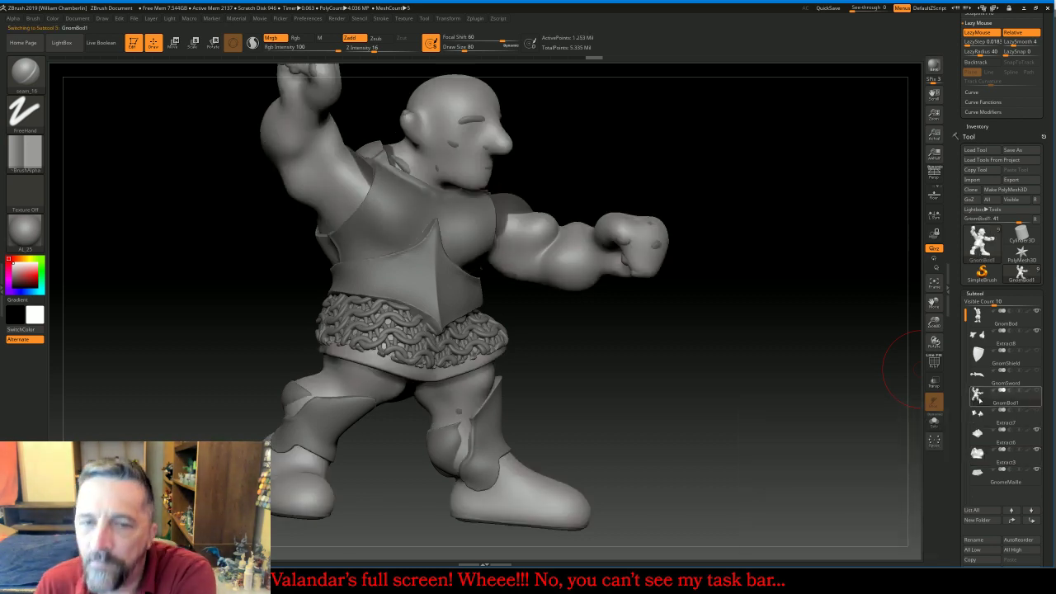
left_click(1037, 450)
left_click(1037, 450)
left_click(1037, 469)
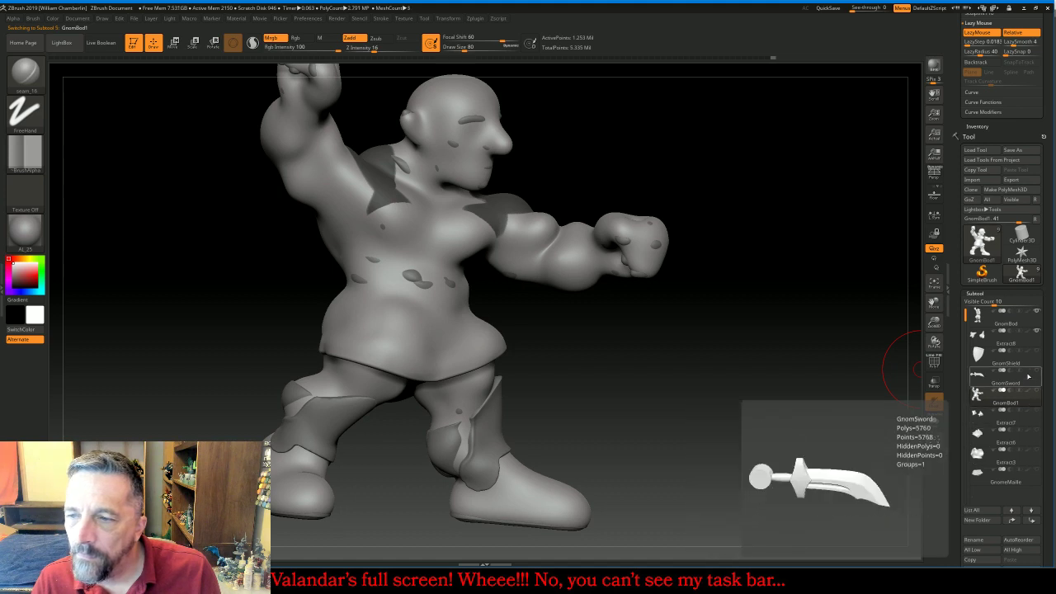
left_click(1037, 331)
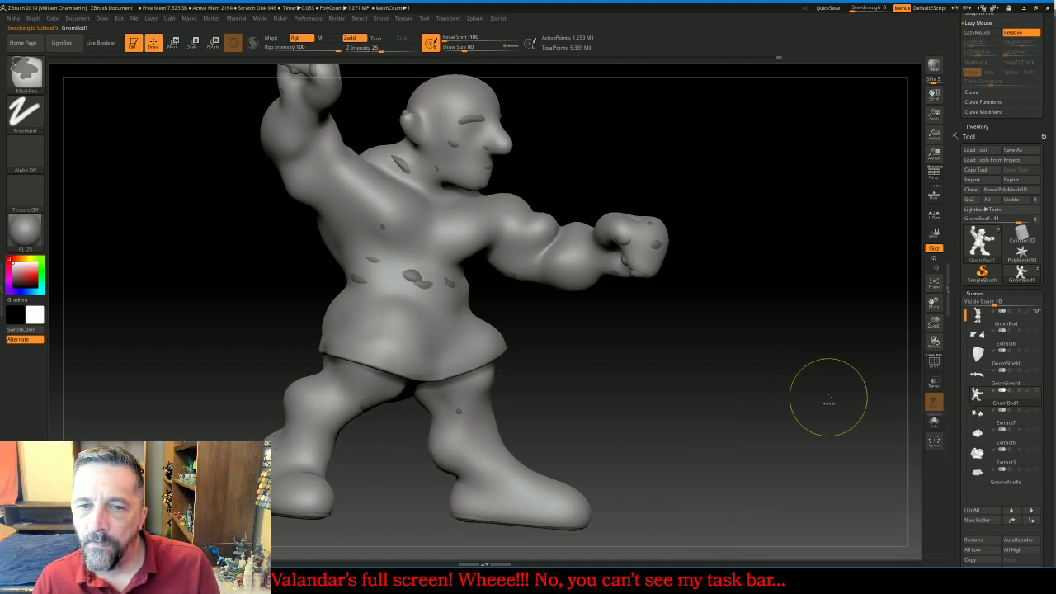
left_click(1037, 313)
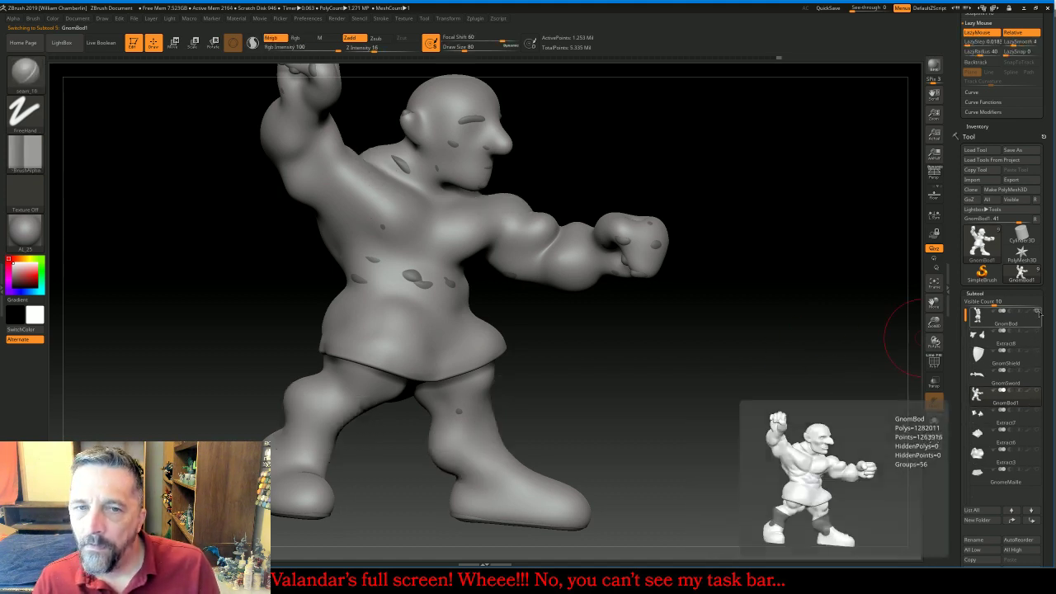
left_click_drag(827, 378, 818, 369)
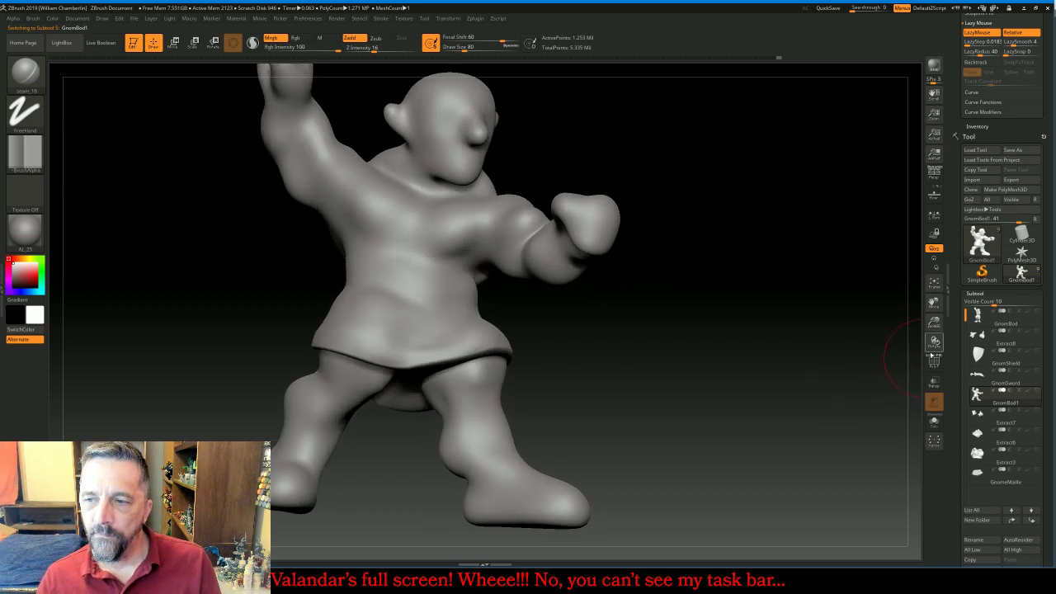
Choose the Standard brush and mask a line around the base of the neck from front to back at Draw Size 9
left_click_drag(934, 342, 935, 350)
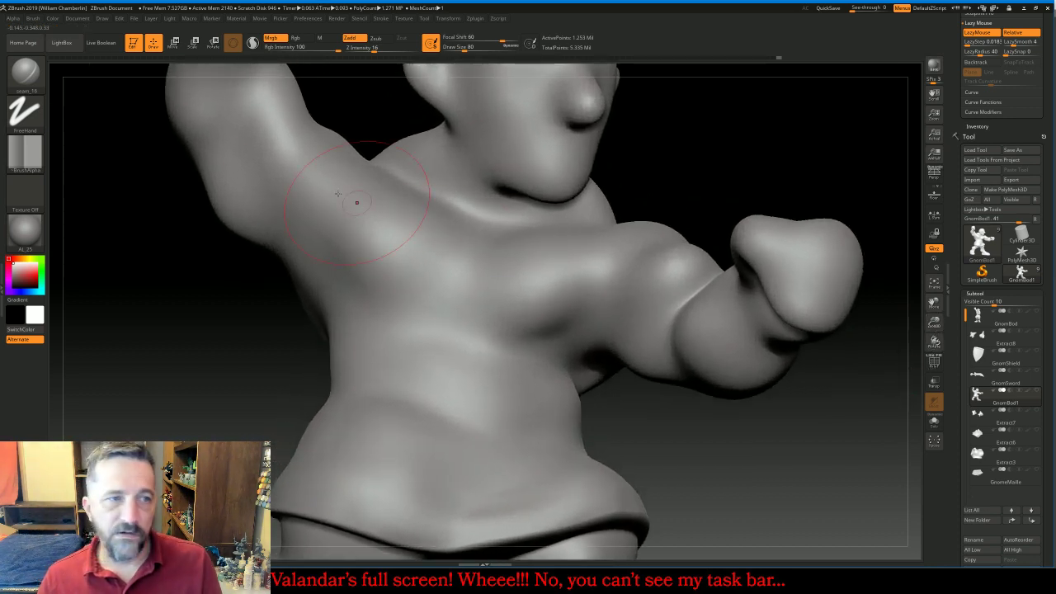
left_click(24, 72)
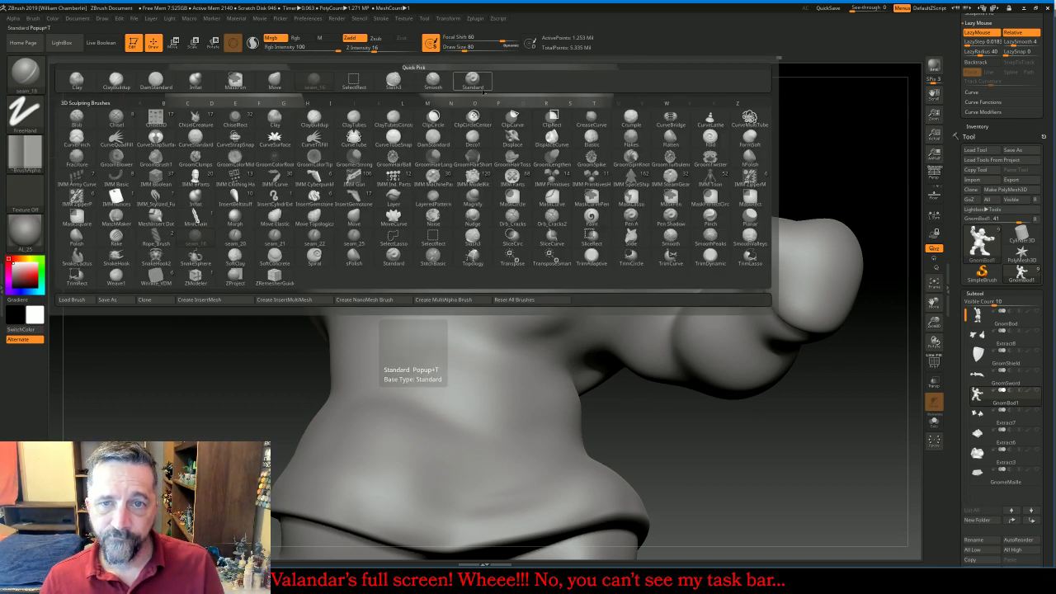
left_click(472, 87)
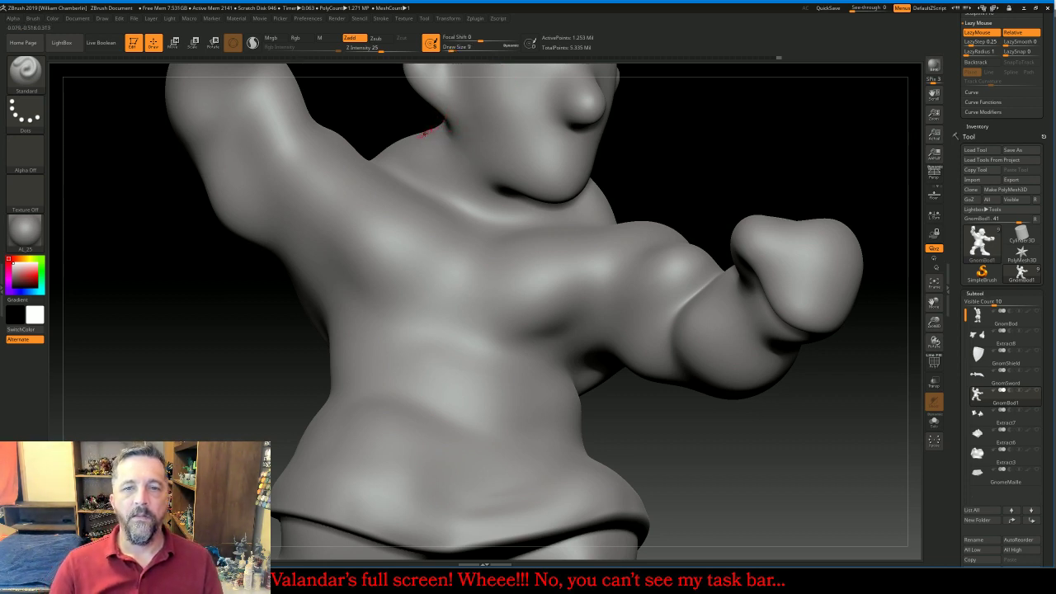
key("ctrl")
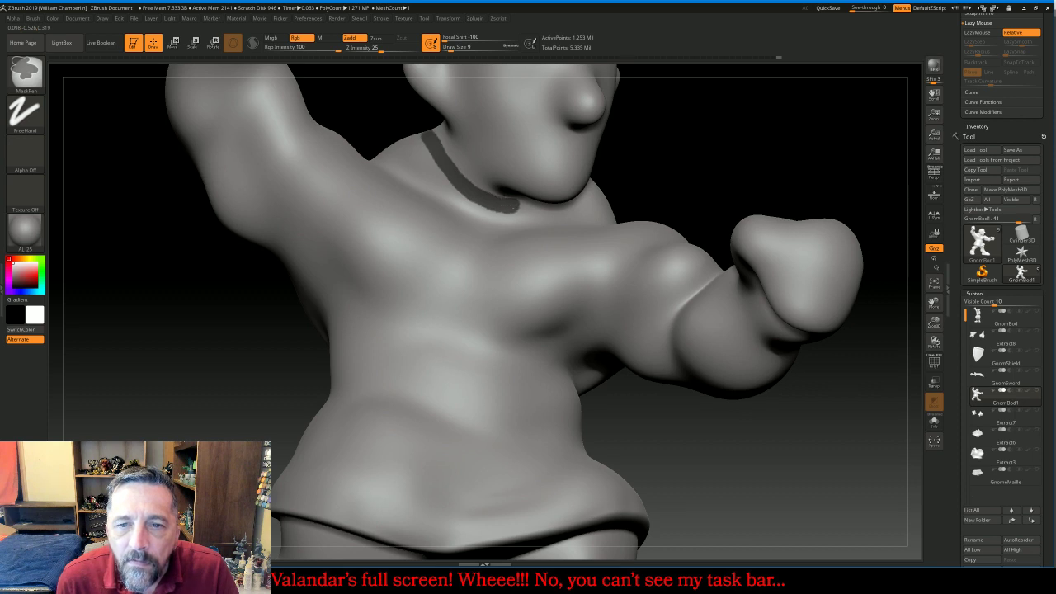
mouse_move(735, 189)
left_mouse_down()
mouse_move(729, 166)
mouse_move(673, 170)
left_mouse_up()
key("ctrl")
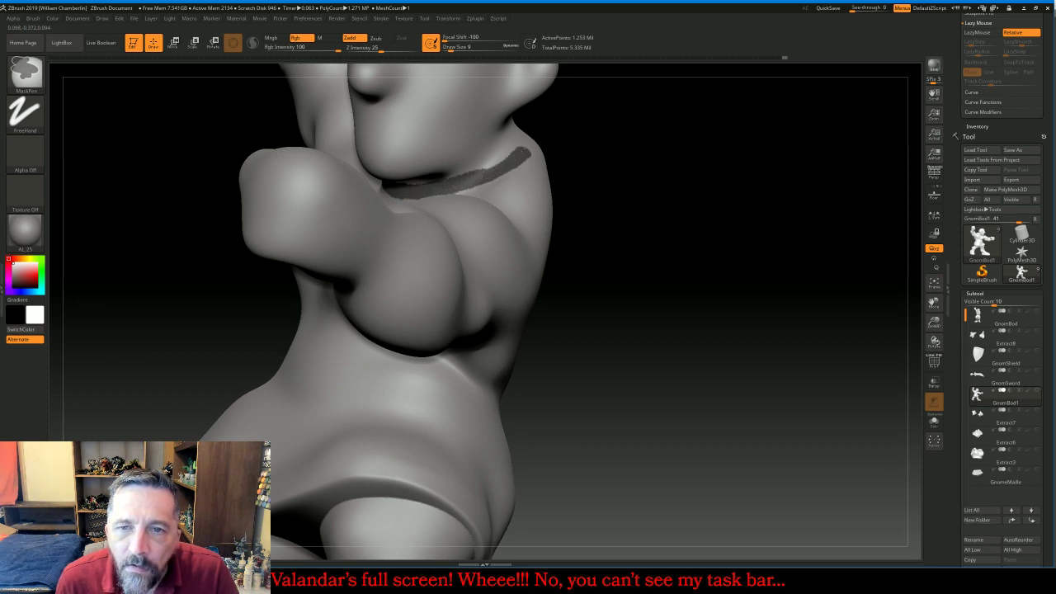
mouse_move(683, 176)
left_mouse_down()
mouse_move(632, 251)
mouse_move(479, 134)
mouse_move(476, 169)
mouse_move(442, 221)
left_mouse_up()
key("ctrl")
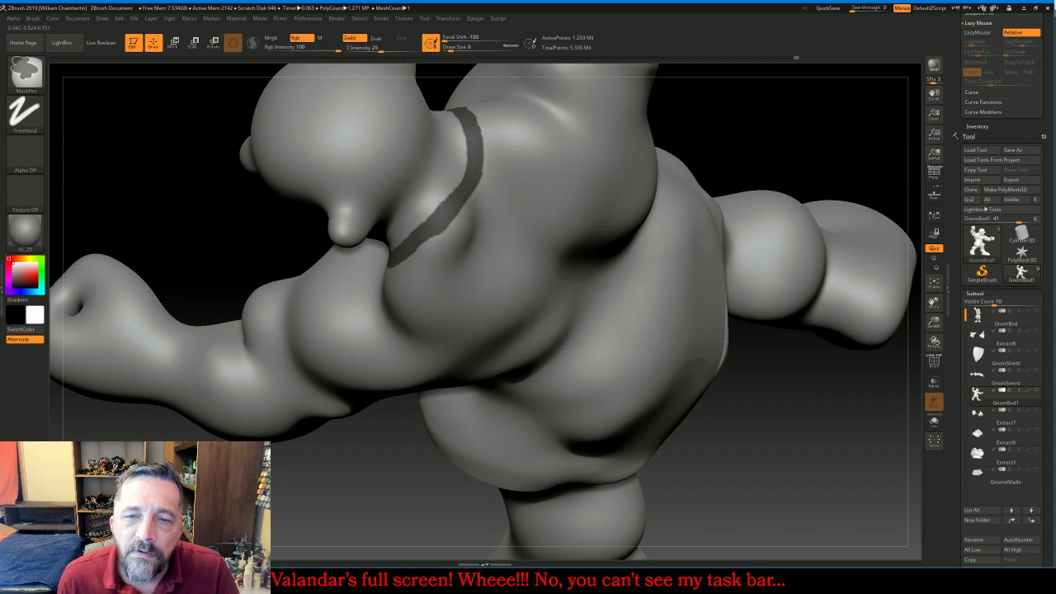
mouse_move(724, 141)
left_mouse_down()
mouse_move(773, 142)
mouse_move(743, 191)
mouse_move(691, 180)
left_mouse_up()
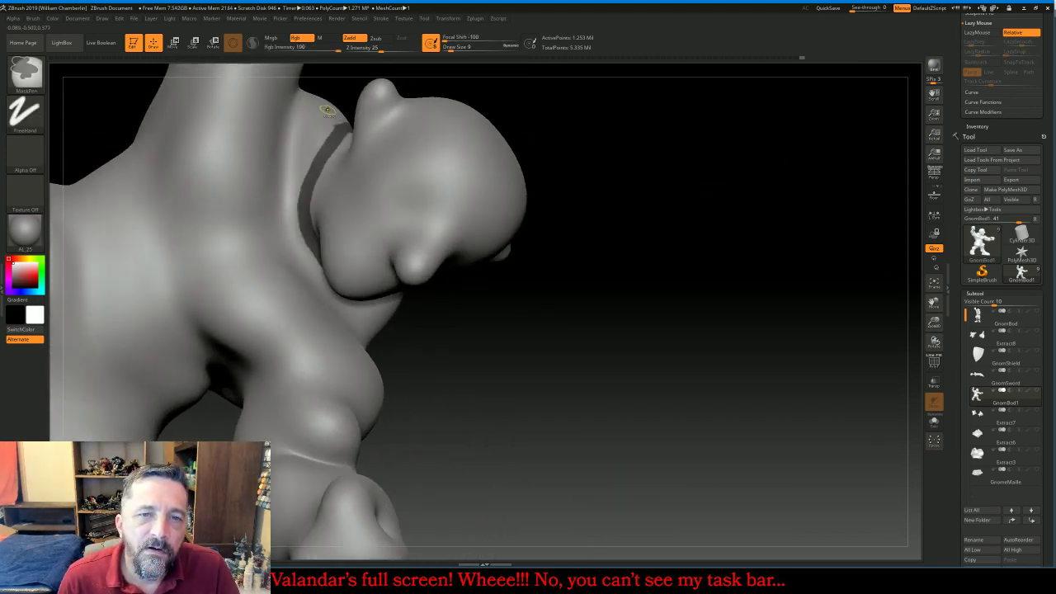
left_click_drag(328, 112, 251, 219, "ctrl")
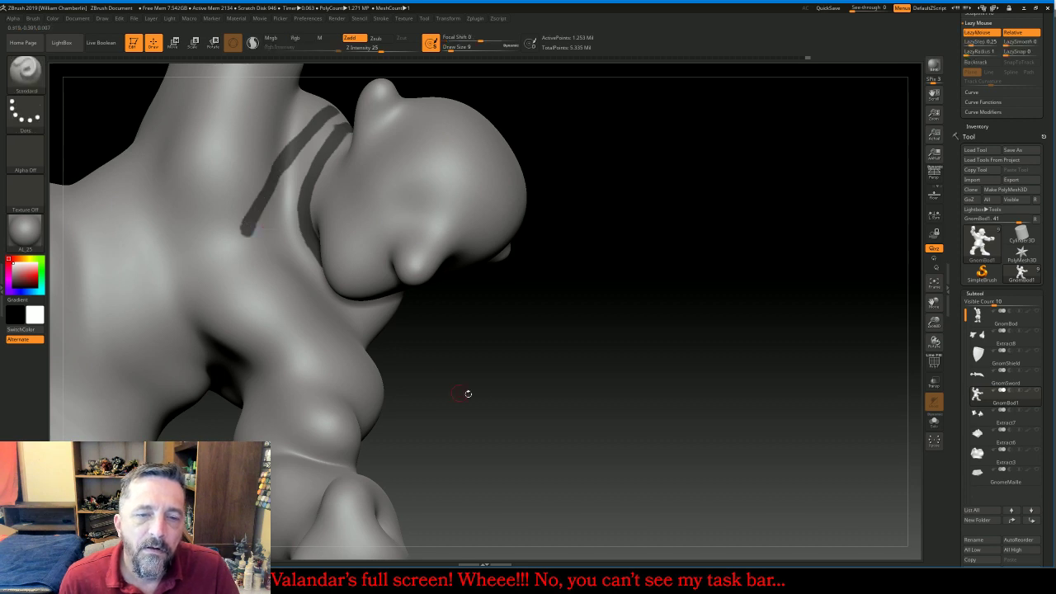
left_click_drag(467, 393, 452, 334)
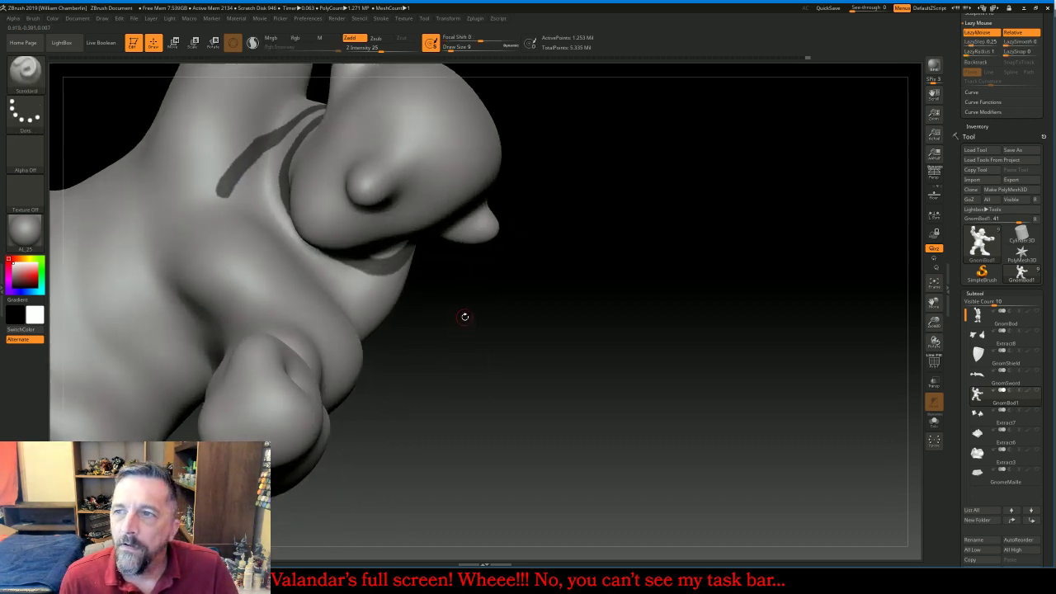
key("ctrl")
left_click_drag(464, 300, 469, 297, "ctrl")
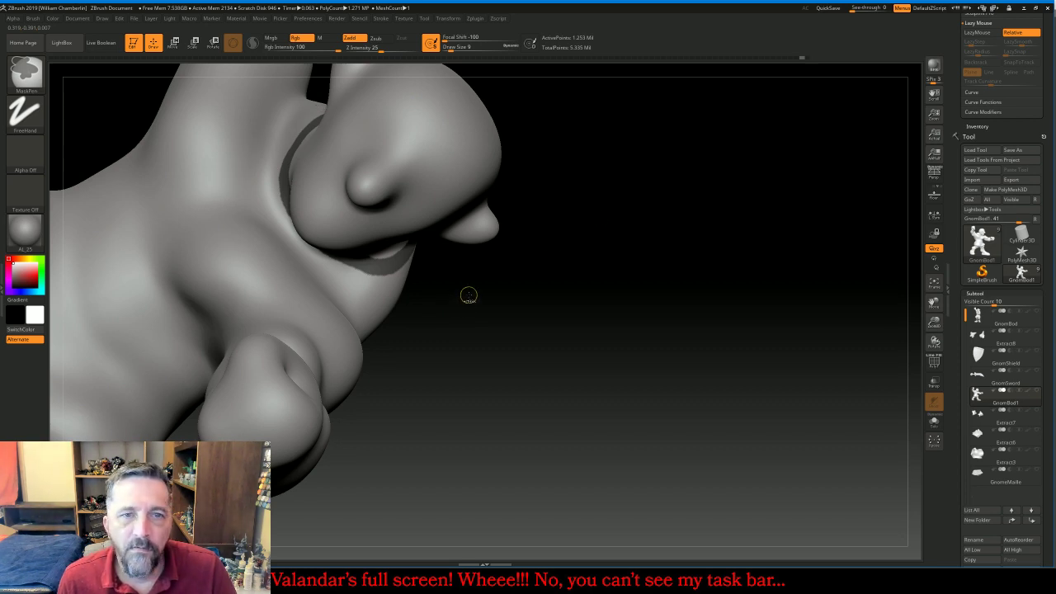
Turn on LazyMouse for the mask brush and mask an outline from the neck down the raised arm's shoulder and across the chest
left_click(977, 32)
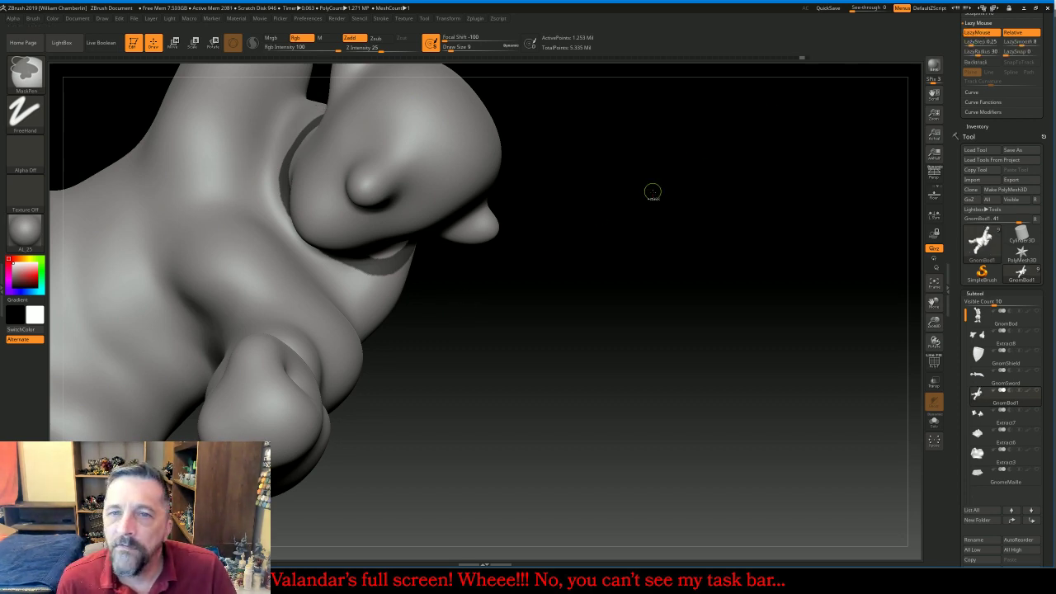
mouse_move(652, 191)
left_mouse_down()
mouse_move(647, 210)
mouse_move(621, 200)
left_mouse_up()
key("ctrl")
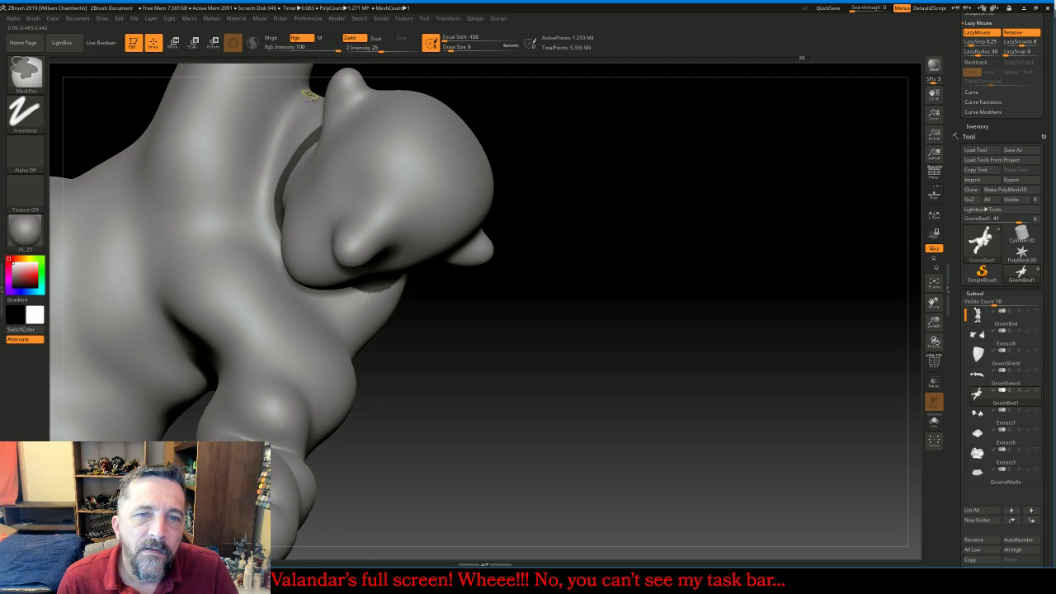
left_click_drag(296, 99, 204, 229, "ctrl")
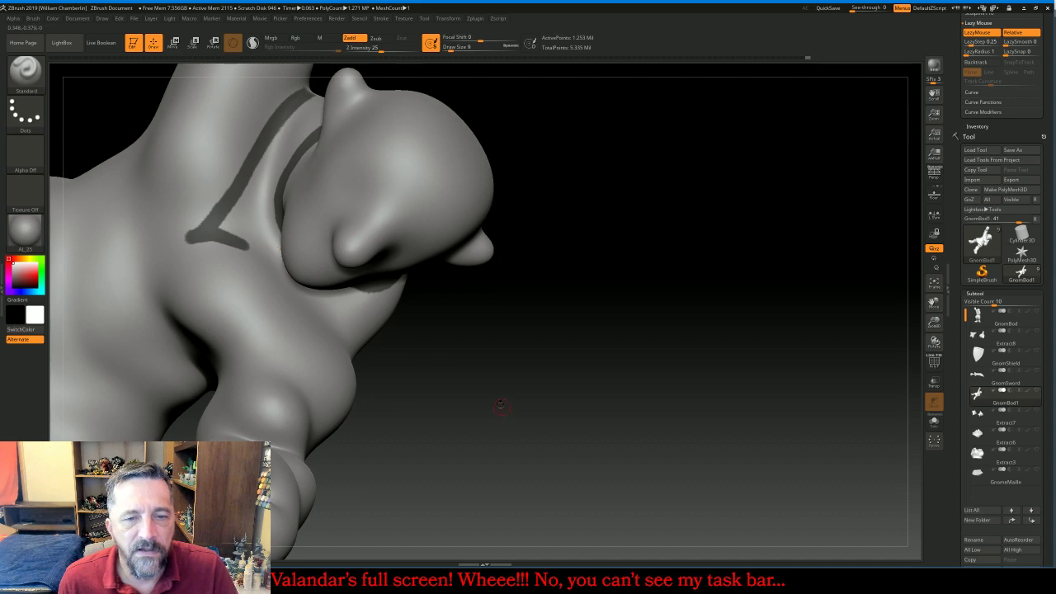
left_click_drag(495, 405, 348, 316)
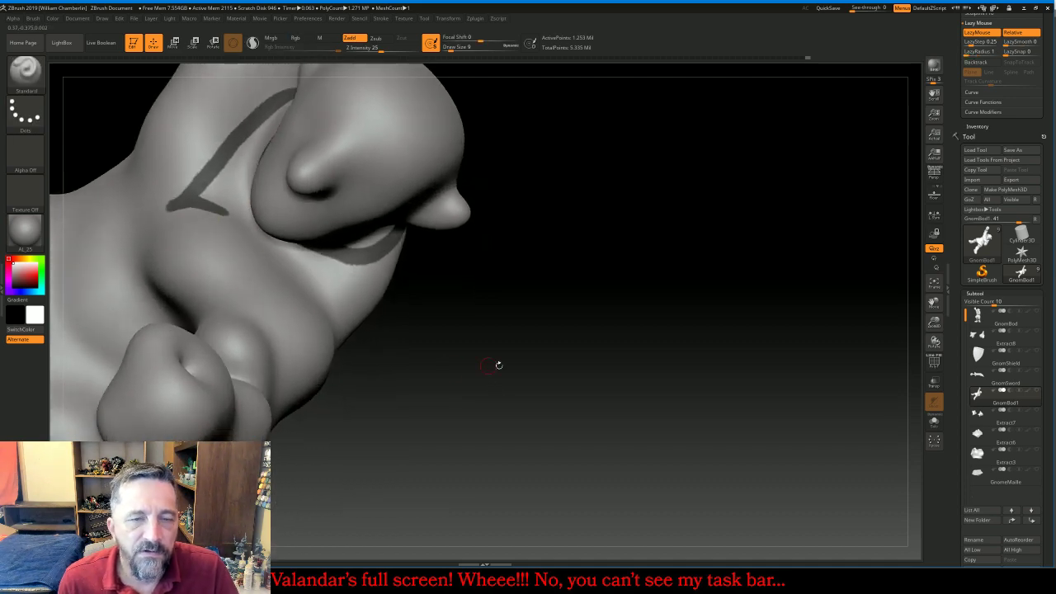
mouse_move(495, 366)
left_mouse_down()
mouse_move(543, 372)
mouse_move(507, 370)
left_mouse_up()
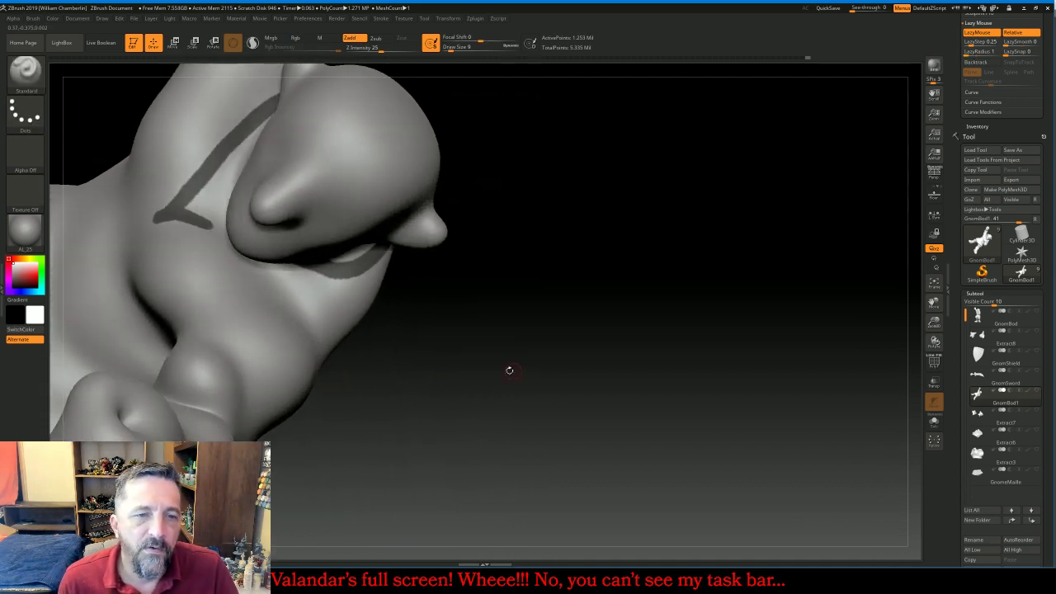
key("ctrl")
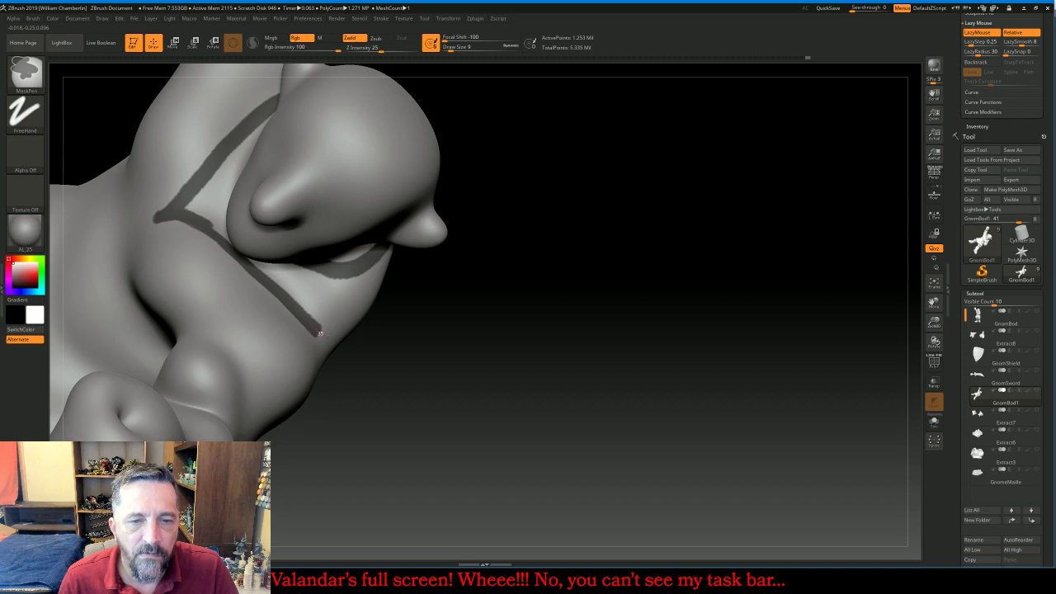
left_click_drag(320, 333, 321, 336, "ctrl")
Extend the mask outline around the outstretched arm's shoulder, show Extract6 for reference, and continue the outline up the back to the raised shoulder
mouse_move(528, 378)
left_mouse_down()
mouse_move(448, 371)
mouse_move(457, 372)
left_mouse_up()
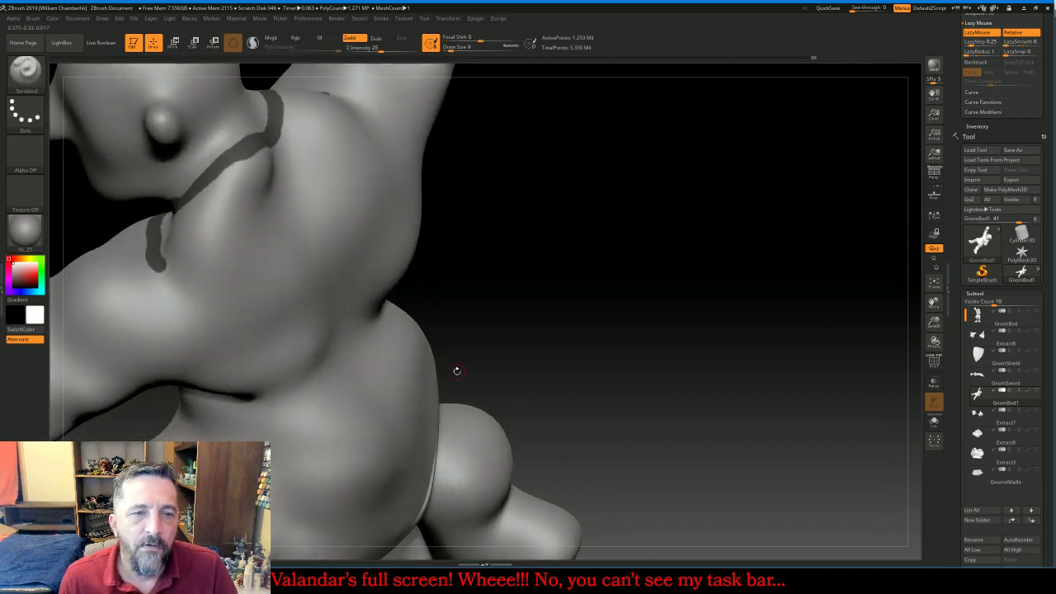
key("ctrl")
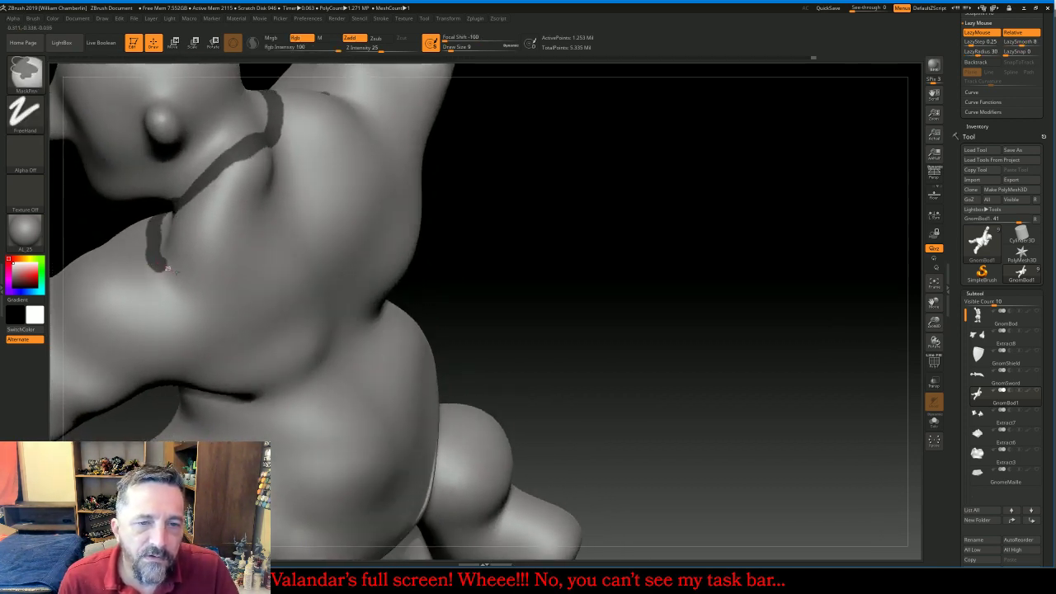
mouse_move(163, 266)
left_mouse_down("ctrl")
mouse_move(210, 273)
mouse_move(346, 257)
left_mouse_up("ctrl")
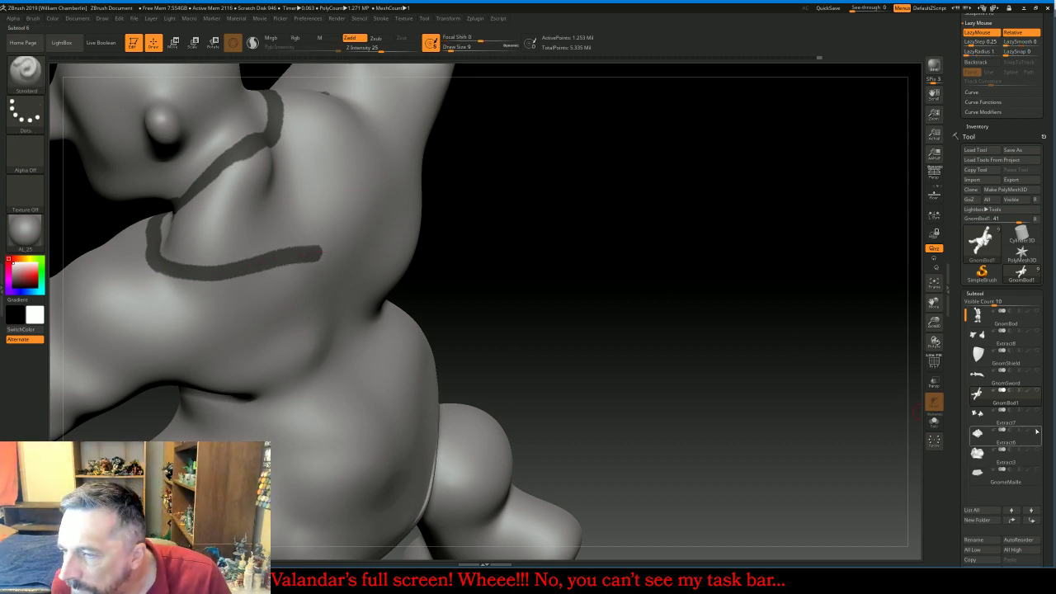
left_click(1037, 430)
left_click_drag(878, 410, 789, 382)
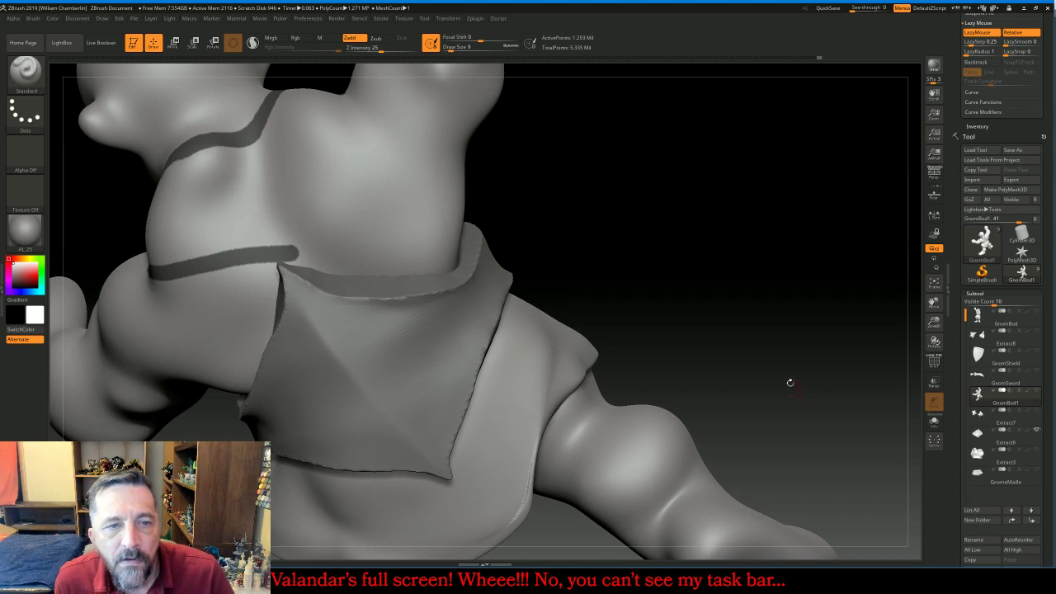
key("ctrl")
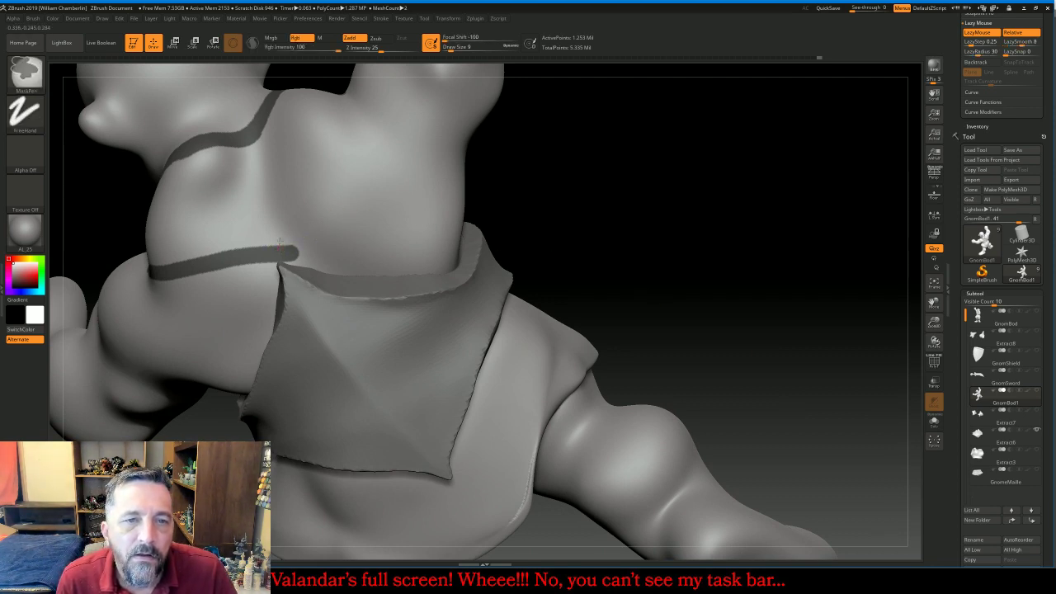
left_click_drag(281, 243, 338, 88, "ctrl")
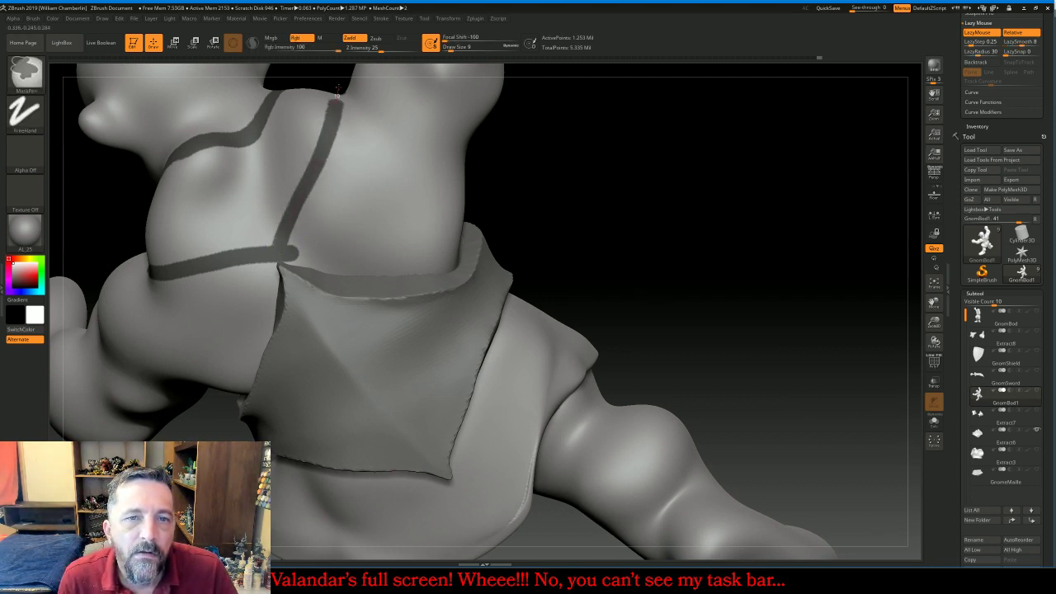
mouse_move(632, 179)
left_mouse_down()
mouse_move(679, 231)
mouse_move(677, 257)
left_mouse_up()
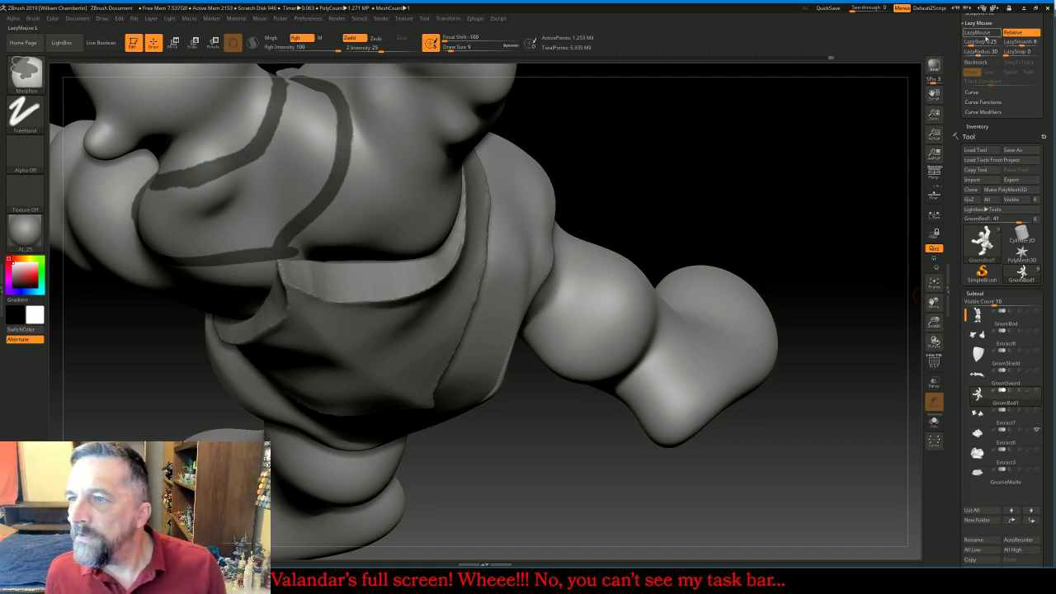
Turn off LazyMouse for the mask brush and fill the mask inside the outline on the upper back at Draw Size 14
key("b")
key("s")
key("t")
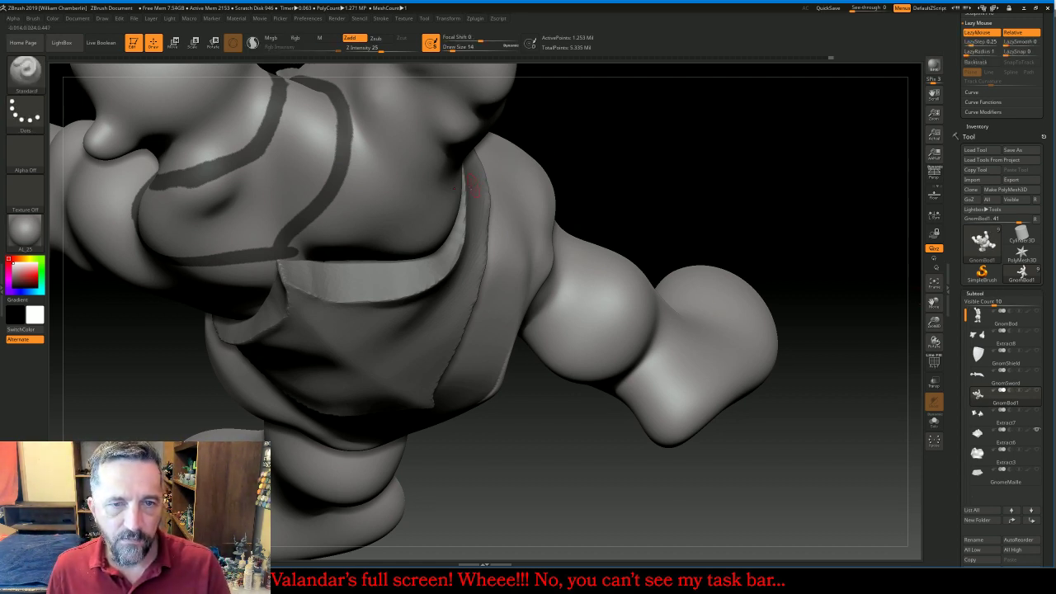
mouse_move(309, 179)
left_mouse_down("ctrl")
mouse_move(322, 157)
mouse_move(285, 123)
mouse_move(293, 107)
mouse_move(326, 111)
mouse_move(311, 156)
mouse_move(212, 188)
mouse_move(227, 211)
mouse_move(279, 208)
mouse_move(287, 247)
left_mouse_up("ctrl")
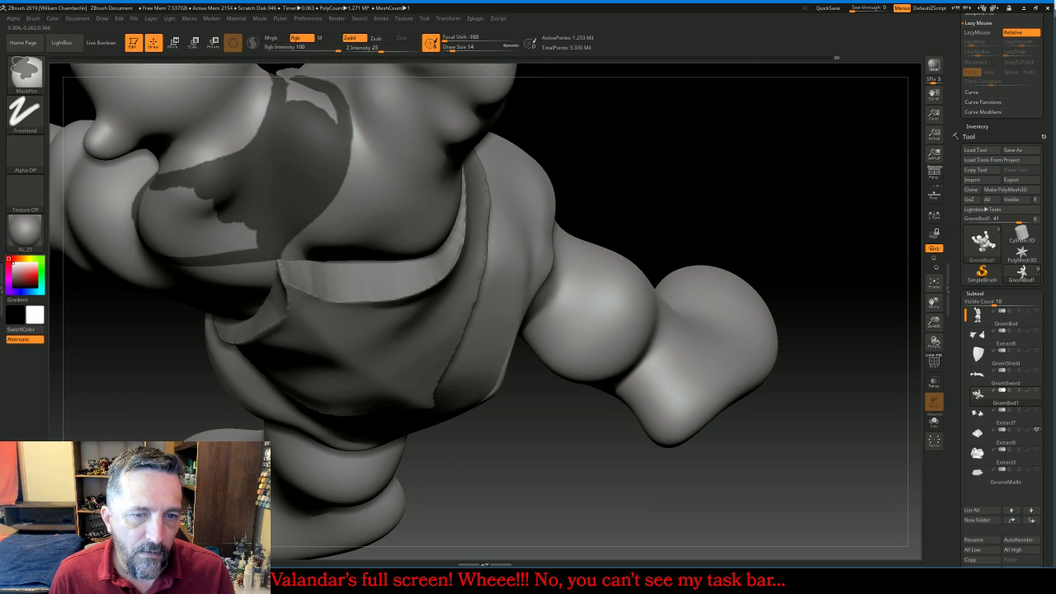
Fill in the remaining mask gaps inside the outline over the outstretched arm's shoulder, undoing the stroke that overruns the edge
left_click_drag(495, 467, 359, 227)
mouse_move(244, 184)
left_mouse_down("ctrl")
mouse_move(204, 171)
mouse_move(251, 241)
mouse_move(183, 232)
mouse_move(209, 245)
mouse_move(201, 209)
mouse_move(145, 212)
left_mouse_up("ctrl")
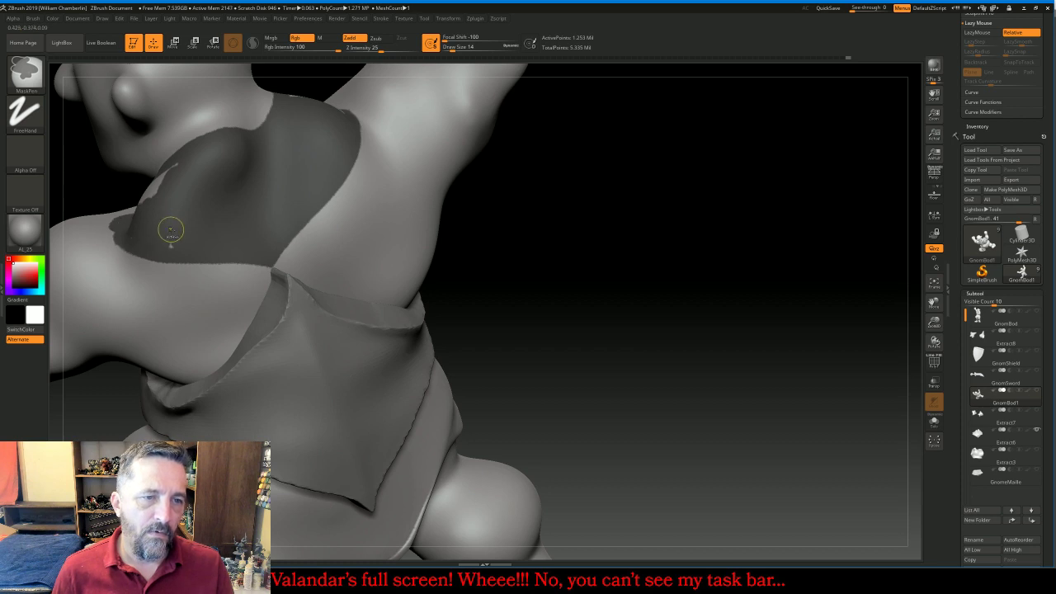
key("ctrl+z")
mouse_move(229, 207)
left_mouse_down("ctrl")
mouse_move(168, 221)
mouse_move(180, 240)
mouse_move(250, 240)
mouse_move(200, 194)
mouse_move(195, 165)
left_mouse_up("ctrl")
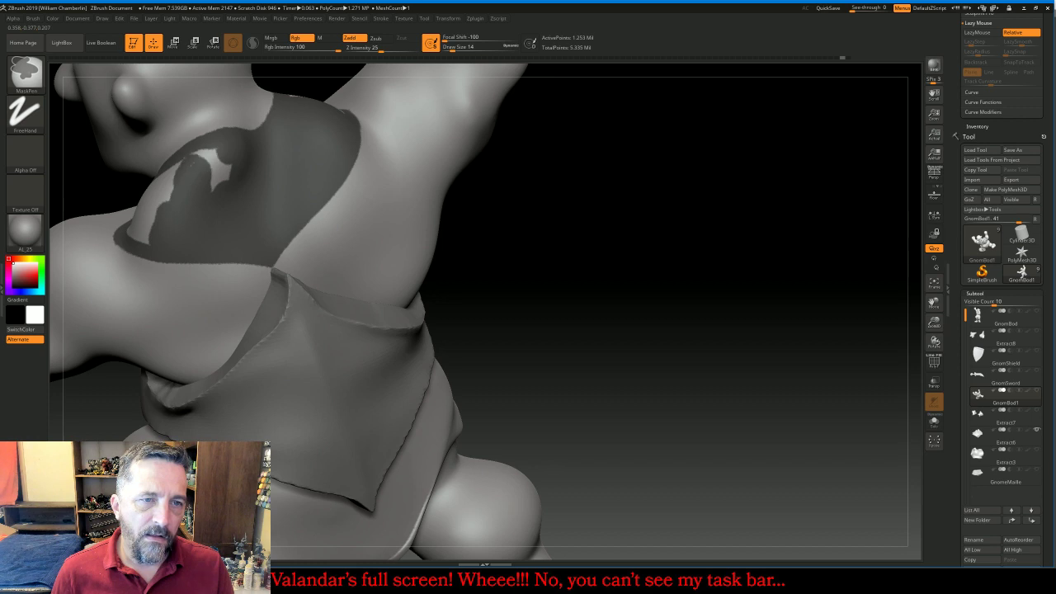
left_click_drag(513, 320, 655, 318)
mouse_move(133, 200)
left_mouse_down("ctrl")
mouse_move(115, 202)
mouse_move(188, 245)
left_mouse_up("ctrl")
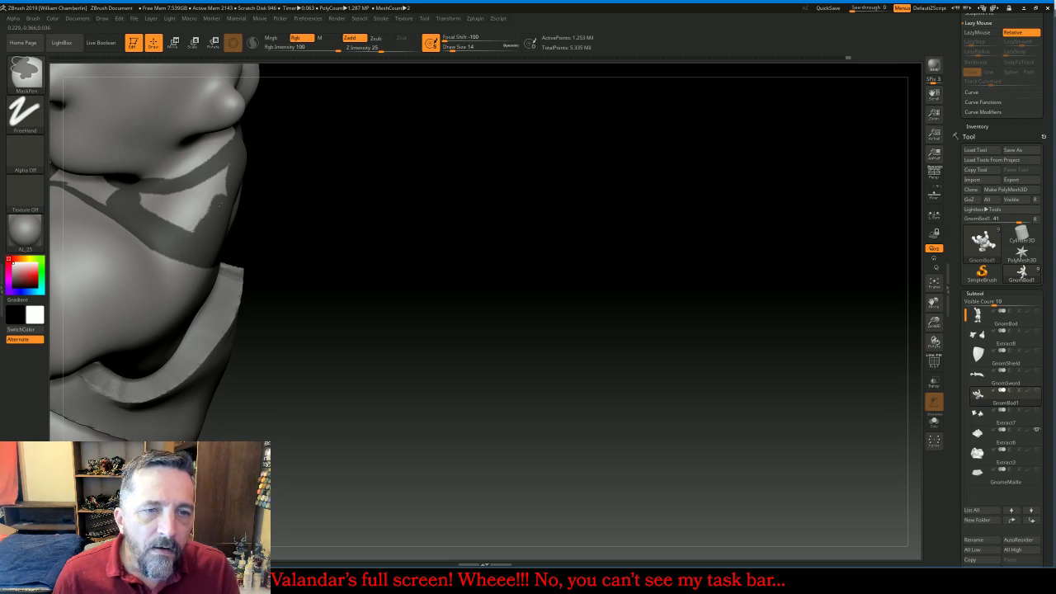
mouse_move(201, 190)
left_mouse_down("ctrl")
mouse_move(152, 202)
mouse_move(167, 217)
mouse_move(203, 207)
left_mouse_up("ctrl")
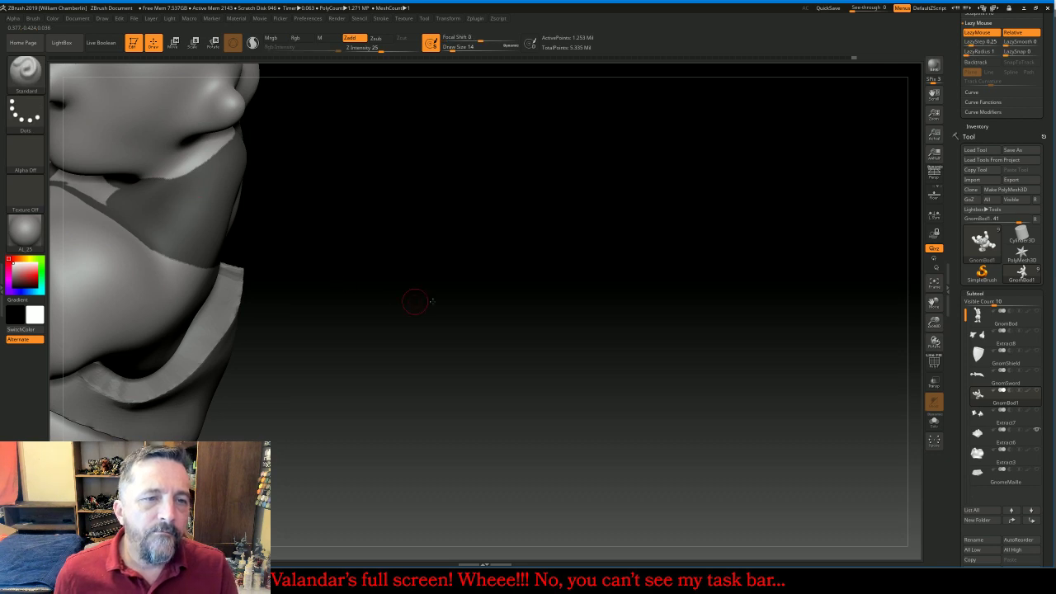
Fill the mask across the upper chest and raised arm's shoulder up to the neck line, and turn on perspective and ghost transparency
mouse_move(415, 302)
left_mouse_down()
mouse_move(490, 229)
mouse_move(521, 246)
left_mouse_up()
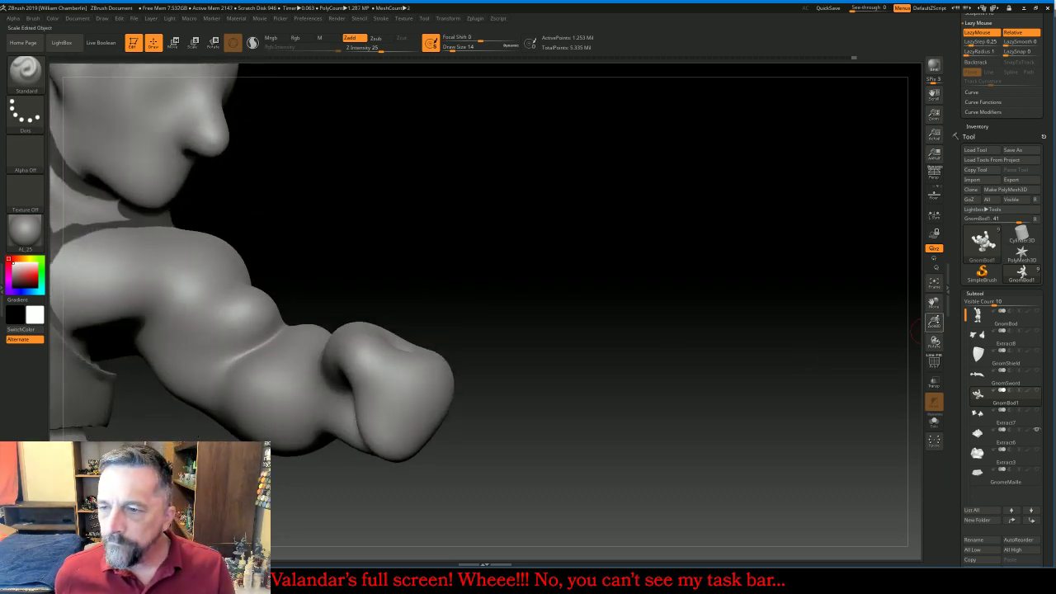
left_click_drag(933, 302, 1027, 299)
mouse_move(735, 195)
left_mouse_down()
mouse_move(709, 207)
mouse_move(705, 198)
left_mouse_up()
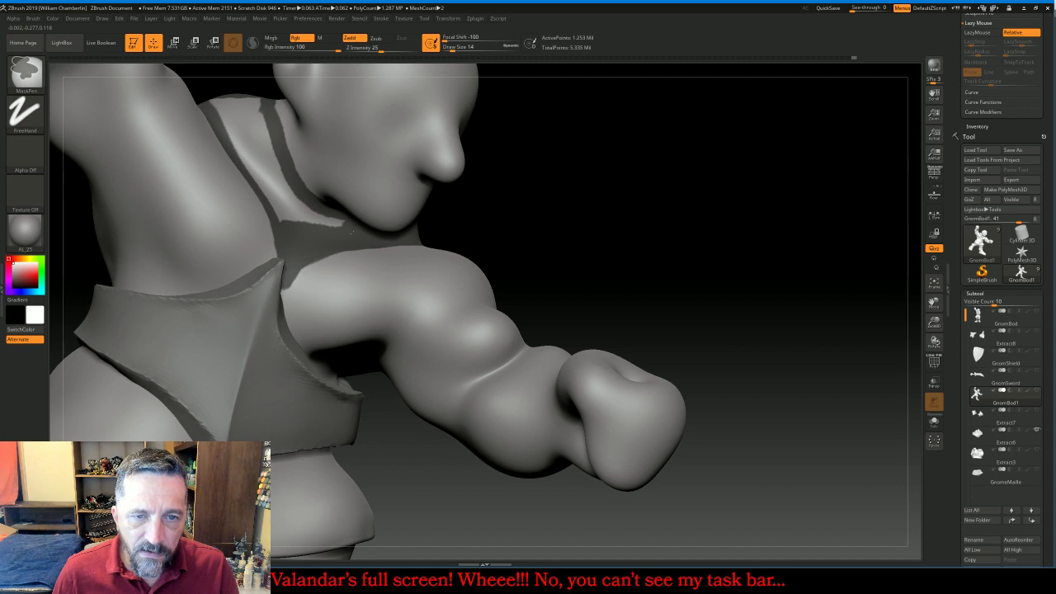
mouse_move(320, 224)
left_mouse_down("ctrl")
mouse_move(280, 198)
mouse_move(311, 216)
left_mouse_up("ctrl")
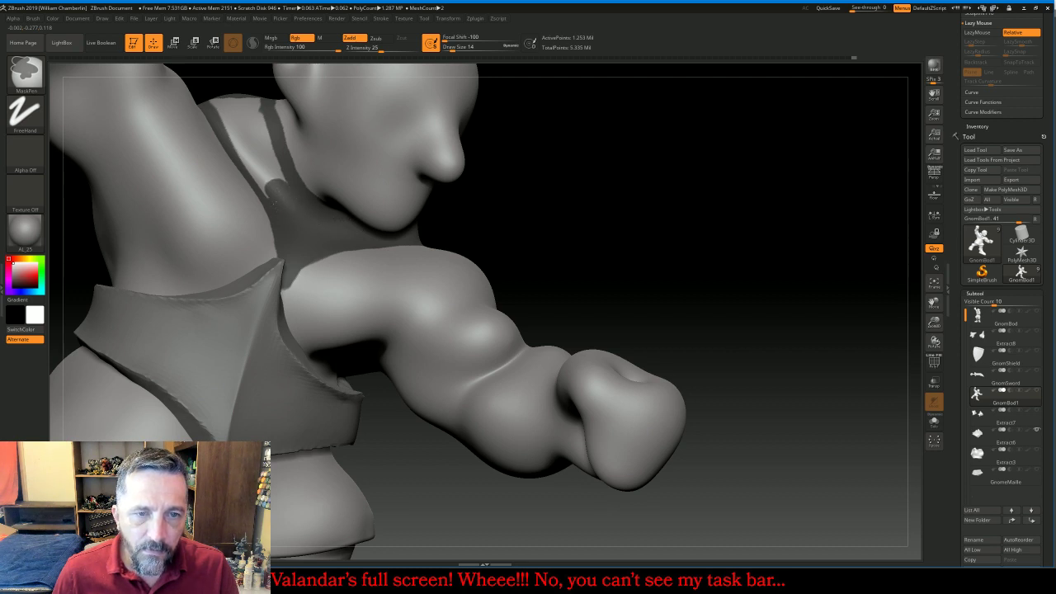
left_click_drag(231, 131, 283, 178, "ctrl")
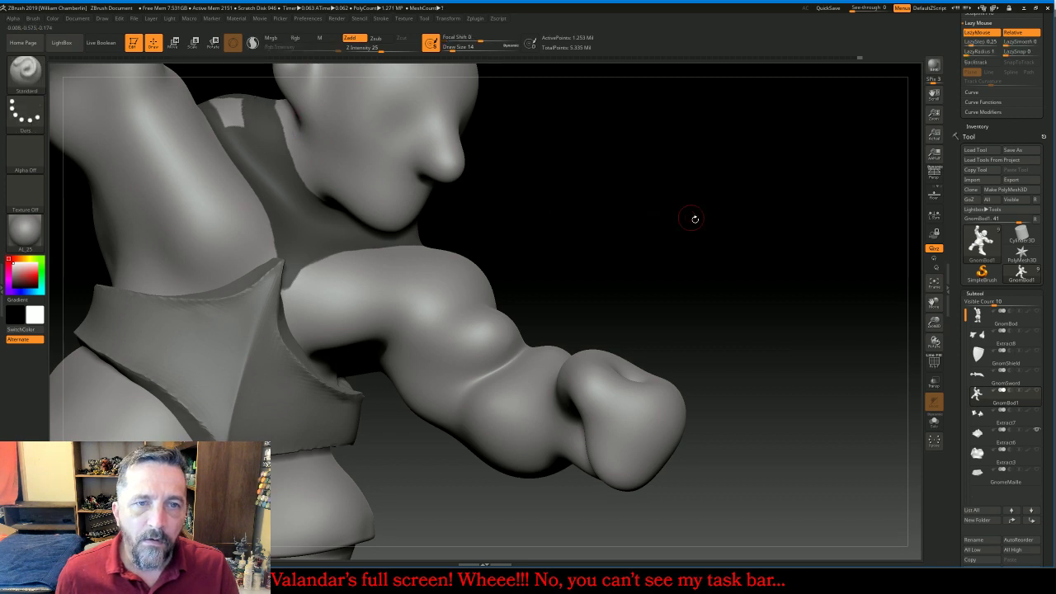
left_click_drag(695, 220, 711, 245)
left_click_drag(238, 122, 211, 84, "ctrl")
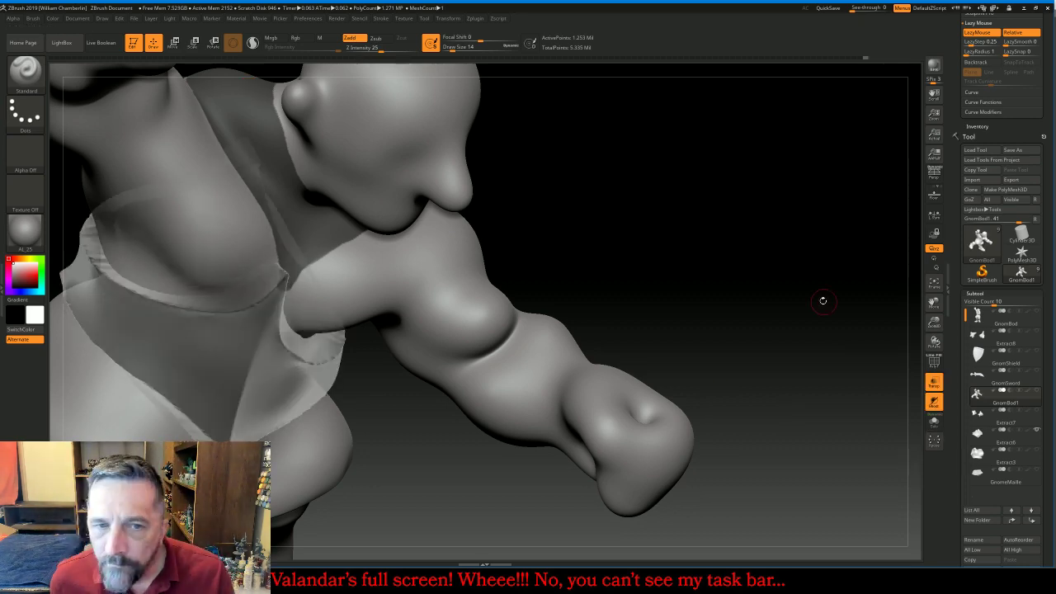
mouse_move(820, 302)
left_mouse_down()
mouse_move(778, 224)
mouse_move(801, 234)
mouse_move(813, 289)
left_mouse_up()
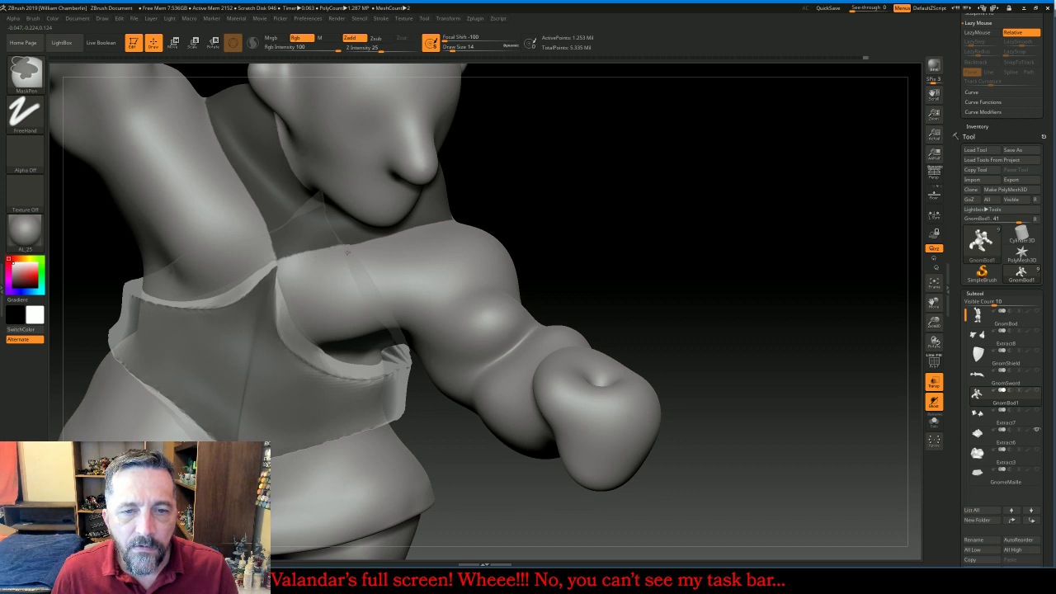
Turn off ghost transparency and show the Extract3 breastplate and Extract7 shoulder plates on the simplified body
left_click(934, 382)
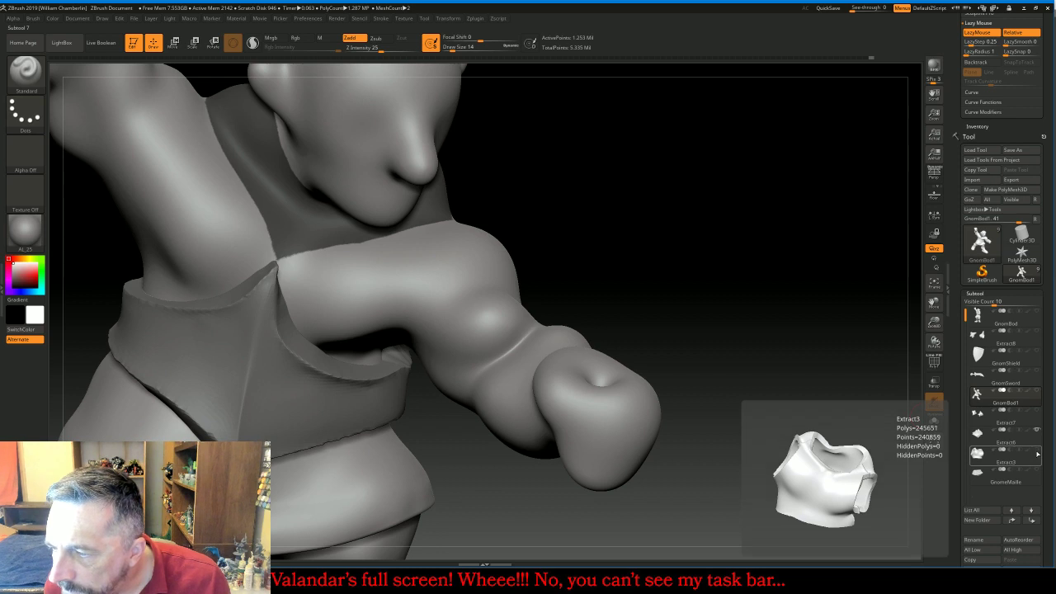
left_click(1037, 430)
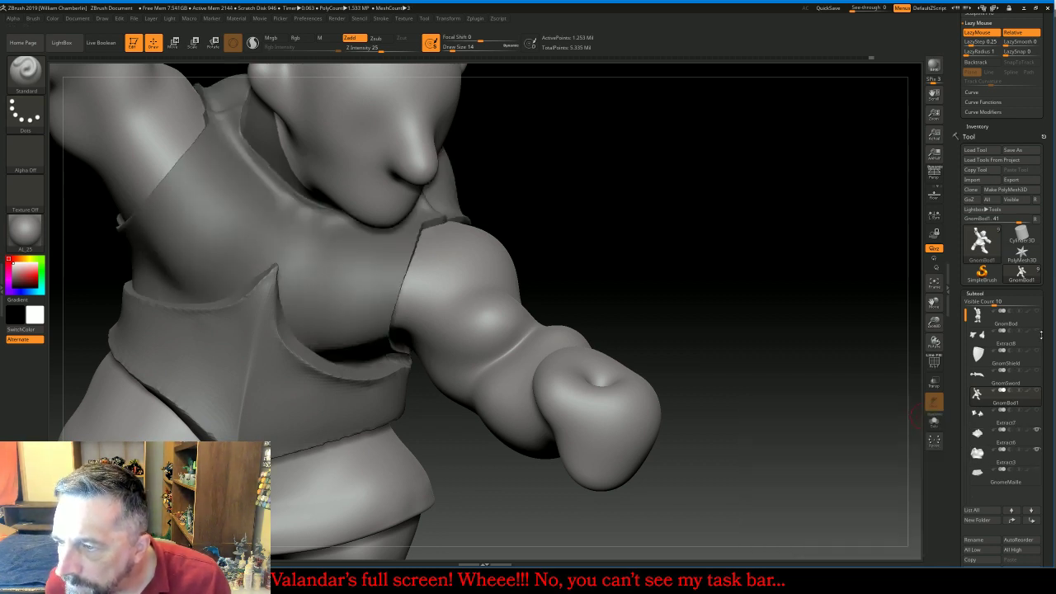
left_click(1038, 413)
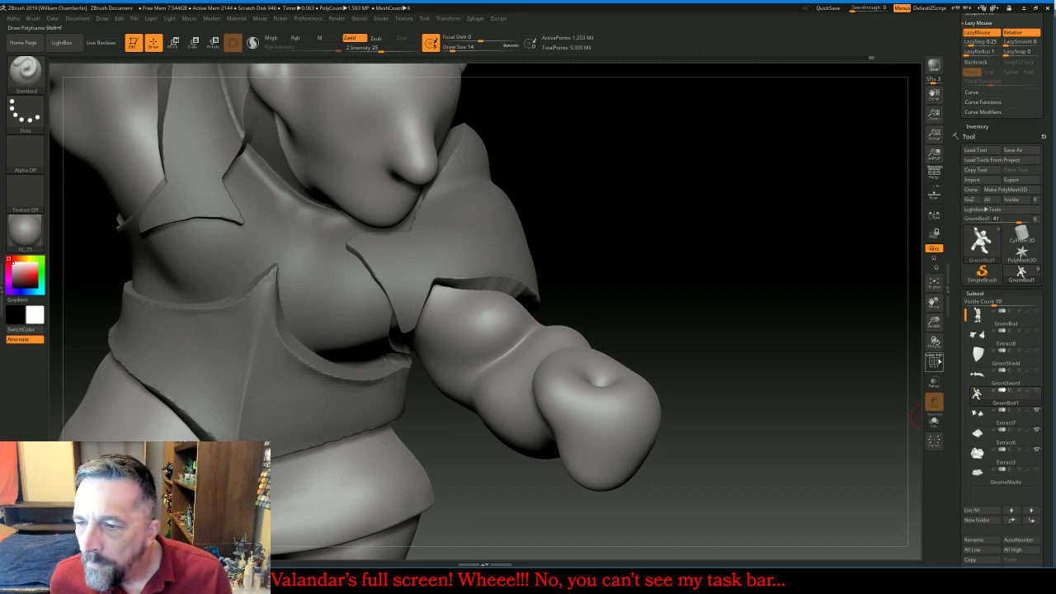
left_click_drag(934, 322, 822, 353)
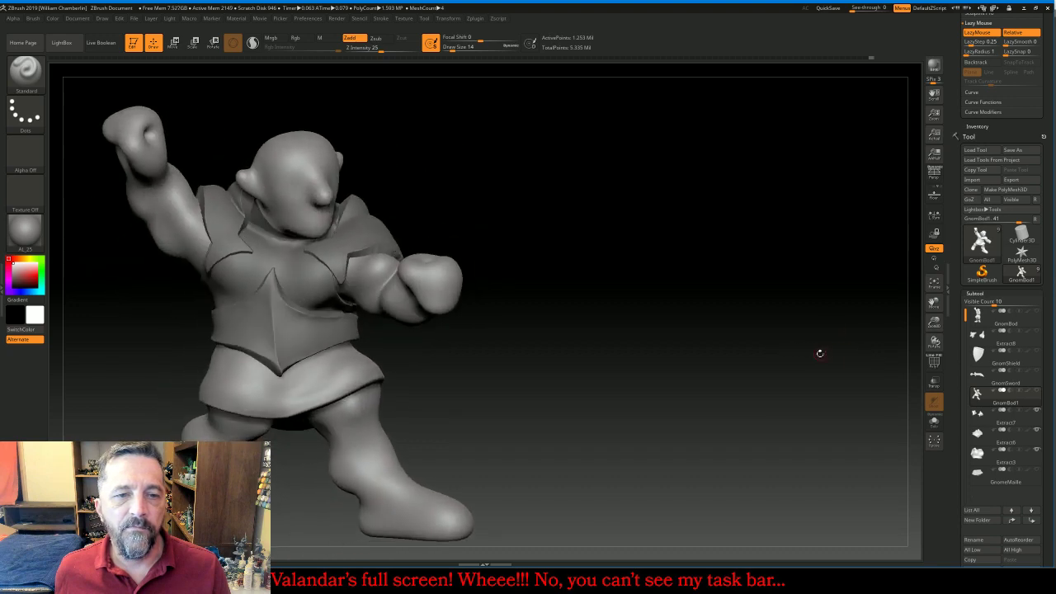
Extract the masked neck and shoulder area as a new collar subtool and accept the extraction
scroll(1050, 362, "down", 5)
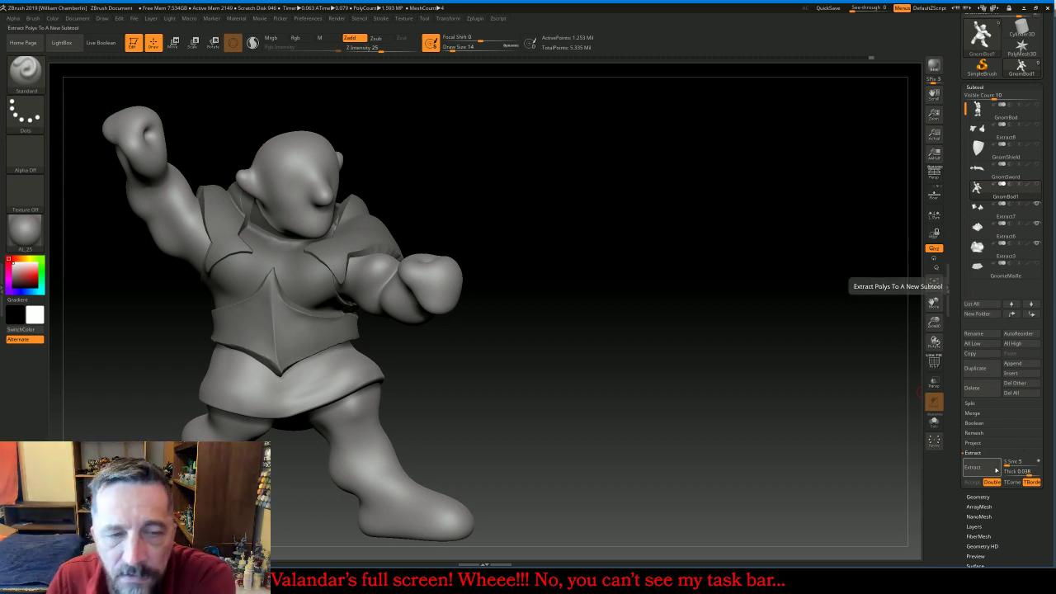
left_click(996, 469)
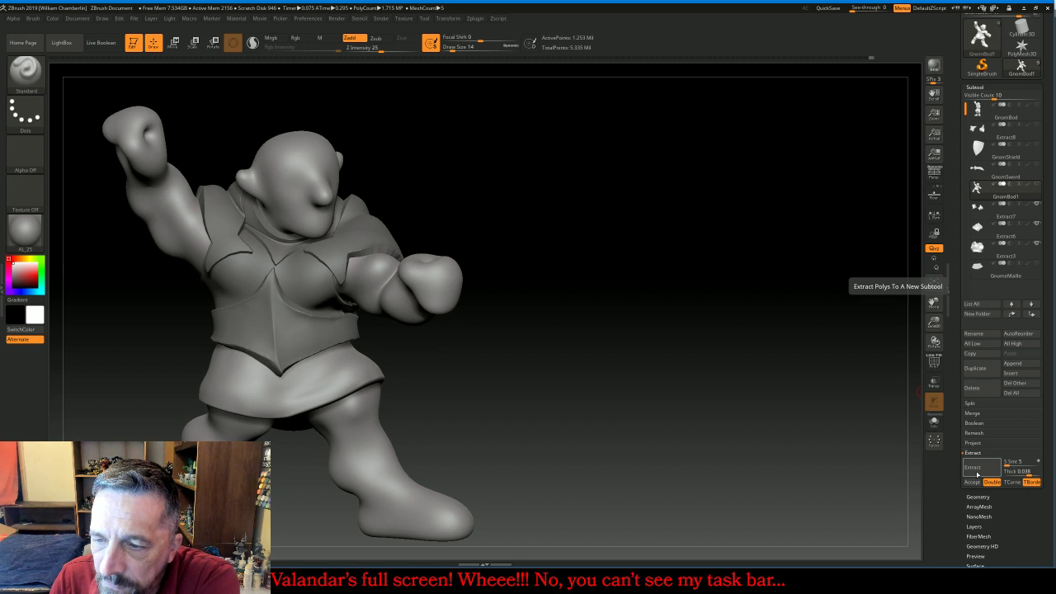
left_click(972, 482)
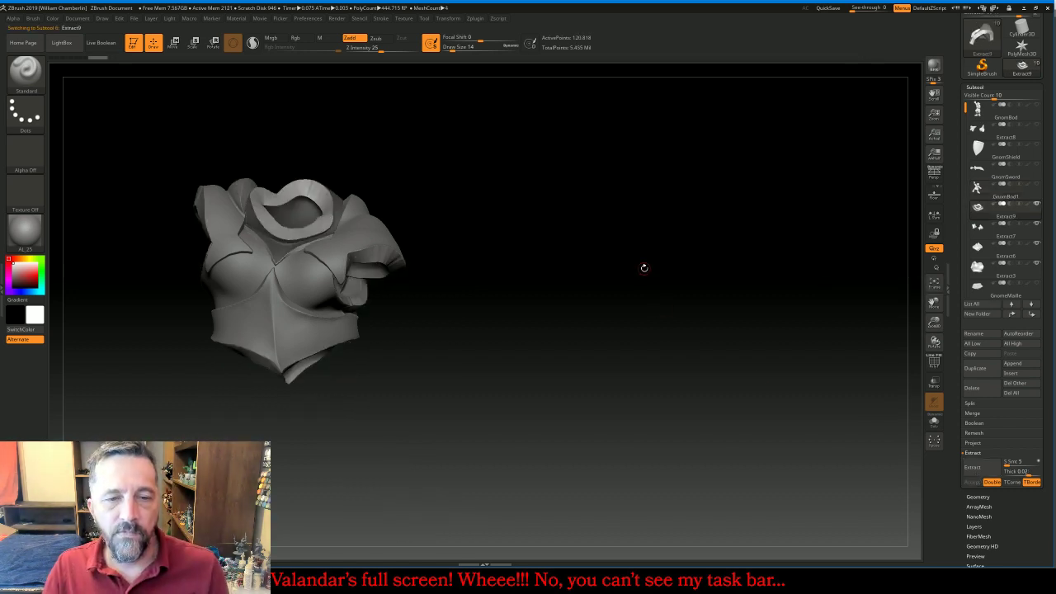
Adjust the extracted collar's fit among the armour pieces using the Move brush, enlarged to Draw Size 160, with ghost transparency on
mouse_move(678, 323)
left_mouse_down()
mouse_move(668, 314)
mouse_move(685, 314)
mouse_move(580, 322)
left_mouse_up()
left_click(25, 78)
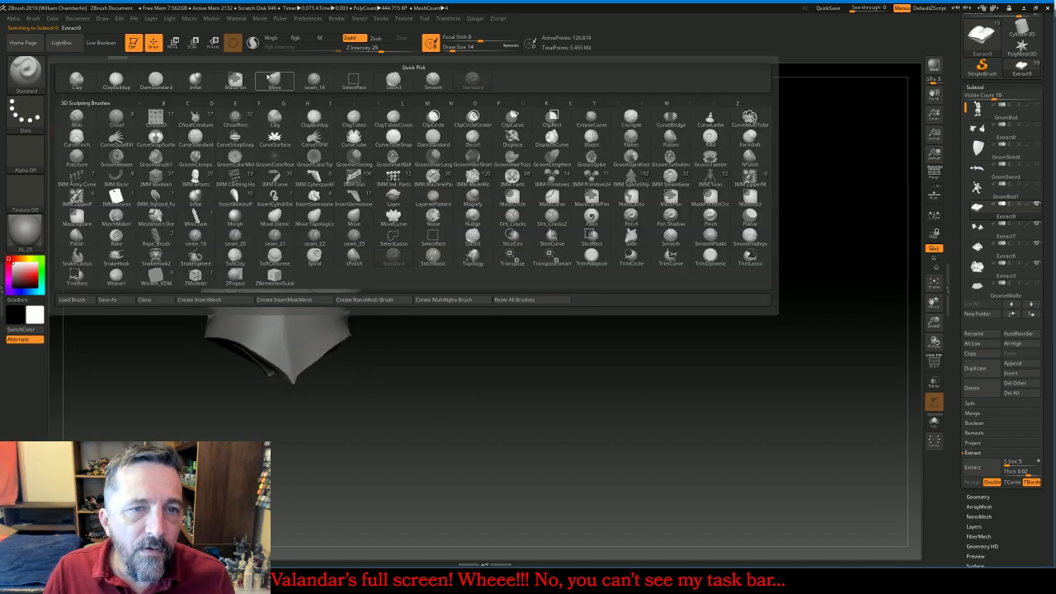
left_click(274, 81)
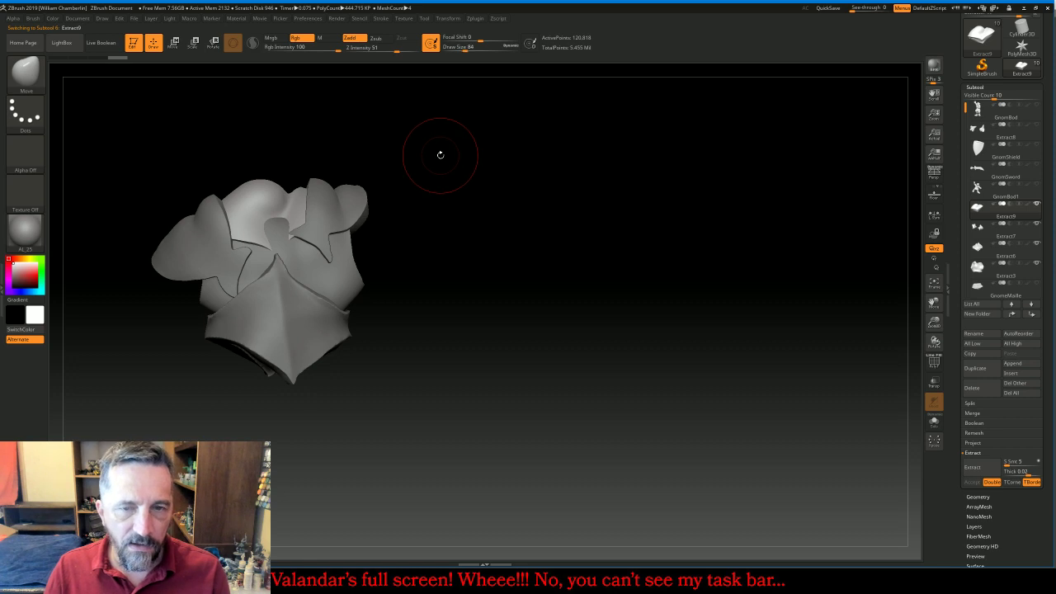
key("bracketright")
key("bracketright")
key("bracketright")
key("bracketright")
key("bracketright")
left_click_drag(507, 193, 561, 200)
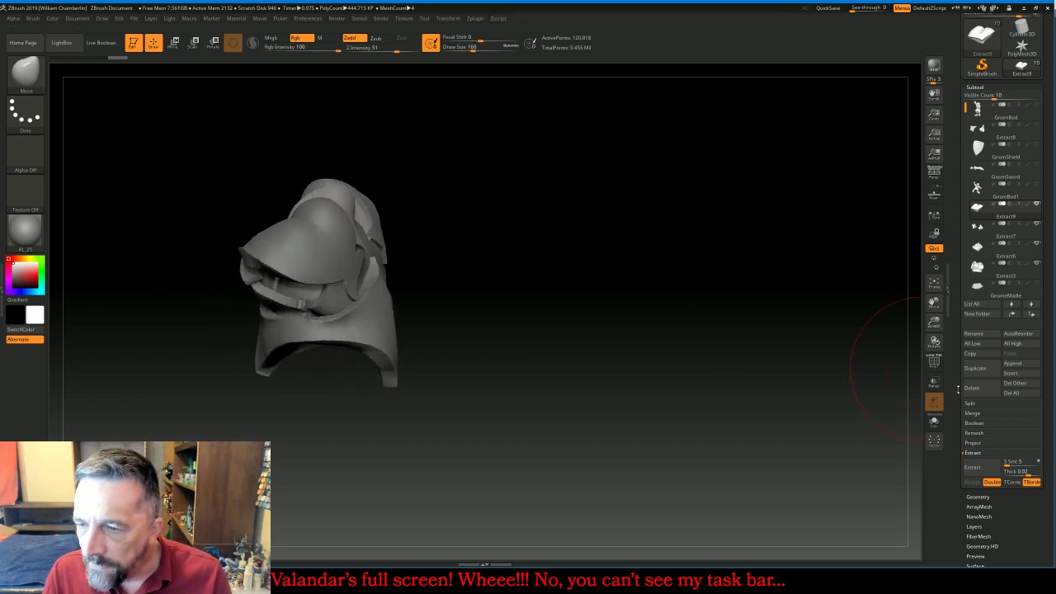
left_click(934, 382)
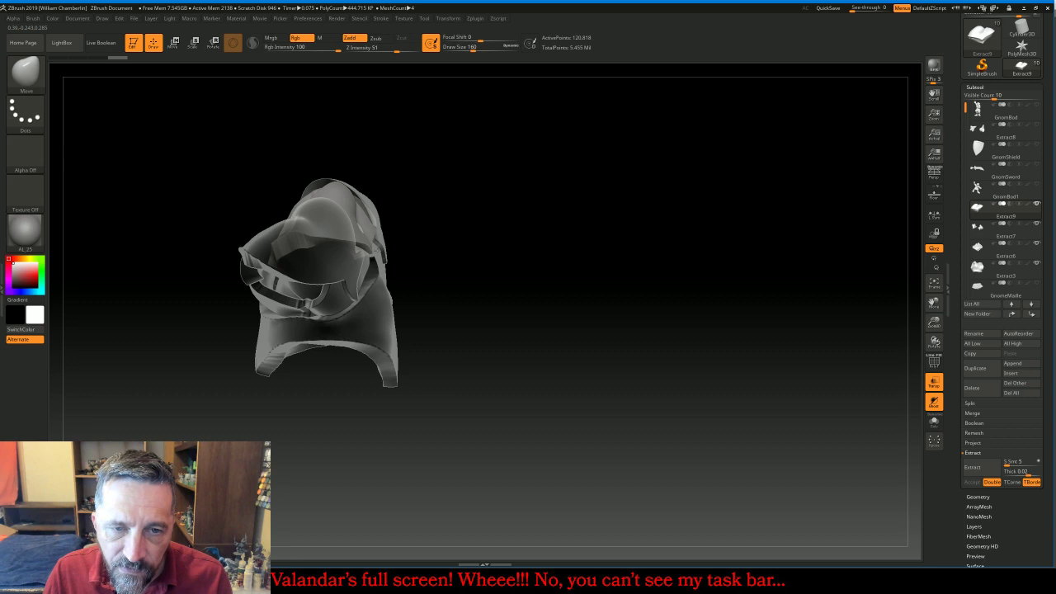
mouse_move(573, 276)
left_mouse_down()
mouse_move(648, 271)
mouse_move(610, 276)
mouse_move(652, 266)
mouse_move(660, 226)
mouse_move(613, 238)
mouse_move(377, 223)
left_mouse_up()
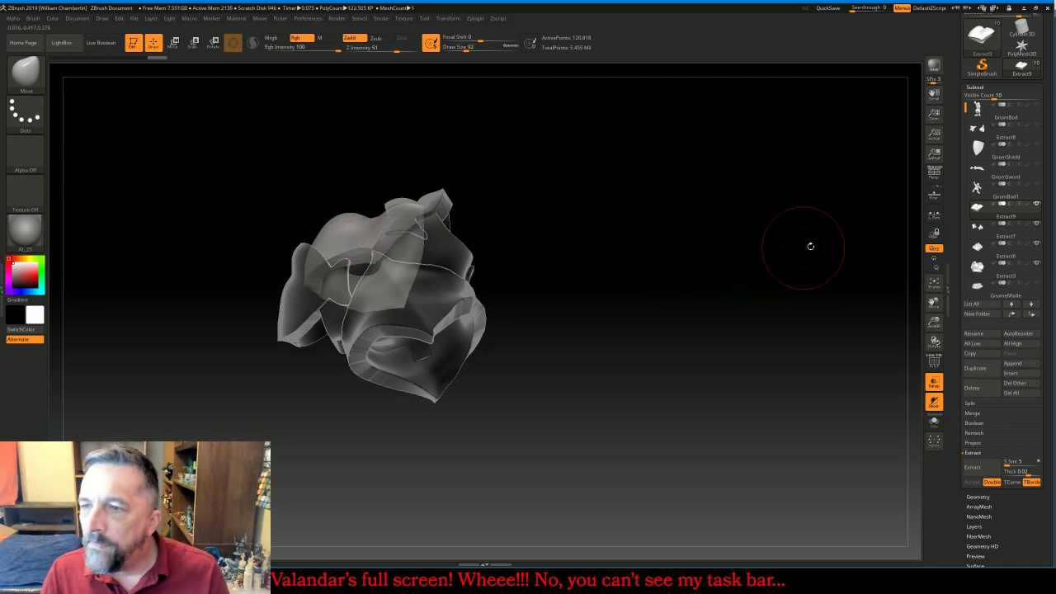
Adjust the Extract7 shoulder plates over the collar with the Move brush and turn off ghost transparency
left_click(977, 227)
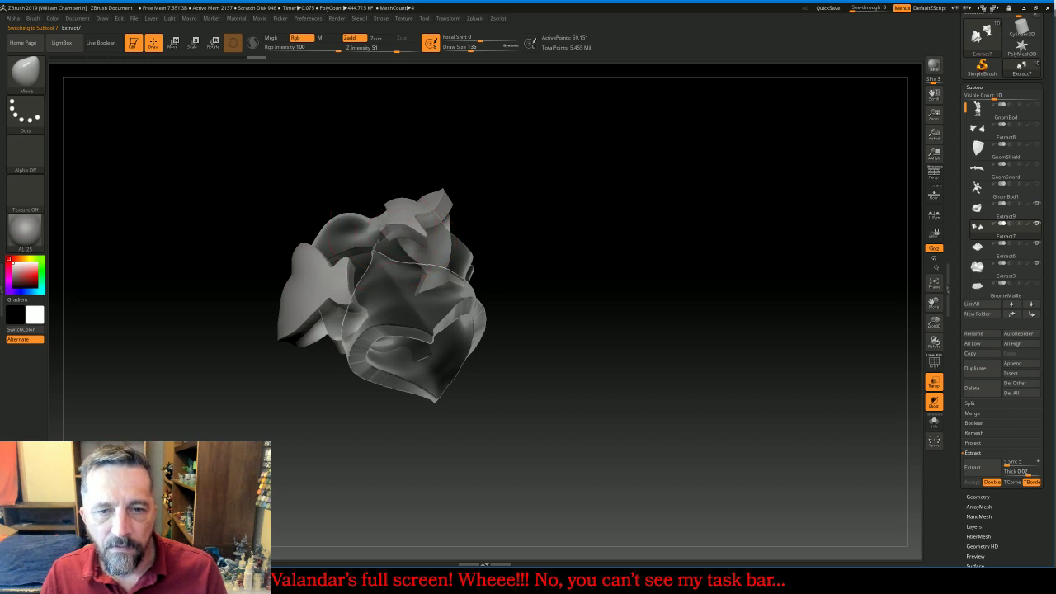
mouse_move(605, 231)
left_mouse_down()
mouse_move(641, 255)
mouse_move(634, 291)
mouse_move(632, 257)
mouse_move(734, 284)
mouse_move(862, 289)
left_mouse_up()
mouse_move(921, 371)
left_mouse_down()
mouse_move(853, 384)
mouse_move(840, 329)
mouse_move(849, 330)
mouse_move(823, 354)
left_mouse_up()
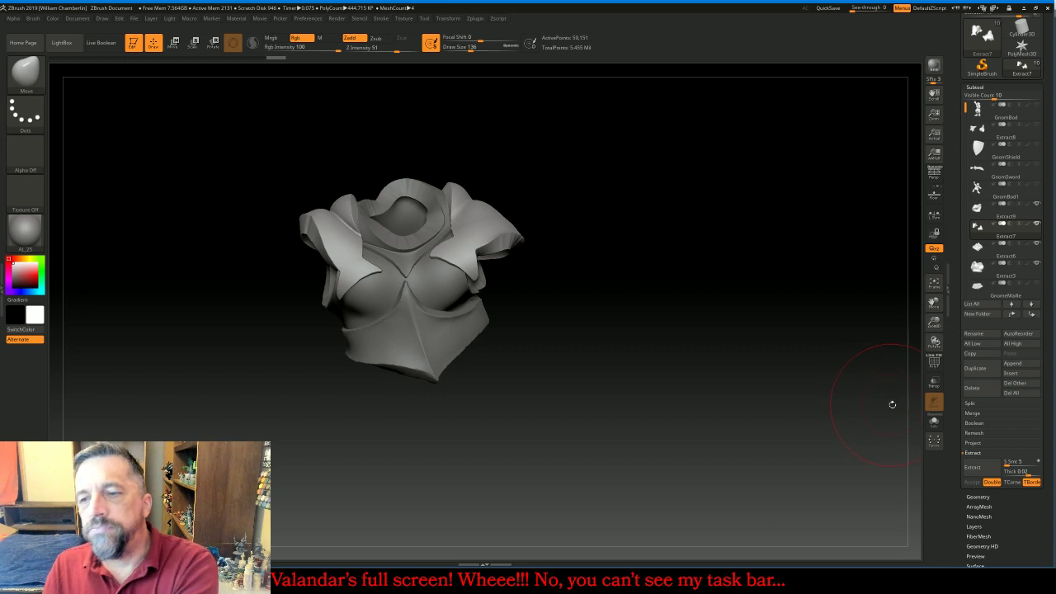
Show the chainmail skirt, the detailed GnomBod body and Extract8 with the armour, and make GnomBod the active subtool
left_click(1037, 283)
left_click(1037, 114)
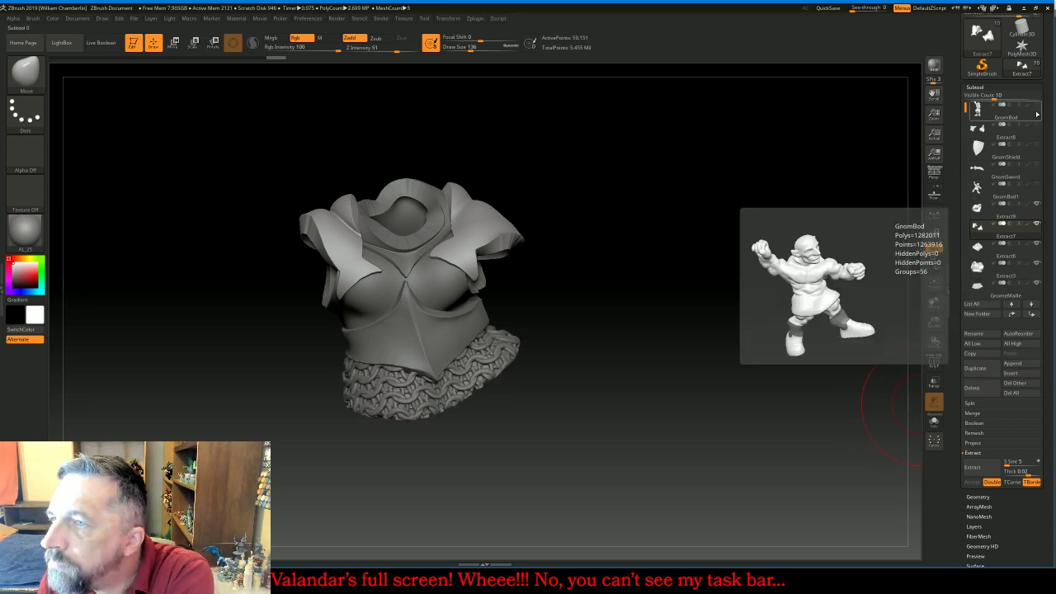
left_click(1037, 105)
left_click(1037, 125)
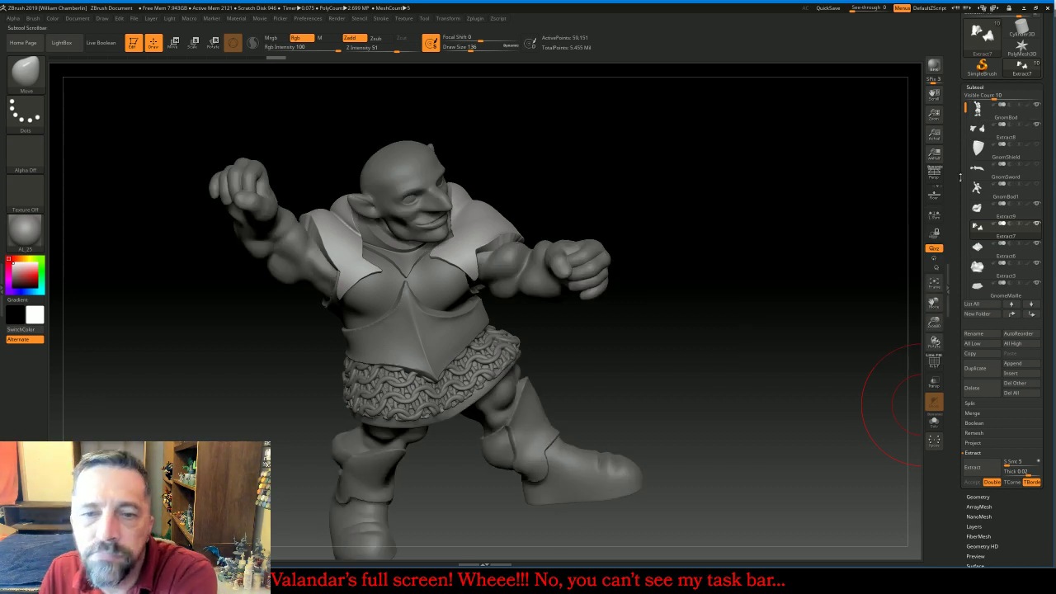
left_click_drag(841, 284, 858, 263)
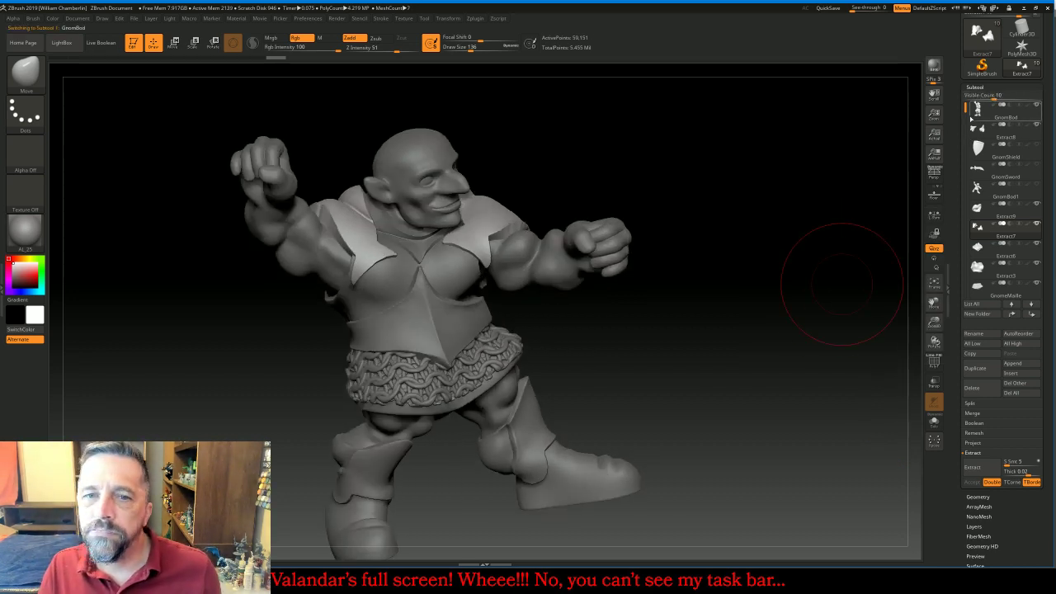
mouse_move(827, 220)
left_mouse_down()
mouse_move(797, 251)
mouse_move(815, 254)
left_mouse_up()
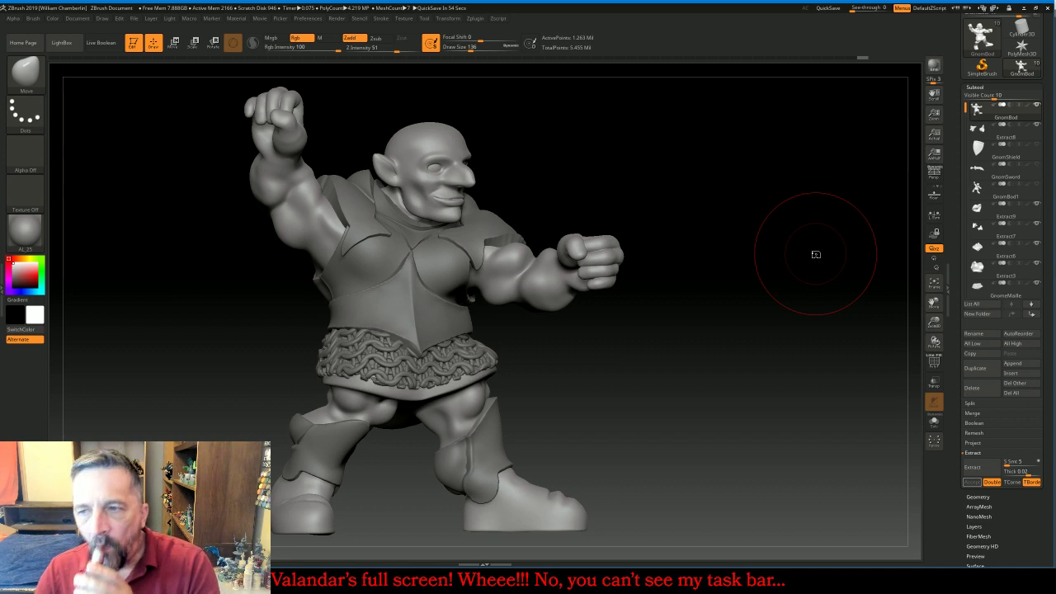
Carve a seam across the front of the Extract3 breastplate with DamStandard at Z Intensity 22, with ghost transparency on
left_click(1002, 269)
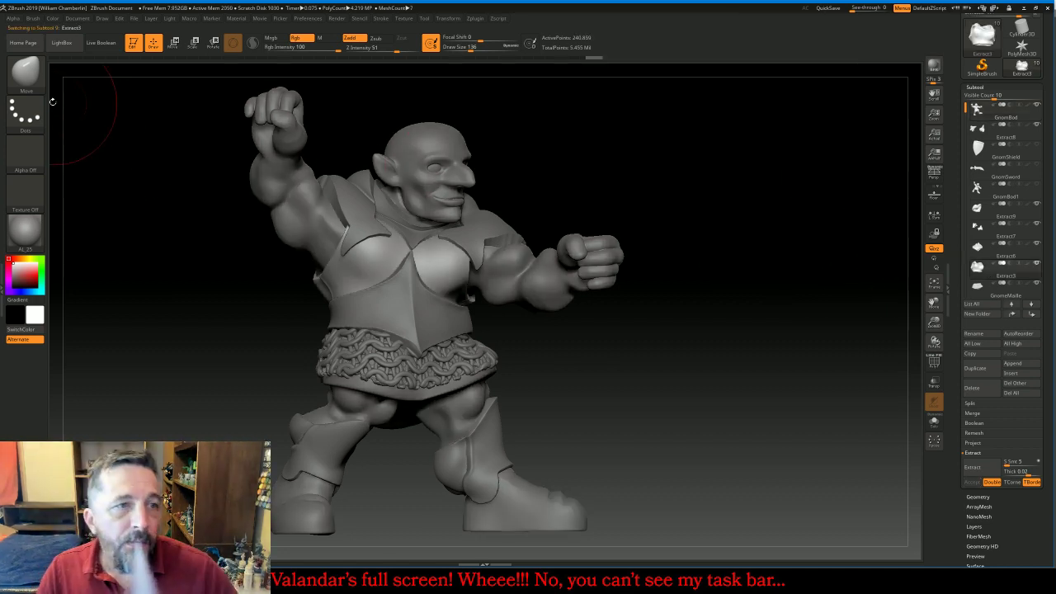
left_click(25, 72)
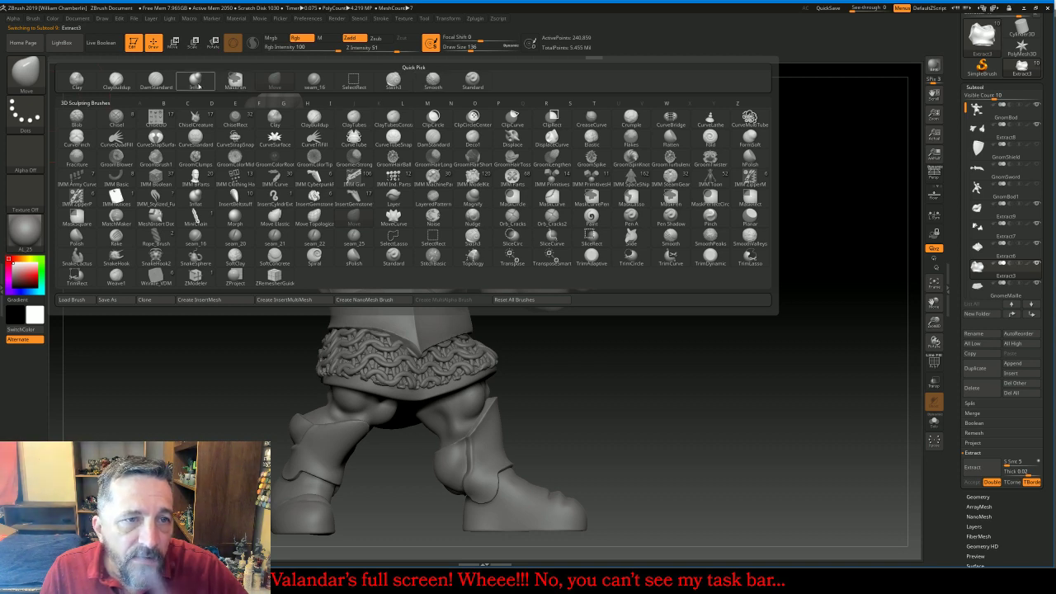
left_click(156, 81)
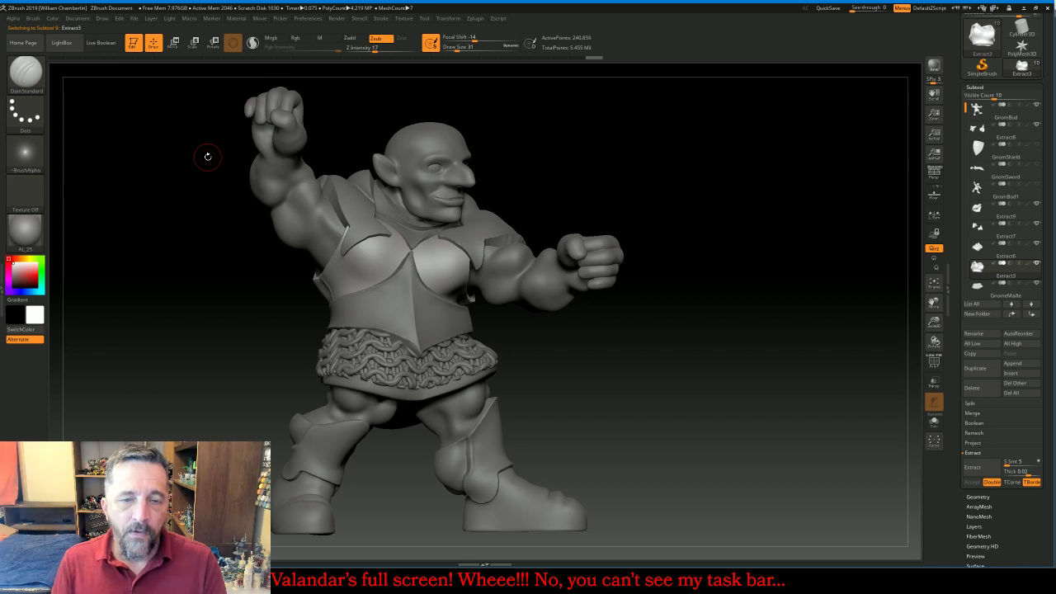
left_click_drag(802, 229, 825, 213)
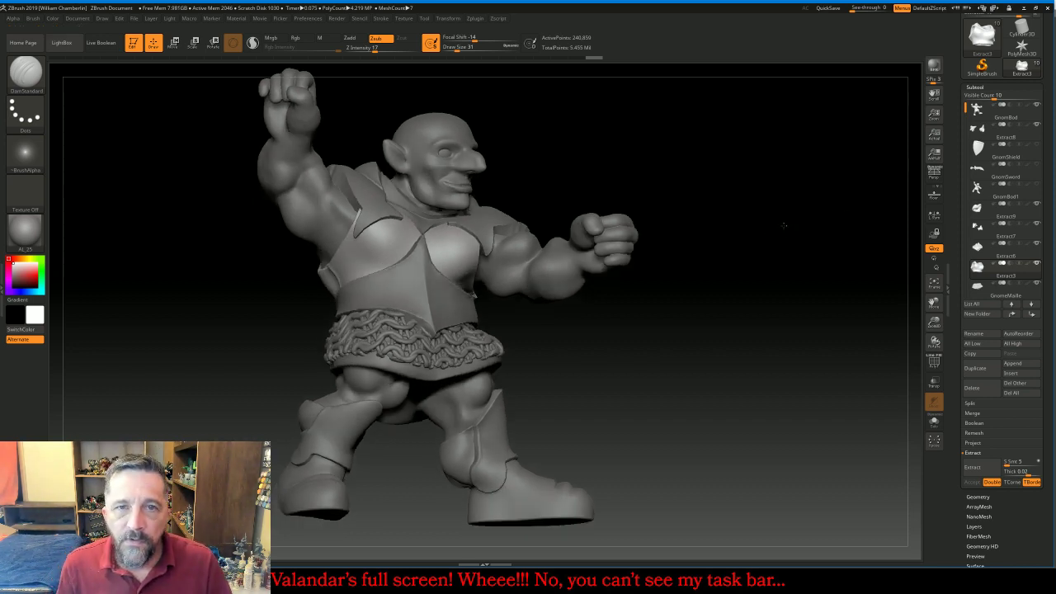
scroll(1001, 91, "up", 5)
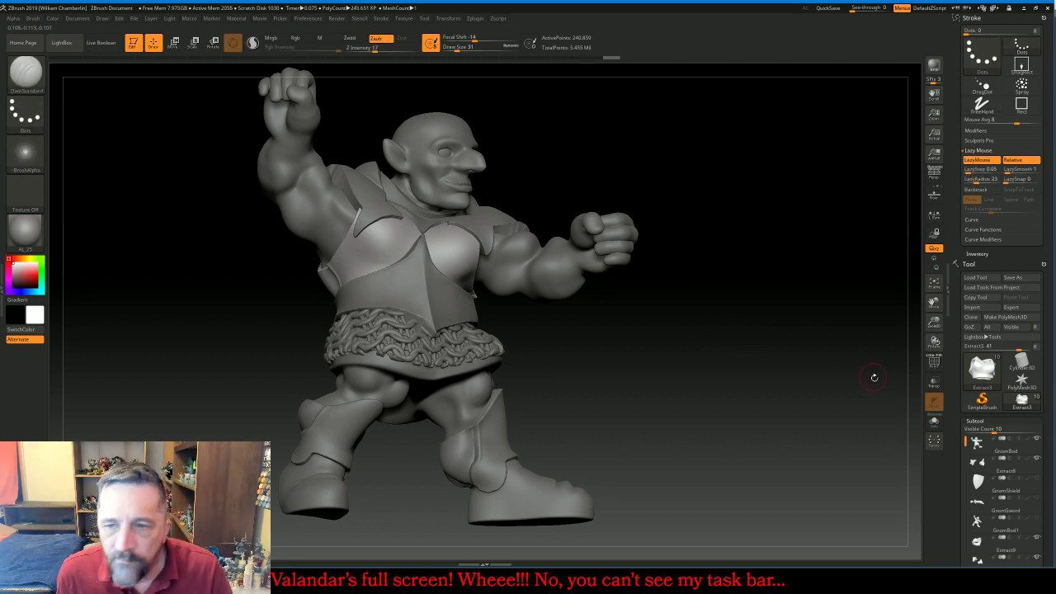
left_click(933, 382)
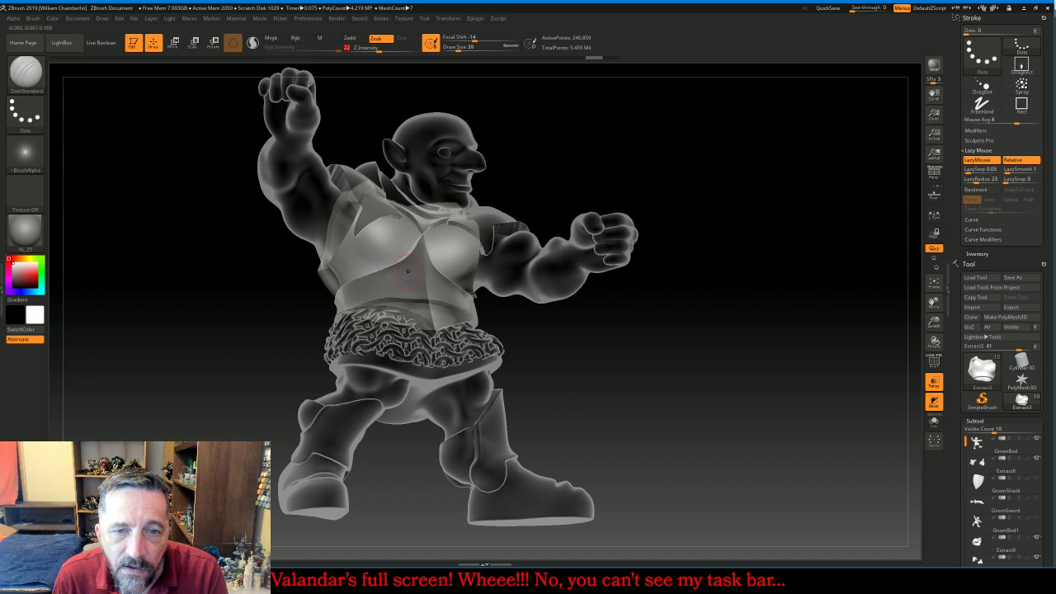
left_click_drag(594, 363, 494, 274)
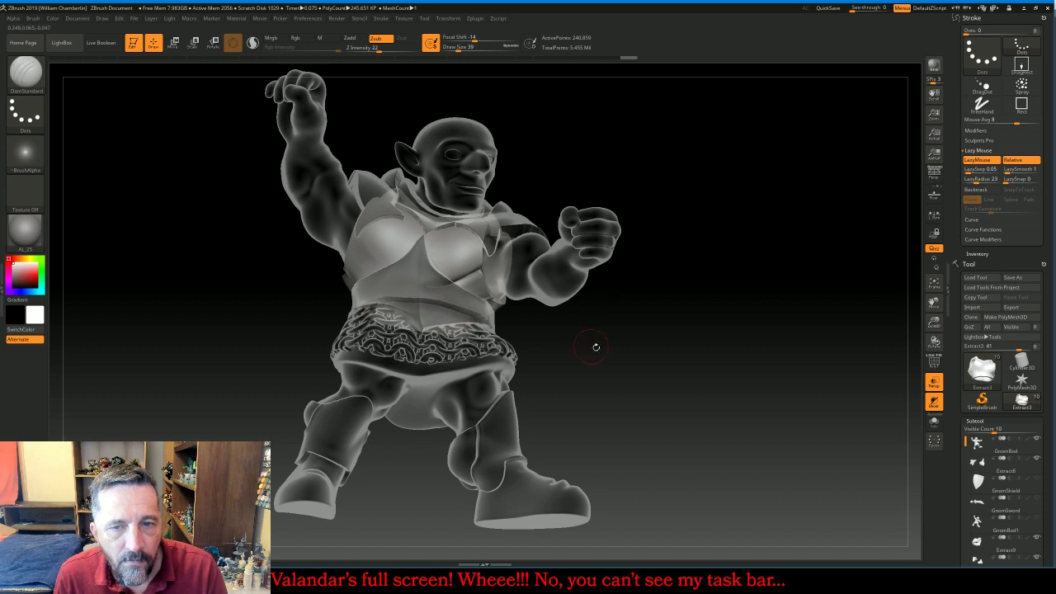
Continue the carved seam around the side and back of Extract3, and turn off ghost transparency
left_click_drag(596, 347, 443, 265)
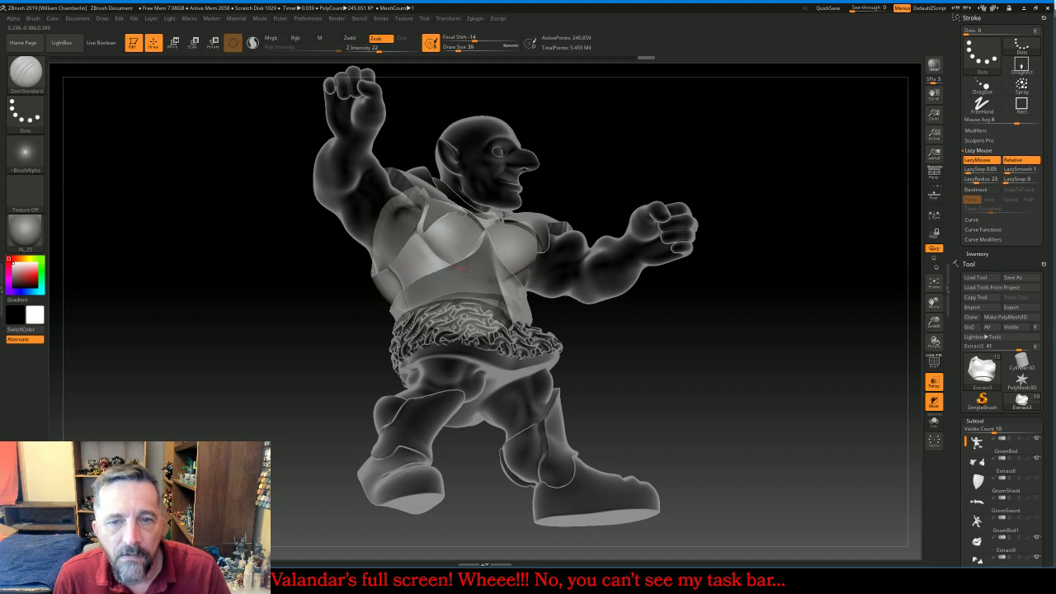
mouse_move(807, 275)
left_mouse_down()
mouse_move(796, 291)
mouse_move(784, 285)
mouse_move(763, 247)
mouse_move(792, 198)
mouse_move(830, 189)
mouse_move(814, 189)
left_mouse_up()
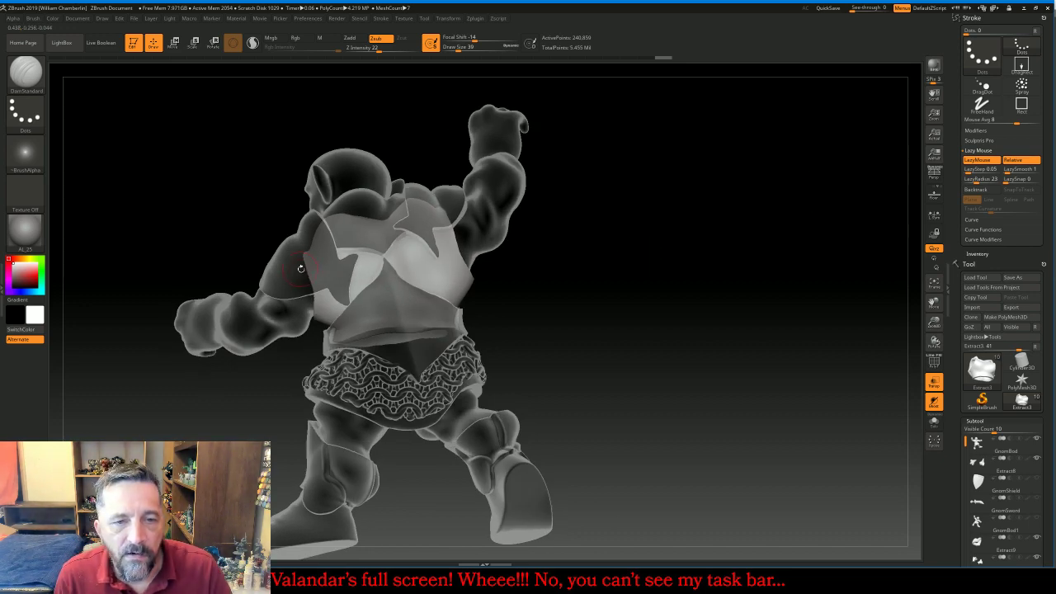
mouse_move(301, 269)
left_mouse_down()
mouse_move(363, 274)
mouse_move(301, 273)
left_mouse_up()
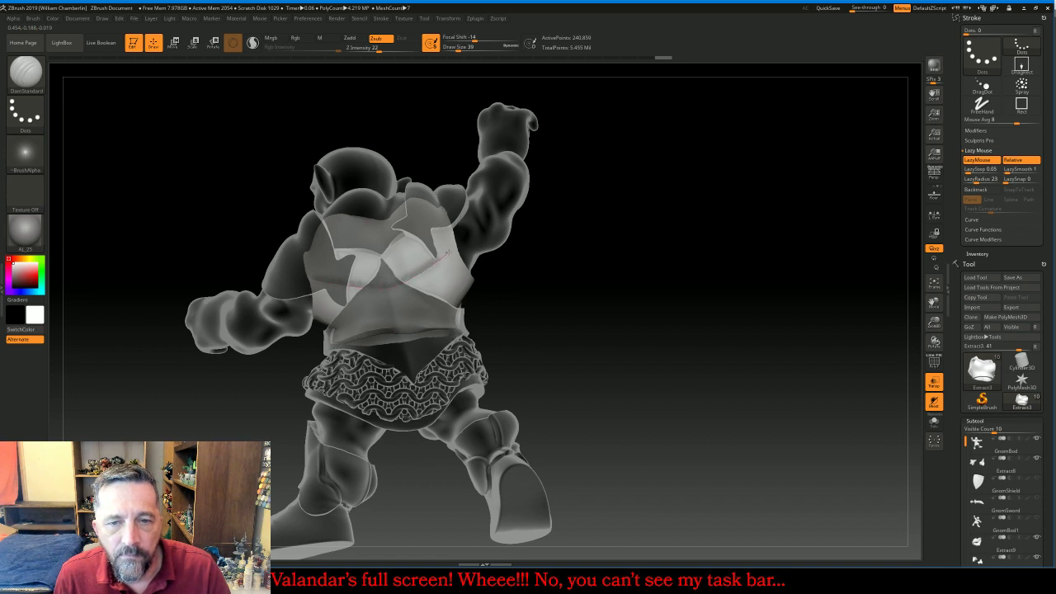
left_click_drag(464, 240, 469, 237)
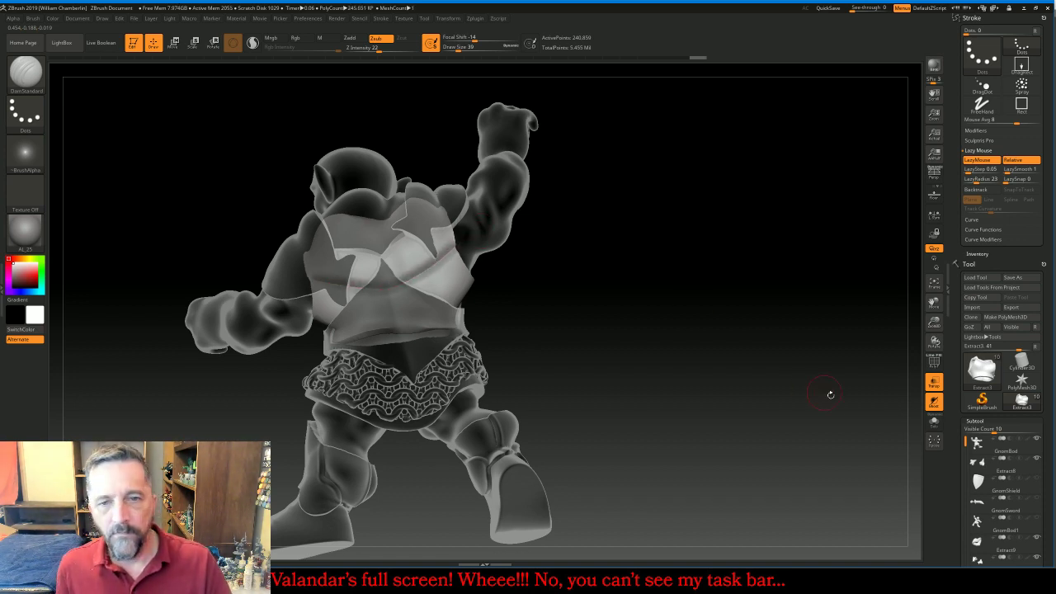
left_click(934, 383)
Show the sword and shield subtools with the armoured figure in full view, and make GnomBod the active subtool
mouse_move(757, 342)
left_mouse_down()
mouse_move(825, 325)
mouse_move(807, 317)
left_mouse_up()
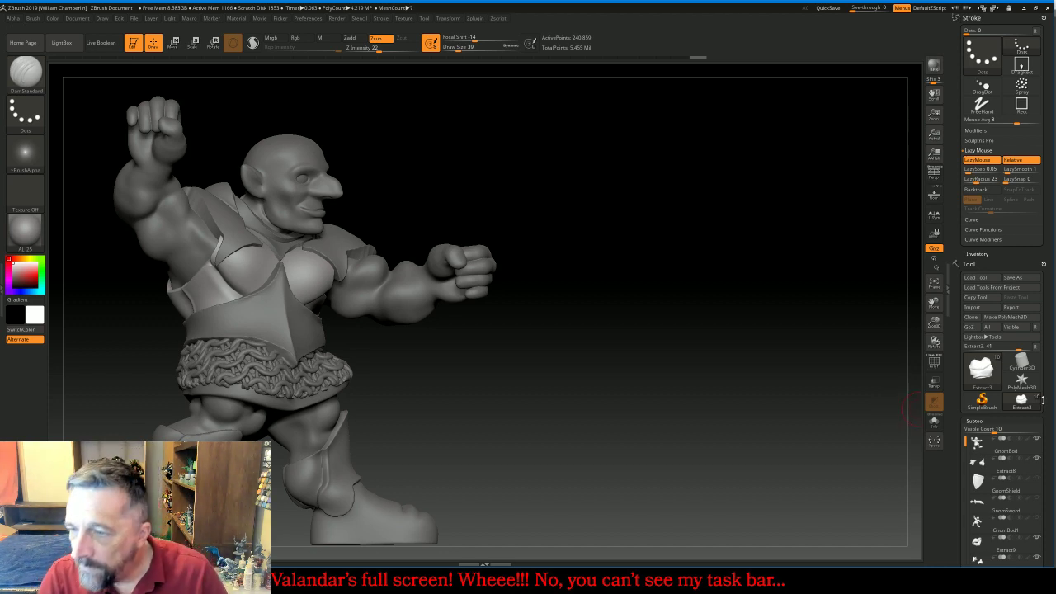
scroll(1042, 413, "down", 4)
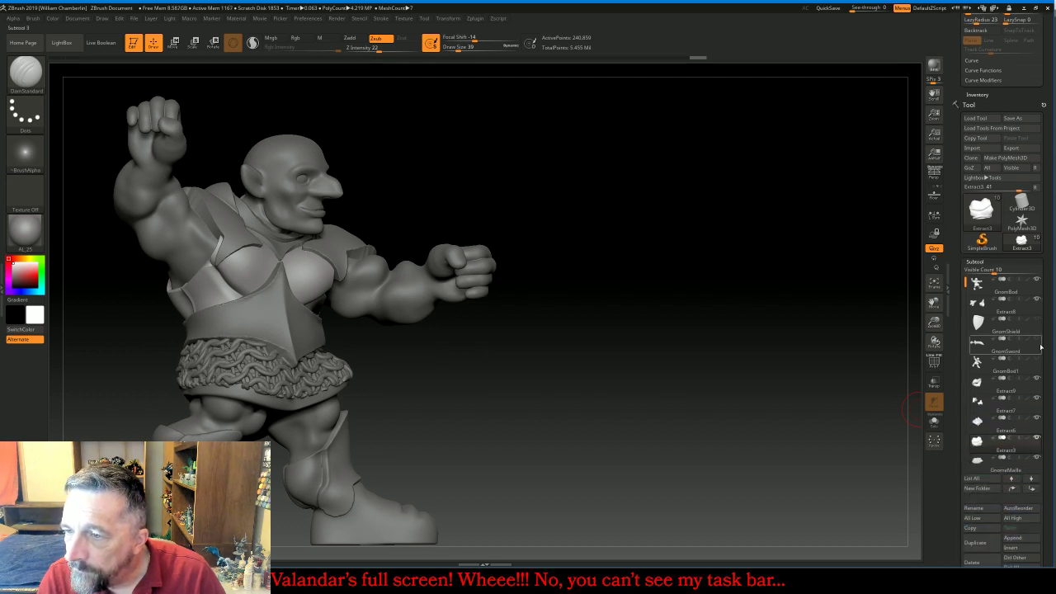
left_click(1037, 339)
left_click(1037, 320)
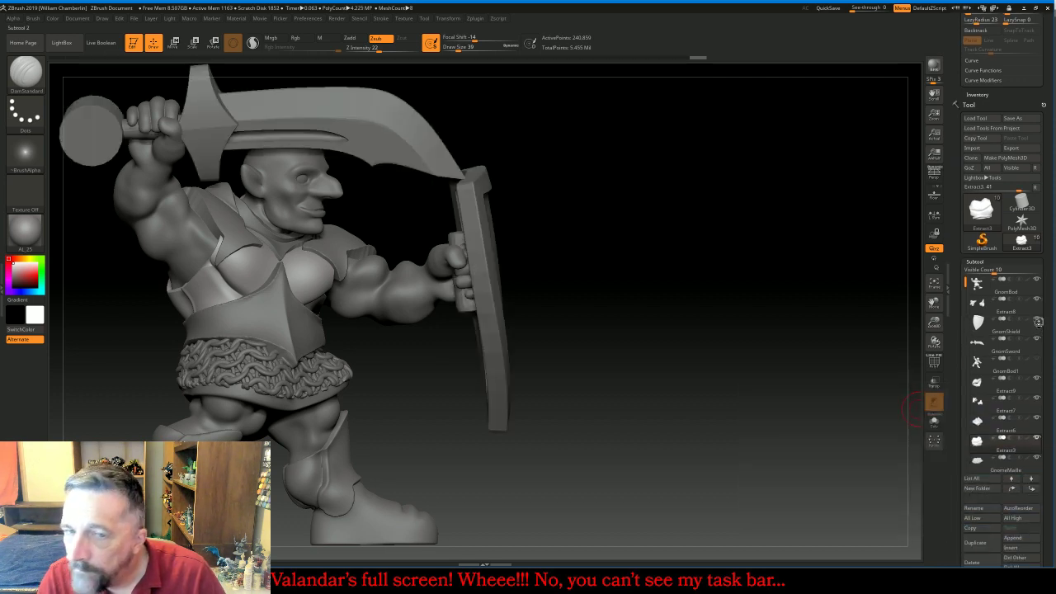
left_click_drag(858, 330, 830, 333)
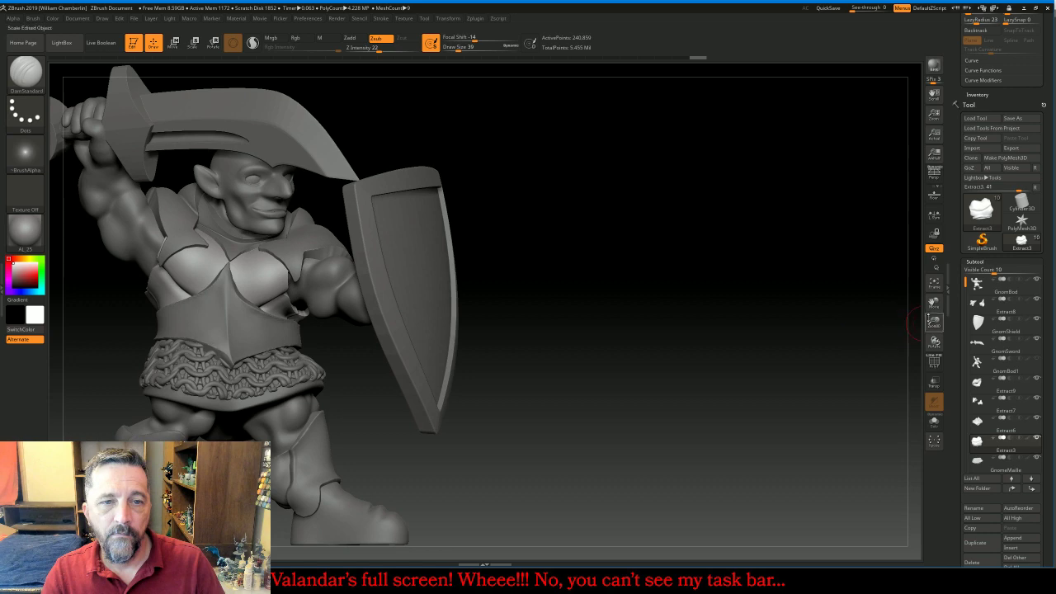
left_click(935, 285)
left_click(935, 285)
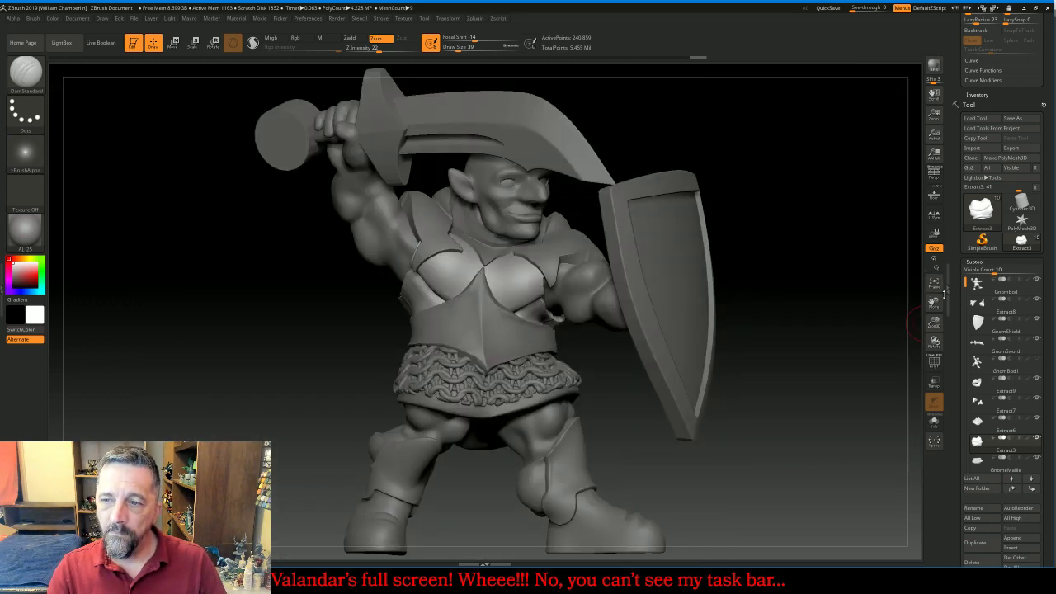
left_click_drag(933, 318, 928, 287)
left_click_drag(719, 340, 910, 255)
left_click(977, 283)
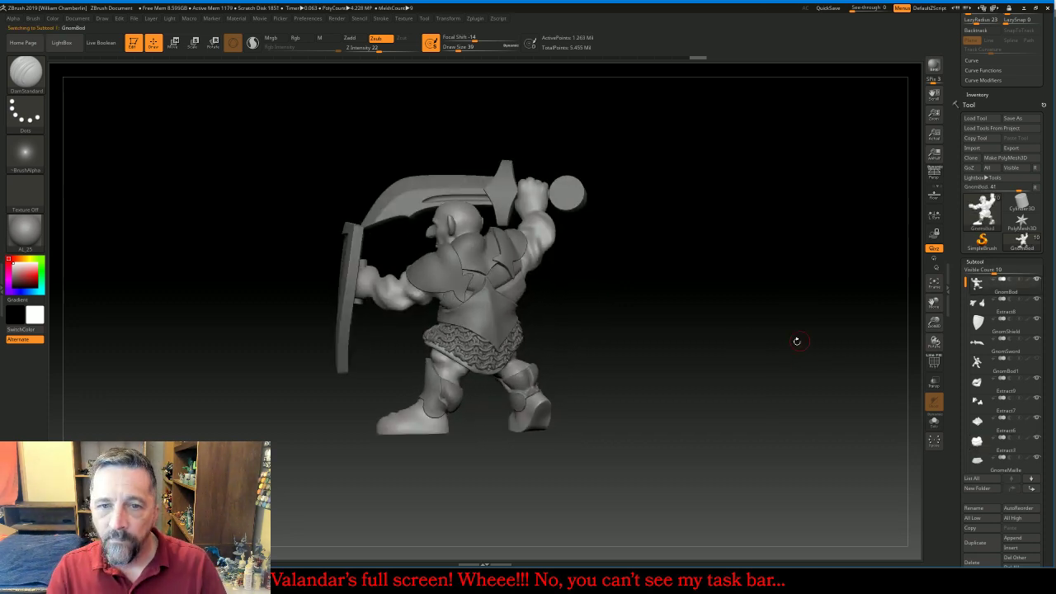
Hide the detailed GnomBod, Extract8, shield and sword subtools, and make the smooth GnomBod1 body visible and active
mouse_move(797, 338)
left_mouse_down()
mouse_move(855, 347)
mouse_move(796, 344)
left_mouse_up()
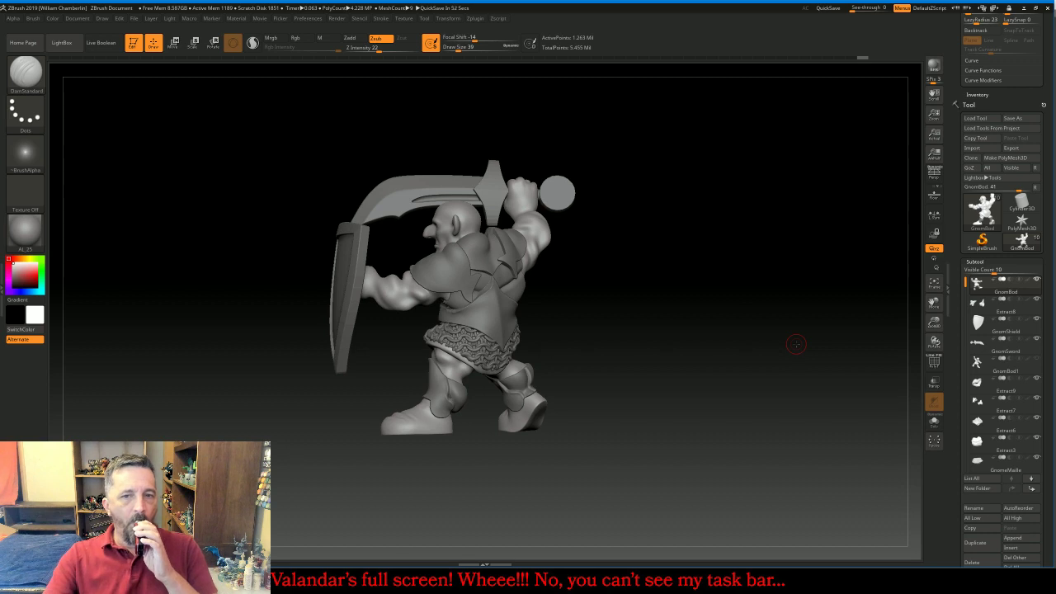
left_click_drag(765, 333, 880, 320)
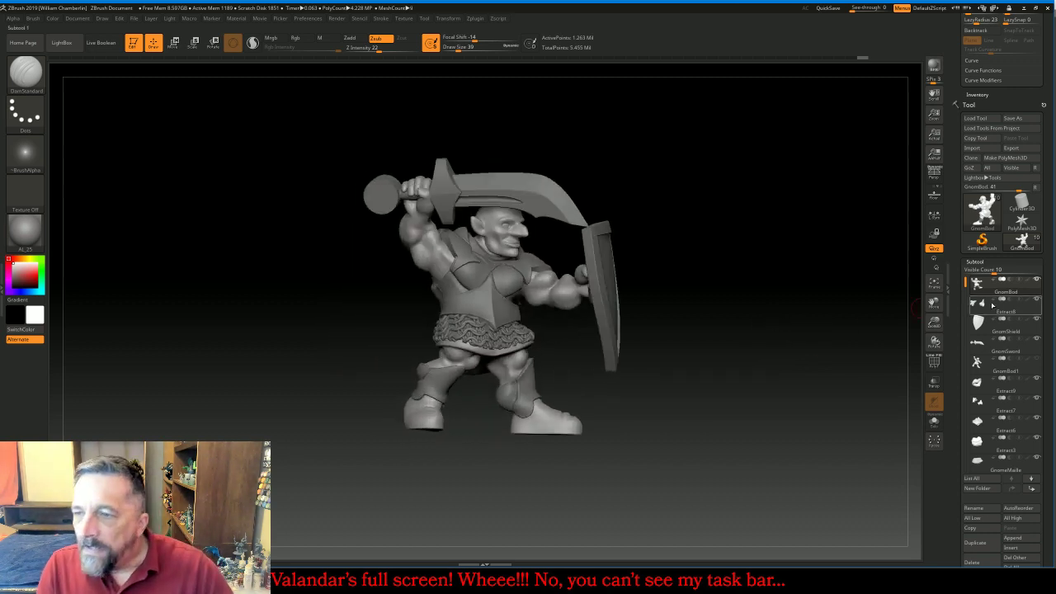
left_click(1040, 322)
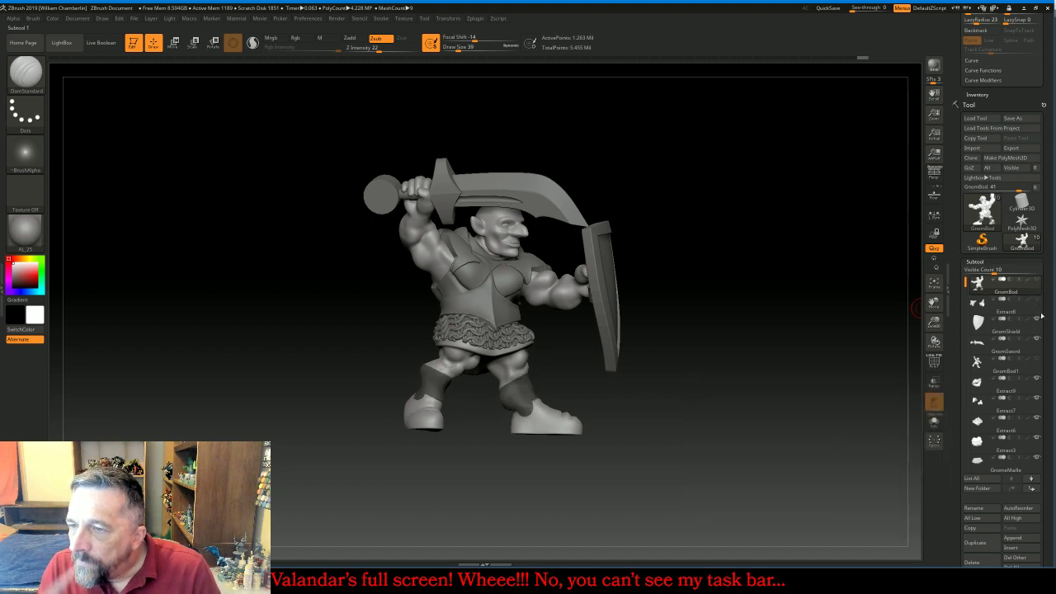
left_click(1039, 321)
left_click(1039, 328)
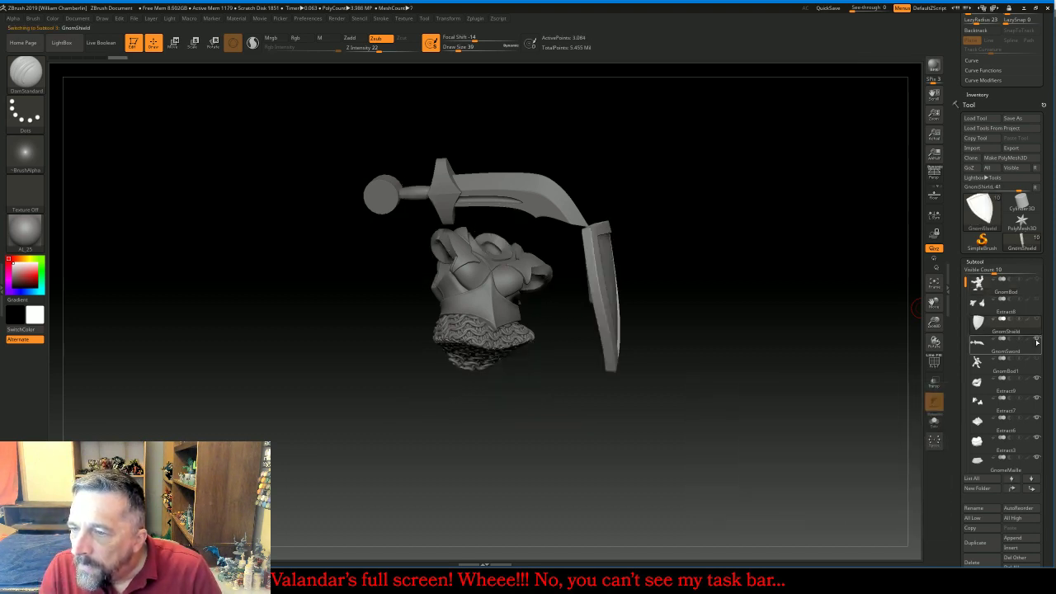
left_click(1037, 340)
left_click(1039, 358)
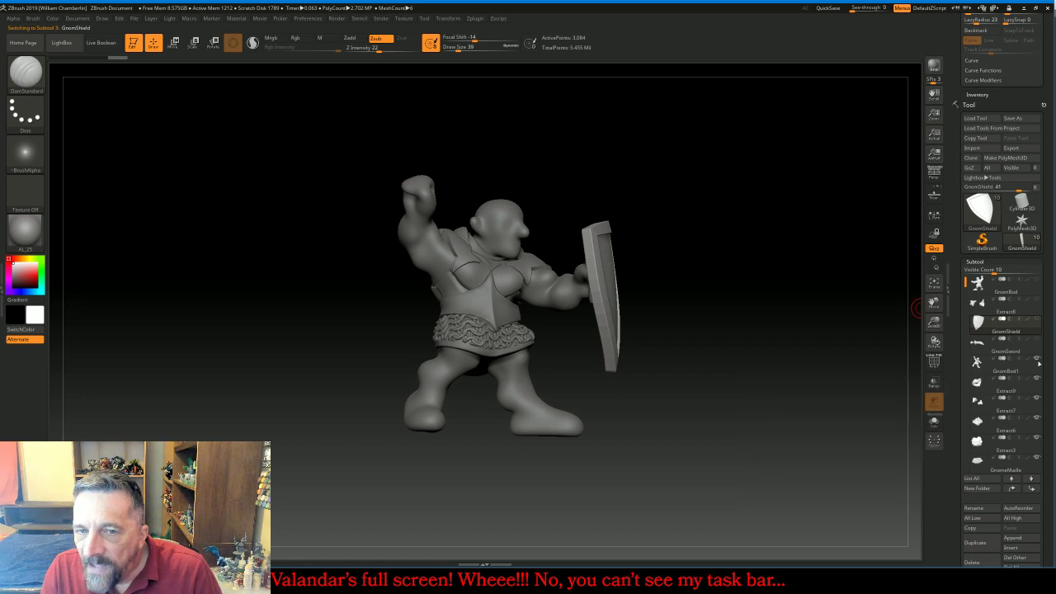
left_click(1007, 367)
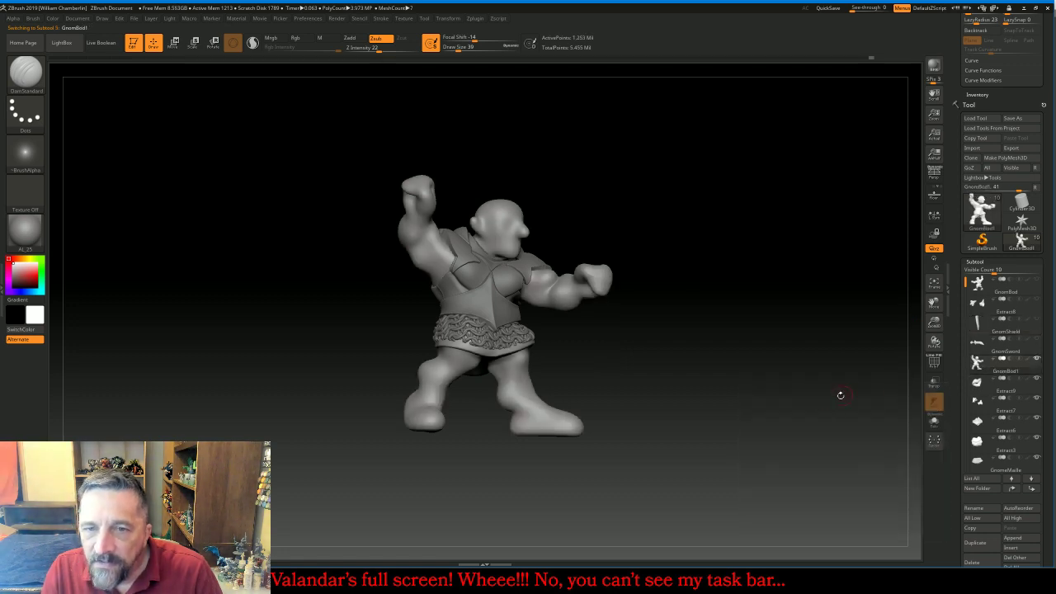
Mask a band around the outstretched forearm of GnomBod1, widening it toward the wrist
left_click_drag(823, 399, 873, 408)
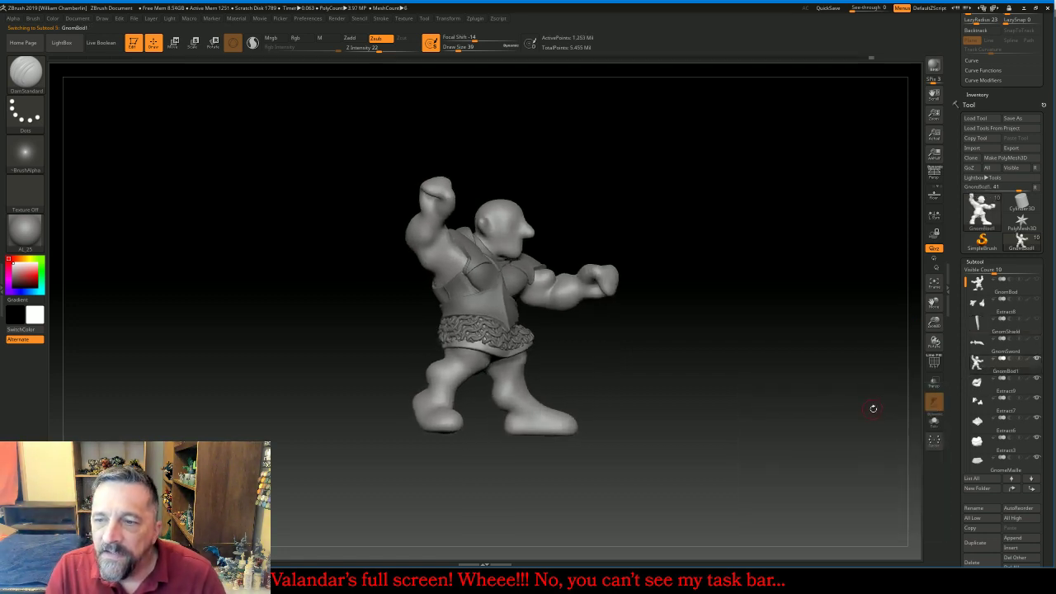
left_click_drag(934, 324, 934, 379)
mouse_move(829, 396)
left_mouse_down()
mouse_move(807, 425)
mouse_move(818, 413)
left_mouse_up()
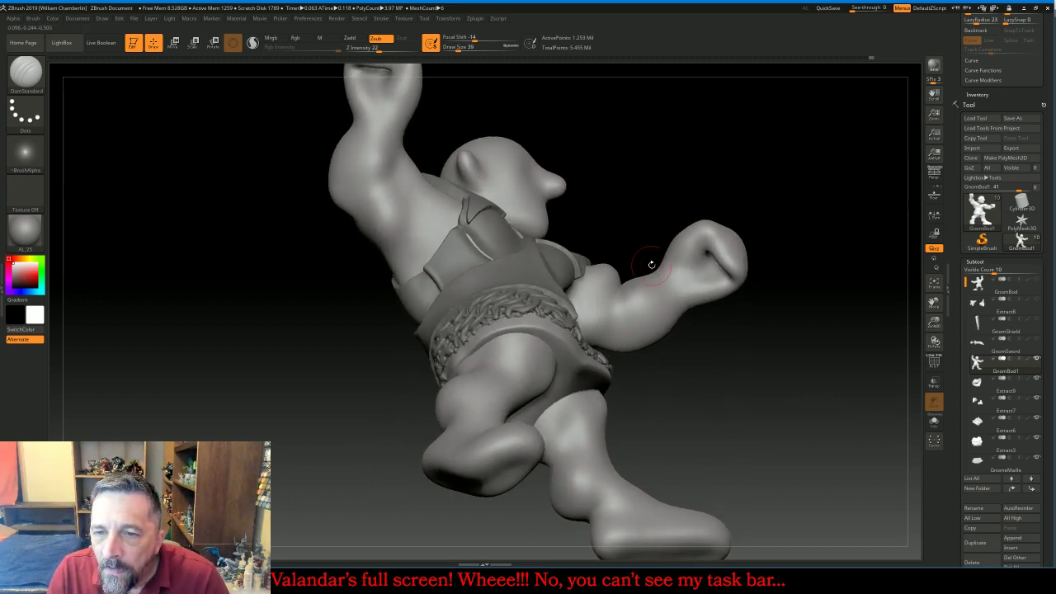
key("ctrl")
left_click_drag(644, 302, 622, 385, "ctrl")
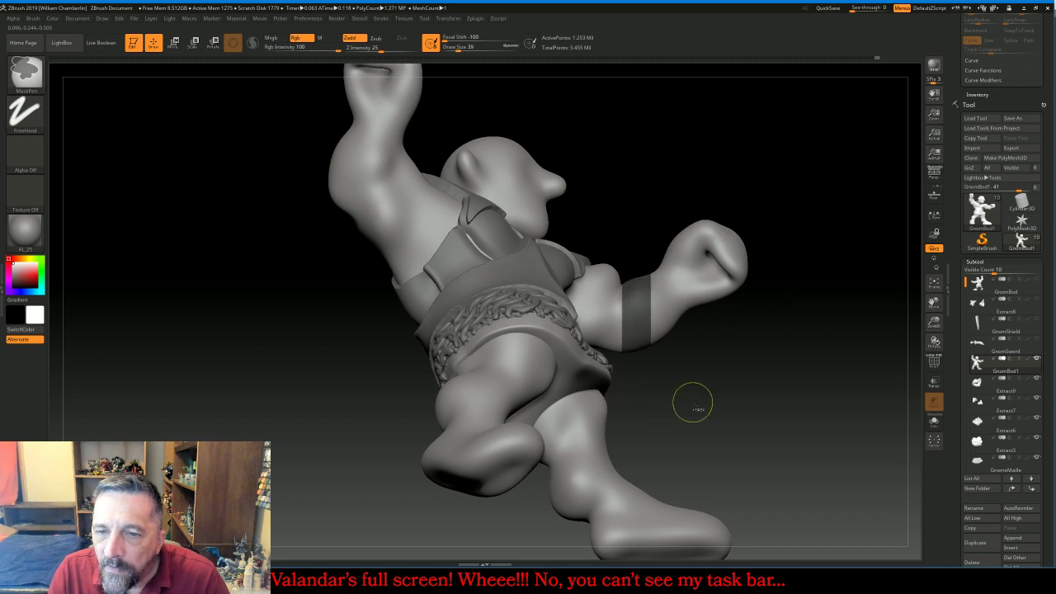
mouse_move(797, 417)
left_mouse_down()
mouse_move(763, 408)
mouse_move(774, 385)
mouse_move(809, 408)
left_mouse_up()
key("ctrl")
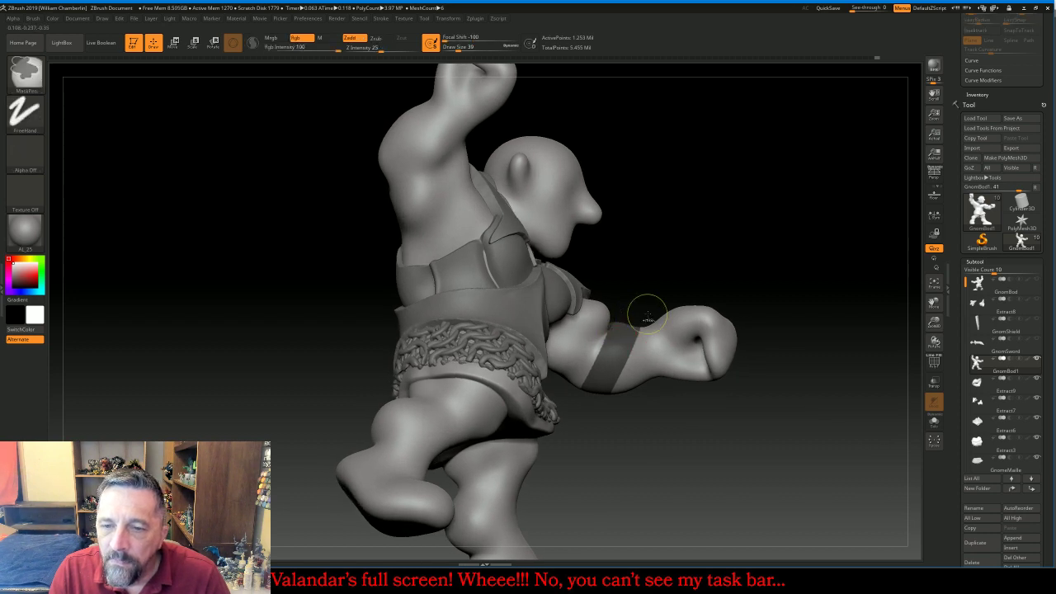
mouse_move(646, 315)
left_mouse_down("ctrl")
mouse_move(635, 369)
mouse_move(612, 405)
mouse_move(632, 413)
mouse_move(606, 367)
left_mouse_up("ctrl")
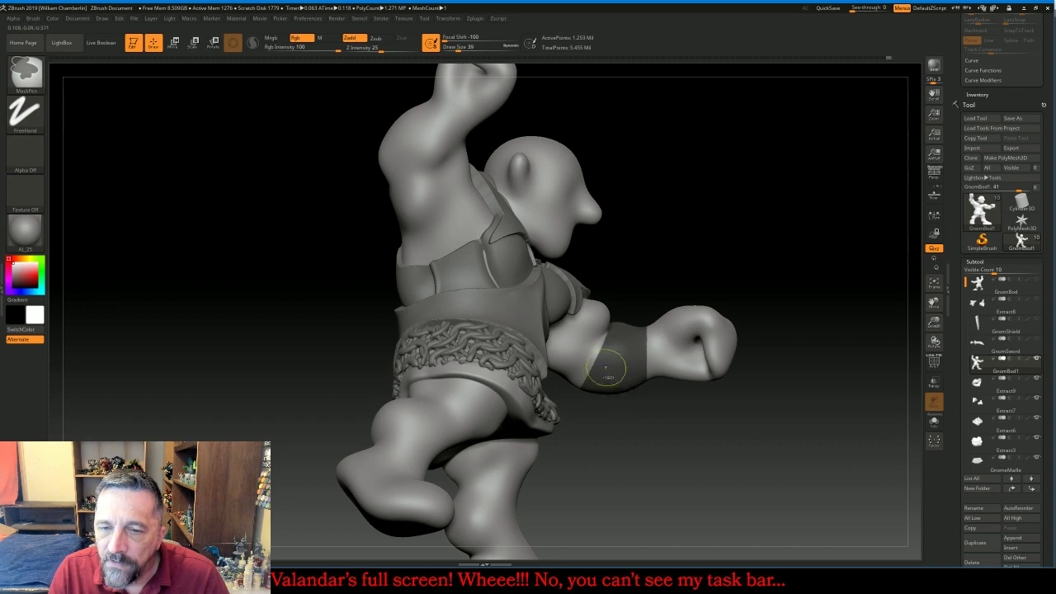
Mask a matching band around the raised forearm of GnomBod1, filling it up to the wrist
mouse_move(684, 451)
left_mouse_down()
mouse_move(641, 370)
mouse_move(607, 347)
mouse_move(813, 247)
mouse_move(768, 258)
left_mouse_up()
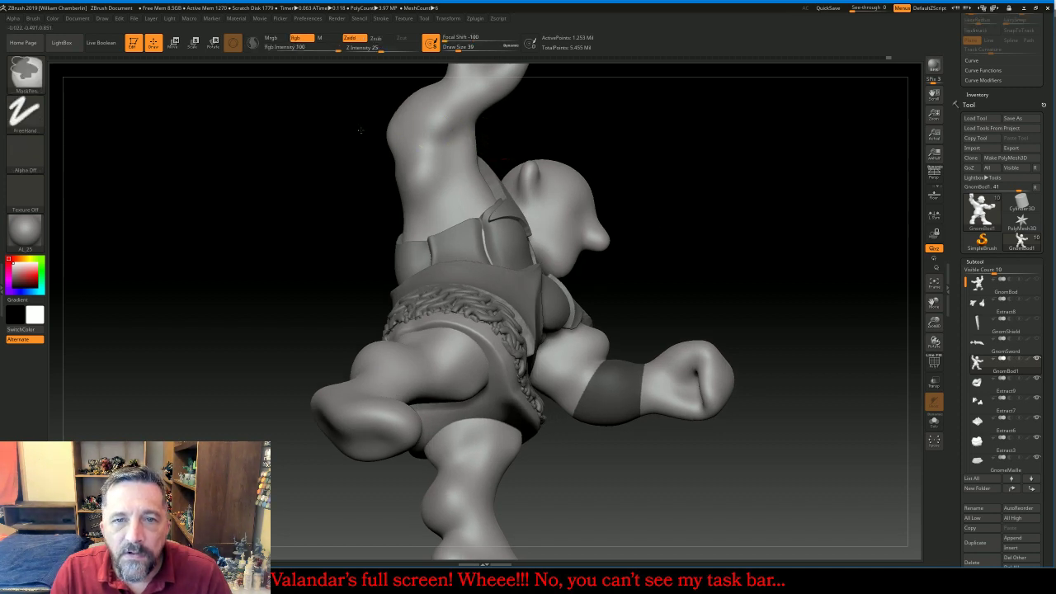
left_click_drag(360, 129, 498, 110, "ctrl")
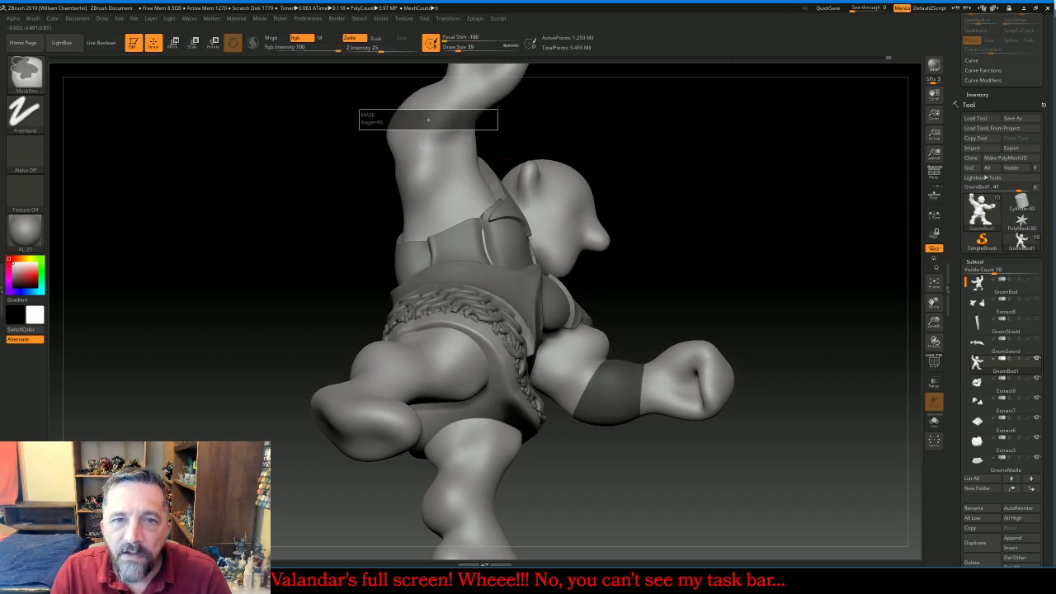
left_click_drag(428, 119, 498, 113, "ctrl")
mouse_move(687, 163)
left_mouse_down()
mouse_move(720, 211)
mouse_move(719, 193)
mouse_move(777, 208)
mouse_move(767, 206)
left_mouse_up()
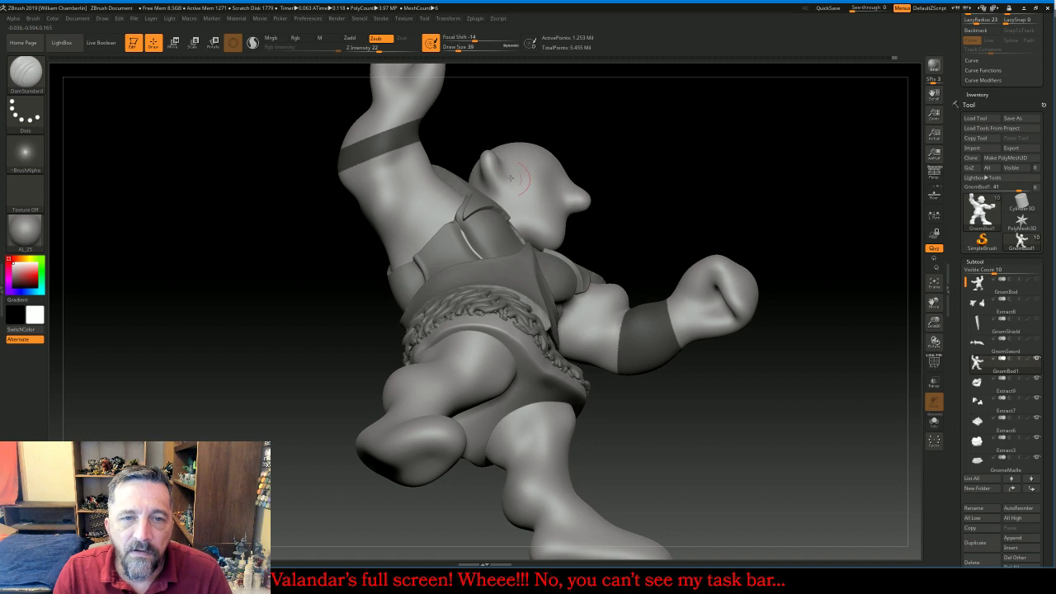
key("ctrl")
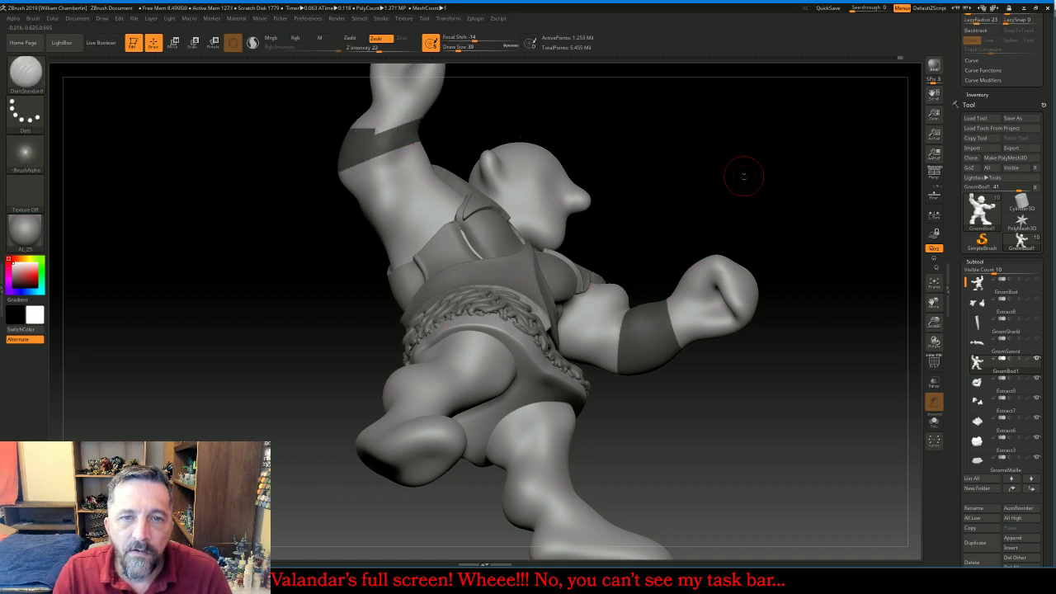
mouse_move(742, 172)
left_mouse_down()
mouse_move(751, 196)
mouse_move(745, 187)
mouse_move(800, 187)
mouse_move(715, 177)
left_mouse_up()
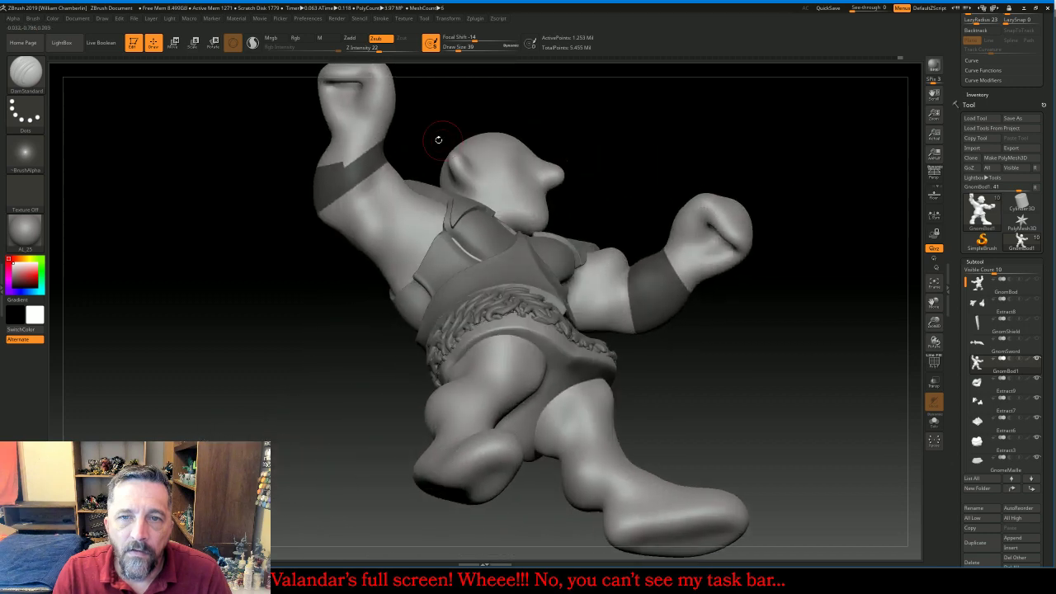
key("ctrl")
mouse_move(401, 142)
left_mouse_down("ctrl")
mouse_move(306, 143)
mouse_move(293, 157)
mouse_move(376, 155)
mouse_move(363, 157)
left_mouse_up("ctrl")
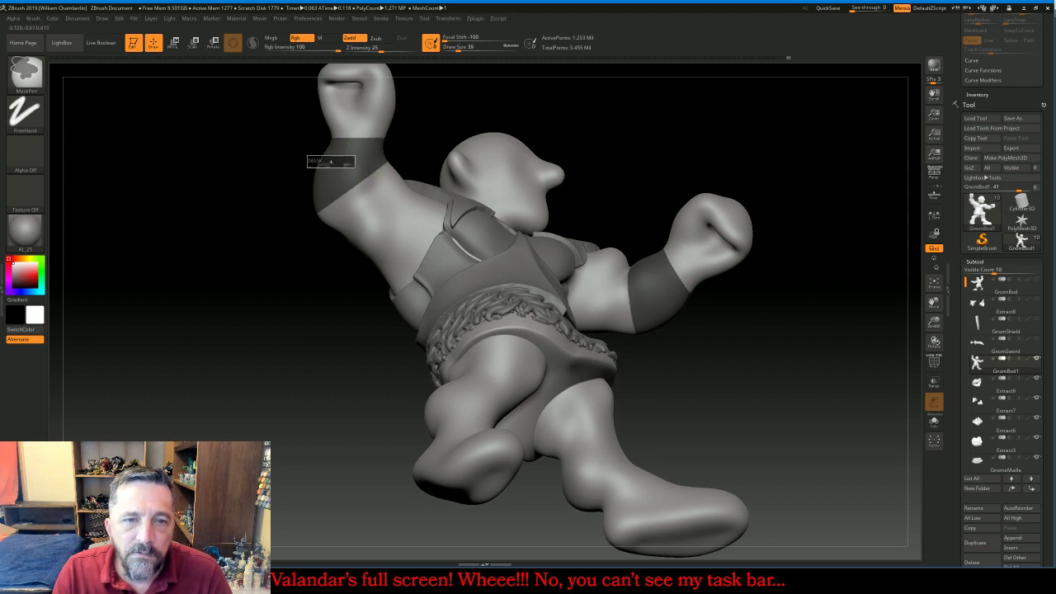
Extract the masked forearm bands as a new bracer subtool with a thickness of 0.02, and accept the result
mouse_move(710, 168)
left_mouse_down()
mouse_move(765, 175)
mouse_move(822, 222)
mouse_move(804, 276)
left_mouse_up()
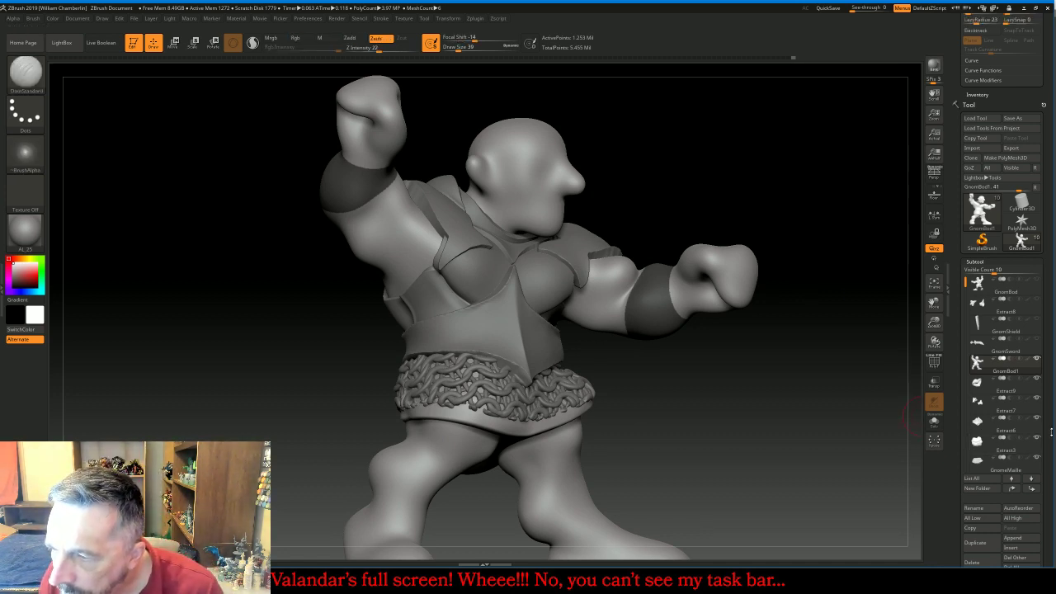
left_click_drag(1051, 432, 1049, 138)
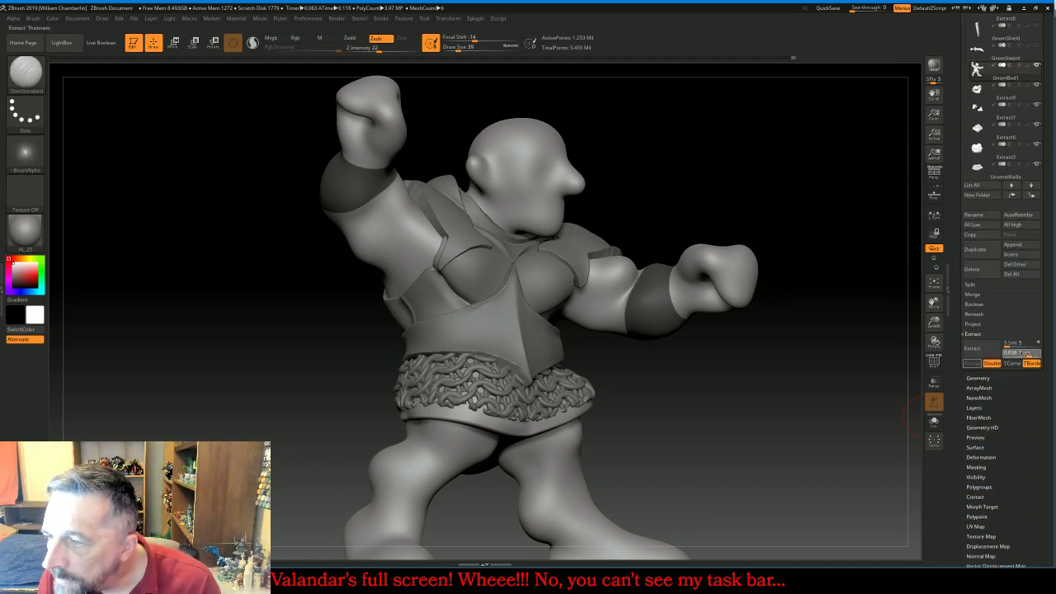
left_click(1023, 354)
type("0.02")
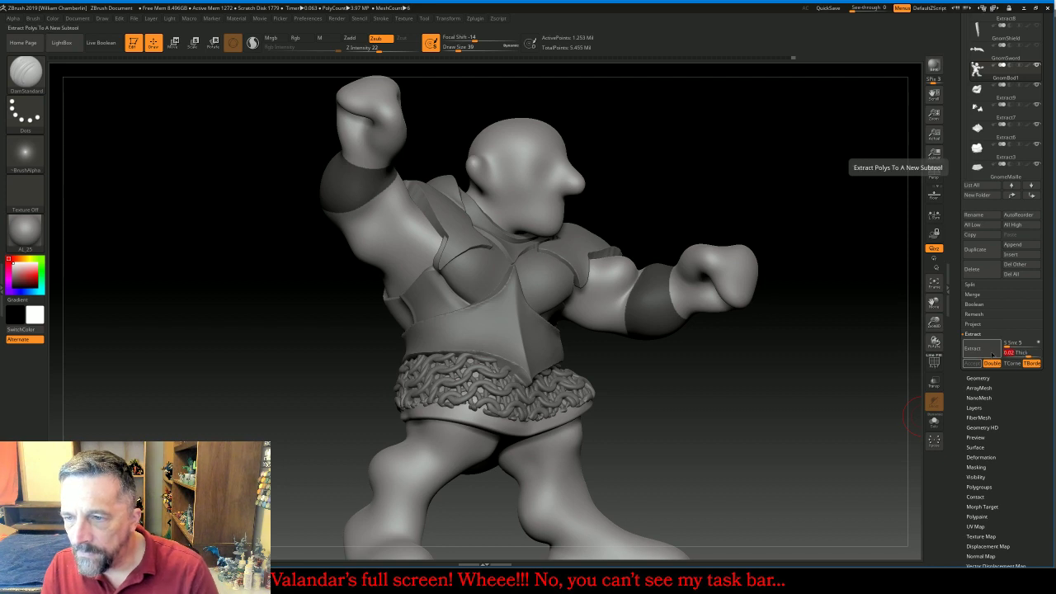
left_click(993, 354)
left_click(971, 363)
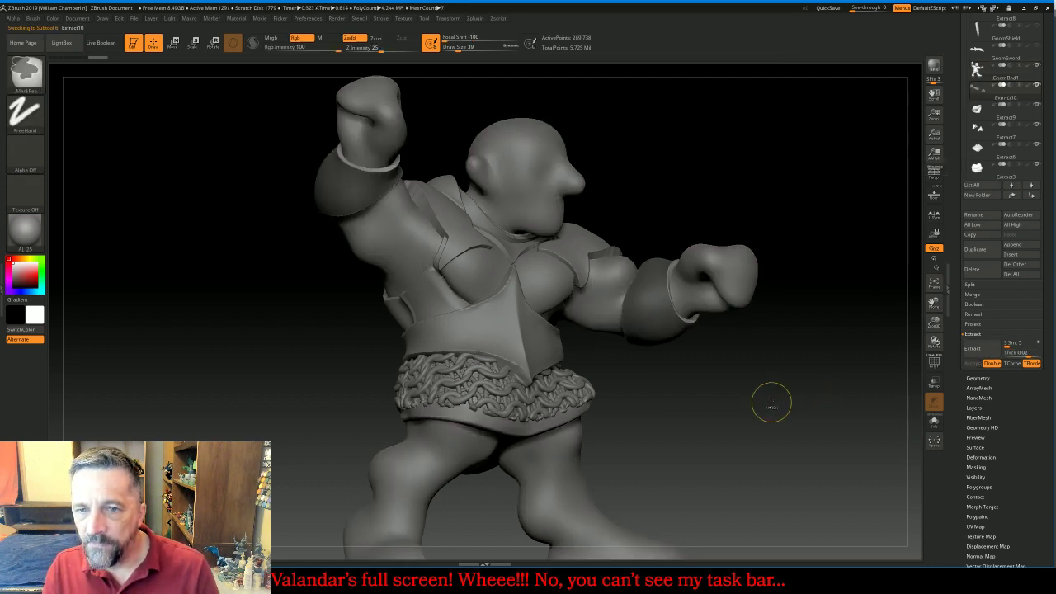
Clear the masks from the extracted bracers and from GnomBod1
left_click_drag(772, 403, 790, 431, "ctrl")
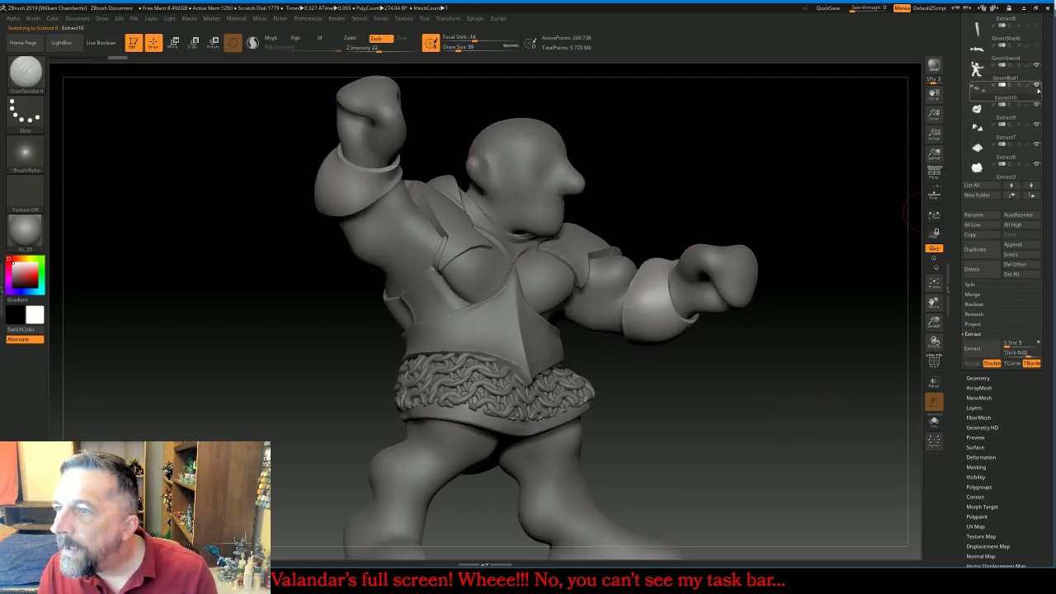
left_click(1003, 78)
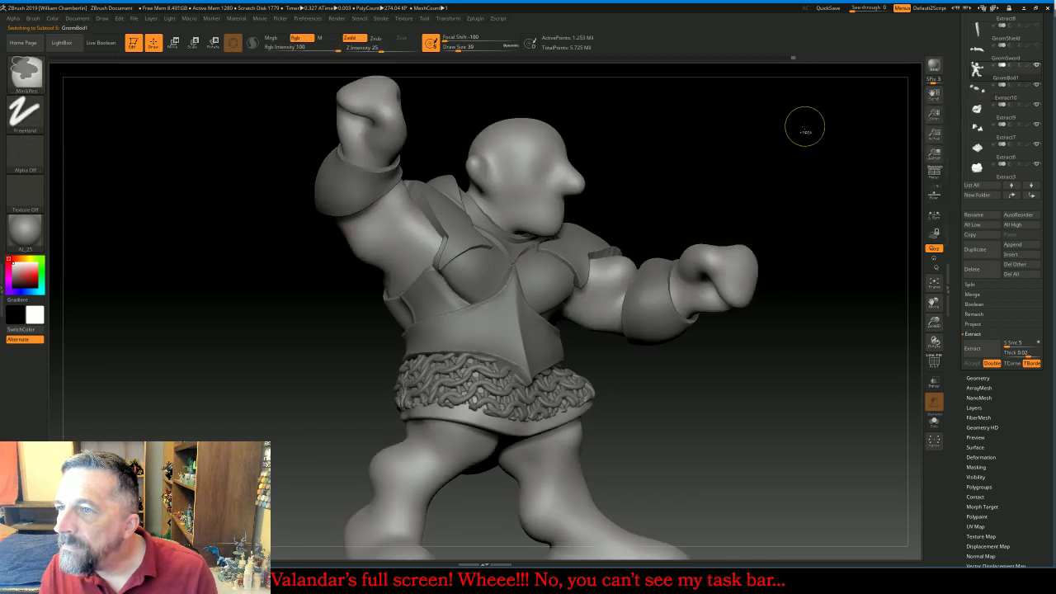
left_click_drag(806, 126, 850, 177, "ctrl")
Hide GnomBod1 and show the detailed GnomBod body instead, with the Extract10 bracers as the active subtool
left_click(1037, 65)
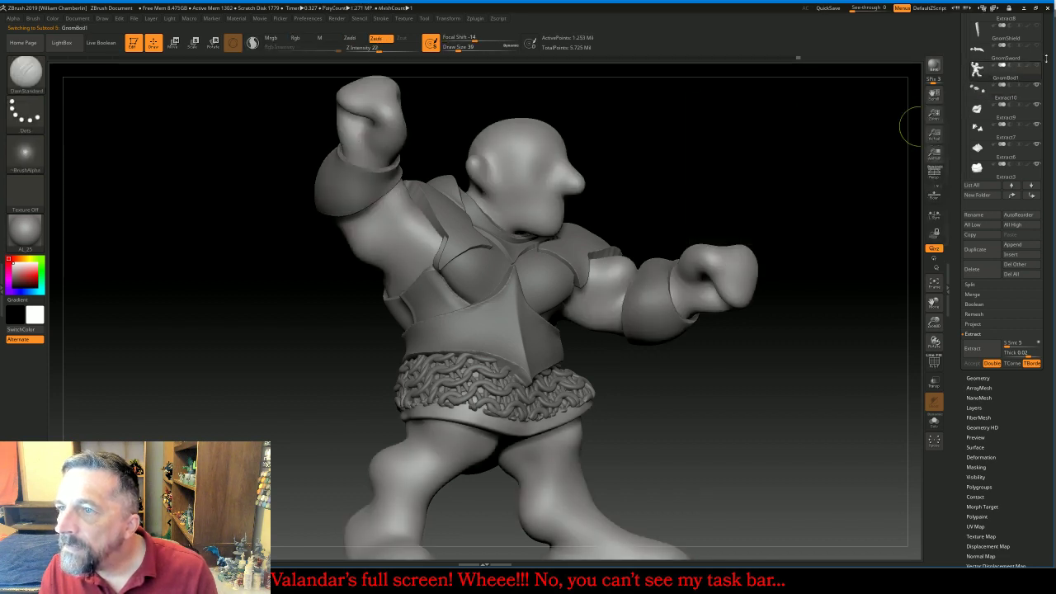
left_click_drag(1046, 59, 1046, 117)
left_click(1037, 45)
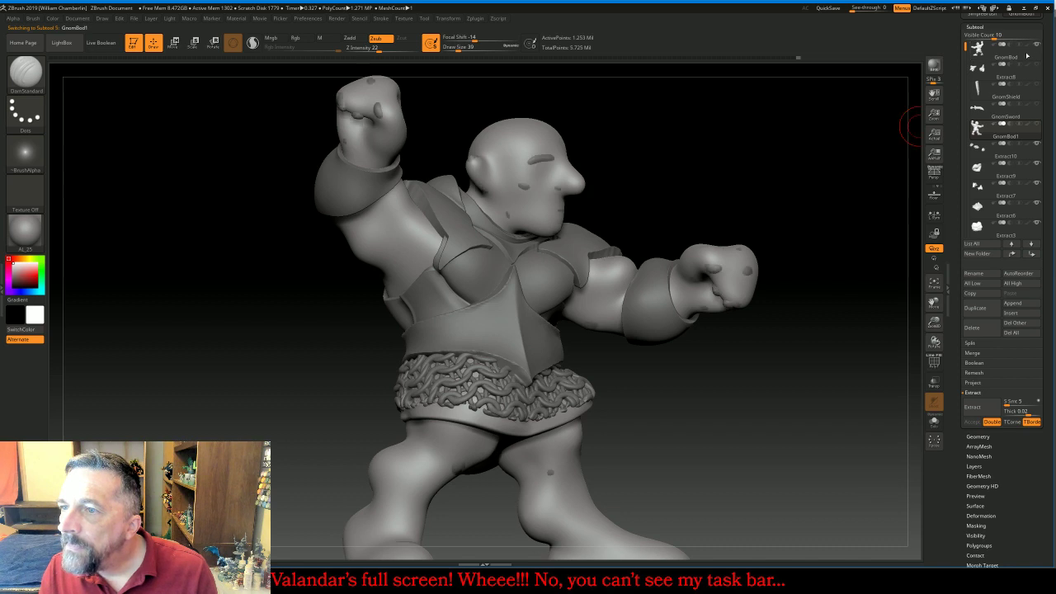
left_click(980, 153)
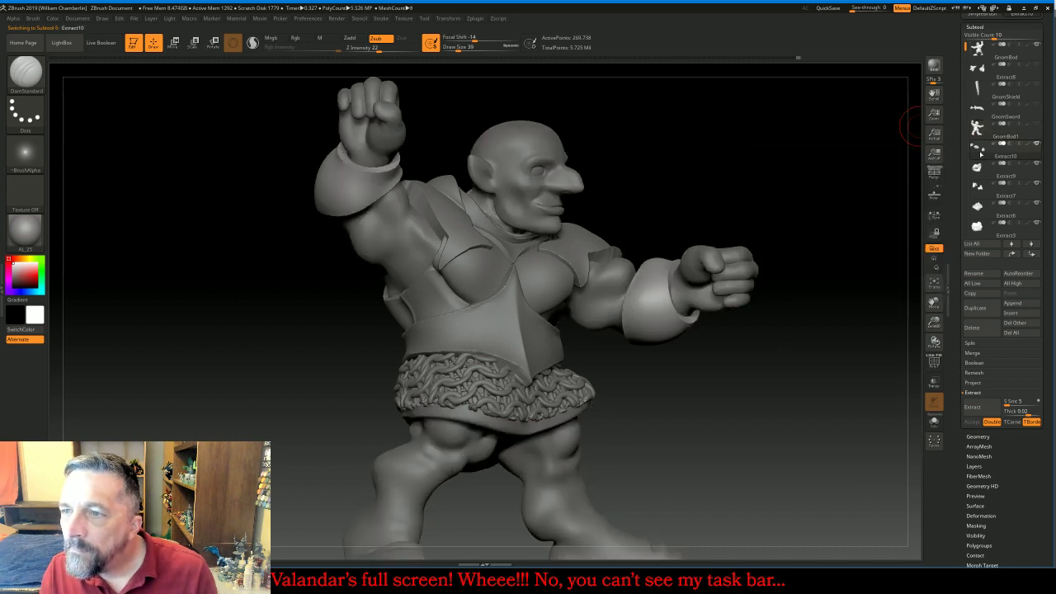
Mask the outer surfaces of the Extract10 bracers, inspecting them with ghost transparency on and turning it off again
left_click_drag(837, 178, 826, 182)
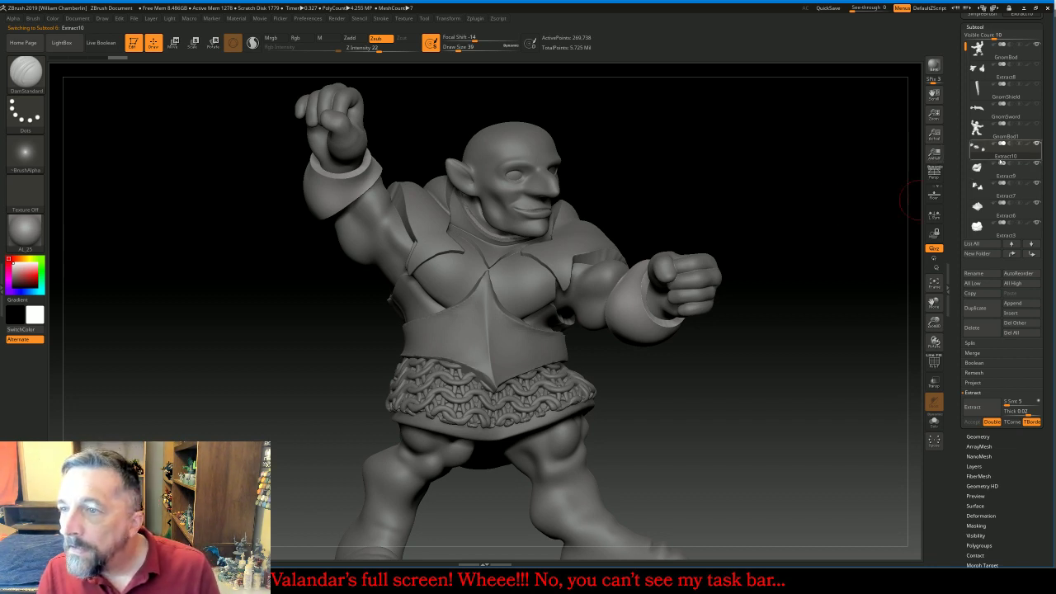
mouse_move(1037, 166)
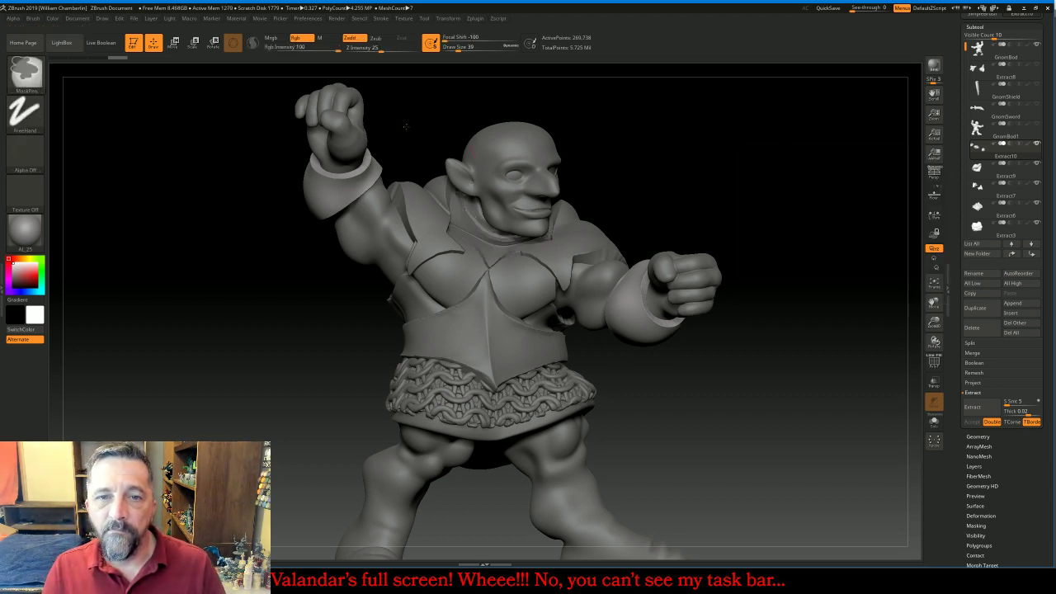
mouse_move(406, 127)
left_mouse_down("ctrl")
mouse_move(514, 240)
mouse_move(594, 290)
mouse_move(606, 317)
left_mouse_up("ctrl")
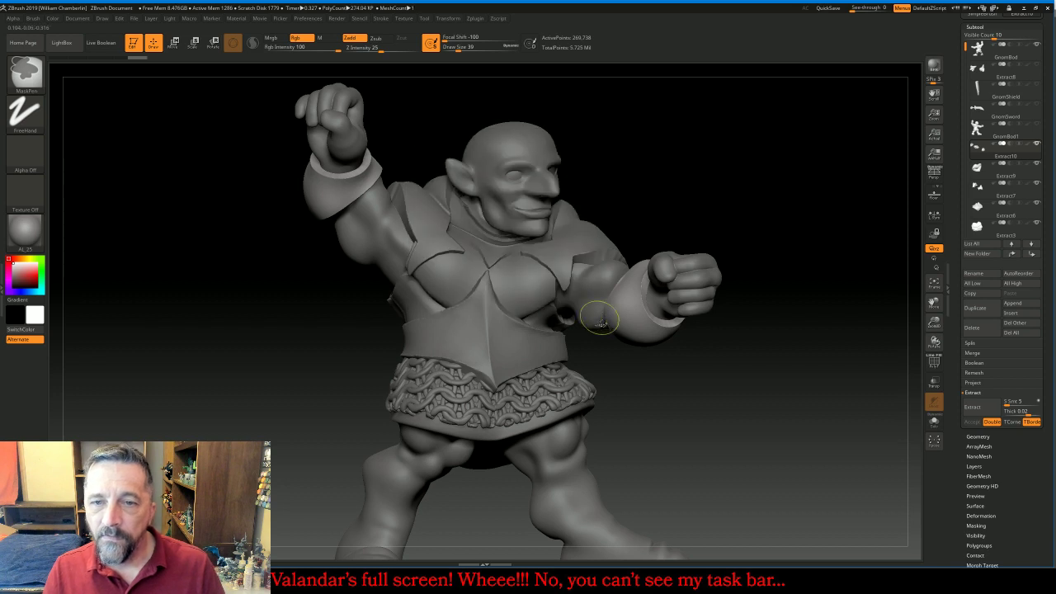
left_click(935, 383)
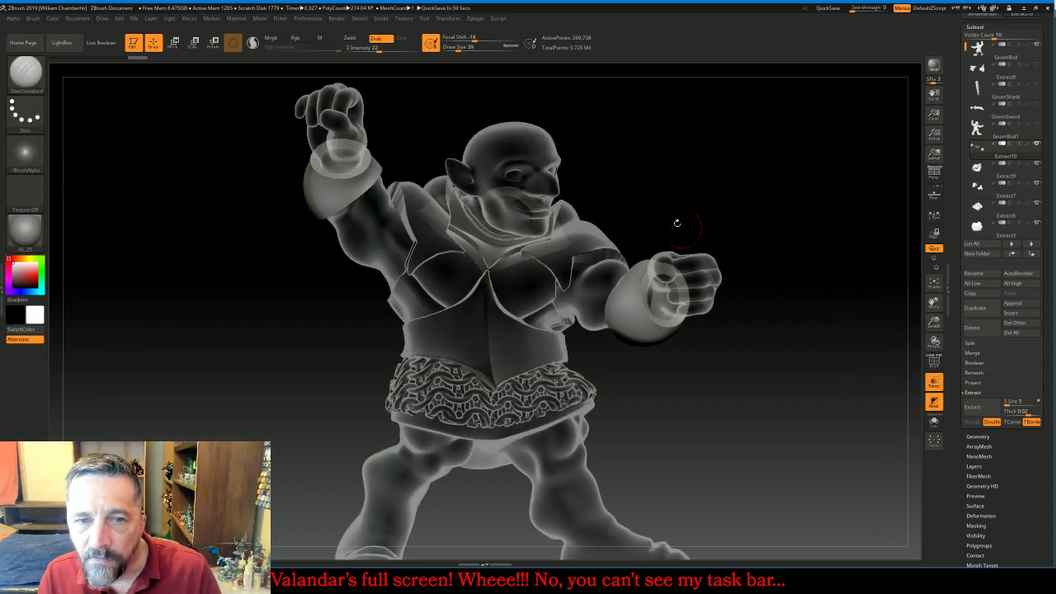
mouse_move(776, 179)
left_mouse_down()
mouse_move(726, 254)
mouse_move(771, 177)
left_mouse_up()
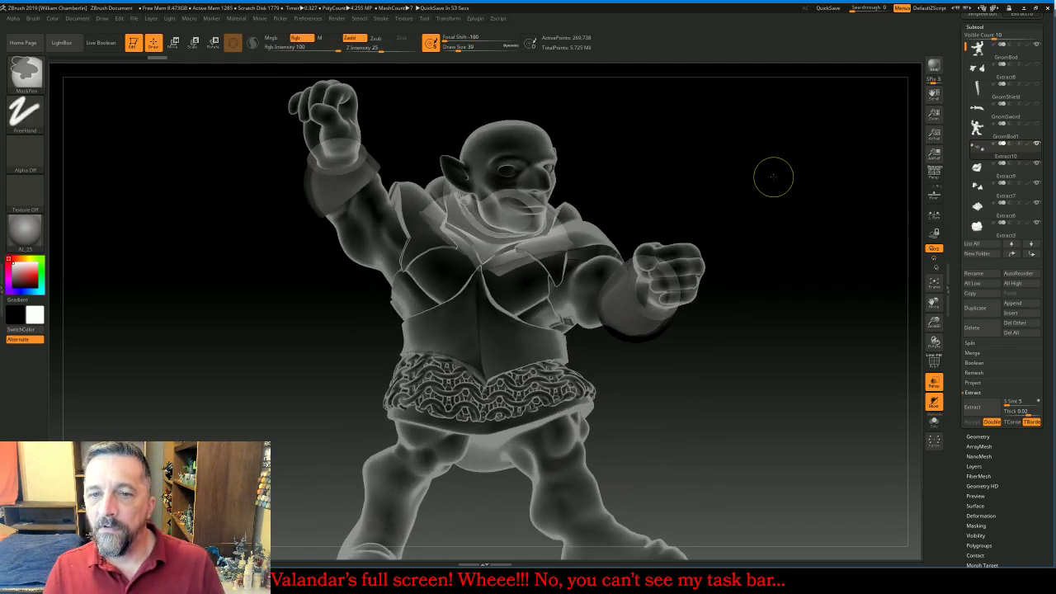
scroll(1018, 458, "down", 4)
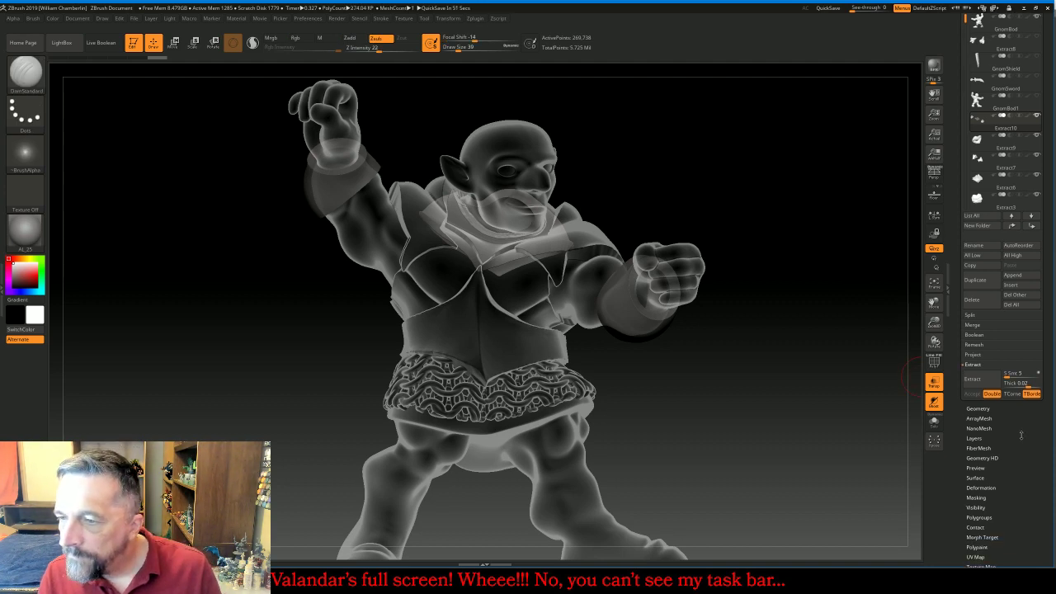
left_click(932, 384)
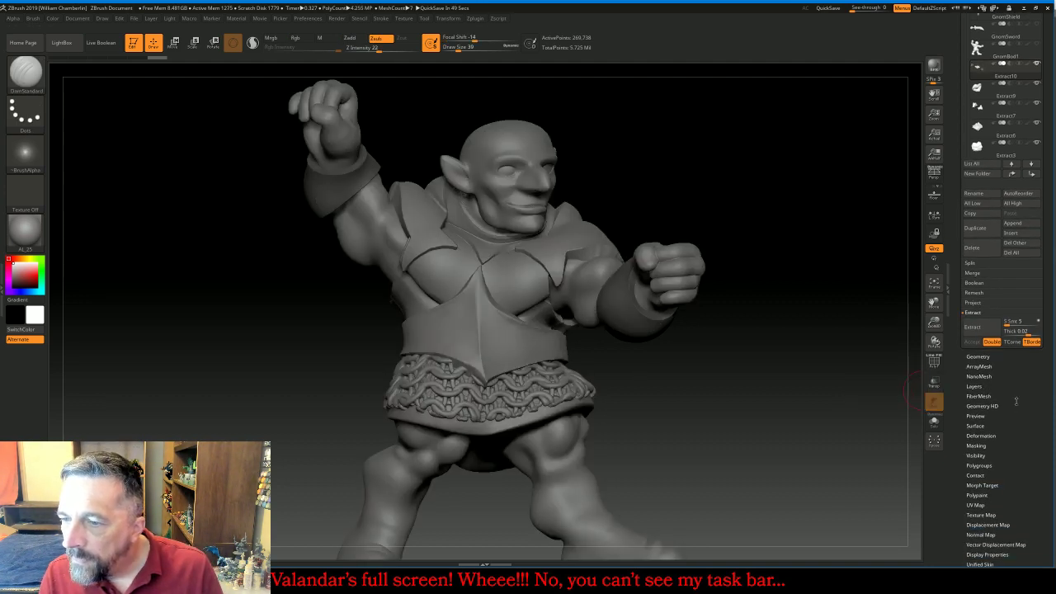
Hide the unmasked part of the Extract10 bracers and delete the hidden geometry
scroll(1017, 402, "down", 3)
left_click(997, 393)
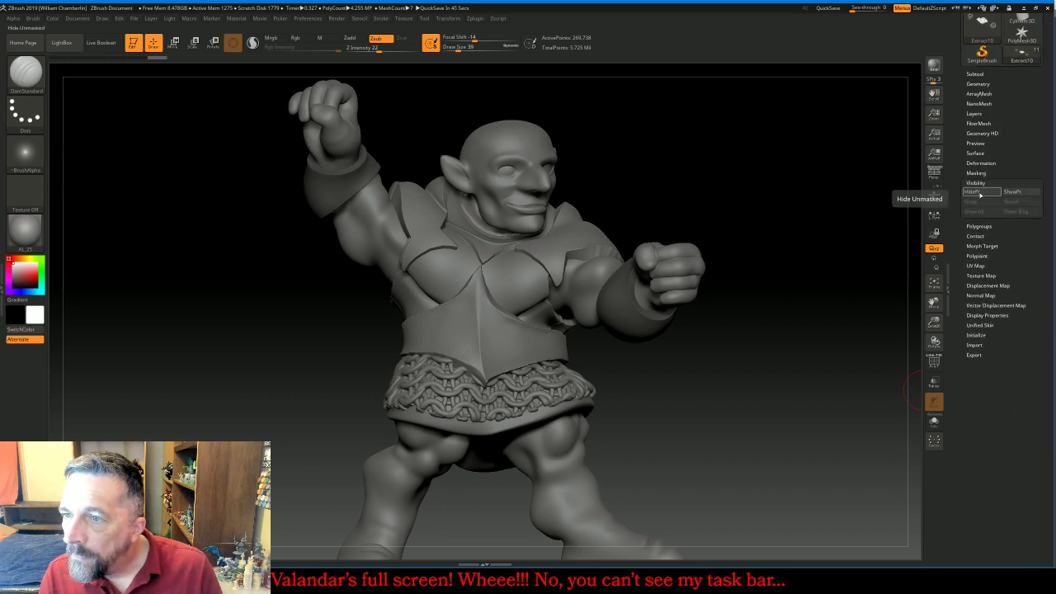
left_click(981, 192)
mouse_move(844, 219)
left_mouse_down()
mouse_move(829, 165)
mouse_move(877, 181)
mouse_move(875, 259)
mouse_move(848, 230)
left_mouse_up()
left_click(979, 83)
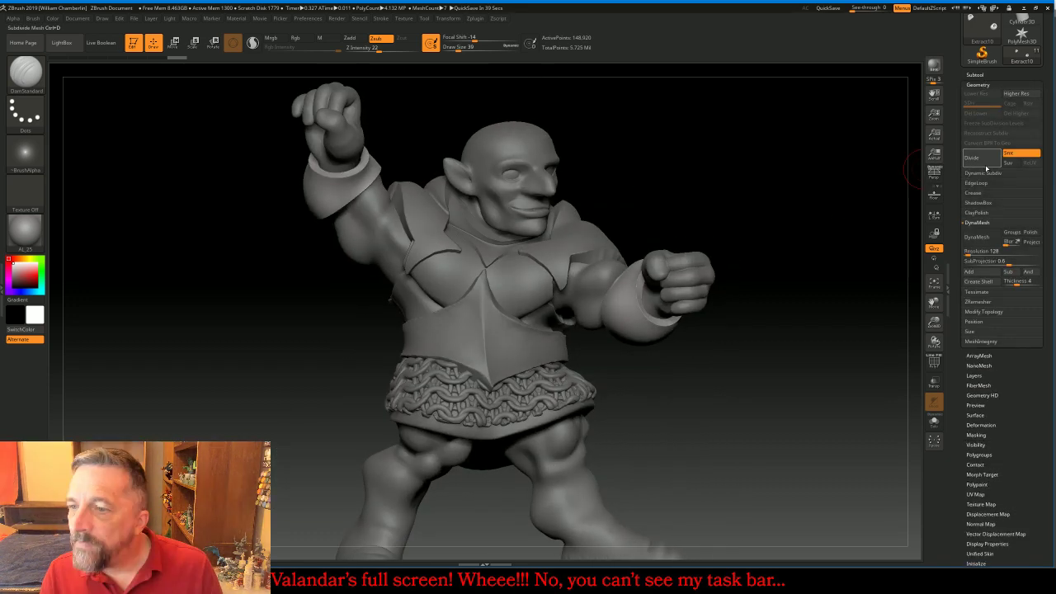
left_click(985, 312)
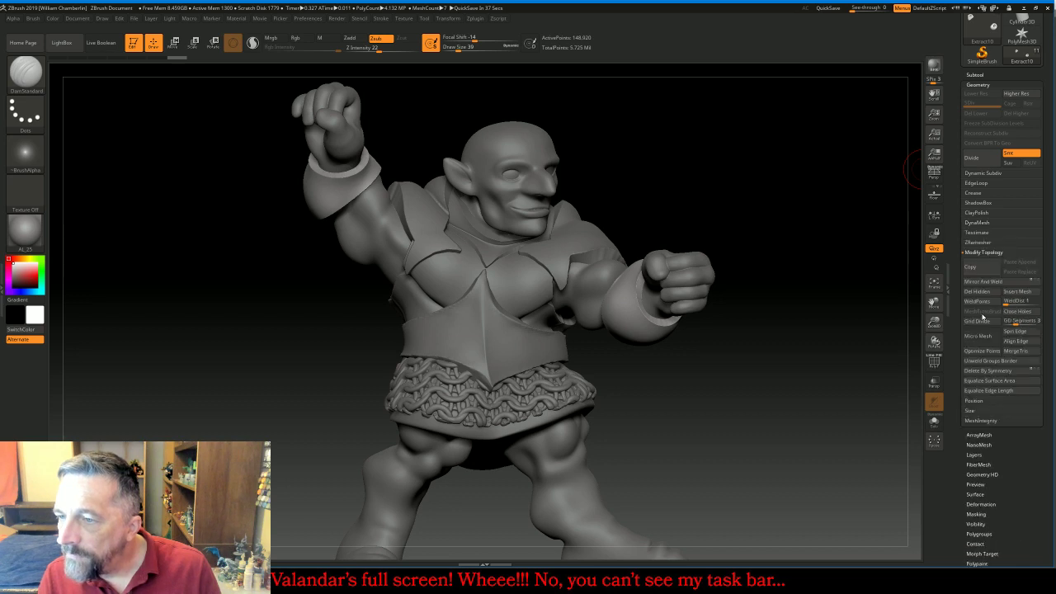
left_click(977, 291)
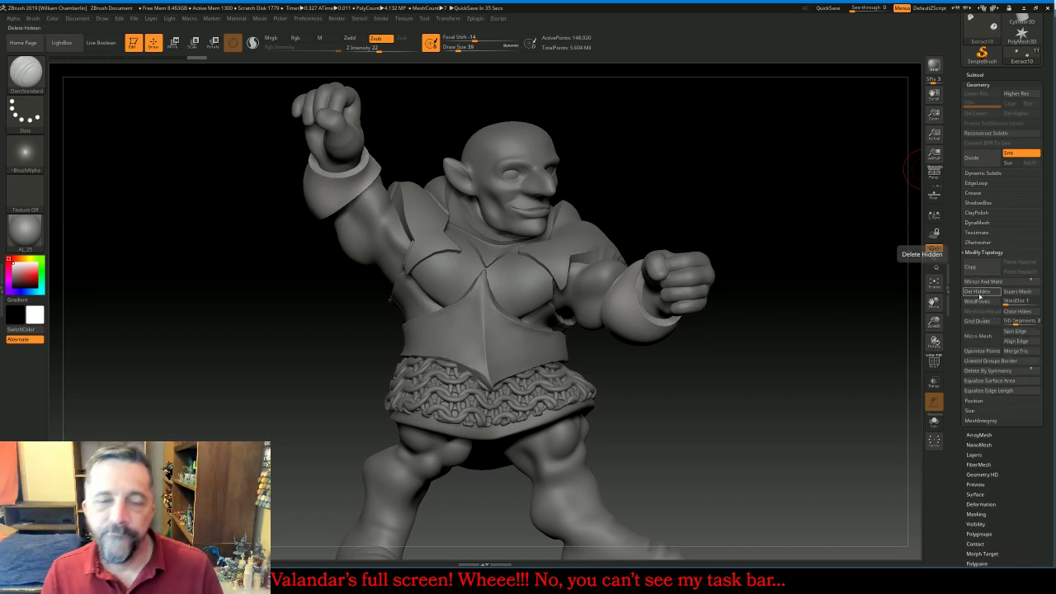
left_click_drag(856, 261, 906, 216)
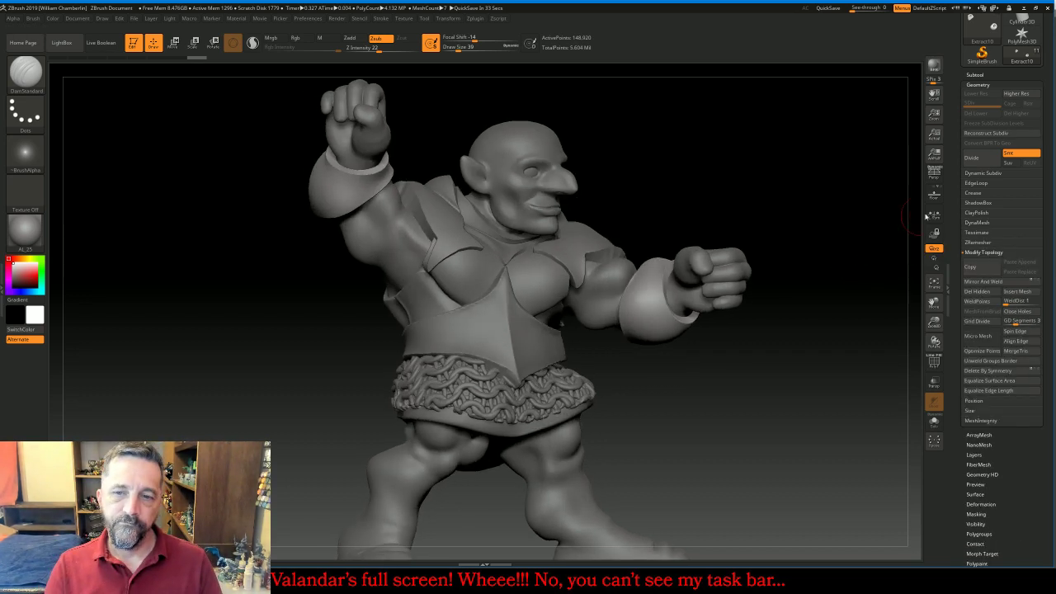
Show the Extract8 leg armour alongside the bracers in the subtool list
left_click(976, 76)
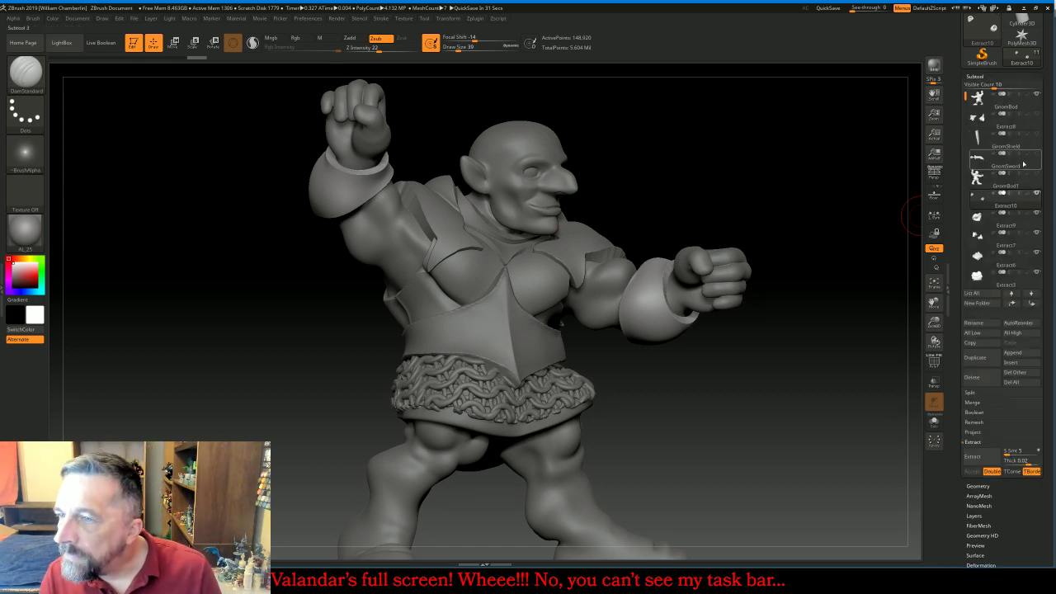
left_click(977, 147)
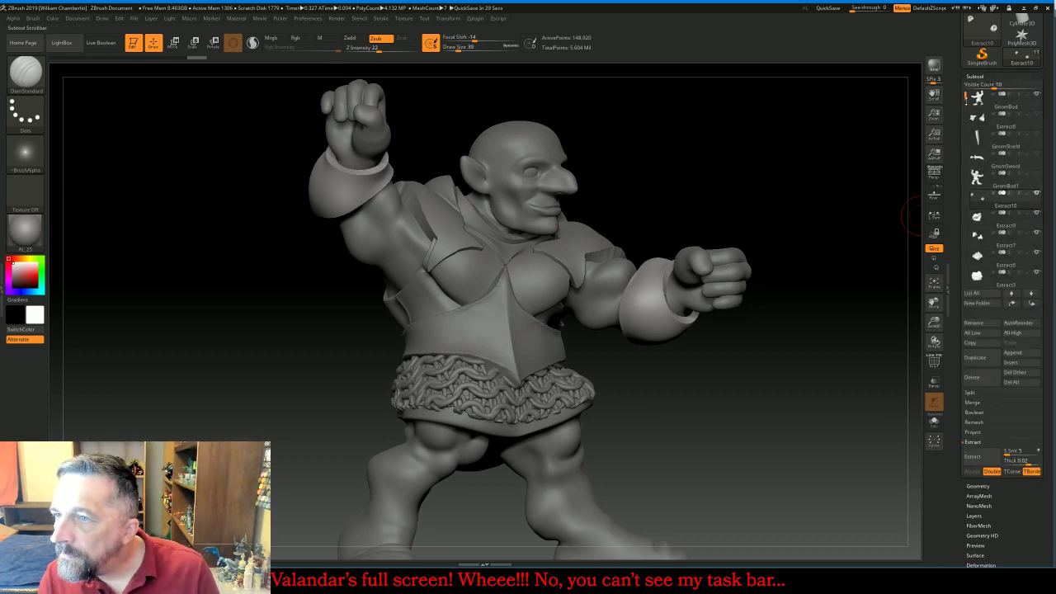
left_click(1021, 116)
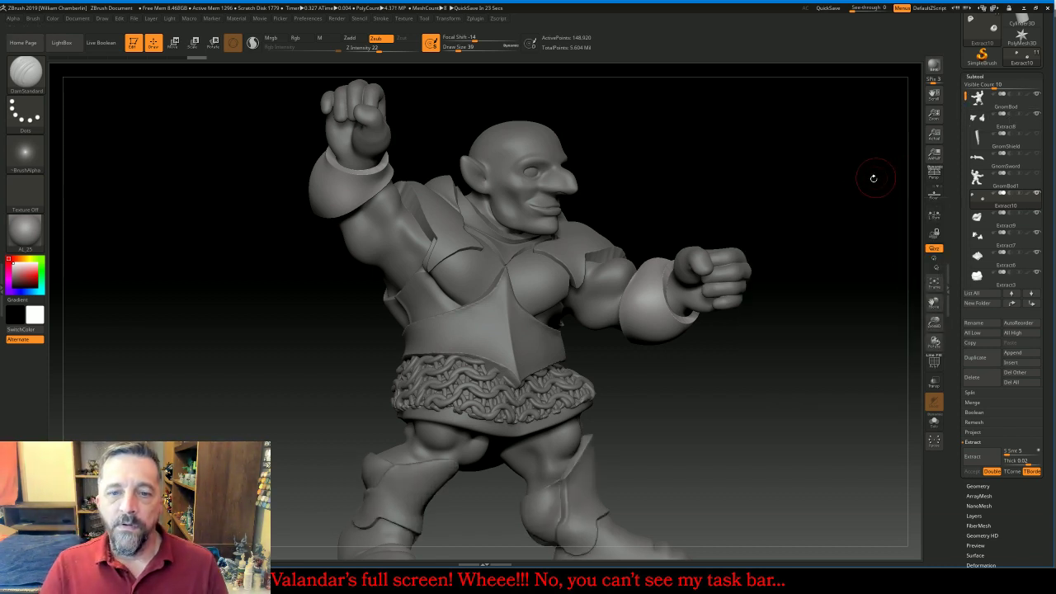
mouse_move(869, 174)
left_mouse_down()
mouse_move(851, 181)
mouse_move(861, 184)
mouse_move(735, 175)
left_mouse_up()
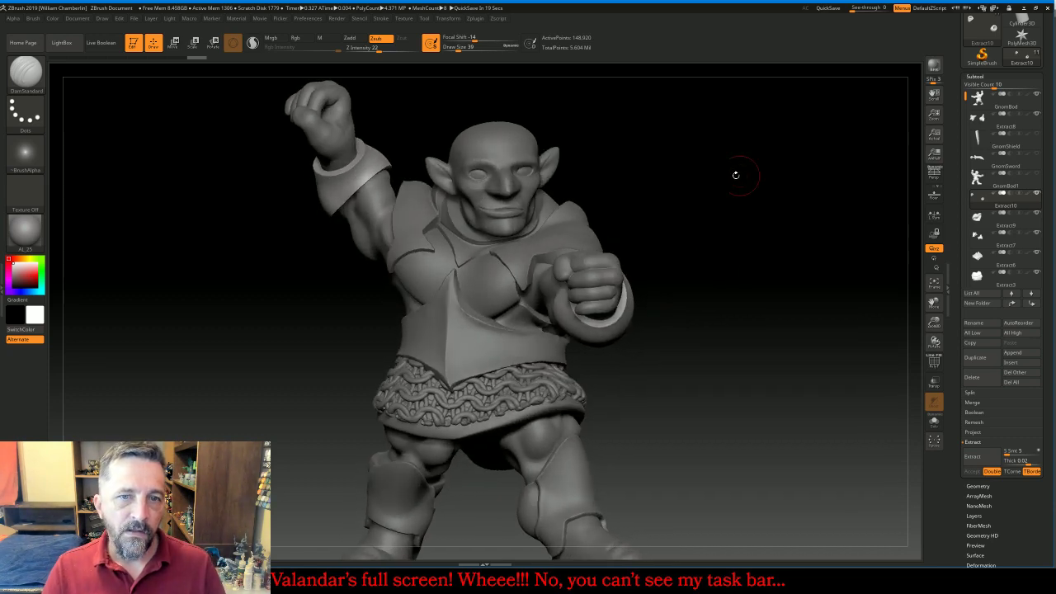
DynaMesh the Extract10 bracers at resolution 256, then subdivide them once and delete the lower subdivision level
left_click(977, 486)
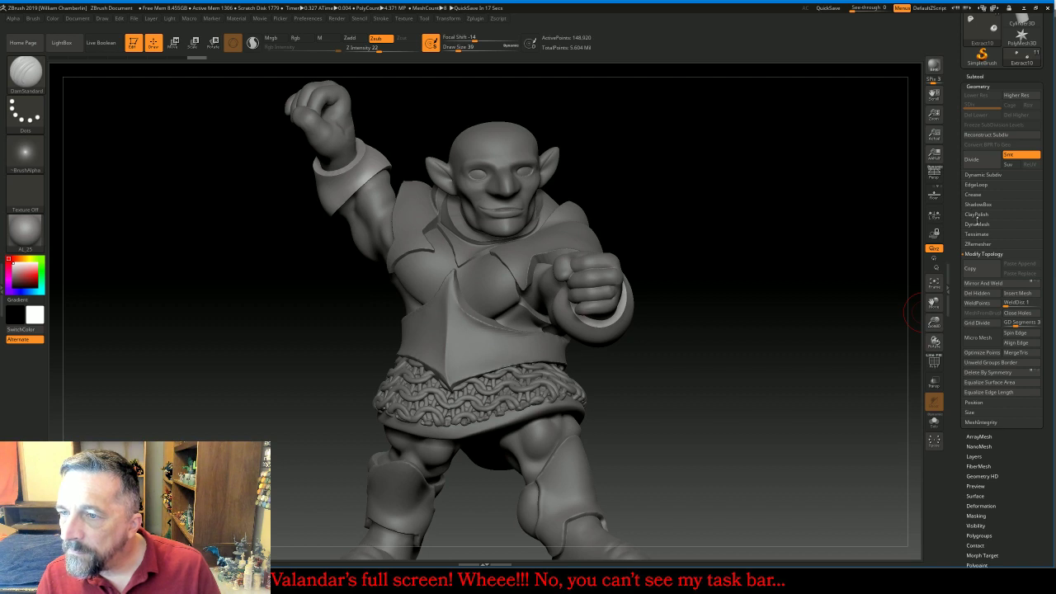
left_click(977, 223)
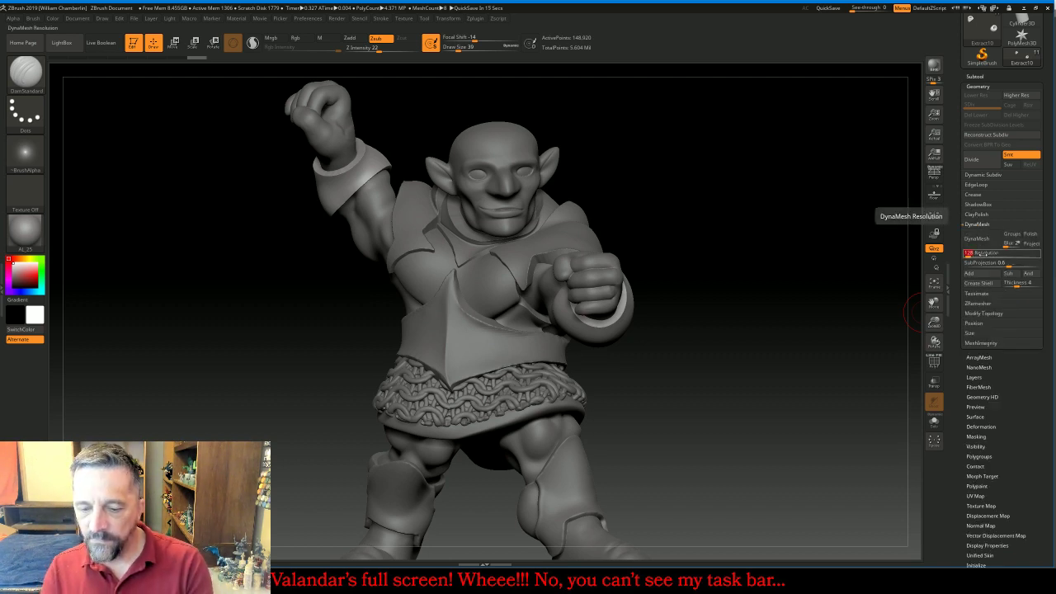
left_click(982, 241)
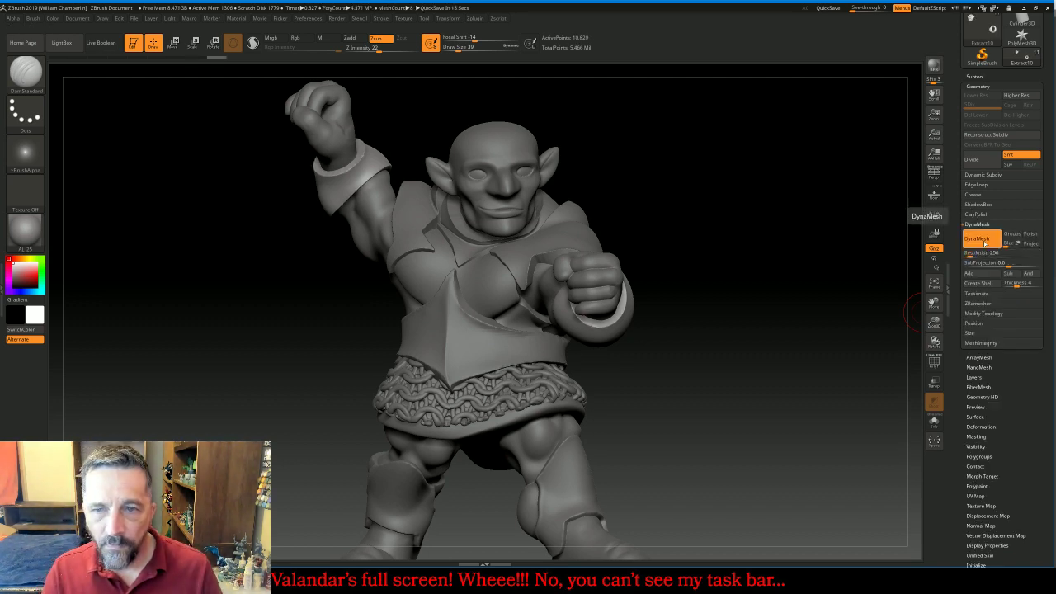
left_click_drag(731, 189, 725, 175)
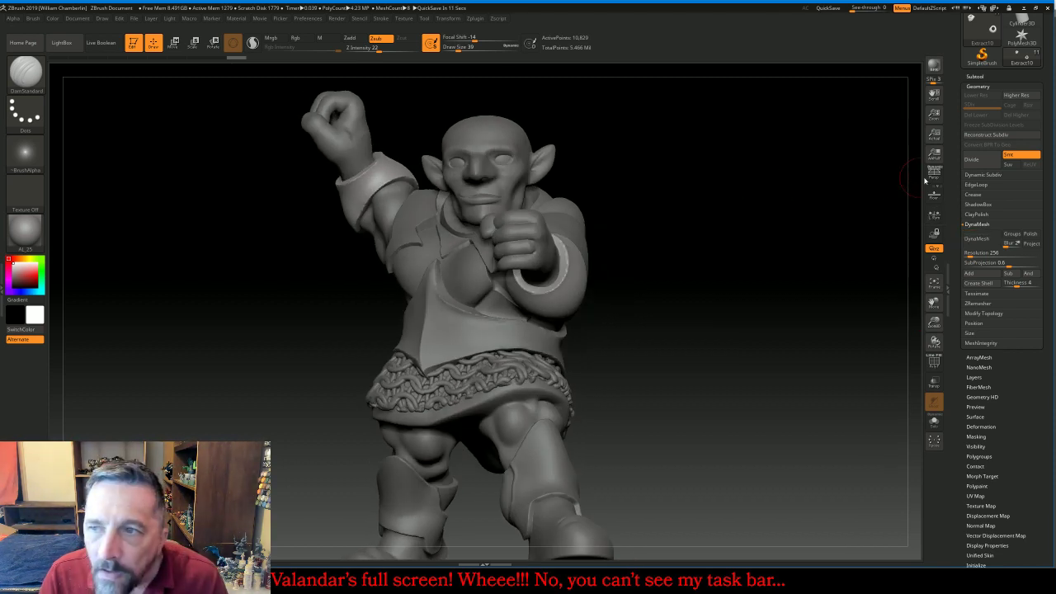
left_click(972, 158)
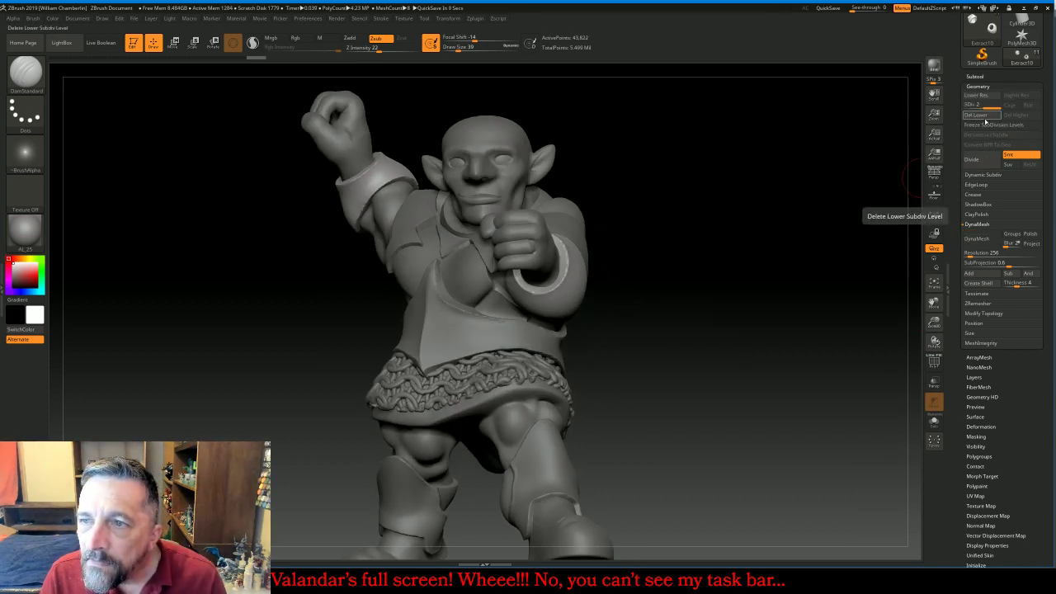
Sculpt a lengthwise seam into each forearm bracer with the seam_16 brush
left_click(24, 73)
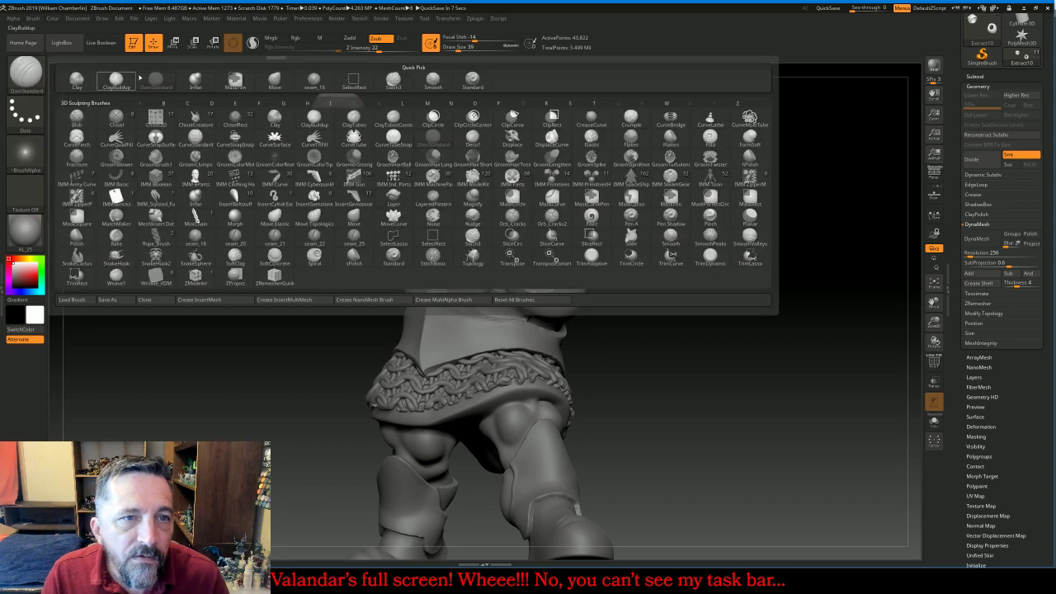
left_click(314, 80)
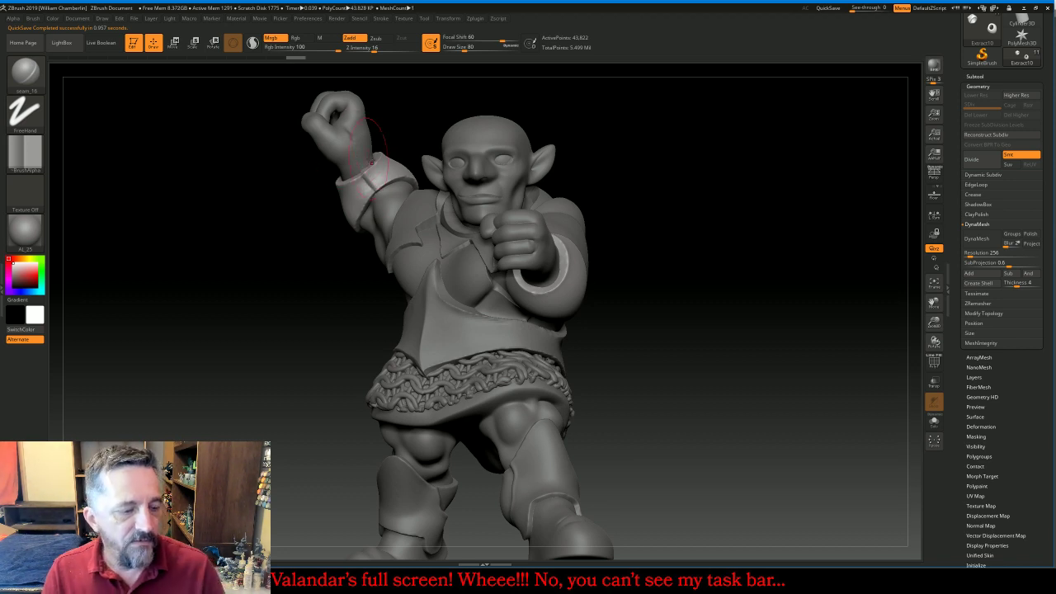
left_click_drag(613, 177, 723, 193)
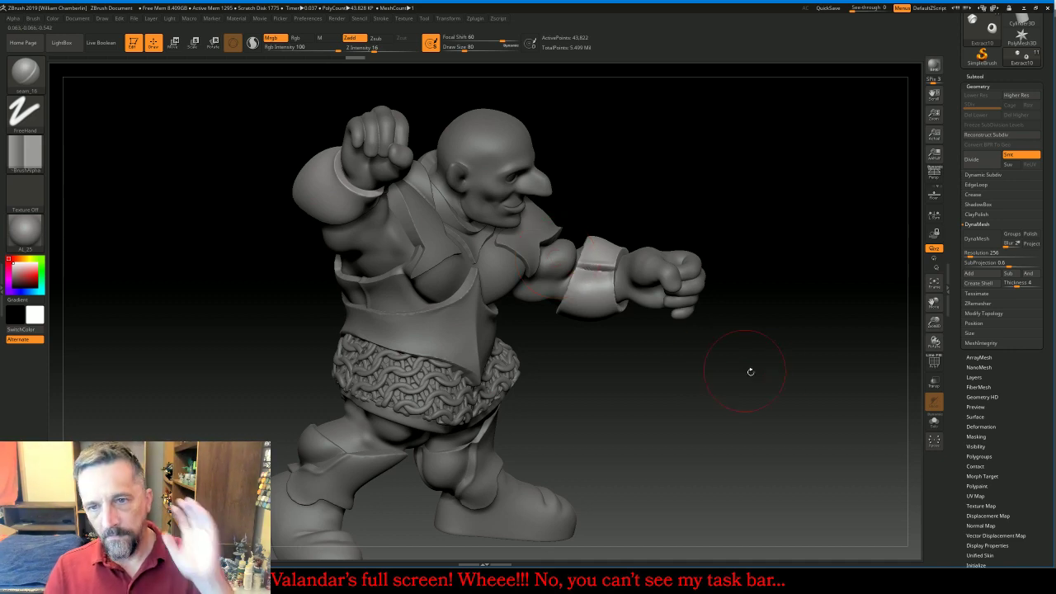
left_click_drag(848, 394, 835, 363)
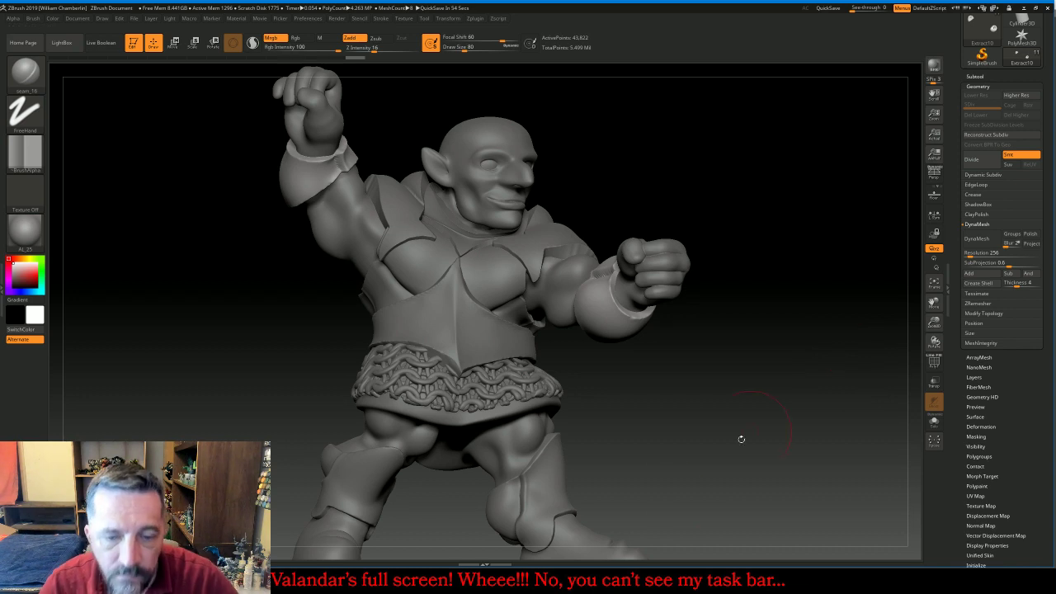
Switch to the YouTube live chat in Firefox to read the messages, then return to ZBrush and inspect the armoured figure
key("alt+Tab")
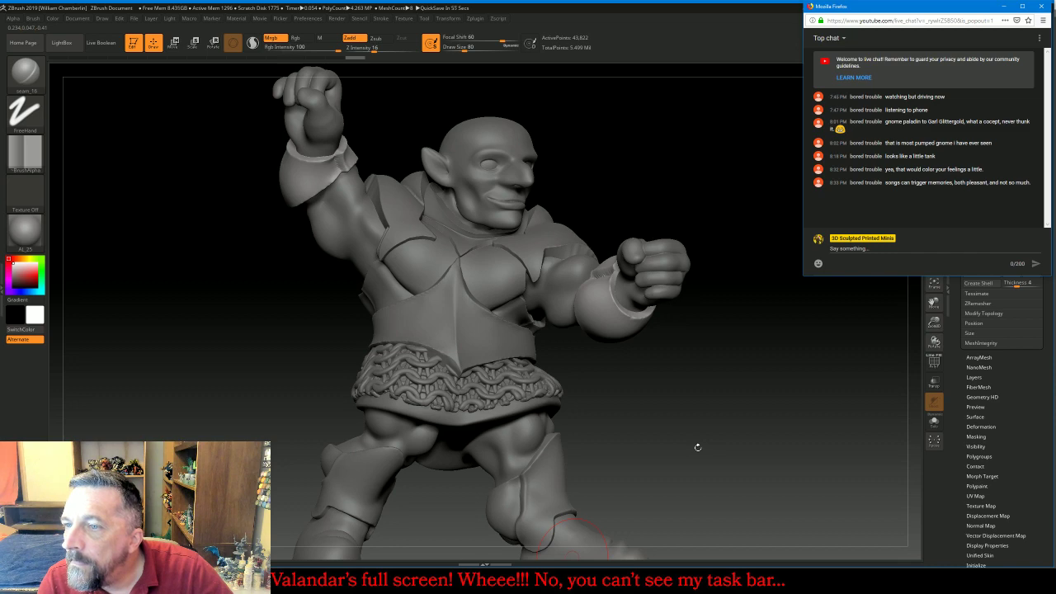
mouse_move(747, 389)
left_mouse_down()
mouse_move(780, 406)
mouse_move(772, 419)
mouse_move(745, 419)
left_mouse_up()
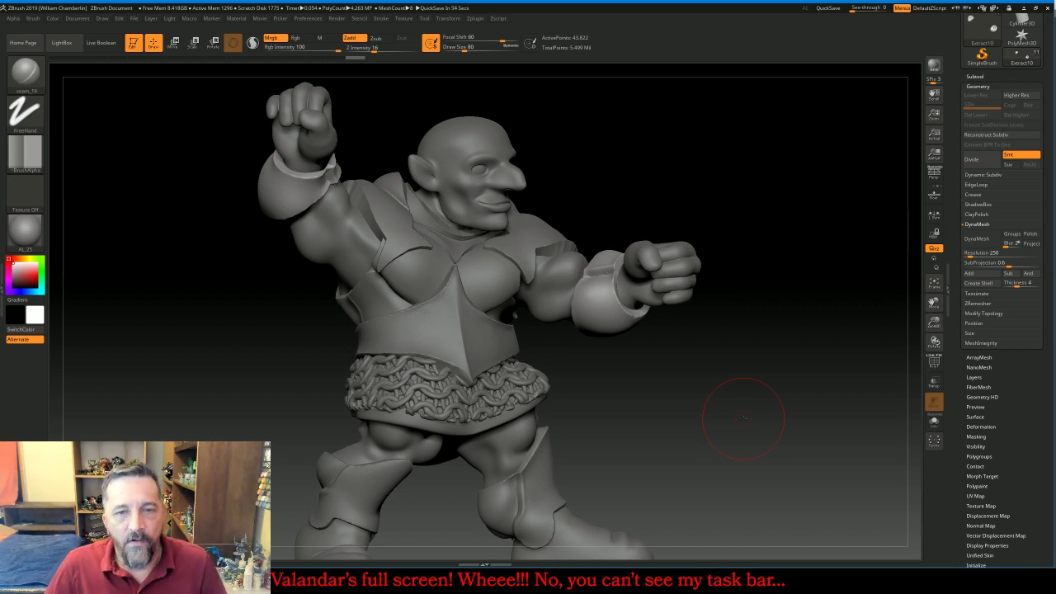
left_click_drag(743, 418, 715, 409)
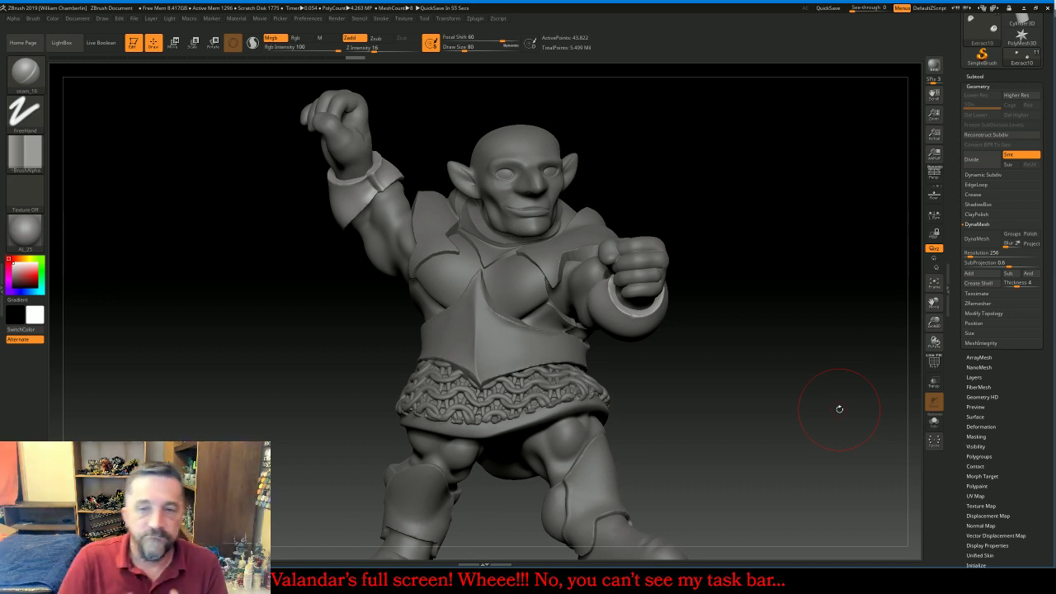
mouse_move(839, 408)
left_mouse_down()
mouse_move(854, 421)
mouse_move(921, 416)
mouse_move(843, 417)
left_mouse_up()
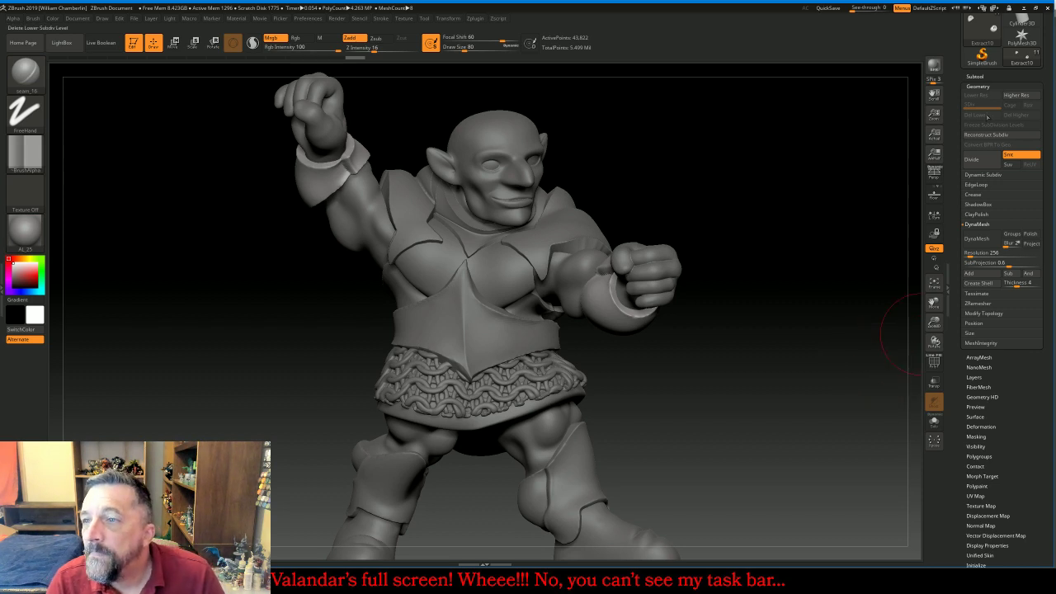
Make GnomBod the active subtool and turn on ghost transparency for the armour pieces
left_click(976, 75)
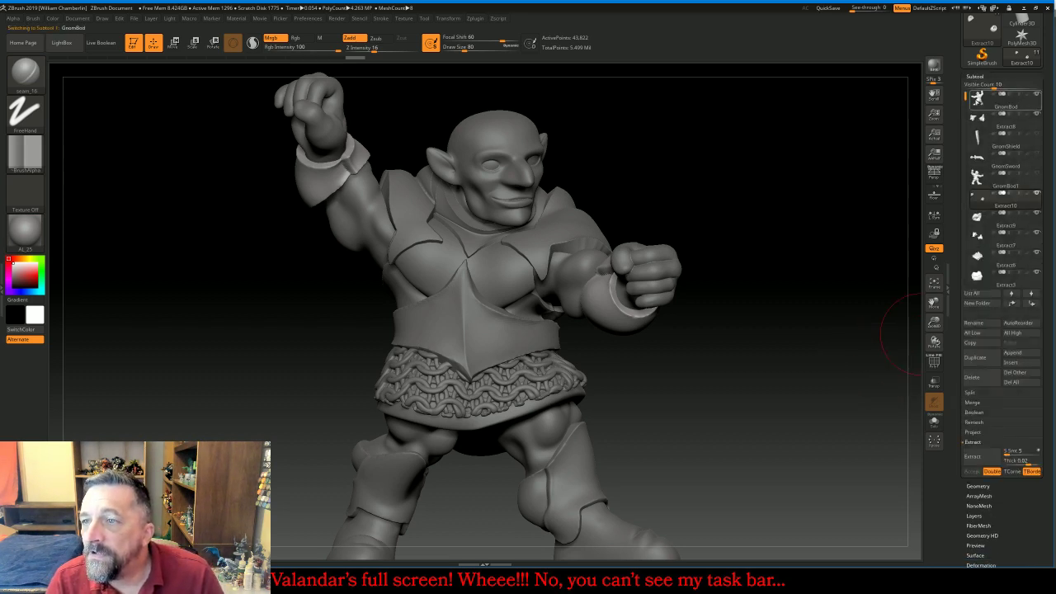
left_click(935, 383)
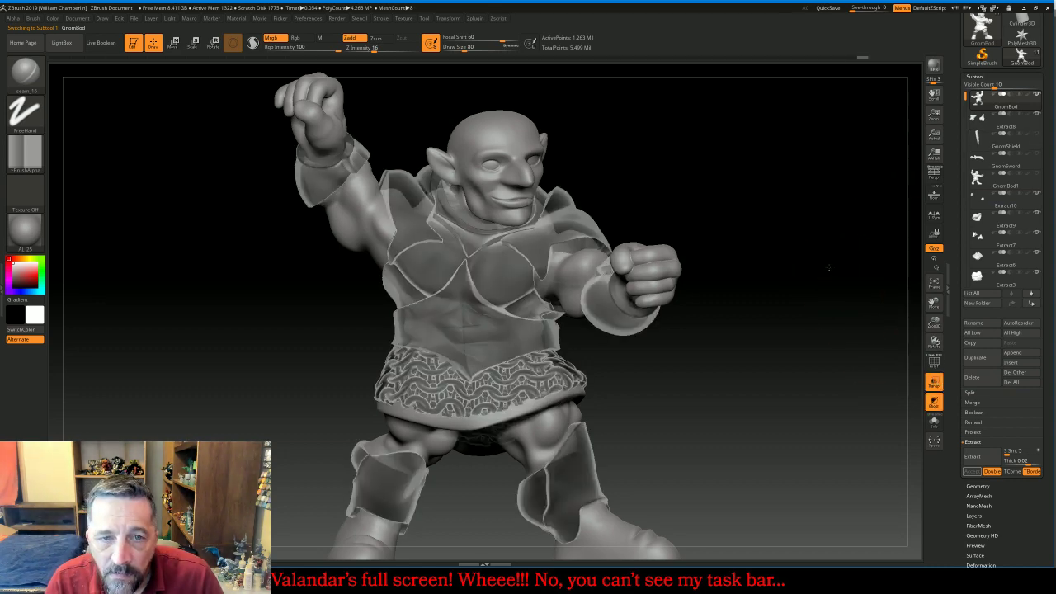
left_click_drag(829, 271, 826, 244)
Isolate GnomBod's head polygroup to frame the view on it, then restore the whole body's visibility
left_click(523, 138, "ctrl+shift")
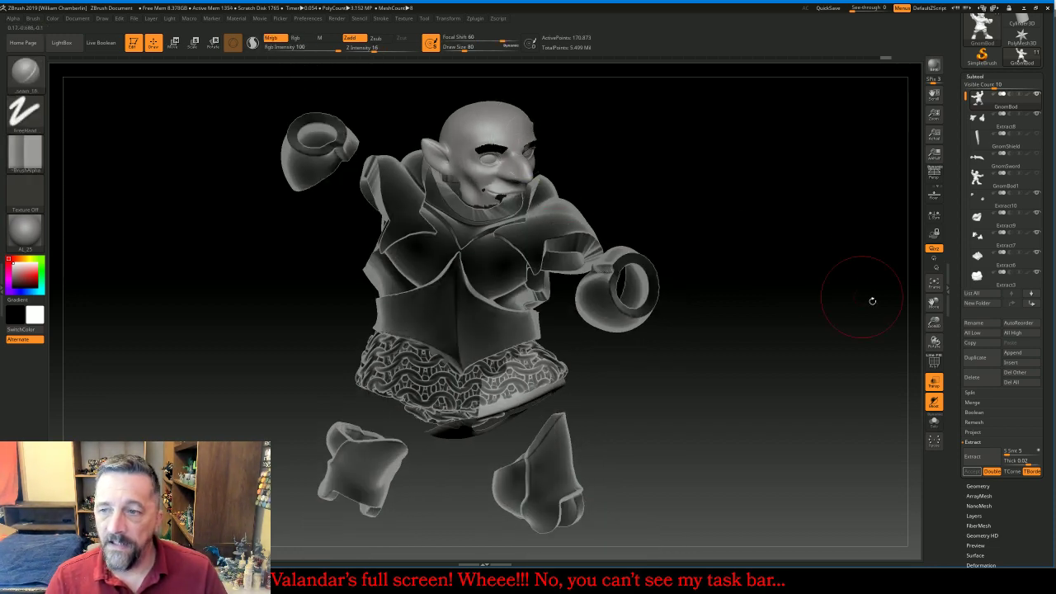
left_click(939, 289)
left_click(936, 287)
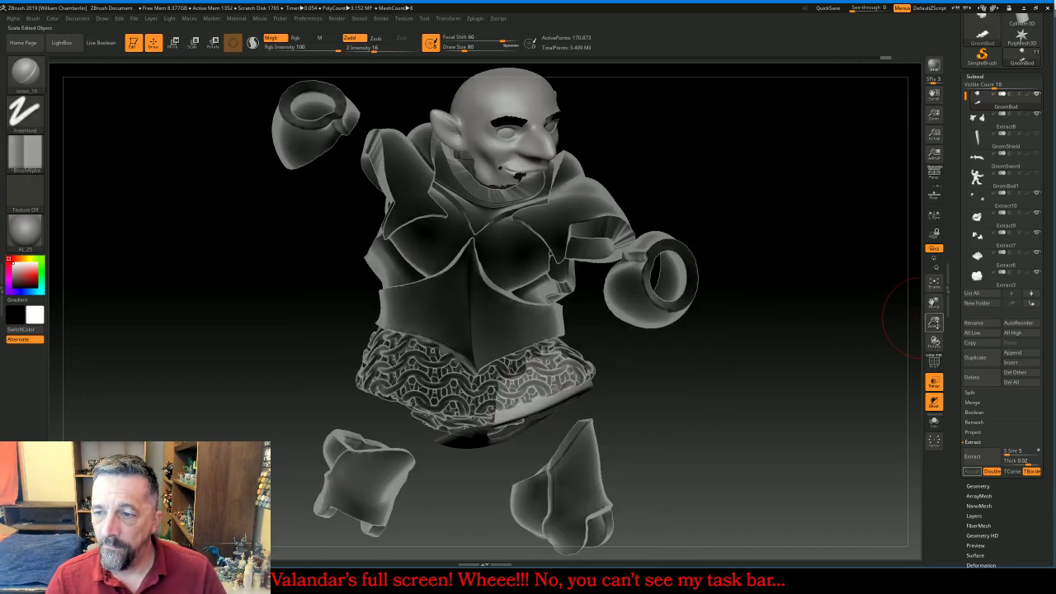
left_click(934, 283)
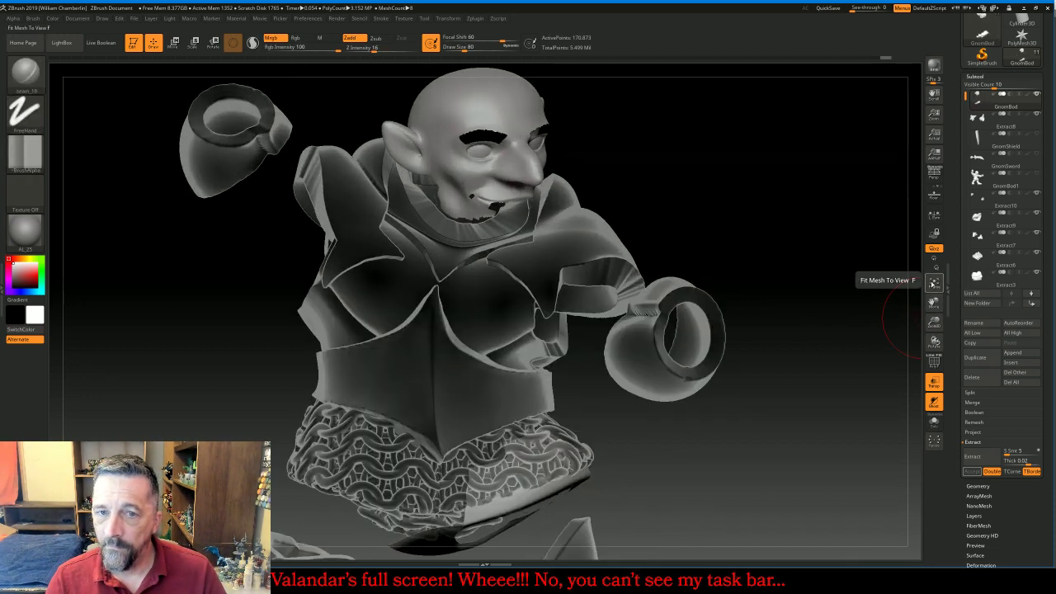
left_click(825, 257, "ctrl+shift")
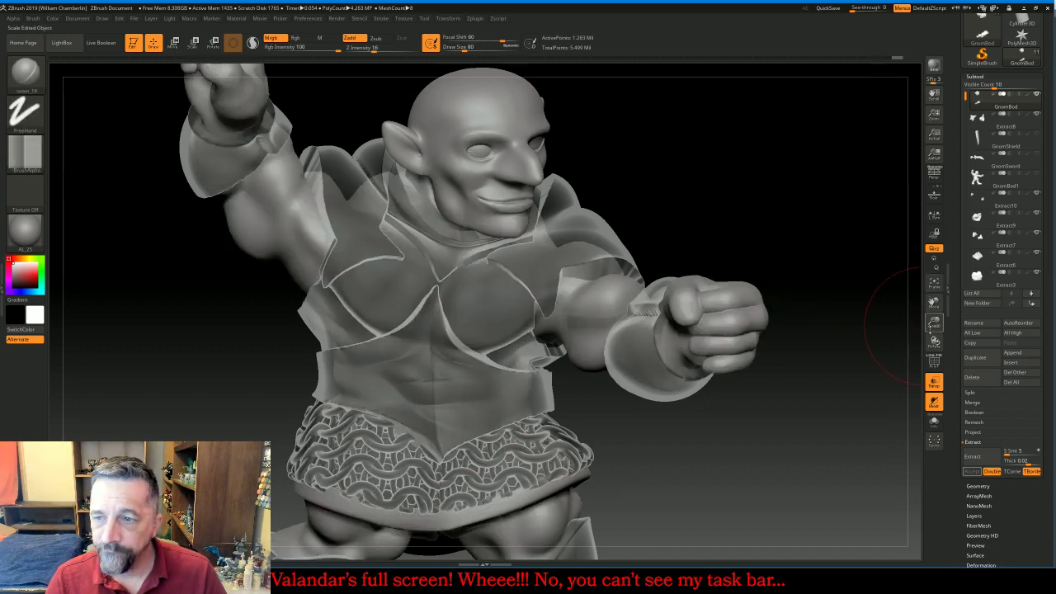
left_click_drag(934, 322, 925, 378)
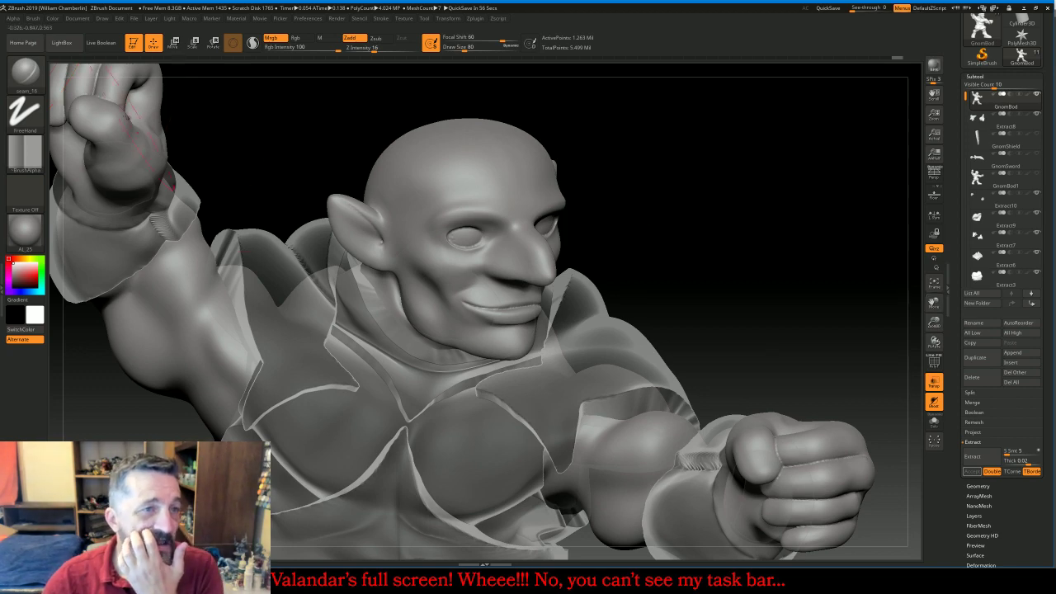
Switch to the Standard brush and mask a hairline band across GnomBod's forehead
left_click(25, 73)
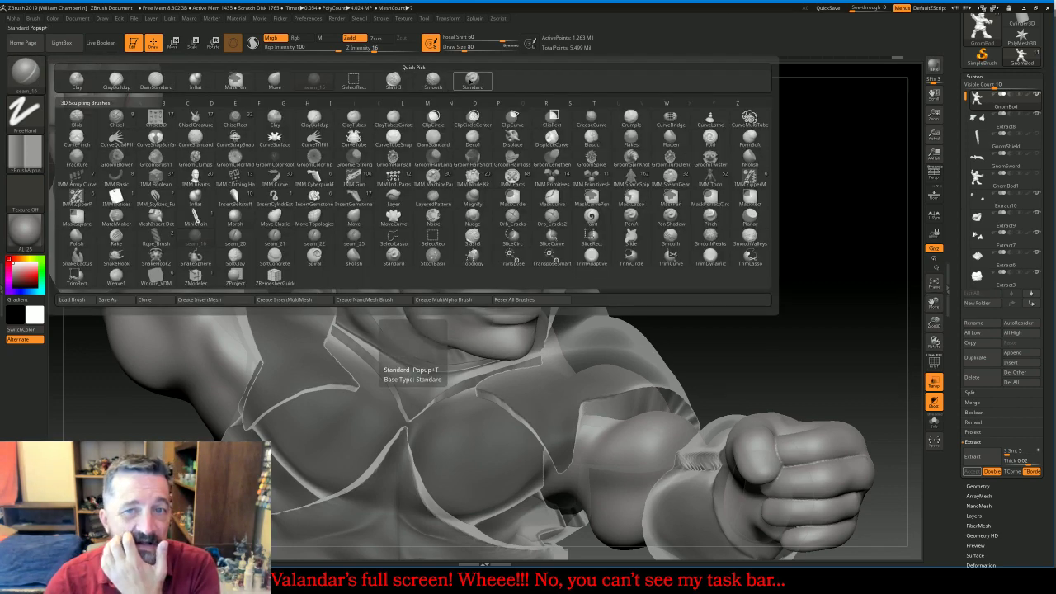
left_click(394, 258)
left_click_drag(661, 176, 655, 187)
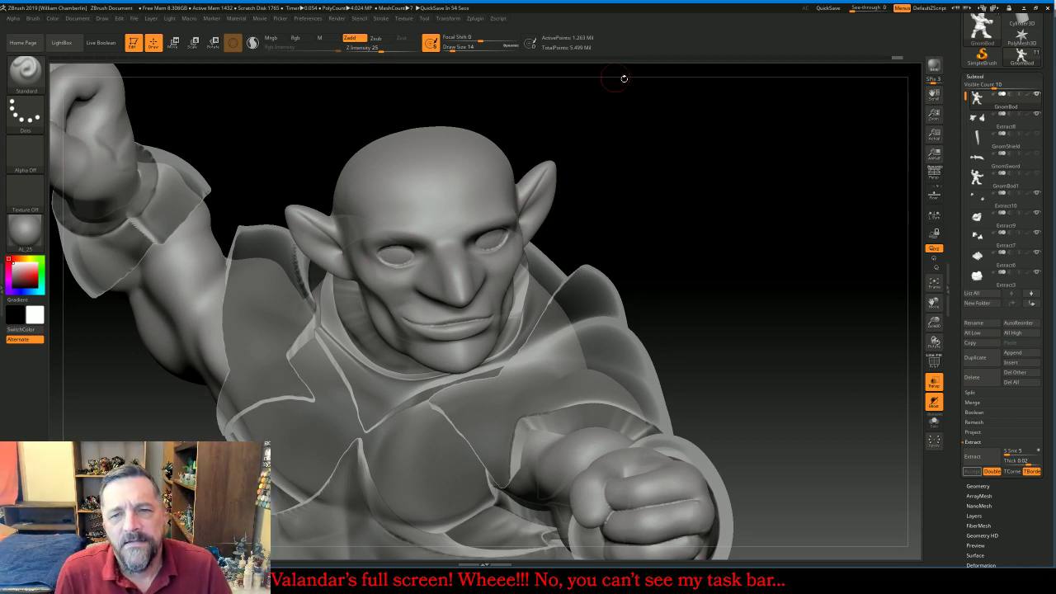
mouse_move(696, 162)
left_mouse_down()
mouse_move(421, 189)
mouse_move(495, 188)
mouse_move(528, 175)
mouse_move(682, 188)
mouse_move(528, 174)
left_mouse_up()
key("ctrl")
key("ctrl")
left_click_drag(494, 180, 464, 199, "ctrl")
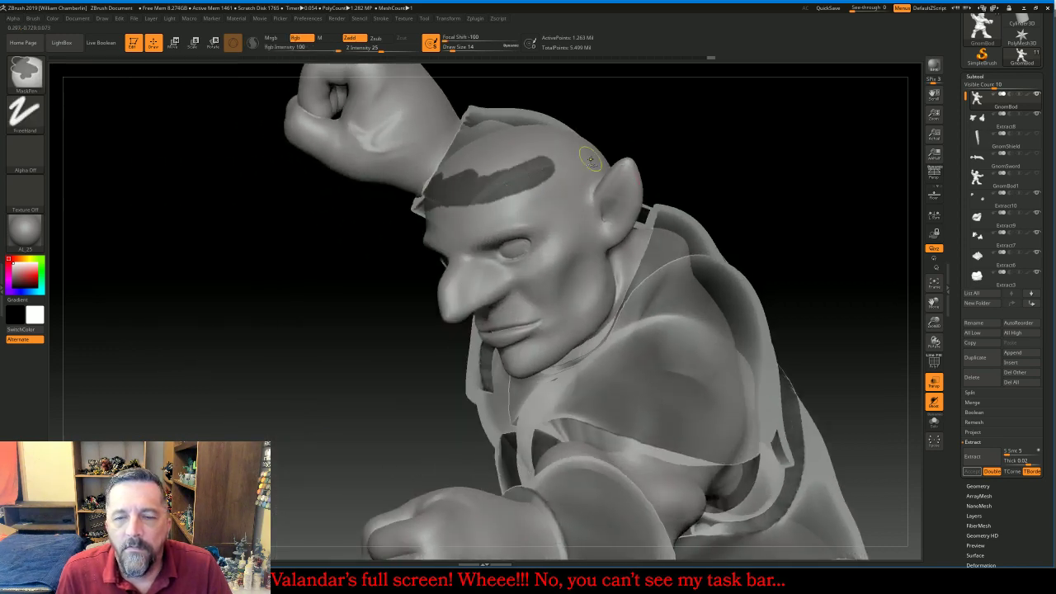
Extend the hairline mask from both temples down in front of the ears as sideburns
right_click_drag(589, 159, 504, 183)
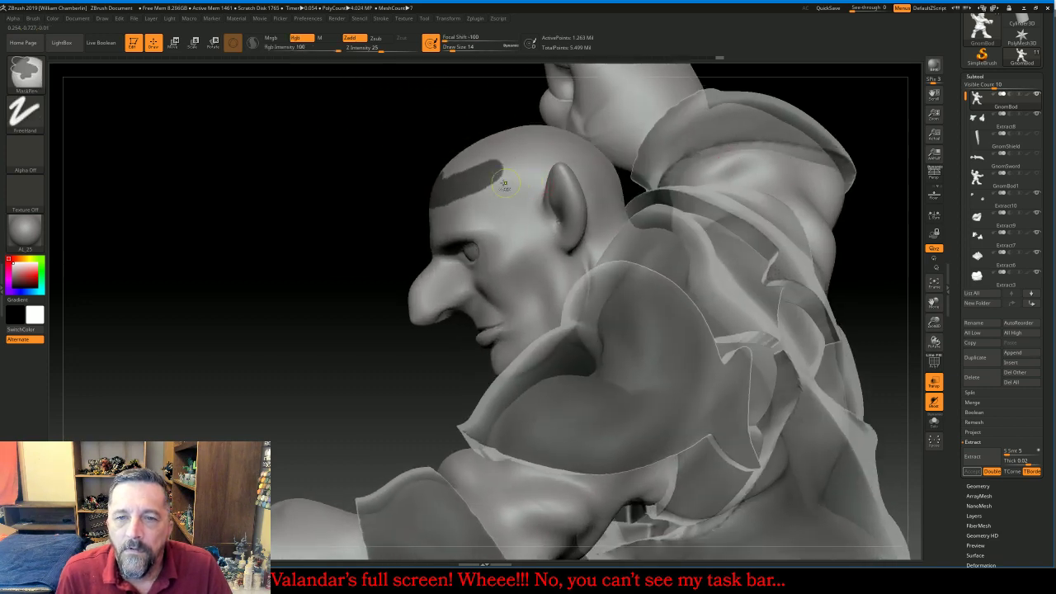
left_click_drag(499, 157, 555, 269, "ctrl")
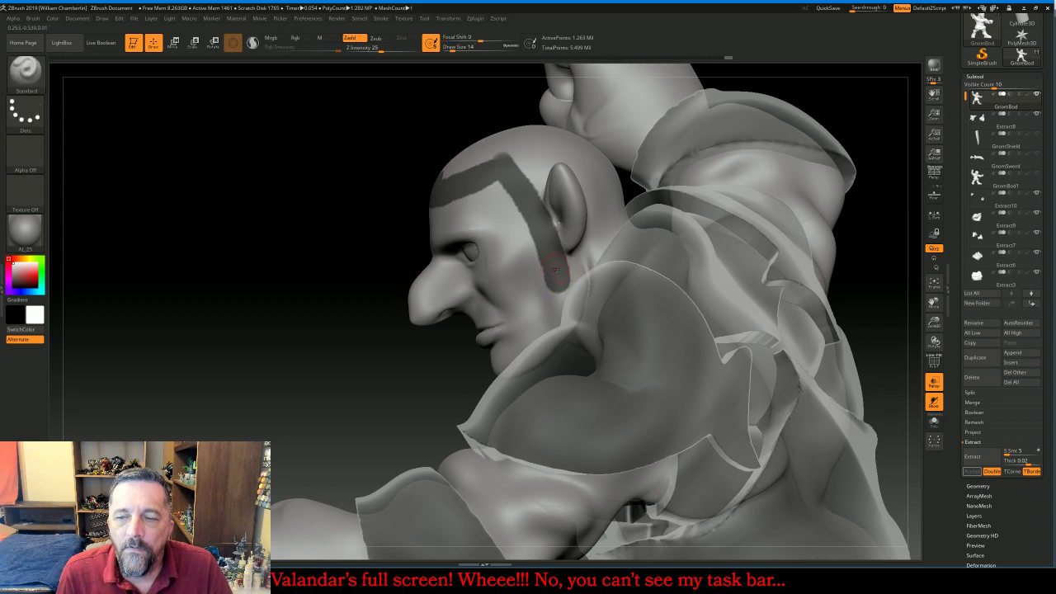
right_click_drag(288, 274, 468, 268)
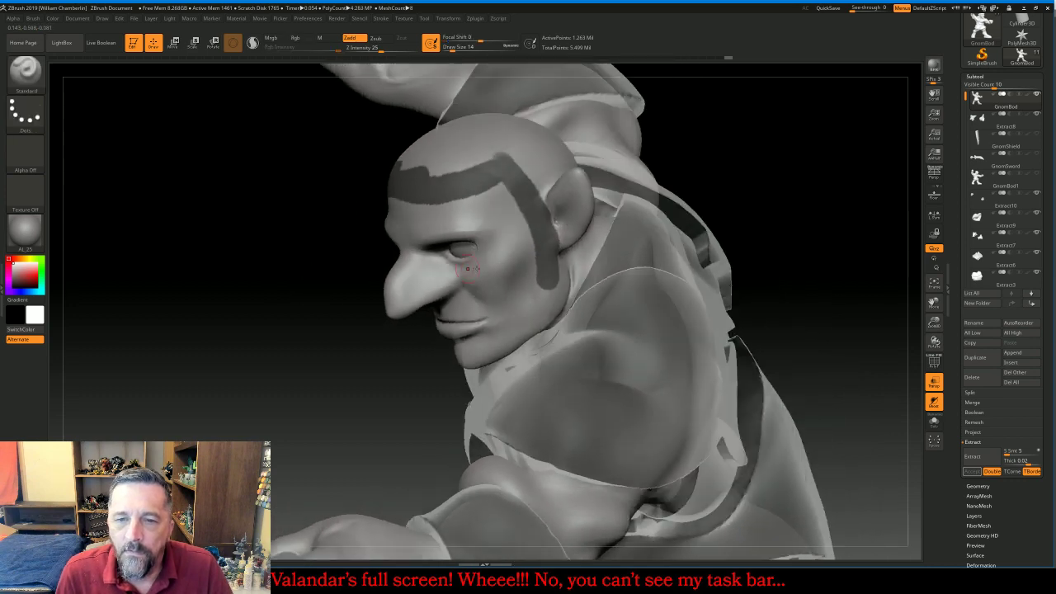
left_click_drag(349, 391, 598, 377)
left_click_drag(443, 153, 394, 284, "ctrl")
left_click_drag(452, 167, 391, 299, "ctrl")
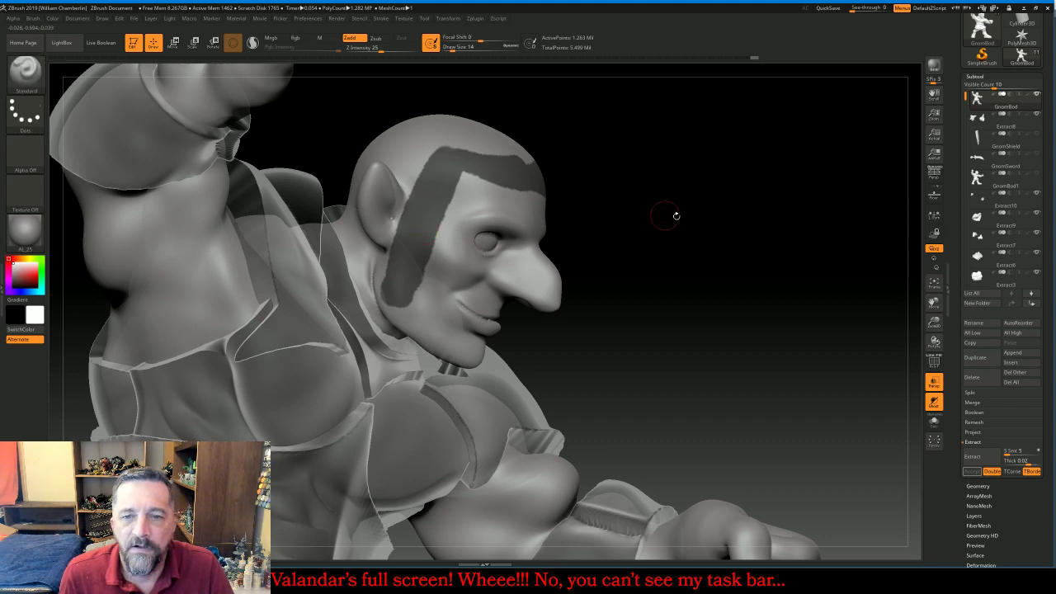
Widen the mask of the figure's left sideburn toward the face and extend its lower end
mouse_move(675, 215)
left_mouse_down()
mouse_move(625, 196)
mouse_move(604, 203)
left_mouse_up()
key("ctrl")
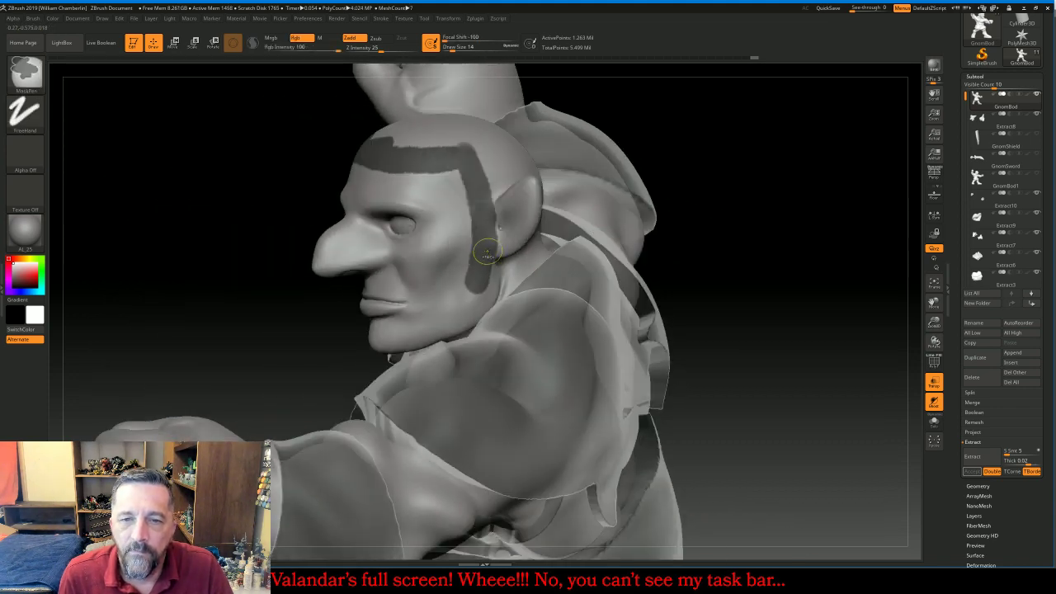
left_click_drag(460, 183, 464, 218, "ctrl")
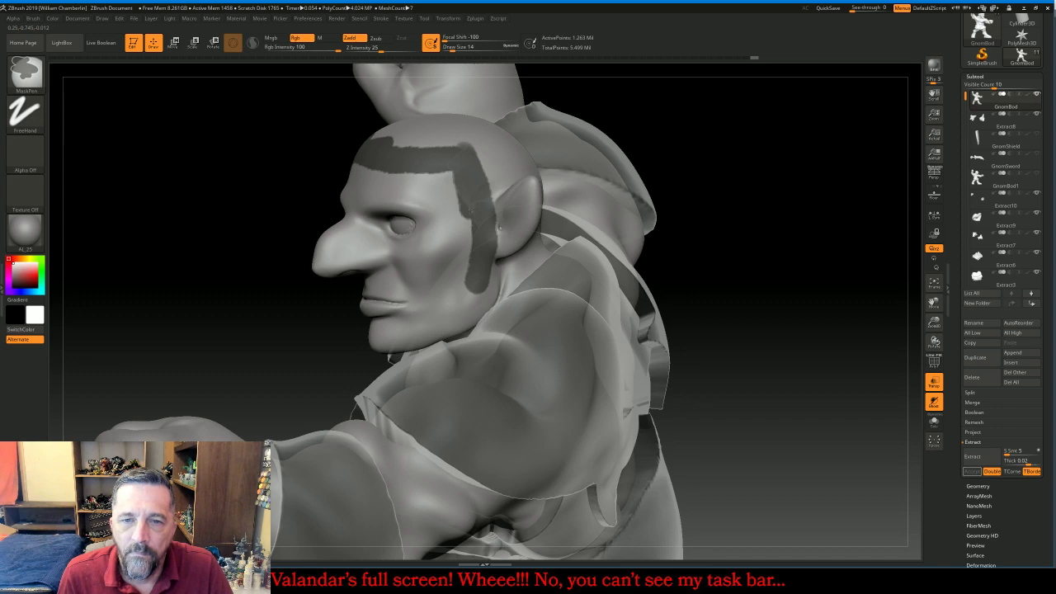
left_click_drag(481, 288, 481, 303, "ctrl")
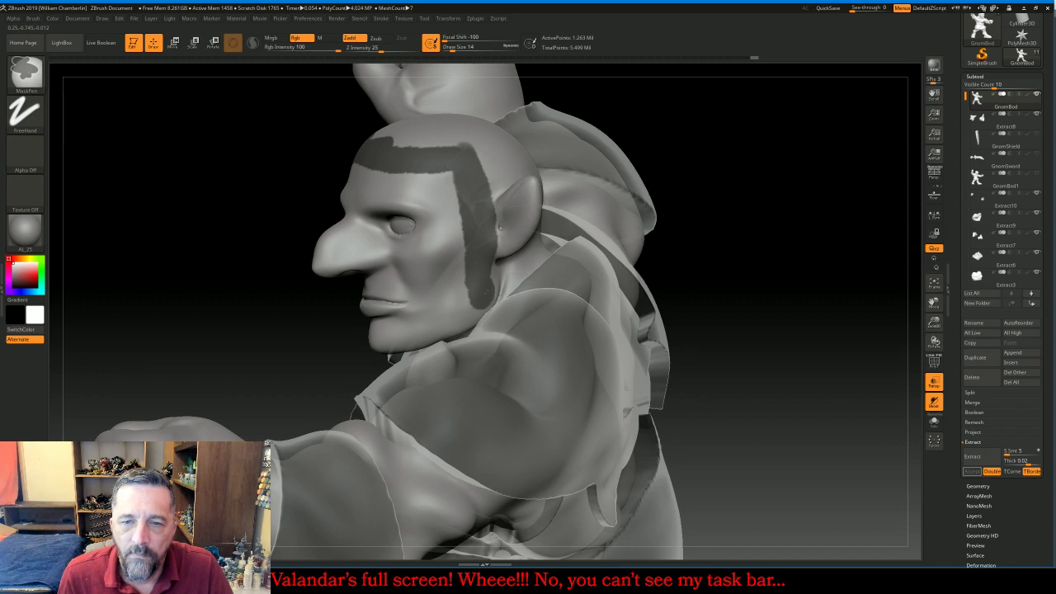
Mask the hairline from above each ear around behind it and down to the neck
left_click_drag(730, 123, 643, 148)
mouse_move(471, 132)
left_mouse_down("ctrl")
mouse_move(532, 177)
mouse_move(553, 251)
mouse_move(609, 231)
mouse_move(613, 212)
left_mouse_up("ctrl")
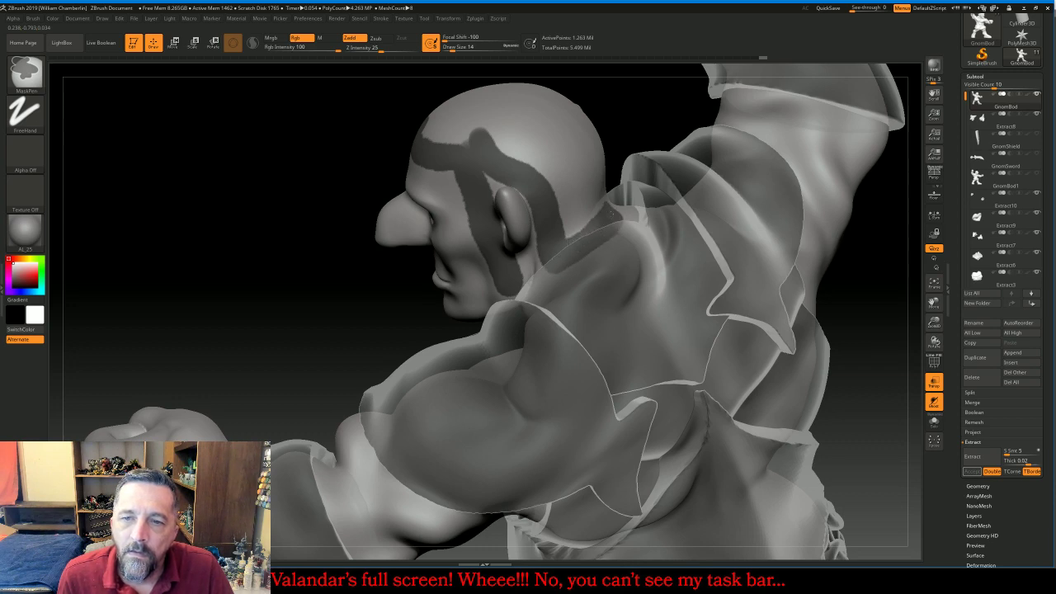
mouse_move(637, 99)
left_mouse_down()
mouse_move(614, 133)
mouse_move(587, 96)
mouse_move(710, 284)
mouse_move(689, 102)
mouse_move(715, 106)
mouse_move(747, 153)
mouse_move(783, 169)
mouse_move(777, 164)
left_mouse_up()
mouse_move(573, 163)
left_mouse_down("ctrl")
mouse_move(601, 173)
mouse_move(578, 188)
mouse_move(636, 245)
left_mouse_up("ctrl")
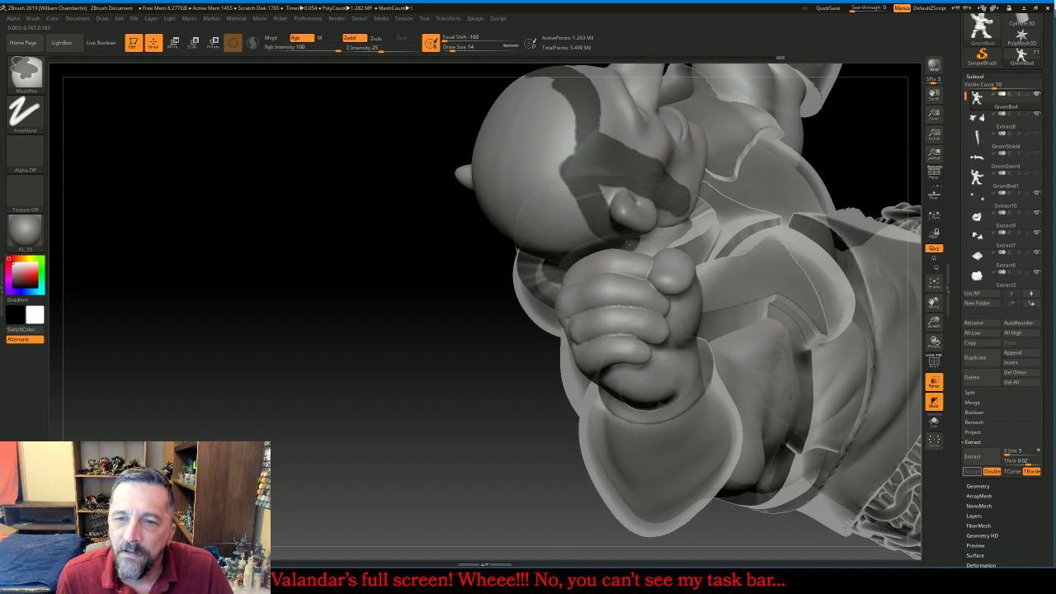
Trim and touch up the mask behind the right ear, then join both sides with a masked band across the nape
left_click_drag(501, 429, 599, 269)
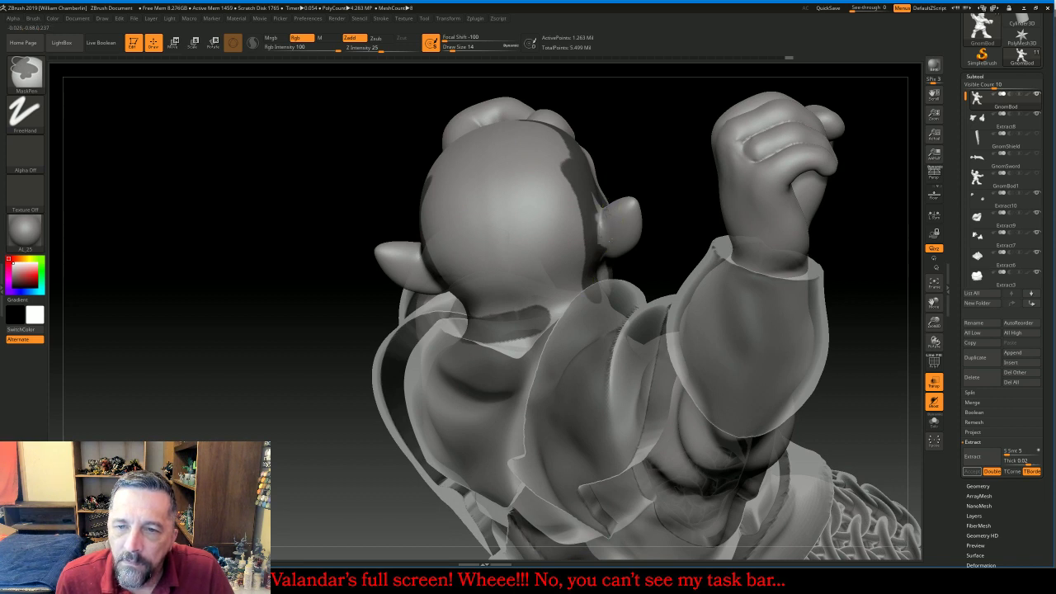
left_click_drag(681, 200, 609, 213)
key("ctrl")
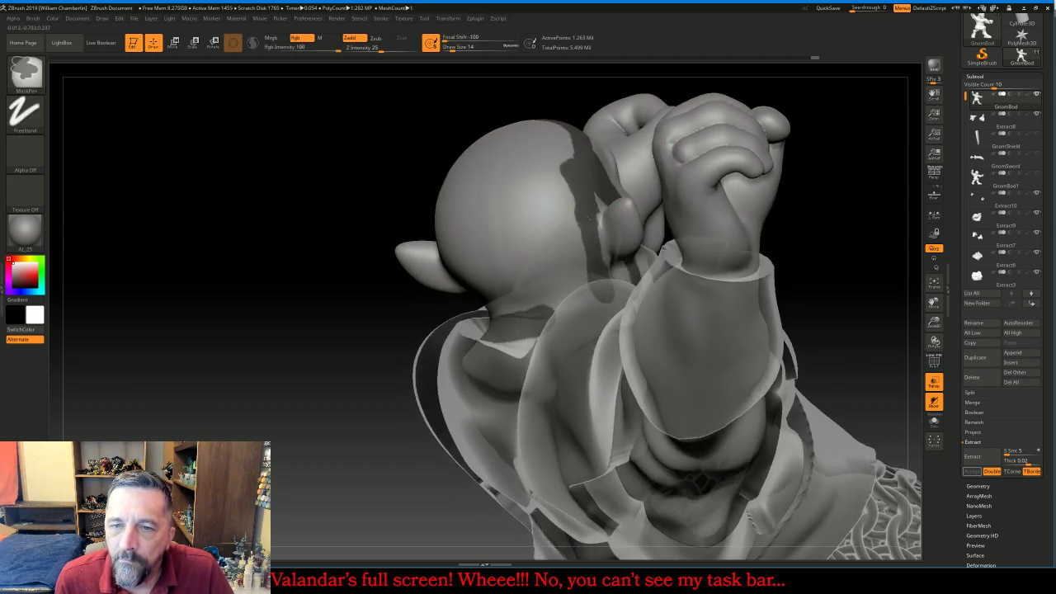
left_click_drag(589, 206, 597, 233, "ctrl+alt")
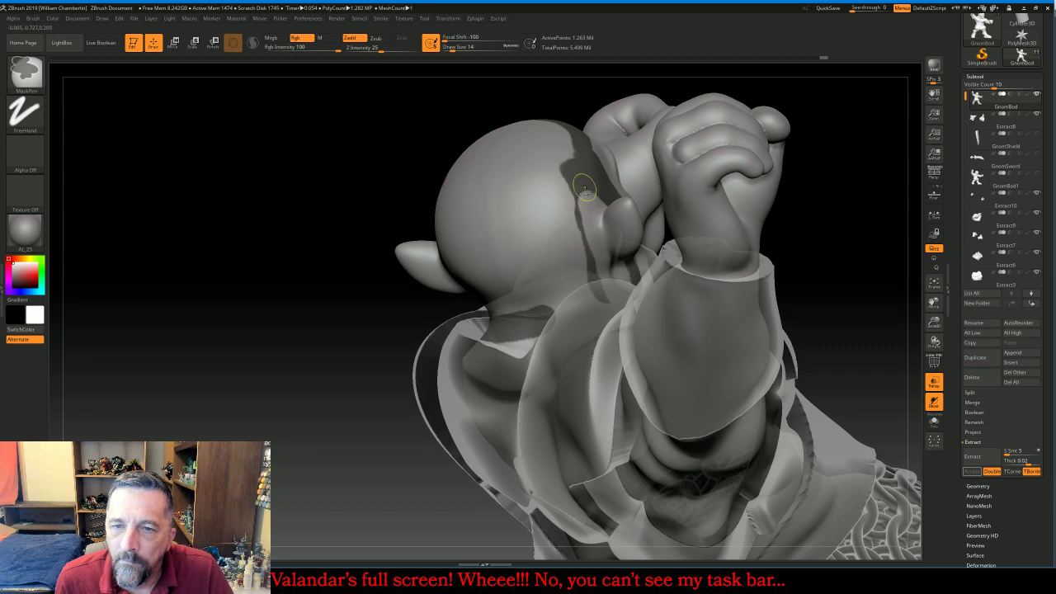
left_click_drag(585, 185, 582, 189, "ctrl")
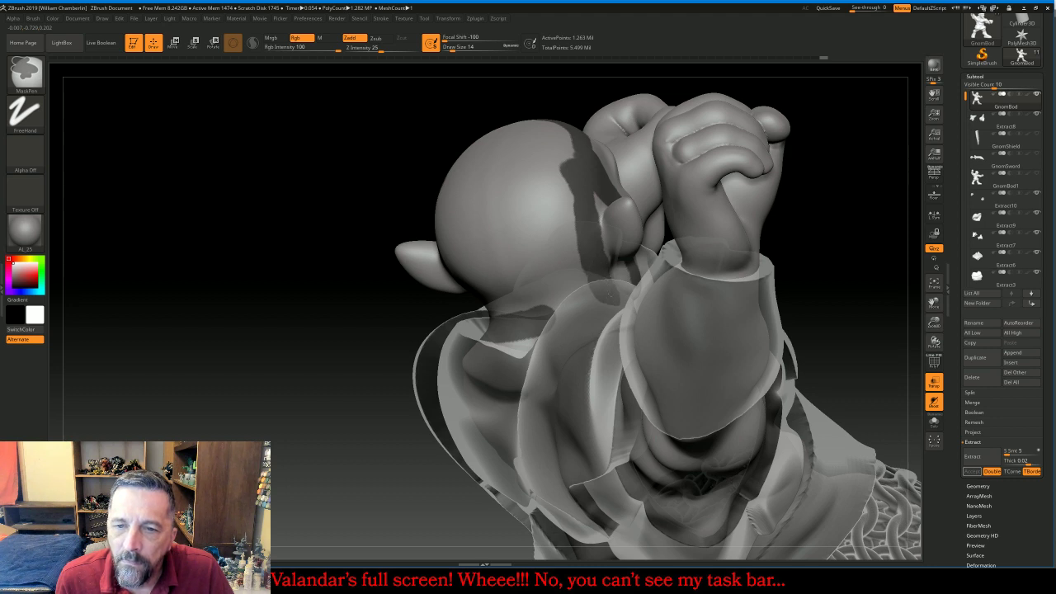
mouse_move(610, 295)
left_mouse_down("ctrl")
mouse_move(564, 326)
mouse_move(521, 311)
left_mouse_up("ctrl")
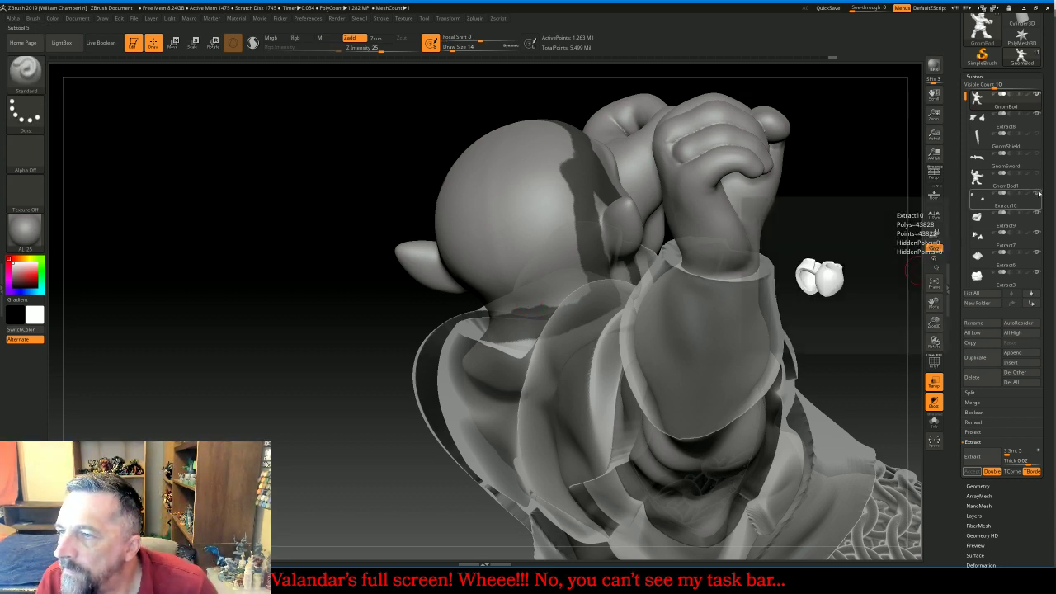
Hide the armour subtools Extract10, Extract9, Extract7, Extract6 and Extract3, and turn off ghost transparency
left_click(1037, 194)
left_click(1038, 215)
left_click(1037, 233)
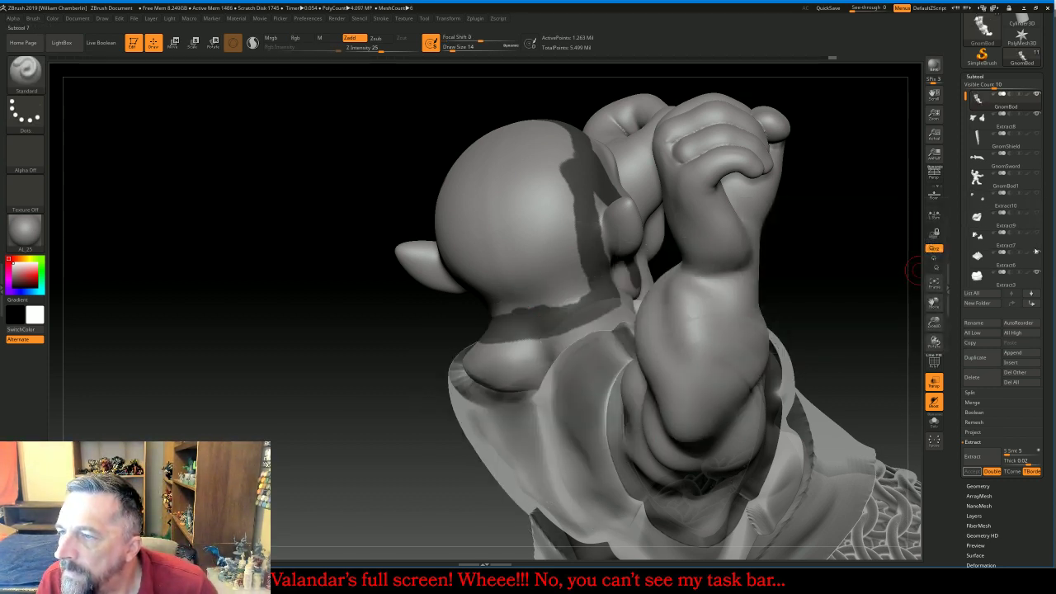
left_click(1037, 252)
left_click(1035, 274)
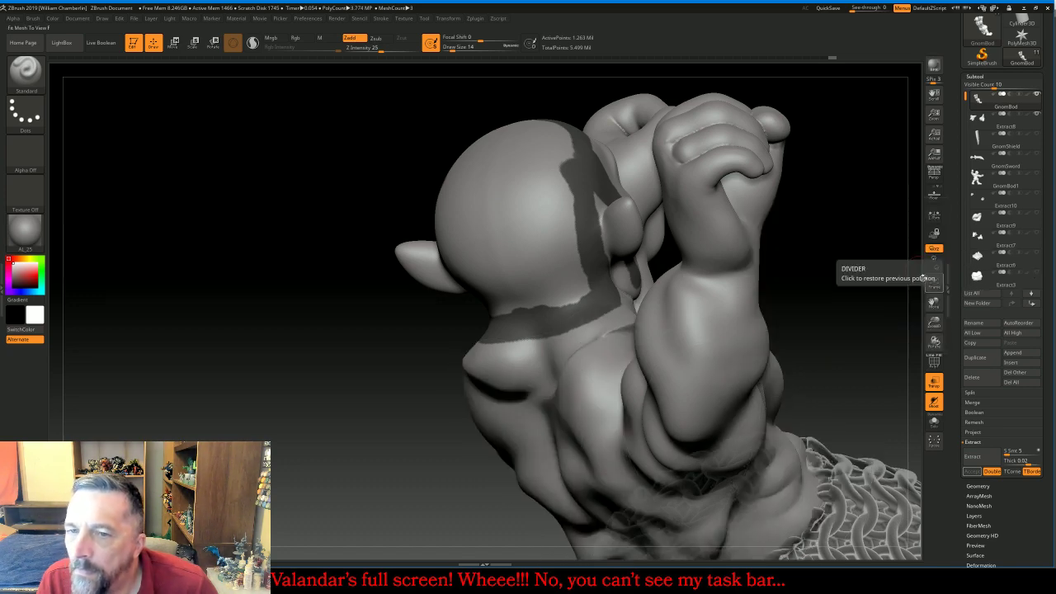
left_click_drag(855, 326, 872, 330)
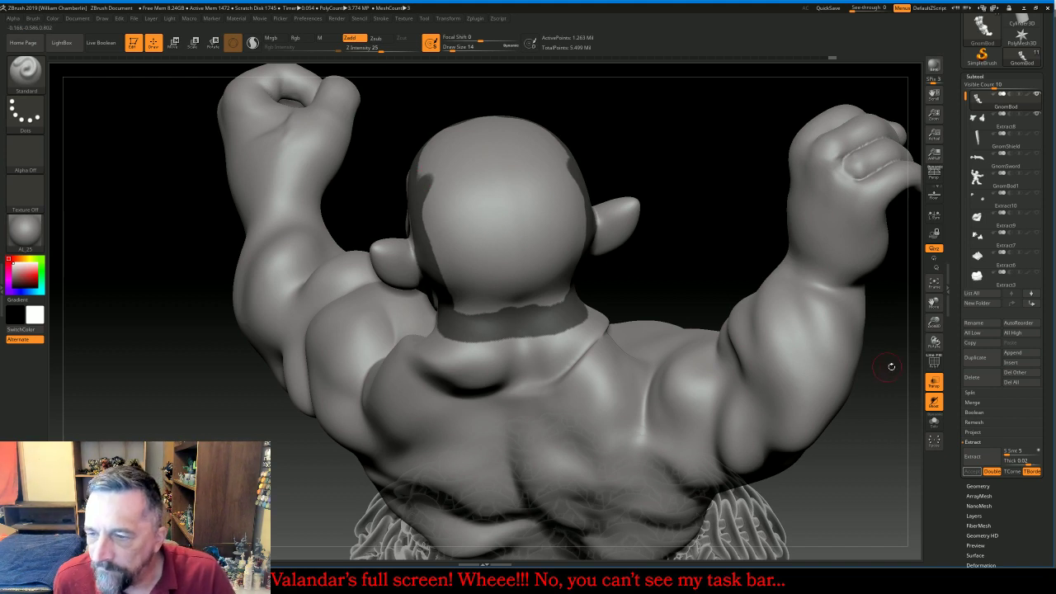
left_click(933, 381)
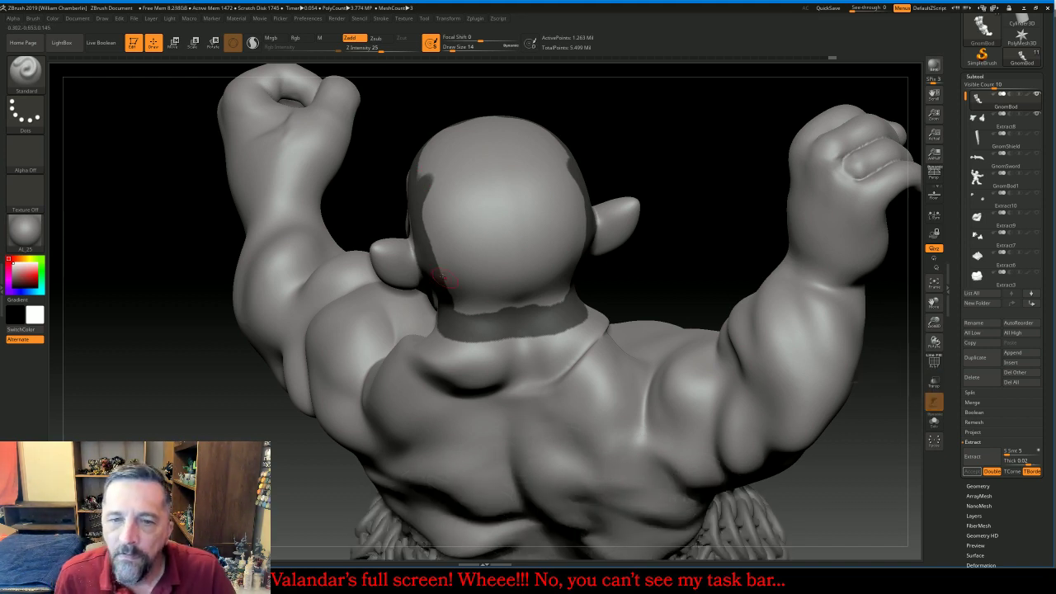
Fill the hair mask over the back and crown of the head inside the hairline
mouse_move(462, 243)
left_mouse_down("ctrl")
mouse_move(435, 225)
mouse_move(446, 199)
mouse_move(453, 266)
mouse_move(473, 303)
mouse_move(557, 269)
mouse_move(464, 216)
mouse_move(471, 266)
left_mouse_up("ctrl")
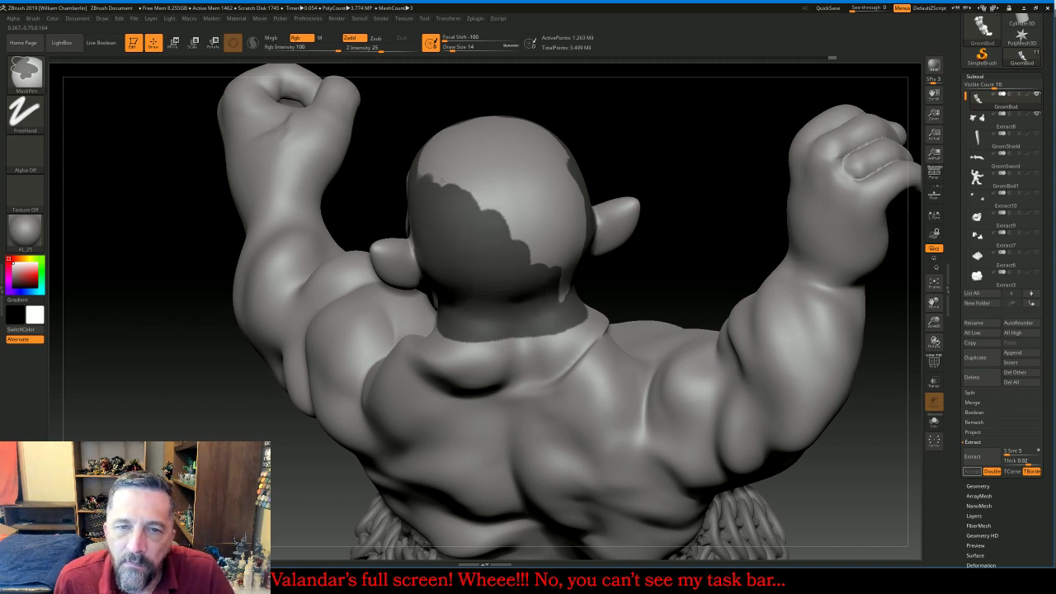
mouse_move(442, 179)
left_mouse_down("ctrl")
mouse_move(427, 169)
mouse_move(589, 269)
mouse_move(536, 211)
mouse_move(532, 177)
mouse_move(553, 157)
mouse_move(583, 247)
left_mouse_up("ctrl")
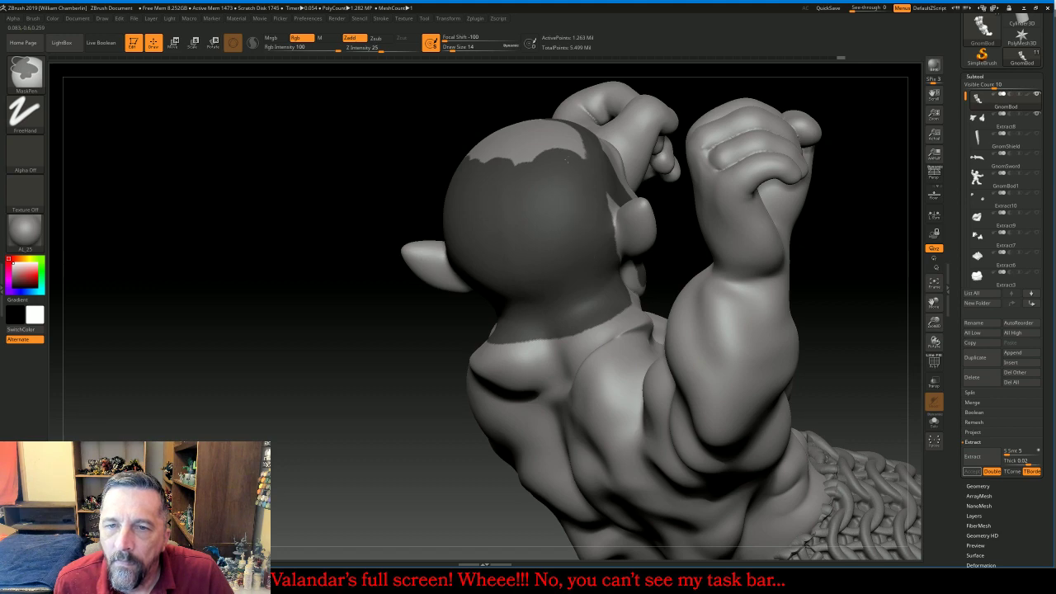
left_click_drag(278, 181, 267, 240)
mouse_move(539, 173)
left_mouse_down("ctrl")
mouse_move(542, 141)
mouse_move(498, 174)
mouse_move(510, 142)
mouse_move(489, 149)
left_mouse_up("ctrl")
left_click_drag(431, 339, 445, 353)
mouse_move(488, 134)
left_mouse_down("ctrl")
mouse_move(509, 113)
mouse_move(532, 110)
left_mouse_up("ctrl")
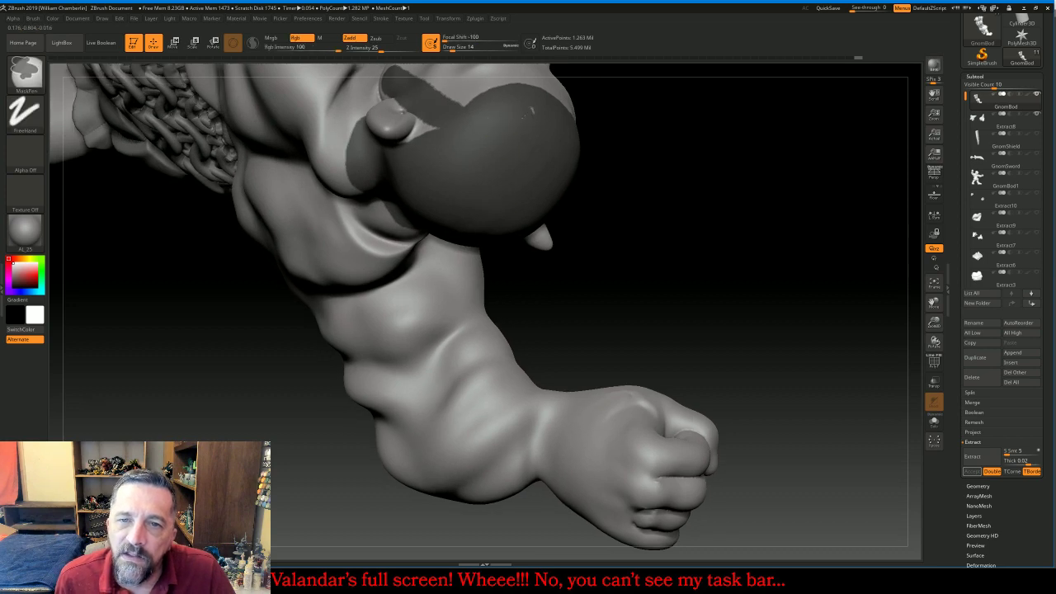
Erase the lower tip of the left sideburn mask to square it off and fill the gap above the ear
mouse_move(773, 255)
left_mouse_down()
mouse_move(753, 162)
mouse_move(803, 151)
mouse_move(575, 358)
left_mouse_up()
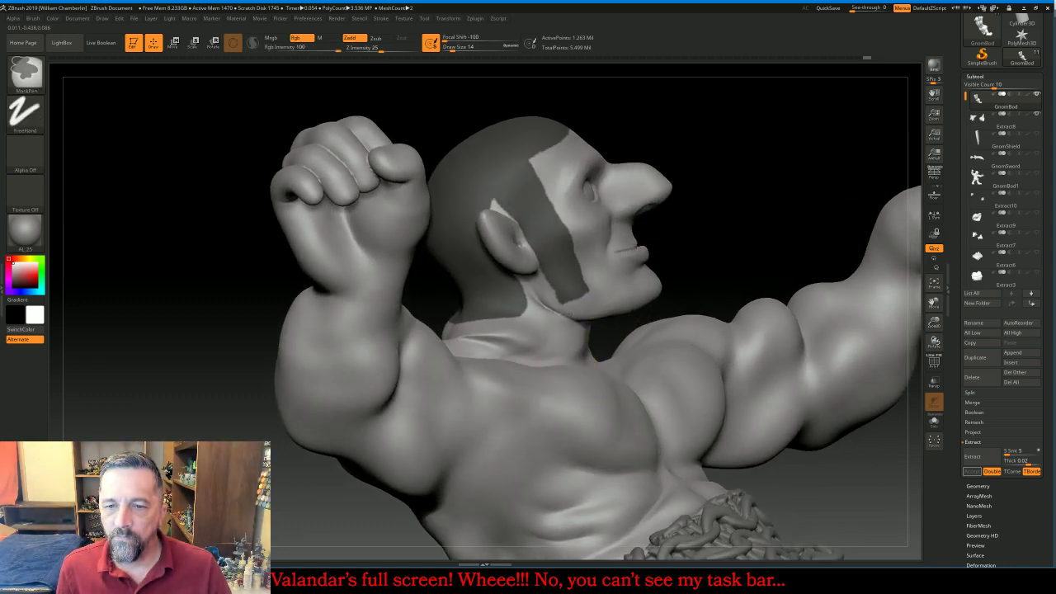
left_click_drag(570, 317, 280, 330)
left_click_drag(665, 287, 661, 281, "ctrl+alt")
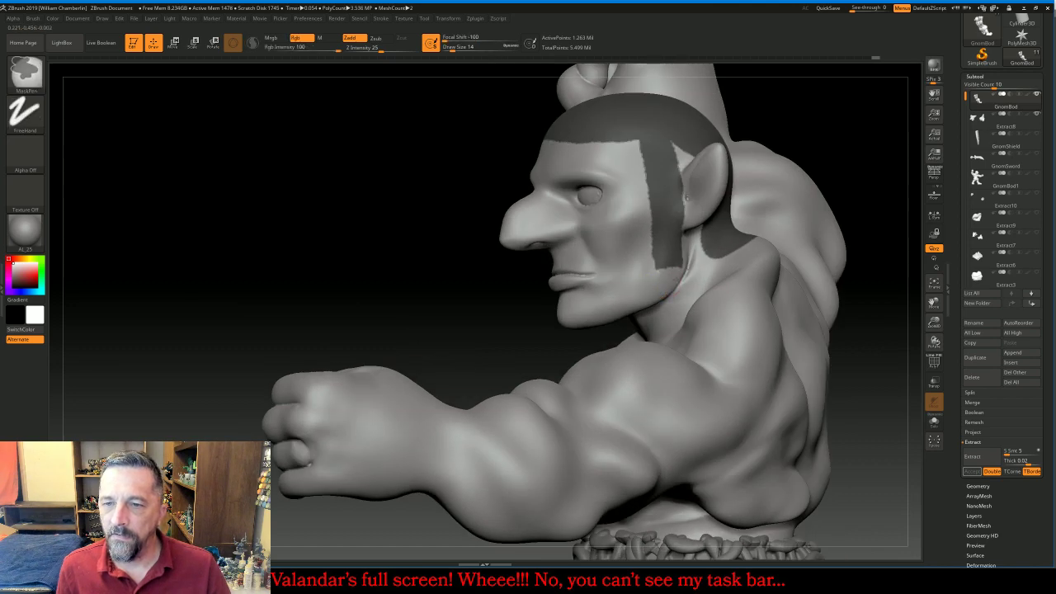
mouse_move(366, 239)
left_mouse_down()
mouse_move(423, 249)
mouse_move(330, 255)
left_mouse_up()
left_click_drag(675, 148, 673, 128, "ctrl")
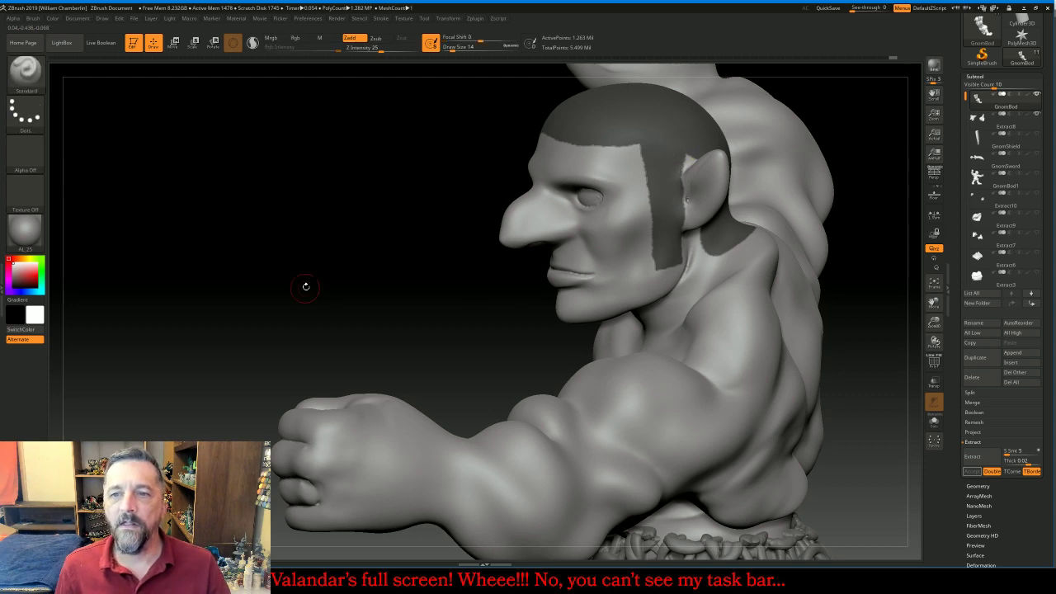
left_click_drag(302, 288, 375, 284)
key("ctrl+shift")
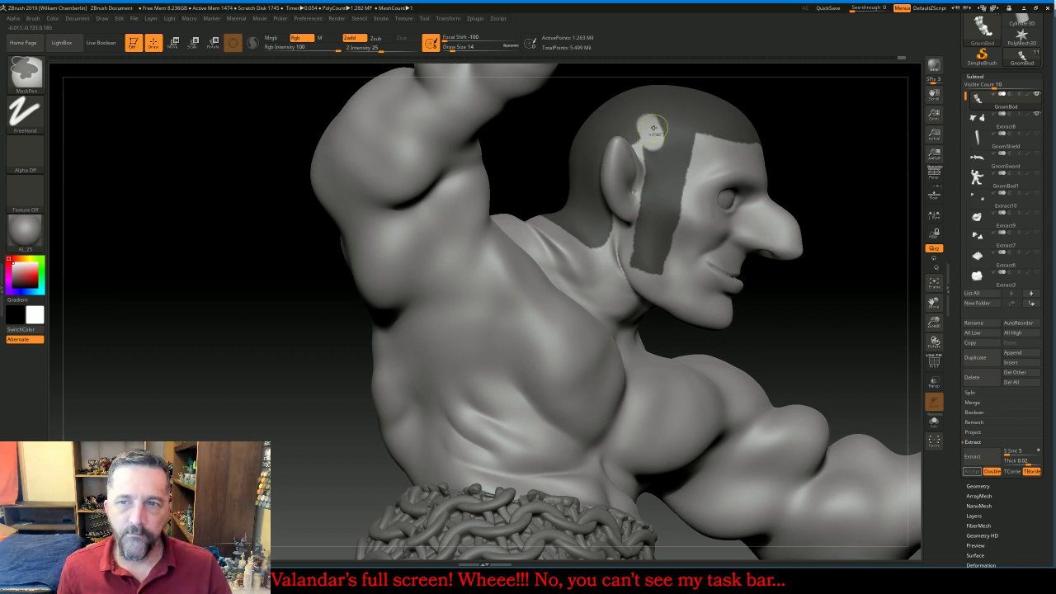
key("ctrl+z")
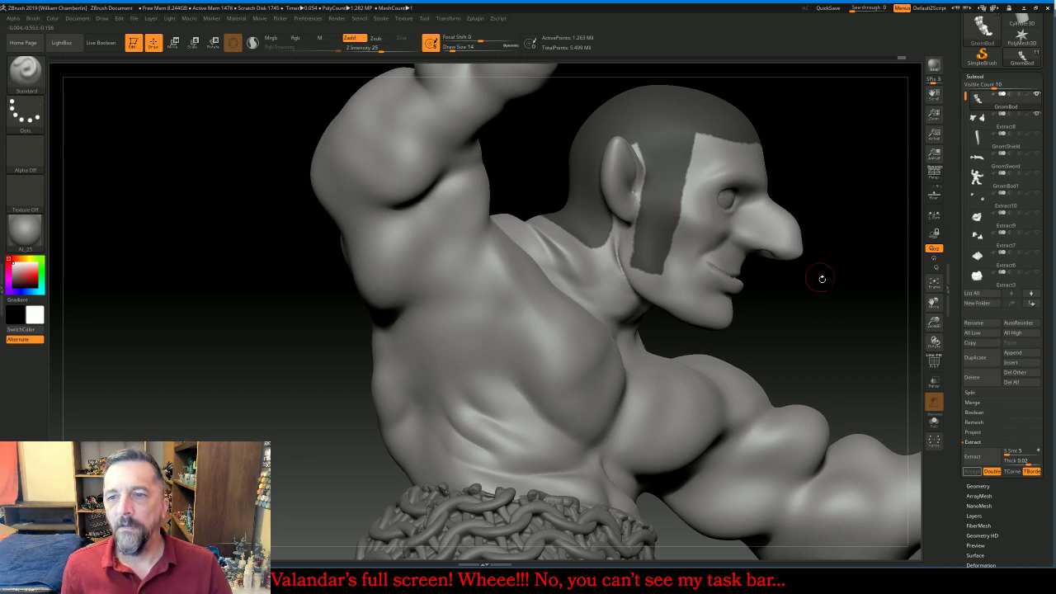
Extract the masked hair area as a new subtool with a thickness of 0.01 and accept the result
left_click_drag(818, 284, 811, 303)
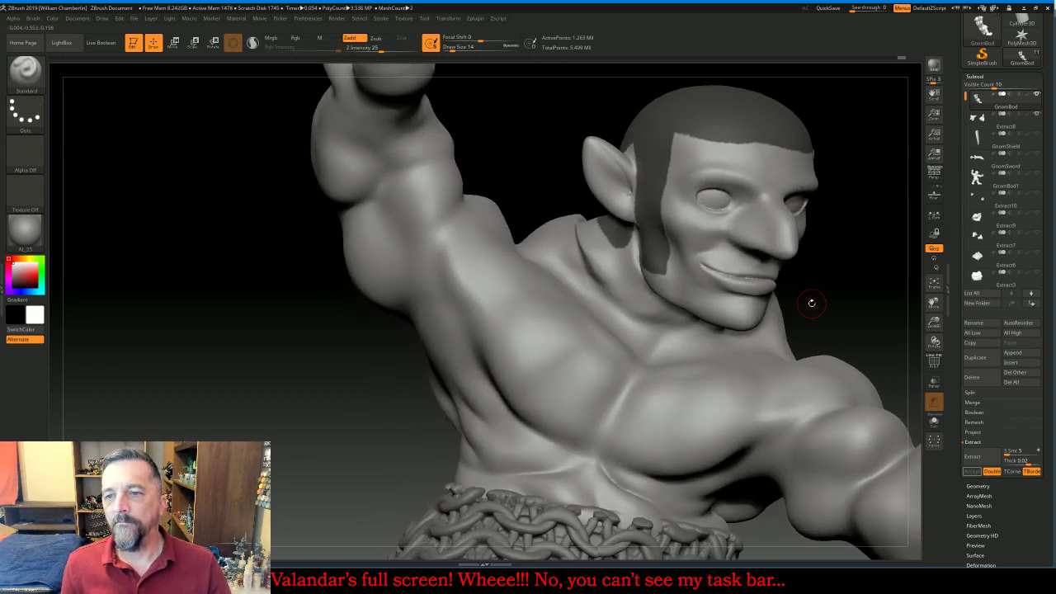
left_click(1021, 461)
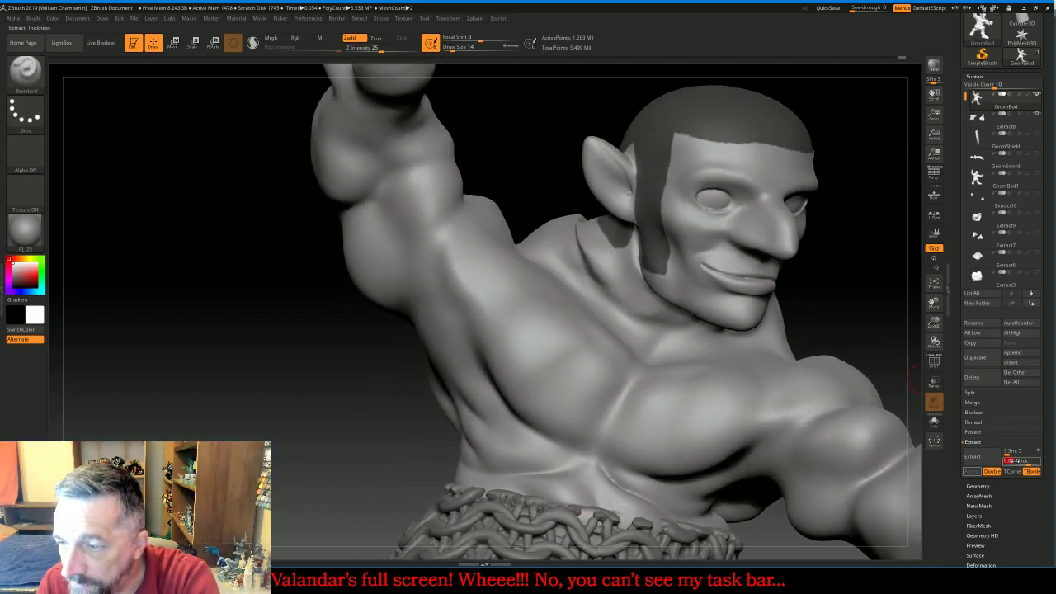
type(".0")
key("Return")
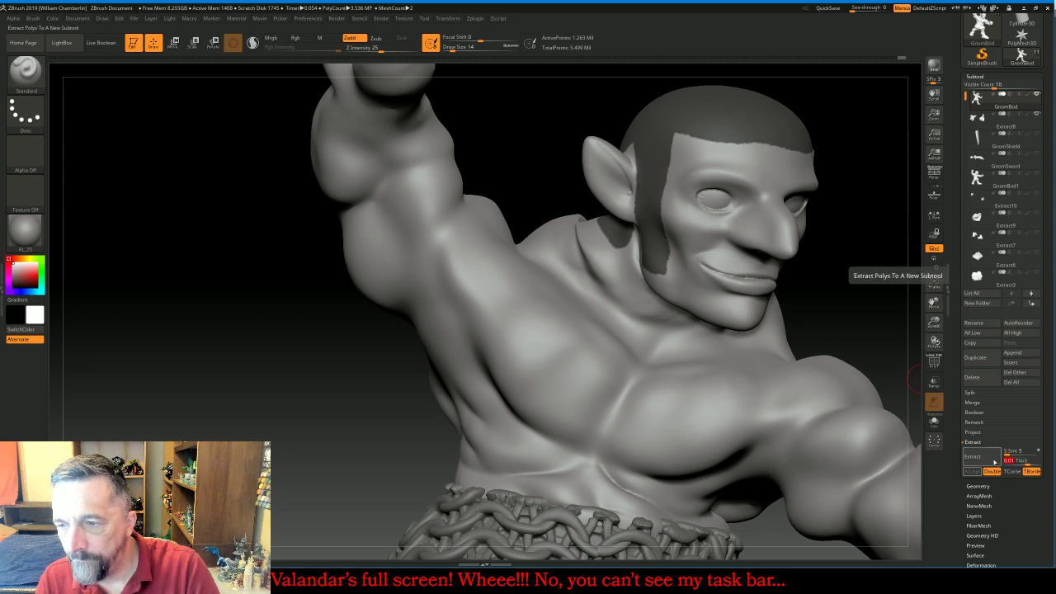
left_click(973, 443)
left_click(972, 471)
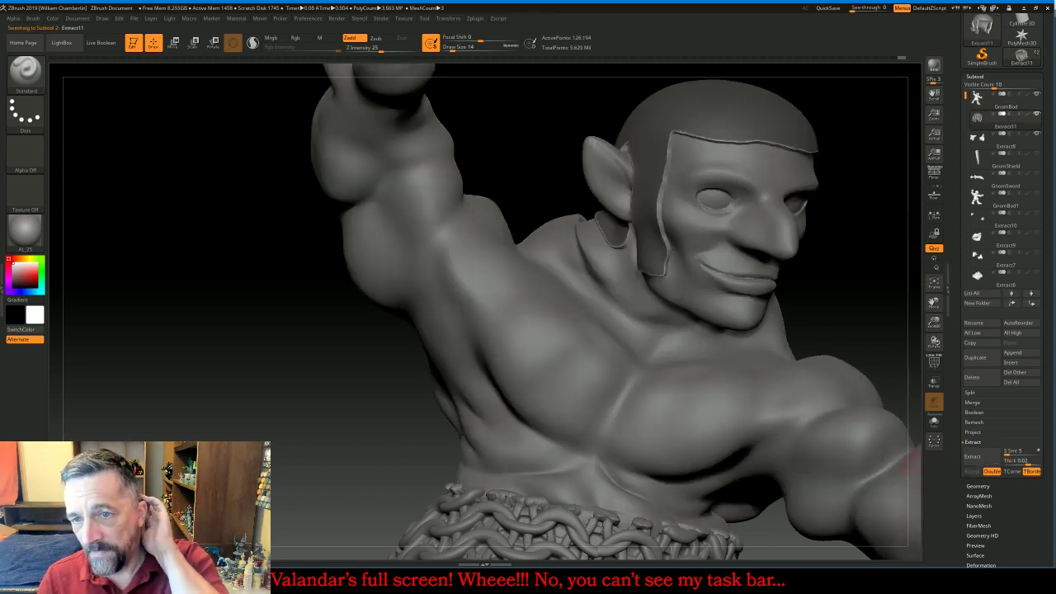
Select the ClayBuildup brush for the extracted hair piece and open its Auto Masking settings
left_click(25, 72)
left_click(119, 79)
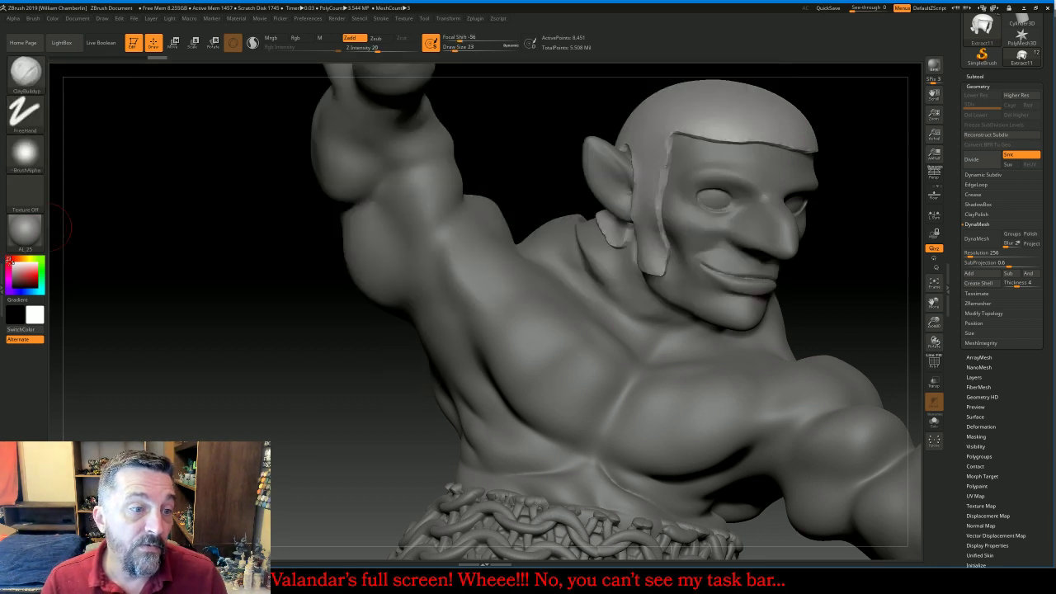
left_click(7, 289)
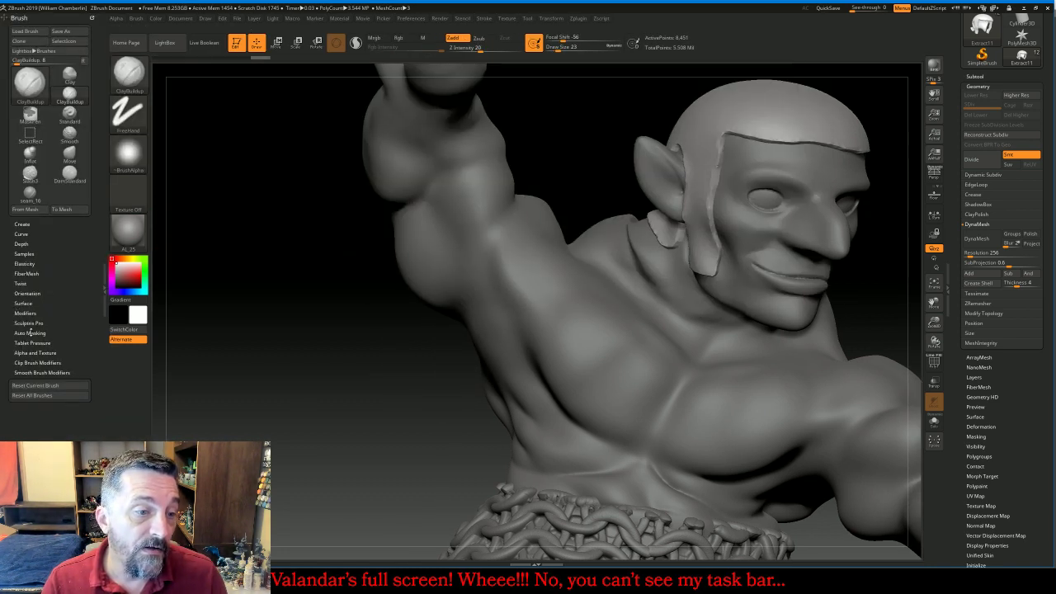
left_click(30, 332)
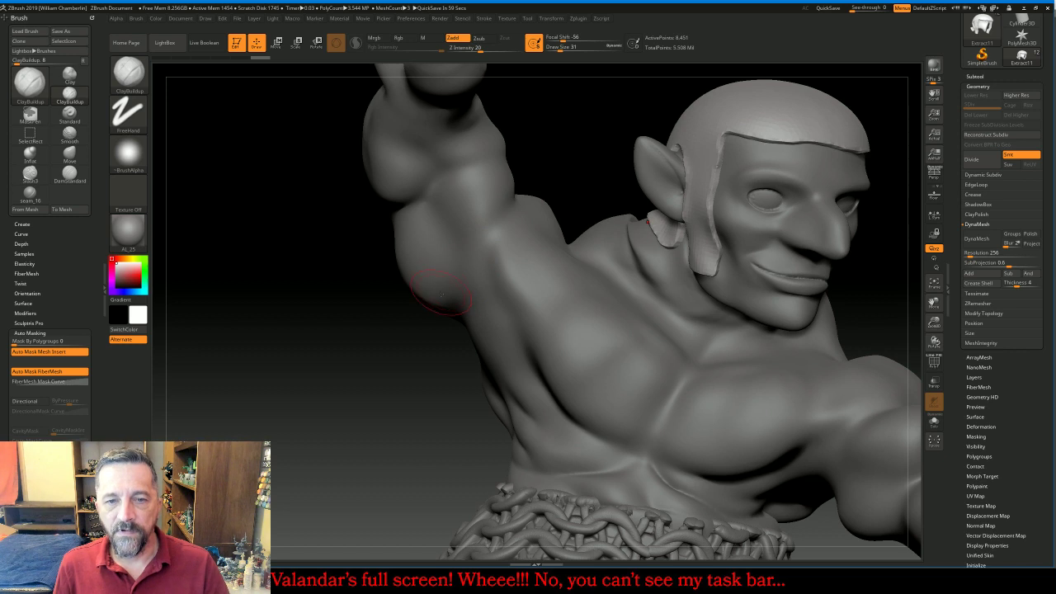
Build up clay over the hair piece's right sideburn down to its tip and smooth the strokes
left_click_drag(424, 330, 431, 372)
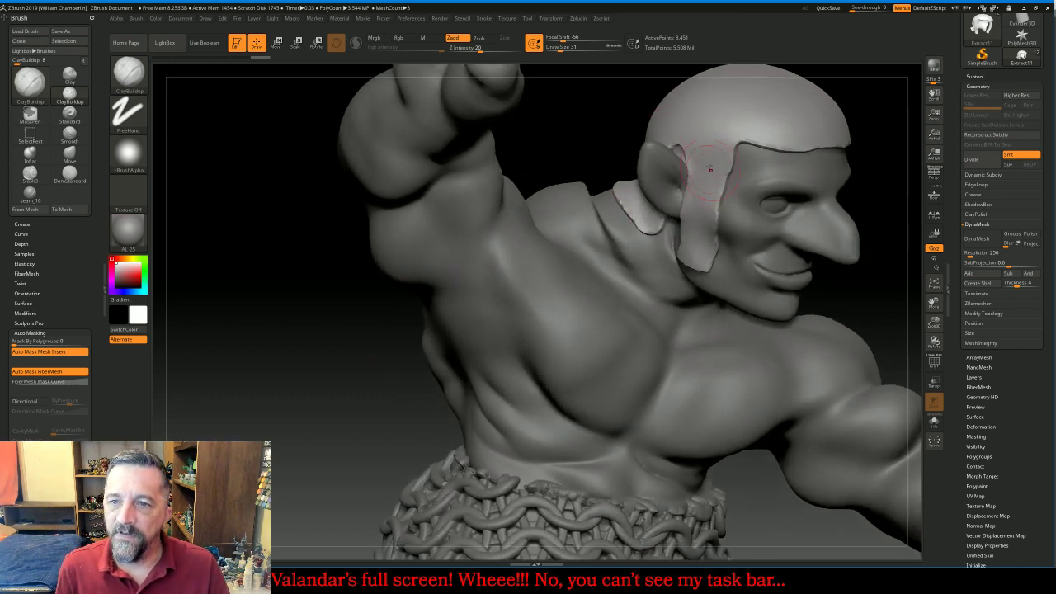
mouse_move(699, 220)
left_mouse_down()
mouse_move(698, 234)
mouse_move(699, 208)
left_mouse_up()
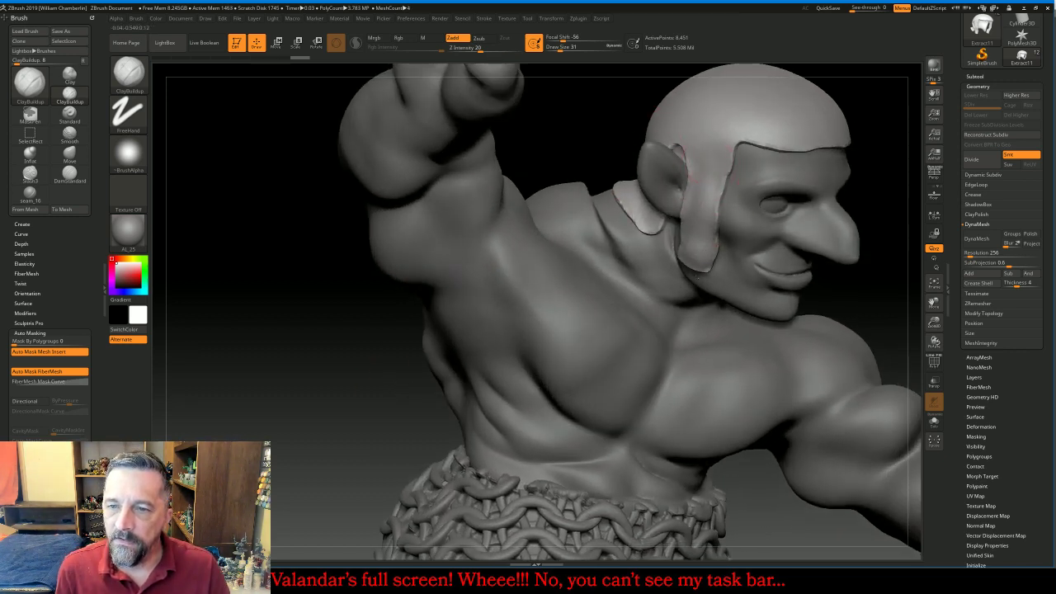
left_click_drag(700, 262, 696, 266)
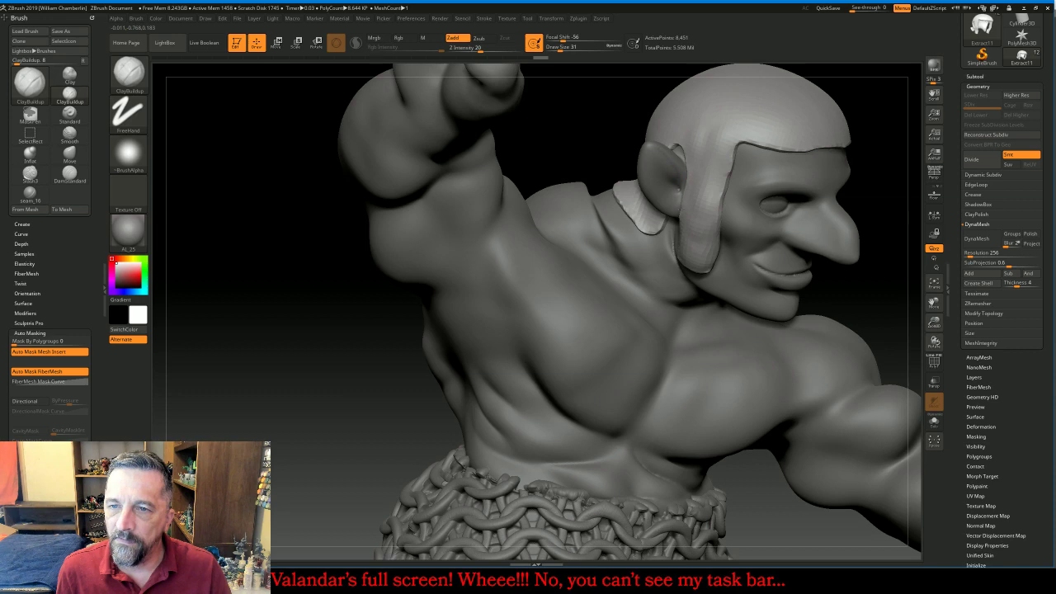
key("shift")
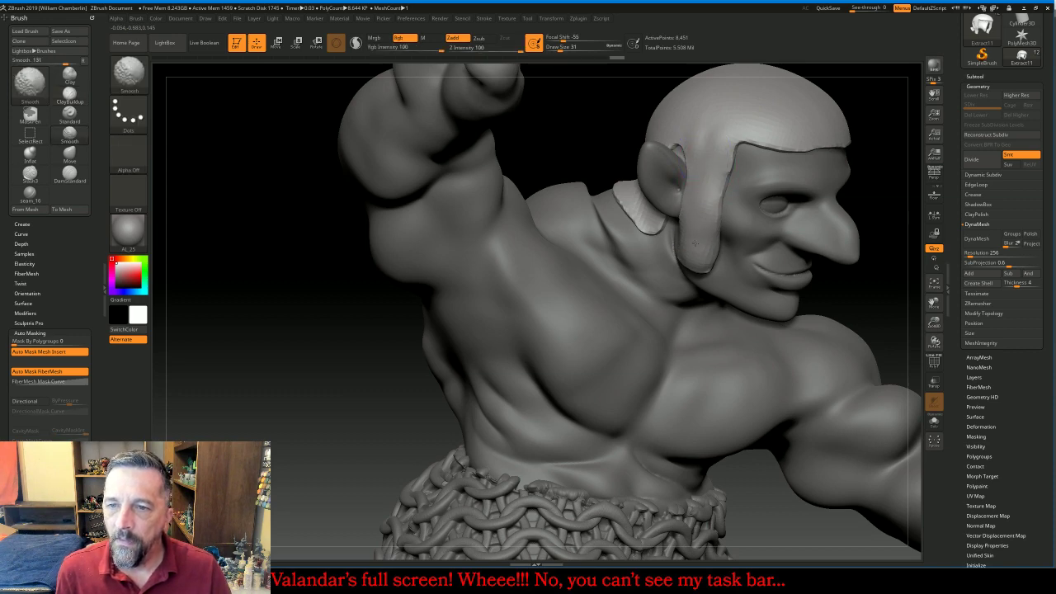
Thicken the left sideburn from the temple to its lower tip with ClayBuildup strokes and smooth it
mouse_move(838, 295)
left_mouse_down()
mouse_move(677, 301)
mouse_move(545, 289)
left_mouse_up()
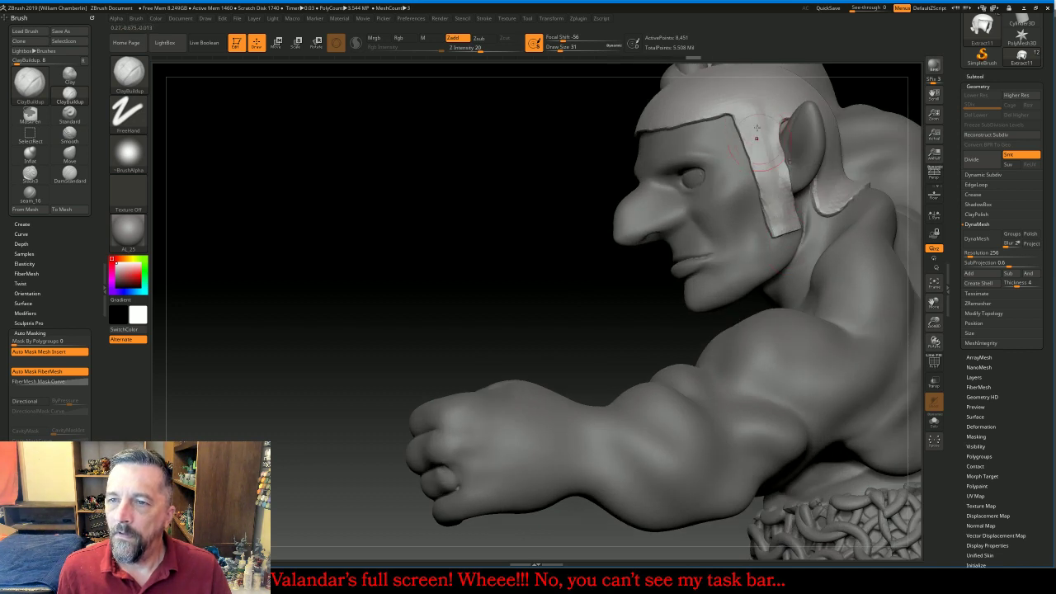
left_click_drag(776, 146, 786, 214)
mouse_move(783, 175)
left_mouse_down()
mouse_move(792, 231)
mouse_move(774, 233)
mouse_move(792, 232)
left_mouse_up()
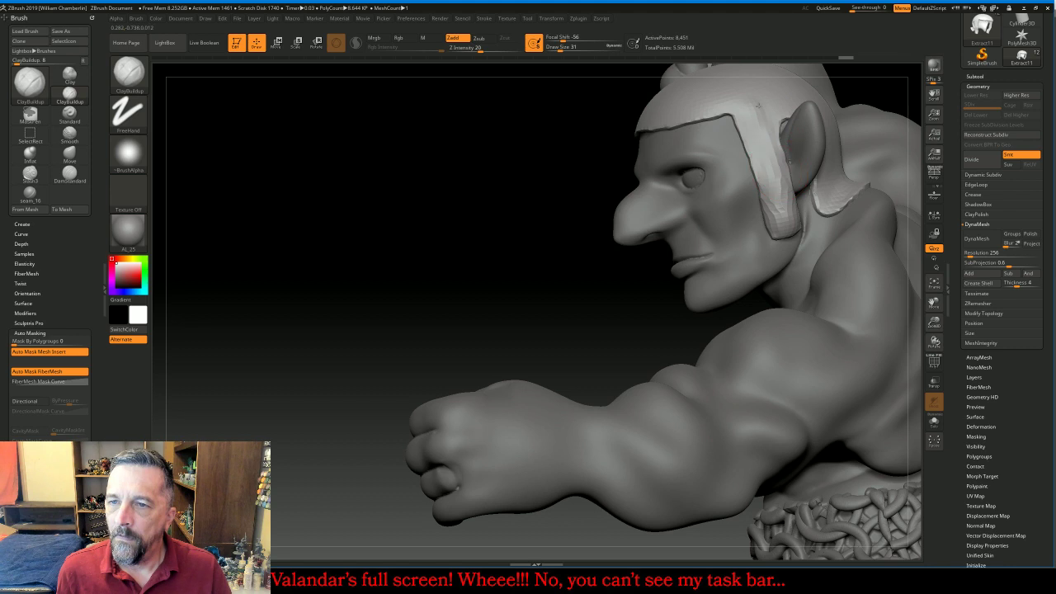
left_click_drag(770, 183, 777, 208)
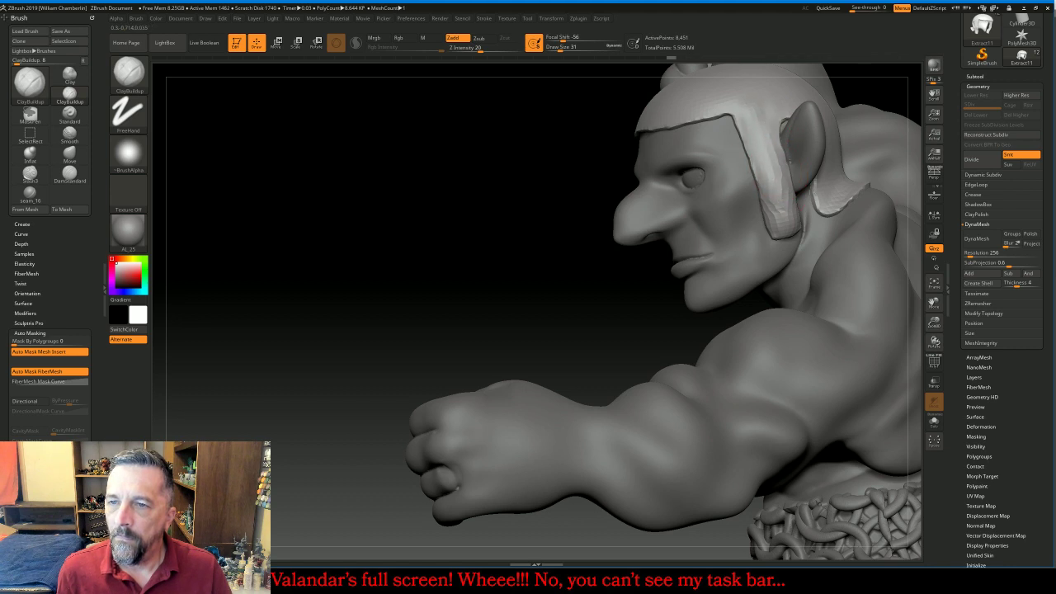
left_click_drag(751, 125, 783, 224, "shift")
Add volume to the right sideburn's lower end beside the ear, and smooth both sideburns
mouse_move(445, 292)
left_mouse_down()
mouse_move(474, 310)
mouse_move(507, 265)
left_mouse_up()
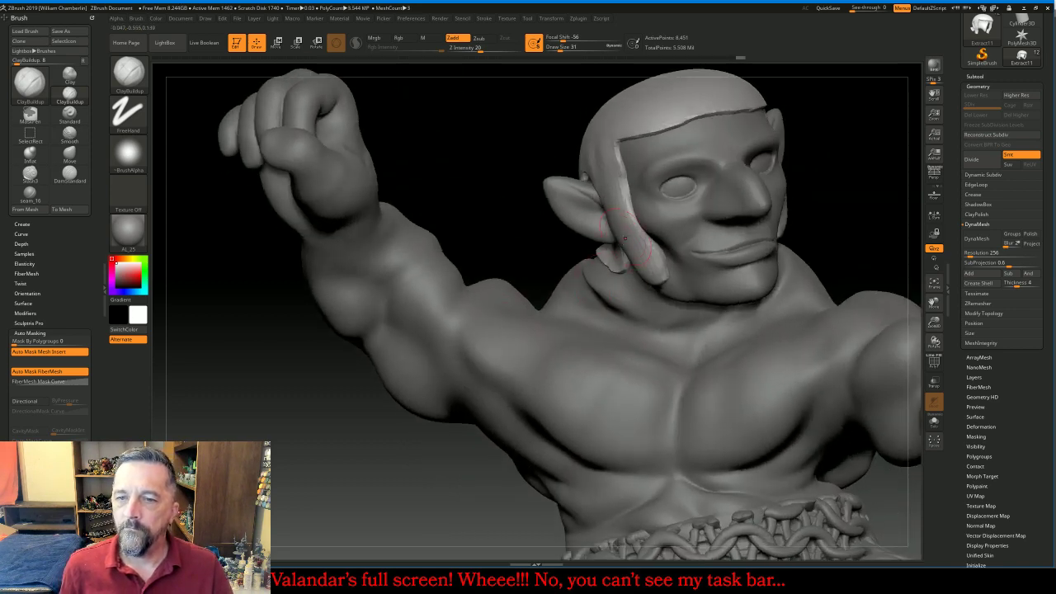
left_click_drag(627, 239, 646, 264)
left_click_drag(624, 229, 633, 254)
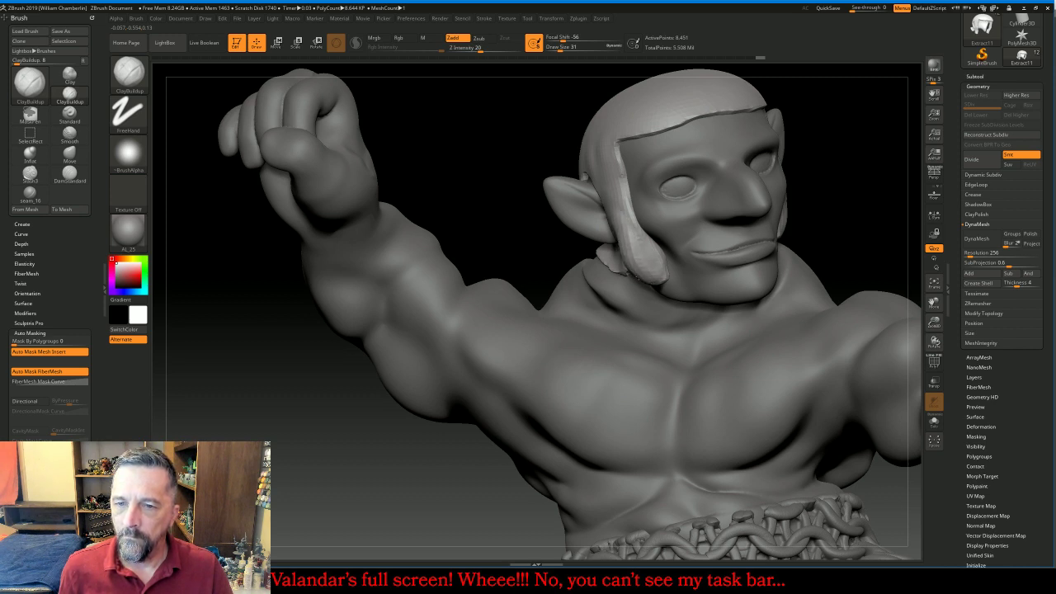
mouse_move(652, 285)
left_mouse_down("shift")
mouse_move(650, 249)
mouse_move(625, 239)
left_mouse_up("shift")
mouse_move(867, 208)
left_mouse_down()
mouse_move(826, 216)
mouse_move(743, 196)
left_mouse_up()
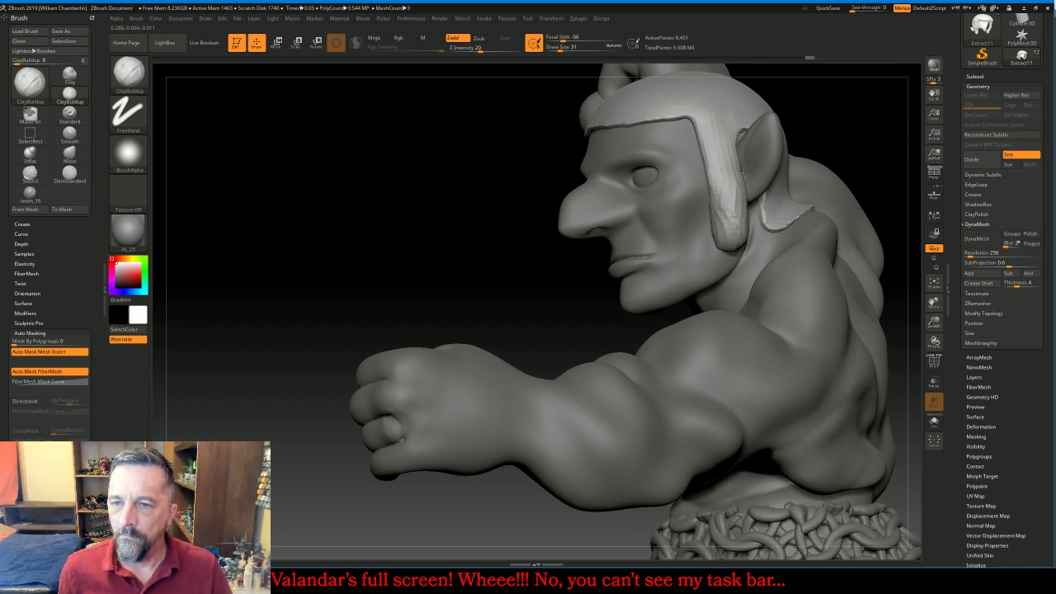
mouse_move(731, 183)
left_mouse_down("shift")
mouse_move(731, 213)
mouse_move(728, 192)
mouse_move(736, 197)
left_mouse_up("shift")
Sculpt raised hair strands over the front of the scalp to the hairline, across the forehead and toward the left temple
mouse_move(856, 130)
left_mouse_down()
mouse_move(893, 123)
mouse_move(886, 220)
left_mouse_up()
left_click_drag(937, 305, 888, 381)
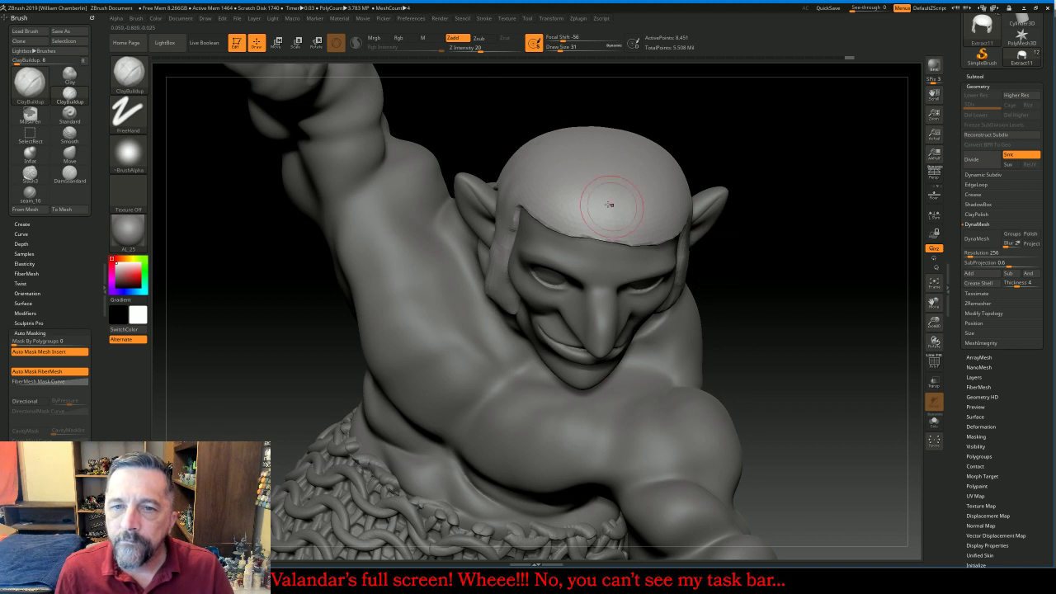
mouse_move(535, 197)
left_mouse_down()
mouse_move(577, 177)
mouse_move(597, 218)
mouse_move(663, 233)
left_mouse_up()
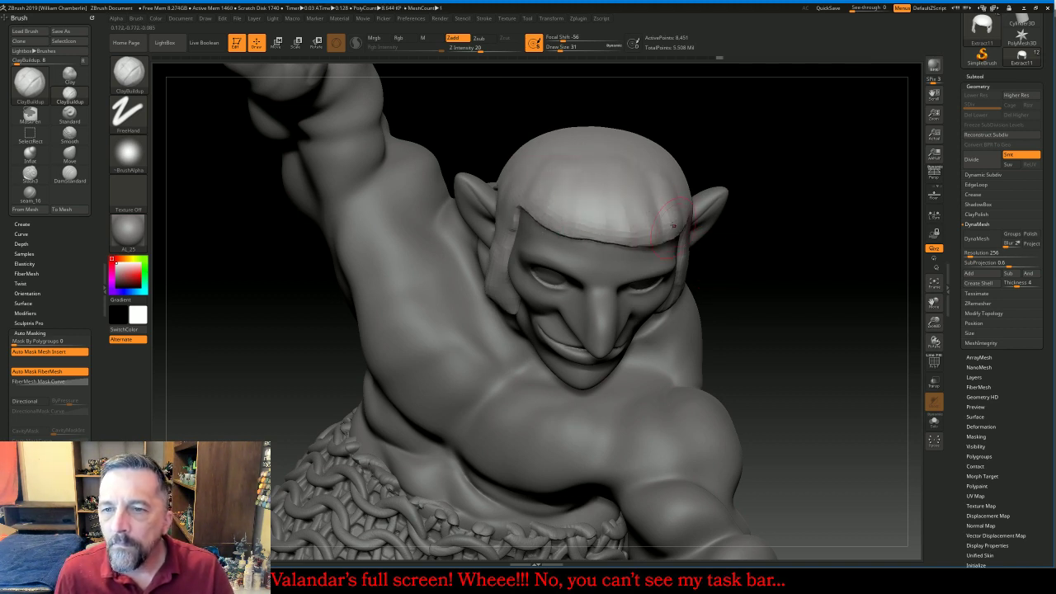
left_click_drag(816, 208, 726, 200)
left_click_drag(675, 163, 680, 231)
mouse_move(670, 188)
left_mouse_down()
mouse_move(650, 248)
mouse_move(625, 241)
left_mouse_up()
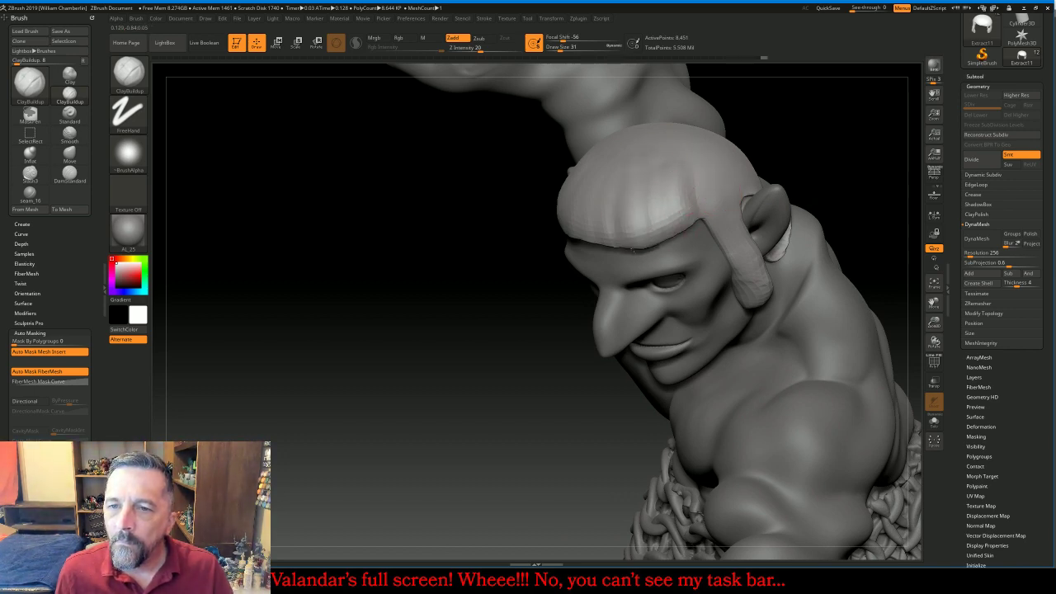
left_click_drag(635, 193, 620, 245)
Sculpt strands from the top of the head down to the hairline above the right eye and temple
left_click_drag(529, 287, 660, 282)
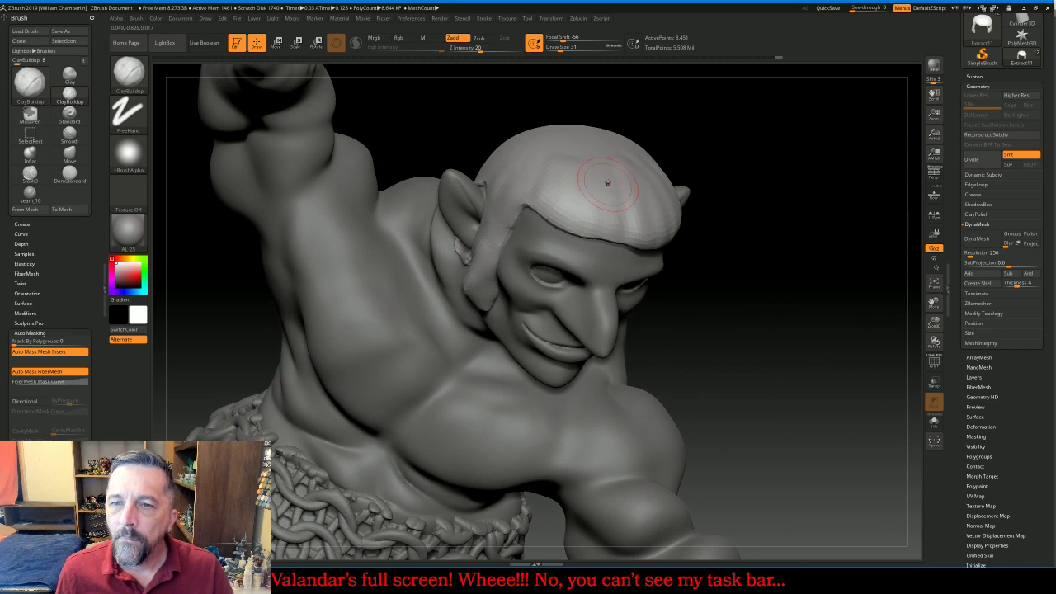
mouse_move(609, 181)
left_mouse_down()
mouse_move(624, 241)
mouse_move(598, 234)
left_mouse_up()
mouse_move(578, 188)
left_mouse_down()
mouse_move(571, 235)
mouse_move(554, 227)
left_mouse_up()
mouse_move(567, 163)
left_mouse_down()
mouse_move(537, 221)
mouse_move(521, 212)
left_mouse_up()
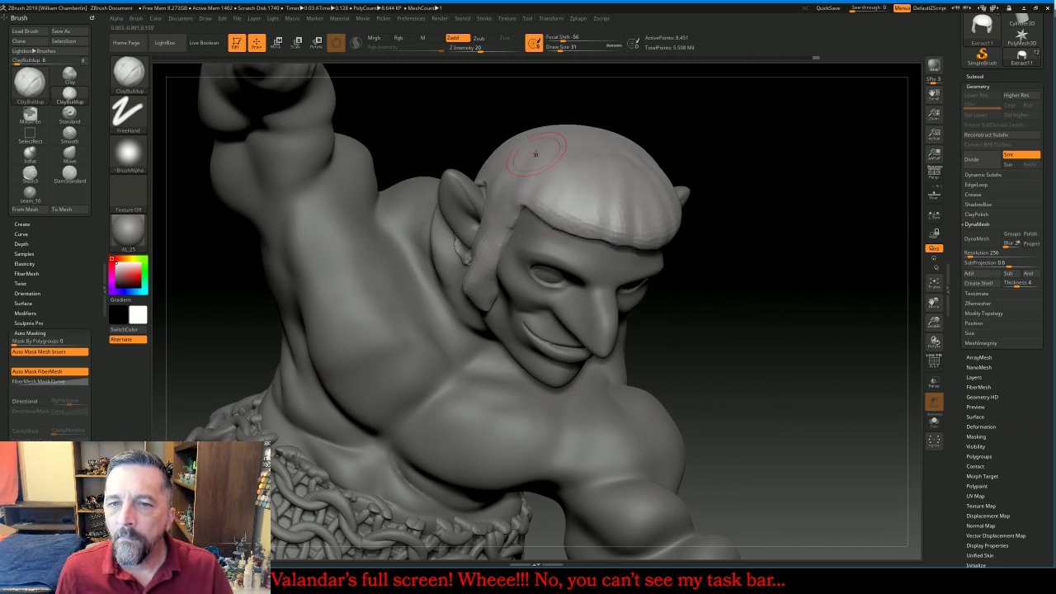
Sculpt hair strands above the left temple and sweep them back behind the left ear
left_click_drag(788, 279, 712, 258)
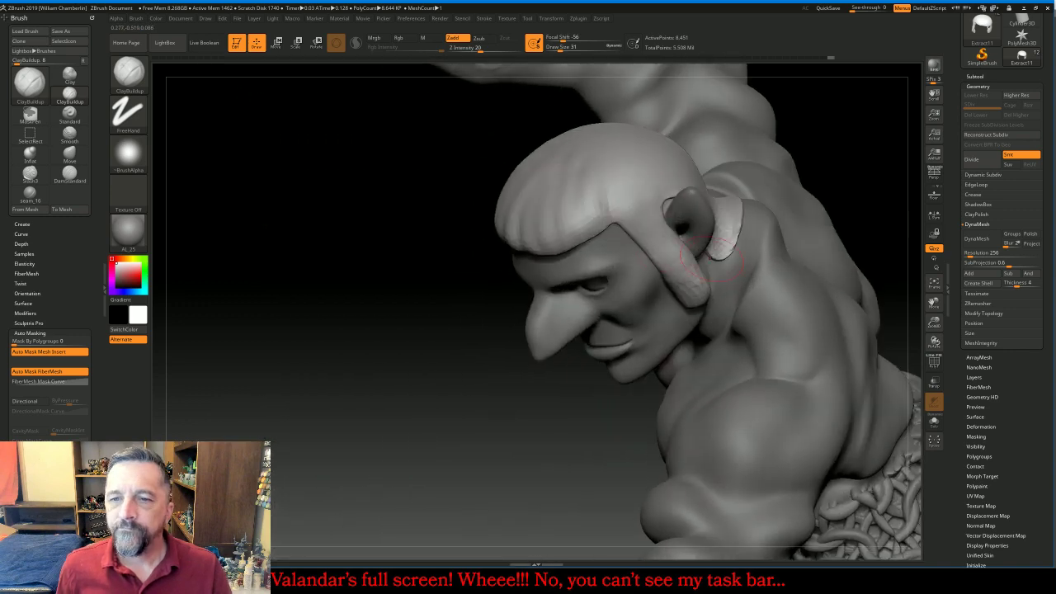
mouse_move(606, 162)
left_mouse_down()
mouse_move(613, 211)
mouse_move(635, 206)
left_mouse_up()
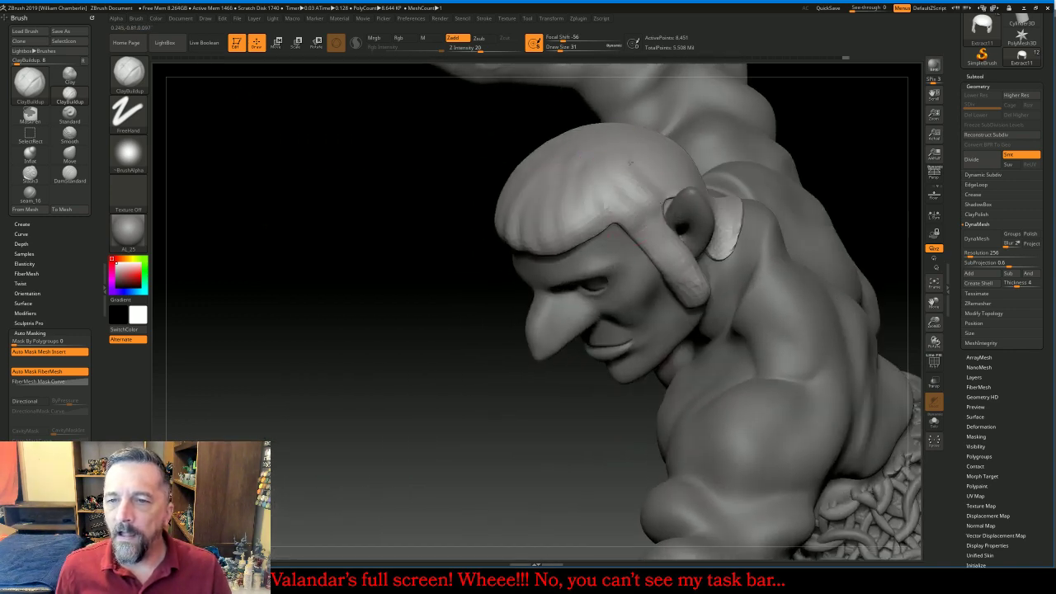
mouse_move(582, 363)
left_mouse_down()
mouse_move(545, 434)
mouse_move(660, 198)
mouse_move(730, 239)
mouse_move(749, 215)
left_mouse_up()
left_click_drag(721, 180, 752, 200)
left_click_drag(733, 159, 759, 166)
left_click_drag(690, 170, 720, 196)
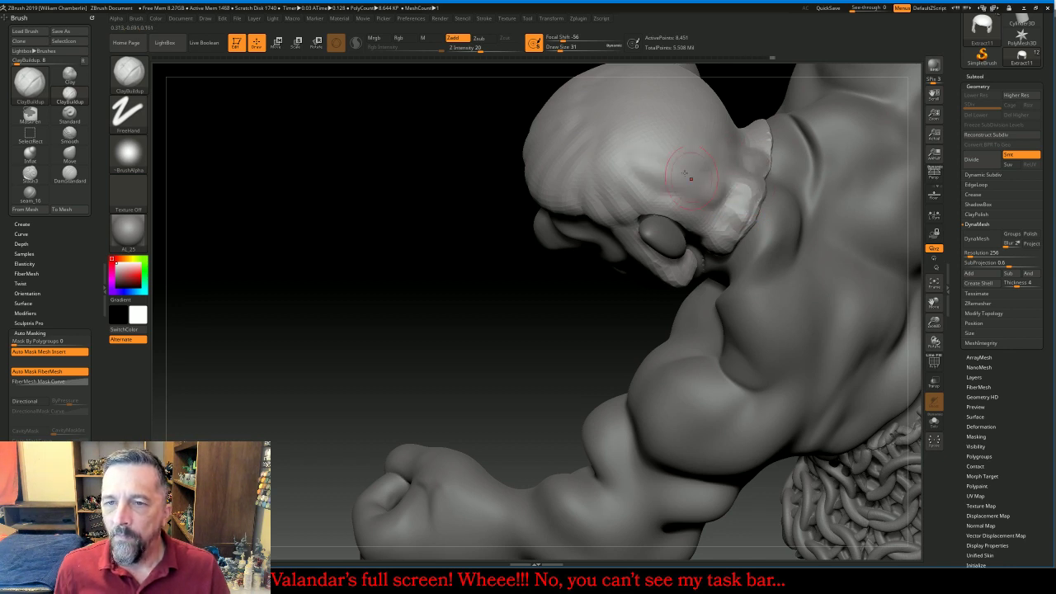
mouse_move(632, 165)
left_mouse_down()
mouse_move(620, 124)
mouse_move(742, 142)
left_mouse_up()
Layer hair strands over the left back of the head down to the nape edge
mouse_move(754, 85)
left_mouse_down()
mouse_move(660, 93)
mouse_move(629, 83)
left_mouse_up()
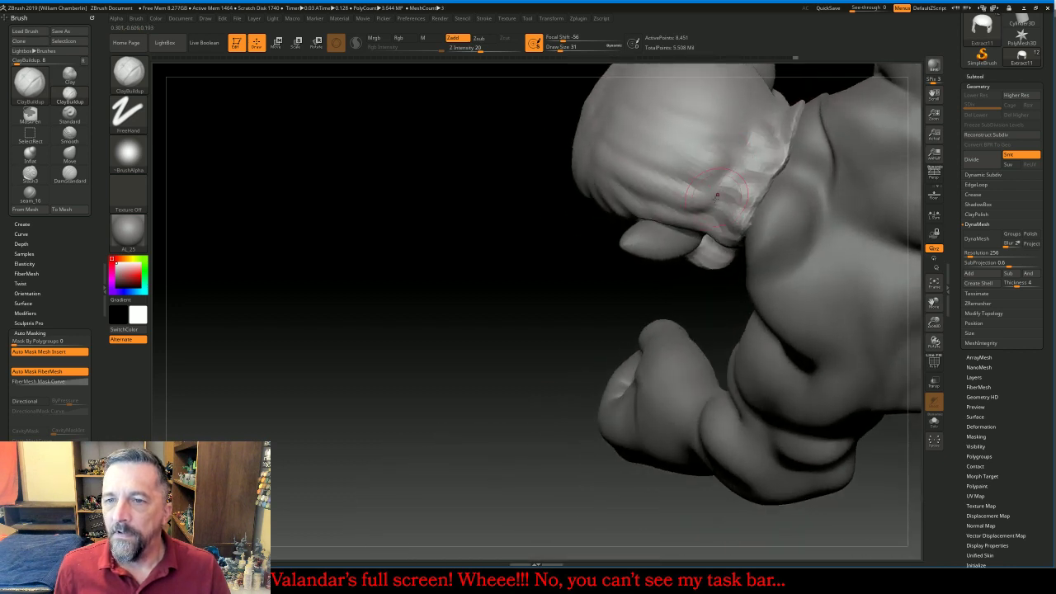
mouse_move(703, 208)
left_mouse_down()
mouse_move(731, 230)
mouse_move(719, 206)
mouse_move(753, 192)
left_mouse_up()
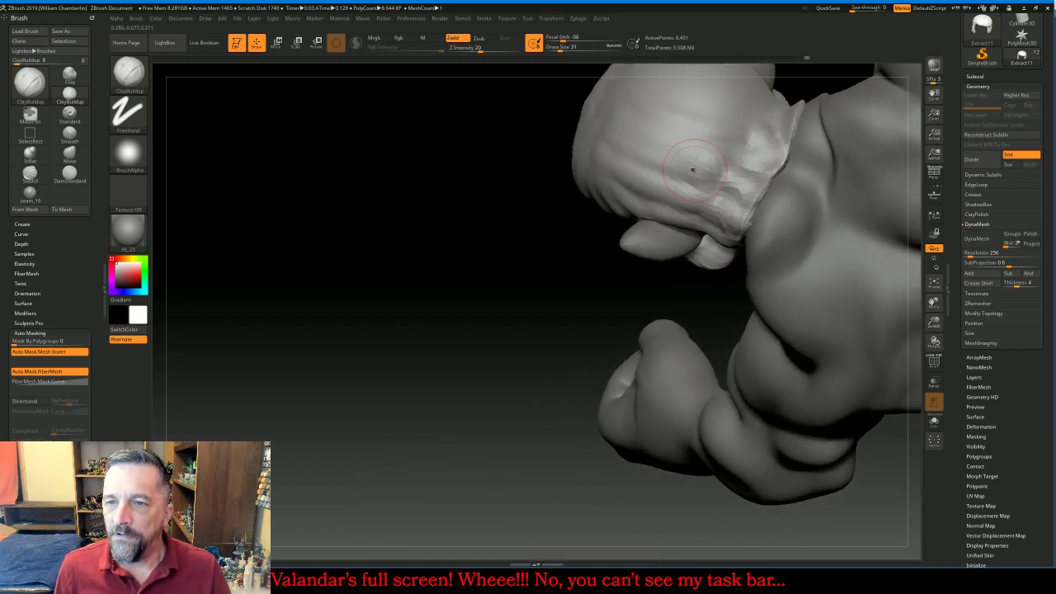
left_click_drag(695, 172, 754, 197)
left_click_drag(716, 157, 767, 169)
mouse_move(739, 130)
left_mouse_down()
mouse_move(785, 165)
mouse_move(746, 149)
mouse_move(742, 203)
left_mouse_up()
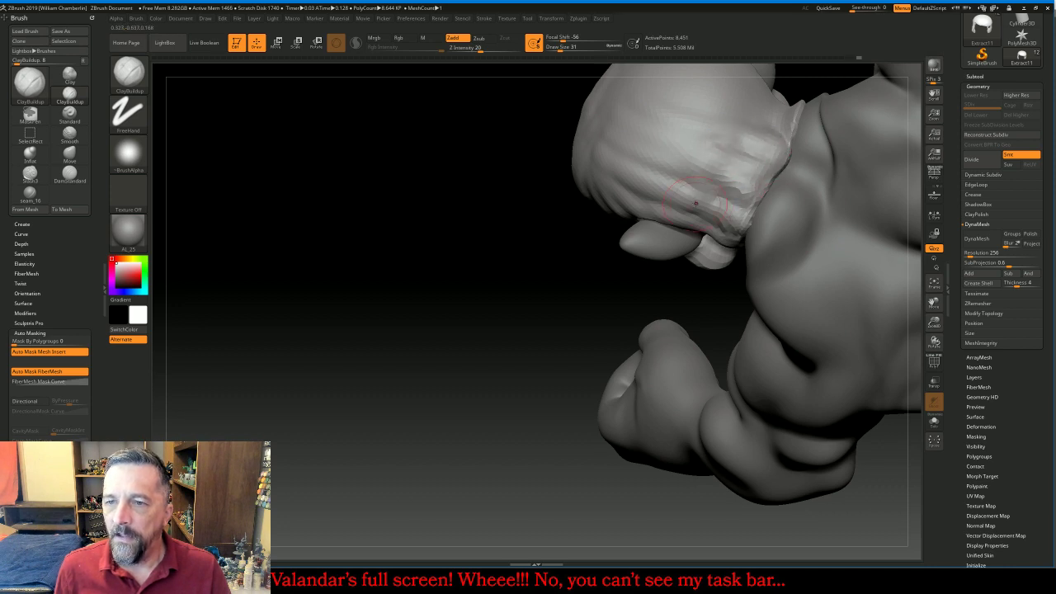
mouse_move(678, 198)
left_mouse_down()
mouse_move(741, 232)
mouse_move(734, 216)
mouse_move(730, 232)
left_mouse_up()
left_click_drag(718, 166, 755, 196)
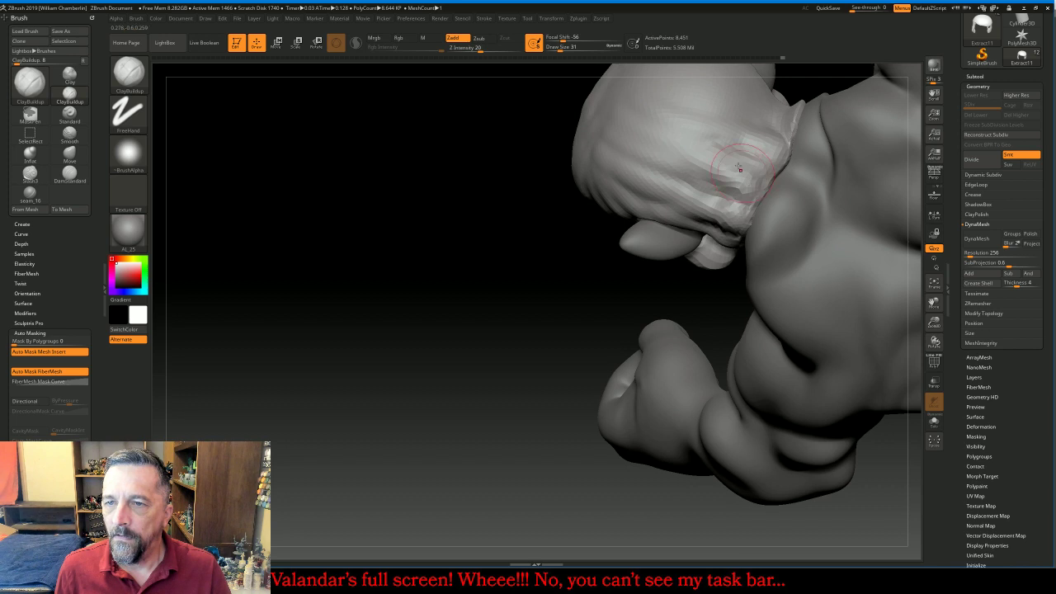
left_click_drag(714, 146, 773, 166)
mouse_move(715, 125)
left_mouse_down()
mouse_move(766, 150)
mouse_move(776, 192)
left_mouse_up()
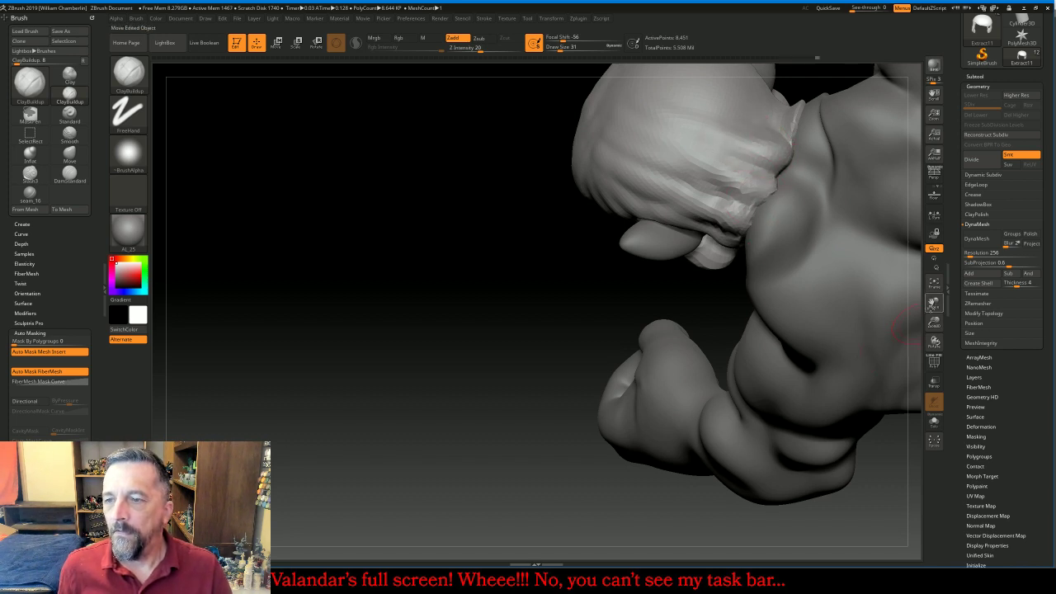
Shape thick separate locks along the nape across the back of the head toward the right ear
left_click_drag(933, 307, 834, 440)
left_click_drag(726, 176, 723, 199)
mouse_move(630, 238)
left_mouse_down()
mouse_move(685, 254)
mouse_move(633, 246)
mouse_move(688, 226)
mouse_move(670, 219)
left_mouse_up()
left_click_drag(715, 159, 731, 222)
mouse_move(682, 211)
left_mouse_down()
mouse_move(698, 181)
mouse_move(691, 195)
left_mouse_up()
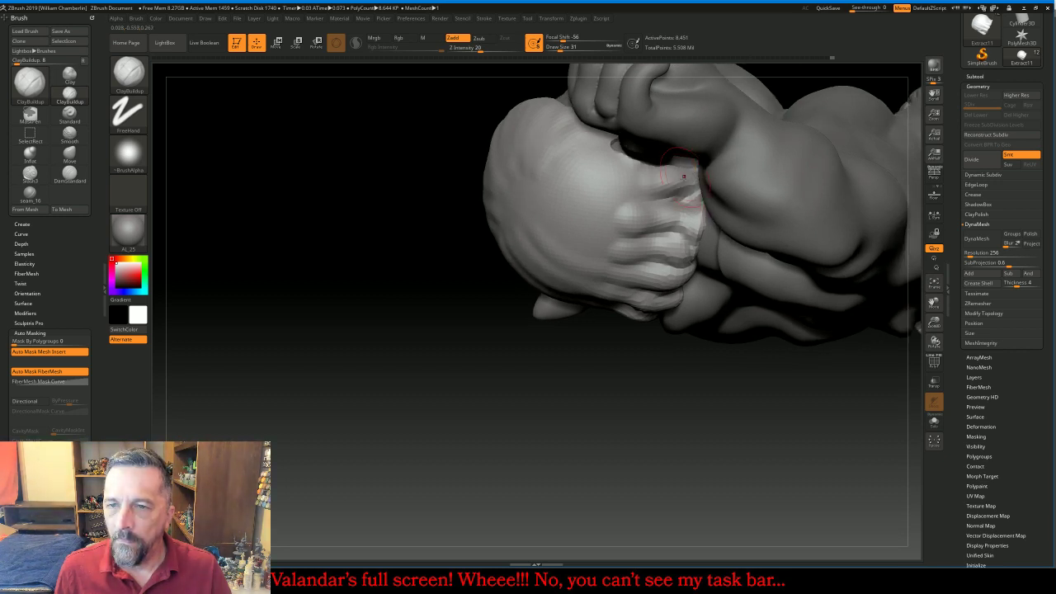
mouse_move(634, 386)
left_mouse_down()
mouse_move(620, 381)
mouse_move(690, 214)
mouse_move(690, 193)
mouse_move(663, 192)
mouse_move(691, 196)
mouse_move(629, 204)
mouse_move(693, 220)
mouse_move(646, 221)
mouse_move(692, 227)
mouse_move(637, 178)
mouse_move(699, 188)
mouse_move(688, 213)
left_mouse_up()
mouse_move(631, 244)
left_mouse_down()
mouse_move(689, 236)
mouse_move(660, 241)
left_mouse_up()
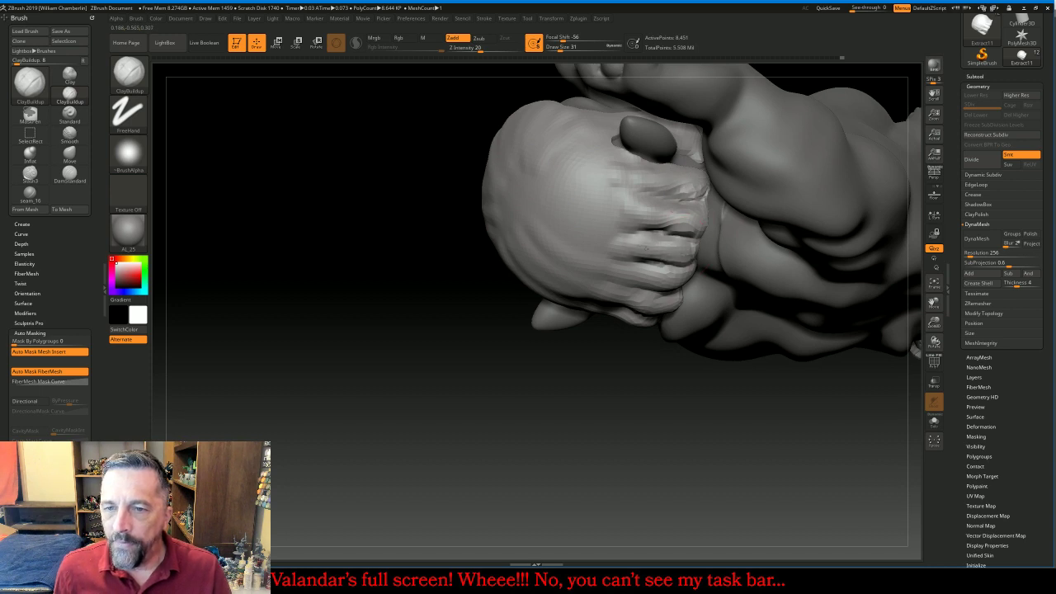
left_click_drag(618, 212, 582, 194)
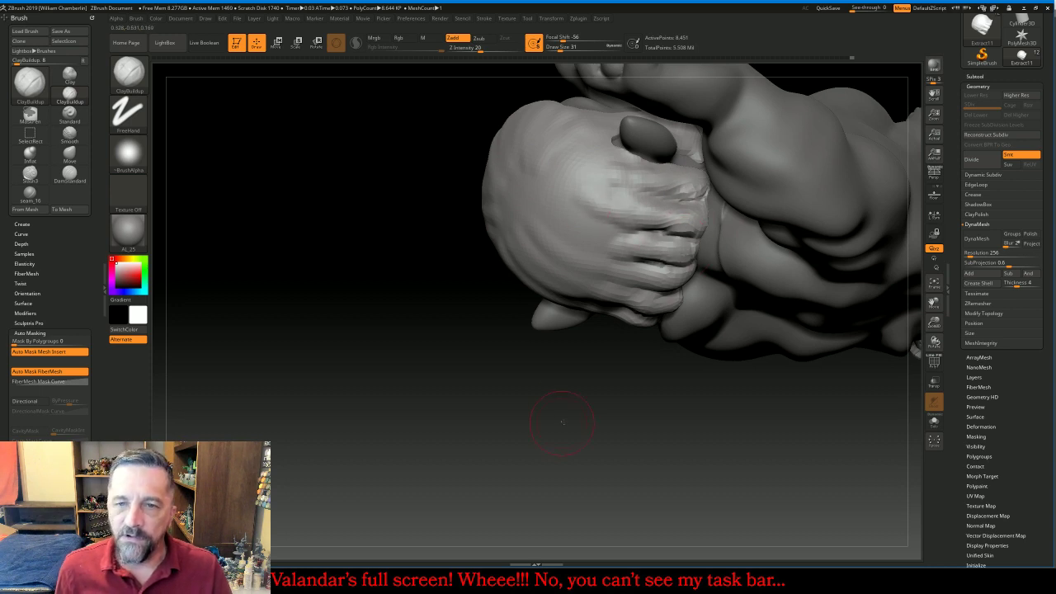
Extend the strands from the crown down the back and left side of the head to meet the nape locks
left_click_drag(562, 421, 556, 406)
left_click_drag(567, 180, 630, 186)
left_click_drag(563, 161, 617, 168)
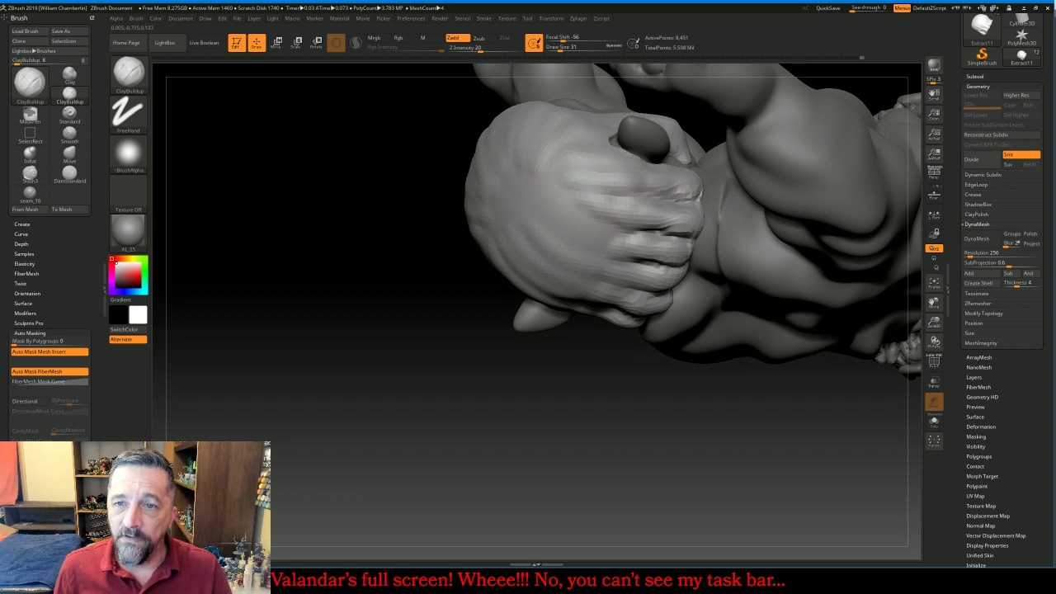
left_click_drag(560, 200, 622, 212)
left_click_drag(559, 223, 624, 240)
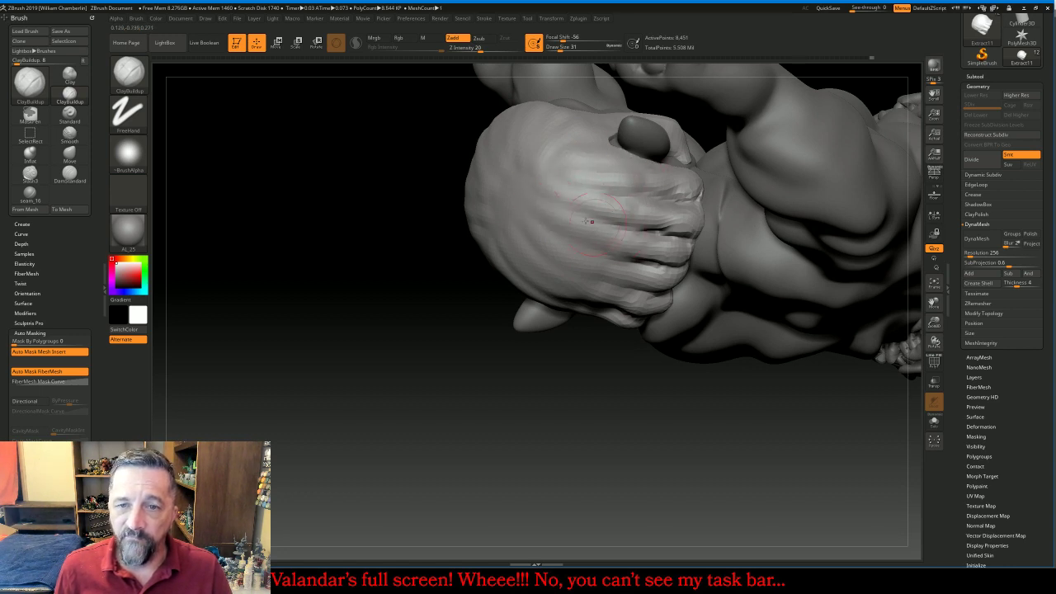
left_click_drag(503, 197, 559, 237)
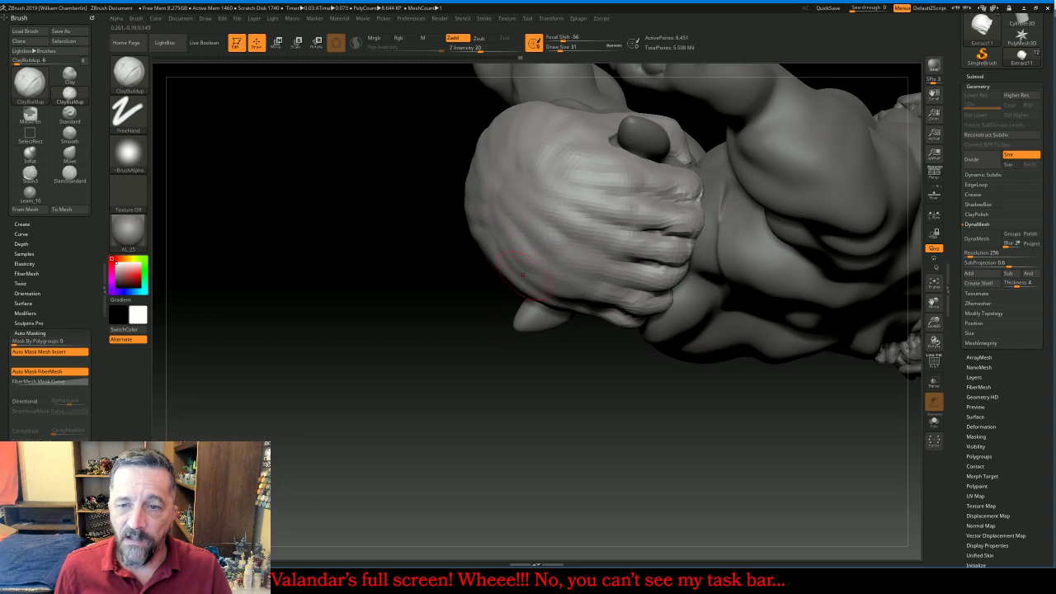
Build up the lower ends of the back hair locks and subdivide the hair mesh once
left_click_drag(488, 370, 551, 345)
mouse_move(515, 389)
left_mouse_down()
mouse_move(595, 381)
mouse_move(697, 191)
mouse_move(726, 182)
mouse_move(613, 238)
left_mouse_up()
mouse_move(473, 368)
left_mouse_down()
mouse_move(485, 401)
mouse_move(473, 401)
left_mouse_up()
mouse_move(693, 194)
left_mouse_down()
mouse_move(700, 173)
mouse_move(436, 356)
mouse_move(418, 399)
mouse_move(397, 404)
left_mouse_up()
mouse_move(404, 332)
left_mouse_down()
mouse_move(396, 403)
mouse_move(371, 408)
left_mouse_up()
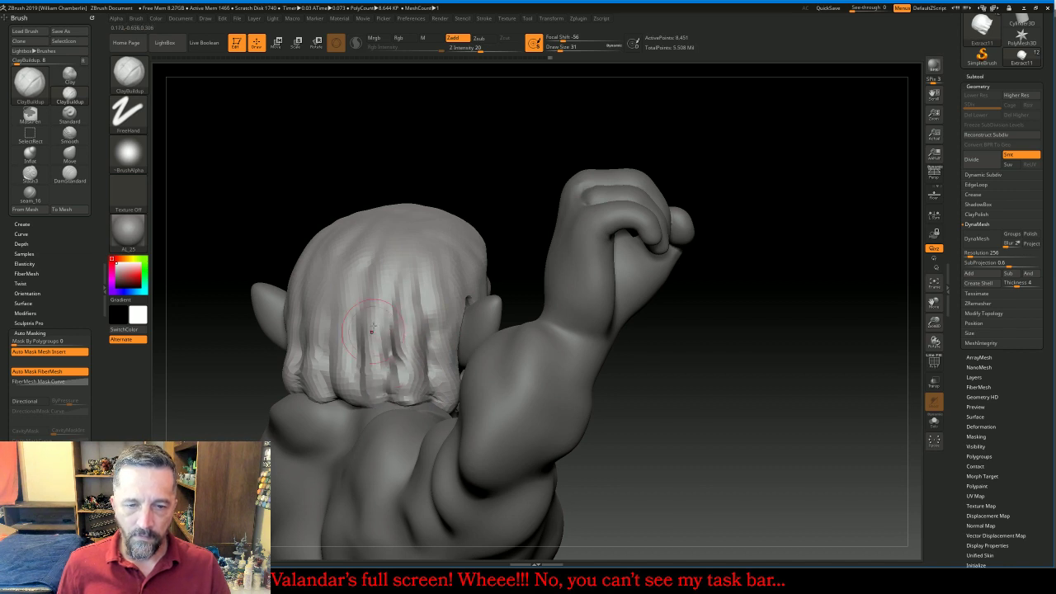
left_click_drag(388, 355, 368, 410)
mouse_move(356, 367)
left_mouse_down()
mouse_move(363, 404)
mouse_move(338, 404)
mouse_move(357, 396)
mouse_move(344, 384)
left_mouse_up()
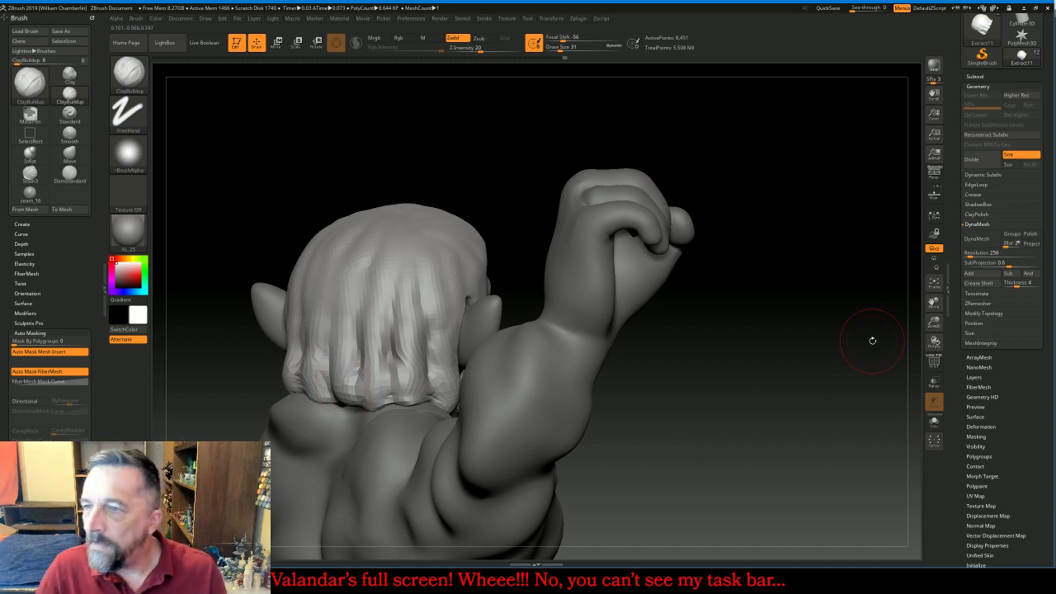
left_click(977, 161)
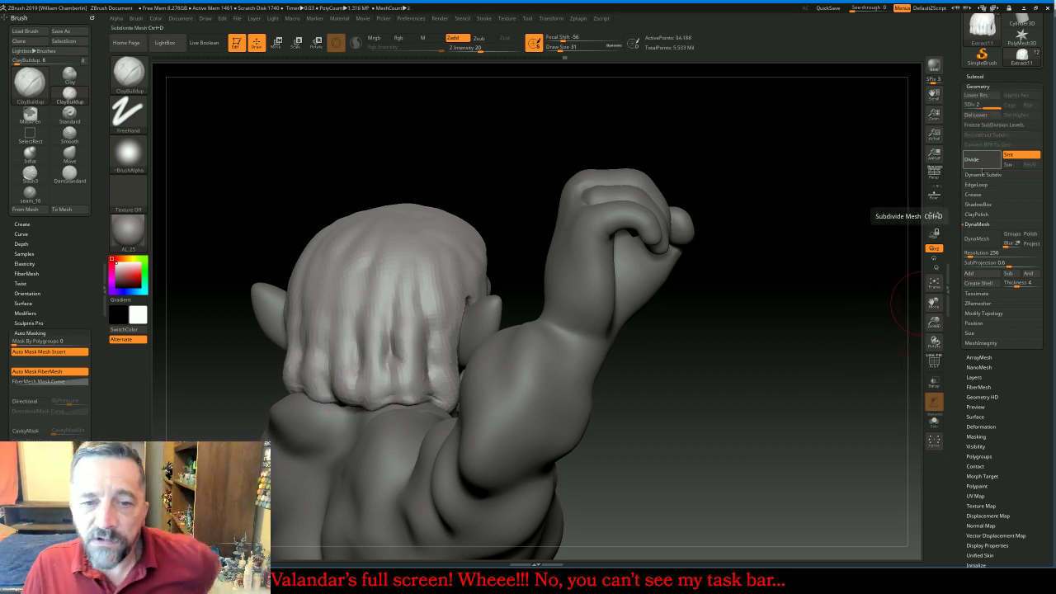
Discard the hair's lower subdivision levels, DynaMesh it at resolution 512, and divide the mesh twice
left_click(981, 115)
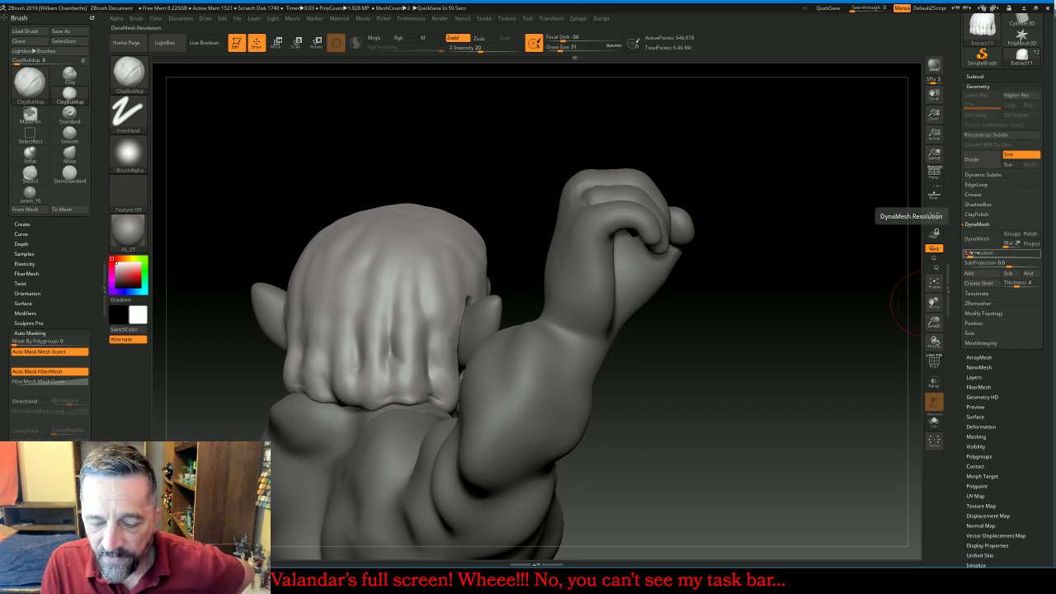
left_click(978, 239)
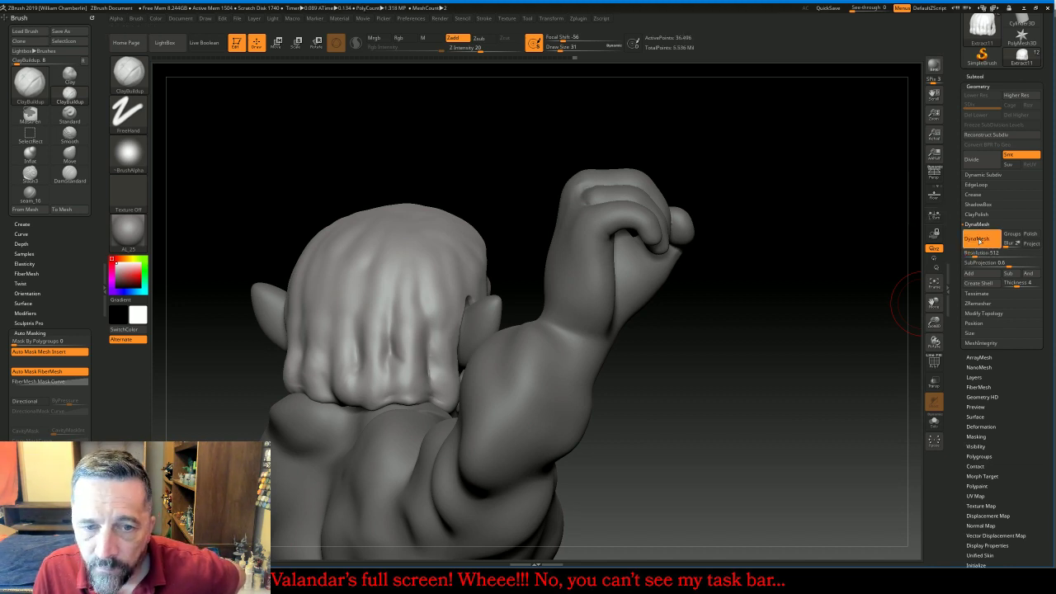
left_click(983, 162)
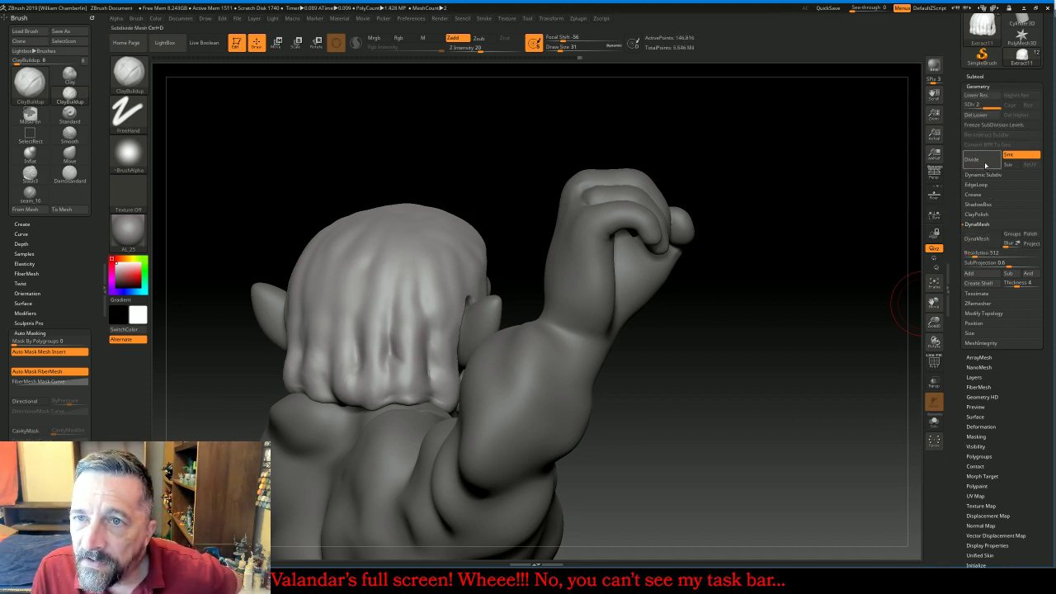
left_click(985, 162)
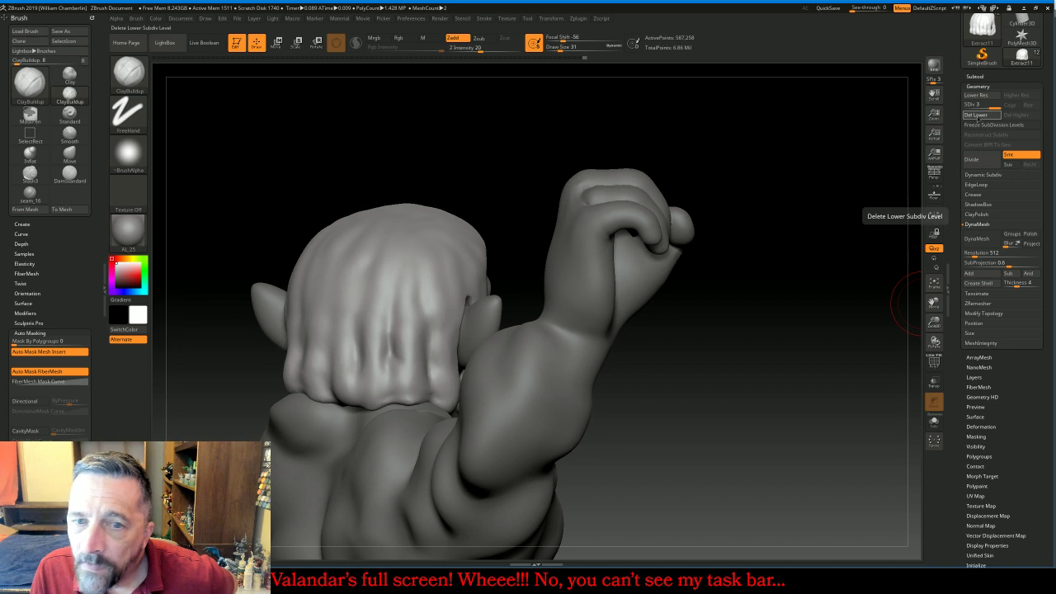
Set up the Slash3 brush for carving with Zsub, Z Intensity 36, a Draw Size of 18 and LazyMouse enabled
left_click(123, 76)
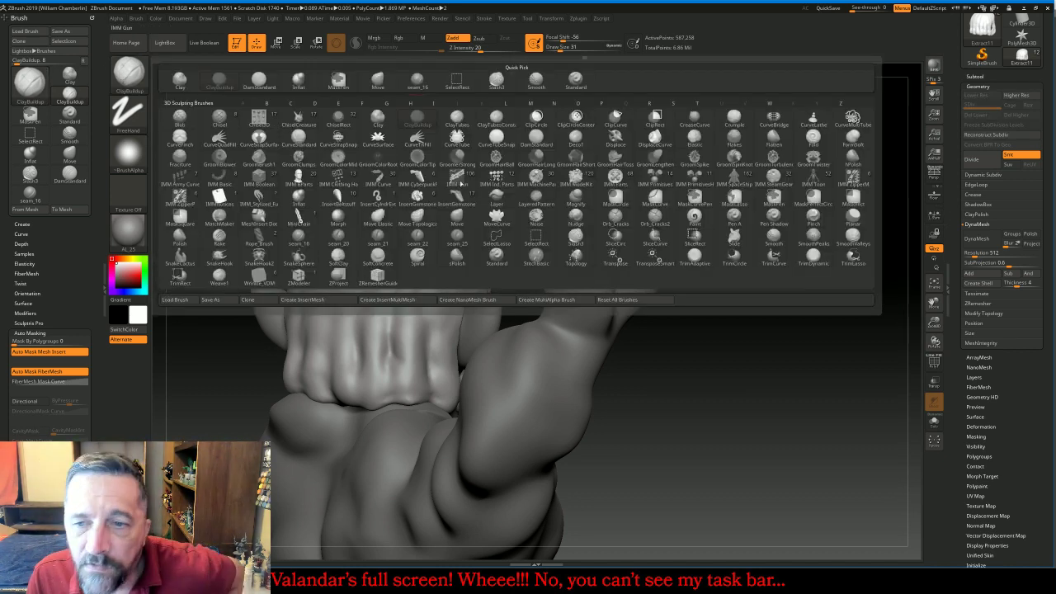
left_click(576, 240)
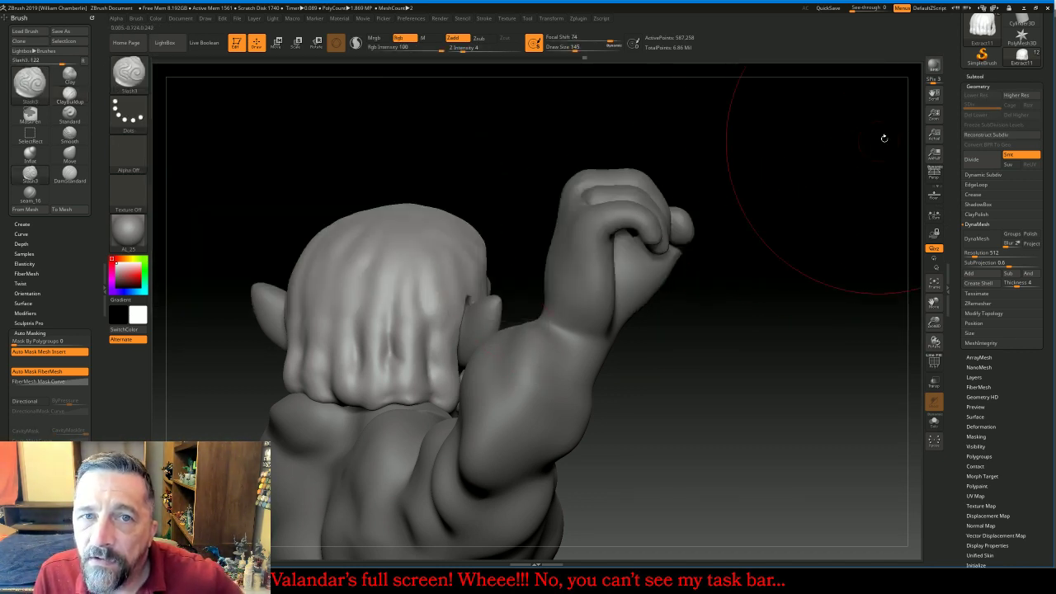
scroll(1021, 76, "up", 8)
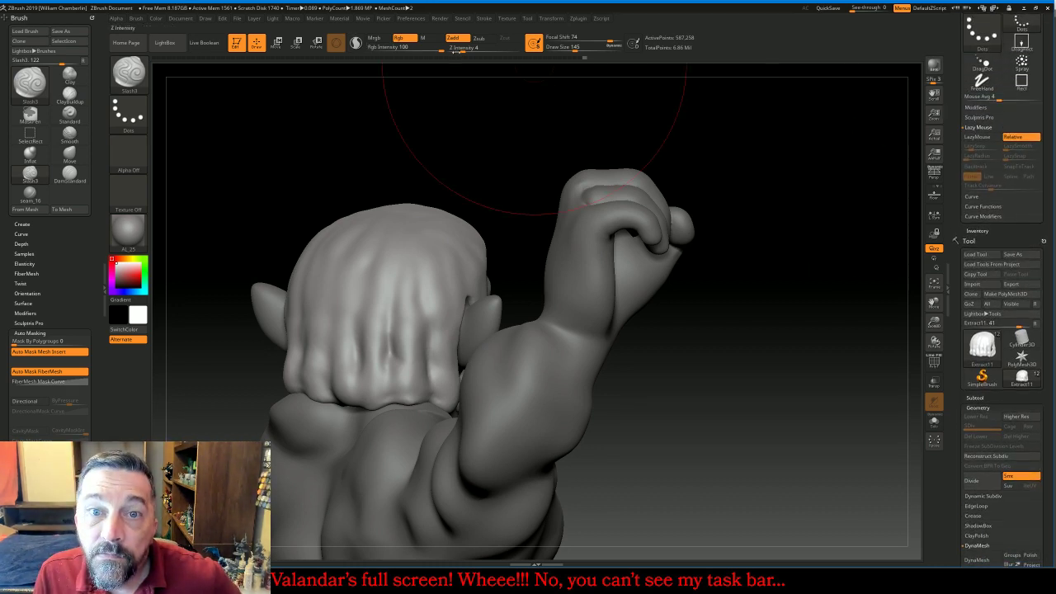
left_click(479, 39)
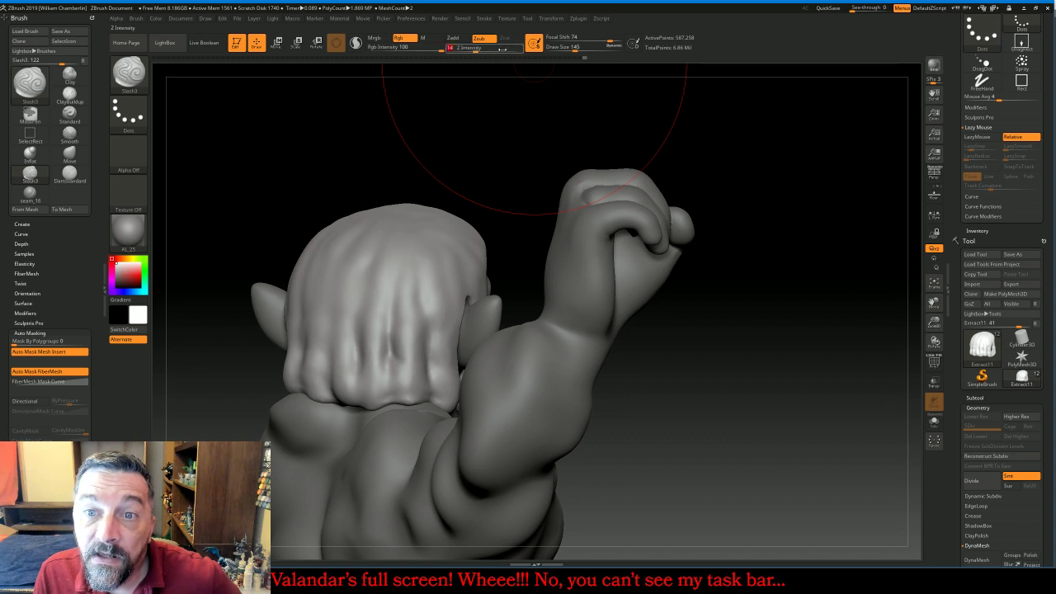
left_click_drag(569, 47, 556, 51)
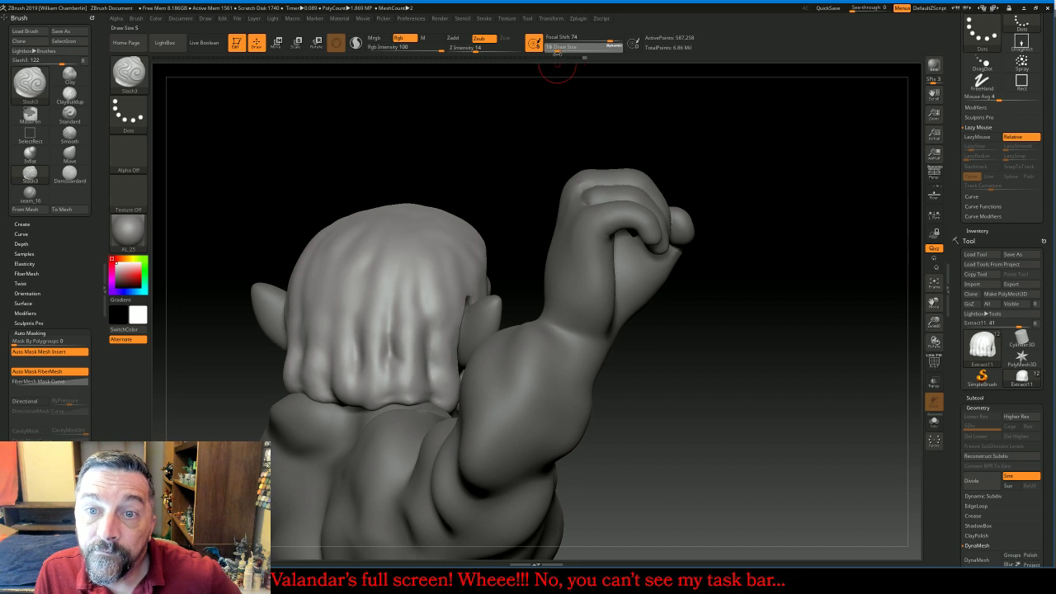
left_click(557, 52)
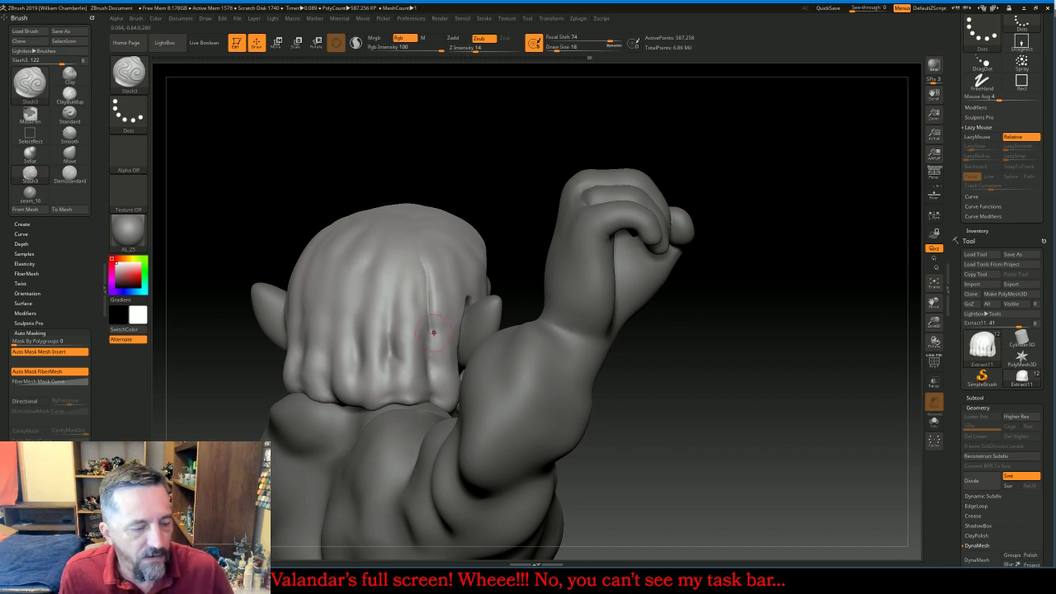
left_click(978, 137)
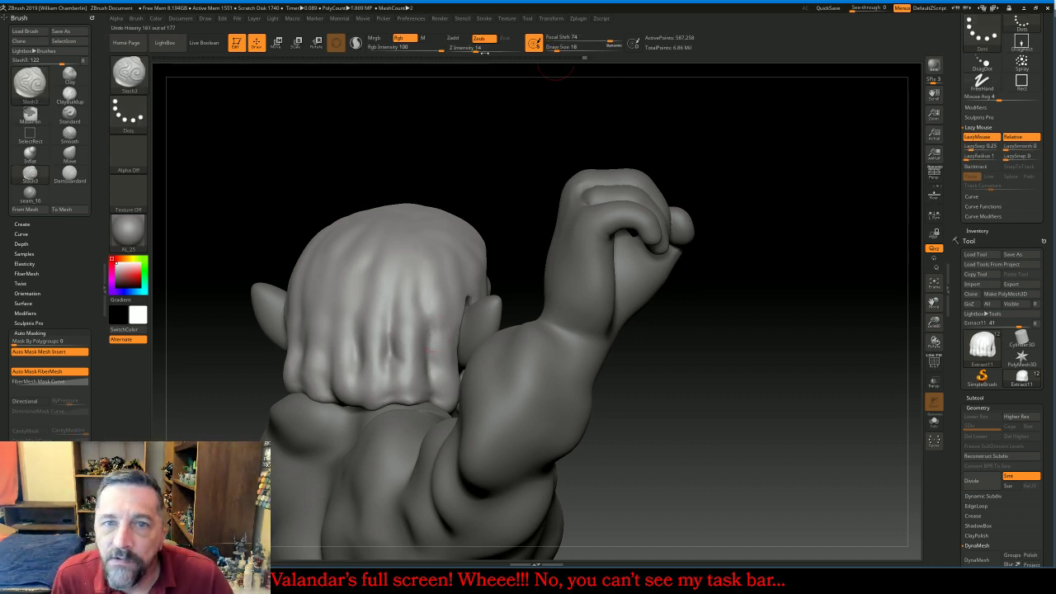
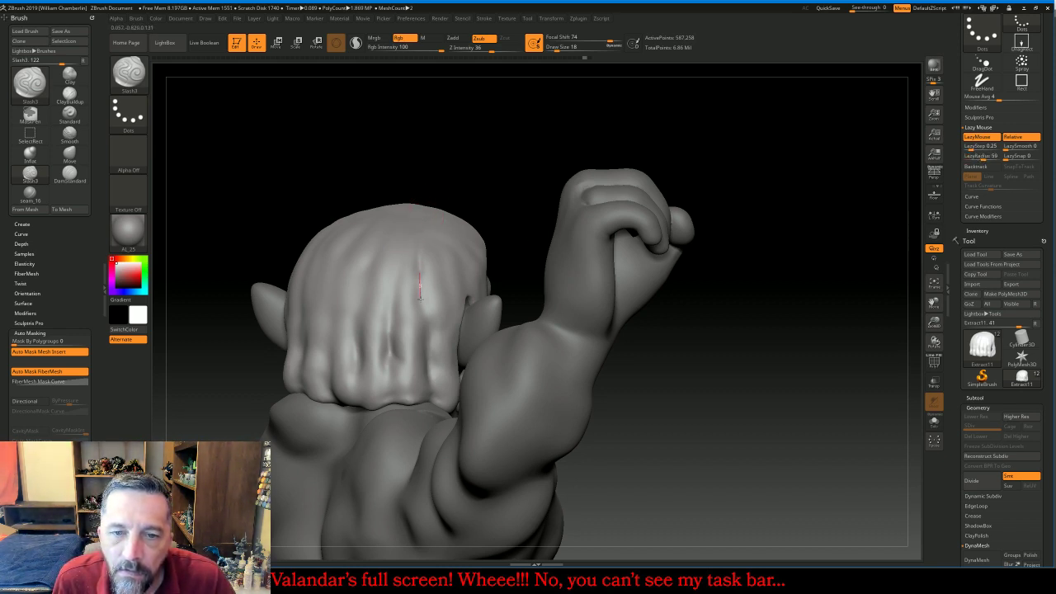
Carve long vertical grooves between the locks down the right half of the back hair to the nape
left_click_drag(421, 301, 426, 326)
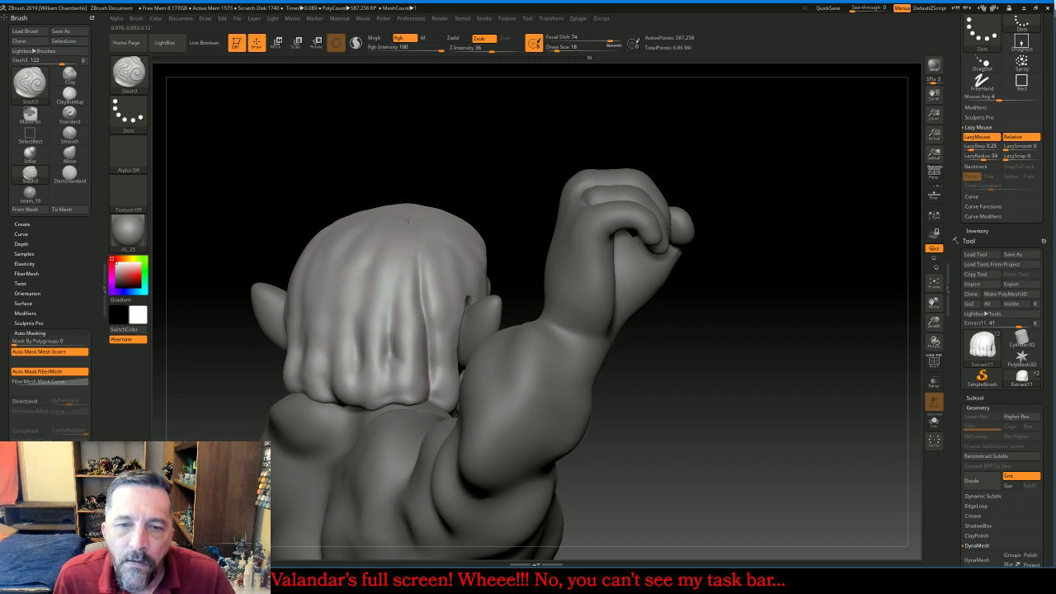
left_click_drag(395, 290, 385, 403)
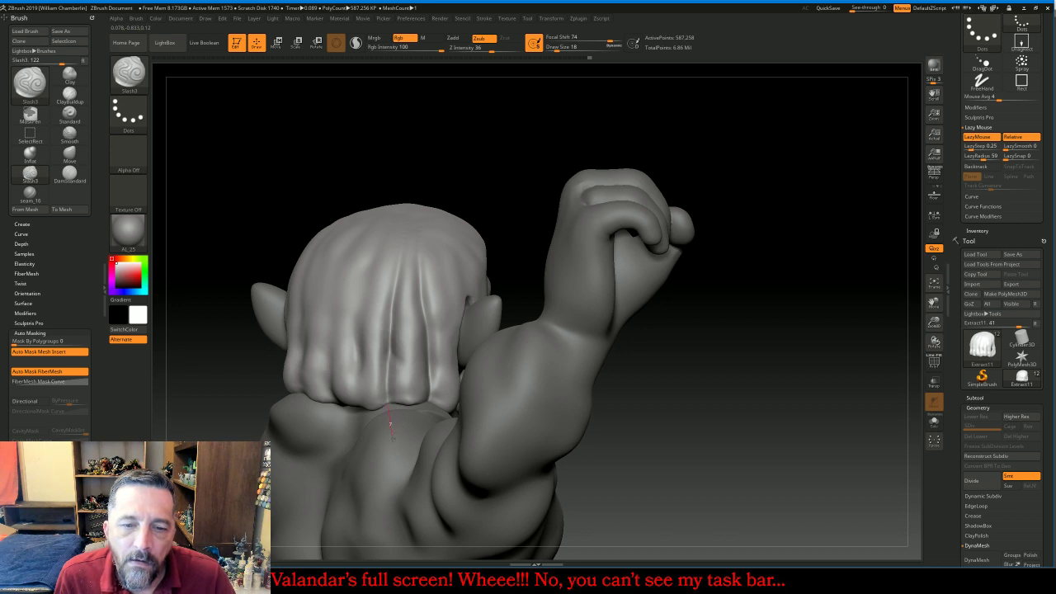
left_click_drag(501, 178, 509, 175)
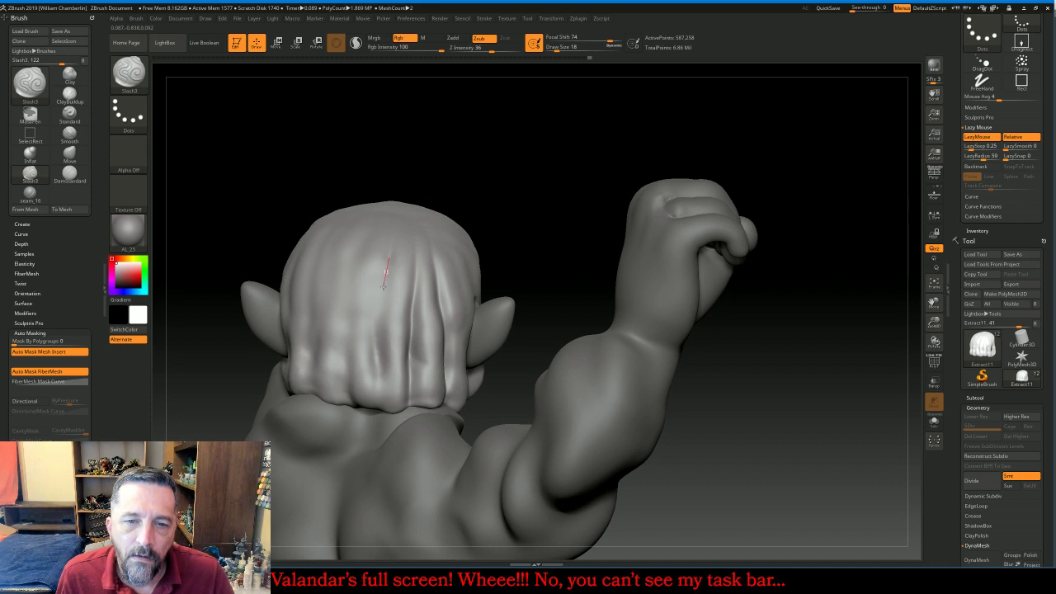
left_click_drag(381, 307, 373, 399)
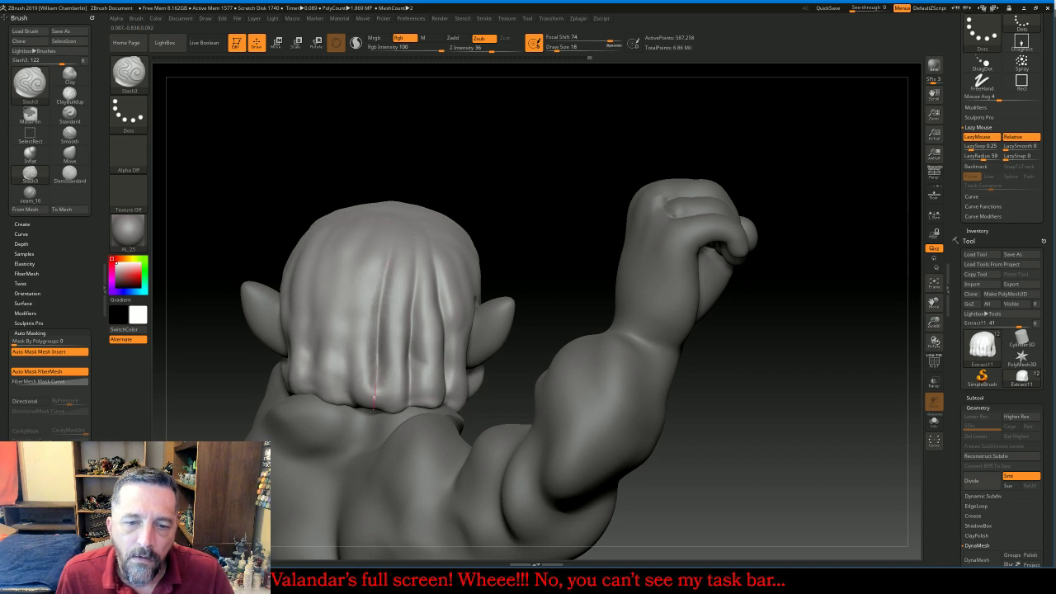
Carve grooves from the crown to the nape behind the left ear and across the left back of the hair
mouse_move(498, 170)
left_mouse_down()
mouse_move(515, 193)
mouse_move(531, 170)
mouse_move(520, 183)
left_mouse_up()
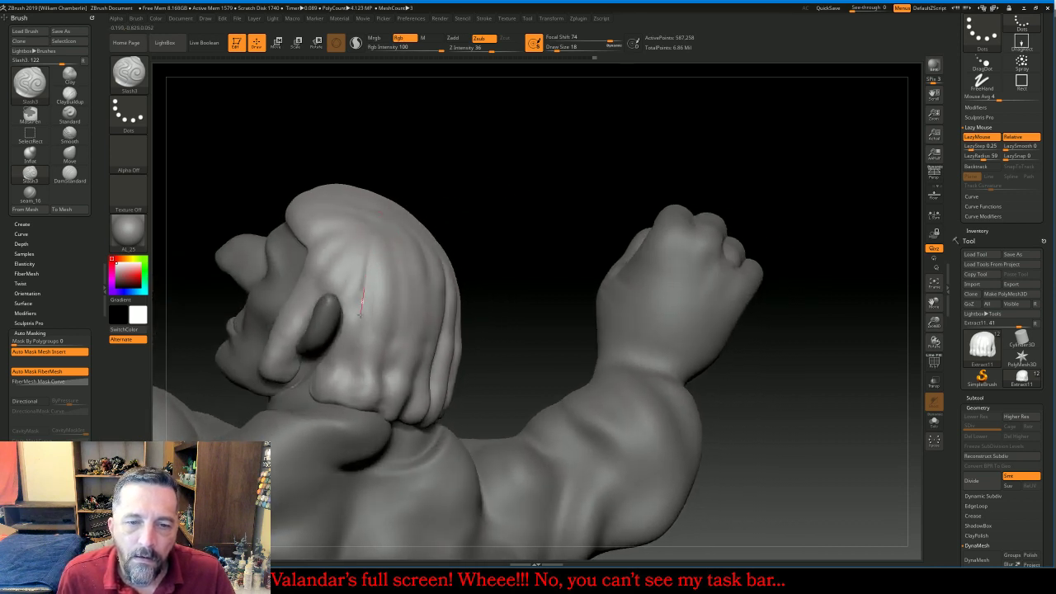
left_click_drag(360, 304, 339, 399)
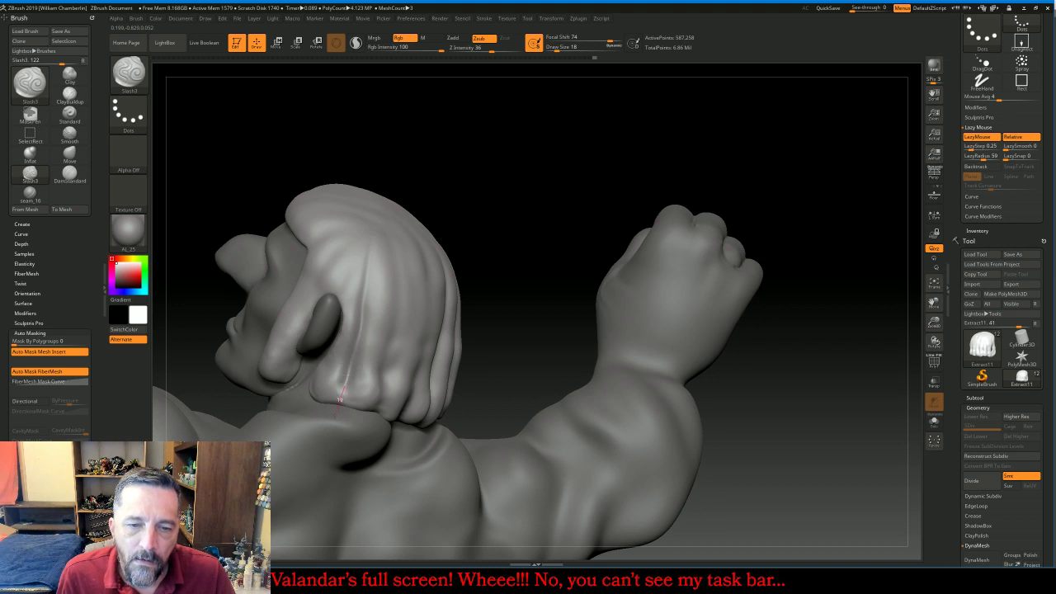
left_click_drag(516, 245, 495, 234)
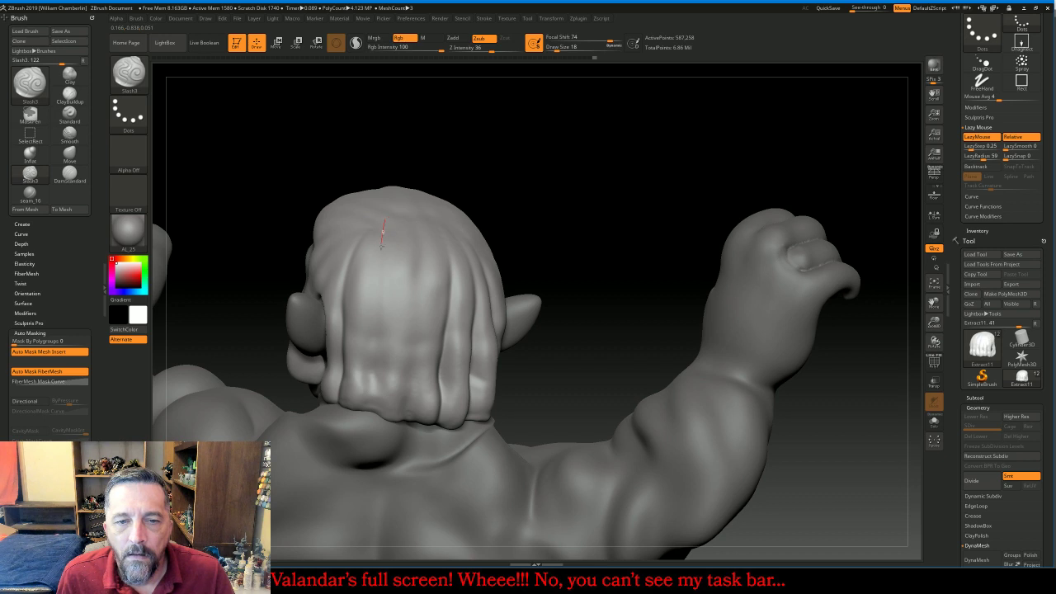
left_click_drag(375, 306, 375, 409)
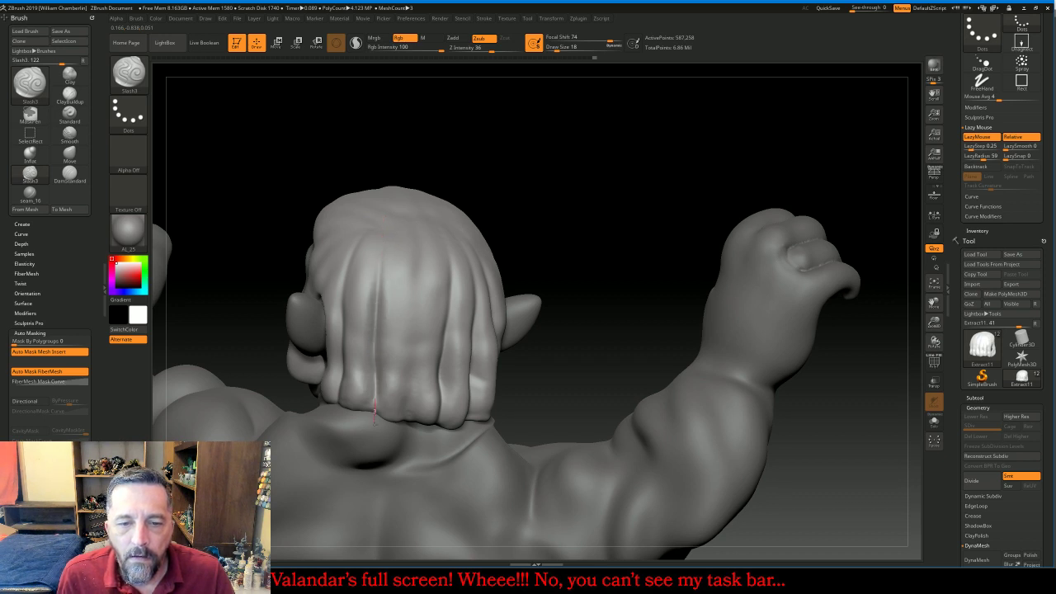
left_click_drag(606, 230, 554, 232)
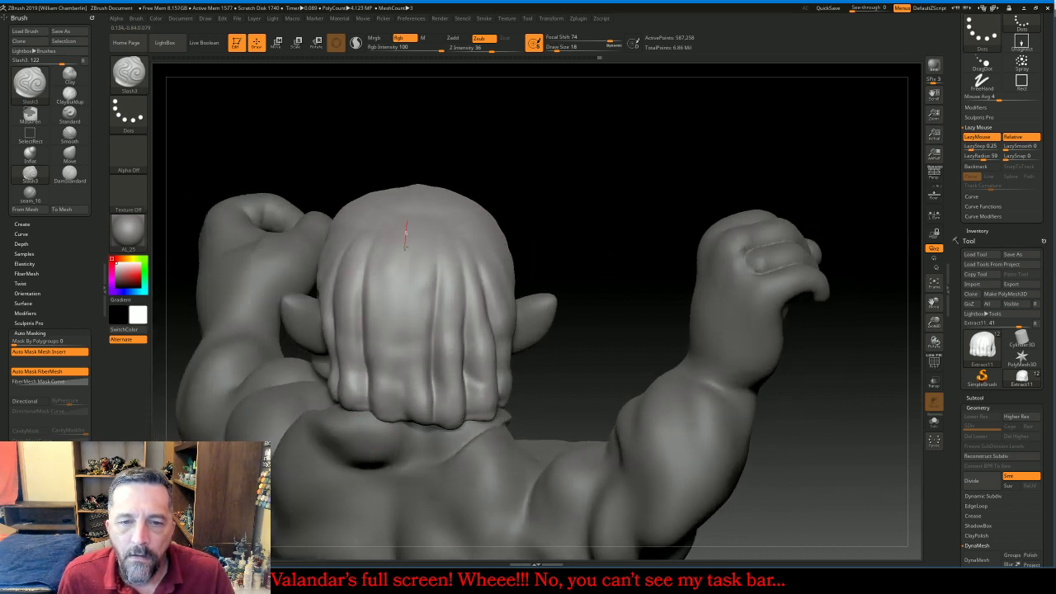
left_click_drag(400, 318, 398, 394)
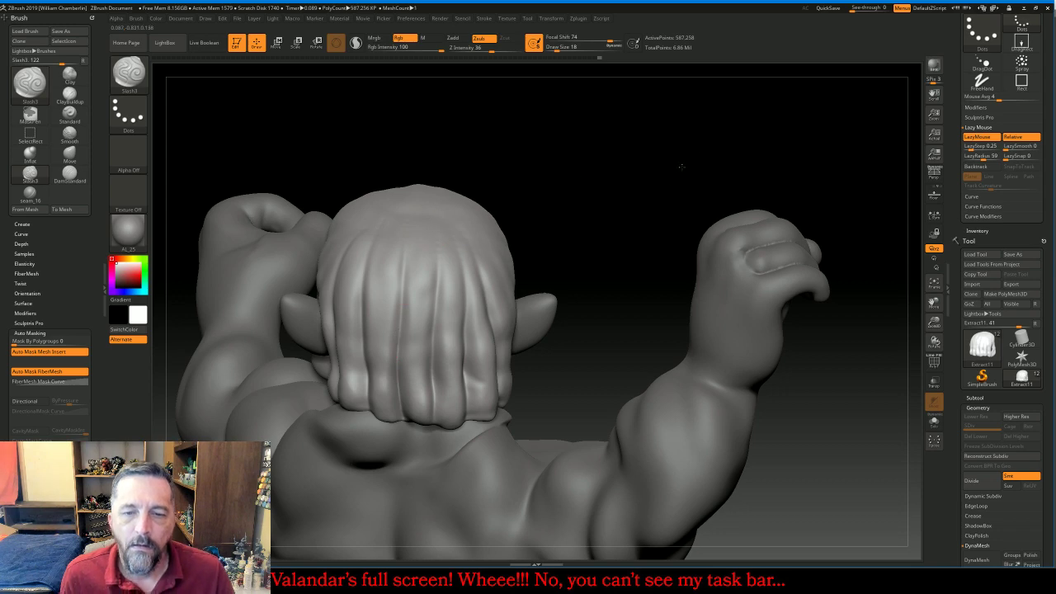
Raise the Z Intensity to 41 and carve grooves above the right ear and toward the right temple
left_click_drag(680, 166, 594, 116)
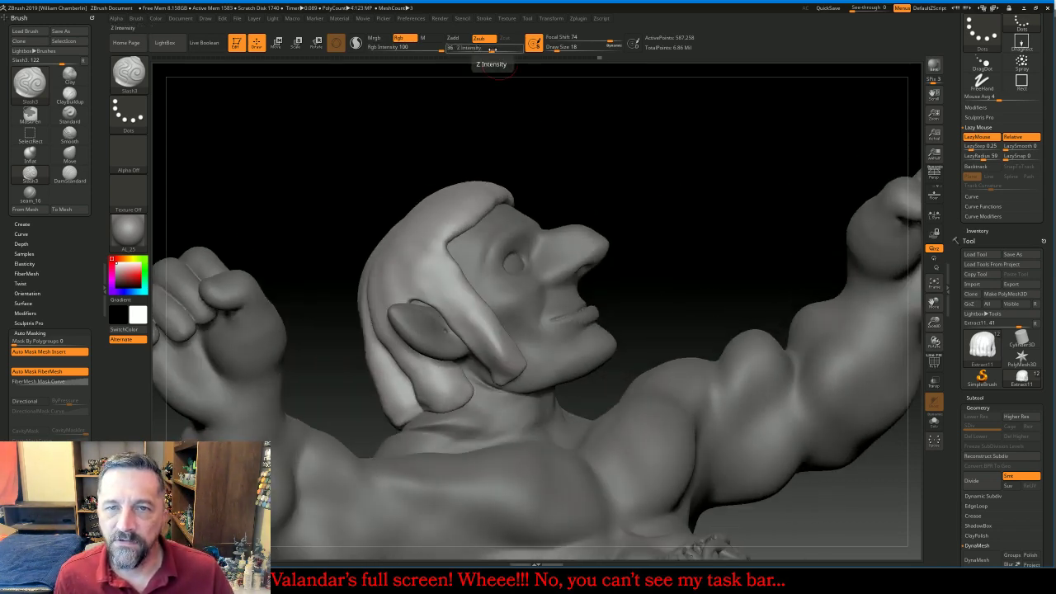
left_click_drag(493, 51, 496, 50)
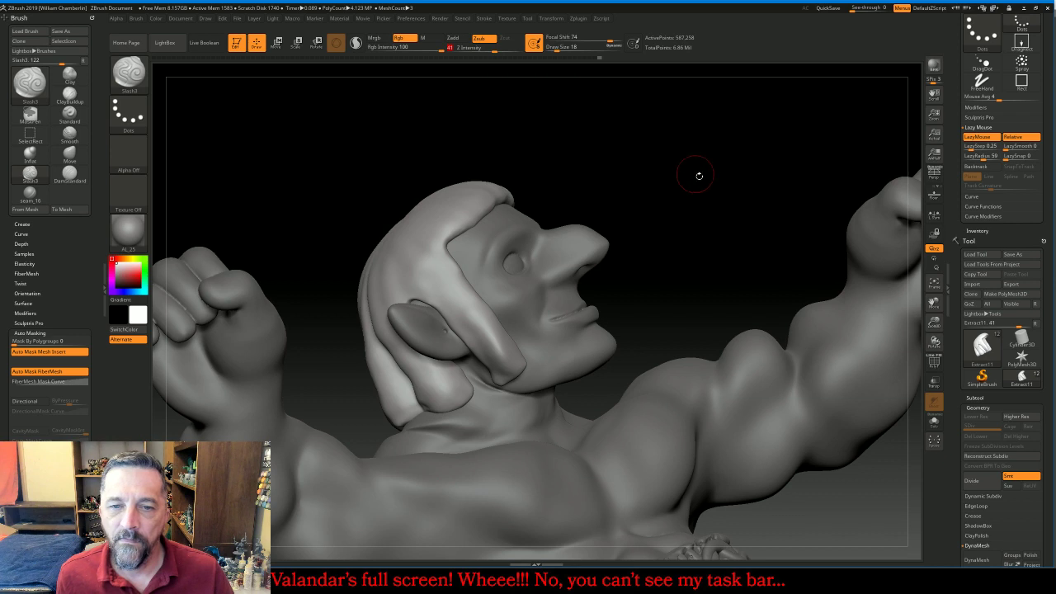
left_click_drag(699, 176, 512, 247)
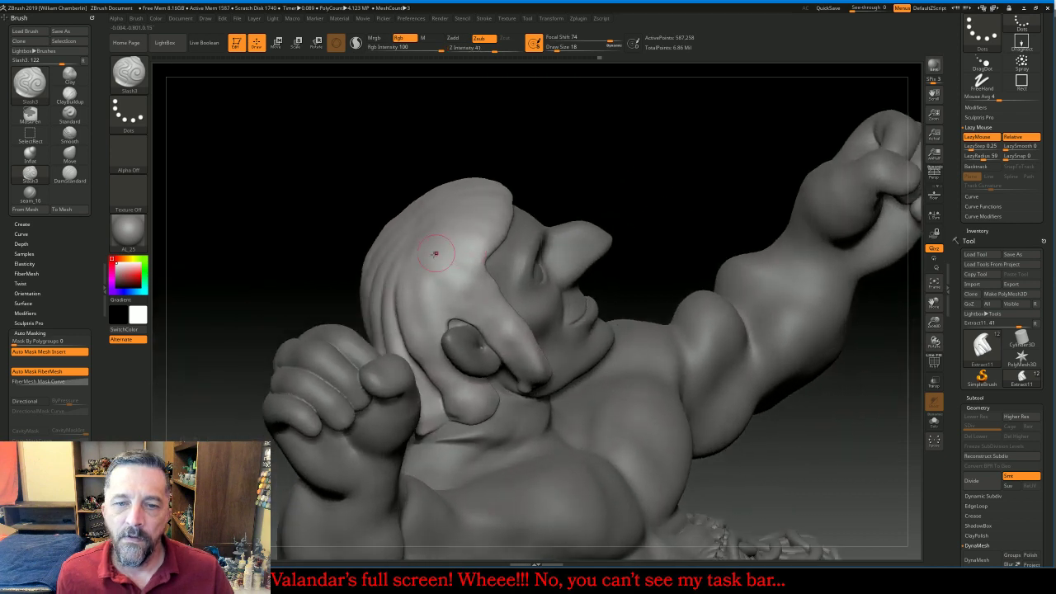
left_click_drag(436, 281, 455, 325)
left_click_drag(472, 269, 493, 274)
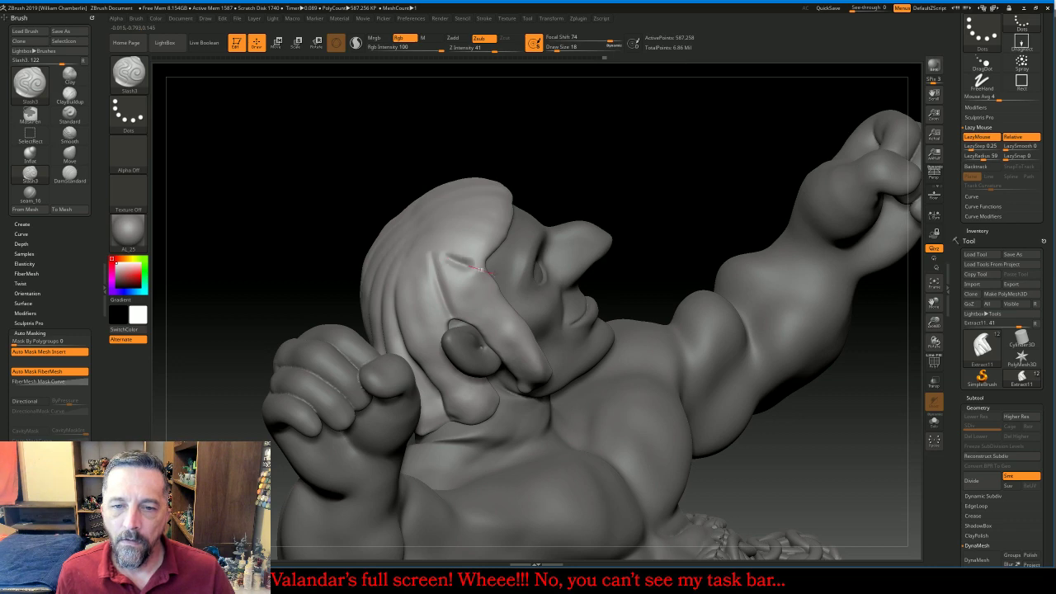
Carve a row of grooves across the top of the hair from the crown to the fringe edge
right_click_drag(508, 274, 524, 213)
right_click_drag(589, 106, 486, 183)
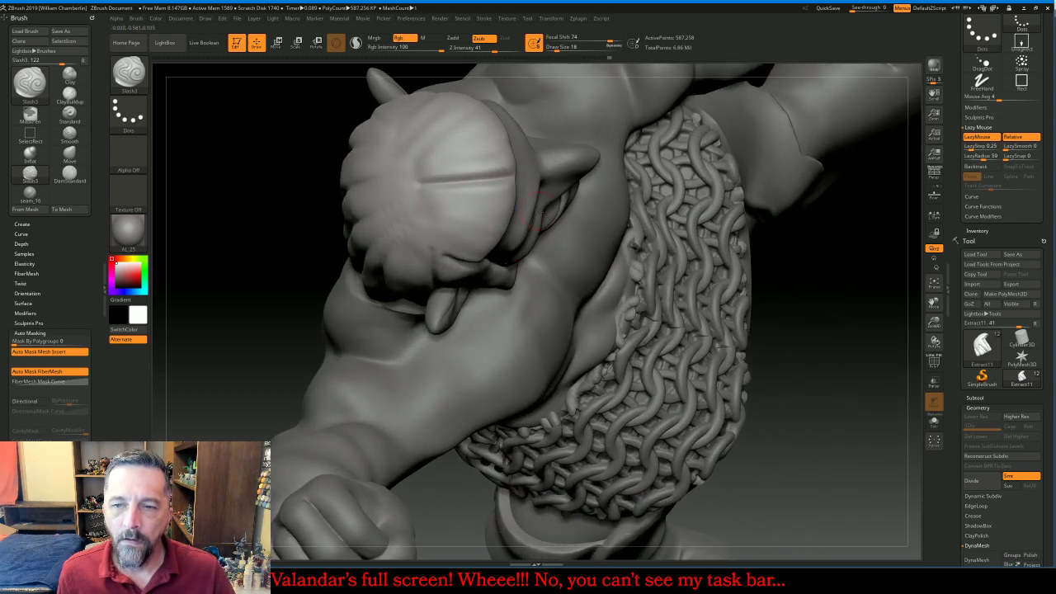
left_click_drag(824, 296, 687, 241)
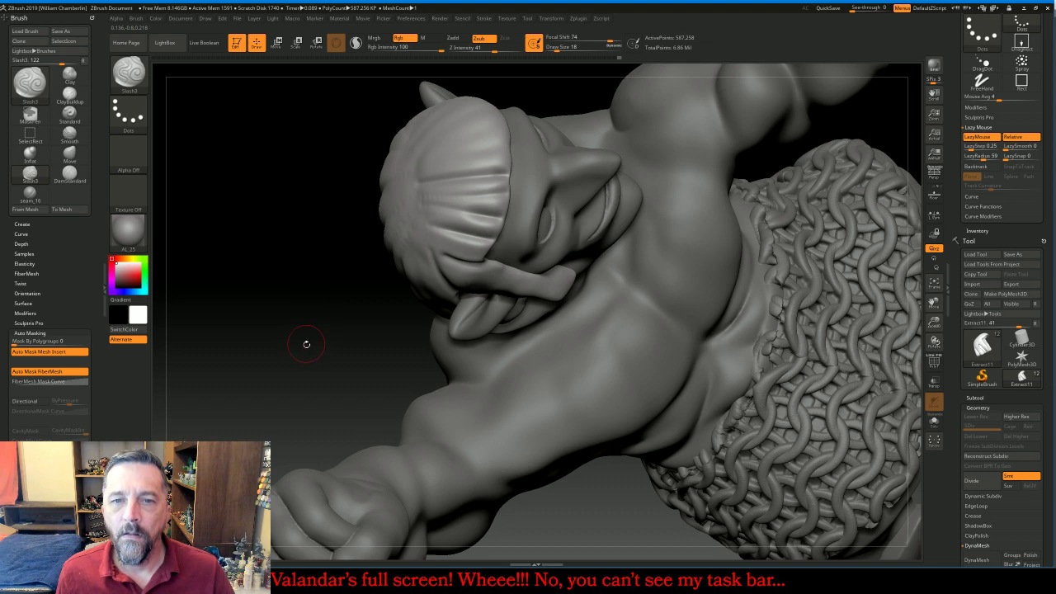
Carve lengthwise grooves along the front side locks, first beside the right cheek and then beside the left
mouse_move(306, 344)
left_mouse_down()
mouse_move(310, 237)
mouse_move(315, 270)
left_mouse_up()
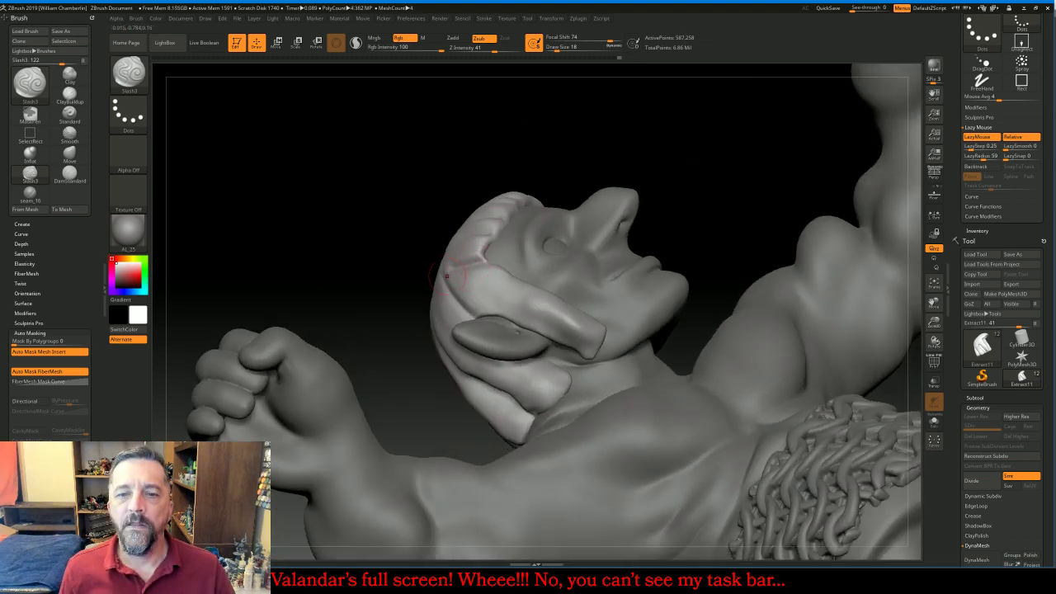
left_click_drag(496, 291, 569, 339)
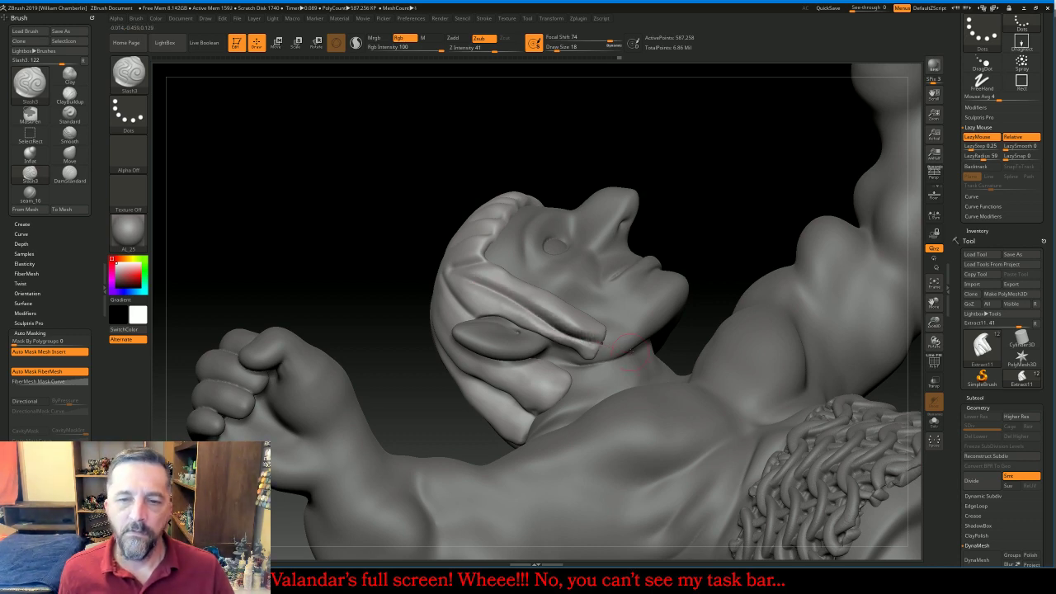
mouse_move(703, 141)
left_mouse_down()
mouse_move(773, 145)
mouse_move(797, 123)
mouse_move(767, 123)
mouse_move(746, 178)
left_mouse_up()
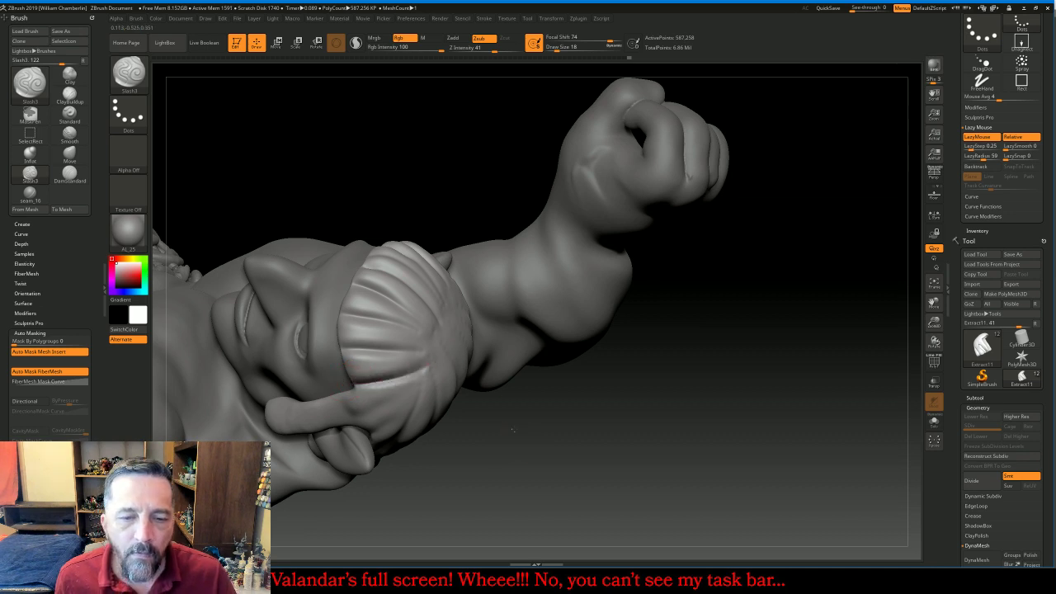
left_click_drag(513, 429, 509, 416)
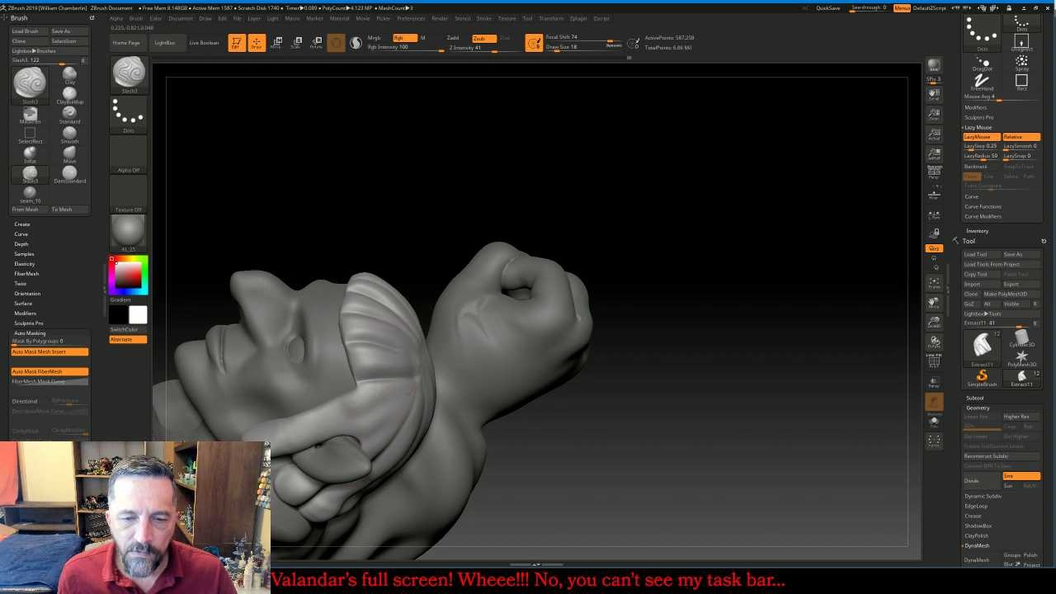
left_click_drag(340, 425, 287, 442)
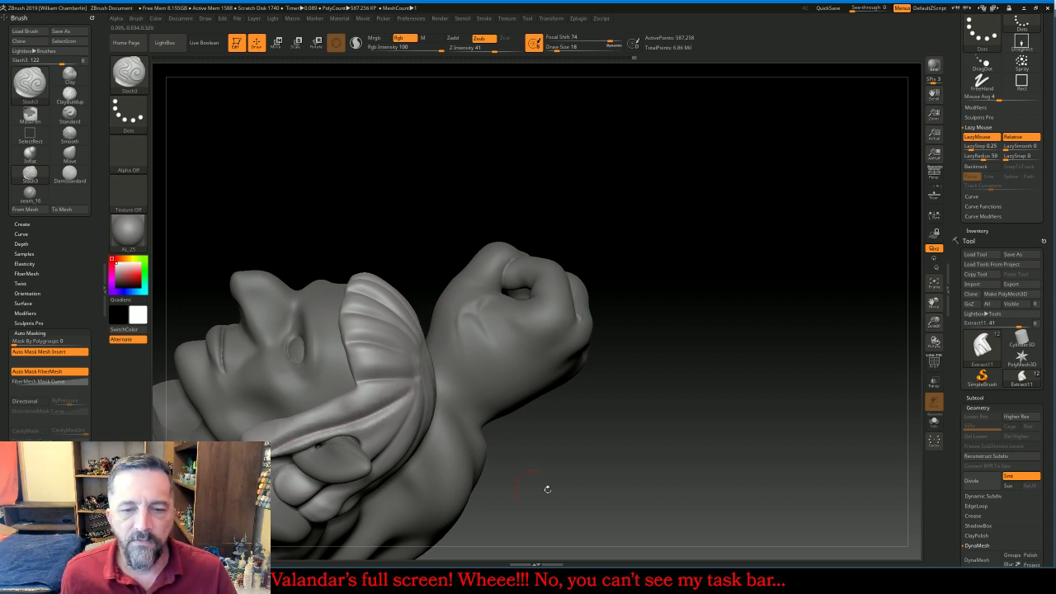
left_click_drag(547, 489, 573, 452)
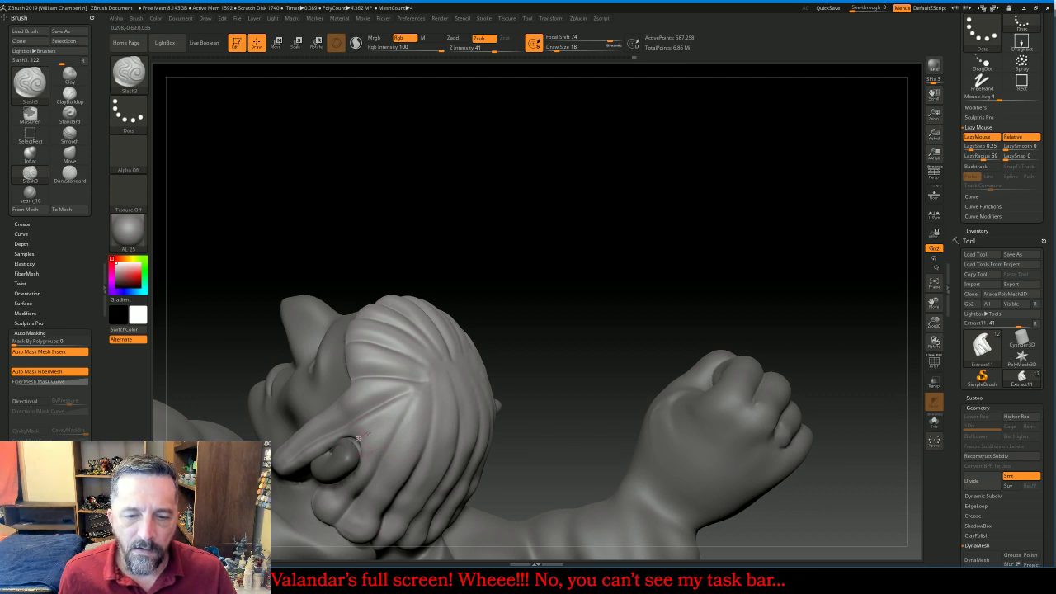
Frame the hair piece and examine the fringe and right side lock from the front right
mouse_move(627, 233)
left_mouse_down()
mouse_move(613, 219)
mouse_move(611, 179)
mouse_move(699, 239)
mouse_move(648, 236)
mouse_move(875, 310)
mouse_move(825, 330)
mouse_move(844, 314)
mouse_move(912, 338)
mouse_move(933, 302)
left_mouse_up()
left_click(934, 283)
left_click(934, 283)
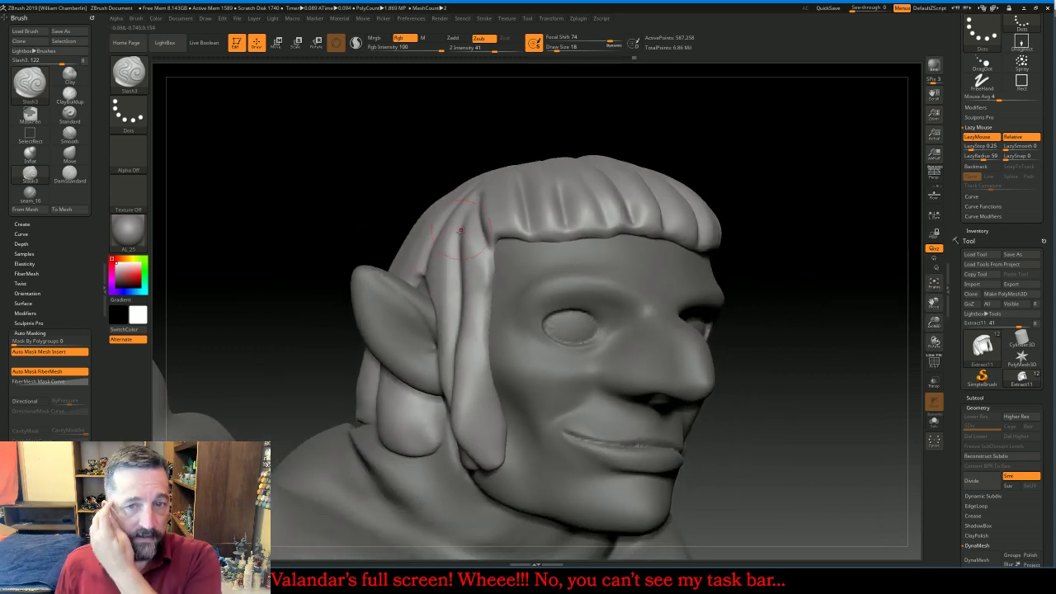
Switch to the Rake brush, turn on LazyMouse and try a strand stroke down the right side lock
left_click(137, 72)
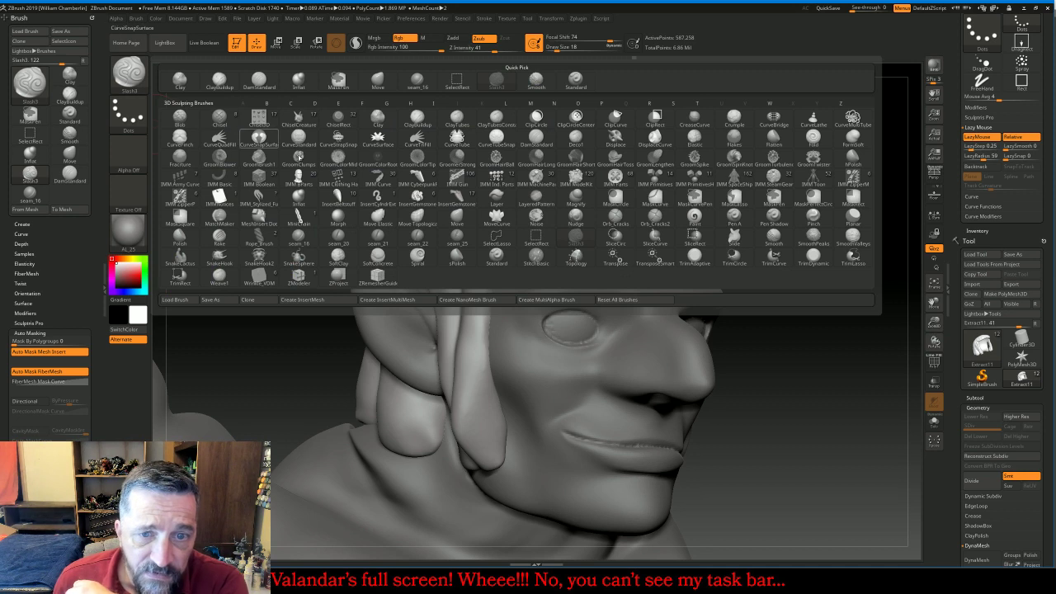
left_click(220, 240)
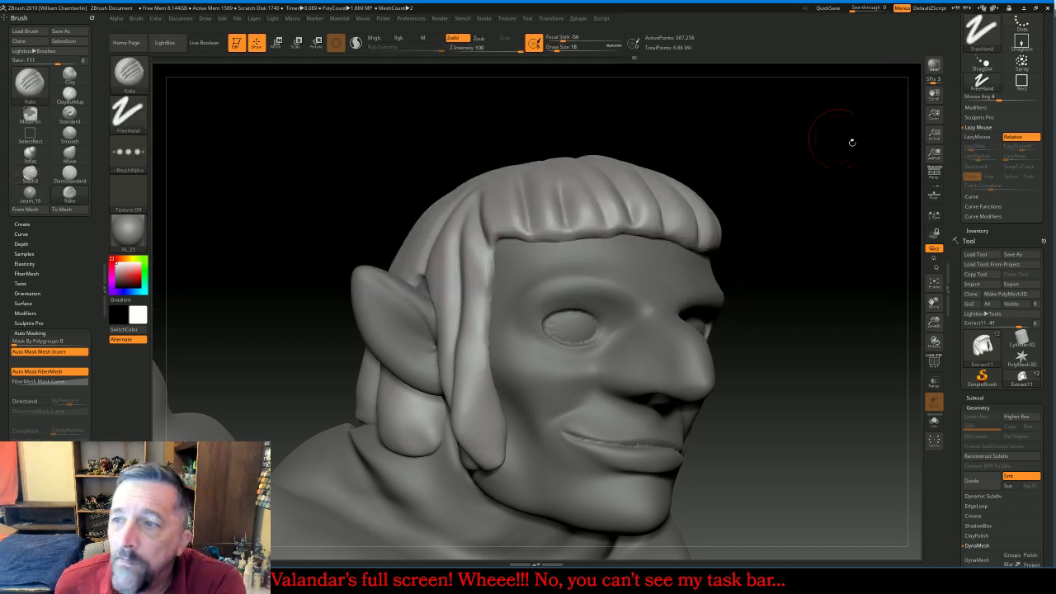
left_click(975, 136)
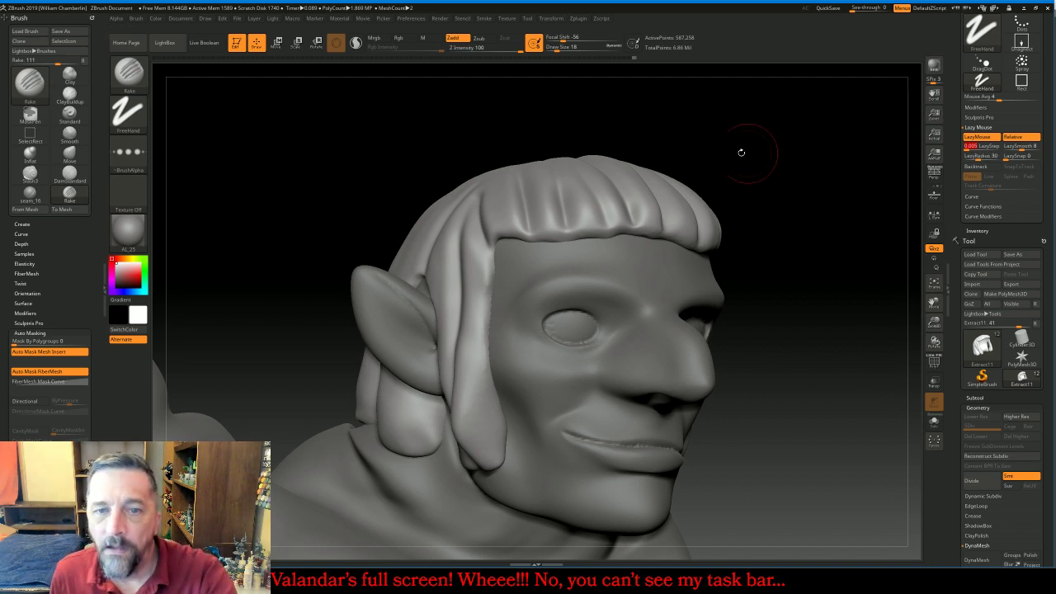
mouse_move(477, 221)
left_mouse_down()
mouse_move(472, 420)
mouse_move(483, 449)
left_mouse_up()
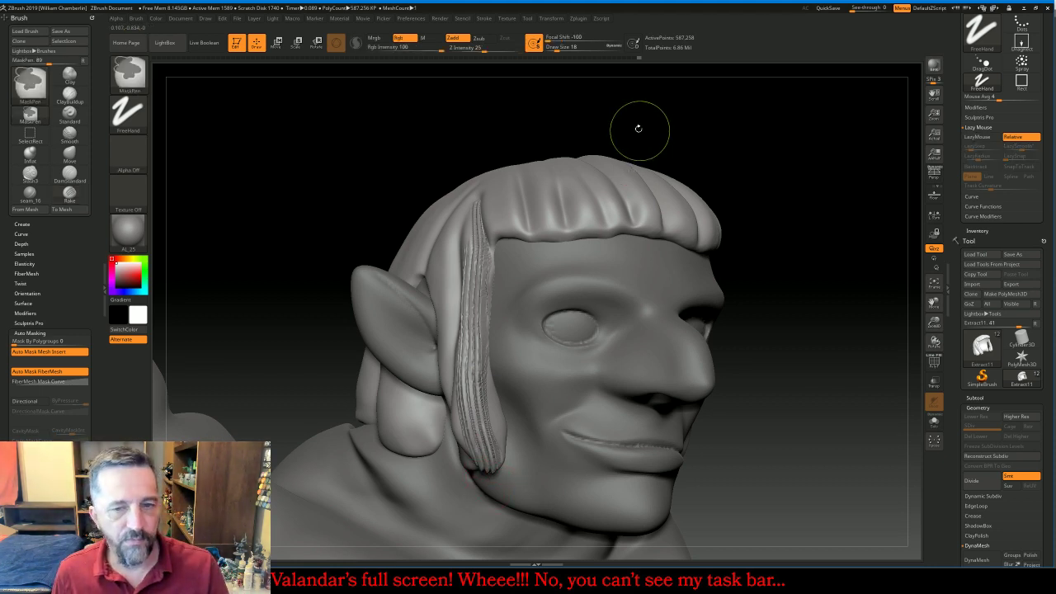
key("ctrl+z")
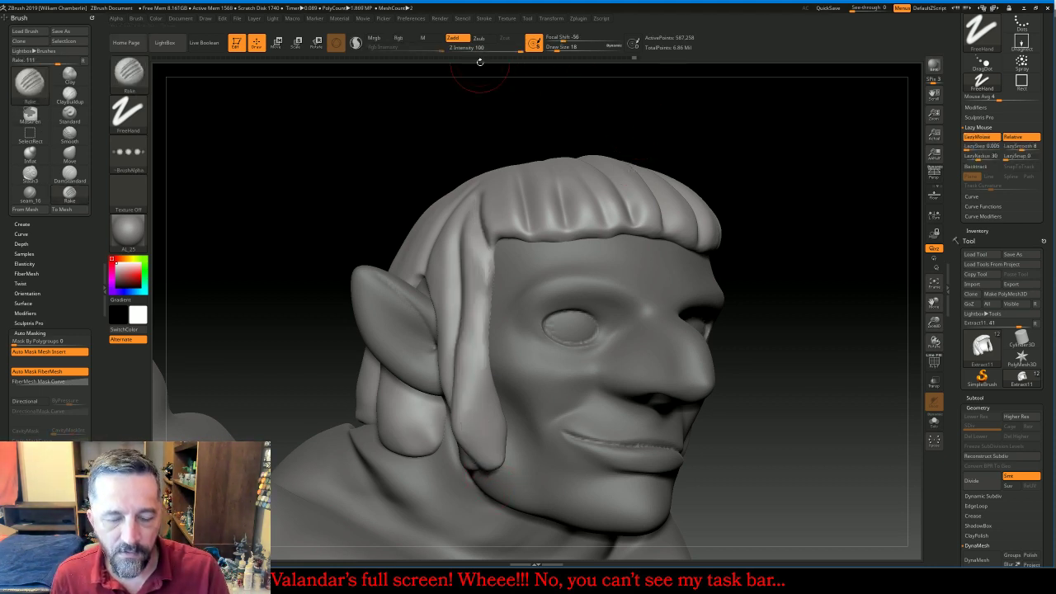
Set the Rake brush's Z Intensity to 50 and Draw Size to 34, and try strokes down the right side lock
left_click(477, 49)
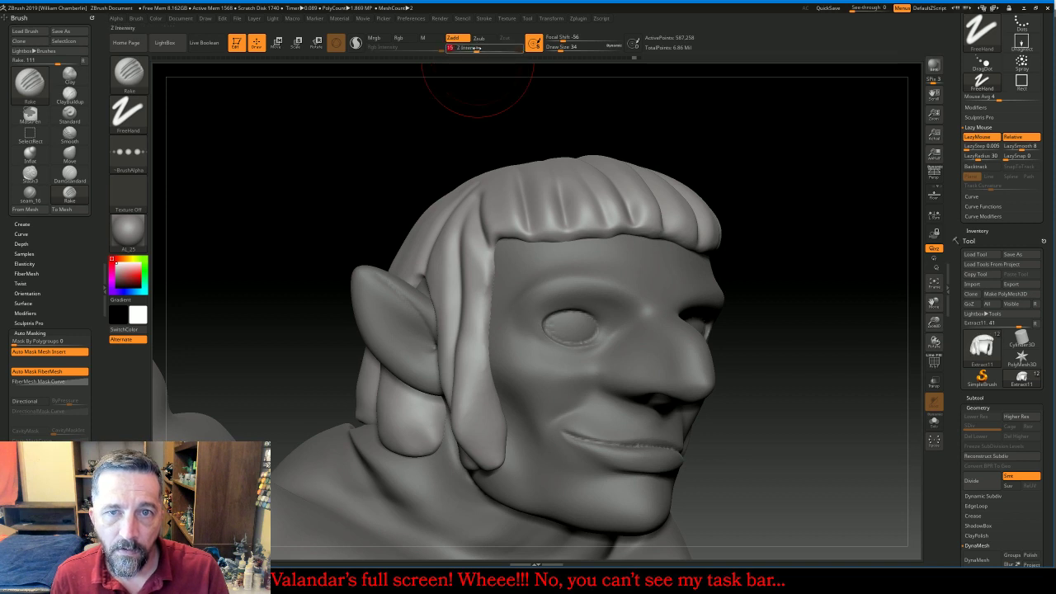
type("15")
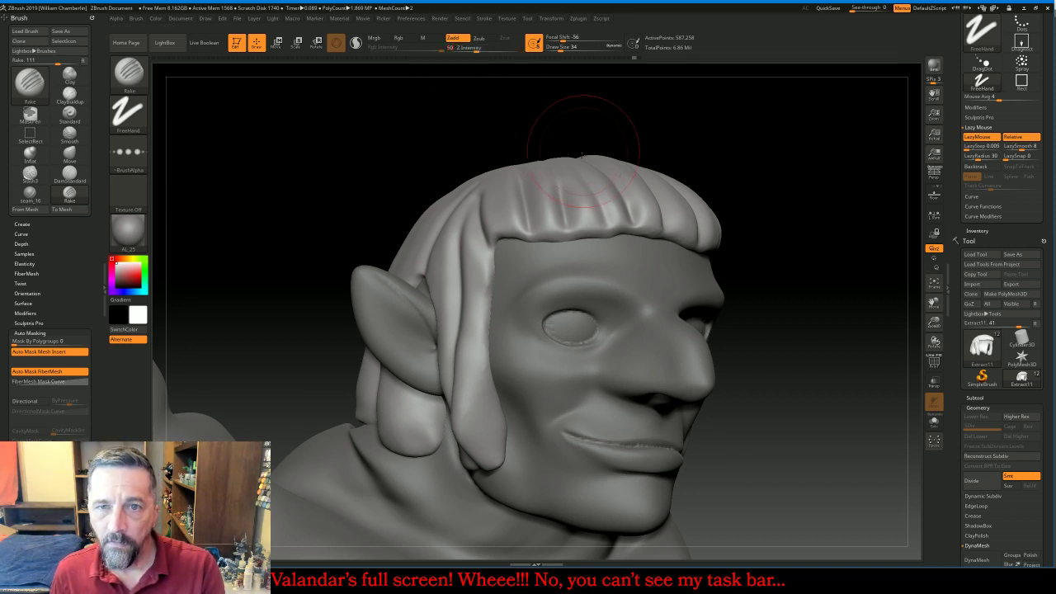
left_click_drag(474, 201, 467, 419)
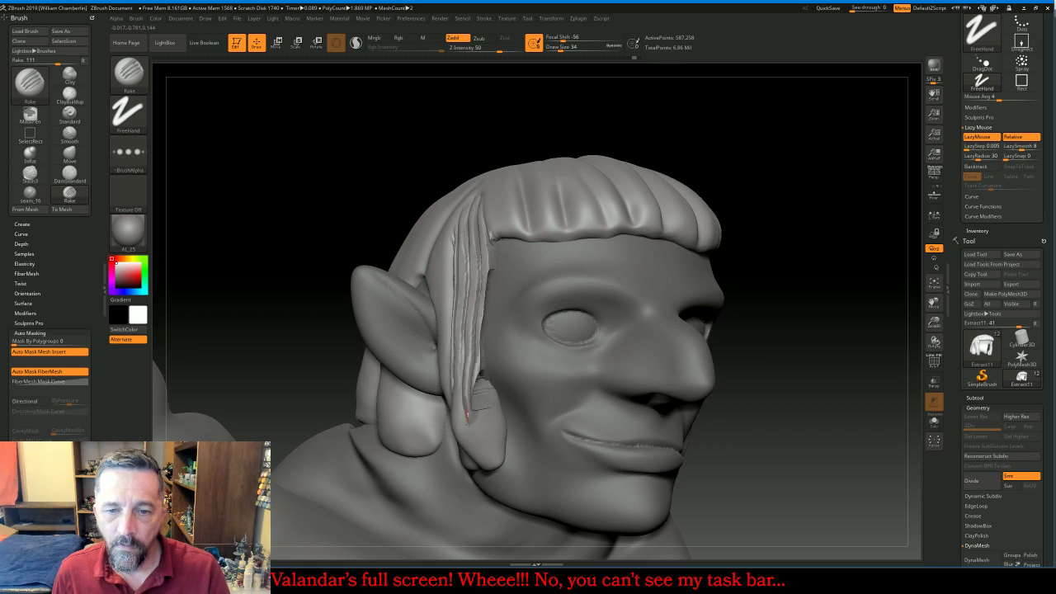
key("ctrl+z")
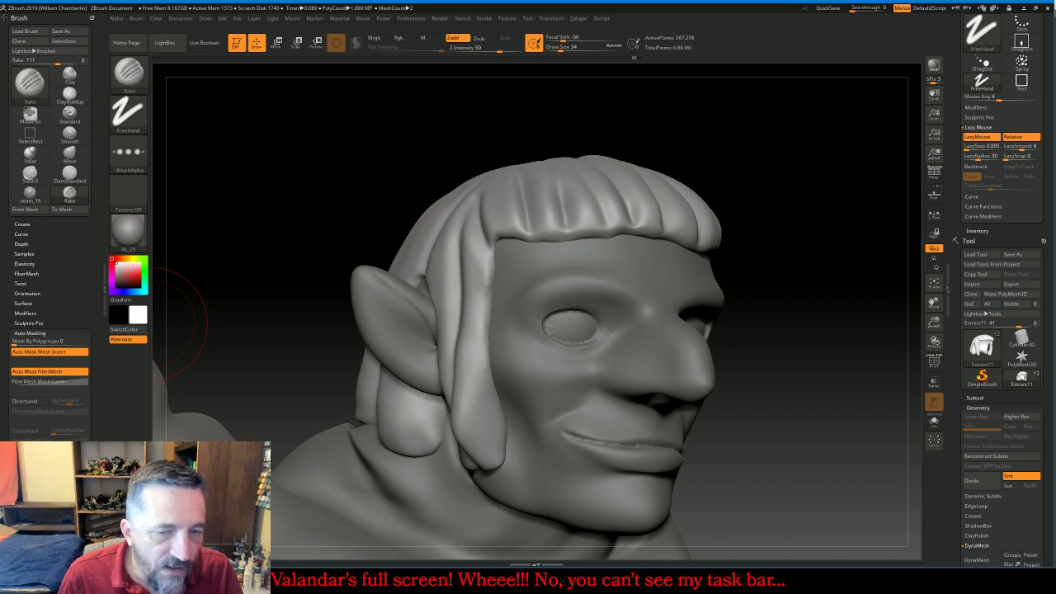
left_click_drag(302, 224, 318, 229)
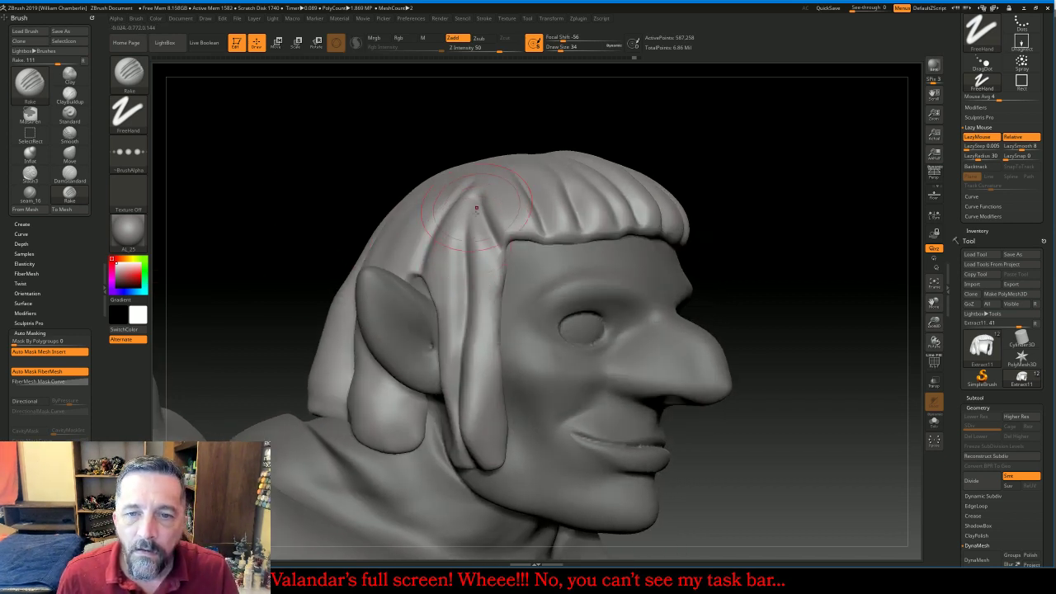
left_click_drag(476, 208, 485, 473)
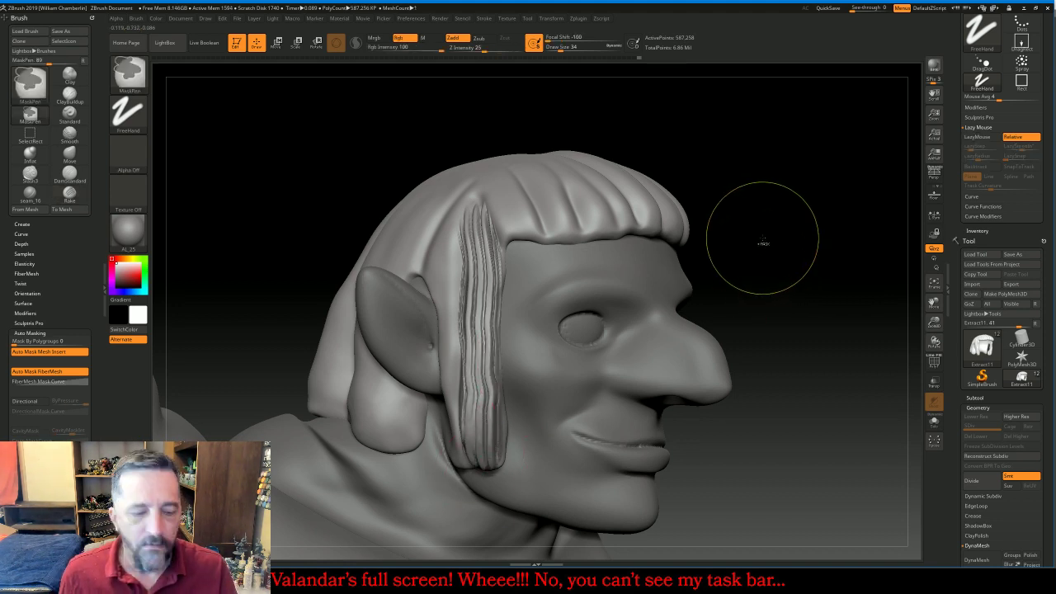
key("ctrl+z")
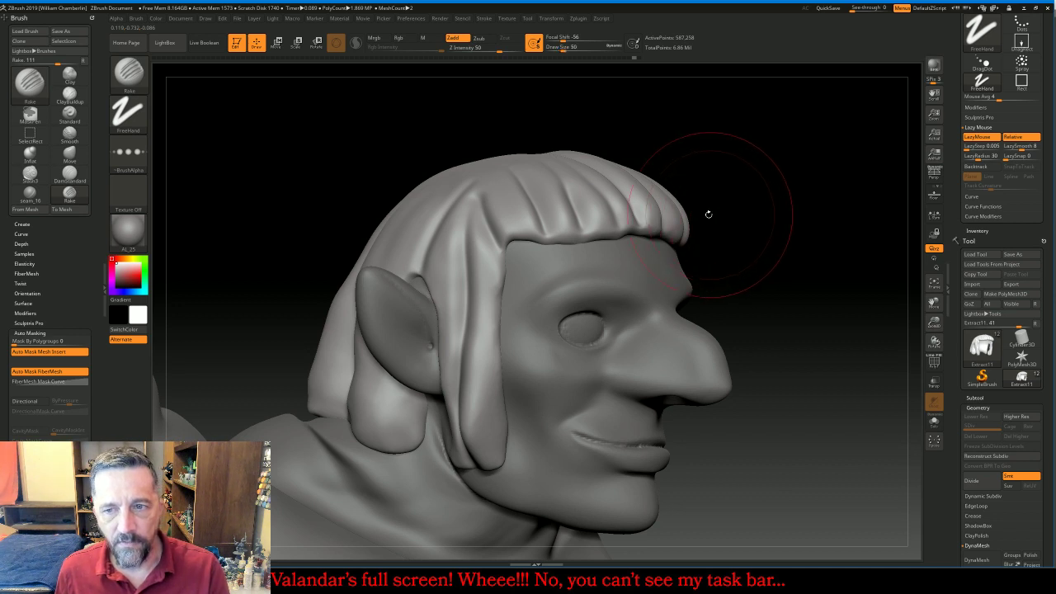
Enlarge the Rake brush to Draw Size 66 and rake strand texture down the right side lock
key("bracketright")
key("bracketright")
mouse_move(470, 178)
left_mouse_down()
mouse_move(458, 345)
mouse_move(474, 470)
left_mouse_up()
mouse_move(485, 303)
left_mouse_down()
mouse_move(477, 367)
mouse_move(487, 437)
left_mouse_up()
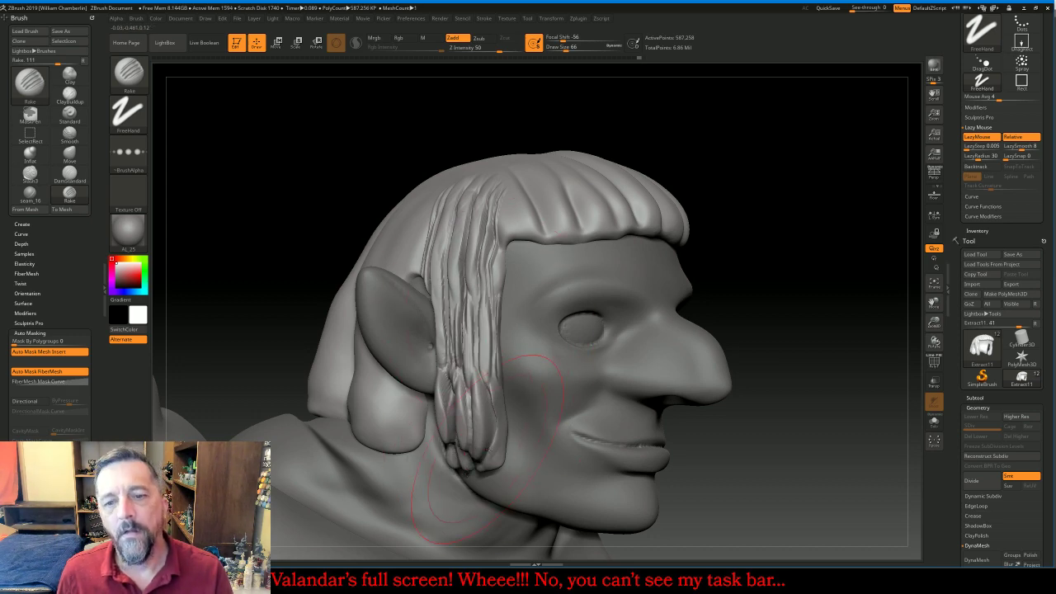
Rake strand texture across the top and fringe from the right temple over to the left temple
right_click_drag(695, 315, 515, 198)
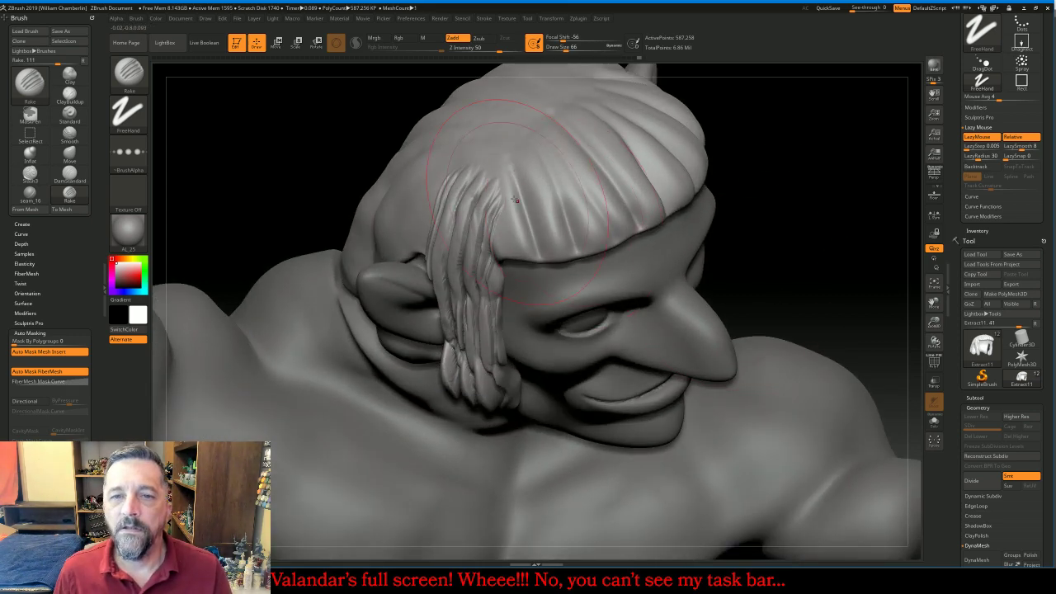
left_click_drag(497, 153, 505, 268)
left_click_drag(533, 144, 578, 268)
right_click_drag(784, 190, 697, 141)
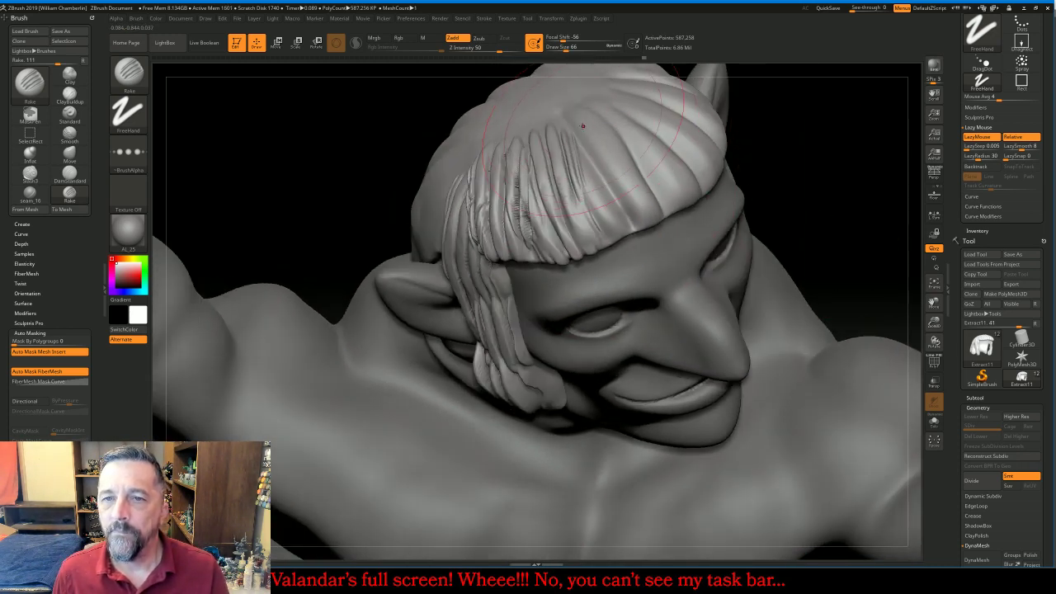
left_click_drag(578, 115, 639, 210)
mouse_move(759, 198)
right_mouse_down()
mouse_move(792, 190)
mouse_move(771, 171)
right_mouse_up()
left_click_drag(620, 88, 644, 221)
left_click_drag(654, 98, 699, 162)
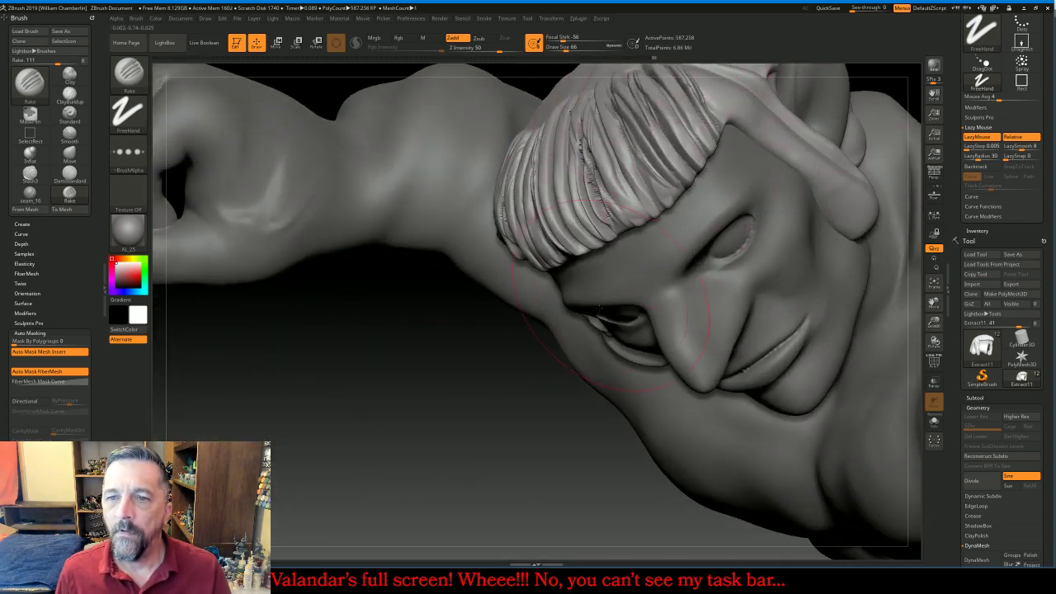
Rake strand texture along the left side lock from the temple toward its tip
mouse_move(468, 427)
left_mouse_down()
mouse_move(450, 423)
mouse_move(480, 410)
left_mouse_up()
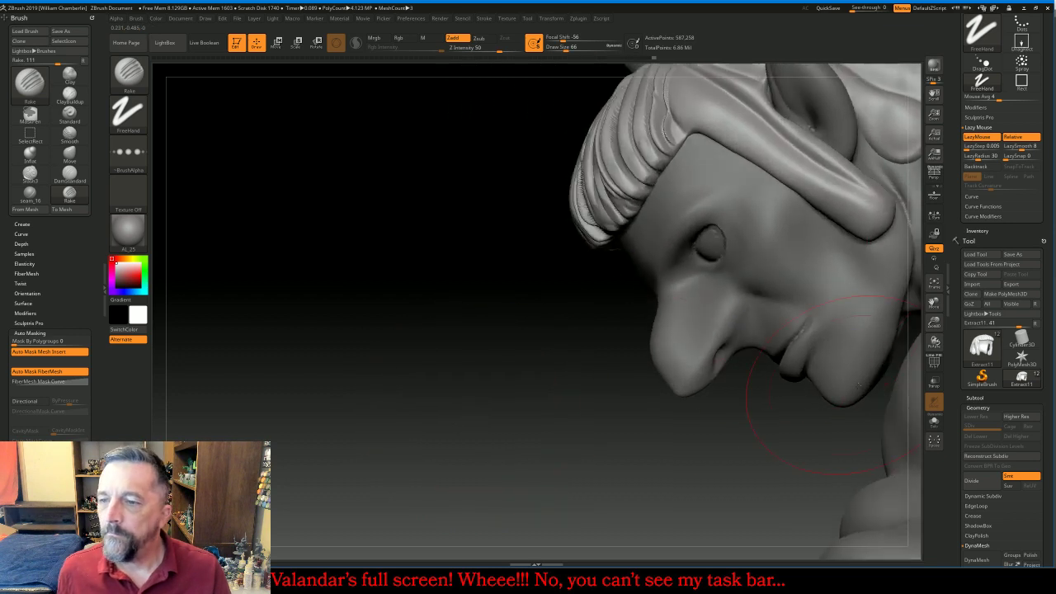
left_click_drag(934, 303, 779, 370)
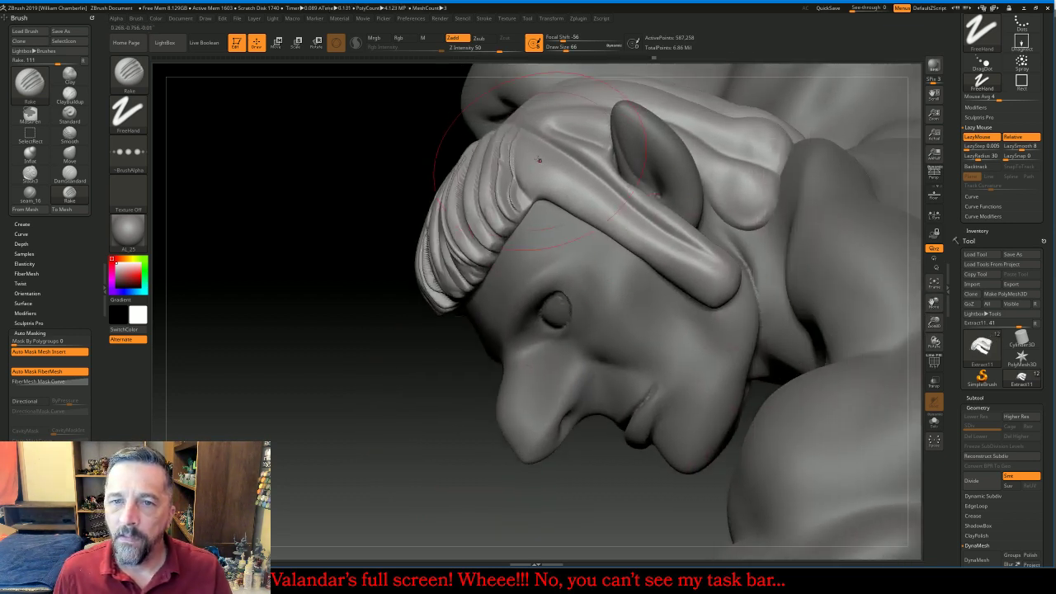
left_click_drag(532, 128, 716, 287)
Turn on transparency for the other parts and rake strands down the hair above and behind the right ear
mouse_move(370, 469)
left_mouse_down()
mouse_move(757, 243)
mouse_move(816, 225)
mouse_move(798, 208)
left_mouse_up()
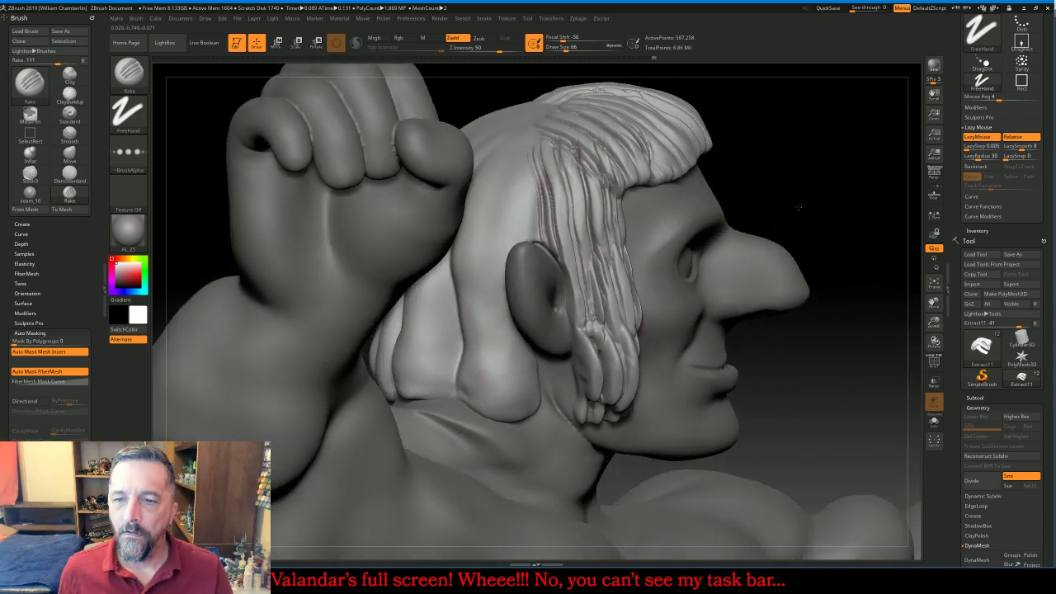
left_click_drag(541, 138, 490, 243)
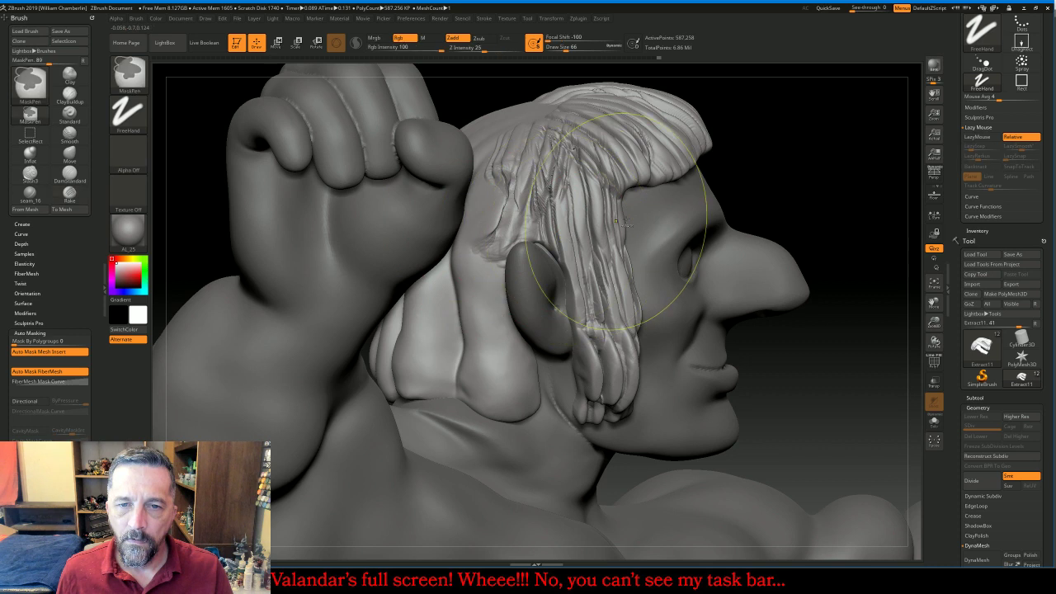
key("ctrl+z")
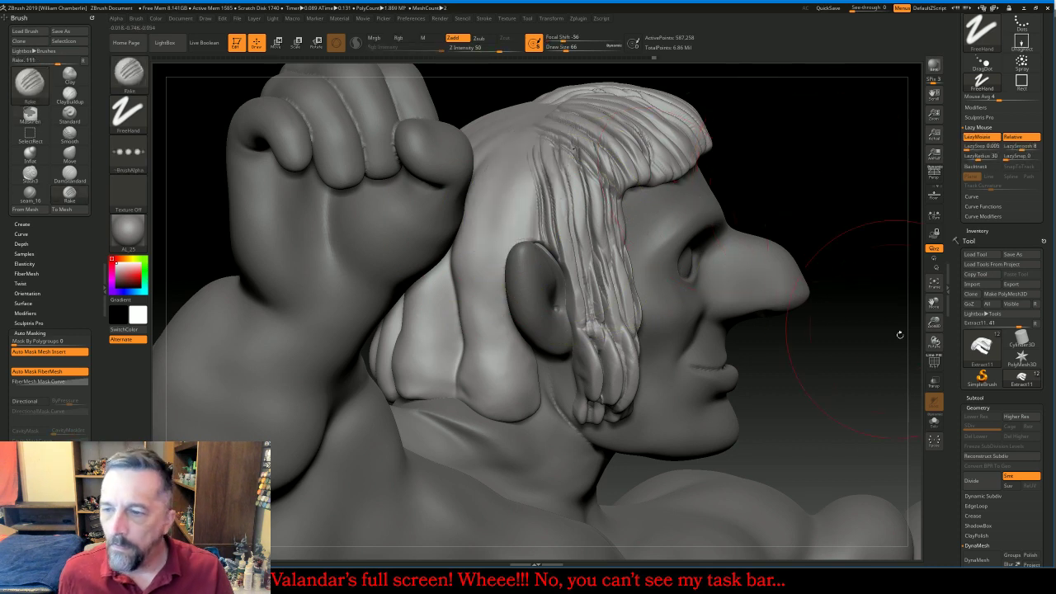
left_click(935, 383)
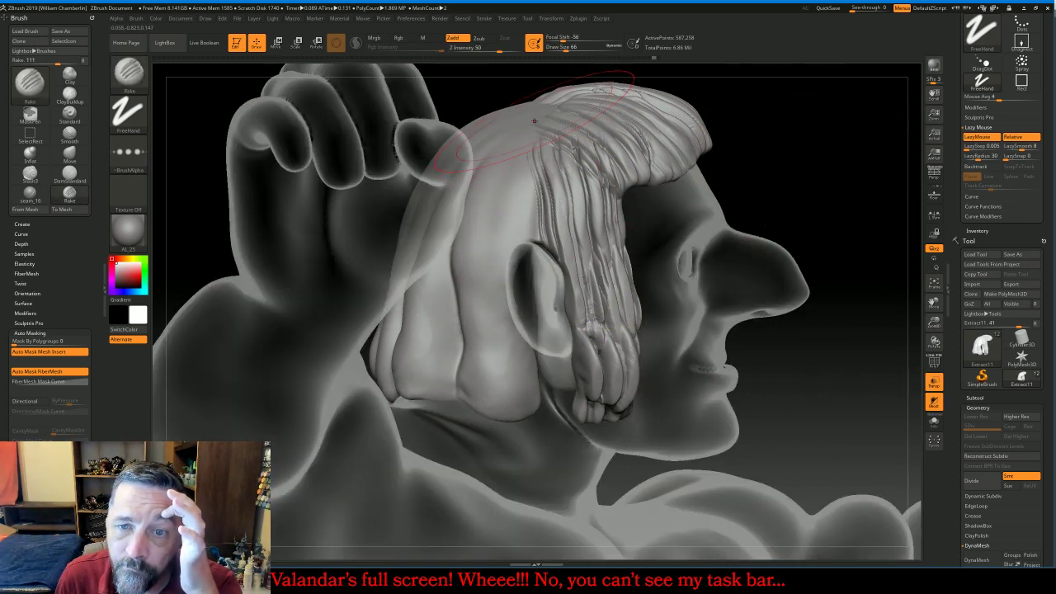
mouse_move(540, 122)
left_mouse_down()
mouse_move(466, 305)
mouse_move(471, 363)
mouse_move(495, 409)
mouse_move(520, 416)
left_mouse_up()
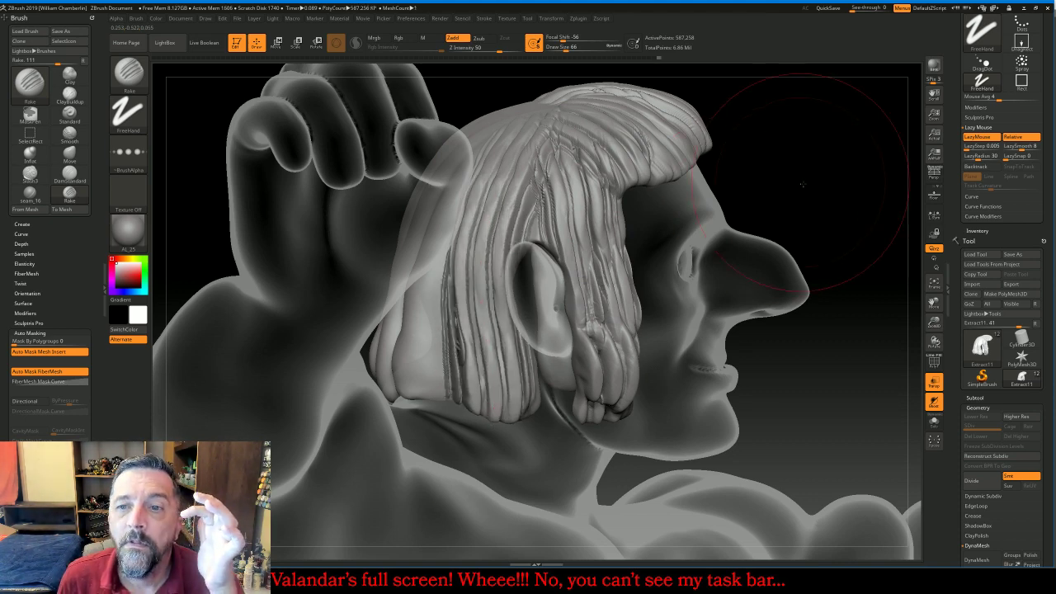
Rake strands down the right part of the back of the hair from crown to lower edge
left_click_drag(760, 186, 641, 169)
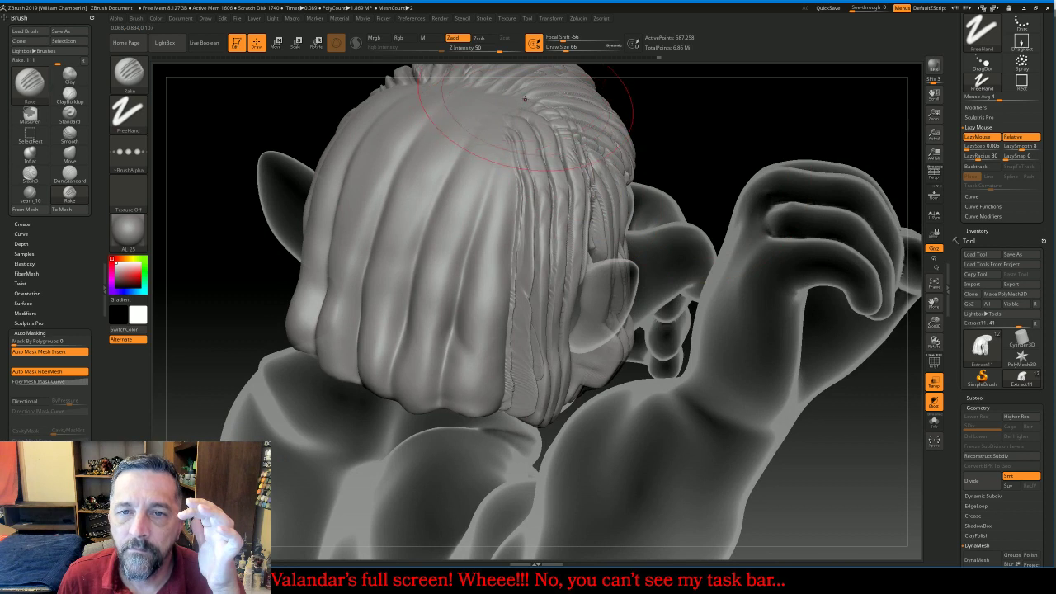
mouse_move(525, 99)
left_mouse_down()
mouse_move(477, 210)
mouse_move(417, 411)
left_mouse_up()
mouse_move(491, 260)
left_mouse_down()
mouse_move(508, 247)
mouse_move(471, 419)
left_mouse_up()
Rake strands down the back of the hair from behind the left ear to the centre, filling the smooth gap
mouse_move(662, 198)
left_mouse_down()
mouse_move(652, 194)
mouse_move(693, 181)
mouse_move(653, 176)
left_mouse_up()
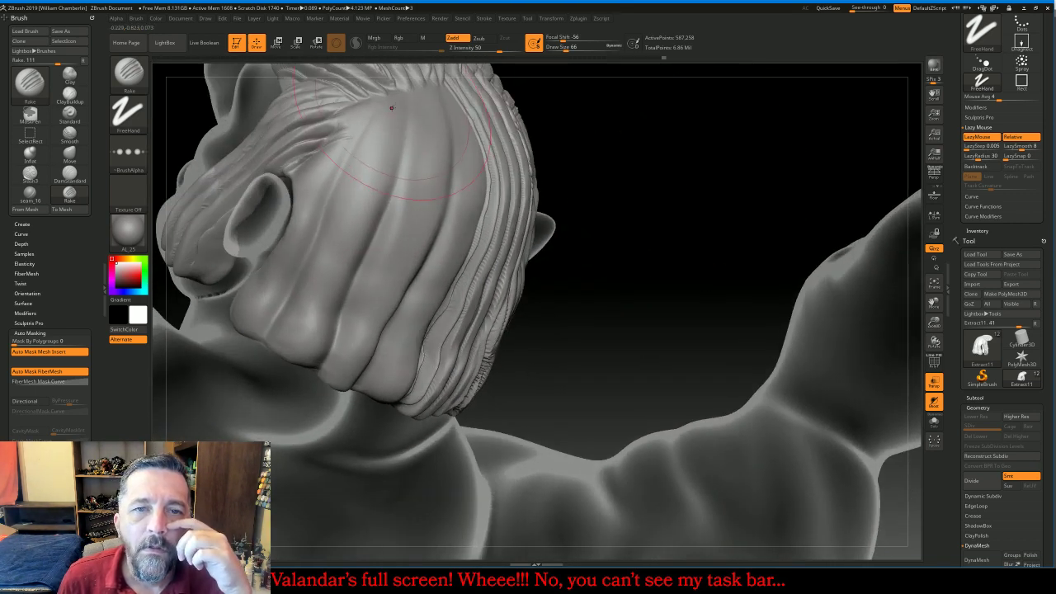
mouse_move(394, 98)
left_mouse_down()
mouse_move(338, 177)
mouse_move(261, 333)
left_mouse_up()
left_click_drag(617, 263, 658, 263)
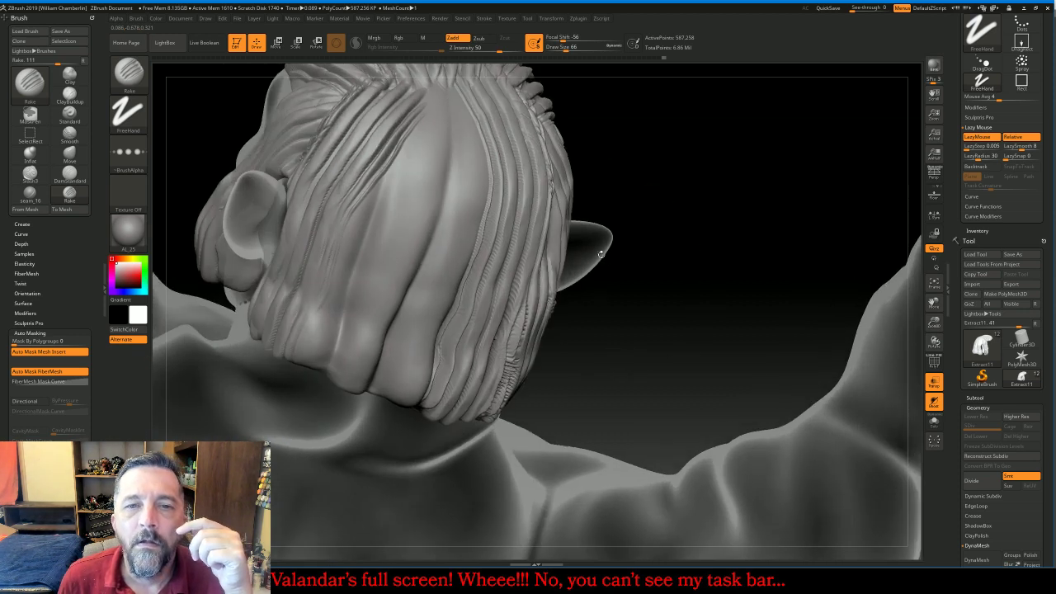
left_click_drag(431, 73, 327, 375)
left_click_drag(684, 230, 648, 201)
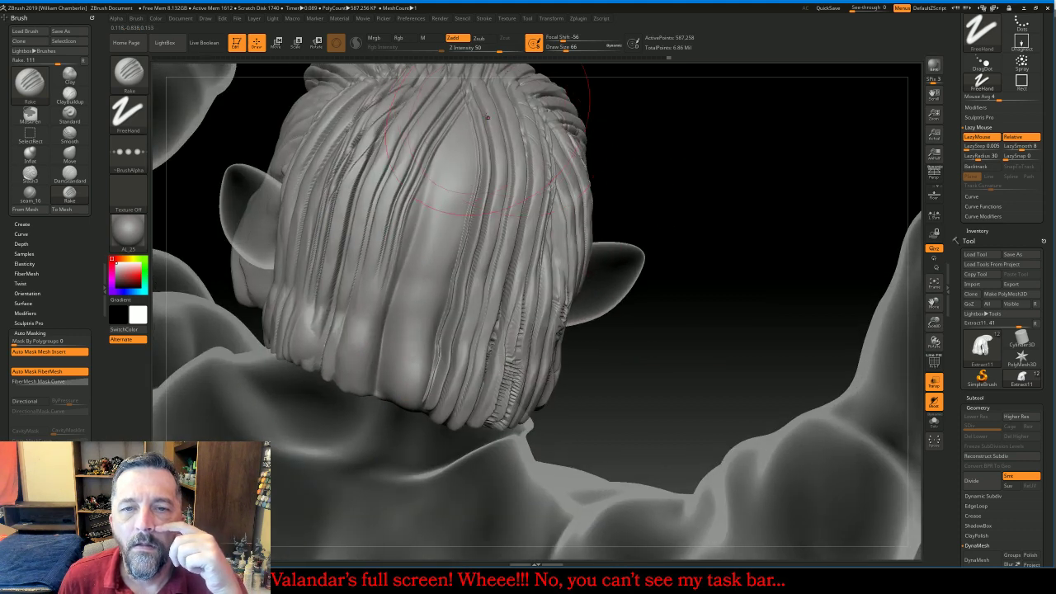
left_click_drag(455, 117, 403, 409)
mouse_move(393, 205)
left_mouse_down()
mouse_move(370, 342)
mouse_move(351, 387)
left_mouse_up()
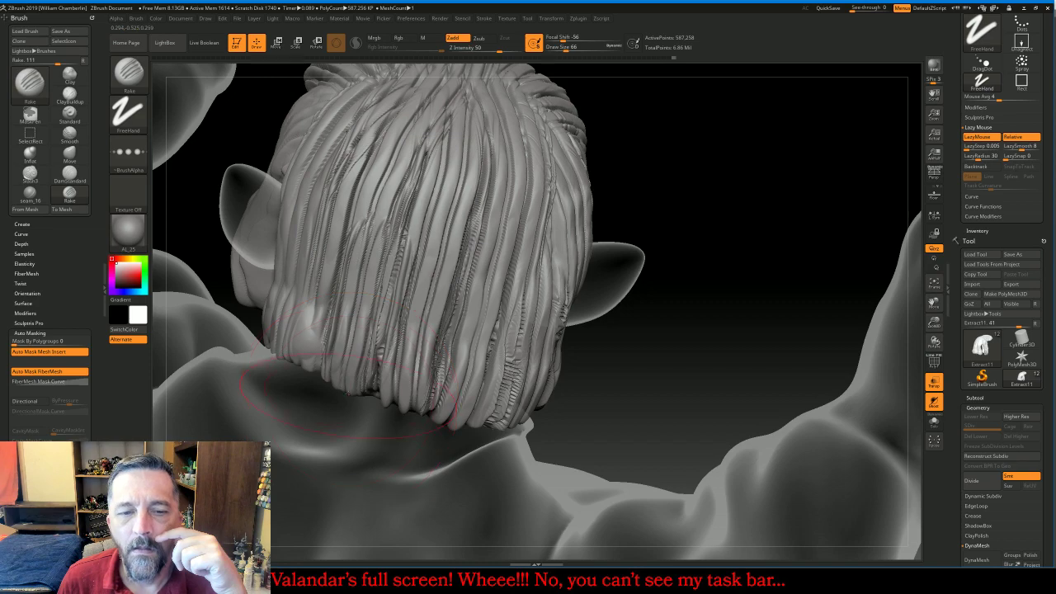
Turn transparency off and frame the whole gnome to examine the raked hair from the front and side
left_click_drag(726, 215, 913, 304)
left_click(933, 382)
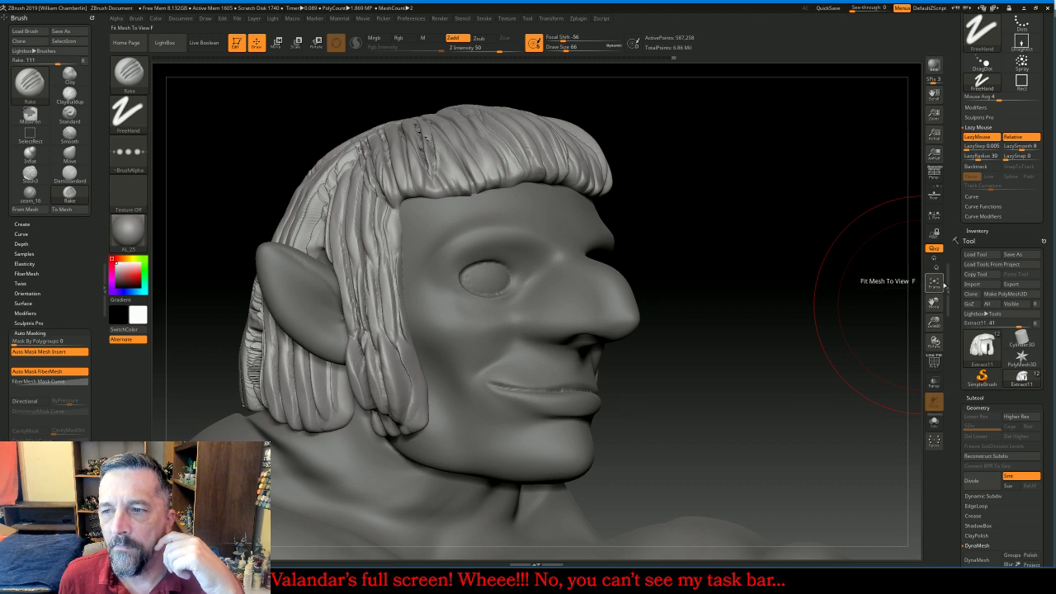
left_click(942, 284)
left_click_drag(866, 312, 825, 313)
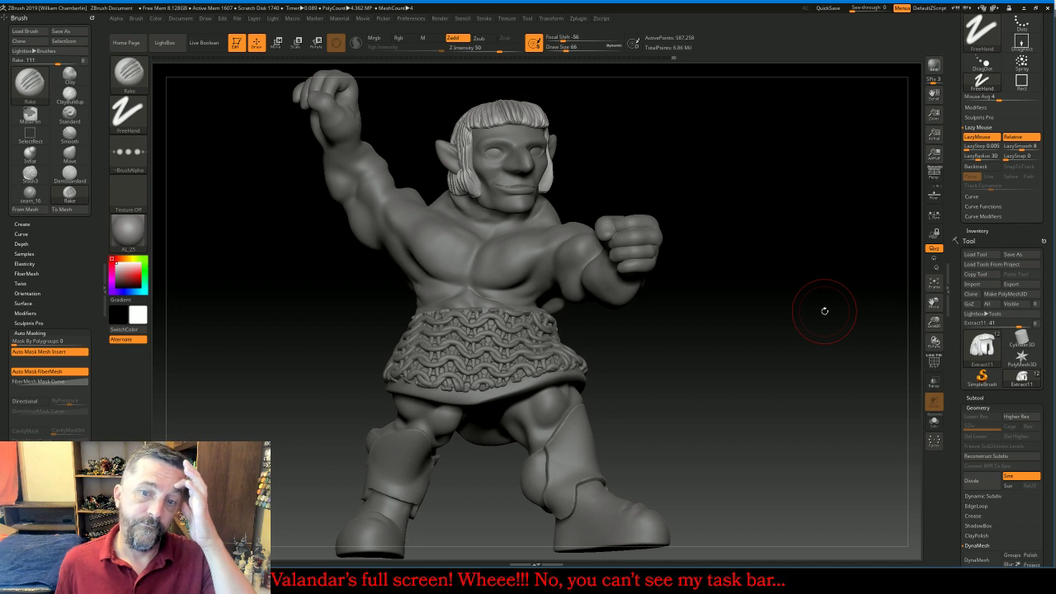
left_click_drag(789, 217, 773, 206)
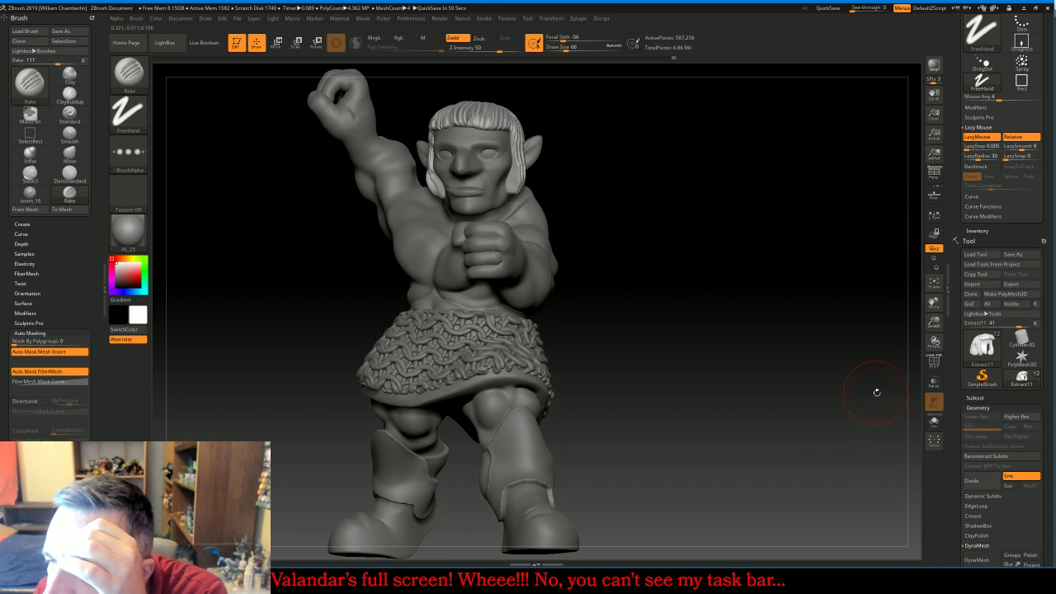
Remesh the hair piece with DynaMesh at resolution 1280
scroll(993, 392, "down", 1)
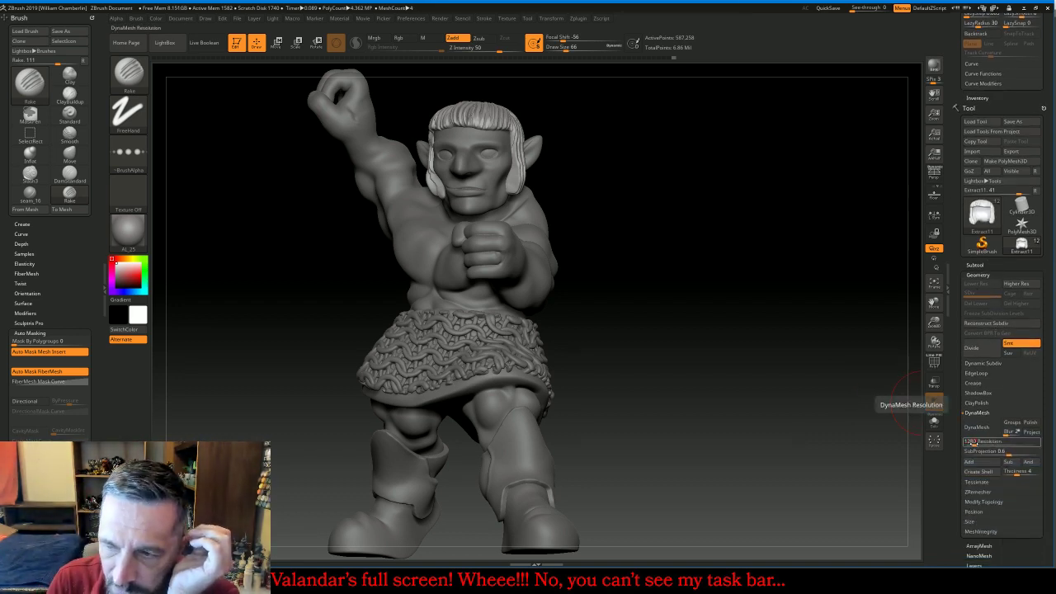
left_click(970, 442)
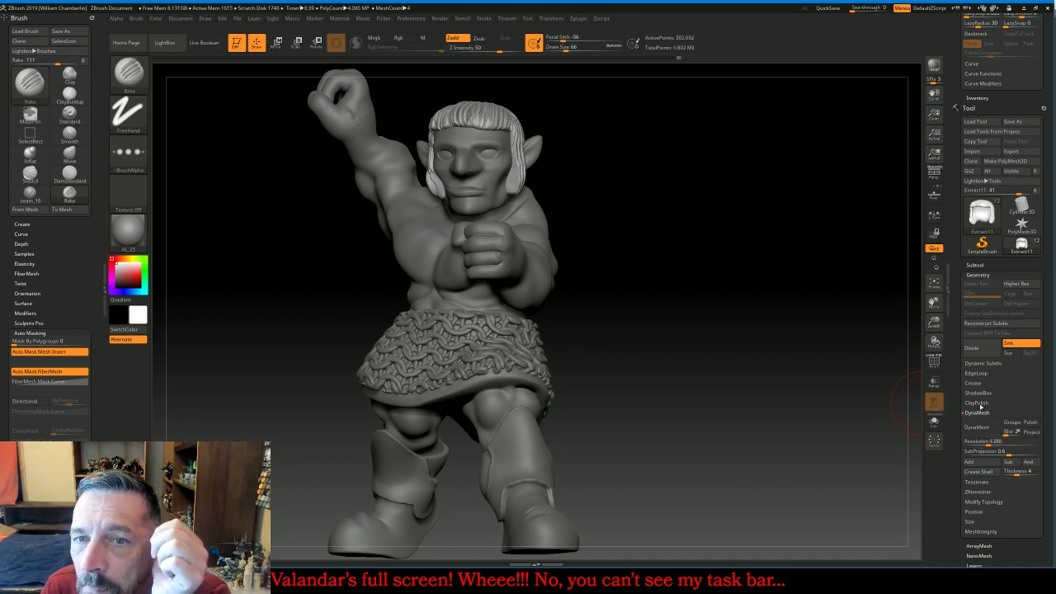
Divide the hair piece once and delete its lower subdivision level
left_click(975, 323)
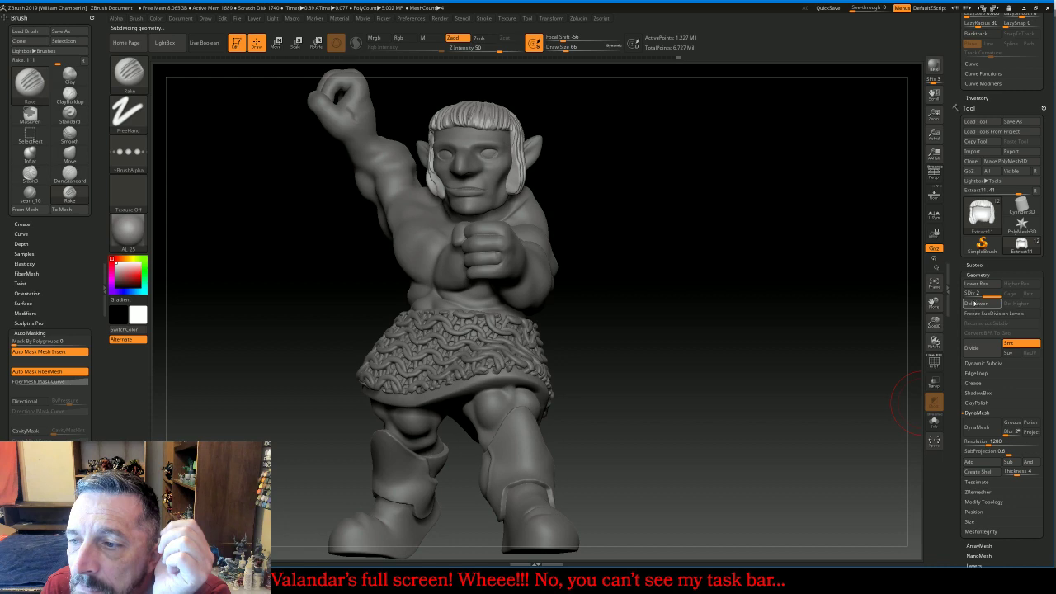
left_click(975, 304)
left_click_drag(934, 323, 938, 390)
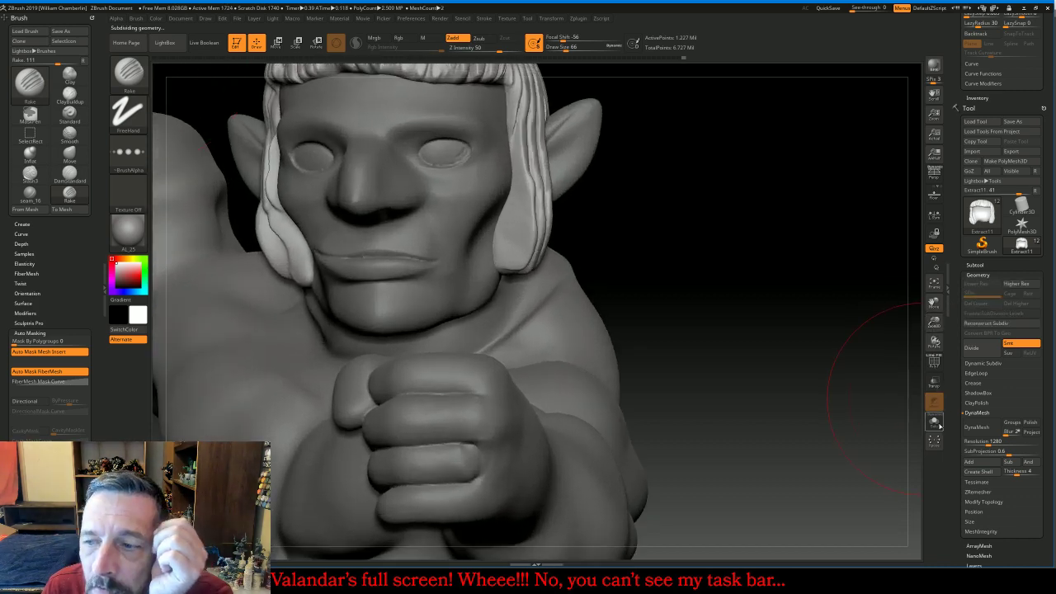
Examine the hair against the head from several angles with transparency on, turn it off, and frame the whole gnome
left_click(936, 383)
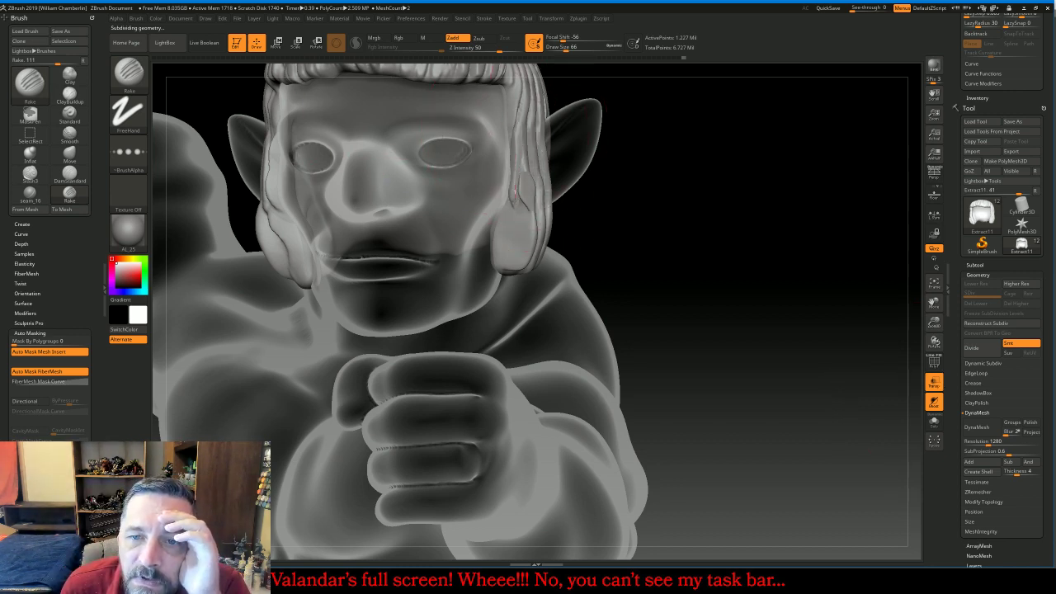
right_click_drag(510, 281, 490, 252)
left_click_drag(281, 216, 298, 245)
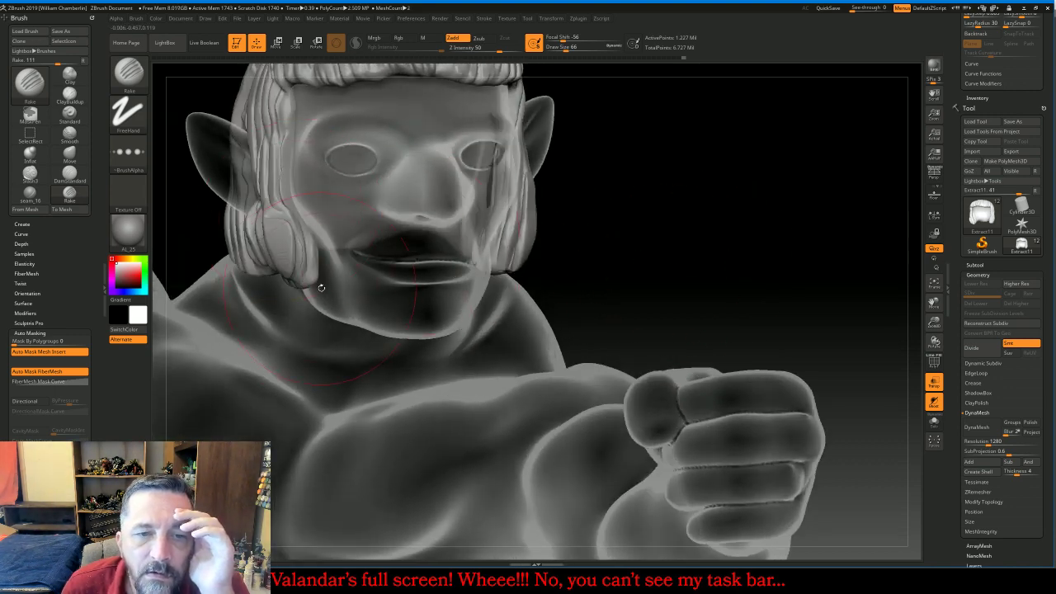
right_click_drag(676, 267, 911, 365)
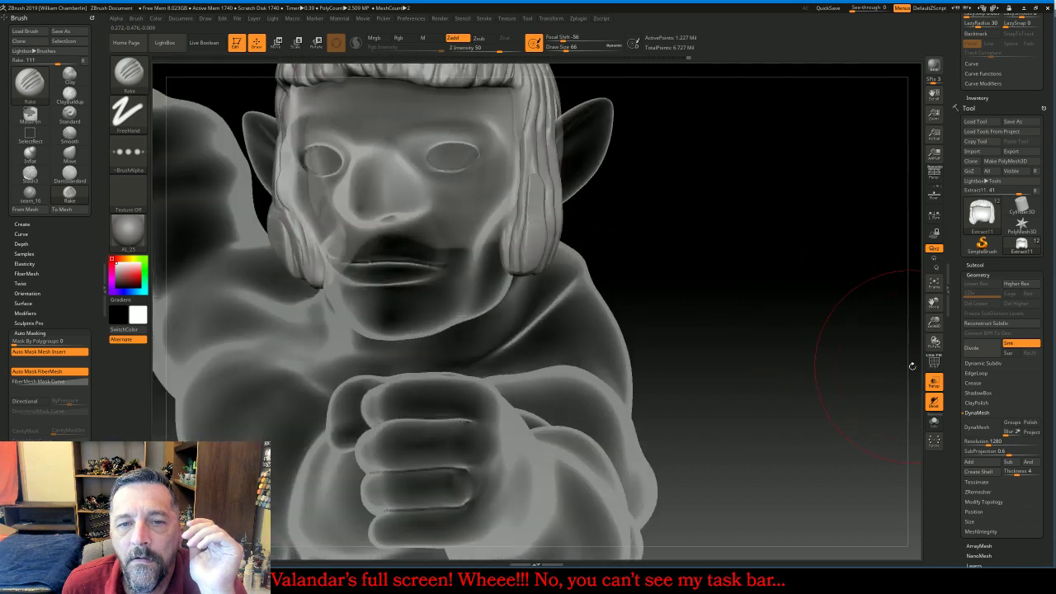
left_click(934, 380)
left_click(937, 288)
left_click(937, 288)
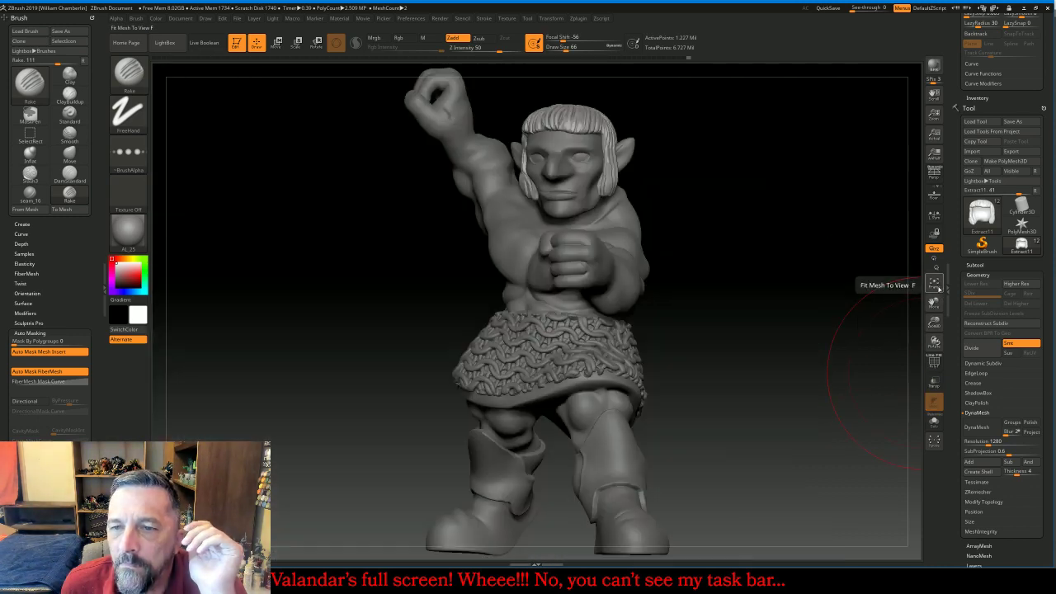
right_click_drag(838, 307, 863, 306)
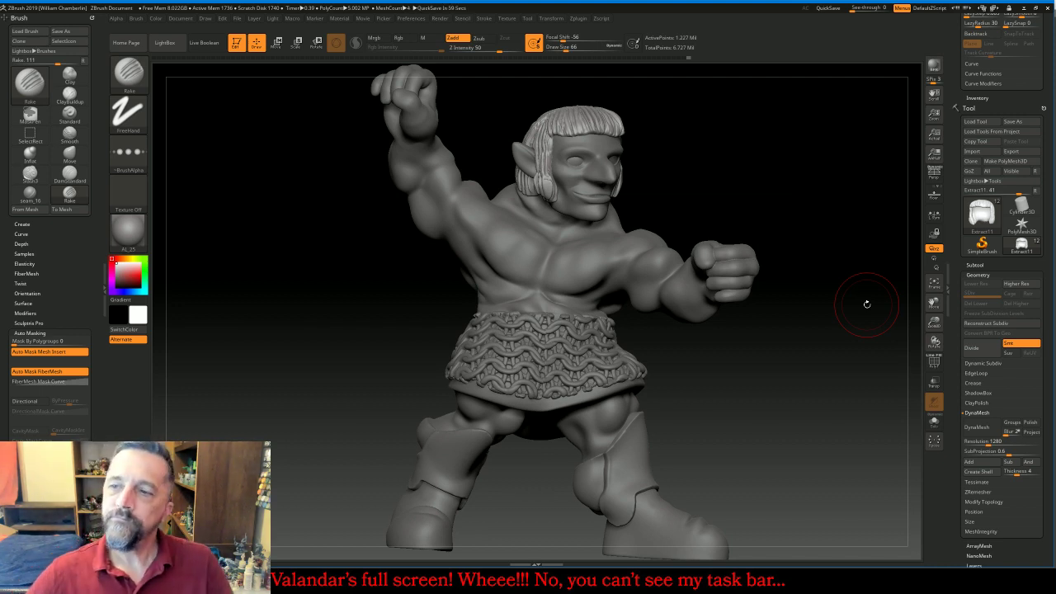
Unhide the shield, the sword and the wrist cuffs on the gnome
left_click(982, 265)
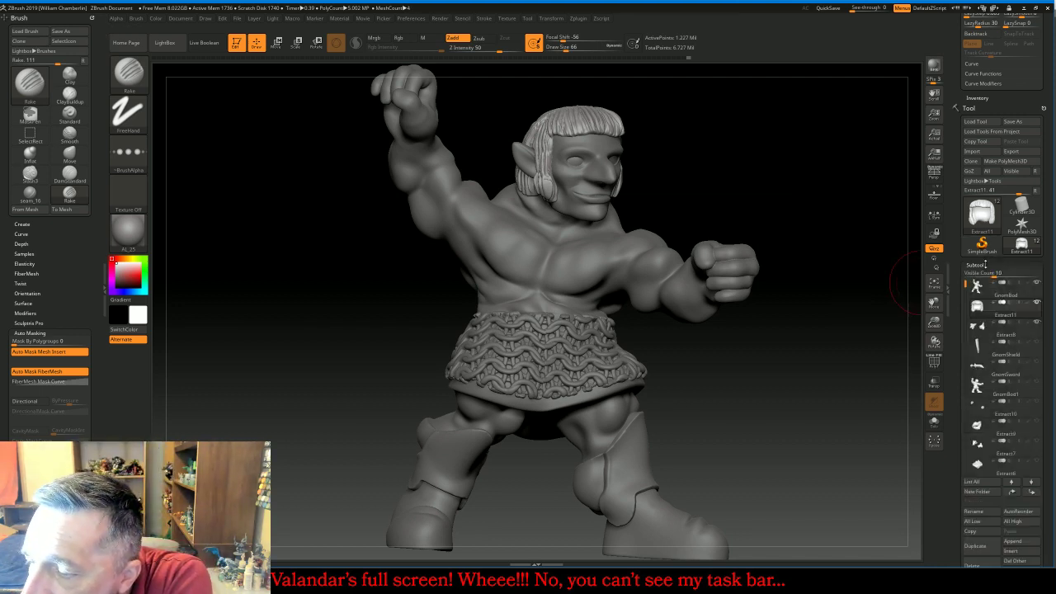
mouse_move(1038, 345)
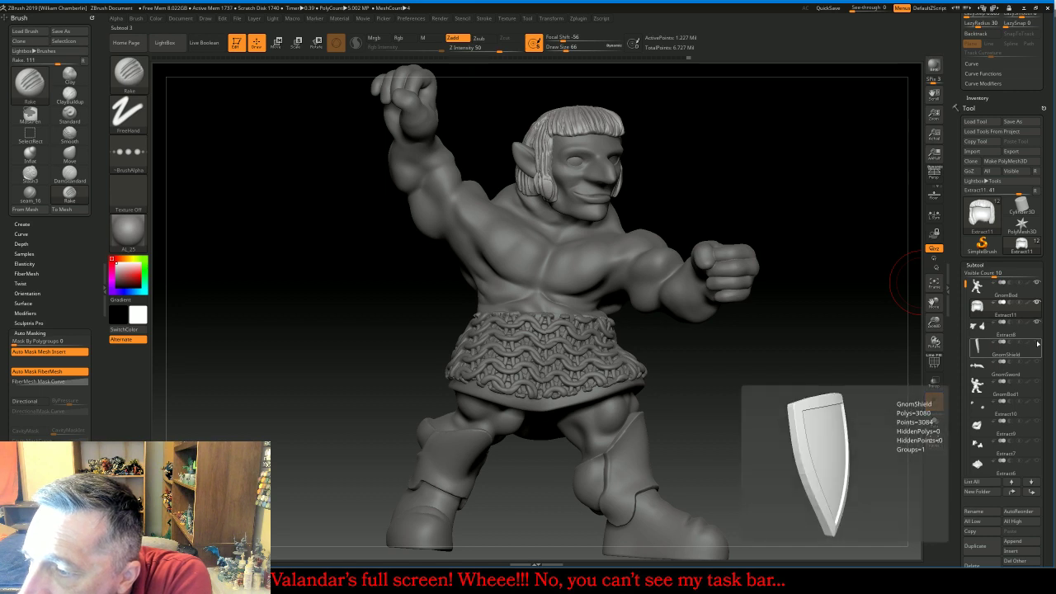
left_click(1037, 345)
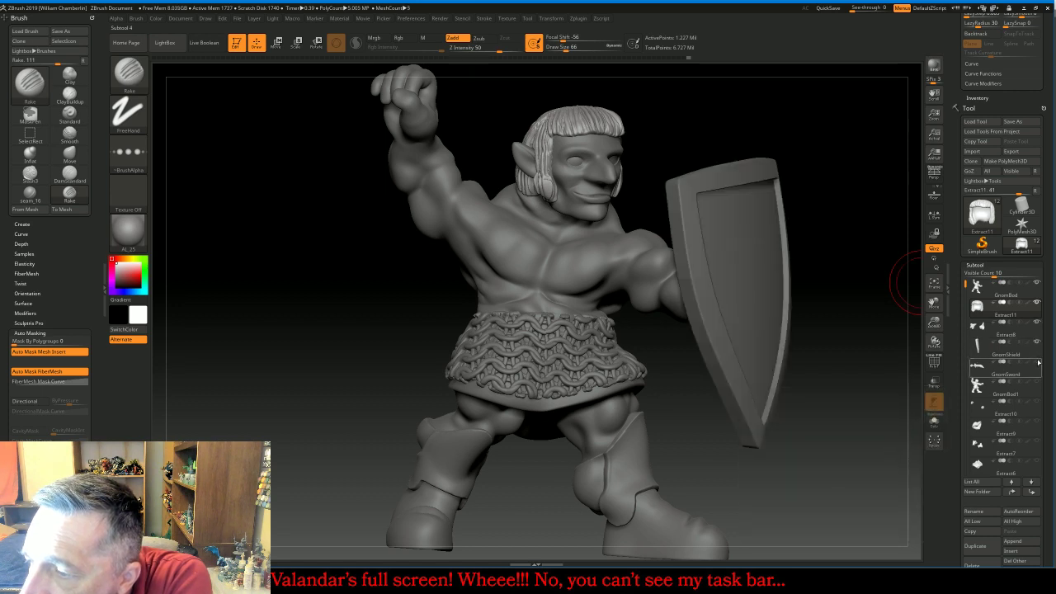
left_click(1037, 381)
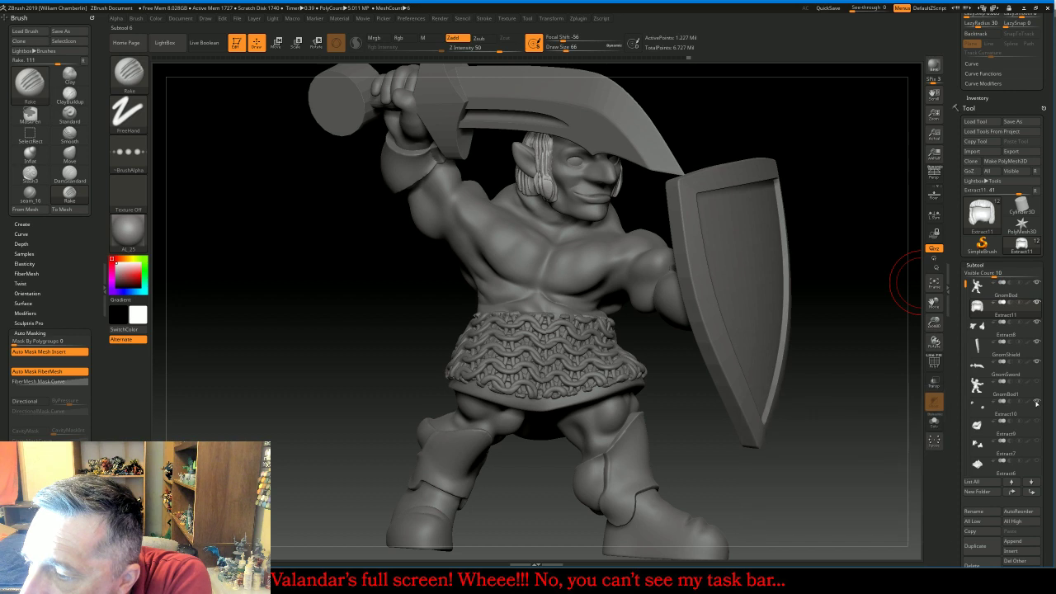
Unhide the remaining armour pieces: the collar, the shoulder plates, the waist plate and the chest armour
mouse_move(1037, 424)
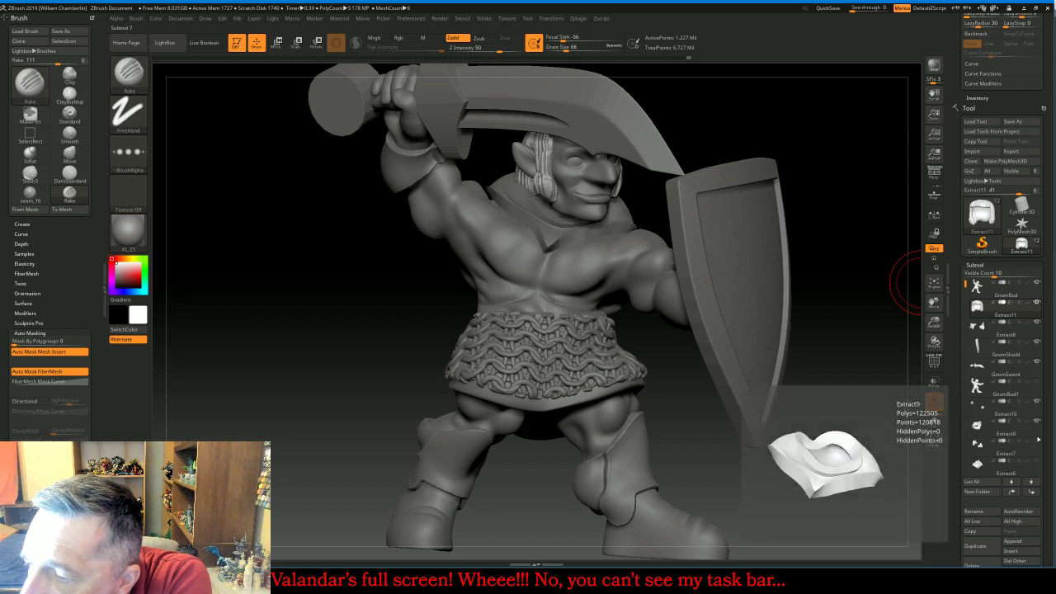
left_click(1038, 444)
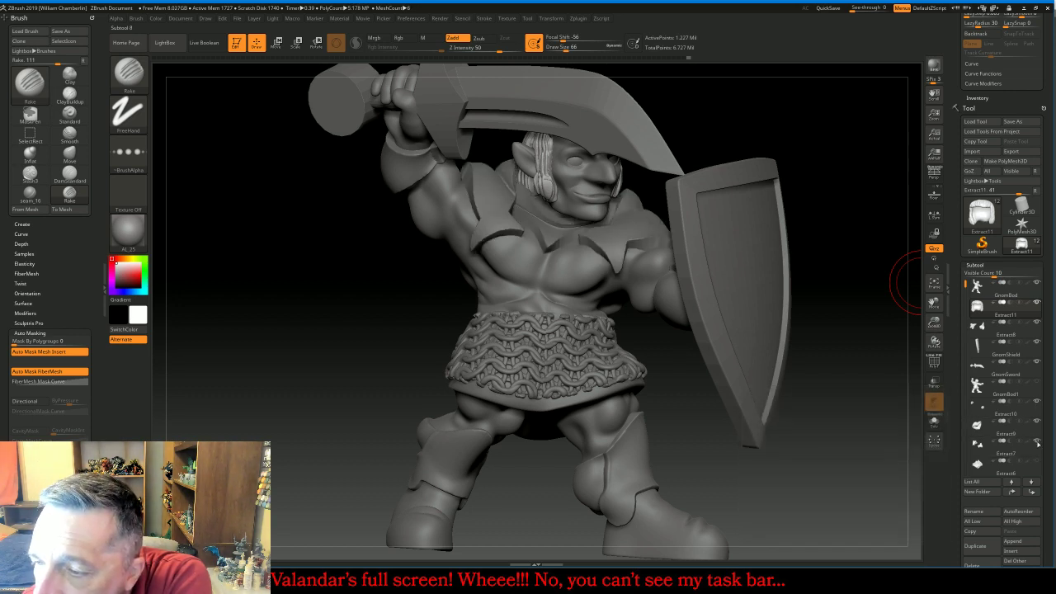
left_click(1038, 464)
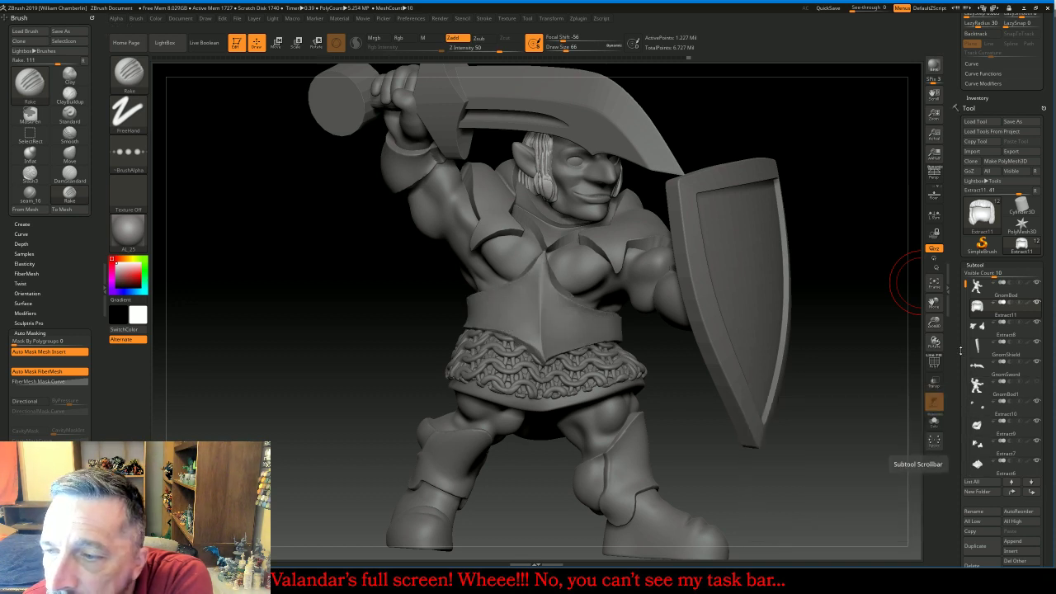
left_click_drag(965, 286, 965, 303)
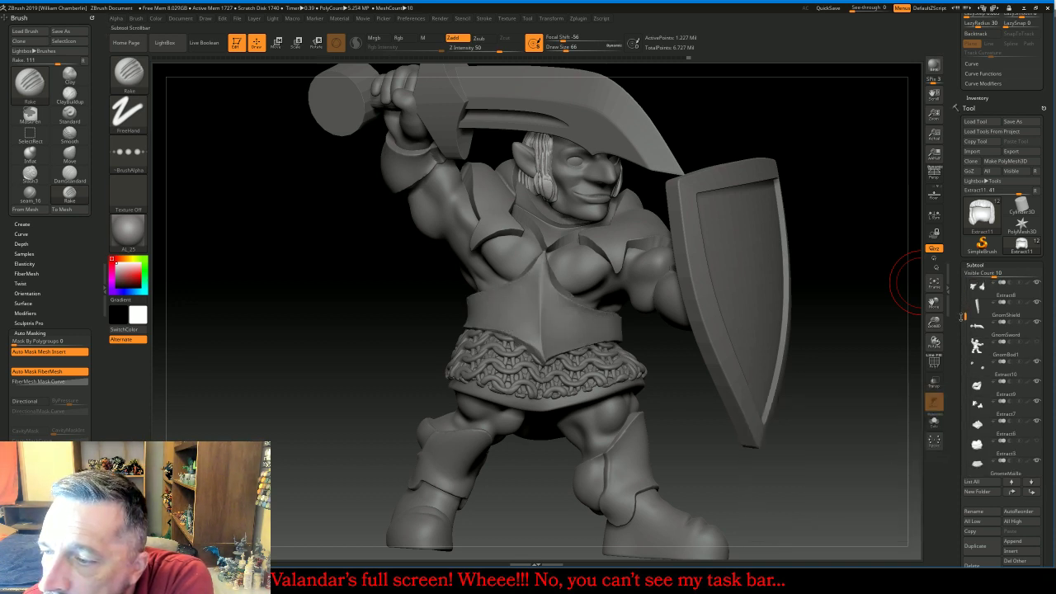
left_click(1040, 442)
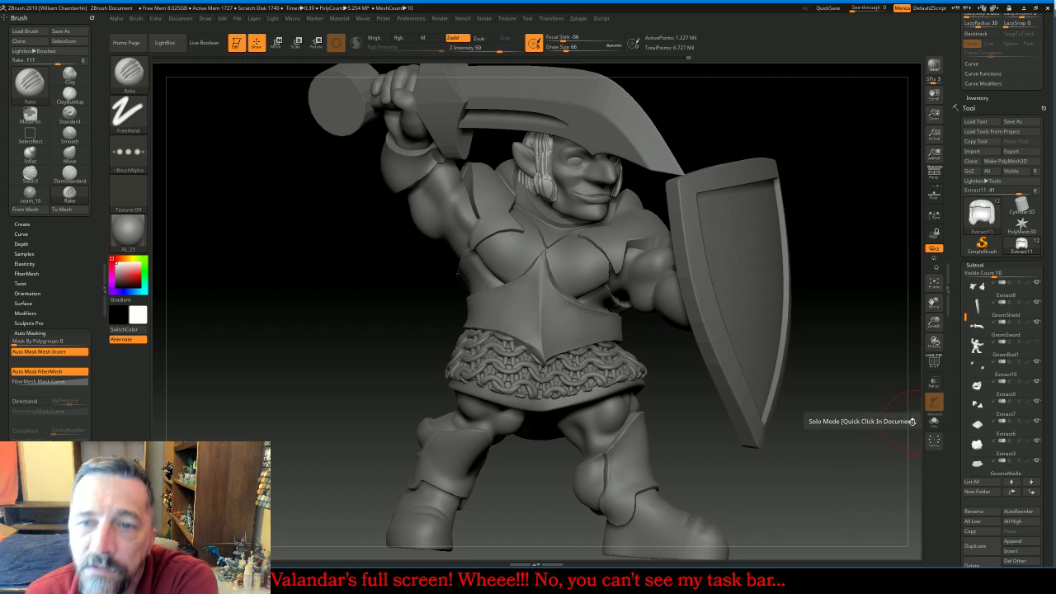
Examine the fully equipped gnome from the side, the front and the shield side
left_click_drag(933, 323, 725, 287)
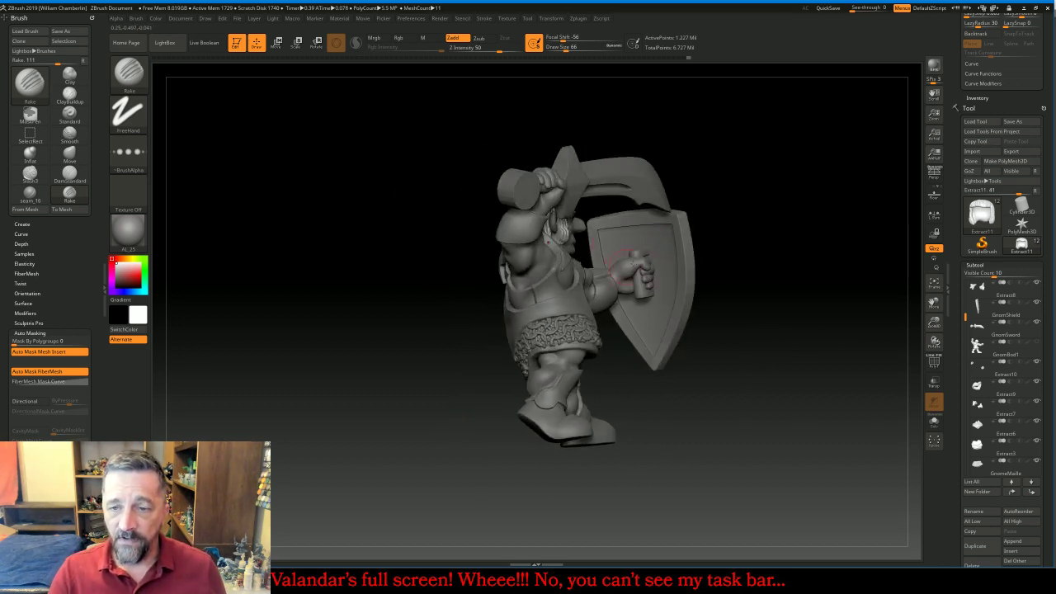
left_click_drag(817, 338, 734, 272)
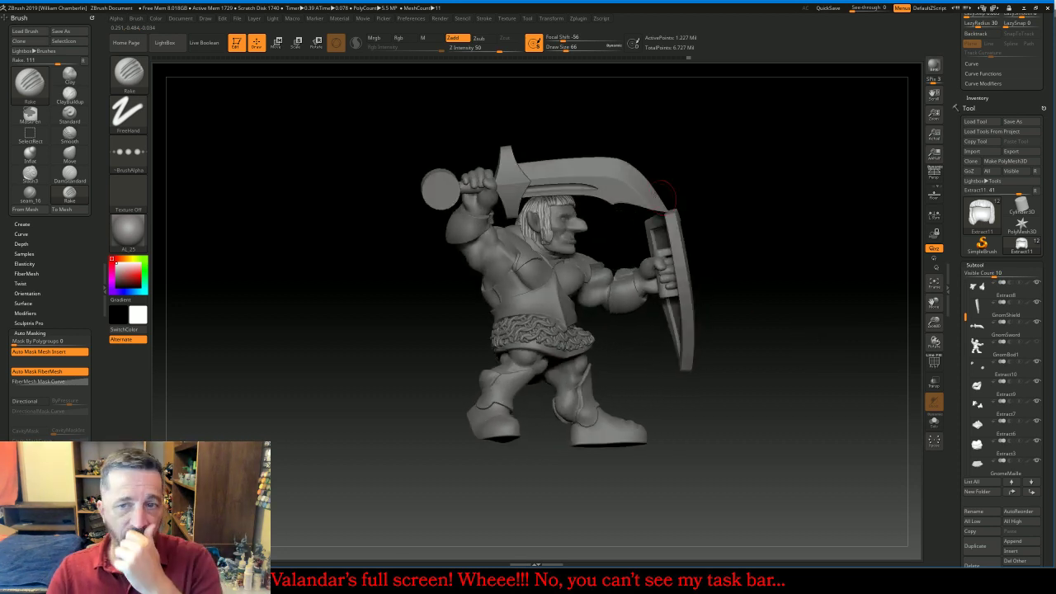
left_click_drag(840, 299, 800, 306)
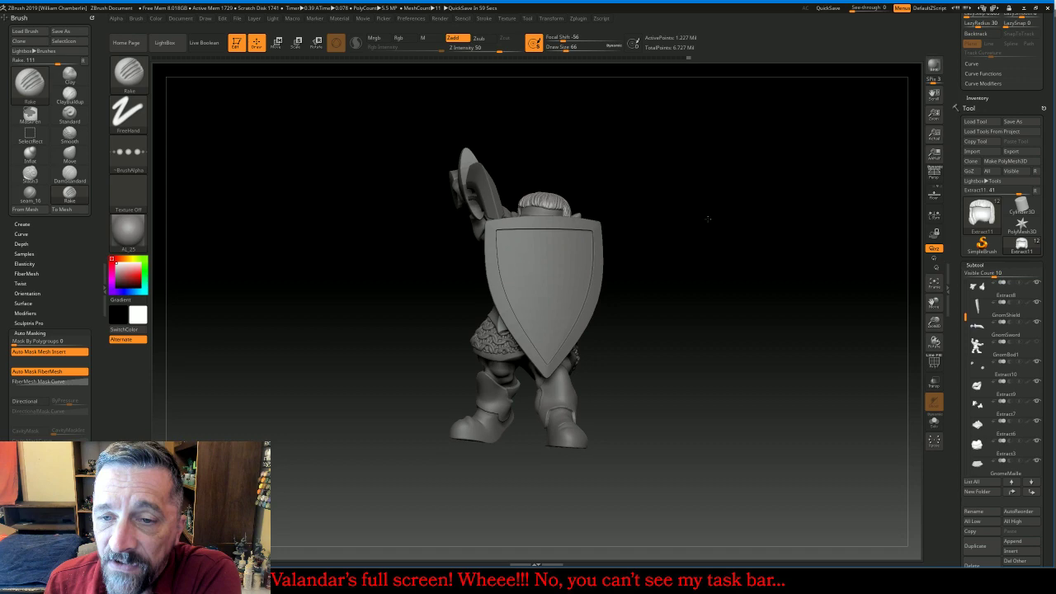
left_click_drag(708, 218, 730, 216)
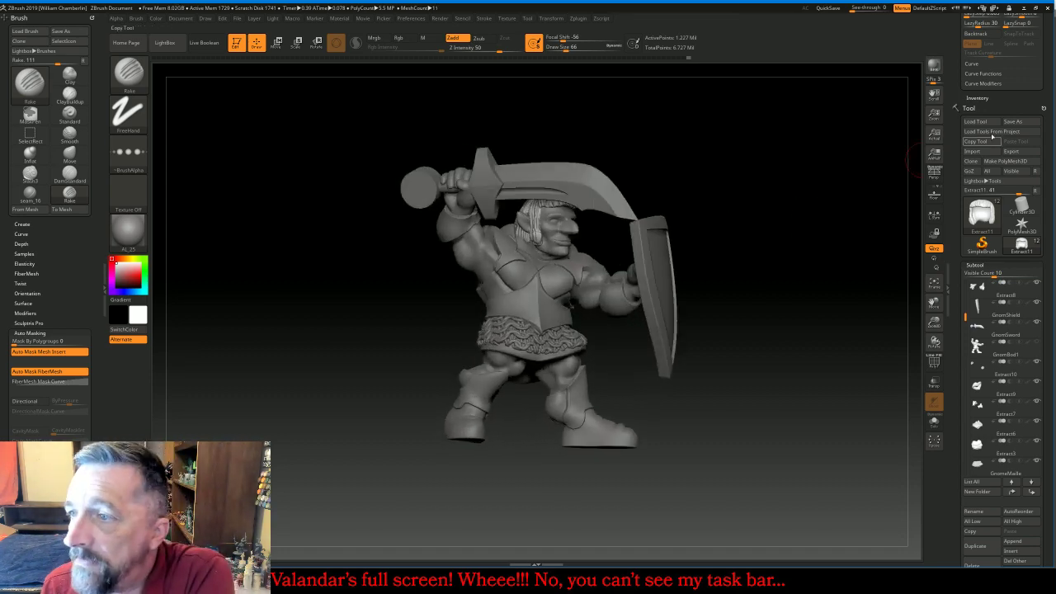
Save the tool as GnomBod.ZTL in the Gnomes folder inside NewBasefig's BROADCAST folder
left_click(1024, 121)
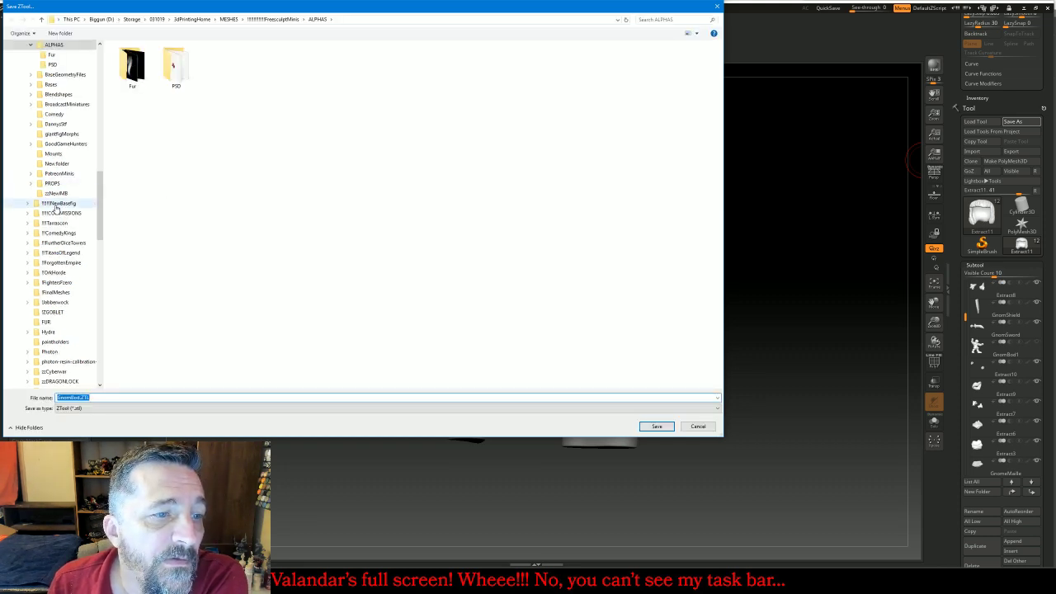
left_click(59, 204)
double_click(145, 76)
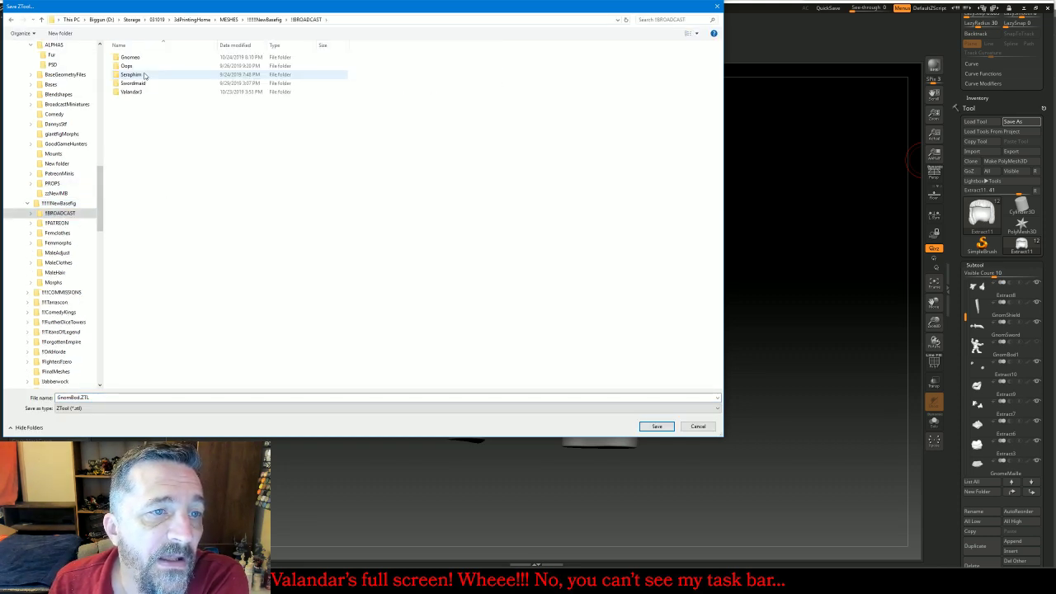
left_click(148, 60)
double_click(148, 59)
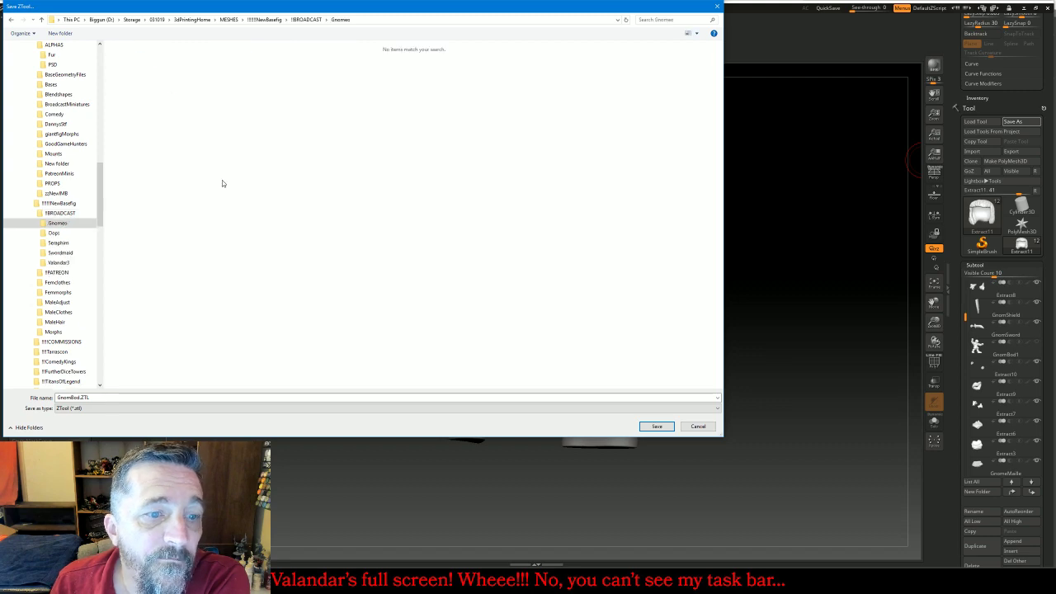
left_click(657, 426)
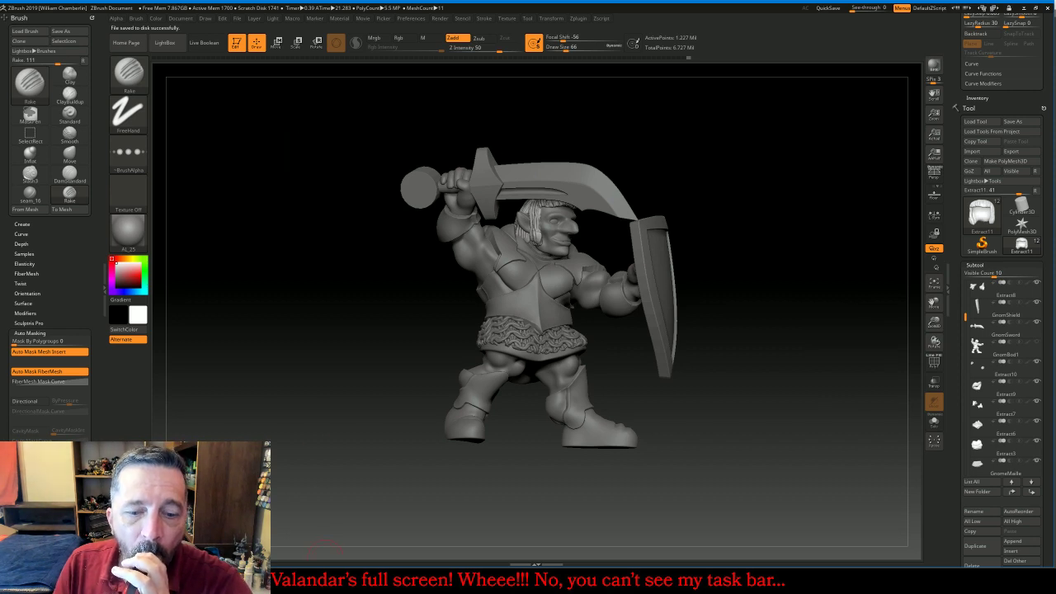
Switch to the broadcasting application and activate Scene 3
left_click(582, 581)
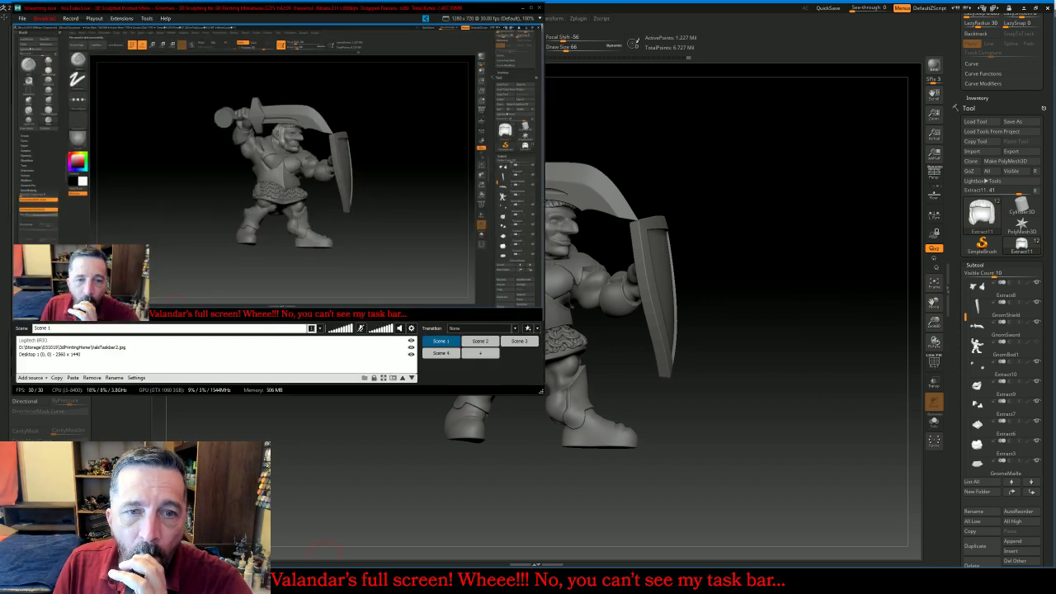
left_click(517, 341)
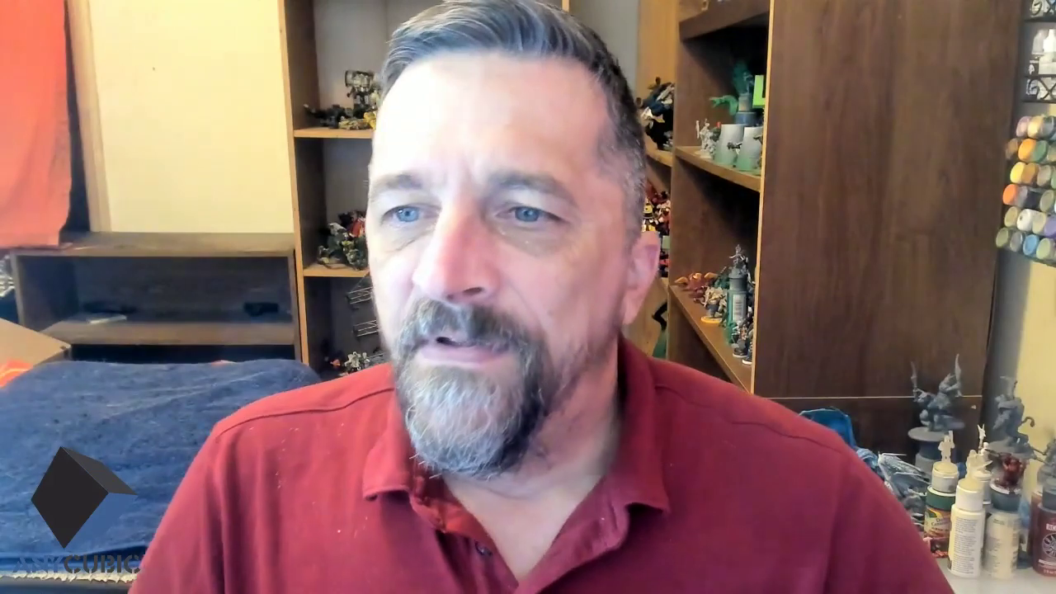